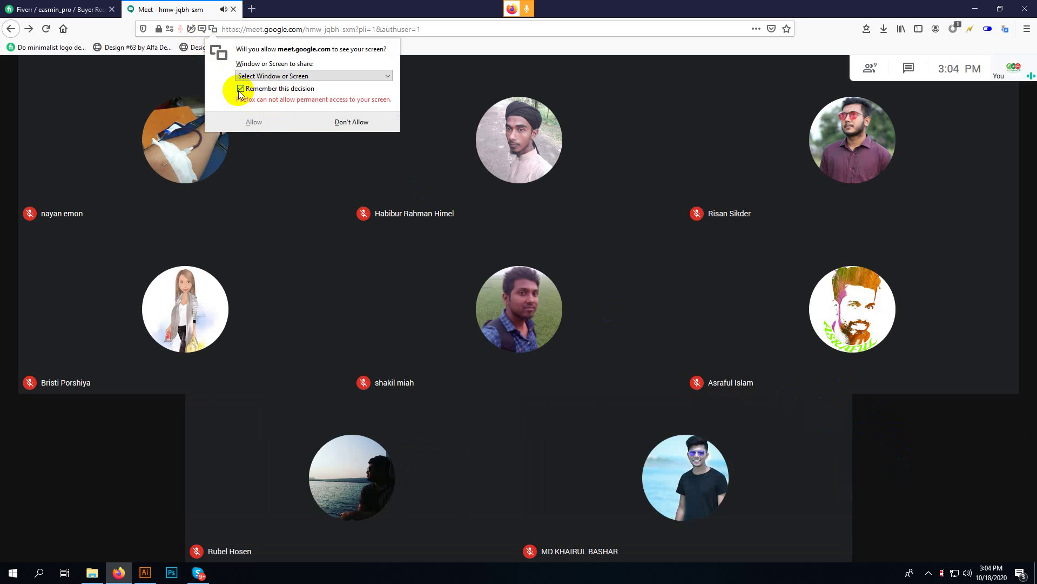
- Choose the Meet Firefox window to share, keep 'Remember this decision' checked, and open the sharing-safety help article
{"action": "left_click", "coordinate": [240, 89]}
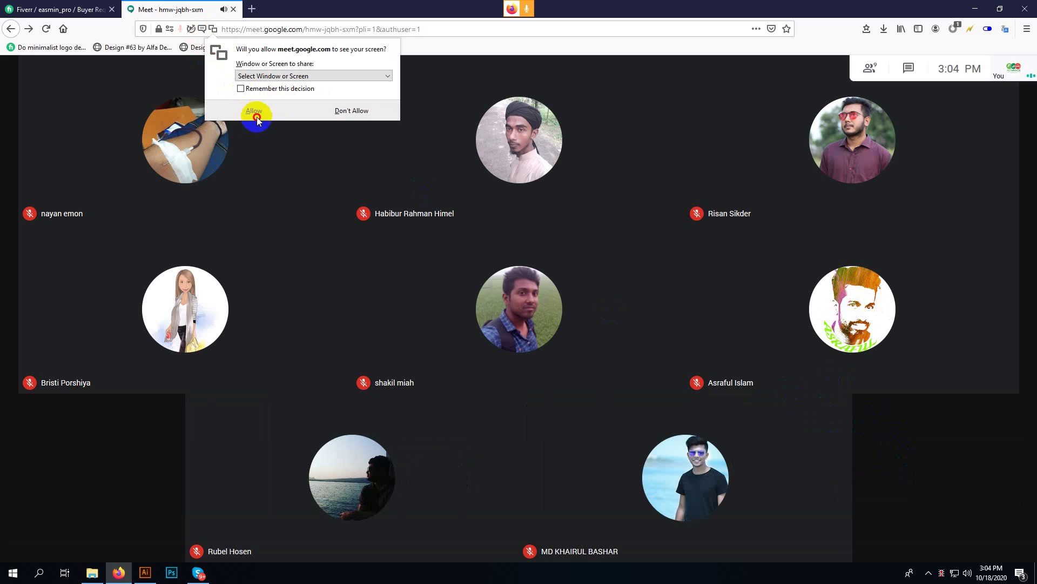
{"action": "left_click", "coordinate": [241, 88]}
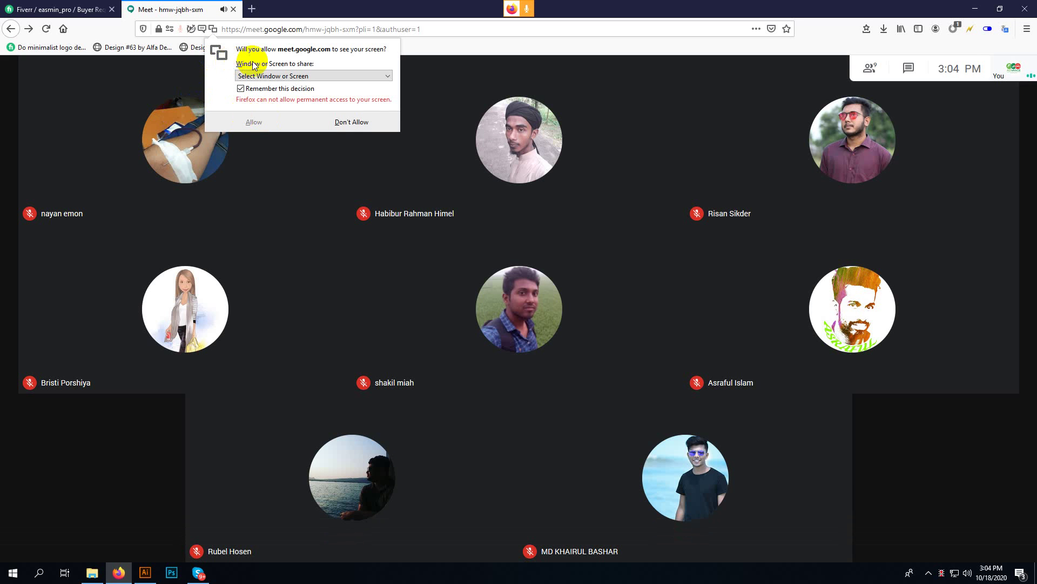
{"action": "left_click", "coordinate": [335, 76]}
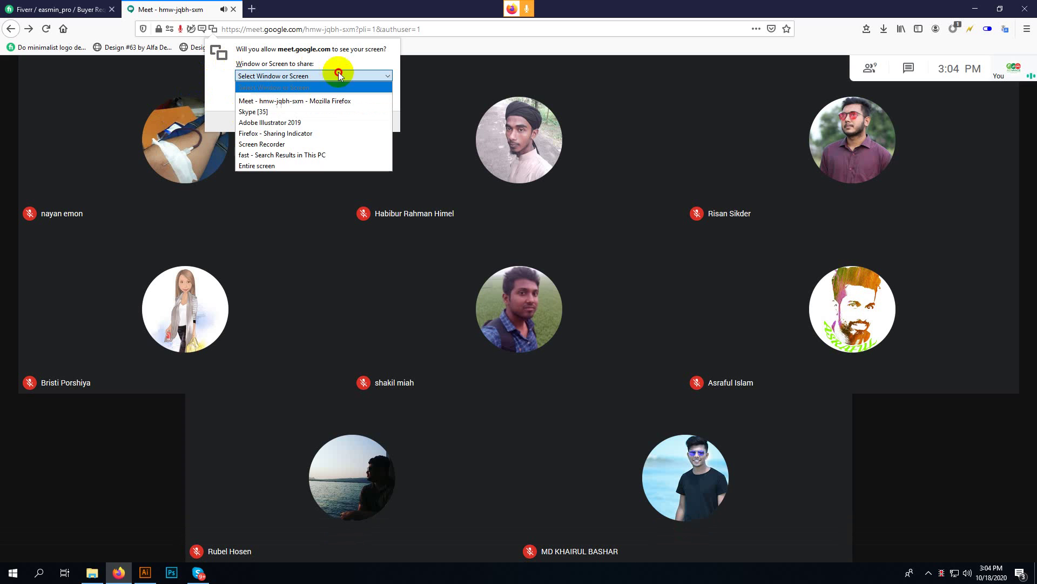
{"action": "left_click", "coordinate": [344, 101]}
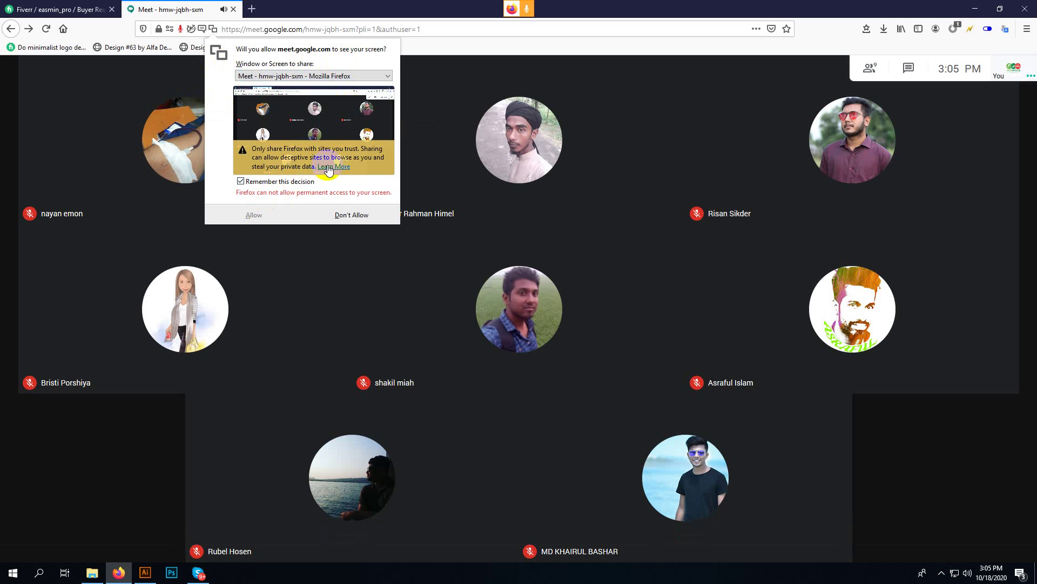
{"action": "left_click", "coordinate": [328, 167]}
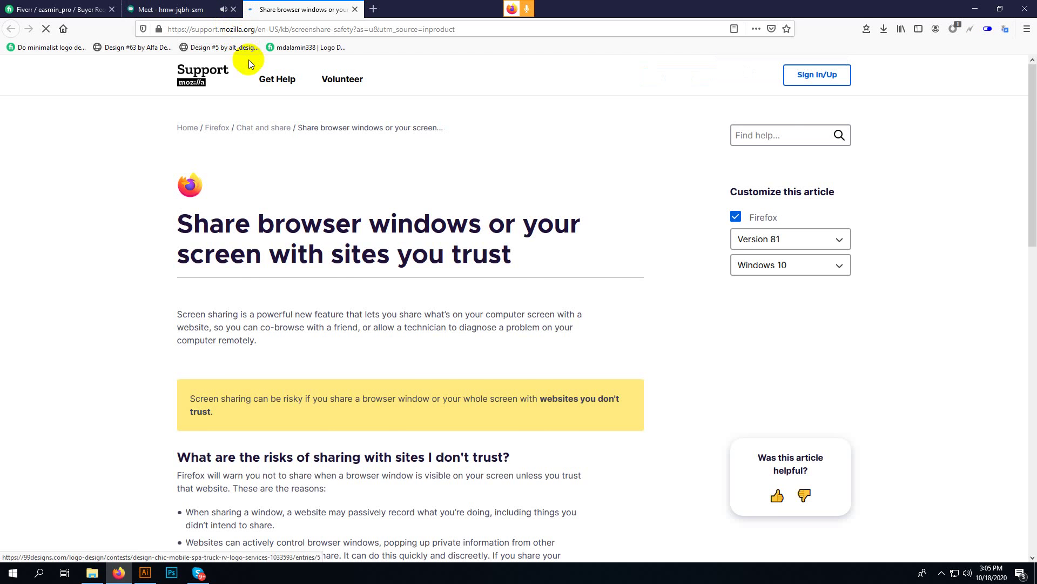
- Read the 'Share browser windows or your screen' article down to its contributors, then return to Meet
{"action": "mouse_move", "coordinate": [277, 139]}
{"action": "scroll", "coordinate": [347, 291], "scroll_direction": "down", "scroll_amount": 3}
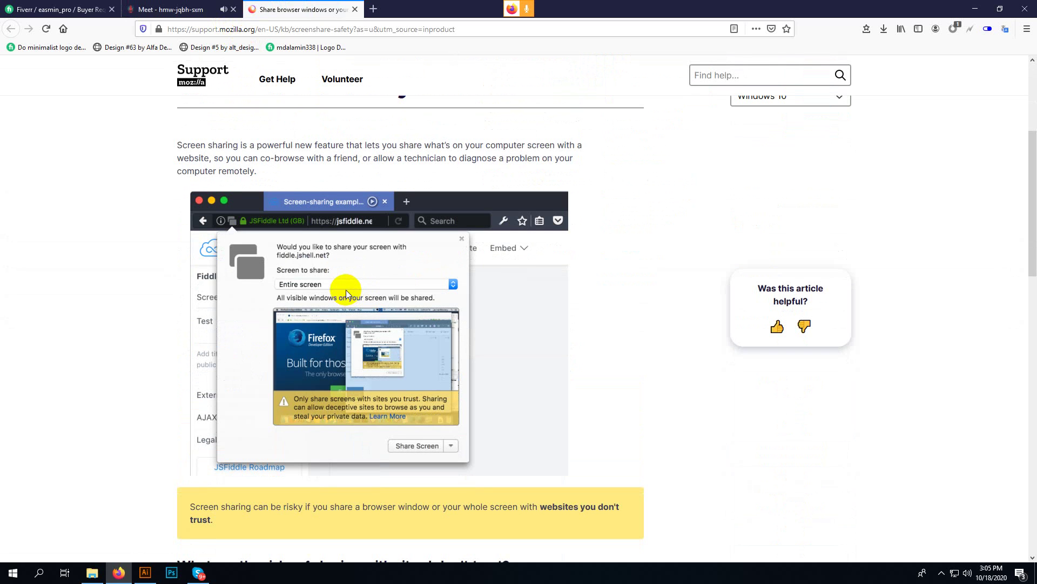
{"action": "scroll", "coordinate": [345, 290], "scroll_direction": "down", "scroll_amount": 4}
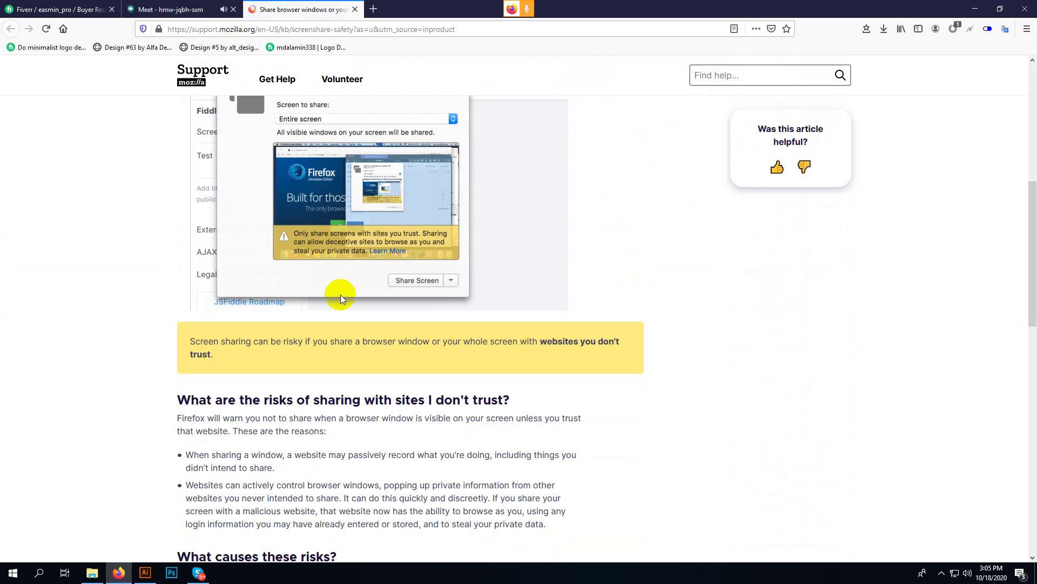
{"action": "scroll", "coordinate": [326, 366], "scroll_direction": "down", "scroll_amount": 3}
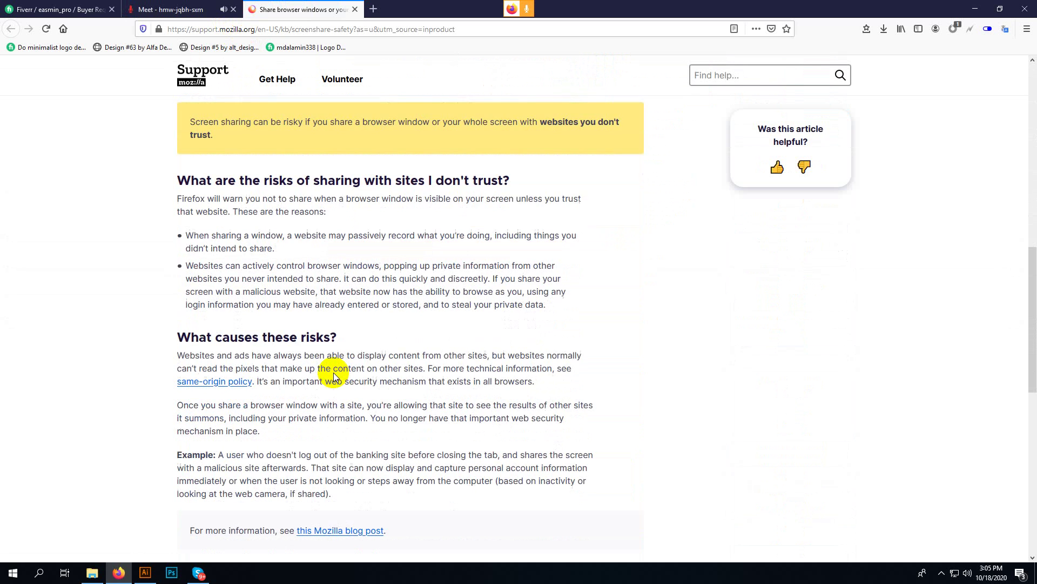
{"action": "scroll", "coordinate": [334, 376], "scroll_direction": "down", "scroll_amount": 4}
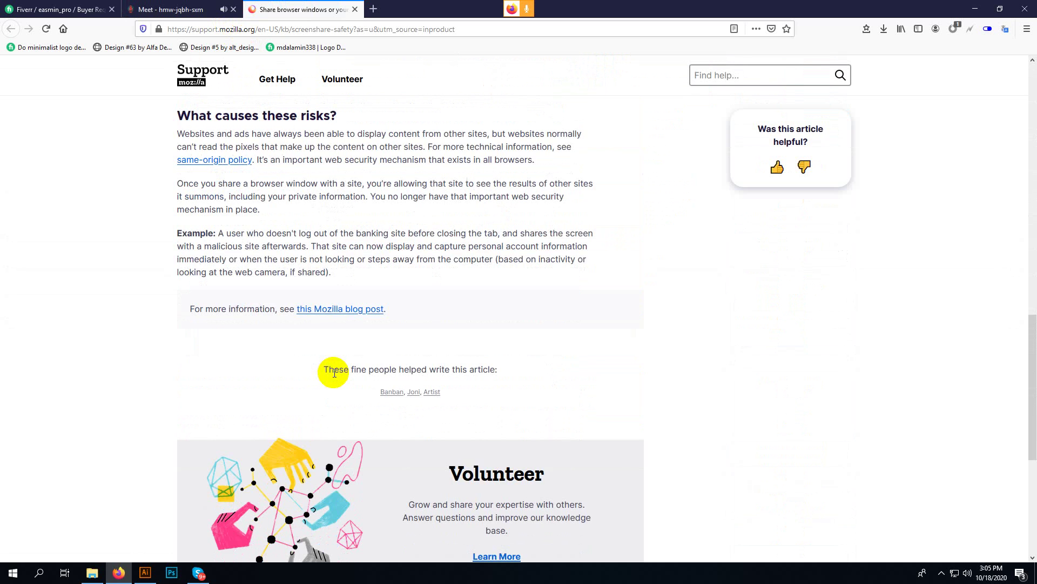
{"action": "scroll", "coordinate": [333, 372], "scroll_direction": "down", "scroll_amount": 4}
{"action": "scroll", "coordinate": [331, 375], "scroll_direction": "up", "scroll_amount": 4}
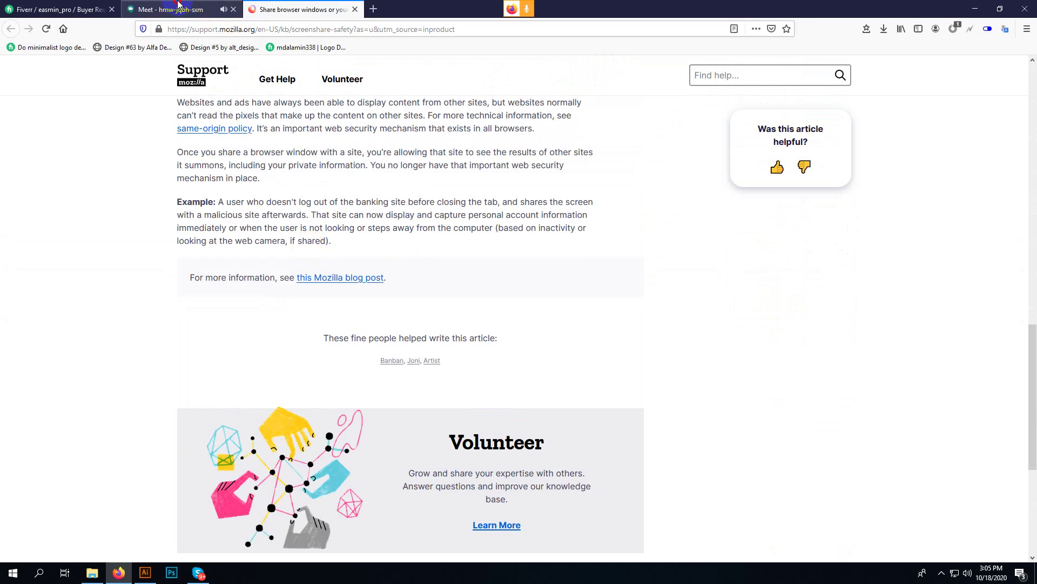
{"action": "left_click", "coordinate": [178, 5]}
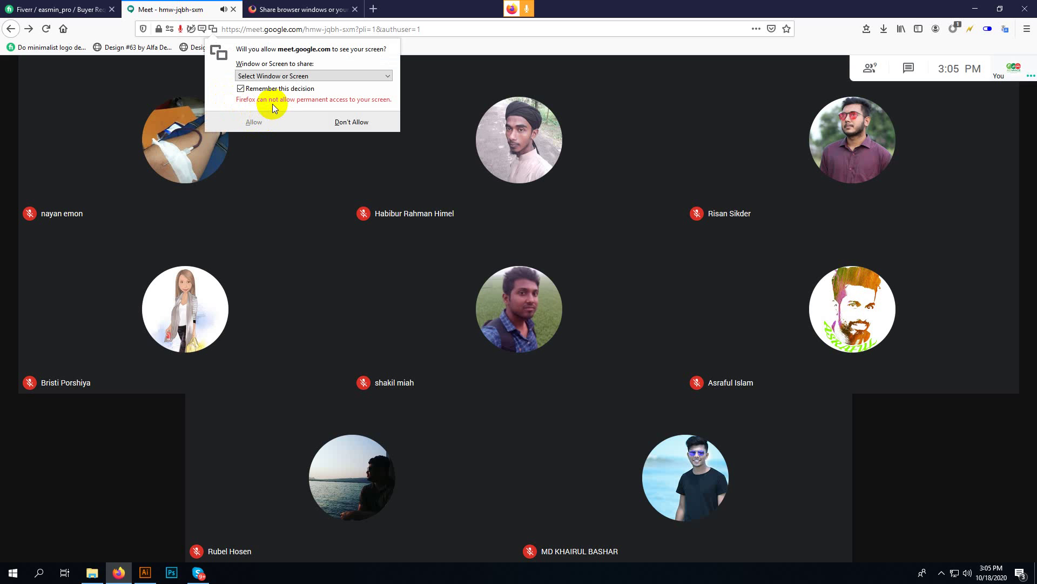
- Uncheck 'Remember this decision', briefly search Windows for 'cho', then return to the sharing-safety article
{"action": "left_click", "coordinate": [253, 91]}
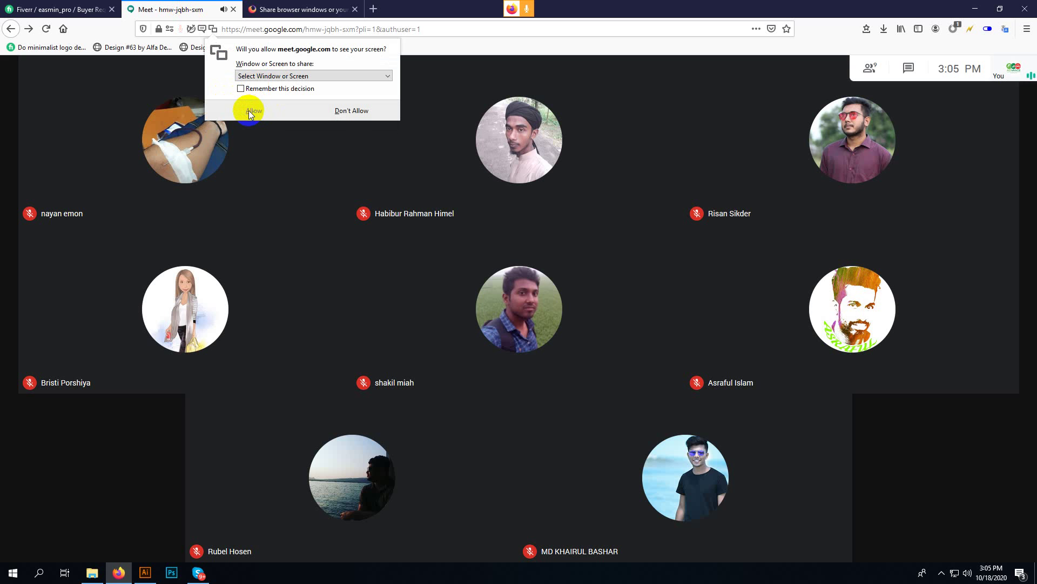
{"action": "left_click", "coordinate": [39, 572]}
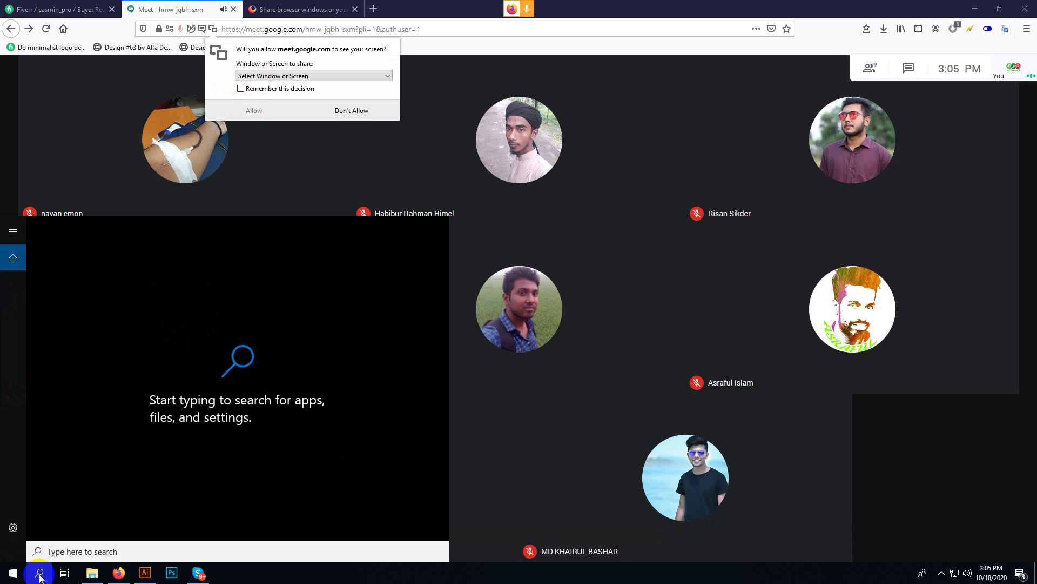
{"action": "type", "text": "cho"}
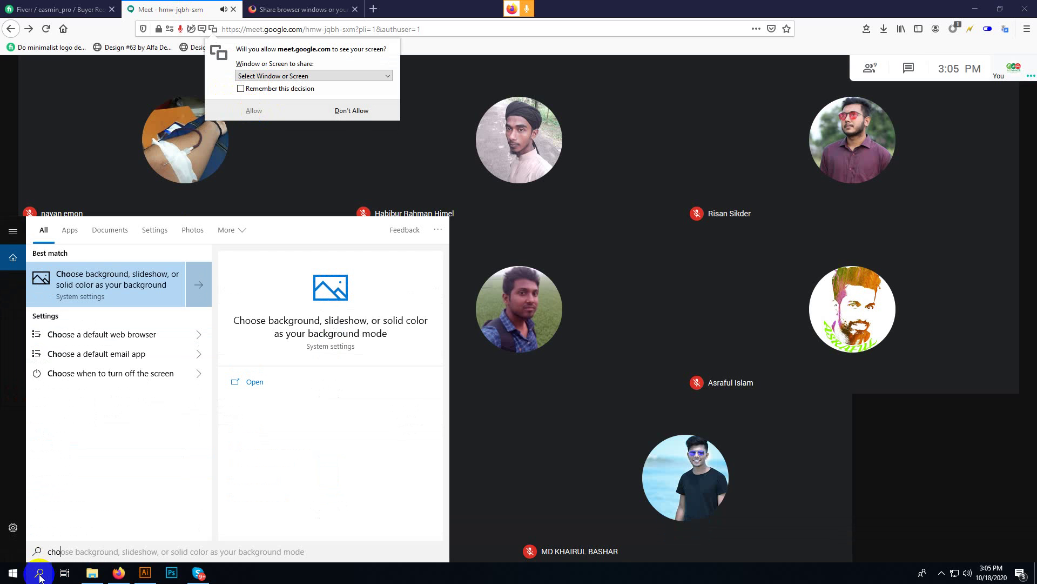
{"action": "left_click", "coordinate": [319, 10]}
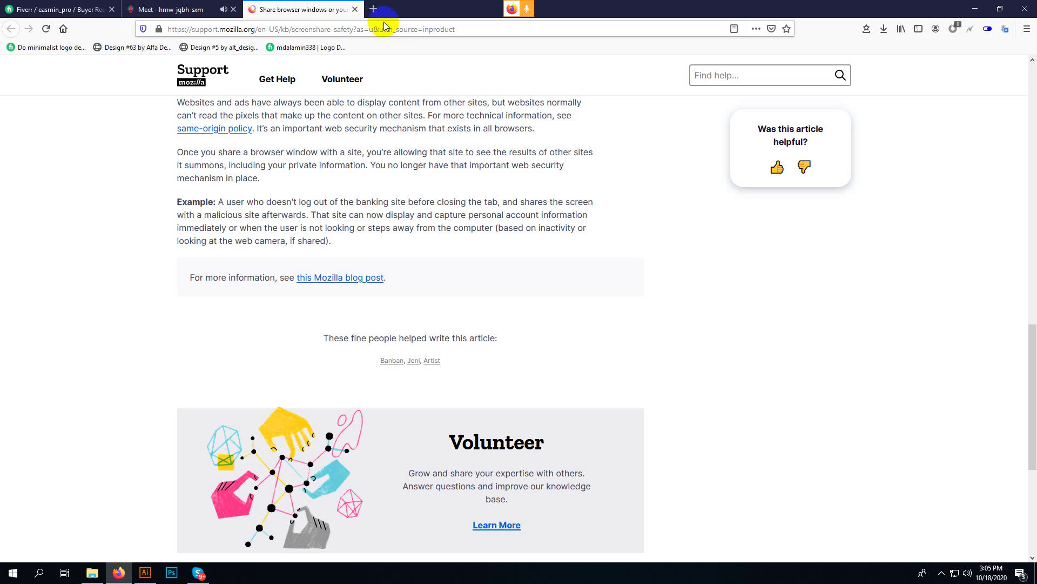
- Search the web for 'chorme' in a new Firefox tab
{"action": "left_click", "coordinate": [374, 10]}
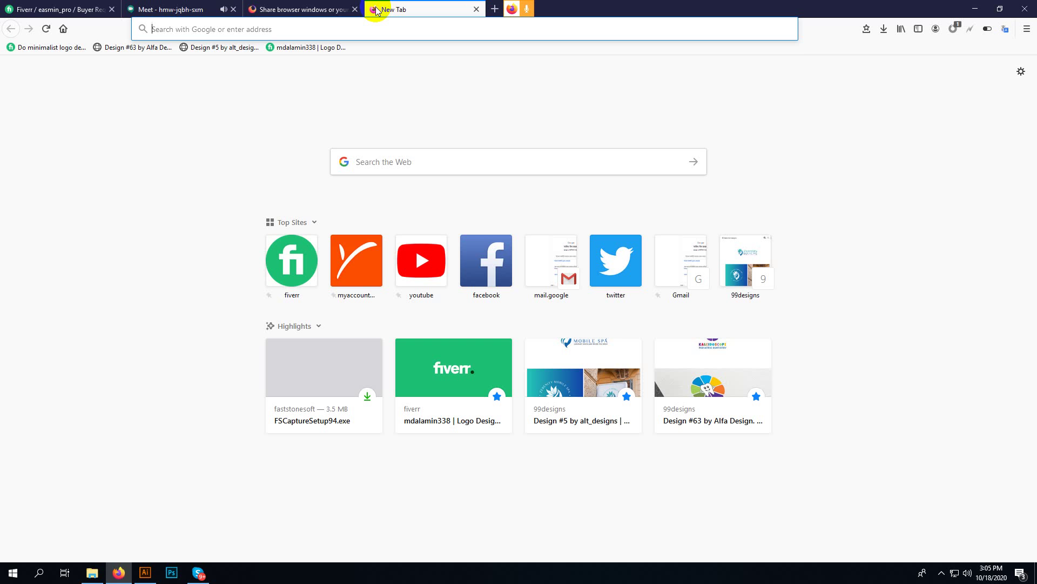
{"action": "type", "text": "chorme"}
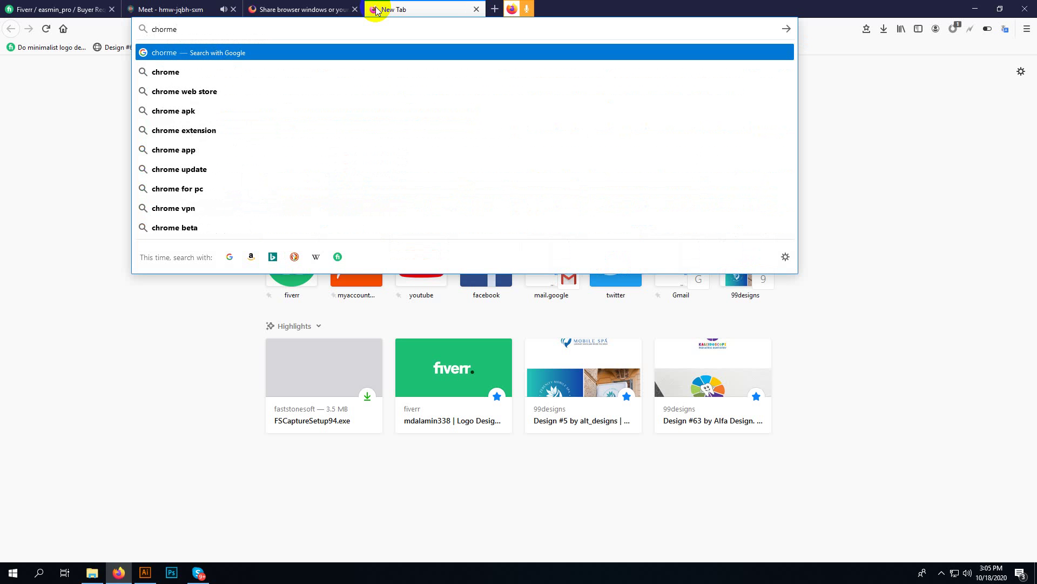
{"action": "key", "text": "Return"}
- Admit the waiting guest into the Google Meet call
{"action": "left_click", "coordinate": [336, 7]}
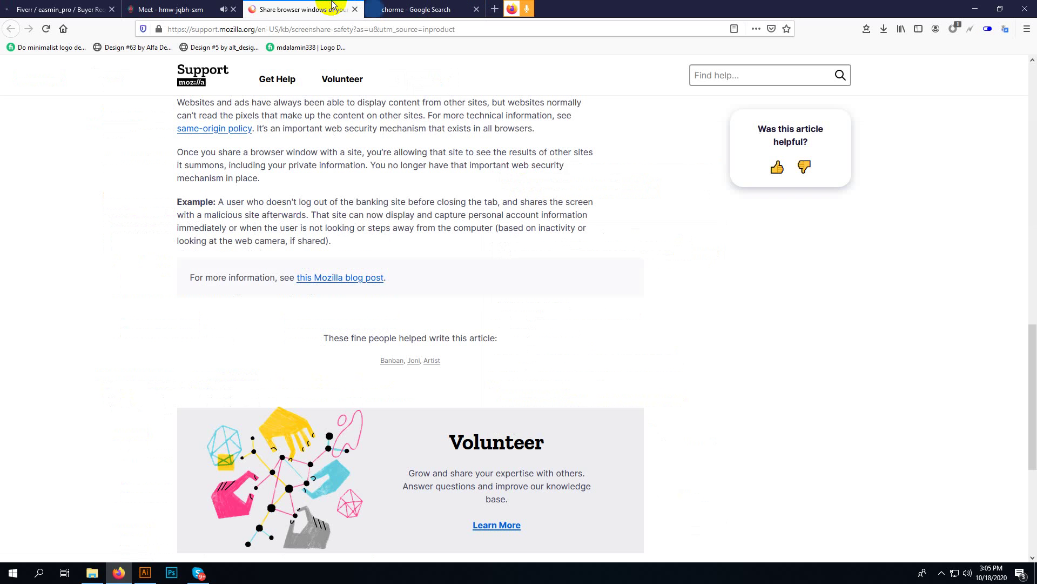
{"action": "left_click", "coordinate": [184, 9]}
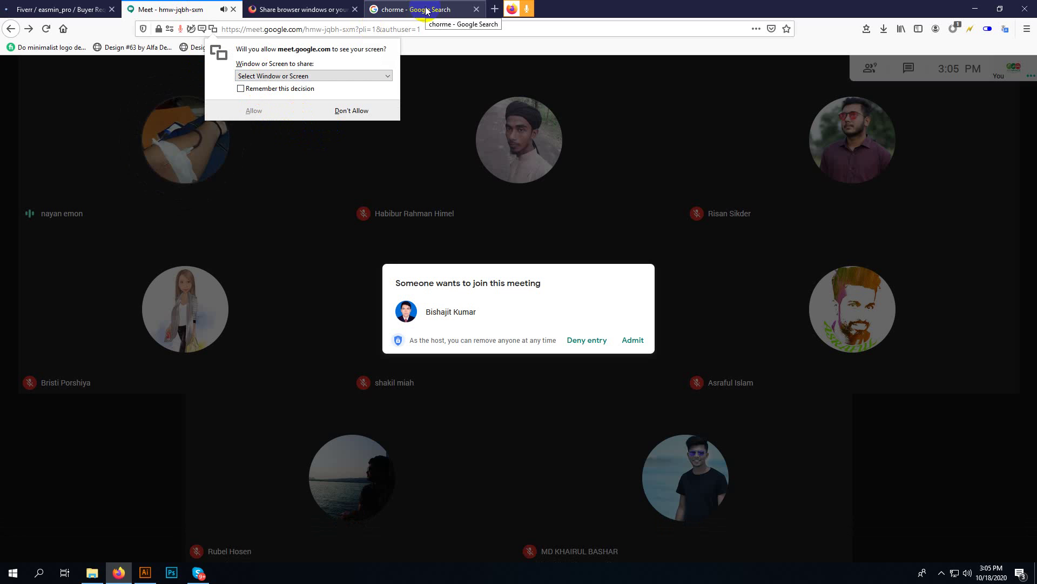
{"action": "left_click", "coordinate": [632, 339]}
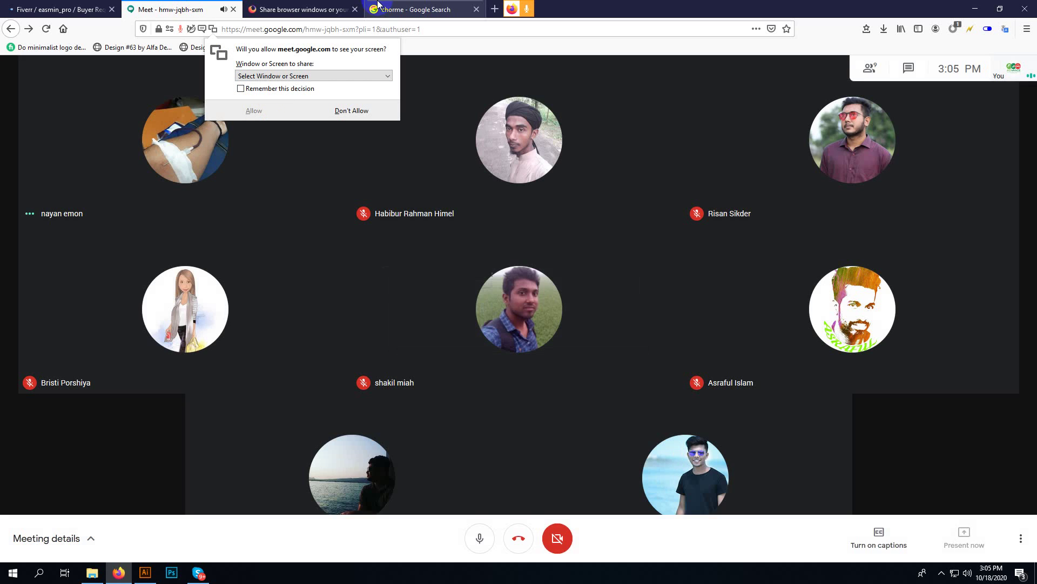
- Download and save ChromeSetup.exe from the Google Chrome page, then close that tab
{"action": "left_click", "coordinate": [416, 9]}
{"action": "left_click", "coordinate": [218, 212]}
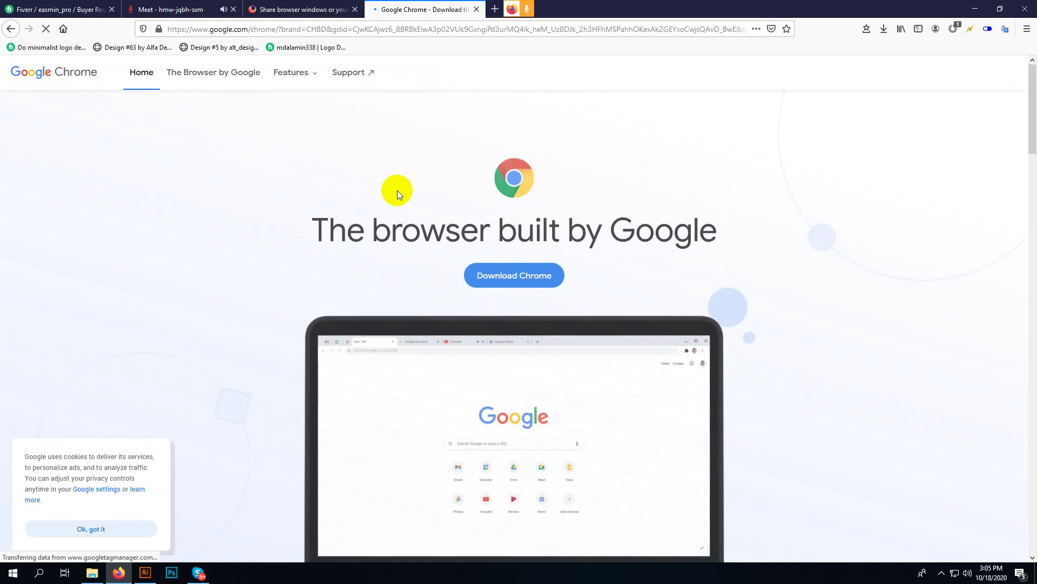
{"action": "left_click", "coordinate": [487, 274]}
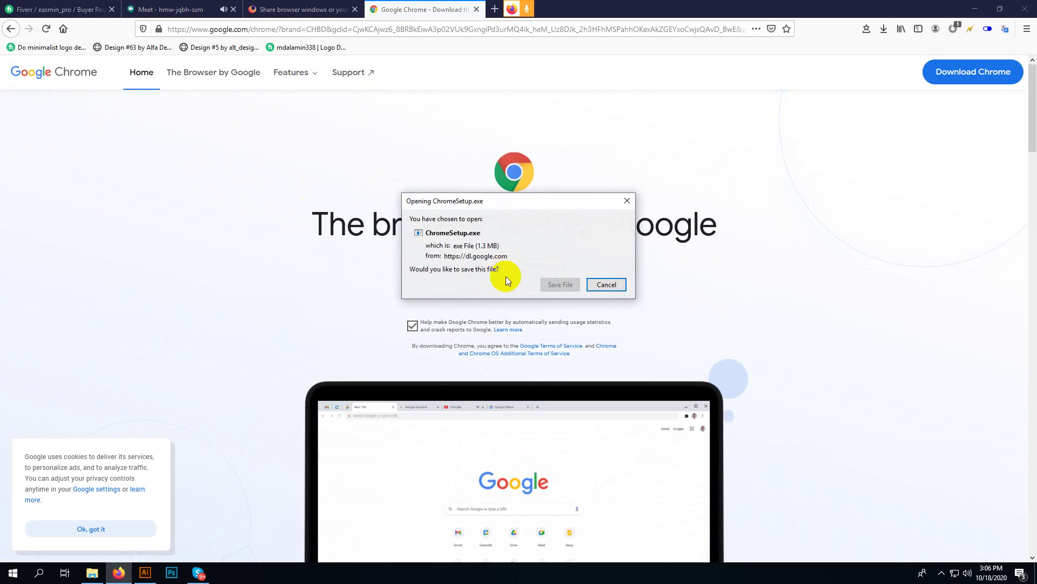
{"action": "left_click", "coordinate": [558, 285]}
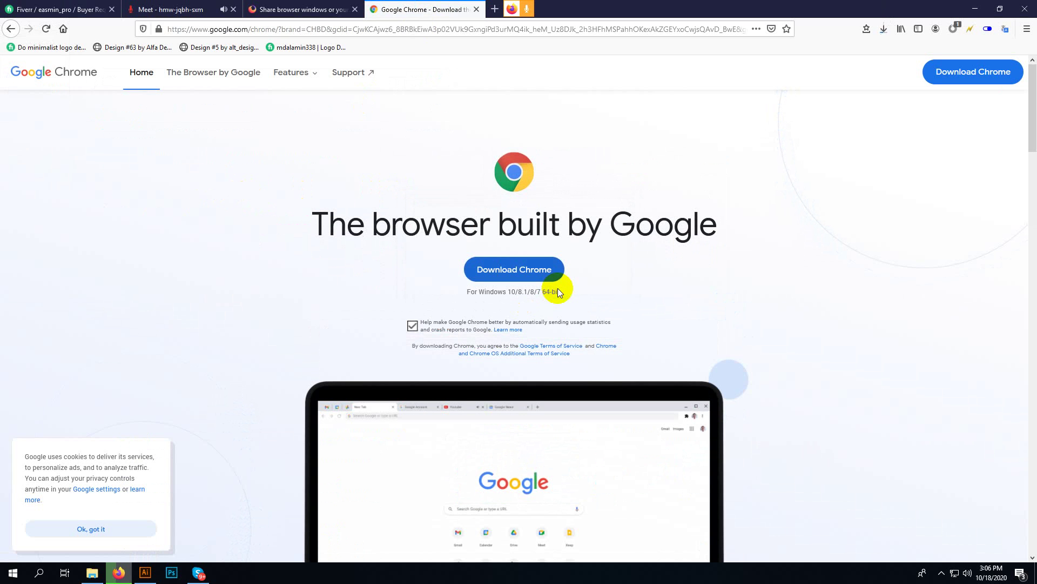
{"action": "left_click", "coordinate": [476, 9]}
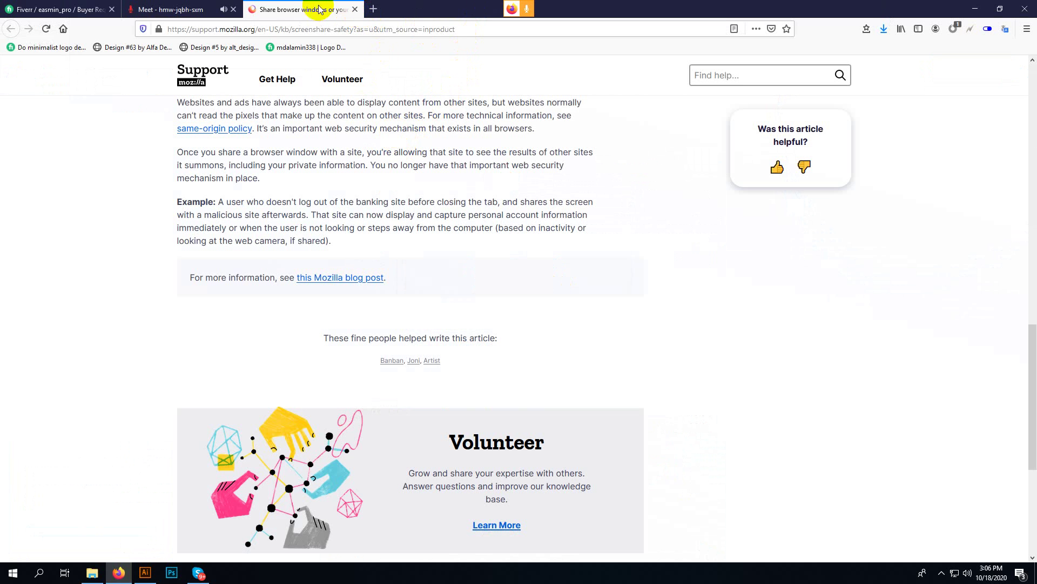
- Close the safety article, refuse the screen-share request, and dismiss the can't-share notice
{"action": "left_click", "coordinate": [356, 9]}
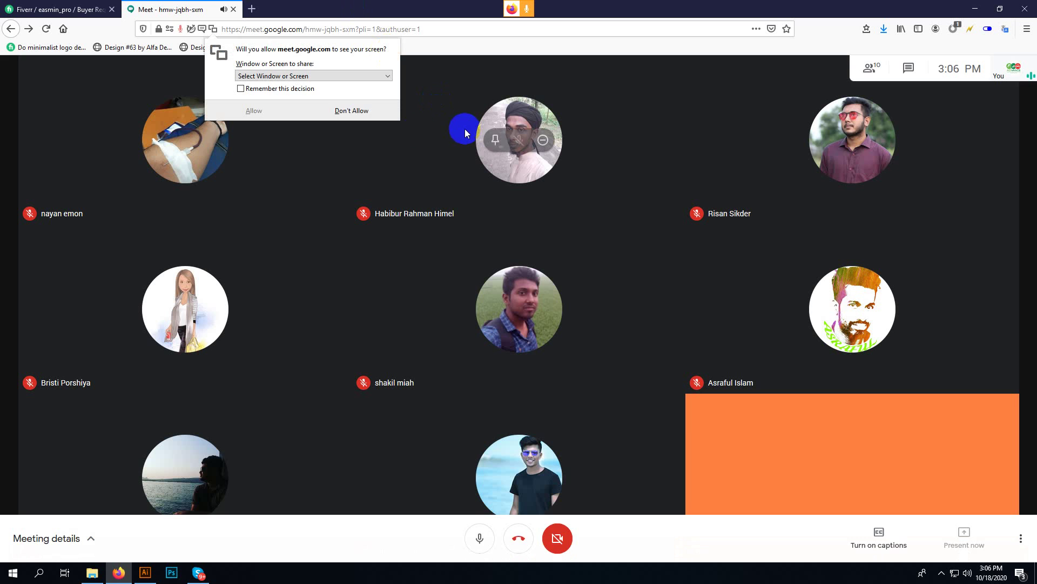
{"action": "left_click", "coordinate": [320, 116]}
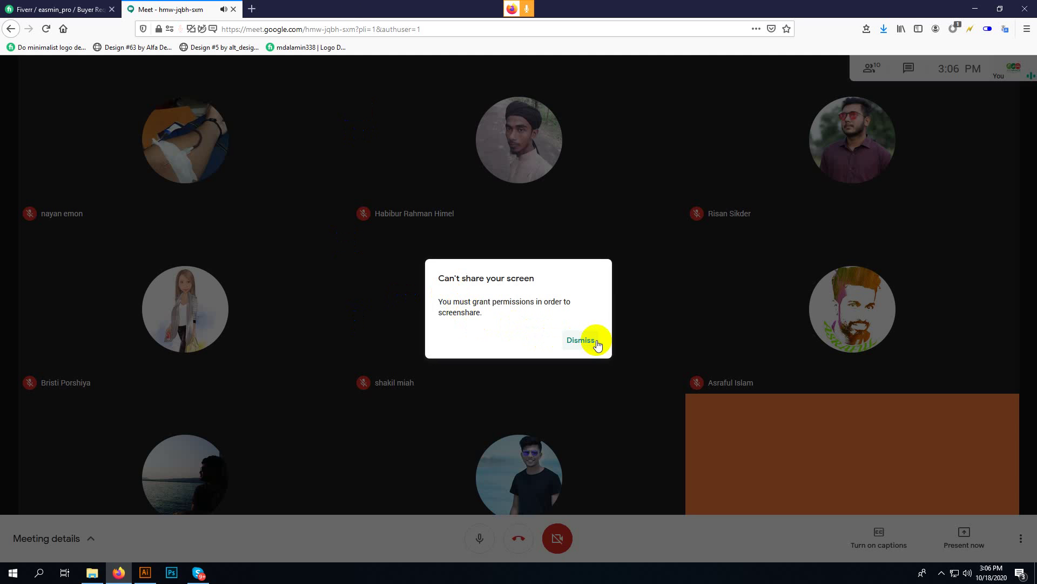
{"action": "left_click", "coordinate": [581, 340]}
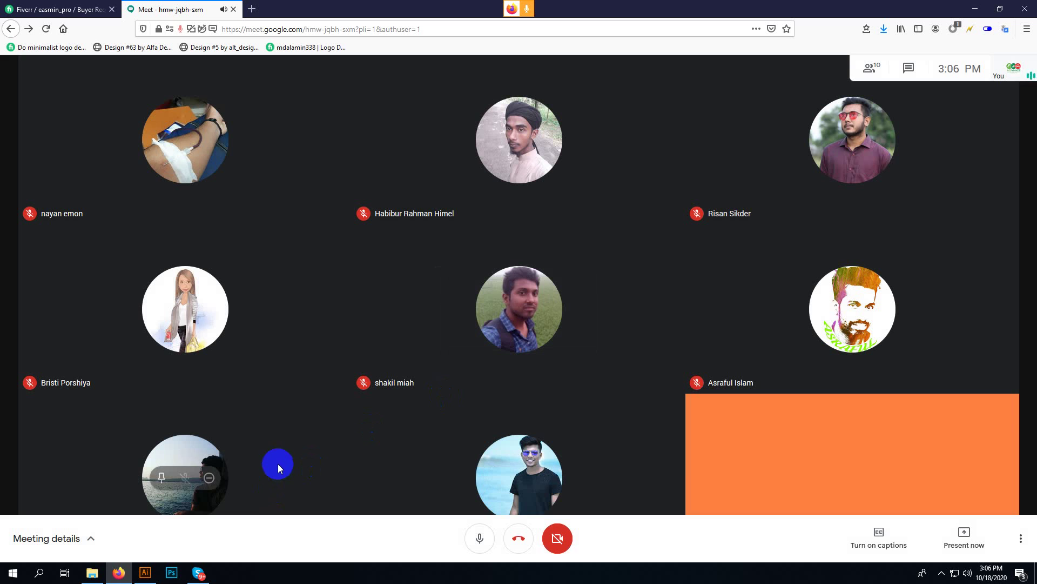
- Run ChromeSetup.exe from Firefox's recent downloads list
{"action": "left_click", "coordinate": [144, 571]}
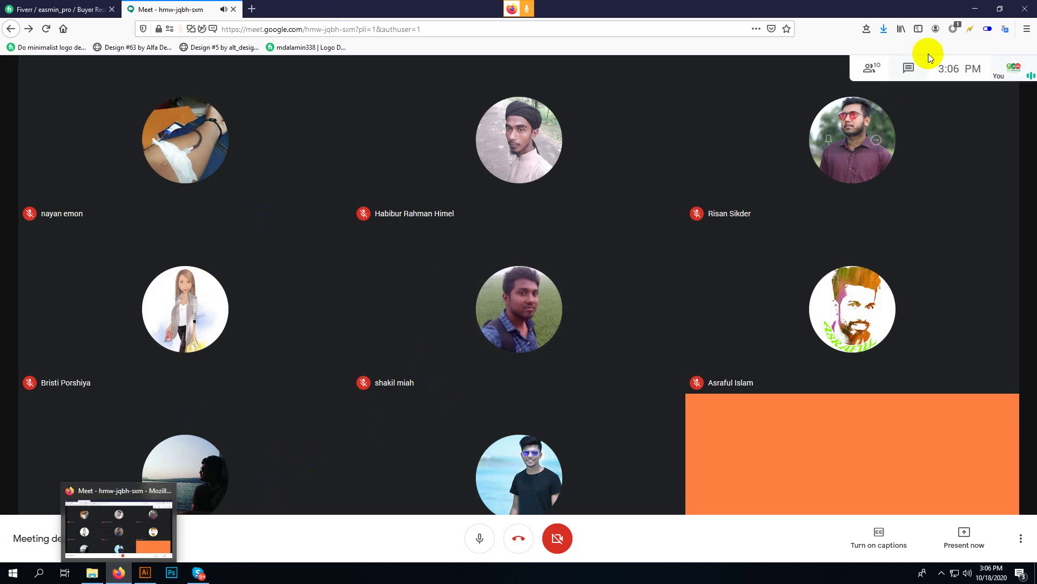
{"action": "left_click", "coordinate": [884, 29]}
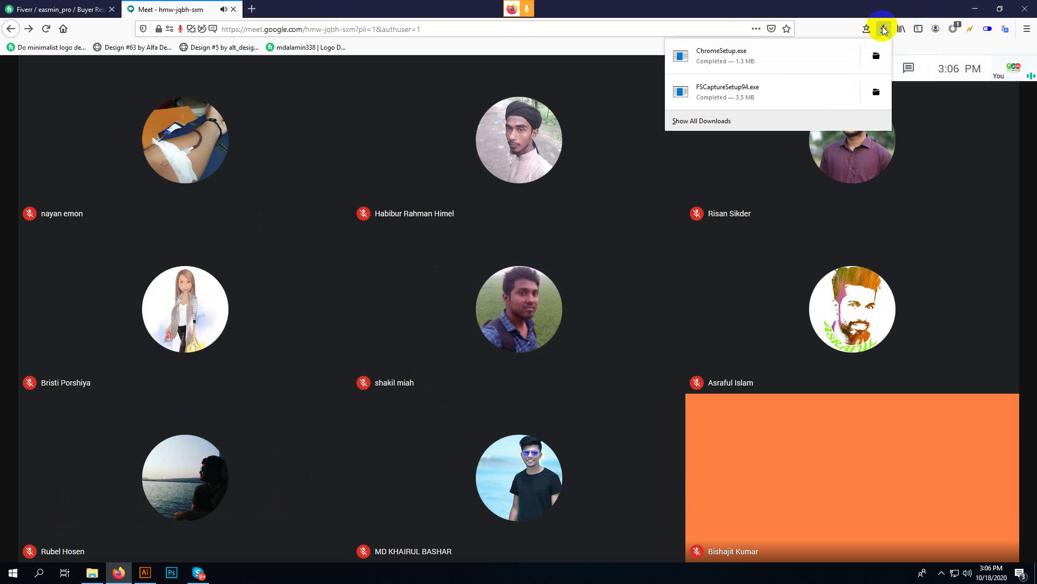
{"action": "left_click", "coordinate": [796, 63]}
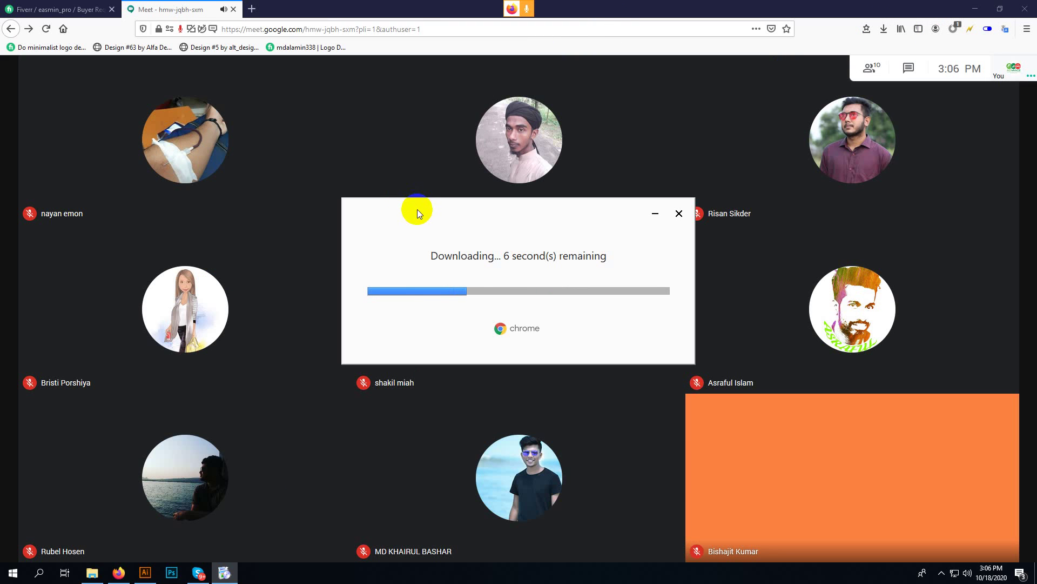
- Copy the Meet call link from Firefox's address bar
{"action": "left_click", "coordinate": [400, 29]}
{"action": "right_click", "coordinate": [409, 29]}
{"action": "left_click", "coordinate": [440, 68]}
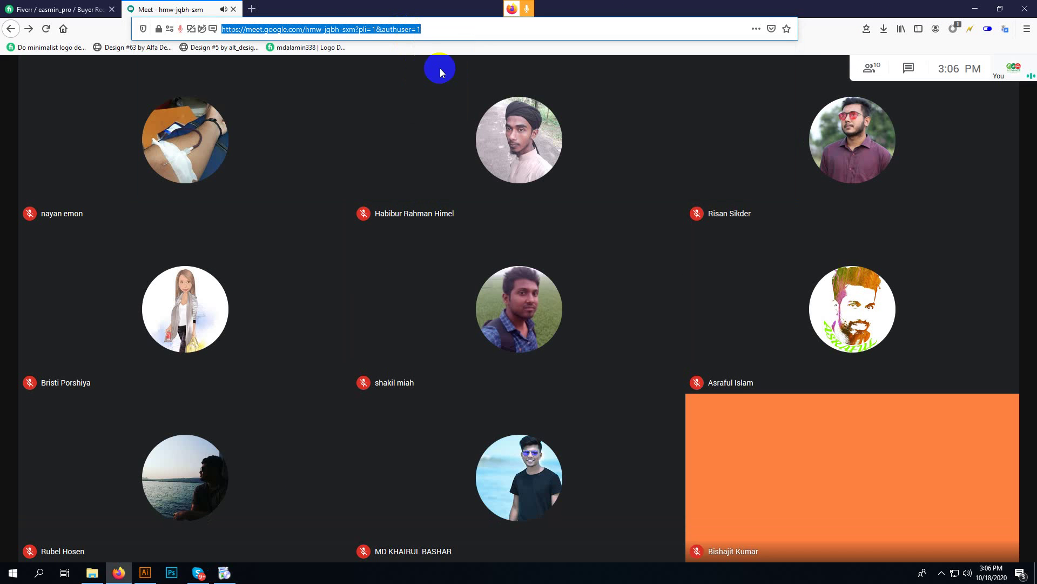
- Close the finished Chrome installer and launch Google Chrome from Windows search ('chor')
{"action": "left_click", "coordinate": [224, 572]}
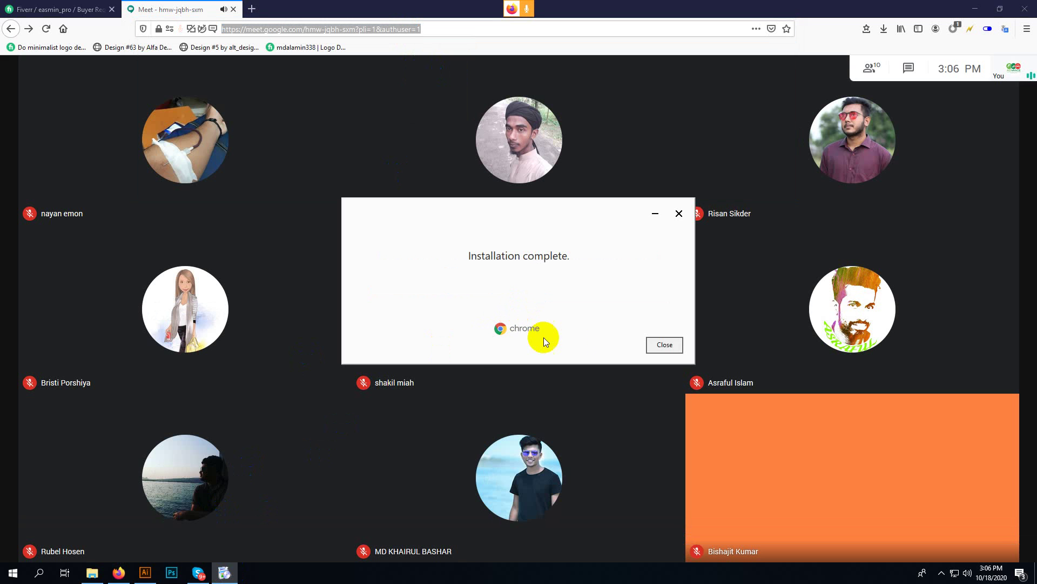
{"action": "left_click", "coordinate": [661, 344]}
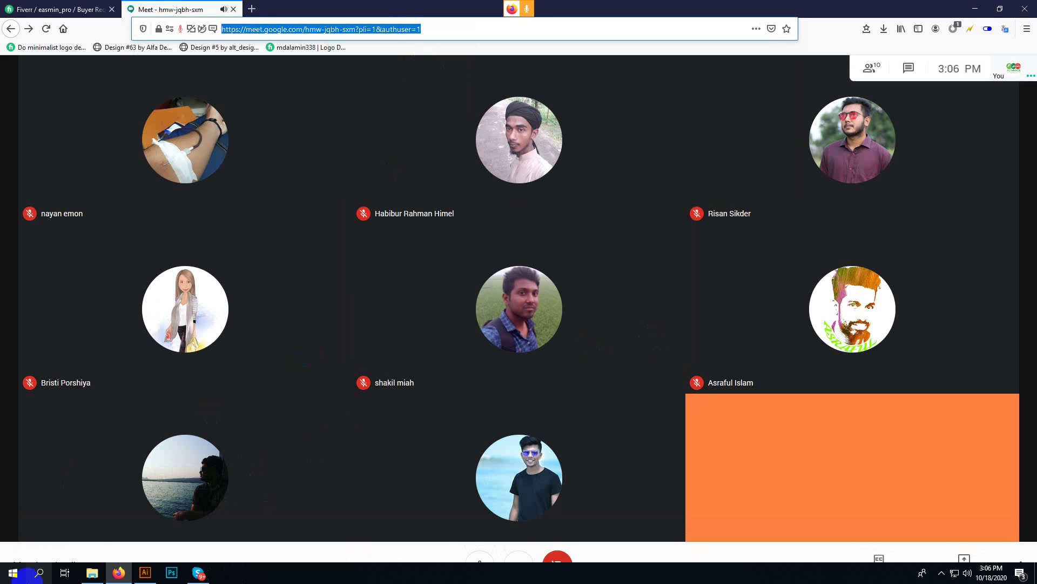
{"action": "left_click", "coordinate": [39, 573]}
{"action": "type", "text": "chor"}
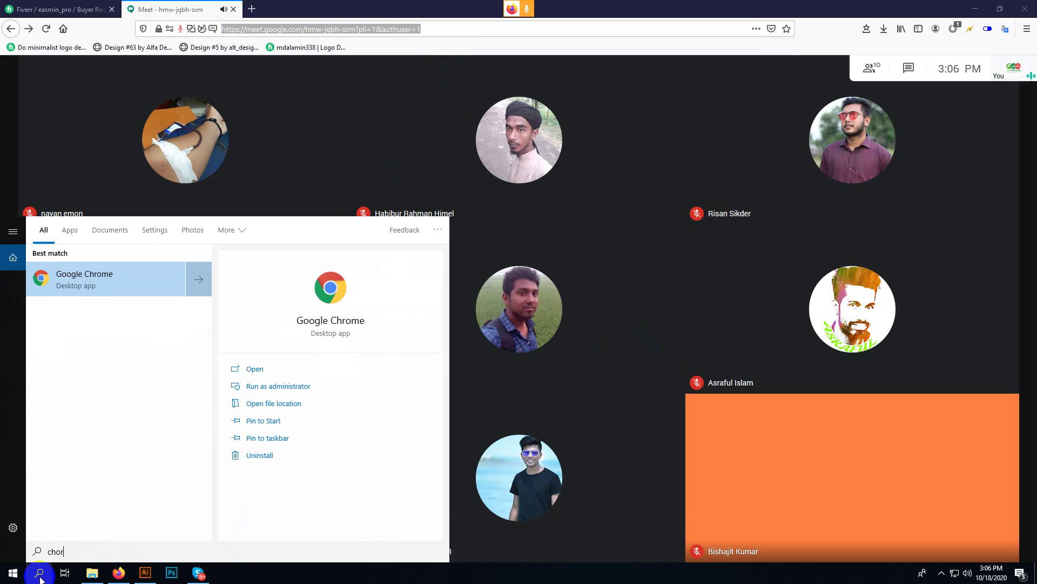
{"action": "key", "text": "Return"}
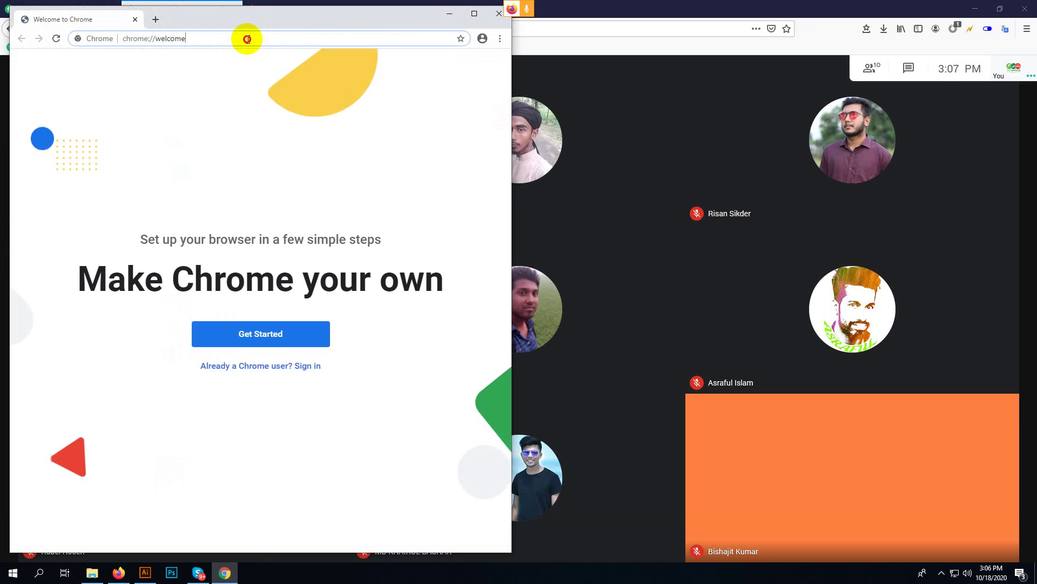
- Paste the Meet link into Chrome's address bar, open it, and maximize the window
{"action": "left_click", "coordinate": [247, 38]}
{"action": "key", "text": "ctrl+v"}
{"action": "key", "text": "Return"}
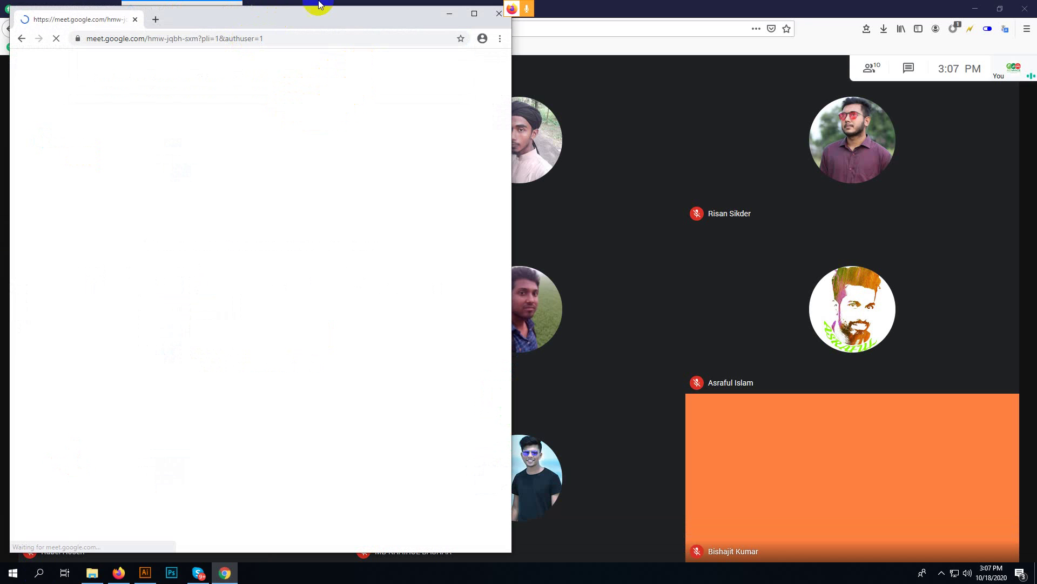
{"action": "left_click", "coordinate": [474, 15]}
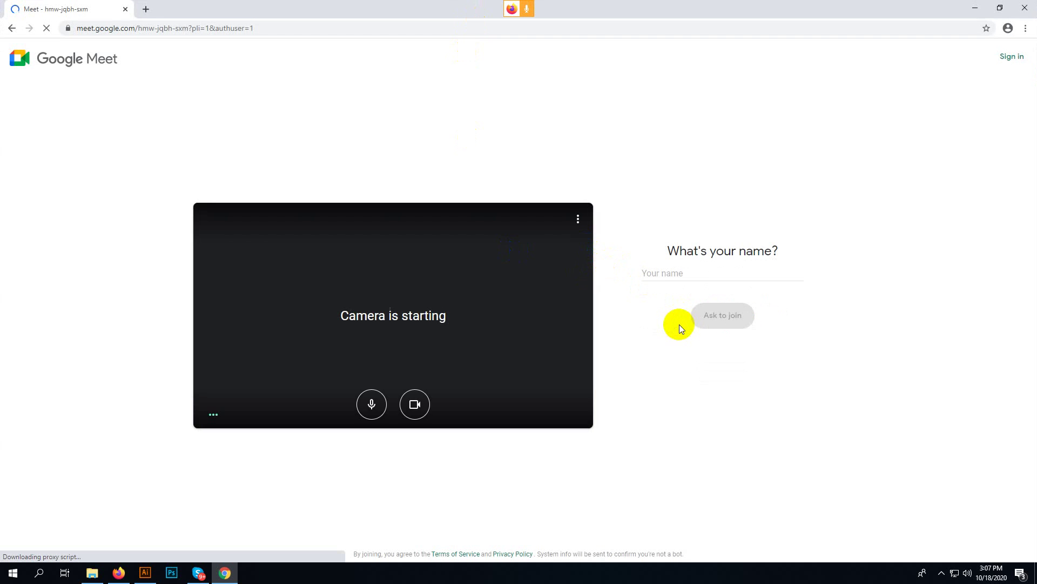
- Ask to join the meeting and allow Meet camera, microphone and notifications
{"action": "left_click", "coordinate": [702, 293]}
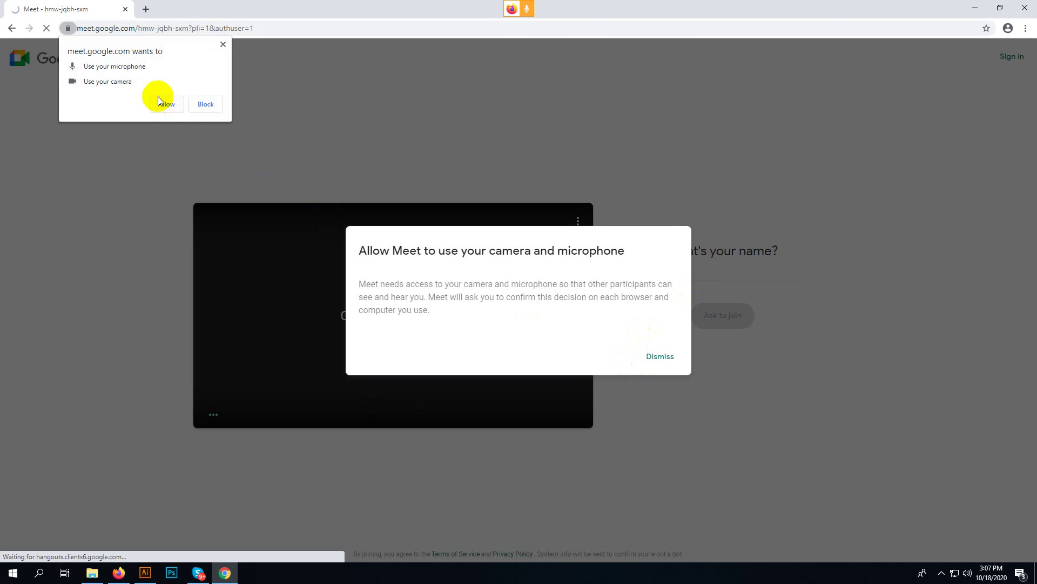
{"action": "left_click", "coordinate": [159, 100]}
{"action": "left_click", "coordinate": [164, 88]}
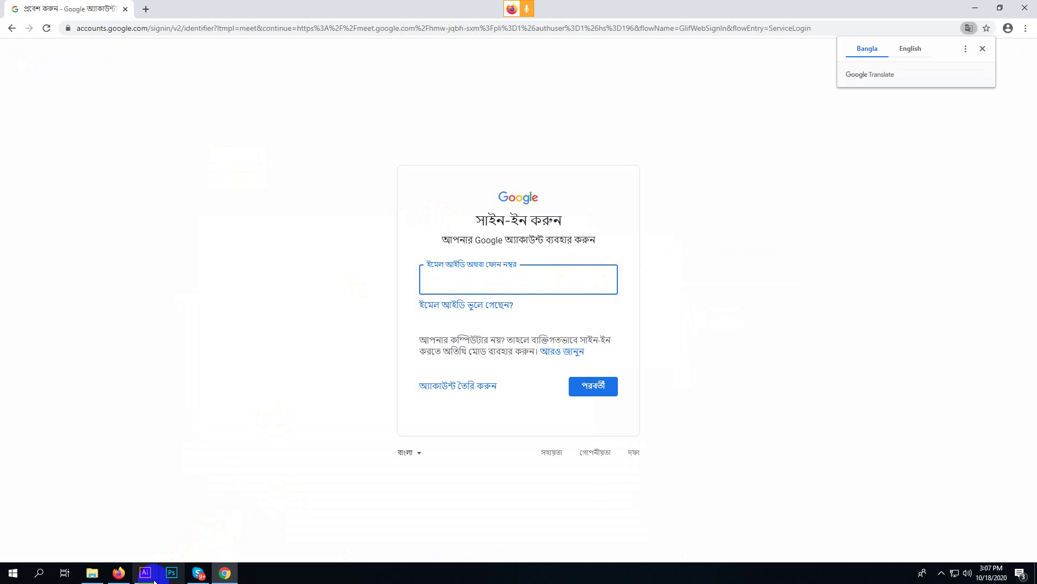
- Admit the person waiting in the Firefox call, then go back to Chrome's sign-in page
{"action": "left_click", "coordinate": [129, 577]}
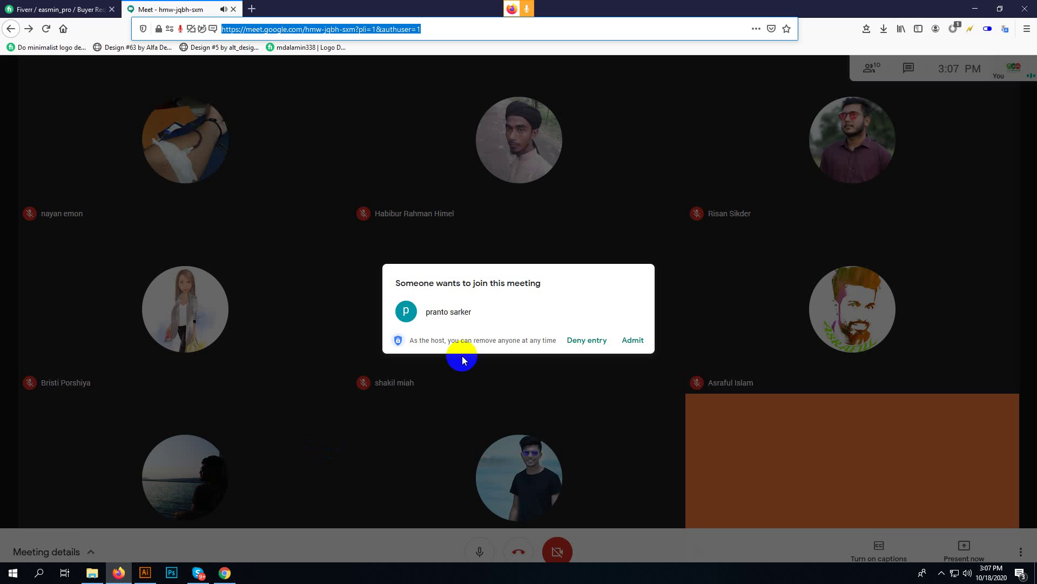
{"action": "left_click", "coordinate": [627, 340]}
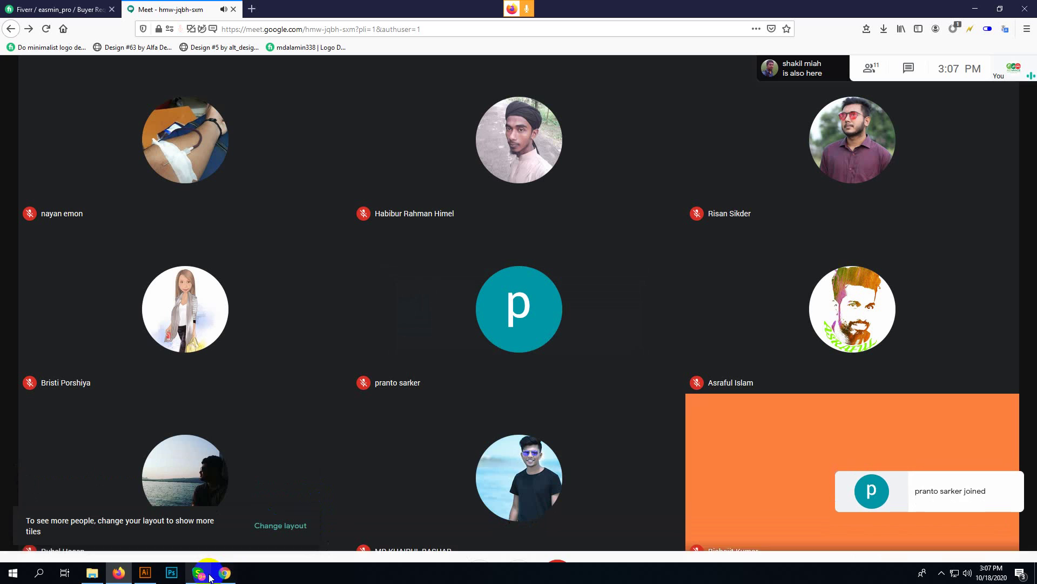
{"action": "left_click", "coordinate": [224, 573]}
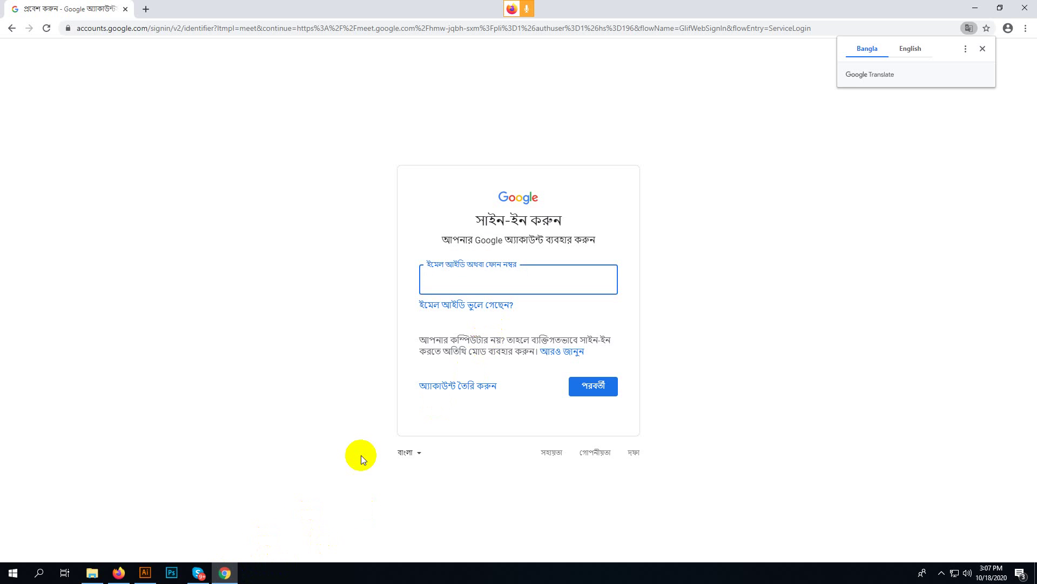
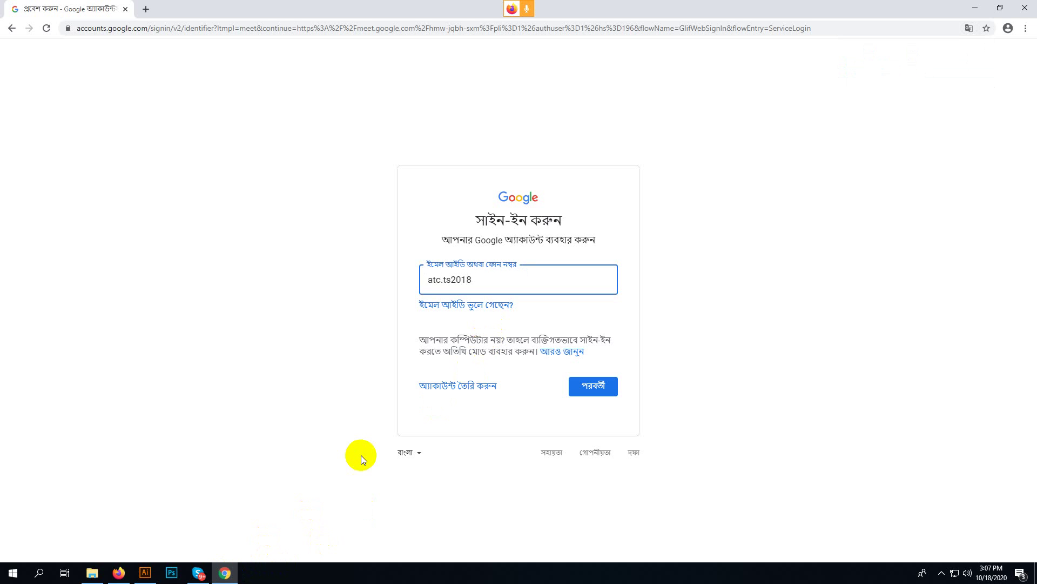
- Enter the account e-mail and password on the Google sign-in page
{"action": "key", "text": "Return"}
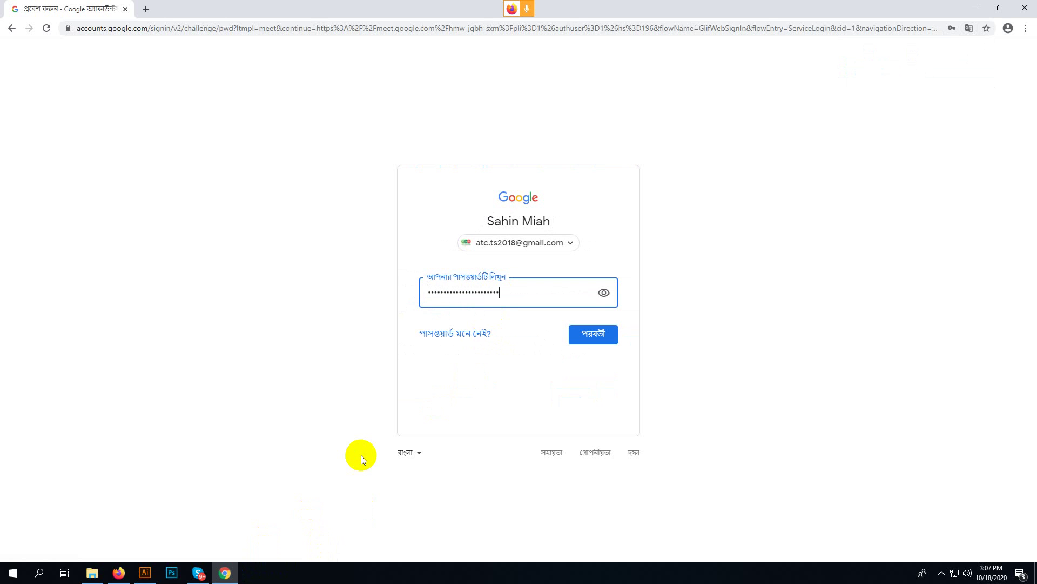
{"action": "key", "text": "Return"}
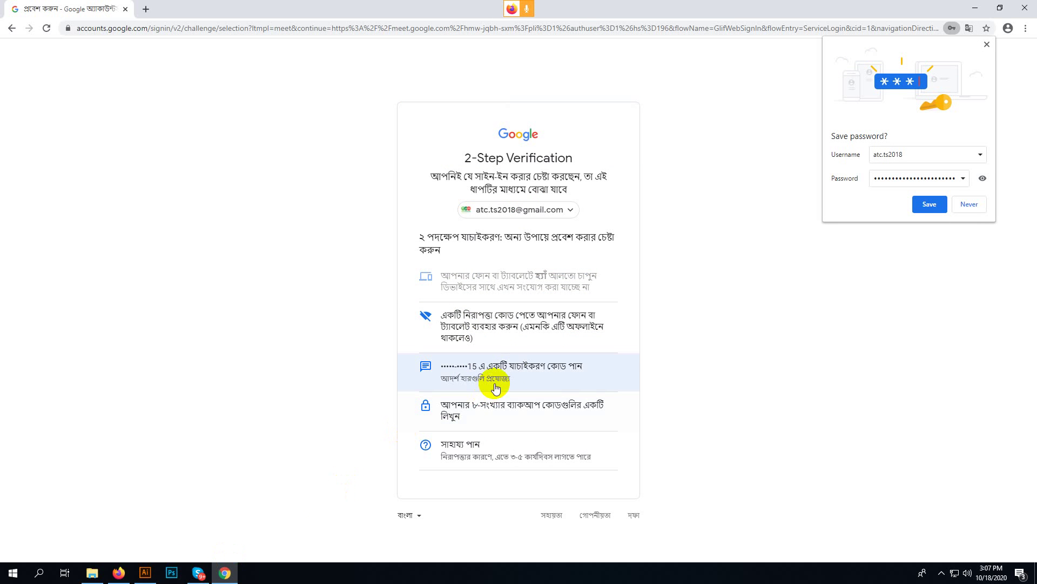
- Admit the new participant in the Firefox Meet call, then return to Chrome
{"action": "left_click", "coordinate": [119, 573]}
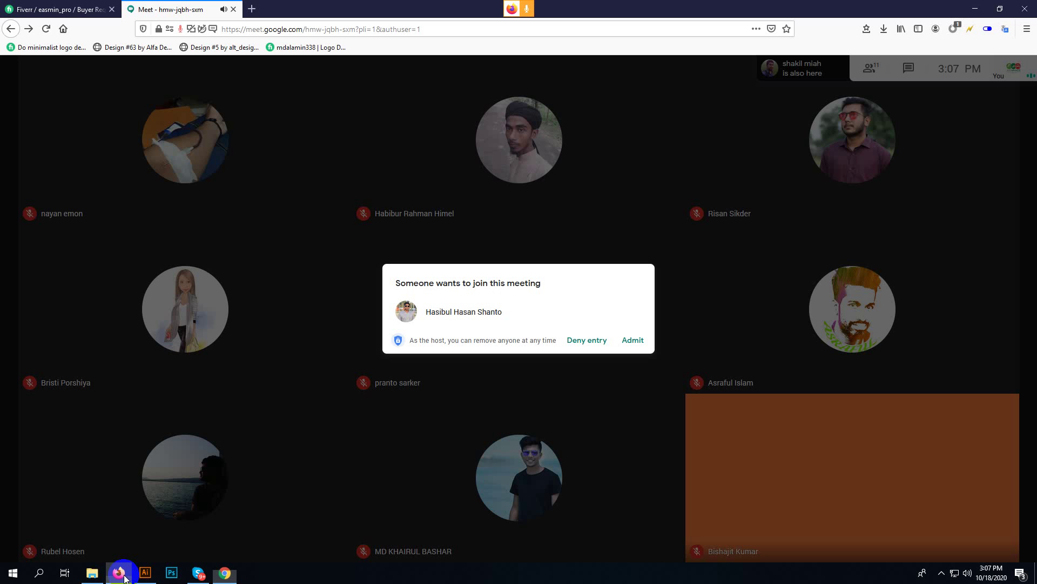
{"action": "left_click", "coordinate": [633, 340]}
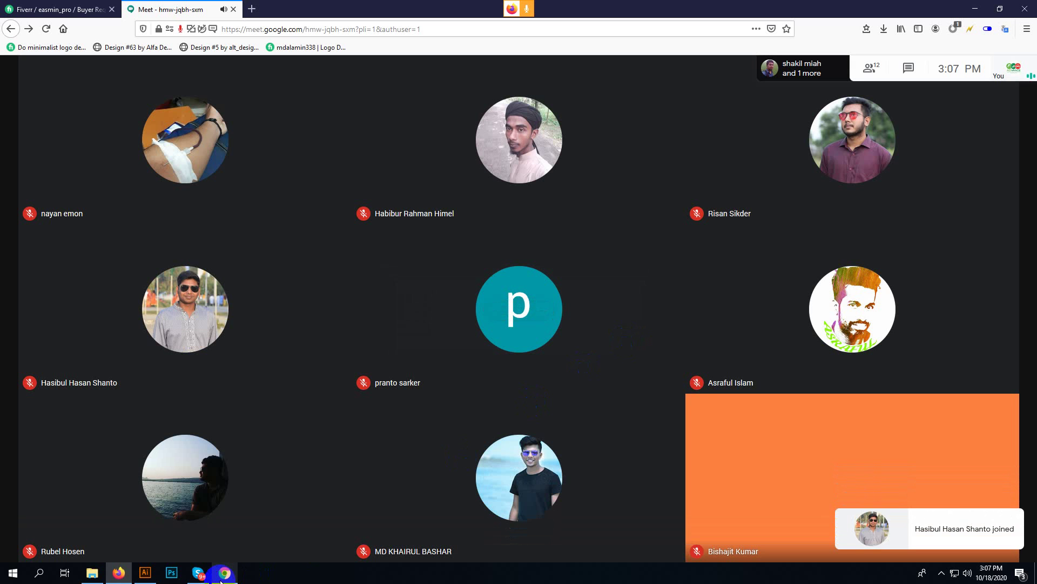
{"action": "left_click", "coordinate": [224, 572]}
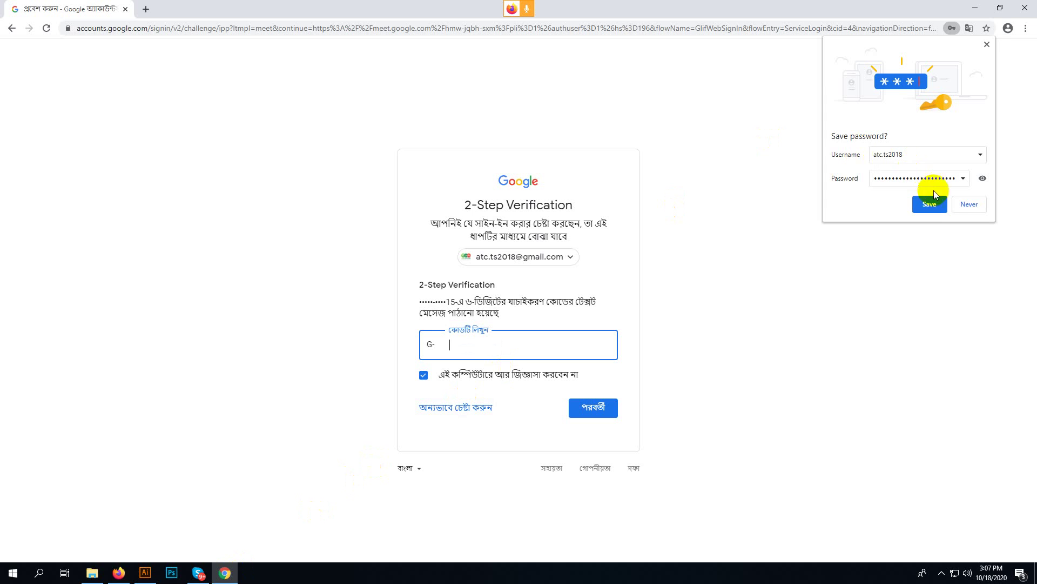
- Save the password in Chrome and submit the 2-Step Verification code
{"action": "left_click", "coordinate": [929, 203]}
{"action": "left_click", "coordinate": [524, 345]}
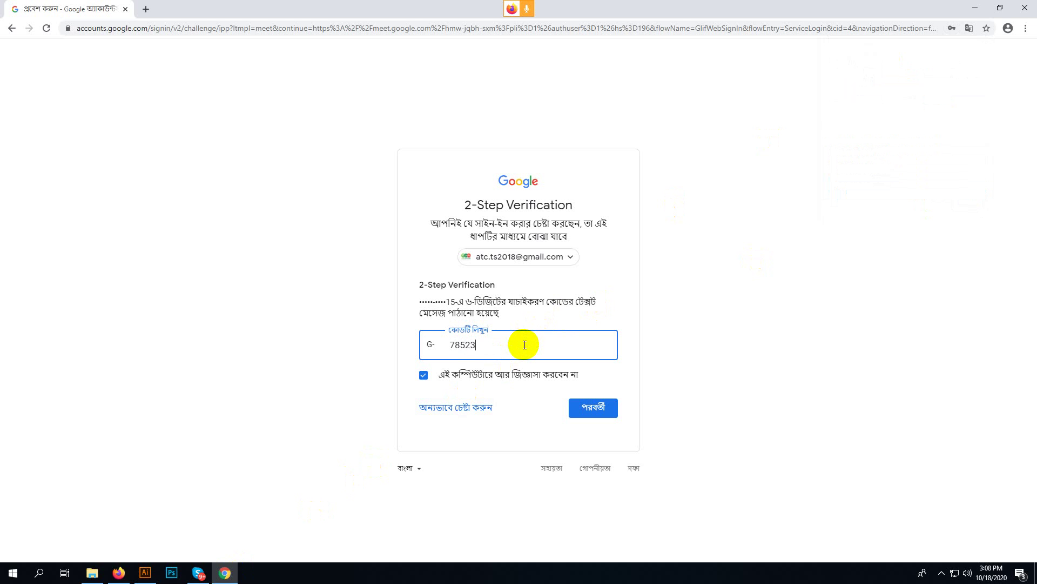
{"action": "key", "text": "Return"}
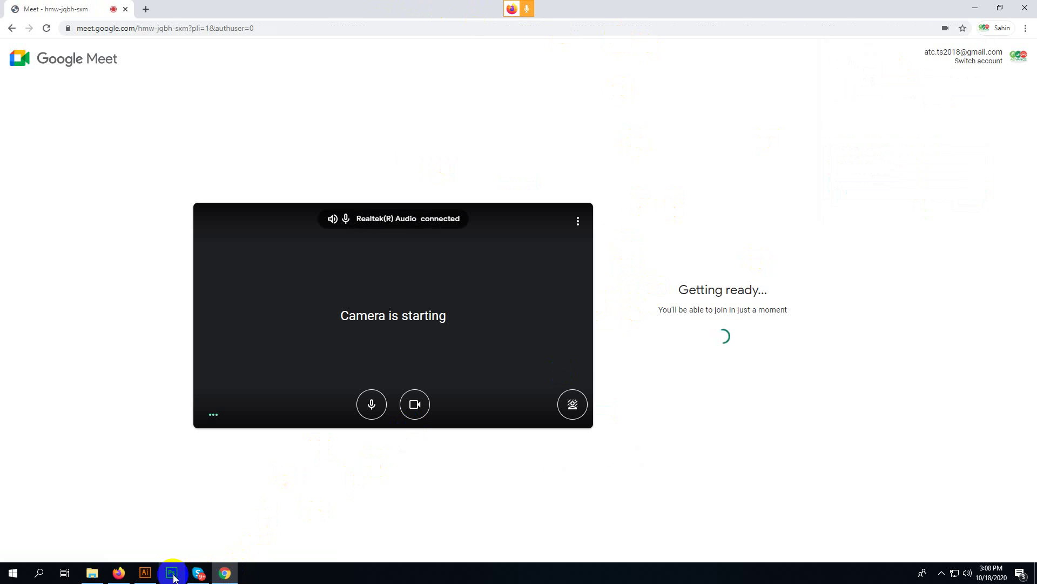
- Leave the Meet call in Firefox and close its Meet tab
{"action": "left_click", "coordinate": [121, 574]}
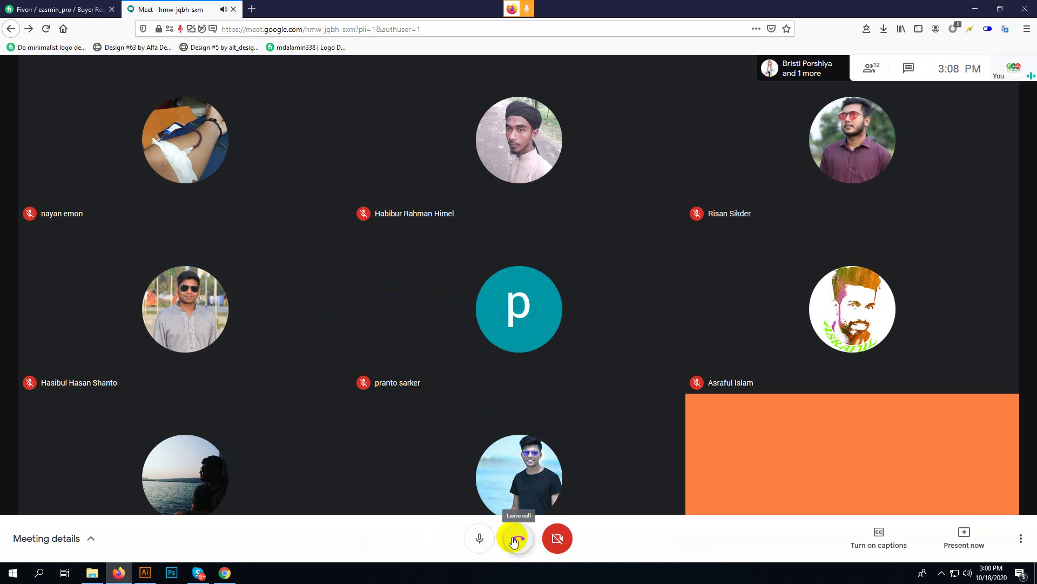
{"action": "left_click", "coordinate": [514, 539]}
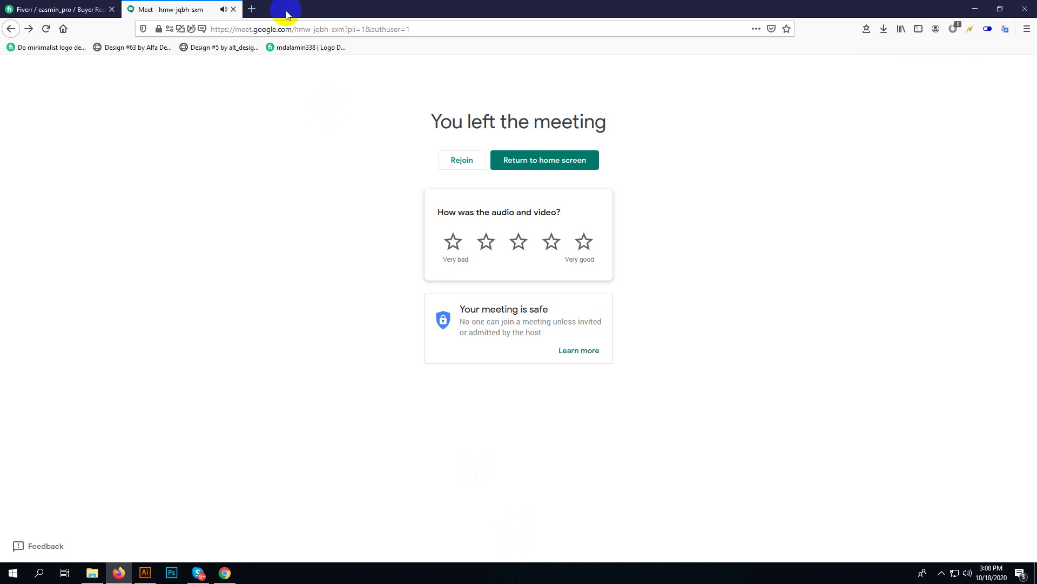
{"action": "left_click", "coordinate": [233, 9]}
- Join the meeting from Chrome with the camera off and microphone on
{"action": "left_click", "coordinate": [225, 572]}
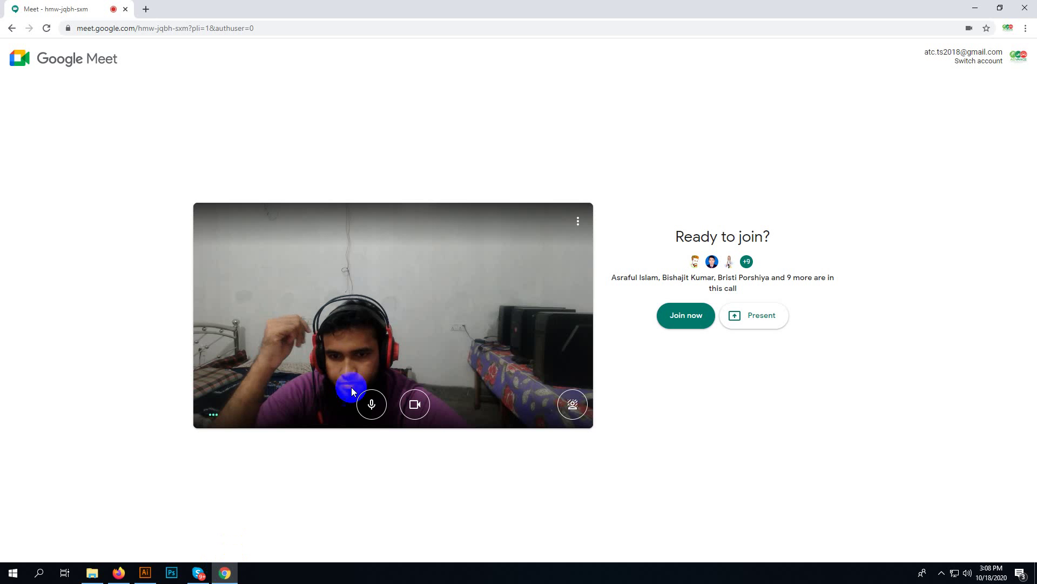
{"action": "left_click", "coordinate": [420, 404]}
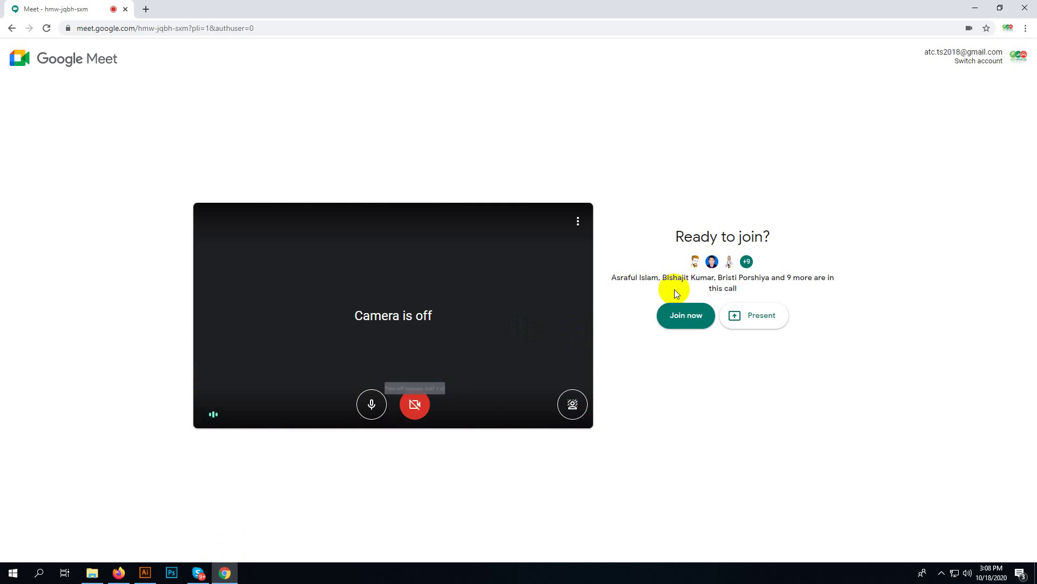
{"action": "left_click", "coordinate": [686, 316]}
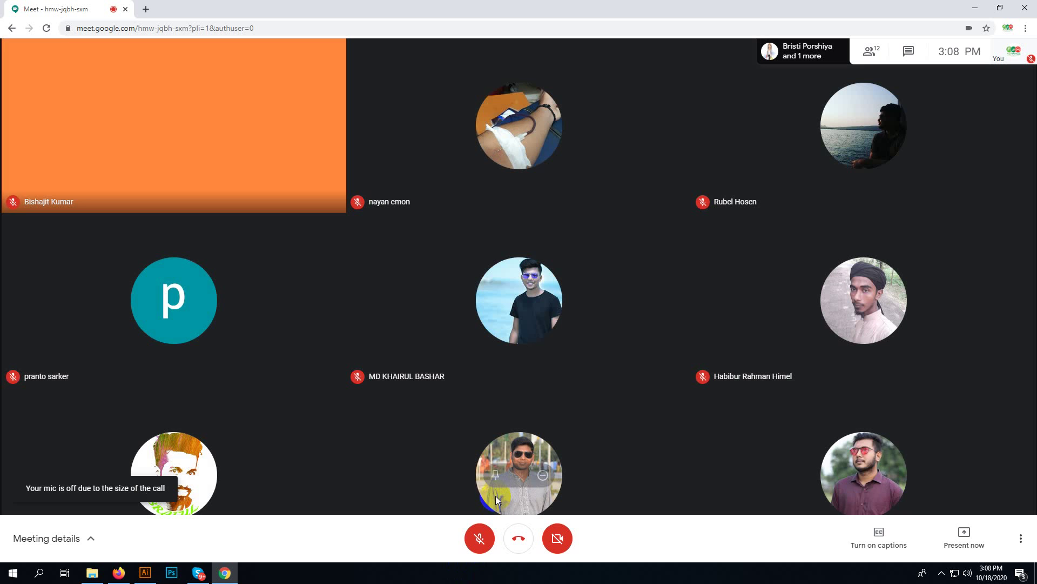
{"action": "left_click", "coordinate": [479, 538]}
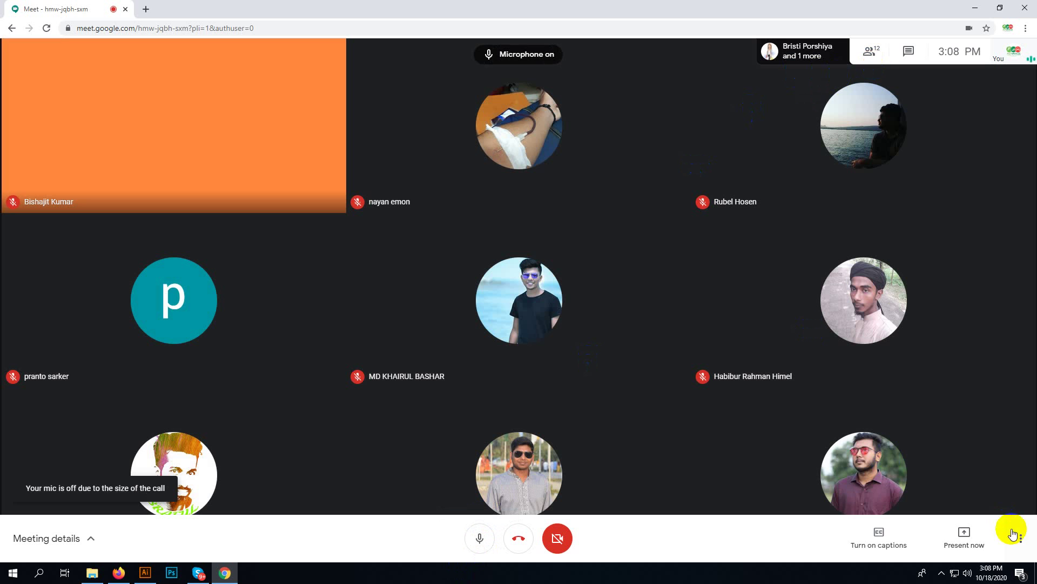
- Present your entire screen in Meet, then minimize Chrome
{"action": "left_click", "coordinate": [962, 533]}
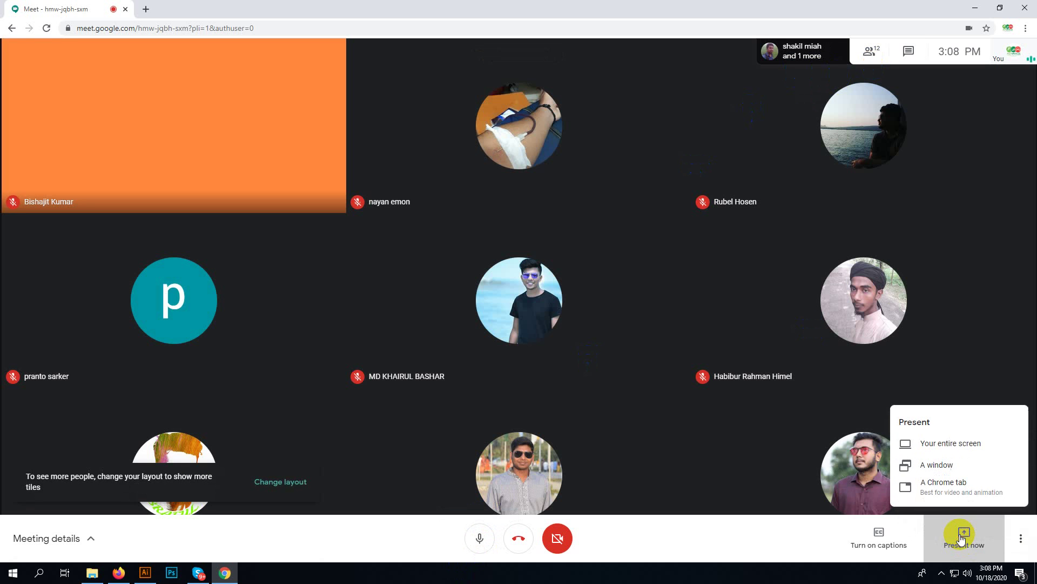
{"action": "left_click", "coordinate": [960, 449]}
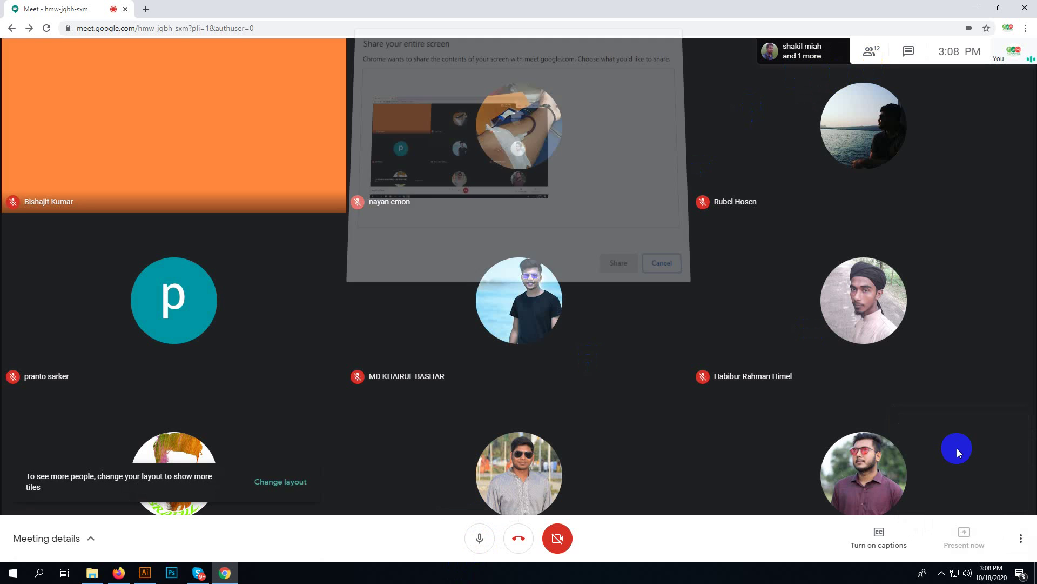
{"action": "left_click", "coordinate": [608, 259]}
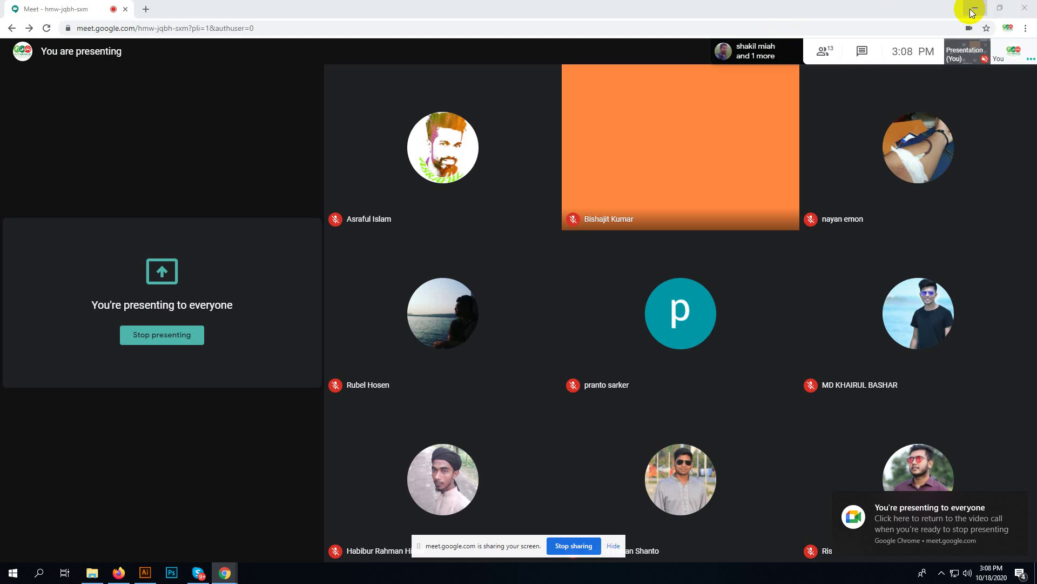
{"action": "left_click", "coordinate": [974, 8]}
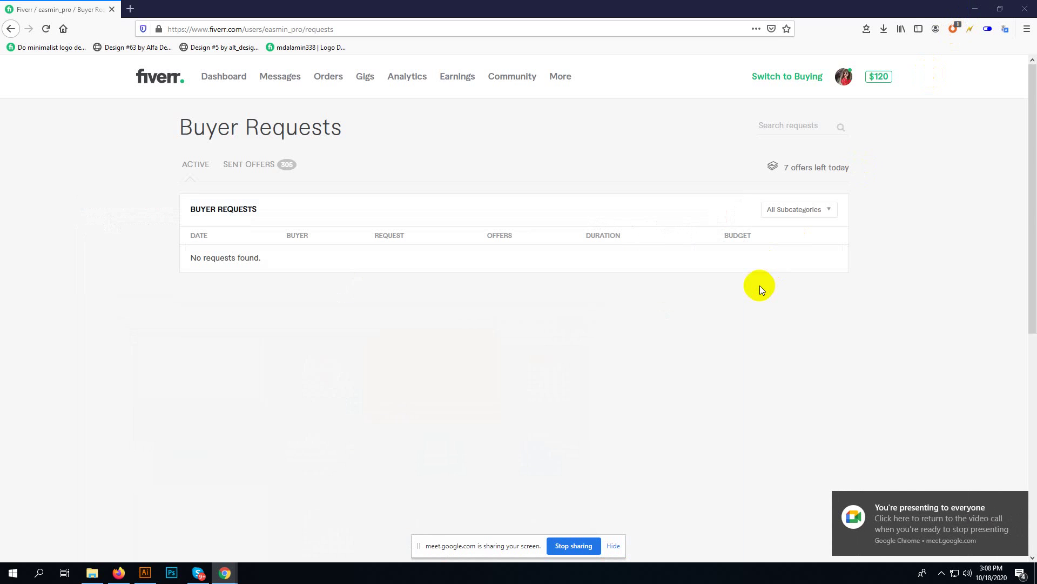
- Dismiss the presenting notification and switch to Illustrator's Home screen from the taskbar
{"action": "scroll", "coordinate": [685, 339], "scroll_direction": "down", "scroll_amount": 5}
{"action": "scroll", "coordinate": [682, 342], "scroll_direction": "up", "scroll_amount": 5}
{"action": "left_click", "coordinate": [1016, 500]}
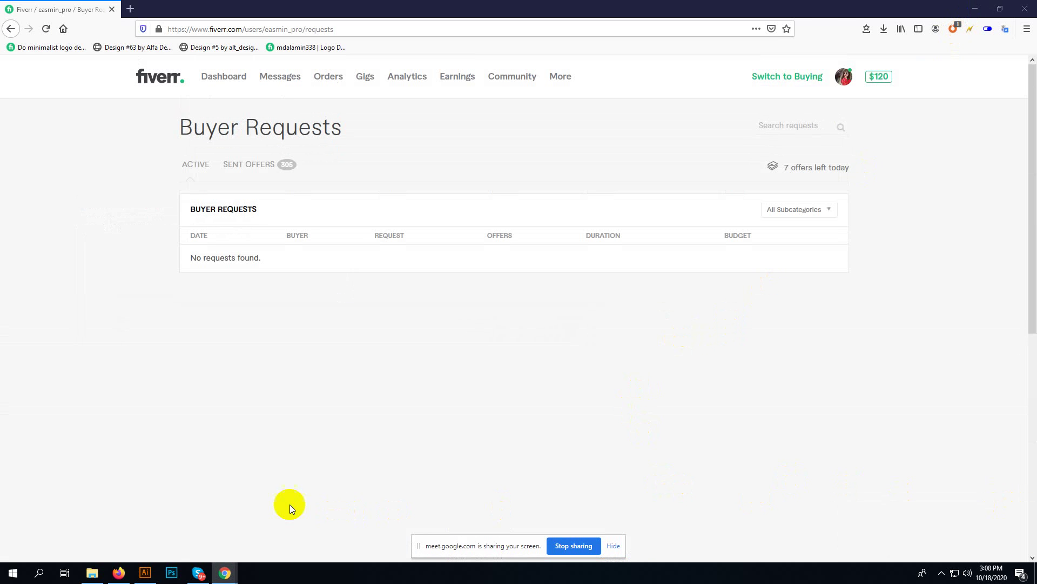
{"action": "left_click", "coordinate": [143, 571]}
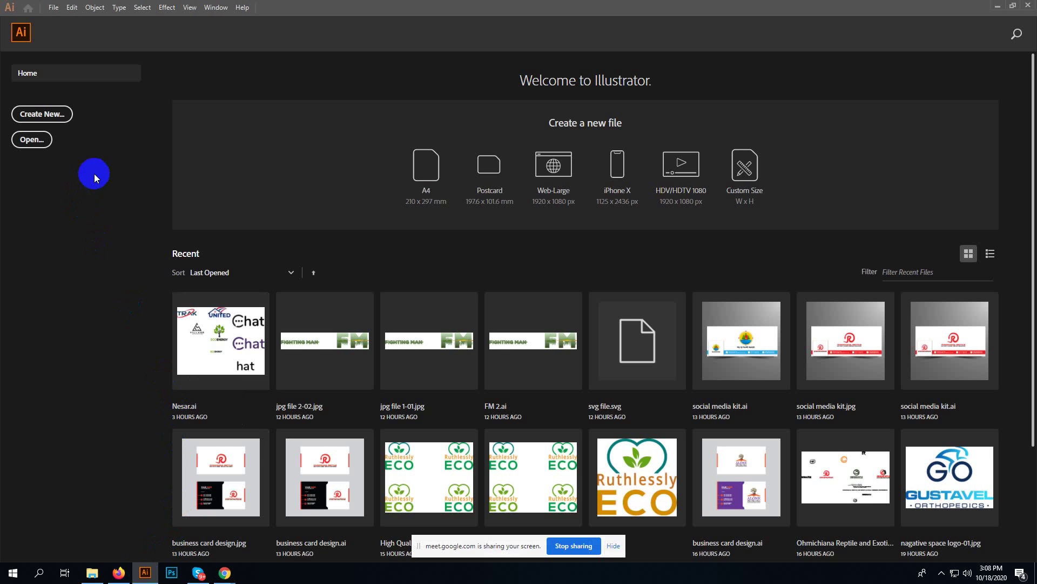
- Start a new document from the Home screen to bring up the New Document settings
{"action": "left_click", "coordinate": [51, 114]}
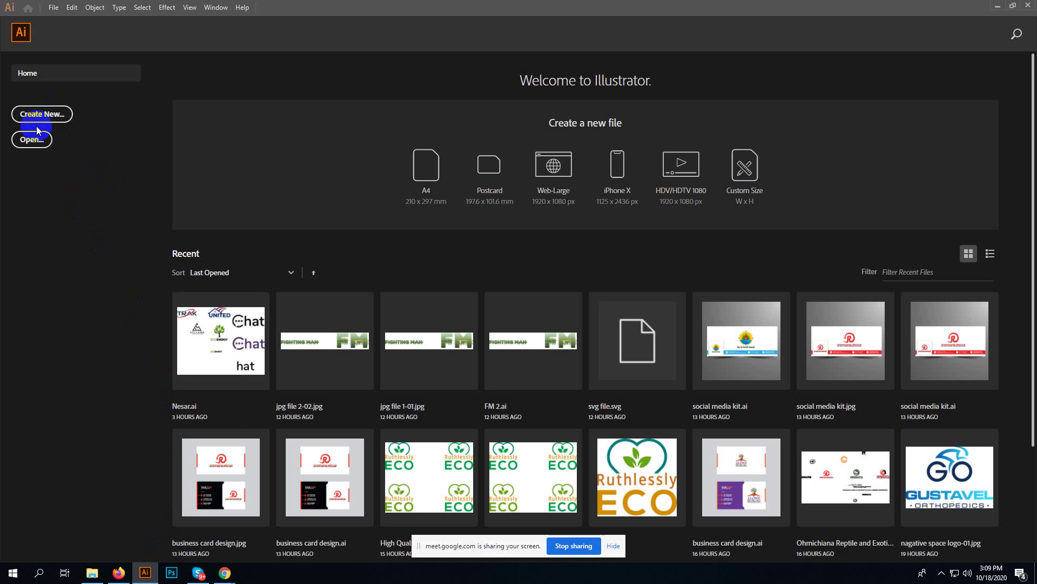
{"action": "left_click", "coordinate": [44, 121]}
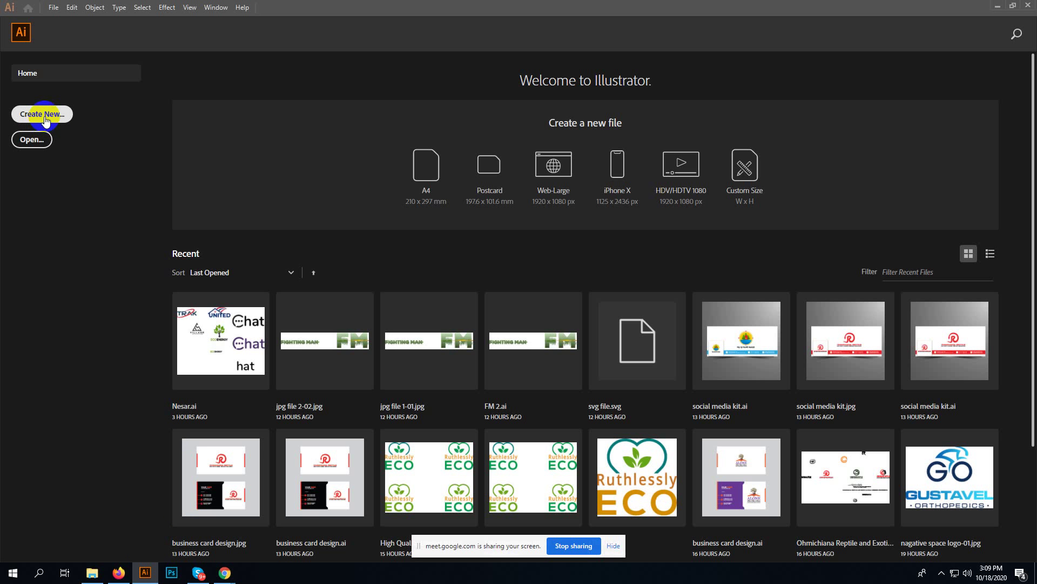
{"action": "left_click", "coordinate": [44, 121]}
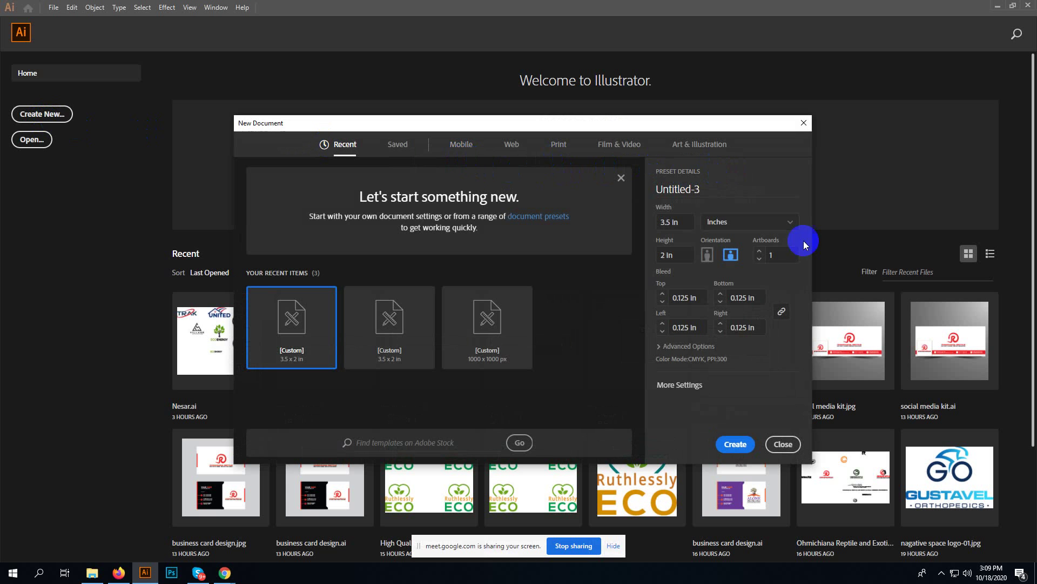
- Choose a blank Print document preset and set its units to Inches
{"action": "left_click", "coordinate": [940, 573]}
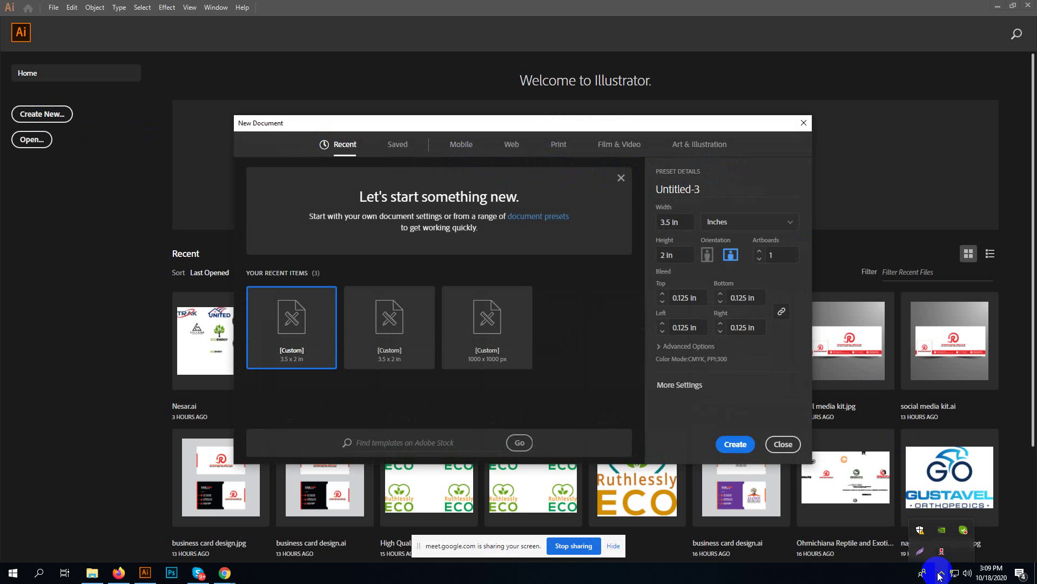
{"action": "left_click", "coordinate": [939, 574]}
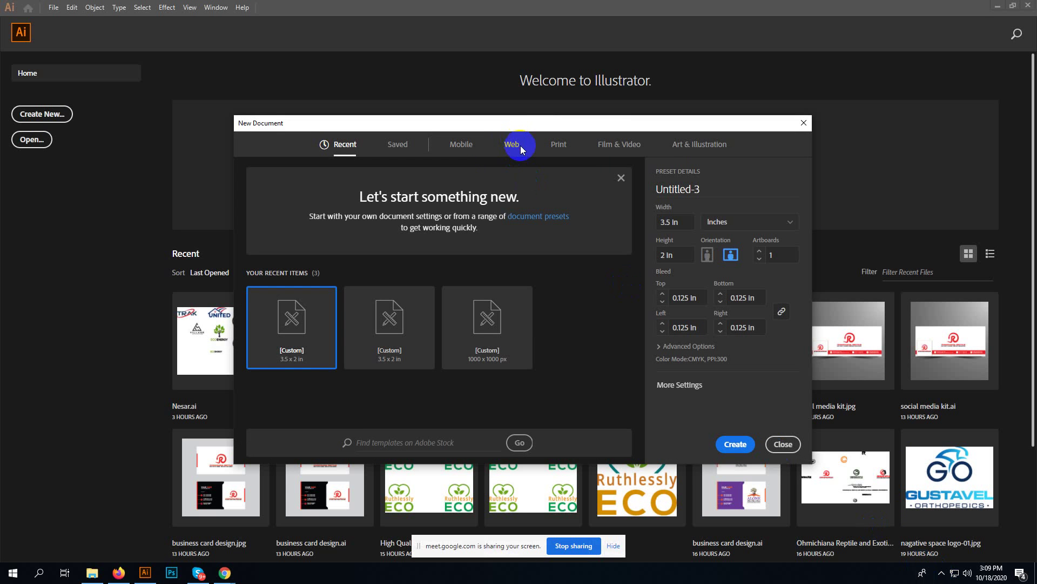
{"action": "left_click", "coordinate": [558, 147]}
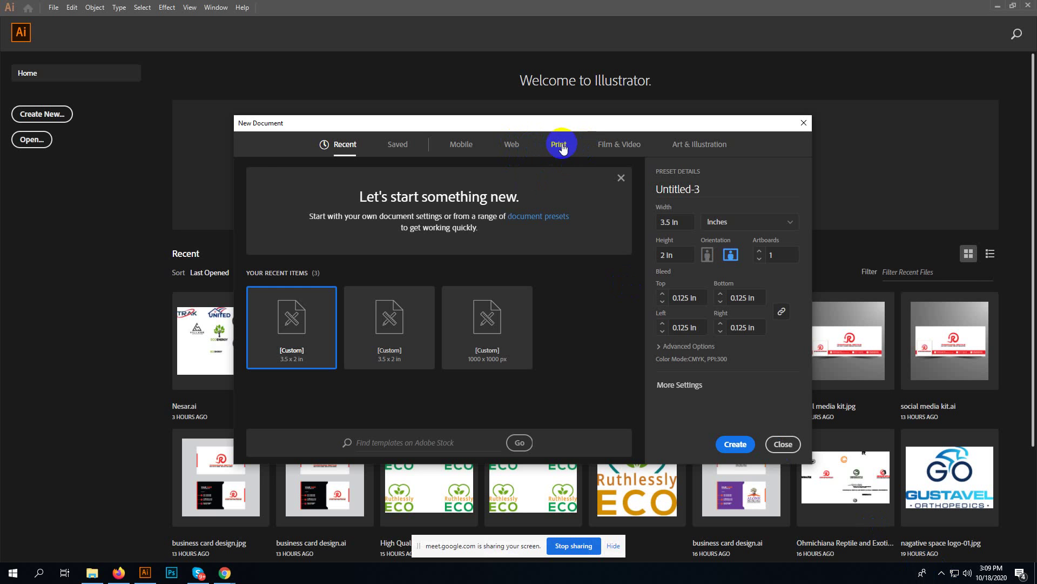
{"action": "left_click", "coordinate": [559, 148]}
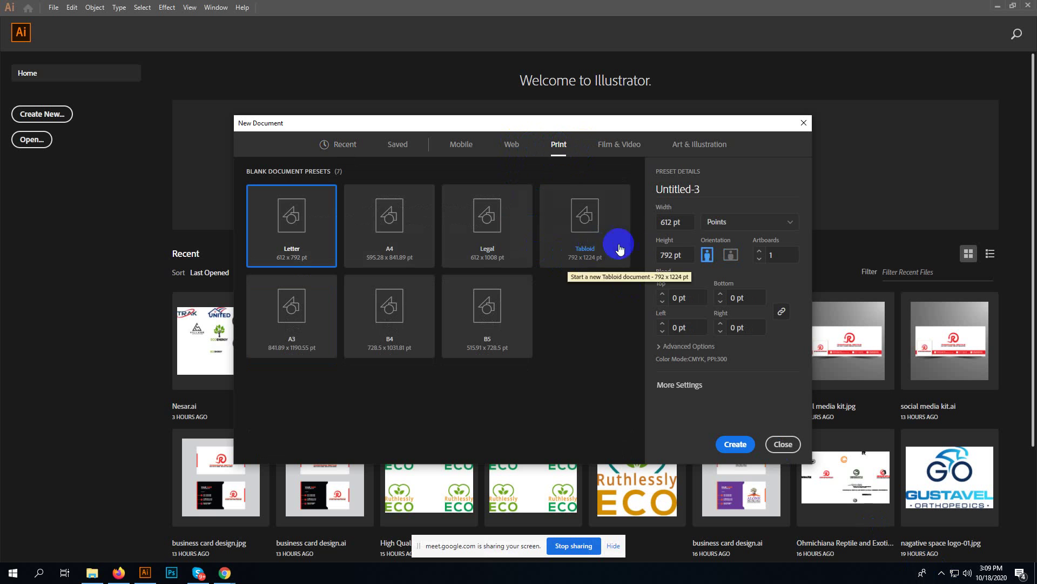
{"action": "left_click", "coordinate": [722, 227]}
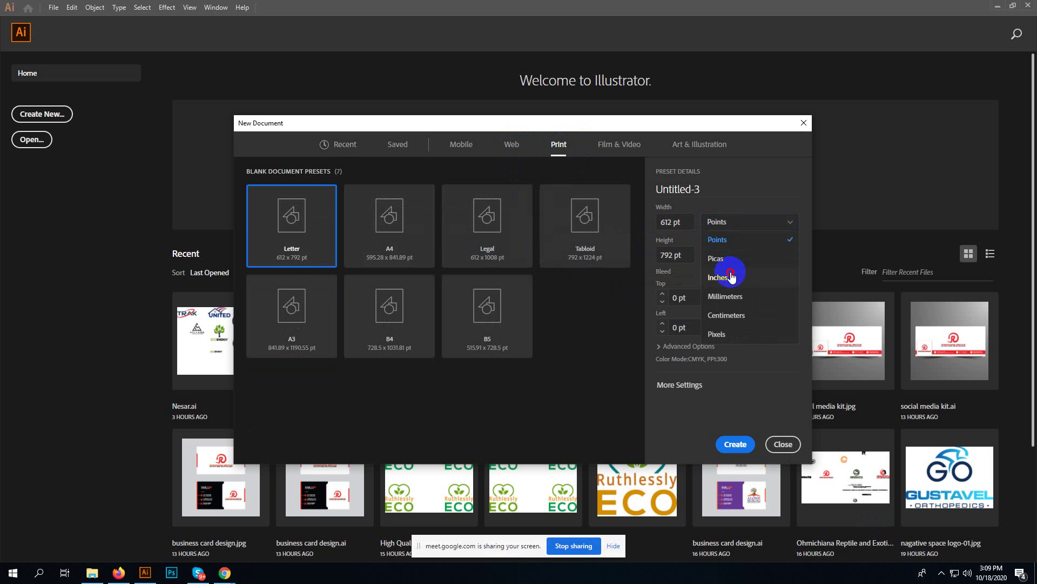
{"action": "left_click", "coordinate": [731, 275]}
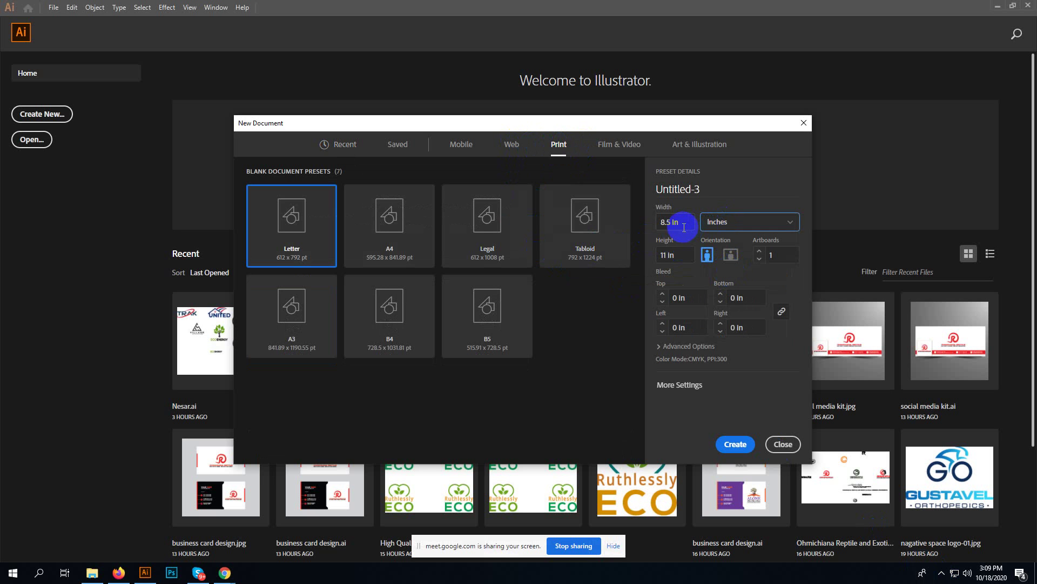
- Rename the document 'Business card design', then switch to the Fiverr page in Firefox
{"action": "left_click", "coordinate": [684, 228]}
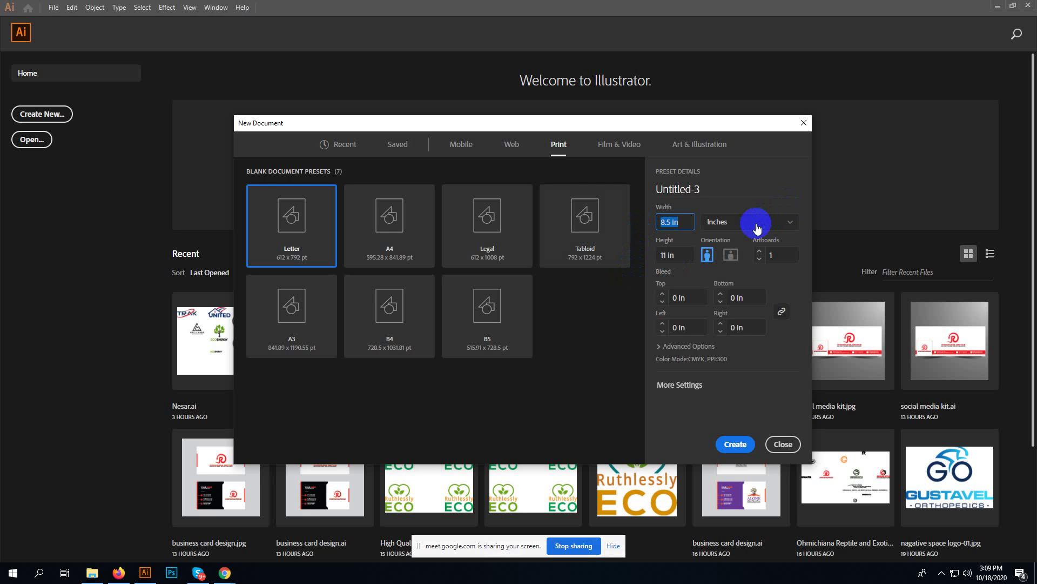
{"action": "left_click", "coordinate": [697, 190]}
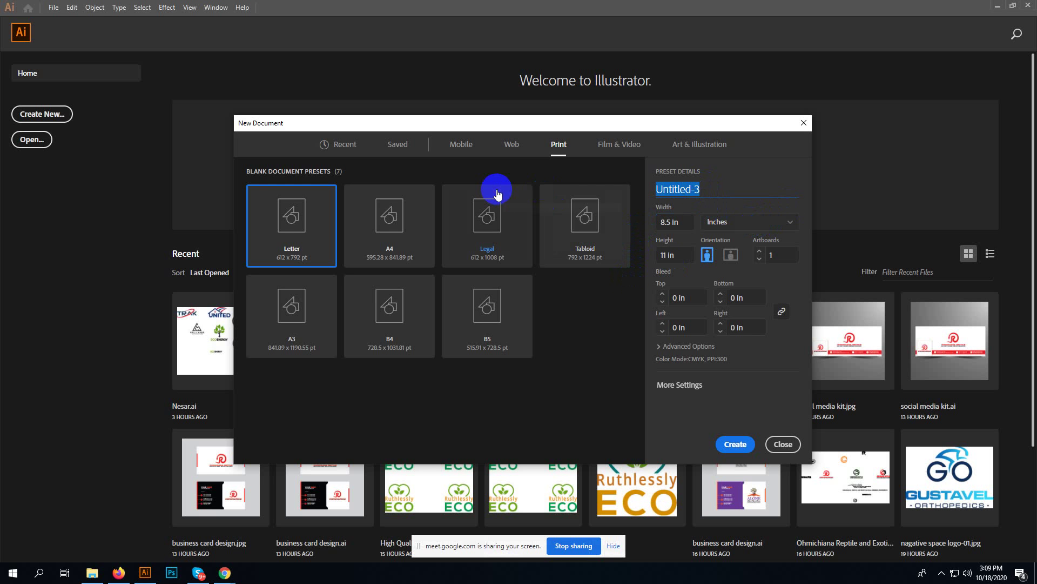
{"action": "type", "text": "Business card design"}
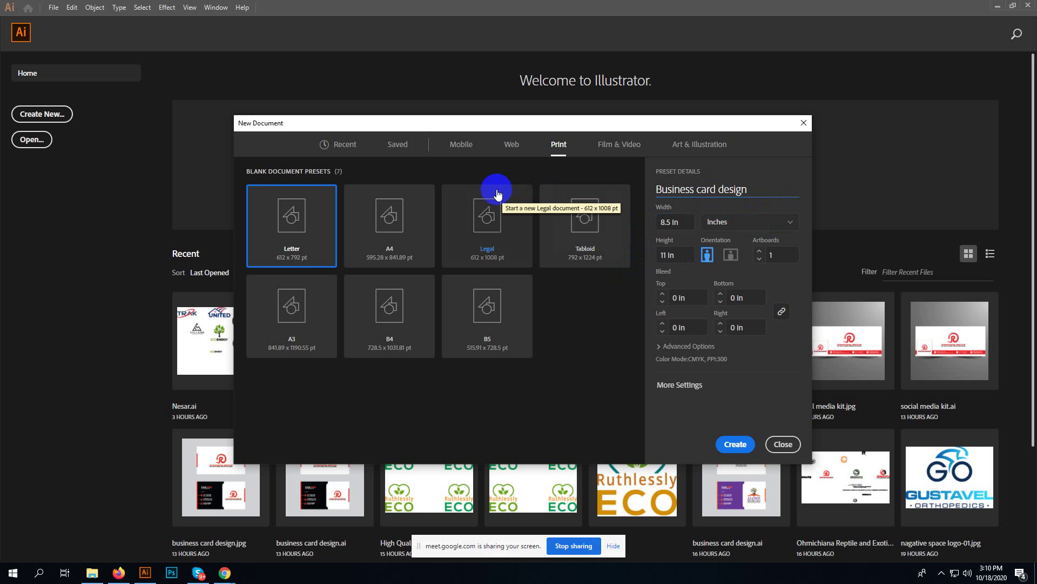
{"action": "left_click", "coordinate": [751, 222]}
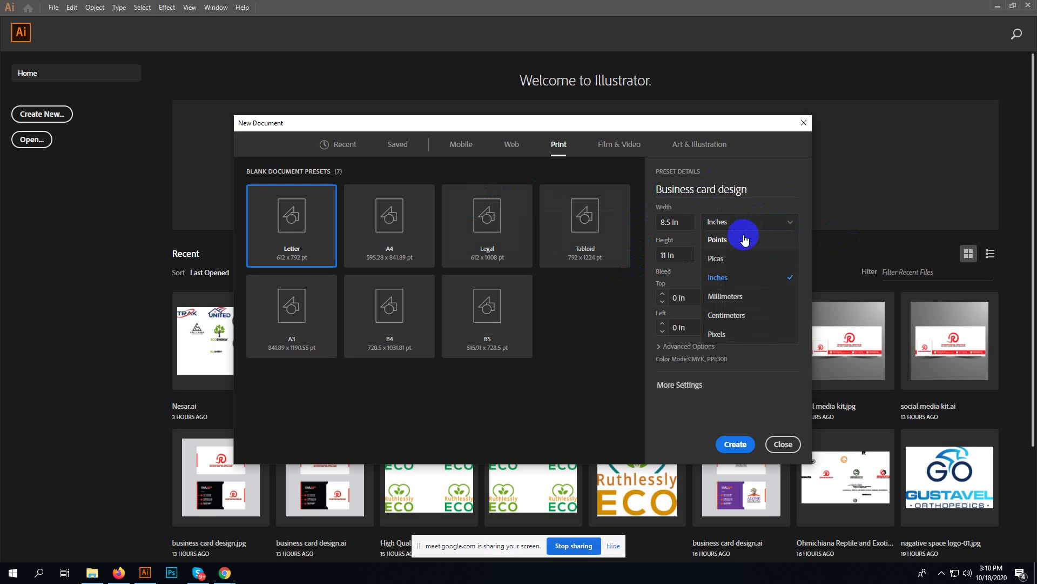
{"action": "left_click", "coordinate": [118, 571]}
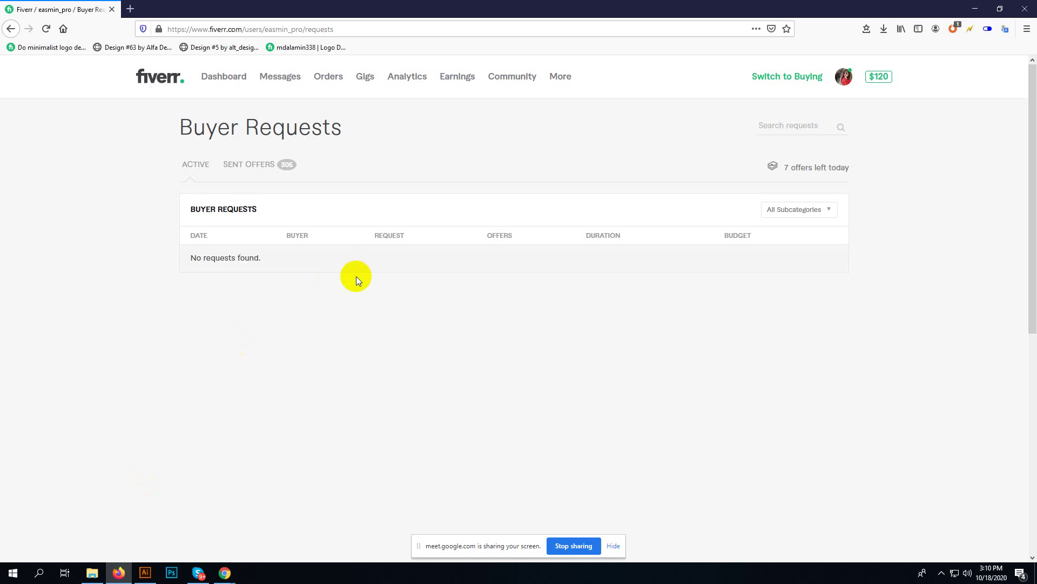
- Admit the waiting person into the meeting and return to Illustrator's New Document dialog
{"action": "left_click", "coordinate": [179, 532]}
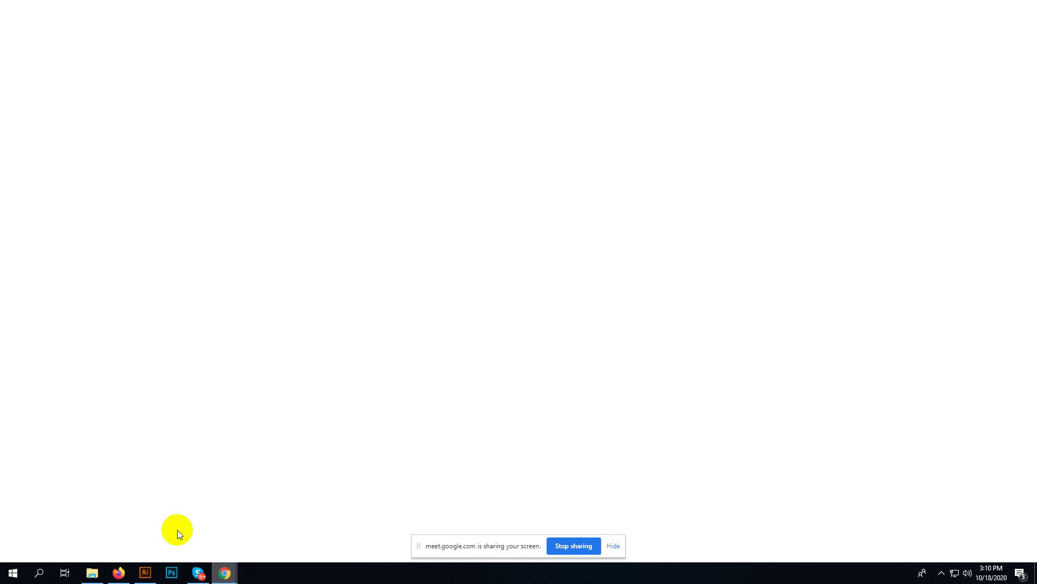
{"action": "left_click", "coordinate": [628, 331]}
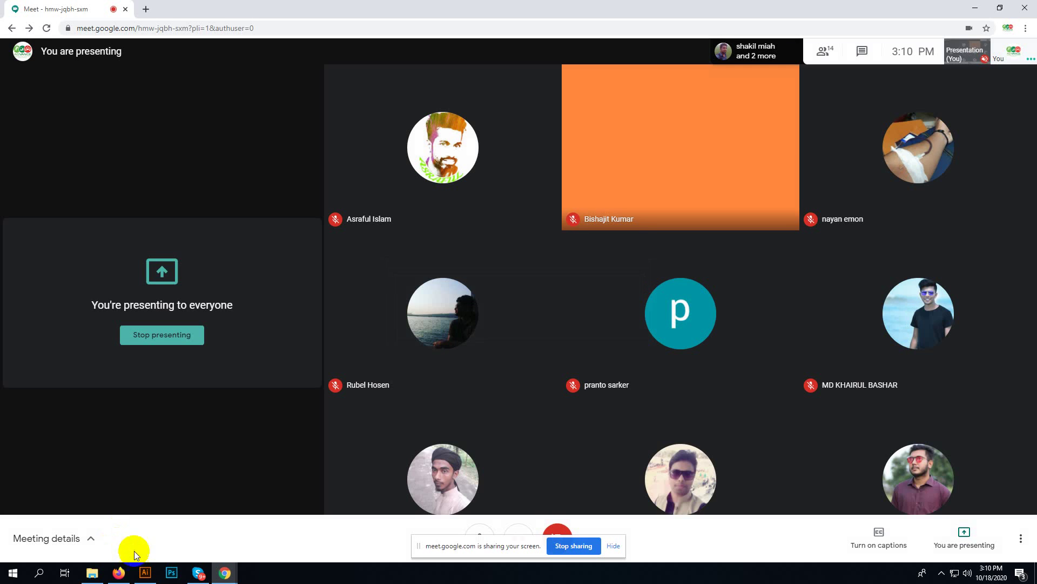
{"action": "left_click", "coordinate": [145, 571]}
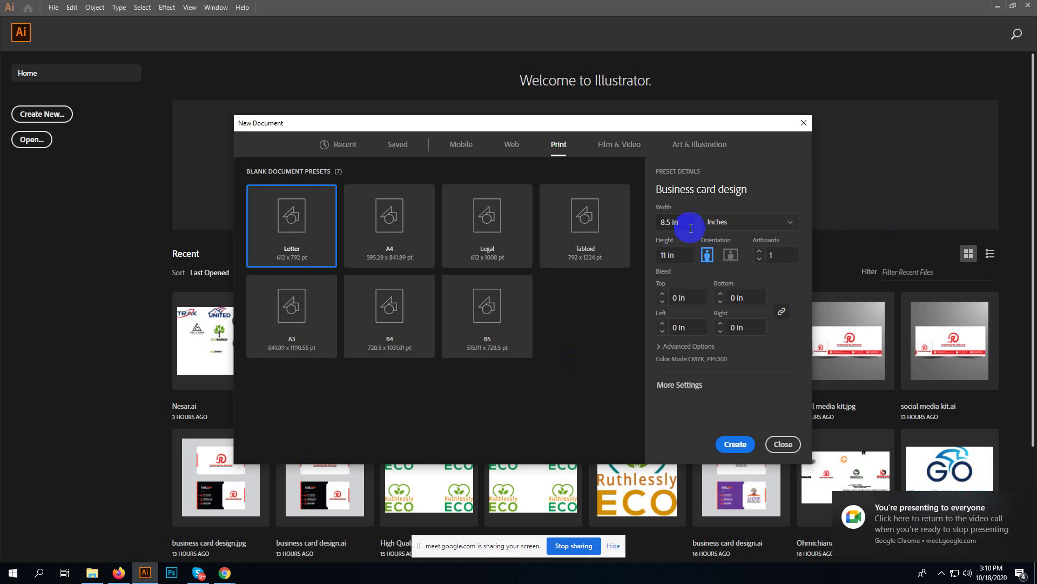
- Toggle the units to Pixels and back to Inches, then select the Width field
{"action": "left_click", "coordinate": [718, 225]}
{"action": "left_click", "coordinate": [731, 332]}
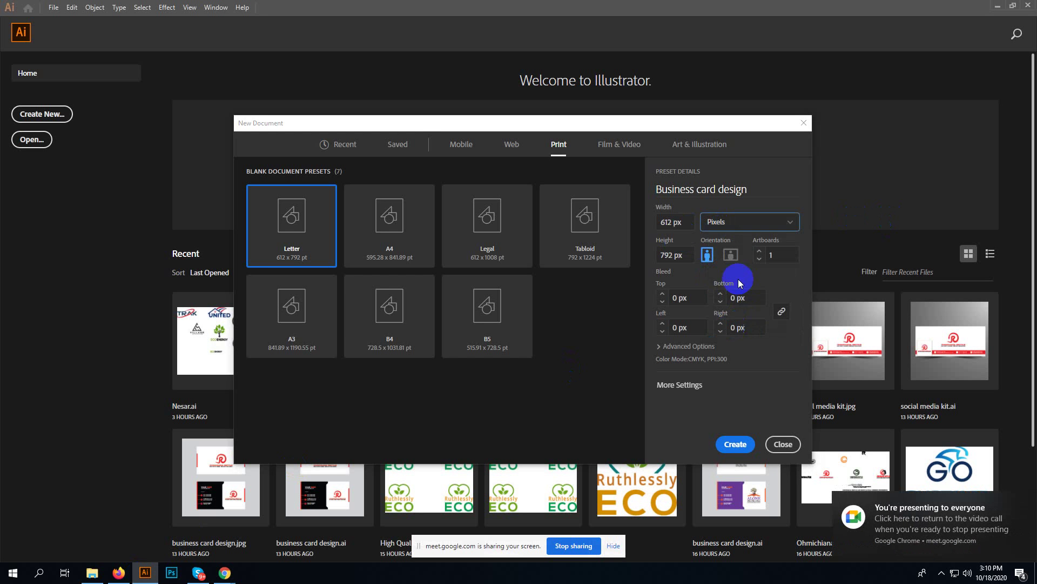
{"action": "left_click", "coordinate": [740, 221]}
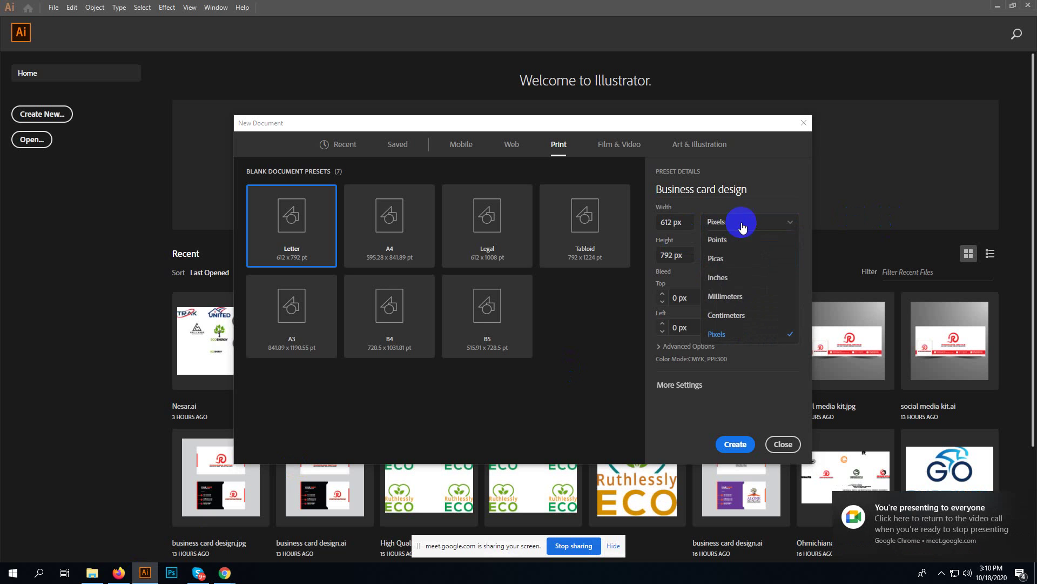
{"action": "left_click", "coordinate": [734, 282]}
{"action": "left_click", "coordinate": [686, 221]}
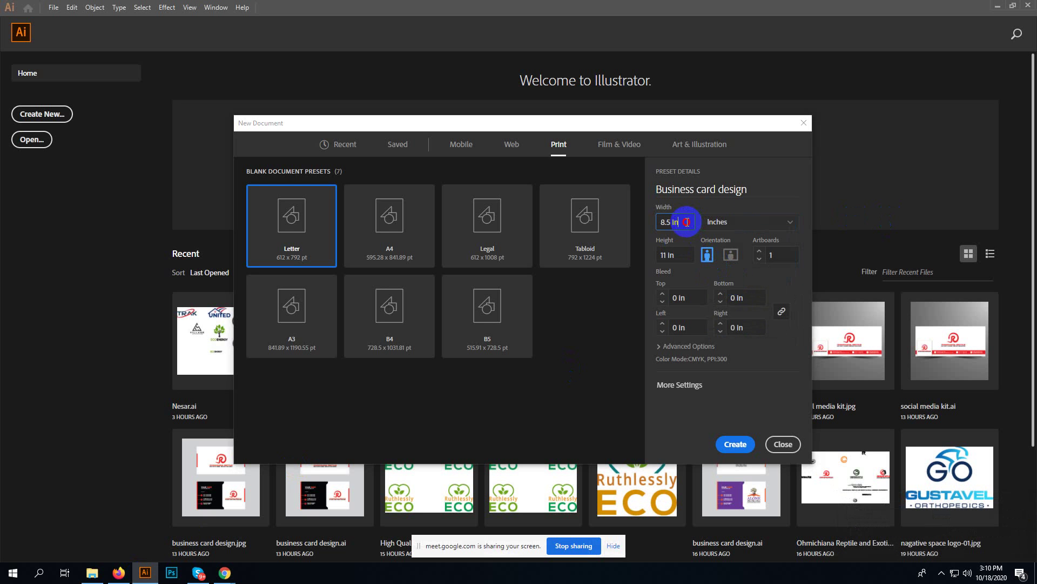
{"action": "mouse_move", "coordinate": [115, 565]}
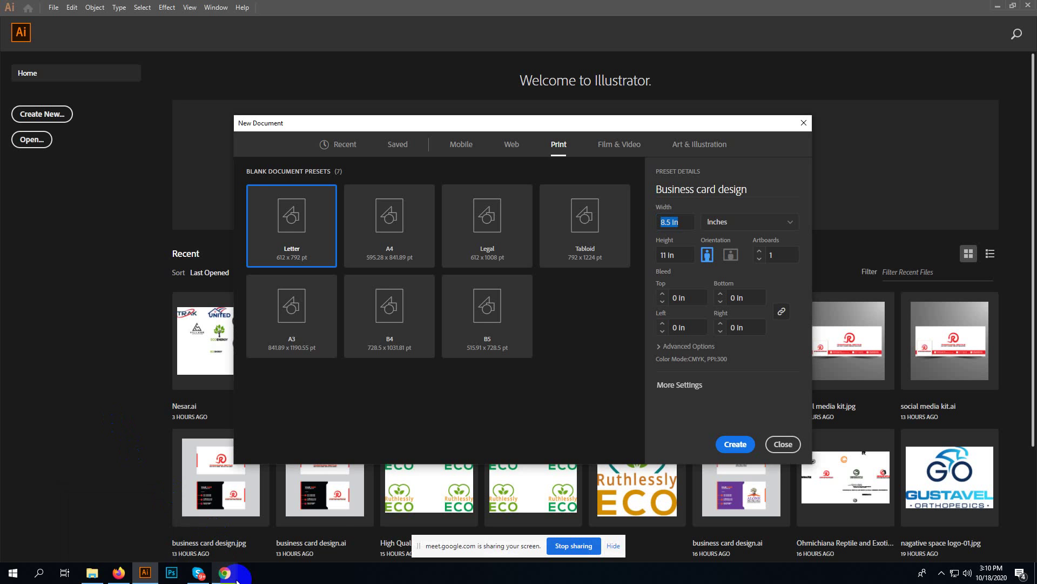
{"action": "mouse_move", "coordinate": [236, 581]}
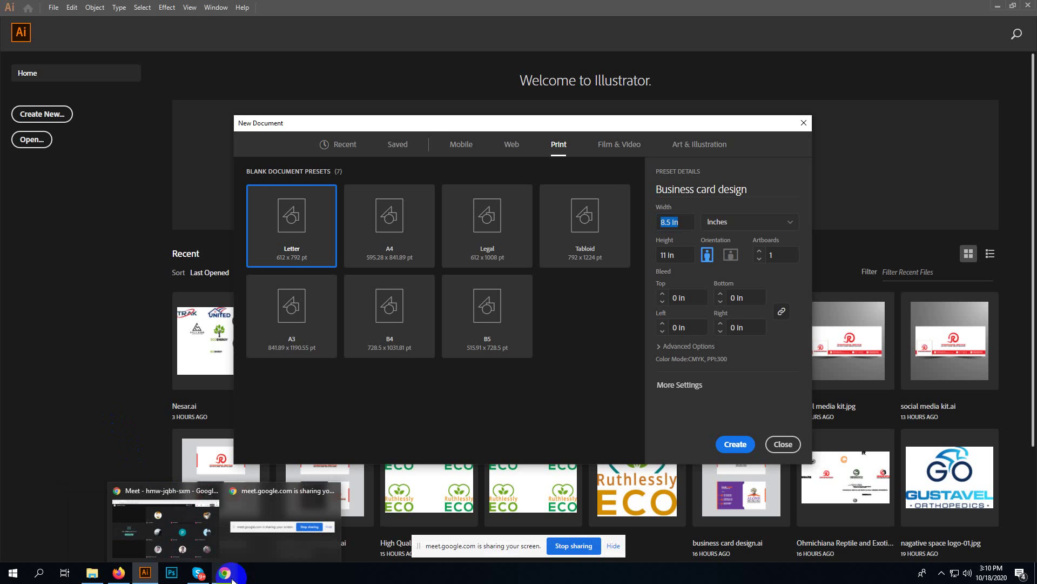
- Admit both waiting people into the Meet call and open a blank new Chrome tab
{"action": "left_click", "coordinate": [203, 539]}
{"action": "left_click", "coordinate": [630, 332]}
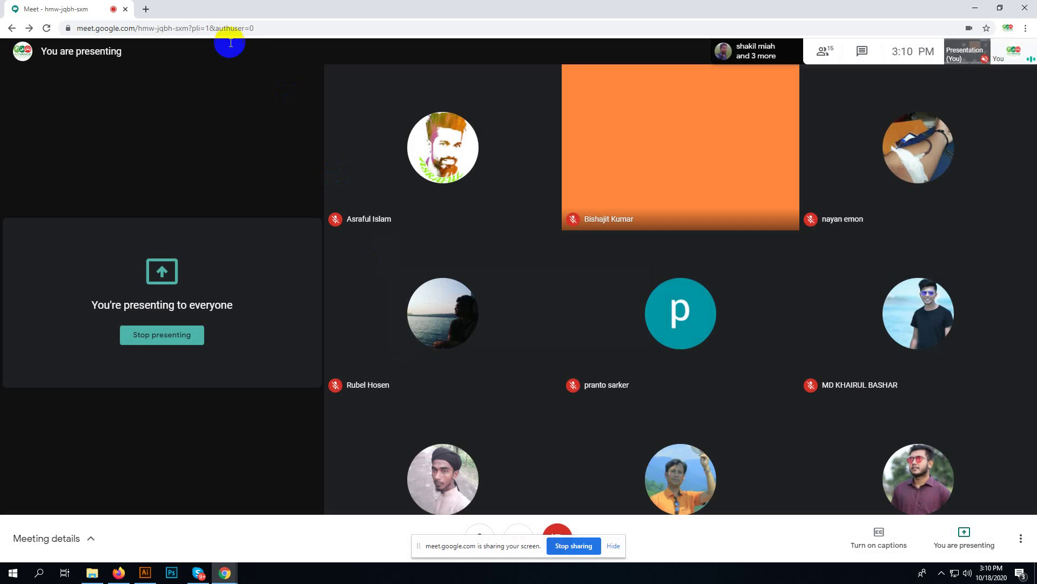
{"action": "left_click", "coordinate": [145, 10]}
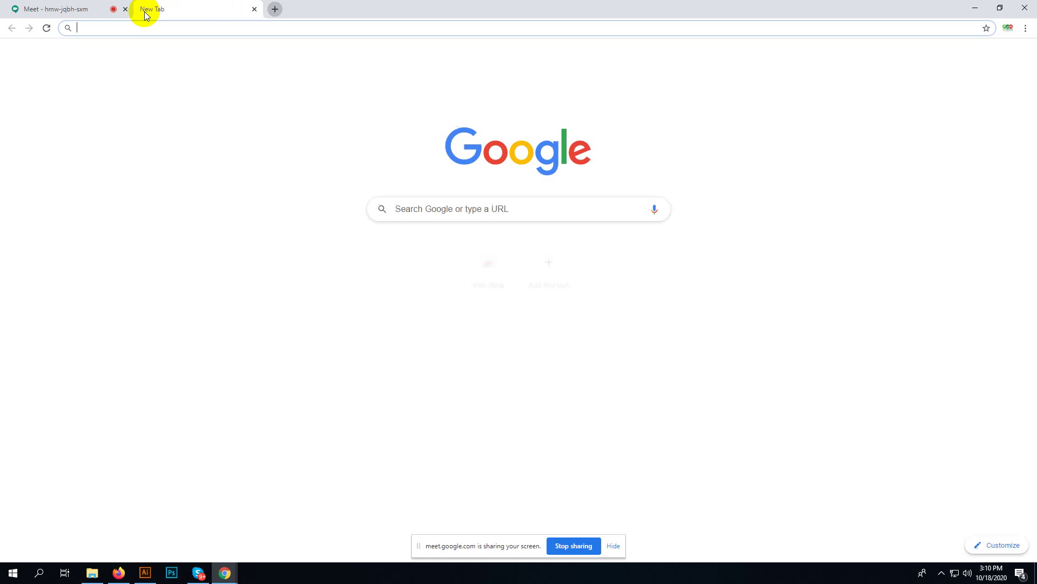
{"action": "left_click", "coordinate": [83, 8]}
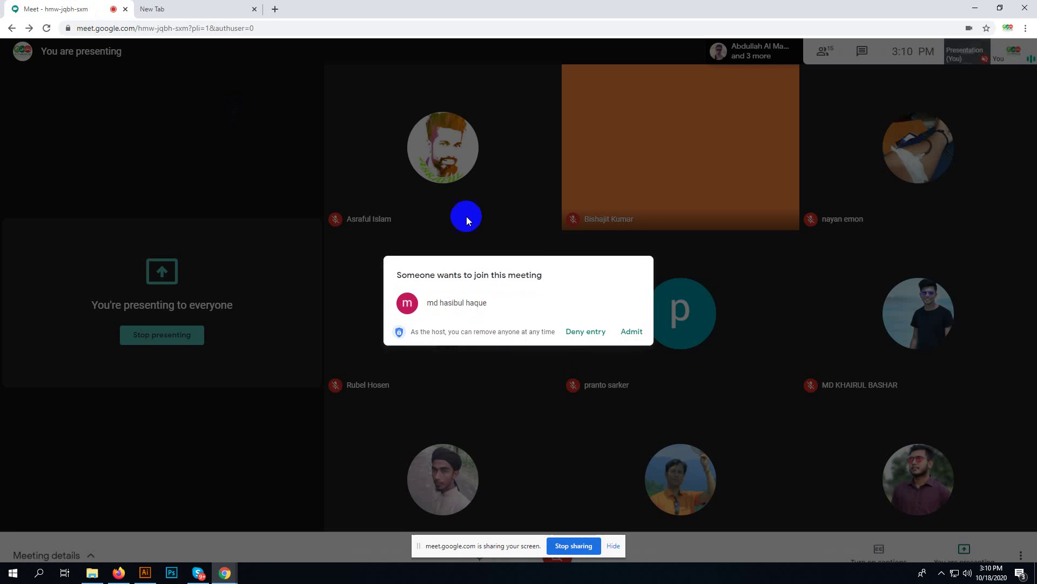
{"action": "left_click", "coordinate": [629, 329]}
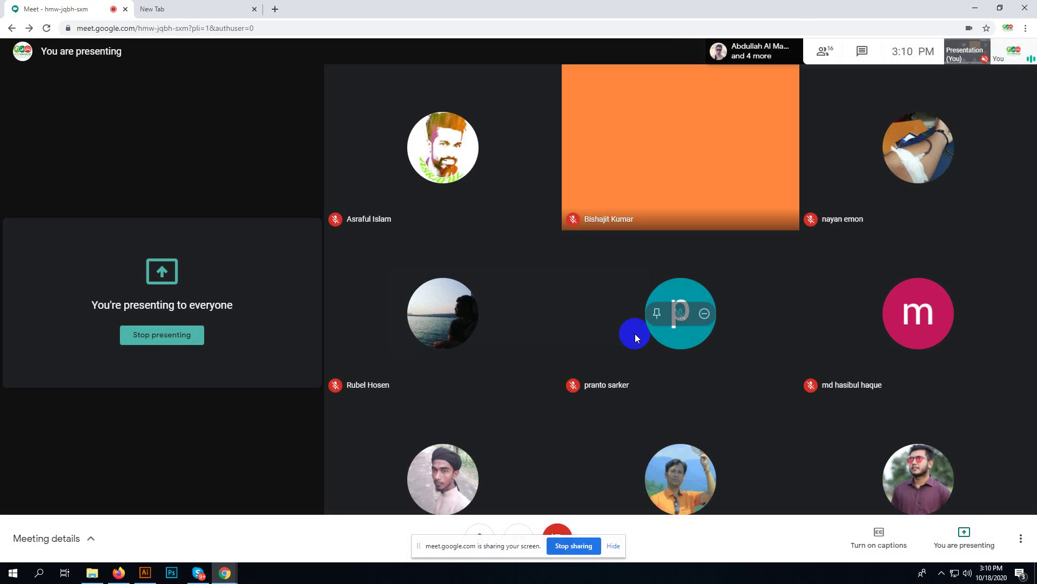
{"action": "left_click", "coordinate": [192, 8]}
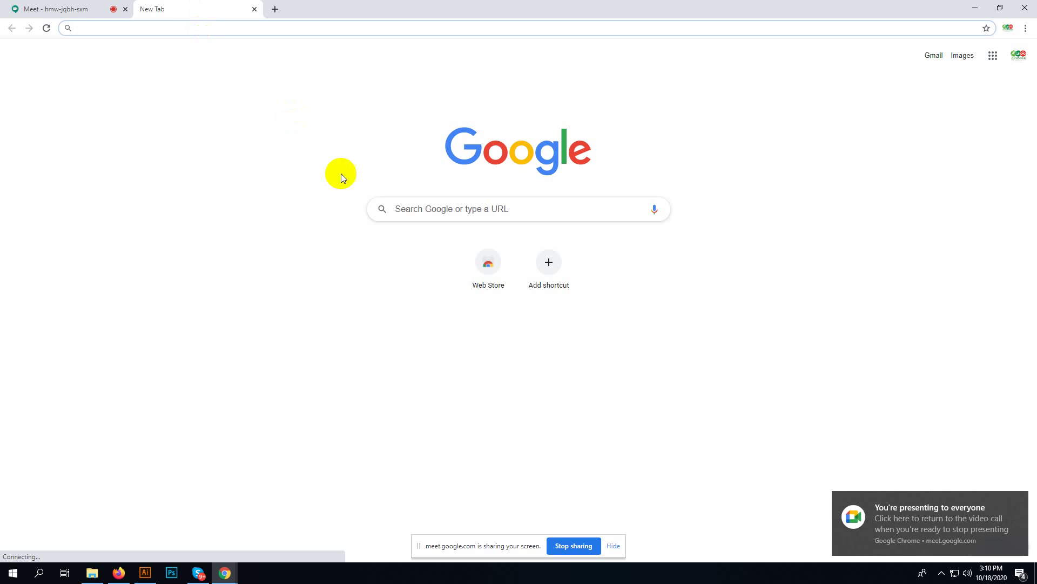
{"action": "left_click", "coordinate": [434, 208]}
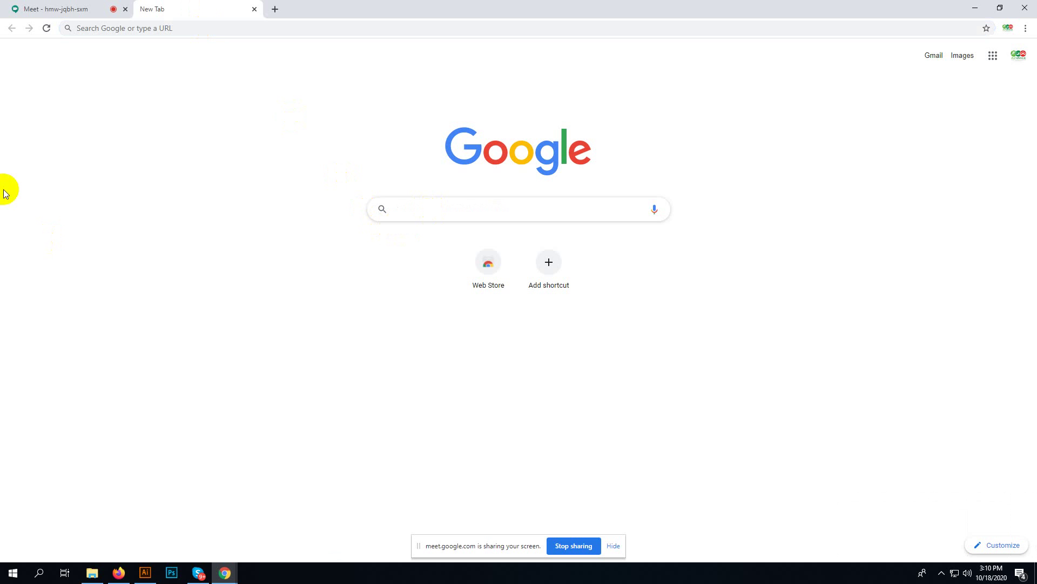
- Google 'business card' to confirm the 3.5 x 2 inches standard size, then return to Illustrator
{"action": "left_click", "coordinate": [114, 31]}
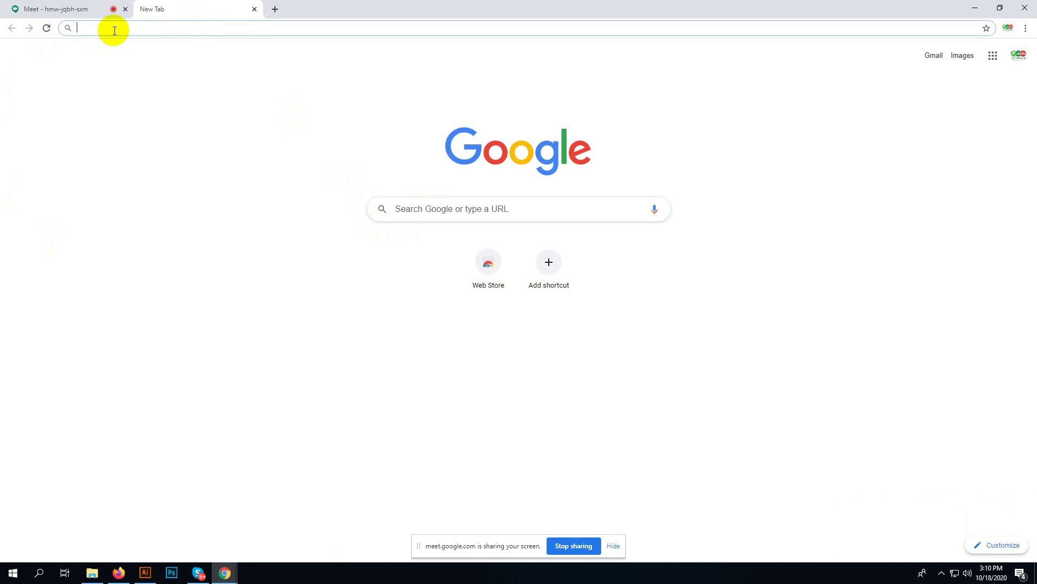
{"action": "type", "text": "busi"}
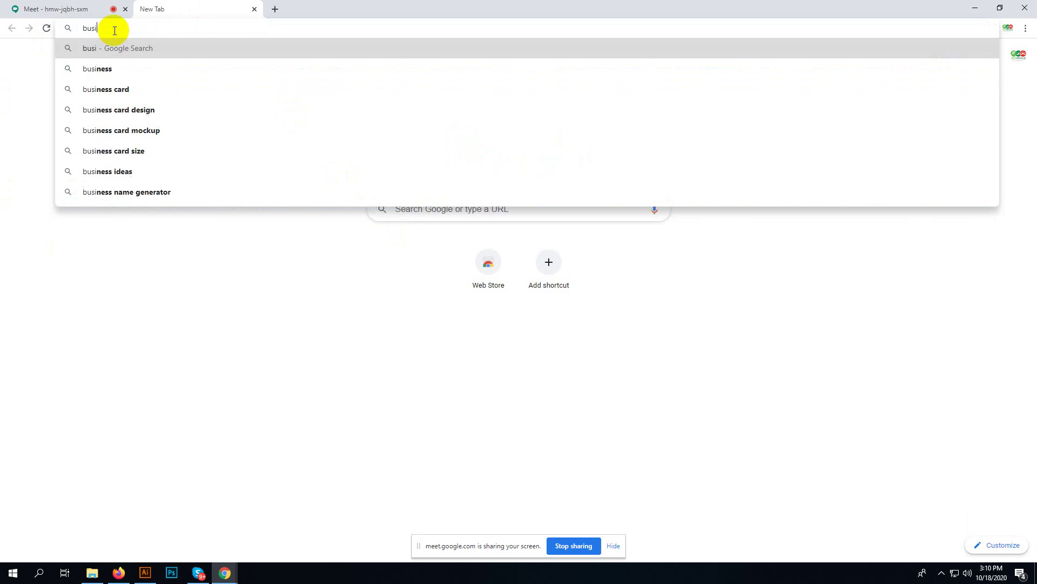
{"action": "type", "text": "ness"}
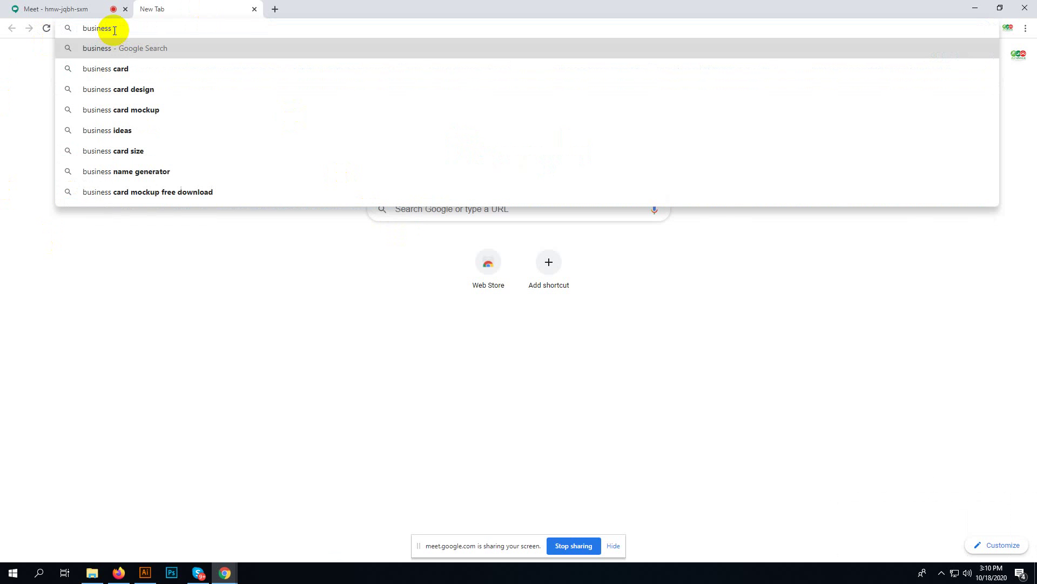
{"action": "type", "text": " card"}
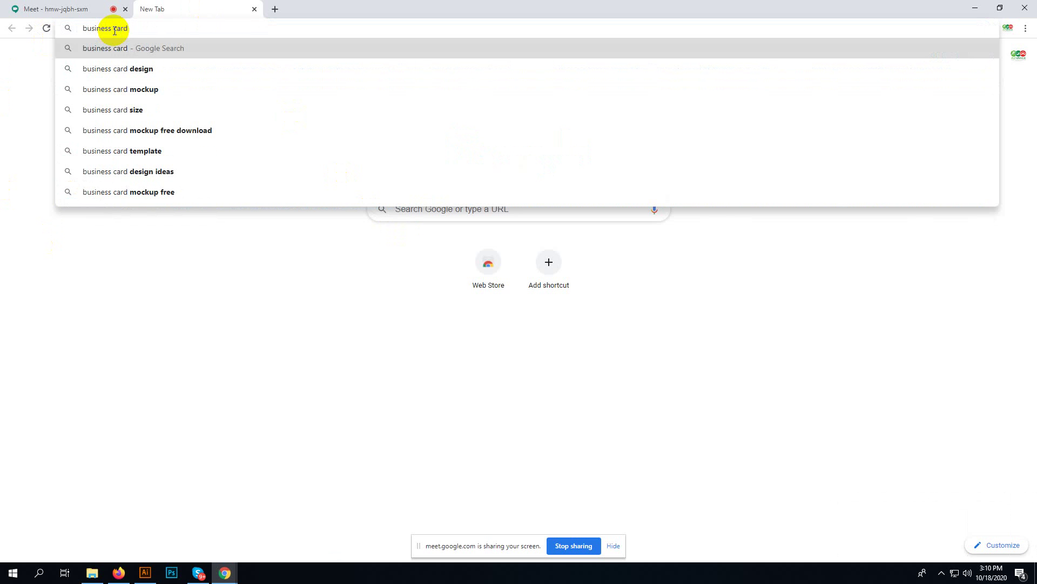
{"action": "left_click", "coordinate": [193, 109]}
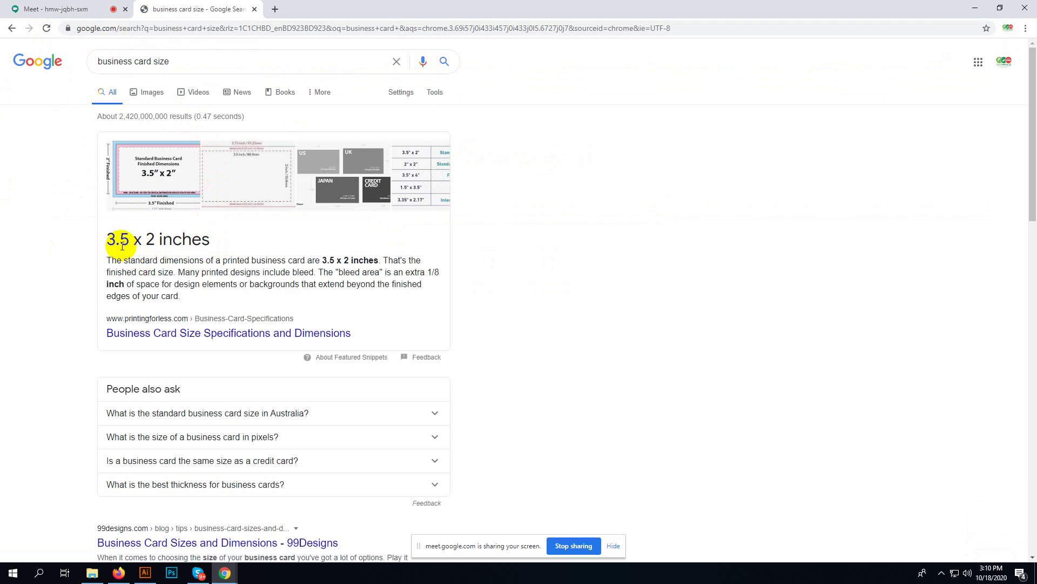
{"action": "left_click_drag", "start_coordinate": [217, 238], "coordinate": [77, 238]}
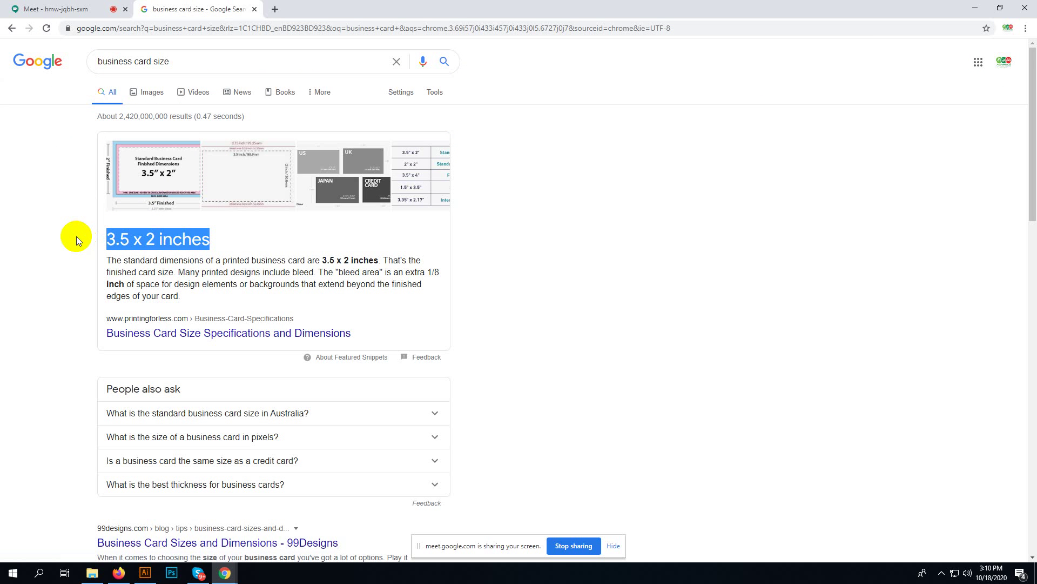
{"action": "left_click", "coordinate": [77, 257]}
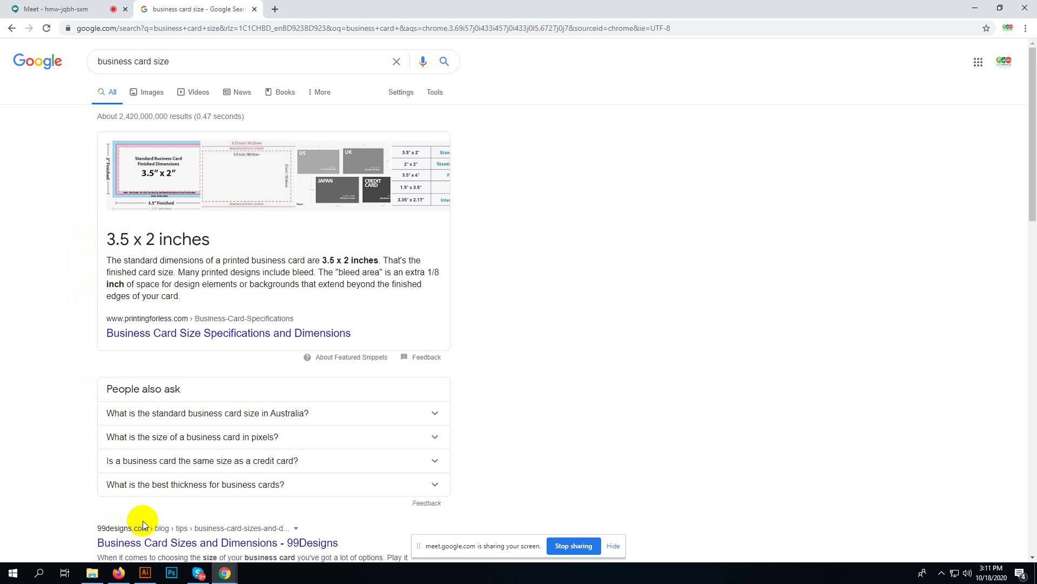
{"action": "left_click", "coordinate": [145, 573]}
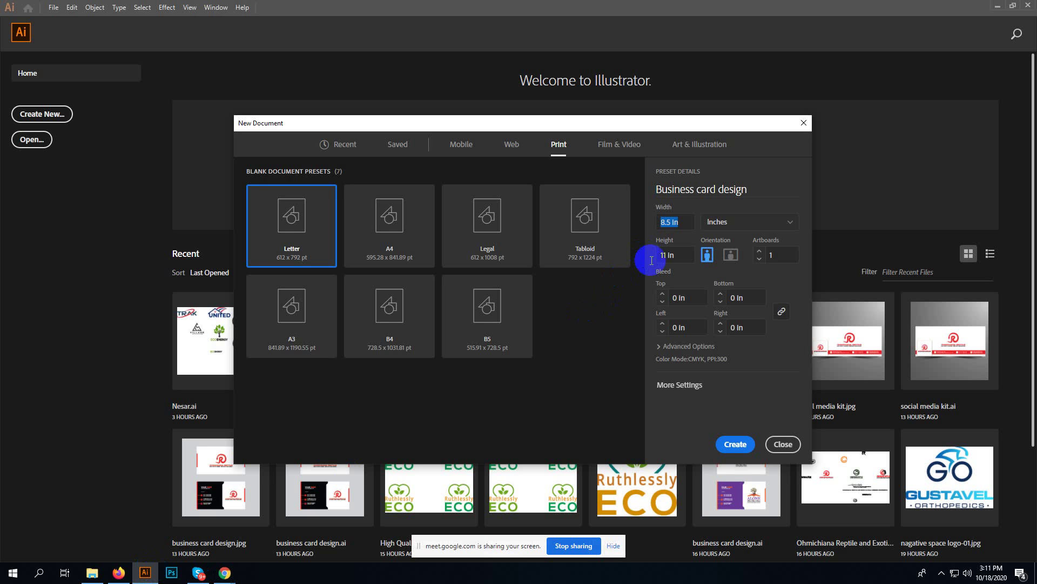
- Set height to 2 in, 2 artboards and 0.125 in bleed, and expand Advanced Options
{"action": "left_click", "coordinate": [688, 258]}
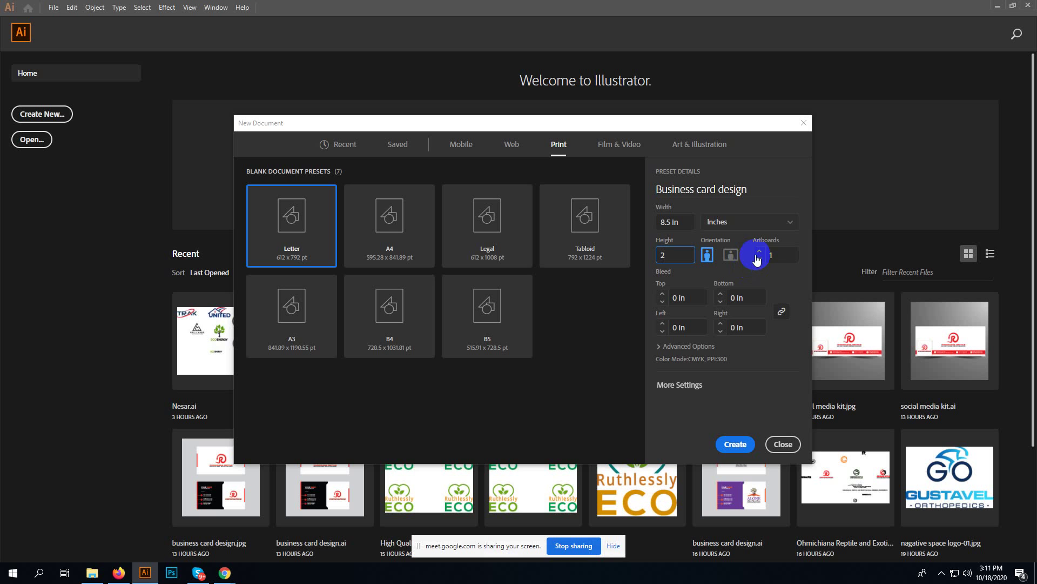
{"action": "left_click", "coordinate": [759, 251]}
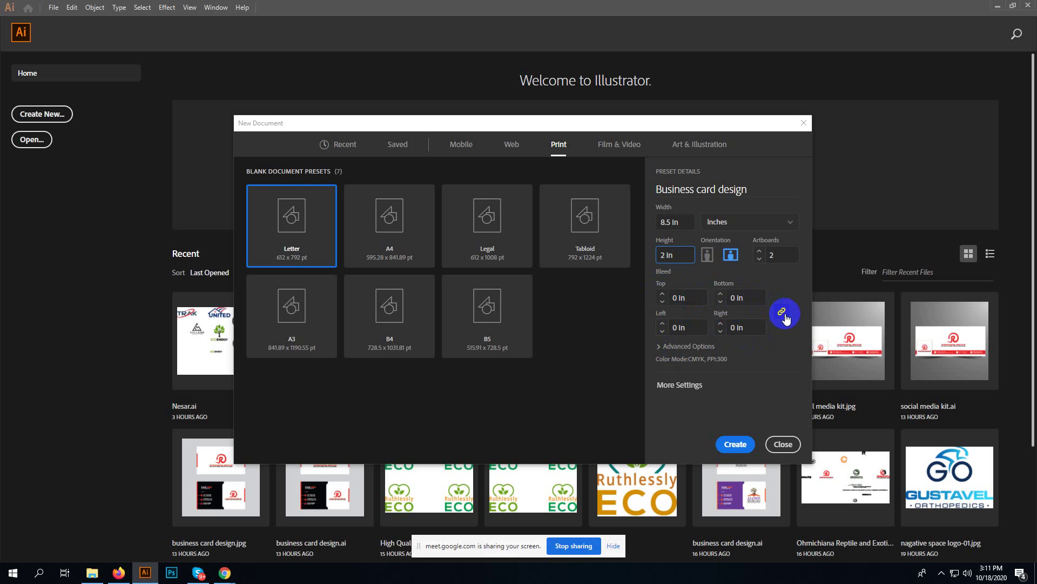
{"action": "left_click", "coordinate": [663, 295]}
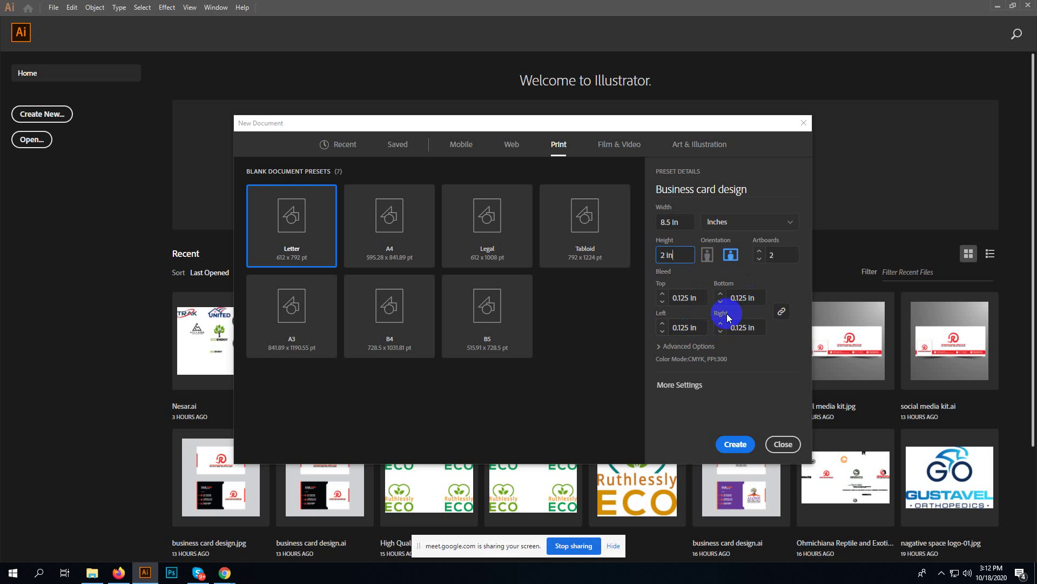
{"action": "left_click", "coordinate": [699, 302]}
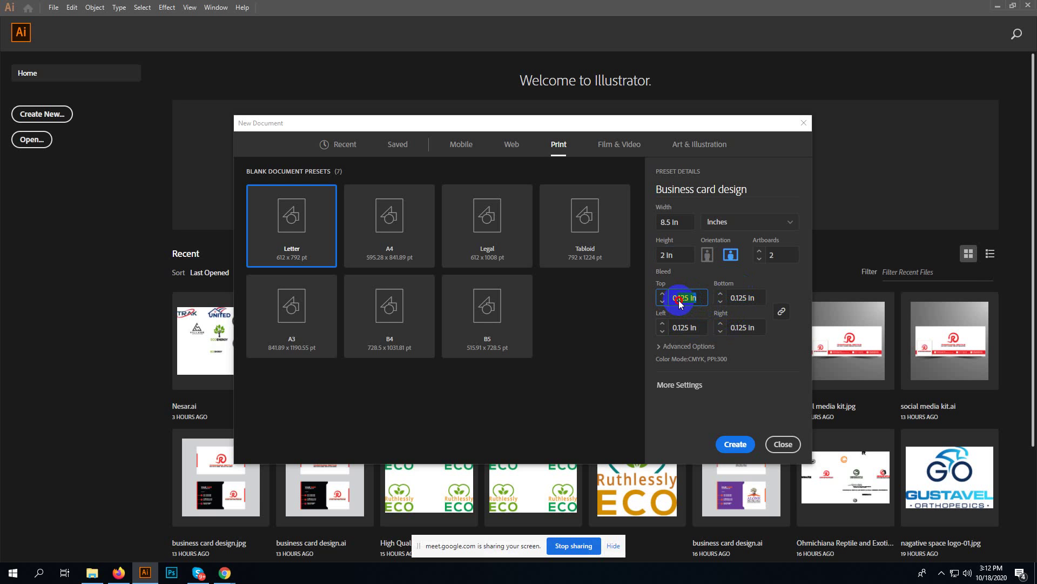
{"action": "double_click", "coordinate": [679, 300]}
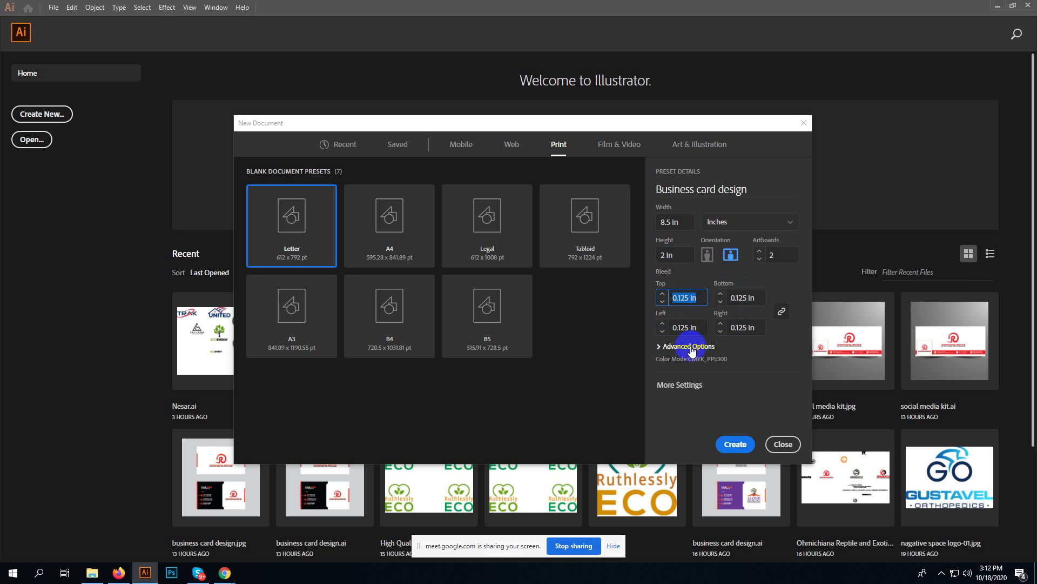
{"action": "left_click", "coordinate": [685, 348]}
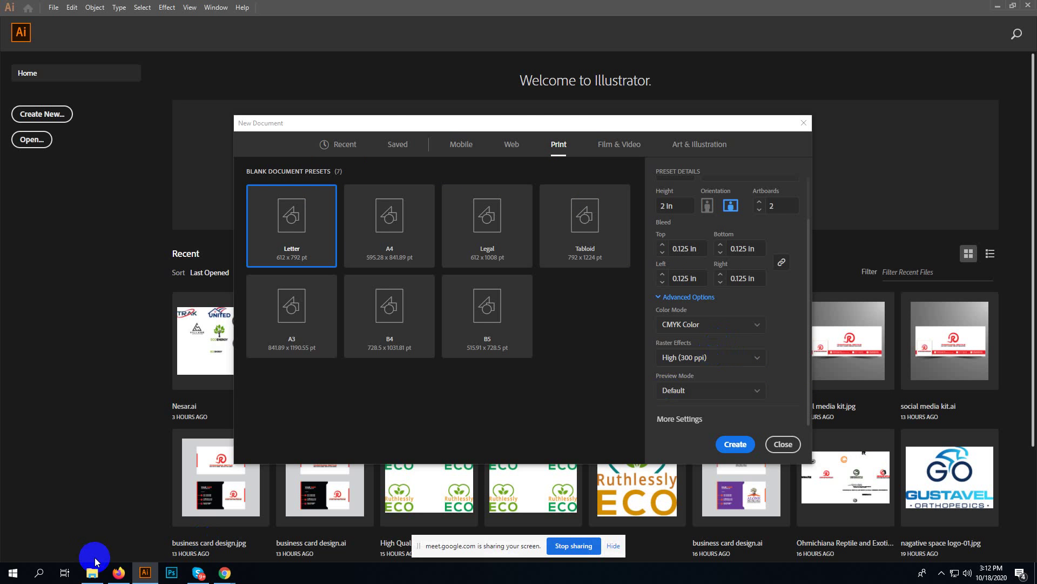
- Admit the waiting person from Chrome's Meet tab, bringing the call to 17, then return to Illustrator
{"action": "left_click", "coordinate": [119, 573]}
{"action": "left_click", "coordinate": [119, 572]}
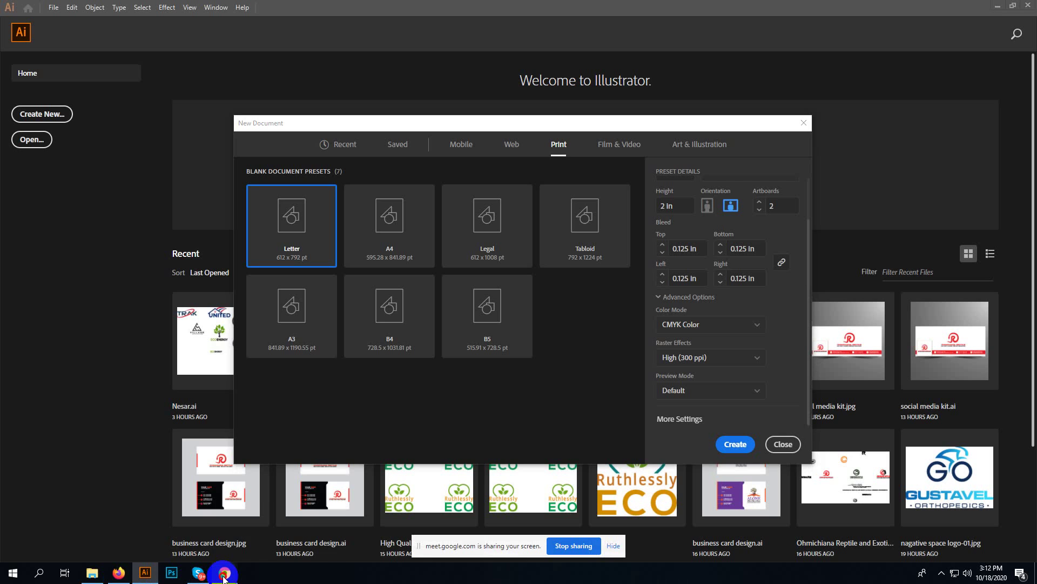
{"action": "mouse_move", "coordinate": [224, 577]}
{"action": "left_click", "coordinate": [173, 528]}
{"action": "left_click", "coordinate": [117, 9]}
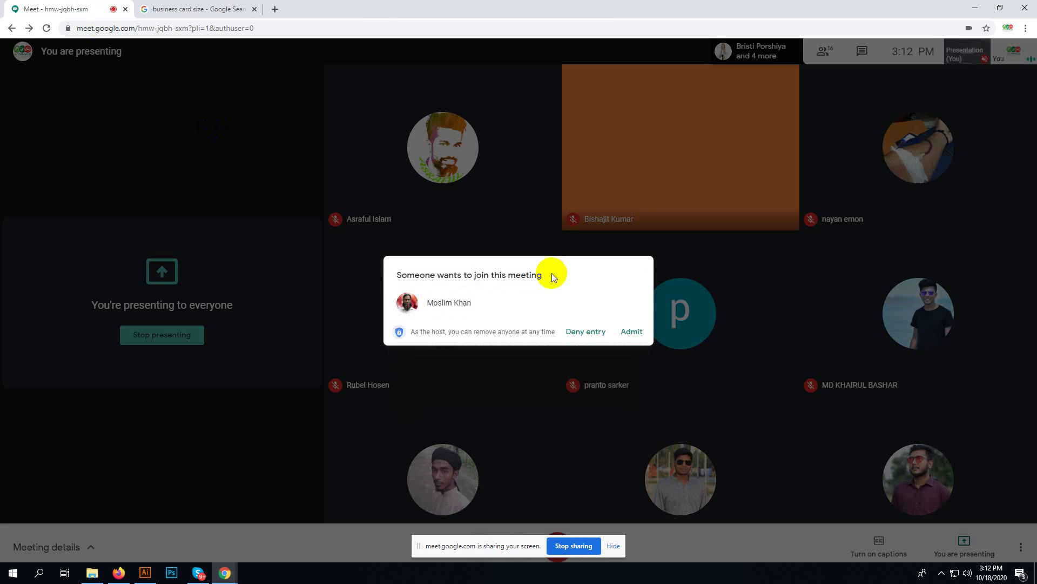
{"action": "left_click", "coordinate": [631, 332]}
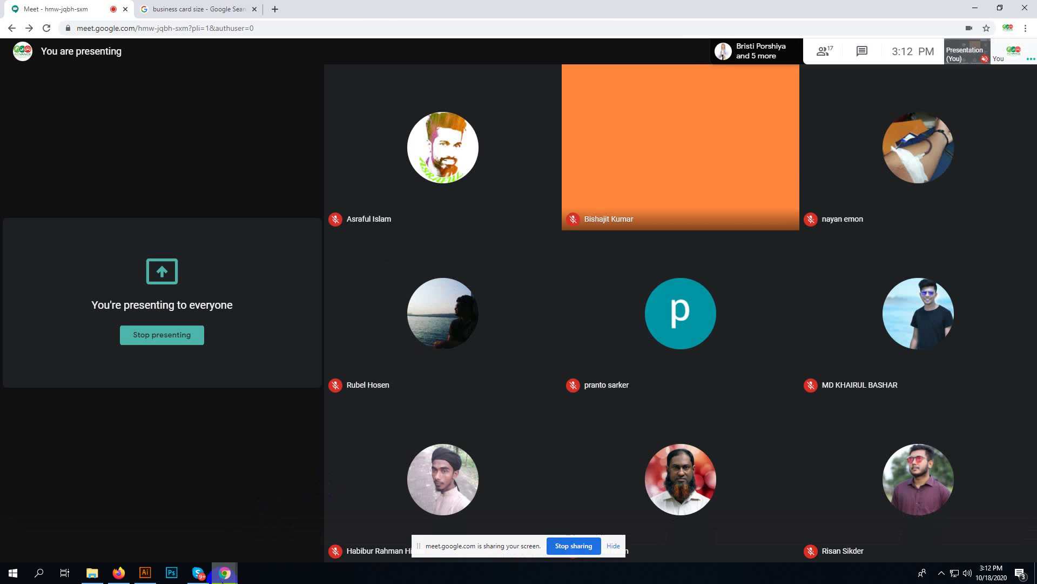
{"action": "left_click", "coordinate": [145, 571]}
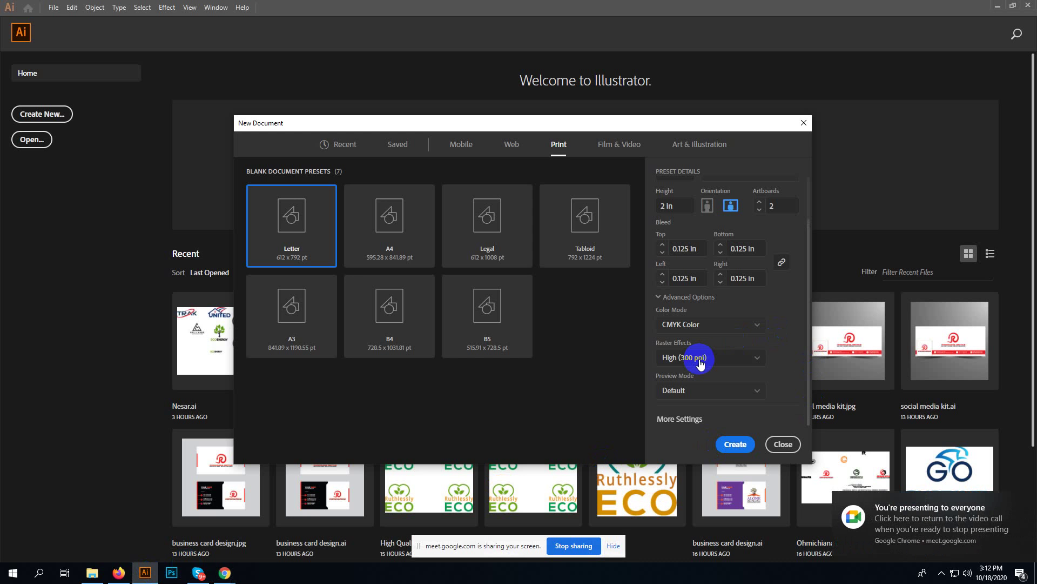
- Create the 8.5 x 2 in two-artboard Business card design document, then close it
{"action": "scroll", "coordinate": [711, 393], "scroll_direction": "up", "scroll_amount": 2}
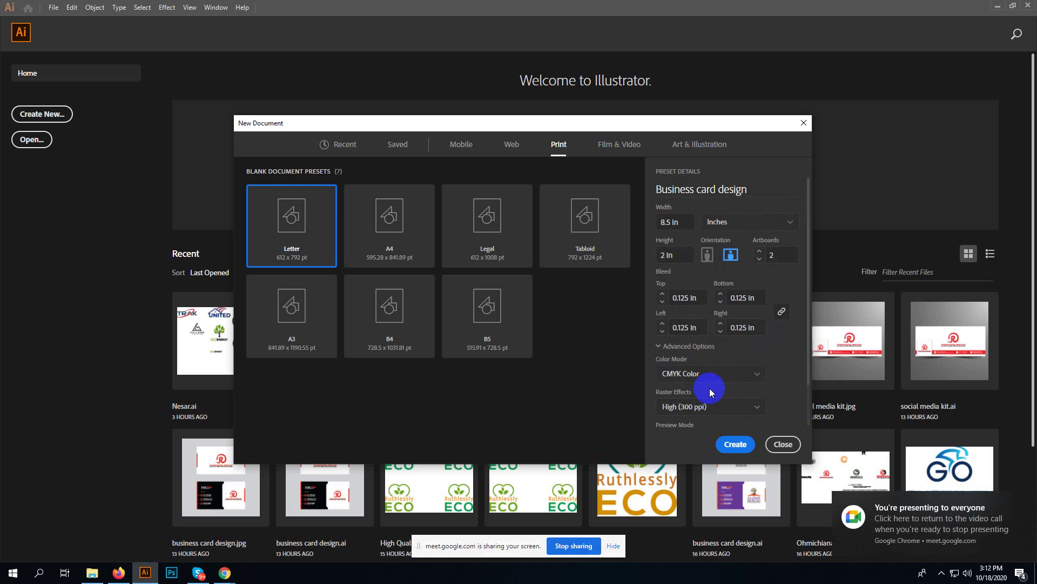
{"action": "scroll", "coordinate": [691, 368], "scroll_direction": "down", "scroll_amount": 1}
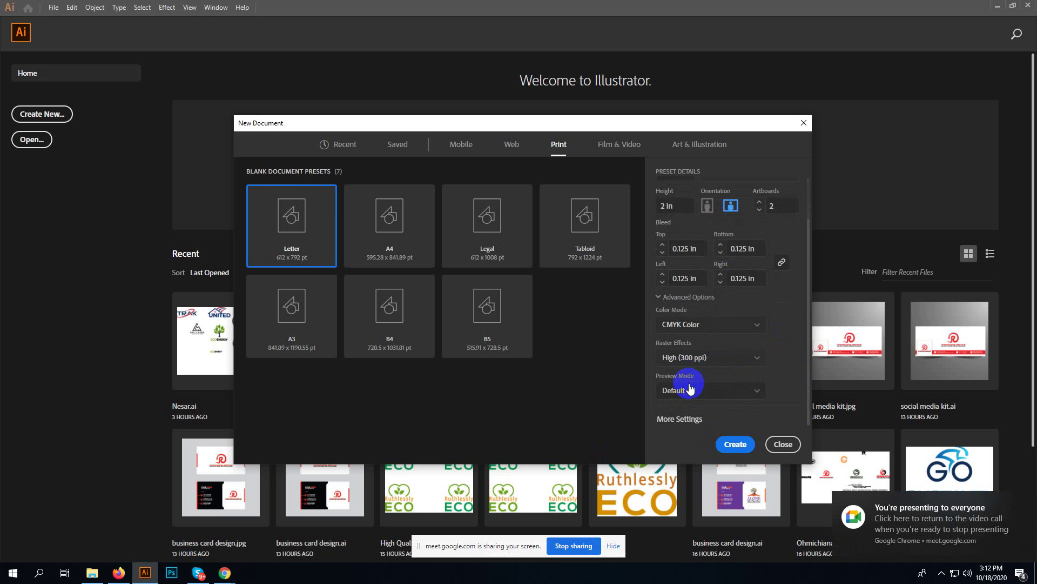
{"action": "left_click", "coordinate": [736, 444]}
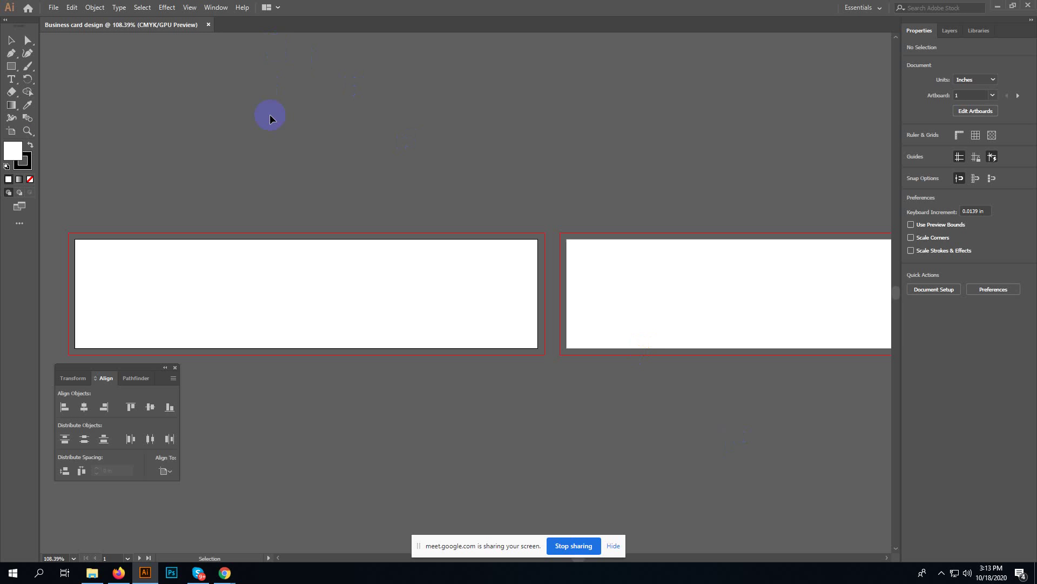
{"action": "left_click", "coordinate": [208, 25]}
{"action": "left_click", "coordinate": [53, 8]}
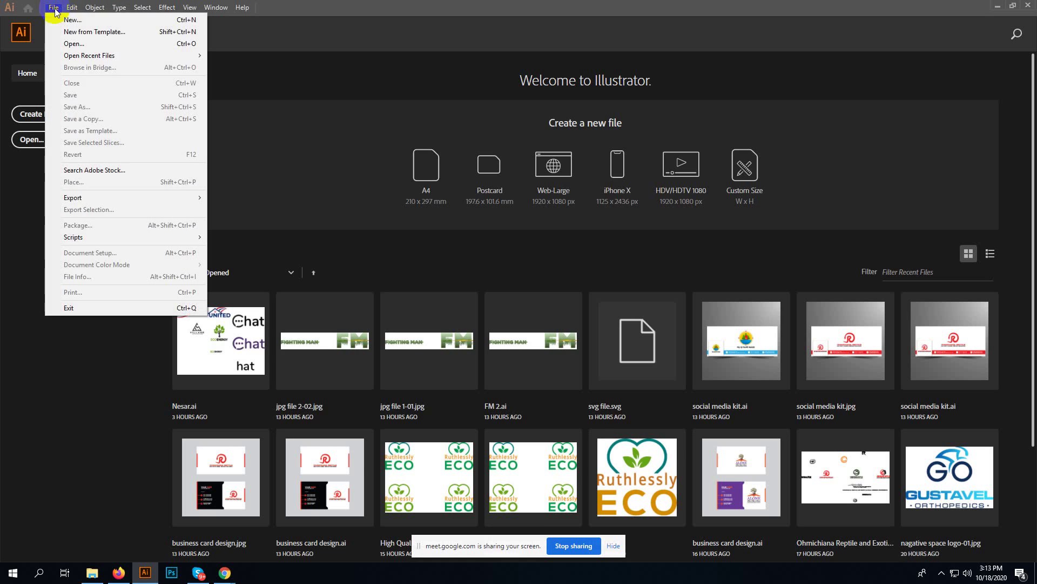
- Start a new document via File > New and name it 'Business Card Design'
{"action": "left_click", "coordinate": [85, 20]}
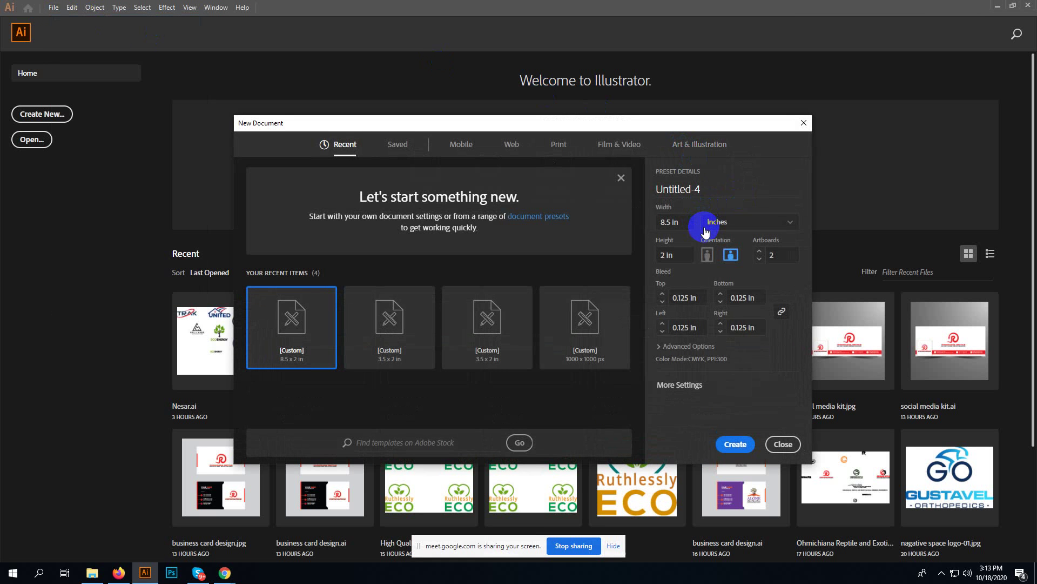
{"action": "left_click", "coordinate": [712, 188]}
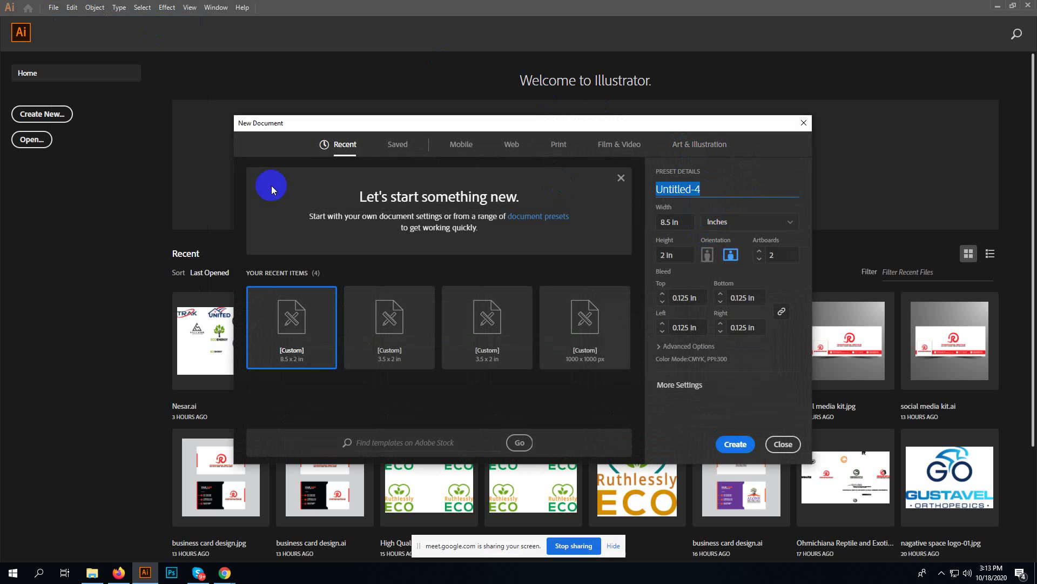
{"action": "type", "text": "Business Card Design"}
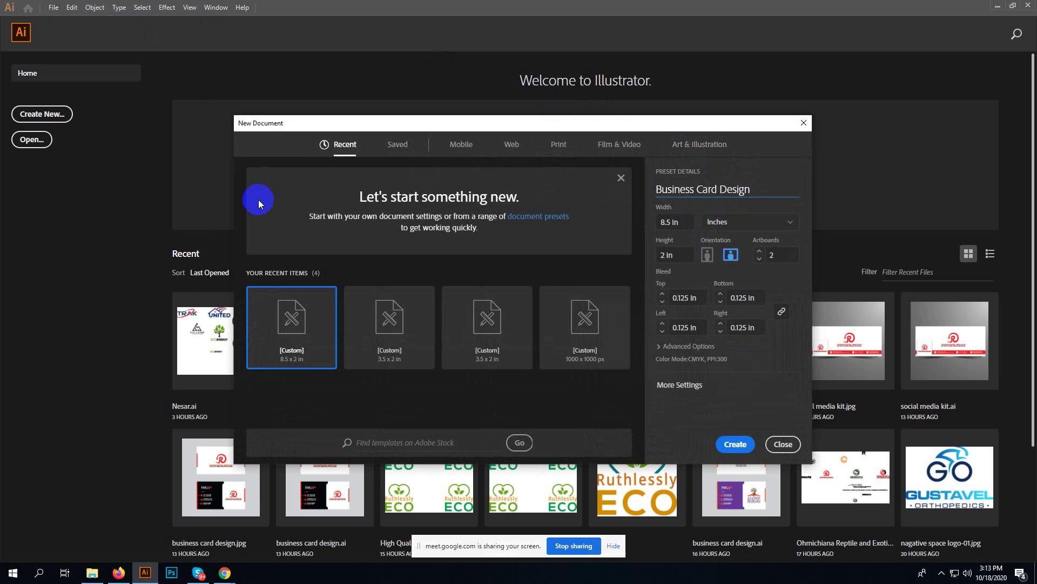
- Set the artboards to 3.5 × 2 in, keep 0.125 in bleed, and create the document
{"action": "left_click", "coordinate": [670, 221]}
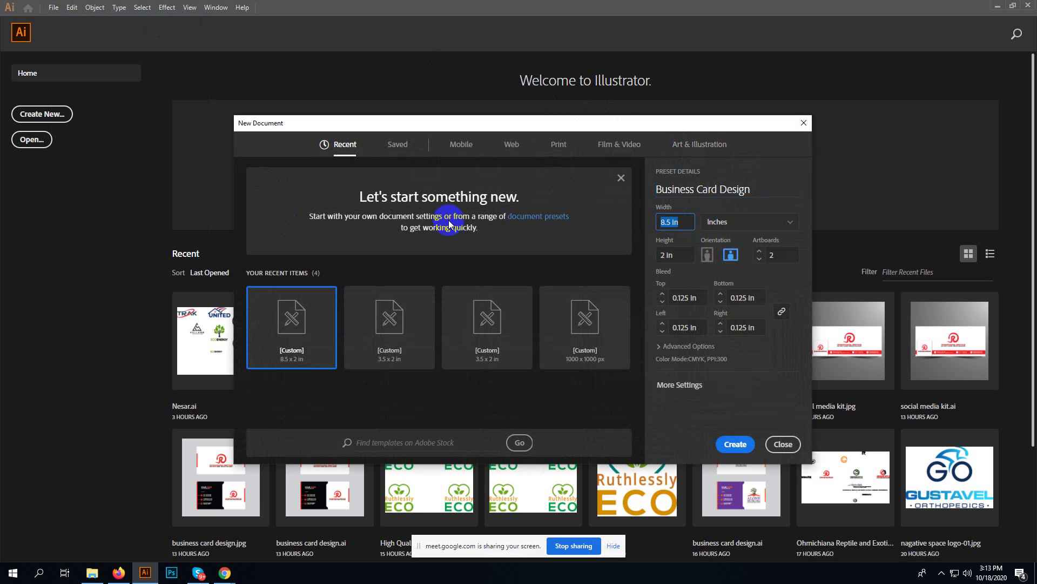
{"action": "type", "text": "3"}
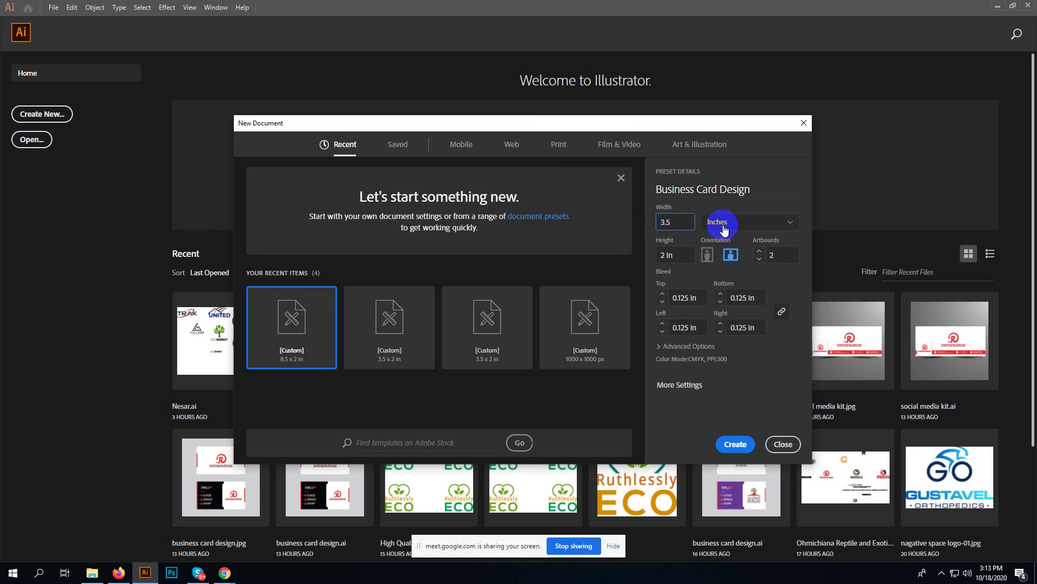
{"action": "type", "text": ".5"}
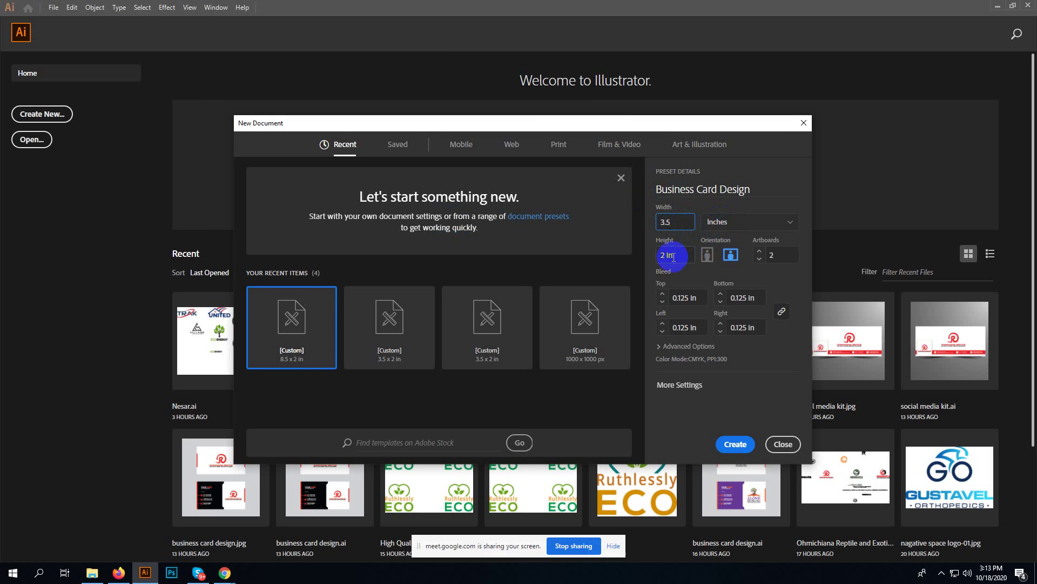
{"action": "left_click", "coordinate": [683, 254]}
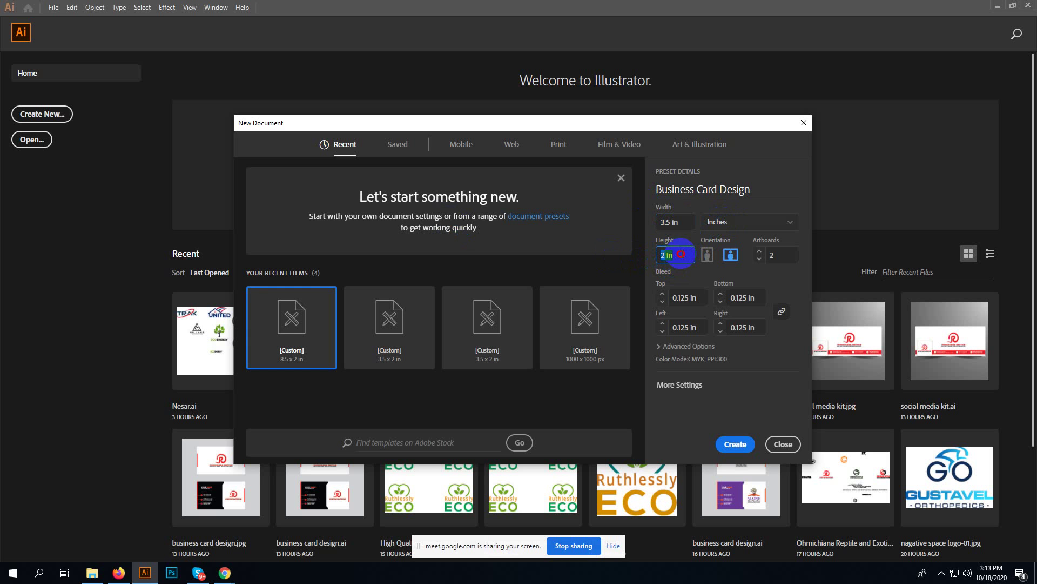
{"action": "left_click", "coordinate": [660, 254]}
{"action": "left_click", "coordinate": [680, 222]}
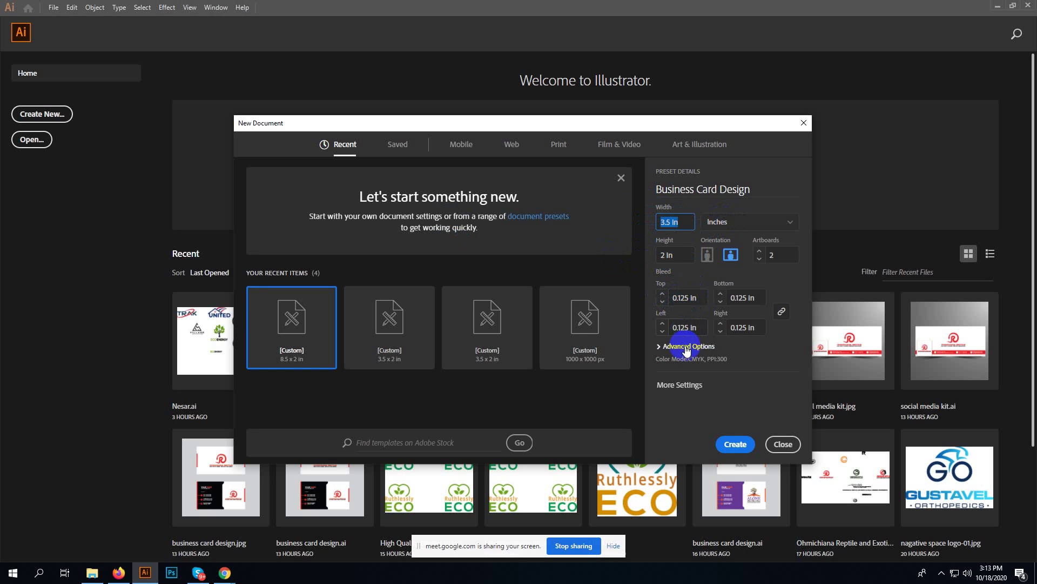
{"action": "left_click", "coordinate": [685, 346]}
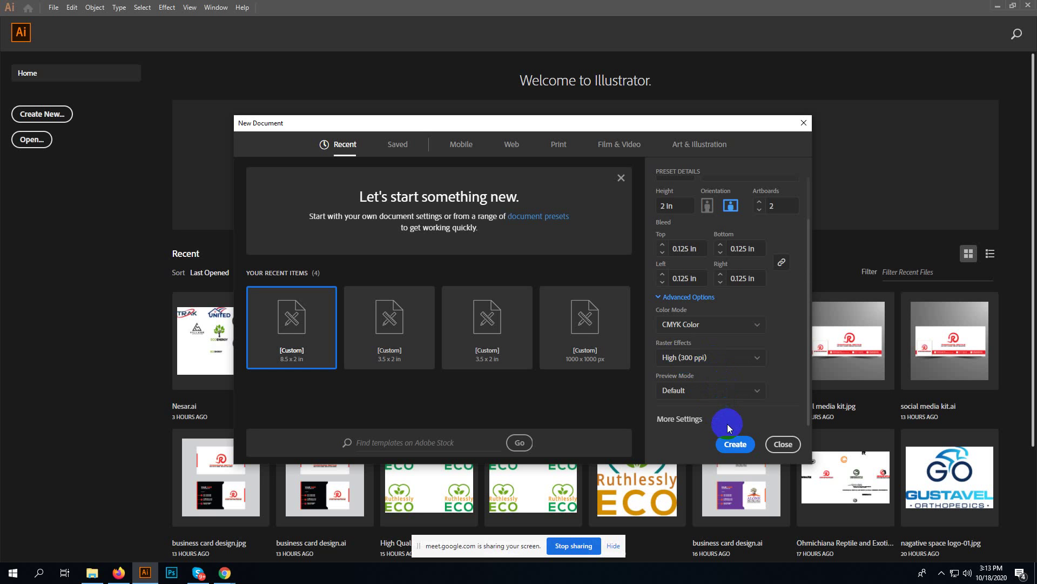
{"action": "scroll", "coordinate": [727, 278], "scroll_direction": "up", "scroll_amount": 2}
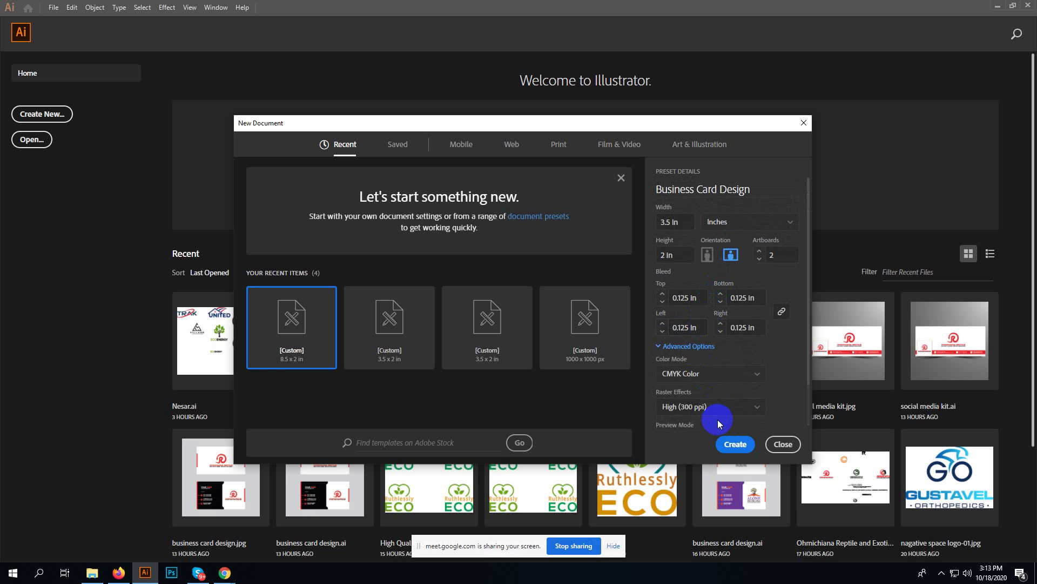
{"action": "left_click", "coordinate": [738, 446]}
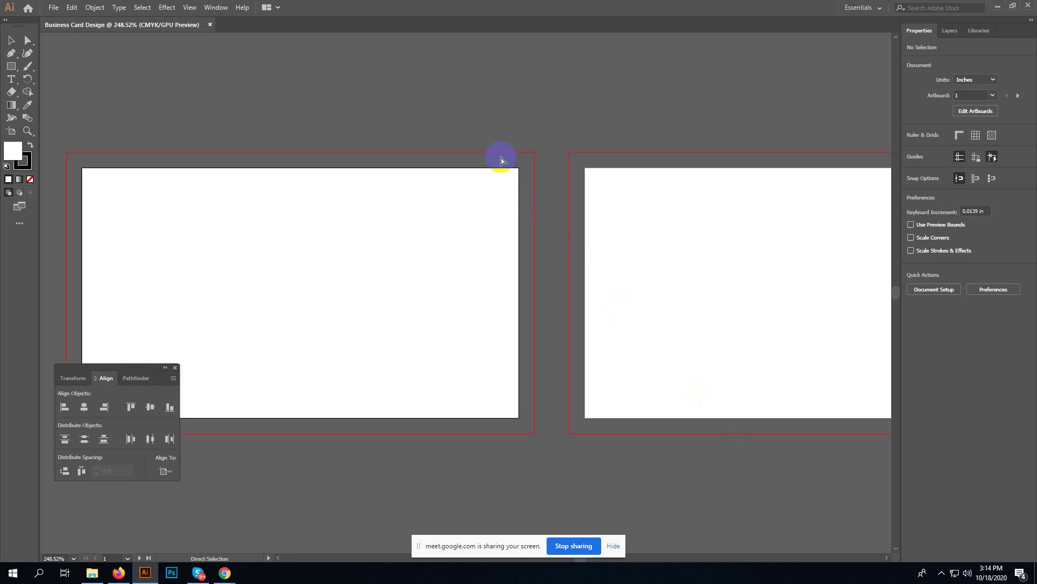
- Fit the first 3.5 × 2 in artboard in the window, pick the Selection tool, and close Align
{"action": "key", "text": "ctrl+0"}
{"action": "key", "text": "ctrl+minus"}
{"action": "key", "text": "ctrl+minus"}
{"action": "key", "text": "ctrl+minus"}
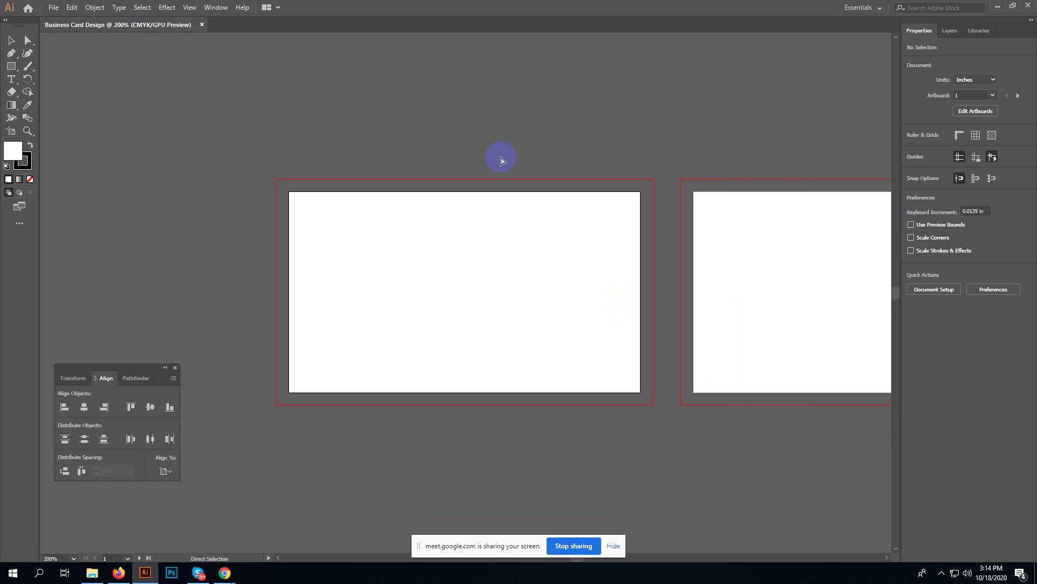
{"action": "key", "text": "ctrl+0"}
{"action": "key", "text": "v"}
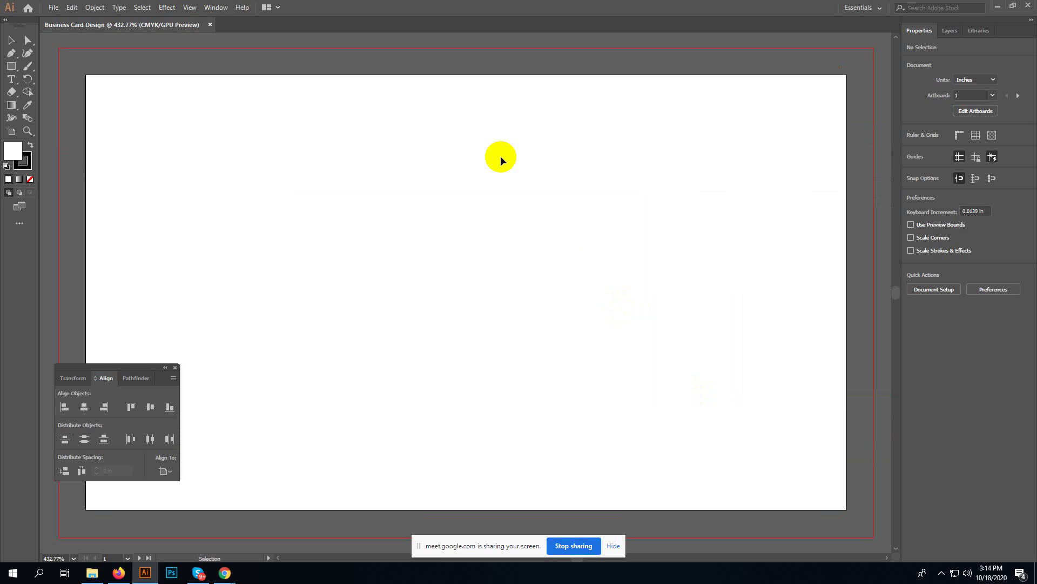
{"action": "left_click", "coordinate": [176, 367]}
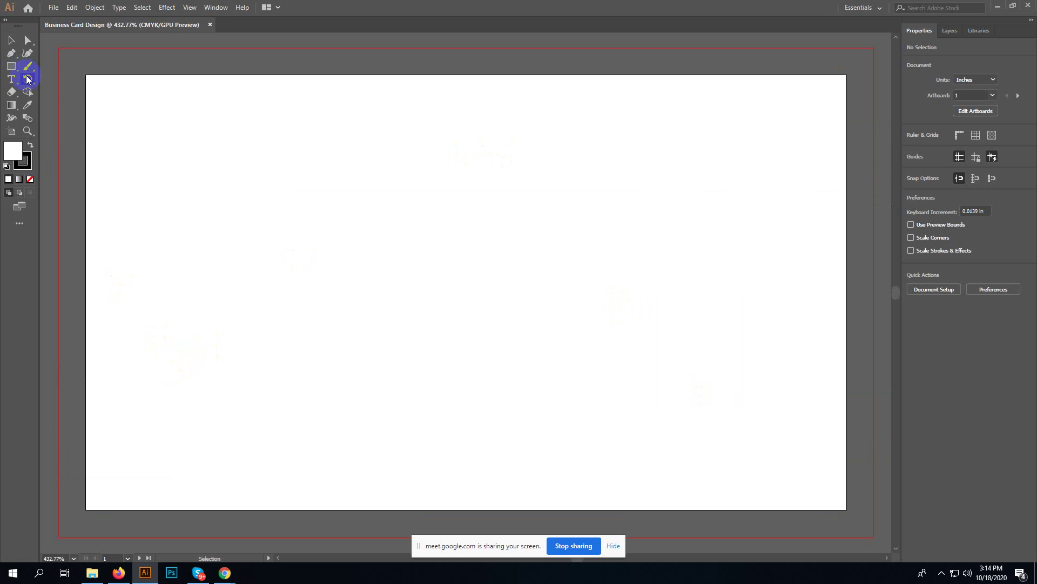
- Draw a 3.5 × 2 in rectangle from the artboard's top-left to bottom-right corner, then deselect it
{"action": "left_click", "coordinate": [20, 68]}
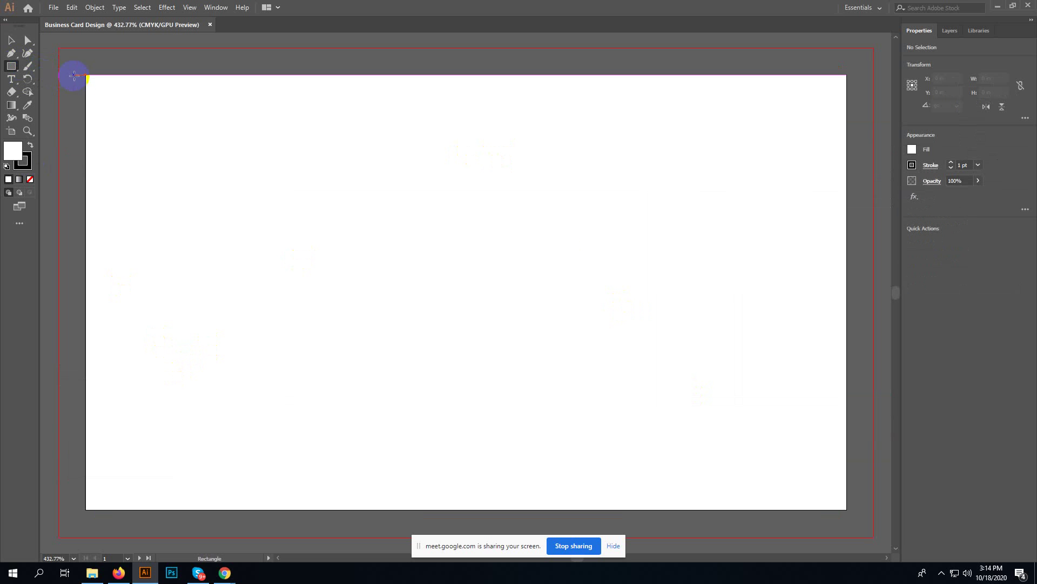
{"action": "mouse_move", "coordinate": [85, 75]}
{"action": "left_mouse_down"}
{"action": "mouse_move", "coordinate": [282, 241]}
{"action": "mouse_move", "coordinate": [778, 446]}
{"action": "mouse_move", "coordinate": [846, 509]}
{"action": "left_mouse_up"}
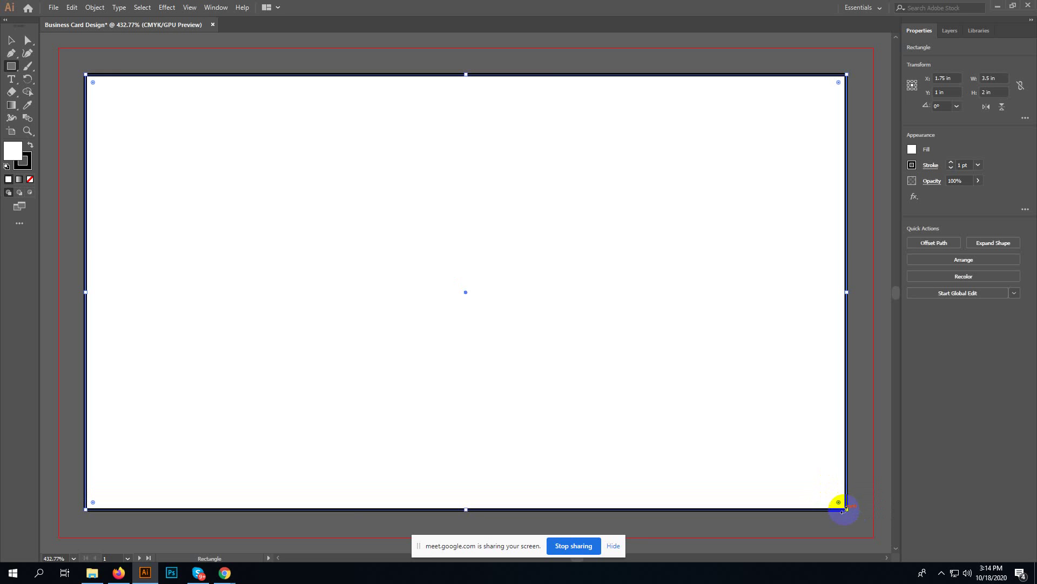
{"action": "left_click", "coordinate": [11, 40]}
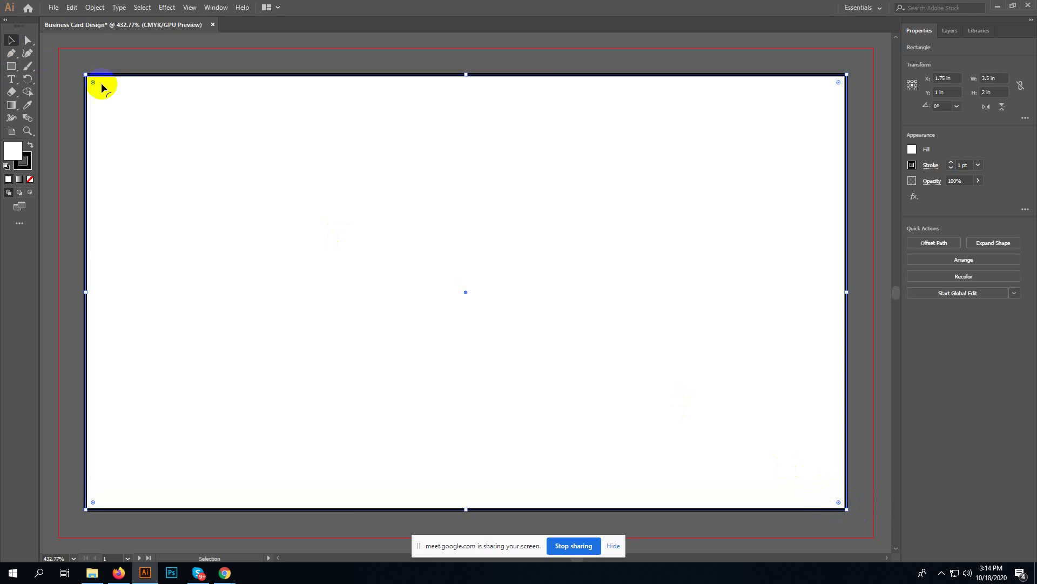
{"action": "left_click", "coordinate": [111, 66]}
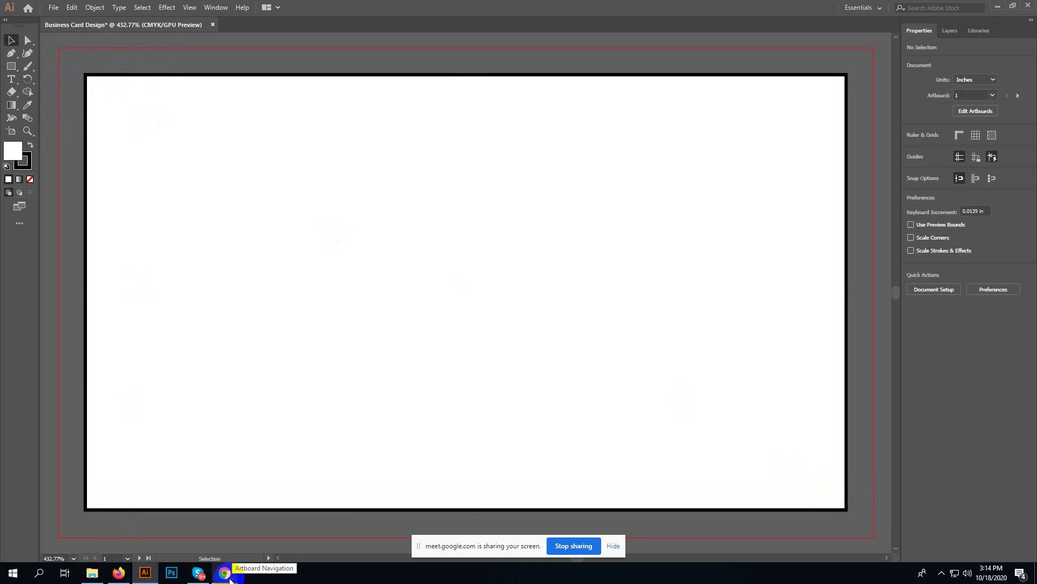
{"action": "mouse_move", "coordinate": [226, 580]}
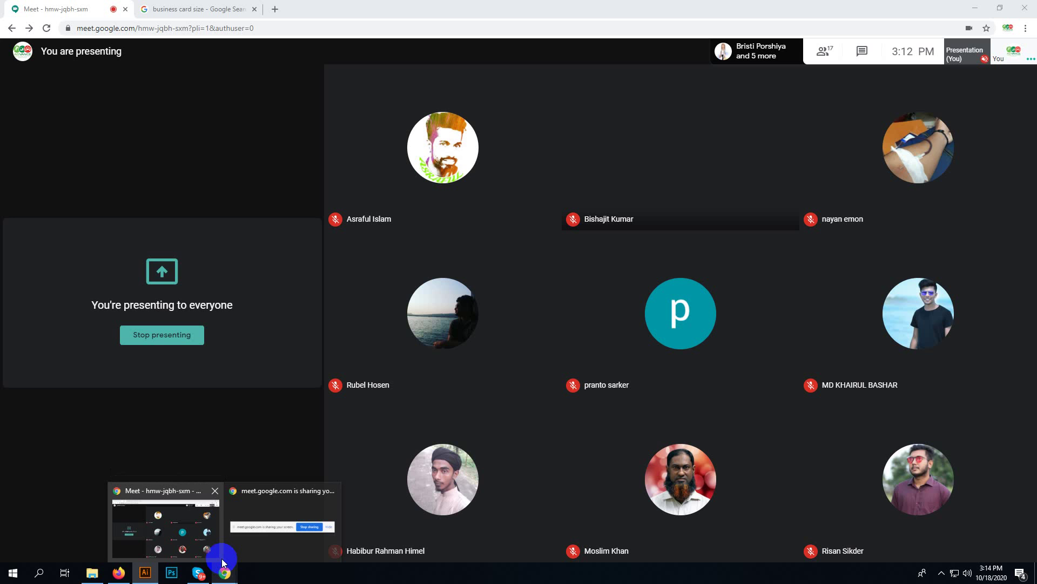
- Bring Chrome's Google Meet window and the business card size search results back to the front
{"action": "left_click", "coordinate": [219, 557]}
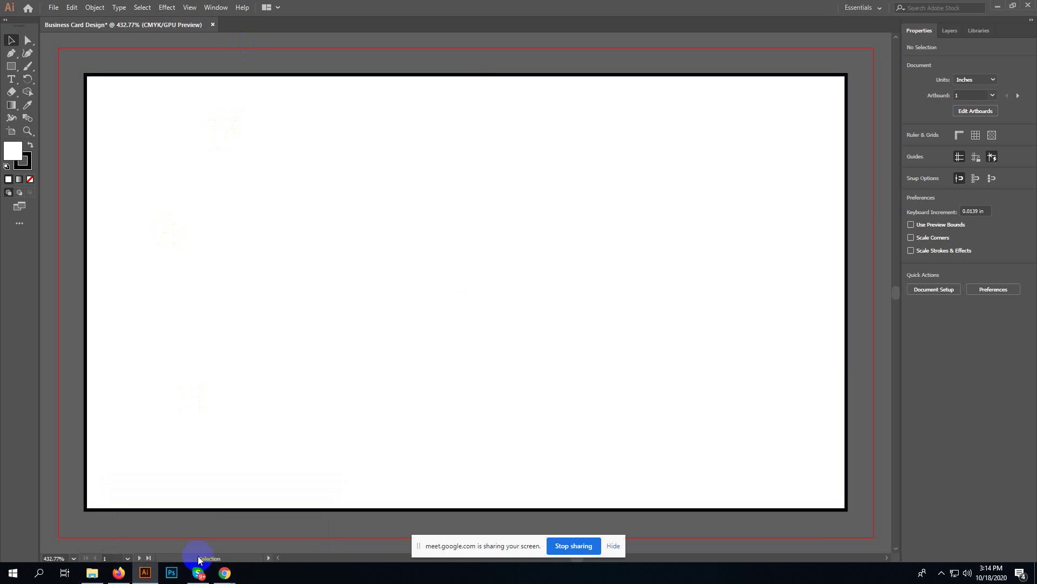
{"action": "mouse_move", "coordinate": [222, 573]}
{"action": "left_click", "coordinate": [199, 528]}
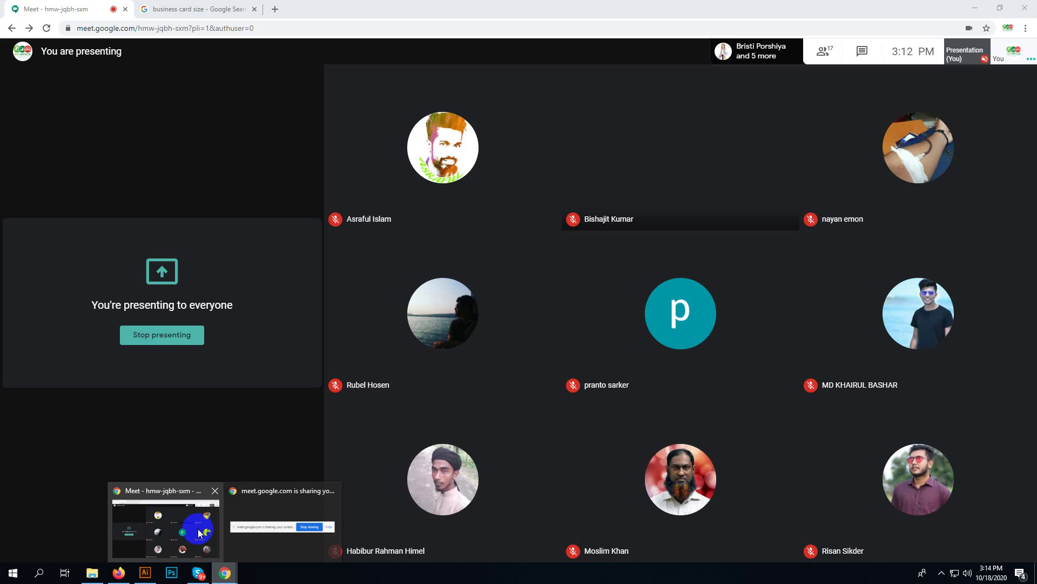
{"action": "left_click", "coordinate": [202, 9]}
- Show image results for 'business card size' and enlarge the UPS Store card-dimensions diagram
{"action": "left_click", "coordinate": [193, 61]}
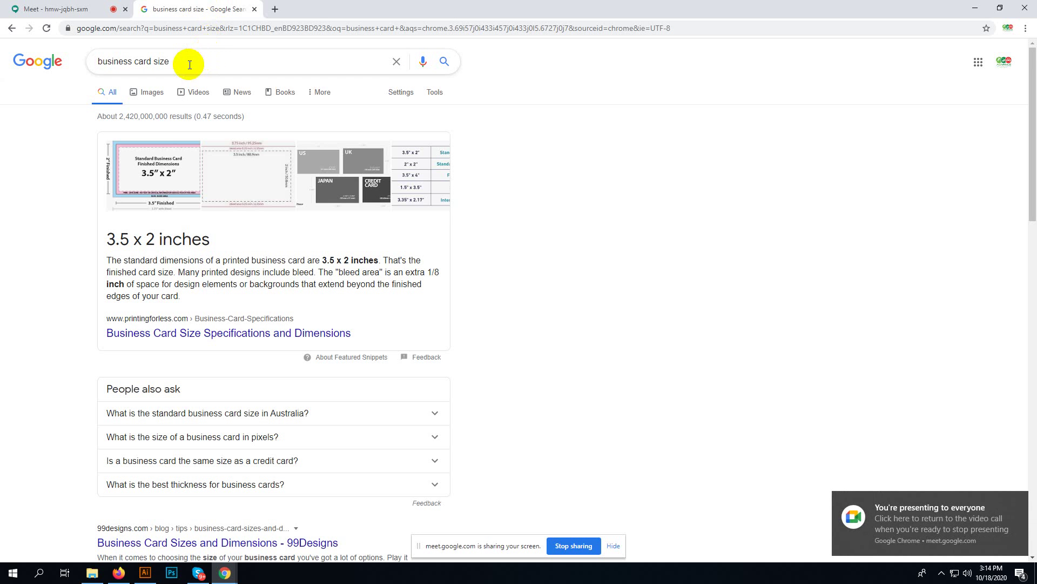
{"action": "left_click", "coordinate": [684, 135]}
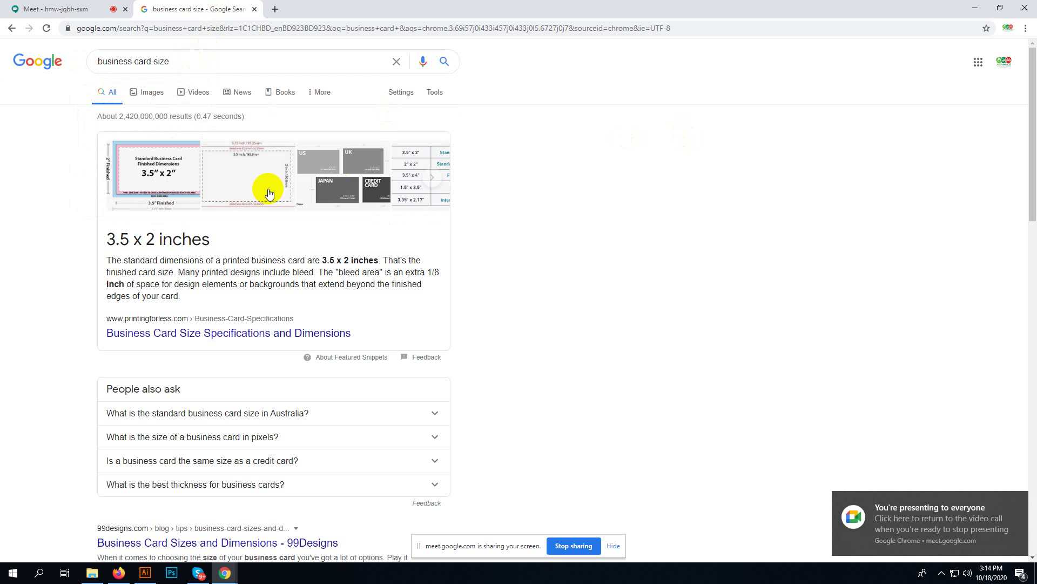
{"action": "left_click", "coordinate": [223, 172]}
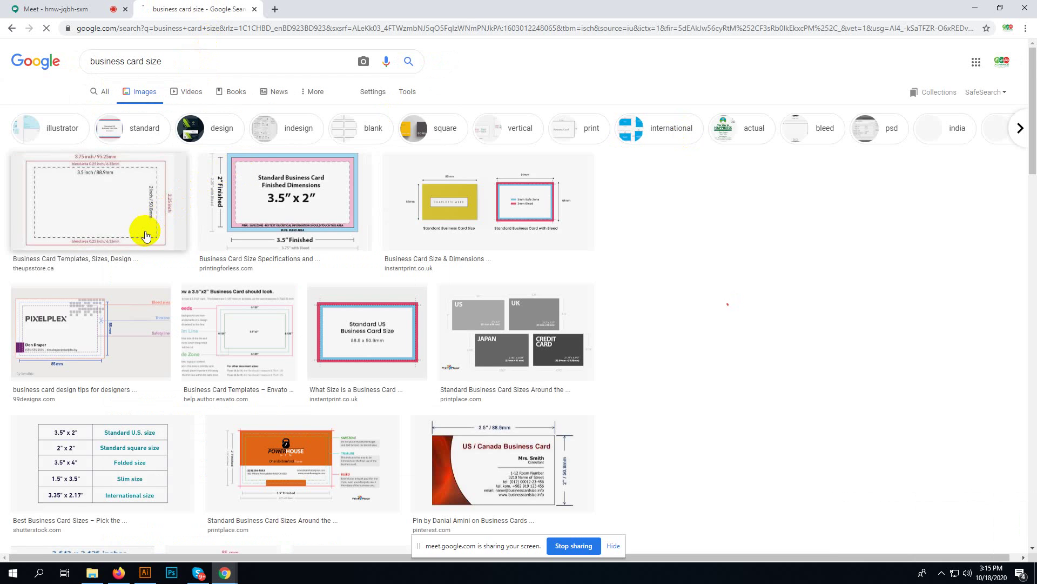
{"action": "left_click", "coordinate": [145, 237]}
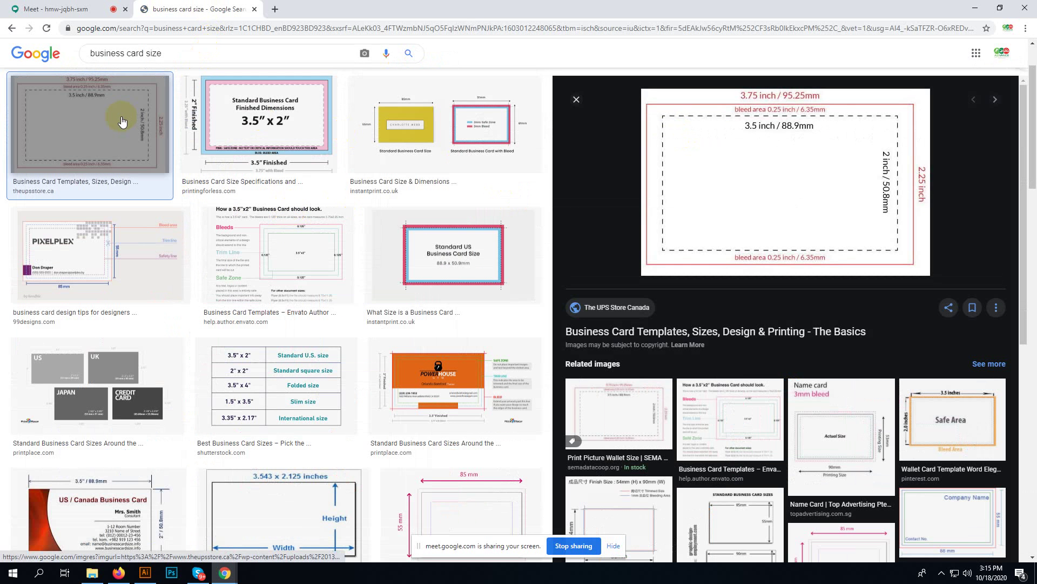
{"action": "scroll", "coordinate": [267, 227], "scroll_direction": "up", "scroll_amount": 1}
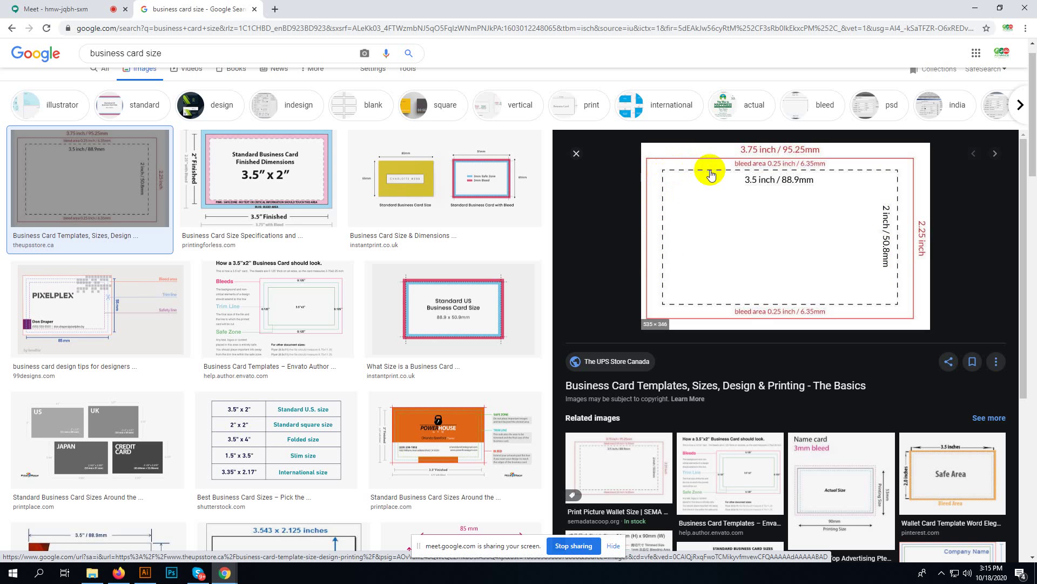
- Check the join request in the Meet call, revisit the image results, then return to Illustrator
{"action": "left_click", "coordinate": [86, 8]}
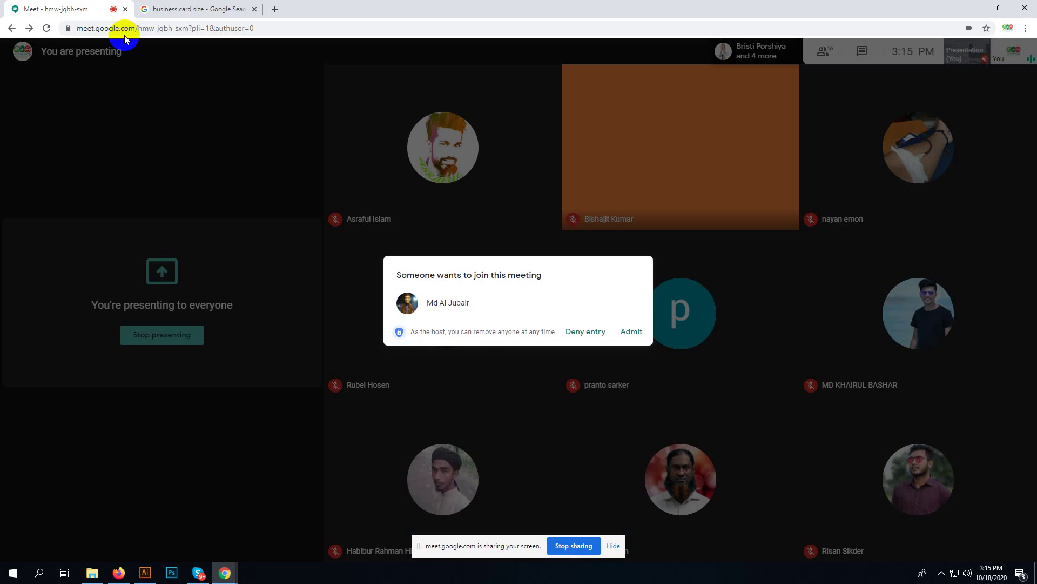
{"action": "left_click", "coordinate": [204, 6]}
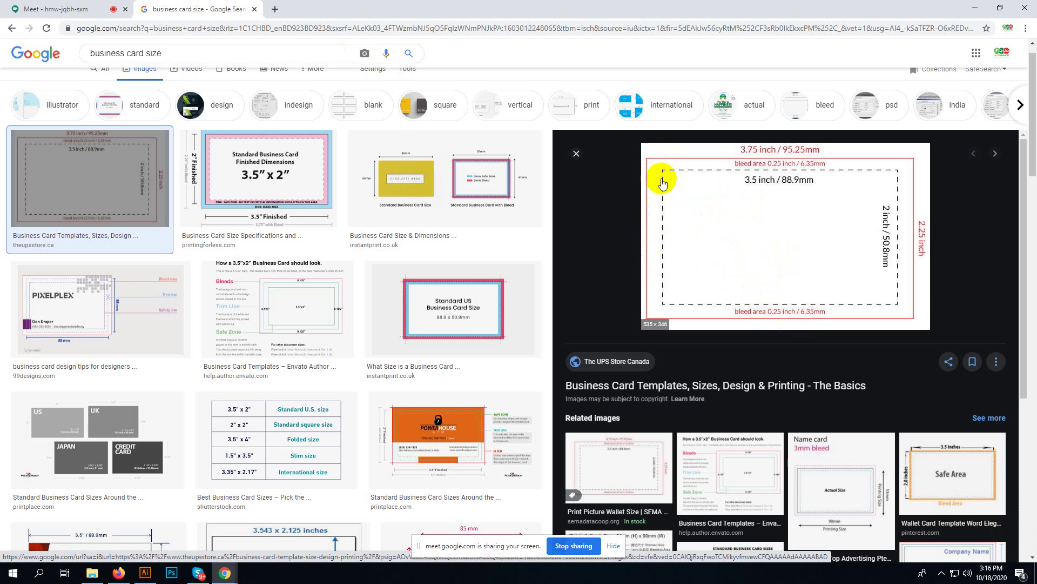
{"action": "left_click", "coordinate": [649, 203]}
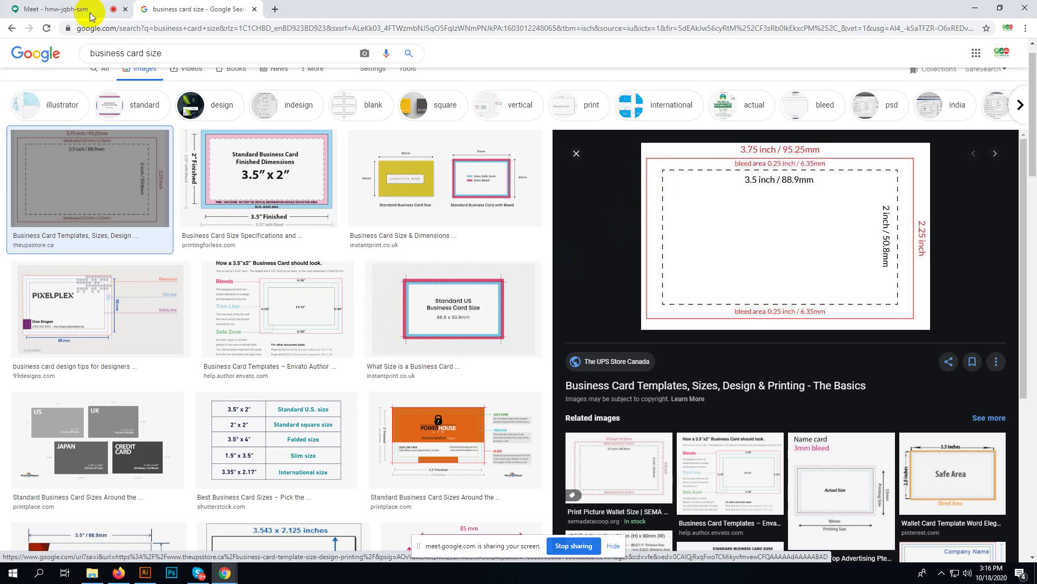
{"action": "left_click", "coordinate": [170, 575]}
{"action": "left_click", "coordinate": [144, 572]}
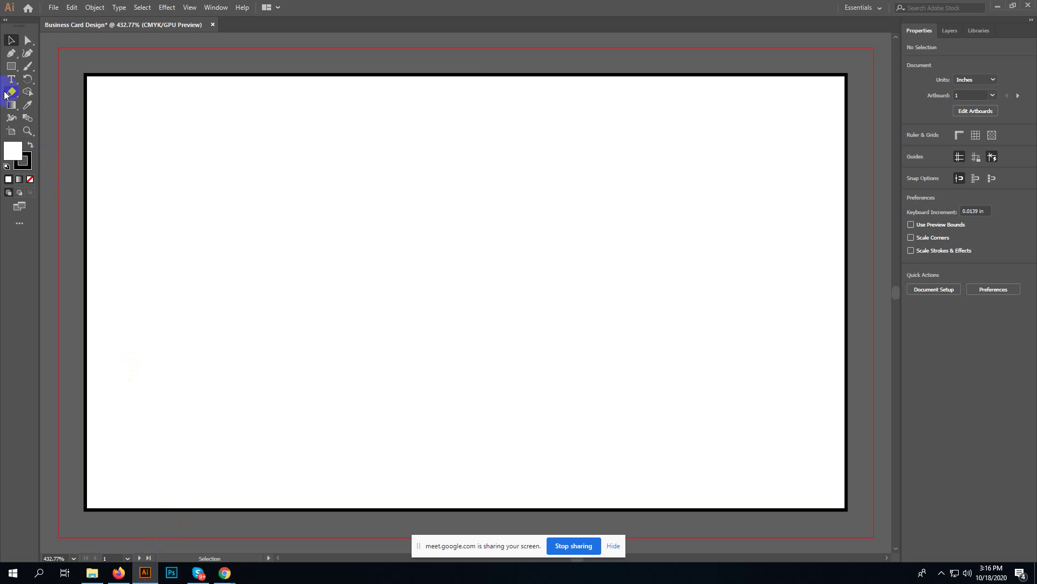
- Select the card-sized rectangle by its edge with the Selection tool
{"action": "left_click", "coordinate": [11, 132]}
{"action": "left_click", "coordinate": [11, 40]}
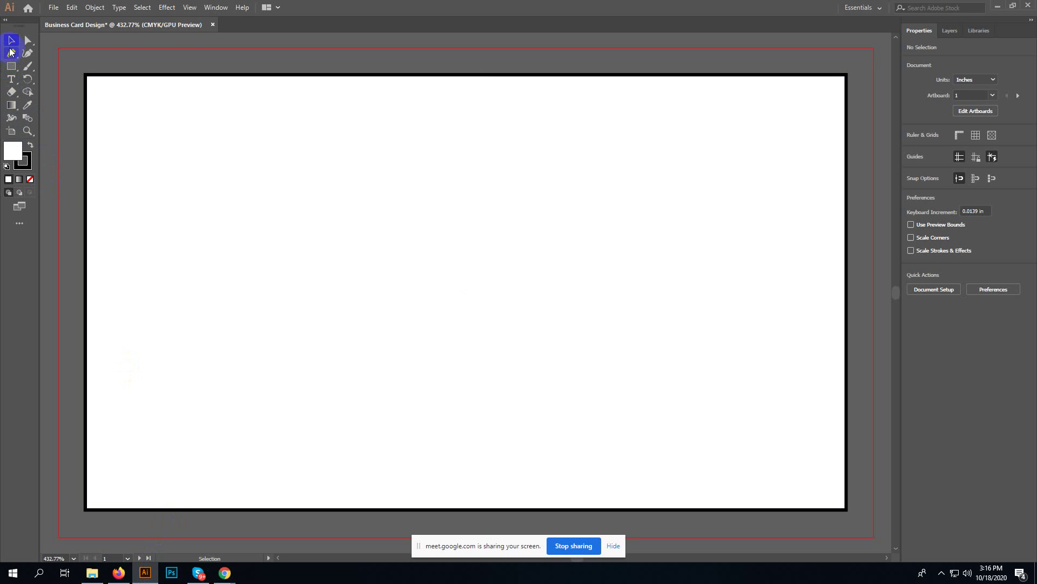
{"action": "left_click", "coordinate": [11, 67]}
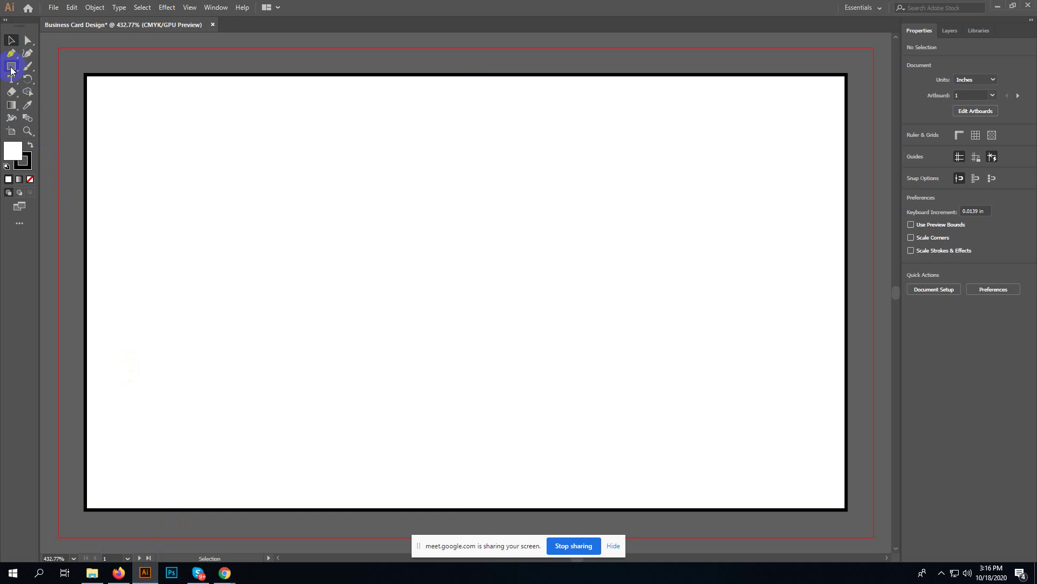
{"action": "left_click", "coordinate": [12, 40]}
{"action": "left_click", "coordinate": [78, 92]}
- Swap the rectangle's fill and stroke to make it solid black, remove the outline, and deselect
{"action": "left_click", "coordinate": [30, 145]}
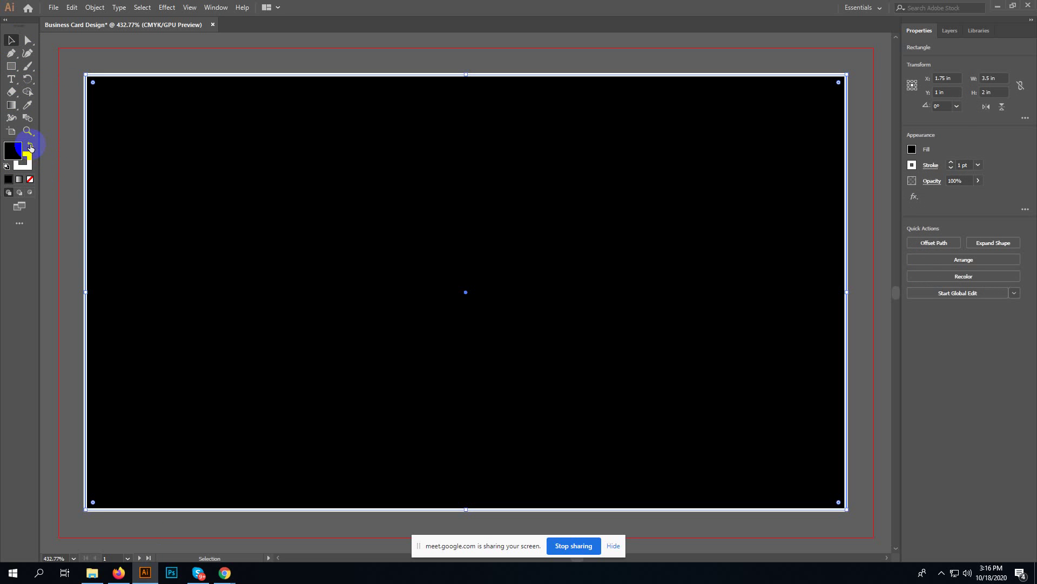
{"action": "left_click", "coordinate": [29, 178]}
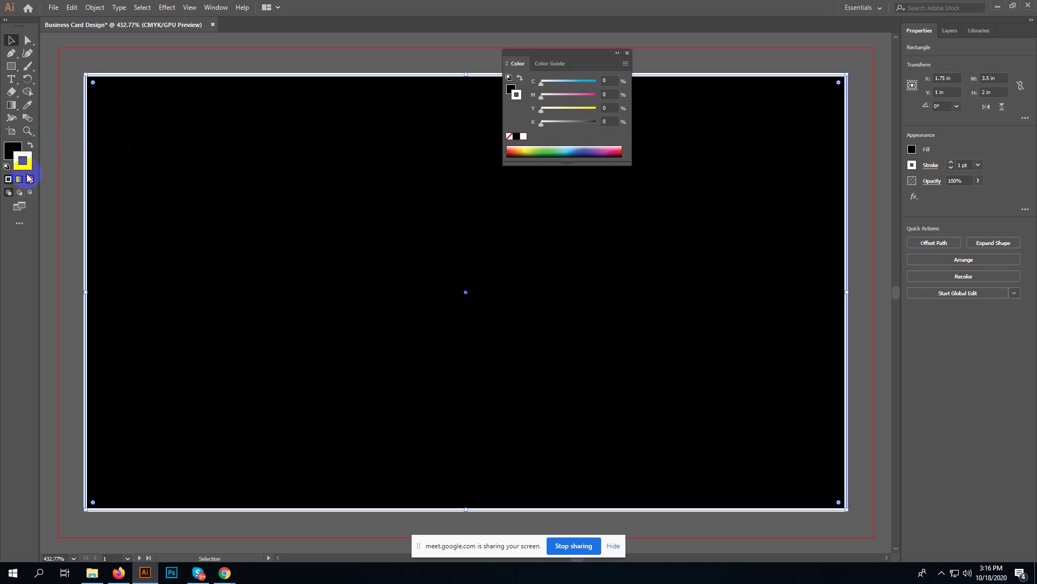
{"action": "left_click", "coordinate": [29, 177]}
{"action": "left_click", "coordinate": [626, 52]}
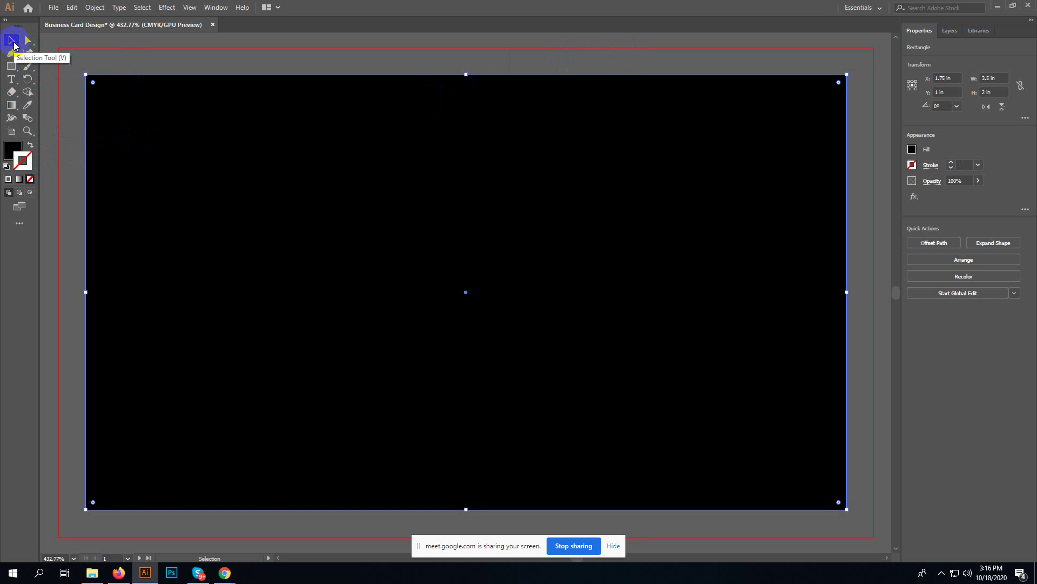
{"action": "left_click", "coordinate": [68, 68]}
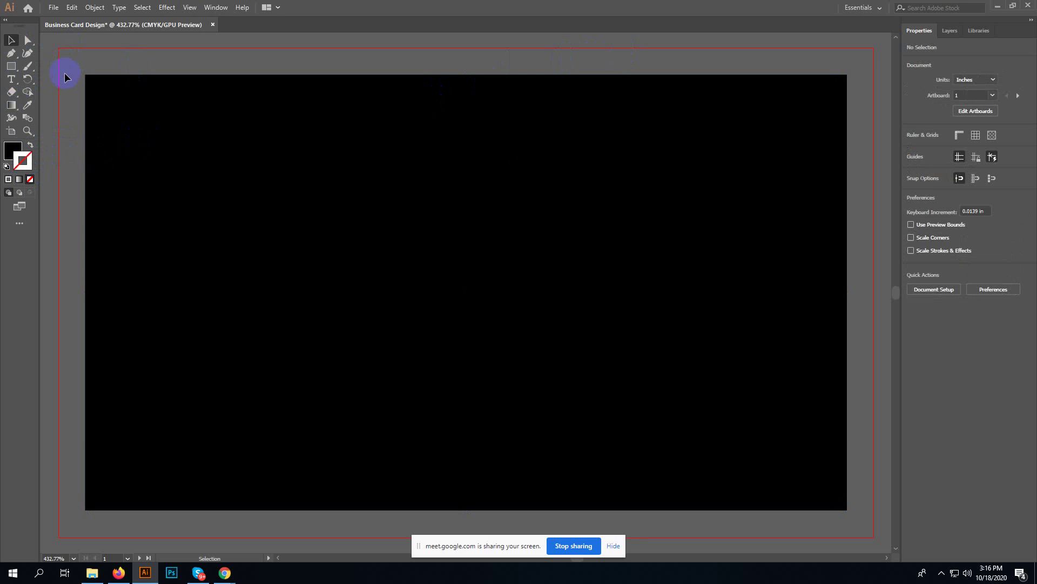
{"action": "key", "text": "p"}
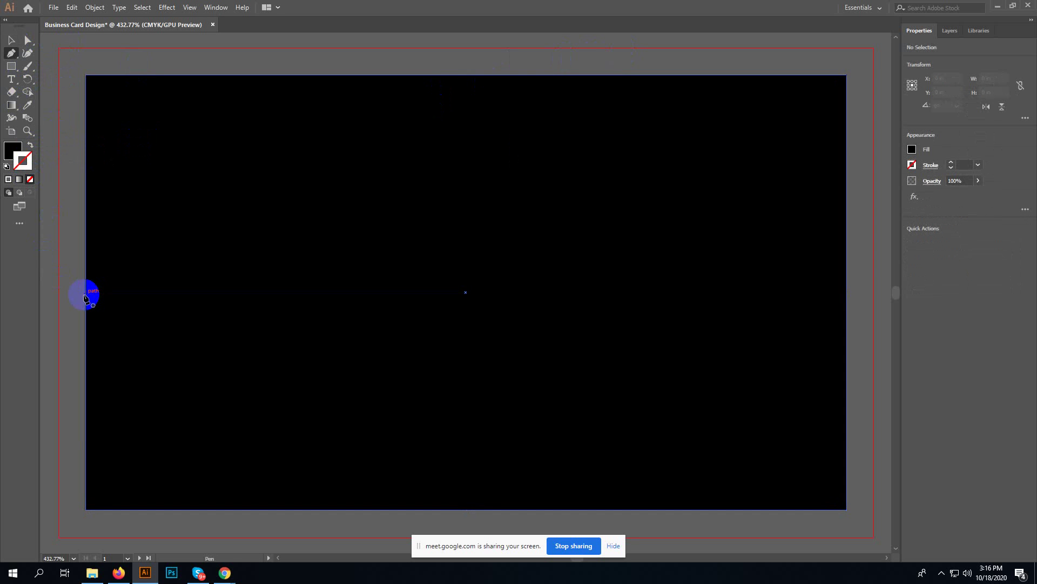
- Pen-draw a closed curved swoosh from the card's left edge sweeping up toward the top
{"action": "left_click", "coordinate": [85, 294]}
{"action": "left_click_drag", "start_coordinate": [365, 119], "coordinate": [391, 84]}
{"action": "left_click_drag", "start_coordinate": [365, 248], "coordinate": [238, 390]}
{"action": "scroll", "coordinate": [237, 388], "scroll_direction": "down", "scroll_amount": 2}
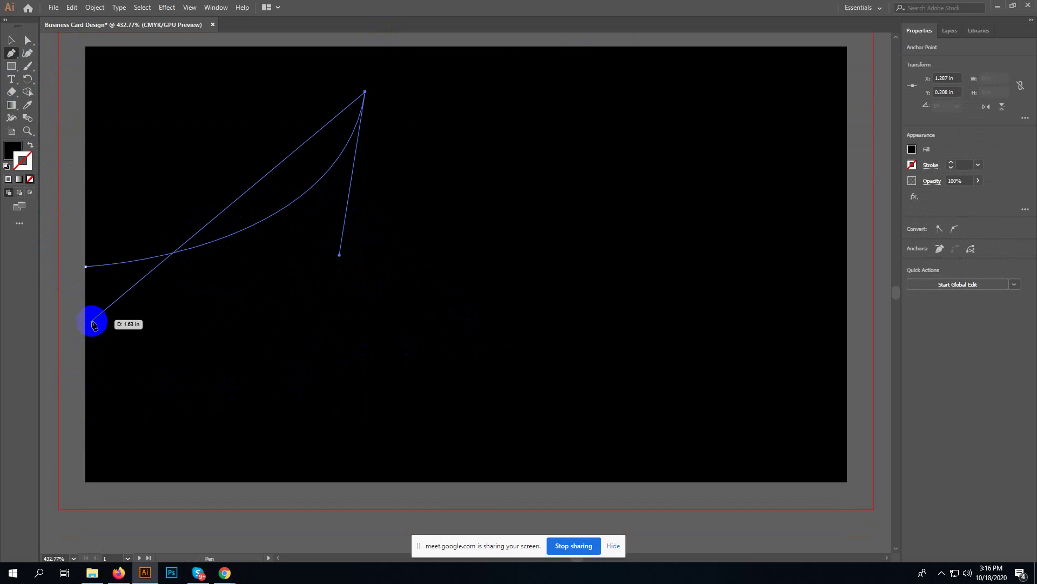
{"action": "left_click_drag", "start_coordinate": [95, 323], "coordinate": [298, 360]}
{"action": "key", "text": "ctrl+z"}
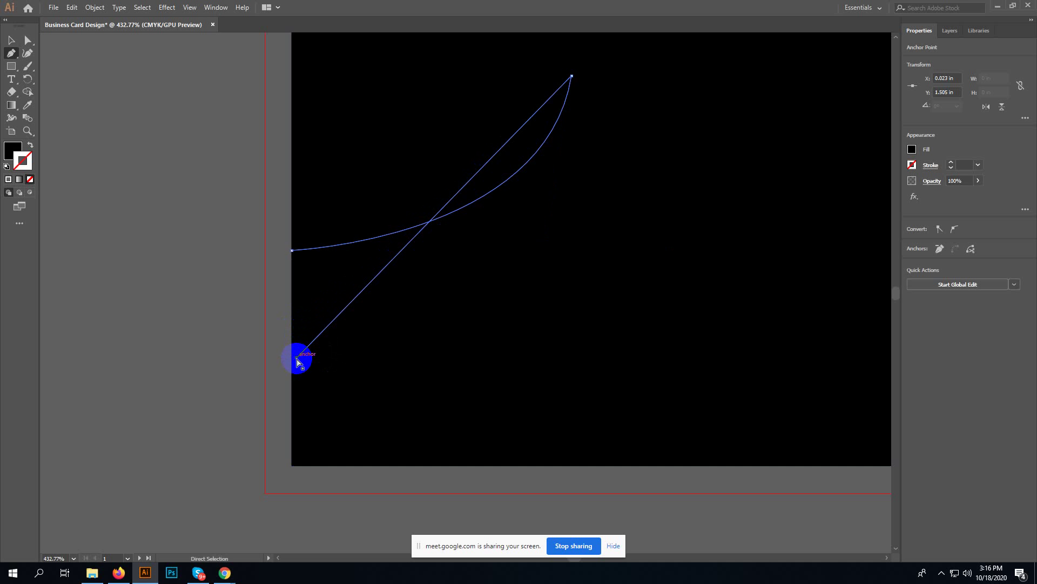
{"action": "key", "text": "ctrl+z"}
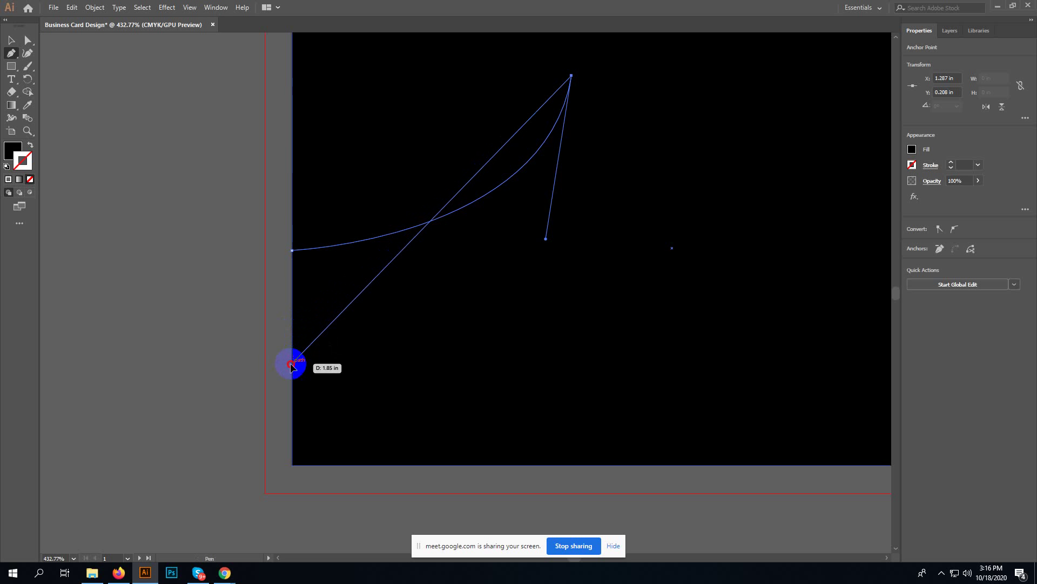
{"action": "left_click_drag", "start_coordinate": [290, 365], "coordinate": [109, 422]}
{"action": "left_click", "coordinate": [392, 365]}
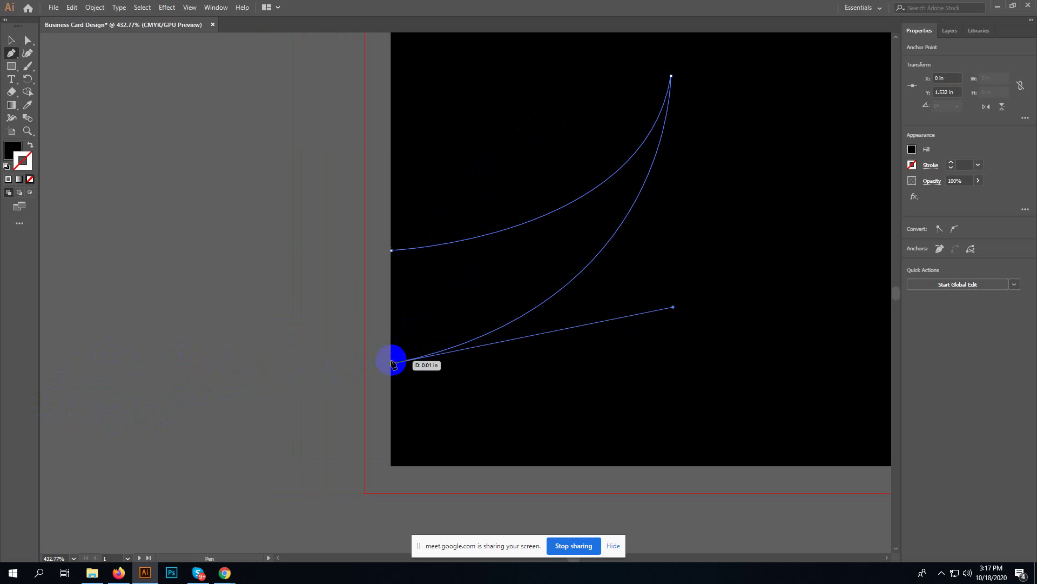
{"action": "left_click", "coordinate": [392, 252]}
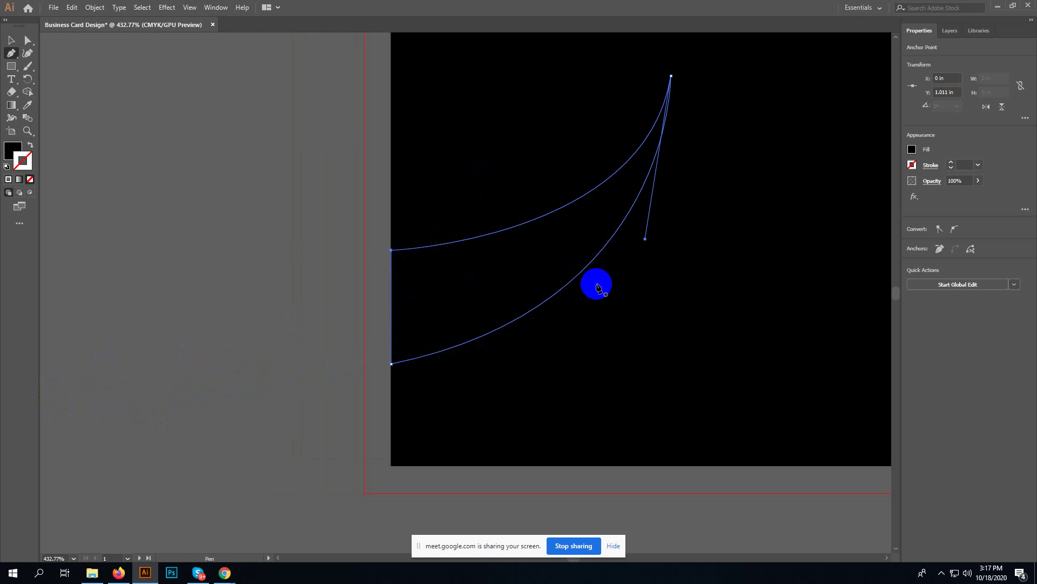
- Fill the swoosh with the red swatch and deselect it
{"action": "left_click", "coordinate": [912, 149]}
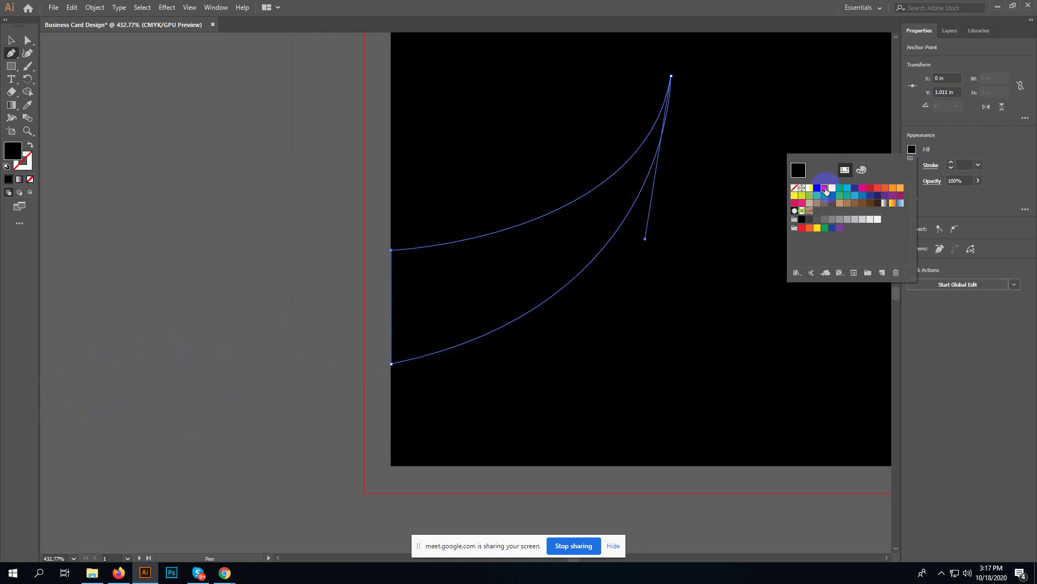
{"action": "left_click", "coordinate": [825, 187]}
{"action": "left_click_drag", "start_coordinate": [301, 167], "coordinate": [88, 264]}
{"action": "key", "text": "v"}
{"action": "left_click", "coordinate": [87, 264]}
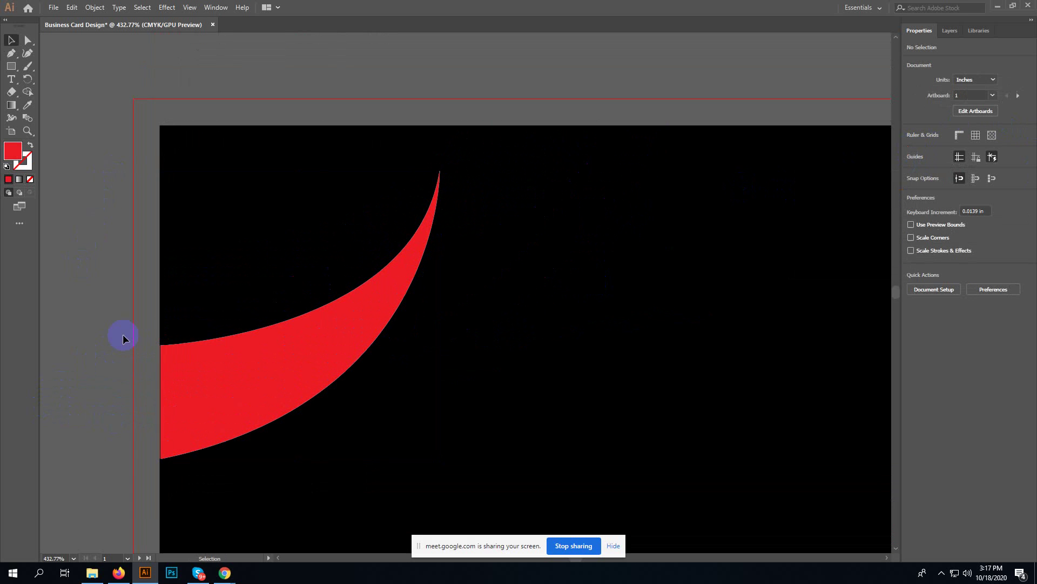
{"action": "left_click", "coordinate": [208, 365]}
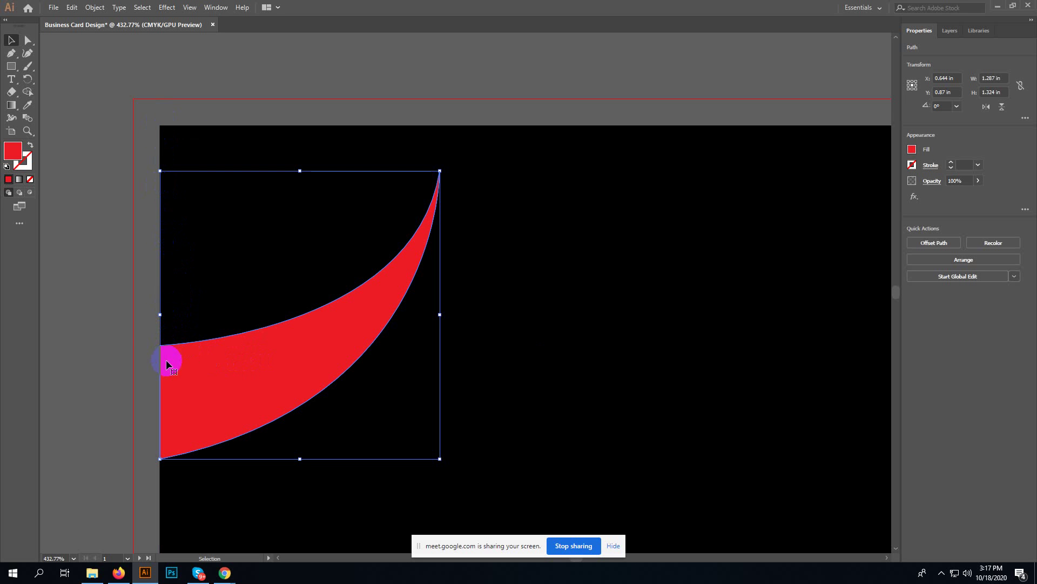
{"action": "left_click", "coordinate": [148, 328]}
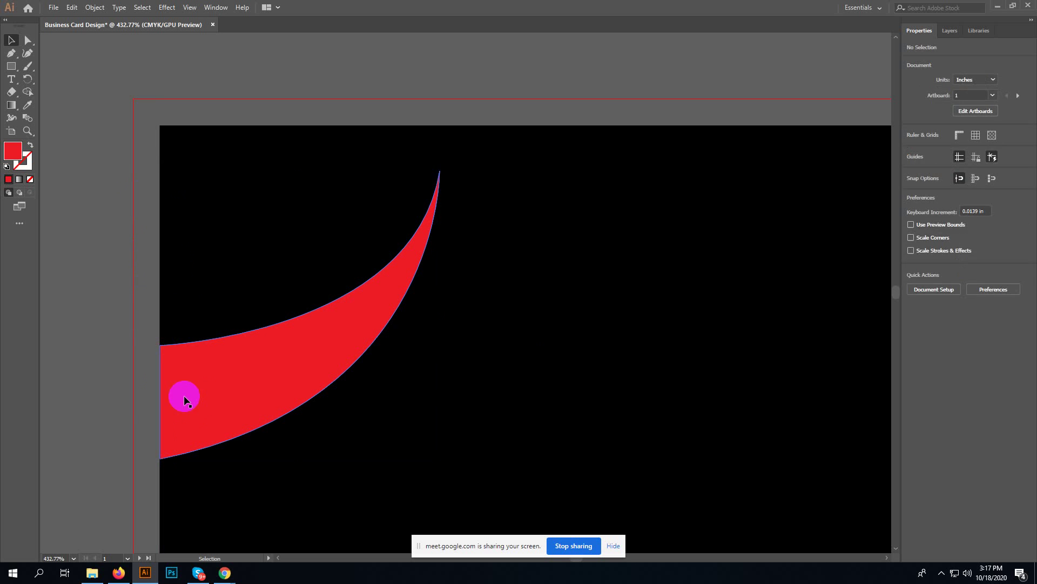
{"action": "left_click", "coordinate": [183, 399]}
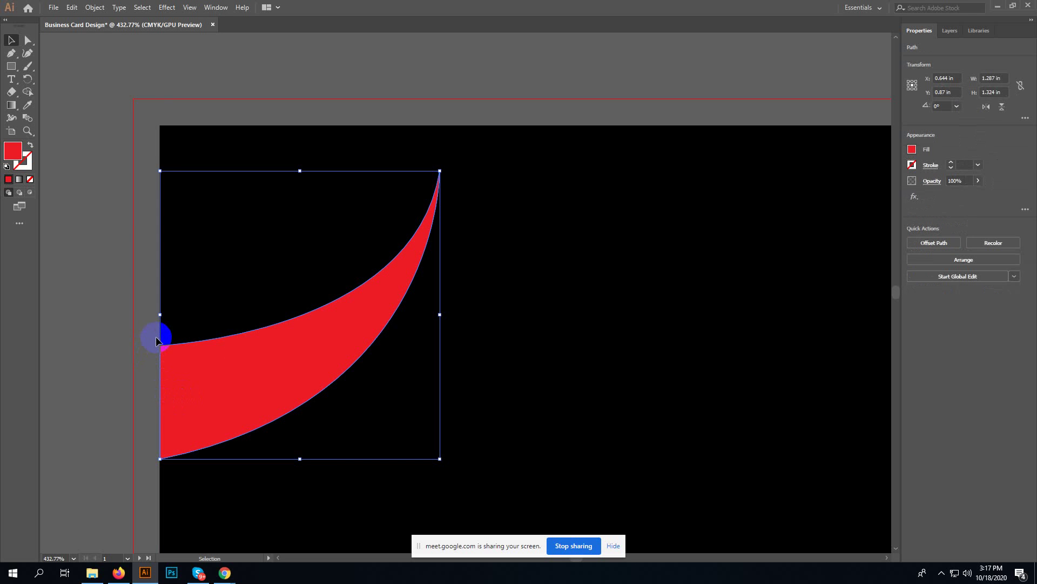
{"action": "mouse_move", "coordinate": [161, 316]}
{"action": "left_mouse_down"}
{"action": "mouse_move", "coordinate": [151, 313]}
{"action": "mouse_move", "coordinate": [160, 313]}
{"action": "left_mouse_up"}
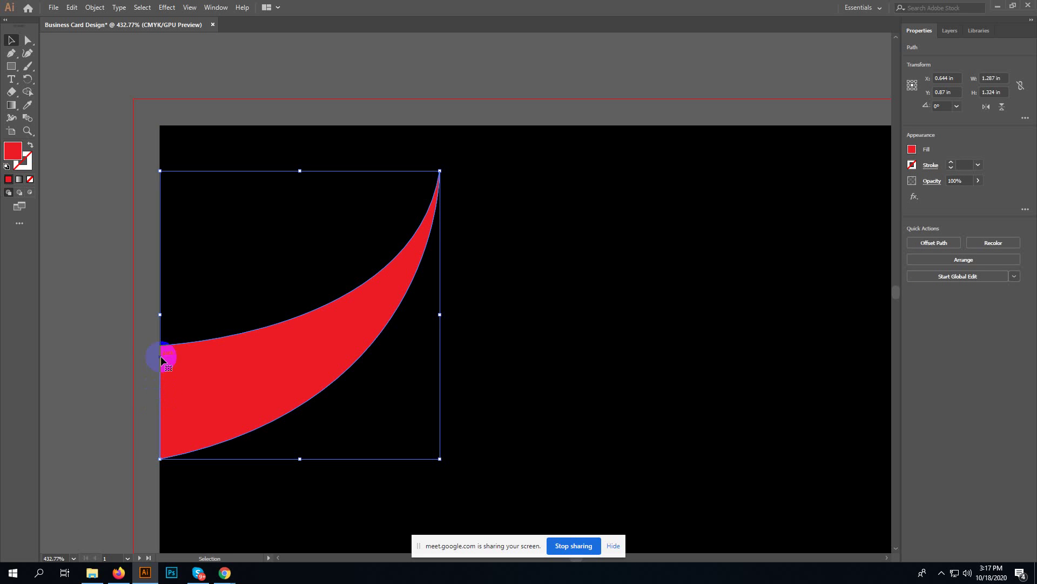
- Extend the swoosh past the card's left edge with the Pen and fill the extension white
{"action": "left_click", "coordinate": [11, 53]}
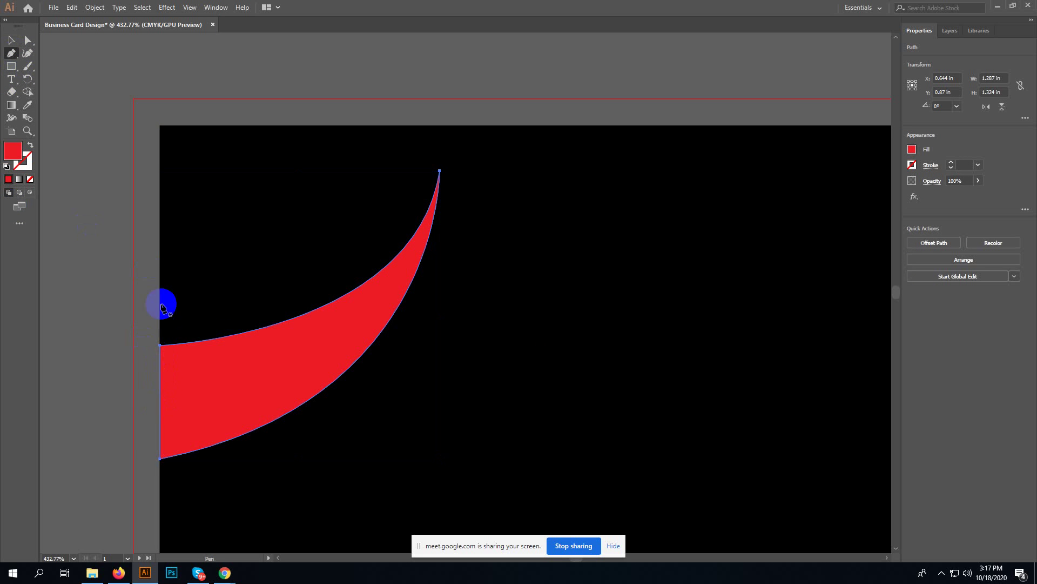
{"action": "left_click", "coordinate": [156, 344]}
{"action": "mouse_move", "coordinate": [143, 354]}
{"action": "left_mouse_down"}
{"action": "mouse_move", "coordinate": [162, 343]}
{"action": "mouse_move", "coordinate": [163, 461]}
{"action": "mouse_move", "coordinate": [144, 456]}
{"action": "mouse_move", "coordinate": [146, 343]}
{"action": "left_mouse_up"}
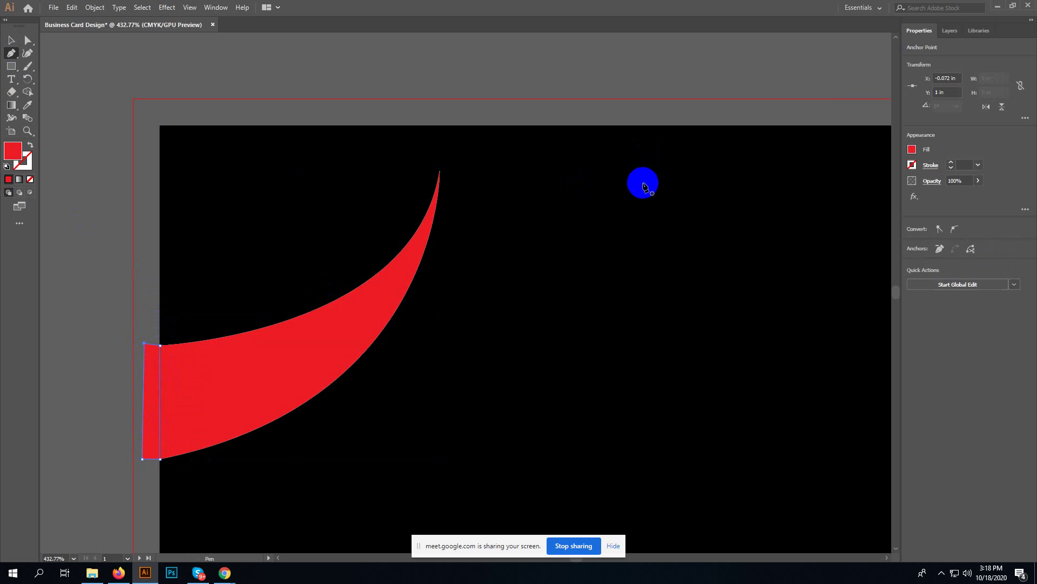
{"action": "key", "text": "v"}
{"action": "left_click", "coordinate": [912, 150]}
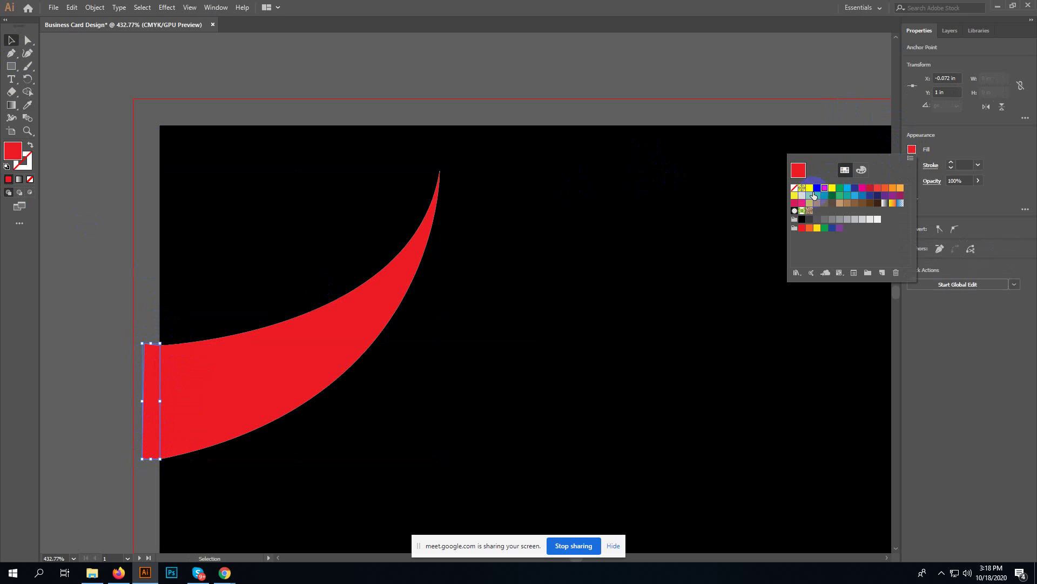
{"action": "left_click", "coordinate": [809, 187]}
{"action": "left_click", "coordinate": [598, 70]}
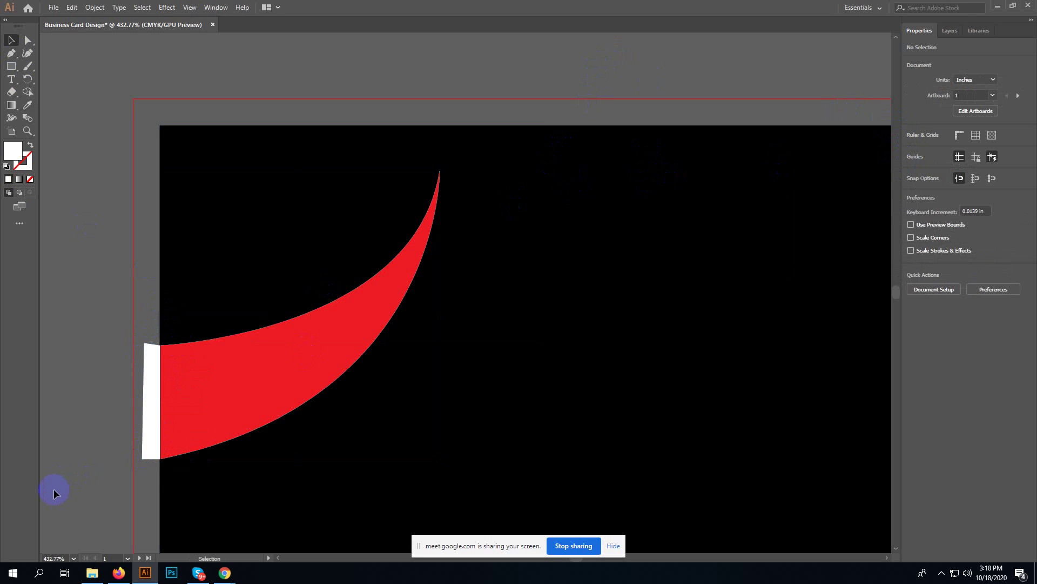
- Delete the white extension and the red swoosh, then fit the whole card in the window
{"action": "left_click", "coordinate": [149, 409]}
{"action": "key", "text": "Delete"}
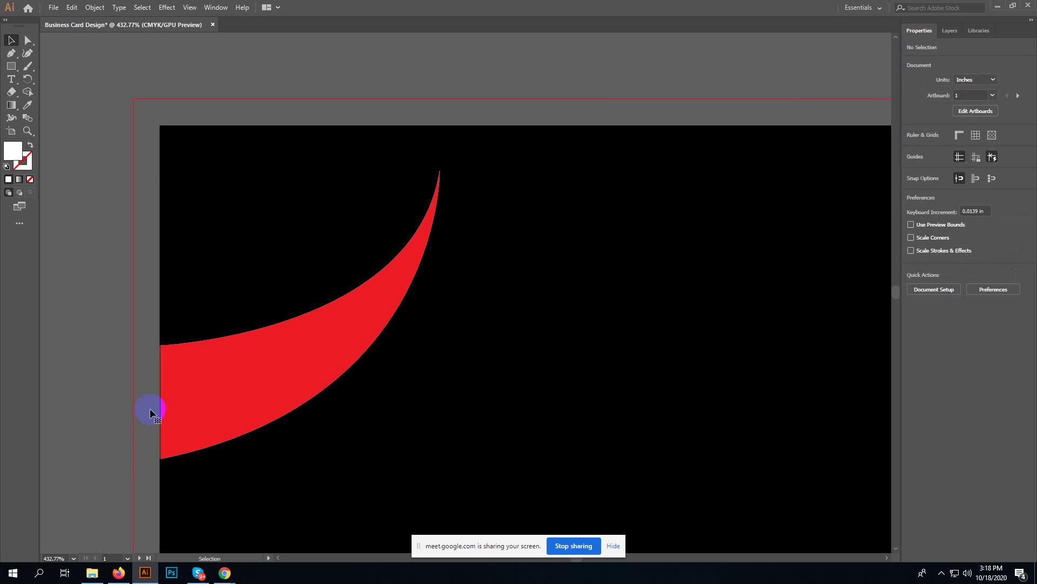
{"action": "left_click", "coordinate": [264, 368]}
{"action": "key", "text": "Delete"}
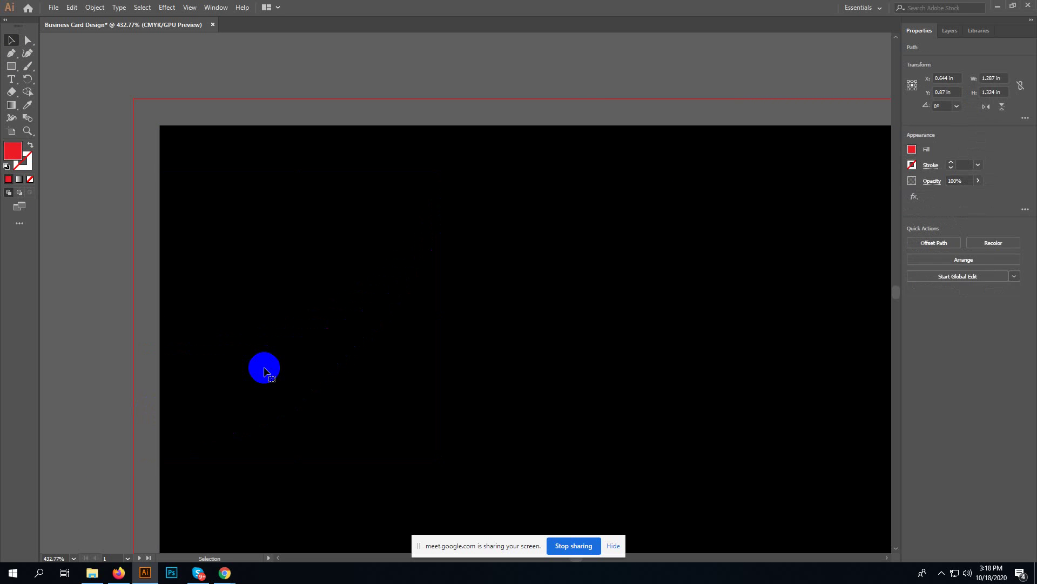
{"action": "key", "text": "ctrl+minus"}
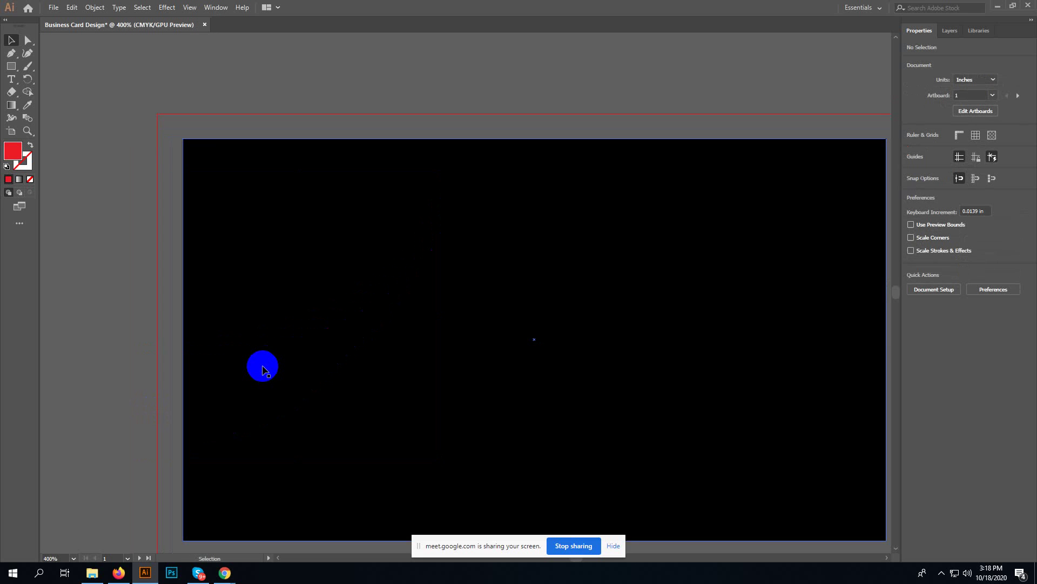
{"action": "key", "text": "ctrl+0"}
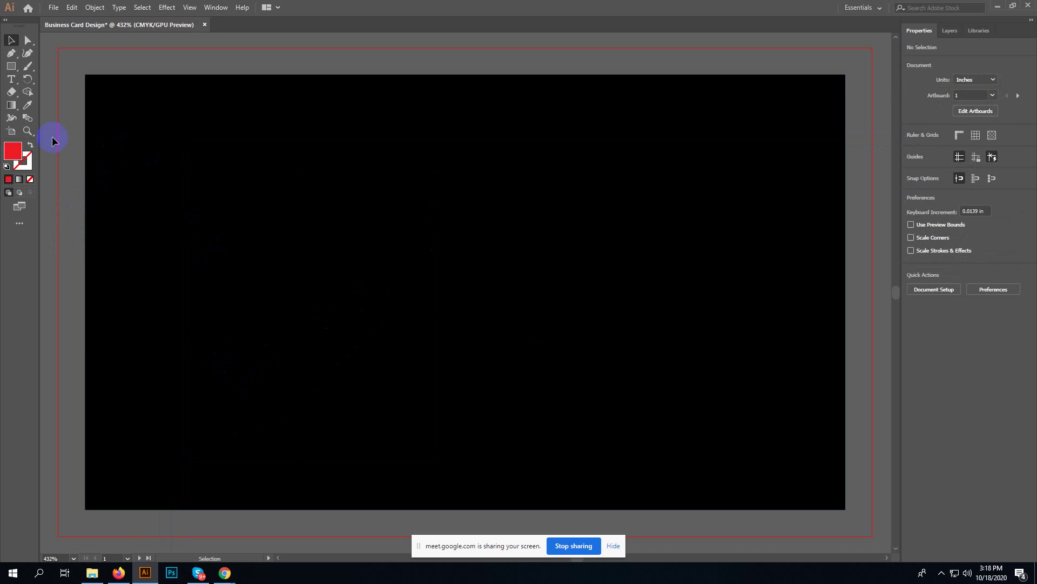
{"action": "left_click", "coordinate": [90, 307]}
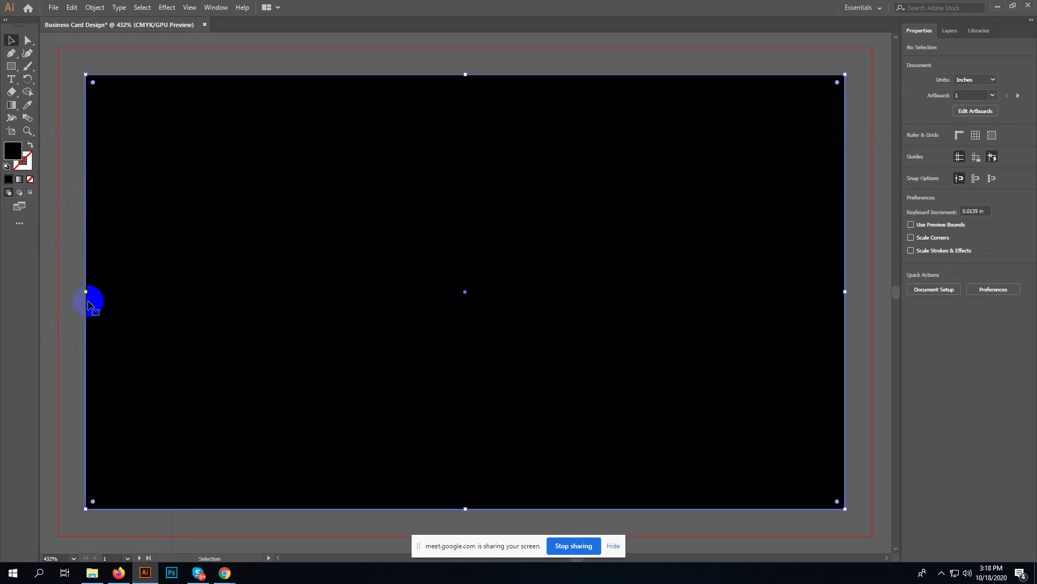
{"action": "left_click_drag", "start_coordinate": [86, 293], "coordinate": [60, 290]}
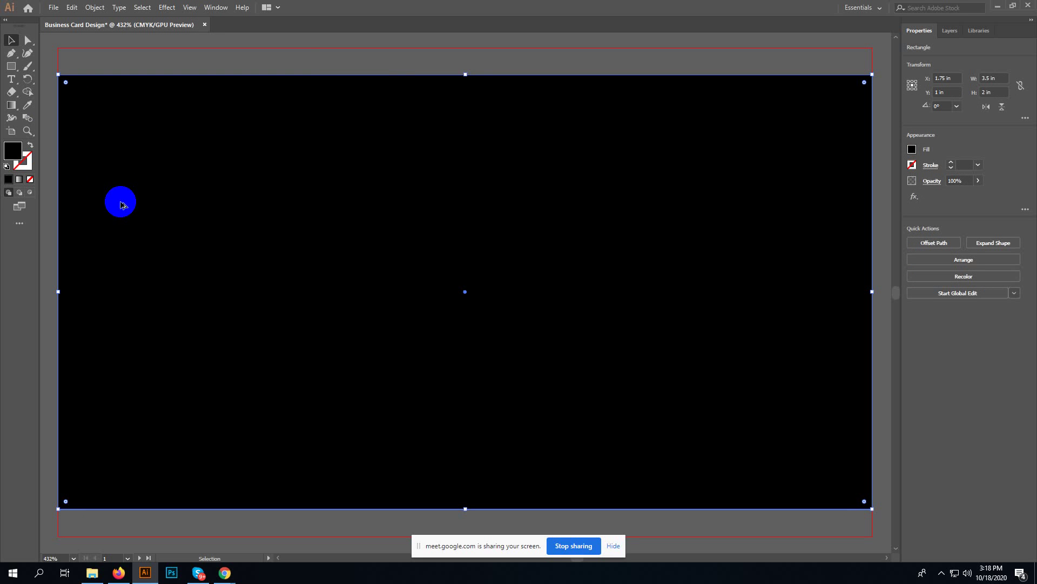
{"action": "left_click_drag", "start_coordinate": [465, 75], "coordinate": [465, 47]}
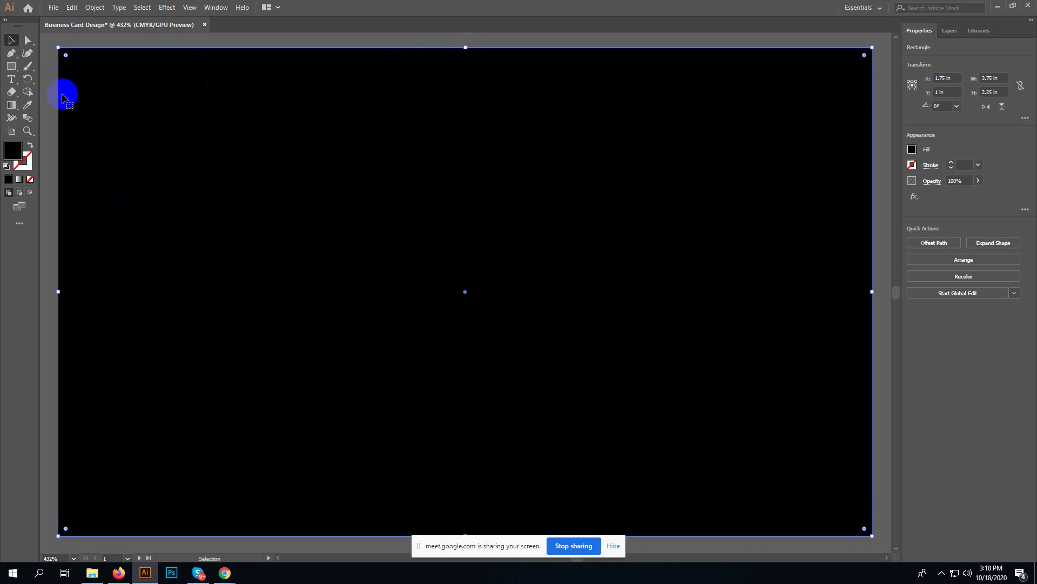
{"action": "key", "text": "ctrl+z"}
{"action": "key", "text": "ctrl+z"}
{"action": "key", "text": "v"}
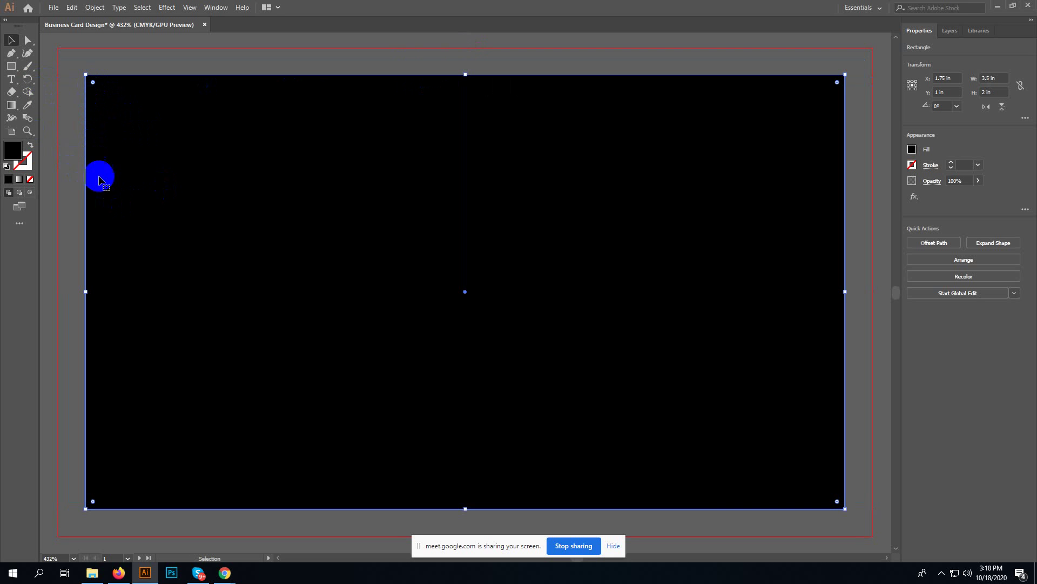
{"action": "left_click", "coordinate": [70, 361]}
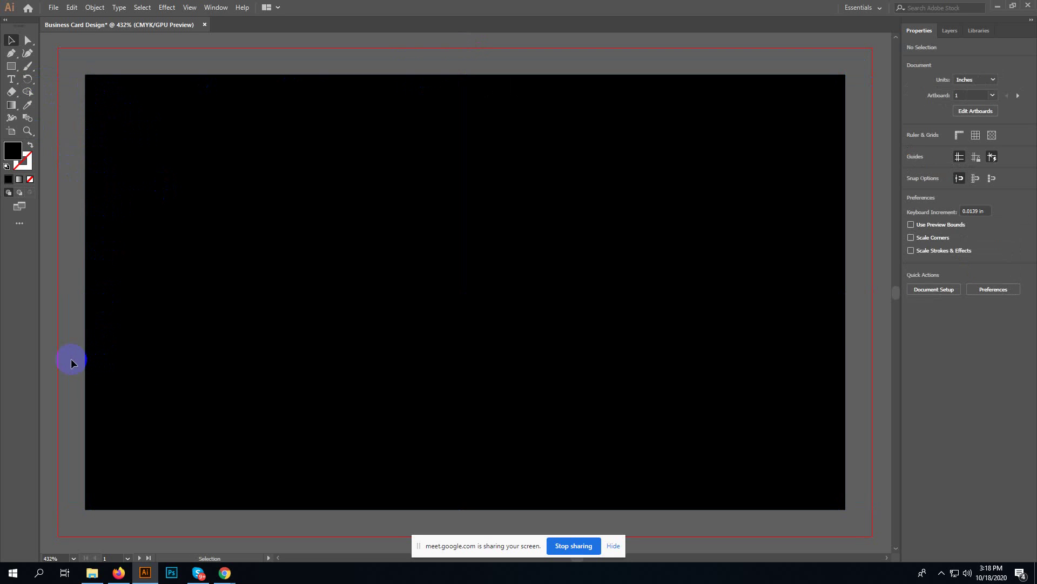
{"action": "left_click", "coordinate": [104, 353]}
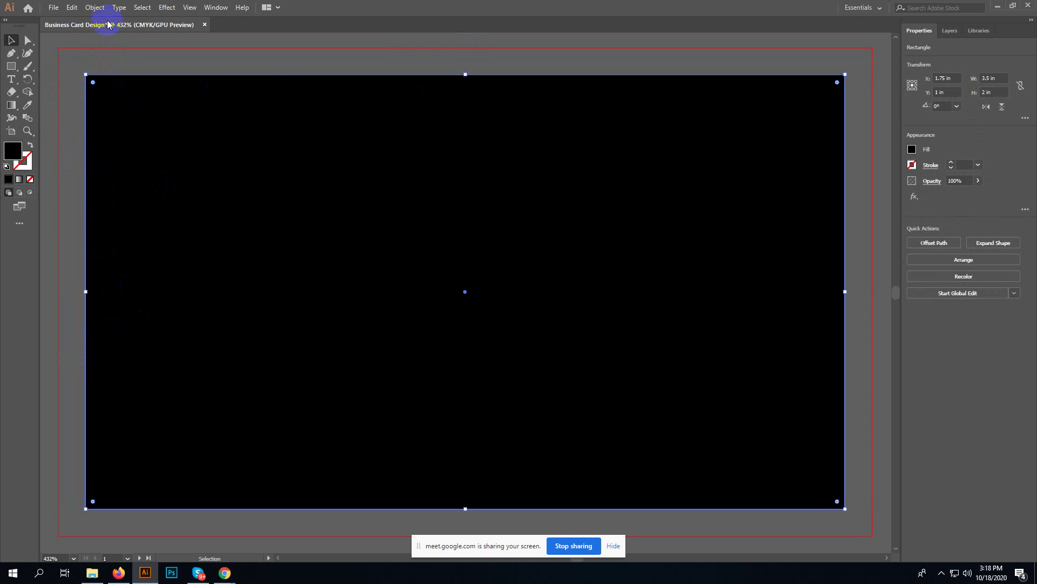
- Switch to the Google Meet tab, admit the waiting participant, and return to Illustrator
{"action": "left_click", "coordinate": [118, 572]}
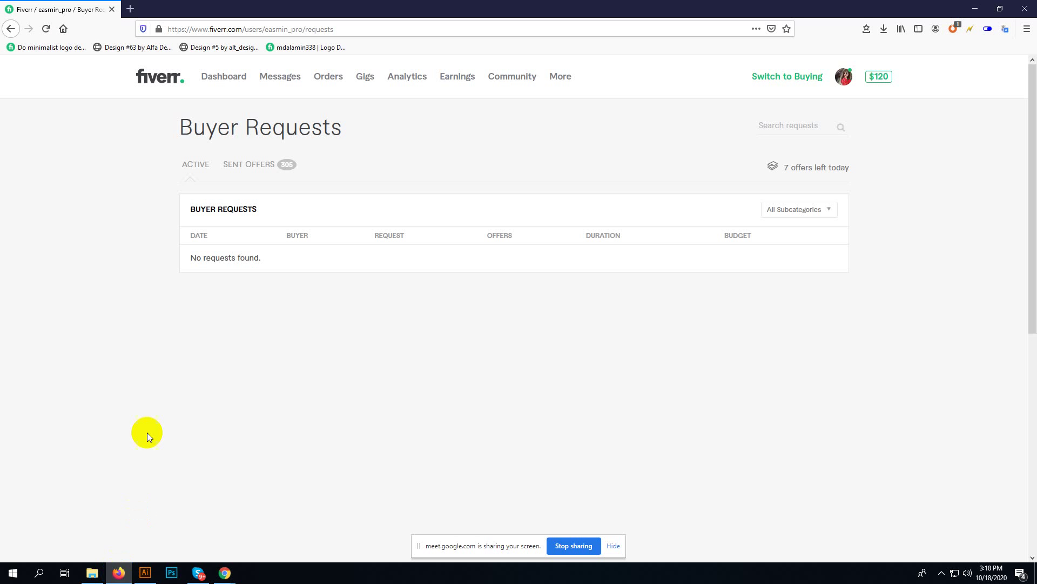
{"action": "left_click", "coordinate": [225, 573]}
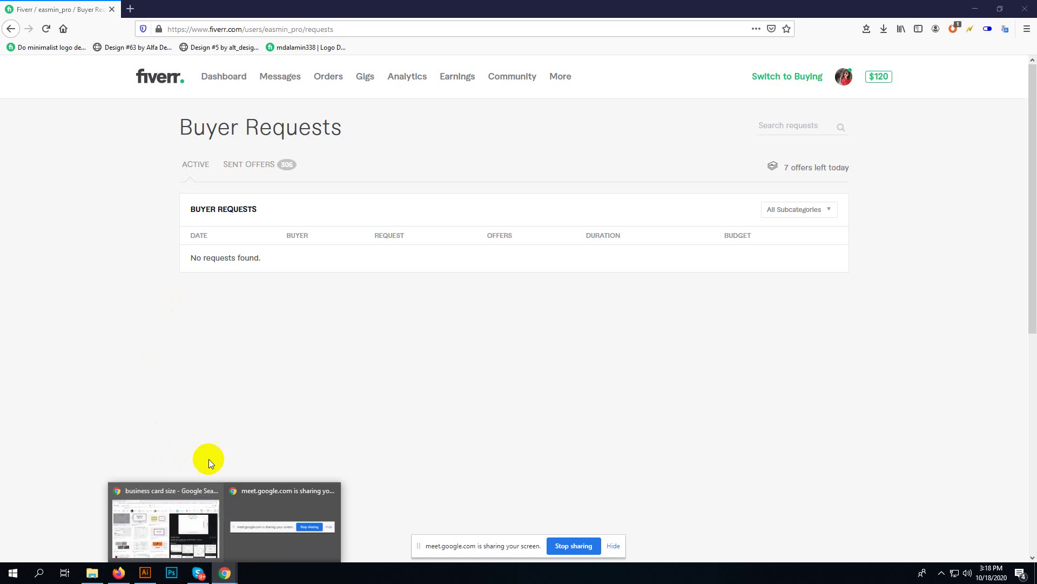
{"action": "left_click", "coordinate": [203, 540]}
{"action": "left_click", "coordinate": [49, 9]}
{"action": "left_click", "coordinate": [630, 332]}
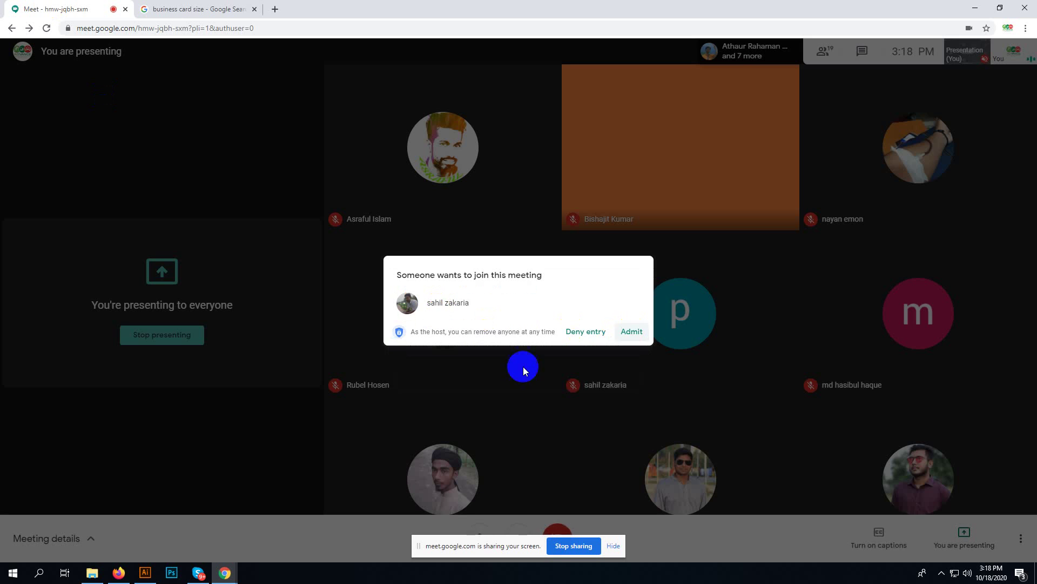
{"action": "left_click", "coordinate": [145, 573]}
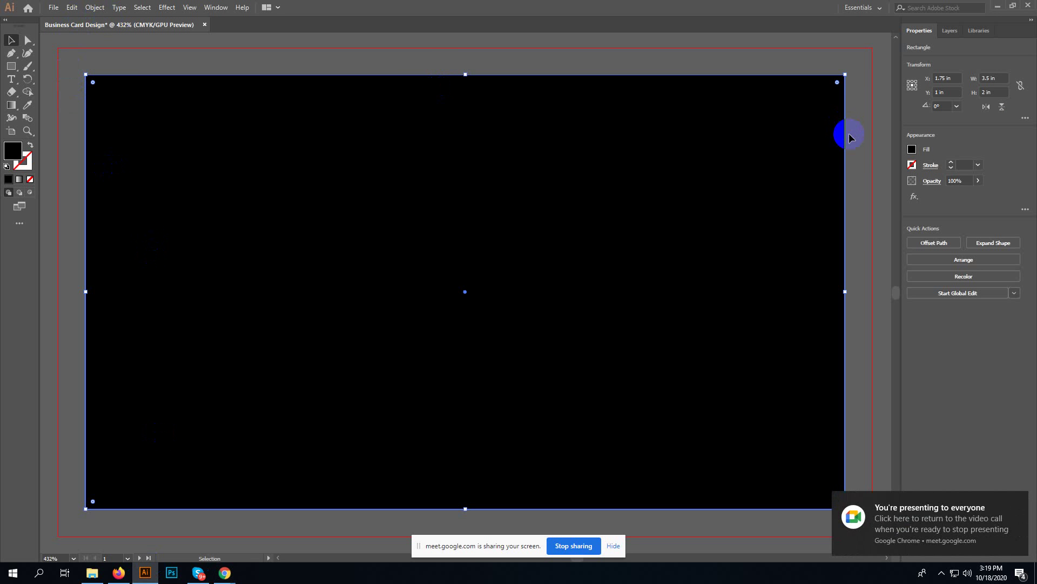
- Fill the card rectangle white and apply a -0.125 in Offset Path for a 3.25 × 1.75 in inset
{"action": "left_click", "coordinate": [912, 149]}
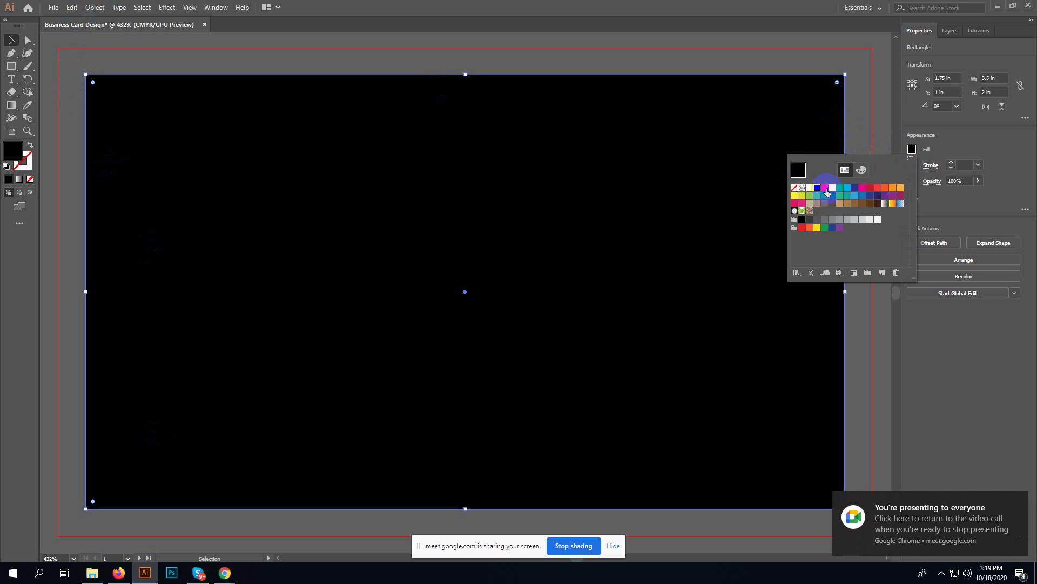
{"action": "left_click", "coordinate": [809, 188]}
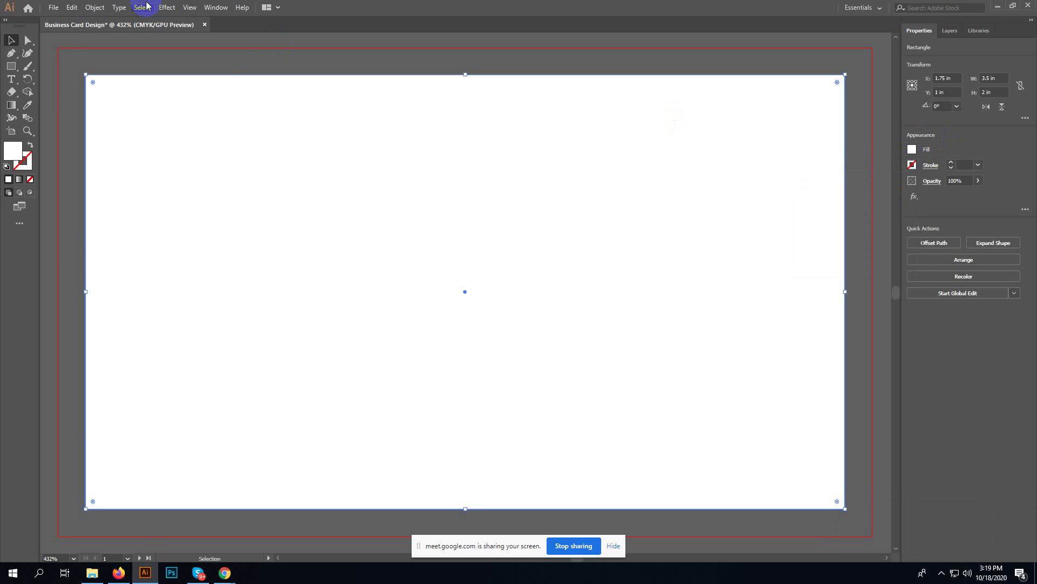
{"action": "left_click", "coordinate": [99, 7]}
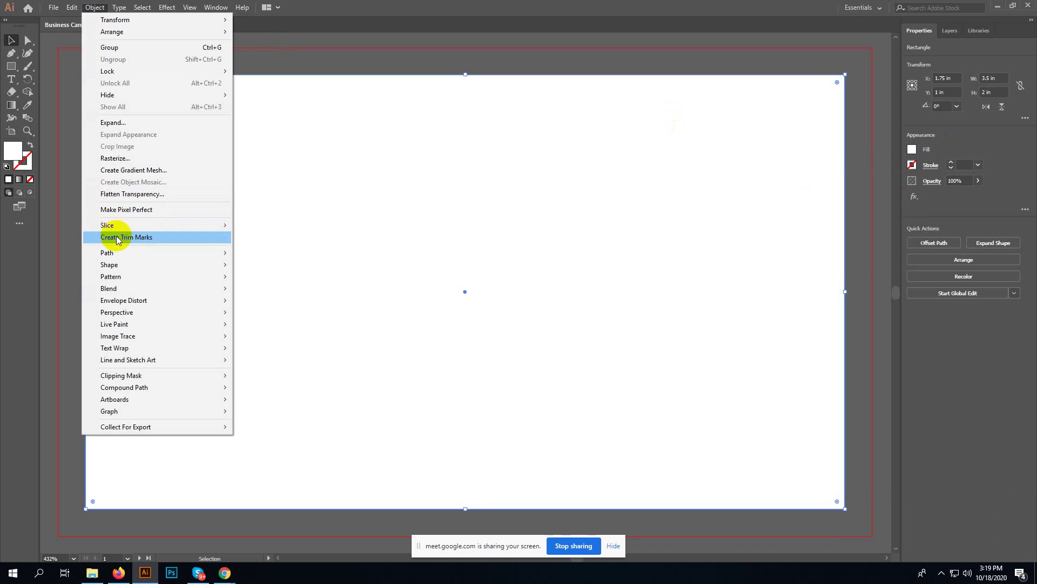
{"action": "mouse_move", "coordinate": [130, 253]}
{"action": "left_click", "coordinate": [277, 291]}
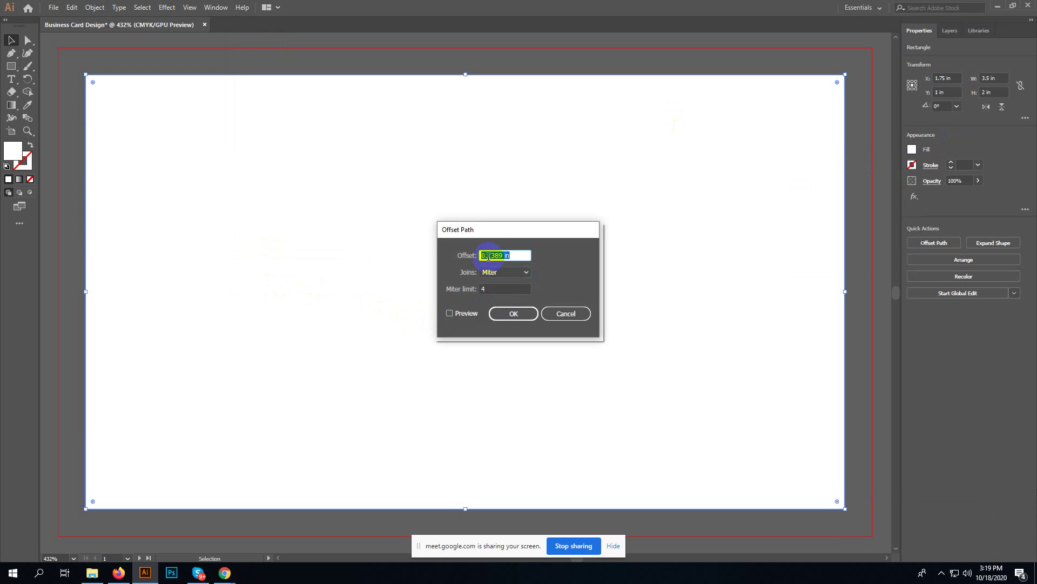
{"action": "left_click_drag", "start_coordinate": [489, 254], "coordinate": [545, 253]}
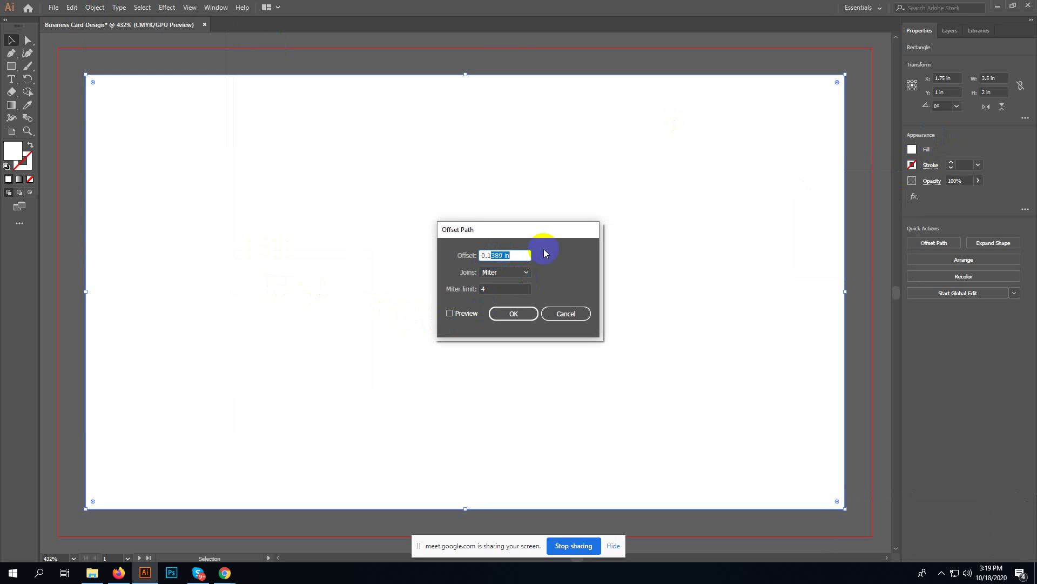
{"action": "key", "text": "BackSpace"}
{"action": "key", "text": "BackSpace"}
{"action": "type", "text": "125"}
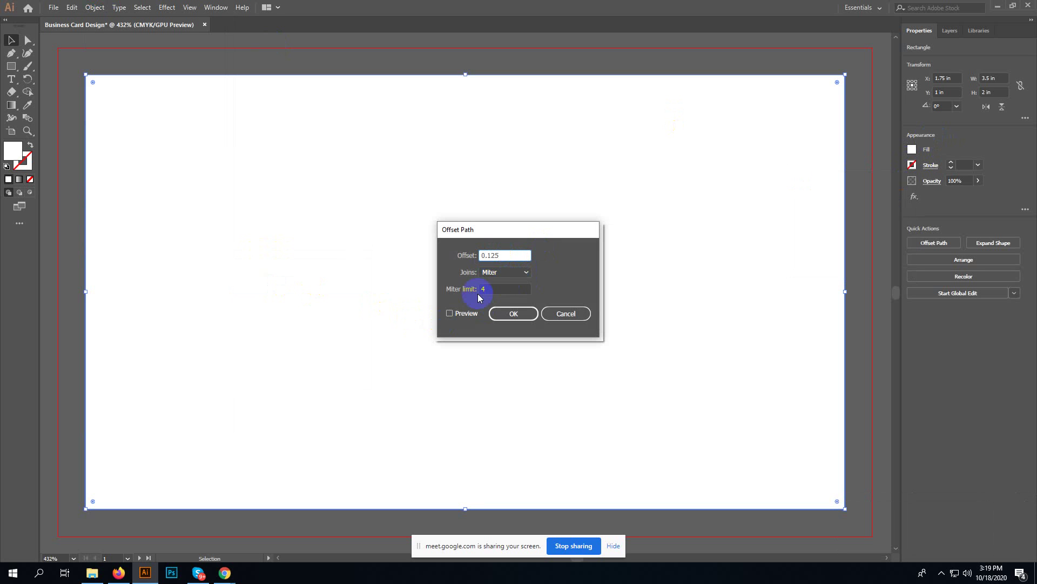
{"action": "left_click", "coordinate": [467, 314]}
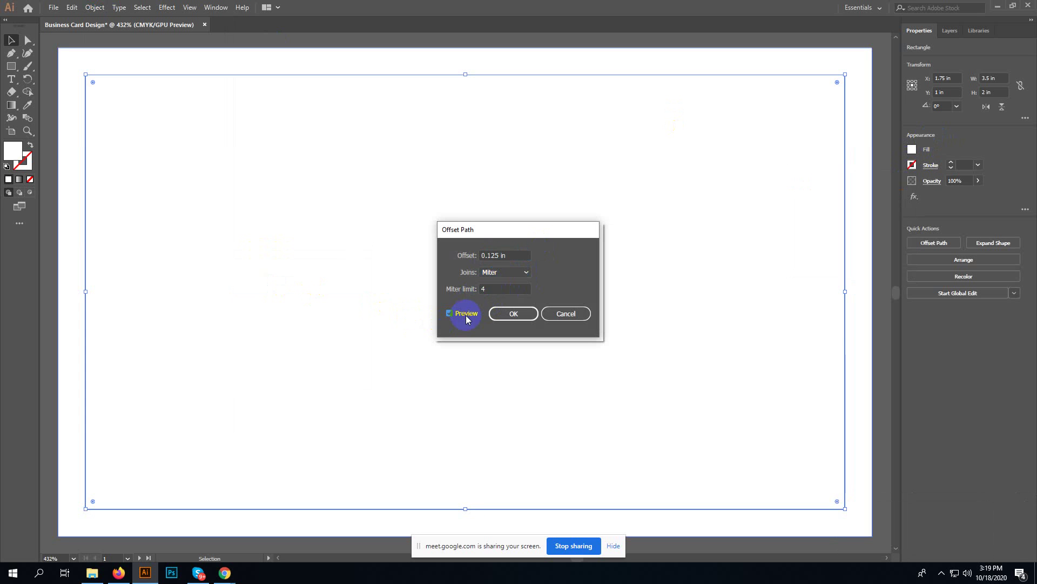
{"action": "left_click", "coordinate": [467, 315]}
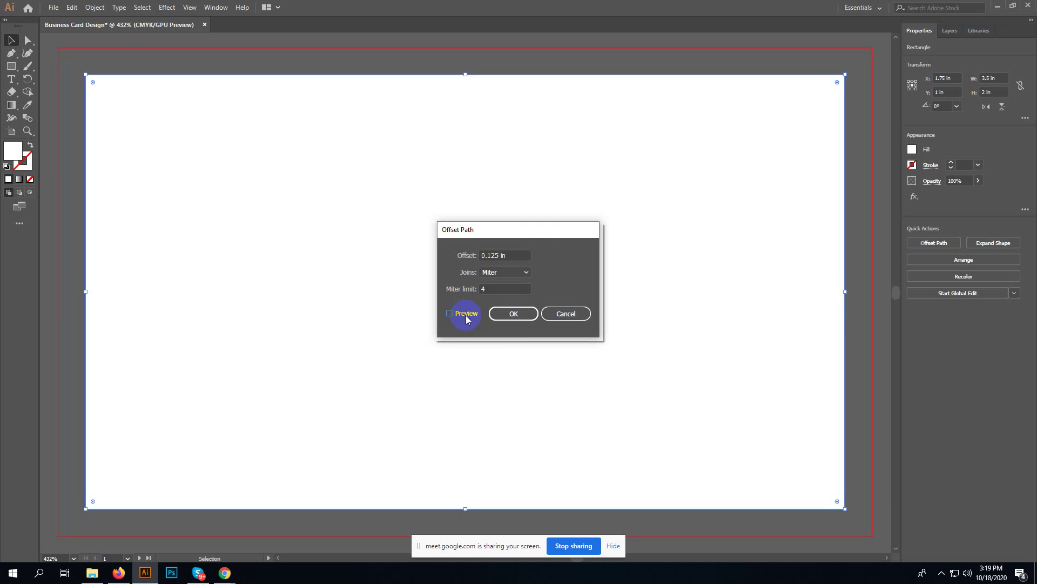
{"action": "left_click", "coordinate": [483, 254]}
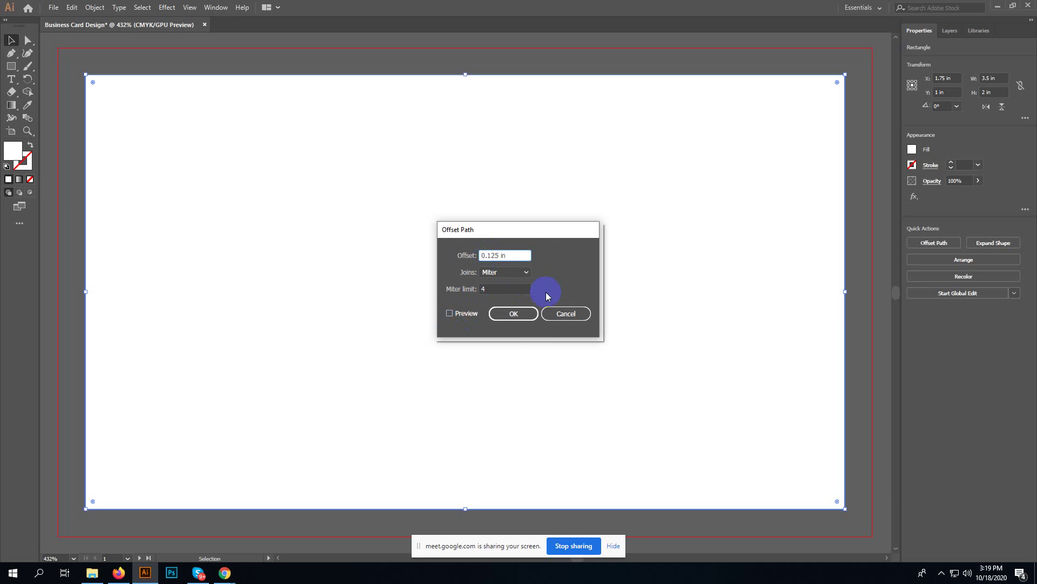
{"action": "left_click", "coordinate": [458, 313]}
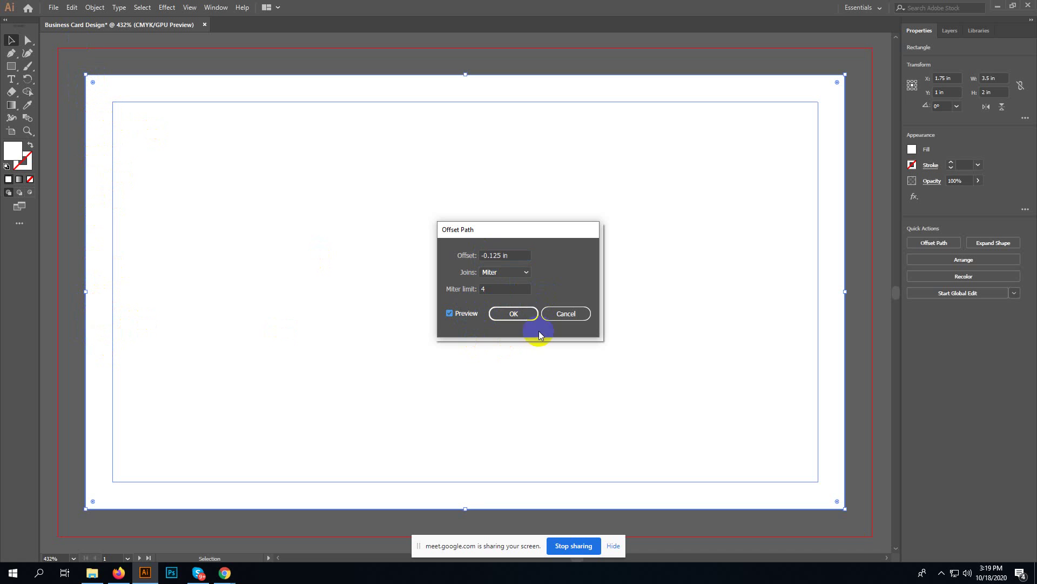
{"action": "left_click", "coordinate": [518, 317]}
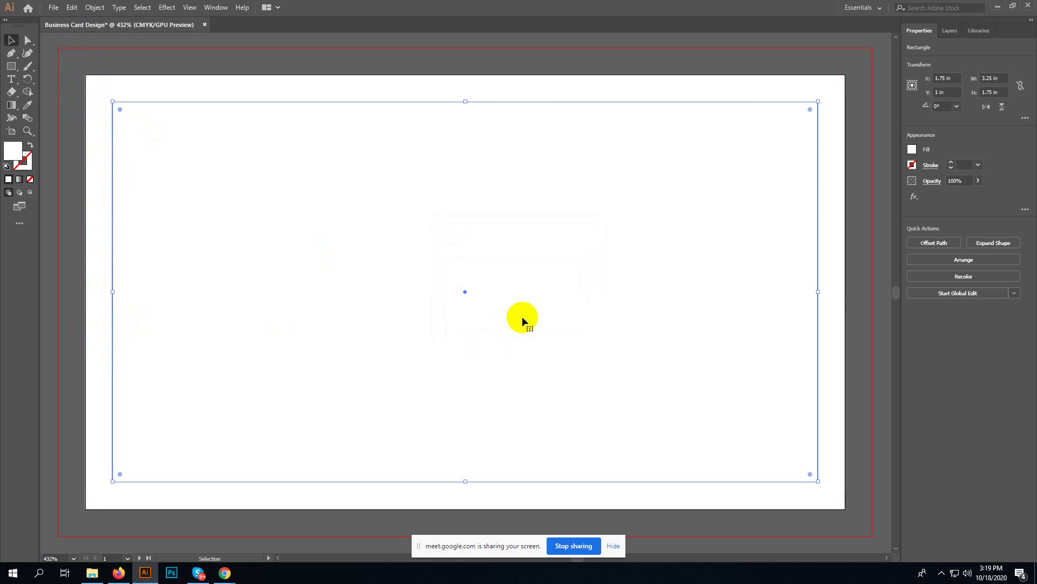
- Make the inset rectangle unfilled with a white outline and reselect it
{"action": "left_click", "coordinate": [15, 150]}
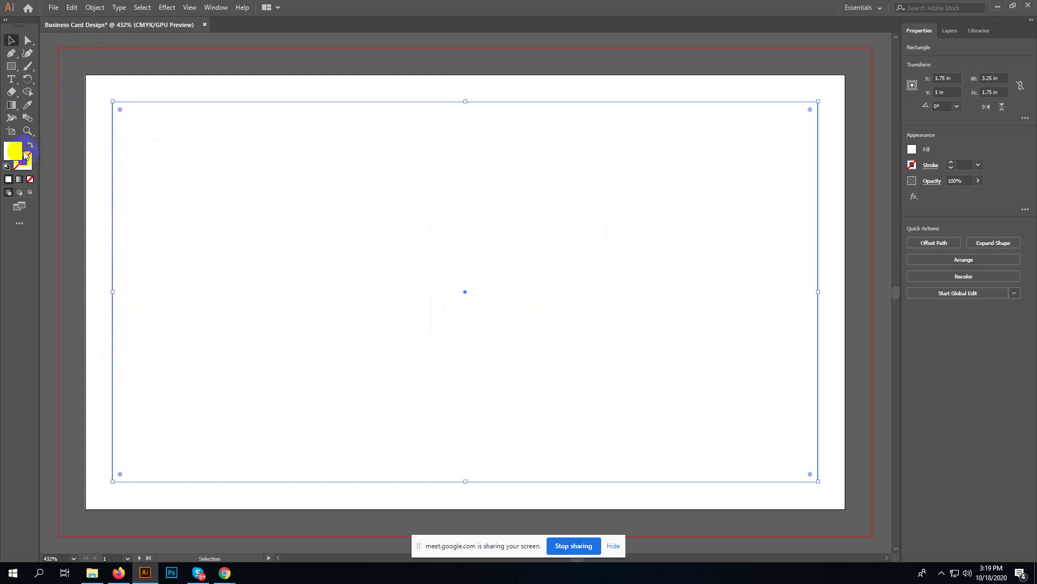
{"action": "left_click", "coordinate": [29, 146]}
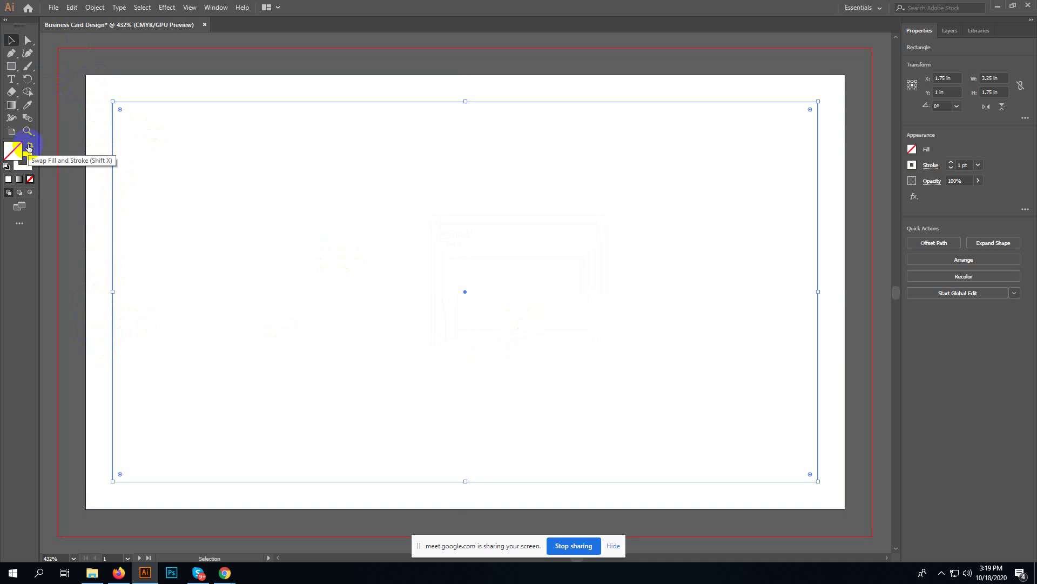
{"action": "right_click", "coordinate": [114, 122]}
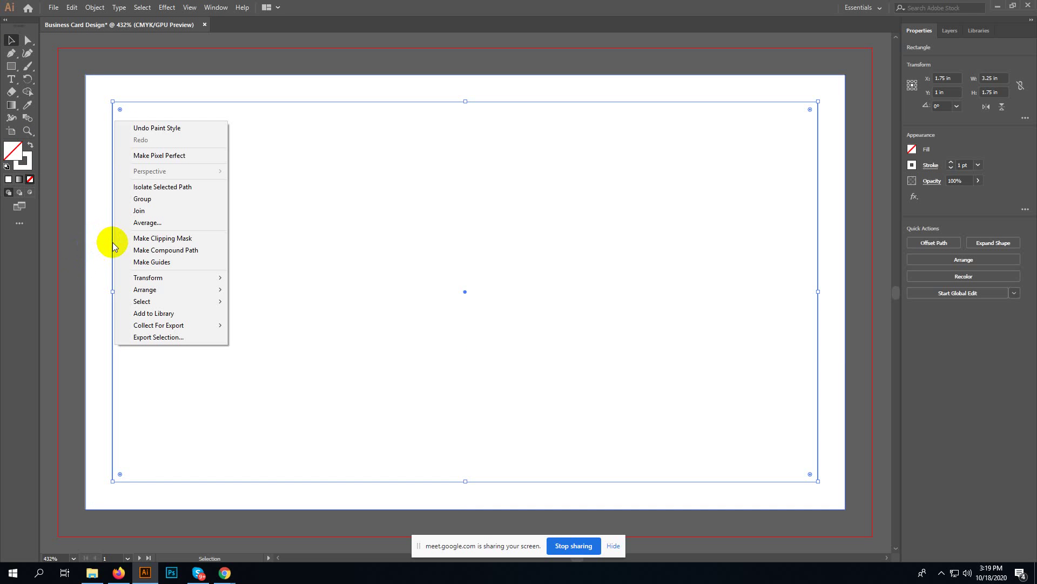
{"action": "left_click", "coordinate": [92, 9]}
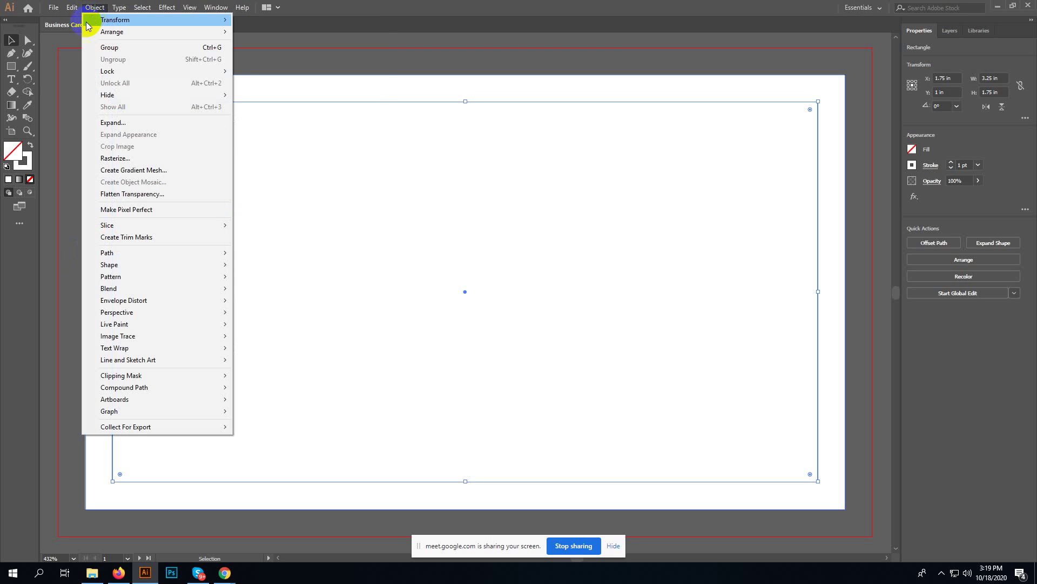
{"action": "left_click", "coordinate": [11, 40]}
{"action": "left_click", "coordinate": [89, 124]}
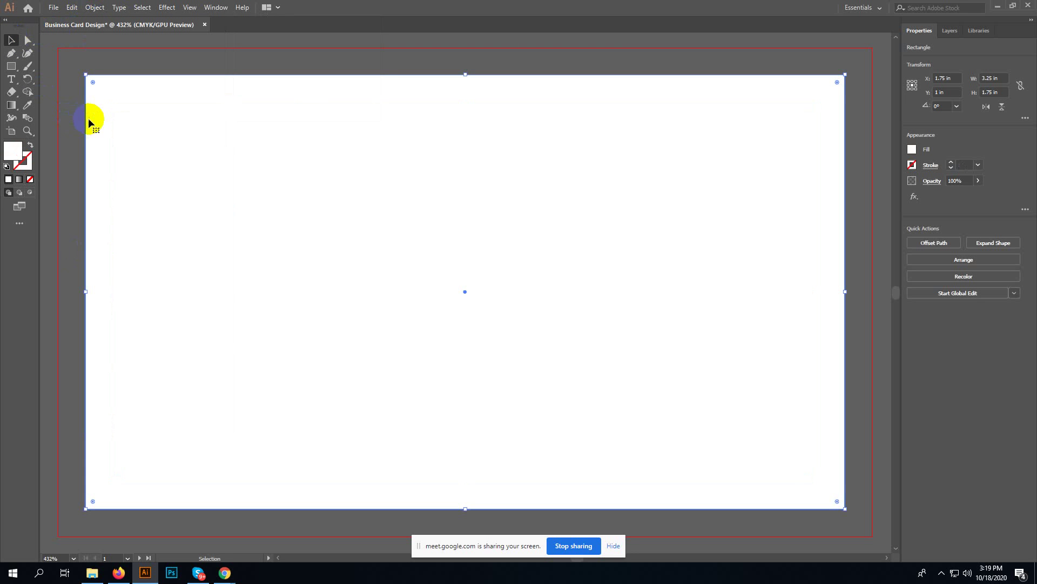
{"action": "left_click", "coordinate": [112, 144]}
- Convert the inset rectangle into a guide with Make Guides, then deselect everything
{"action": "right_click", "coordinate": [114, 146]}
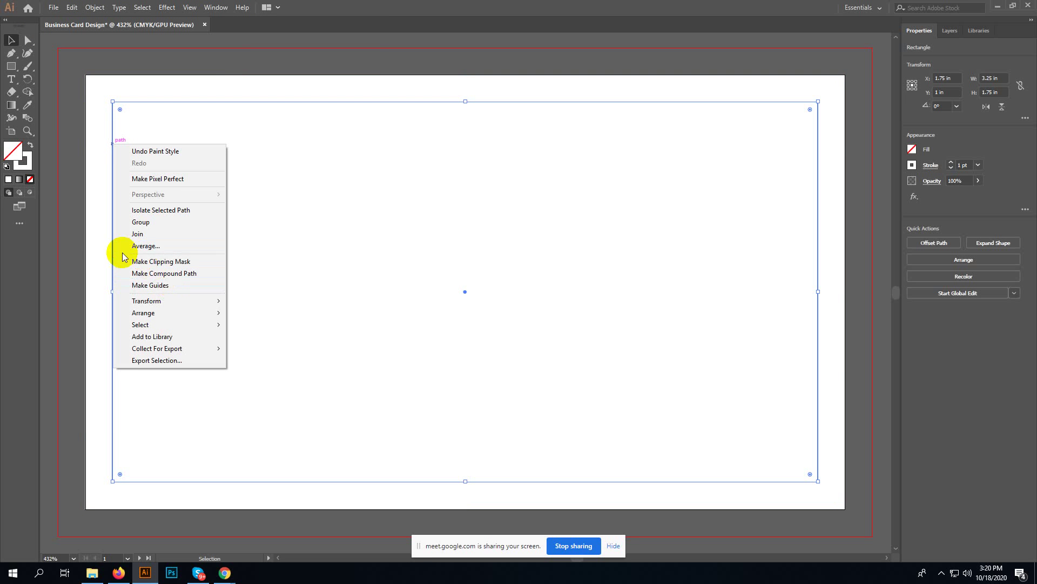
{"action": "left_click", "coordinate": [164, 288]}
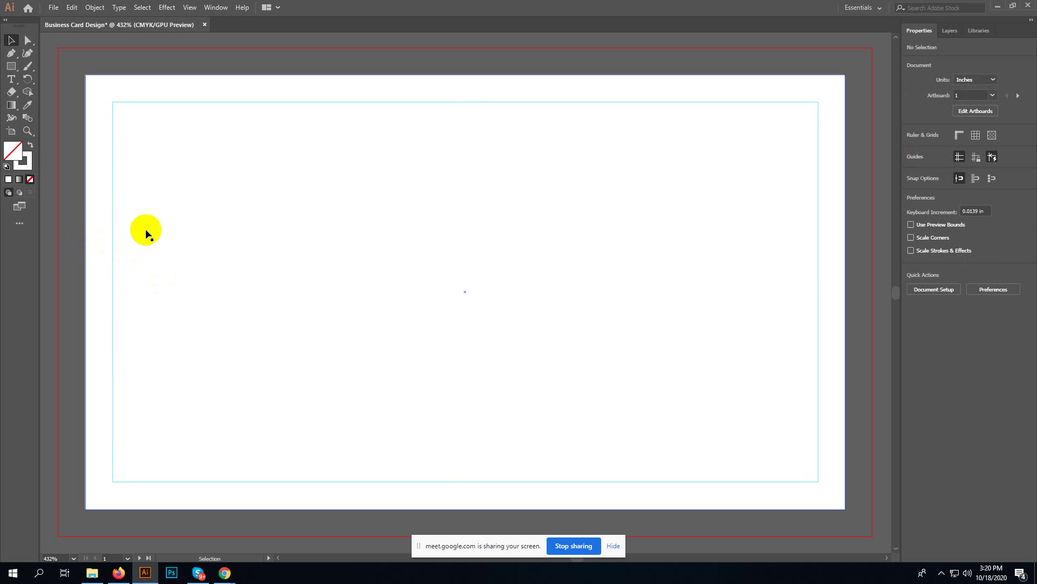
{"action": "key", "text": "ctrl+z"}
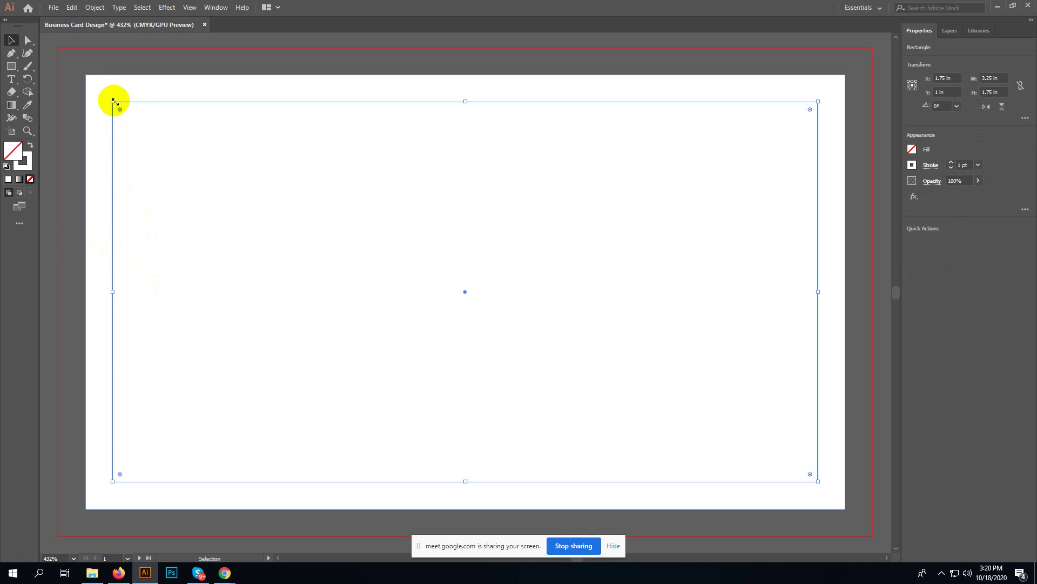
{"action": "left_click", "coordinate": [474, 69]}
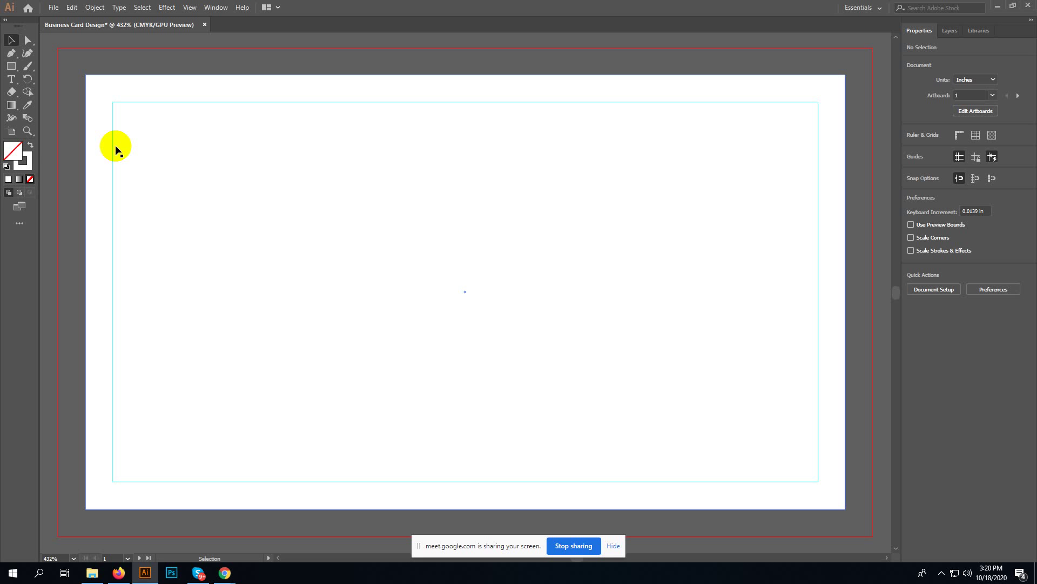
{"action": "left_click", "coordinate": [76, 359]}
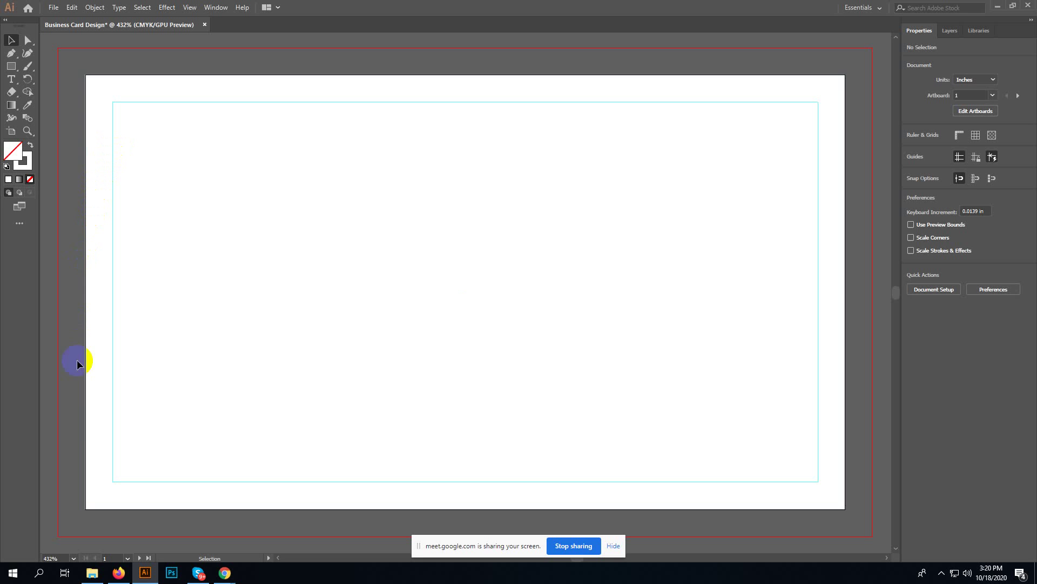
{"action": "left_click", "coordinate": [76, 299]}
- Add a text line near the bottom-left reading 'Mobile:' followed by the phone number
{"action": "key", "text": "t"}
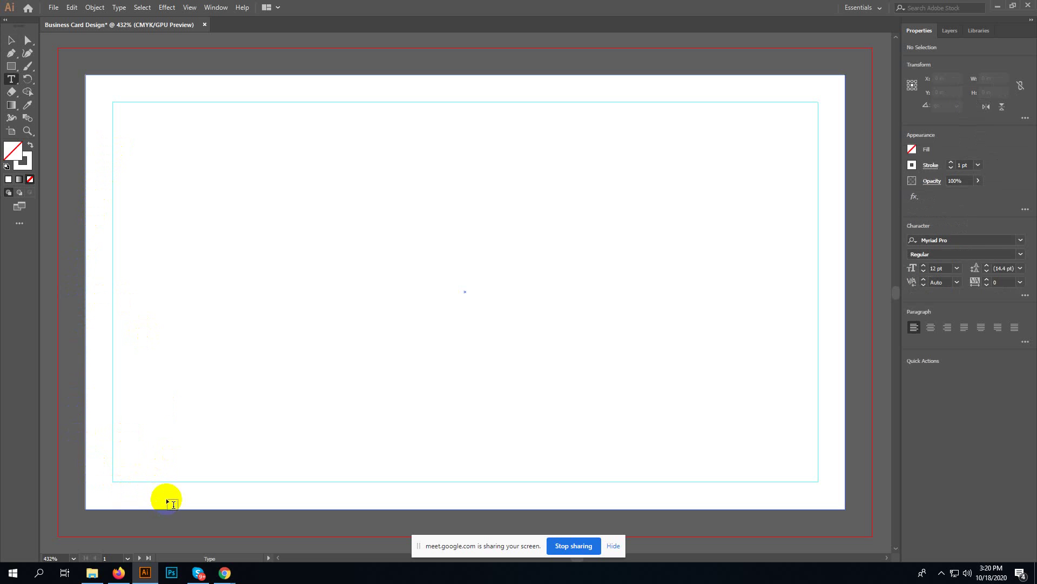
{"action": "left_click", "coordinate": [173, 504]}
{"action": "left_click", "coordinate": [11, 42]}
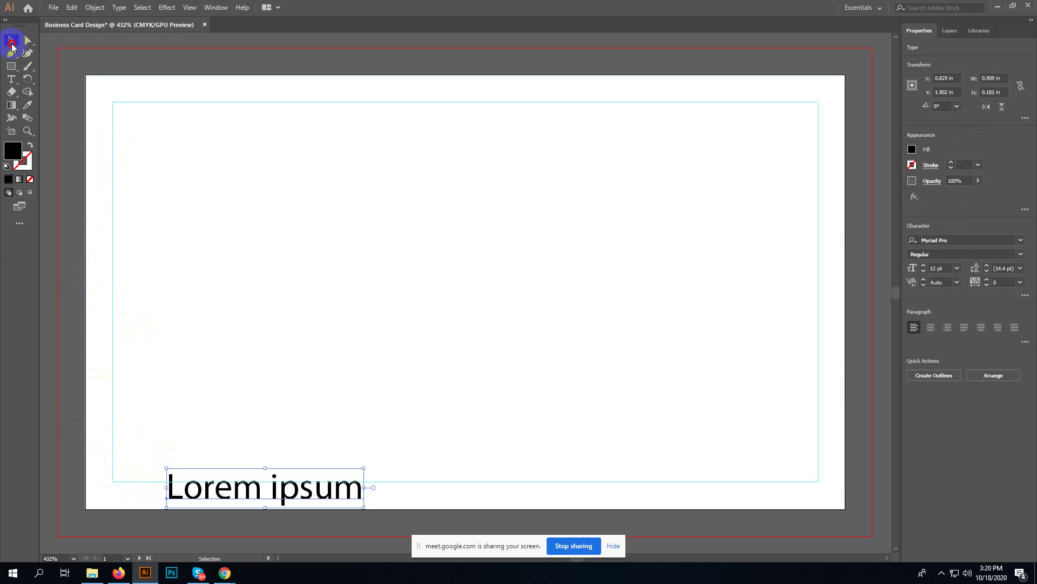
{"action": "double_click", "coordinate": [250, 493]}
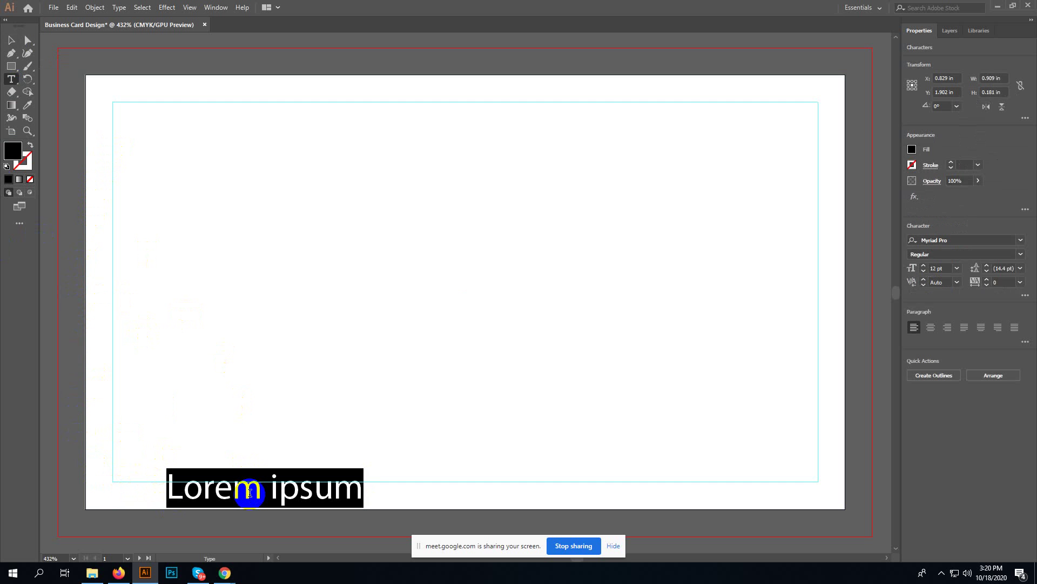
{"action": "type", "text": "m"}
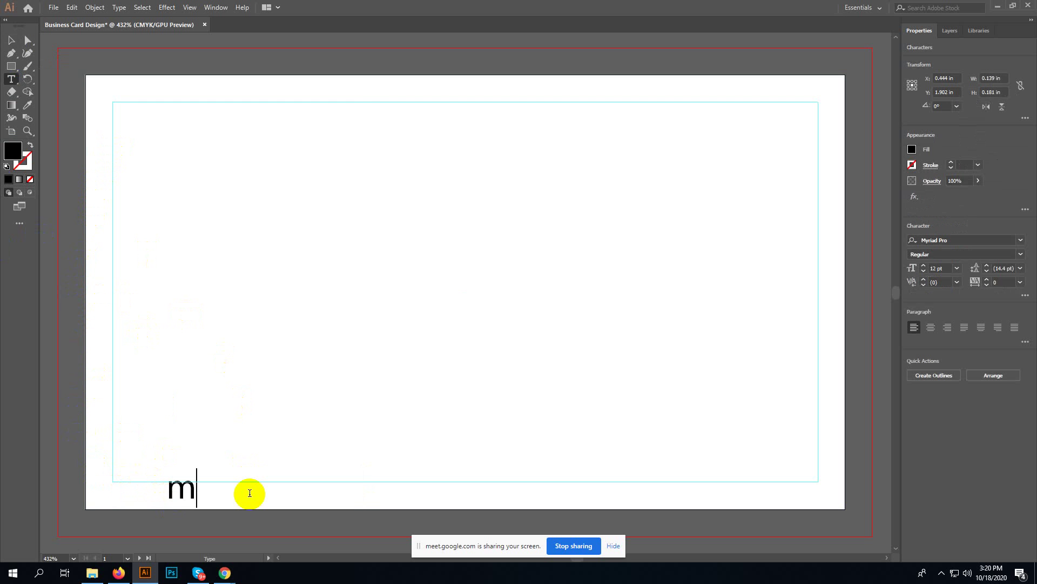
{"action": "key", "text": "BackSpace"}
{"action": "type", "text": "M"}
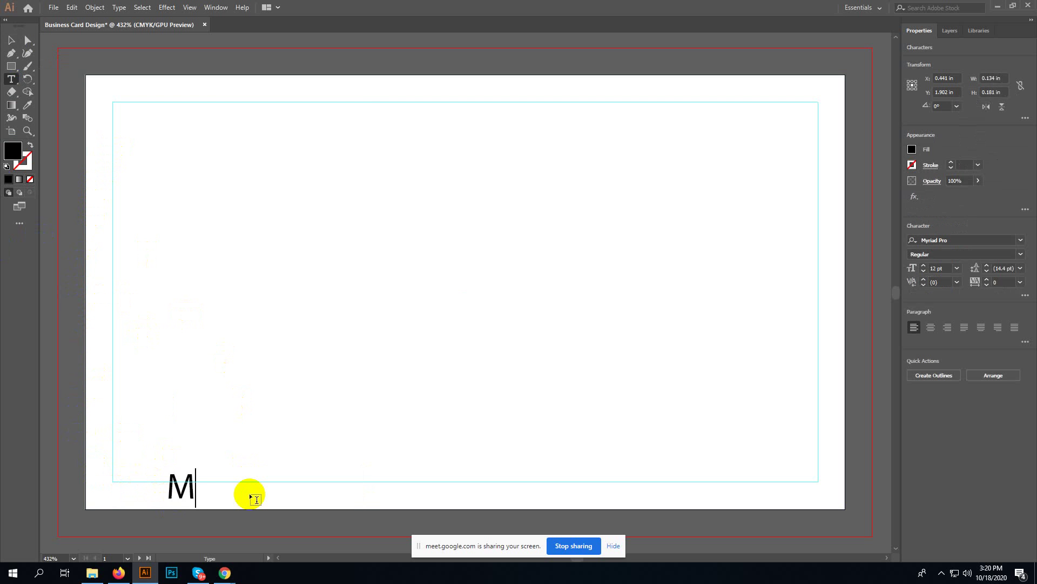
{"action": "type", "text": "obil"}
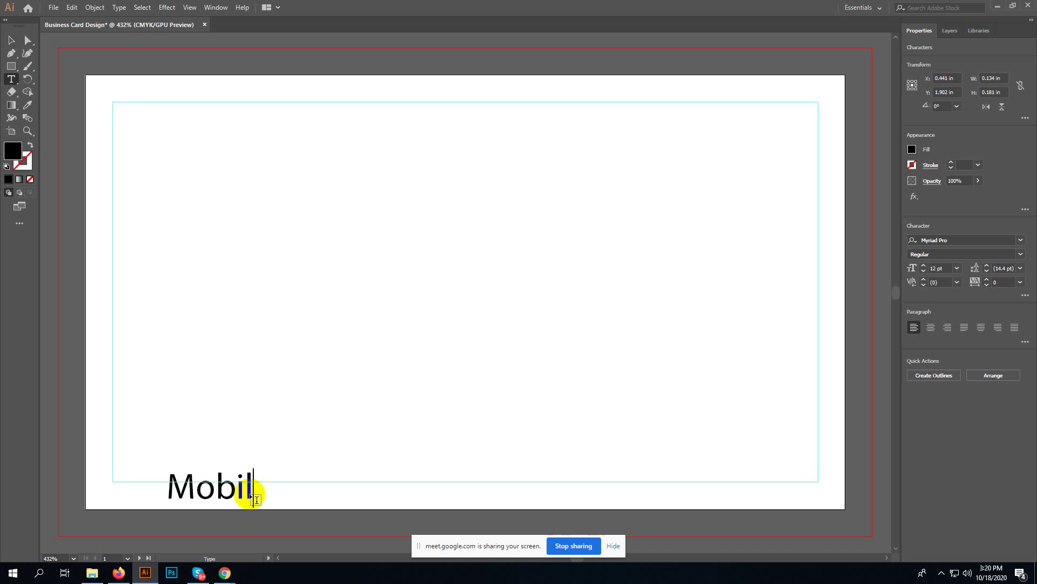
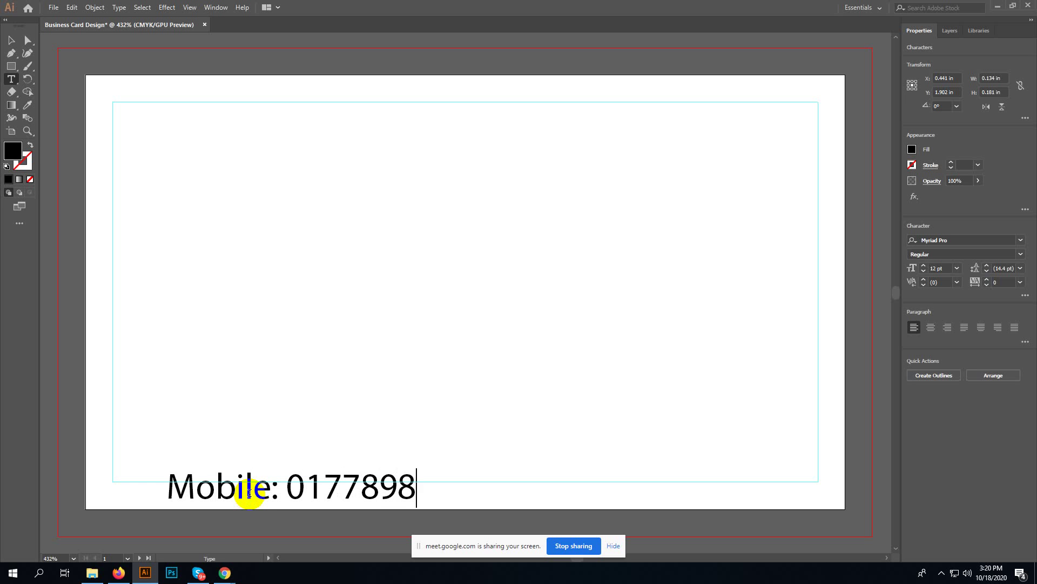
{"action": "left_click", "coordinate": [12, 67]}
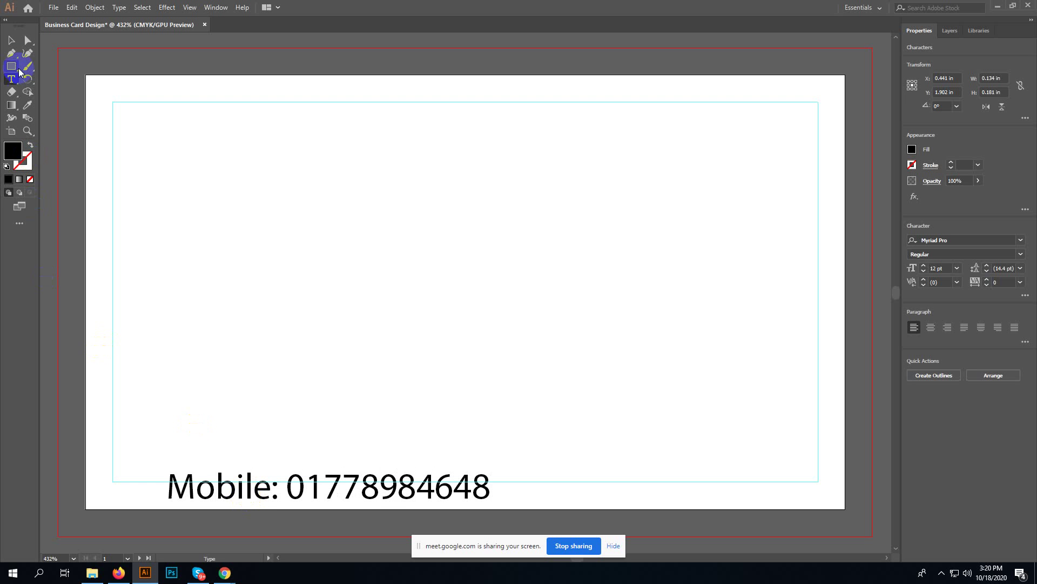
- Set the mobile line's font size to 6 pt and drag a copy above it
{"action": "left_click", "coordinate": [12, 40]}
{"action": "left_click", "coordinate": [943, 269]}
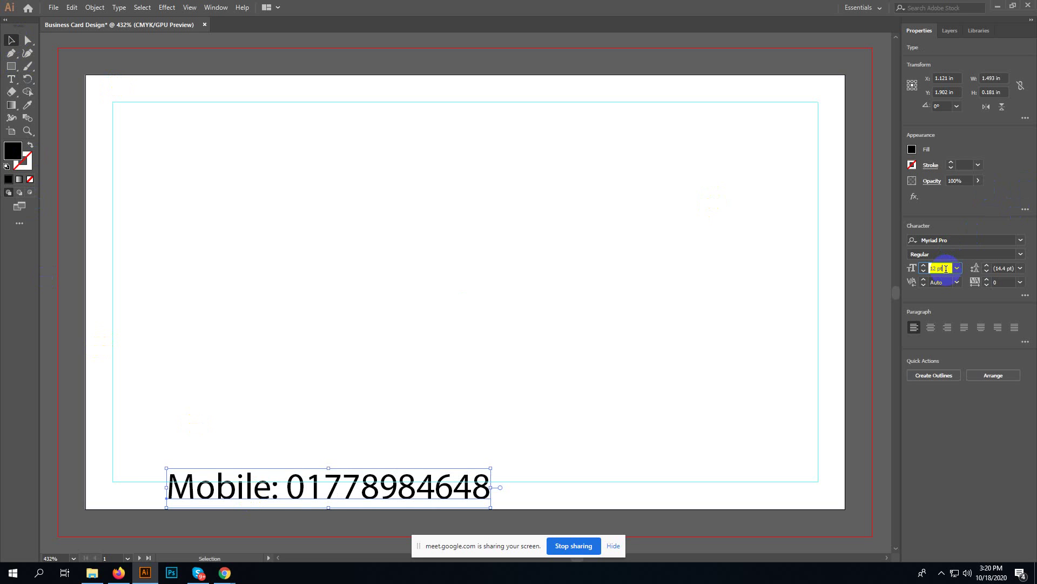
{"action": "scroll", "coordinate": [946, 268], "scroll_direction": "down", "scroll_amount": 6}
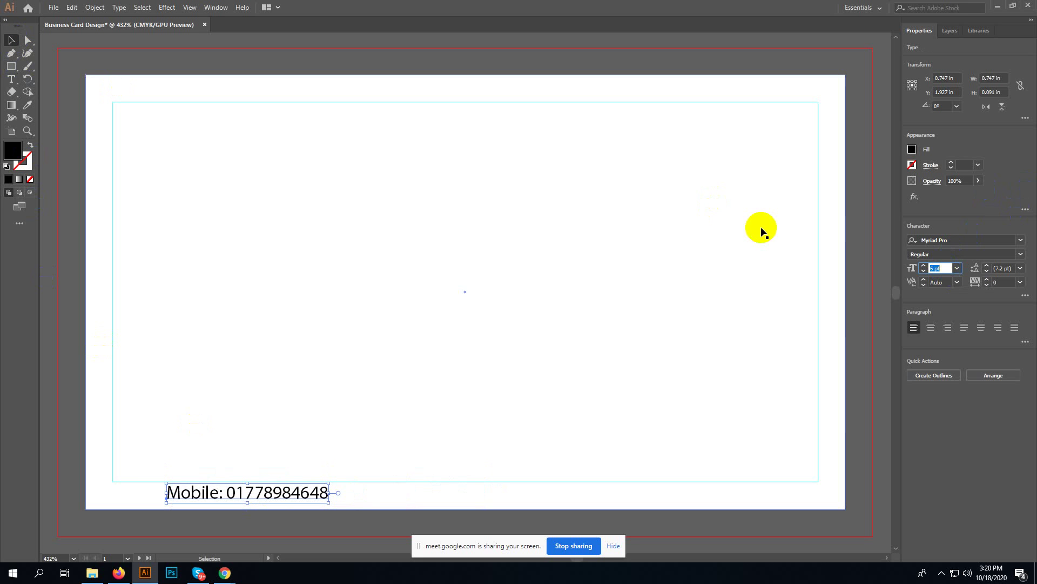
{"action": "left_click", "coordinate": [12, 40]}
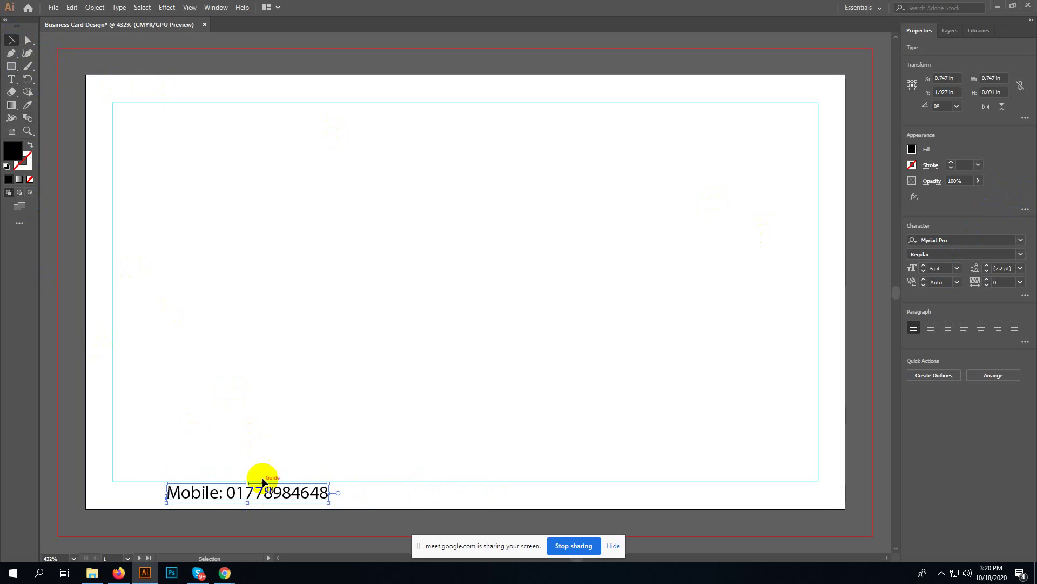
{"action": "left_click_drag", "start_coordinate": [277, 496], "coordinate": [276, 451]}
{"action": "key", "text": "ctrl+d"}
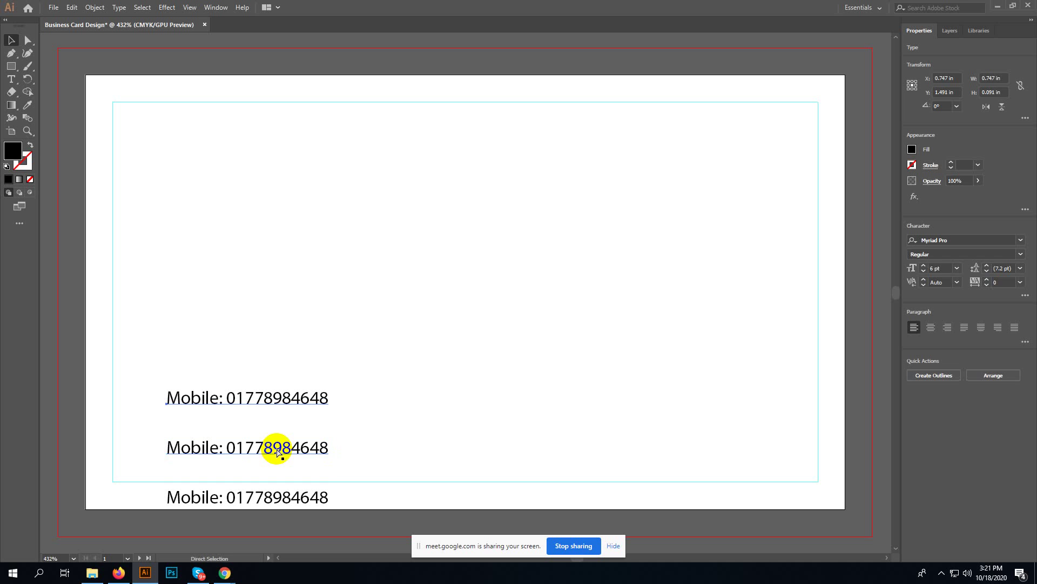
{"action": "key", "text": "ctrl+d"}
{"action": "left_click", "coordinate": [354, 359]}
{"action": "left_click", "coordinate": [318, 350]}
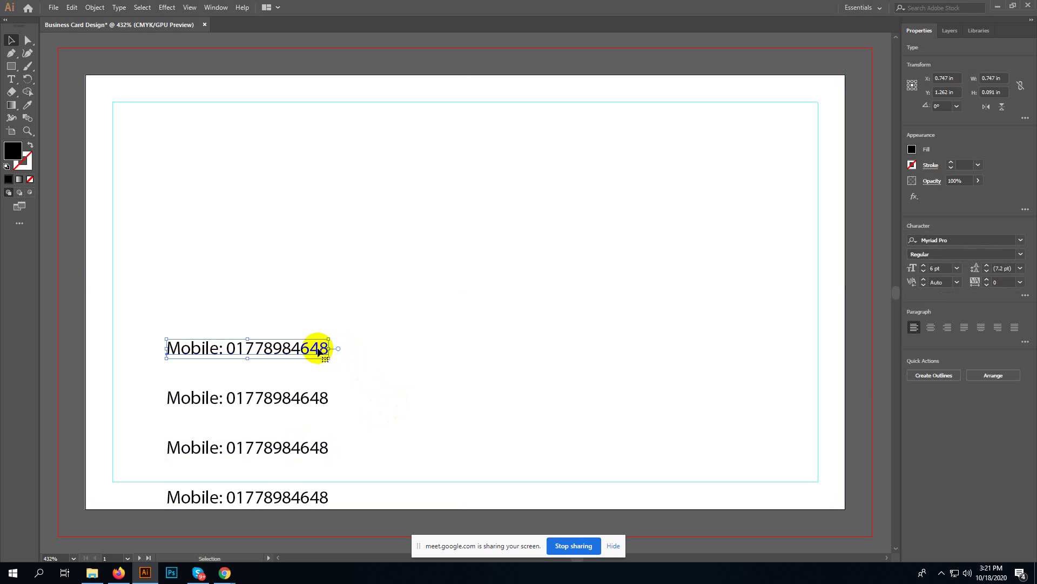
{"action": "key", "text": "Delete"}
{"action": "key", "text": "backslash"}
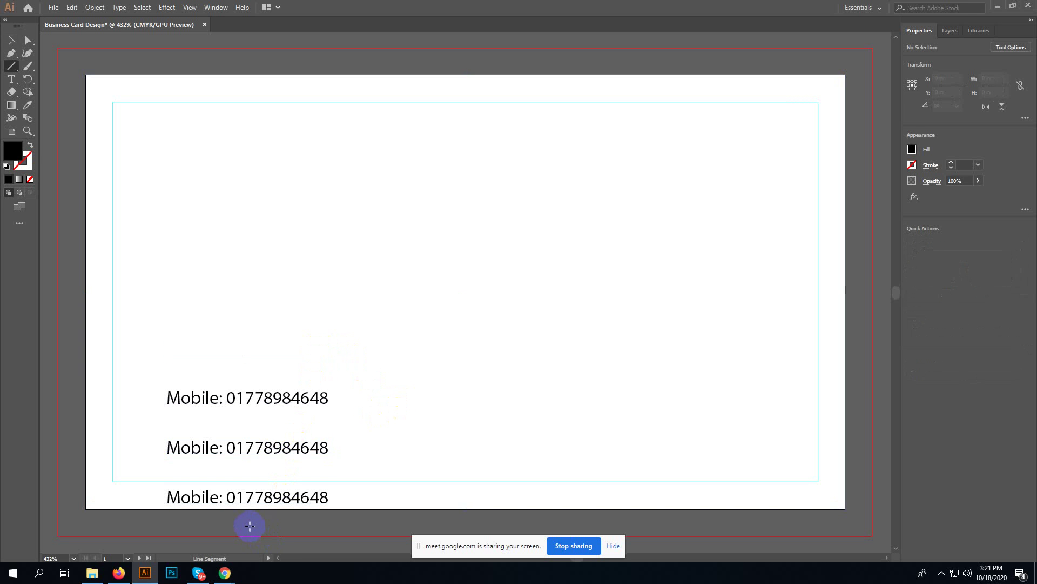
{"action": "key", "text": "v"}
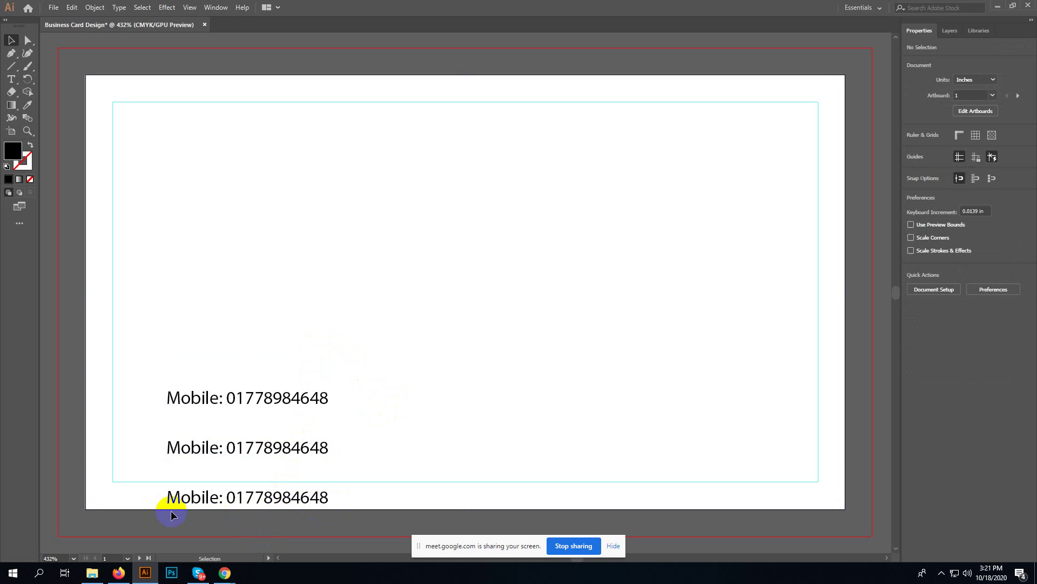
{"action": "left_click", "coordinate": [201, 508]}
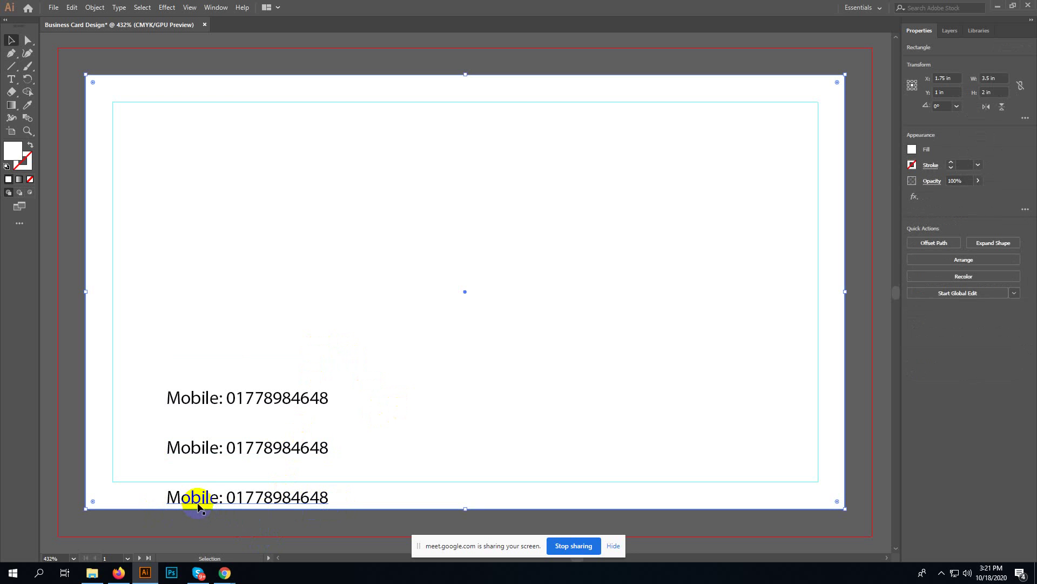
{"action": "left_click", "coordinate": [200, 502]}
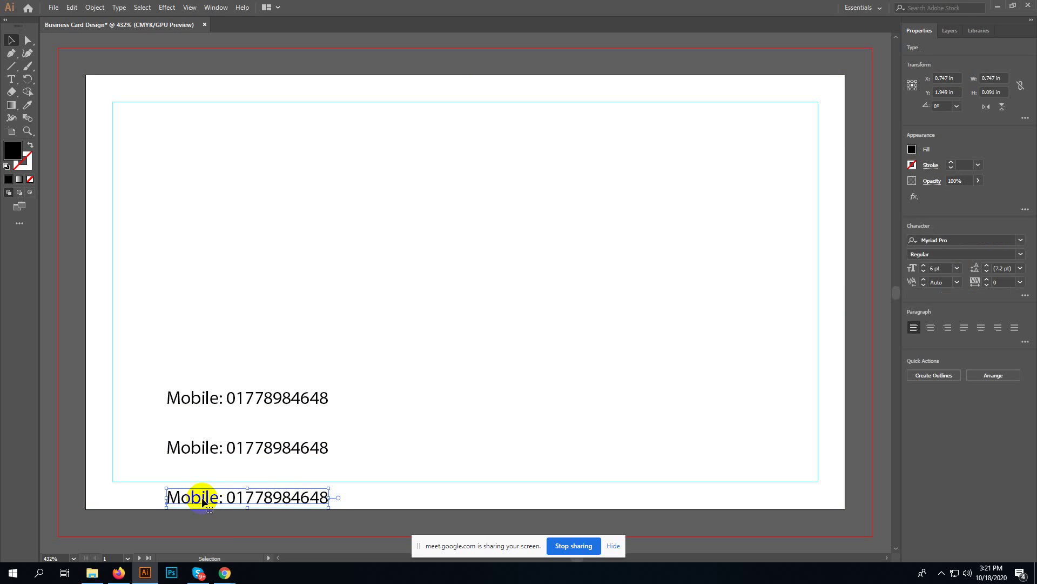
{"action": "key", "text": "Delete"}
{"action": "left_click", "coordinate": [221, 450]}
{"action": "key", "text": "Delete"}
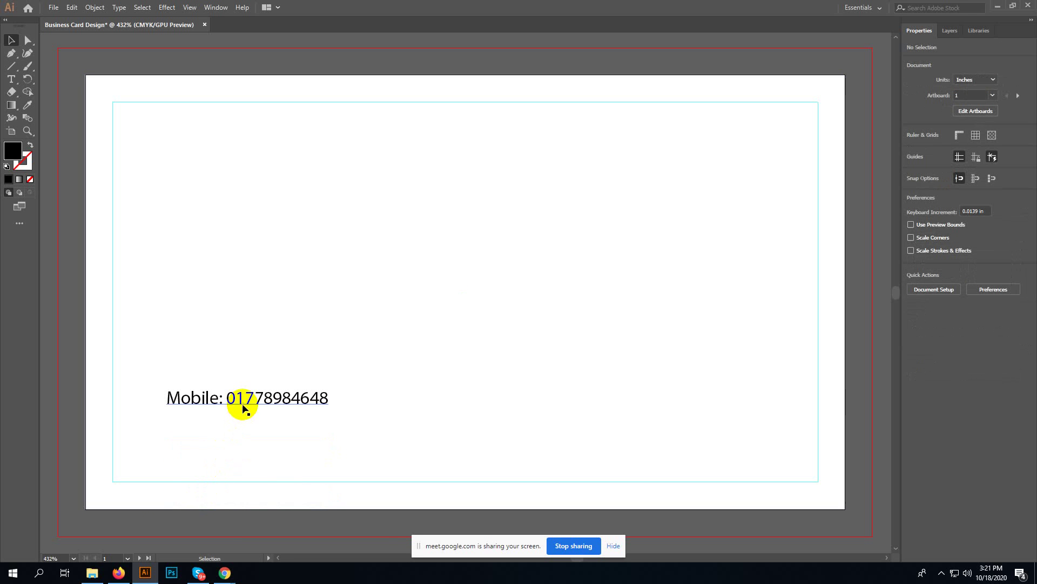
{"action": "left_click", "coordinate": [242, 405]}
{"action": "key", "text": "Delete"}
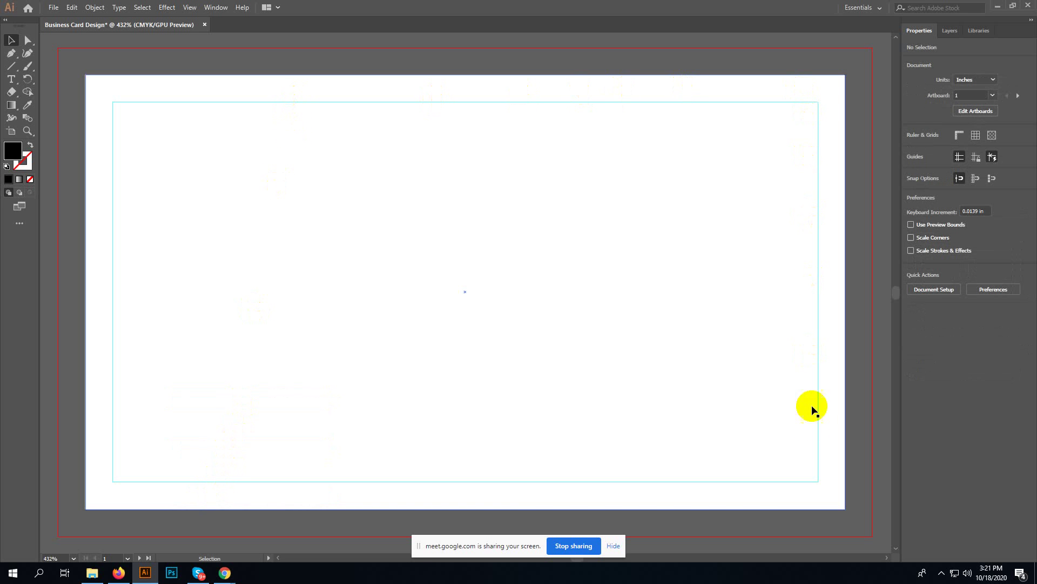
- Delete the old inset guide and offset the white card rectangle by -0.125 in, creating a 3.25 × 1.75 in inset
{"action": "left_click", "coordinate": [817, 441]}
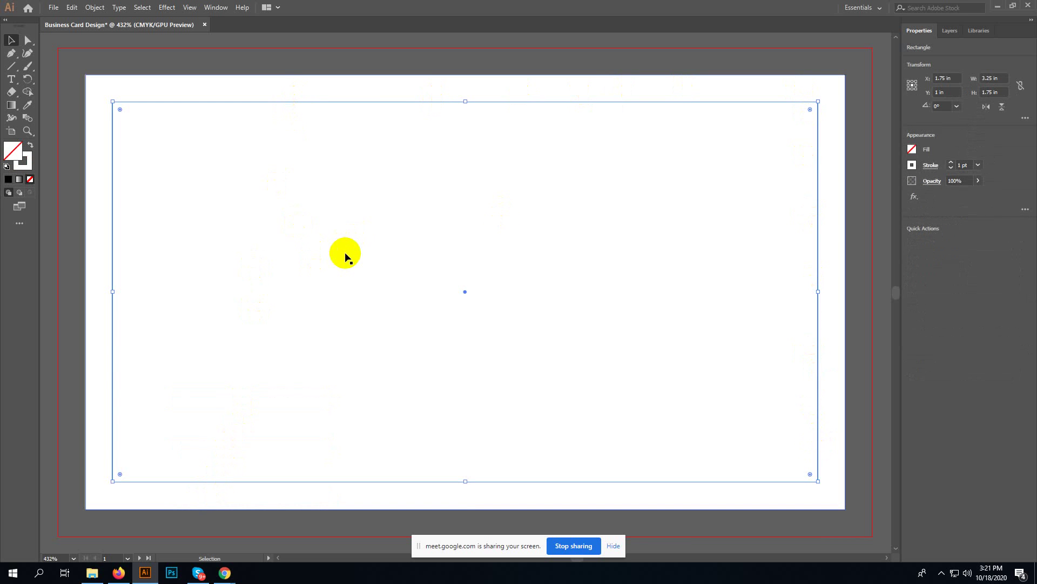
{"action": "key", "text": "Delete"}
{"action": "left_click", "coordinate": [177, 111]}
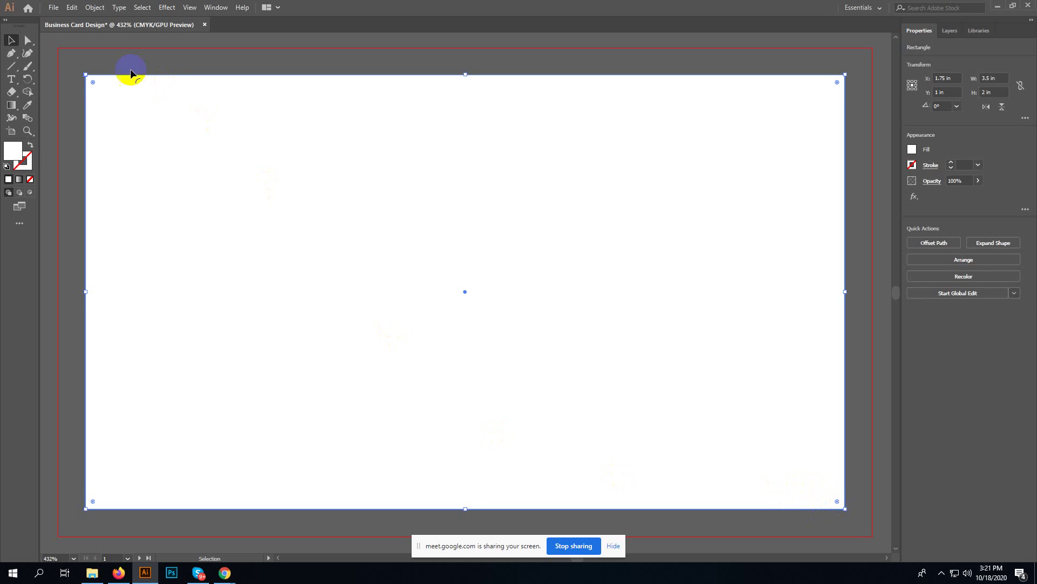
{"action": "left_click", "coordinate": [95, 7]}
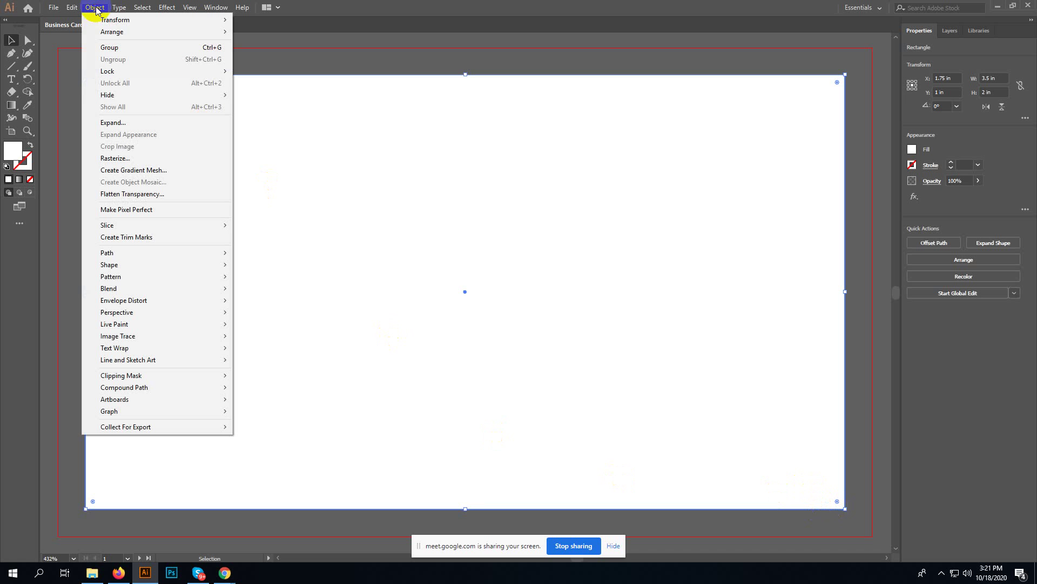
{"action": "mouse_move", "coordinate": [145, 252]}
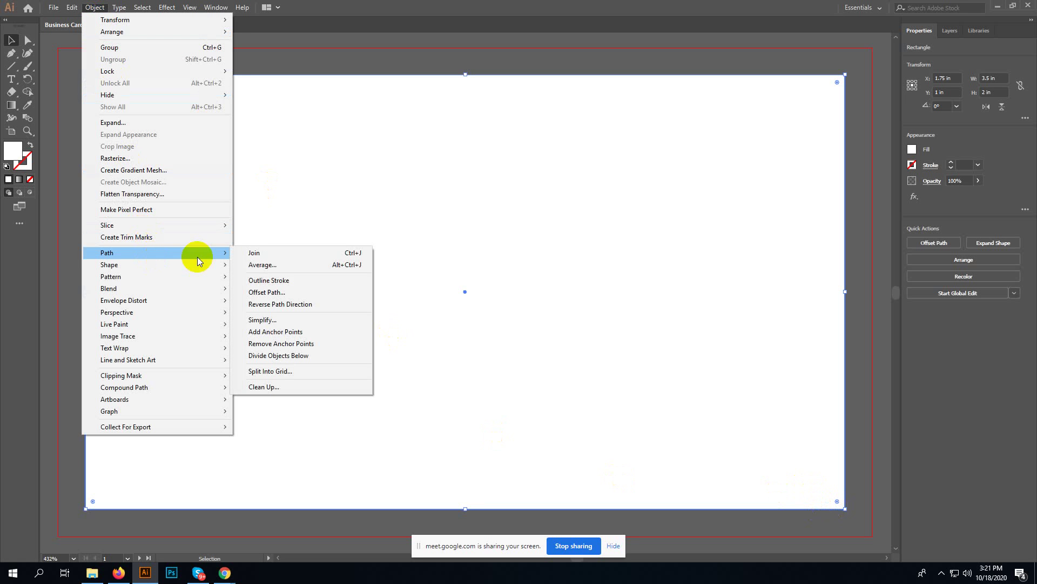
{"action": "left_click", "coordinate": [292, 292]}
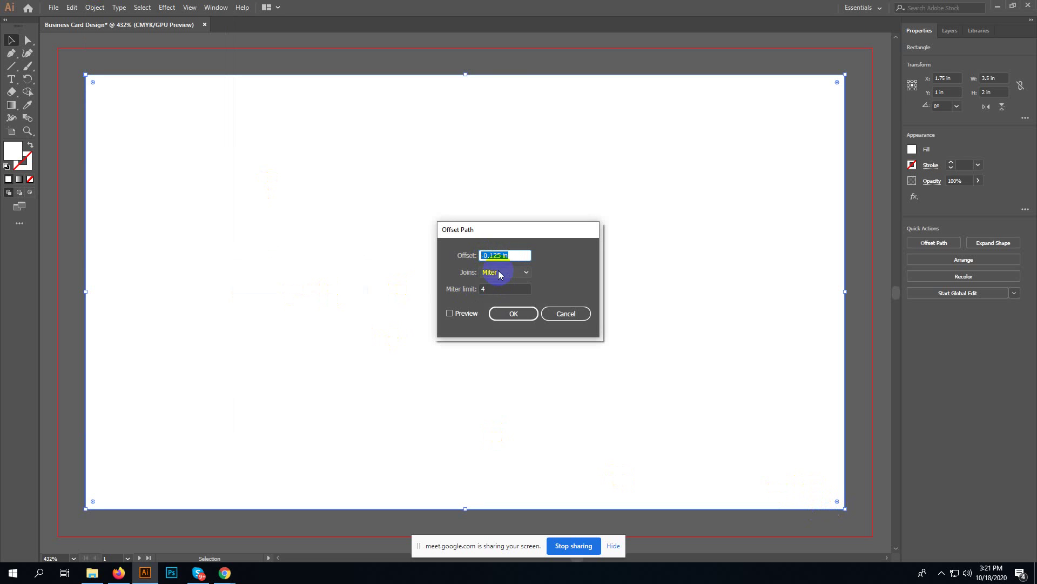
{"action": "left_click", "coordinate": [521, 314]}
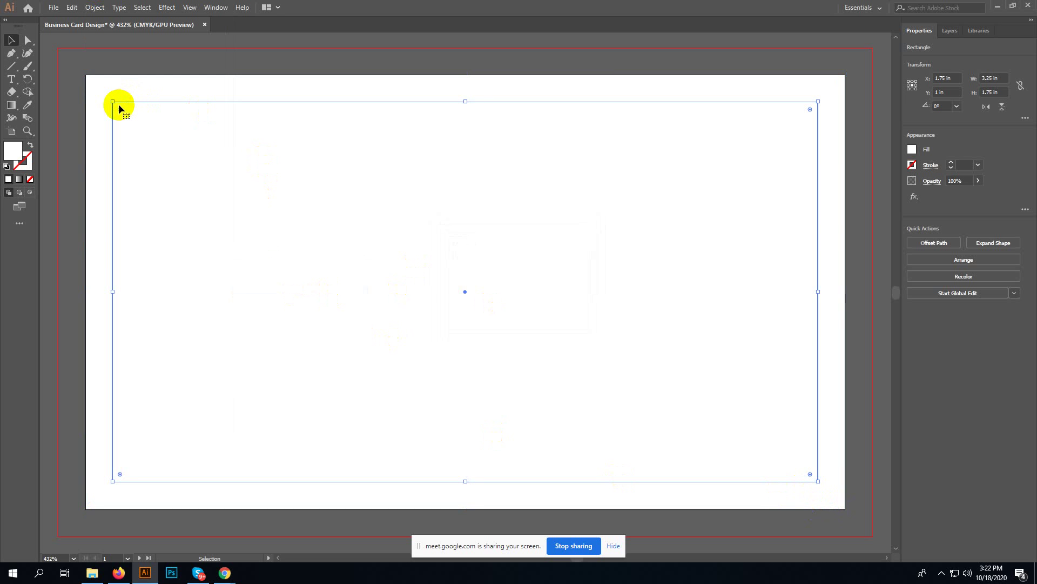
{"action": "left_click", "coordinate": [86, 88]}
- Convert the new 3.25 × 1.75 in inset rectangle into a guide with Make Guides, then deselect it
{"action": "right_click", "coordinate": [111, 143]}
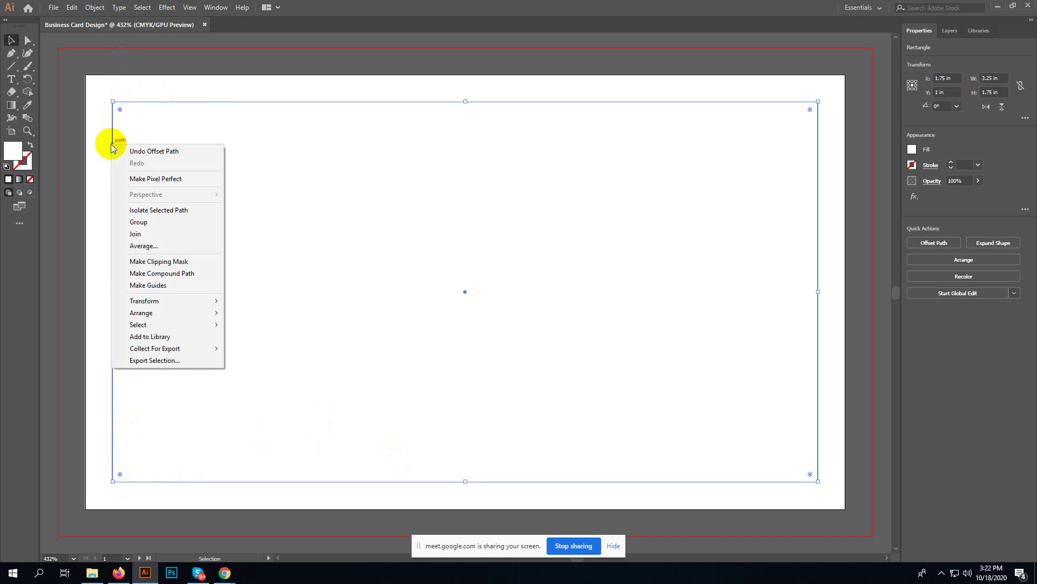
{"action": "left_click", "coordinate": [168, 287]}
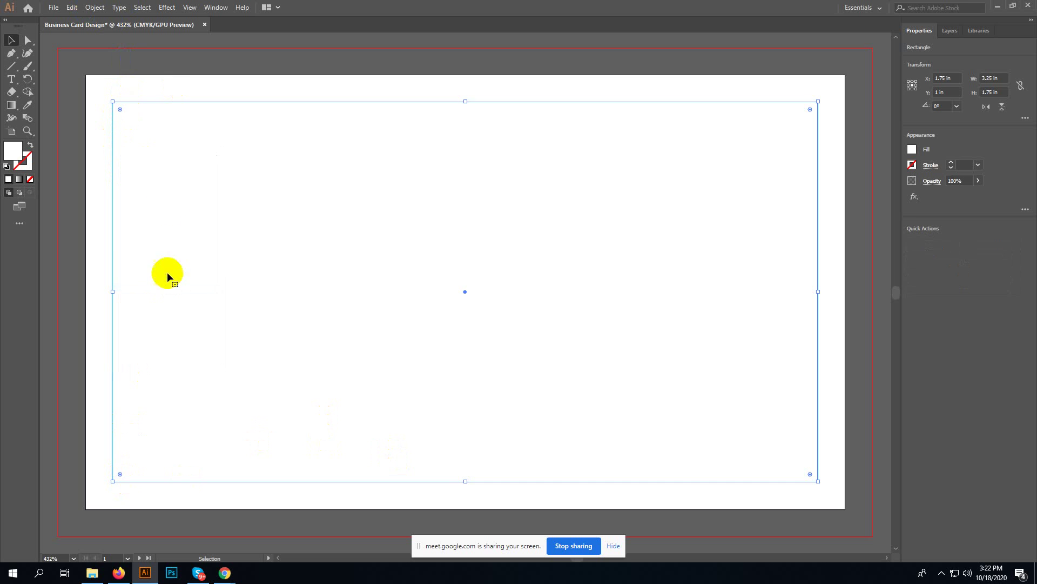
{"action": "left_click", "coordinate": [82, 114]}
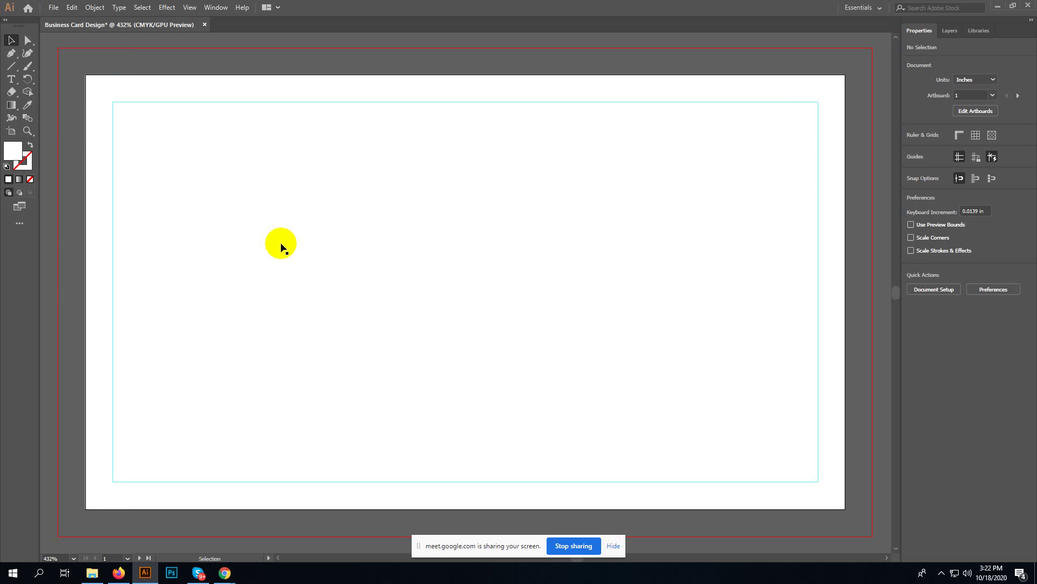
- Drag the white rectangle's corner and top edge out to the red bleed line, making it 3.75 × 2.25 in
{"action": "left_click", "coordinate": [158, 82]}
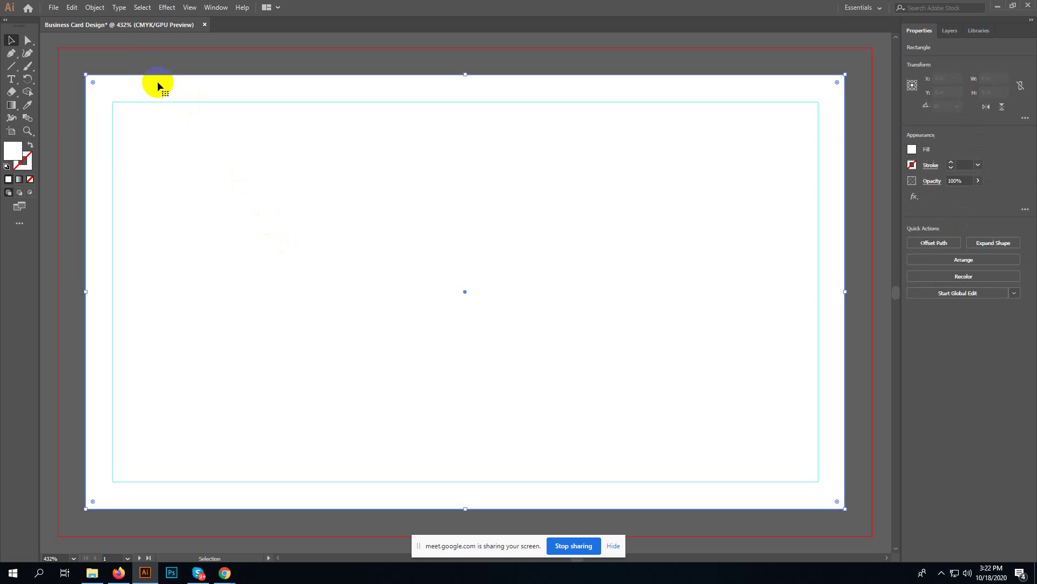
{"action": "key", "text": "ctrl+equal"}
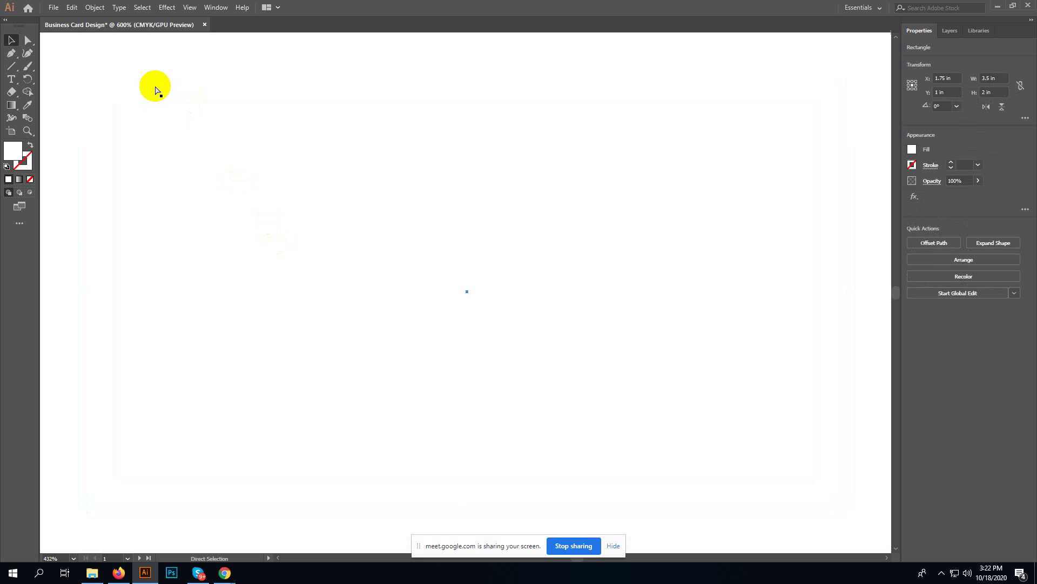
{"action": "key", "text": "ctrl+0"}
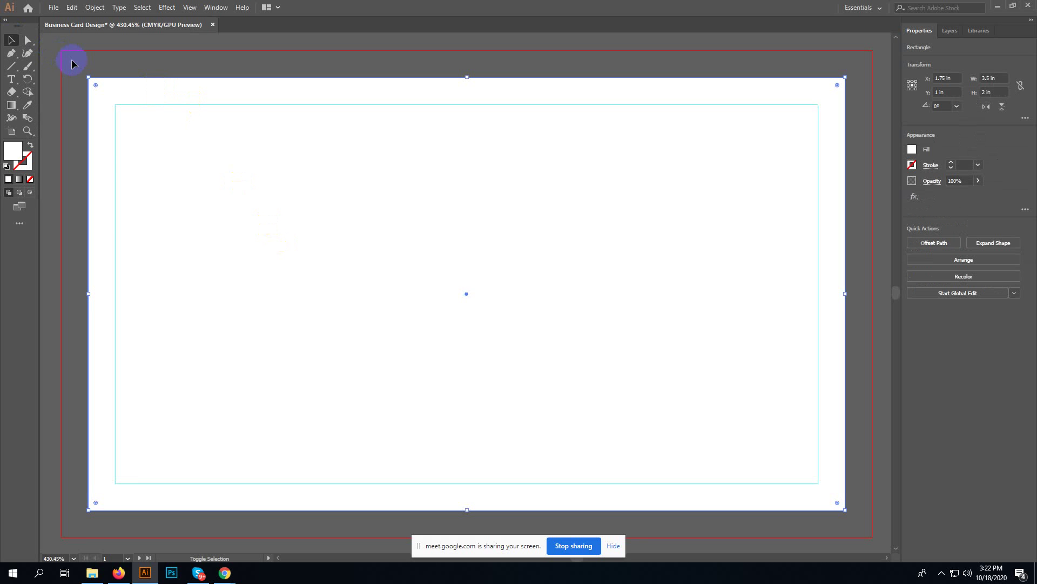
{"action": "left_click_drag", "start_coordinate": [89, 77], "coordinate": [63, 50]}
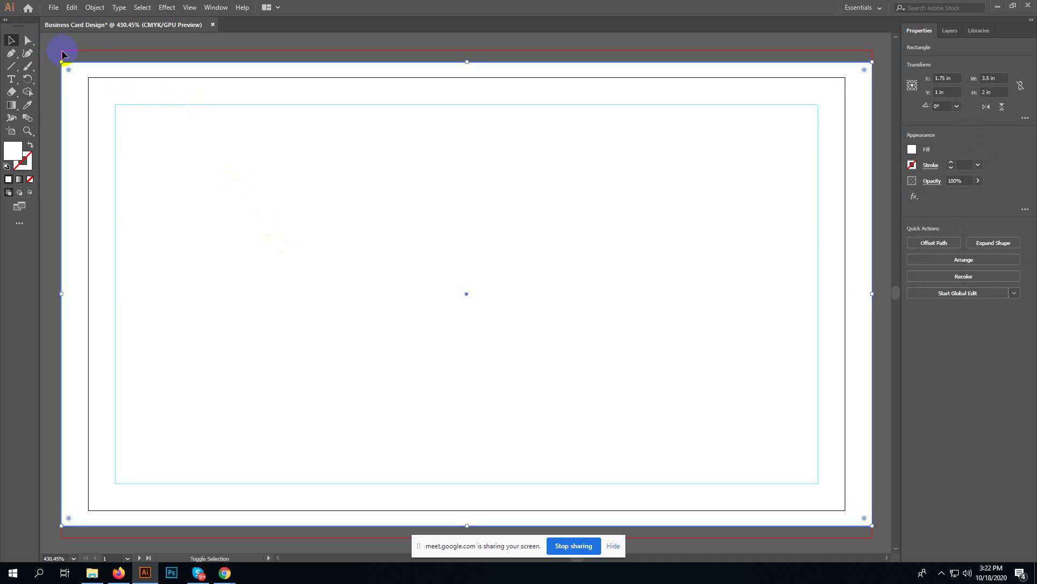
{"action": "left_click_drag", "start_coordinate": [467, 61], "coordinate": [465, 52]}
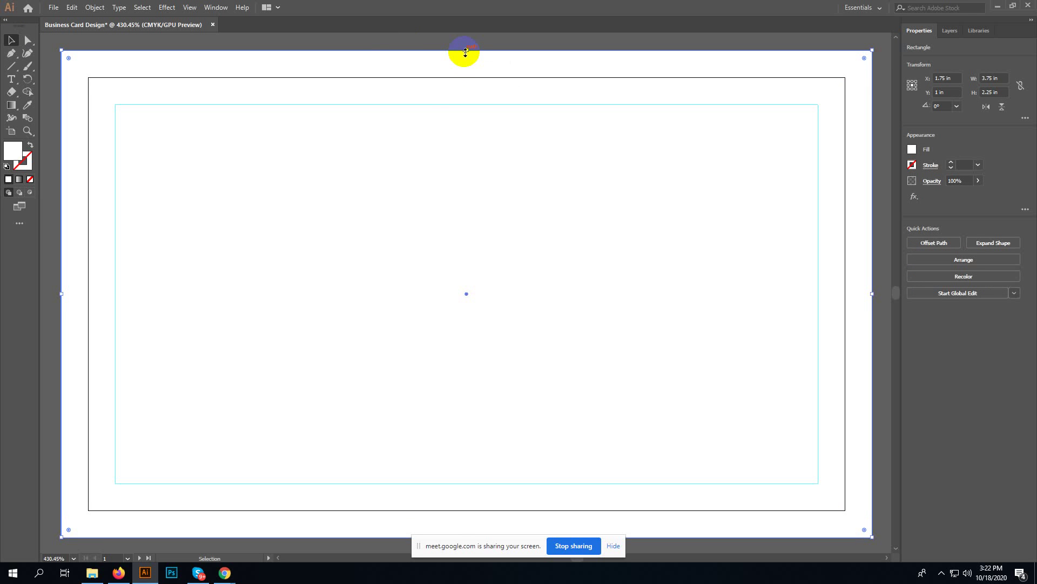
{"action": "left_click", "coordinate": [328, 44]}
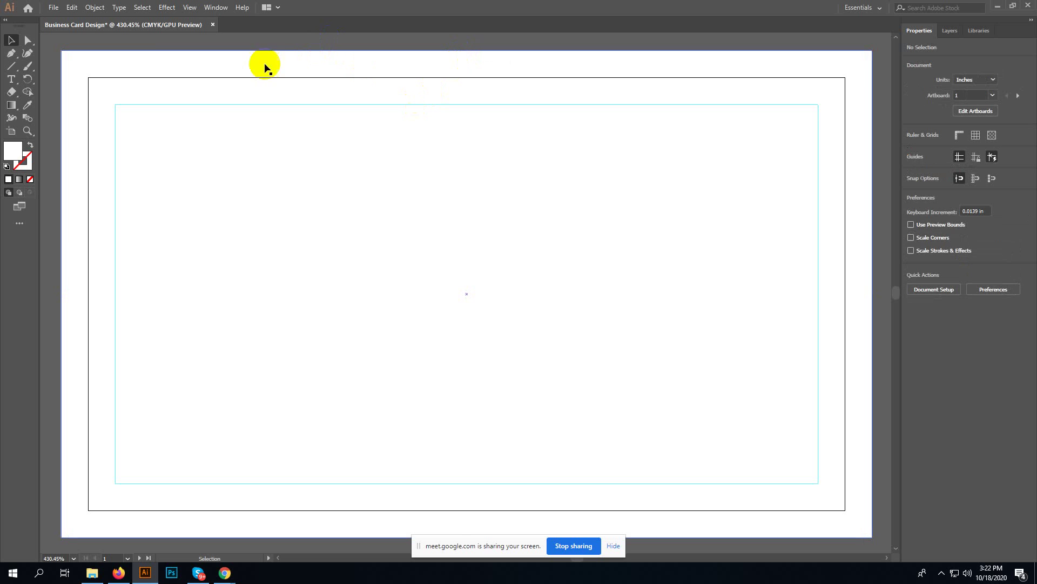
- Check the safe-area guide and enlarged bleed rectangle by reselecting them, then deselect and switch to File Explorer
{"action": "left_click", "coordinate": [179, 78]}
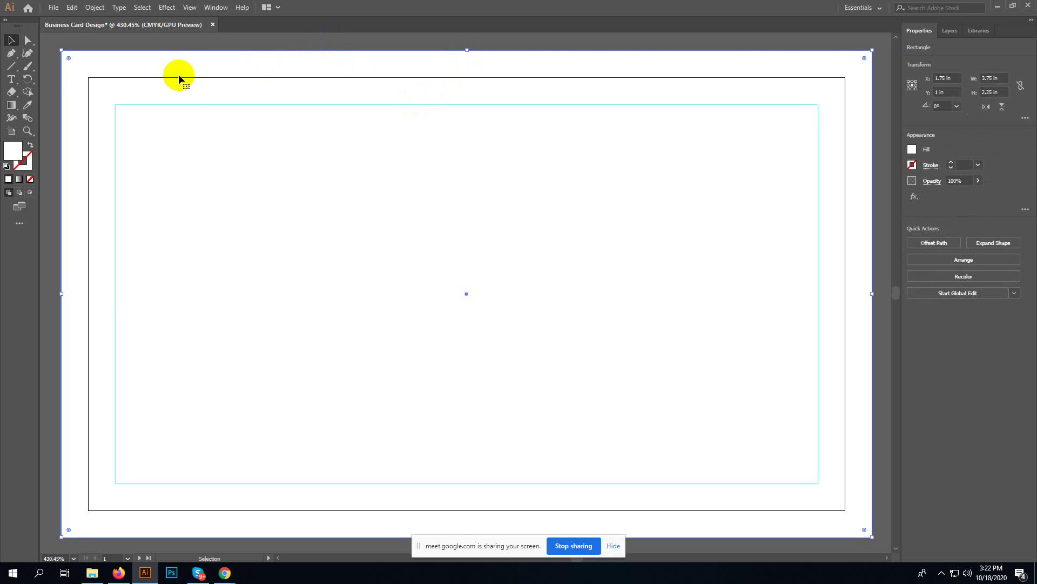
{"action": "left_click", "coordinate": [187, 102]}
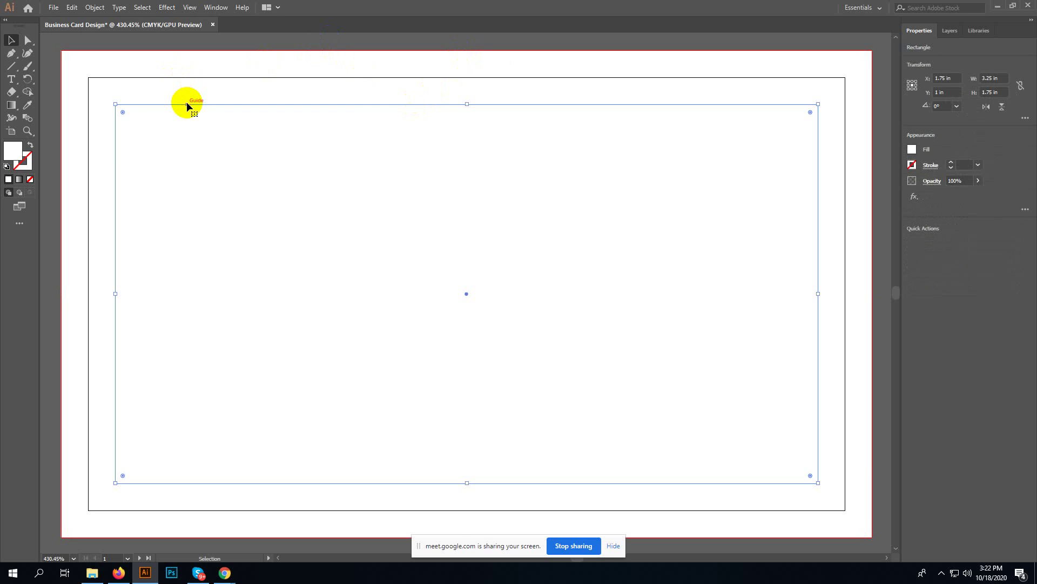
{"action": "key", "text": "ctrl+5"}
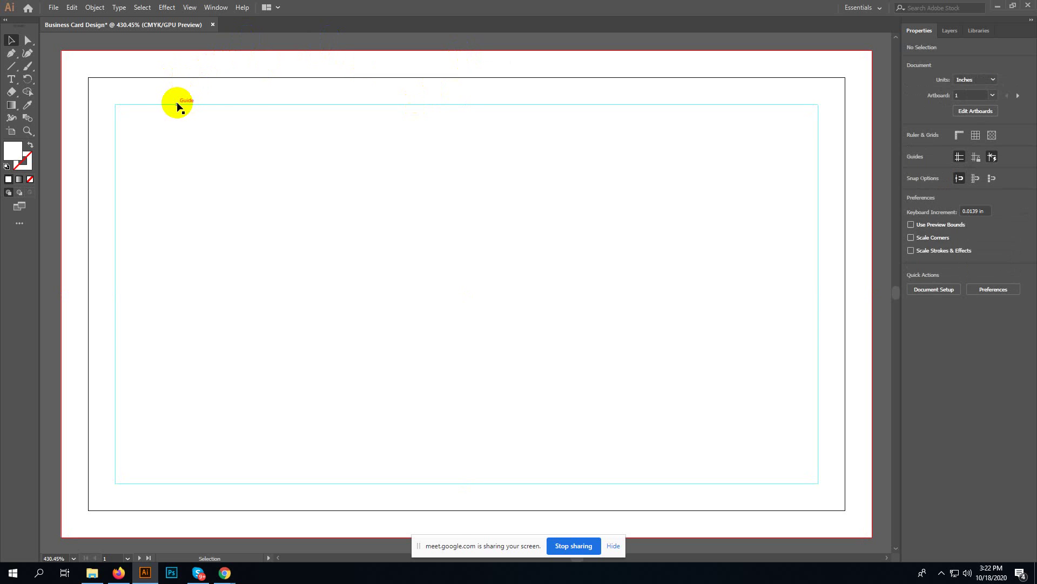
{"action": "left_click", "coordinate": [178, 105]}
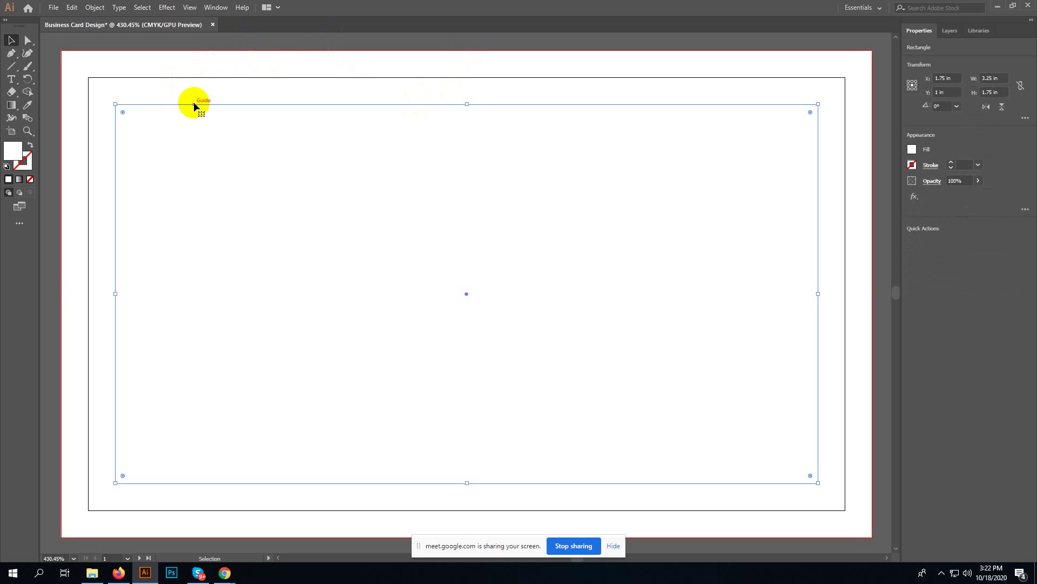
{"action": "left_click", "coordinate": [232, 81]}
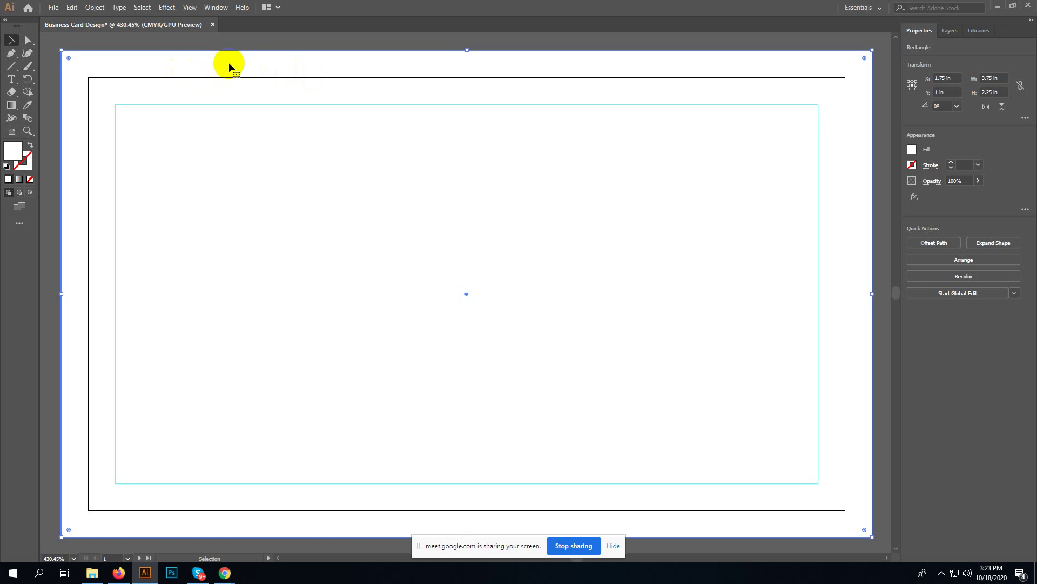
{"action": "left_click", "coordinate": [237, 52]}
{"action": "left_click", "coordinate": [220, 50]}
{"action": "left_click", "coordinate": [288, 40]}
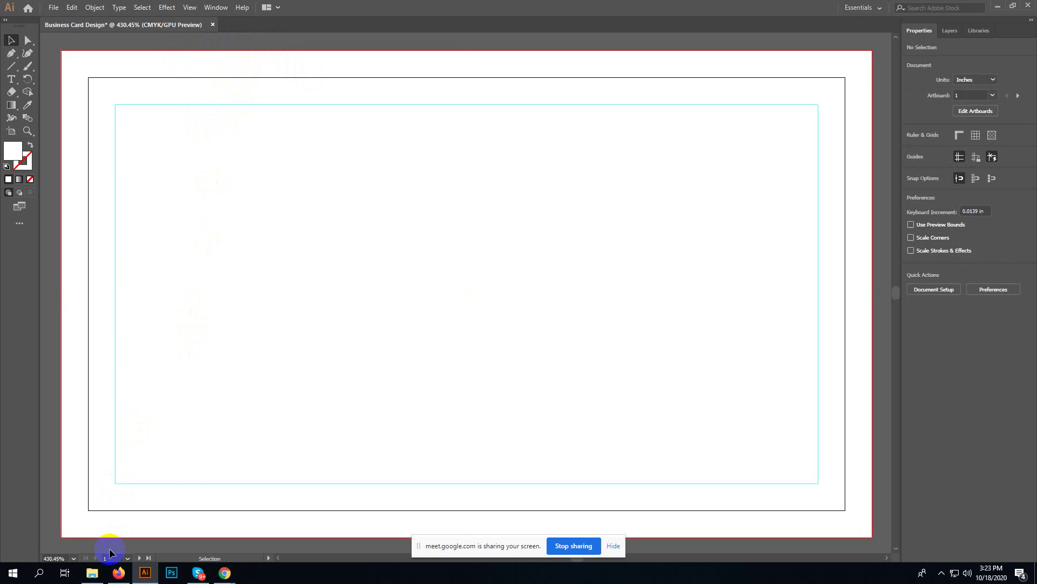
{"action": "left_click", "coordinate": [91, 575]}
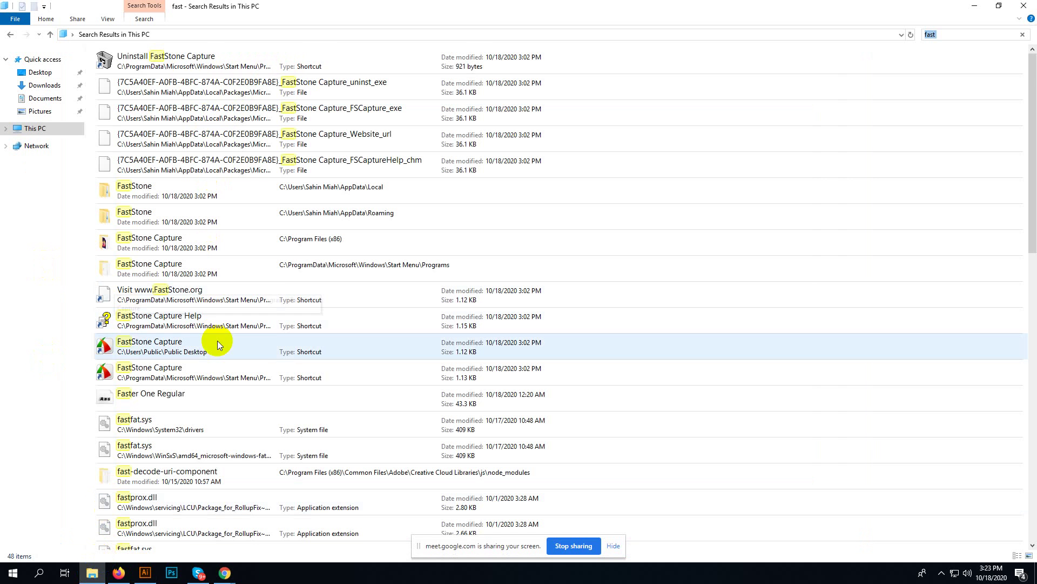
{"action": "scroll", "coordinate": [220, 372], "scroll_direction": "down", "scroll_amount": 10}
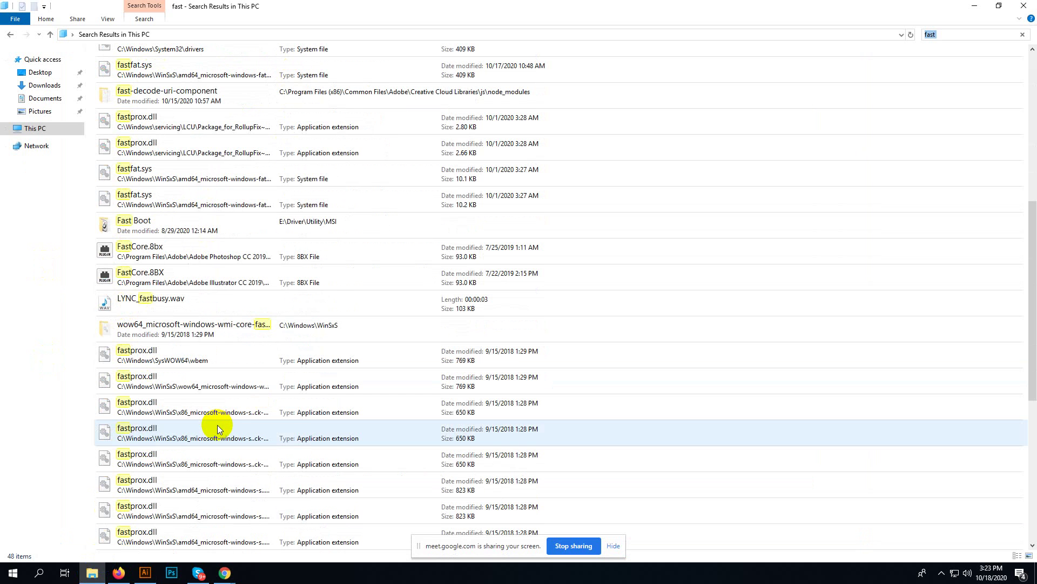
{"action": "scroll", "coordinate": [217, 427], "scroll_direction": "down", "scroll_amount": 1}
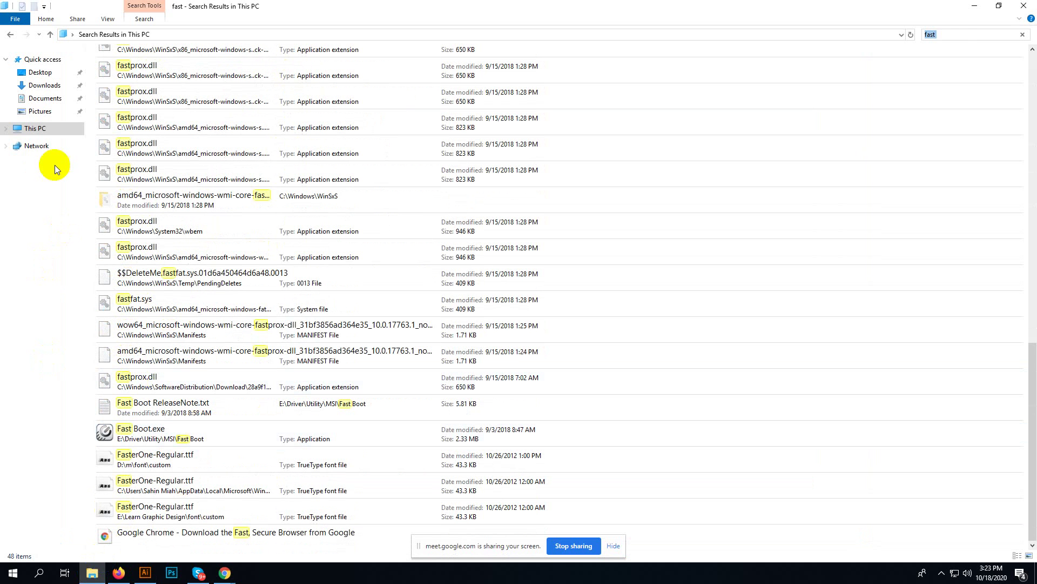
{"action": "left_click", "coordinate": [43, 134]}
{"action": "double_click", "coordinate": [422, 151]}
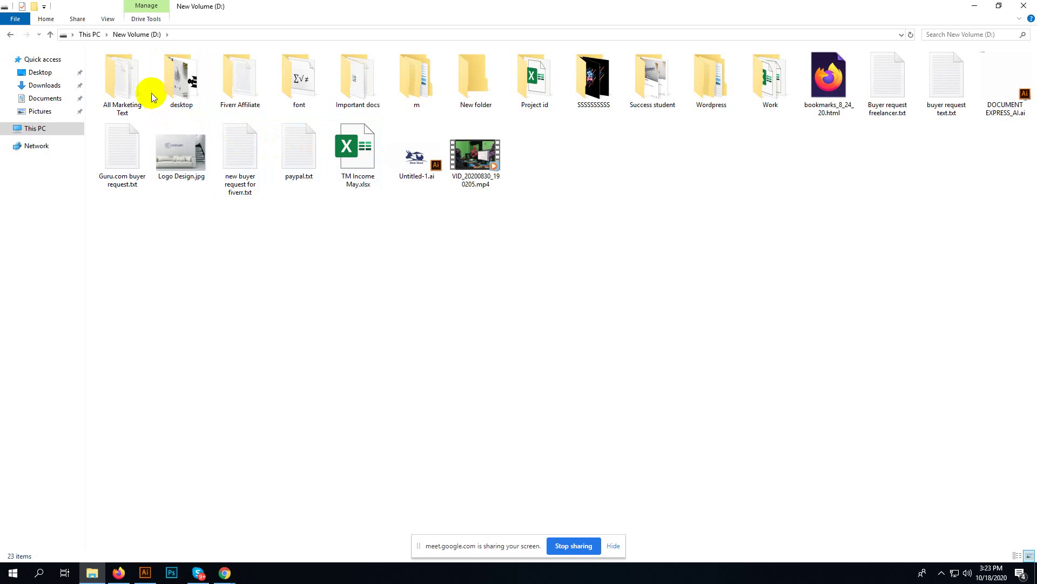
{"action": "left_click", "coordinate": [145, 572]}
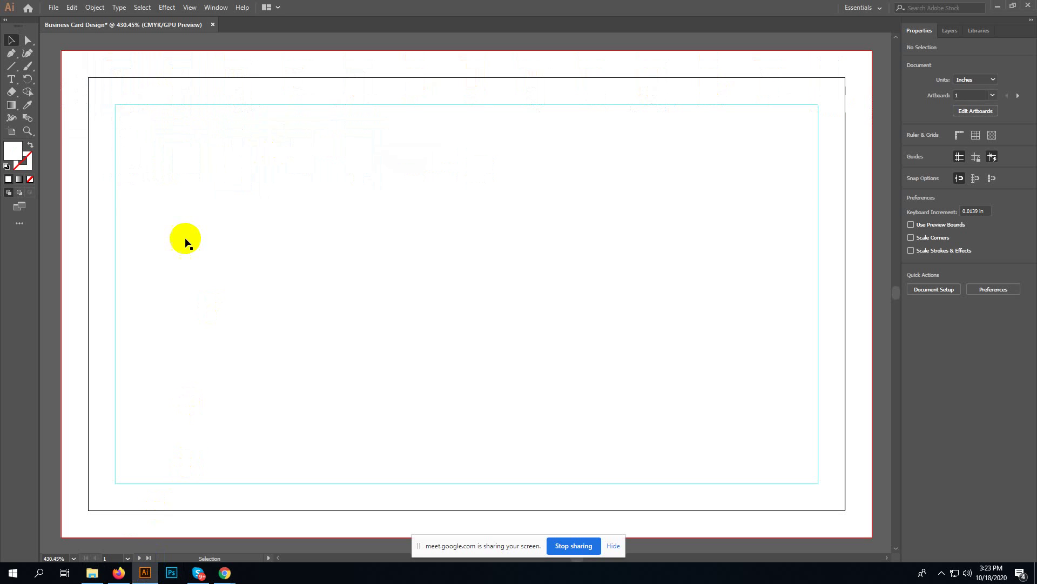
{"action": "left_click_drag", "start_coordinate": [54, 107], "coordinate": [181, 224]}
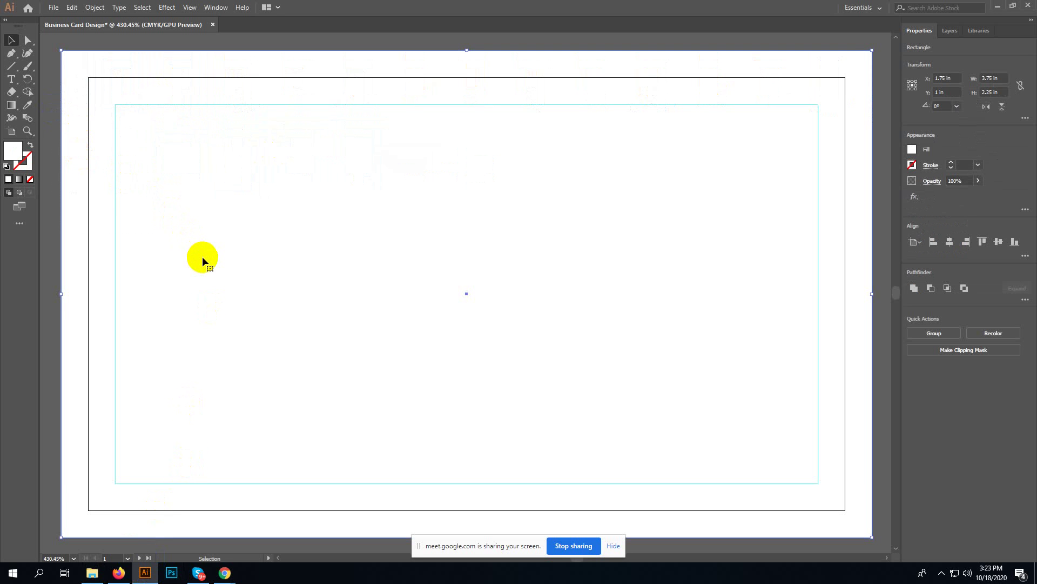
{"action": "key", "text": "ctrl+shift+a"}
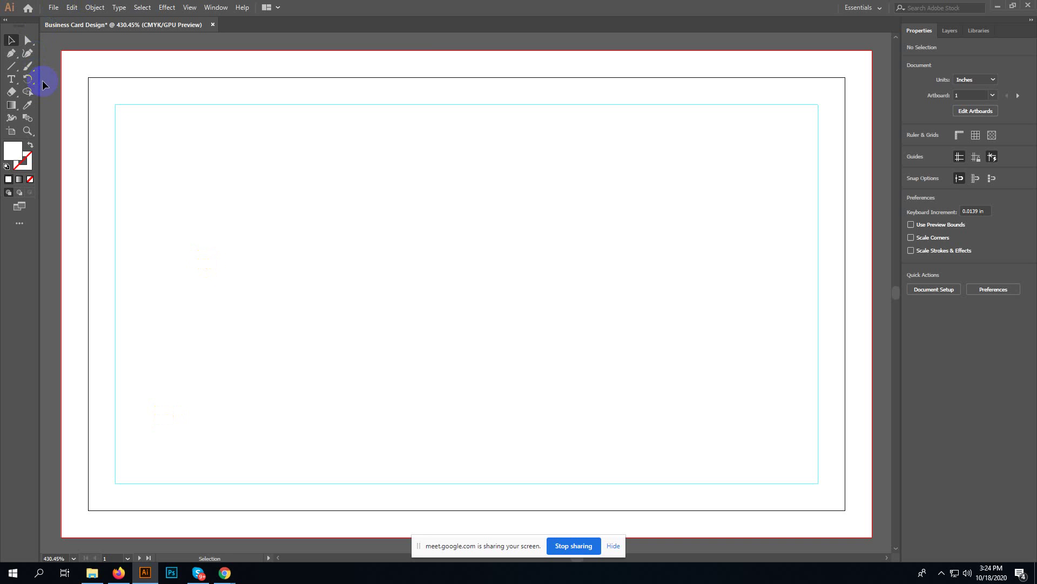
- Reselect the white bleed rectangle and the inner card rectangle to check them, then deselect
{"action": "left_click", "coordinate": [11, 41]}
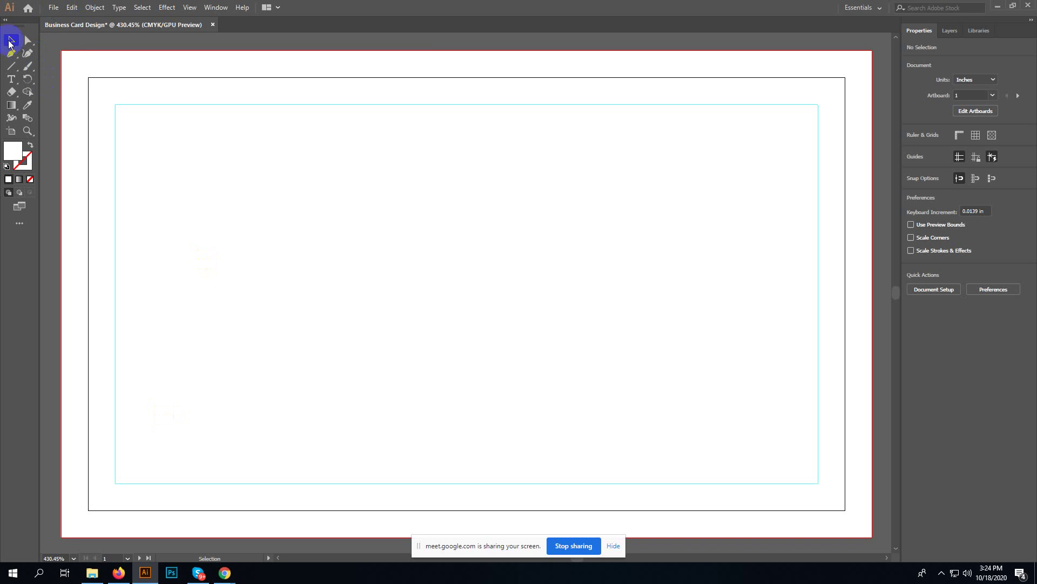
{"action": "left_click", "coordinate": [156, 128]}
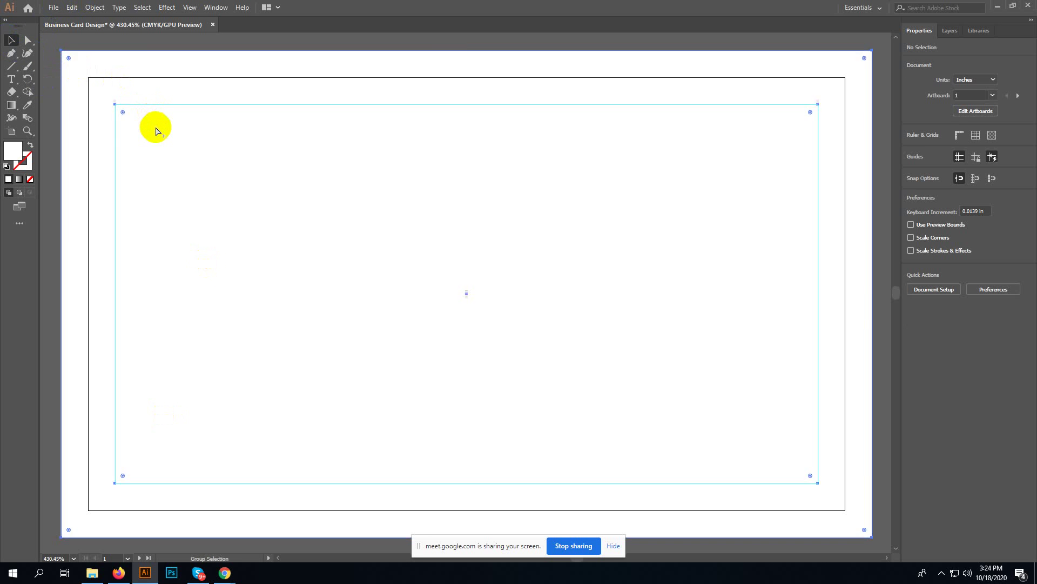
{"action": "left_click", "coordinate": [53, 108]}
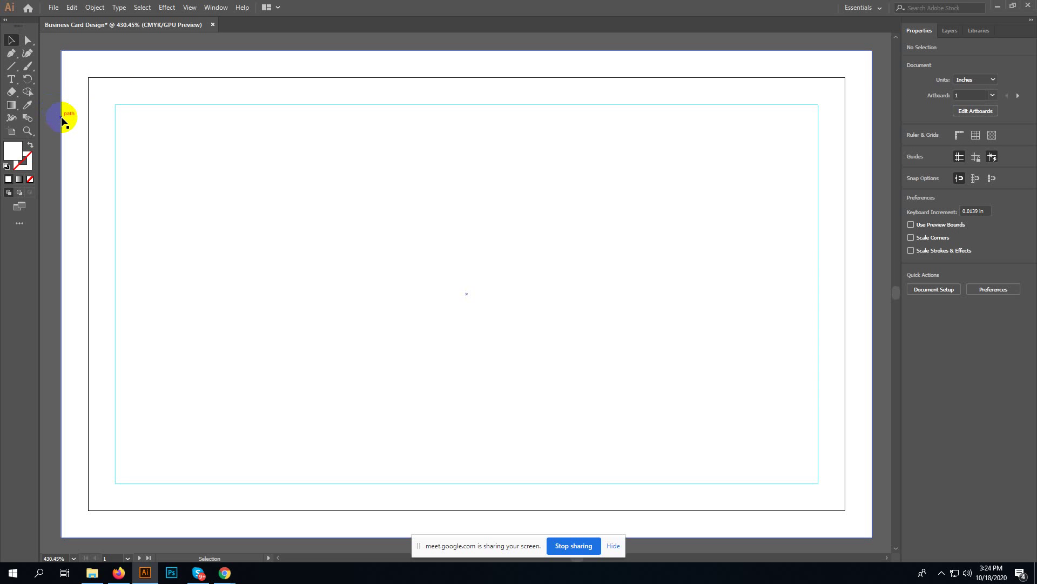
{"action": "left_click", "coordinate": [63, 121]}
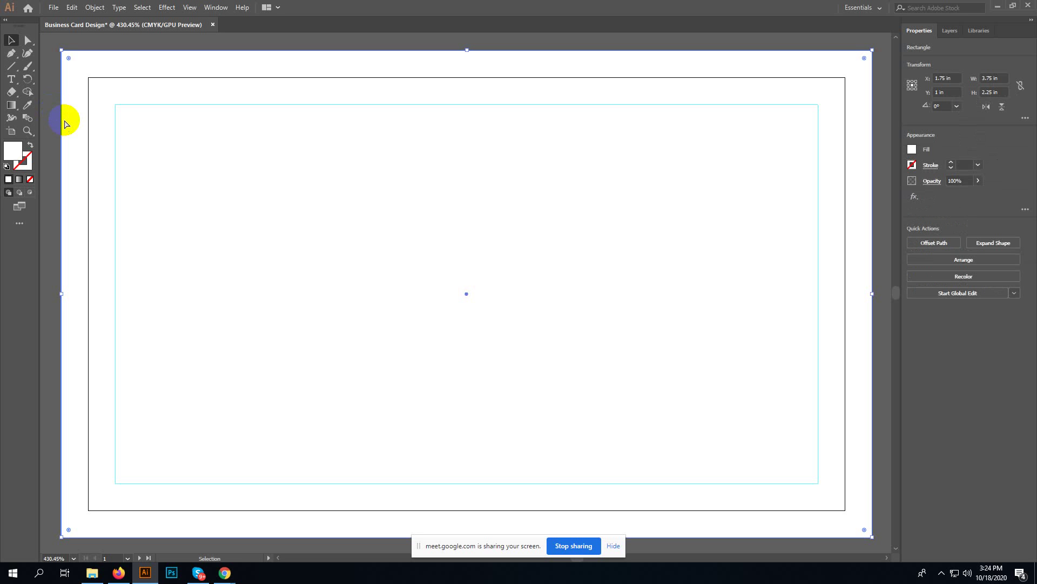
{"action": "left_click", "coordinate": [59, 123]}
{"action": "left_click_drag", "start_coordinate": [53, 136], "coordinate": [139, 192]}
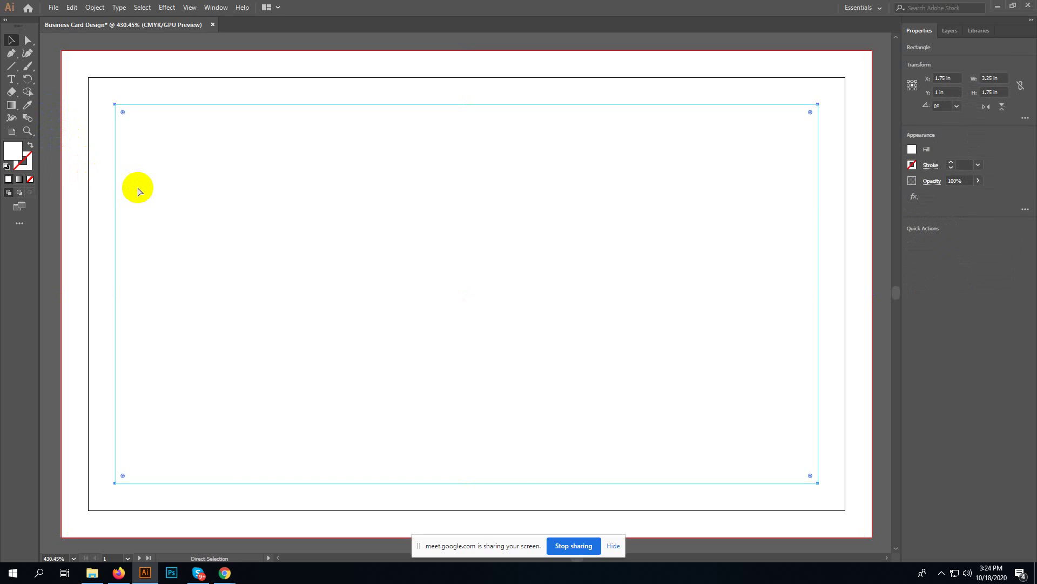
{"action": "key", "text": "ctrl+shift+a"}
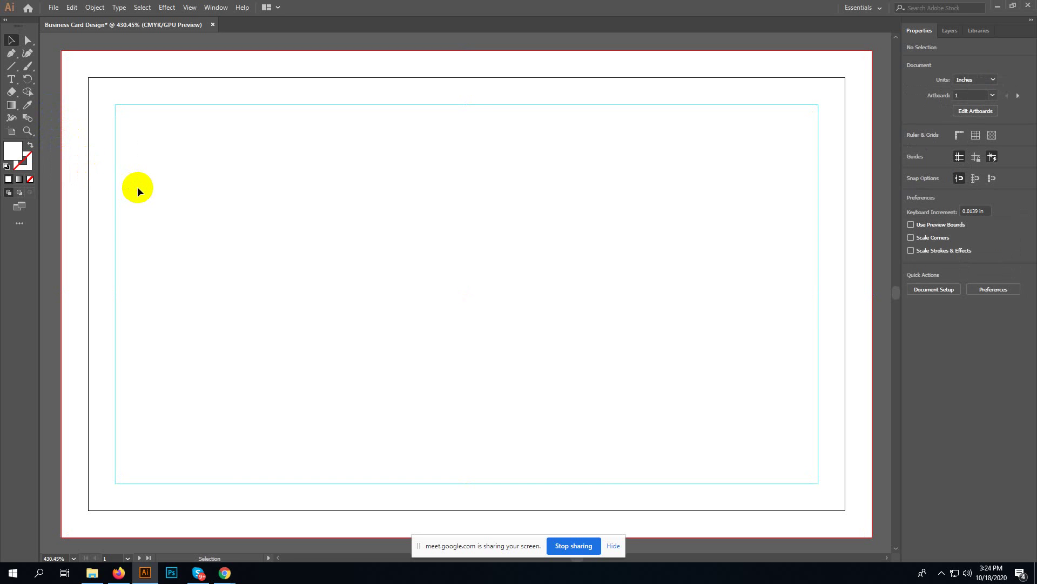
- Draw a trial triangle path at the artboard's left edge, then delete it
{"action": "key", "text": "ctrl"}
{"action": "left_click", "coordinate": [88, 233]}
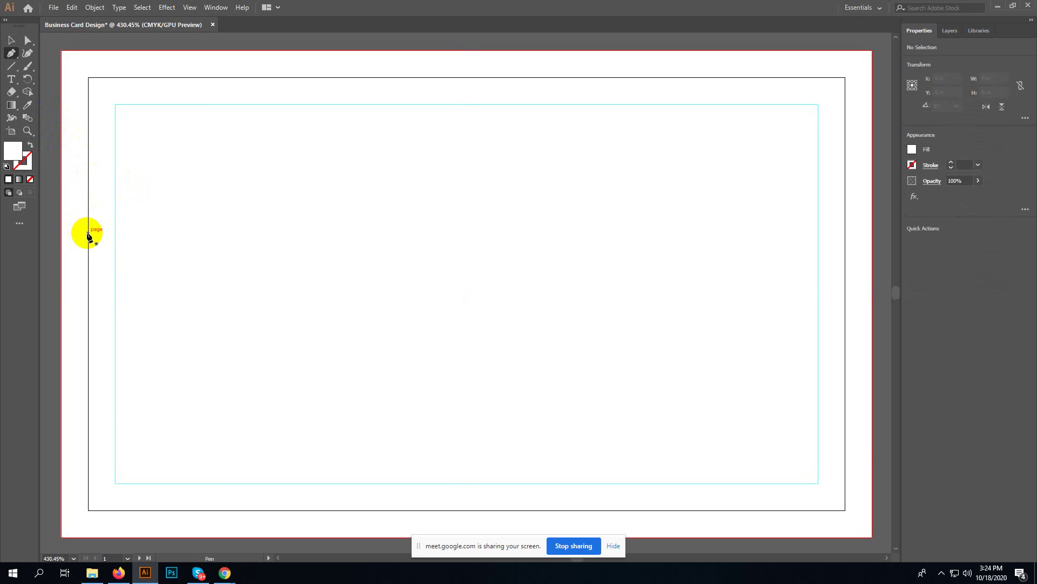
{"action": "left_click", "coordinate": [189, 180]}
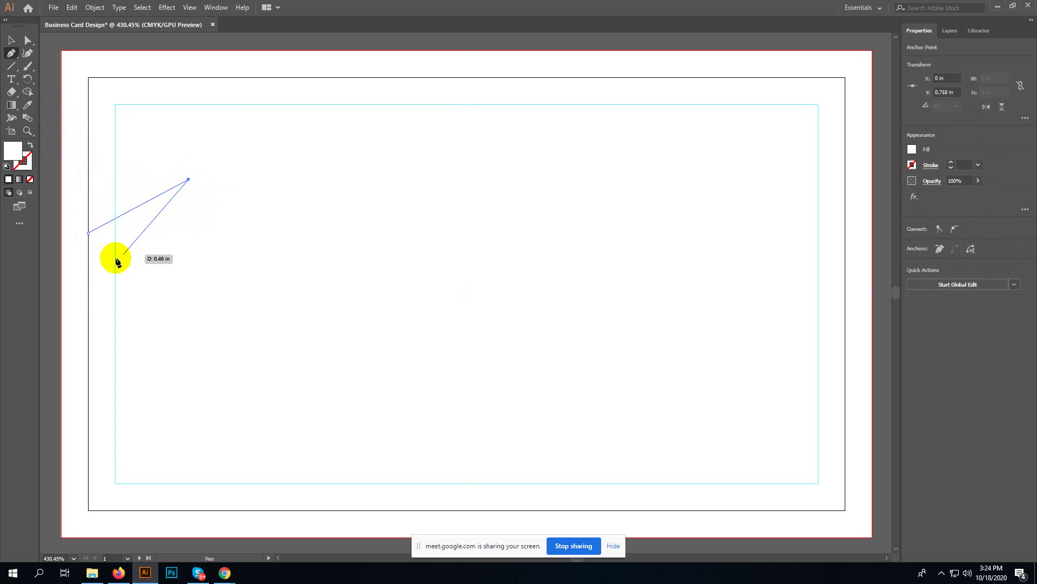
{"action": "left_click", "coordinate": [88, 280]}
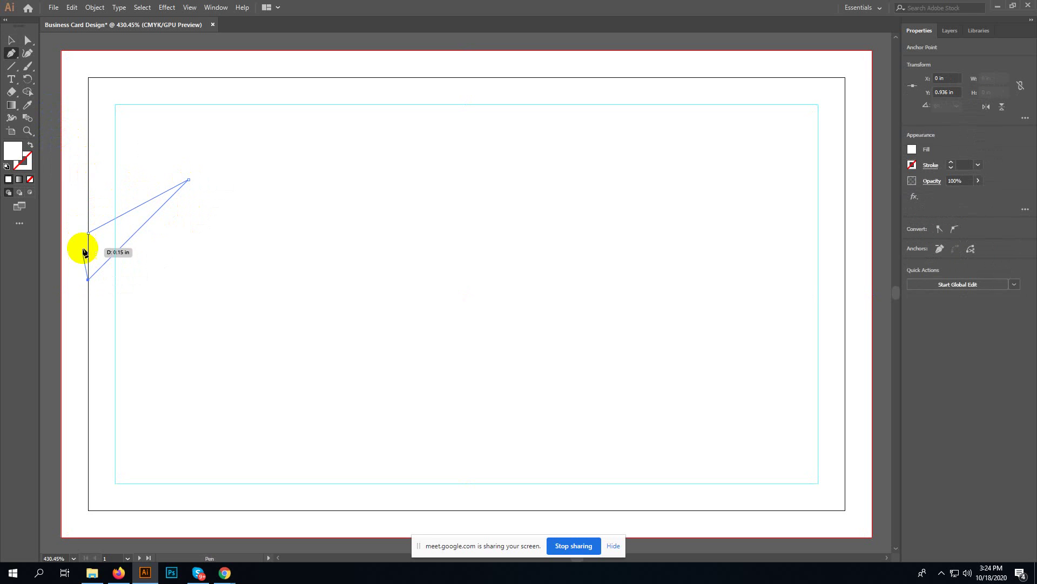
{"action": "left_click", "coordinate": [88, 233]}
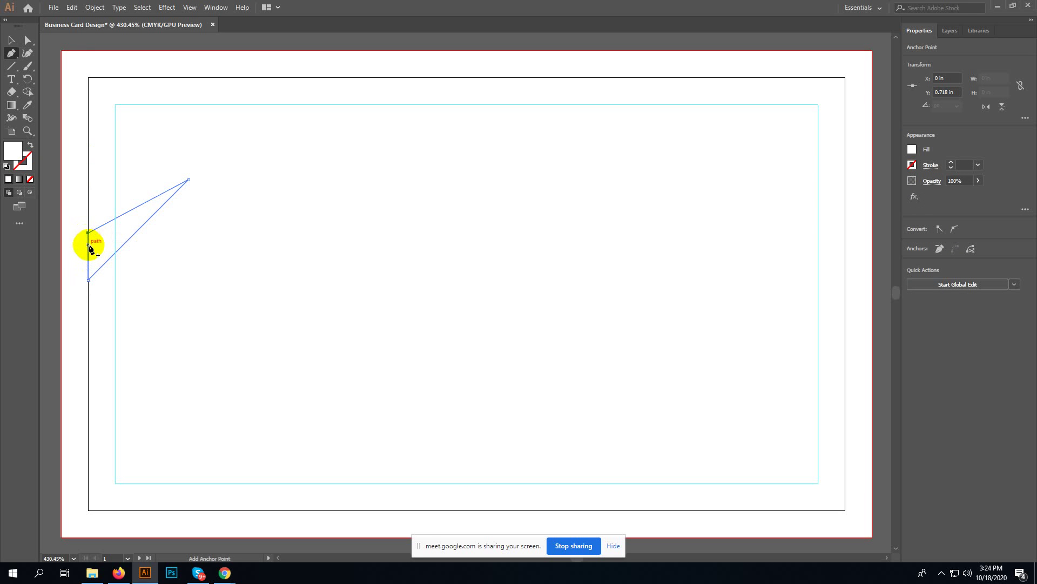
{"action": "key", "text": "v"}
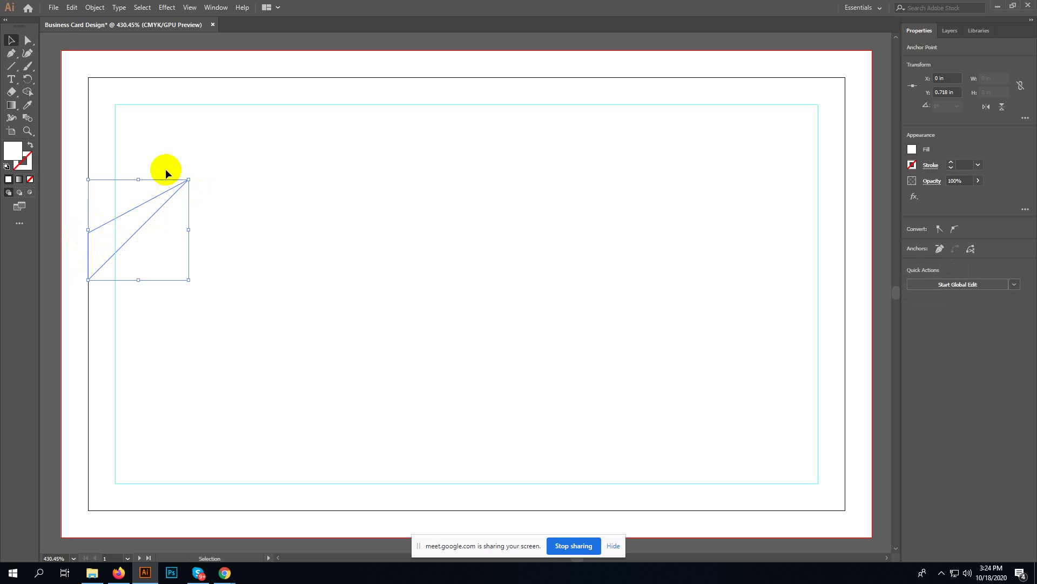
{"action": "left_click", "coordinate": [145, 180]}
{"action": "key", "text": "Delete"}
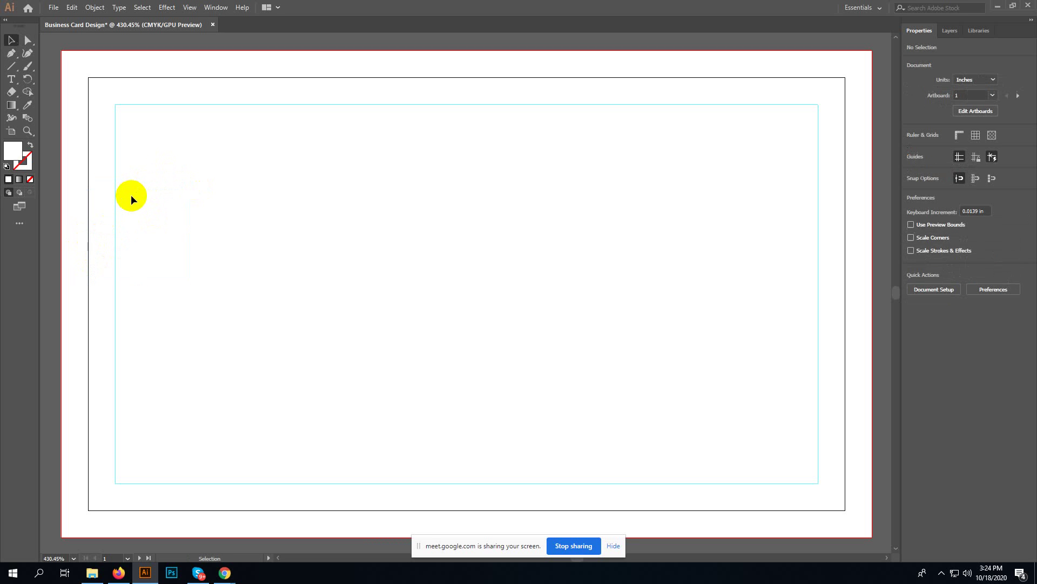
- Draw a curved swoosh shape with the Pen tool from the left edge and fill it grey
{"action": "key", "text": "p"}
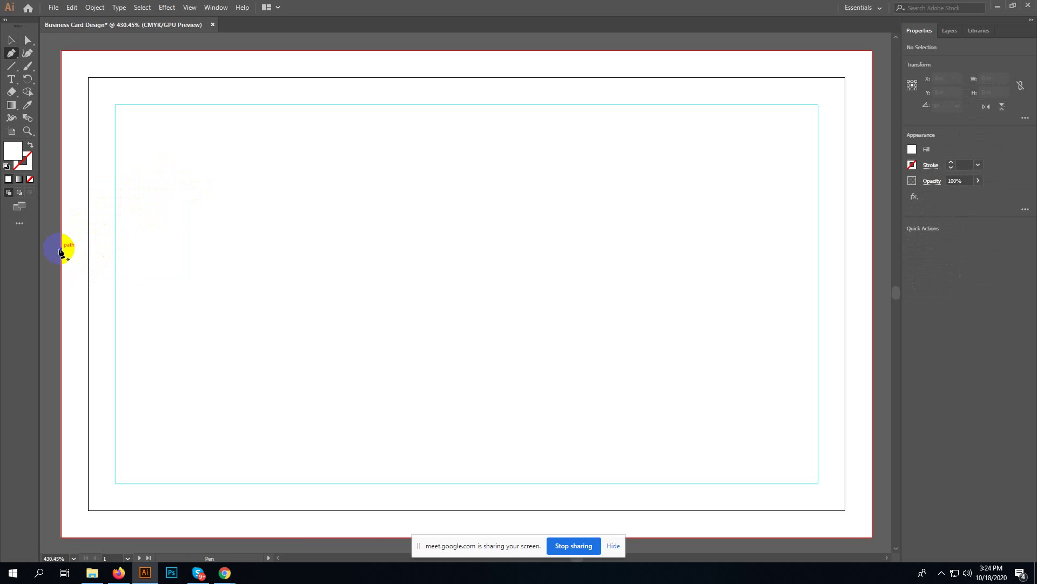
{"action": "left_click", "coordinate": [61, 249]}
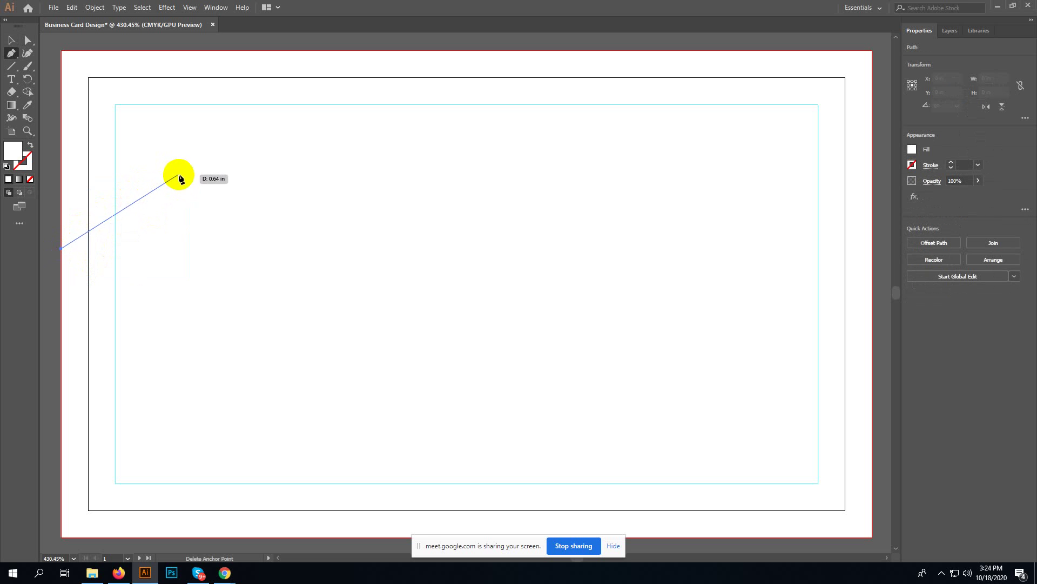
{"action": "left_click_drag", "start_coordinate": [192, 178], "coordinate": [223, 143]}
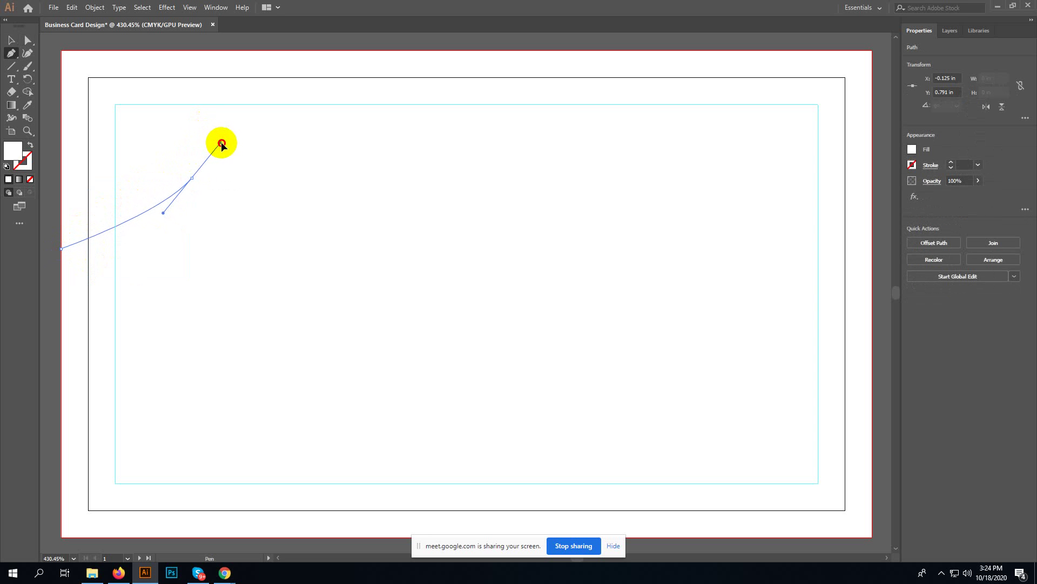
{"action": "left_click", "coordinate": [191, 178]}
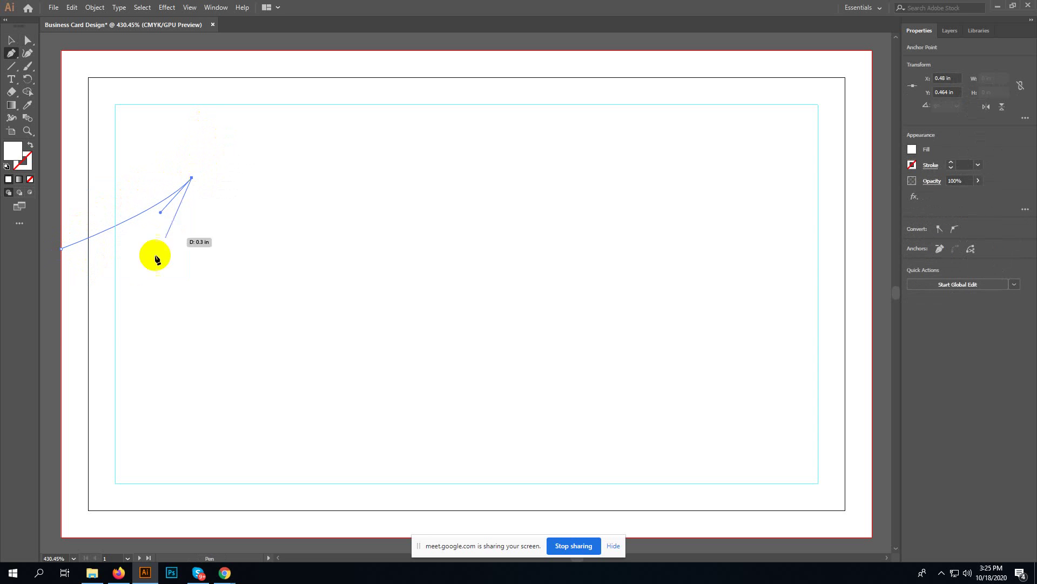
{"action": "left_click_drag", "start_coordinate": [62, 303], "coordinate": [177, 338]}
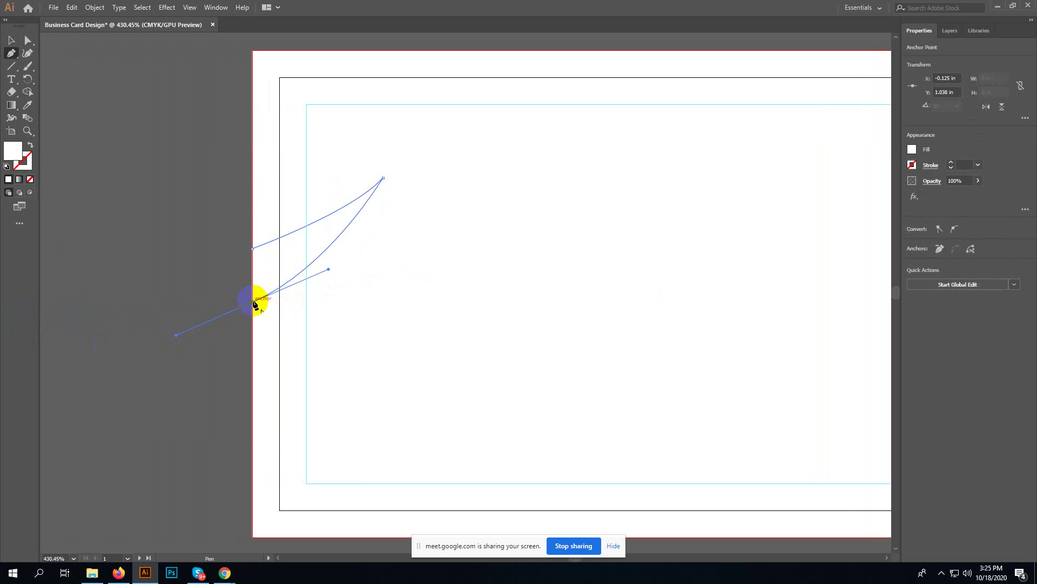
{"action": "left_click_drag", "start_coordinate": [252, 300], "coordinate": [252, 249]}
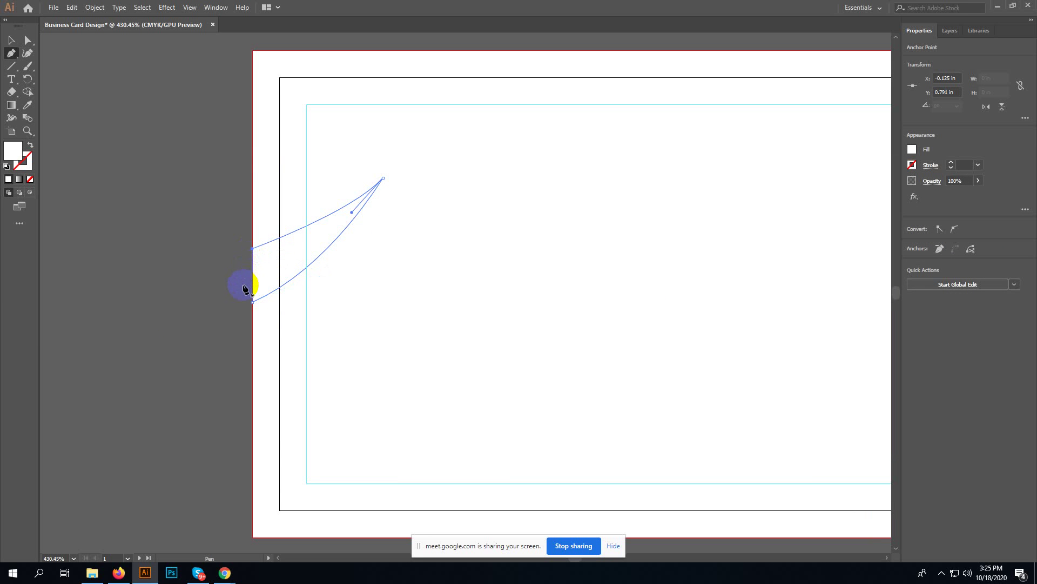
{"action": "key", "text": "i"}
{"action": "left_click", "coordinate": [215, 269]}
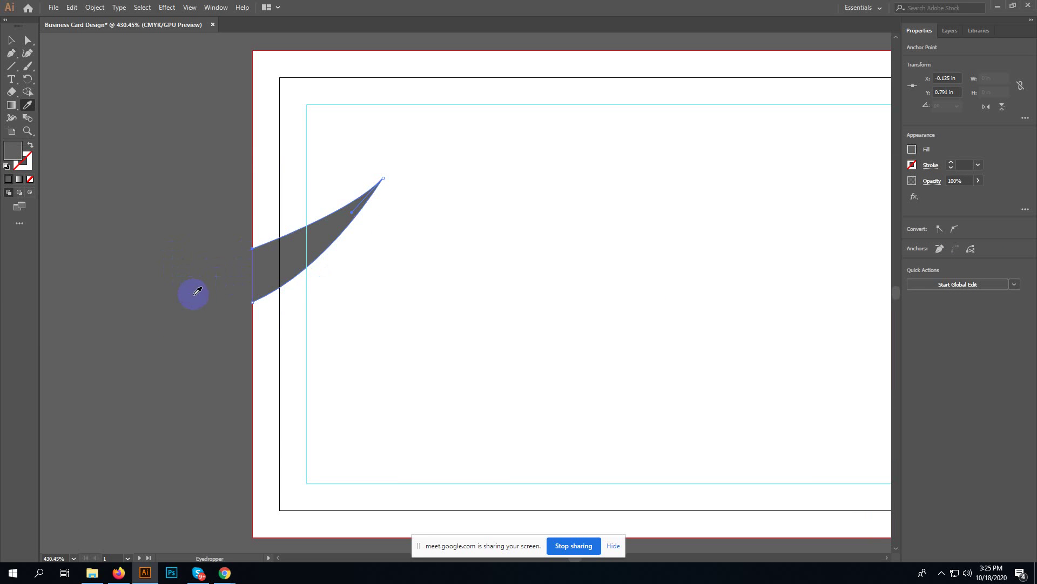
- Delete the grey swoosh's upper-left anchor to thin the shape, then fit the artboard in view
{"action": "key", "text": "v"}
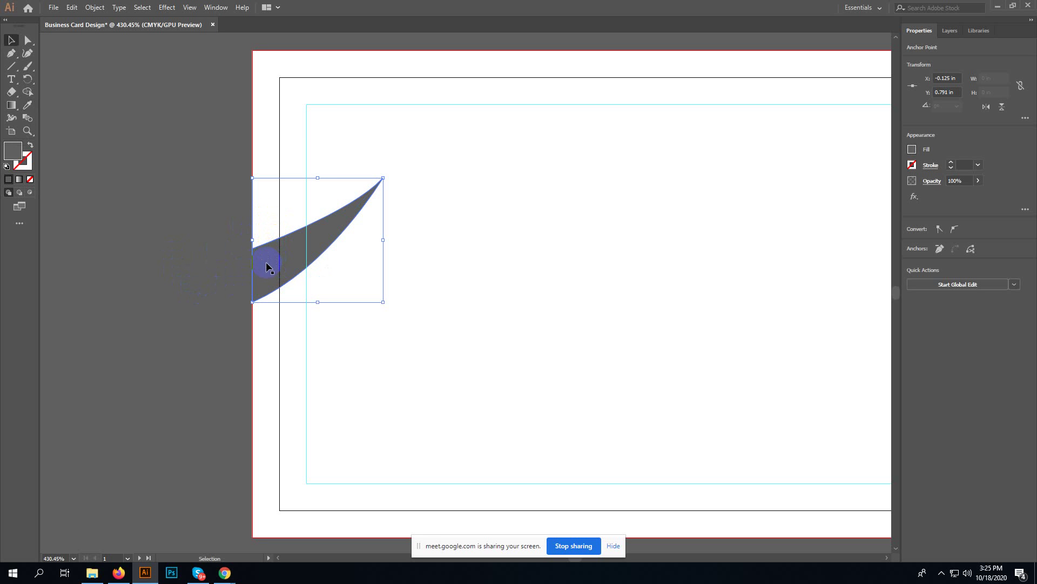
{"action": "left_click", "coordinate": [264, 250]}
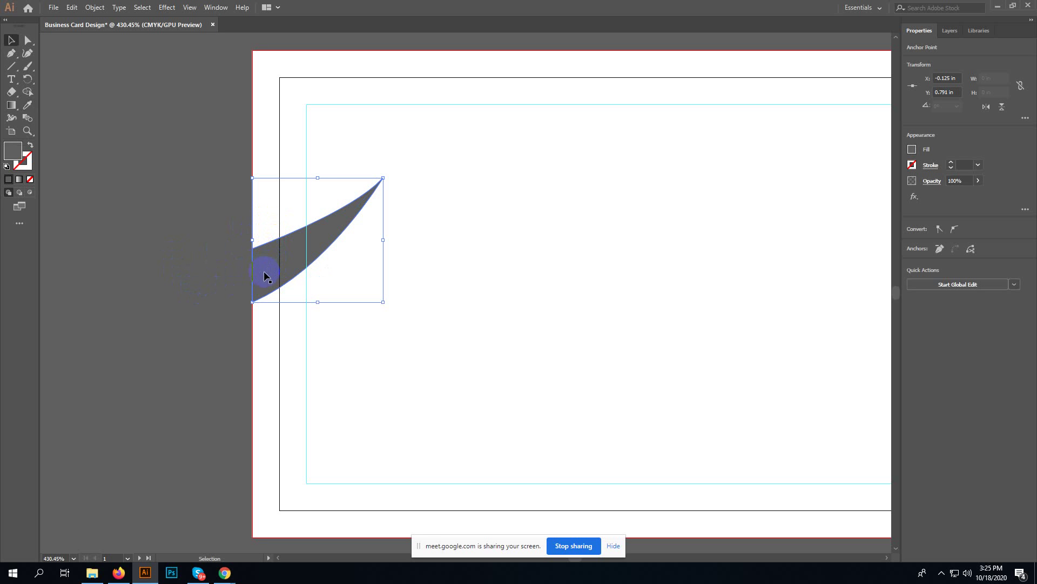
{"action": "left_click", "coordinate": [279, 246]}
{"action": "left_click", "coordinate": [286, 238]}
{"action": "key", "text": "Delete"}
{"action": "key", "text": "Delete"}
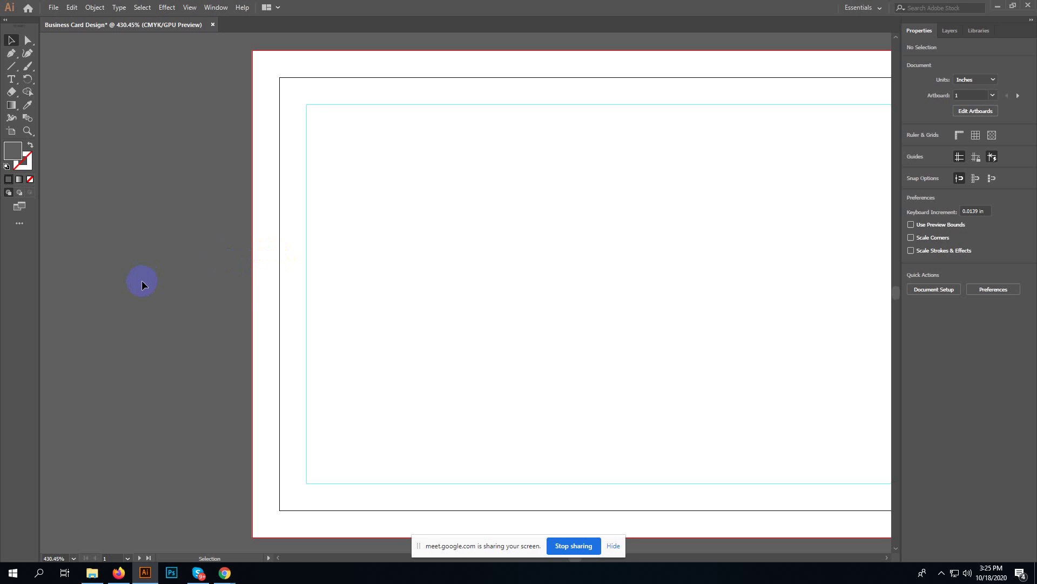
{"action": "key", "text": "ctrl+0"}
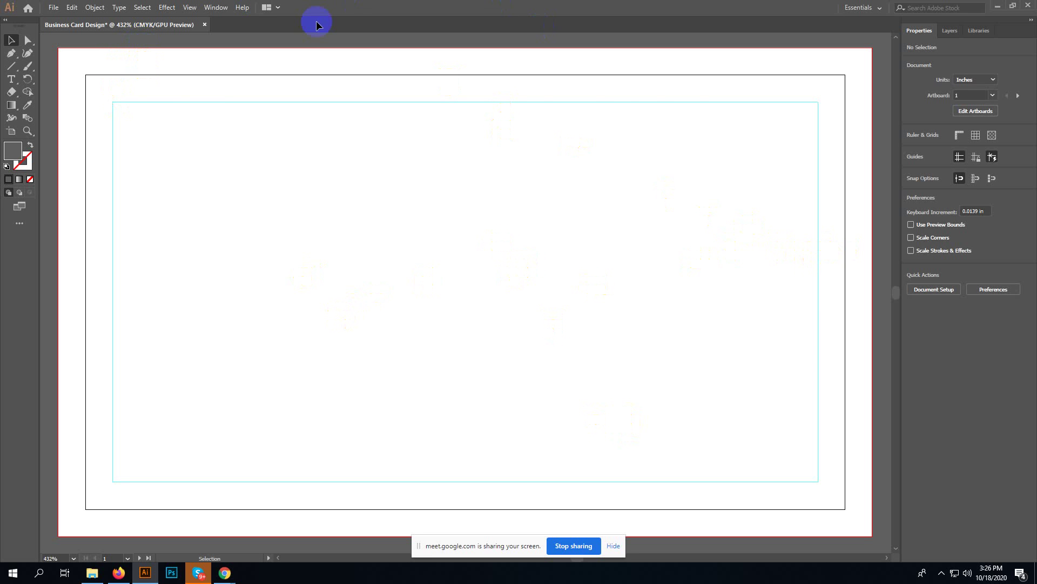
- Drag Logo.jpg from D:\desktop in File Explorer onto the Illustrator artboard
{"action": "left_click", "coordinate": [92, 572]}
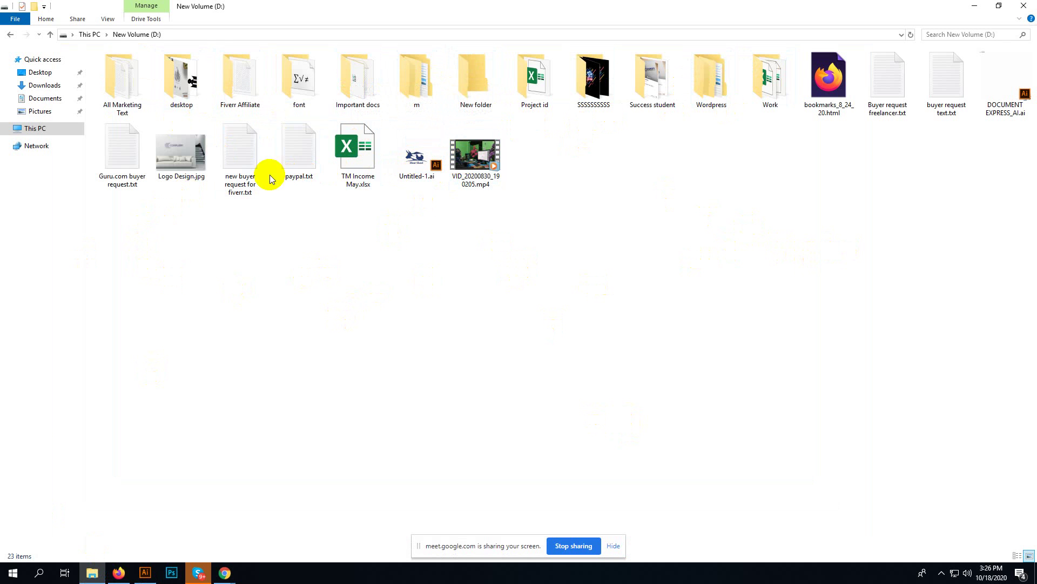
{"action": "double_click", "coordinate": [184, 89]}
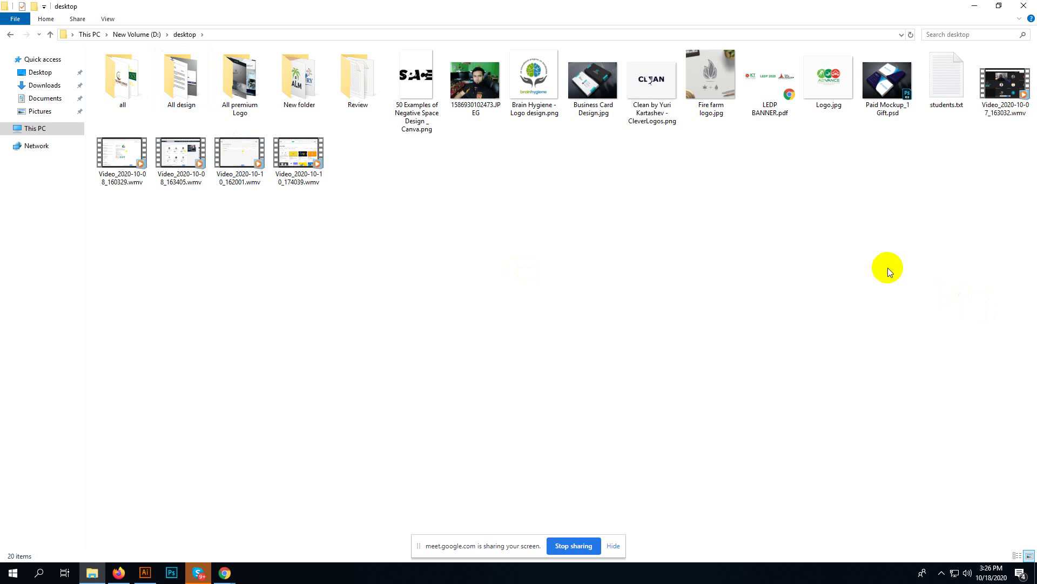
{"action": "left_click_drag", "start_coordinate": [819, 92], "coordinate": [351, 294]}
- Embed the placed Logo.jpg and scale it to about 1.23 × 1.07 in on the card's left side
{"action": "scroll", "coordinate": [350, 294], "scroll_direction": "down", "scroll_amount": 3}
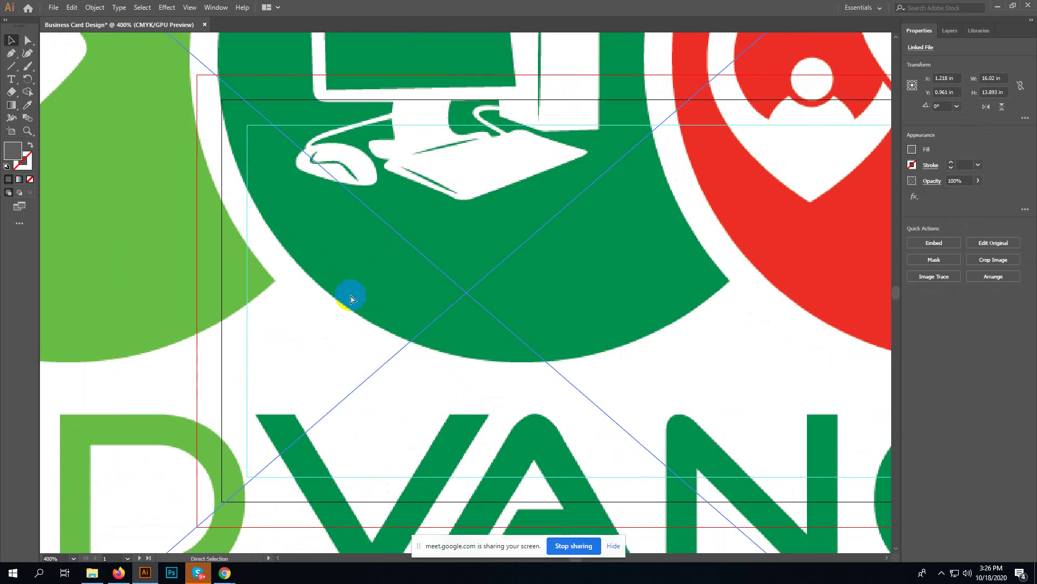
{"action": "scroll", "coordinate": [351, 296], "scroll_direction": "down", "scroll_amount": 2}
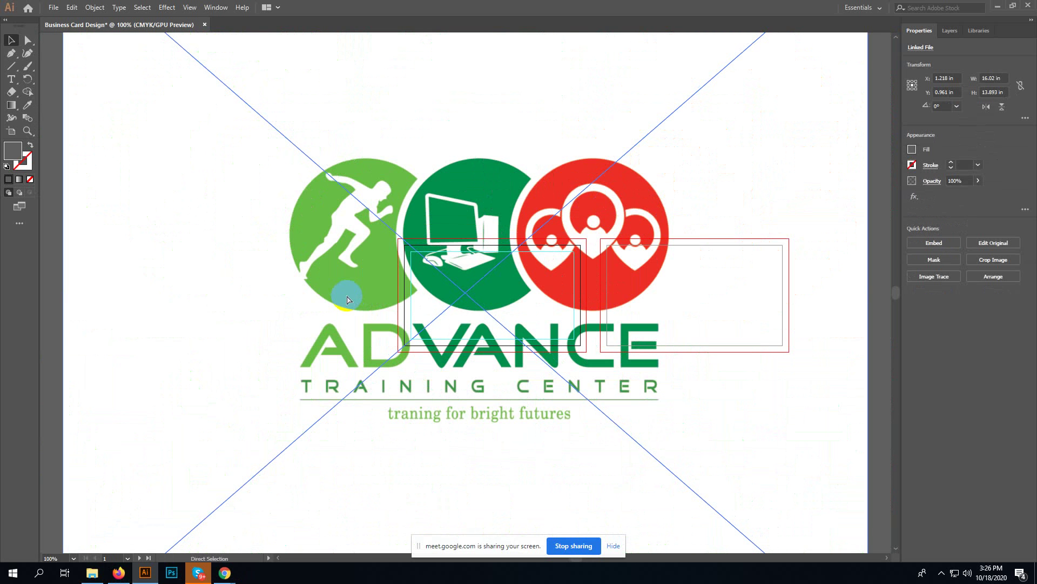
{"action": "scroll", "coordinate": [346, 294], "scroll_direction": "down", "scroll_amount": 2}
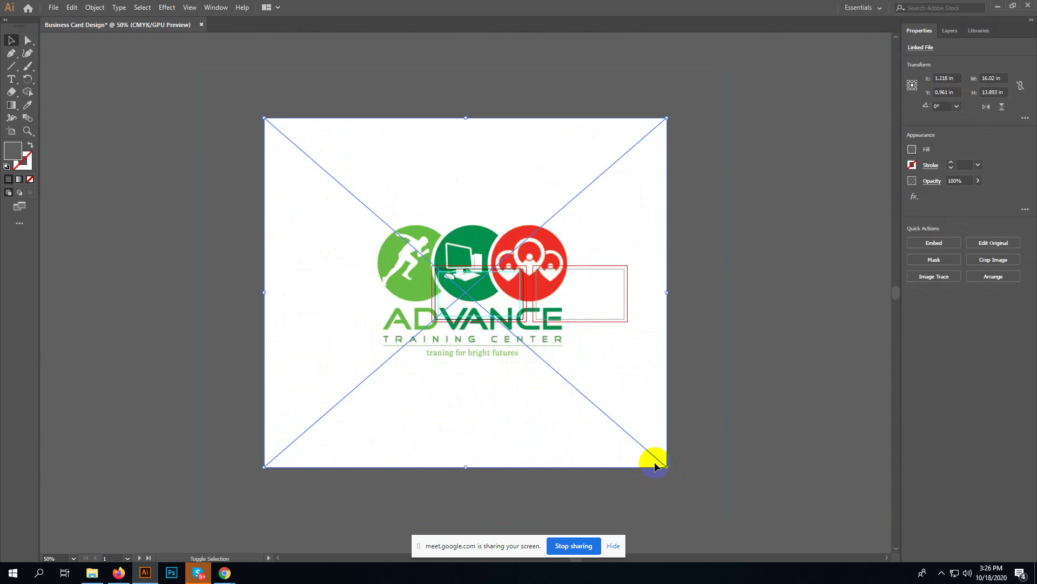
{"action": "left_click", "coordinate": [926, 244]}
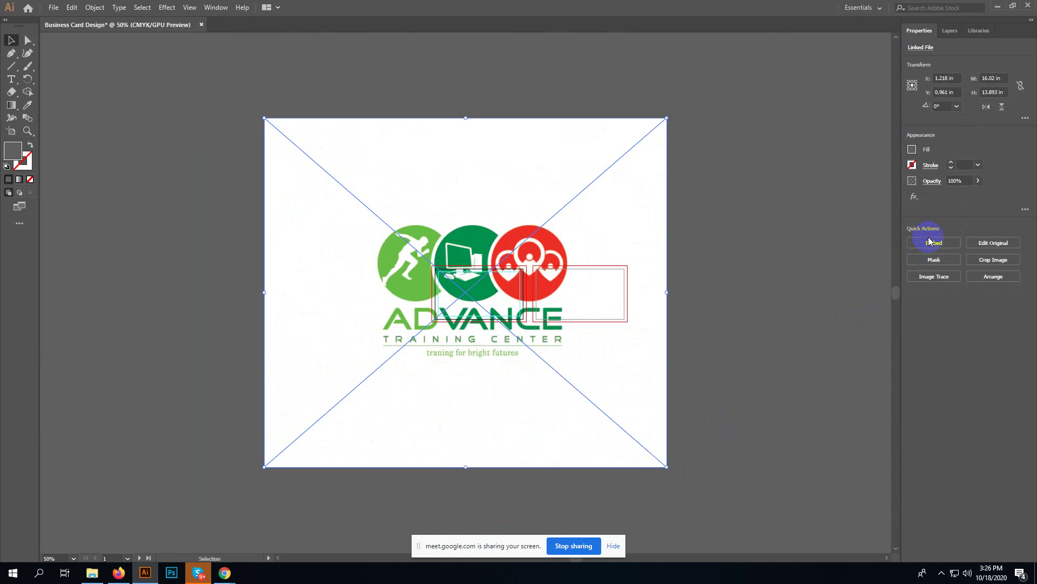
{"action": "left_click_drag", "start_coordinate": [666, 466], "coordinate": [517, 305]}
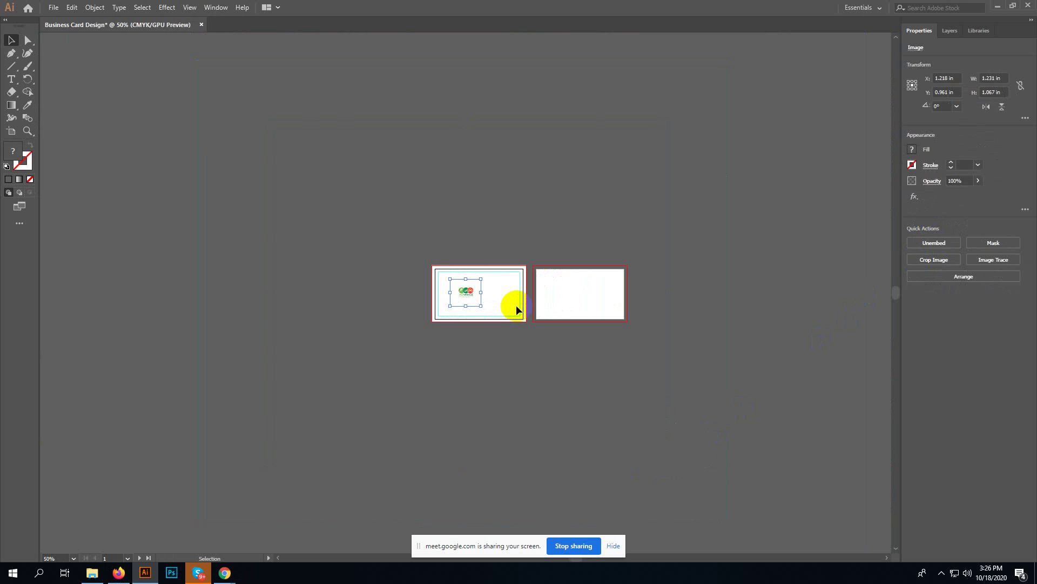
{"action": "key", "text": "ctrl+0"}
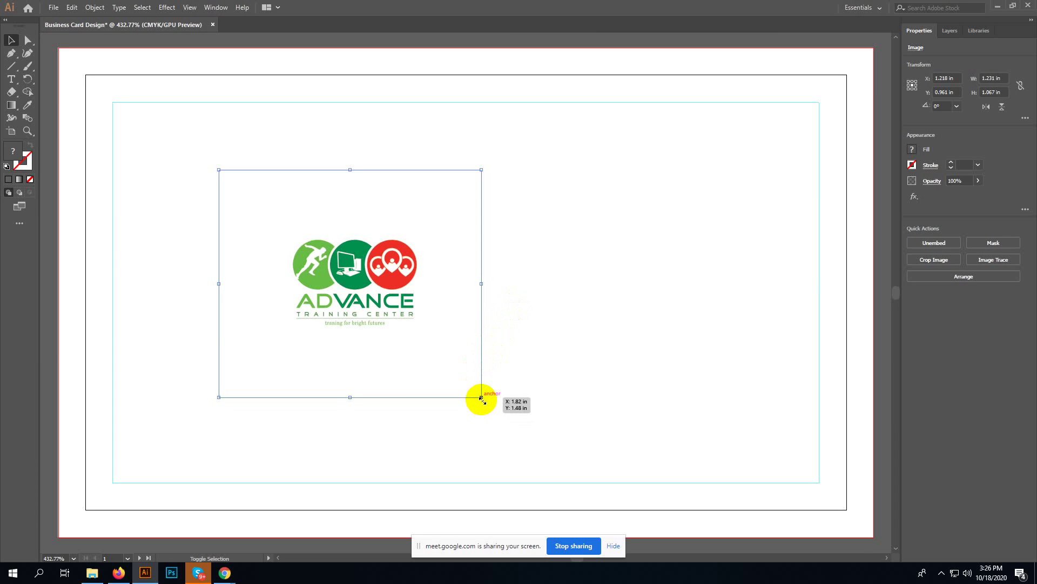
{"action": "left_click", "coordinate": [585, 359]}
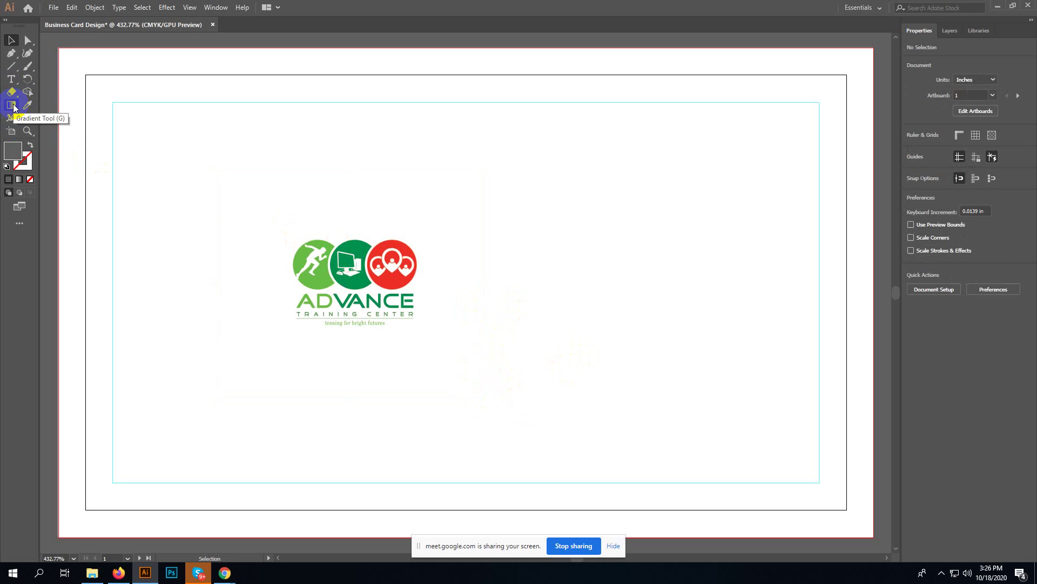
- Clip the logo with a rectangle into a 0.631 × 0.447 in group and nudge it to the top-left corner
{"action": "key", "text": "m"}
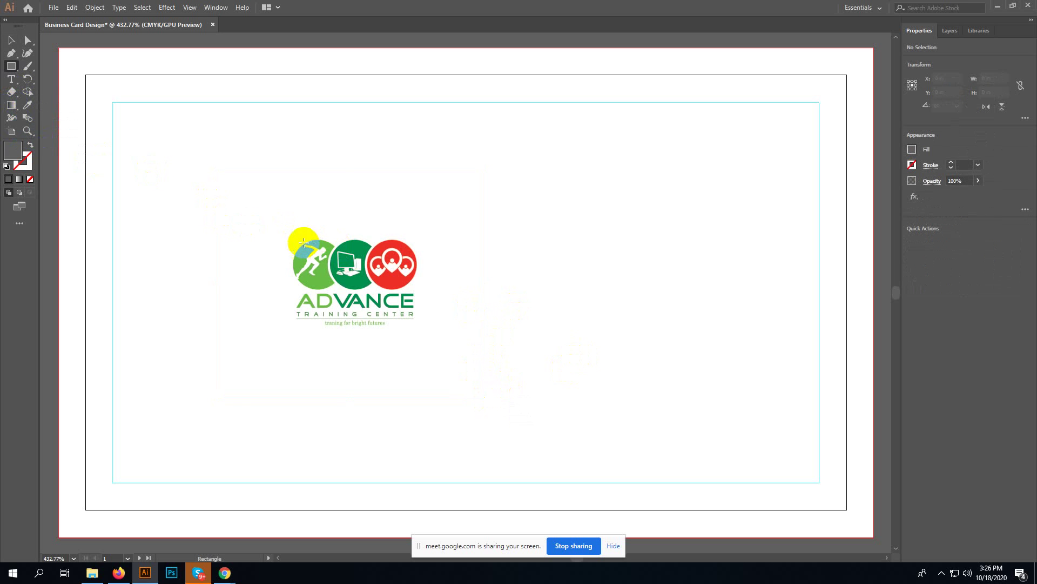
{"action": "left_click_drag", "start_coordinate": [285, 233], "coordinate": [423, 329]}
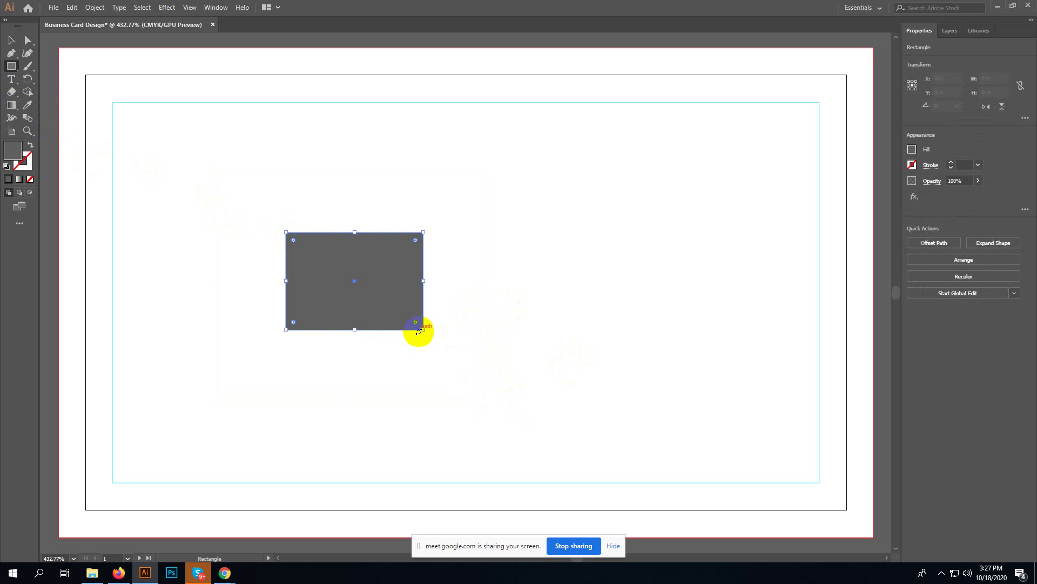
{"action": "key", "text": "v"}
{"action": "left_click_drag", "start_coordinate": [509, 219], "coordinate": [182, 152]}
{"action": "key", "text": "ctrl+7"}
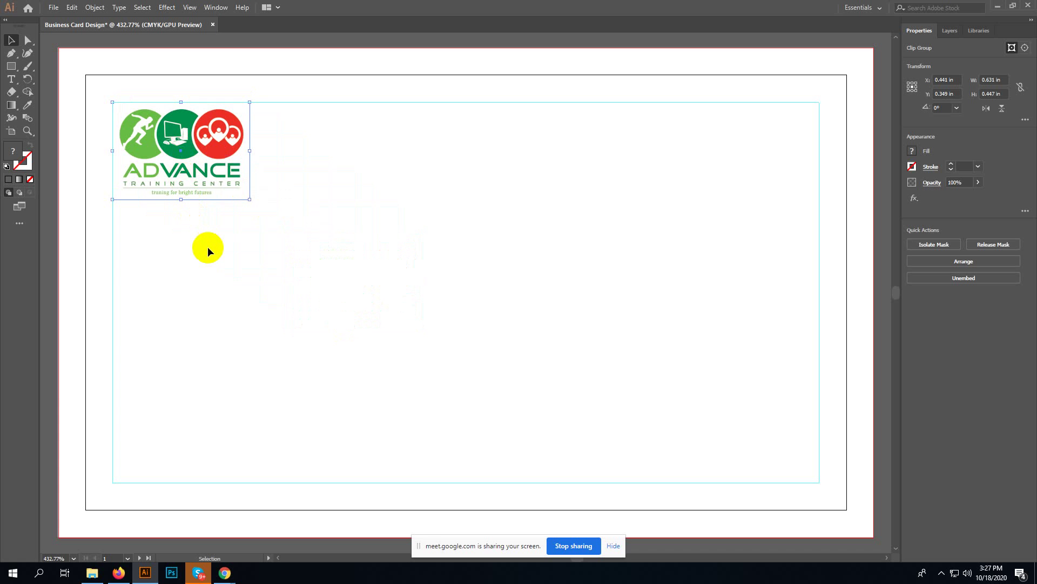
{"action": "key", "text": "Left"}
{"action": "key", "text": "Left"}
{"action": "key", "text": "Left"}
{"action": "key", "text": "Left"}
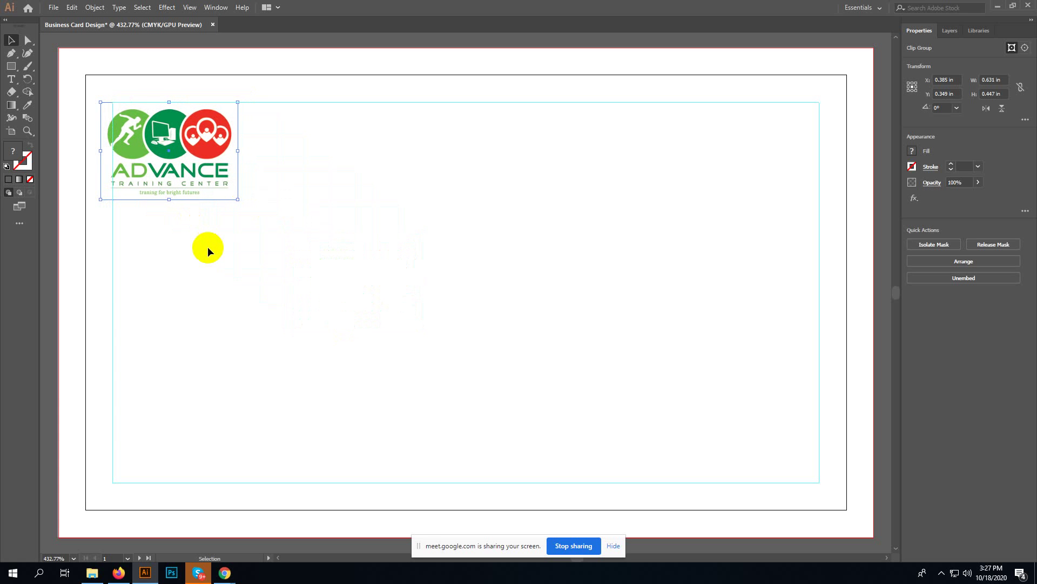
{"action": "key", "text": "Up"}
{"action": "key", "text": "Up"}
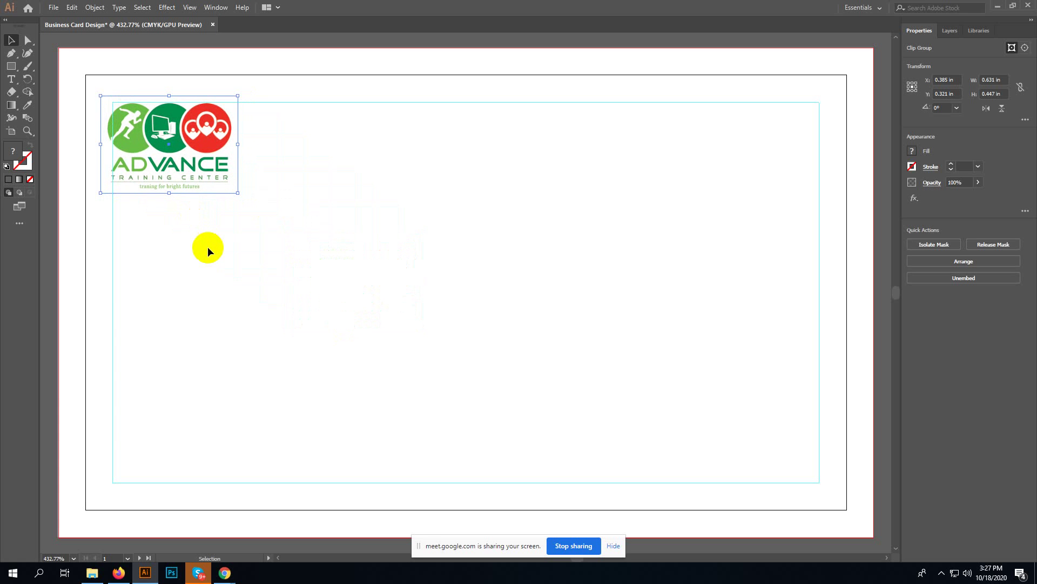
{"action": "key", "text": "ctrl+equal"}
{"action": "key", "text": "ctrl+equal"}
{"action": "key", "text": "ctrl+equal"}
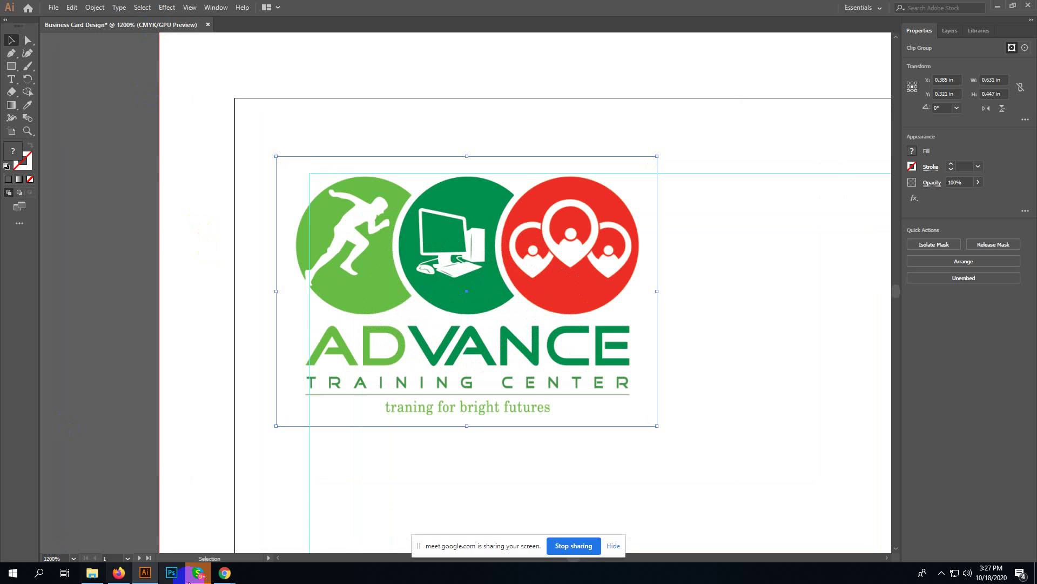
- Admit the person asking to join the meeting, then return to the business card document
{"action": "left_click", "coordinate": [162, 521]}
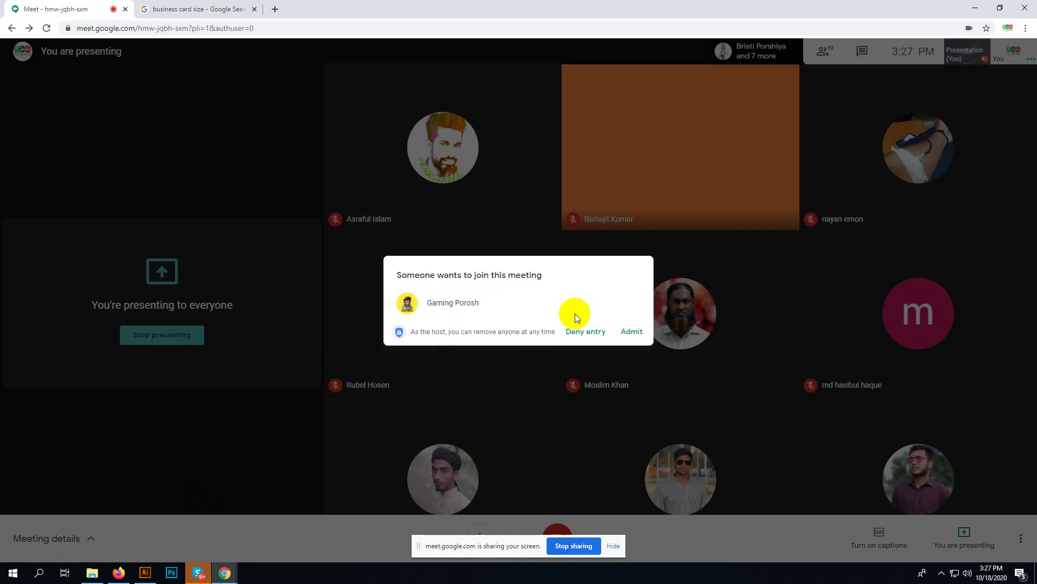
{"action": "left_click", "coordinate": [631, 331]}
{"action": "left_click", "coordinate": [155, 573]}
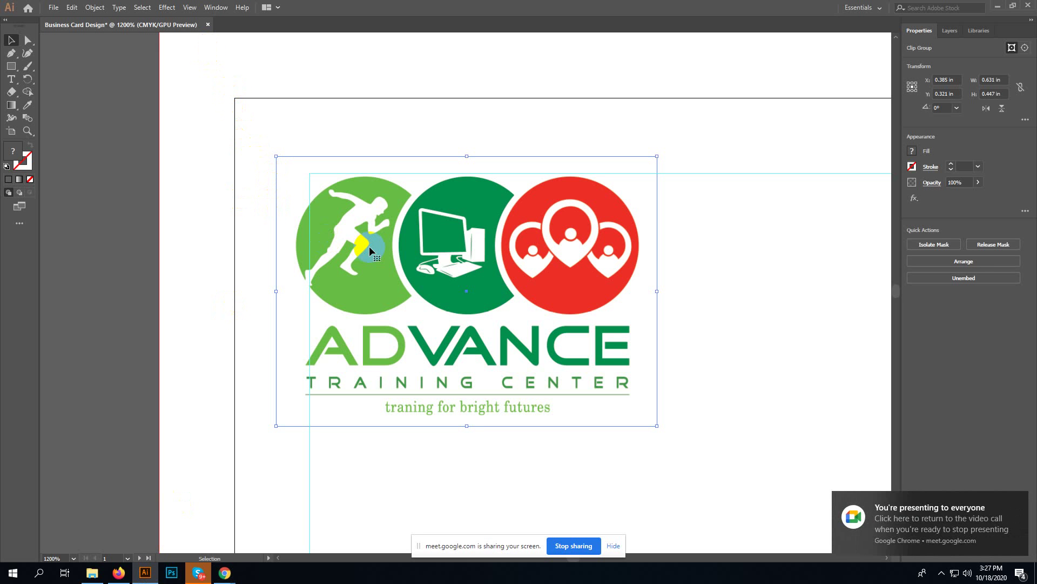
- Nudge the cropped logo with the arrow keys and turn off View > Snap to Point
{"action": "key", "text": "Right"}
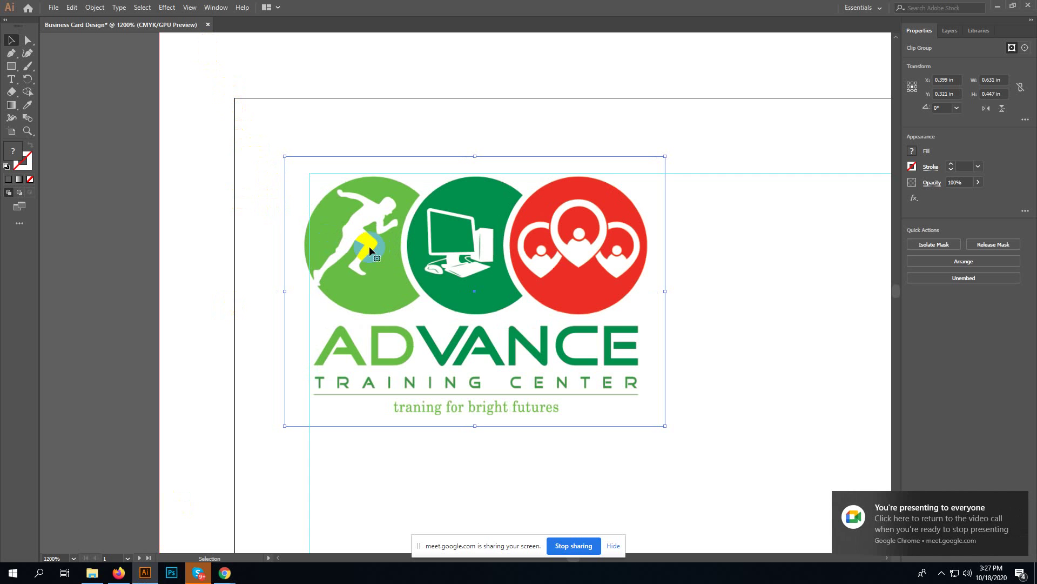
{"action": "key", "text": "Right"}
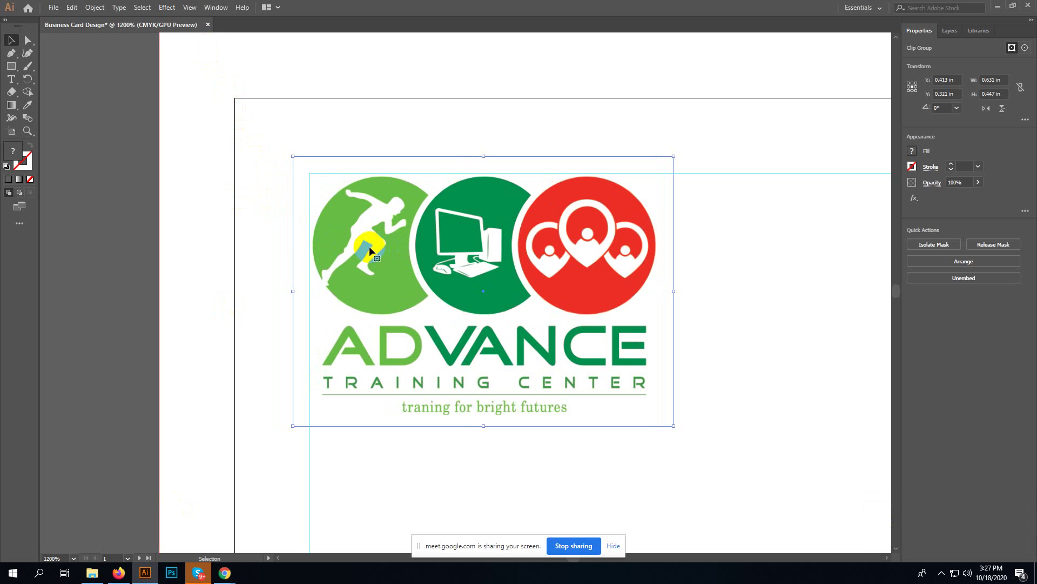
{"action": "key", "text": "Left"}
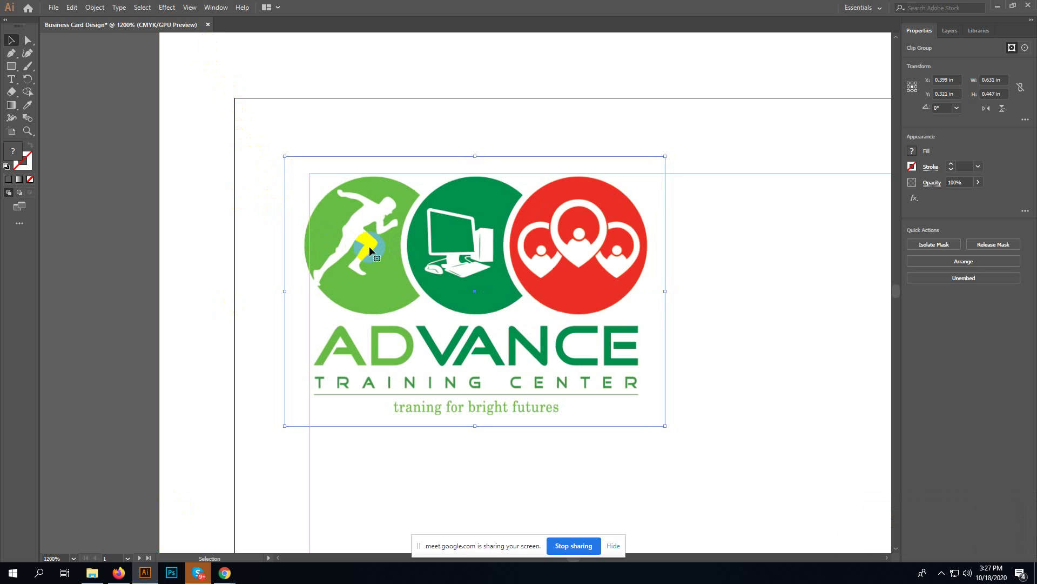
{"action": "left_click", "coordinate": [189, 8]}
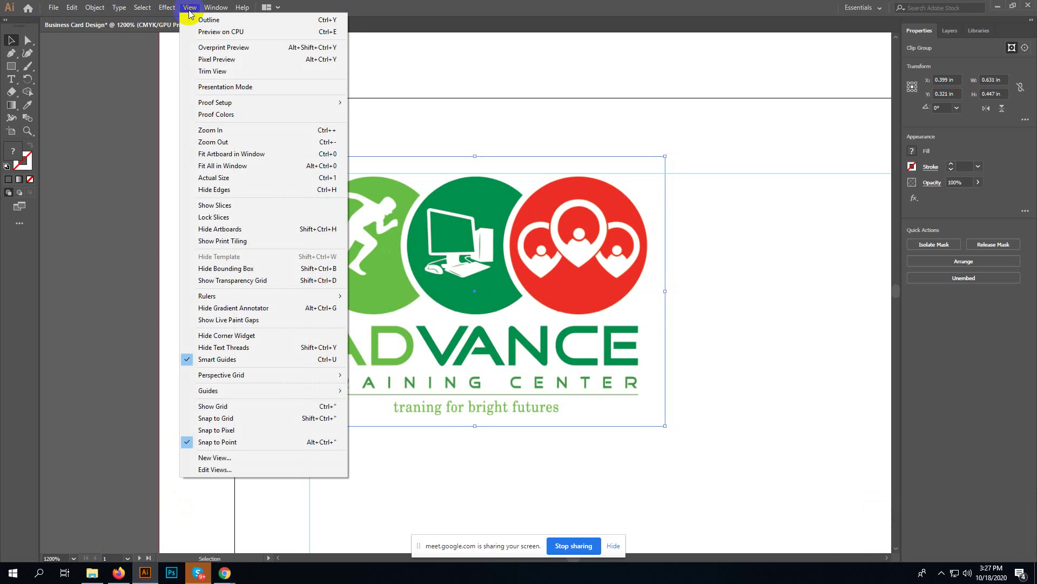
{"action": "left_click", "coordinate": [210, 442]}
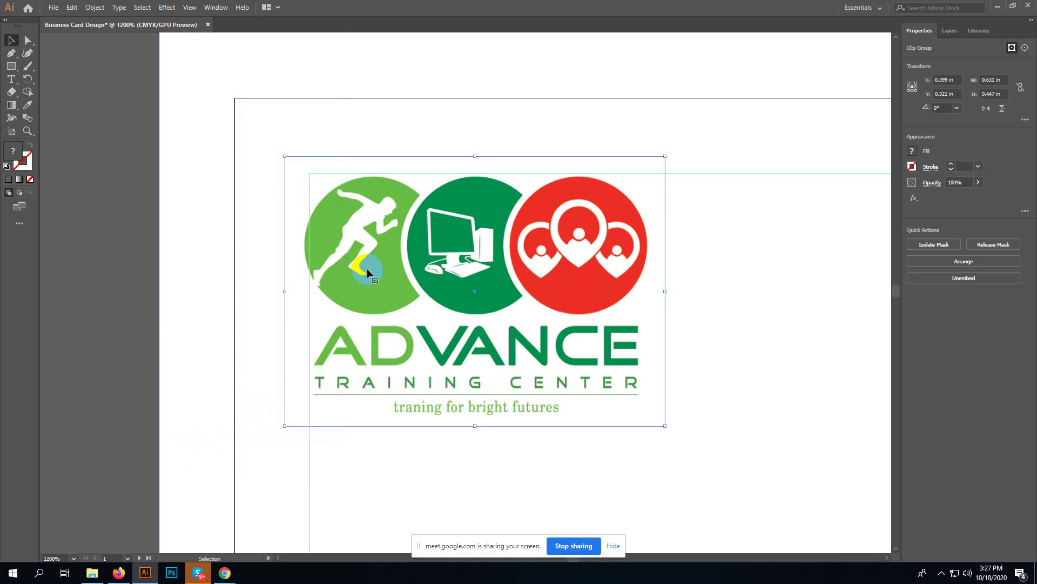
- Fine-position the logo at 0.406 in, 0.314 in, then zoom out and deselect
{"action": "key", "text": "Right"}
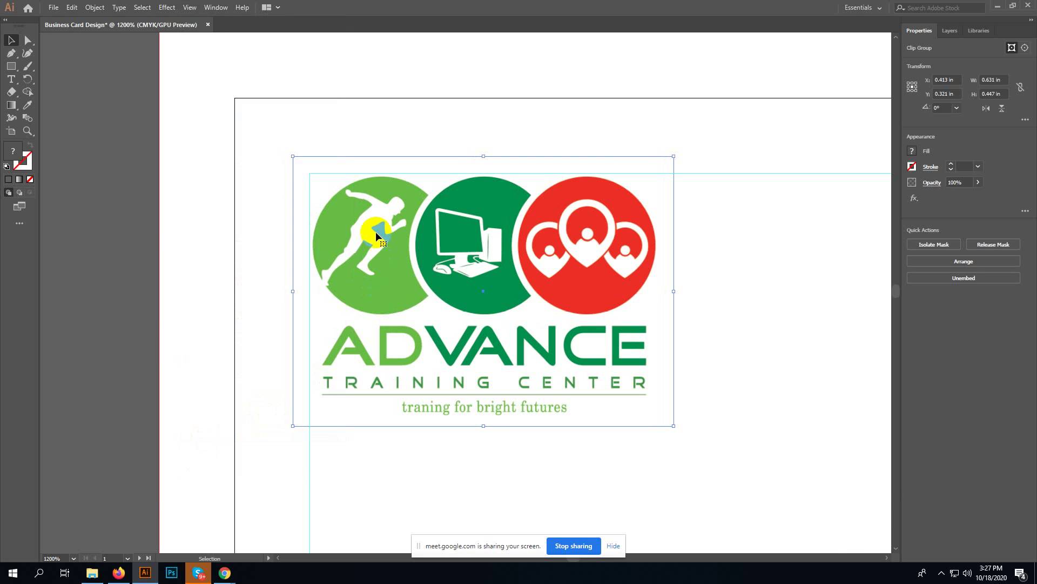
{"action": "left_click_drag", "start_coordinate": [398, 261], "coordinate": [375, 258]}
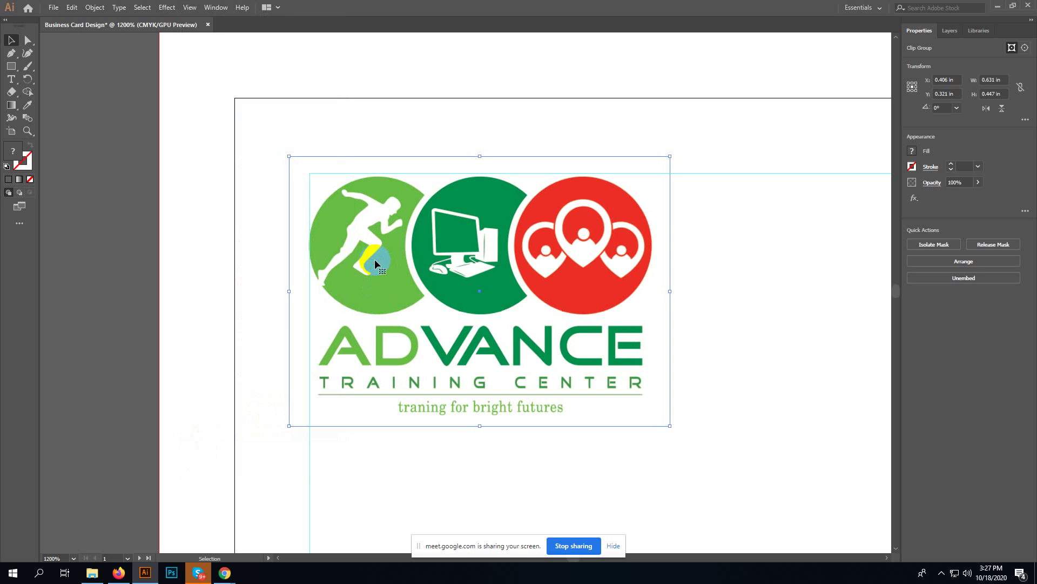
{"action": "key", "text": "Up"}
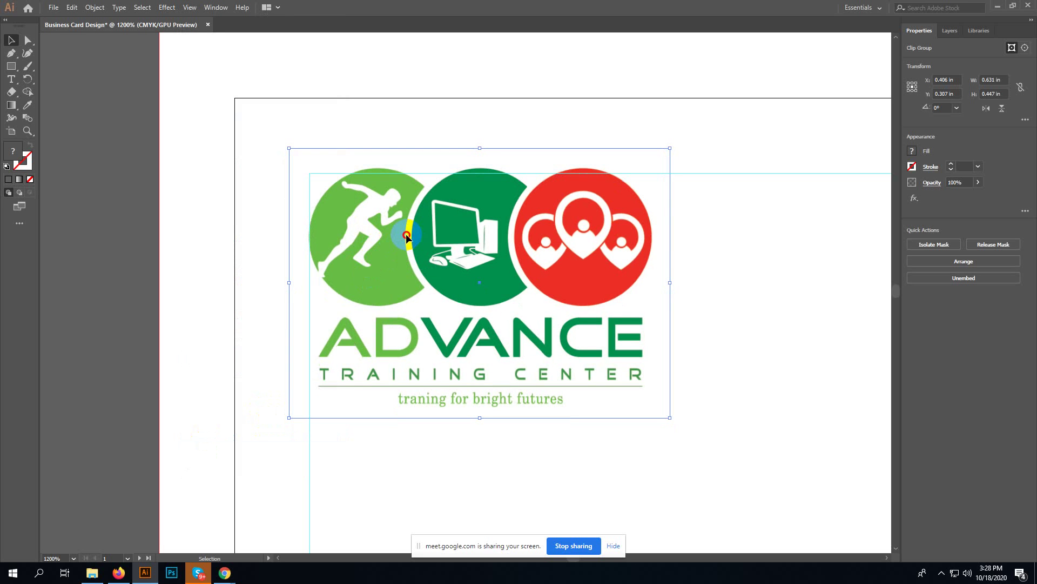
{"action": "left_click_drag", "start_coordinate": [408, 238], "coordinate": [407, 242]}
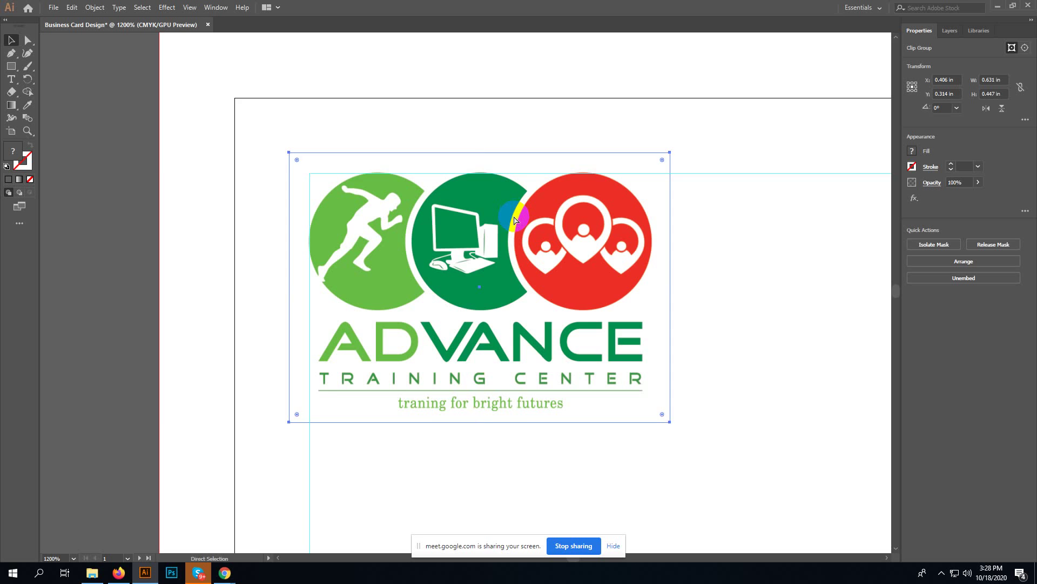
{"action": "key", "text": "ctrl+minus"}
{"action": "key", "text": "ctrl+minus"}
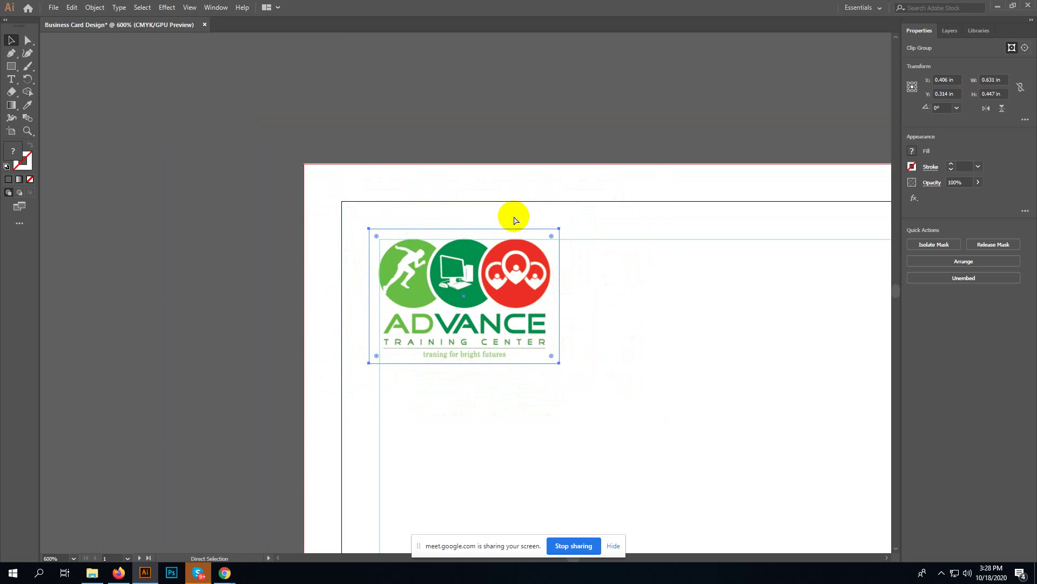
{"action": "key", "text": "ctrl+minus"}
{"action": "key", "text": "ctrl+minus"}
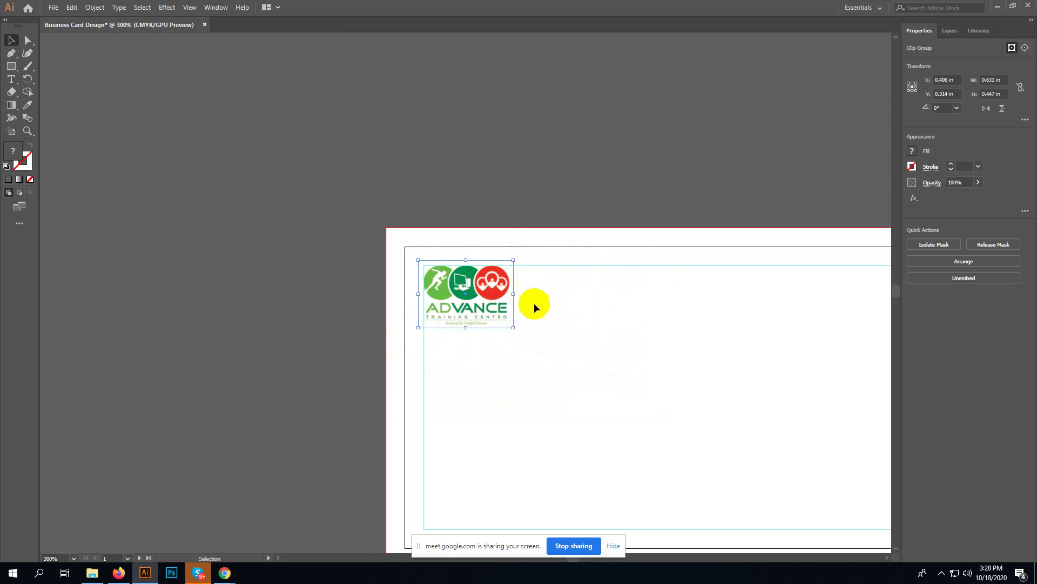
{"action": "left_click_drag", "start_coordinate": [597, 324], "coordinate": [412, 215]}
{"action": "left_click", "coordinate": [416, 258]}
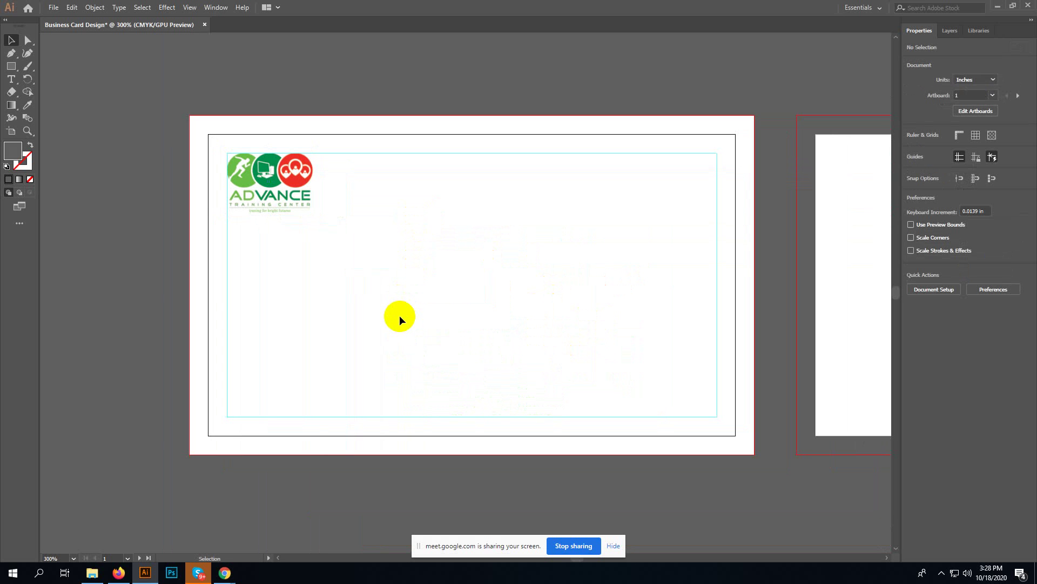
- Add a text line with the cardholder's full name to the right of the logo
{"action": "key", "text": "t"}
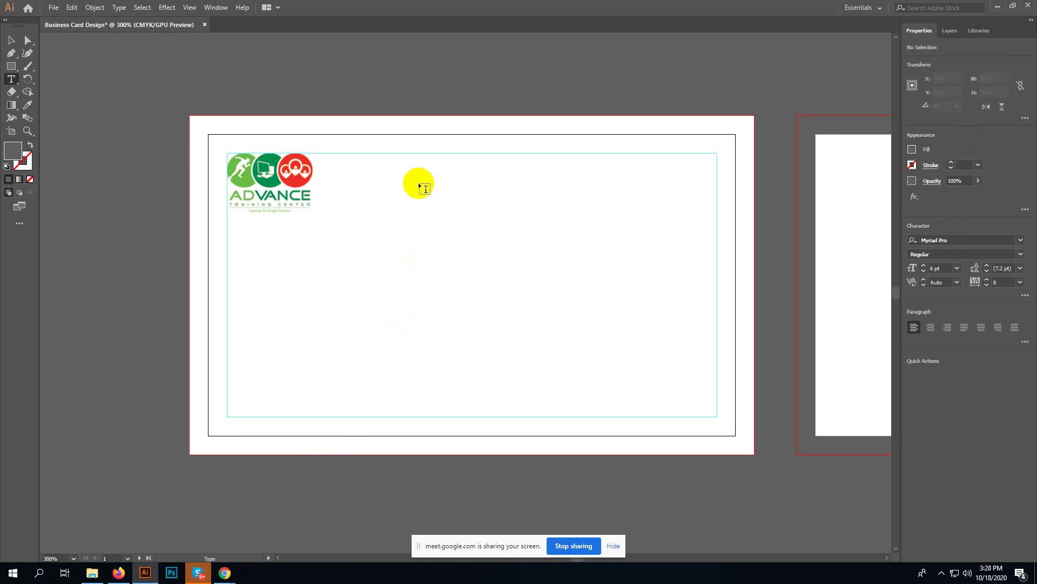
{"action": "left_click", "coordinate": [417, 215]}
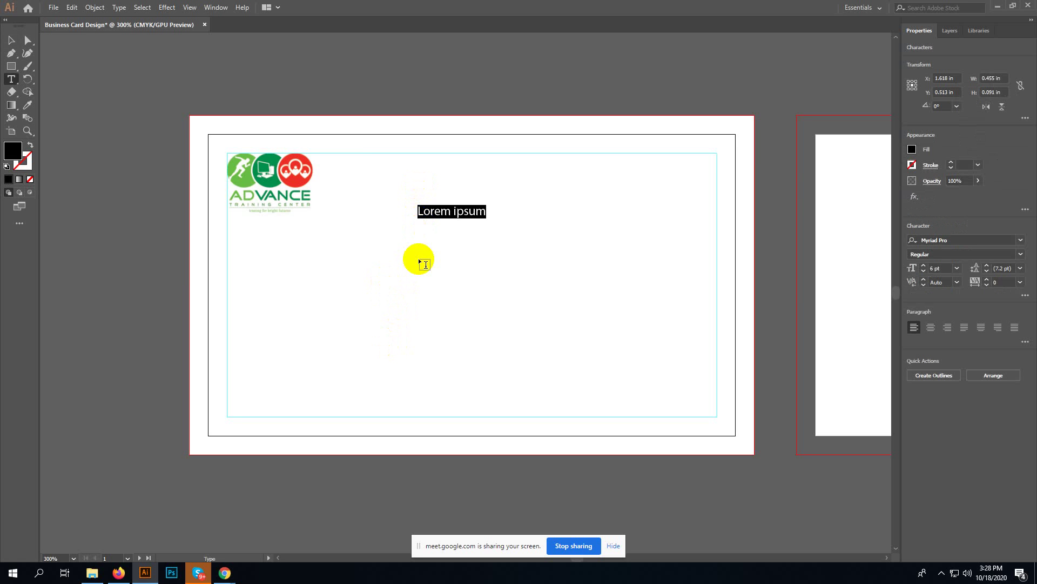
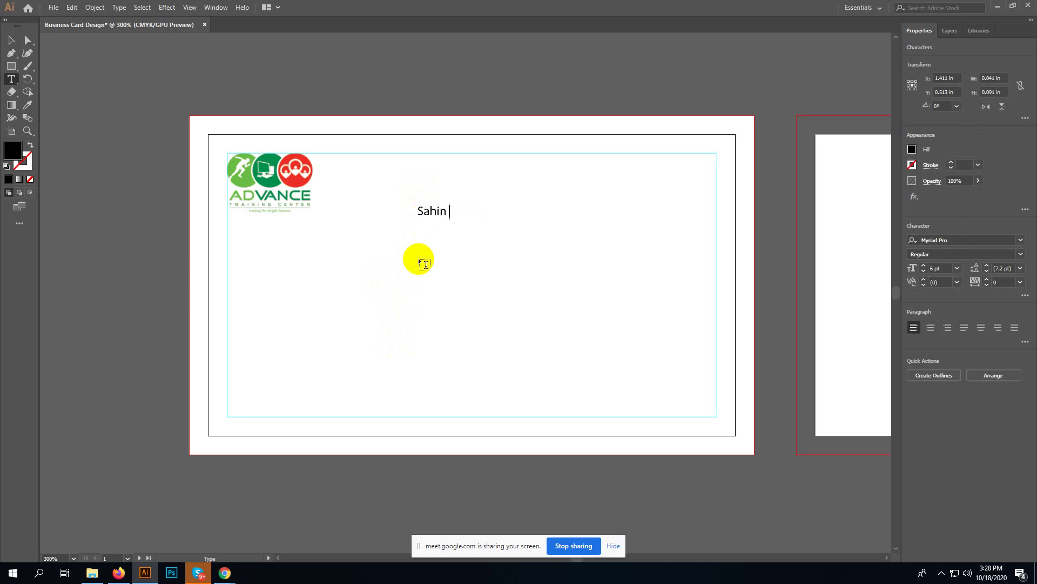
{"action": "left_click", "coordinate": [11, 40]}
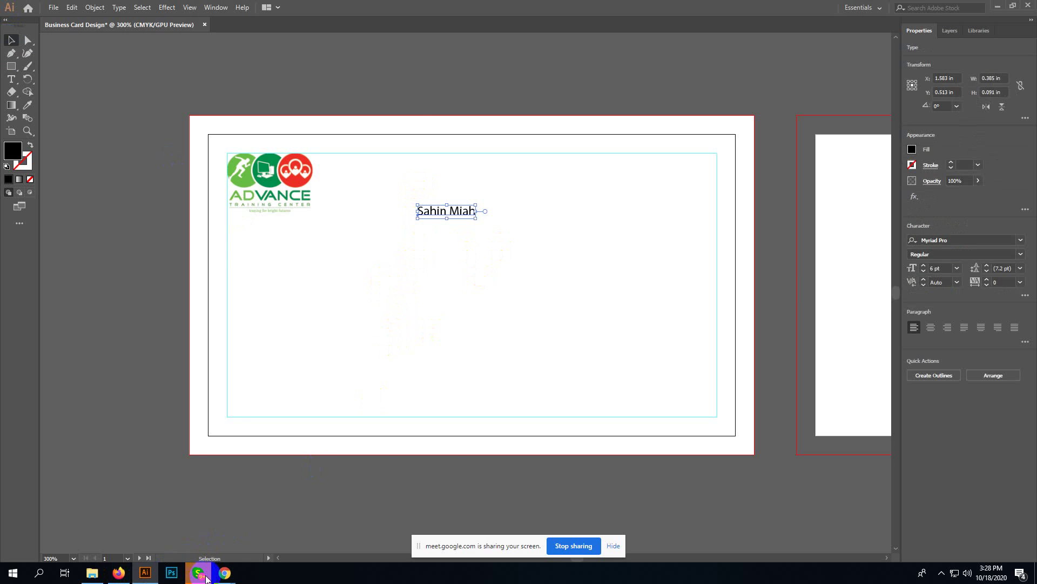
{"action": "left_click", "coordinate": [226, 573]}
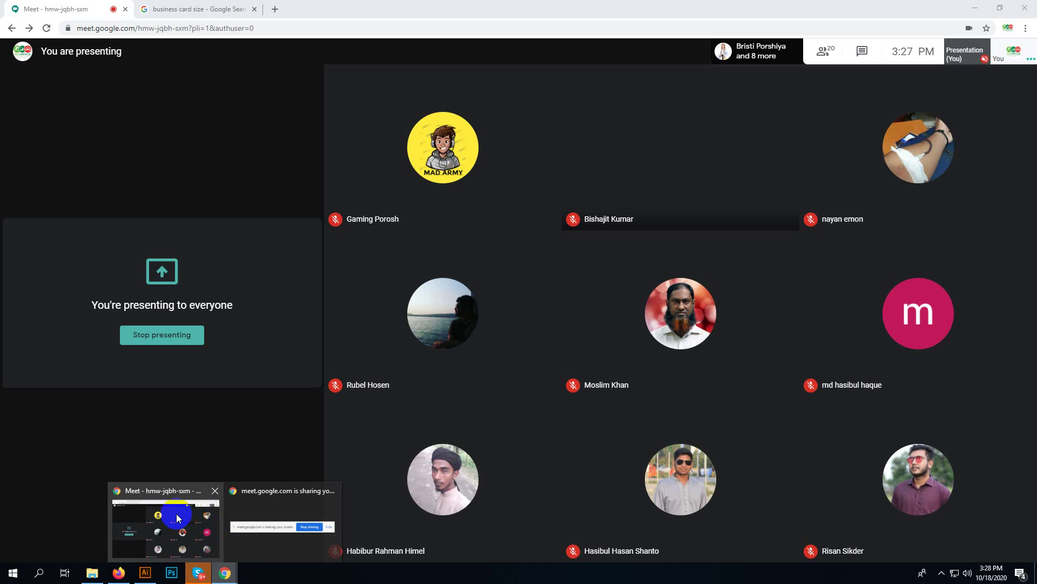
- Show All Google results for 'business card size' (3.5 x 2 inches) and select the query text
{"action": "left_click", "coordinate": [217, 534]}
{"action": "left_click", "coordinate": [189, 8]}
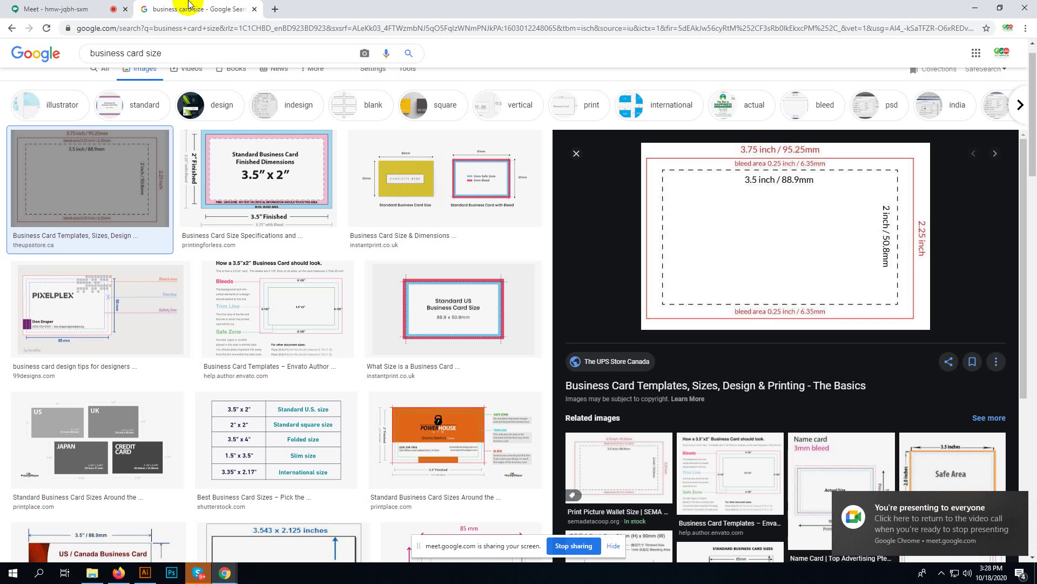
{"action": "scroll", "coordinate": [74, 100], "scroll_direction": "up", "scroll_amount": 2}
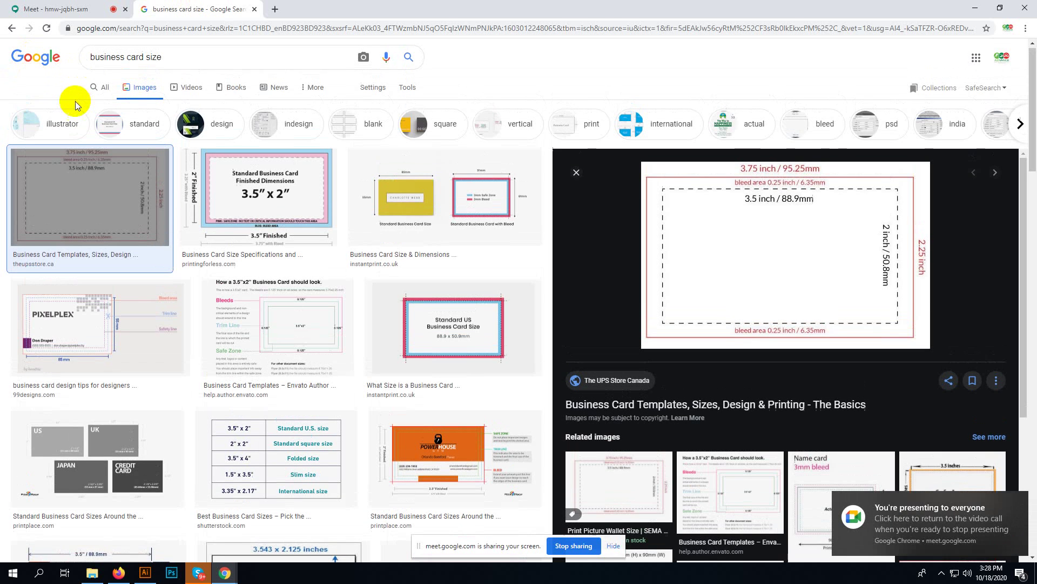
{"action": "left_click", "coordinate": [100, 90]}
{"action": "left_click_drag", "start_coordinate": [204, 63], "coordinate": [2, 54]}
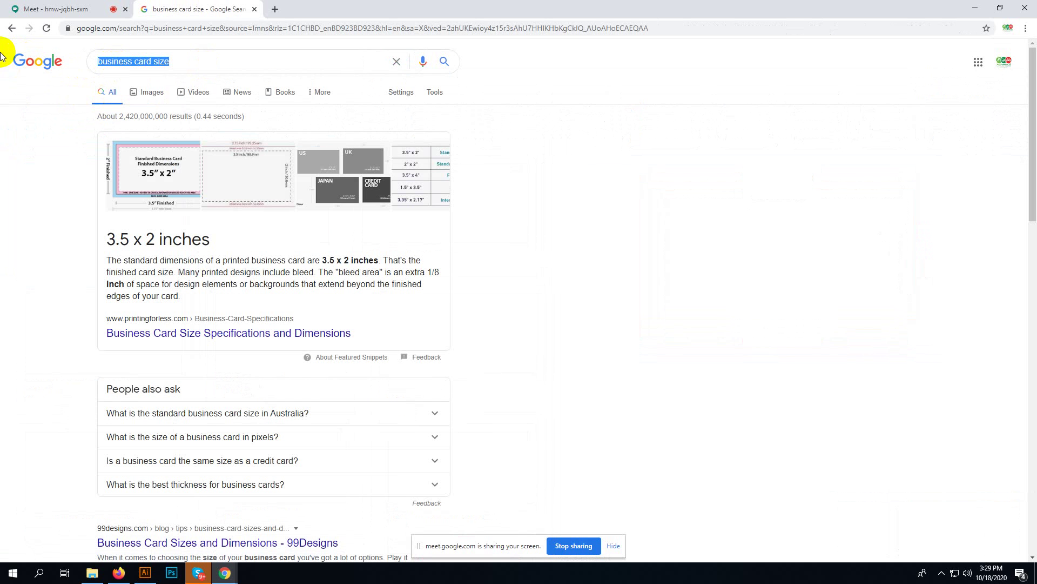
- Search Google for 'best font for business card' and open the PrintPlace free fonts article
{"action": "type", "text": "t"}
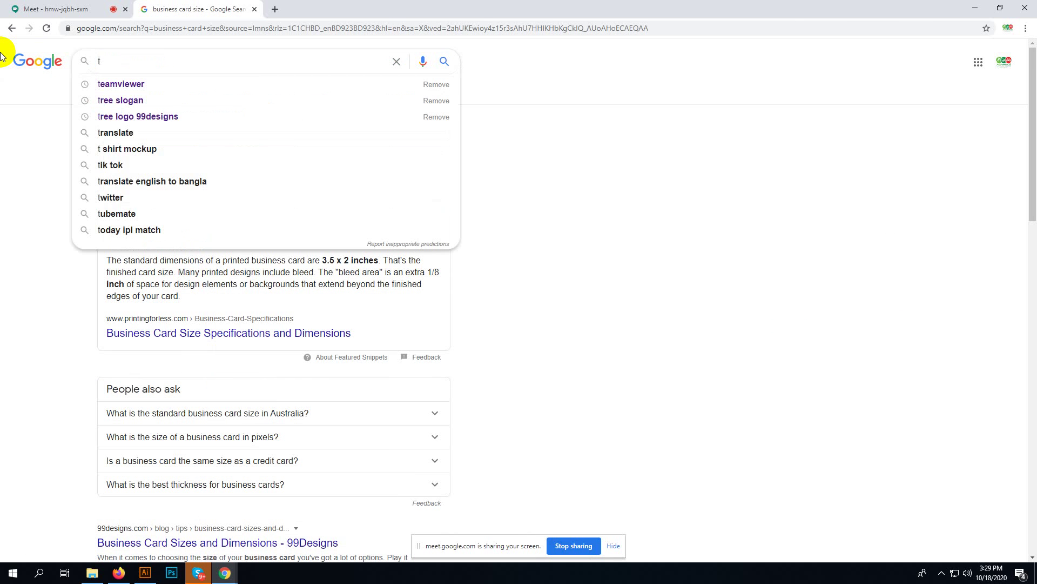
{"action": "key", "text": "BackSpace"}
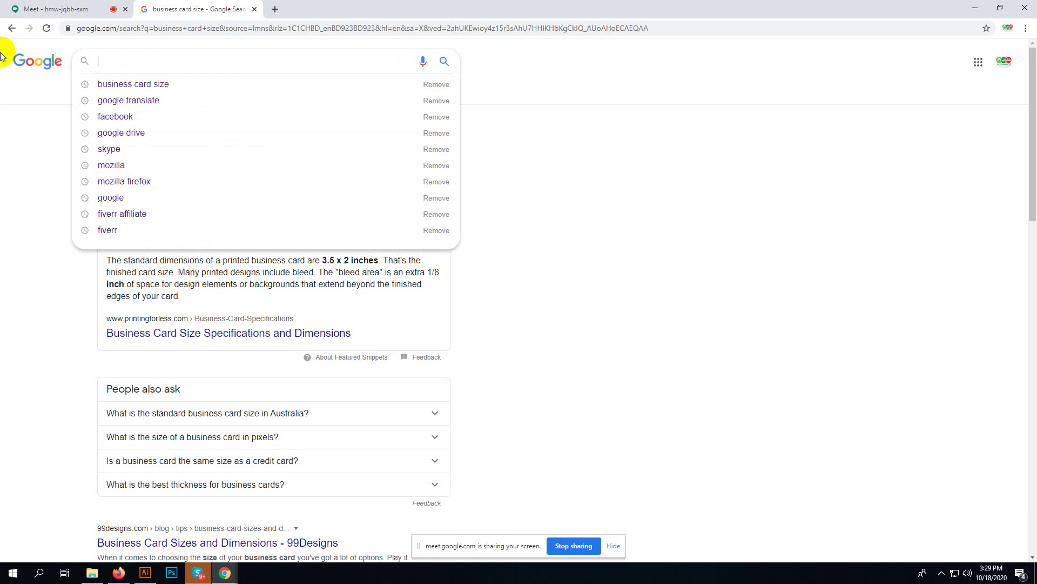
{"action": "type", "text": "best fo"}
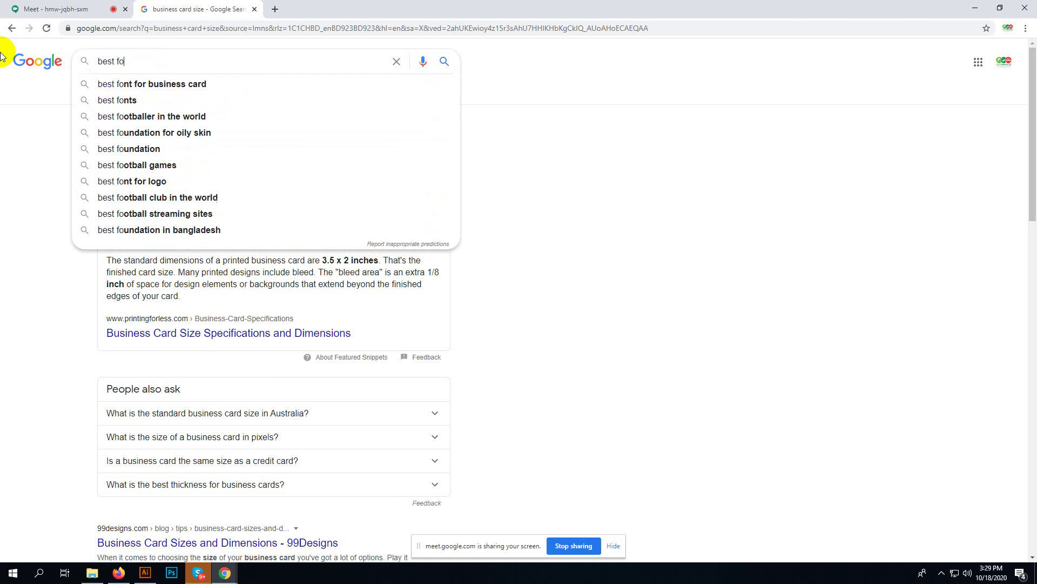
{"action": "type", "text": "nt"}
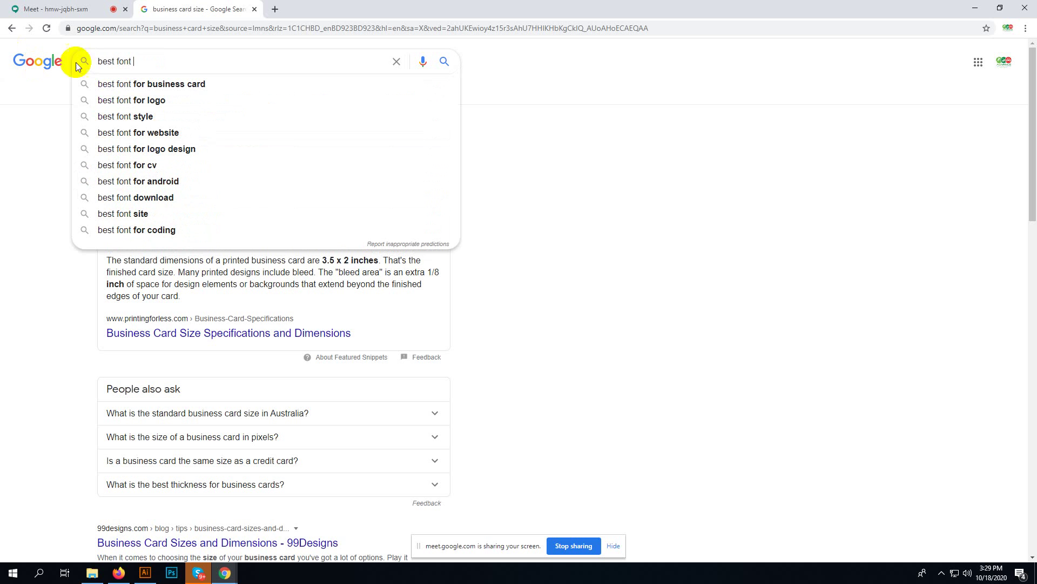
{"action": "left_click", "coordinate": [192, 85]}
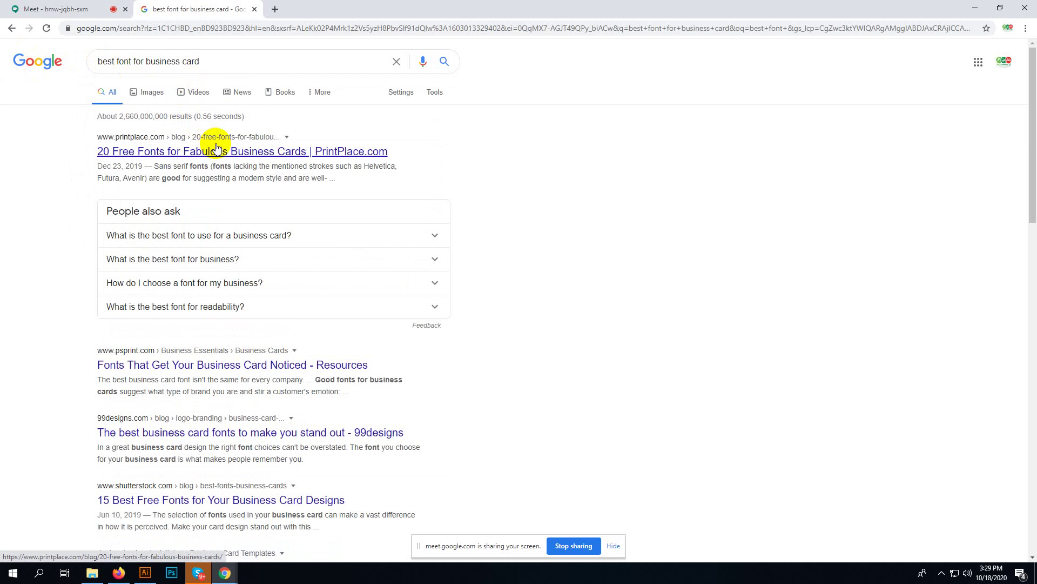
{"action": "left_click", "coordinate": [216, 147]}
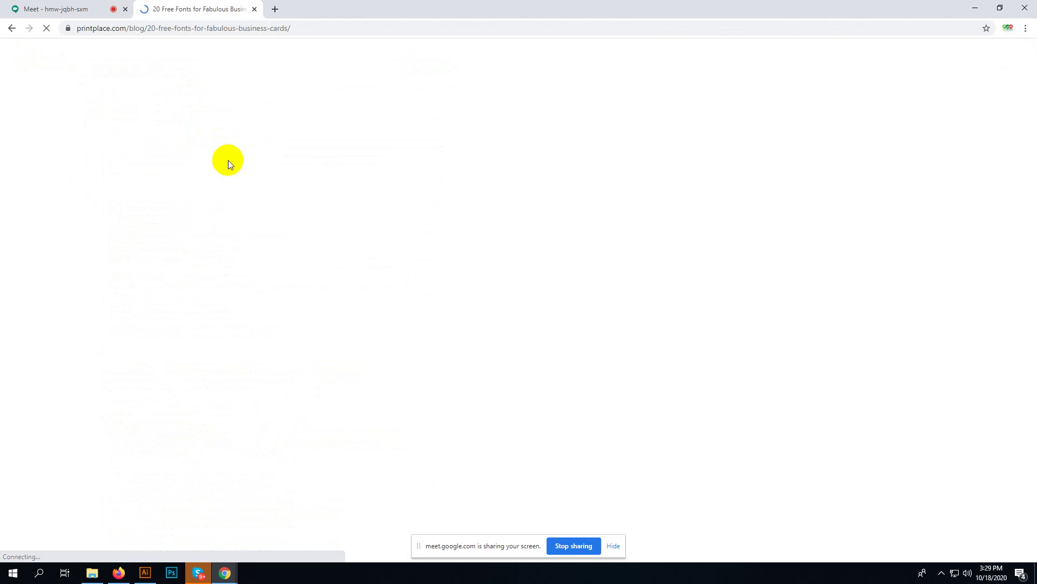
- Scroll through the 20 Free Fonts article's samples, then go back to the search results
{"action": "scroll", "coordinate": [300, 194], "scroll_direction": "down", "scroll_amount": 9}
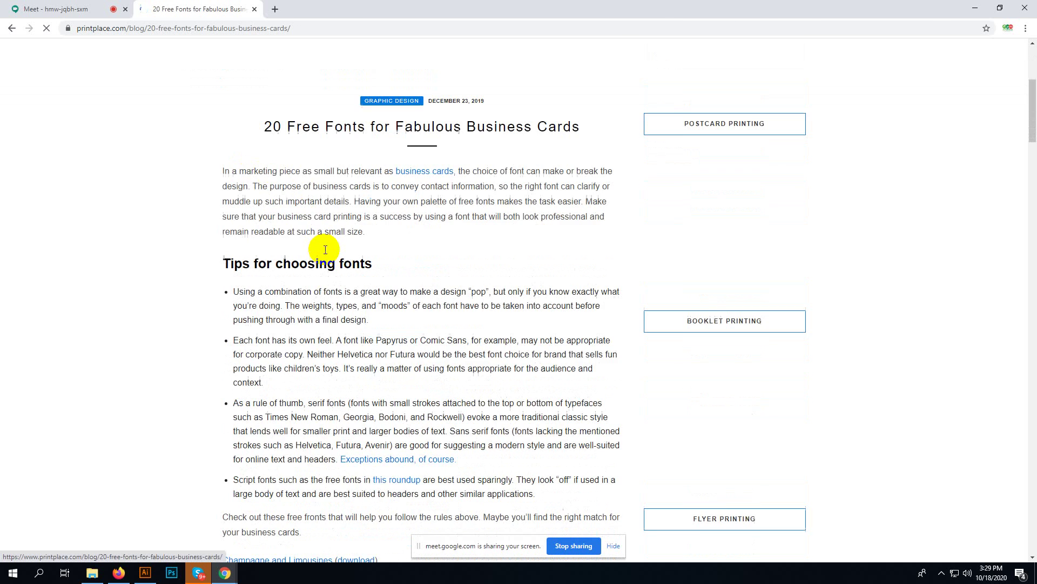
{"action": "scroll", "coordinate": [324, 250], "scroll_direction": "down", "scroll_amount": 4}
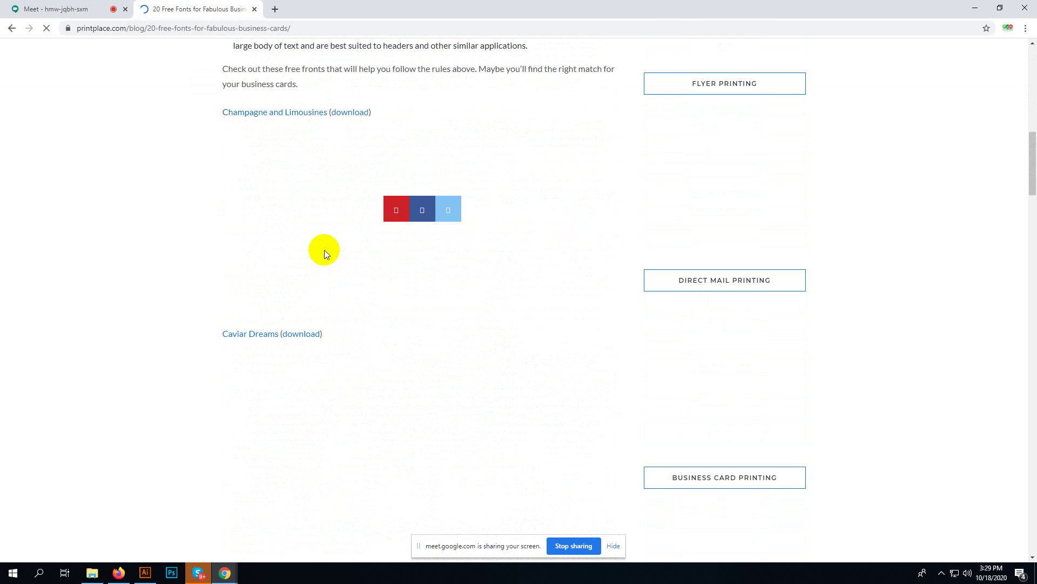
{"action": "scroll", "coordinate": [324, 250], "scroll_direction": "up", "scroll_amount": 1}
{"action": "scroll", "coordinate": [324, 250], "scroll_direction": "up", "scroll_amount": 1}
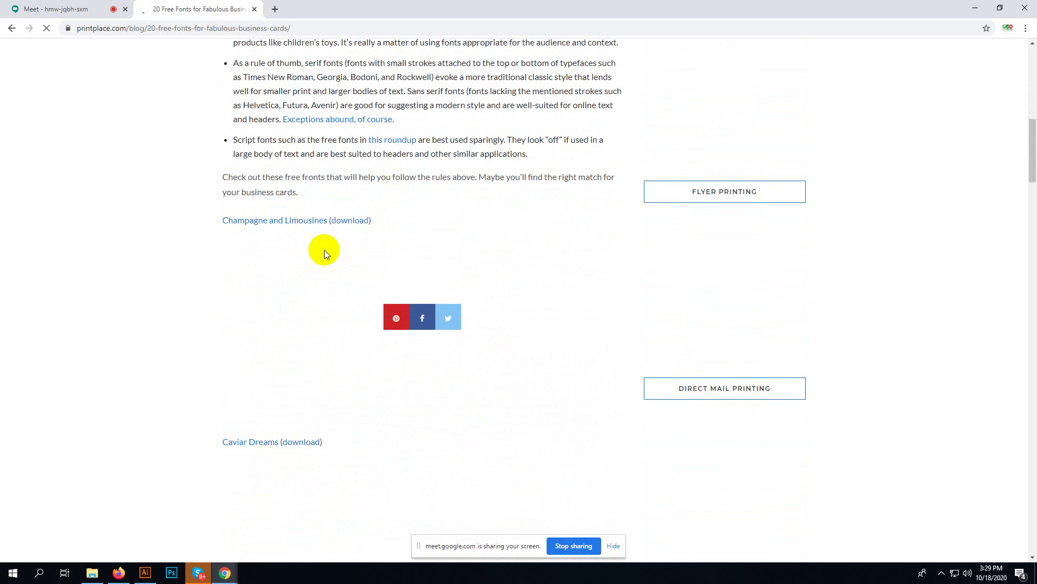
{"action": "scroll", "coordinate": [324, 250], "scroll_direction": "down", "scroll_amount": 9}
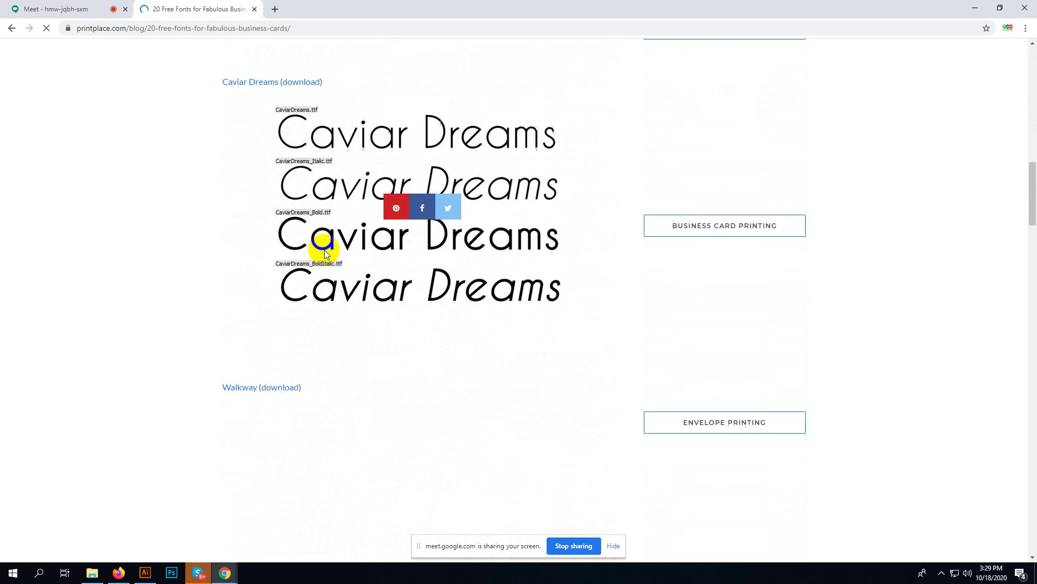
{"action": "scroll", "coordinate": [325, 250], "scroll_direction": "down", "scroll_amount": 11}
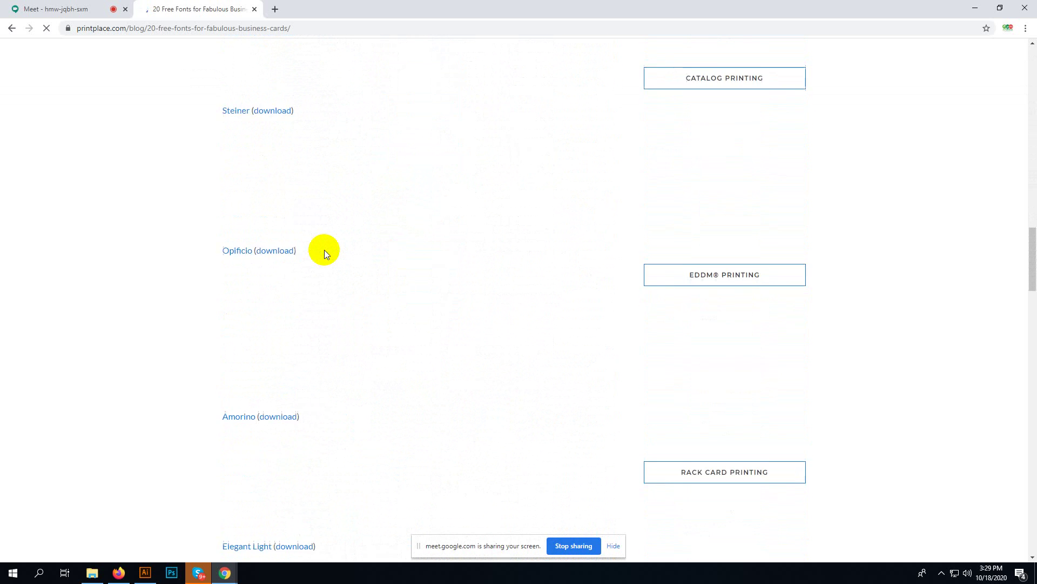
{"action": "scroll", "coordinate": [324, 250], "scroll_direction": "down", "scroll_amount": 9}
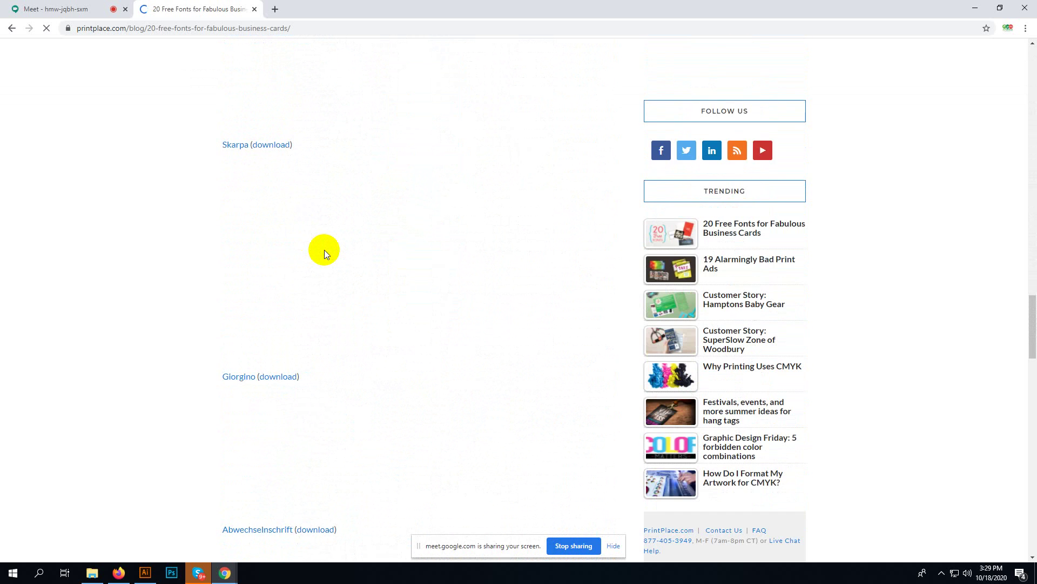
{"action": "scroll", "coordinate": [324, 250], "scroll_direction": "down", "scroll_amount": 9}
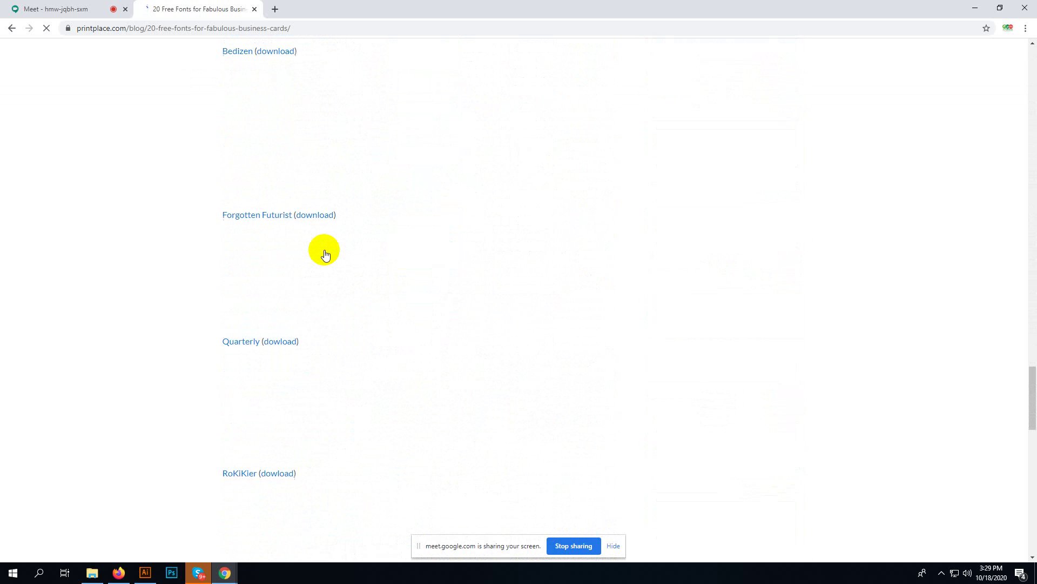
{"action": "scroll", "coordinate": [324, 249], "scroll_direction": "down", "scroll_amount": 5}
{"action": "scroll", "coordinate": [324, 249], "scroll_direction": "down", "scroll_amount": 6}
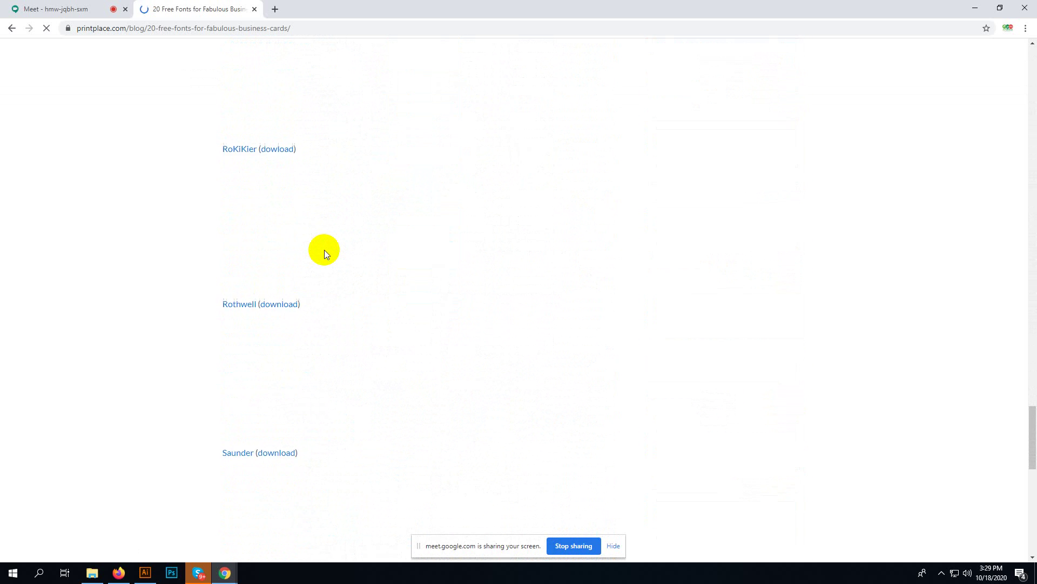
{"action": "scroll", "coordinate": [325, 252], "scroll_direction": "up", "scroll_amount": 20}
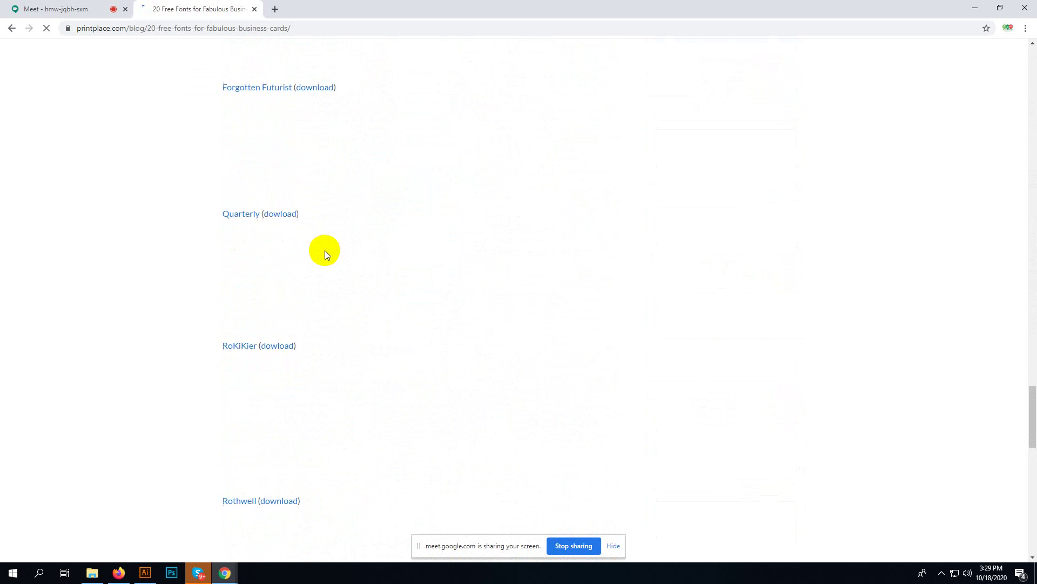
{"action": "scroll", "coordinate": [322, 215], "scroll_direction": "up", "scroll_amount": 8}
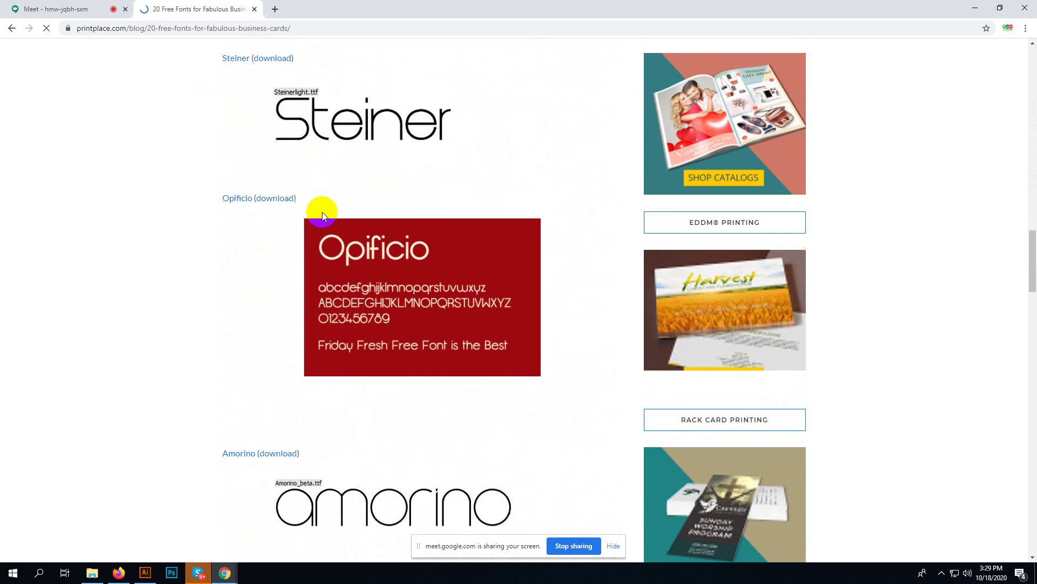
{"action": "scroll", "coordinate": [322, 215], "scroll_direction": "up", "scroll_amount": 2}
{"action": "scroll", "coordinate": [323, 216], "scroll_direction": "up", "scroll_amount": 1}
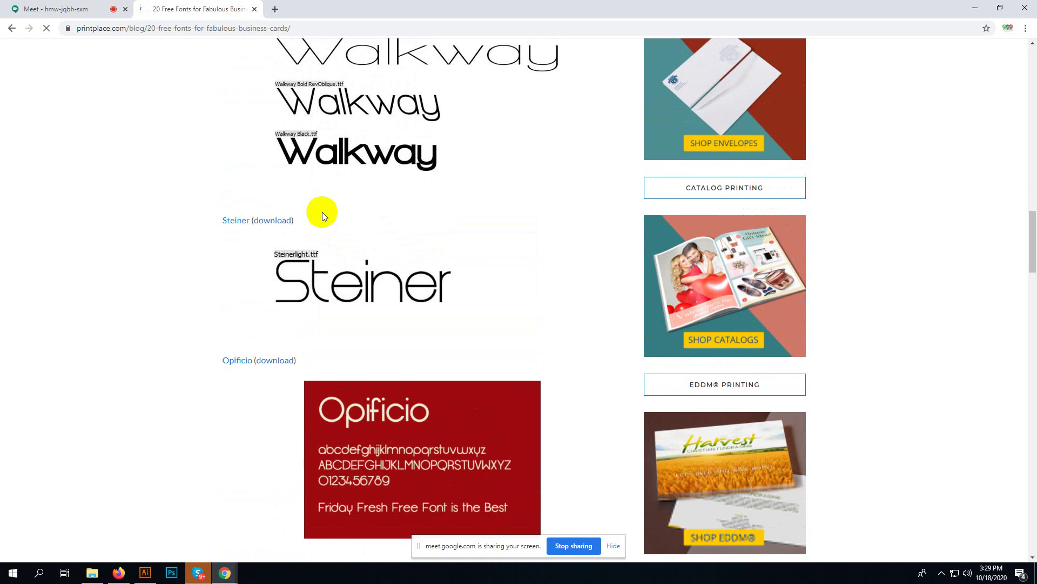
{"action": "scroll", "coordinate": [322, 216], "scroll_direction": "up", "scroll_amount": 4}
{"action": "scroll", "coordinate": [322, 216], "scroll_direction": "up", "scroll_amount": 12}
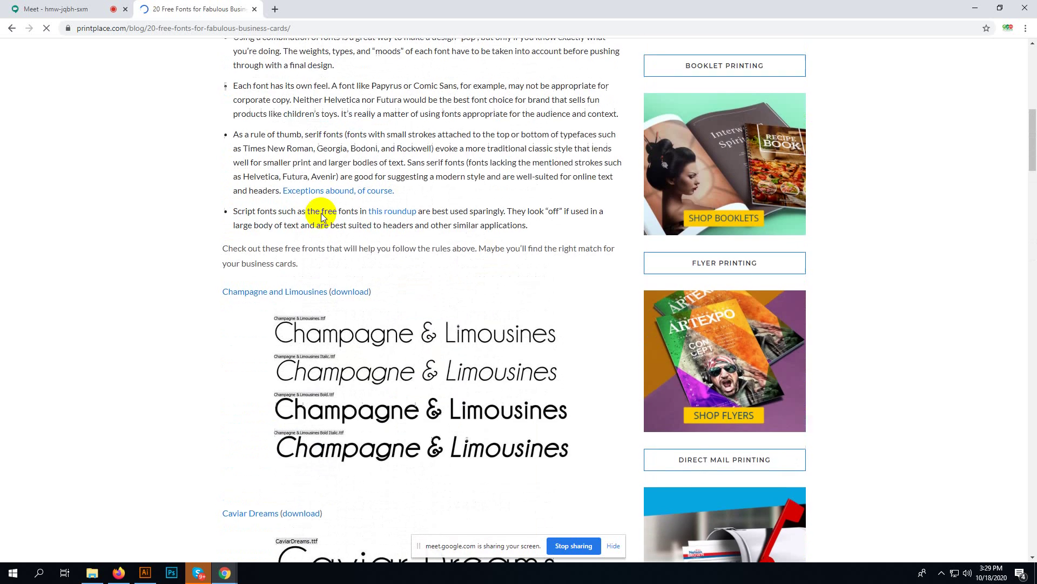
{"action": "scroll", "coordinate": [128, 107], "scroll_direction": "up", "scroll_amount": 4}
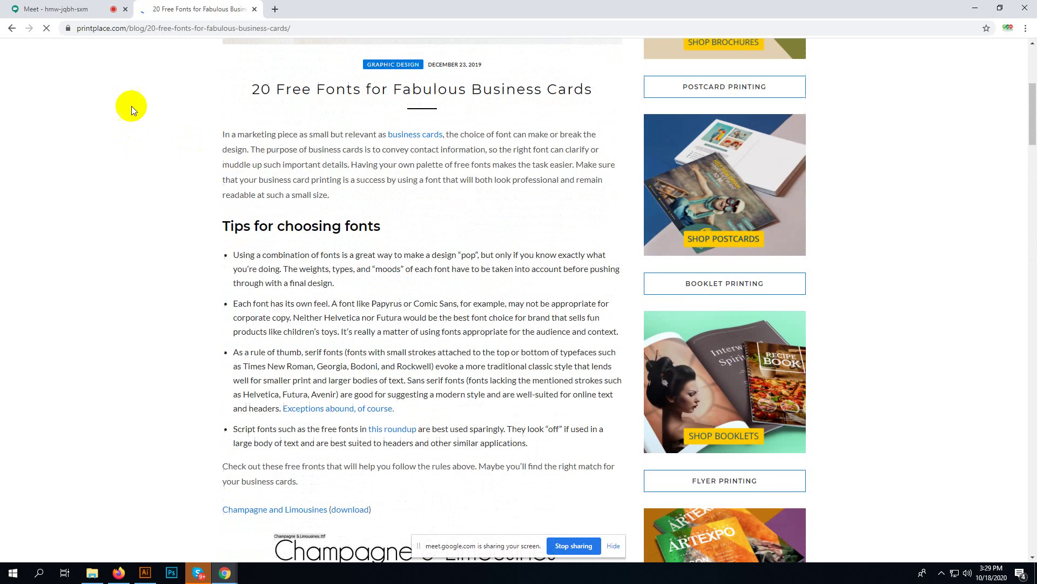
{"action": "left_click", "coordinate": [12, 28]}
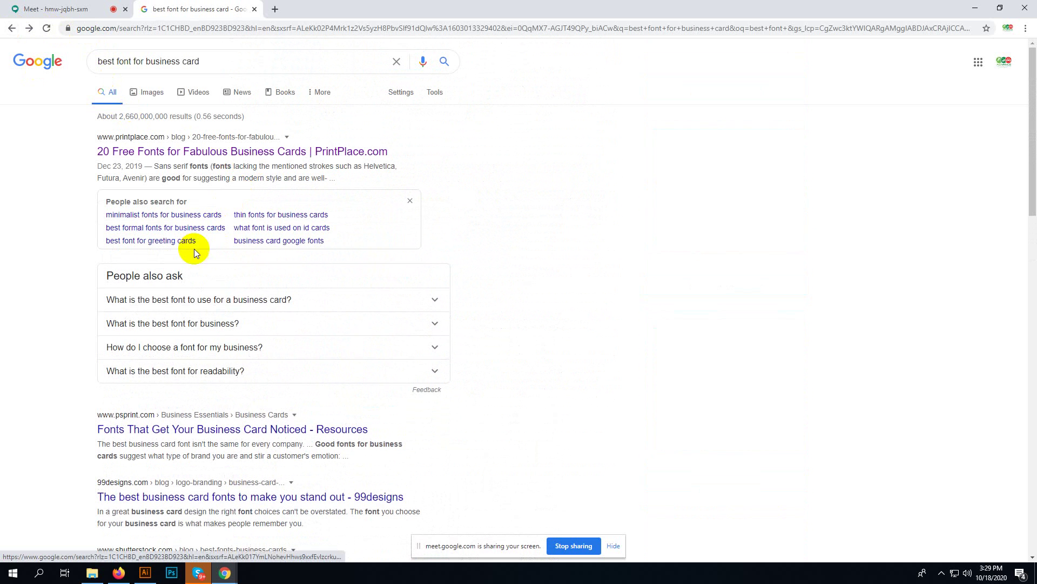
- Search 'most used font for business card' and open the GotPrint fonts article in a new tab
{"action": "left_click", "coordinate": [117, 62]}
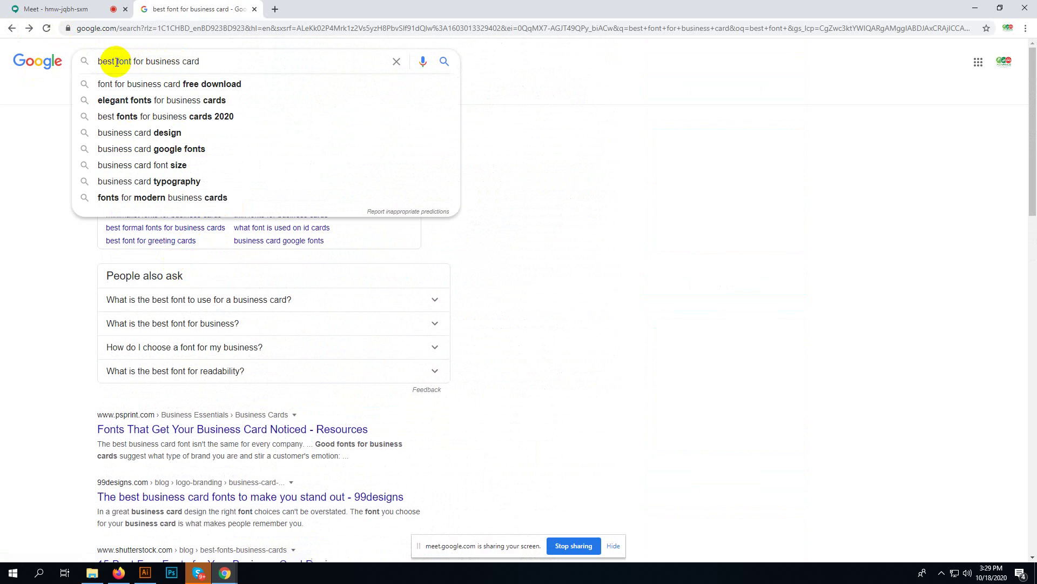
{"action": "left_click_drag", "start_coordinate": [117, 61], "coordinate": [37, 51]}
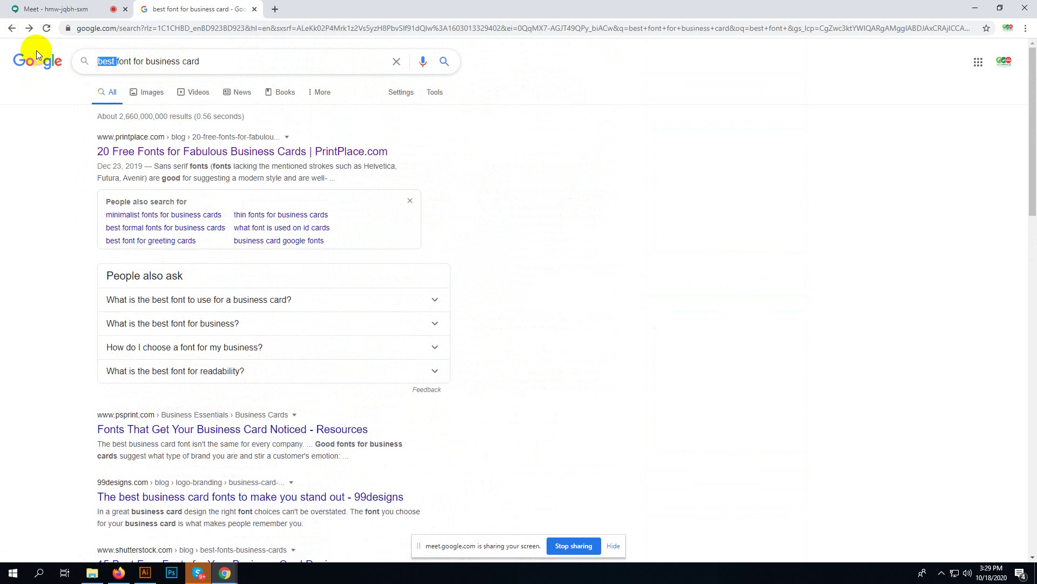
{"action": "type", "text": "most "}
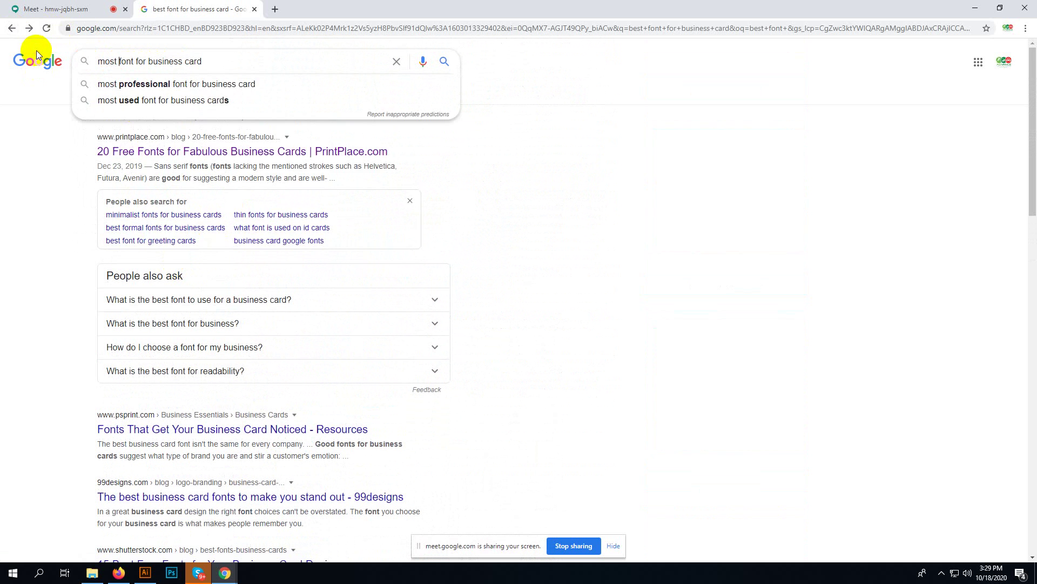
{"action": "type", "text": "use"}
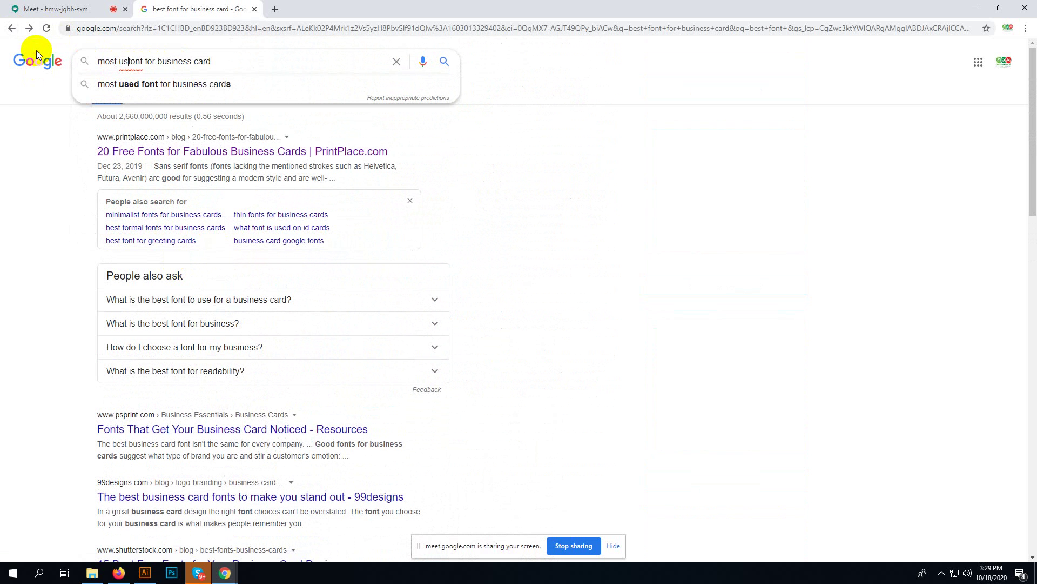
{"action": "left_click", "coordinate": [171, 83]}
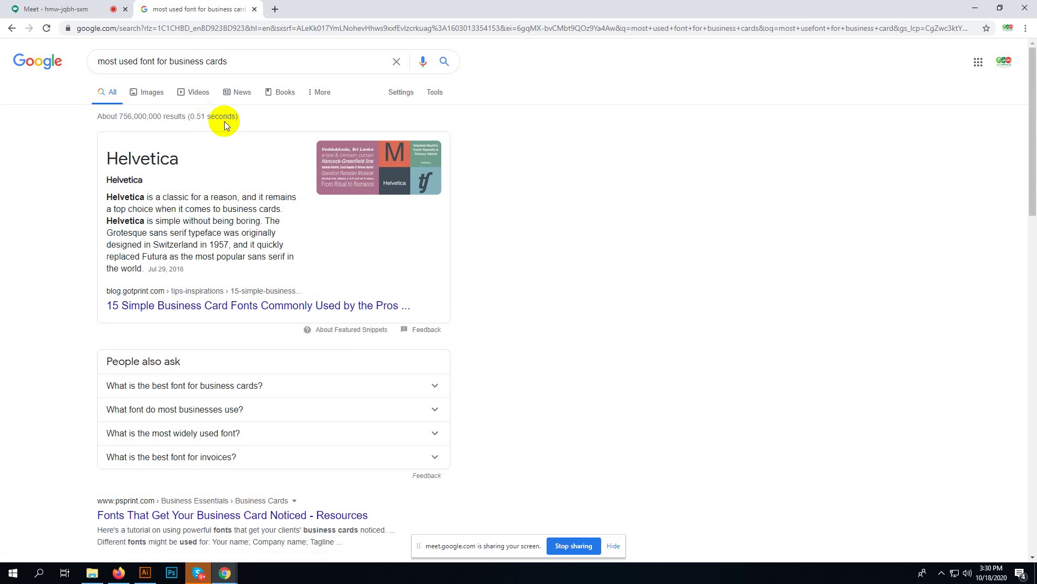
{"action": "right_click", "coordinate": [244, 306]}
{"action": "left_click", "coordinate": [265, 318]}
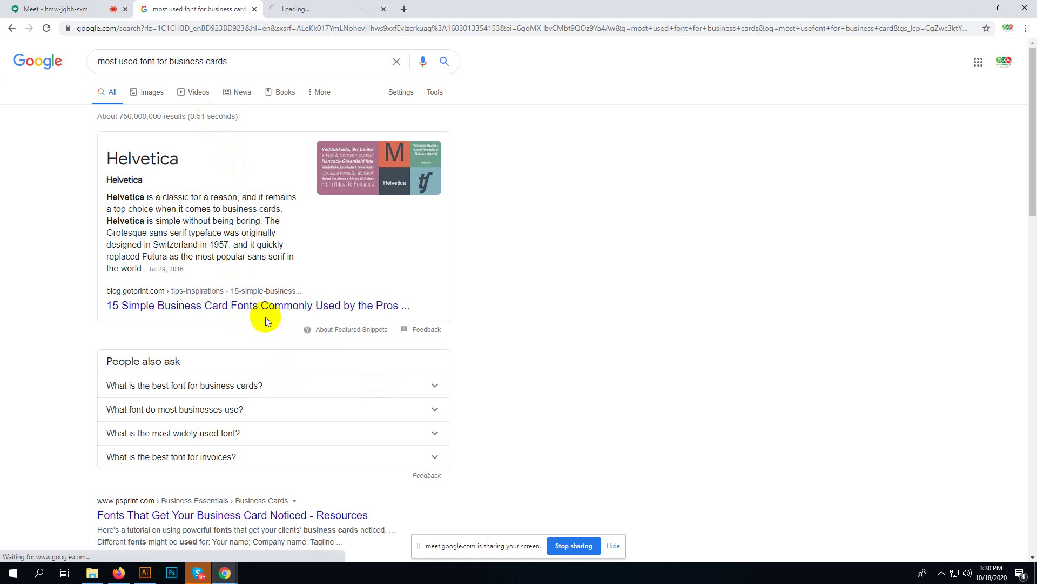
{"action": "left_click", "coordinate": [296, 6]}
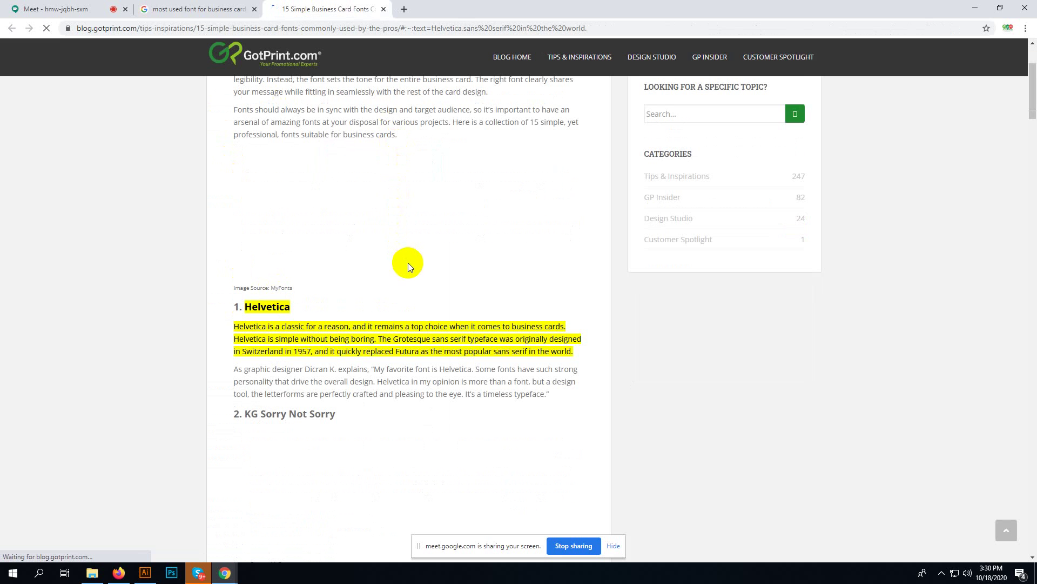
- Scroll through GotPrint's '15 Simple Business Card Fonts' article and select its URL to copy
{"action": "scroll", "coordinate": [408, 266], "scroll_direction": "down", "scroll_amount": 8}
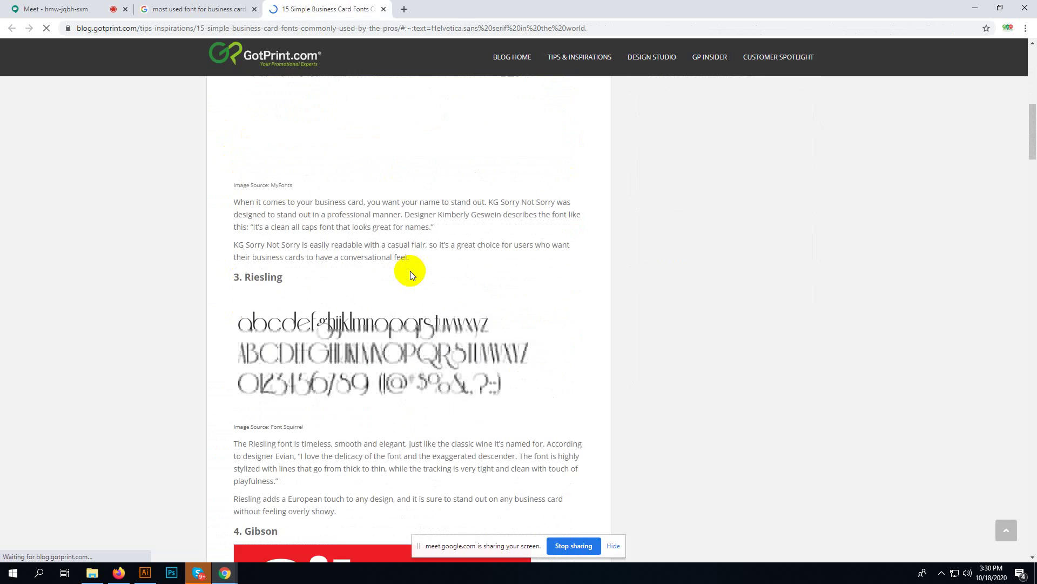
{"action": "scroll", "coordinate": [410, 271], "scroll_direction": "down", "scroll_amount": 4}
{"action": "scroll", "coordinate": [410, 272], "scroll_direction": "down", "scroll_amount": 6}
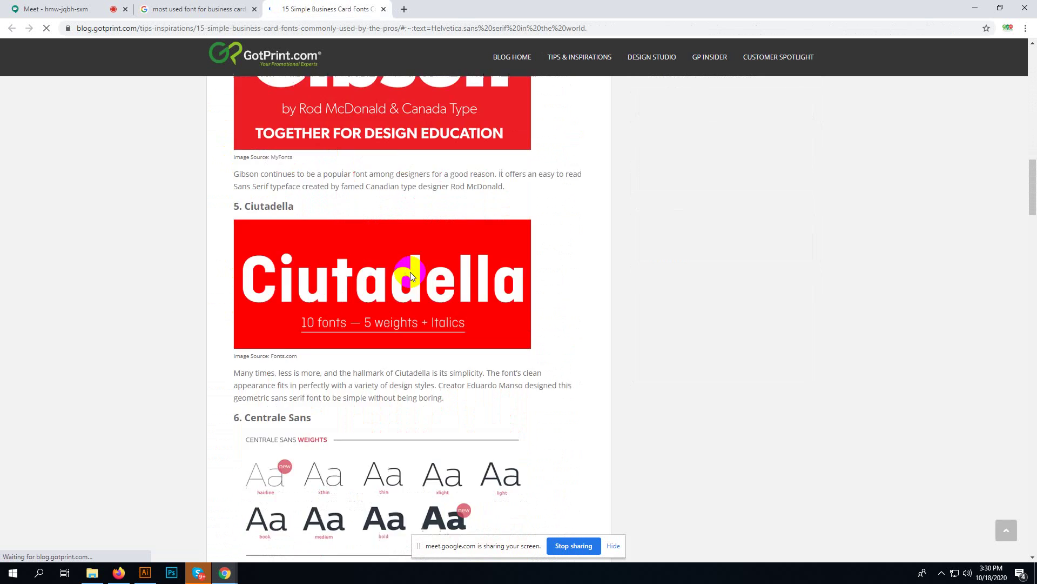
{"action": "scroll", "coordinate": [410, 271], "scroll_direction": "down", "scroll_amount": 10}
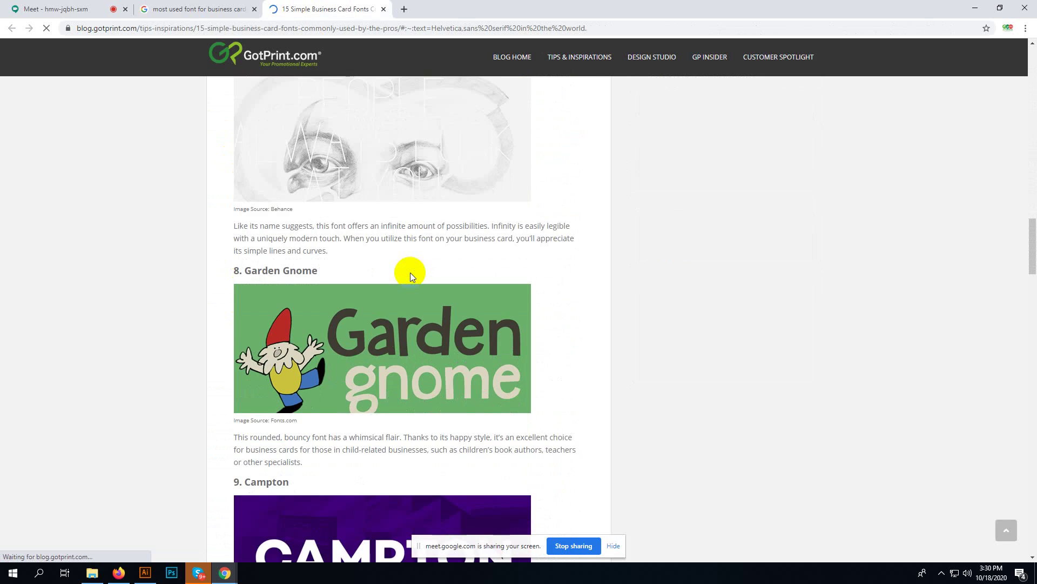
{"action": "scroll", "coordinate": [410, 272], "scroll_direction": "down", "scroll_amount": 11}
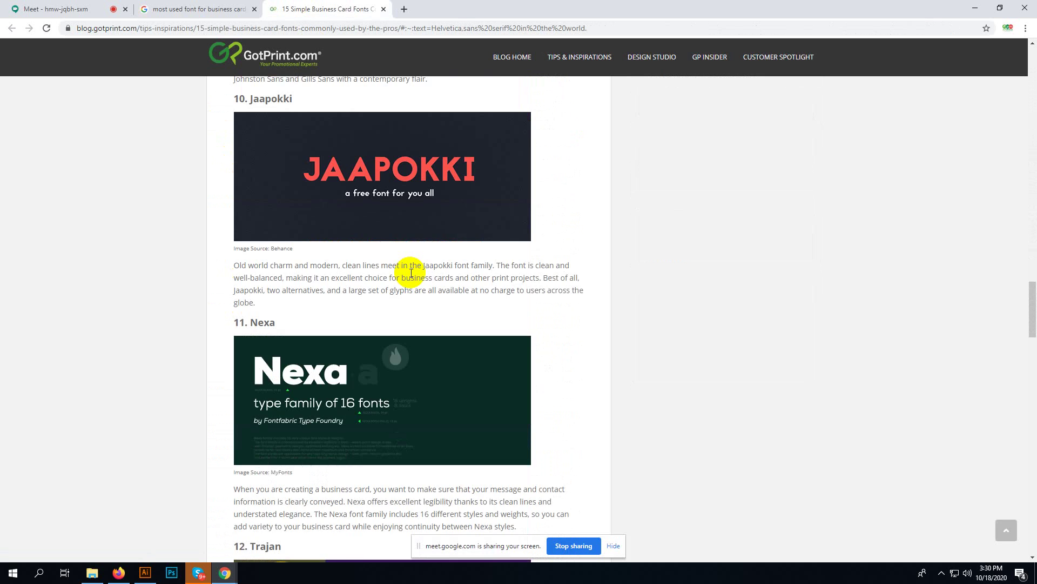
{"action": "scroll", "coordinate": [412, 273], "scroll_direction": "down", "scroll_amount": 9}
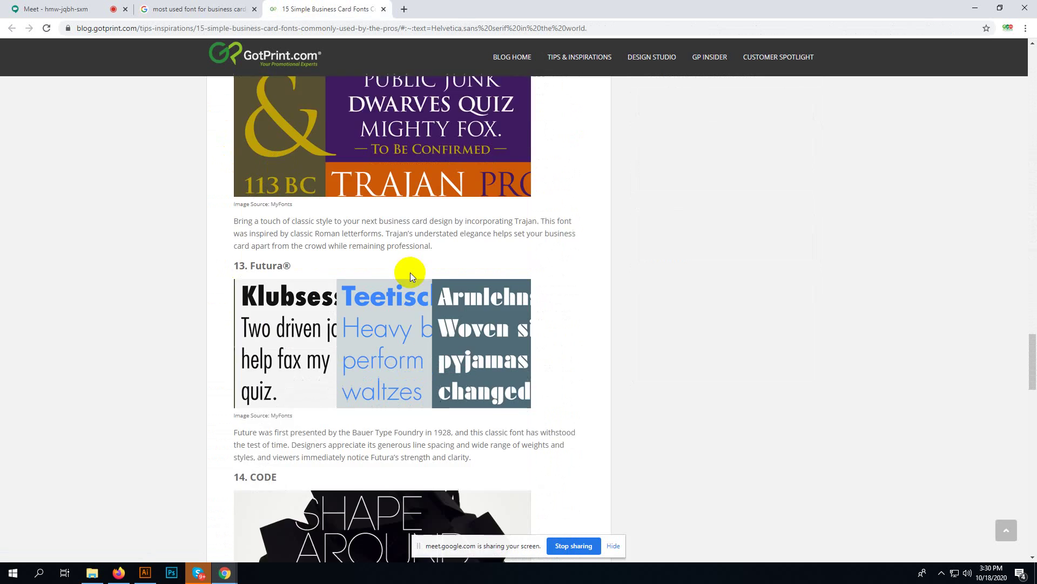
{"action": "scroll", "coordinate": [410, 272], "scroll_direction": "down", "scroll_amount": 5}
{"action": "scroll", "coordinate": [410, 272], "scroll_direction": "down", "scroll_amount": 5}
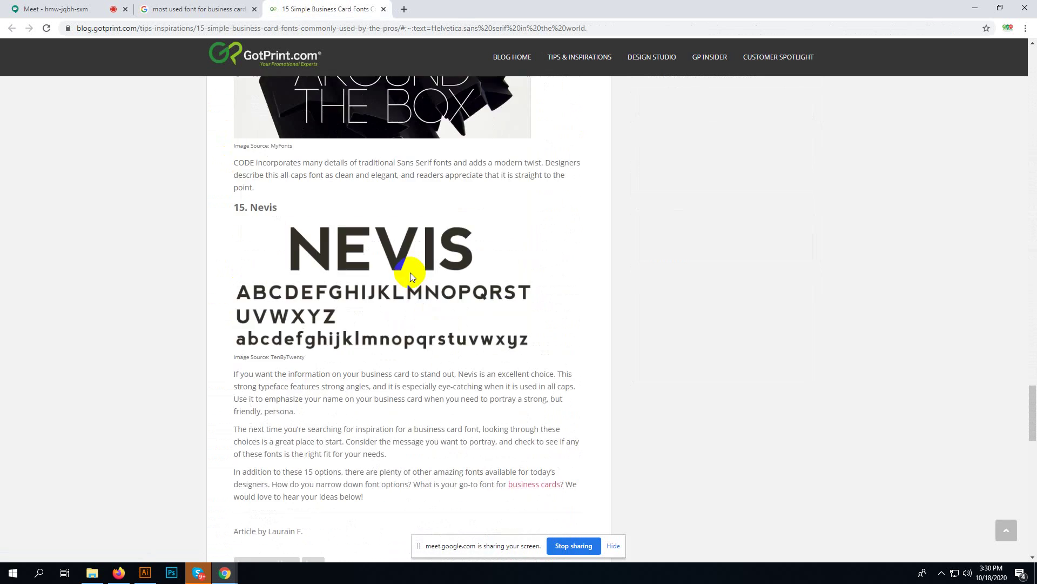
{"action": "scroll", "coordinate": [410, 272], "scroll_direction": "down", "scroll_amount": 3}
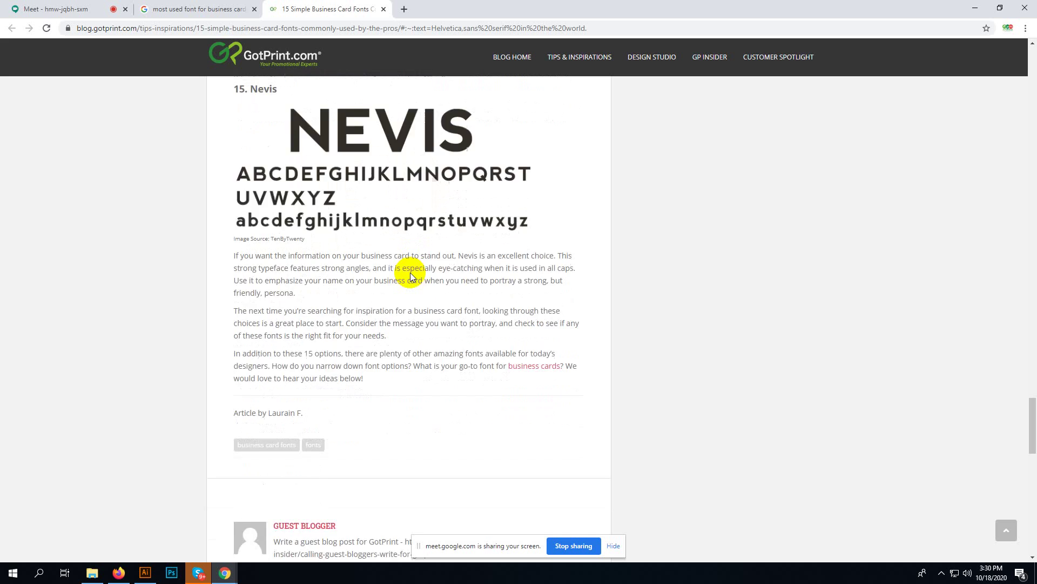
{"action": "scroll", "coordinate": [408, 271], "scroll_direction": "up", "scroll_amount": 5}
{"action": "scroll", "coordinate": [405, 265], "scroll_direction": "up", "scroll_amount": 20}
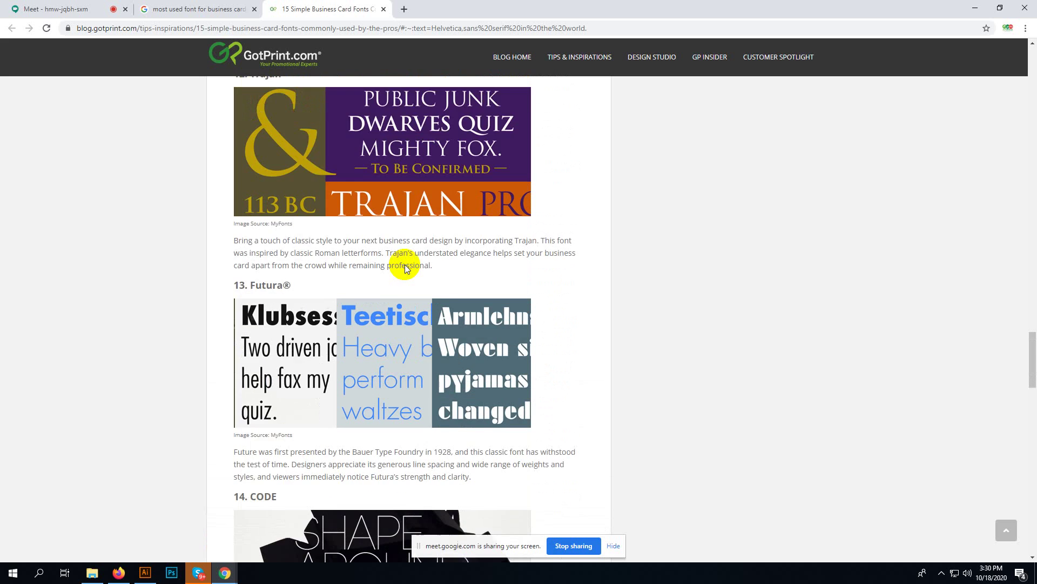
{"action": "left_click", "coordinate": [363, 31]}
{"action": "key", "text": "ctrl+c"}
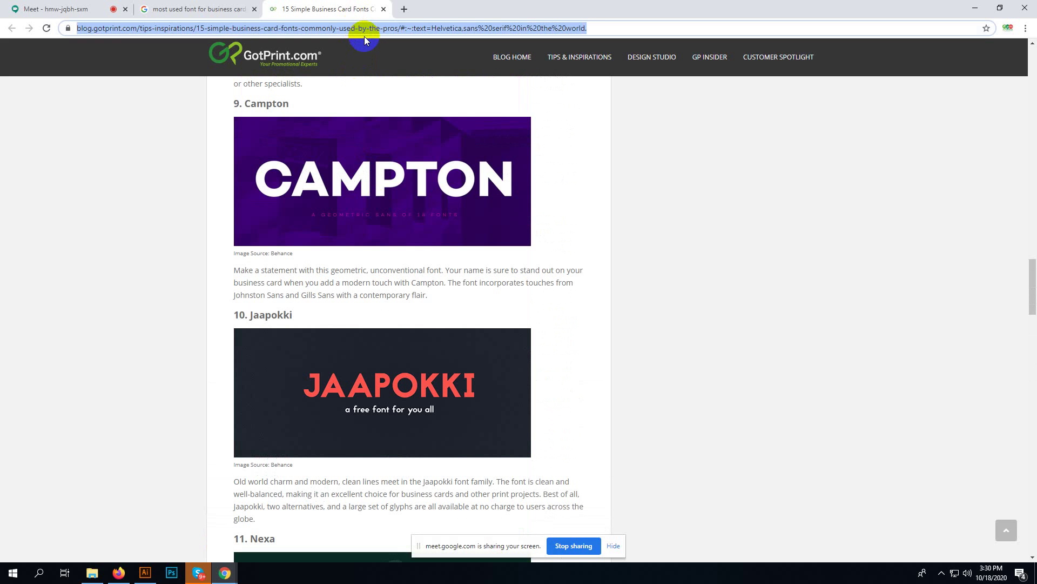
- Paste and send the article link in the Google Meet chat, then return to the article
{"action": "left_click", "coordinate": [227, 9]}
{"action": "left_click", "coordinate": [99, 7]}
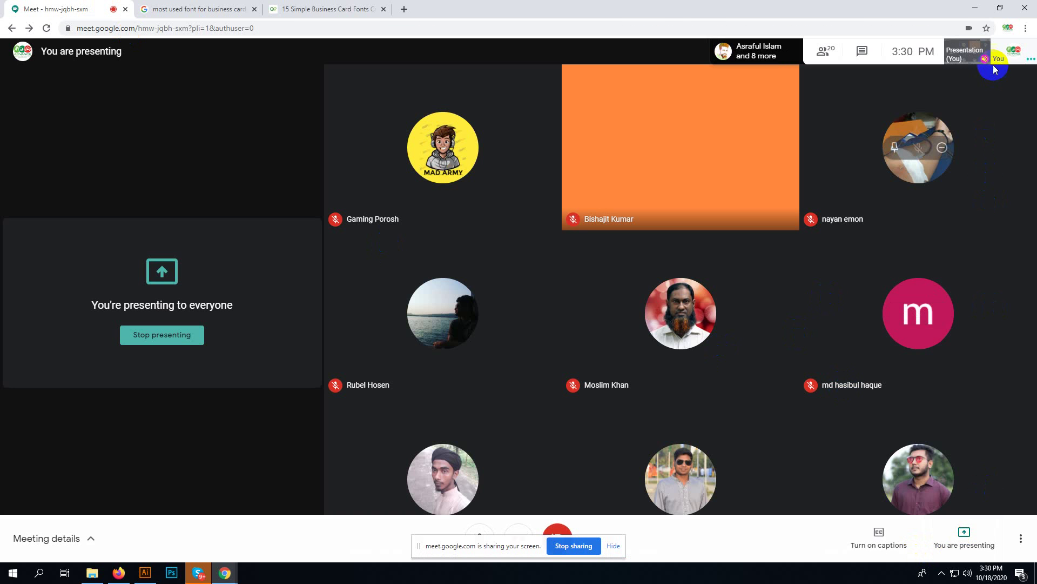
{"action": "left_click", "coordinate": [862, 51]}
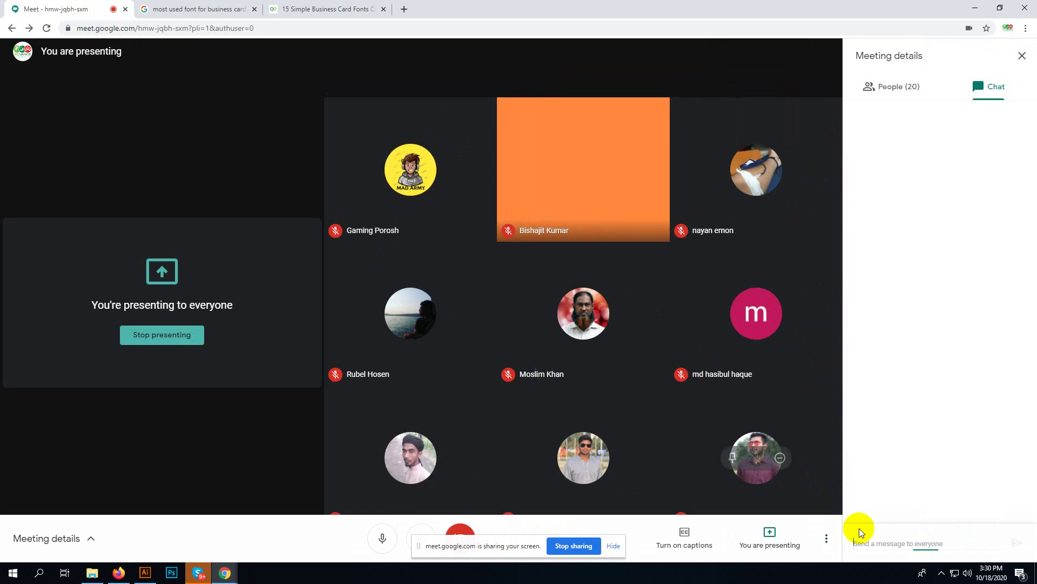
{"action": "left_click", "coordinate": [875, 542]}
{"action": "key", "text": "ctrl+v"}
{"action": "key", "text": "Return"}
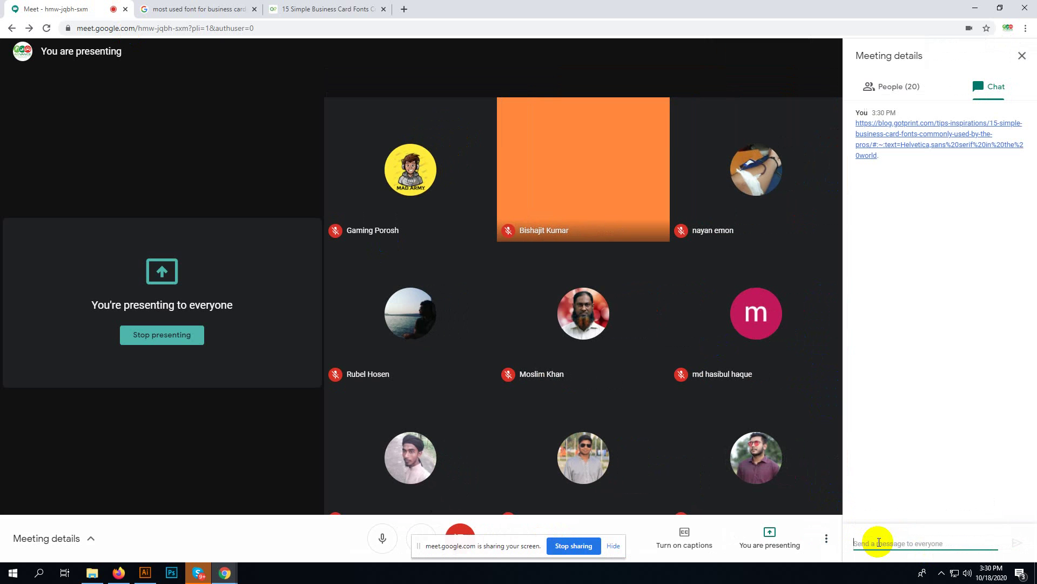
{"action": "left_click", "coordinate": [324, 9]}
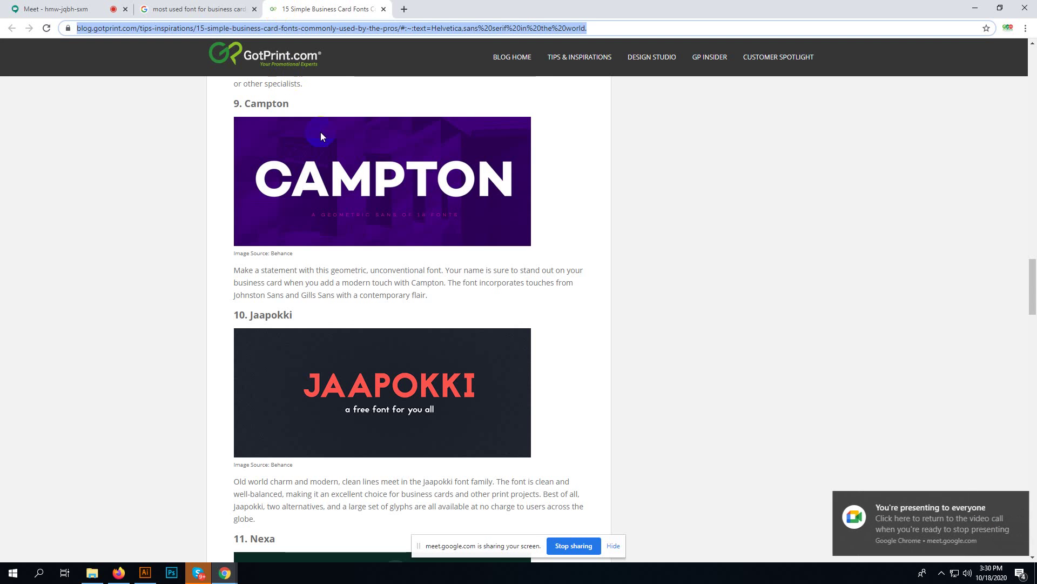
- Scroll the GotPrint article back up to its title and switch back to Illustrator
{"action": "scroll", "coordinate": [362, 211], "scroll_direction": "up", "scroll_amount": 6}
{"action": "scroll", "coordinate": [346, 249], "scroll_direction": "up", "scroll_amount": 18}
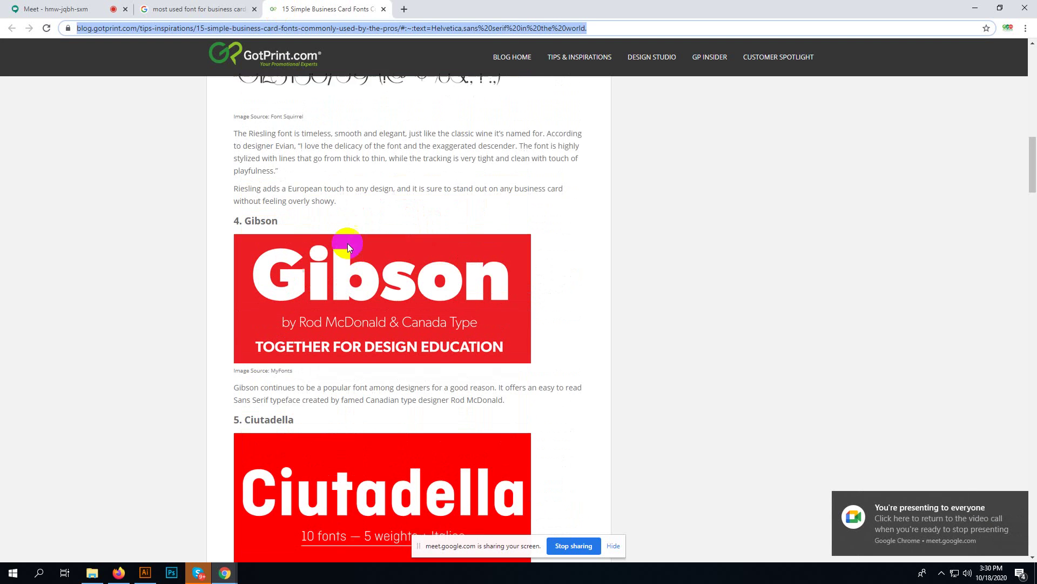
{"action": "scroll", "coordinate": [347, 244], "scroll_direction": "up", "scroll_amount": 15}
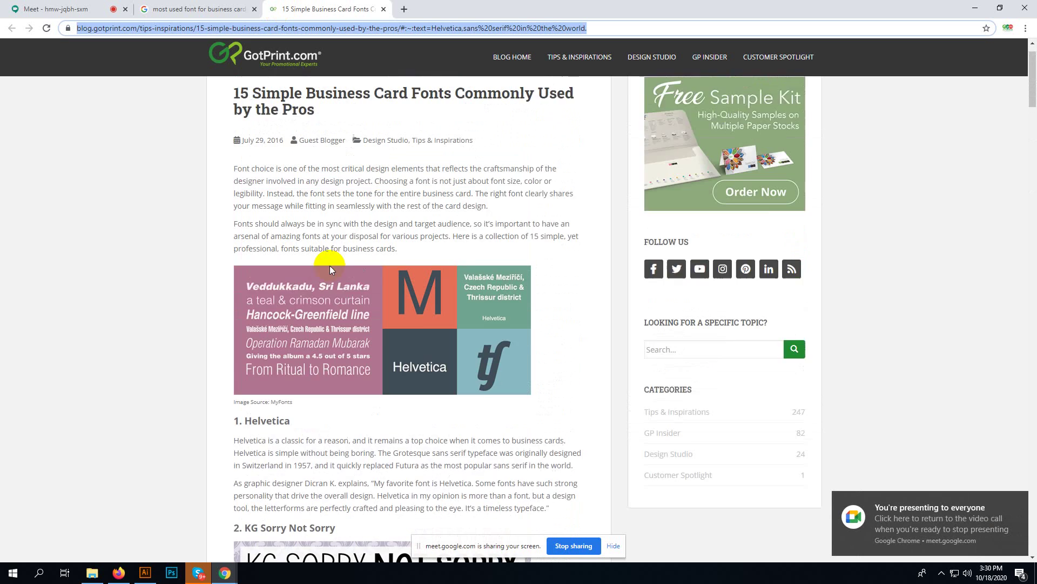
{"action": "scroll", "coordinate": [291, 446], "scroll_direction": "down", "scroll_amount": 2}
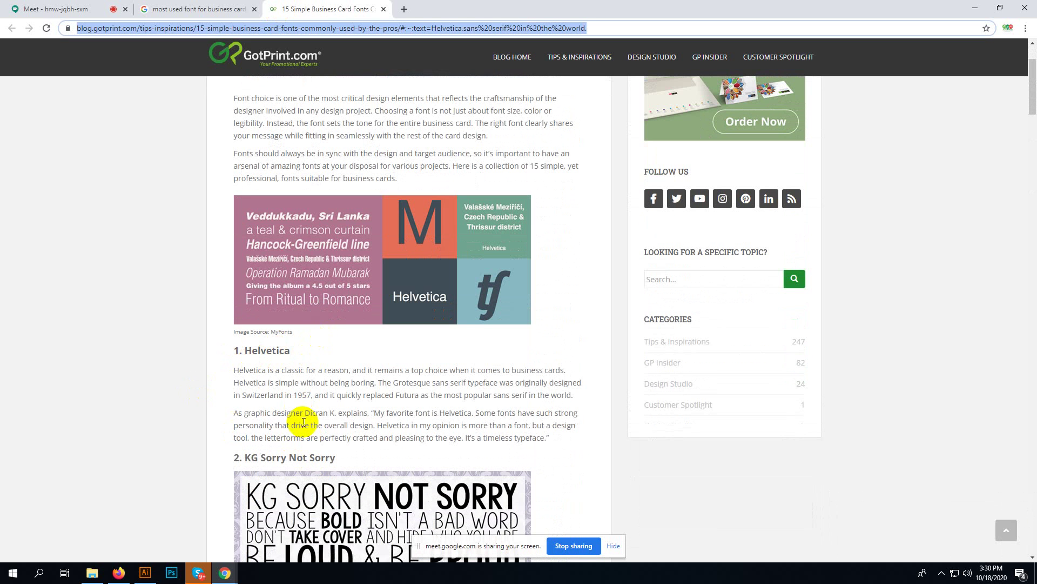
{"action": "left_click", "coordinate": [145, 573]}
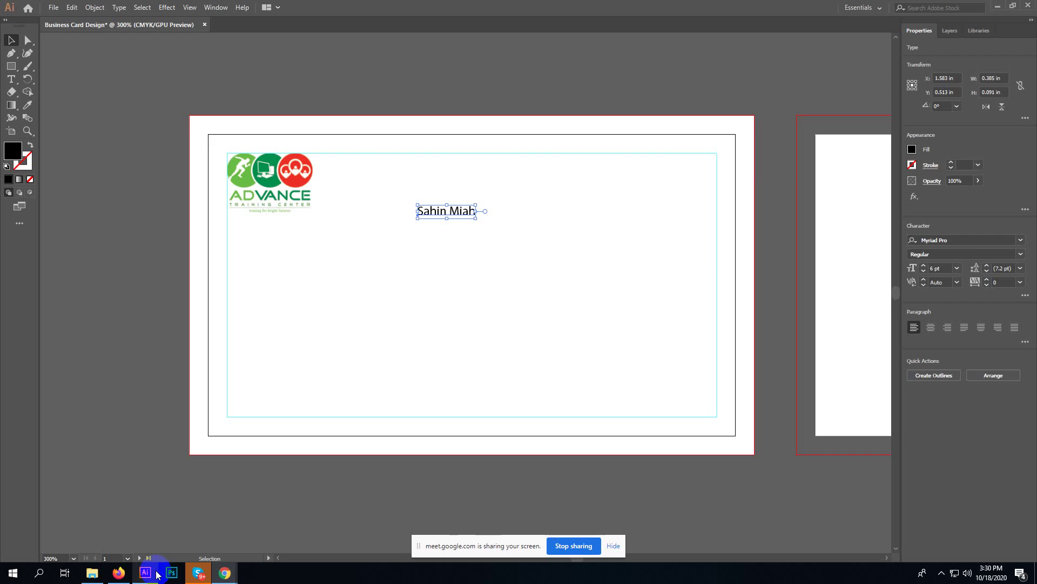
- Set the name text's font to Helvetica Bold
{"action": "left_click", "coordinate": [966, 240]}
{"action": "type", "text": "hel"}
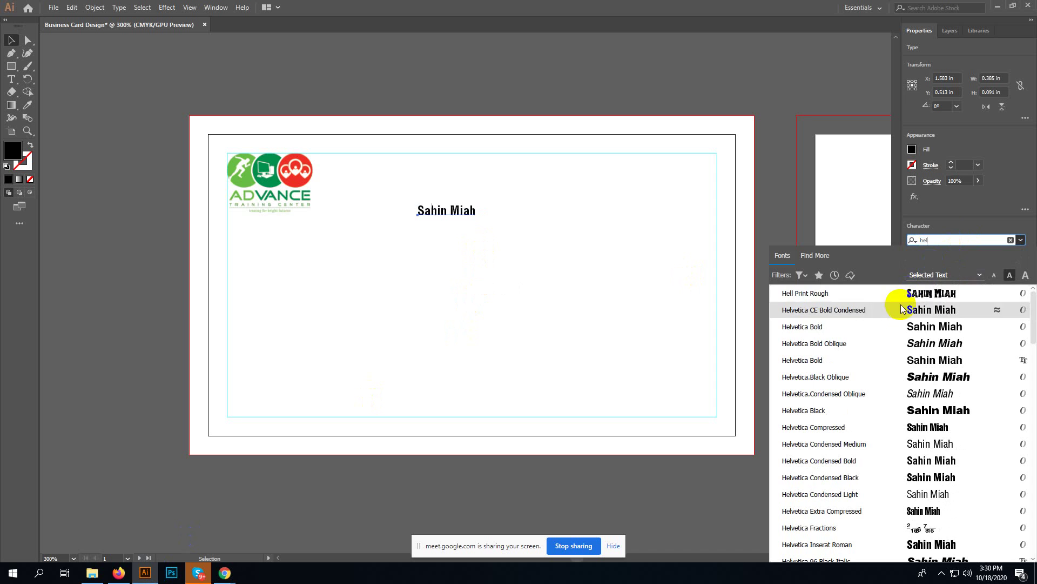
{"action": "left_click", "coordinate": [901, 327]}
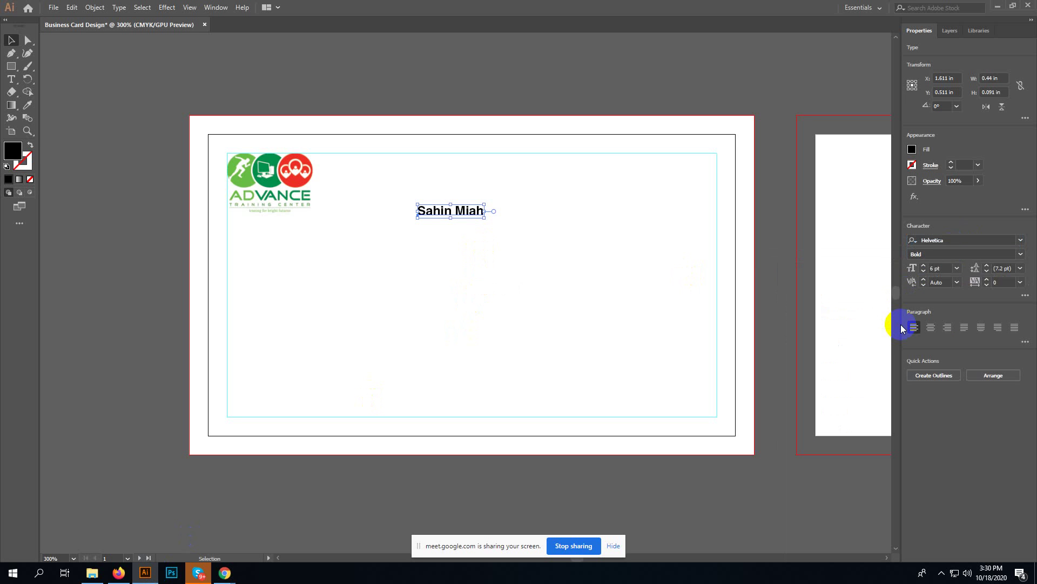
- Apply All Caps to the whole name through the Character panel's extra options
{"action": "double_click", "coordinate": [473, 211]}
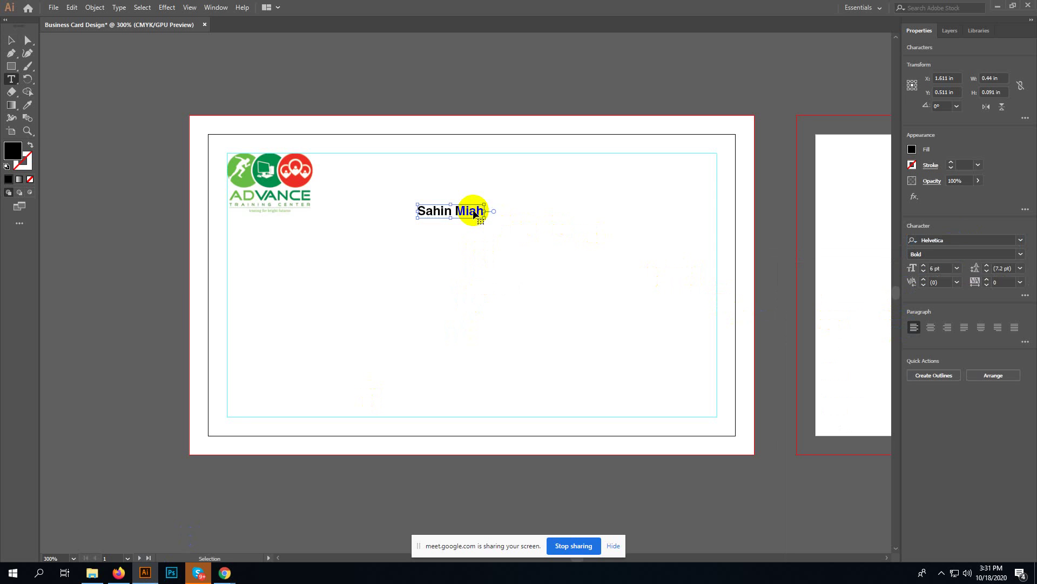
{"action": "key", "text": "ctrl+a"}
{"action": "key", "text": "ctrl"}
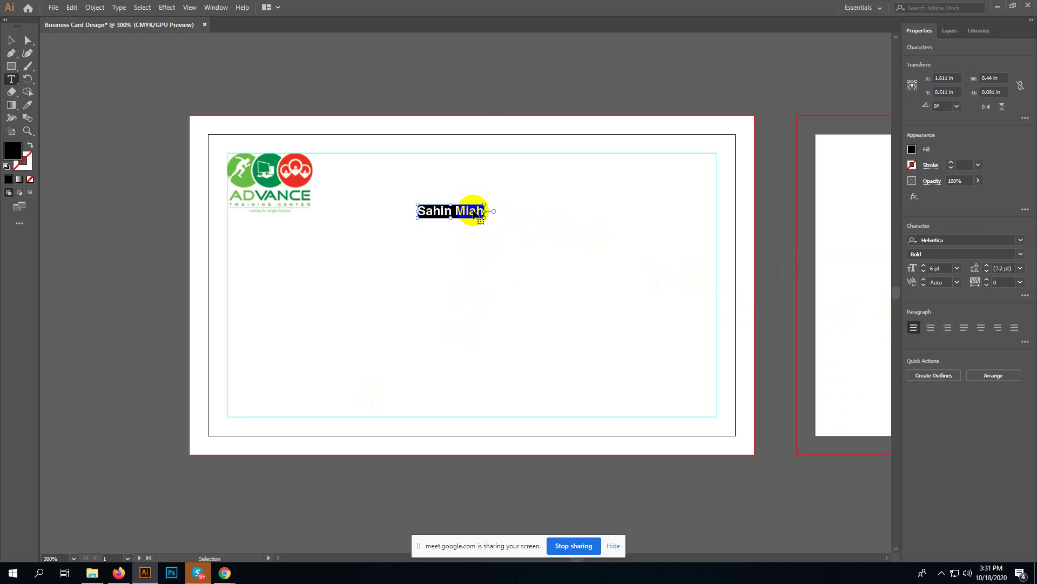
{"action": "key", "text": "ctrl+t"}
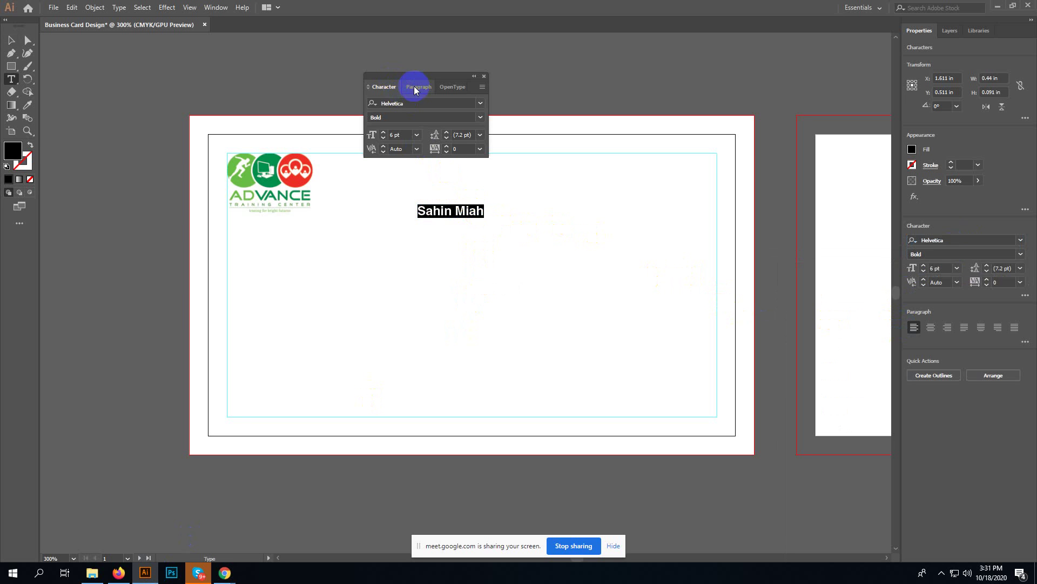
{"action": "left_click", "coordinate": [482, 87]}
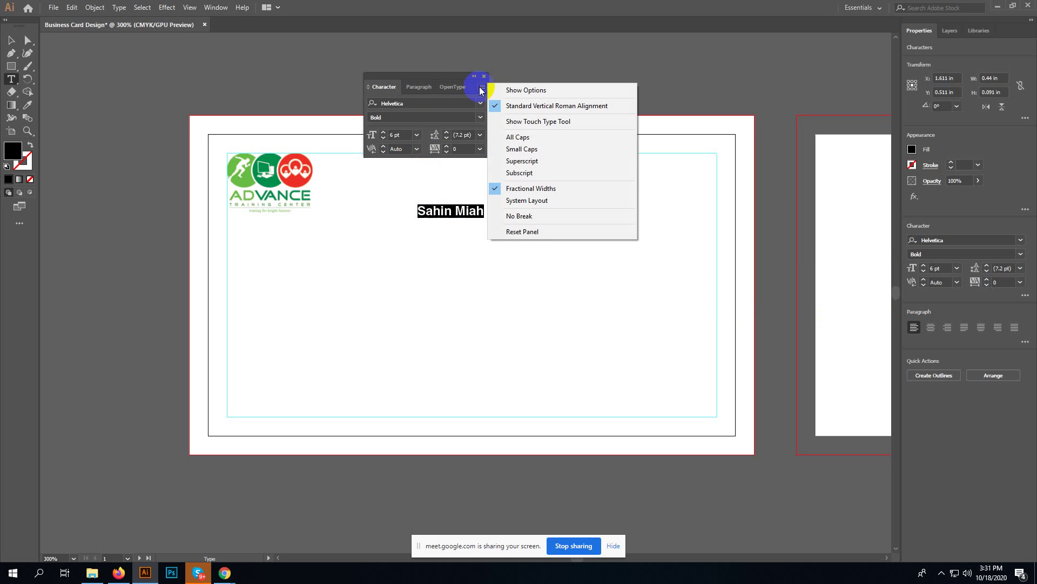
{"action": "left_click", "coordinate": [507, 90]}
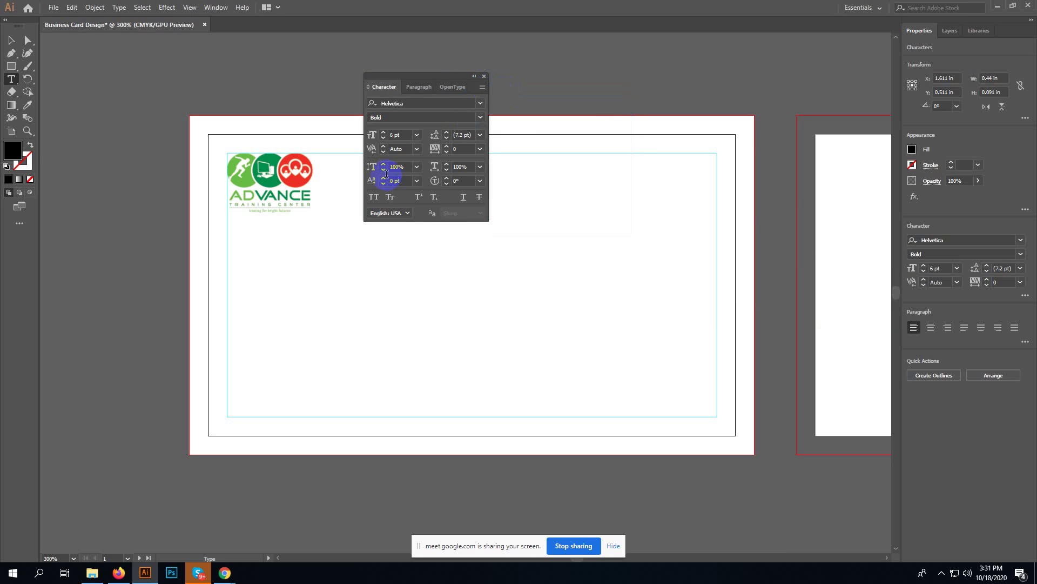
{"action": "left_click_drag", "start_coordinate": [418, 83], "coordinate": [742, 74]}
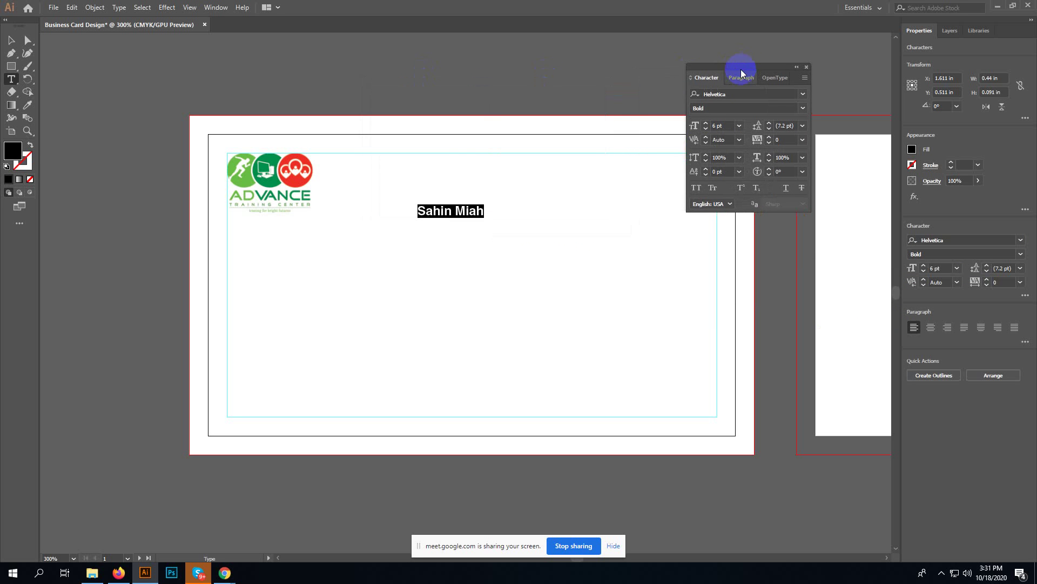
{"action": "left_click", "coordinate": [697, 187]}
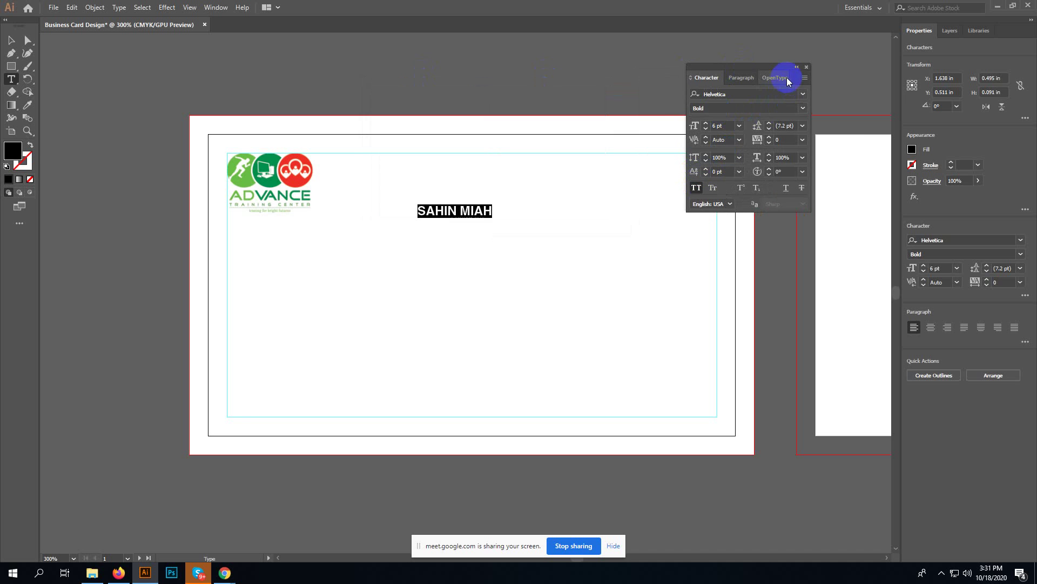
{"action": "left_click_drag", "start_coordinate": [760, 67], "coordinate": [857, 56]}
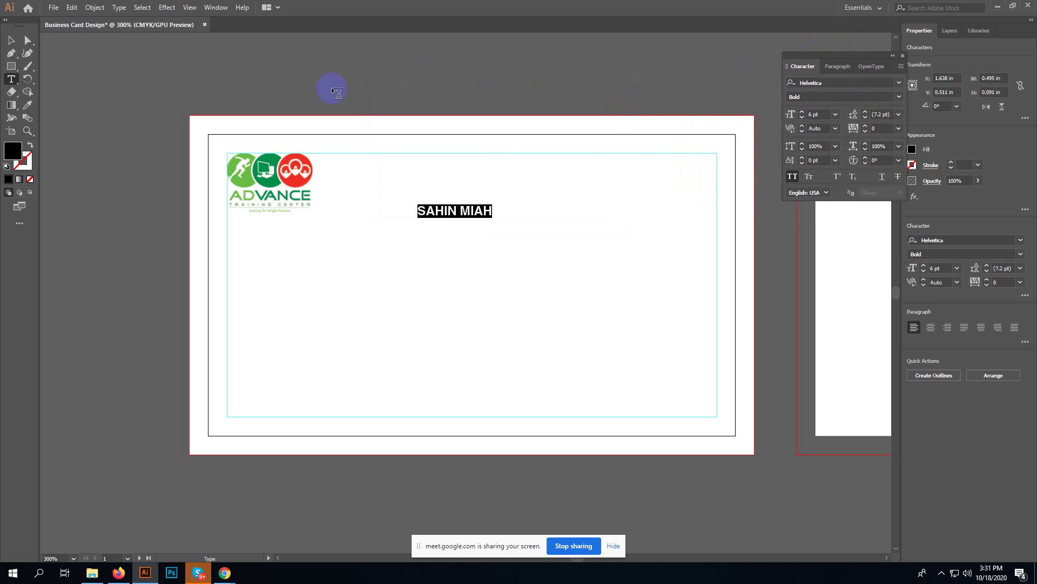
{"action": "left_click", "coordinate": [11, 40]}
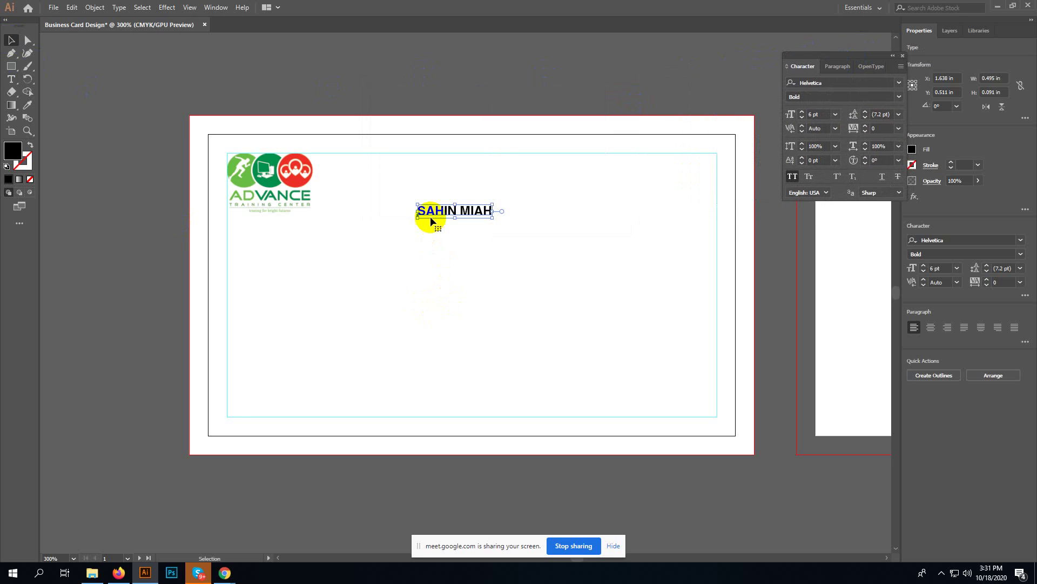
{"action": "left_click_drag", "start_coordinate": [438, 217], "coordinate": [578, 188]}
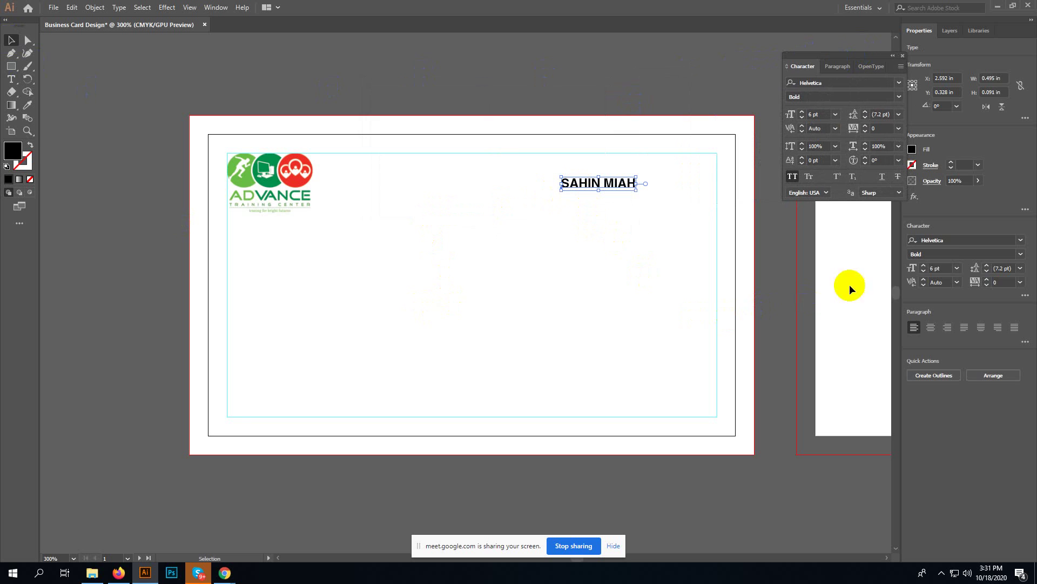
{"action": "left_click", "coordinate": [940, 268]}
{"action": "type", "text": "5"}
{"action": "key", "text": "Return"}
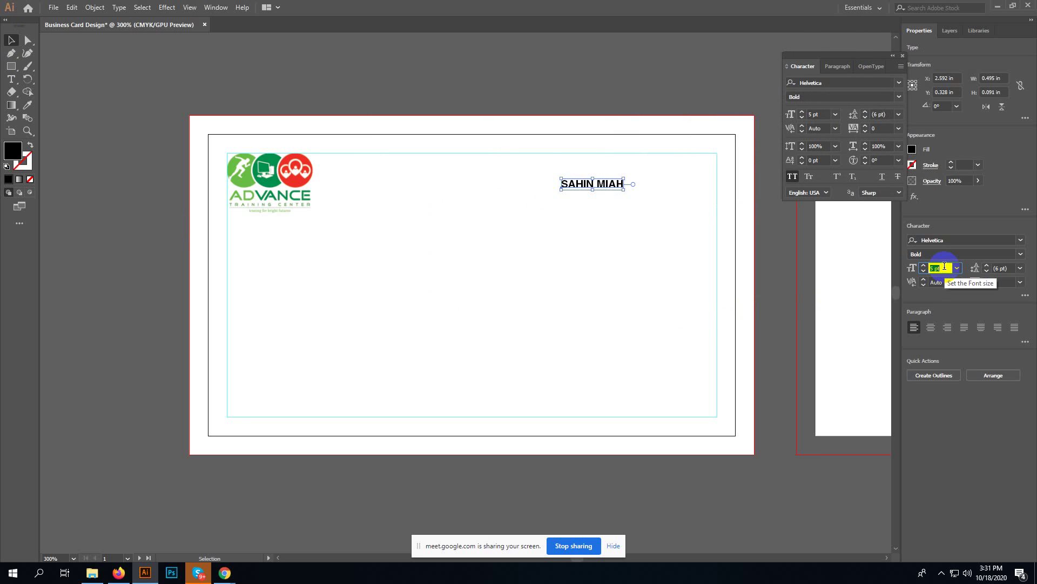
{"action": "key", "text": "Up"}
{"action": "key", "text": "Up"}
{"action": "key", "text": "Up"}
{"action": "key", "text": "Up"}
{"action": "key", "text": "Up"}
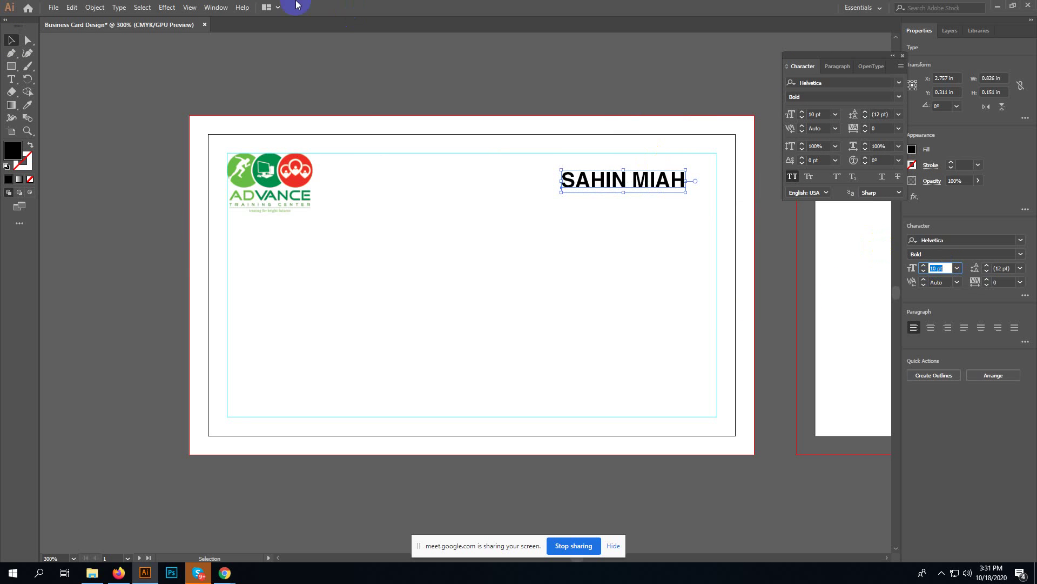
{"action": "left_click", "coordinate": [12, 40]}
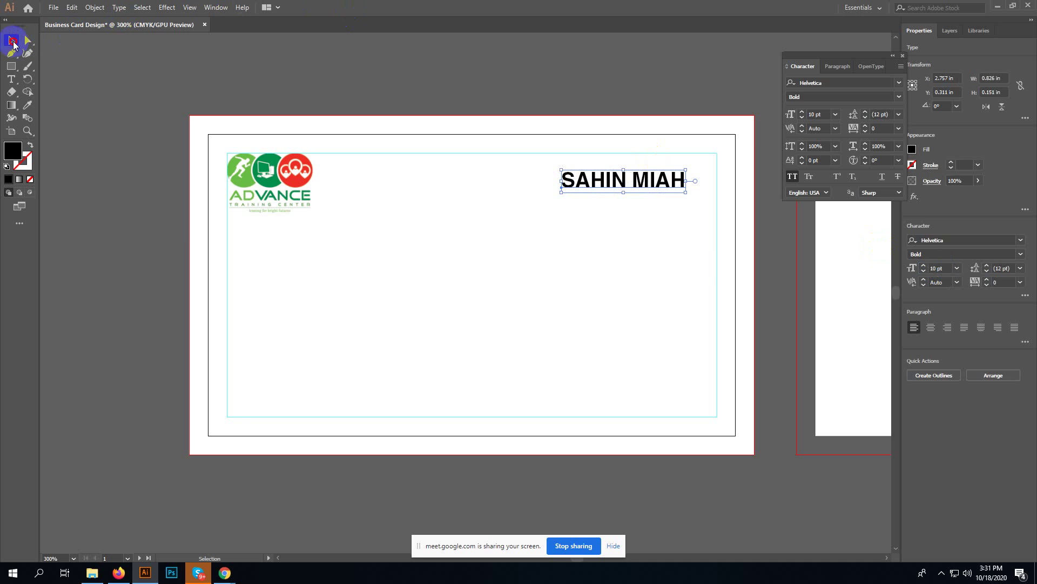
- Nudge the name into the top-right corner at 2.968 in, 0.175 in, then zoom in on it
{"action": "left_click", "coordinate": [657, 248]}
{"action": "left_click_drag", "start_coordinate": [641, 180], "coordinate": [673, 169]}
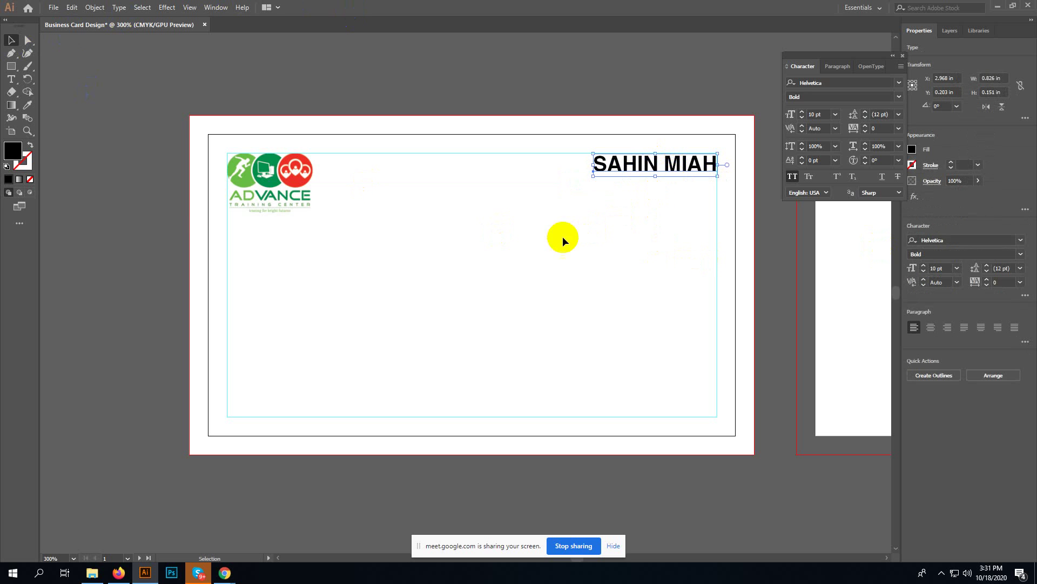
{"action": "key", "text": "Up"}
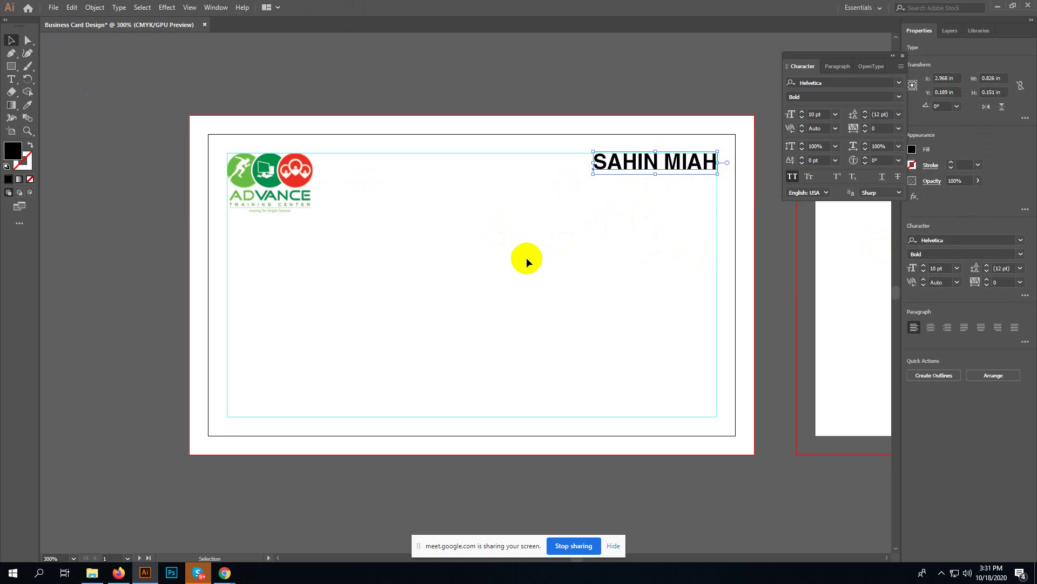
{"action": "key", "text": "Up"}
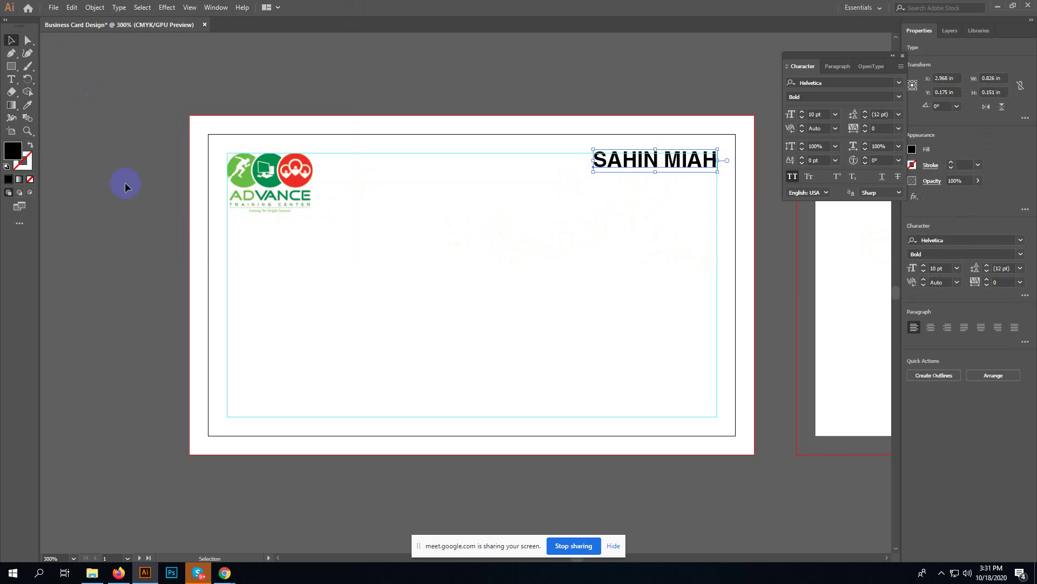
{"action": "left_click", "coordinate": [28, 130]}
{"action": "left_click_drag", "start_coordinate": [589, 125], "coordinate": [761, 280]}
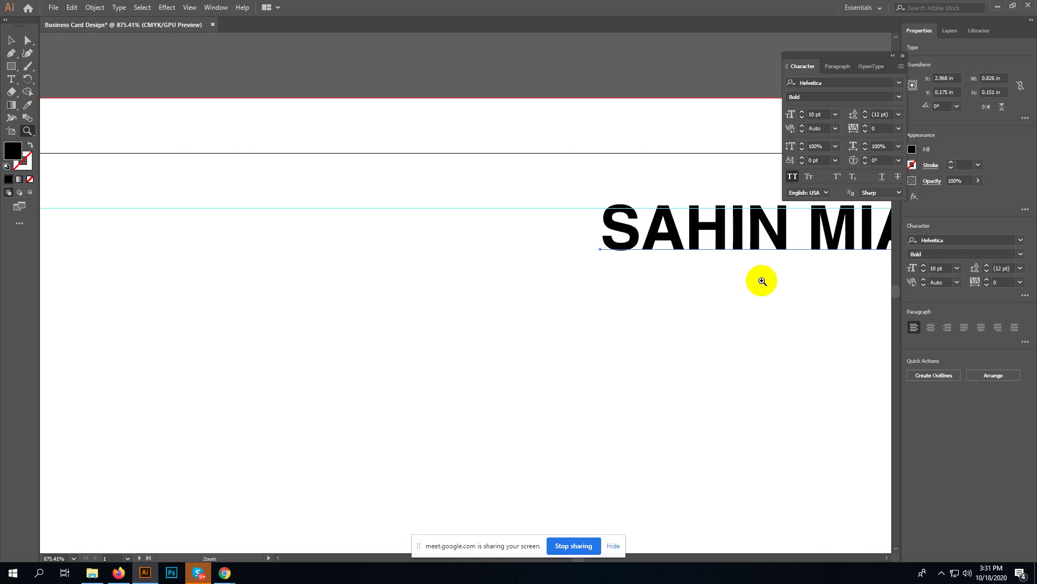
{"action": "left_click_drag", "start_coordinate": [840, 323], "coordinate": [423, 304]}
{"action": "key", "text": "v"}
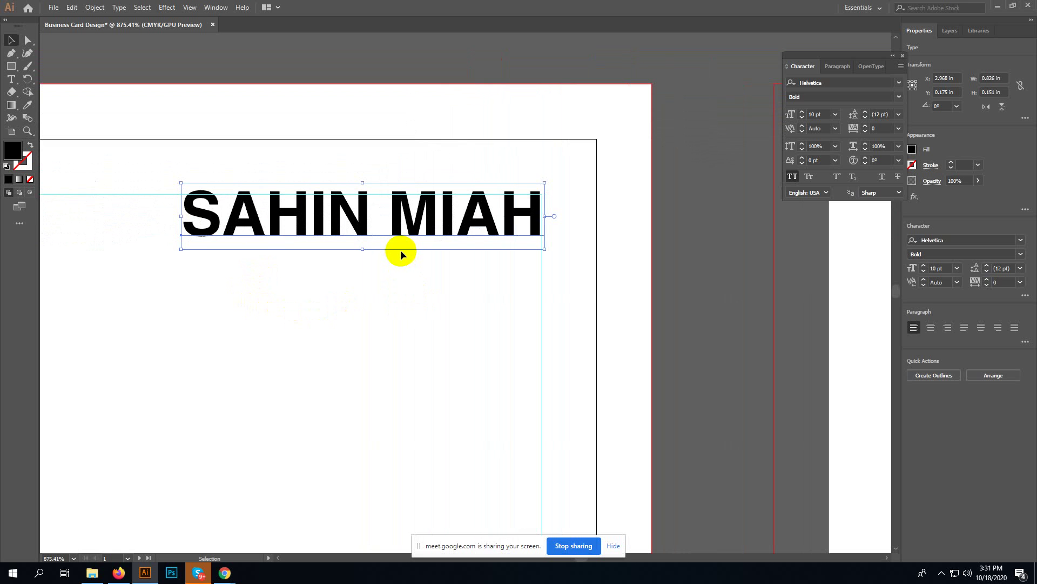
{"action": "key", "text": "Down"}
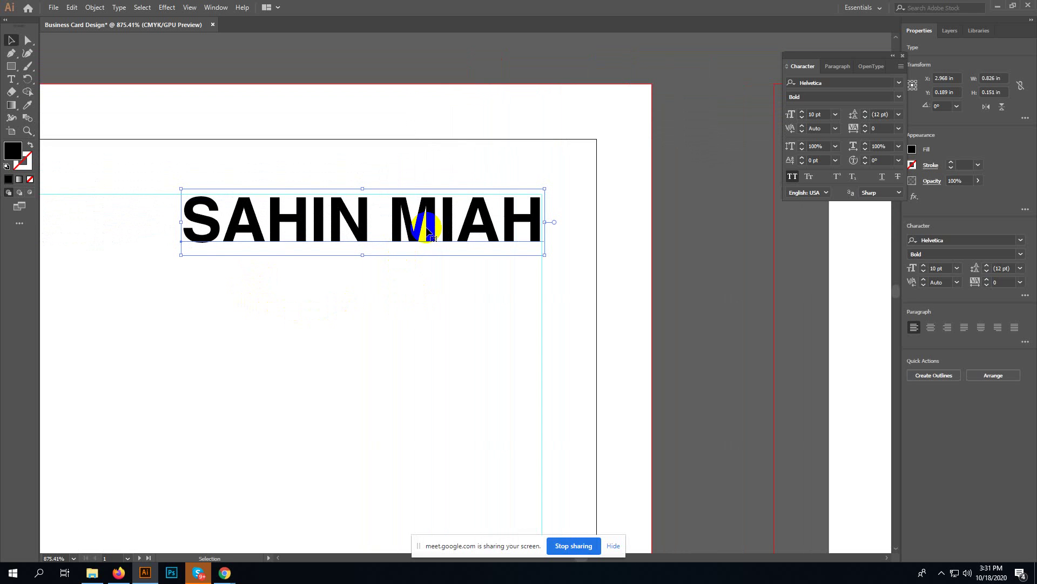
{"action": "left_click_drag", "start_coordinate": [428, 232], "coordinate": [432, 229]}
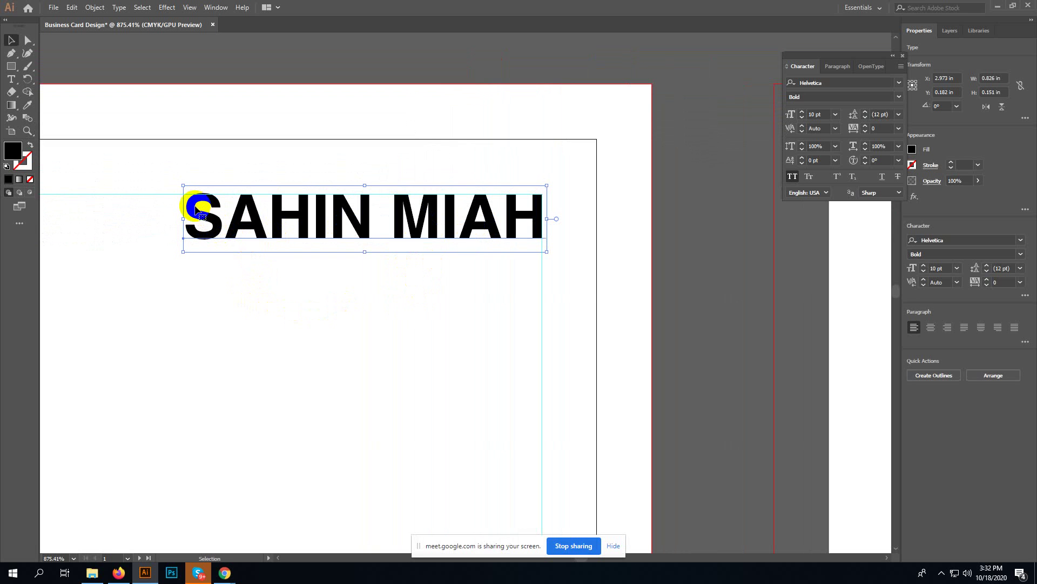
{"action": "left_click", "coordinate": [197, 210]}
{"action": "left_click_drag", "start_coordinate": [197, 210], "coordinate": [199, 214]}
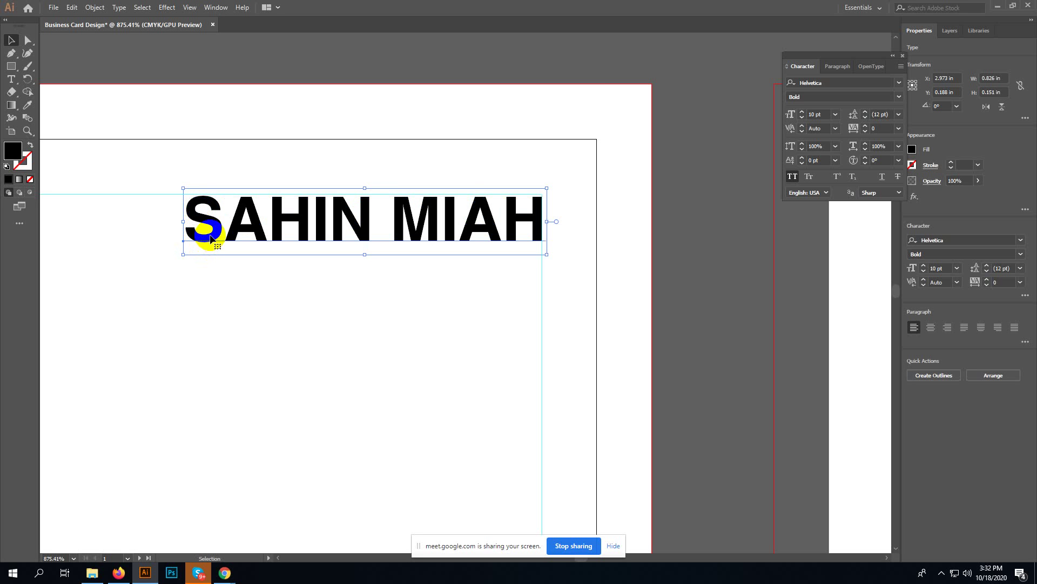
{"action": "key", "text": "ctrl+z"}
{"action": "left_click", "coordinate": [200, 280]}
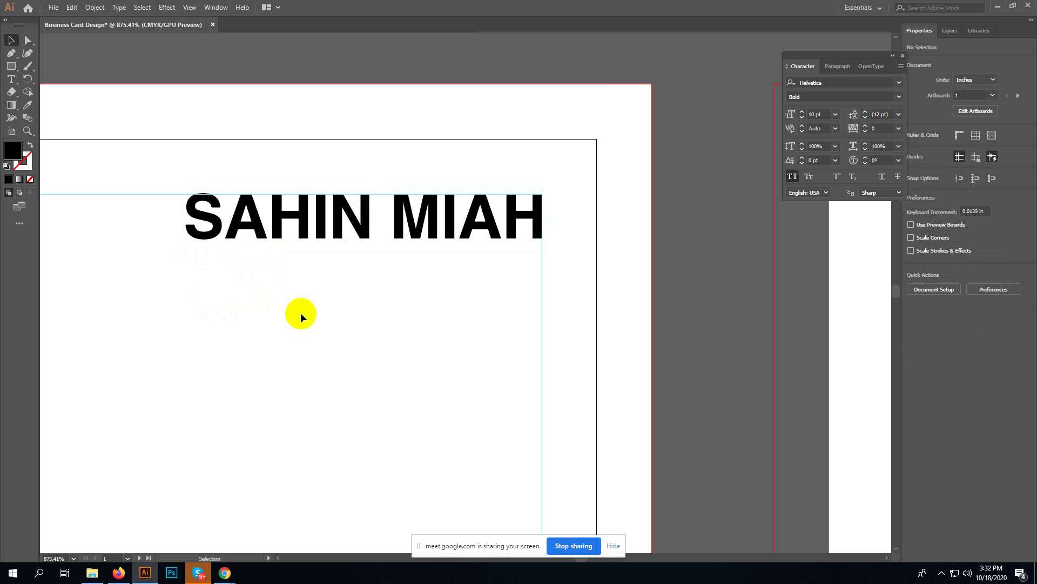
{"action": "key", "text": "ctrl+minus"}
{"action": "key", "text": "ctrl+minus"}
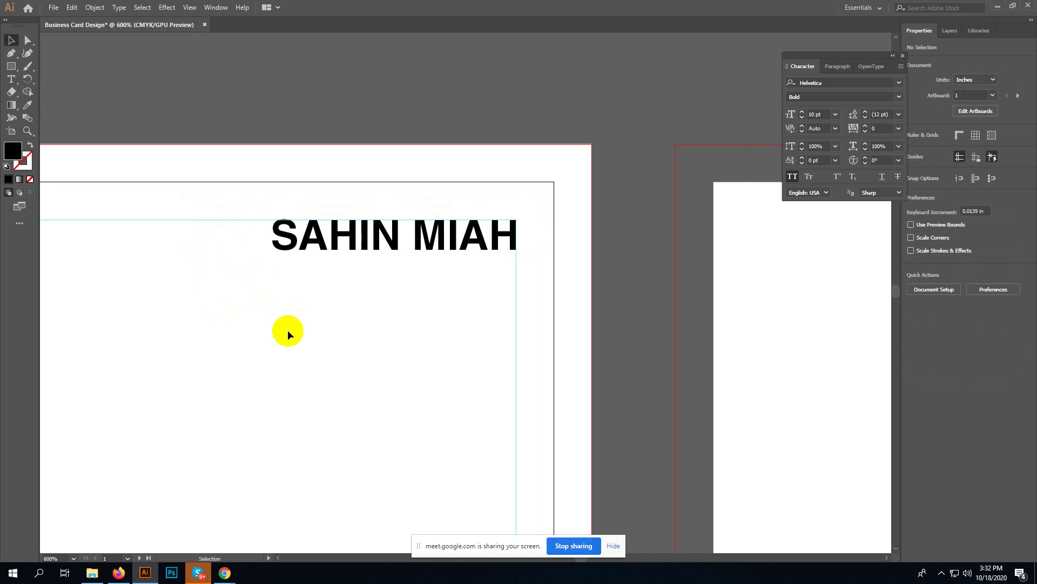
- Admit the waiting person from Chrome's Google Meet tab and return to Illustrator
{"action": "left_click", "coordinate": [119, 572]}
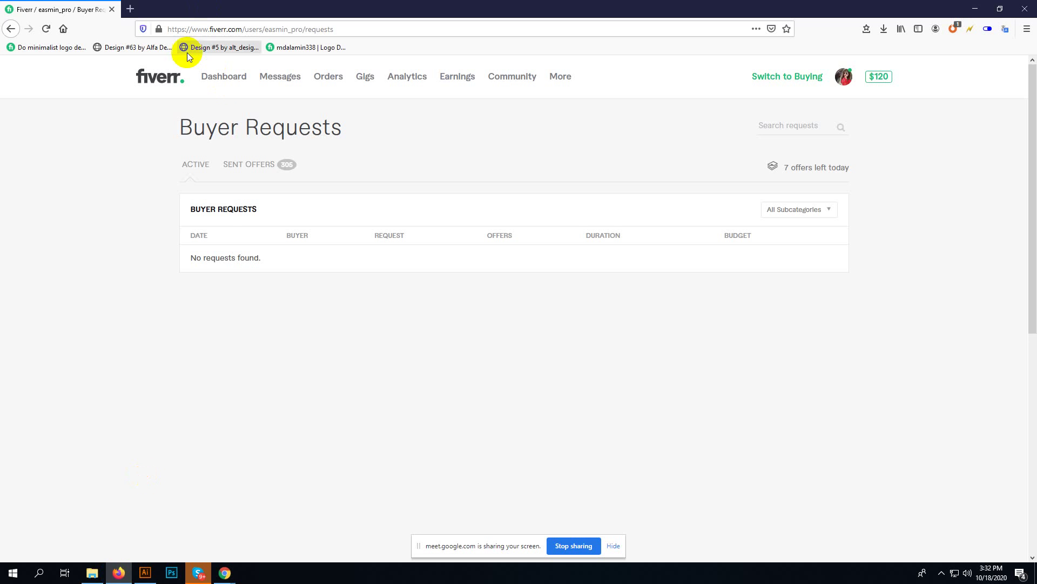
{"action": "mouse_move", "coordinate": [225, 572]}
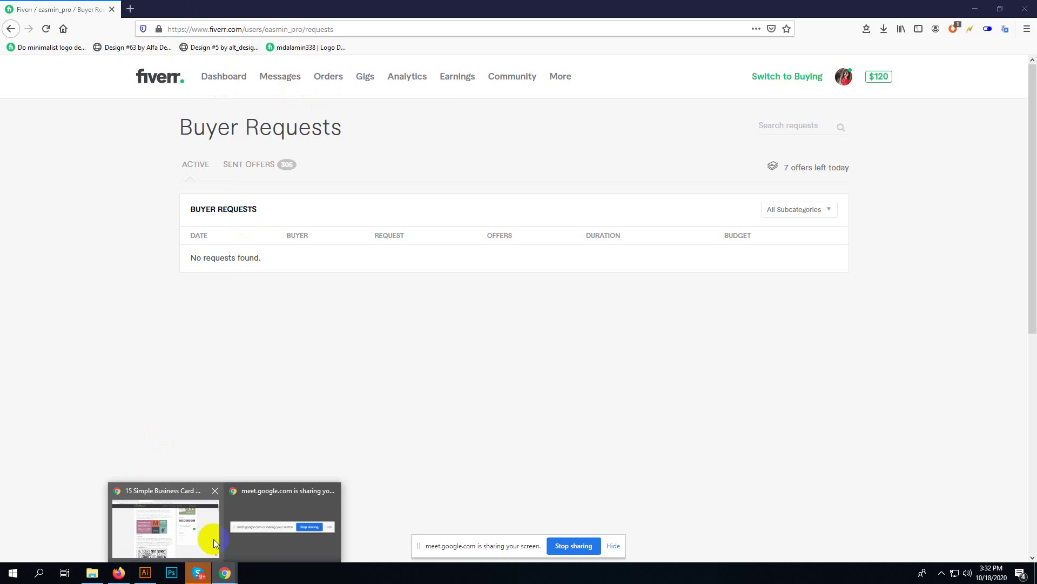
{"action": "left_click", "coordinate": [200, 495]}
{"action": "left_click", "coordinate": [81, 10]}
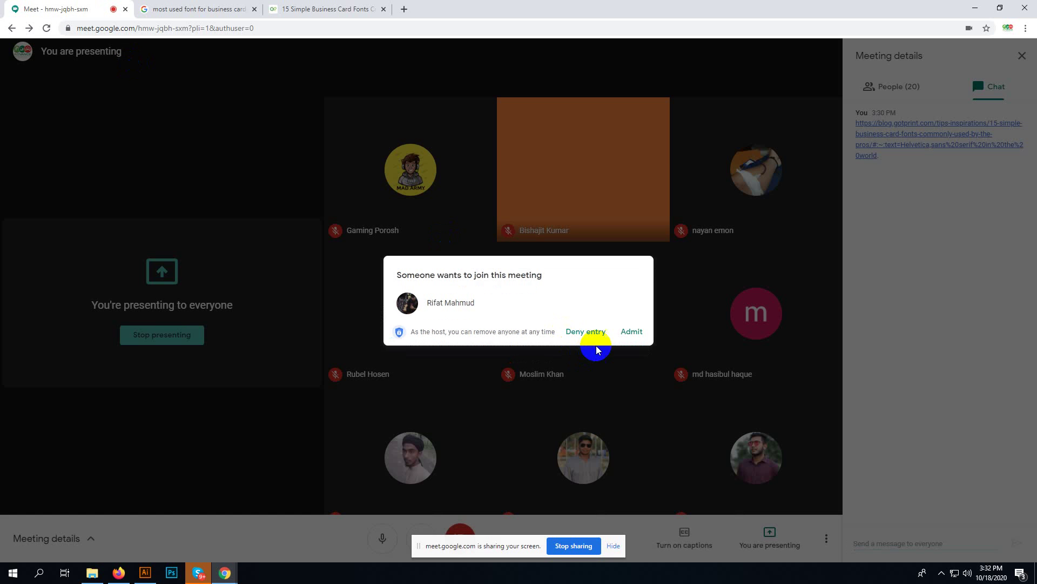
{"action": "left_click", "coordinate": [630, 332]}
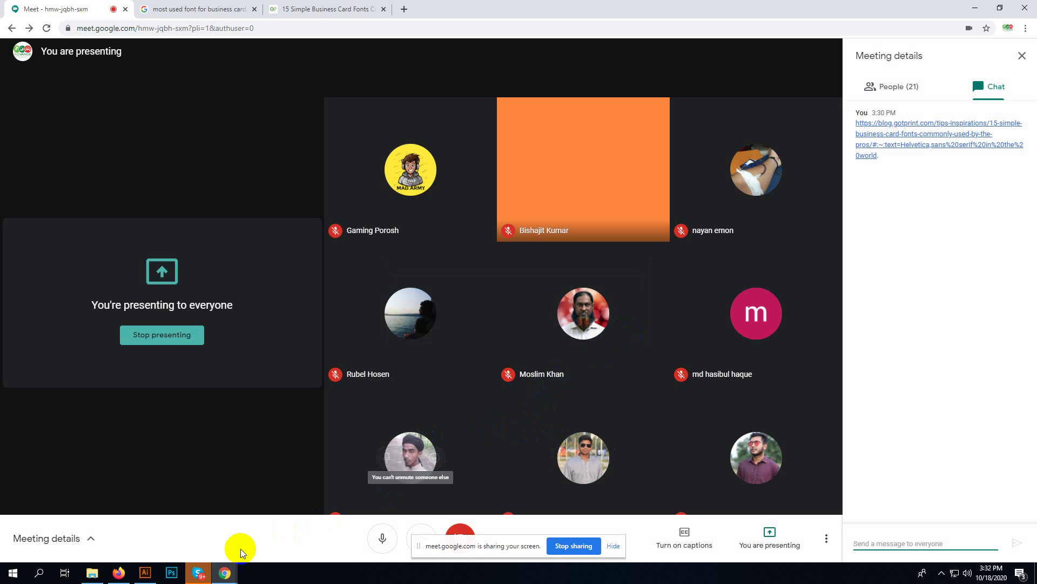
{"action": "left_click", "coordinate": [144, 572]}
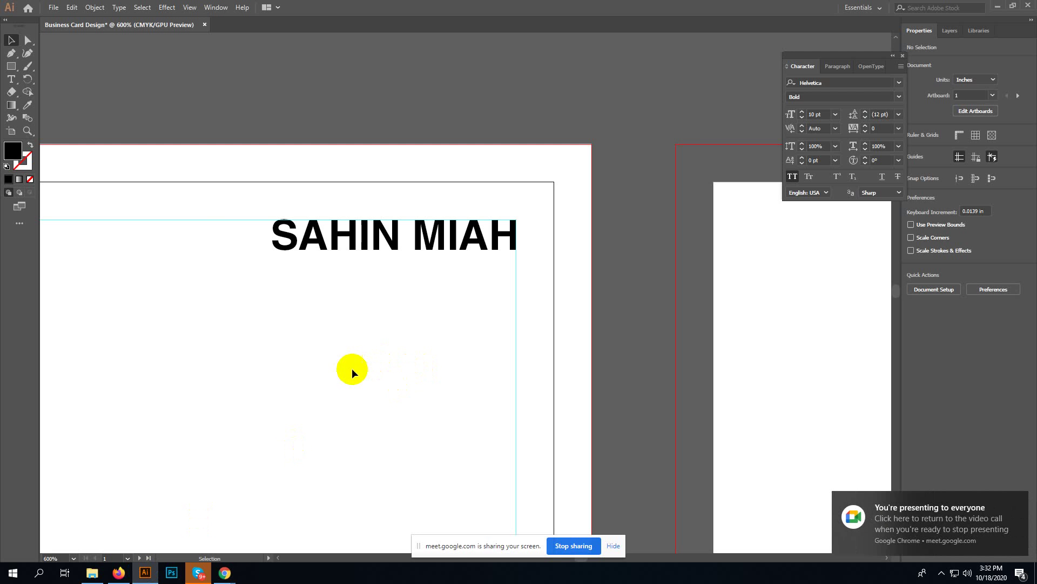
- Type 'FOUNDER' below the name, turn off All Caps, and extend it to 'Founder of ATC'
{"action": "key", "text": "t"}
{"action": "left_click", "coordinate": [281, 343]}
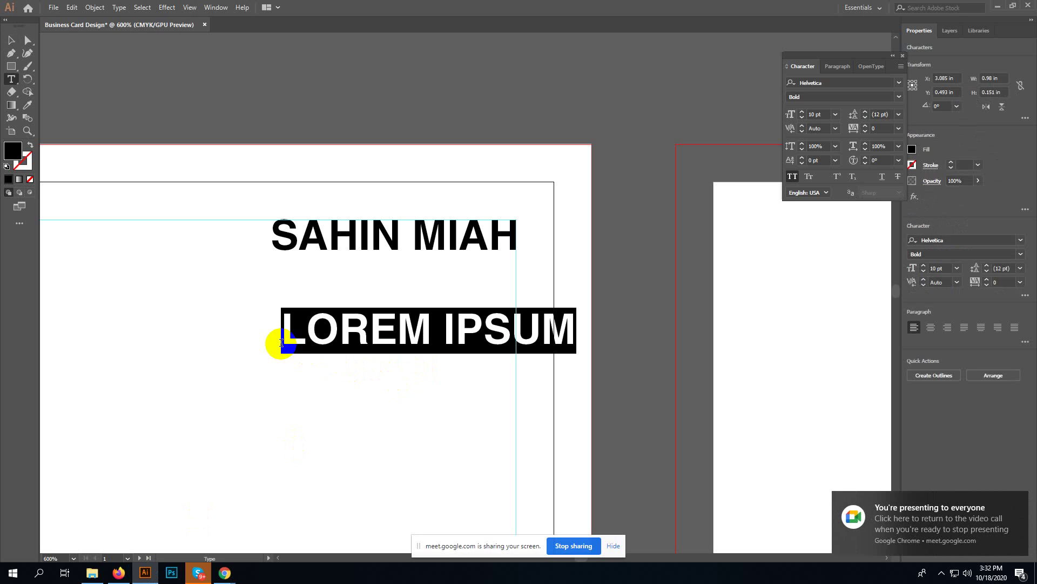
{"action": "type", "text": "F"}
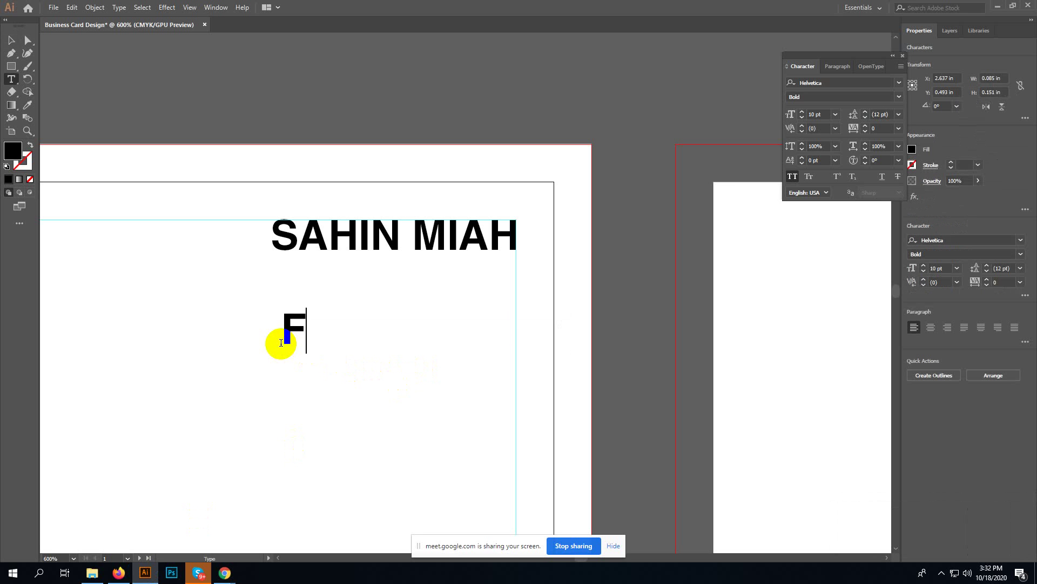
{"action": "type", "text": "OU"}
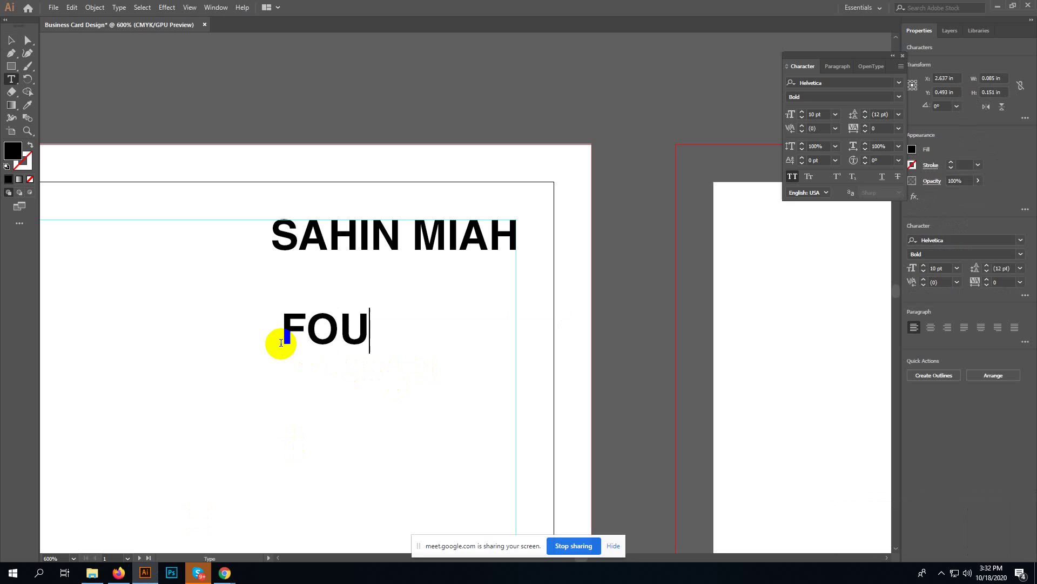
{"action": "type", "text": "NDER"}
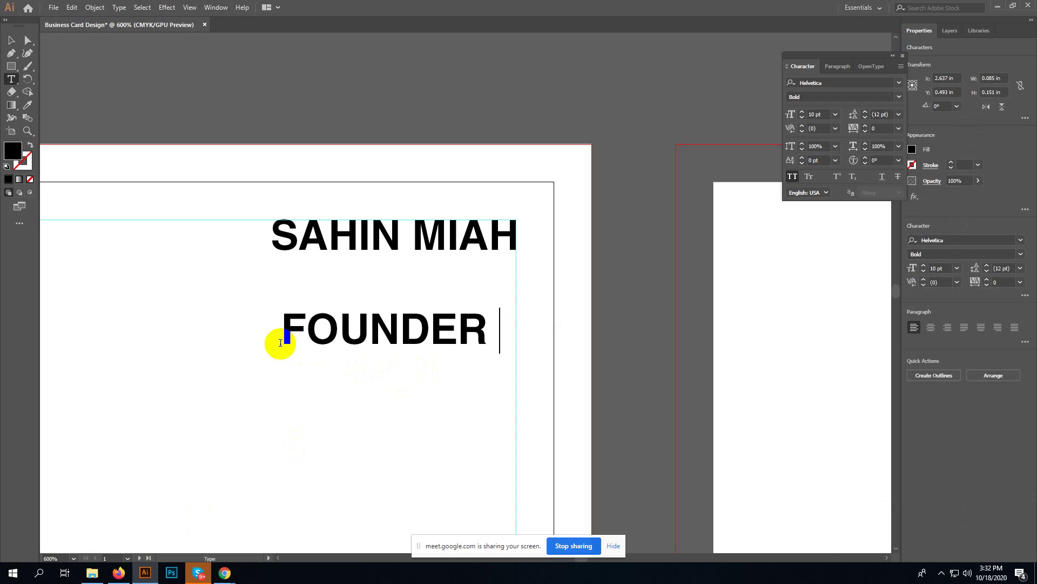
{"action": "key", "text": "ctrl+a"}
{"action": "left_click", "coordinate": [791, 176]}
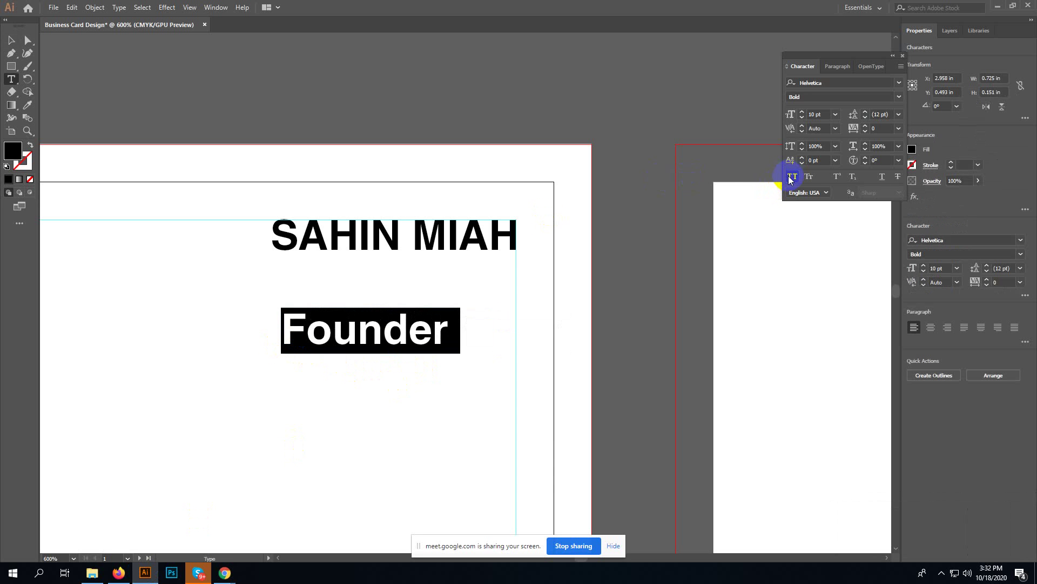
{"action": "left_click", "coordinate": [457, 326]}
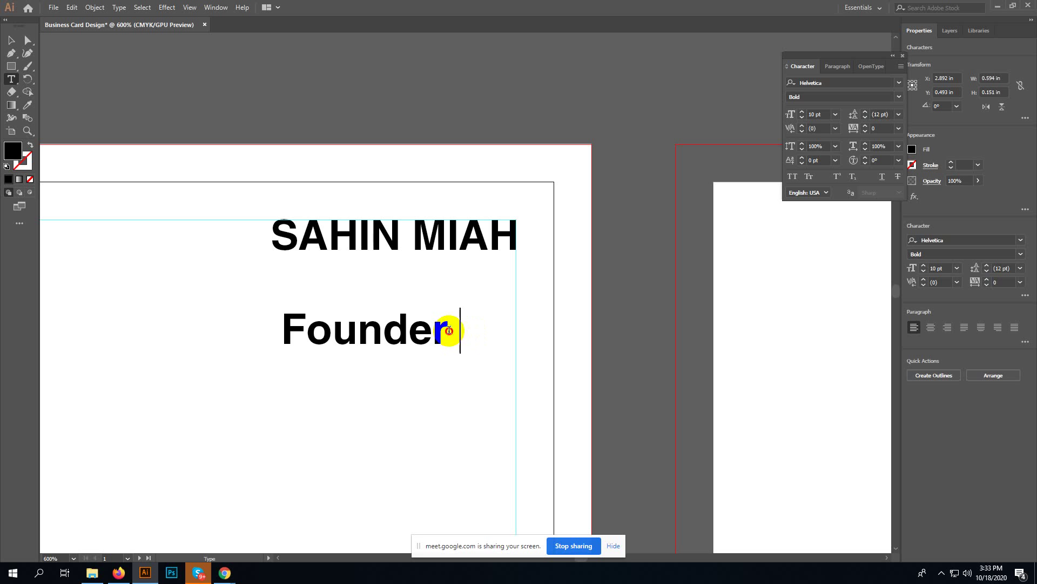
{"action": "left_click", "coordinate": [479, 330]}
{"action": "left_click", "coordinate": [484, 335]}
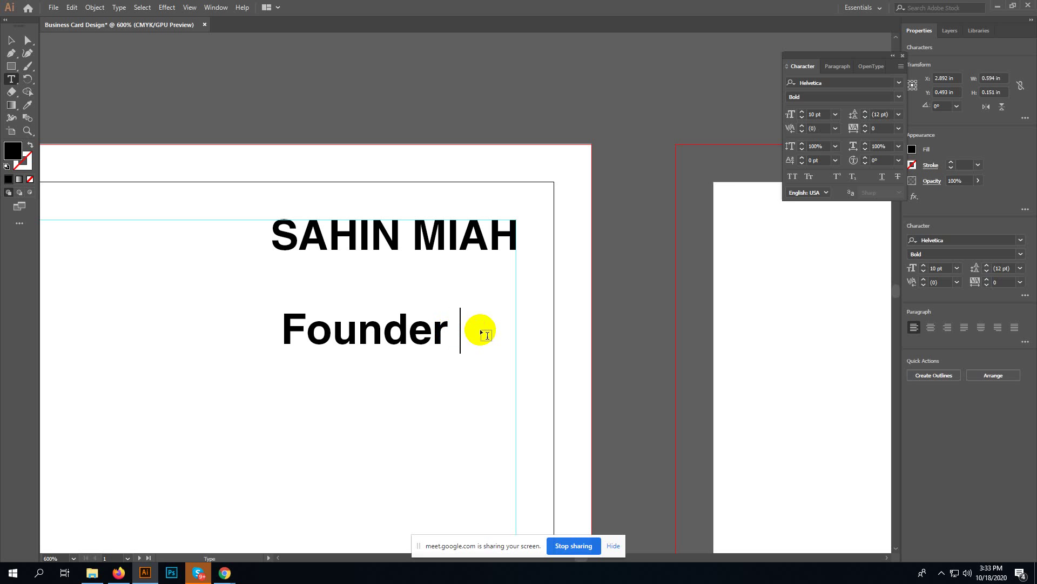
{"action": "type", "text": "of "}
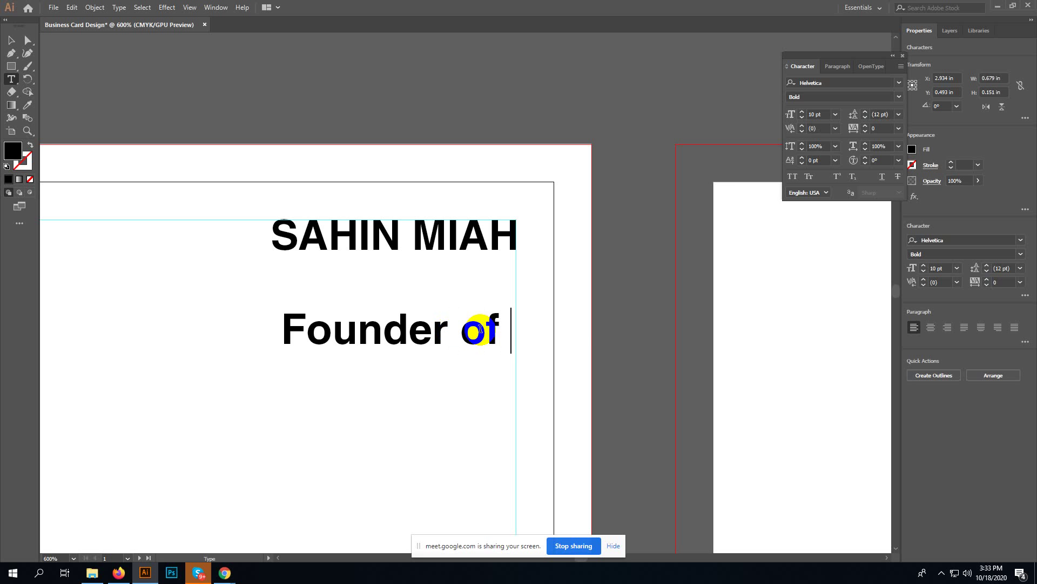
{"action": "type", "text": "ATC"}
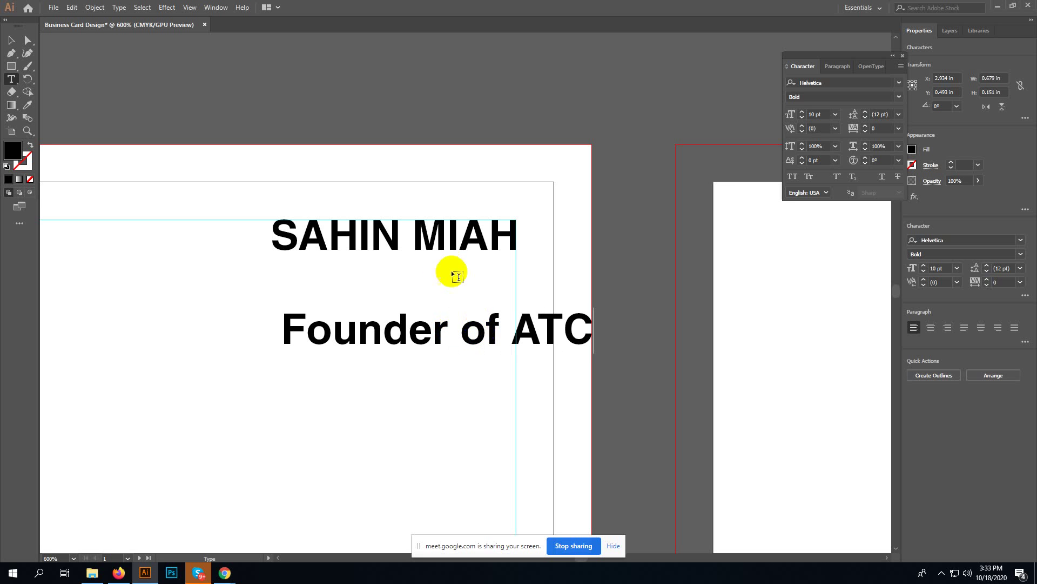
- Shrink the Founder of ATC line to 6 pt and move it just below the name
{"action": "left_click", "coordinate": [11, 40]}
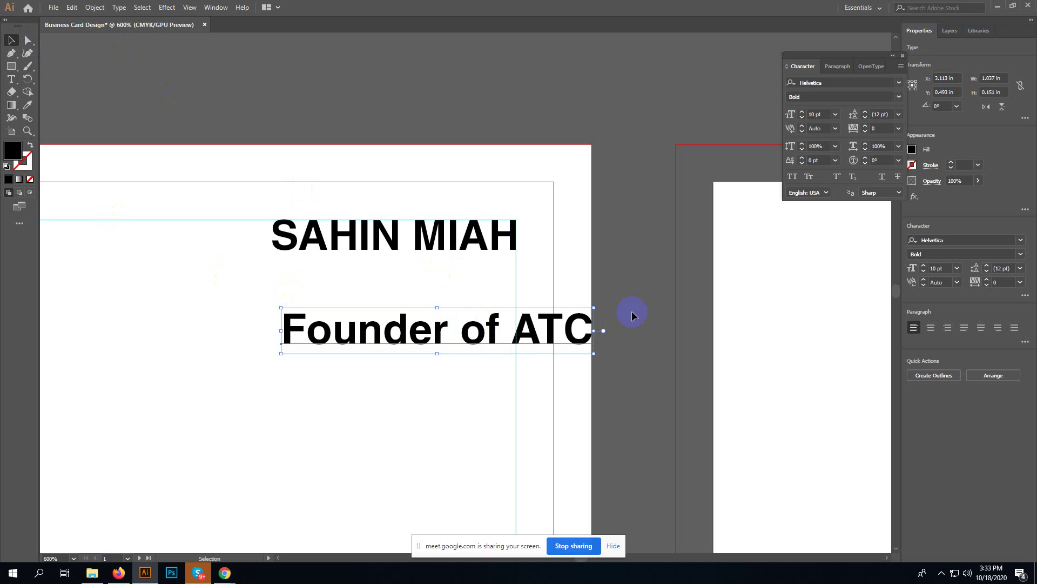
{"action": "left_click_drag", "start_coordinate": [594, 307], "coordinate": [524, 317]}
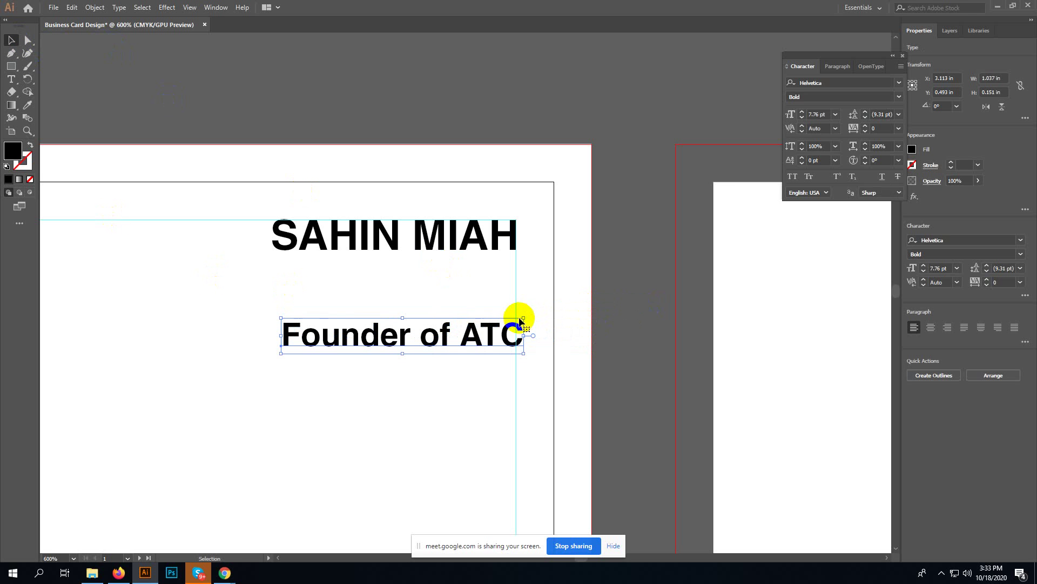
{"action": "left_click_drag", "start_coordinate": [443, 339], "coordinate": [433, 280]}
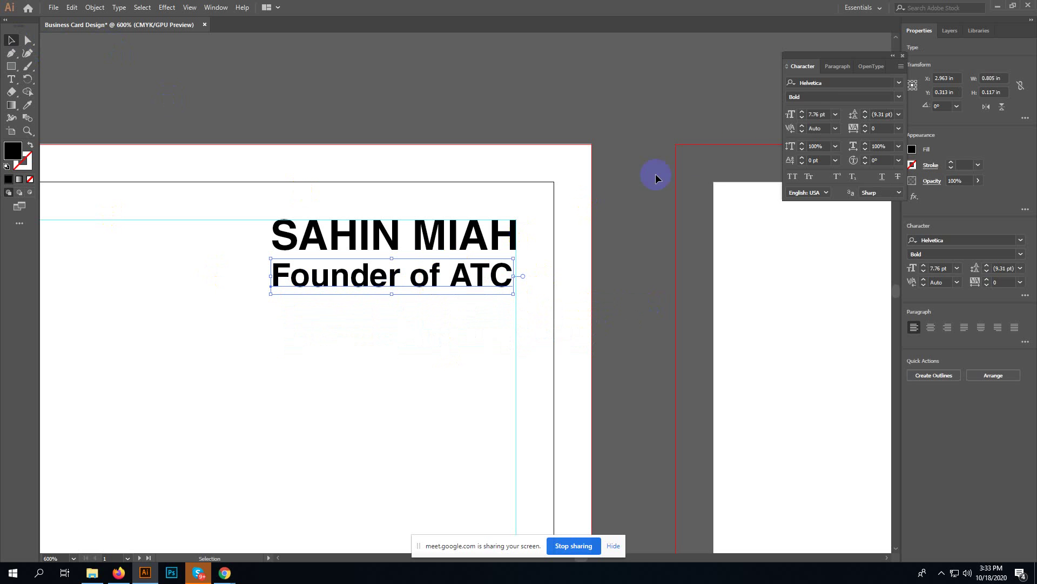
{"action": "left_click", "coordinate": [827, 114]}
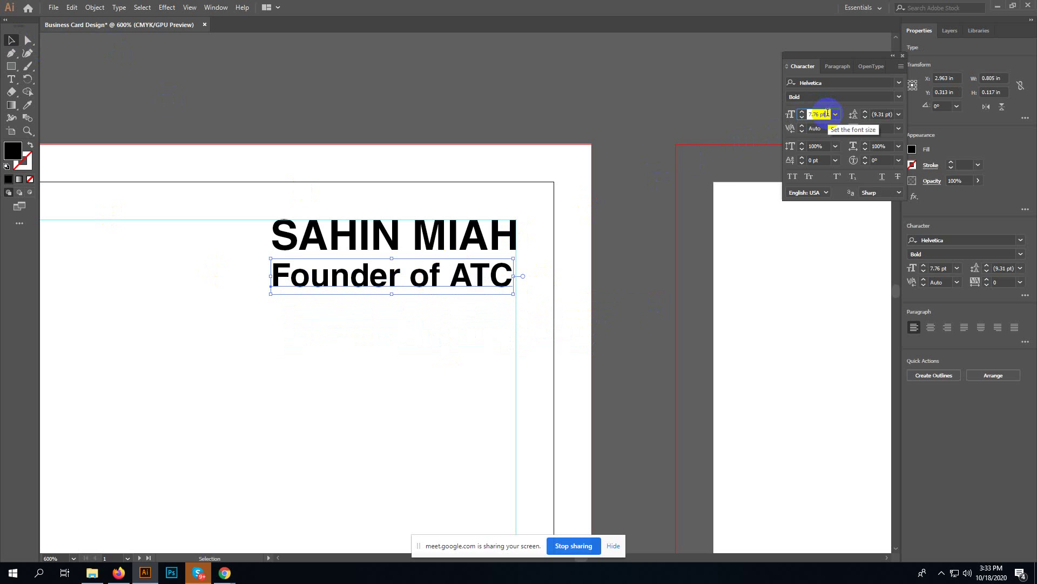
{"action": "type", "text": "7"}
{"action": "key", "text": "Return"}
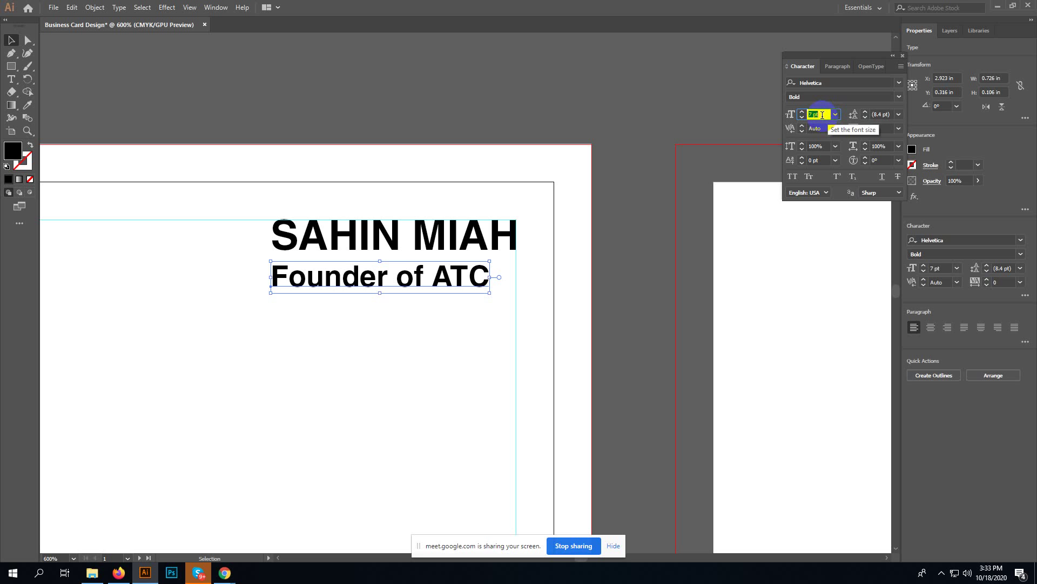
{"action": "key", "text": "Down"}
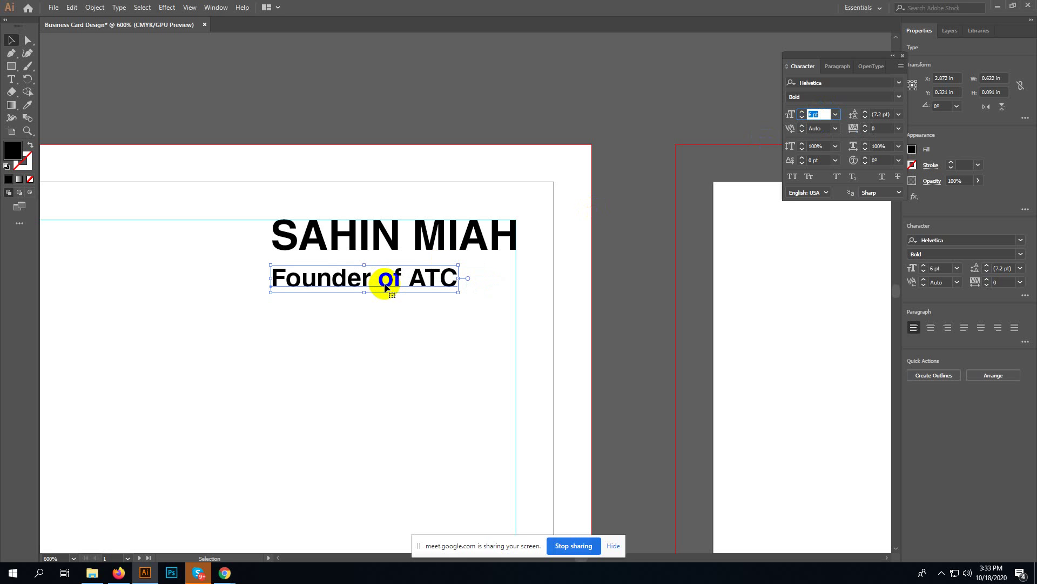
{"action": "mouse_move", "coordinate": [385, 282]}
{"action": "left_mouse_down"}
{"action": "mouse_move", "coordinate": [402, 267]}
{"action": "mouse_move", "coordinate": [393, 271]}
{"action": "left_mouse_up"}
{"action": "left_click", "coordinate": [378, 285]}
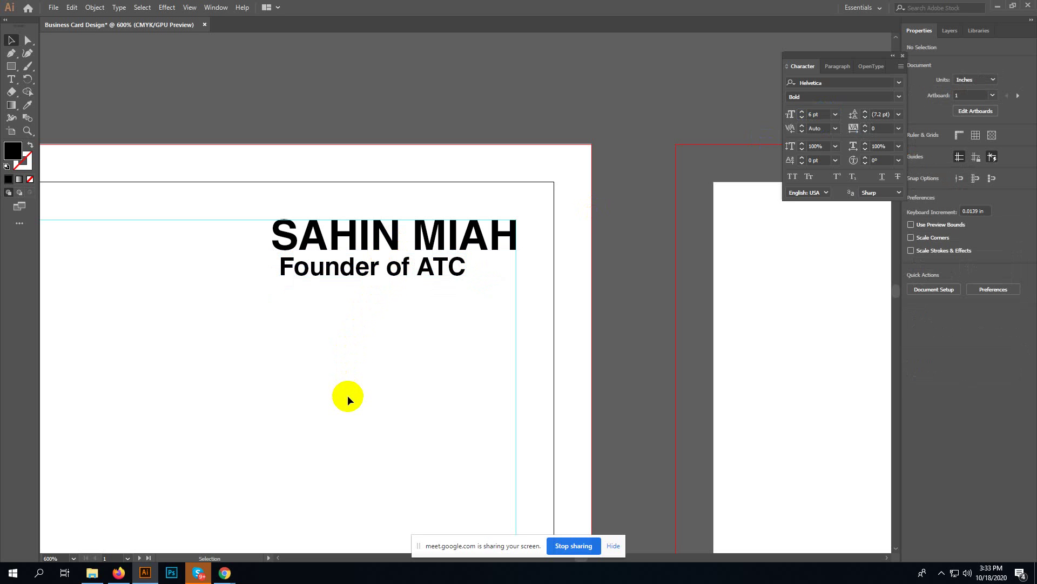
{"action": "left_click", "coordinate": [351, 269]}
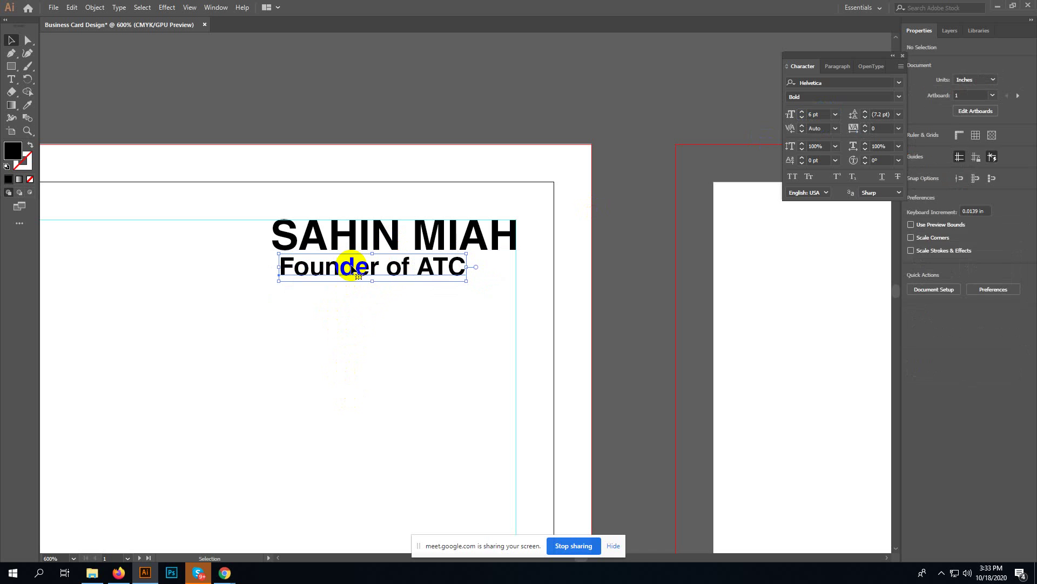
{"action": "key", "text": "Left"}
{"action": "key", "text": "Left"}
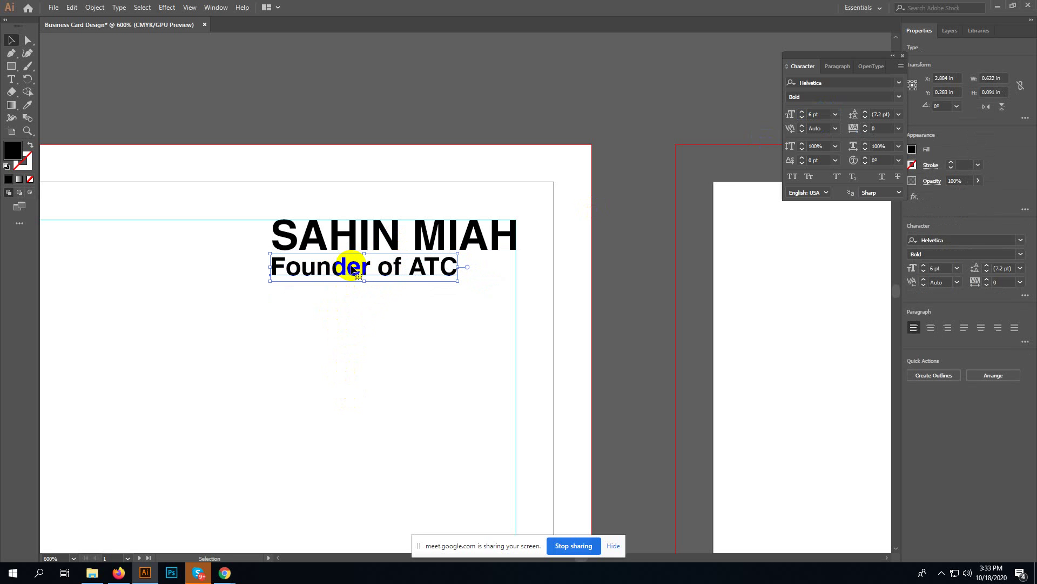
{"action": "key", "text": "Right"}
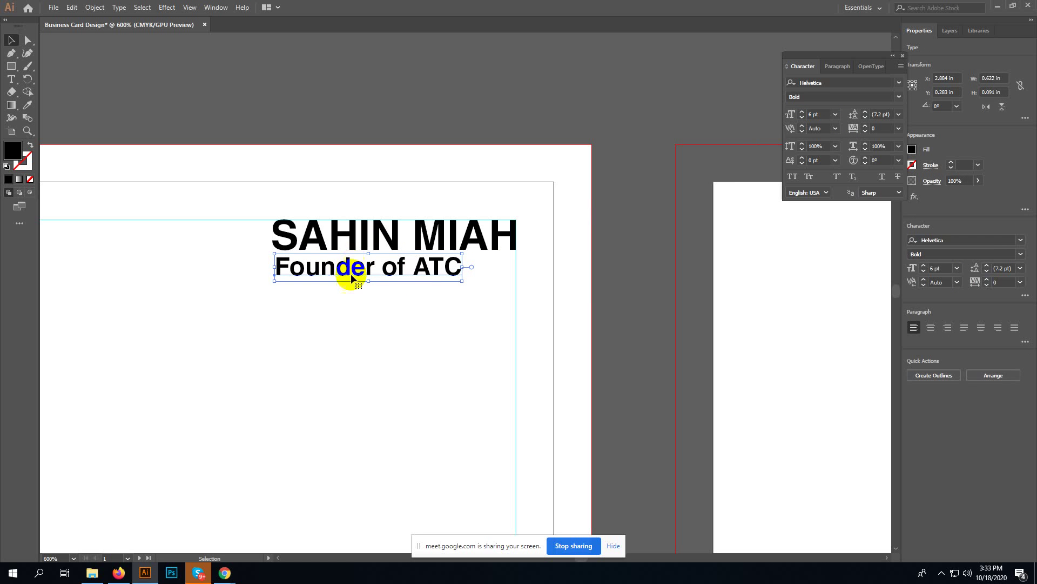
{"action": "left_click", "coordinate": [406, 238]}
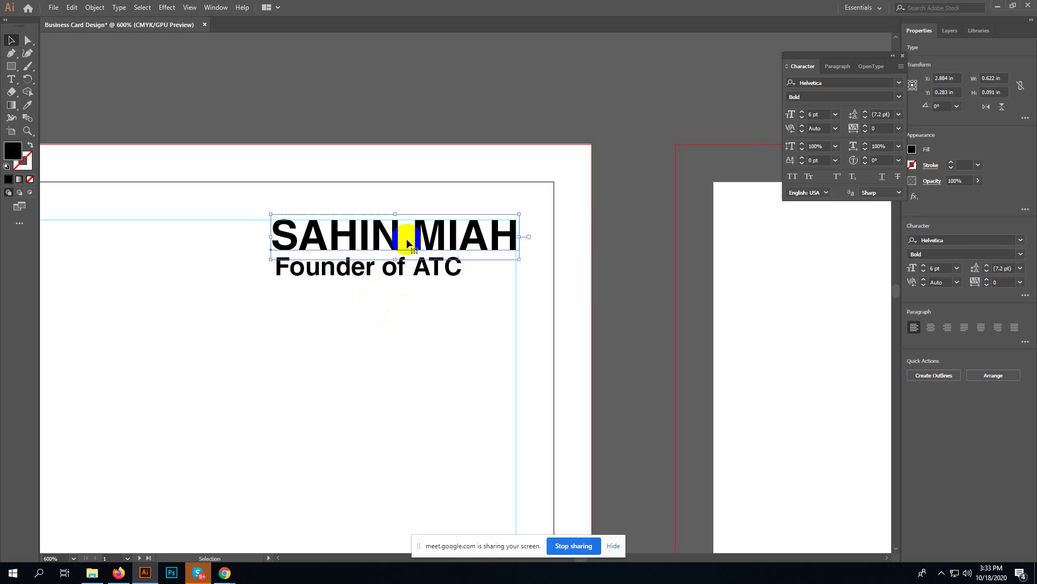
{"action": "left_click", "coordinate": [402, 270]}
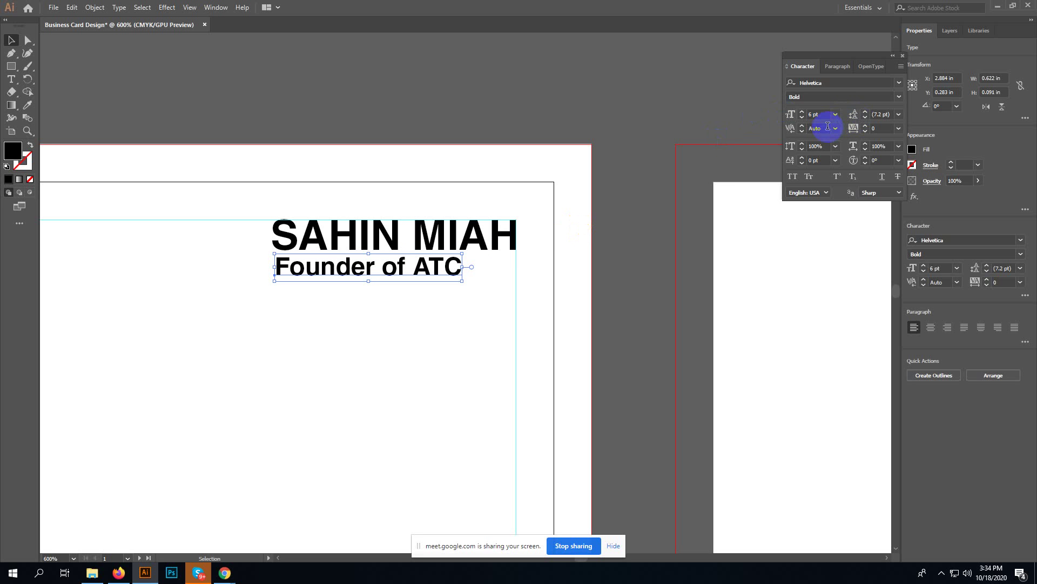
{"action": "left_click", "coordinate": [899, 97]}
{"action": "left_click", "coordinate": [843, 85]}
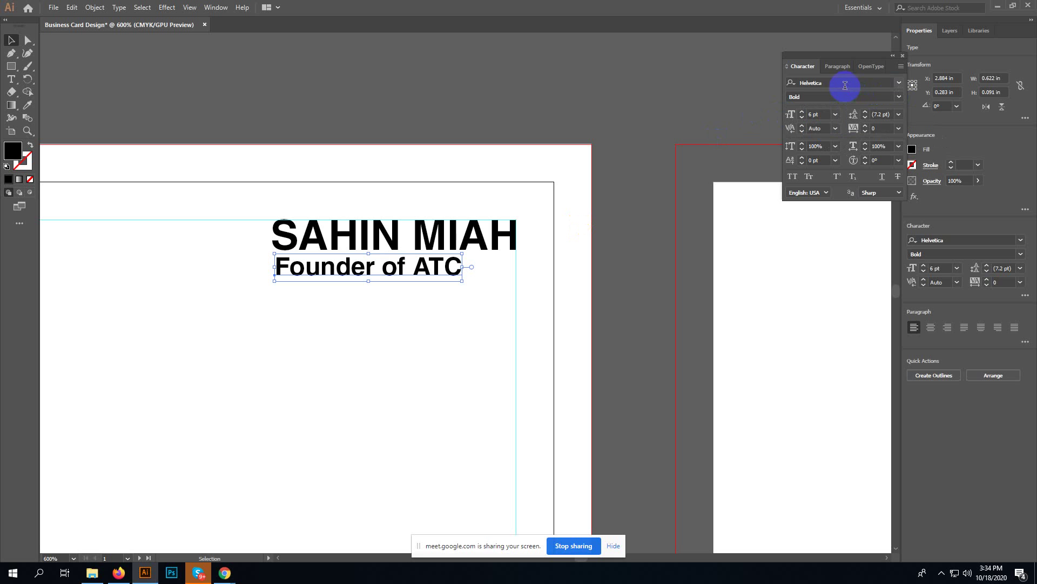
{"action": "left_click", "coordinate": [845, 84]}
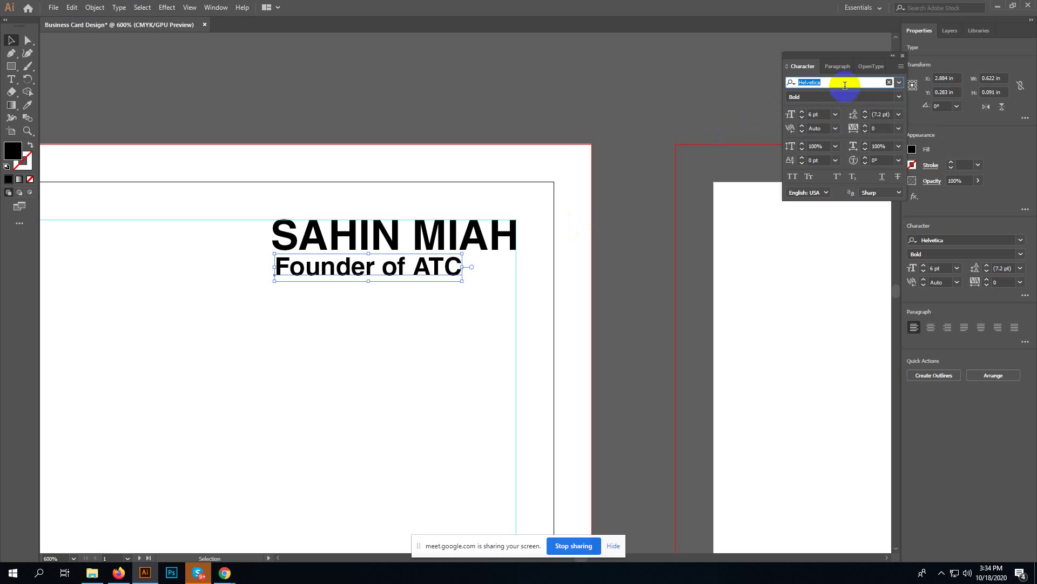
{"action": "left_click", "coordinate": [845, 85]}
{"action": "key", "text": "BackSpace"}
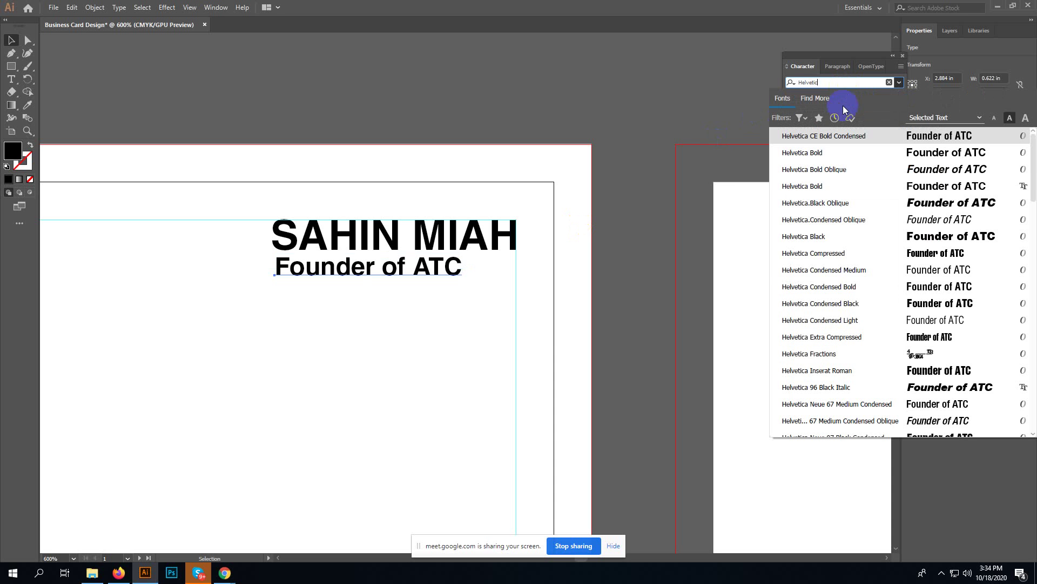
{"action": "scroll", "coordinate": [869, 265], "scroll_direction": "down", "scroll_amount": 3}
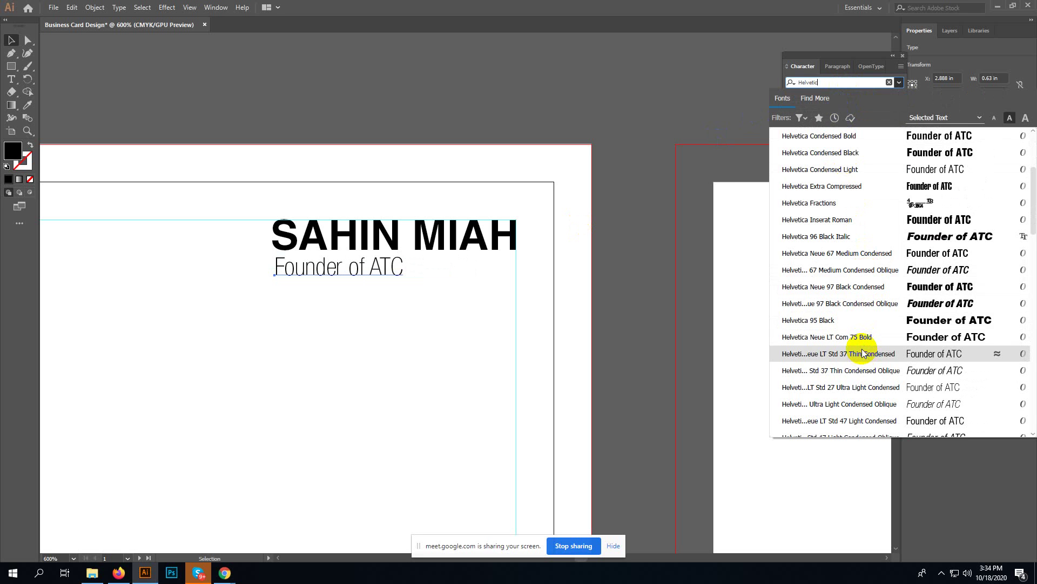
{"action": "scroll", "coordinate": [861, 353], "scroll_direction": "up", "scroll_amount": 1}
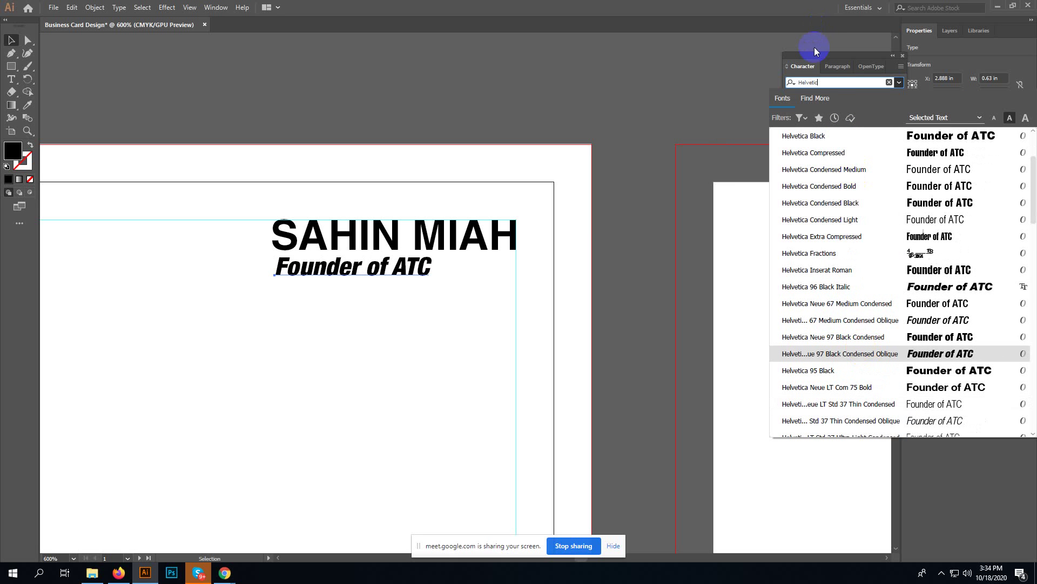
{"action": "left_click", "coordinate": [821, 82]}
{"action": "left_click", "coordinate": [815, 81]}
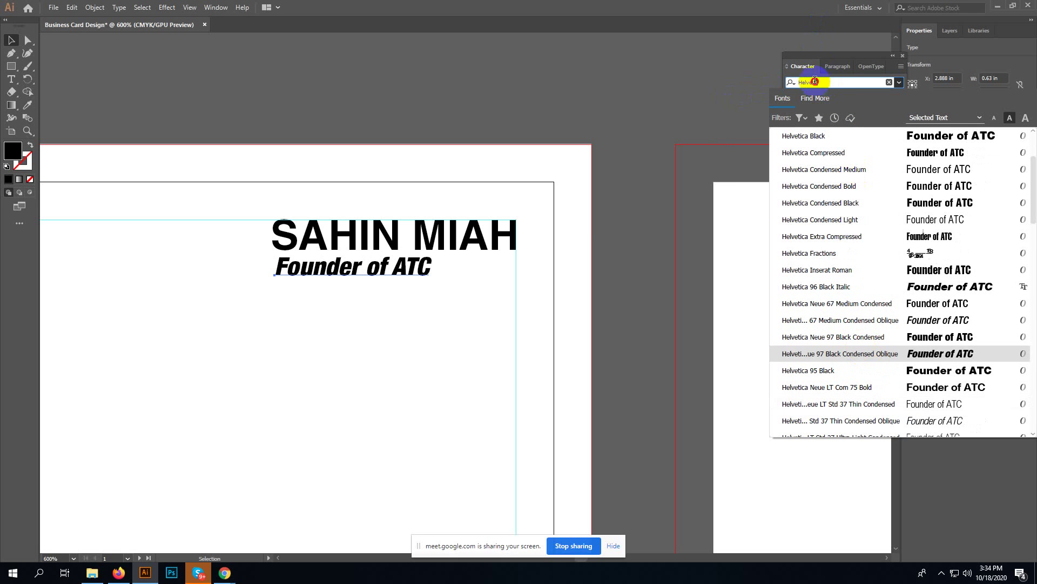
{"action": "type", "text": "lat"}
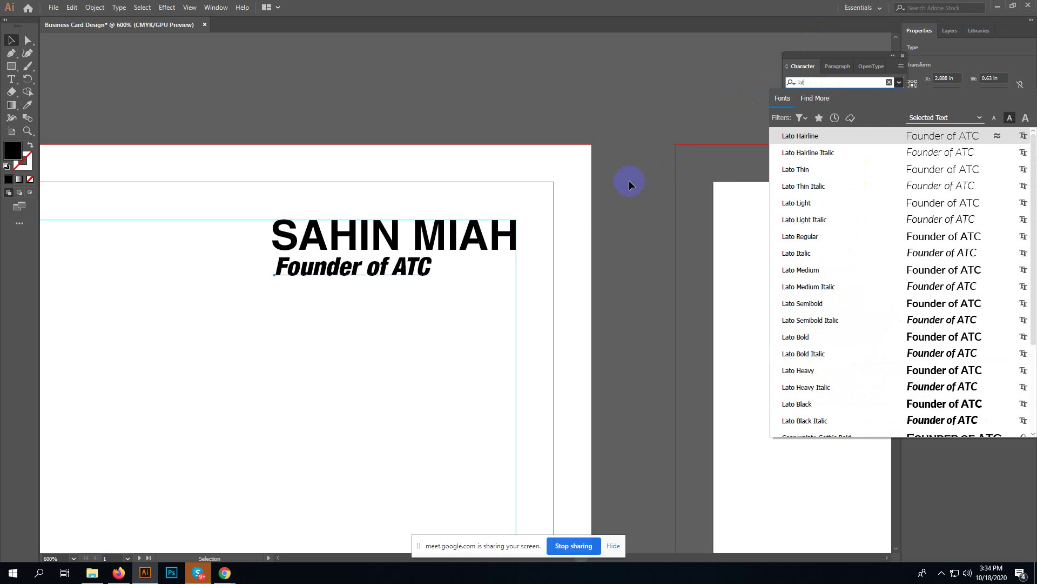
{"action": "left_click", "coordinate": [559, 230]}
{"action": "left_click", "coordinate": [493, 237]}
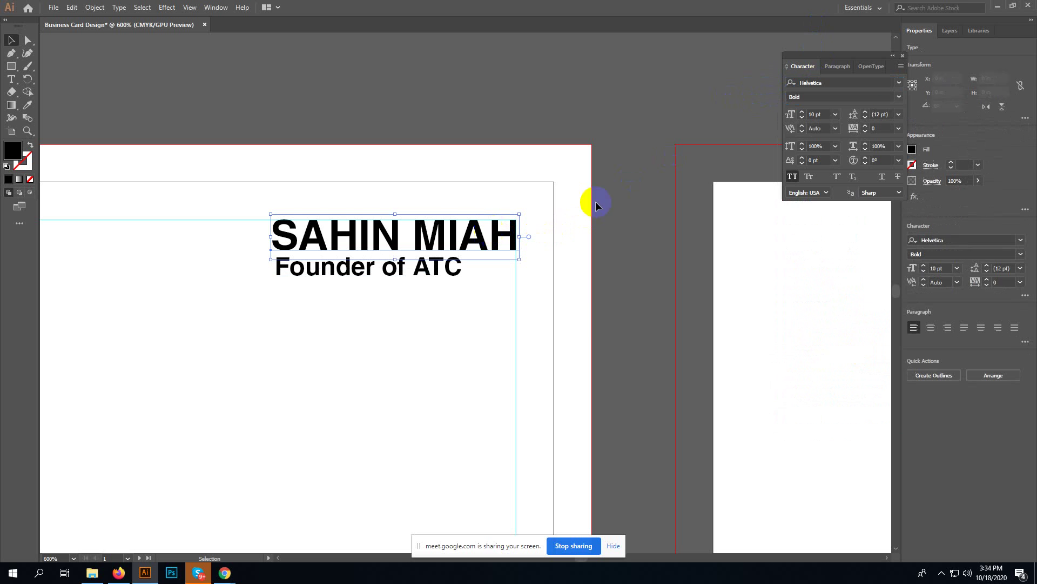
- Search Lato and Helvetica Light for the name and subtitle without applying either font
{"action": "left_click", "coordinate": [850, 83]}
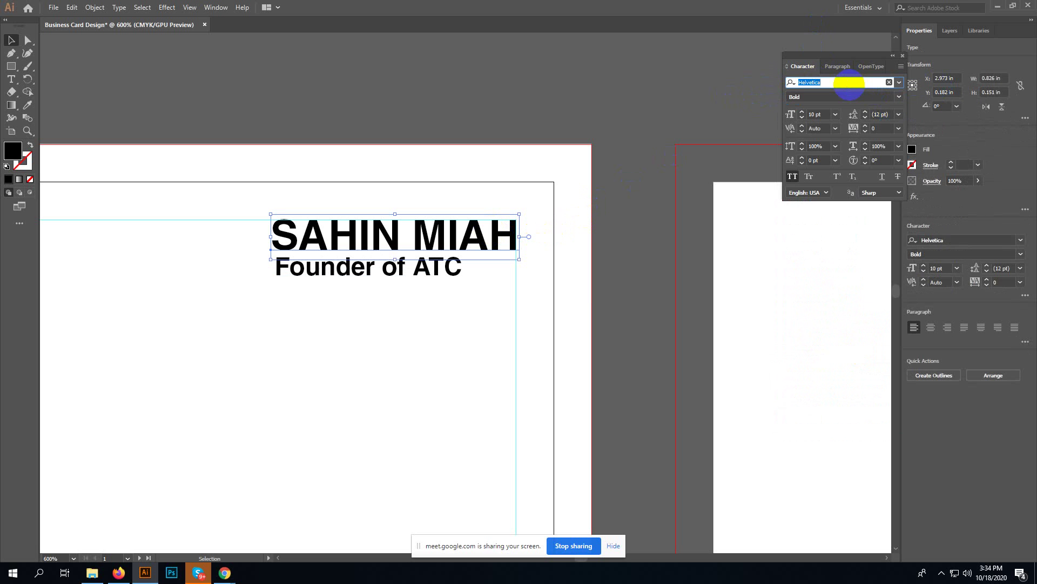
{"action": "type", "text": "lato"}
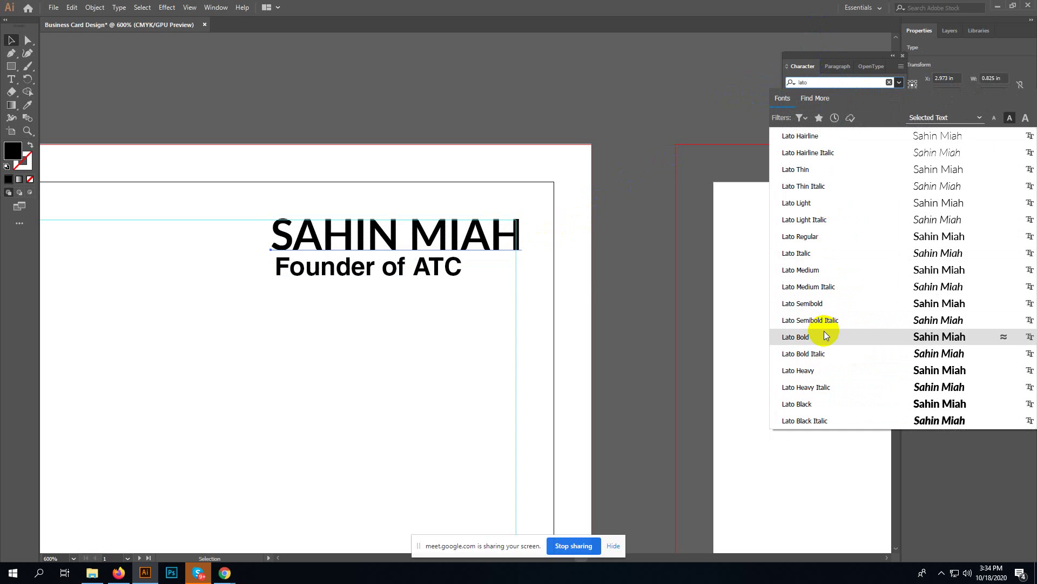
{"action": "left_click", "coordinate": [629, 311]}
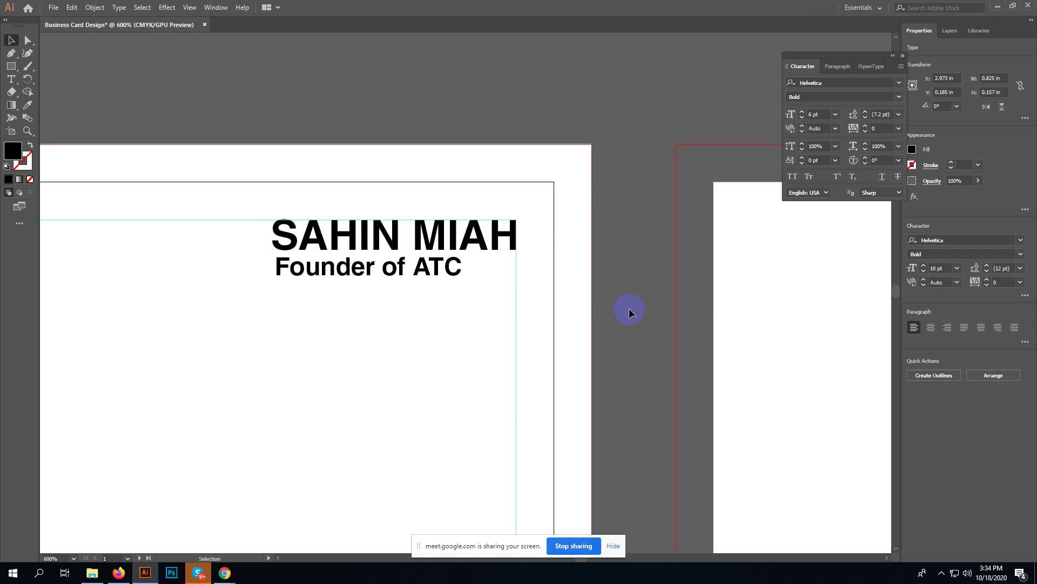
{"action": "left_click", "coordinate": [417, 269]}
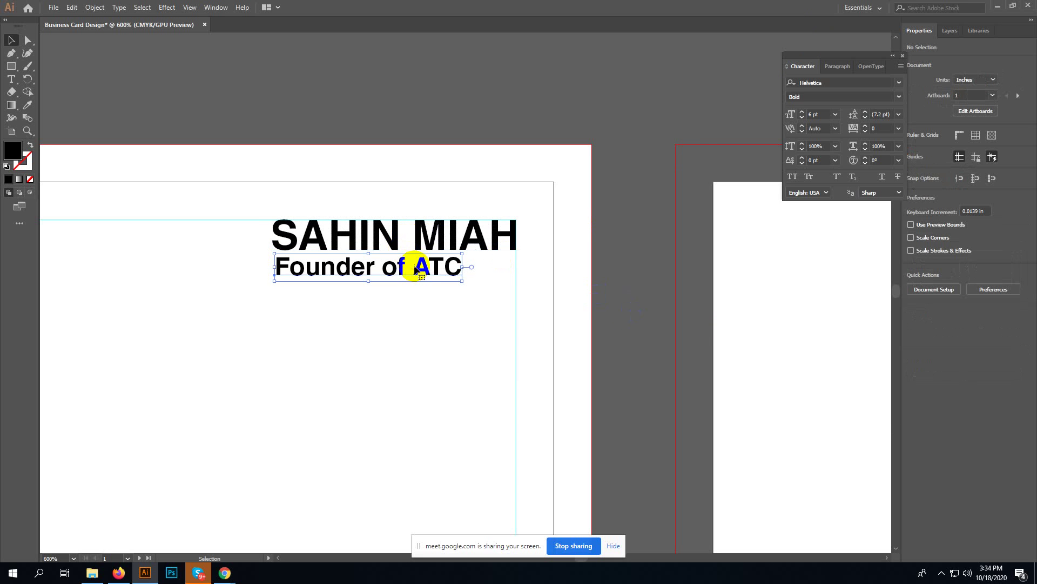
{"action": "left_click", "coordinate": [856, 83]}
{"action": "type", "text": "lat"}
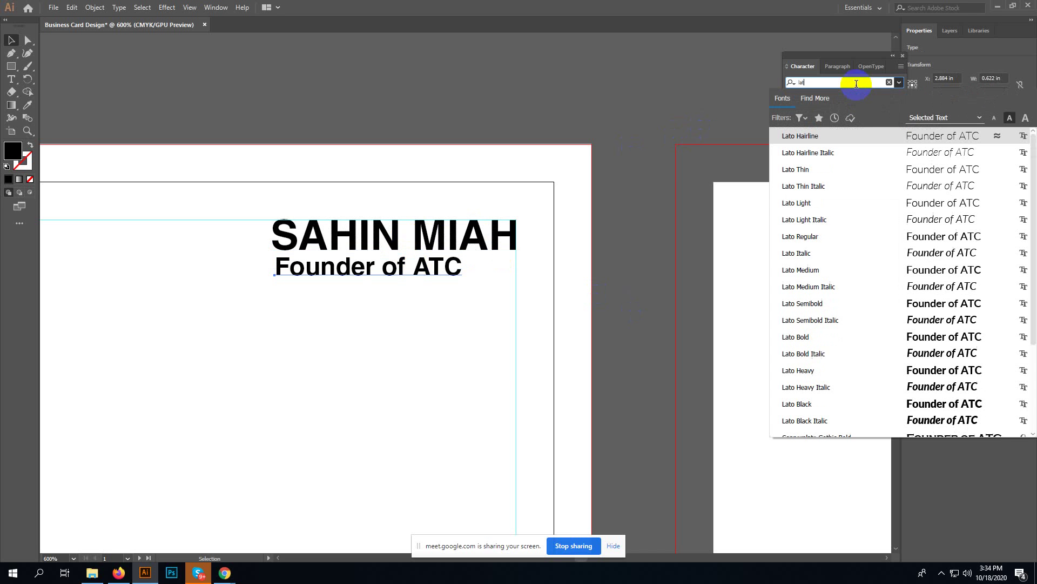
{"action": "type", "text": "o"}
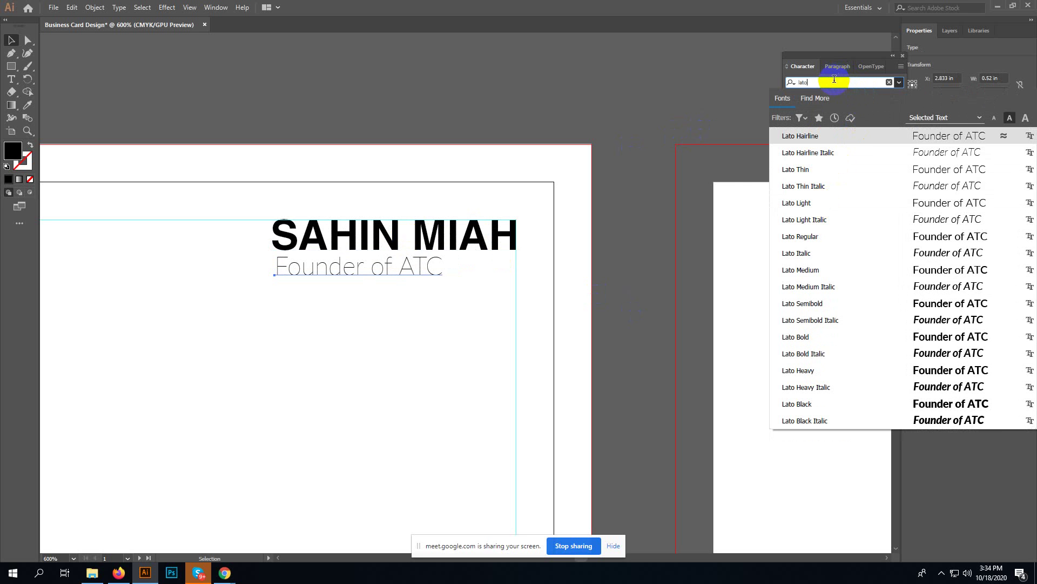
{"action": "left_click_drag", "start_coordinate": [834, 83], "coordinate": [773, 87]}
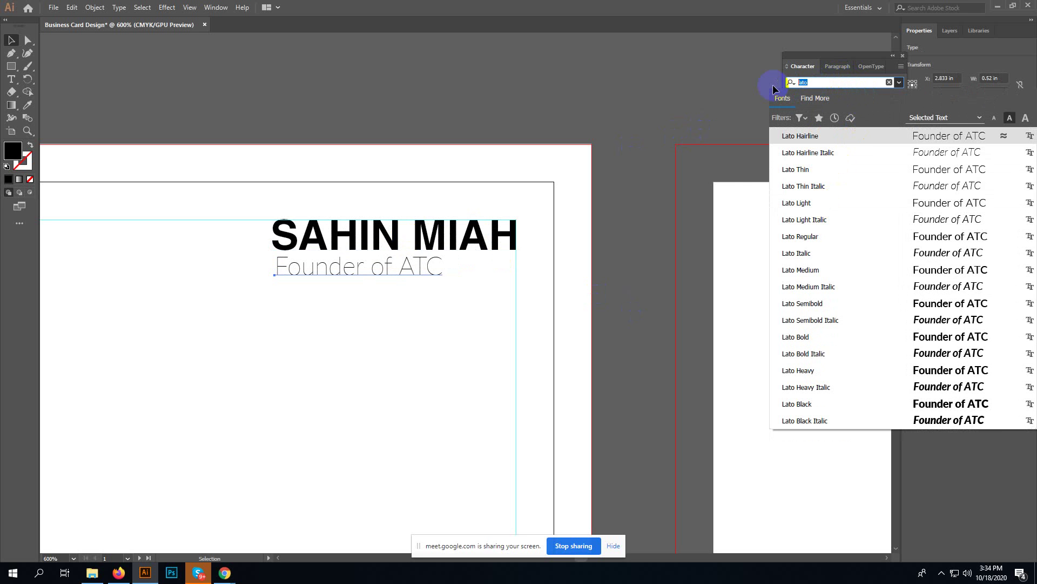
{"action": "type", "text": "hel"}
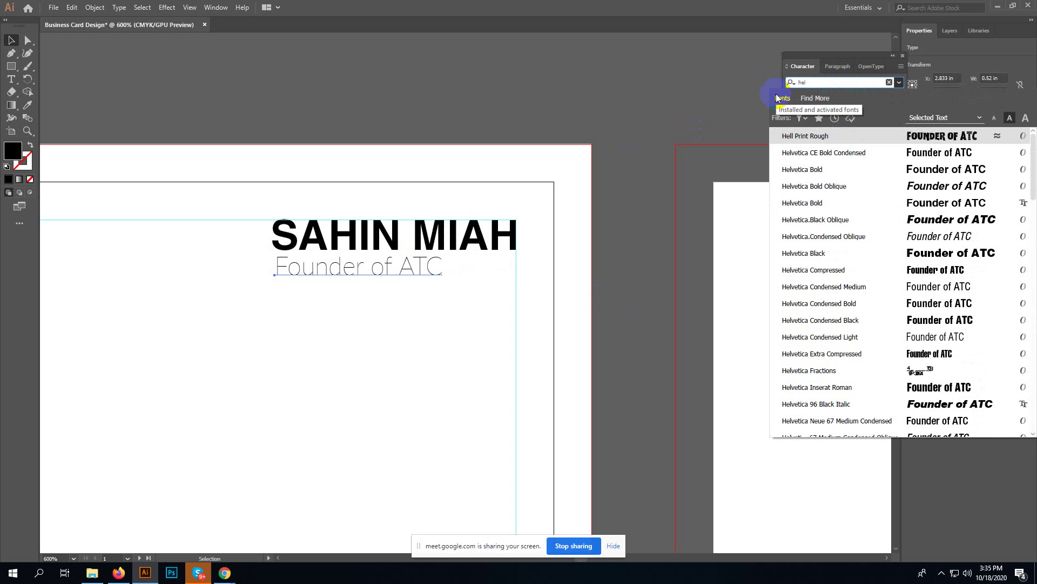
{"action": "type", "text": "vetica "}
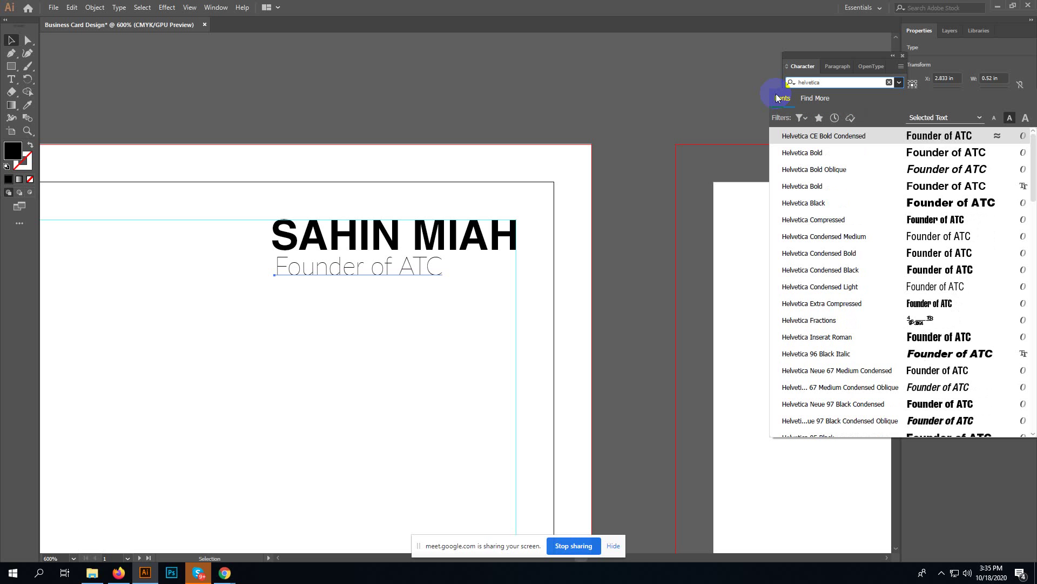
{"action": "type", "text": "re"}
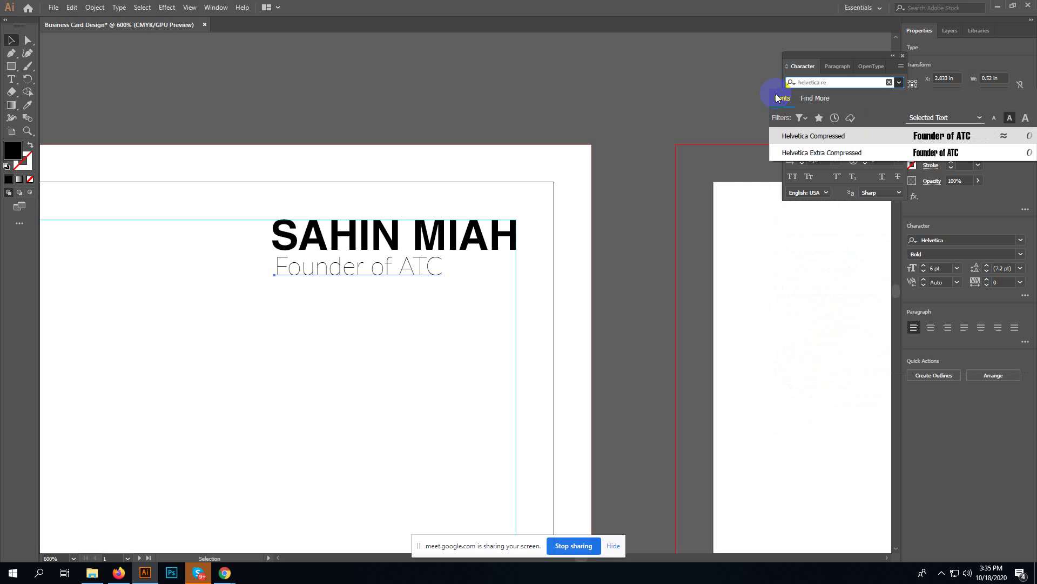
{"action": "key", "text": "BackSpace"}
{"action": "key", "text": "BackSpace"}
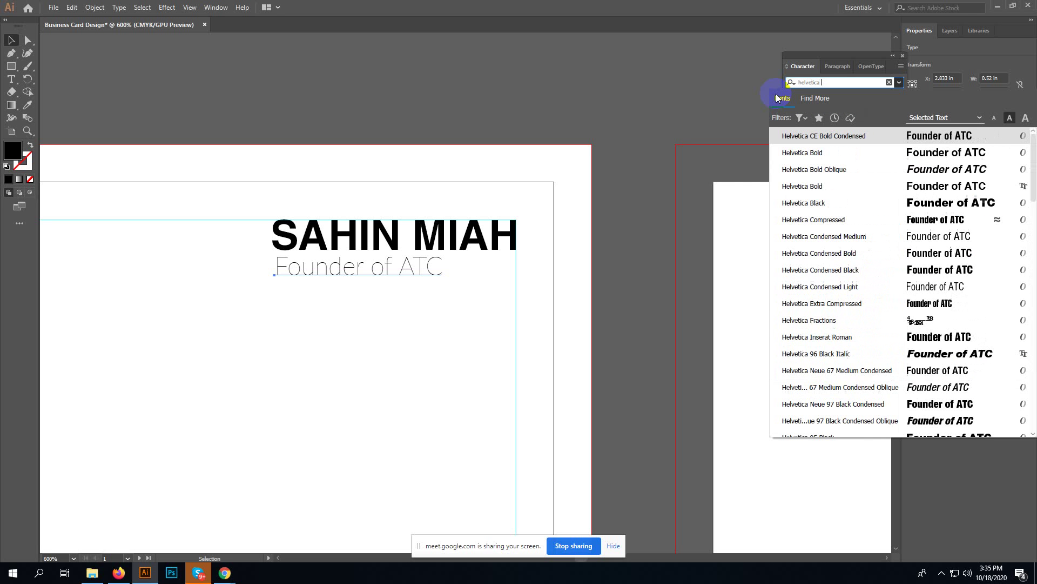
{"action": "type", "text": "li"}
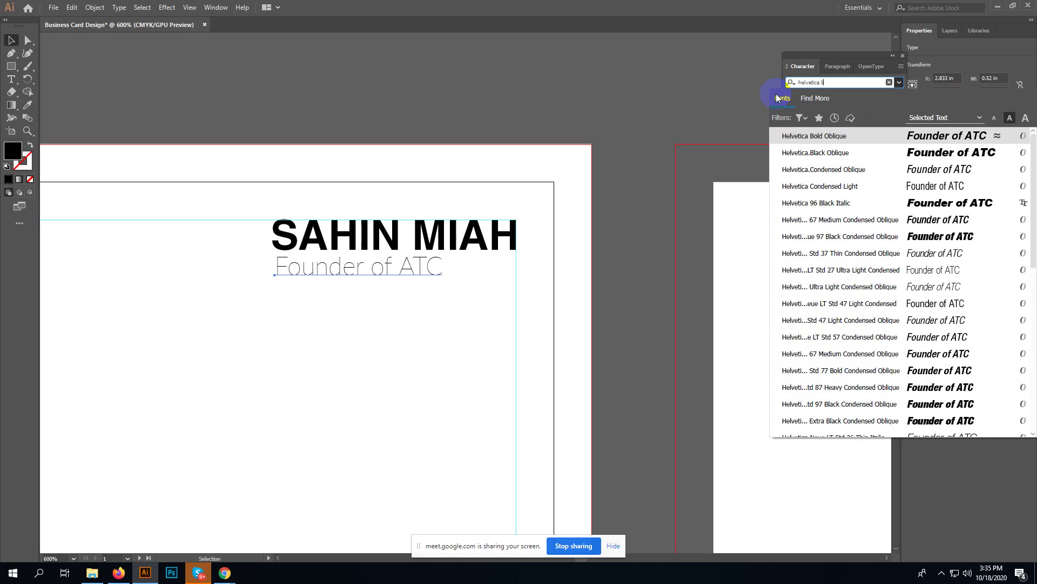
{"action": "type", "text": "gh"}
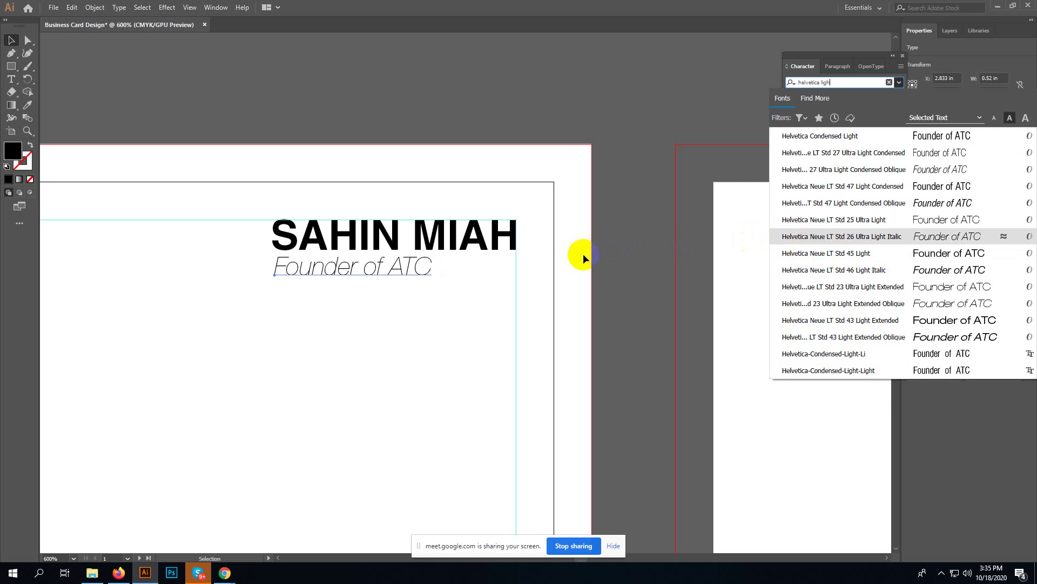
{"action": "left_click", "coordinate": [562, 252]}
{"action": "left_click", "coordinate": [473, 240]}
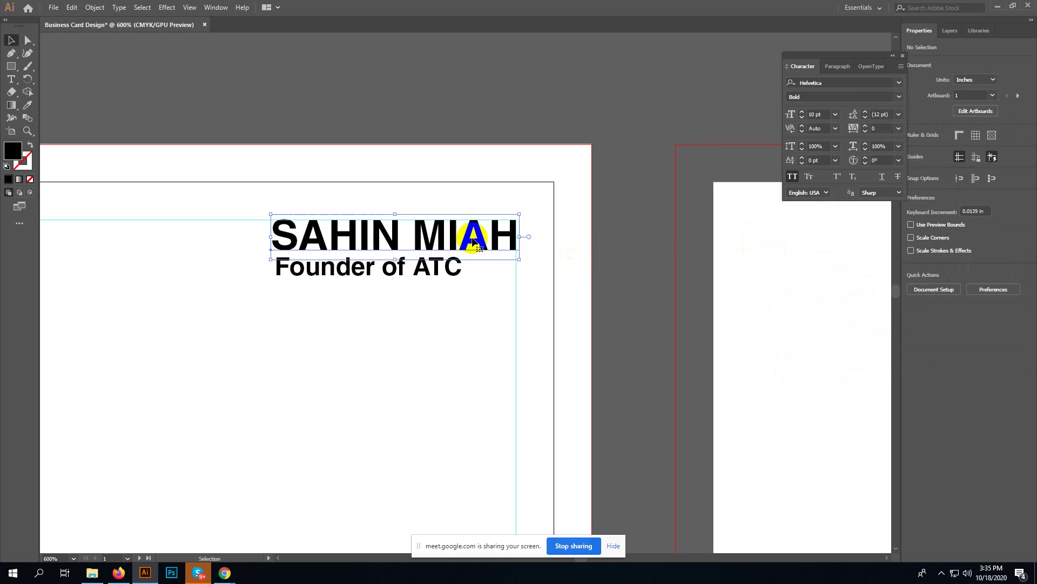
{"action": "left_click", "coordinate": [849, 83]}
{"action": "type", "text": "open"}
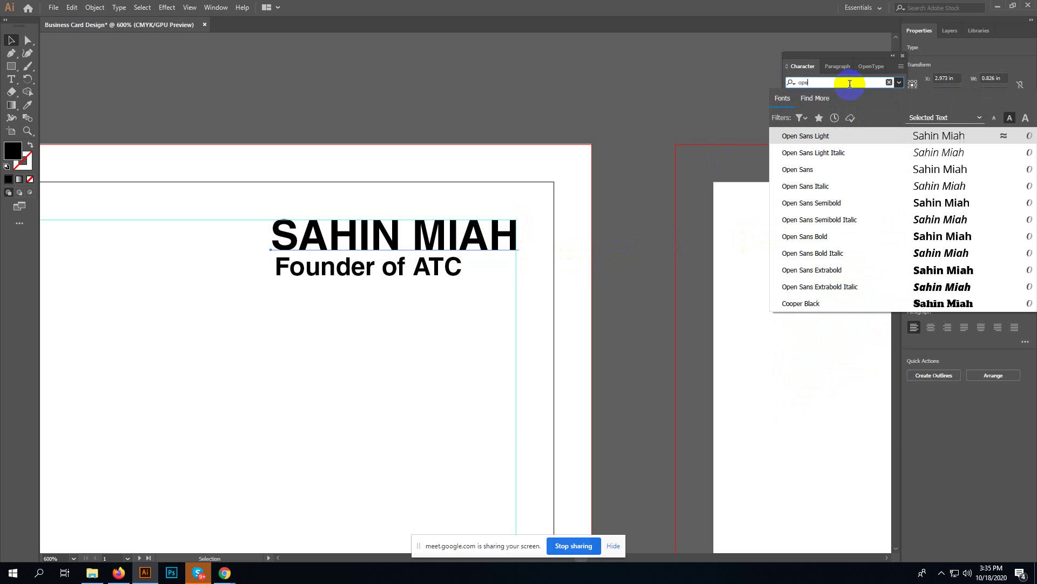
{"action": "left_click", "coordinate": [832, 236]}
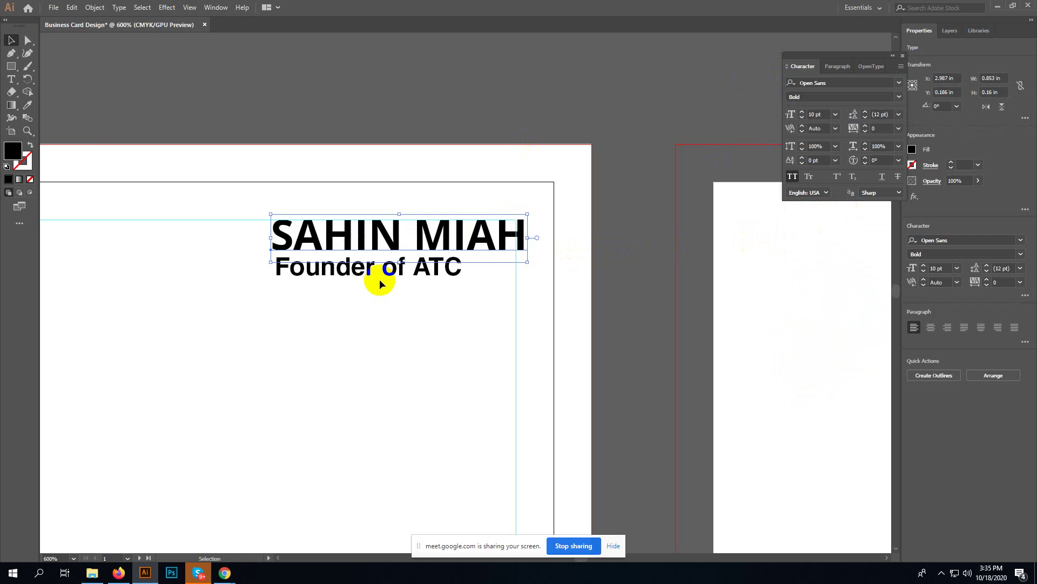
- Admit the waiting Meet participant, return to Illustrator, and nudge the name slightly left
{"action": "left_click", "coordinate": [119, 572]}
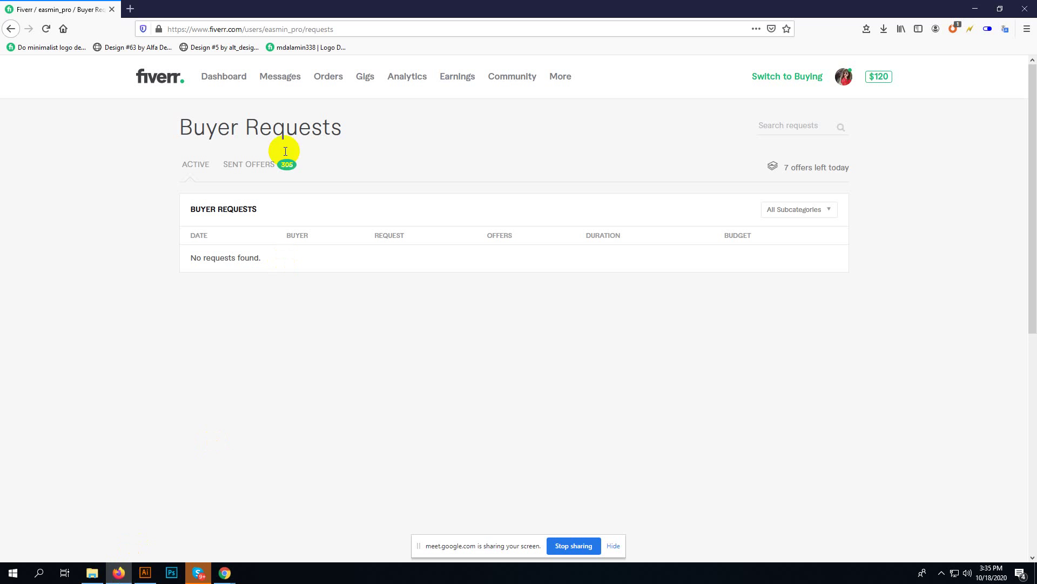
{"action": "left_click", "coordinate": [225, 572]}
{"action": "left_click", "coordinate": [162, 527]}
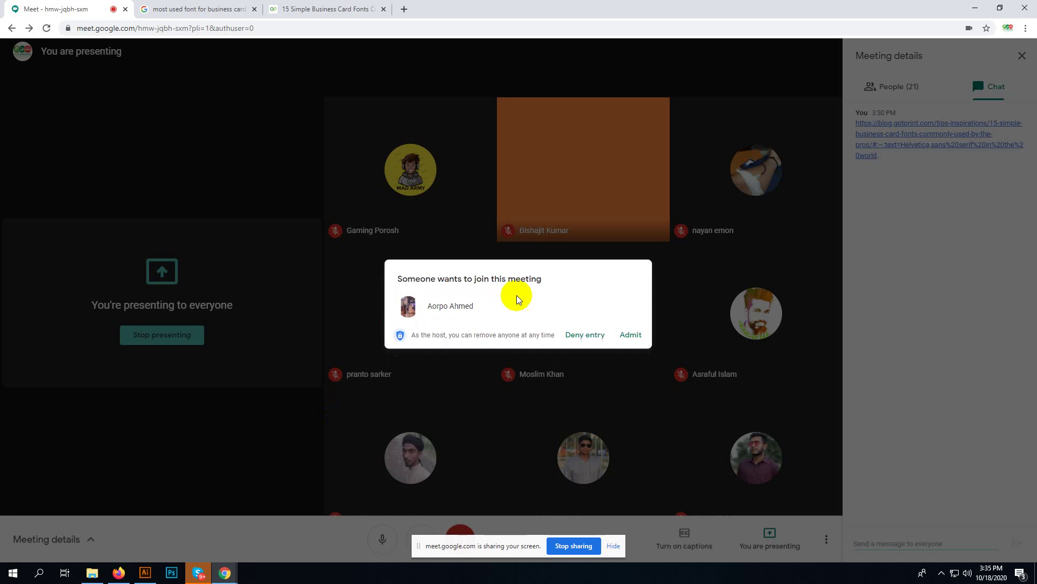
{"action": "left_click", "coordinate": [631, 334]}
{"action": "left_click", "coordinate": [146, 572]}
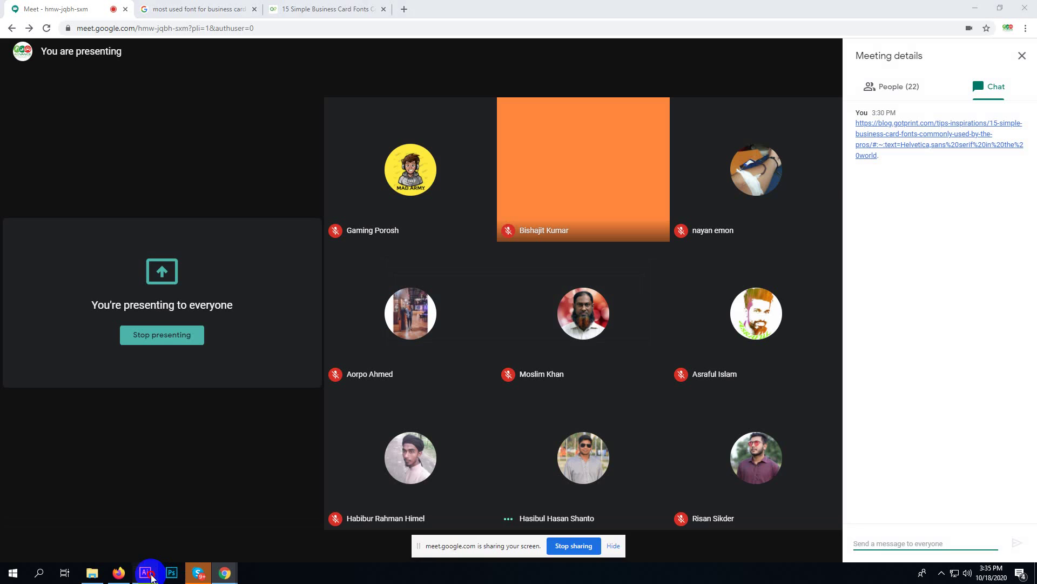
{"action": "key", "text": "Left"}
{"action": "key", "text": "Left"}
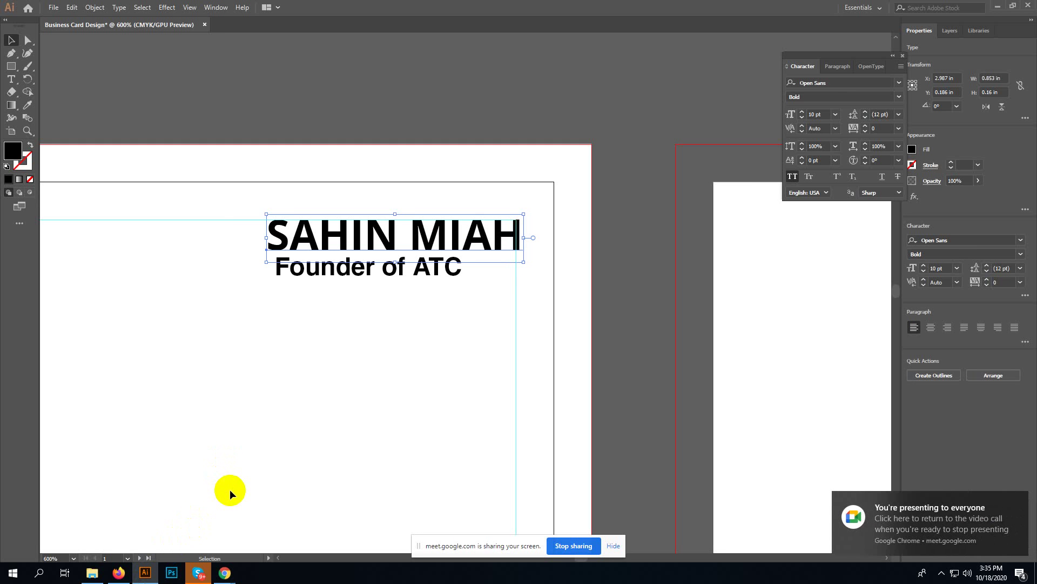
- Set the Founder of ATC subtitle in Open Sans Light
{"action": "left_click", "coordinate": [419, 342]}
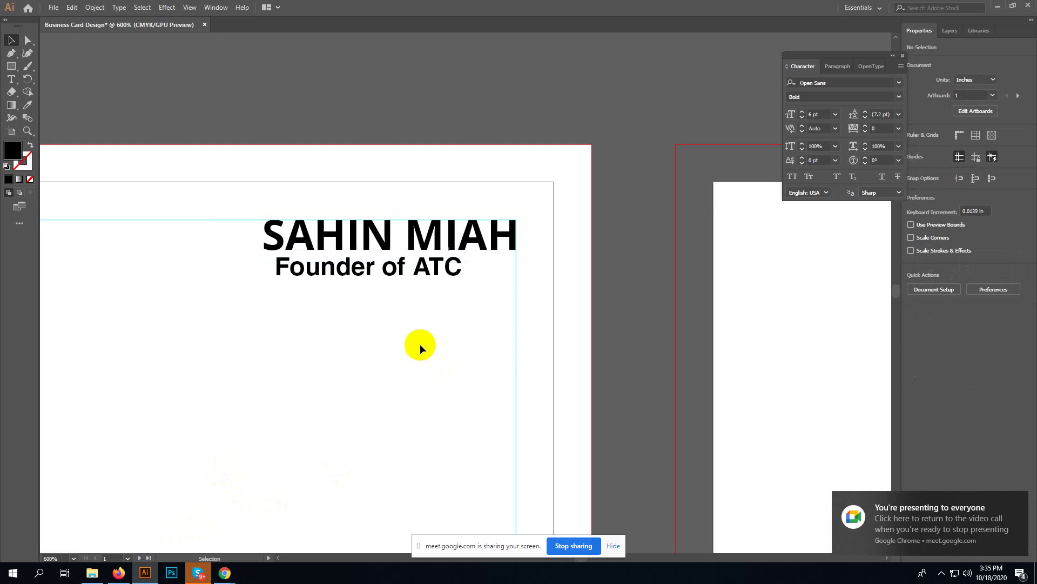
{"action": "left_click", "coordinate": [412, 267]}
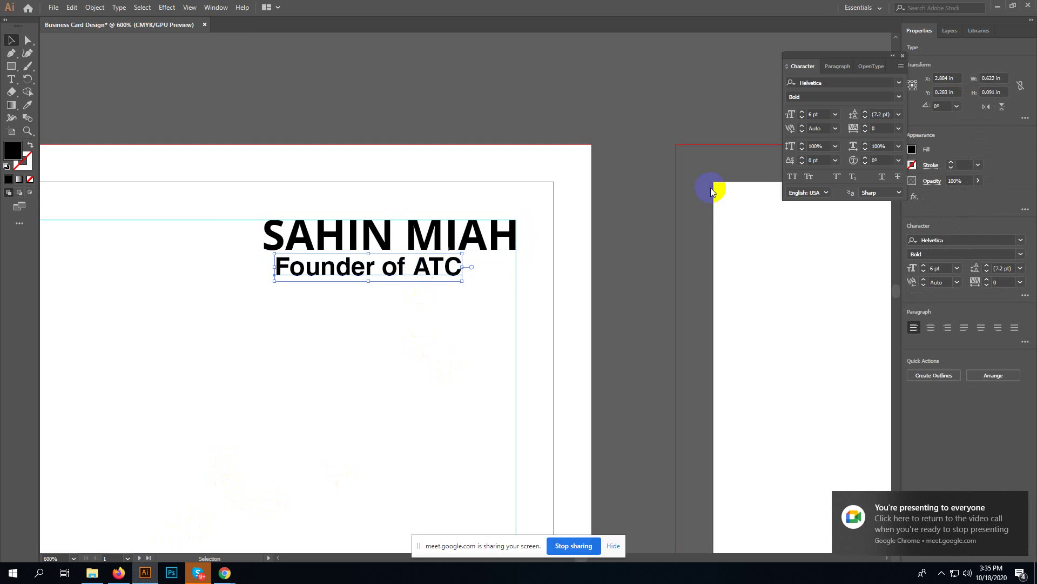
{"action": "left_click", "coordinate": [836, 81]}
{"action": "type", "text": "open"}
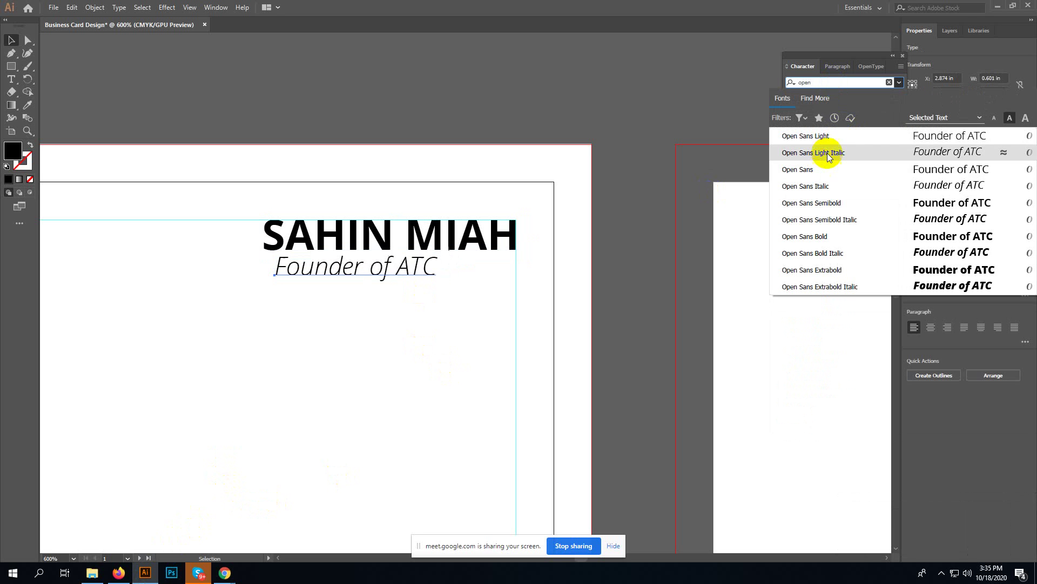
{"action": "left_click", "coordinate": [835, 138]}
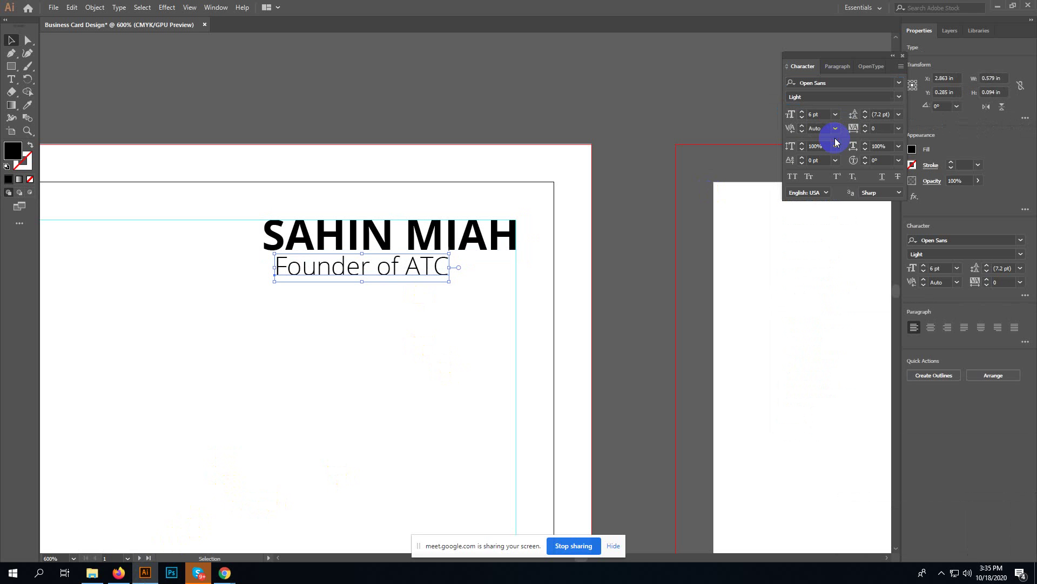
- Nudge the subtitle left to align with the name's left edge, then zoom out
{"action": "left_click", "coordinate": [440, 238]}
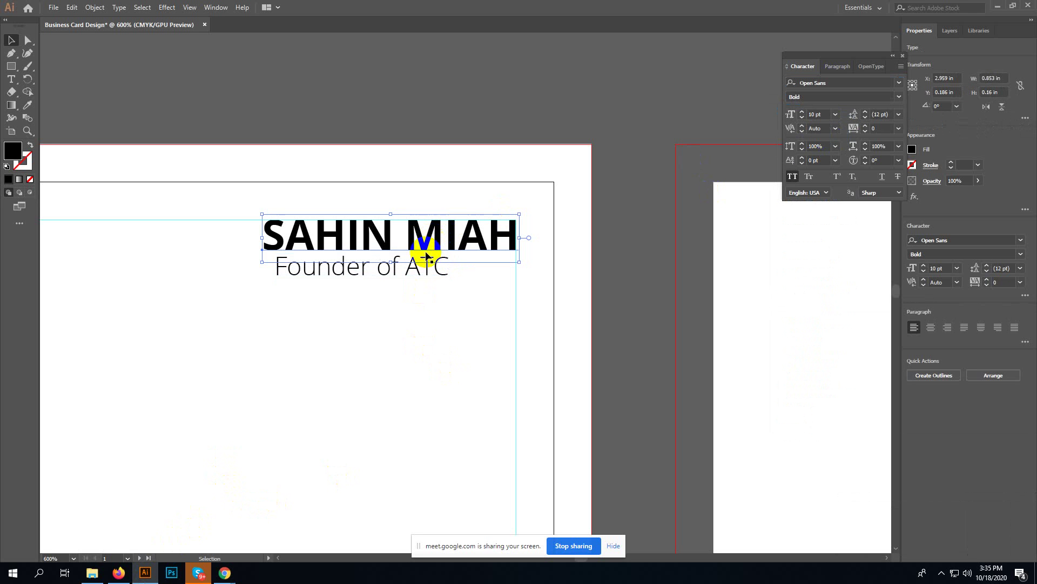
{"action": "left_click", "coordinate": [413, 268]}
{"action": "key", "text": "Left"}
{"action": "key", "text": "Left"}
{"action": "key", "text": "Left"}
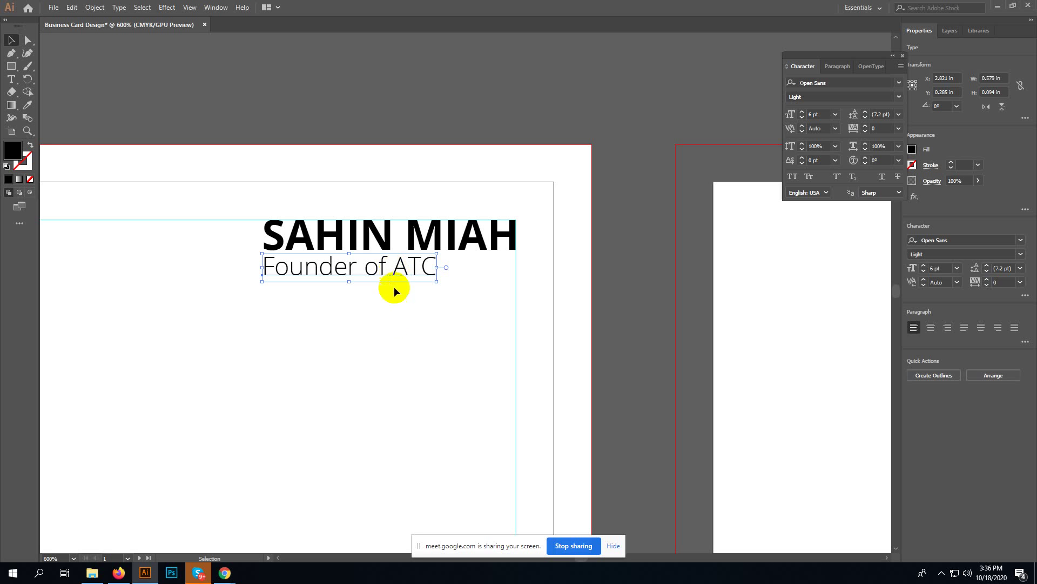
{"action": "left_click", "coordinate": [396, 325]}
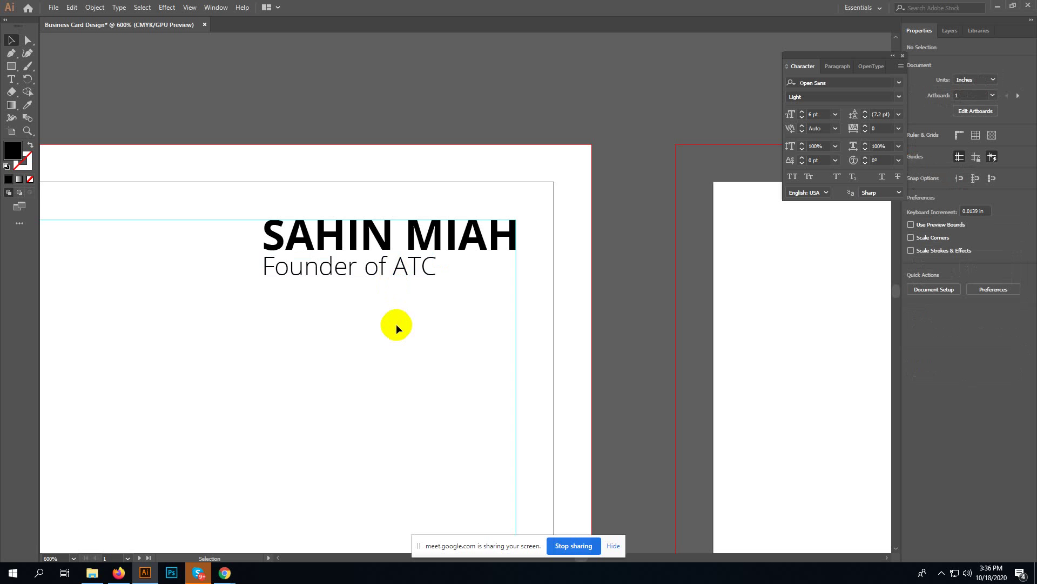
{"action": "key", "text": "a"}
{"action": "key", "text": "ctrl+minus"}
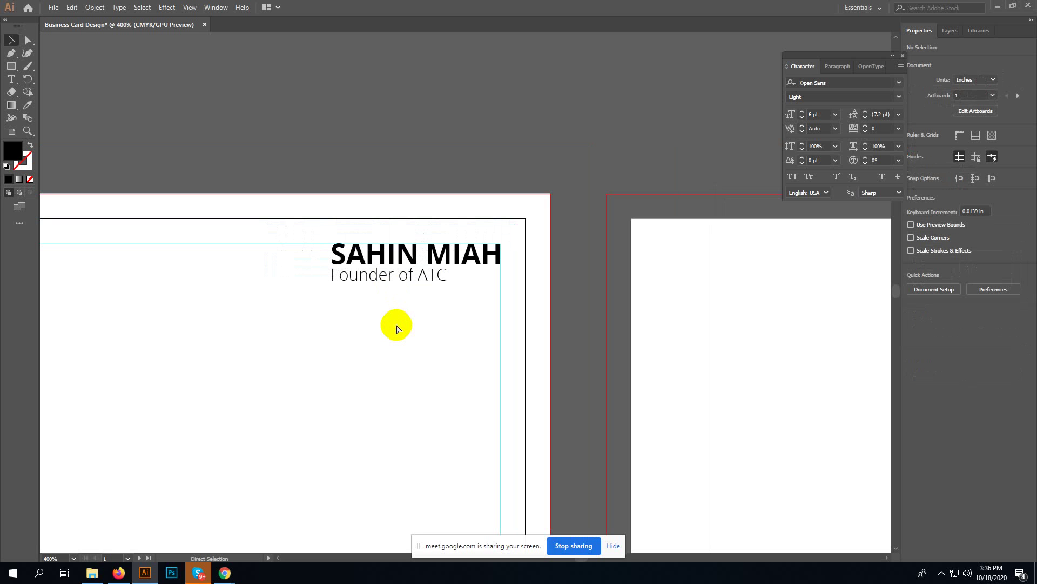
{"action": "key", "text": "v"}
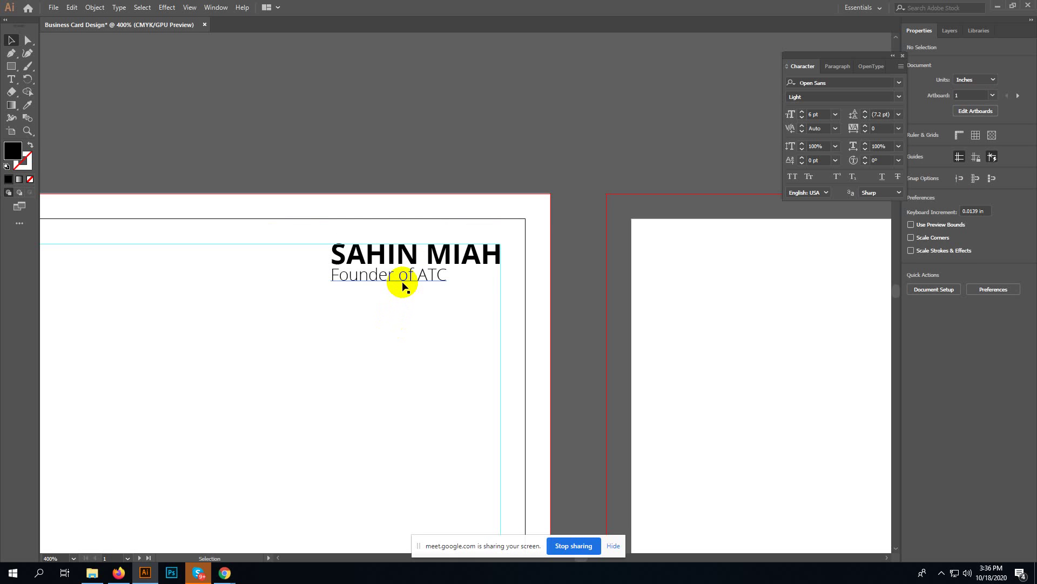
{"action": "left_click", "coordinate": [435, 264]}
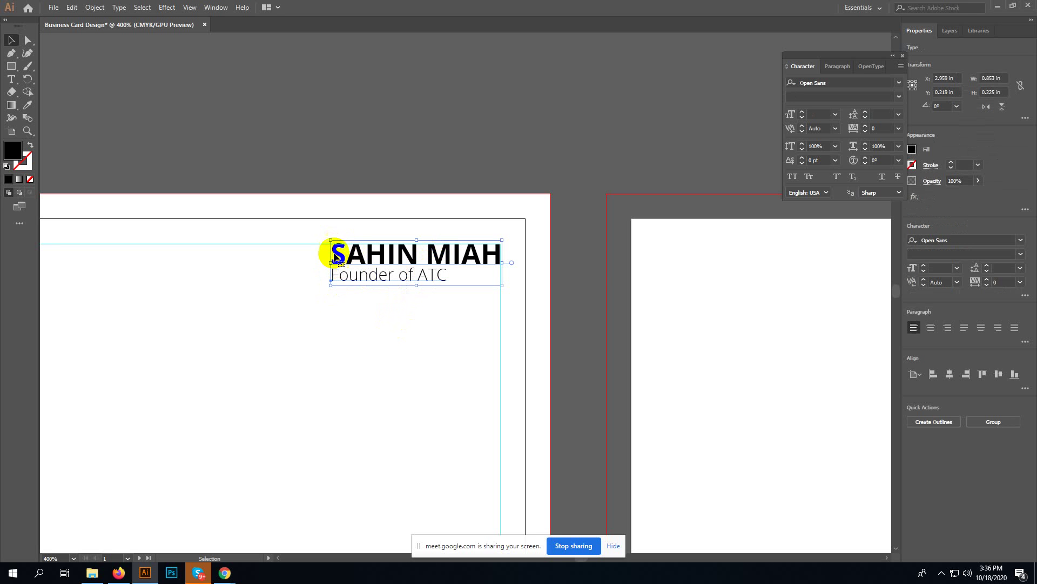
{"action": "left_click", "coordinate": [925, 378]}
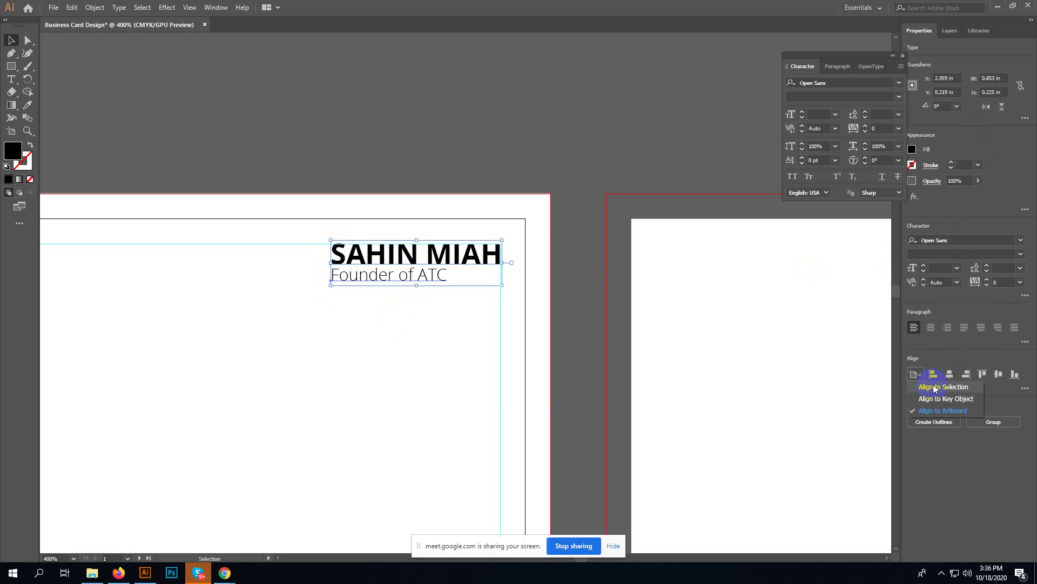
{"action": "left_click", "coordinate": [936, 389]}
{"action": "left_click", "coordinate": [950, 374]}
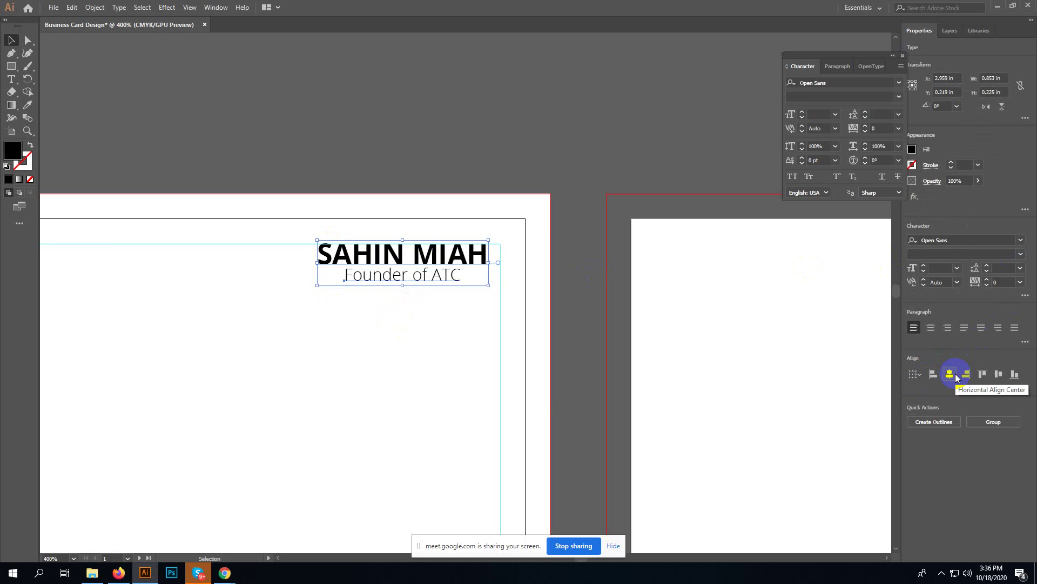
{"action": "key", "text": "ctrl+z"}
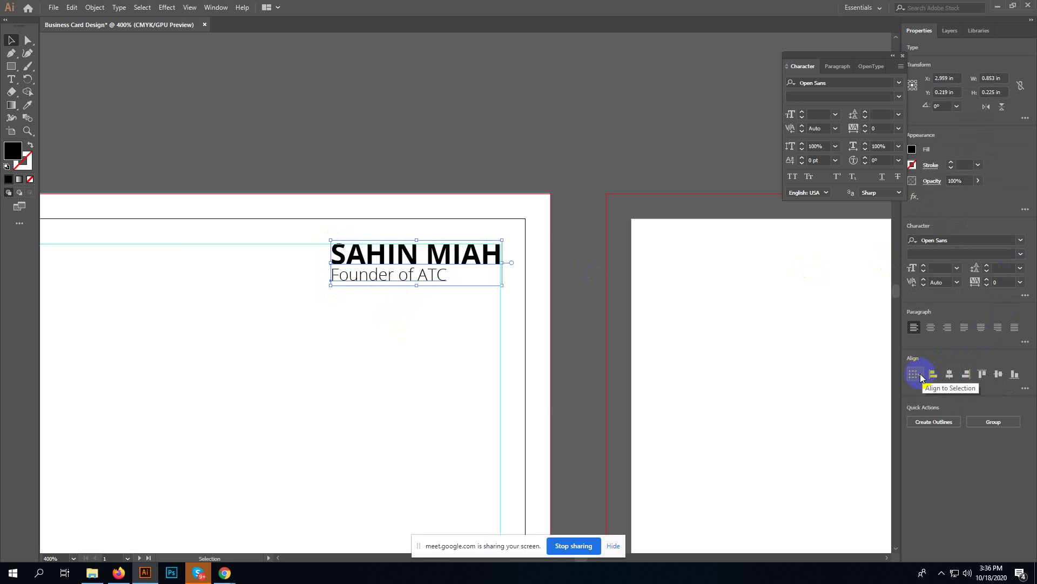
{"action": "left_click", "coordinate": [918, 374]}
{"action": "left_click", "coordinate": [932, 398]}
{"action": "left_click", "coordinate": [916, 374]}
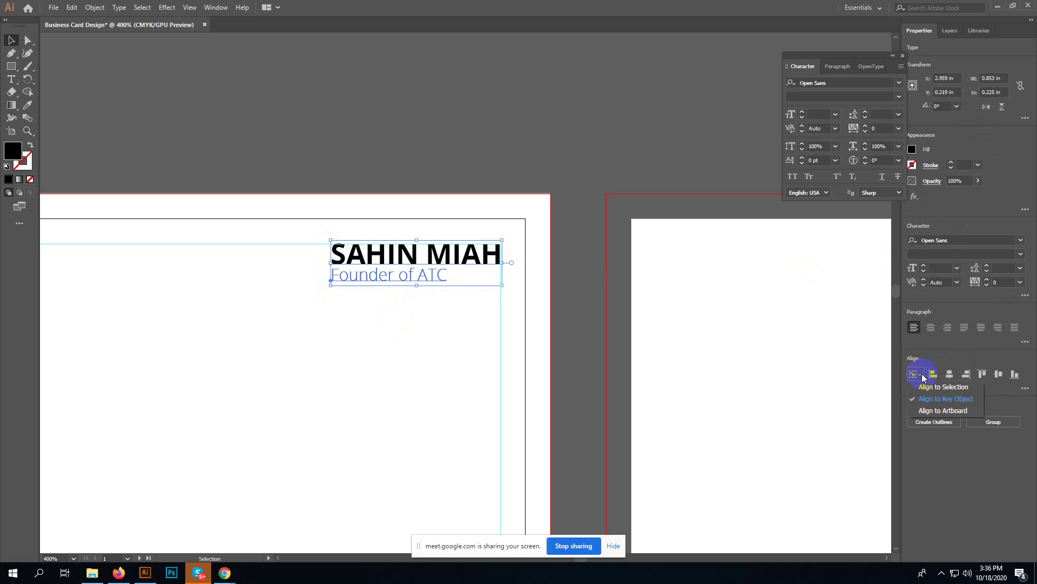
{"action": "left_click", "coordinate": [950, 374]}
{"action": "left_click", "coordinate": [950, 374]}
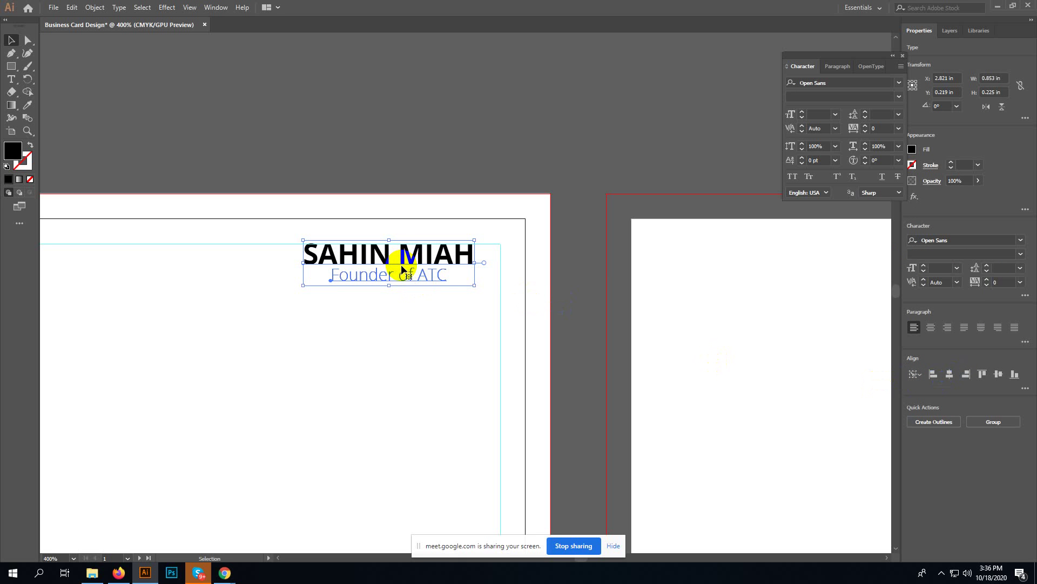
{"action": "key", "text": "ctrl+z"}
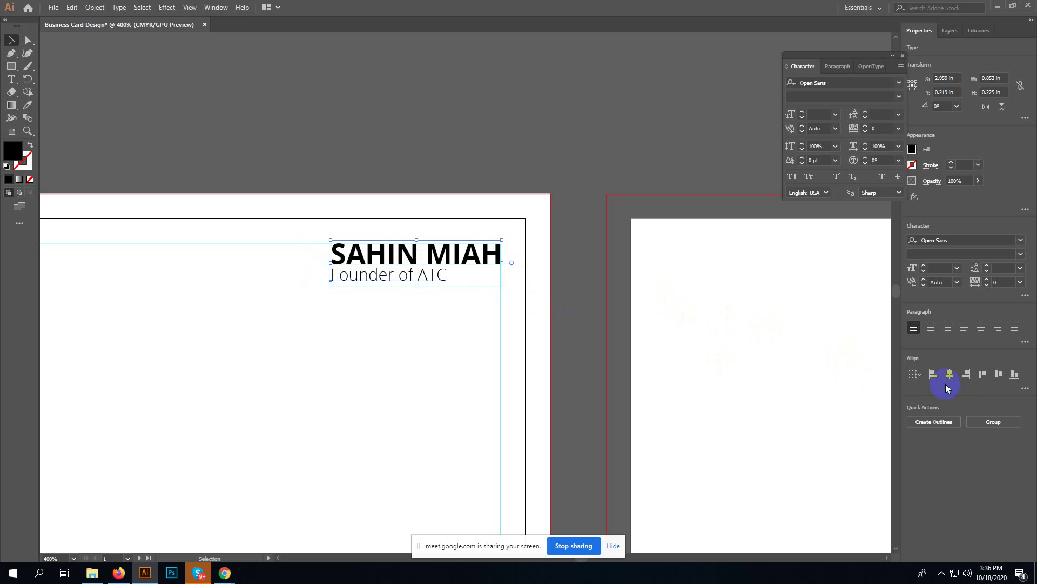
{"action": "left_click", "coordinate": [982, 377]}
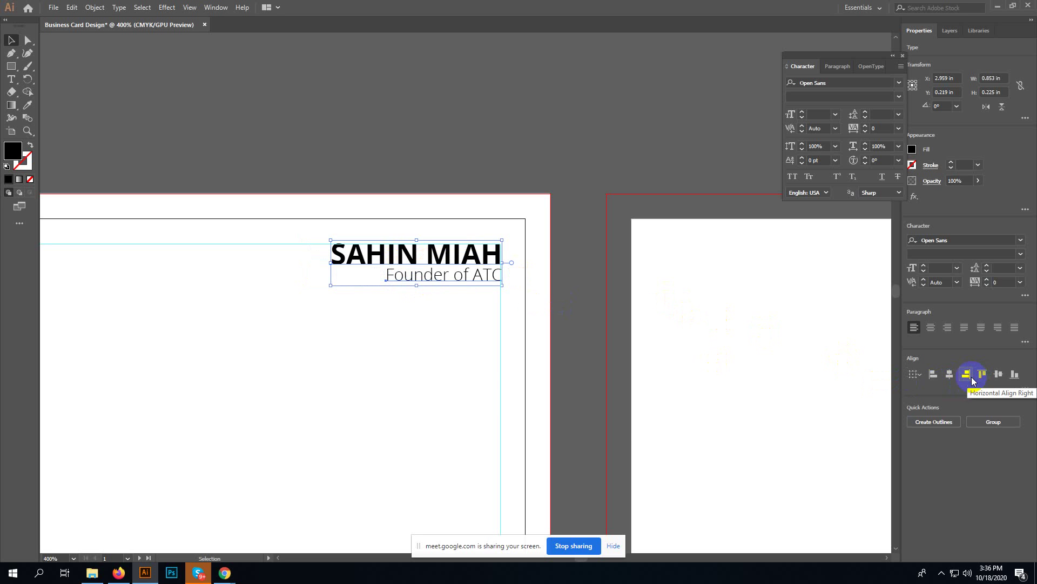
{"action": "left_click", "coordinate": [422, 402]}
{"action": "key", "text": "ctrl+z"}
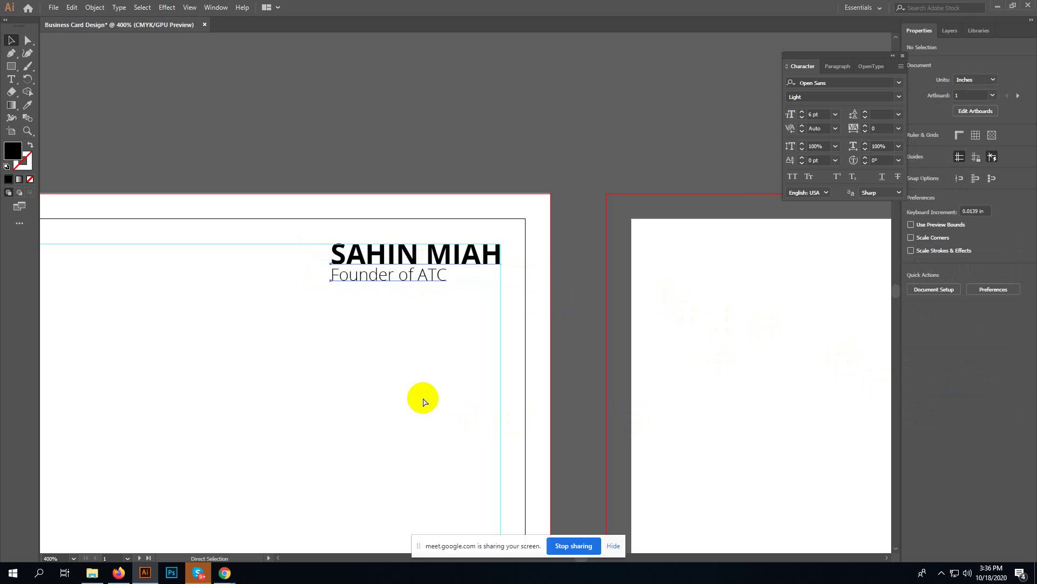
{"action": "left_click", "coordinate": [448, 346]}
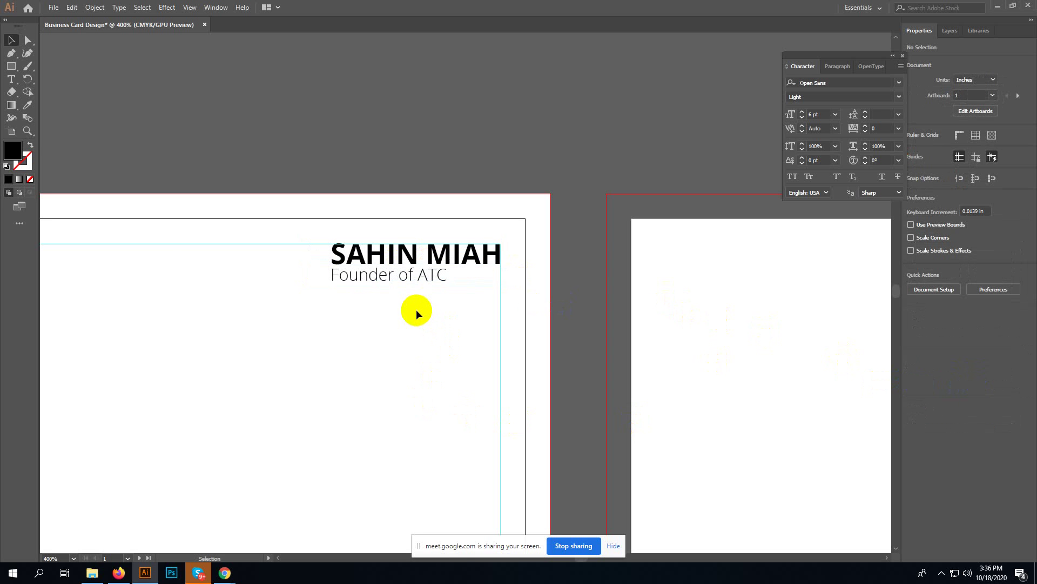
- Draw a thin black bar and move it beside the Founder of ATC line
{"action": "left_click", "coordinate": [10, 67]}
{"action": "left_click_drag", "start_coordinate": [220, 297], "coordinate": [252, 305]}
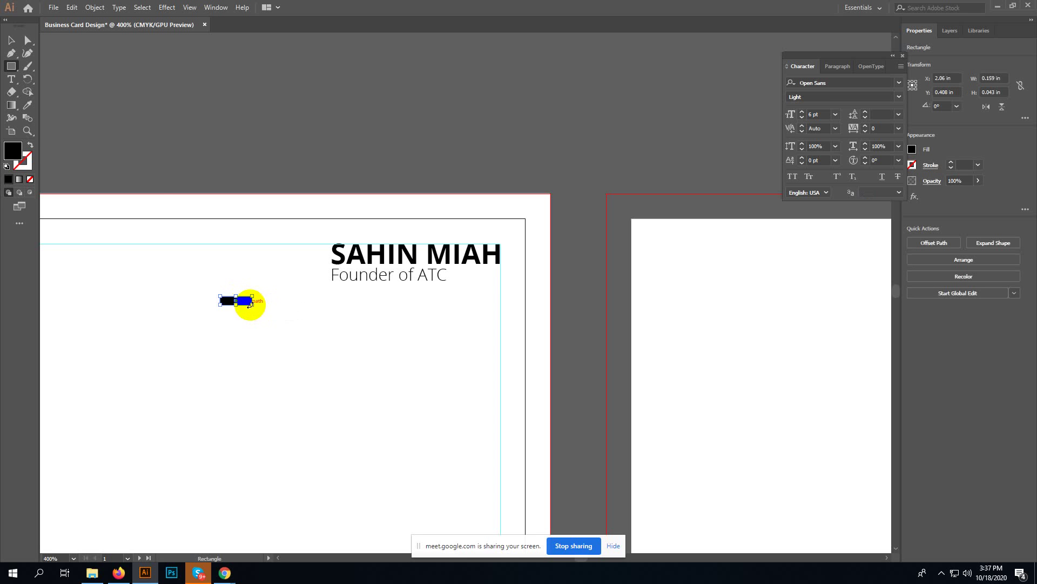
{"action": "left_click", "coordinate": [11, 40]}
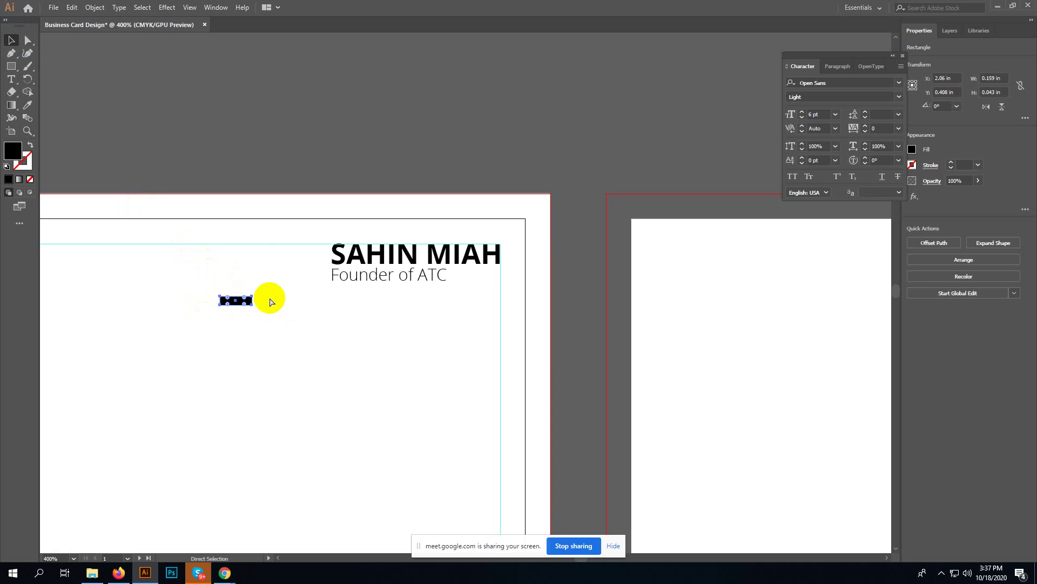
{"action": "key", "text": "ctrl+plus"}
{"action": "key", "text": "ctrl+plus"}
{"action": "key", "text": "space"}
{"action": "left_click_drag", "start_coordinate": [704, 335], "coordinate": [375, 398]}
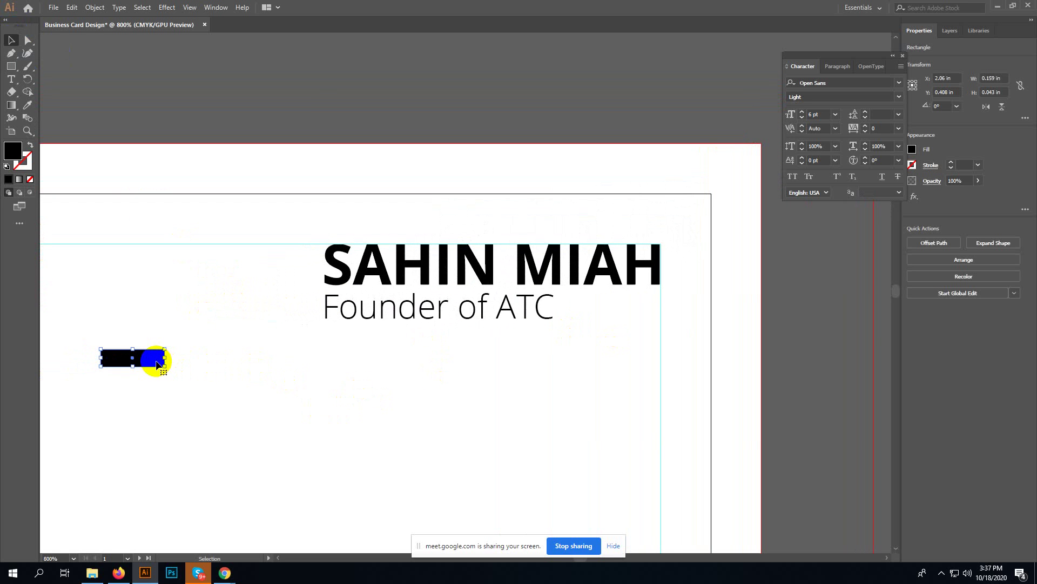
{"action": "left_click_drag", "start_coordinate": [152, 359], "coordinate": [613, 313]}
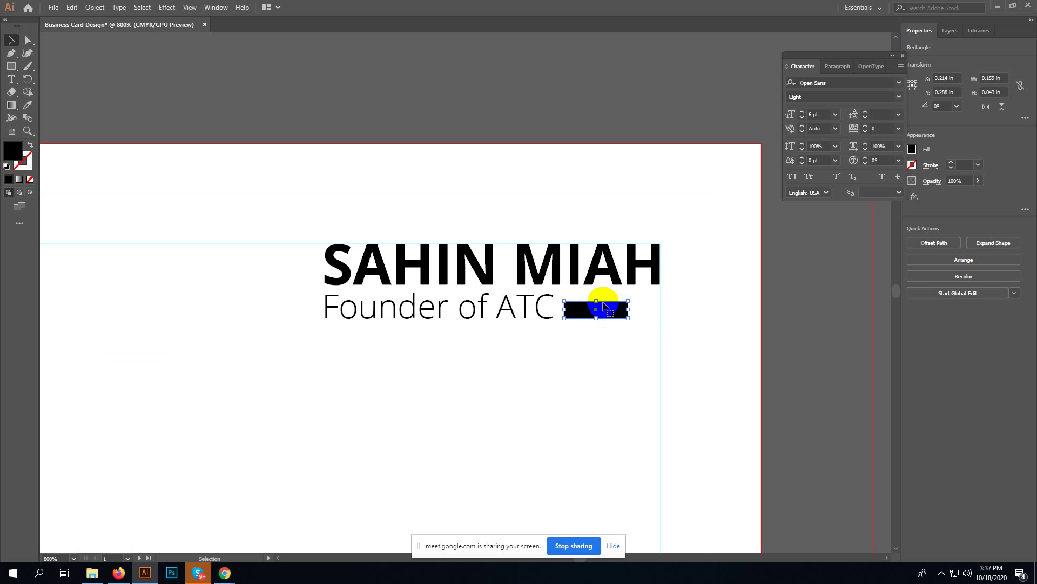
{"action": "left_click_drag", "start_coordinate": [596, 301], "coordinate": [595, 305]}
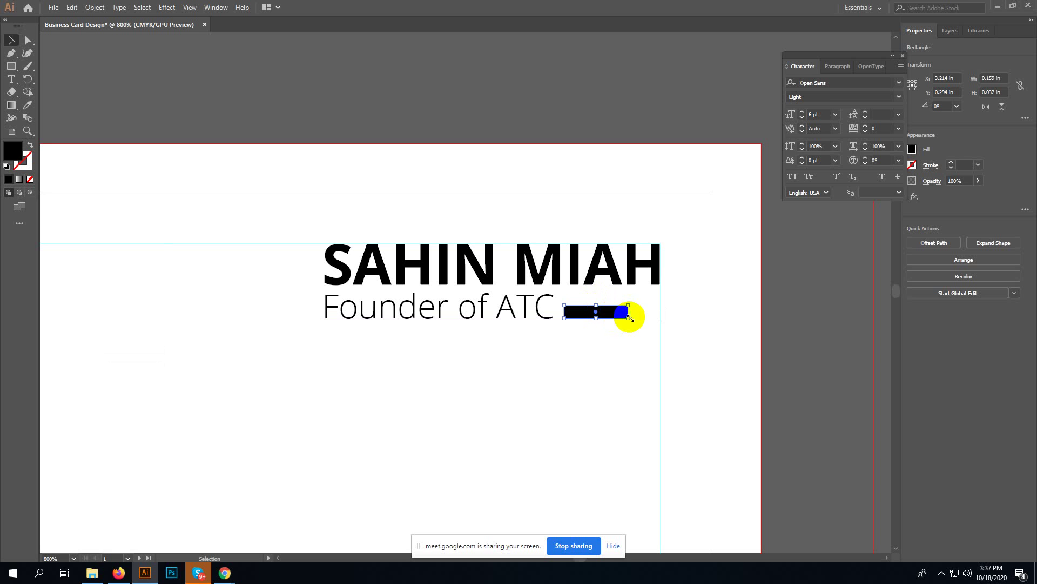
- Turn the bar into three short segments ending flush with the name's right edge
{"action": "key", "text": "ctrl+equal"}
{"action": "key", "text": "ctrl+equal"}
{"action": "key", "text": "ctrl+equal"}
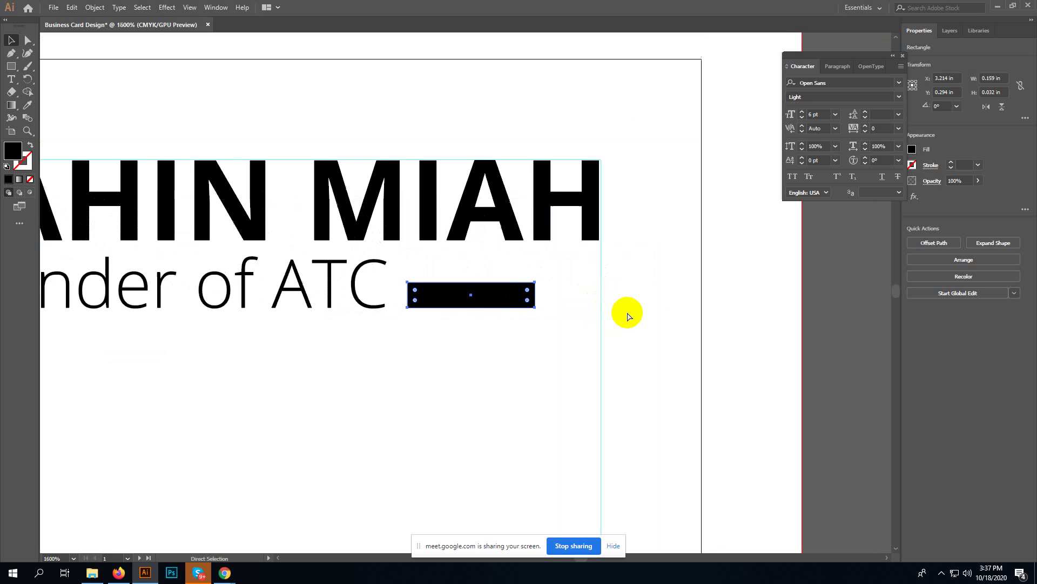
{"action": "mouse_move", "coordinate": [562, 282]}
{"action": "left_mouse_down"}
{"action": "mouse_move", "coordinate": [442, 292]}
{"action": "mouse_move", "coordinate": [552, 293]}
{"action": "left_mouse_up"}
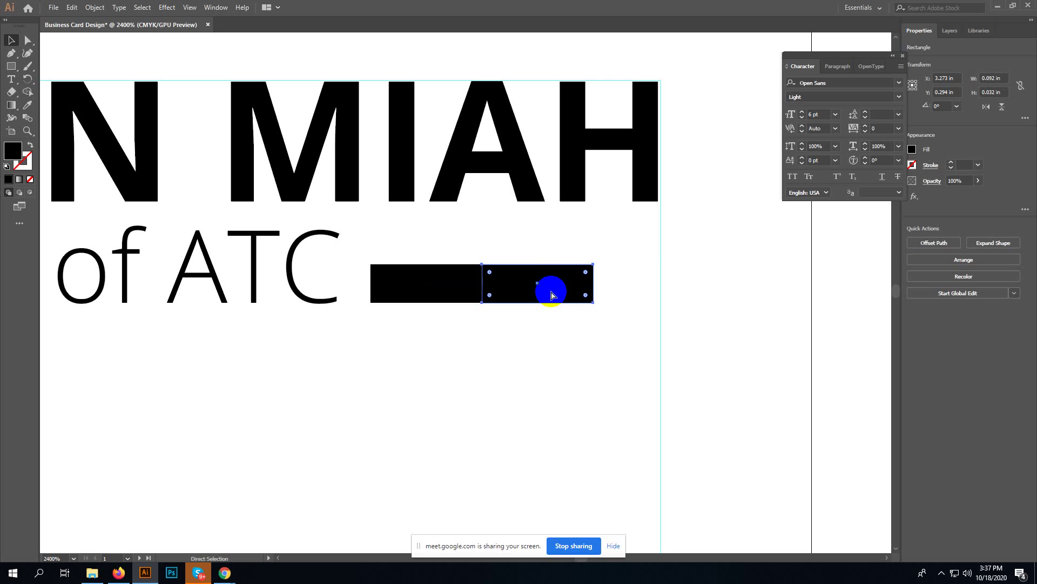
{"action": "key", "text": "ctrl+d"}
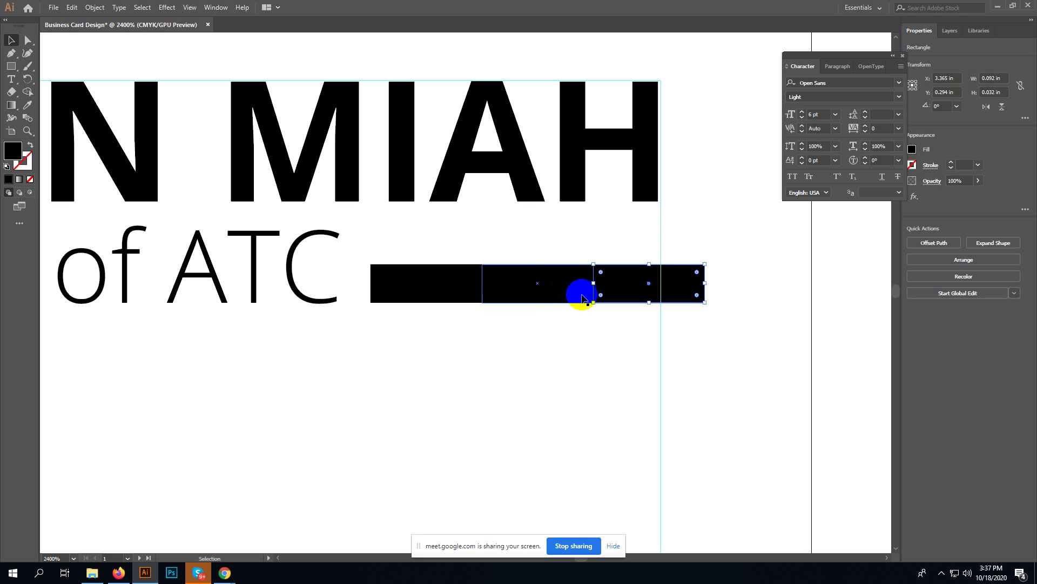
{"action": "left_click_drag", "start_coordinate": [438, 341], "coordinate": [634, 280]}
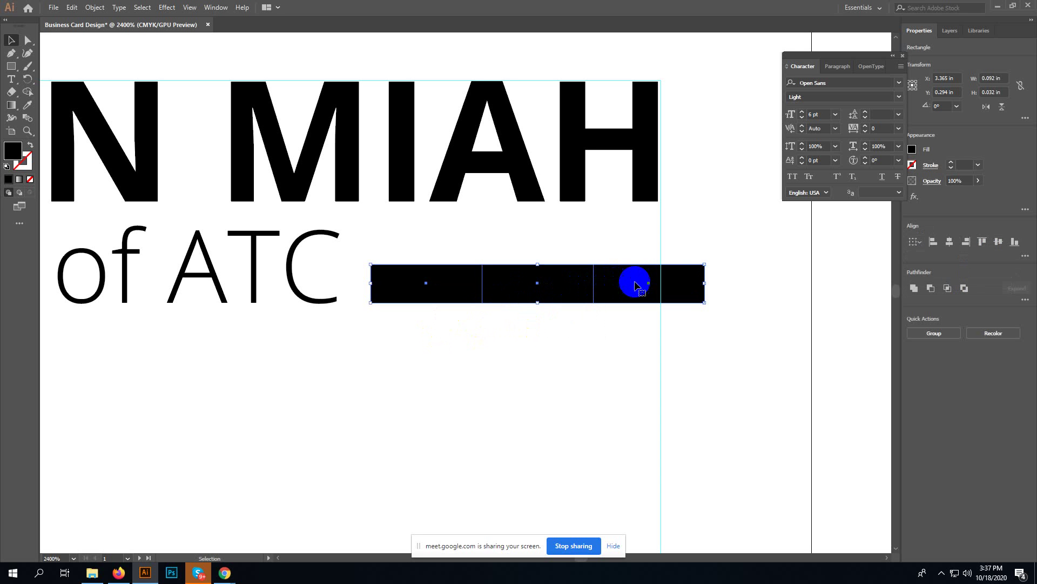
{"action": "left_click_drag", "start_coordinate": [700, 283], "coordinate": [661, 284]}
{"action": "left_click", "coordinate": [519, 362]}
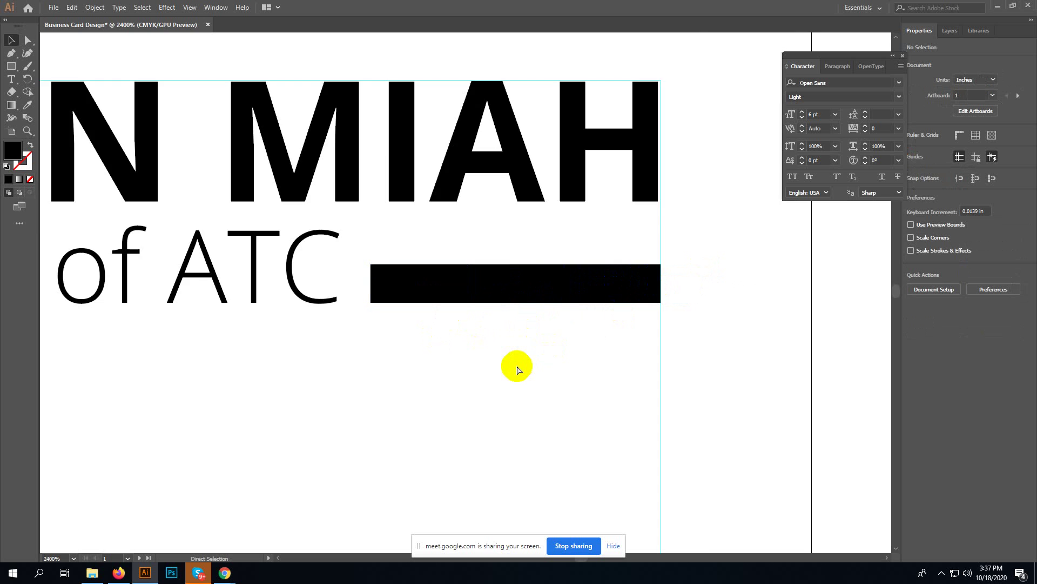
{"action": "key", "text": "ctrl+minus"}
{"action": "key", "text": "ctrl+minus"}
{"action": "key", "text": "ctrl+minus"}
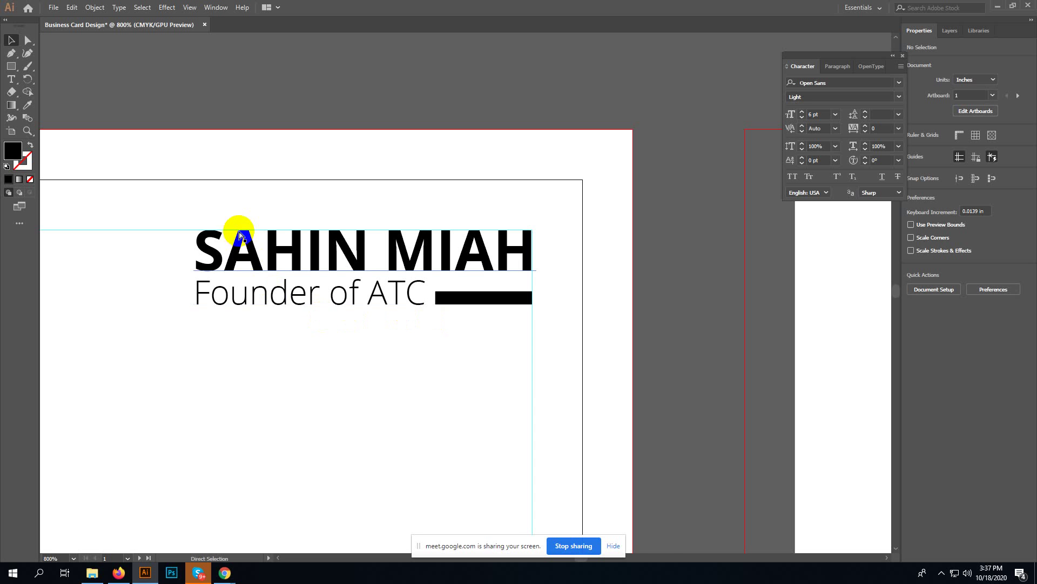
{"action": "key", "text": "ctrl+minus"}
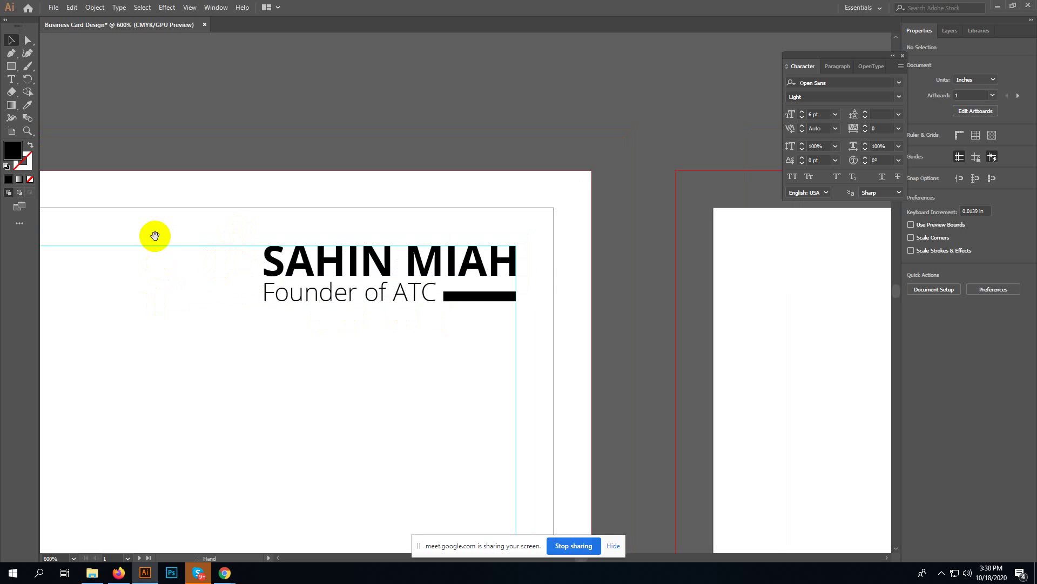
{"action": "left_click_drag", "start_coordinate": [153, 236], "coordinate": [545, 220]}
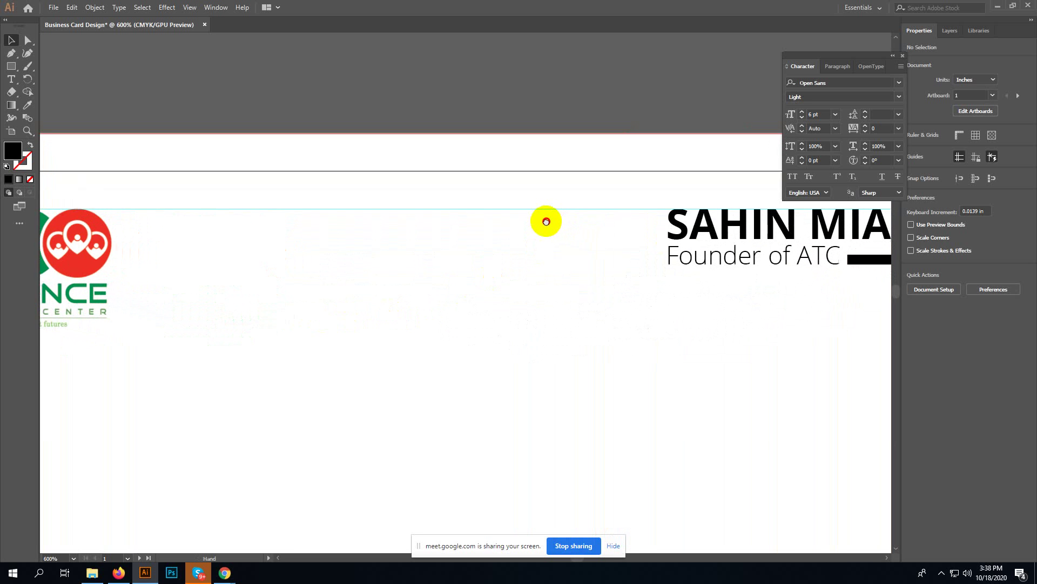
{"action": "key", "text": "ctrl+minus"}
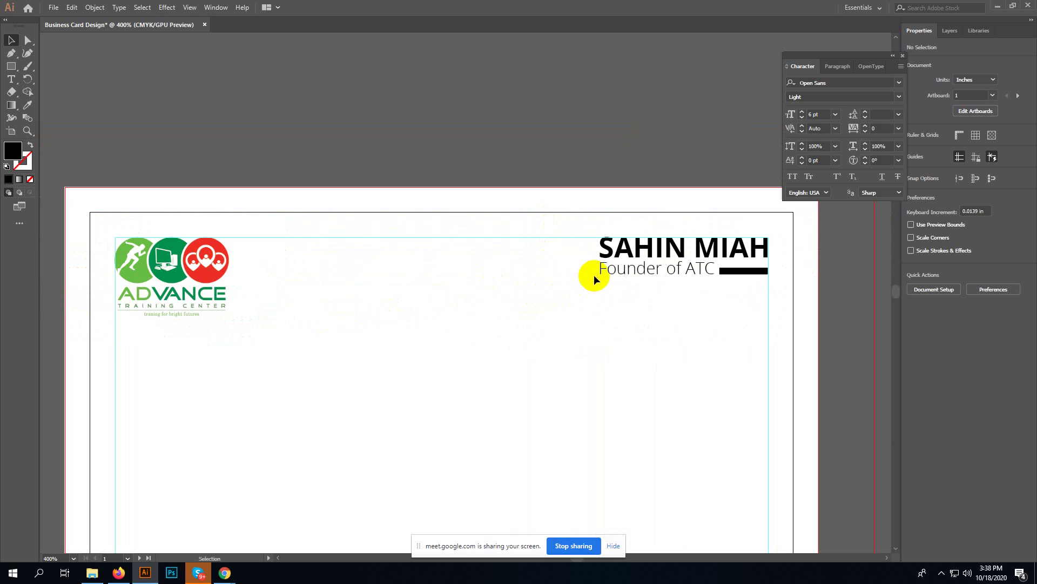
- Color the Founder of ATC subtitle with the logo's dark green
{"action": "left_click", "coordinate": [623, 270]}
{"action": "key", "text": "i"}
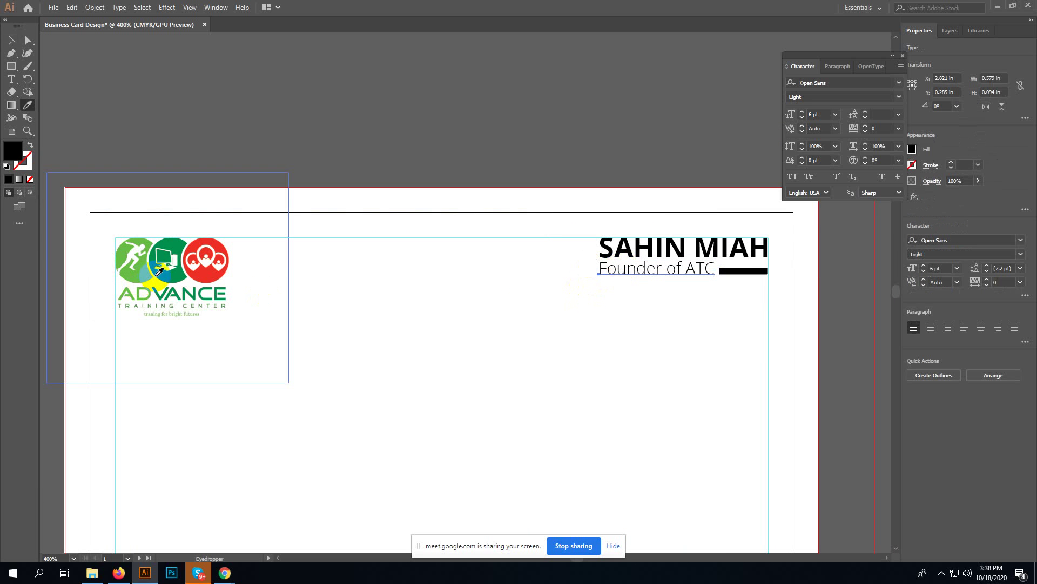
{"action": "left_click", "coordinate": [162, 274]}
{"action": "left_click", "coordinate": [120, 277]}
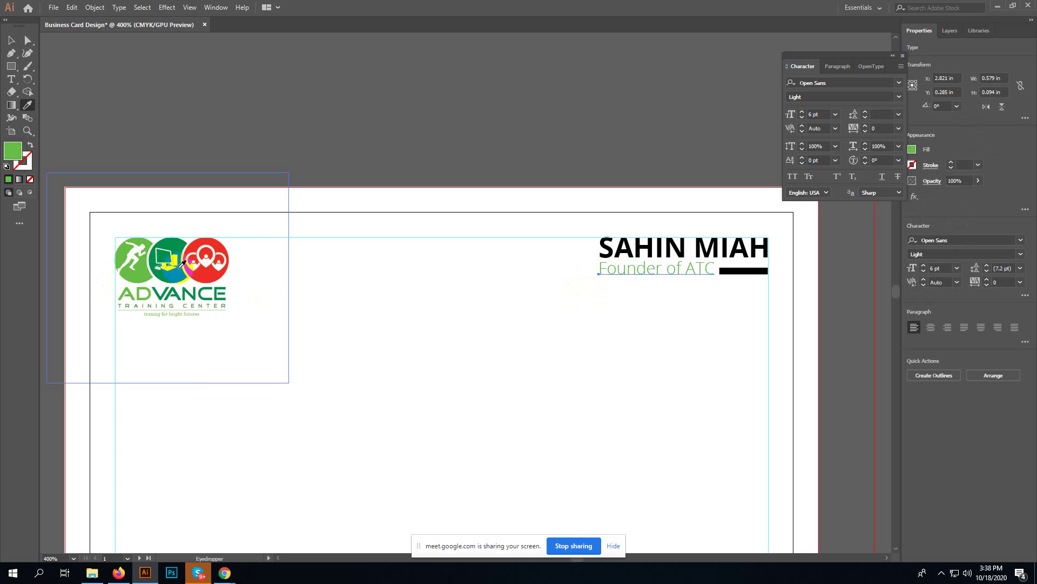
{"action": "left_click", "coordinate": [174, 271]}
{"action": "key", "text": "v"}
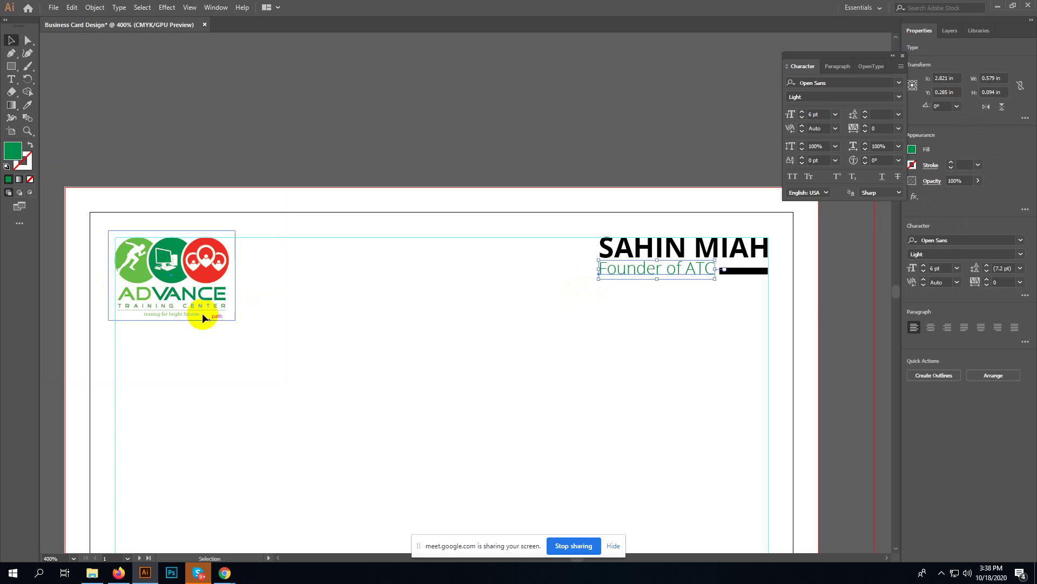
{"action": "left_click", "coordinate": [400, 332]}
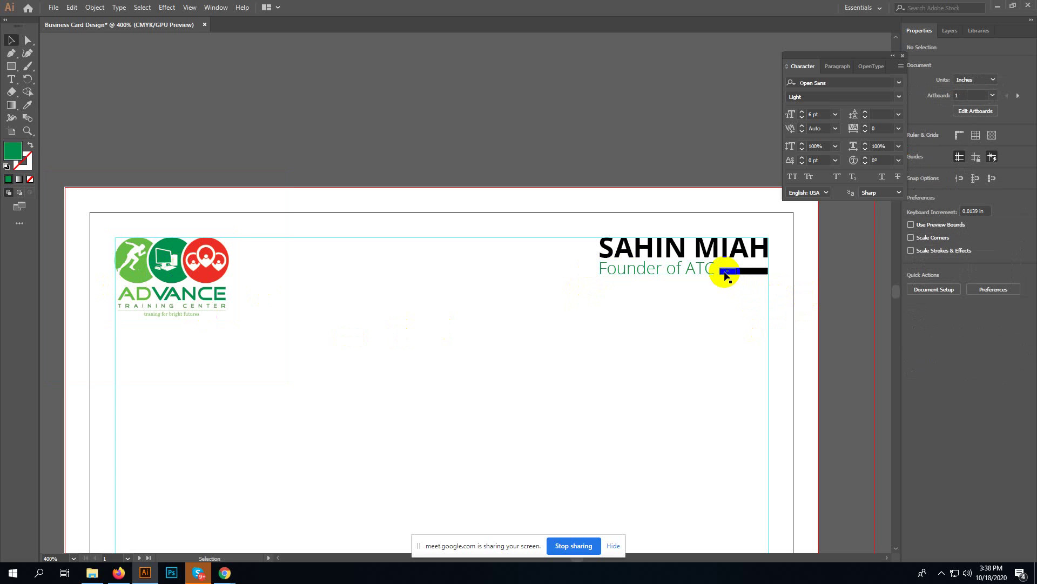
- Make the left bar segment the logo's light green
{"action": "left_click", "coordinate": [725, 271]}
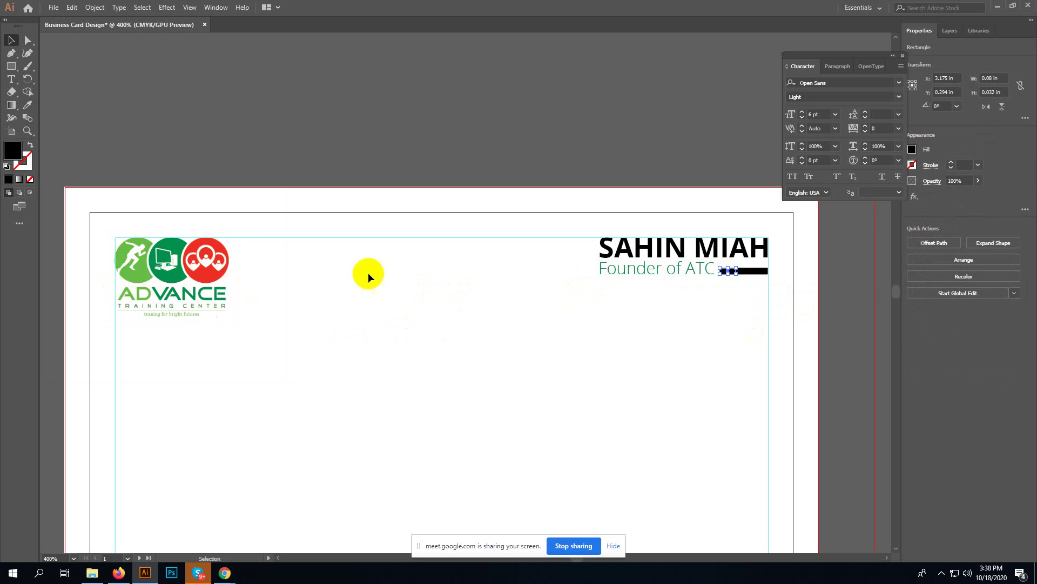
{"action": "key", "text": "i"}
{"action": "left_click", "coordinate": [134, 267]}
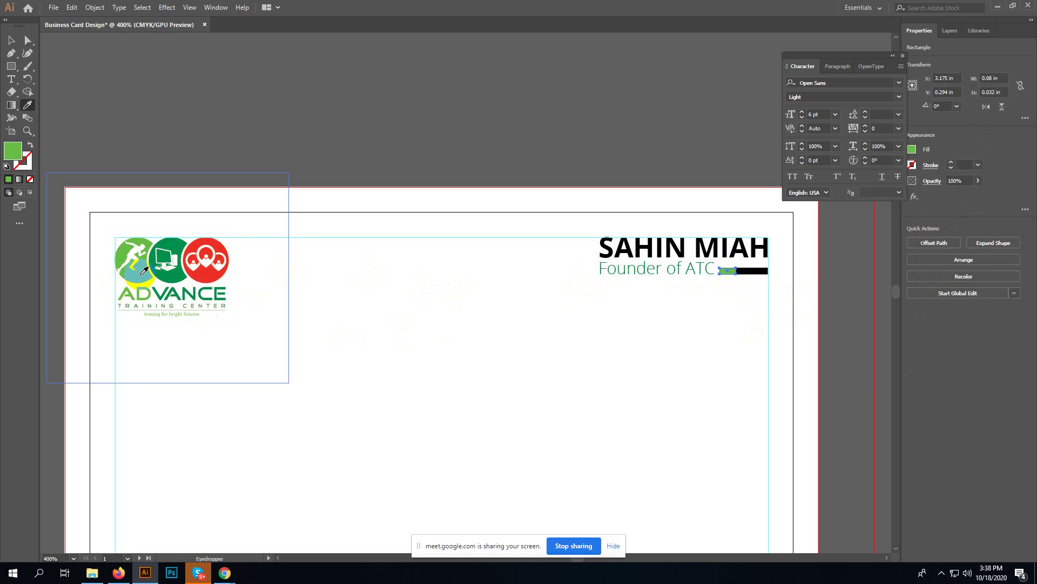
{"action": "key", "text": "v"}
{"action": "left_click", "coordinate": [627, 325]}
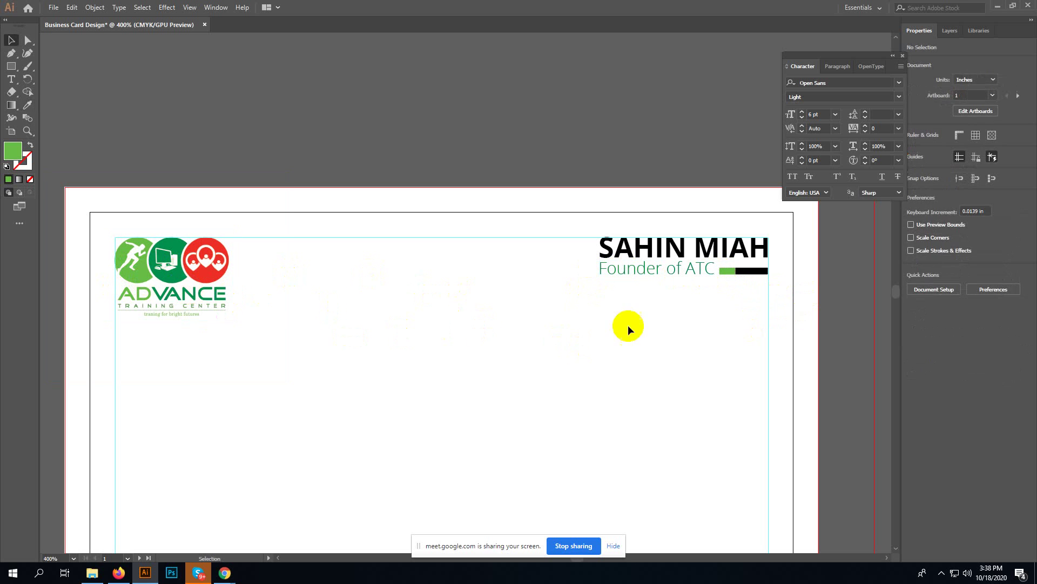
- Make the middle bar segment the logo's dark green
{"action": "left_click", "coordinate": [747, 279]}
{"action": "key", "text": "i"}
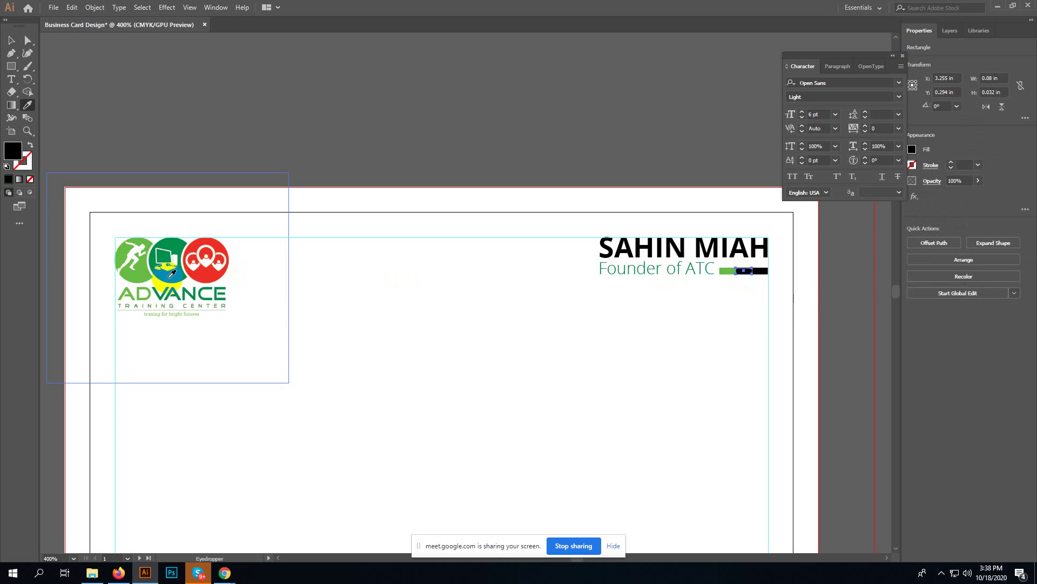
{"action": "left_click", "coordinate": [173, 273]}
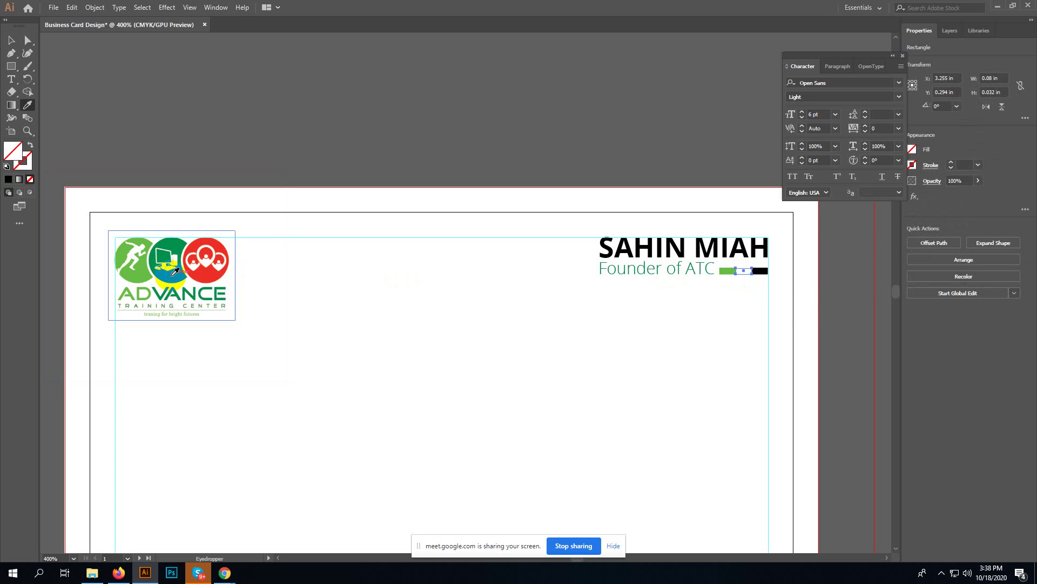
{"action": "left_click", "coordinate": [176, 275]}
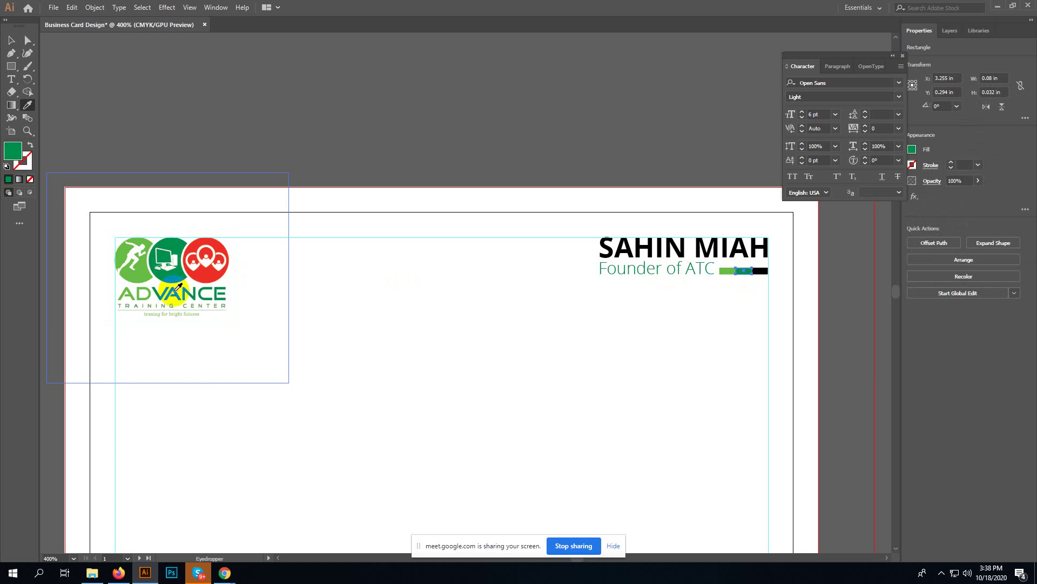
{"action": "key", "text": "v"}
{"action": "left_click", "coordinate": [651, 321]}
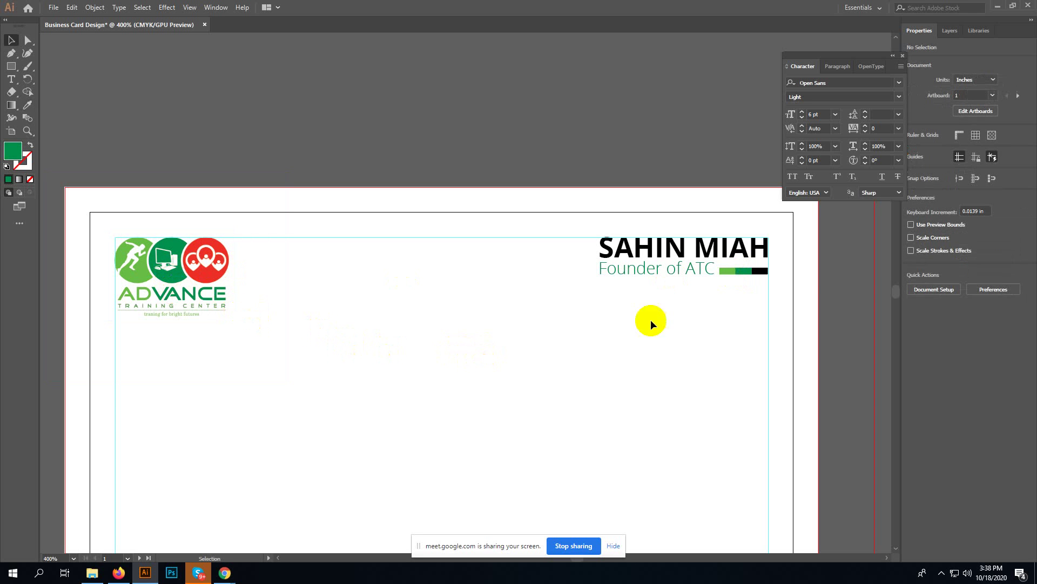
- Make the right bar segment the logo's red
{"action": "left_click", "coordinate": [764, 276]}
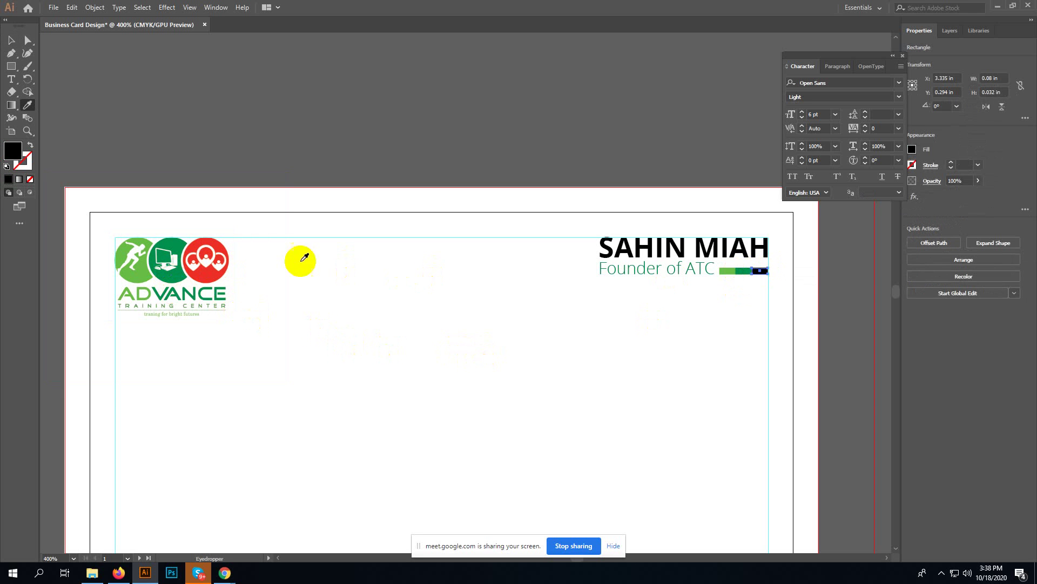
{"action": "key", "text": "i"}
{"action": "left_click", "coordinate": [212, 270]}
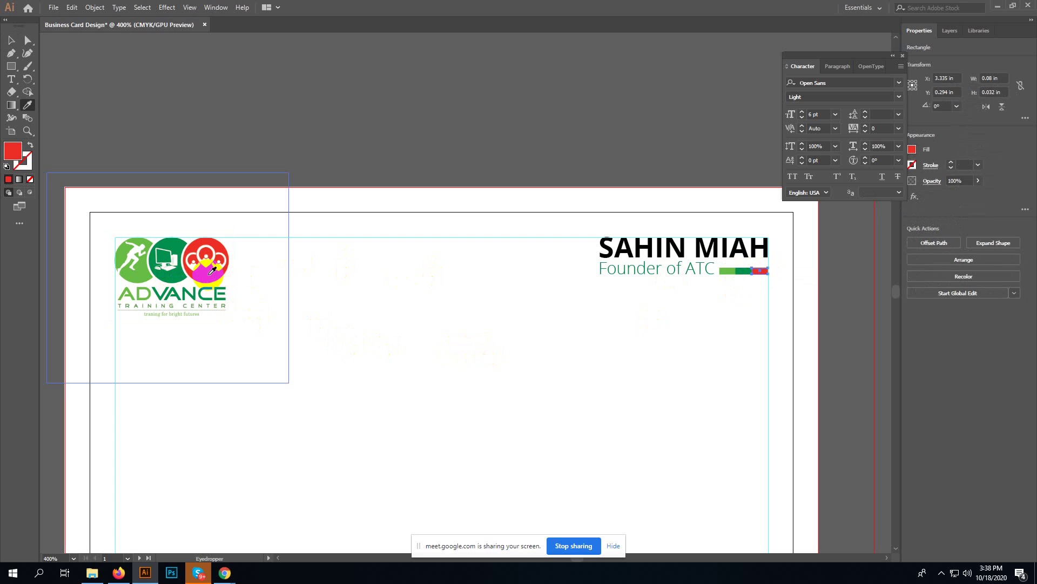
{"action": "key", "text": "v"}
{"action": "left_click", "coordinate": [591, 418]}
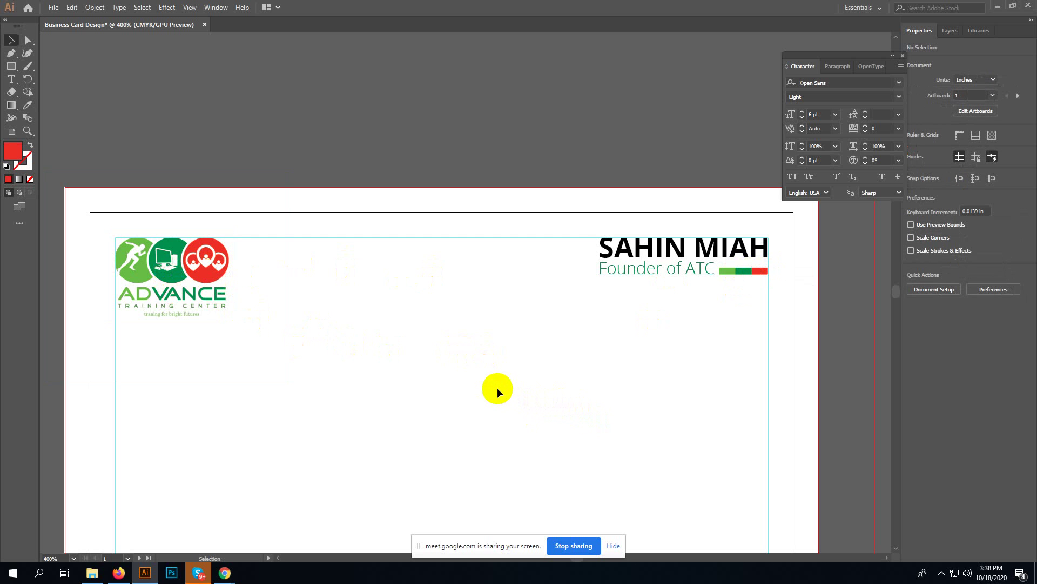
- Copy the three-piece green, green and red bar to the card's left side below the logo
{"action": "left_click_drag", "start_coordinate": [416, 405], "coordinate": [407, 292]}
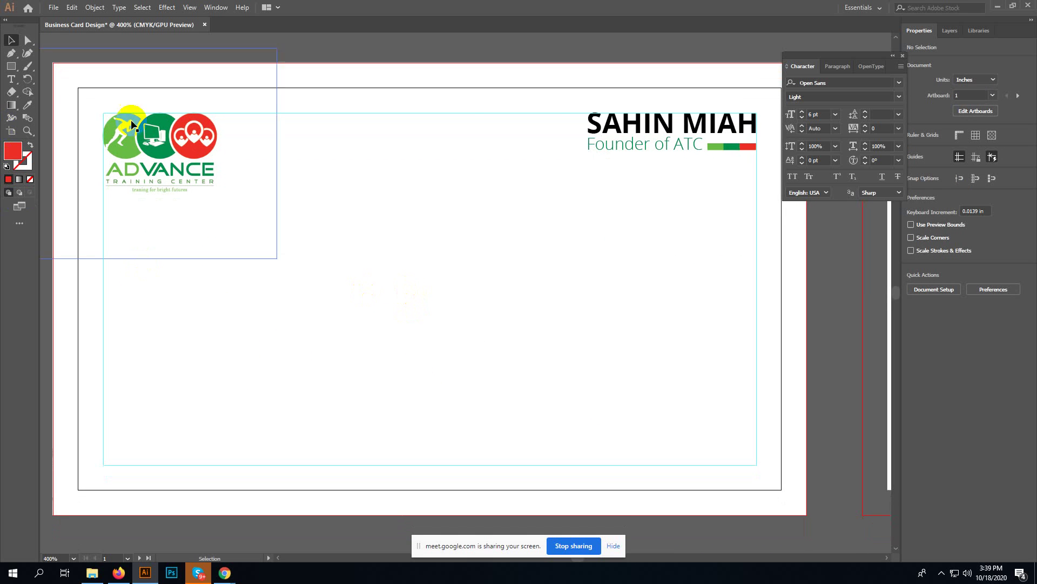
{"action": "left_click", "coordinate": [714, 161]}
{"action": "left_click_drag", "start_coordinate": [713, 161], "coordinate": [154, 301]}
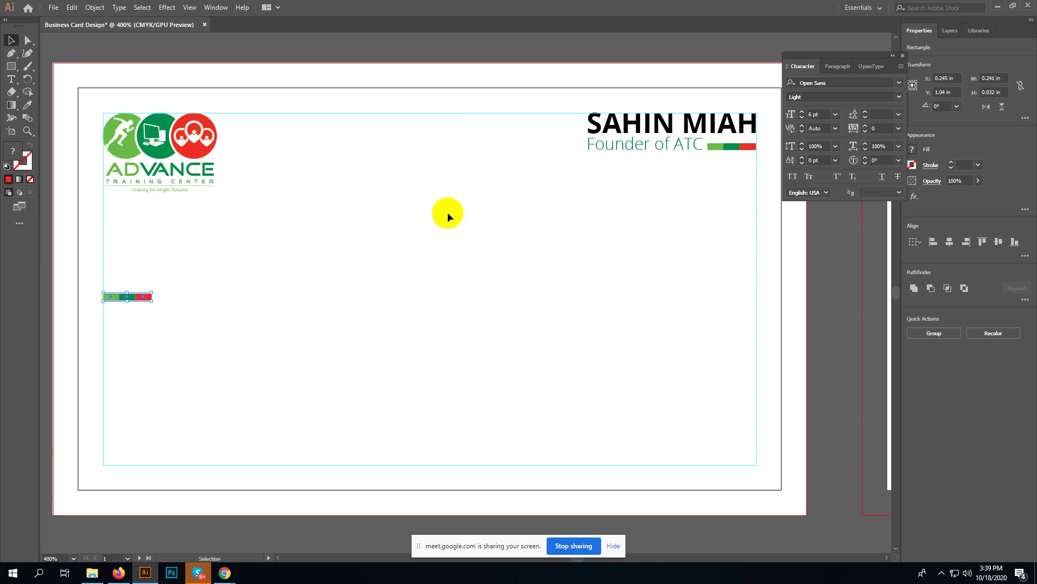
{"action": "left_click", "coordinate": [344, 305]}
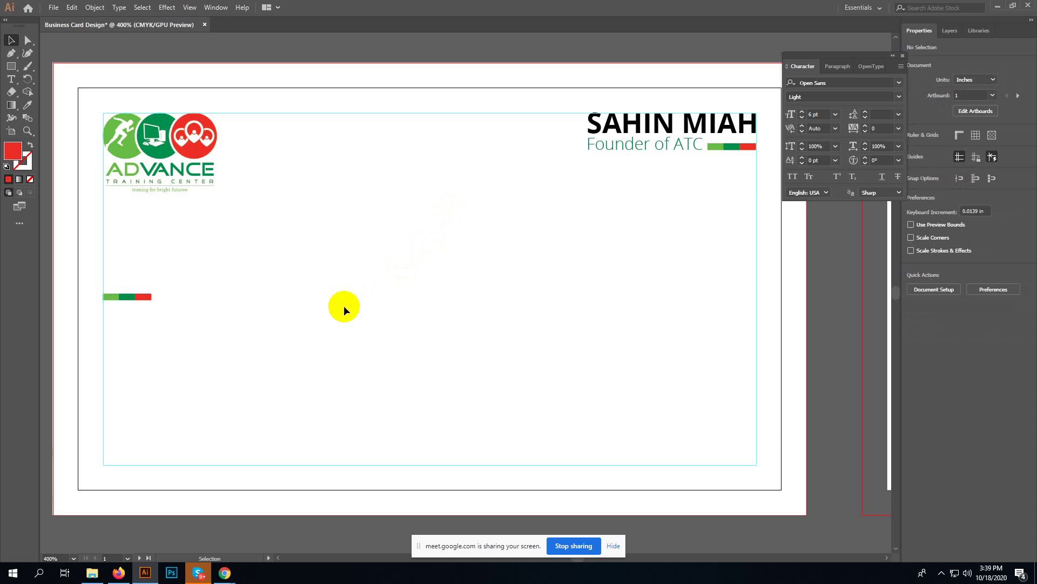
- Type a new 'Contact Us' text line mid-card
{"action": "key", "text": "t"}
{"action": "left_click", "coordinate": [302, 308]}
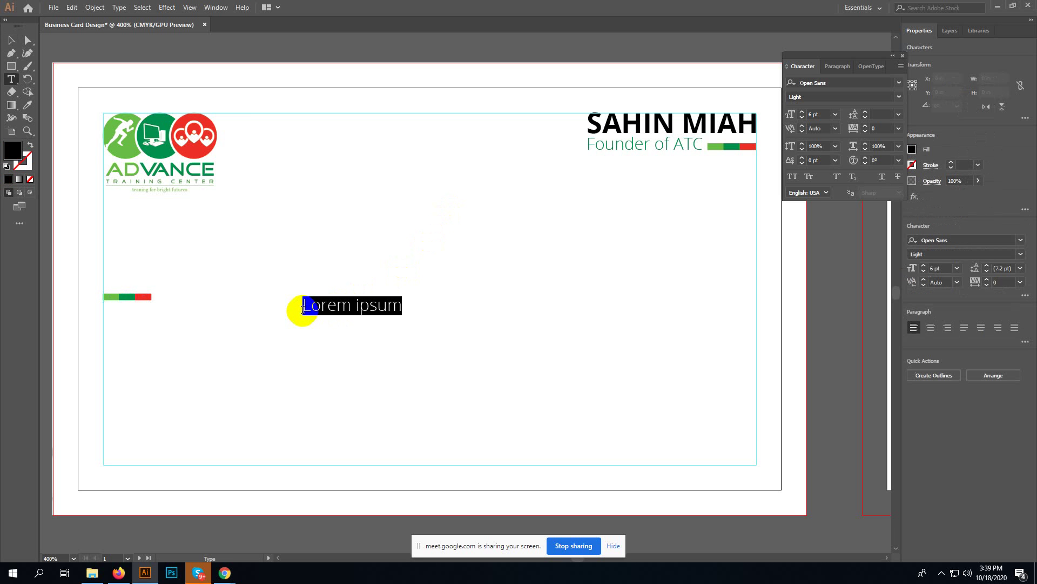
{"action": "type", "text": "C"}
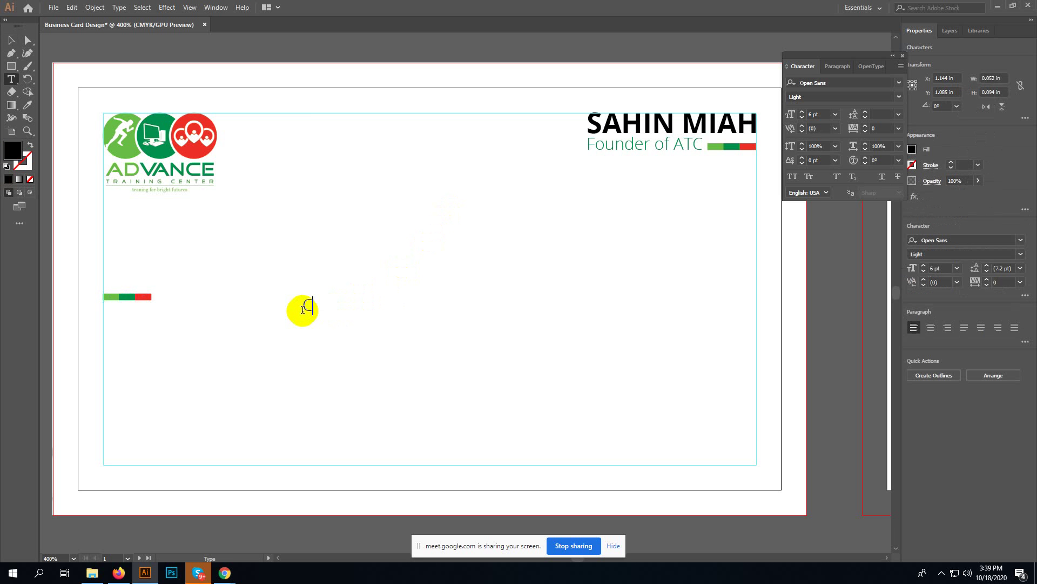
{"action": "type", "text": "ontact Us"}
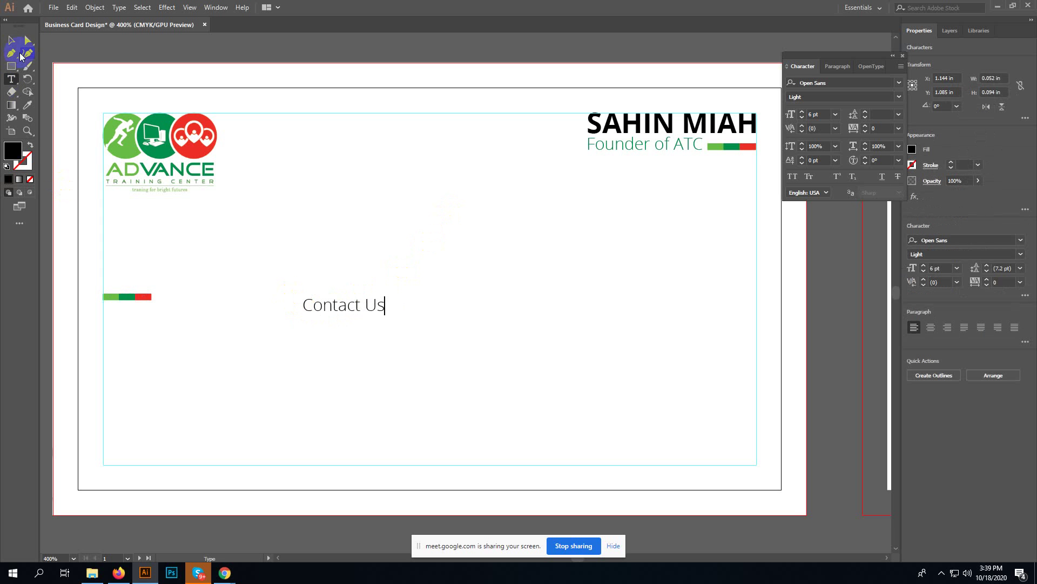
{"action": "left_click", "coordinate": [11, 40]}
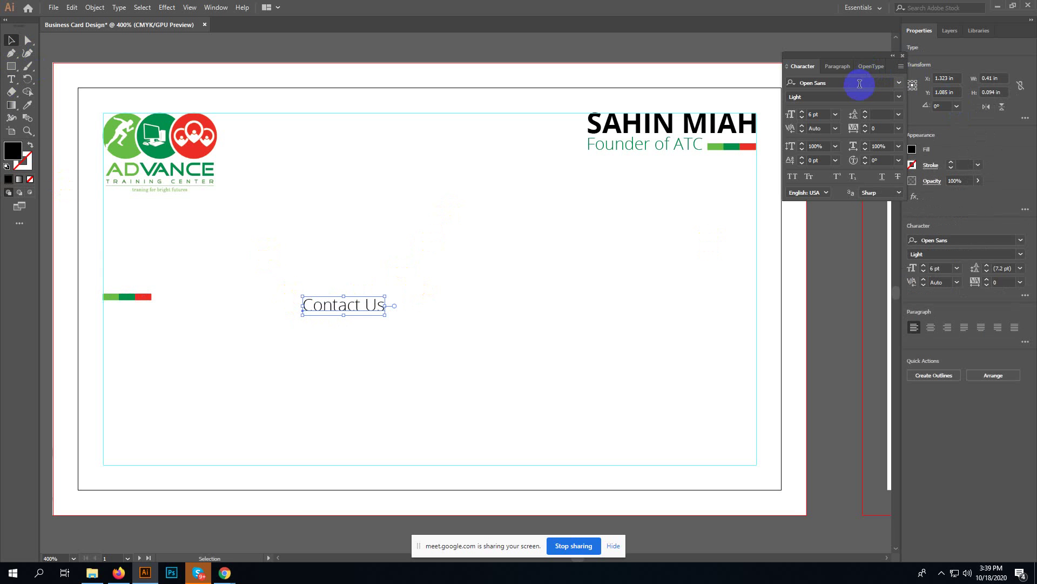
- Make Contact Us bold at 8 pt and drag it onto the left colour bar
{"action": "left_click", "coordinate": [899, 97]}
{"action": "left_click", "coordinate": [845, 180]}
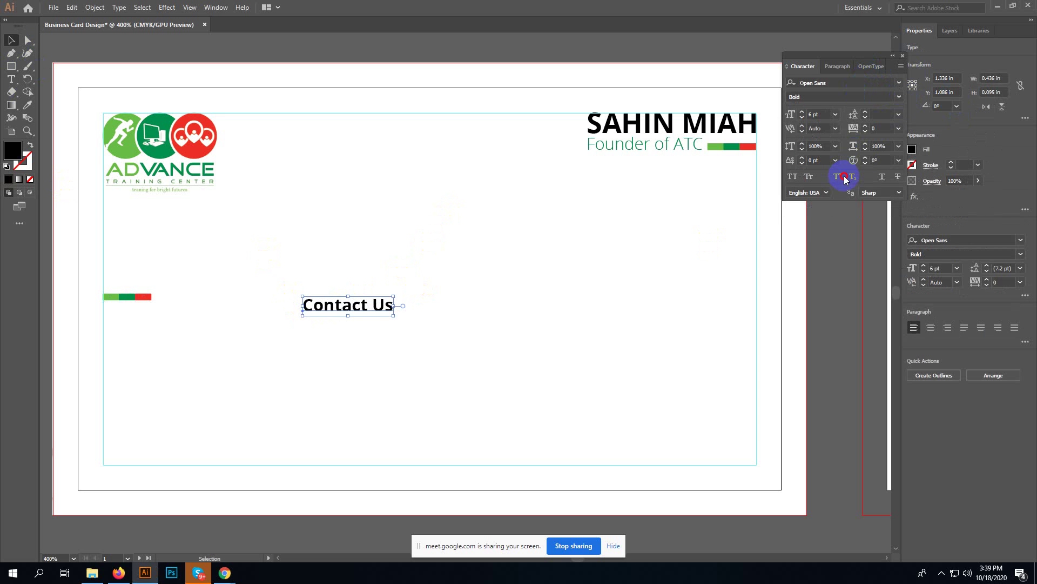
{"action": "left_click", "coordinate": [951, 268]}
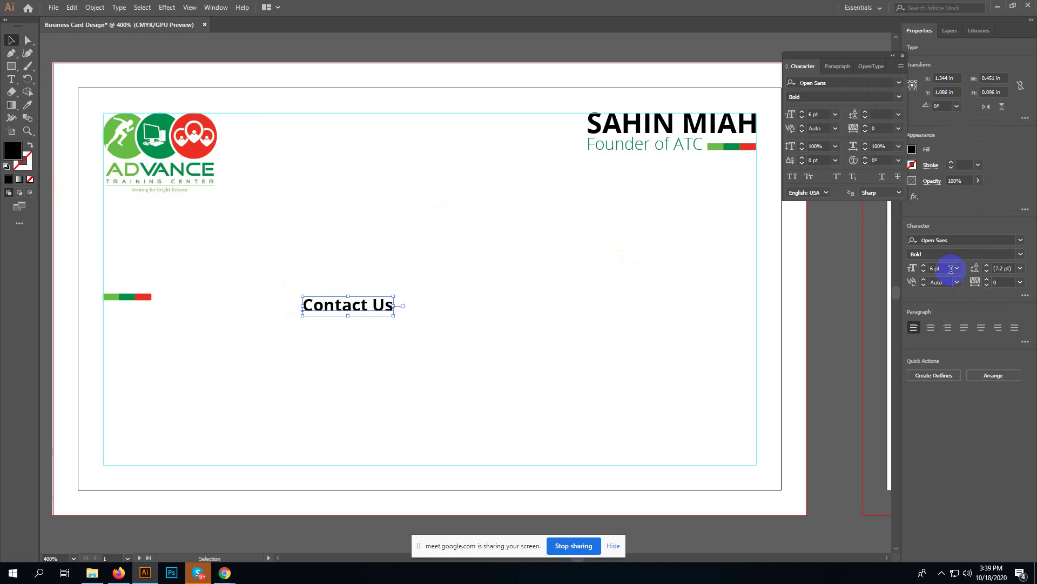
{"action": "type", "text": "10"}
{"action": "key", "text": "Return"}
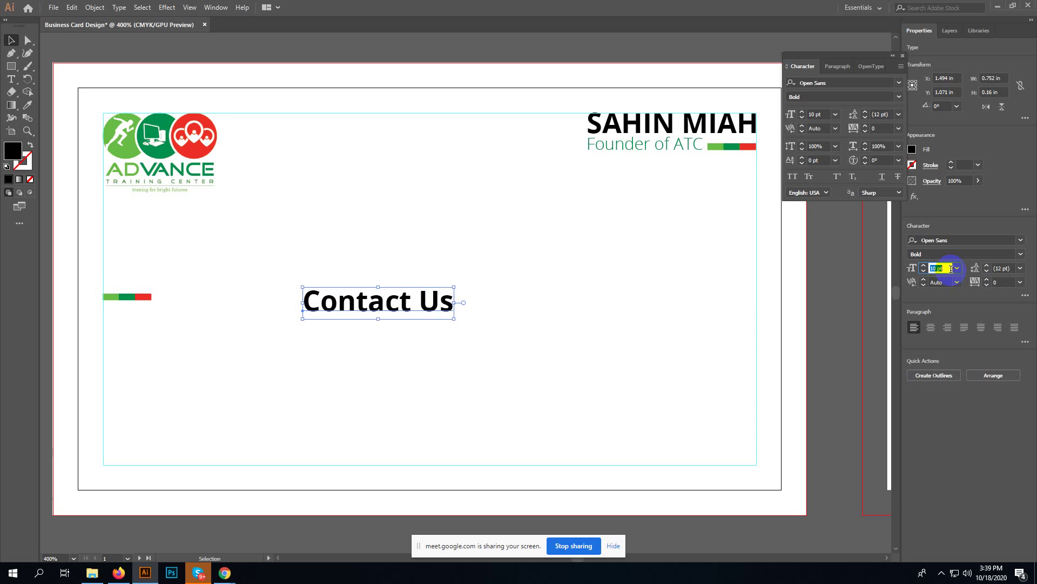
{"action": "key", "text": "Down"}
{"action": "key", "text": "Down"}
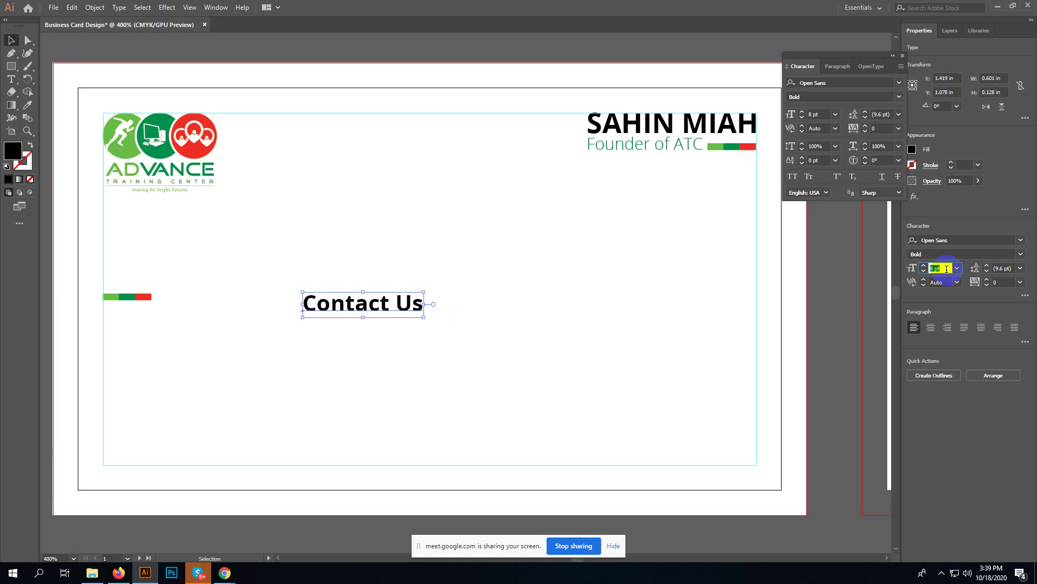
{"action": "left_click", "coordinate": [451, 301]}
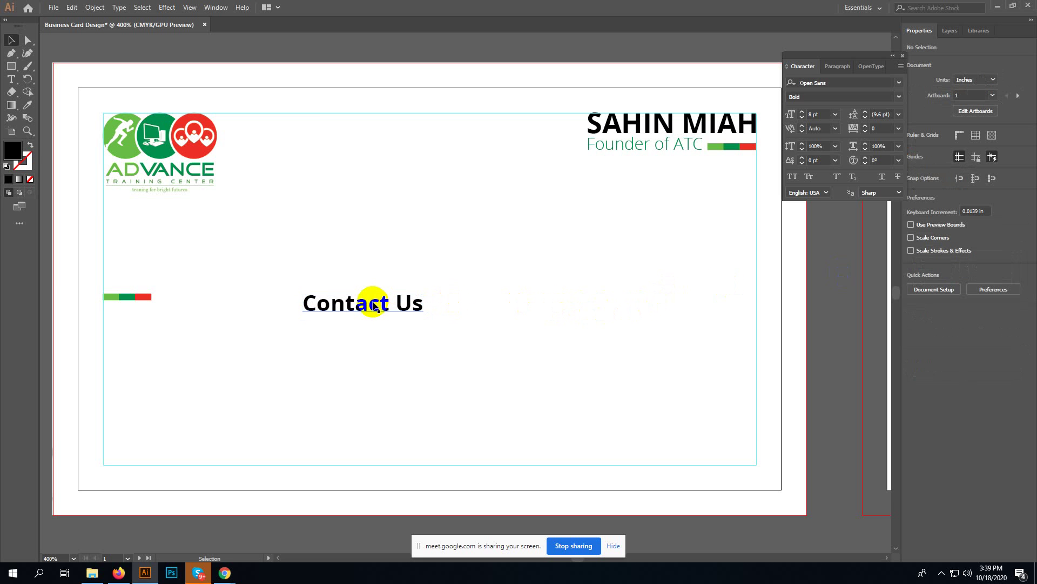
{"action": "left_click_drag", "start_coordinate": [373, 305], "coordinate": [118, 307]}
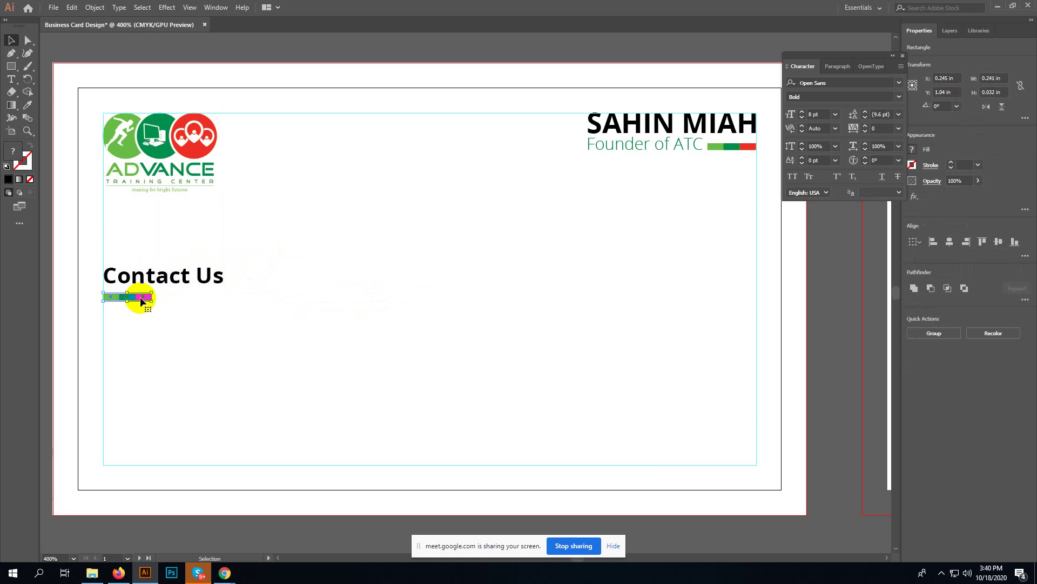
- Align Contact Us with its bar and stretch the three bar rectangles to the heading's right end
{"action": "key", "text": "ctrl+equal"}
{"action": "key", "text": "ctrl+equal"}
{"action": "key", "text": "ctrl+equal"}
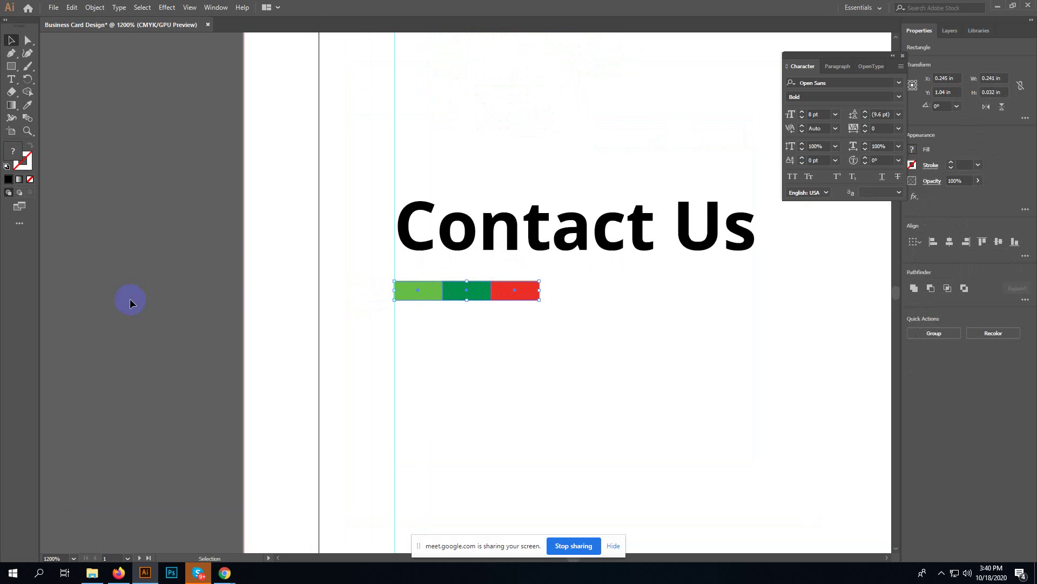
{"action": "key", "text": "space"}
{"action": "left_click_drag", "start_coordinate": [629, 378], "coordinate": [407, 417]}
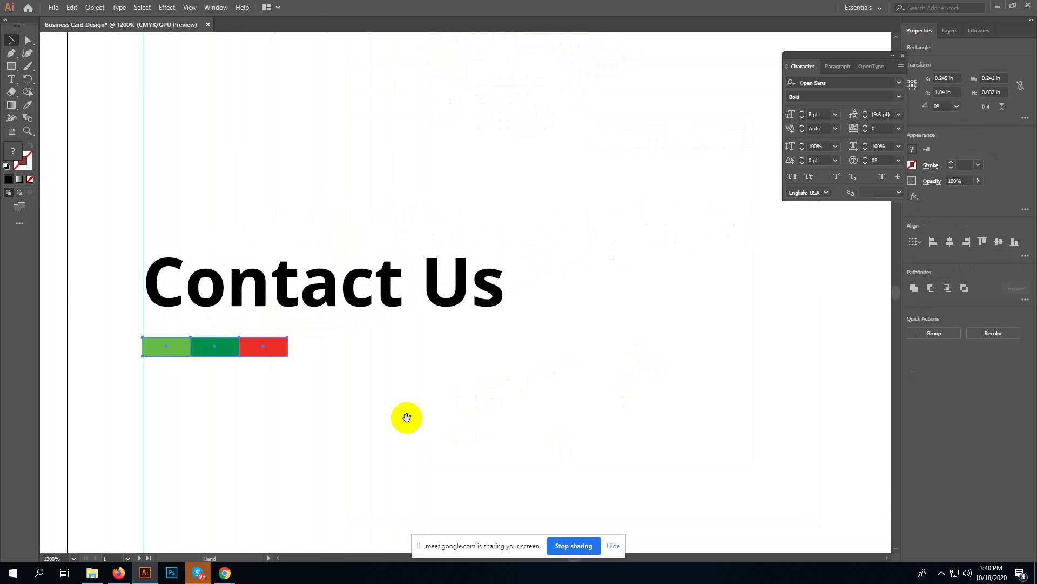
{"action": "left_click", "coordinate": [432, 286]}
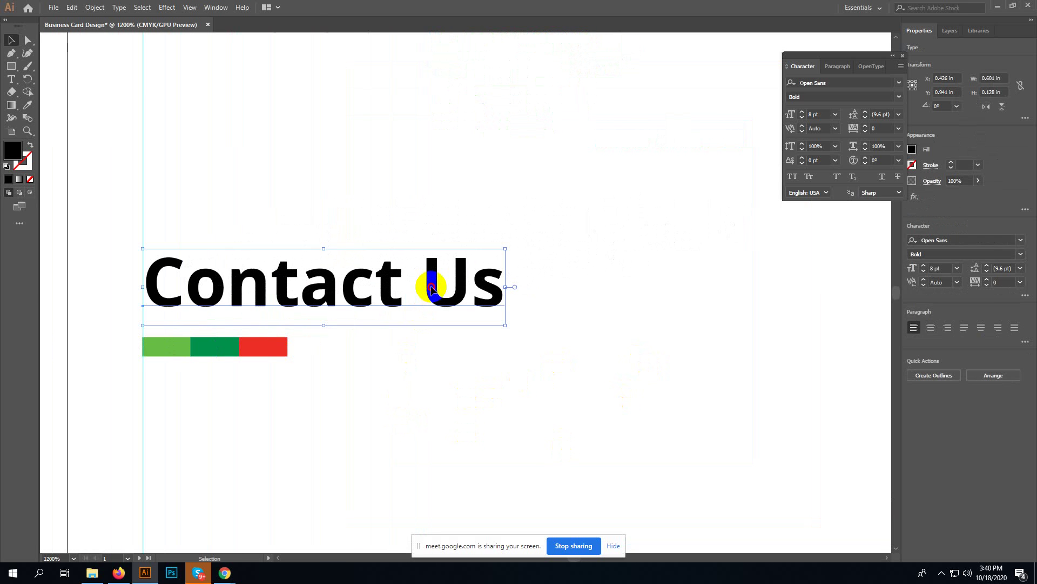
{"action": "left_click_drag", "start_coordinate": [432, 289], "coordinate": [427, 290]}
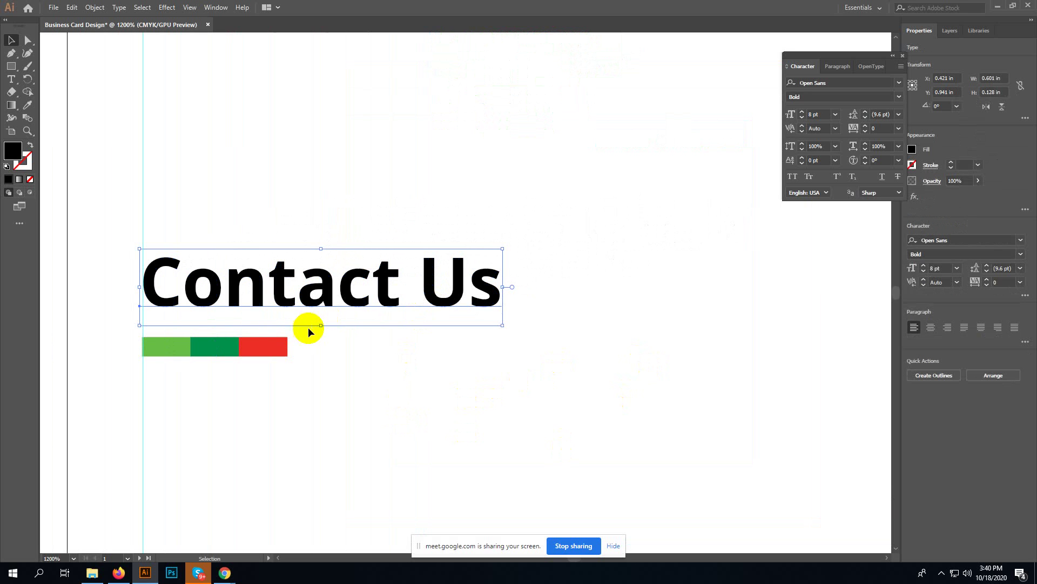
{"action": "left_click_drag", "start_coordinate": [296, 345], "coordinate": [144, 361]}
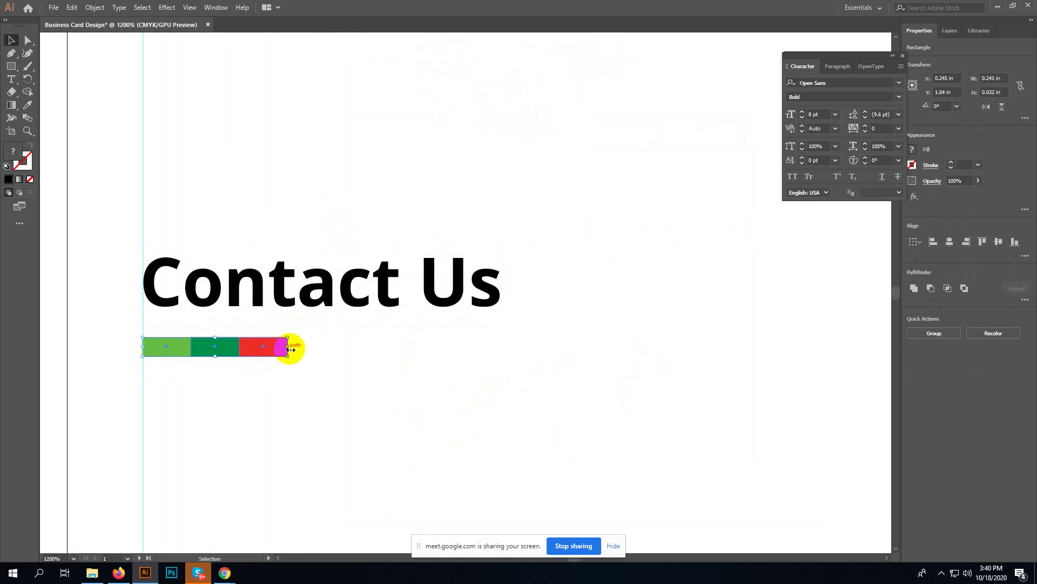
{"action": "left_click_drag", "start_coordinate": [290, 348], "coordinate": [496, 325]}
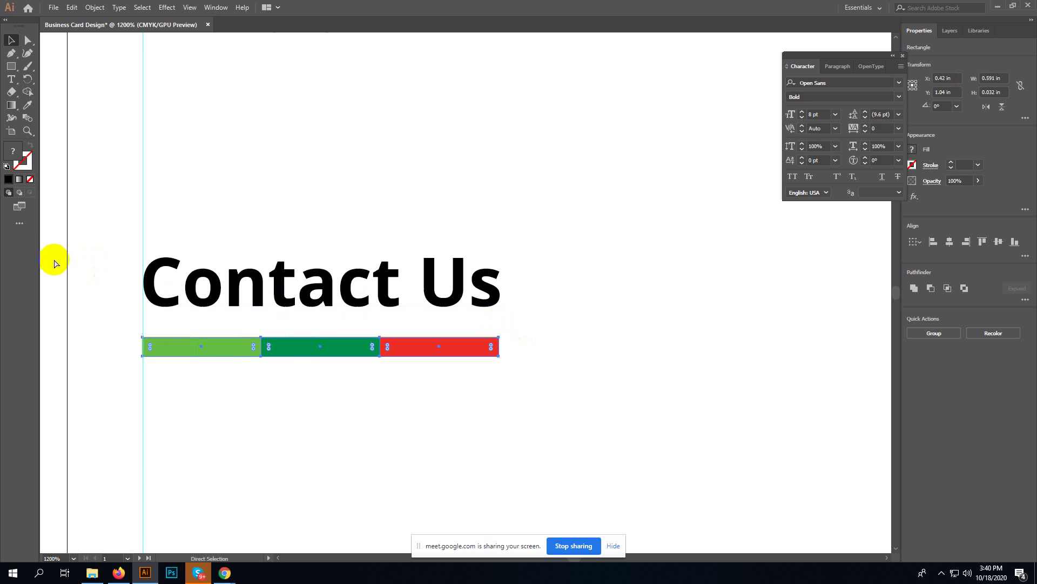
- Show the rulers and place a vertical guide at 0.717 in marking the heading's right edge
{"action": "key", "text": "ctrl+r"}
{"action": "left_click_drag", "start_coordinate": [47, 289], "coordinate": [499, 273]}
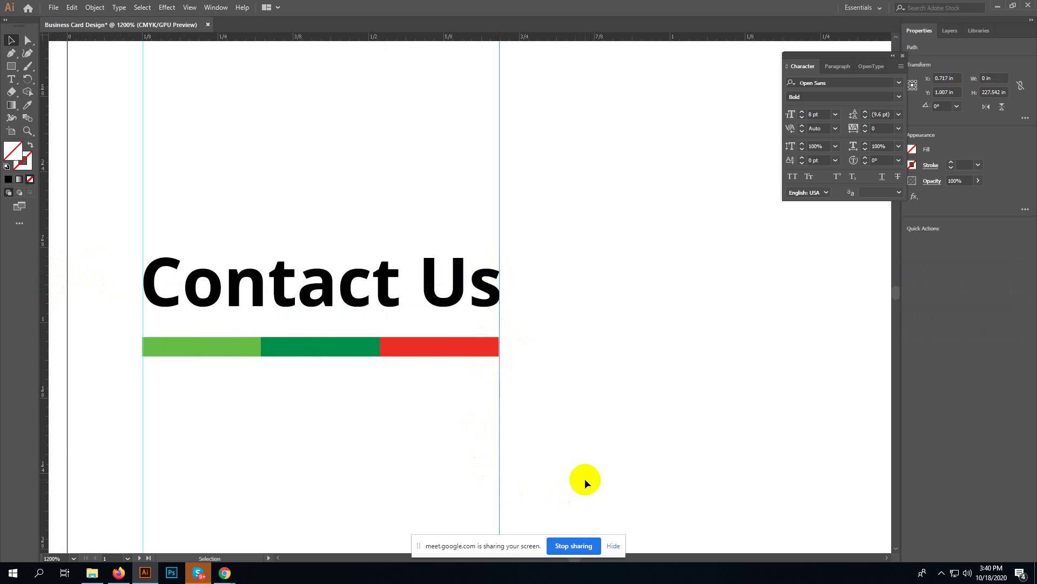
{"action": "key", "text": "a"}
{"action": "key", "text": "ctrl+minus"}
{"action": "key", "text": "ctrl+minus"}
{"action": "key", "text": "ctrl+minus"}
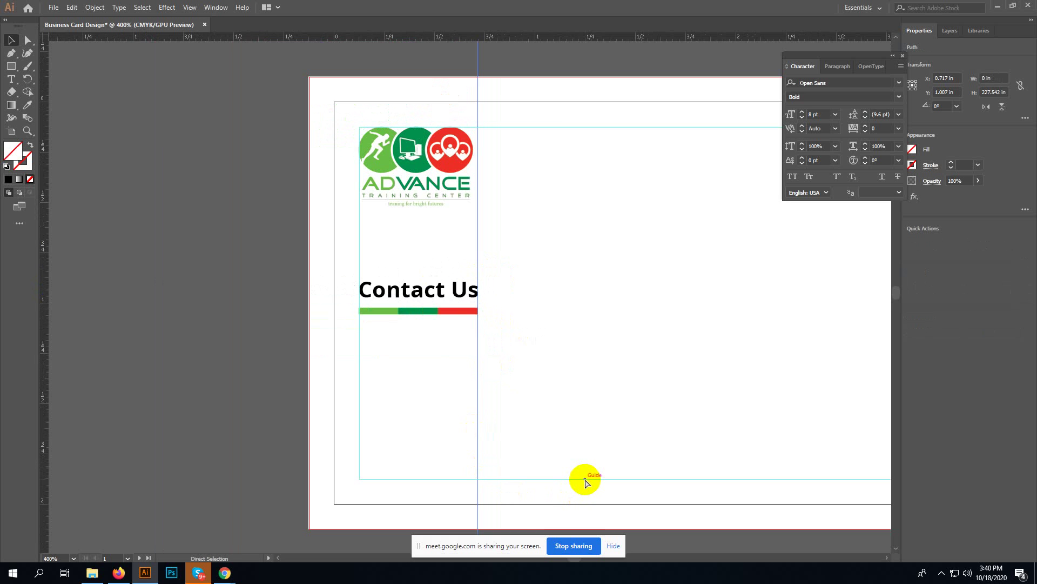
- Drag two vertical guides onto the card's right half, the second at 2.664 in below the name
{"action": "key", "text": "v"}
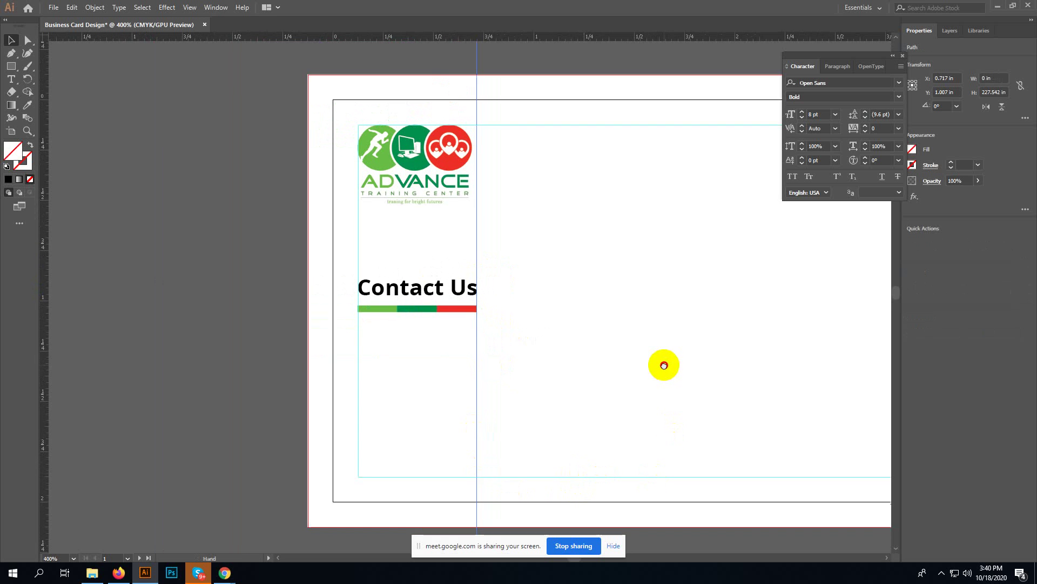
{"action": "left_click_drag", "start_coordinate": [665, 364], "coordinate": [431, 370]}
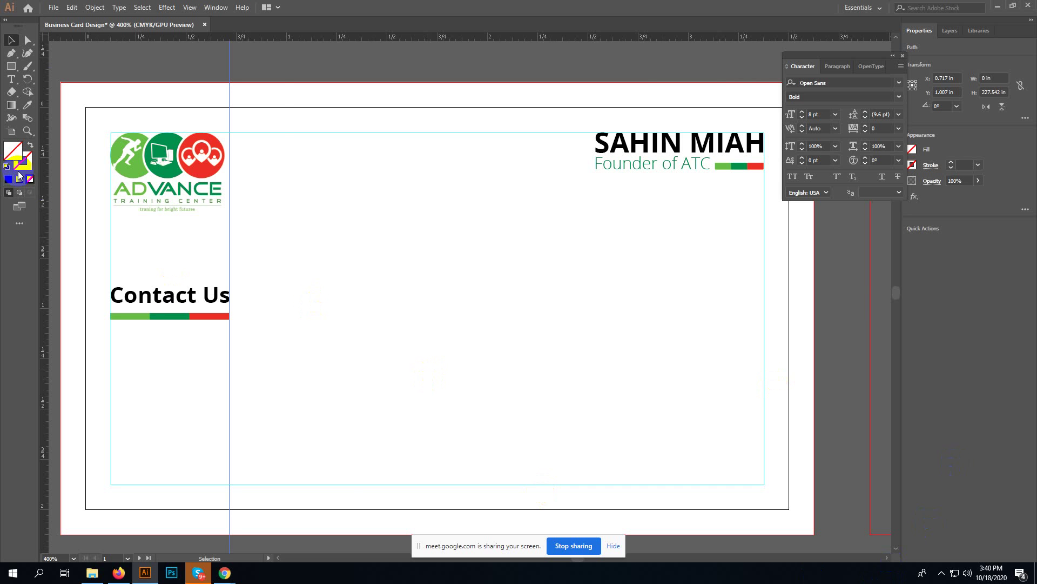
{"action": "left_click_drag", "start_coordinate": [43, 205], "coordinate": [657, 202]}
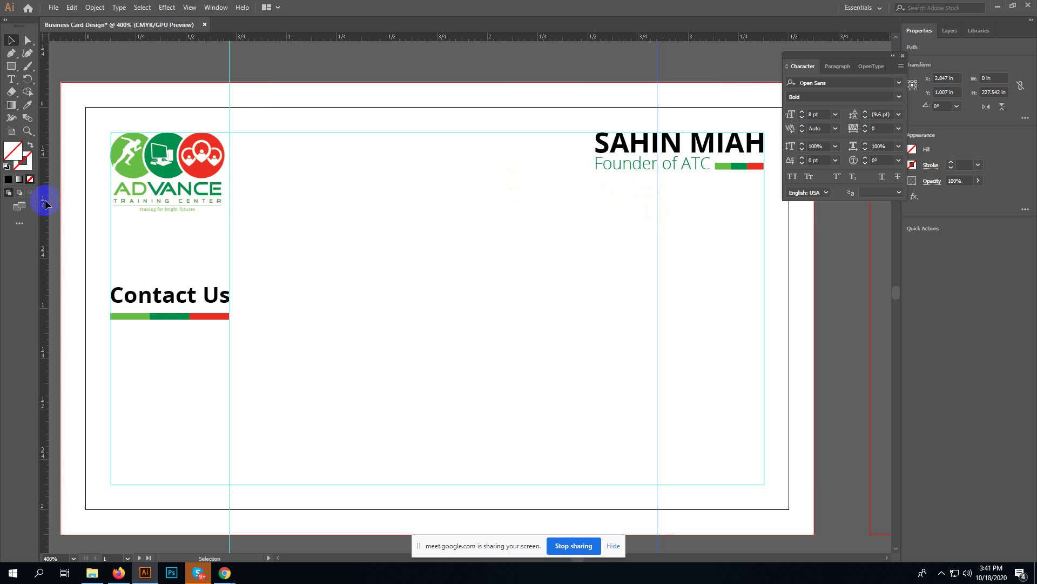
{"action": "left_click_drag", "start_coordinate": [41, 198], "coordinate": [612, 208]}
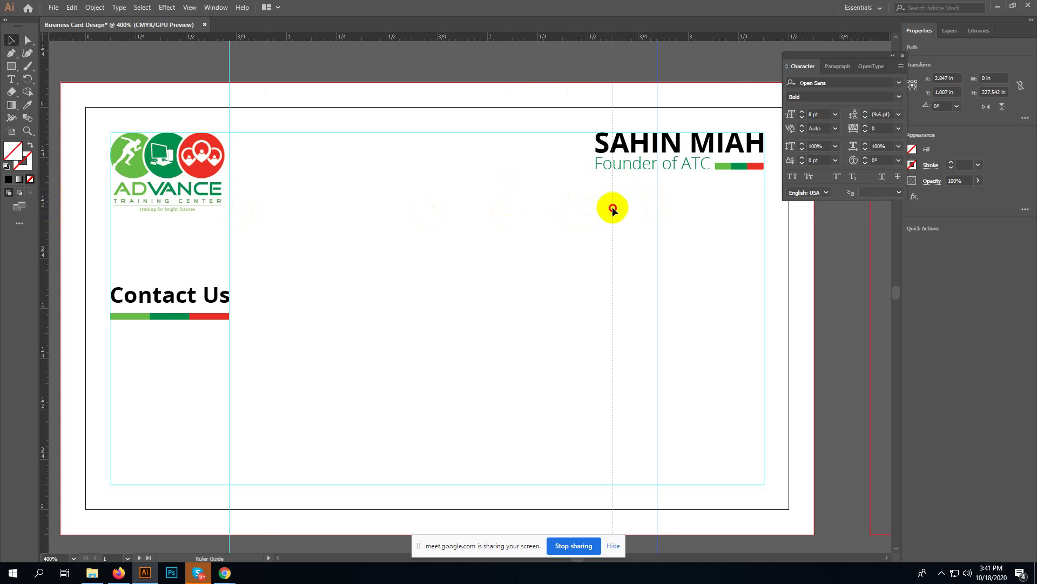
{"action": "left_click_drag", "start_coordinate": [612, 209], "coordinate": [621, 211]}
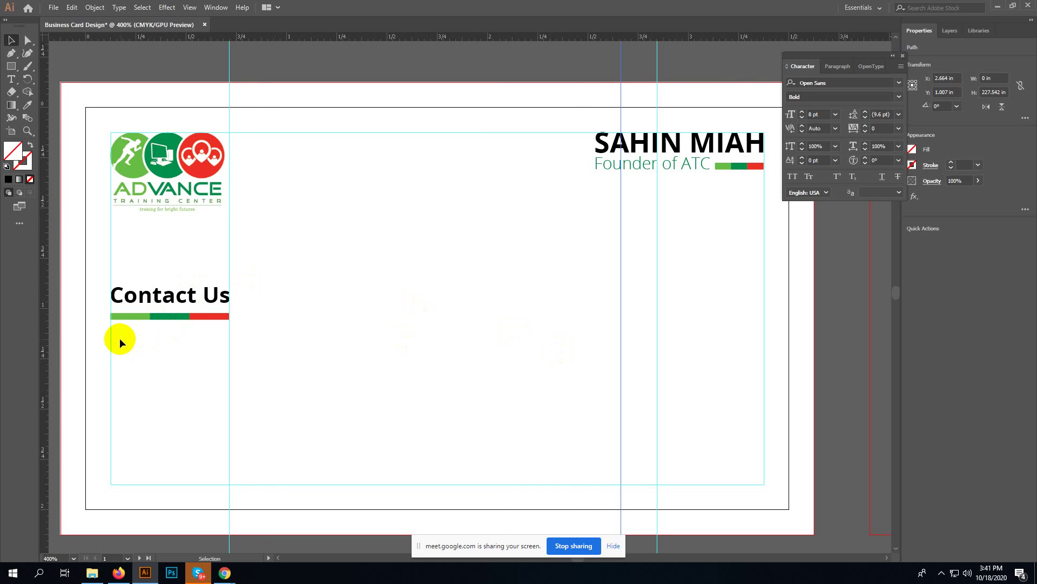
{"action": "left_click_drag", "start_coordinate": [119, 338], "coordinate": [208, 293]}
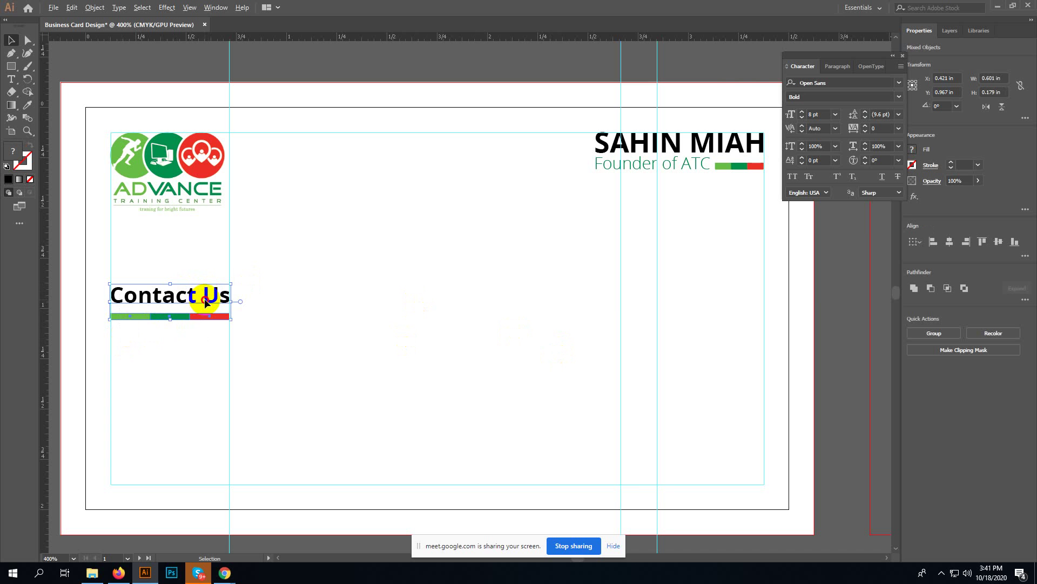
- Duplicate the Contact Us heading and its bar to the right, level with the original
{"action": "left_click_drag", "start_coordinate": [204, 298], "coordinate": [515, 290]}
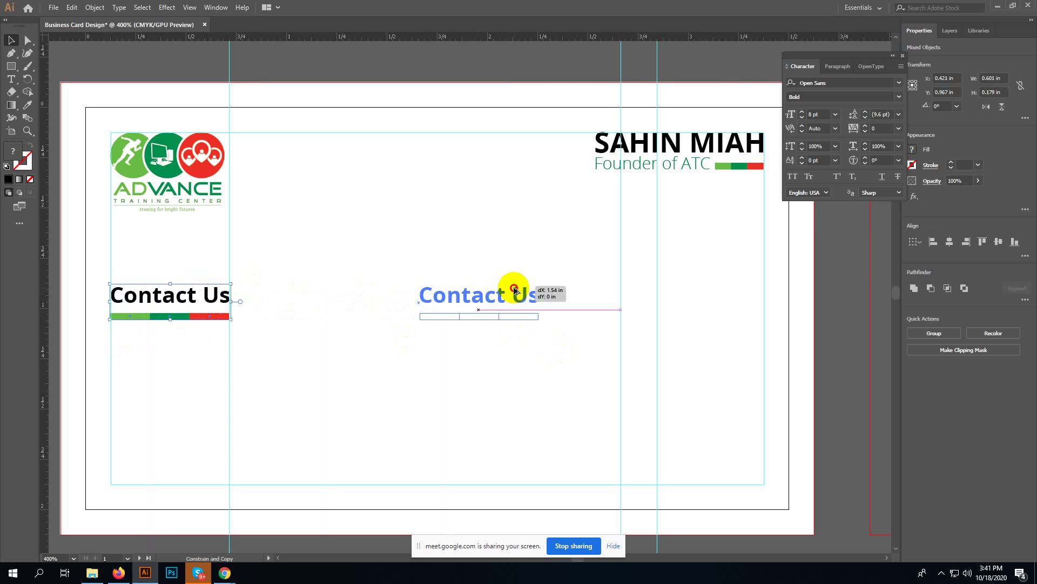
{"action": "left_click_drag", "start_coordinate": [515, 291], "coordinate": [508, 290]}
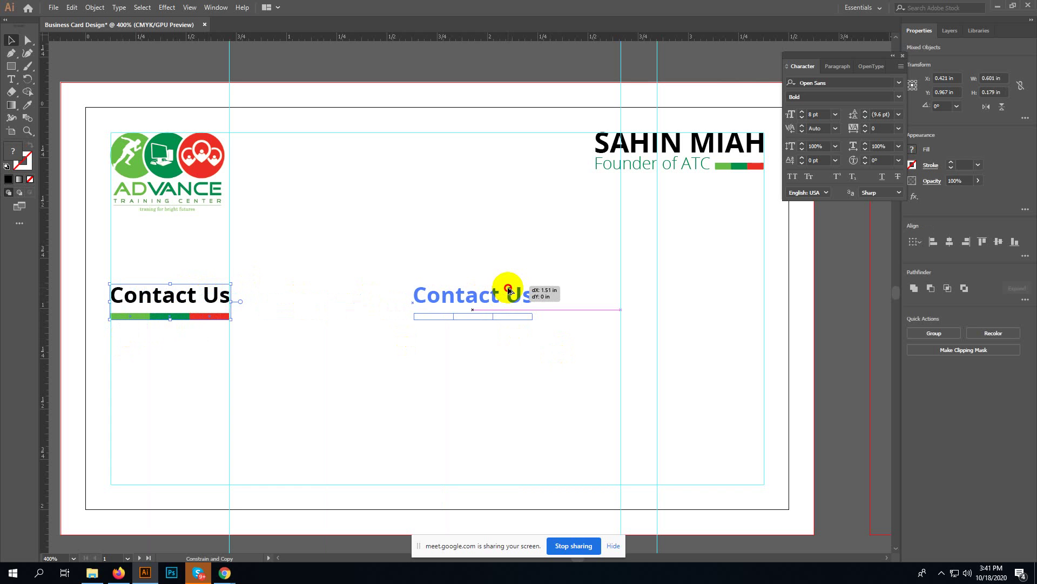
{"action": "left_click_drag", "start_coordinate": [509, 290], "coordinate": [508, 290]}
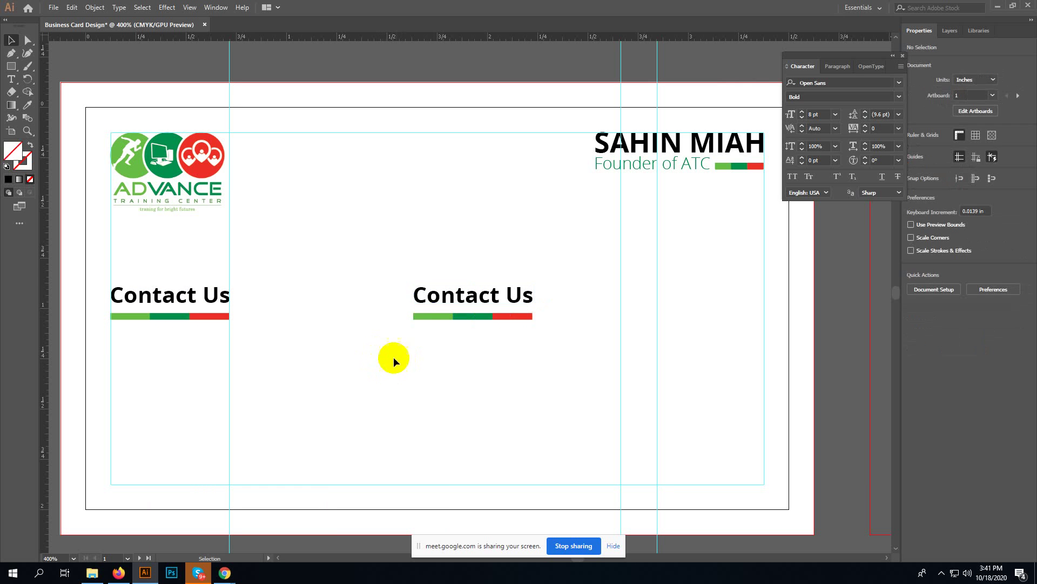
- Retype the copied heading as 'Our Cources', undo an accidental rotation, and select its bar
{"action": "double_click", "coordinate": [459, 291]}
{"action": "triple_click", "coordinate": [456, 290]}
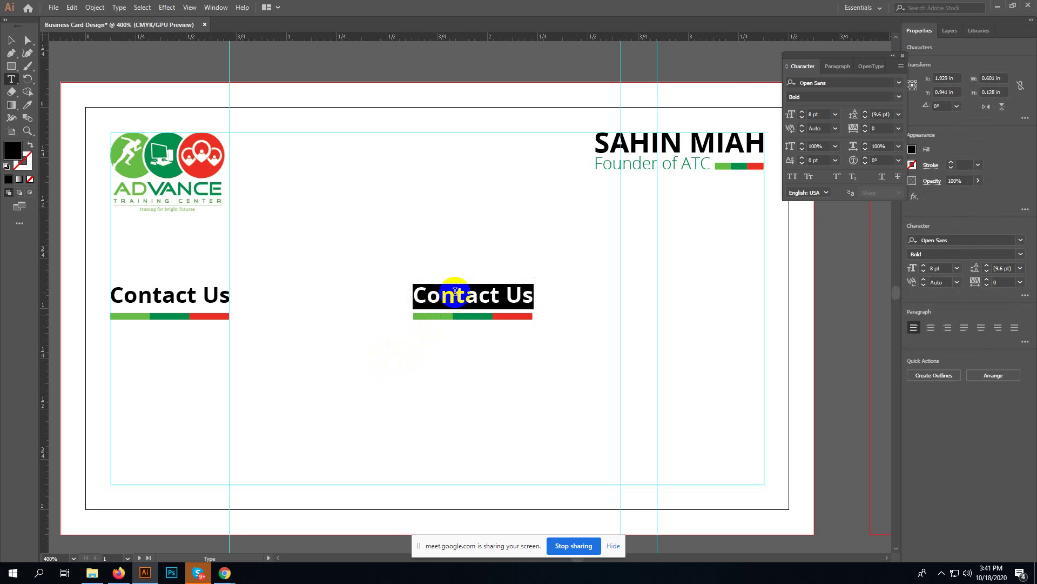
{"action": "type", "text": "Our"}
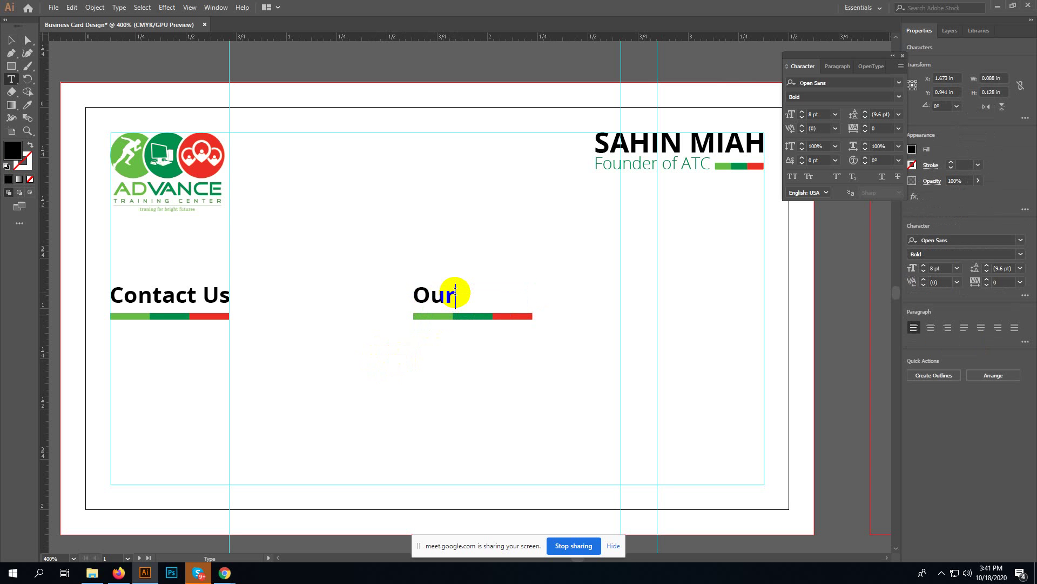
{"action": "type", "text": " Cour"}
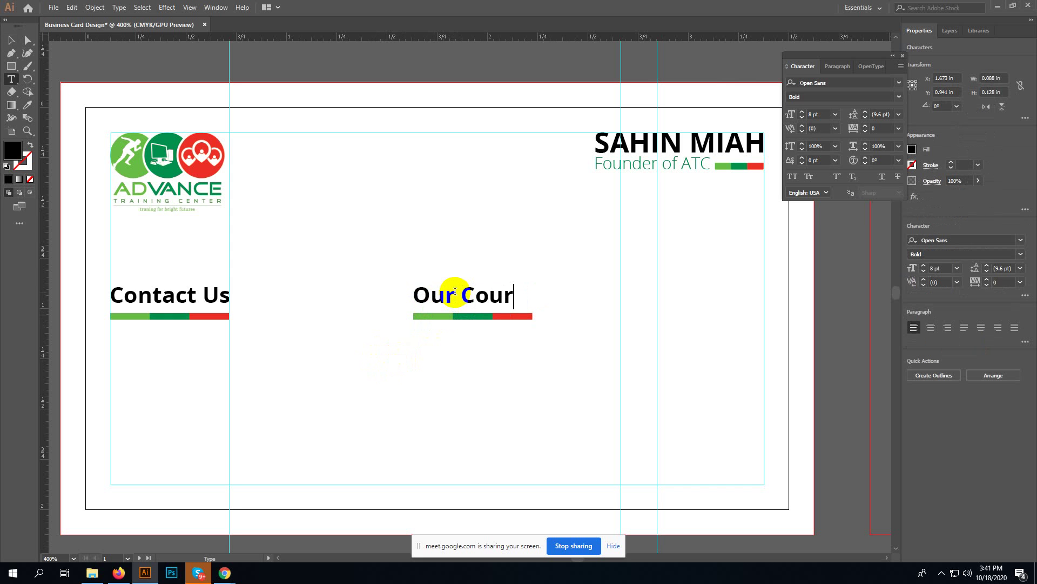
{"action": "type", "text": "ces"}
{"action": "key", "text": "Escape"}
{"action": "left_click_drag", "start_coordinate": [546, 314], "coordinate": [545, 316]}
{"action": "key", "text": "ctrl+z"}
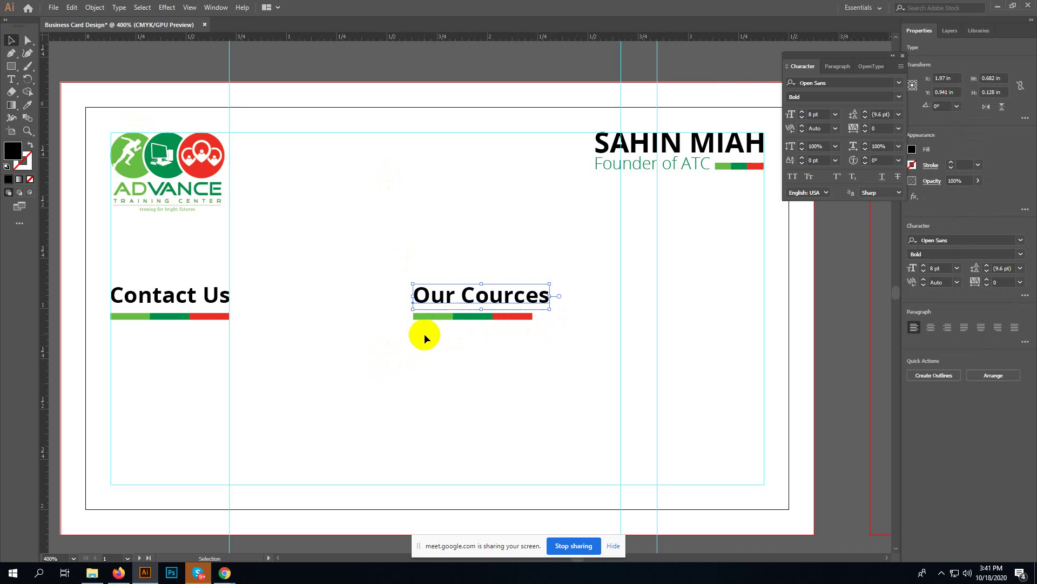
{"action": "left_click_drag", "start_coordinate": [425, 335], "coordinate": [518, 316]}
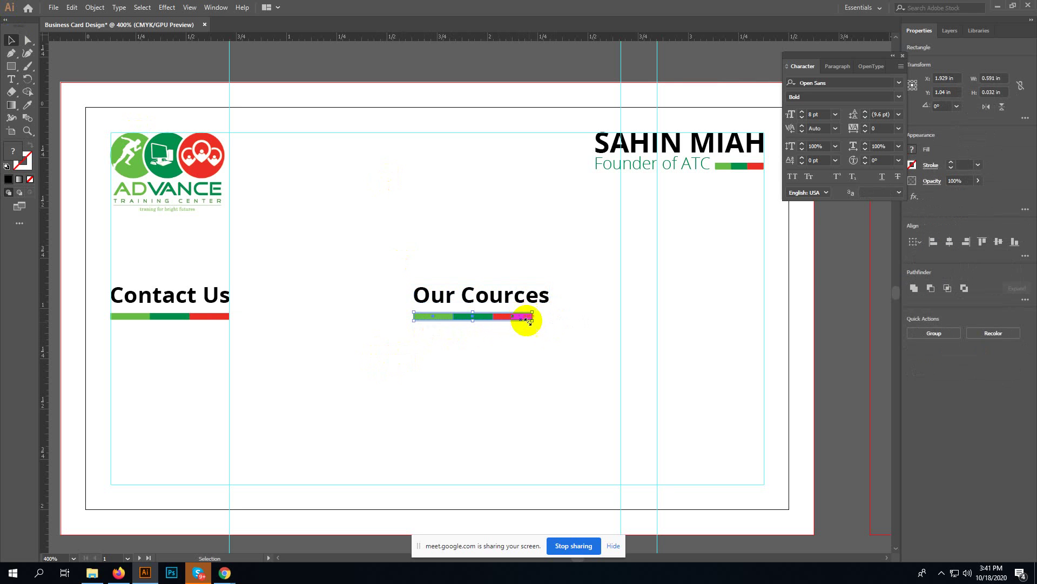
- Stretch the Our Cources bar to the heading's full width and add guides at both ends
{"action": "key", "text": "ctrl+equal"}
{"action": "key", "text": "ctrl+equal"}
{"action": "key", "text": "ctrl+equal"}
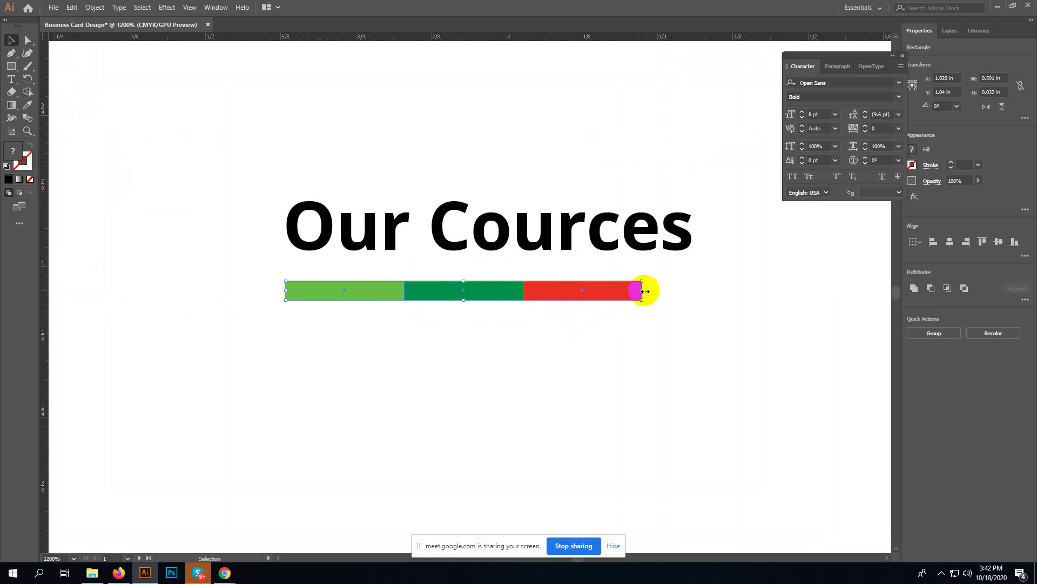
{"action": "left_click_drag", "start_coordinate": [643, 290], "coordinate": [693, 288]}
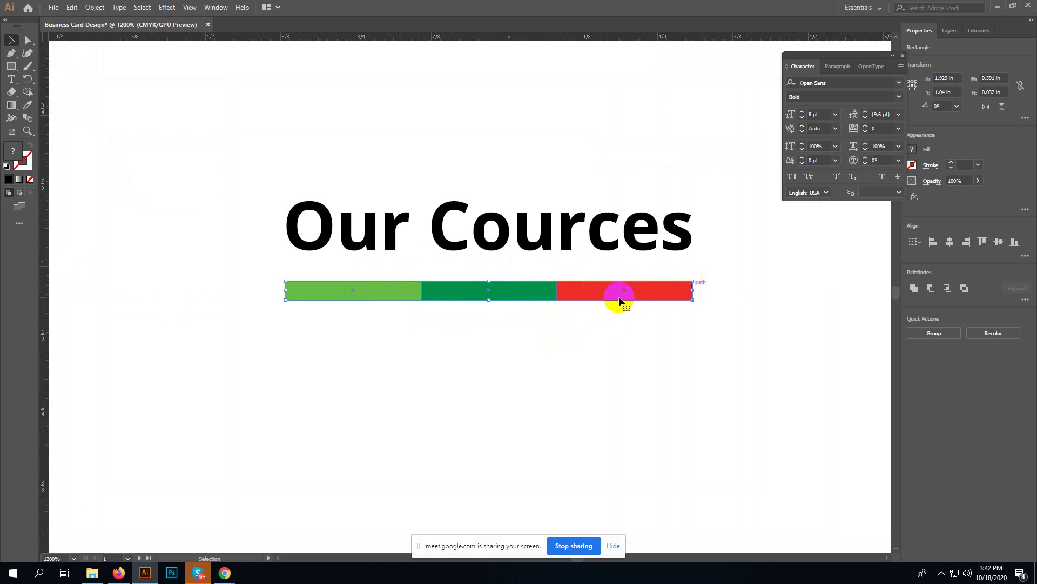
{"action": "left_click_drag", "start_coordinate": [42, 304], "coordinate": [692, 246]}
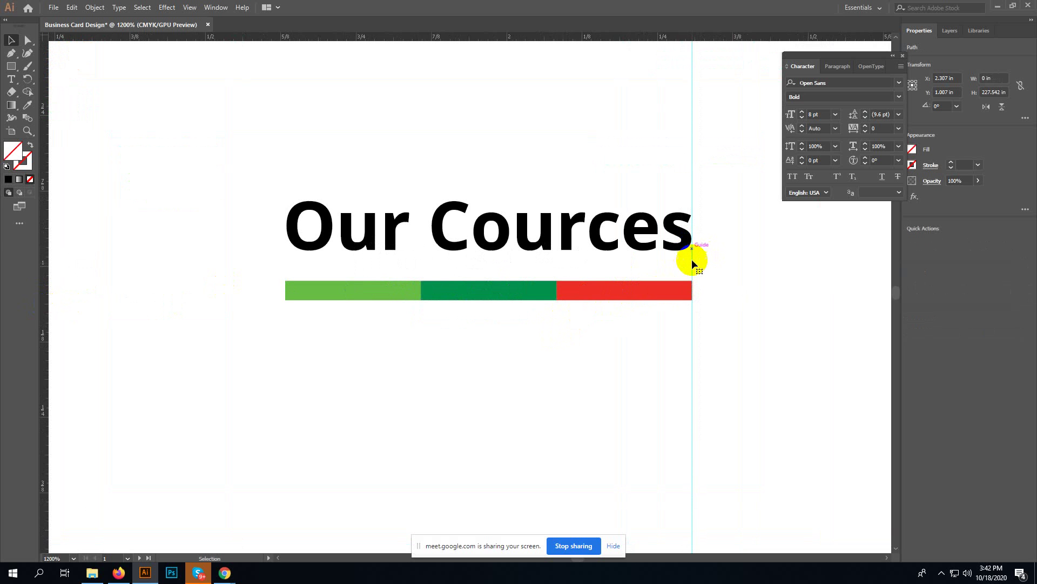
{"action": "left_click_drag", "start_coordinate": [43, 238], "coordinate": [285, 237]}
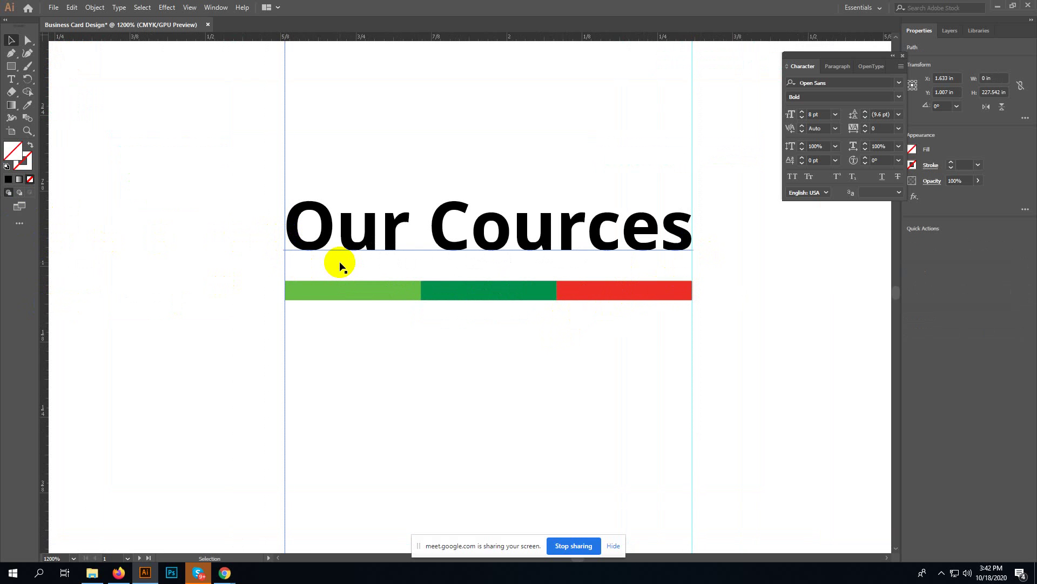
{"action": "key", "text": "ctrl+minus"}
{"action": "key", "text": "ctrl+minus"}
{"action": "key", "text": "ctrl+minus"}
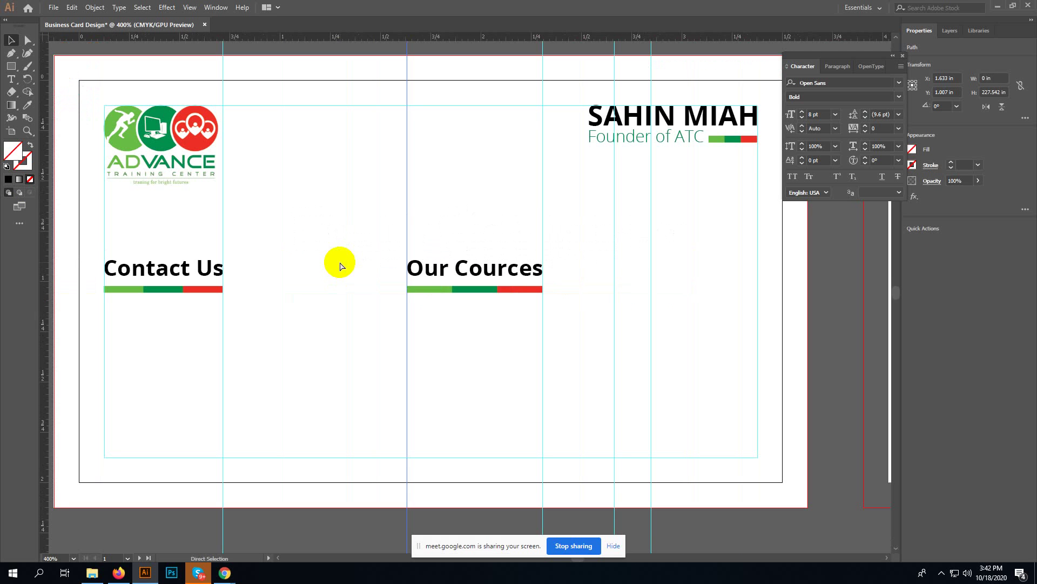
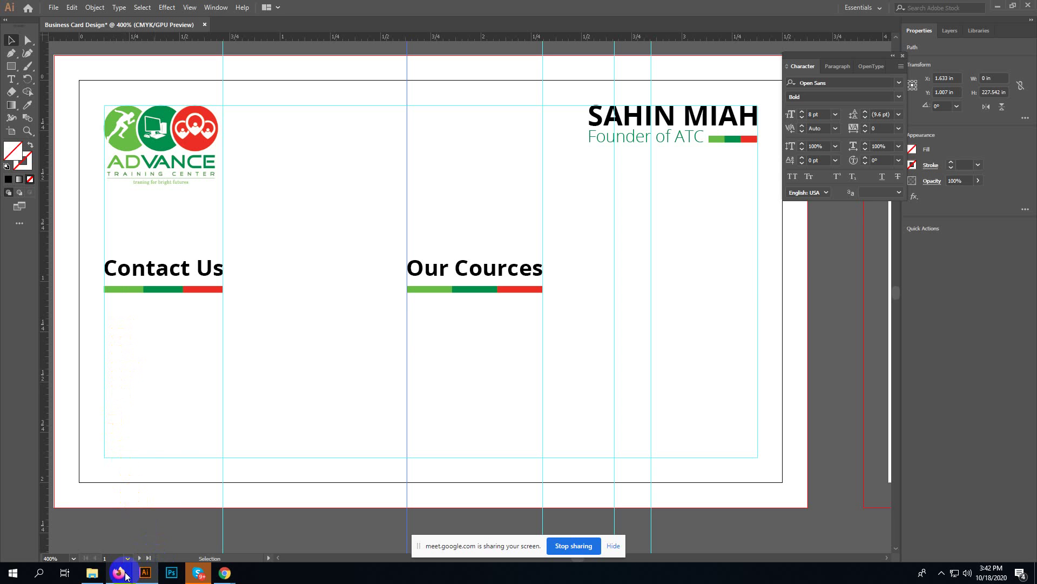
- Switch from Illustrator to the Firefox window showing the Fiverr Buyer Requests page
{"action": "mouse_move", "coordinate": [124, 576]}
{"action": "left_click", "coordinate": [124, 543]}
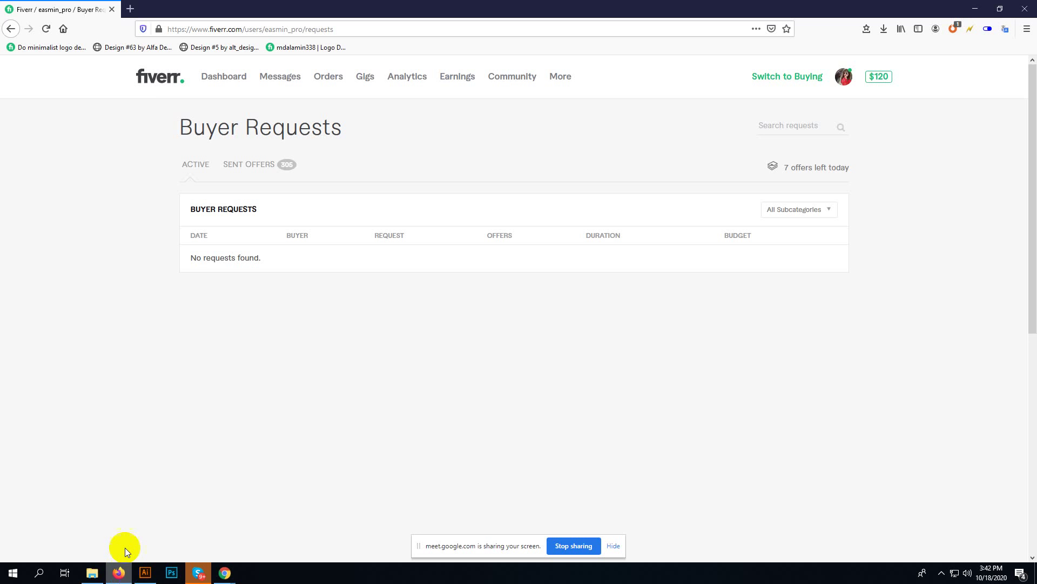
- Google 'flat icon' in a new tab and open the Flaticon website from the results
{"action": "left_click", "coordinate": [129, 6]}
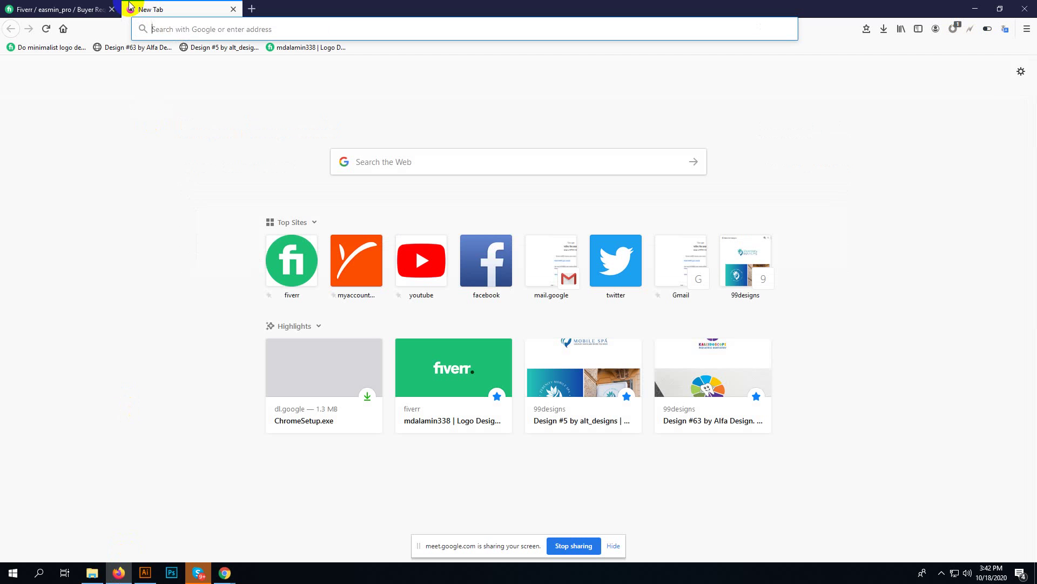
{"action": "left_click", "coordinate": [399, 168]}
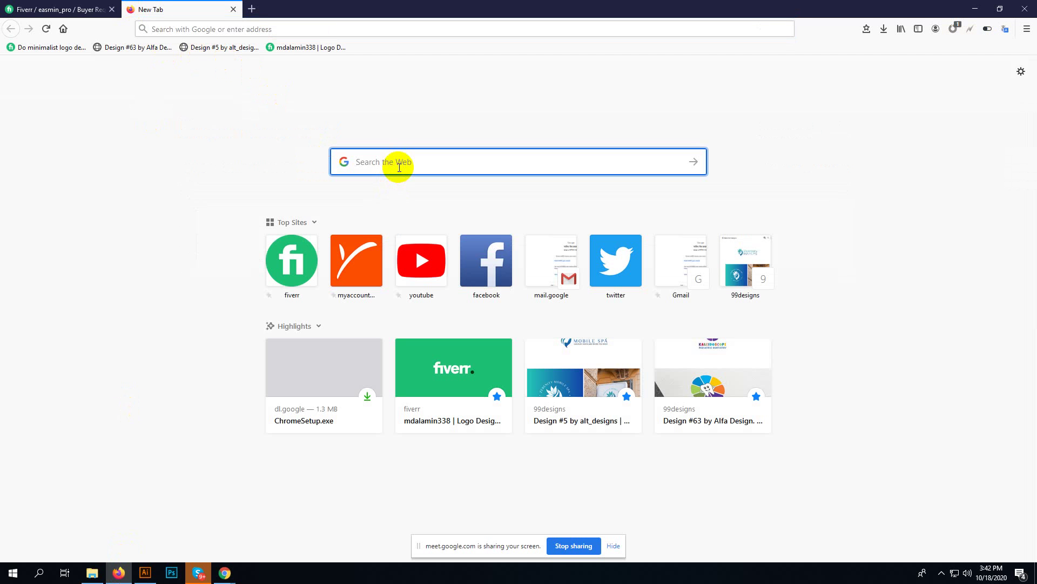
{"action": "type", "text": "flat"}
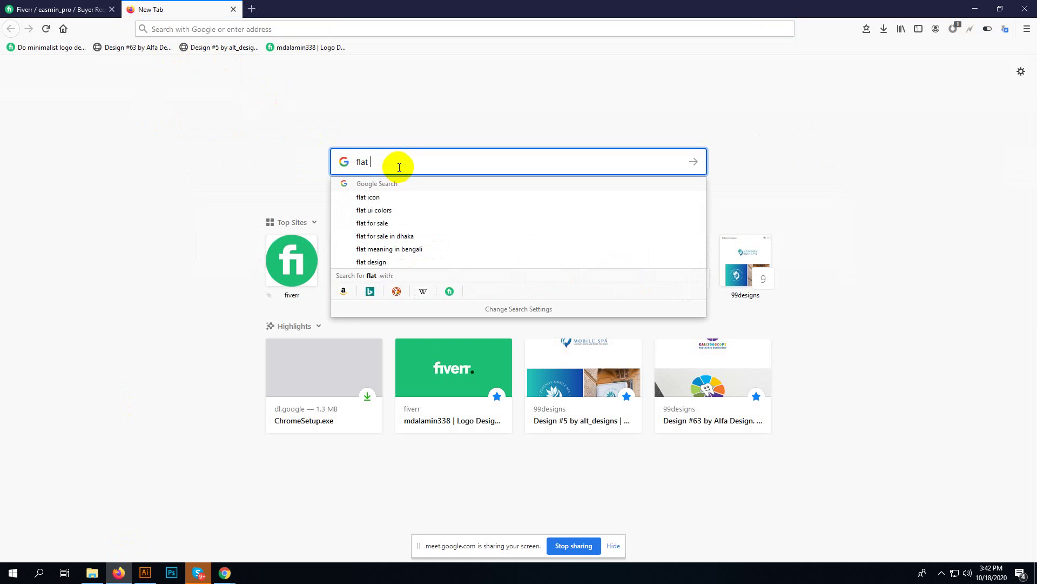
{"action": "type", "text": " icon"}
{"action": "key", "text": "Return"}
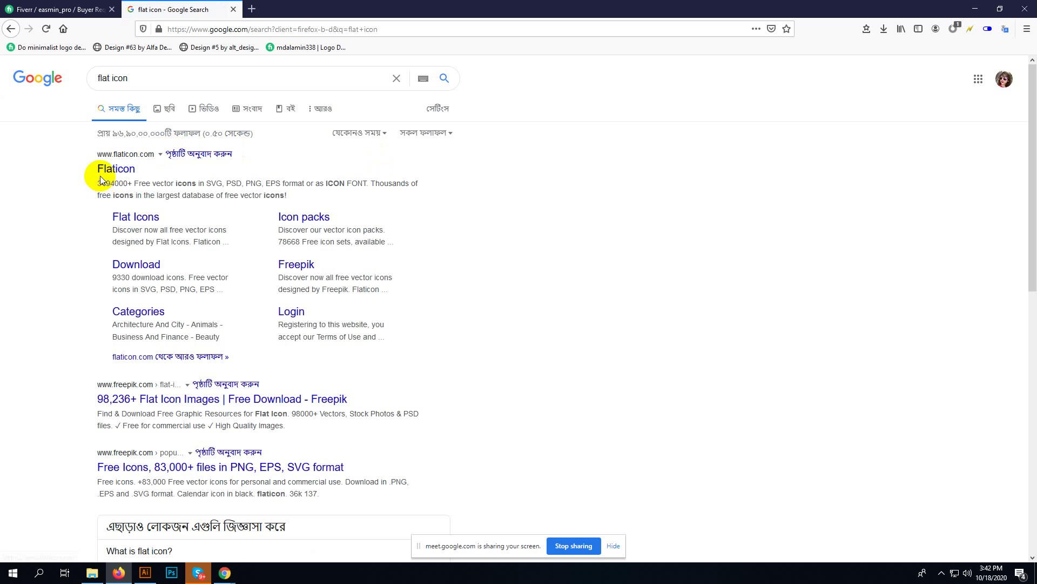
{"action": "left_click", "coordinate": [115, 170]}
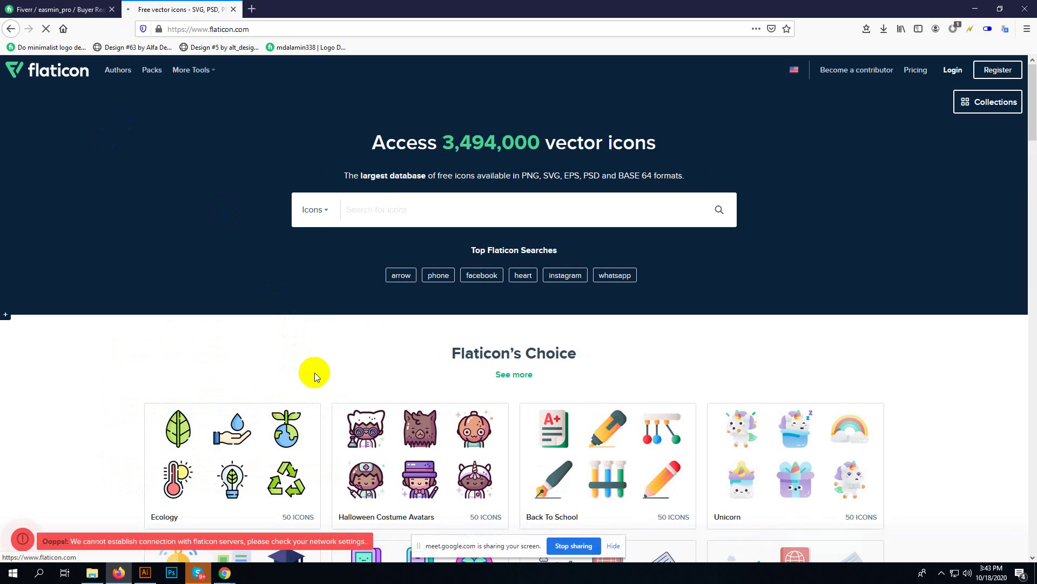
- Search Flaticon for 'phone', close the Adobe Stock ad and scroll the phone icon results
{"action": "left_click", "coordinate": [384, 210]}
{"action": "type", "text": "p"}
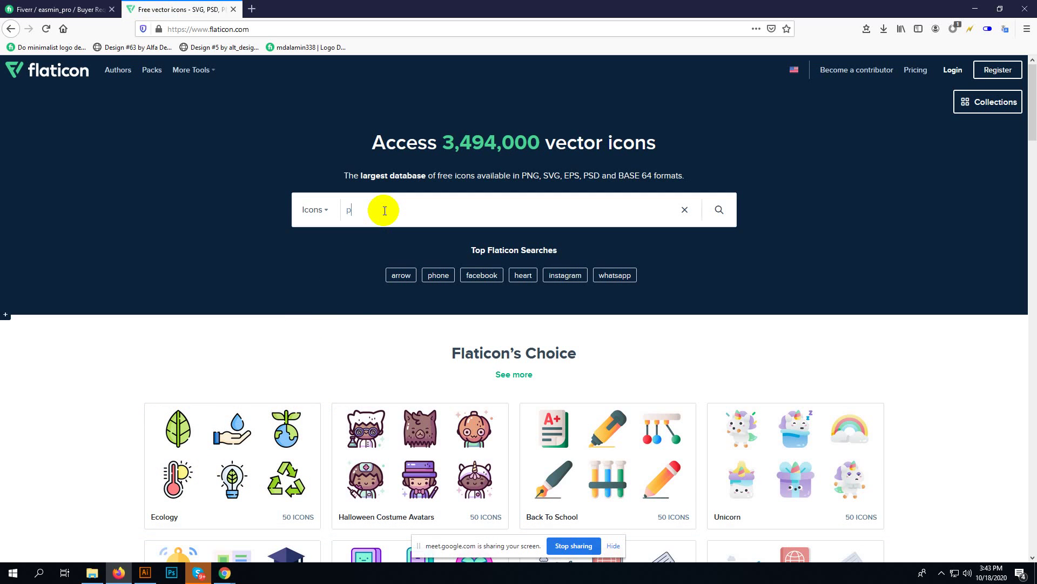
{"action": "type", "text": "hone"}
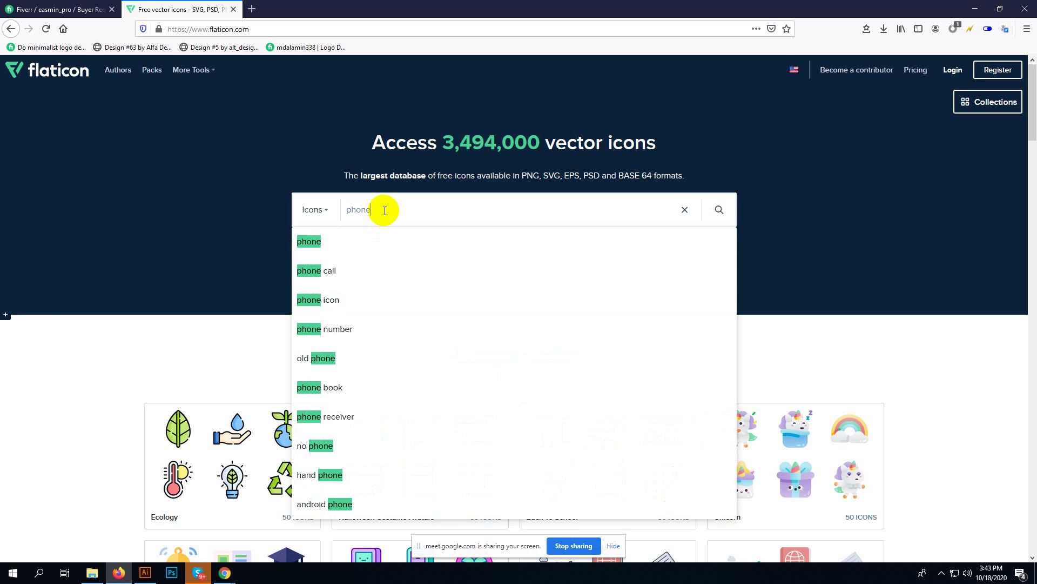
{"action": "key", "text": "Return"}
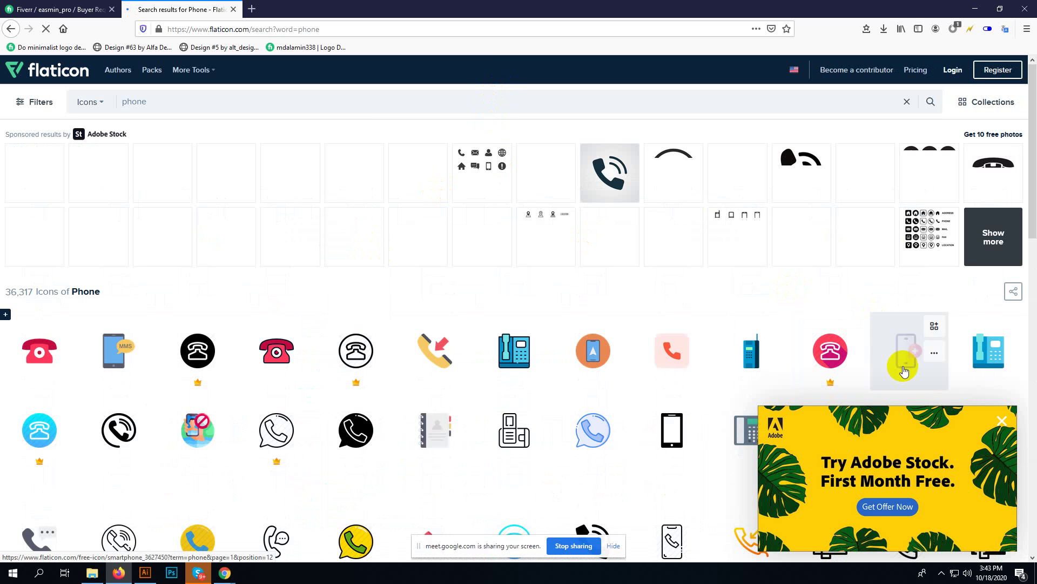
{"action": "left_click", "coordinate": [1002, 421]}
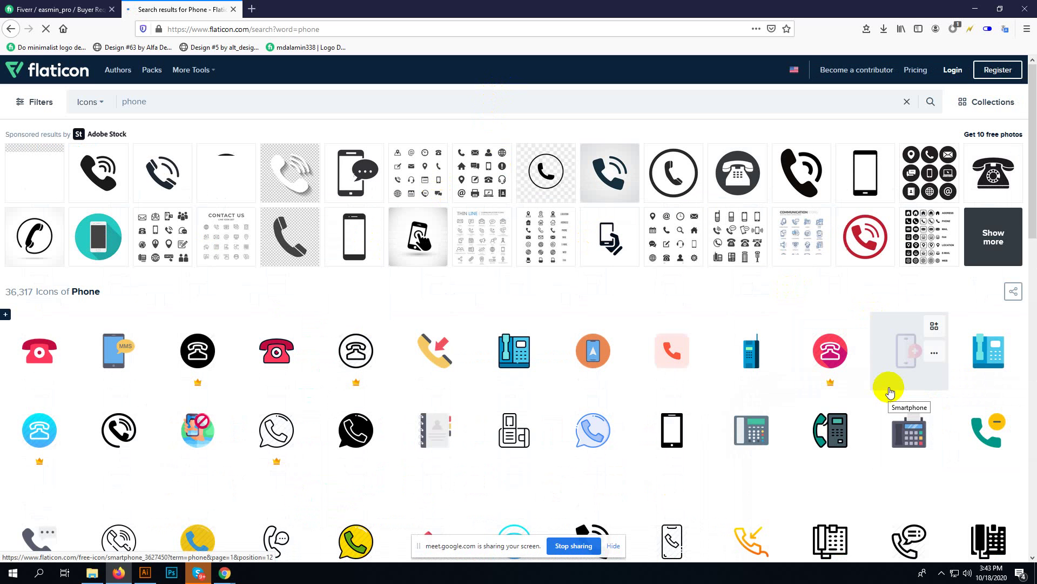
{"action": "scroll", "coordinate": [890, 393], "scroll_direction": "down", "scroll_amount": 2}
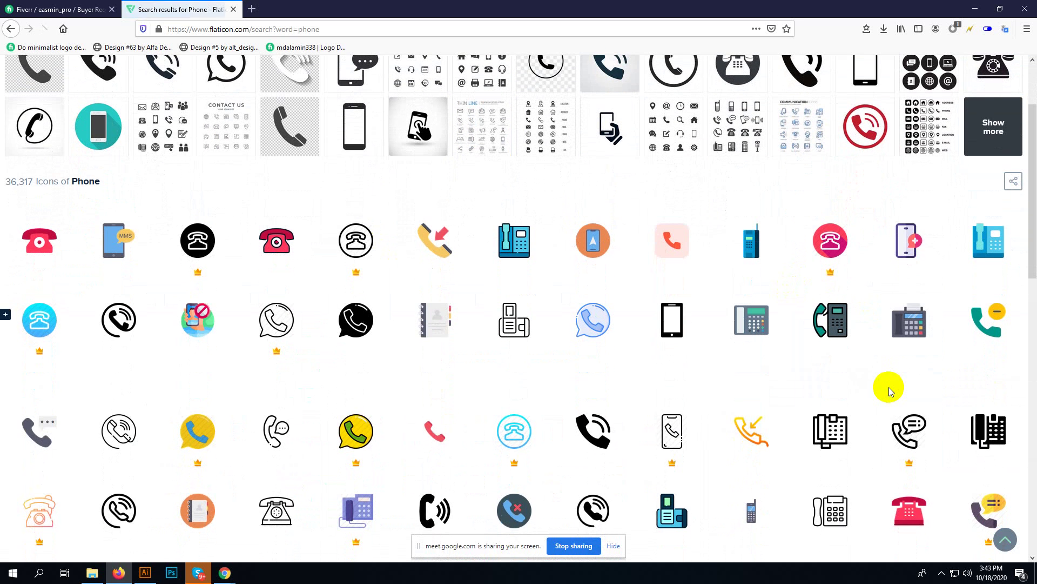
{"action": "scroll", "coordinate": [81, 405], "scroll_direction": "down", "scroll_amount": 1}
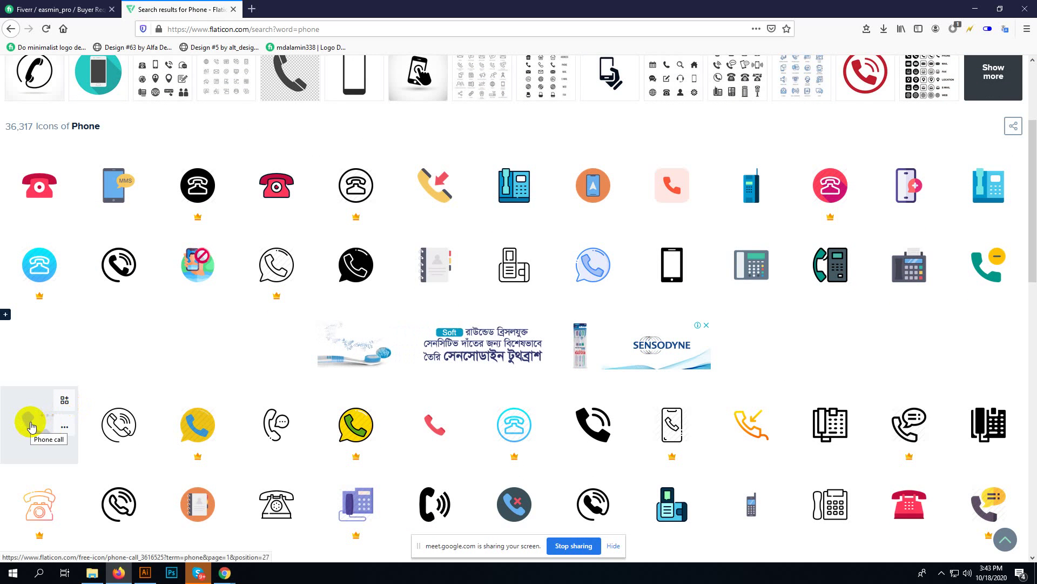
- Download the Phone call icon as phone-call.eps, then close the attribution and details popups
{"action": "left_click", "coordinate": [30, 424]}
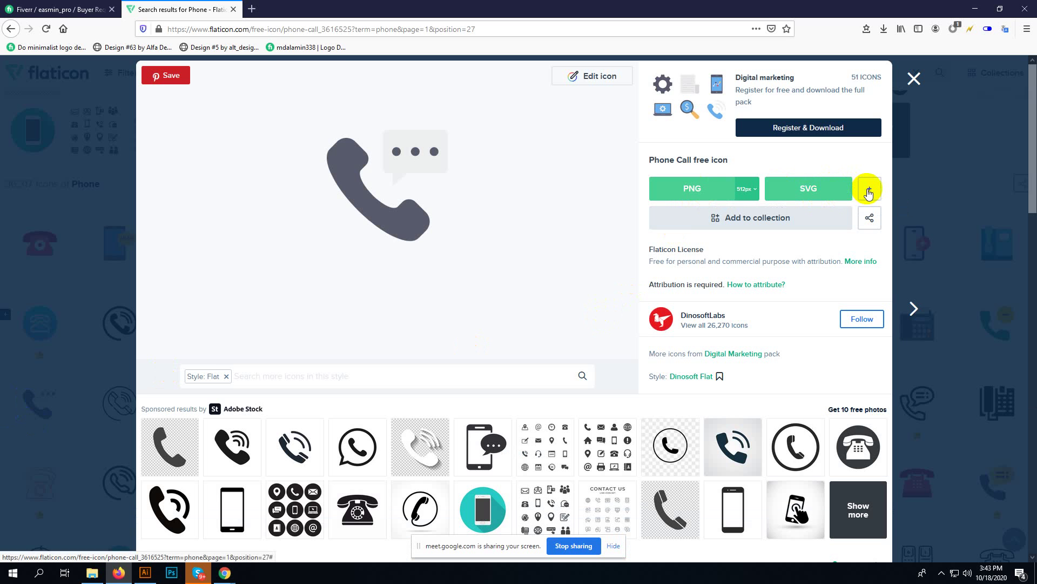
{"action": "left_click", "coordinate": [867, 190]}
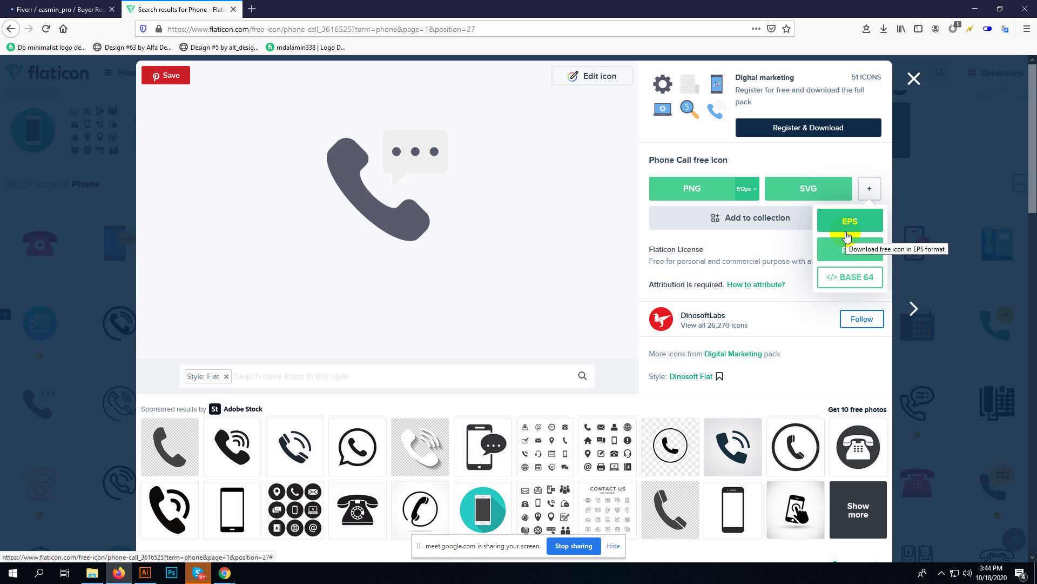
{"action": "left_click", "coordinate": [848, 227]}
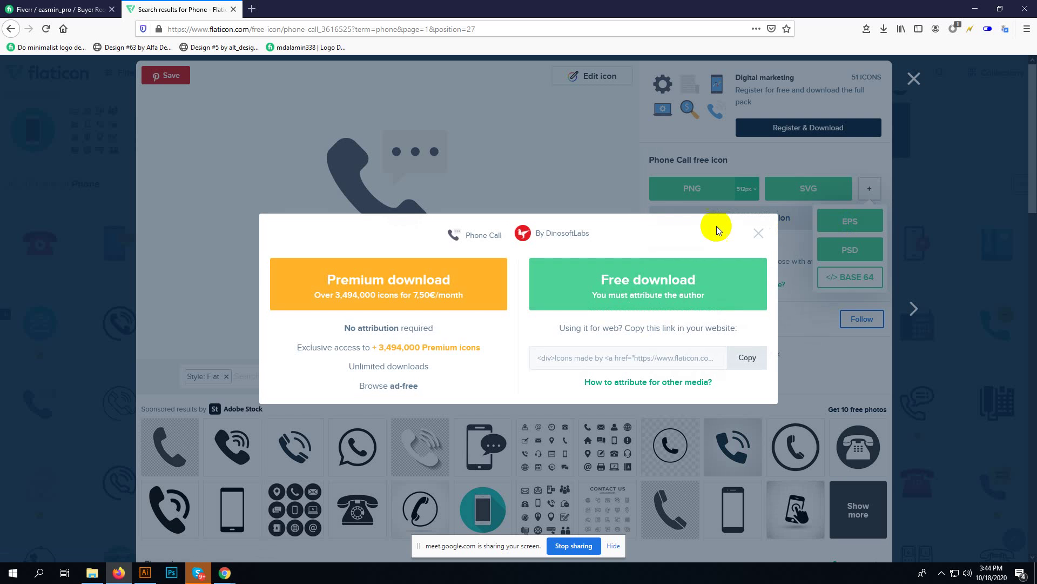
{"action": "left_click", "coordinate": [657, 294]}
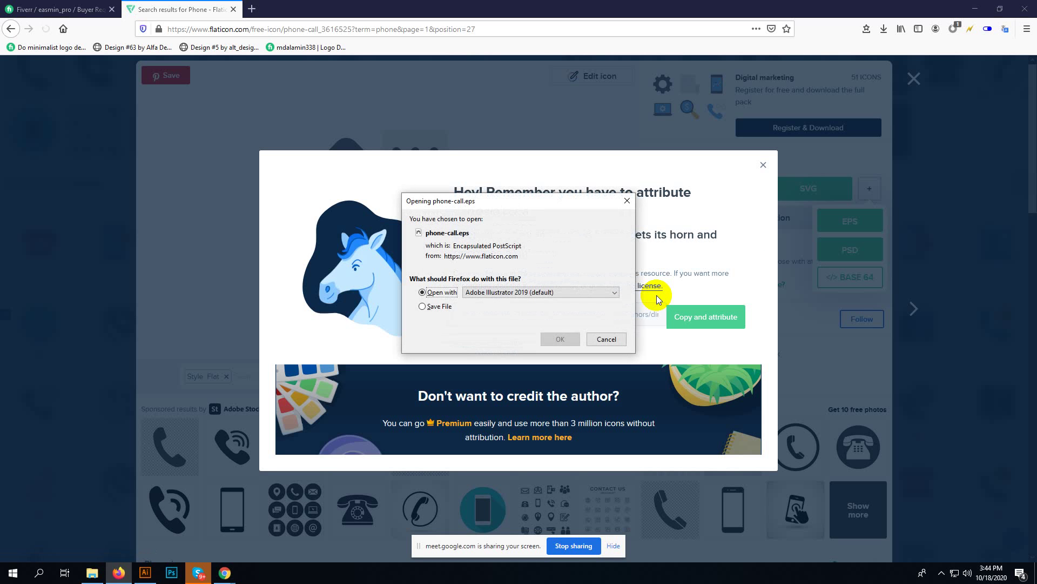
{"action": "left_click", "coordinate": [422, 306]}
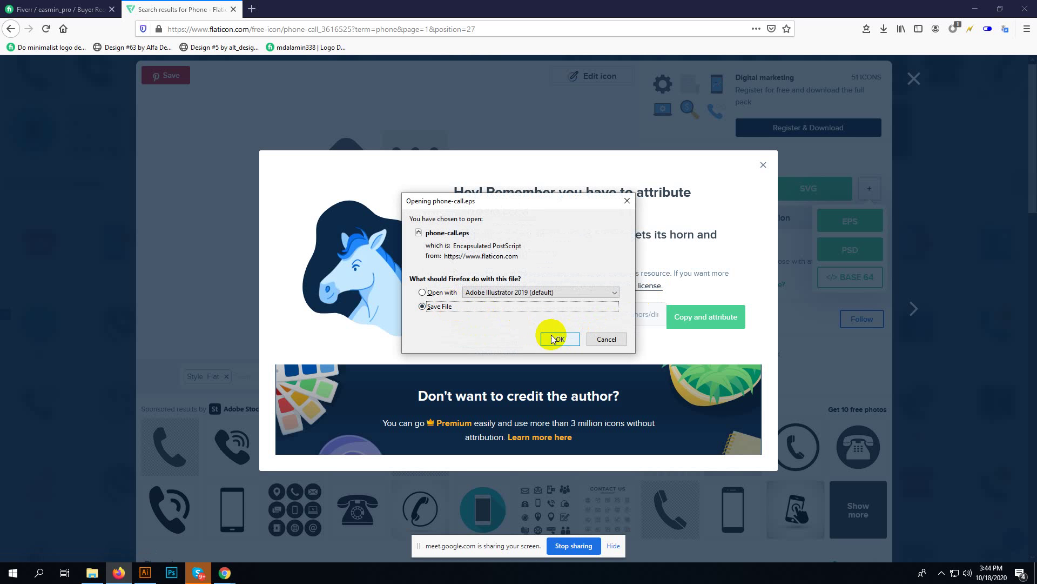
{"action": "left_click", "coordinate": [557, 339]}
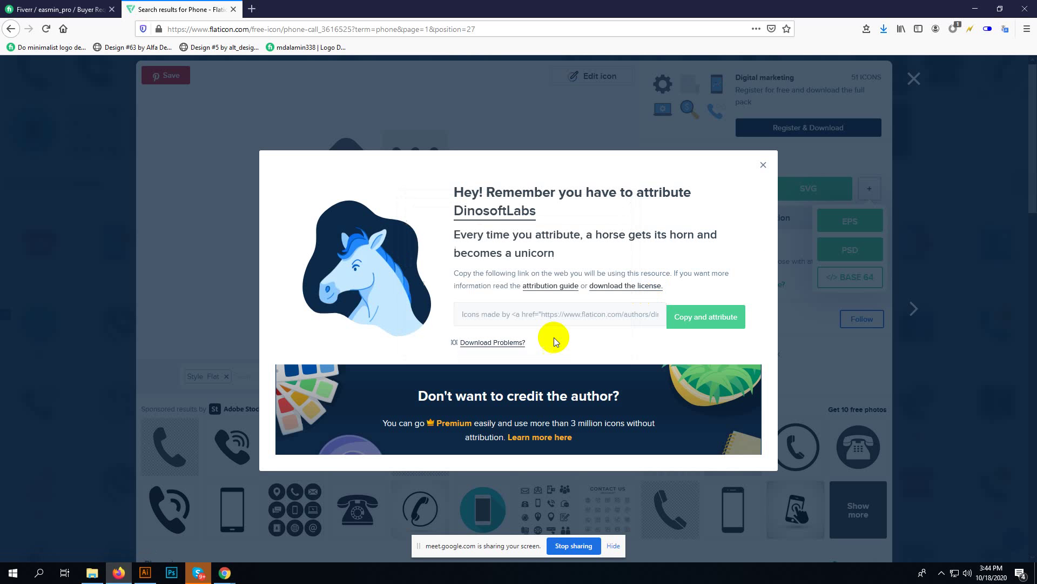
{"action": "left_click", "coordinate": [764, 166]}
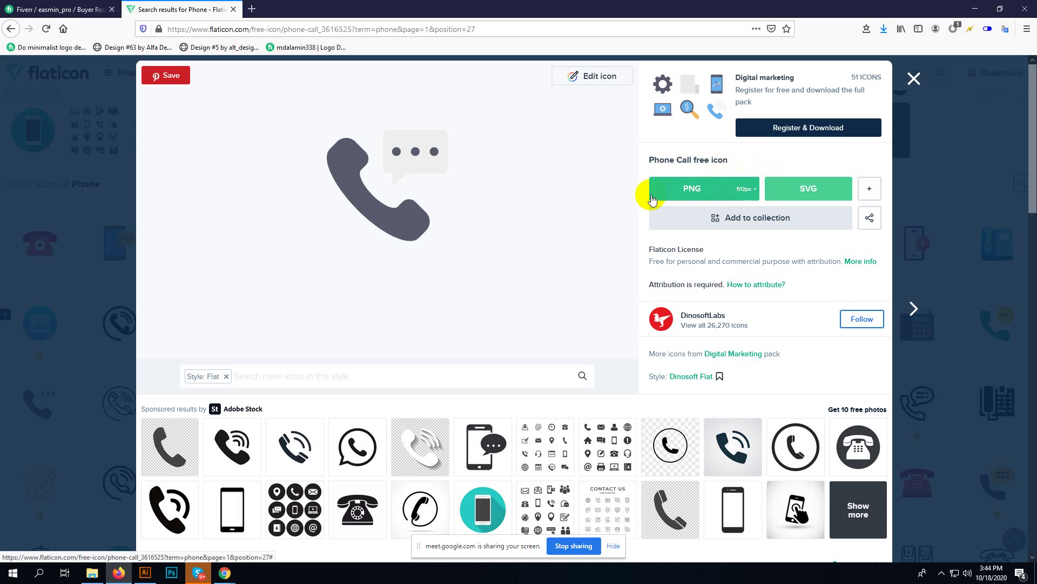
{"action": "left_click", "coordinate": [913, 80]}
{"action": "left_click", "coordinate": [325, 71]}
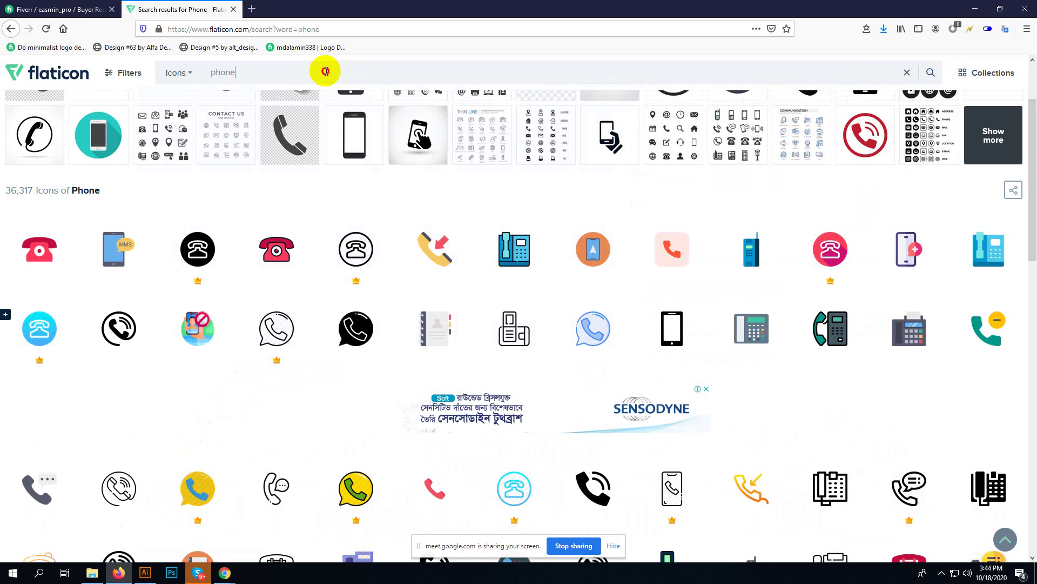
- Replace the search term with 'email' and scroll through the envelope icon results
{"action": "left_click_drag", "start_coordinate": [325, 71], "coordinate": [200, 72]}
{"action": "type", "text": "email"}
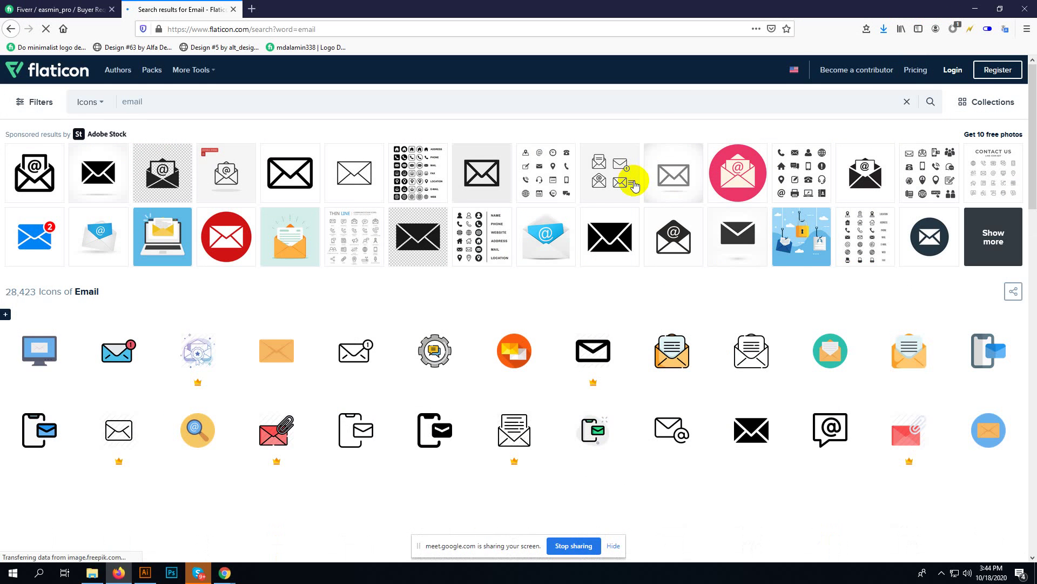
{"action": "scroll", "coordinate": [630, 183], "scroll_direction": "down", "scroll_amount": 2}
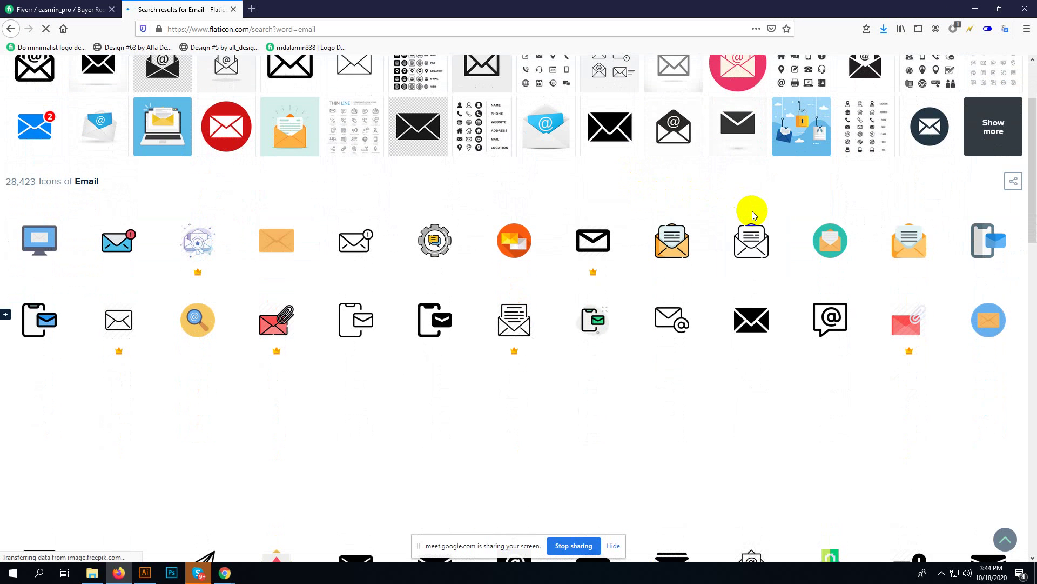
{"action": "scroll", "coordinate": [752, 216], "scroll_direction": "down", "scroll_amount": 5}
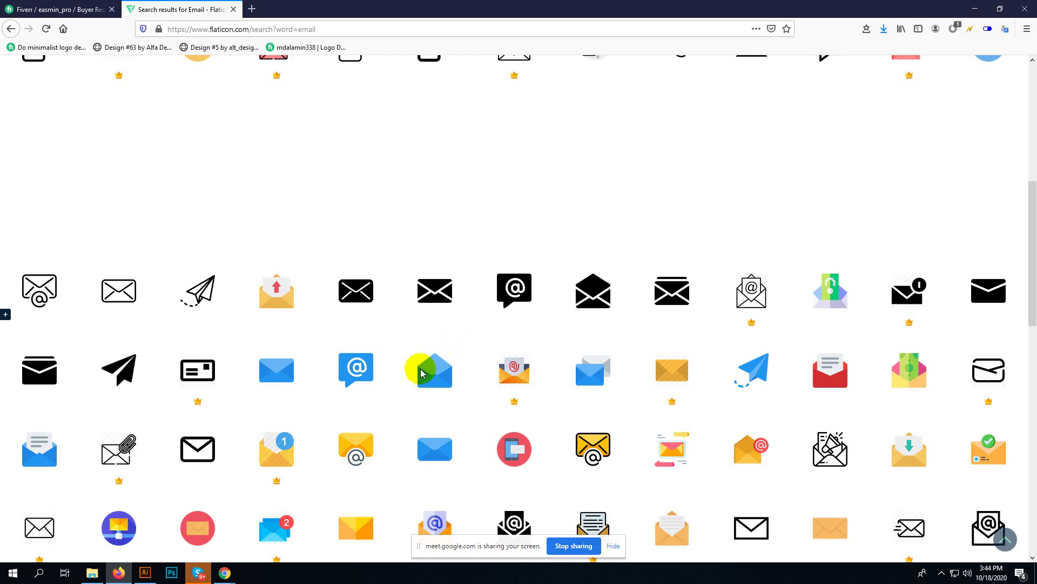
{"action": "scroll", "coordinate": [54, 475], "scroll_direction": "down", "scroll_amount": 2}
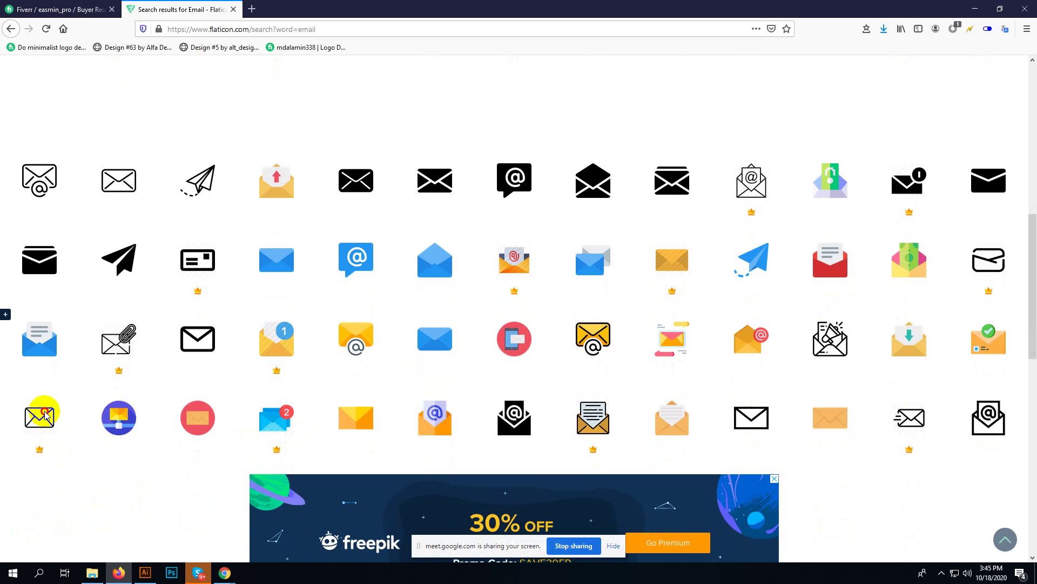
{"action": "mouse_move", "coordinate": [45, 415]}
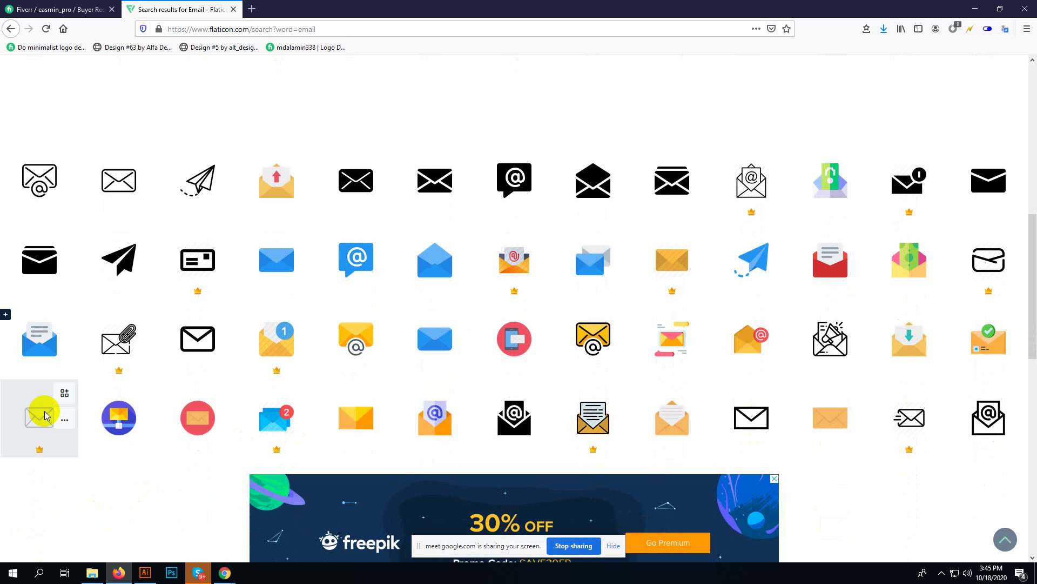
{"action": "scroll", "coordinate": [46, 415], "scroll_direction": "down", "scroll_amount": 7}
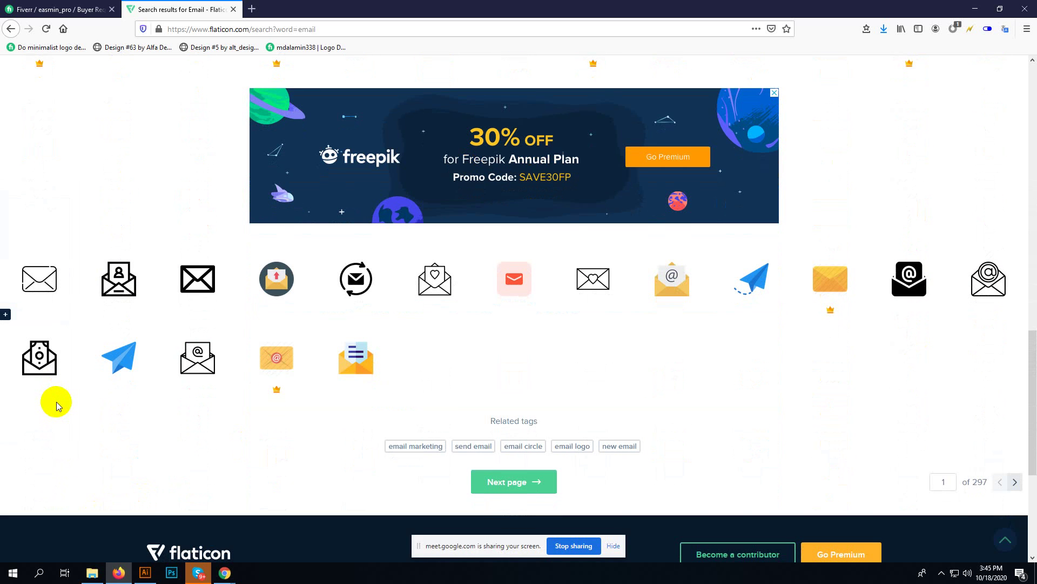
{"action": "scroll", "coordinate": [57, 404], "scroll_direction": "down", "scroll_amount": 5}
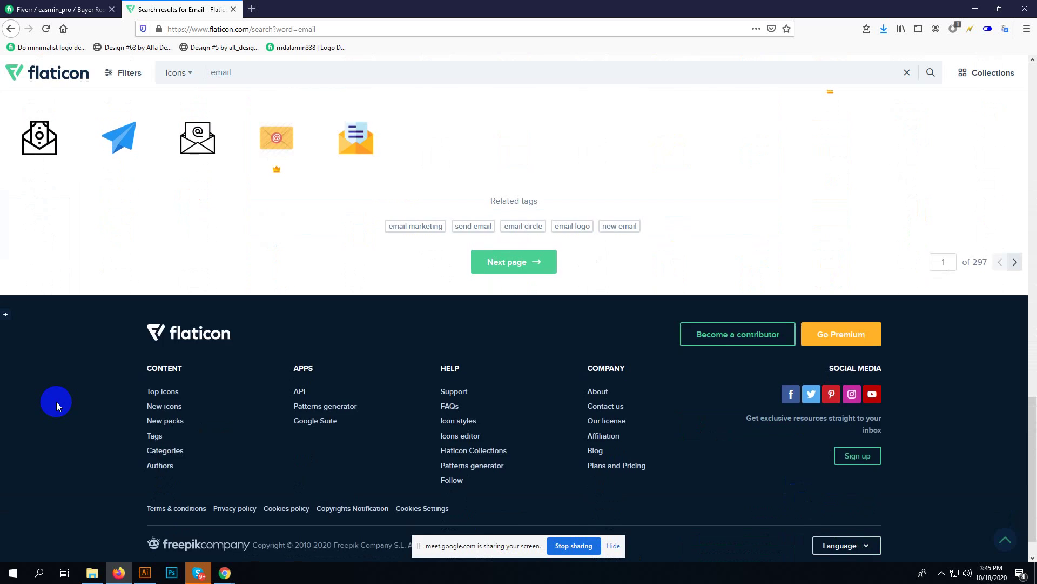
- Browse back through the results and open the thin lineal outline envelope icon
{"action": "scroll", "coordinate": [57, 404], "scroll_direction": "up", "scroll_amount": 5}
{"action": "scroll", "coordinate": [80, 342], "scroll_direction": "up", "scroll_amount": 10}
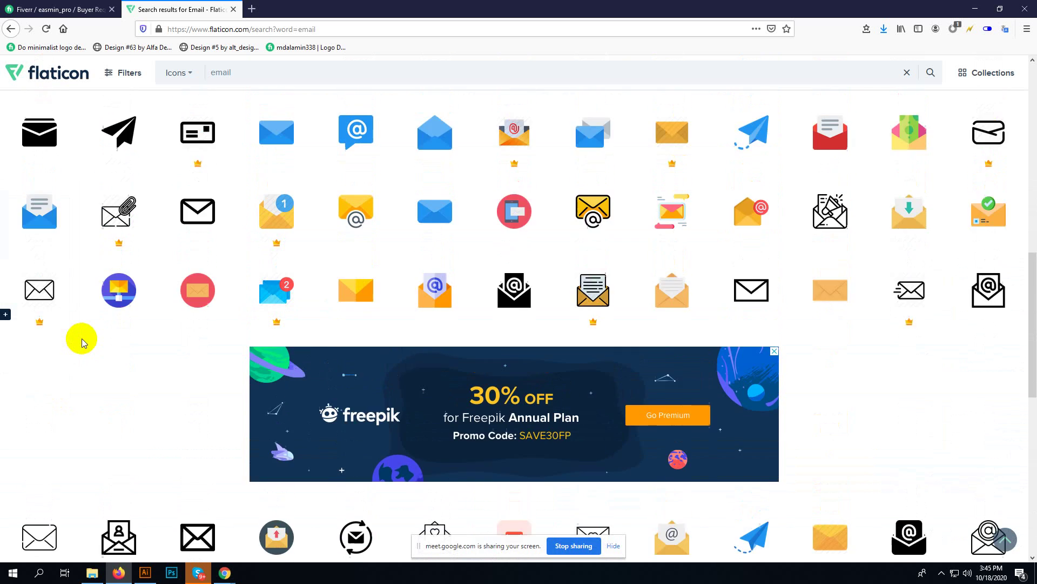
{"action": "scroll", "coordinate": [82, 341], "scroll_direction": "up", "scroll_amount": 3}
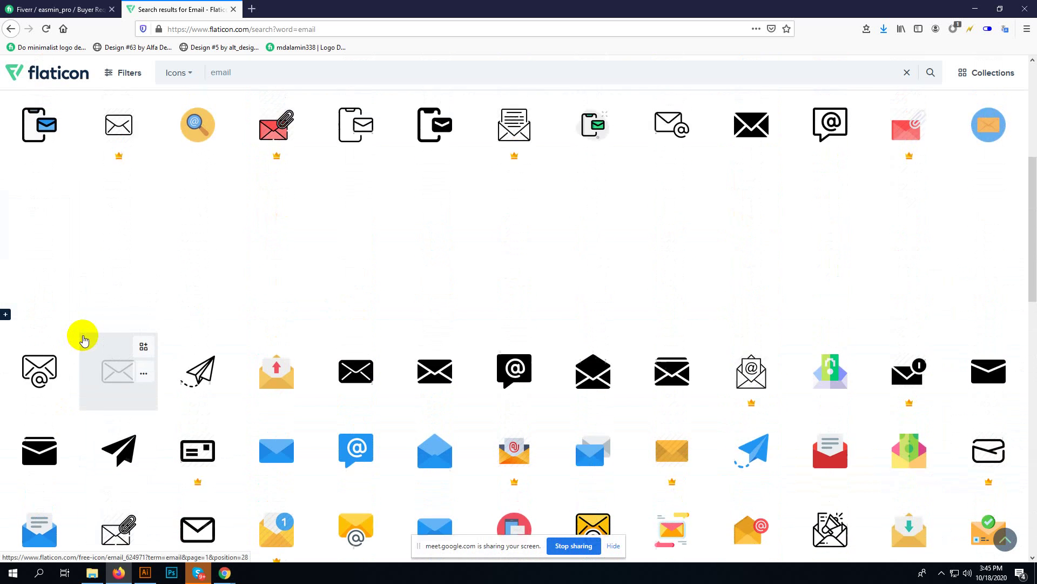
{"action": "scroll", "coordinate": [83, 335], "scroll_direction": "up", "scroll_amount": 3}
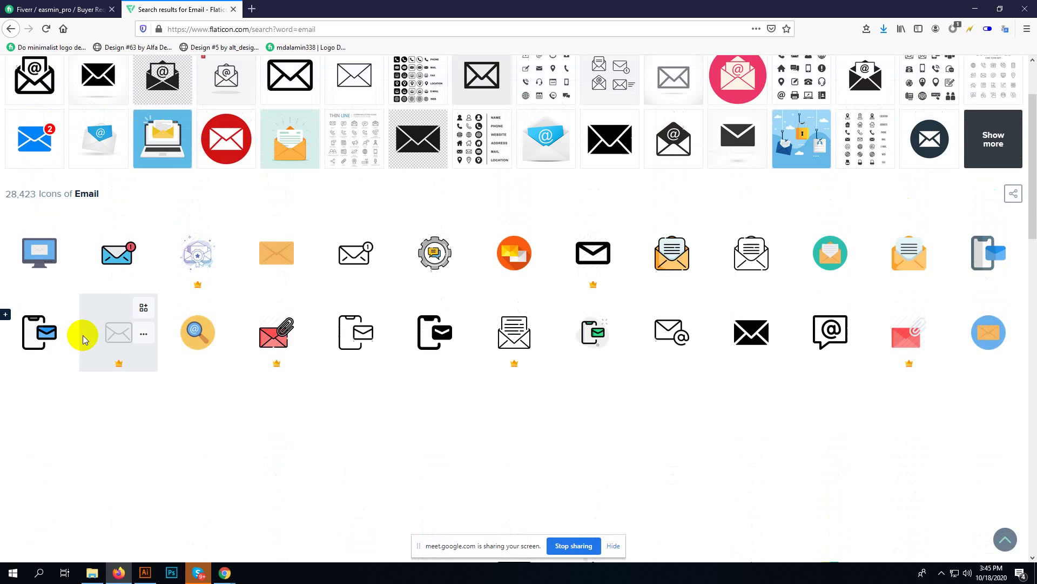
{"action": "scroll", "coordinate": [83, 335], "scroll_direction": "up", "scroll_amount": 1}
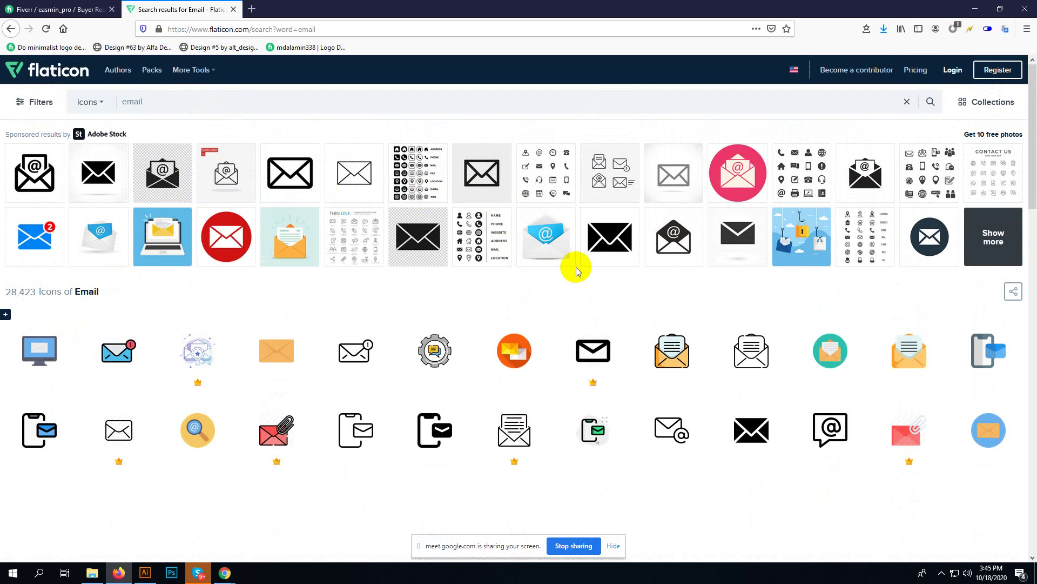
{"action": "scroll", "coordinate": [511, 278], "scroll_direction": "down", "scroll_amount": 2}
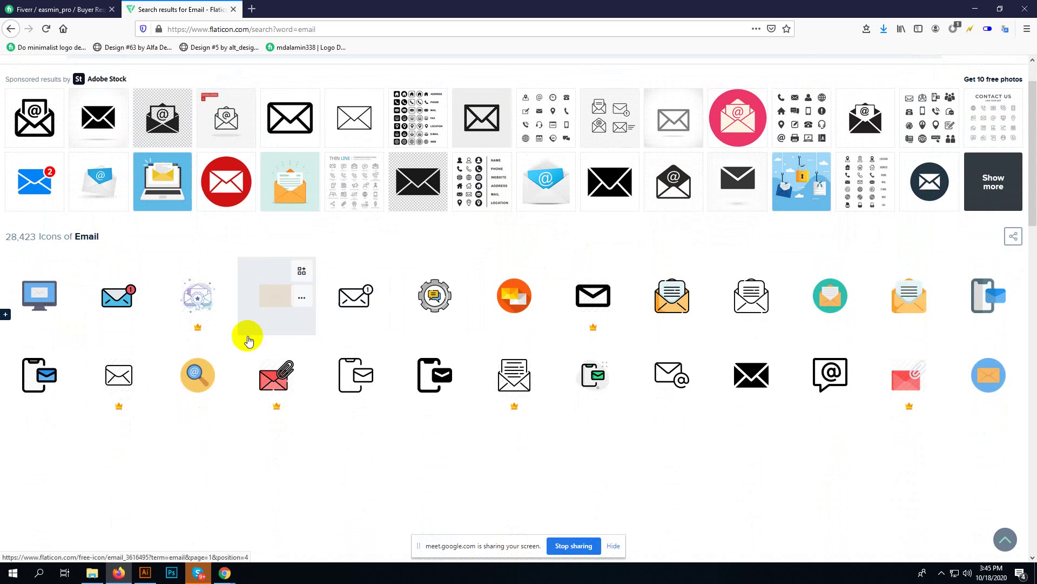
{"action": "scroll", "coordinate": [222, 332], "scroll_direction": "down", "scroll_amount": 1}
{"action": "scroll", "coordinate": [235, 324], "scroll_direction": "down", "scroll_amount": 1}
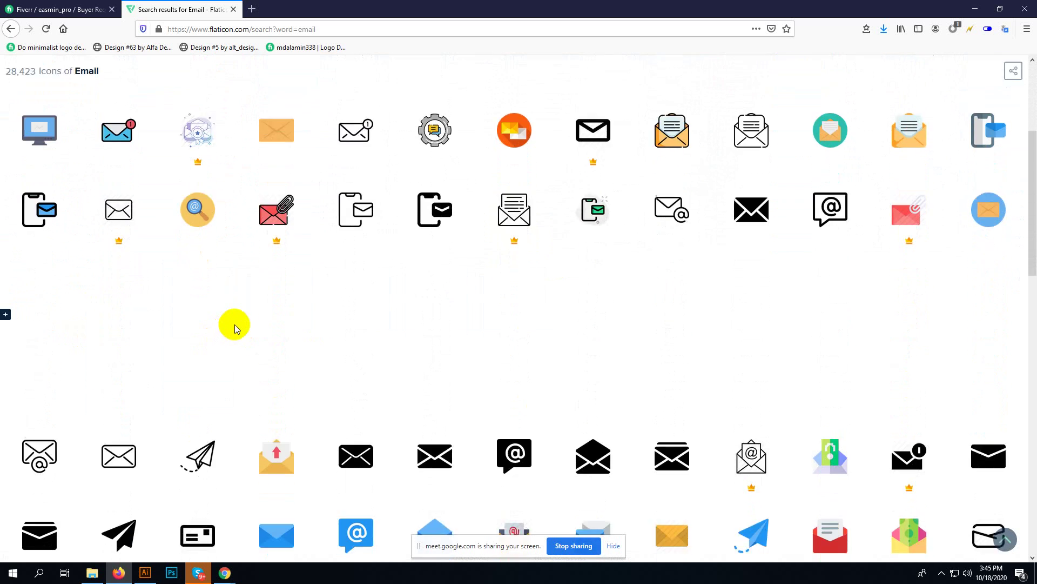
{"action": "scroll", "coordinate": [234, 324], "scroll_direction": "down", "scroll_amount": 2}
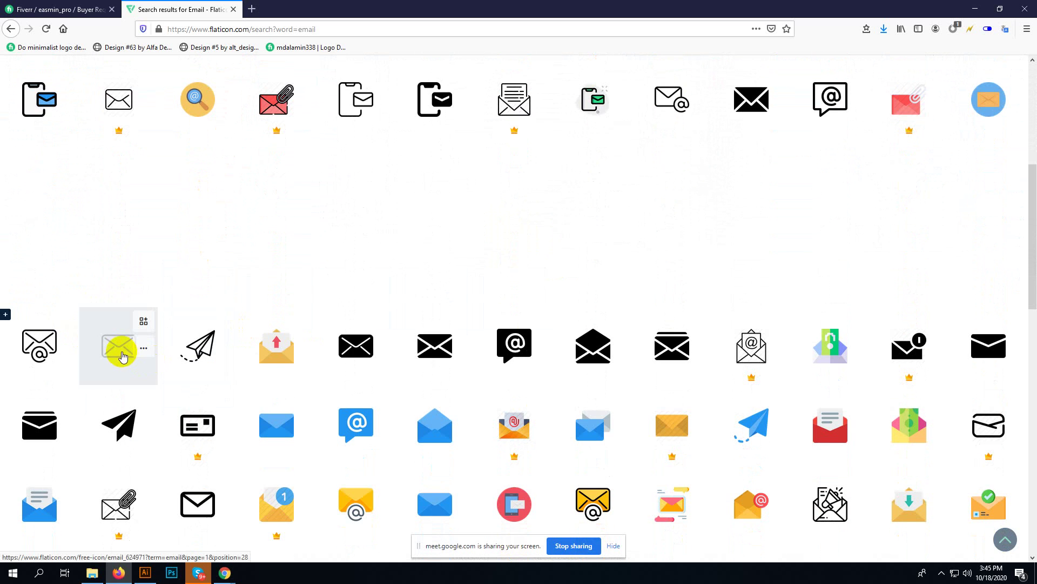
{"action": "scroll", "coordinate": [120, 352], "scroll_direction": "down", "scroll_amount": 2}
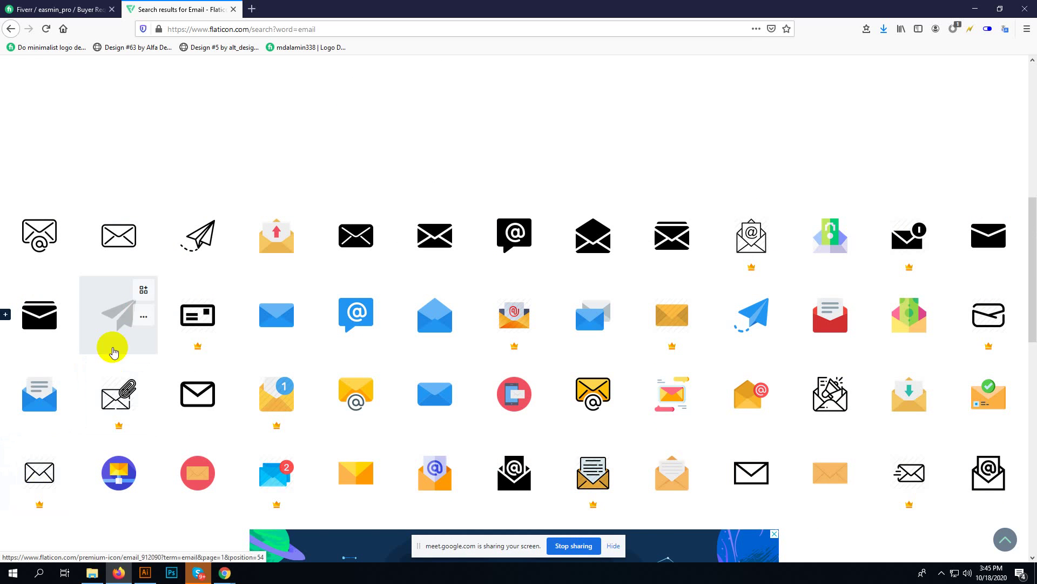
{"action": "left_click", "coordinate": [112, 241]}
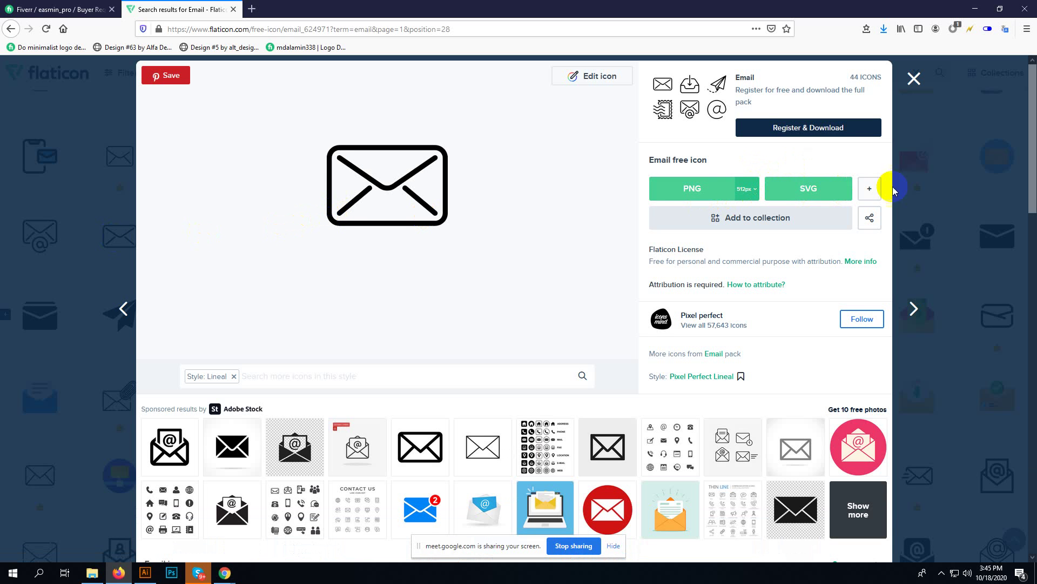
- Download the outline envelope as email.eps and close the attribution and icon popups
{"action": "left_click", "coordinate": [869, 189]}
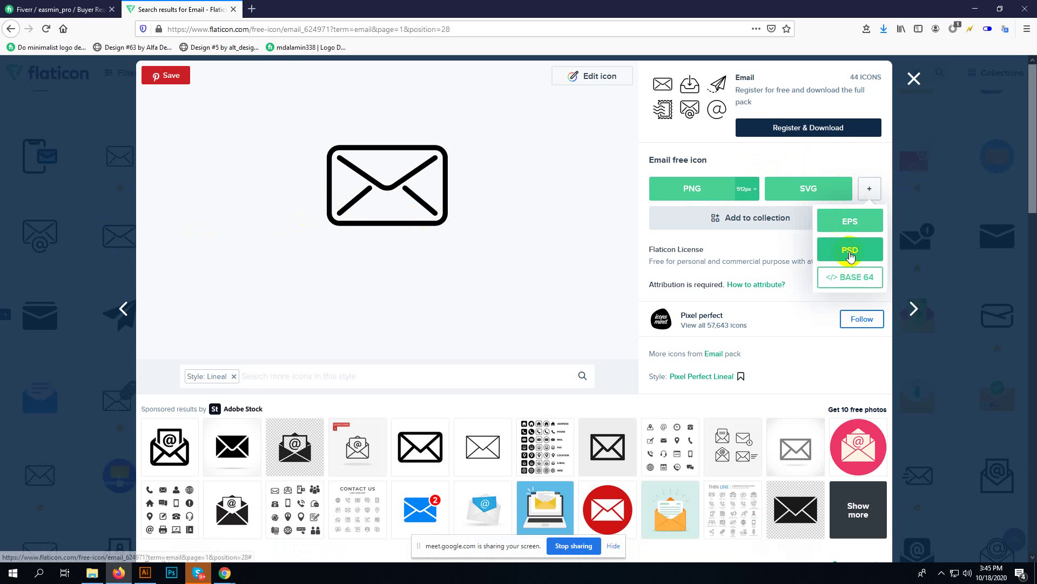
{"action": "left_click", "coordinate": [824, 226]}
{"action": "left_click", "coordinate": [587, 287]}
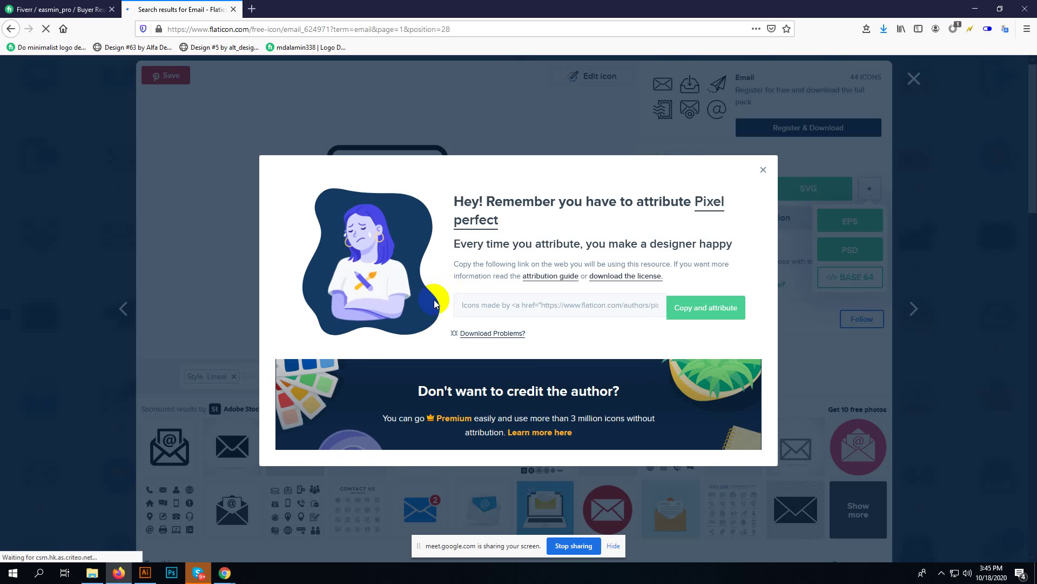
{"action": "left_click", "coordinate": [435, 305]}
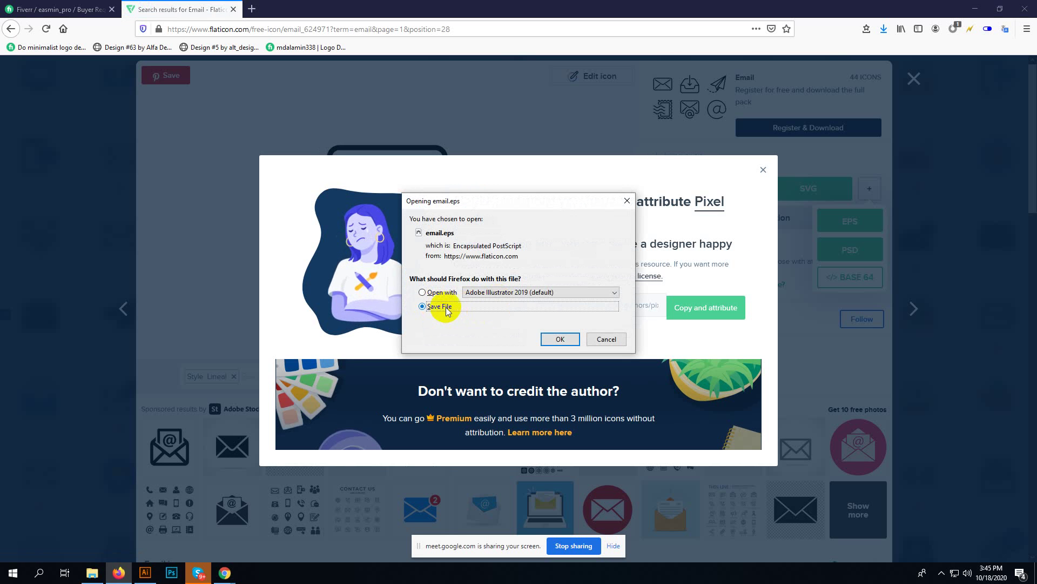
{"action": "left_click", "coordinate": [562, 338]}
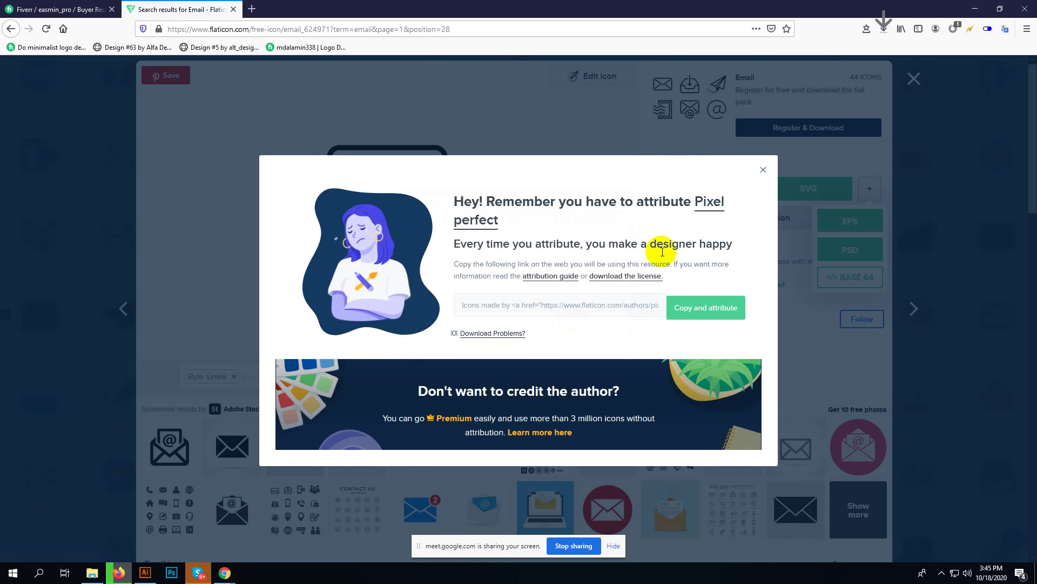
{"action": "left_click", "coordinate": [764, 171]}
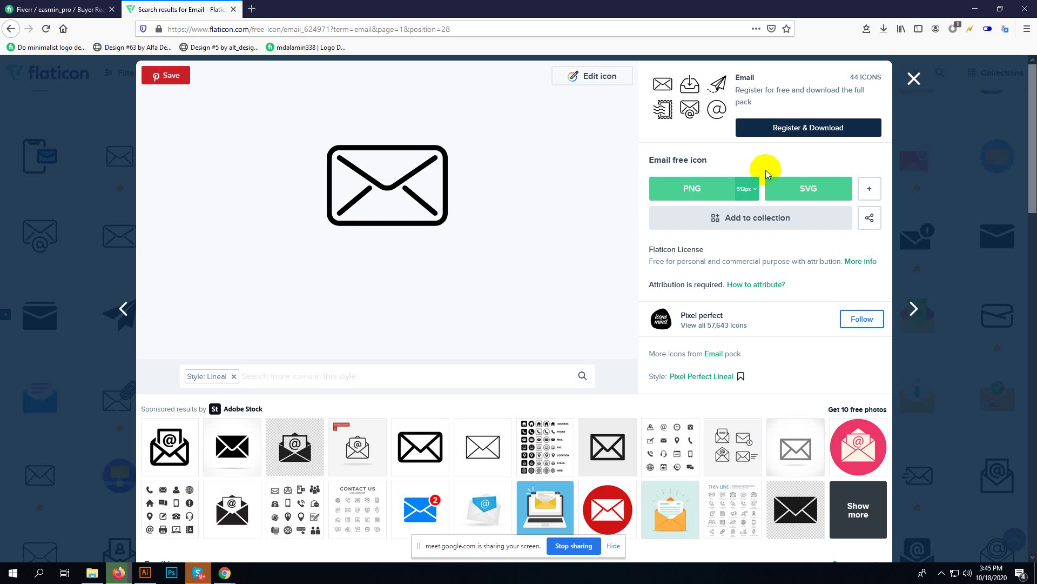
{"action": "left_click", "coordinate": [912, 80]}
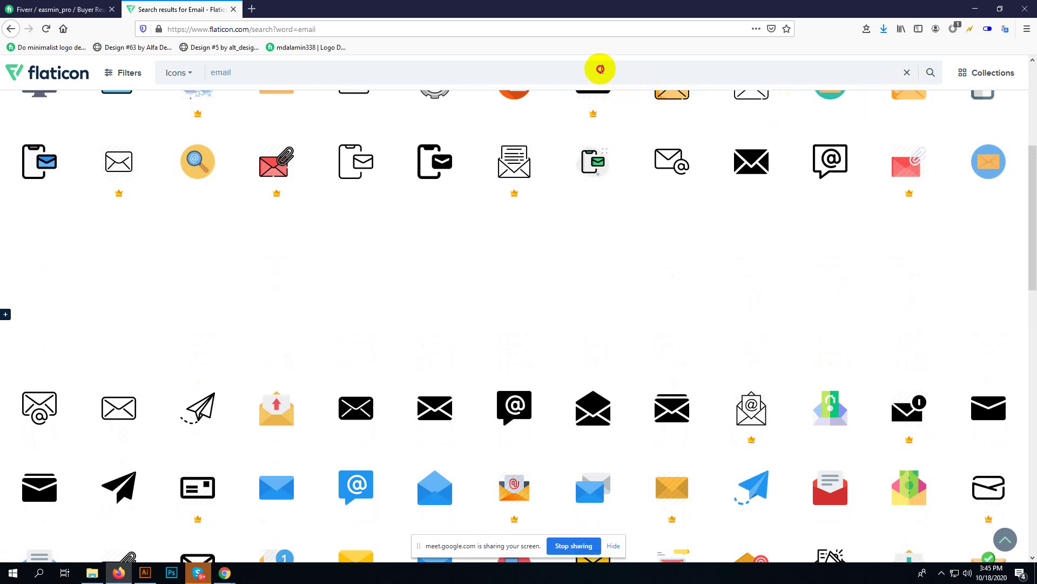
- Search Flaticon for 'location' and scroll through the location icon results
{"action": "left_click_drag", "start_coordinate": [600, 69], "coordinate": [158, 73]}
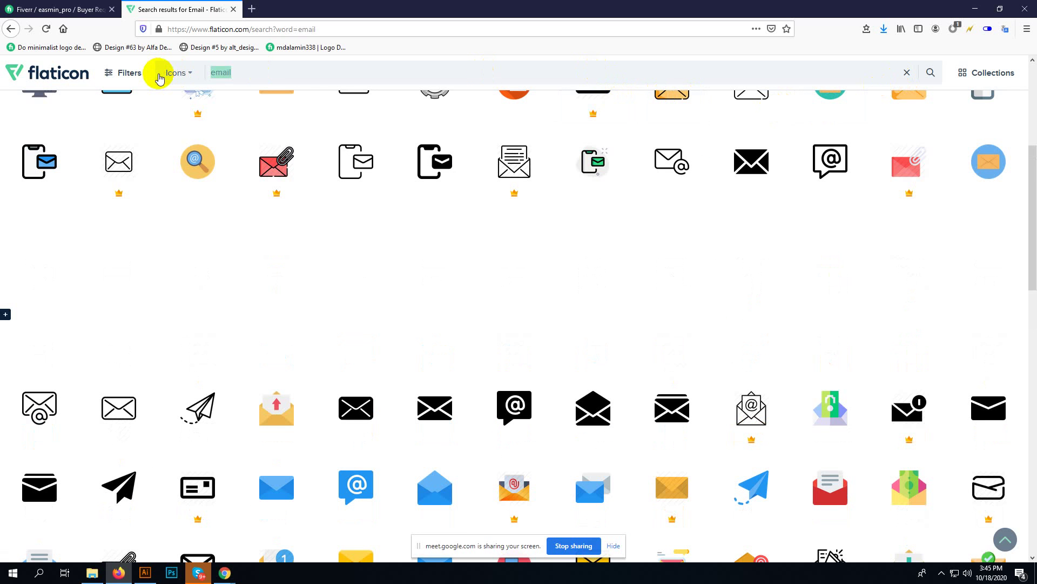
{"action": "type", "text": "locat"}
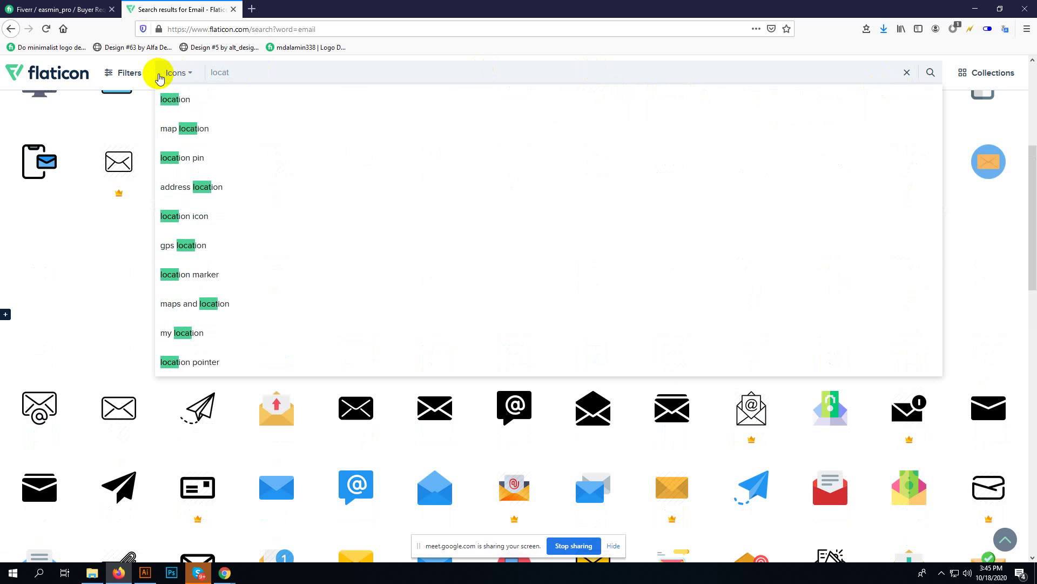
{"action": "type", "text": "io"}
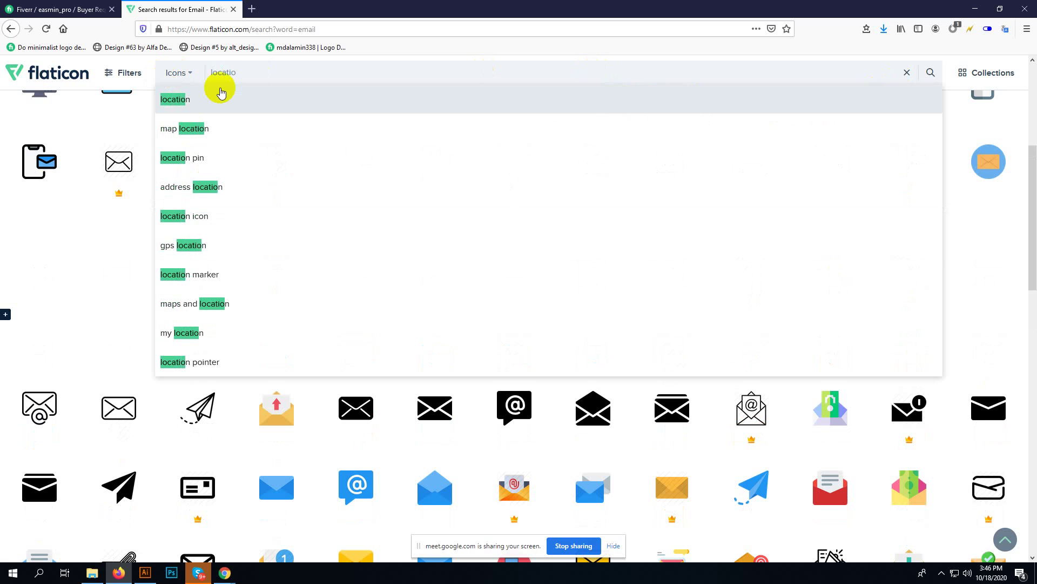
{"action": "left_click", "coordinate": [223, 100]}
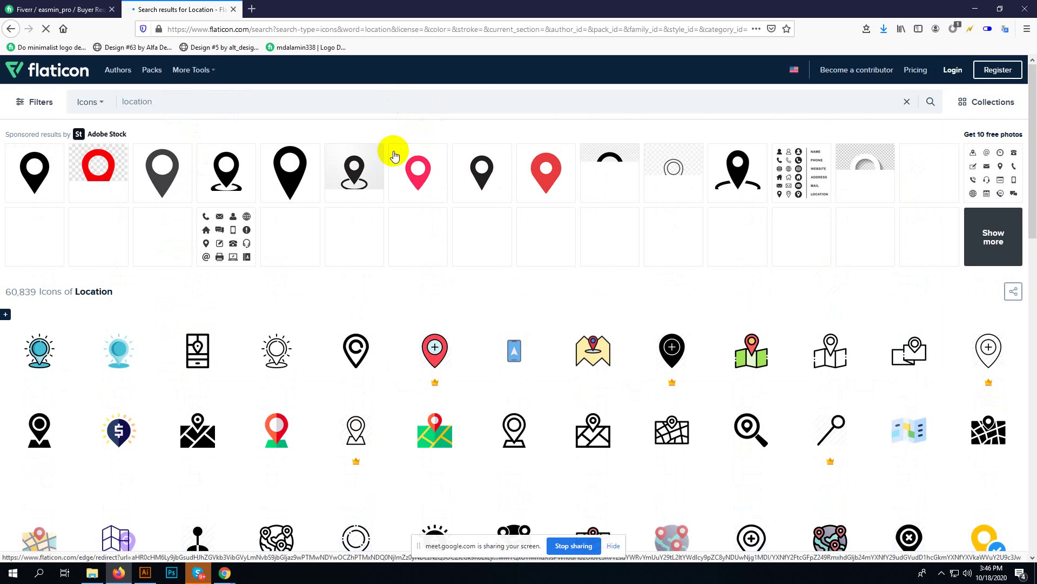
{"action": "scroll", "coordinate": [384, 231], "scroll_direction": "down", "scroll_amount": 1}
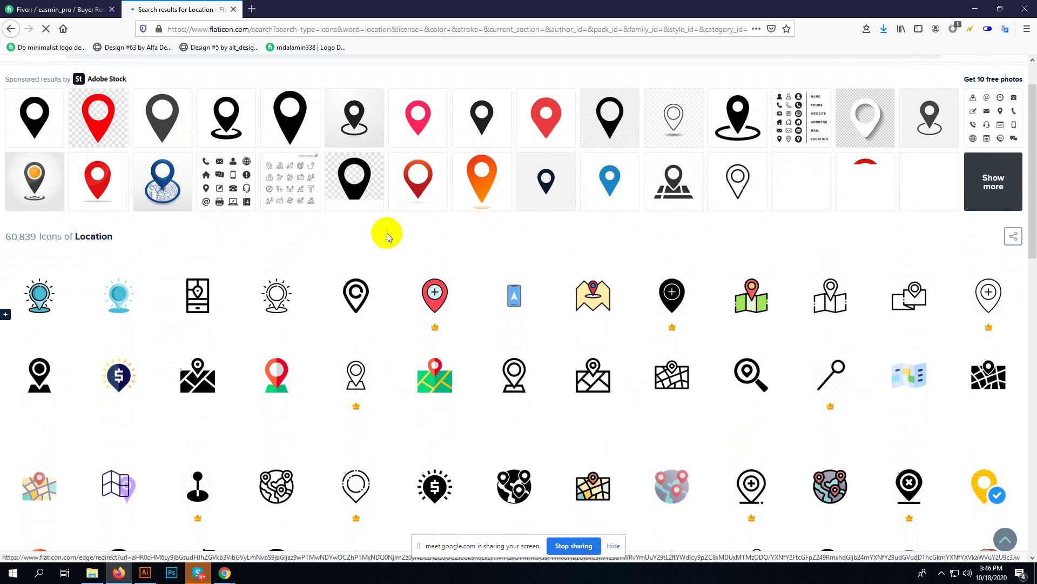
{"action": "scroll", "coordinate": [373, 282], "scroll_direction": "down", "scroll_amount": 1}
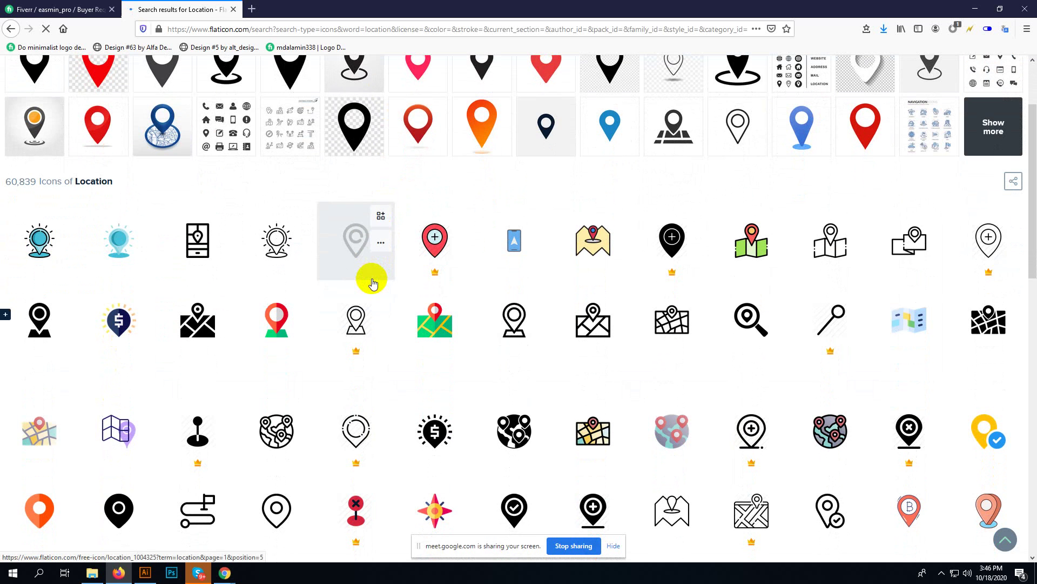
{"action": "scroll", "coordinate": [372, 280], "scroll_direction": "down", "scroll_amount": 3}
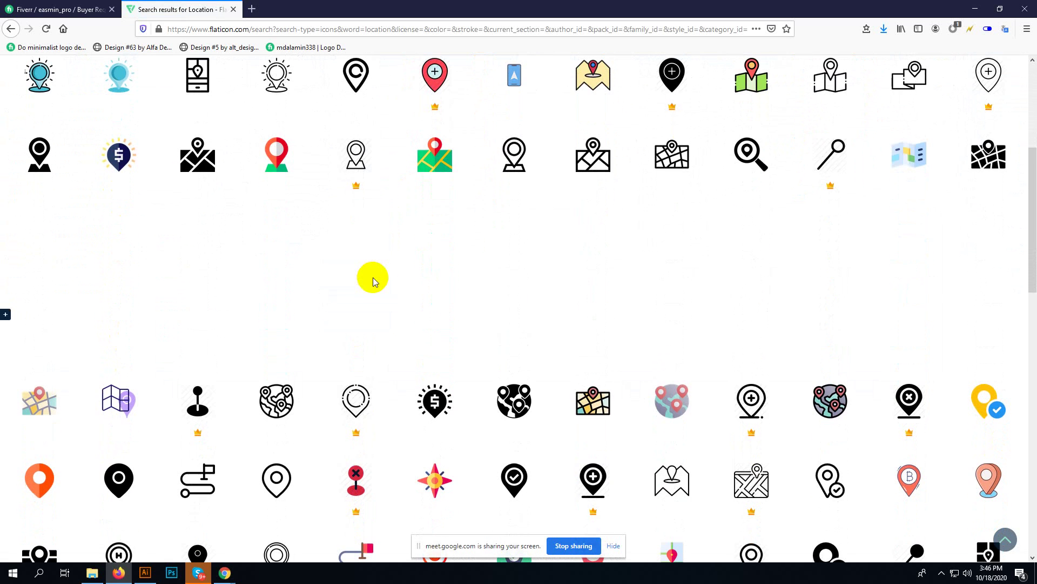
{"action": "scroll", "coordinate": [427, 273], "scroll_direction": "down", "scroll_amount": 1}
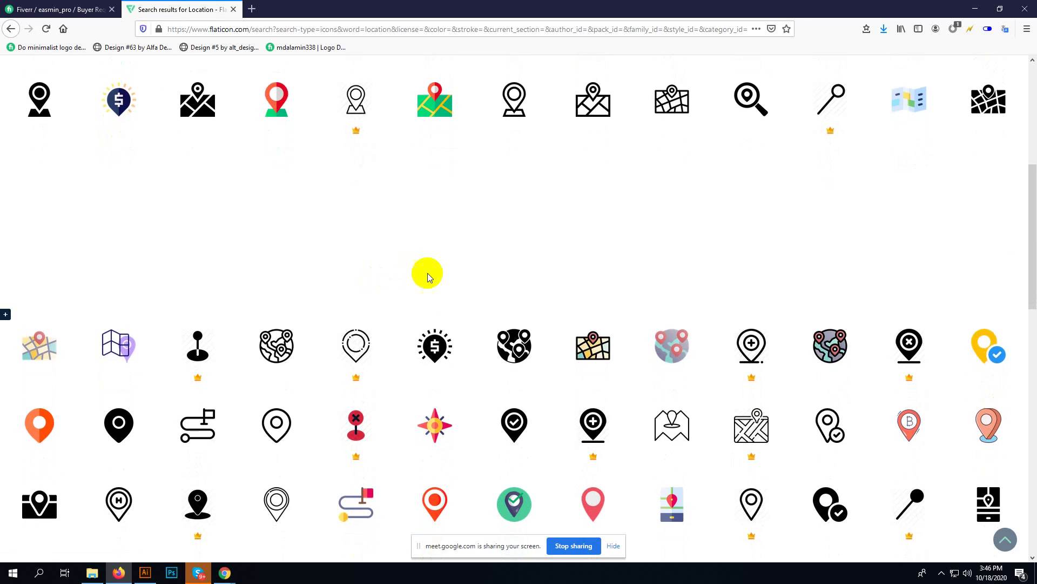
{"action": "scroll", "coordinate": [427, 273], "scroll_direction": "up", "scroll_amount": 4}
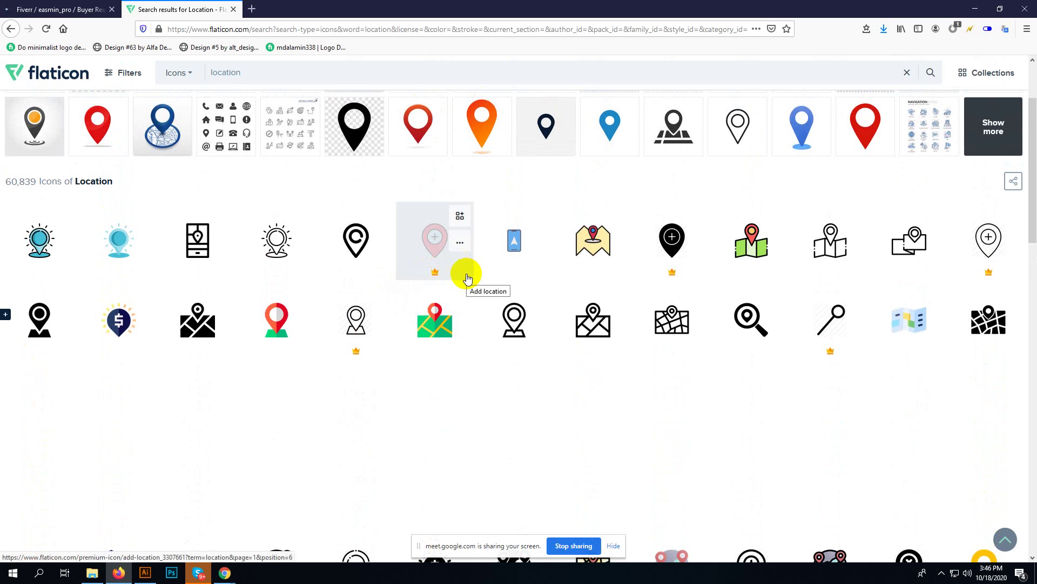
- Scroll further through the results and open the Location Pin icon's details
{"action": "scroll", "coordinate": [468, 283], "scroll_direction": "down", "scroll_amount": 2}
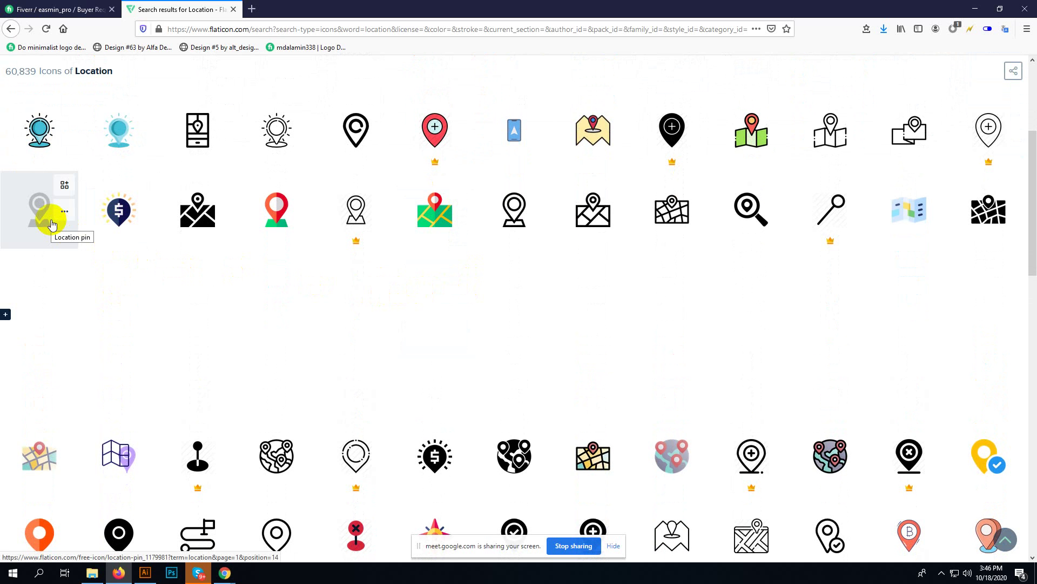
{"action": "scroll", "coordinate": [335, 349], "scroll_direction": "down", "scroll_amount": 3}
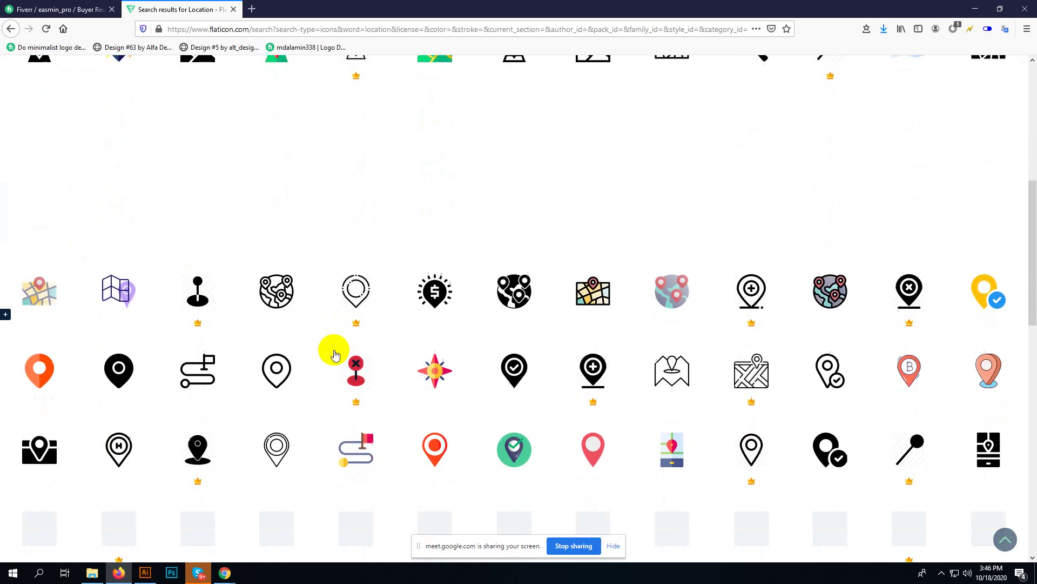
{"action": "scroll", "coordinate": [335, 355], "scroll_direction": "down", "scroll_amount": 2}
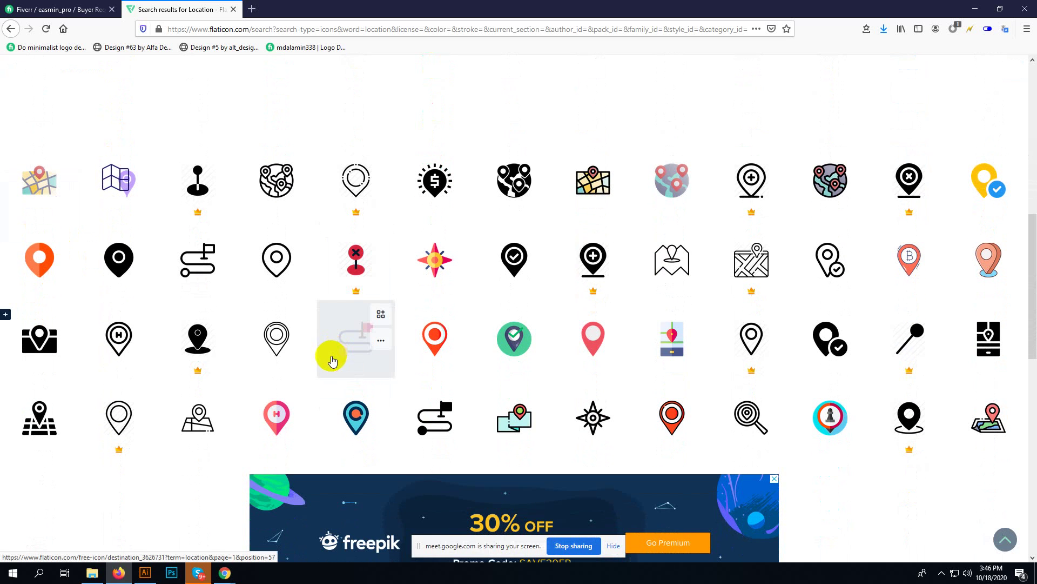
{"action": "scroll", "coordinate": [333, 358], "scroll_direction": "down", "scroll_amount": 3}
{"action": "scroll", "coordinate": [335, 373], "scroll_direction": "down", "scroll_amount": 2}
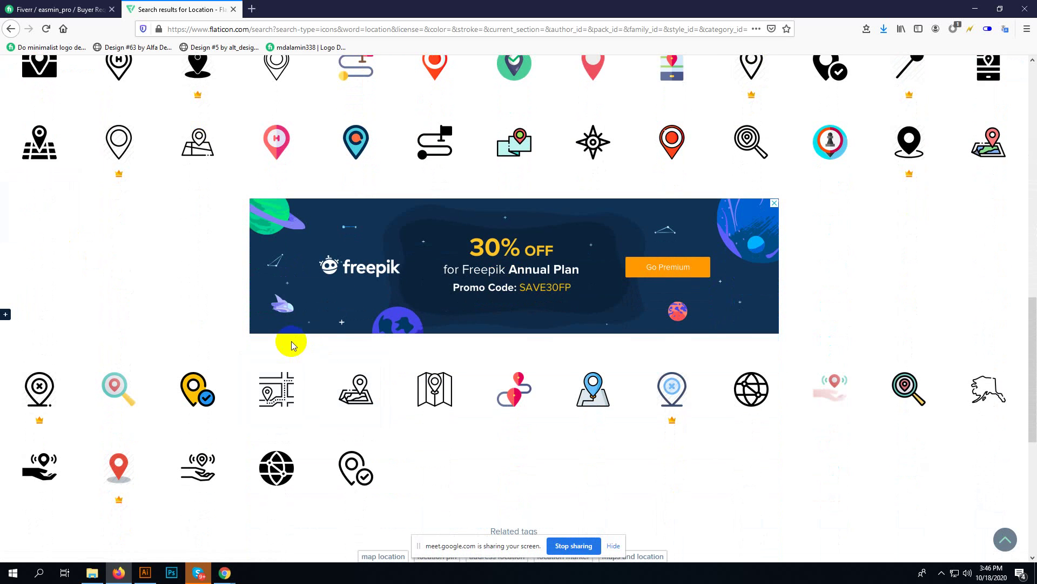
{"action": "scroll", "coordinate": [291, 345], "scroll_direction": "up", "scroll_amount": 3}
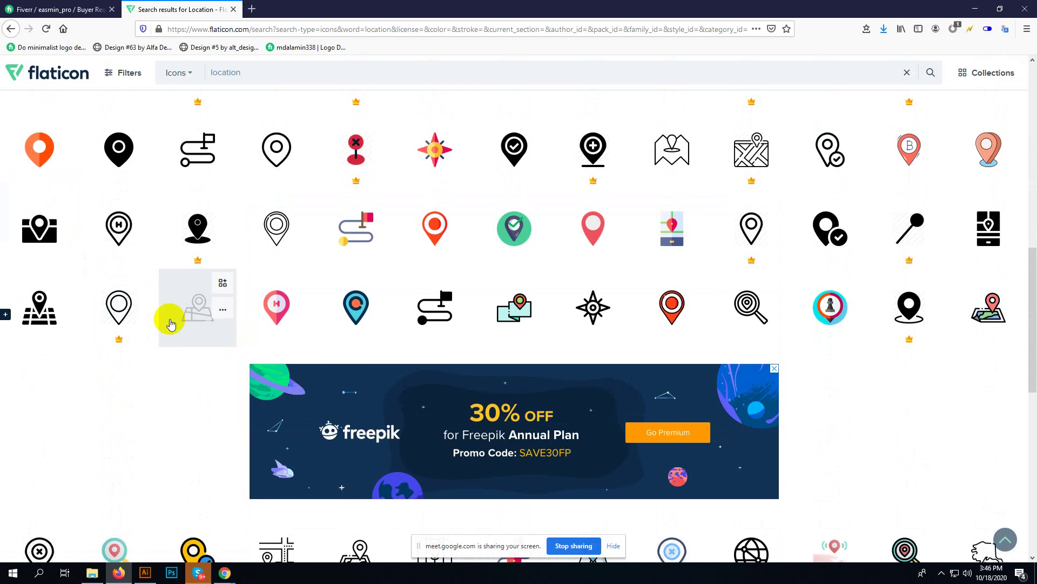
{"action": "scroll", "coordinate": [169, 331], "scroll_direction": "up", "scroll_amount": 9}
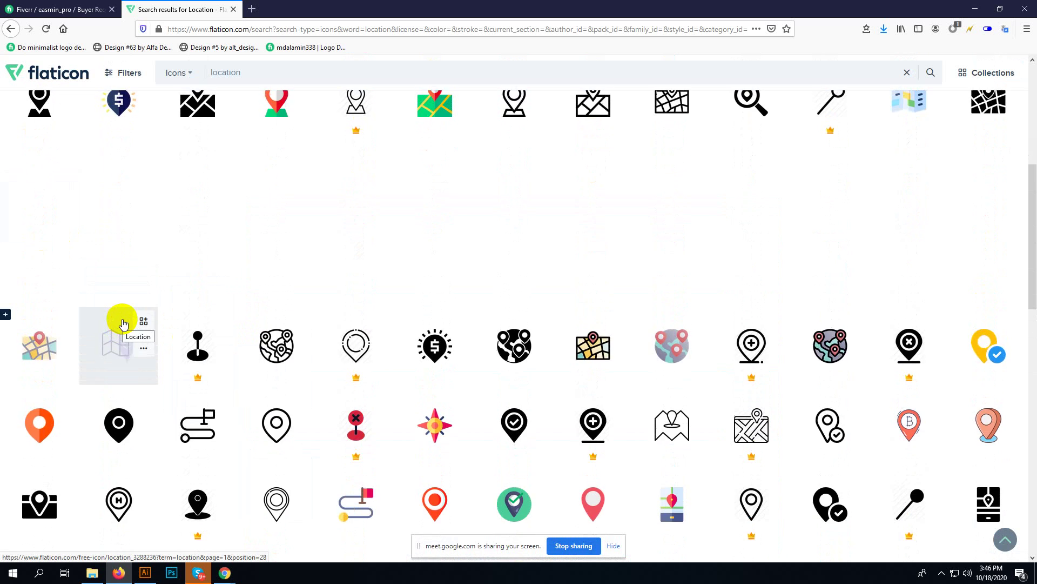
{"action": "scroll", "coordinate": [81, 357], "scroll_direction": "up", "scroll_amount": 1}
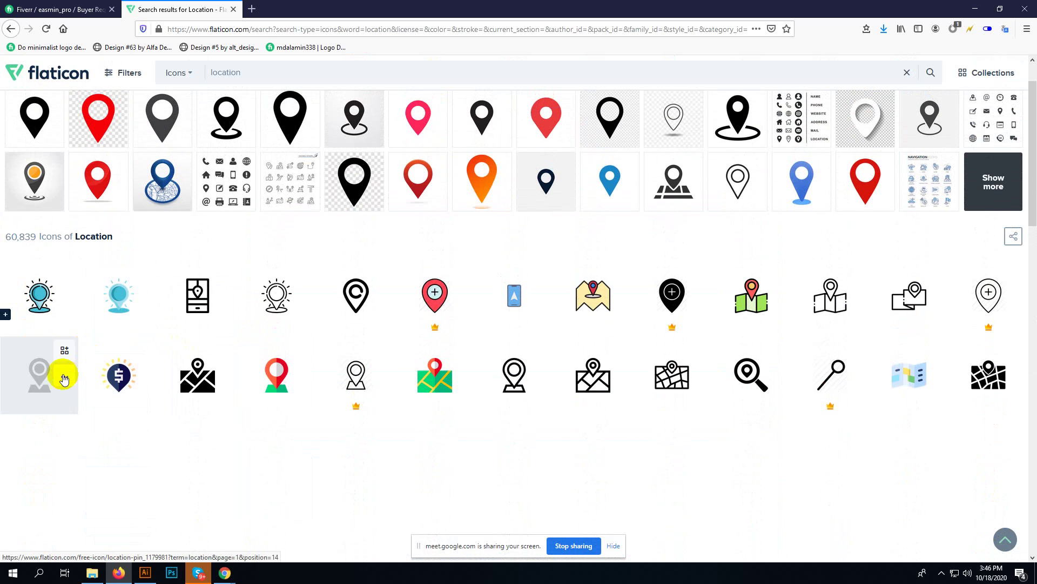
{"action": "left_click", "coordinate": [40, 377]}
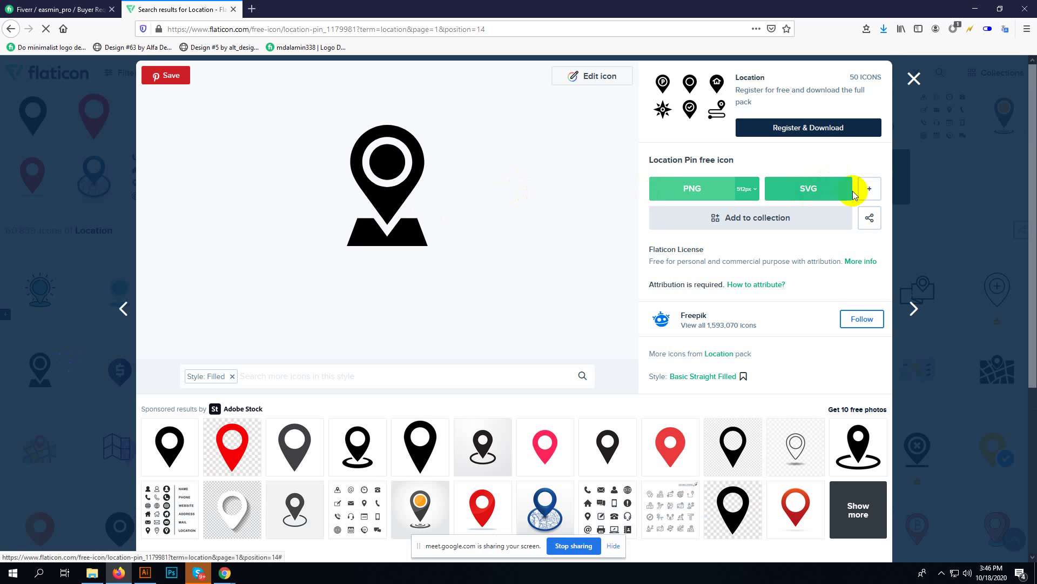
- Download the Location Pin icon in EPS format as location-pin.eps
{"action": "left_click", "coordinate": [875, 194]}
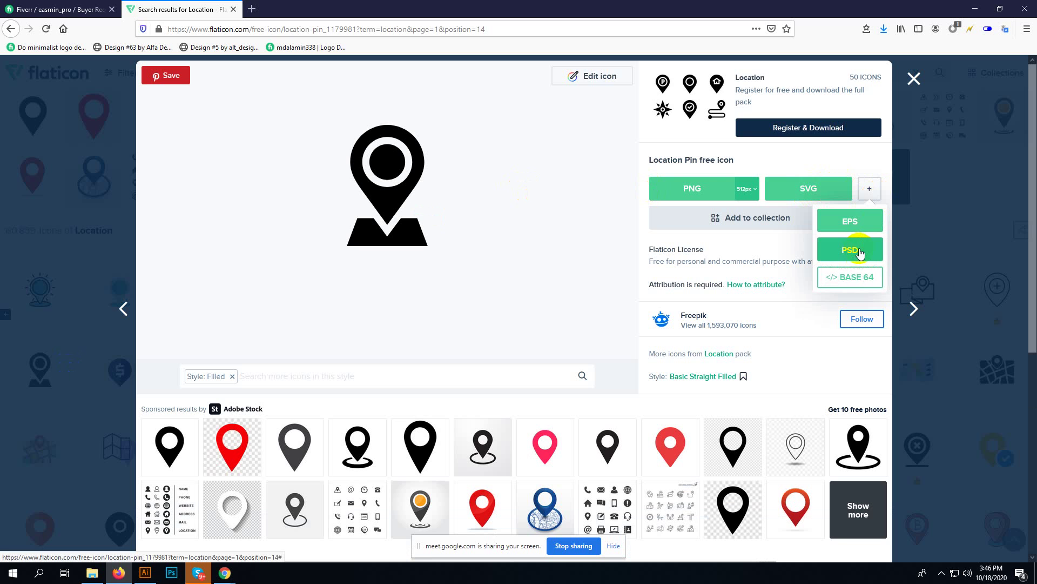
{"action": "left_click", "coordinate": [859, 224]}
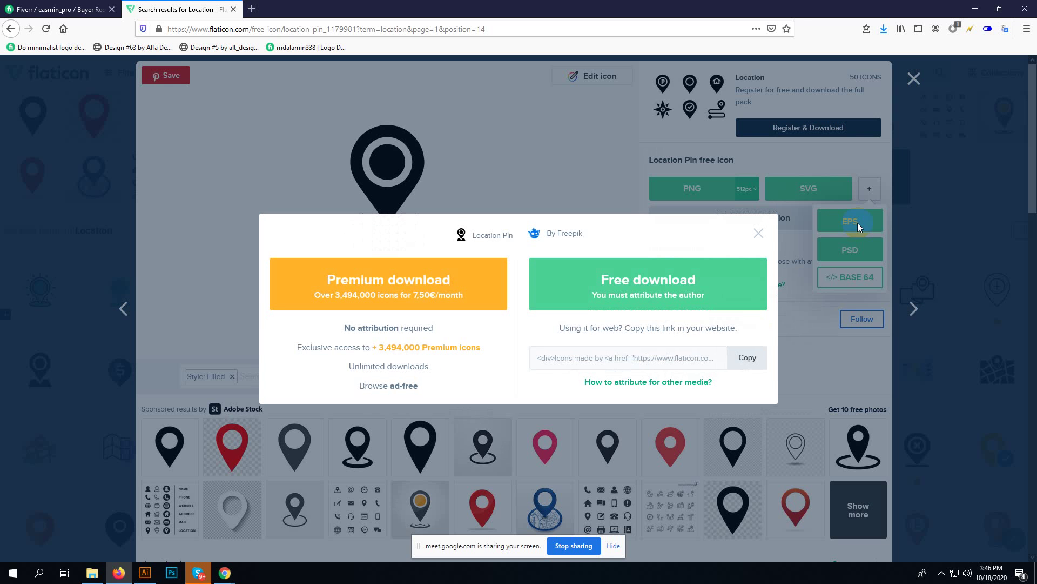
{"action": "left_click", "coordinate": [624, 288]}
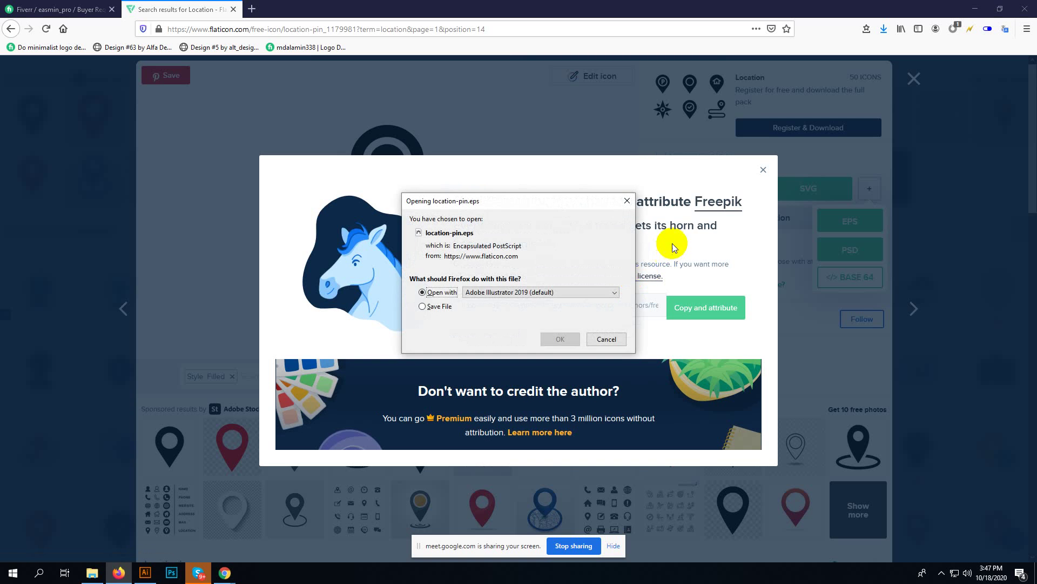
{"action": "left_click", "coordinate": [423, 306]}
{"action": "left_click", "coordinate": [560, 339]}
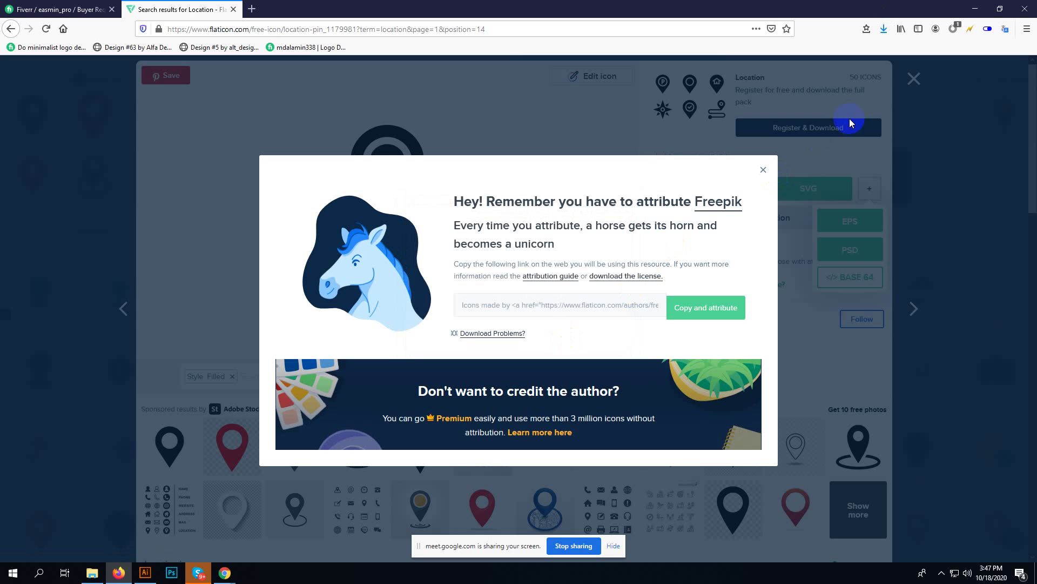
- Dismiss the attribution notice and open the Downloads folder in File Explorer
{"action": "left_click", "coordinate": [920, 77]}
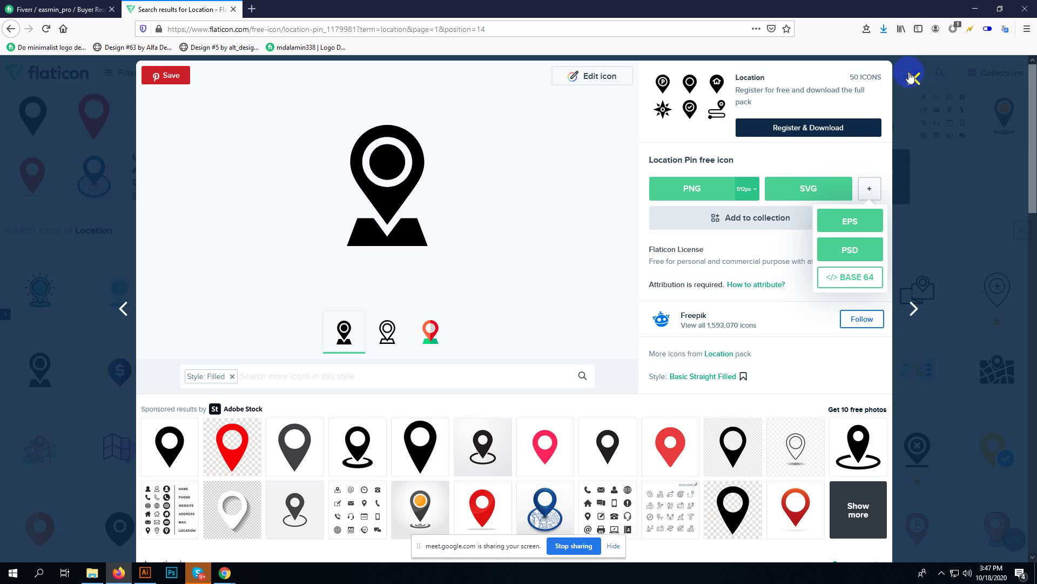
{"action": "left_click", "coordinate": [885, 30]}
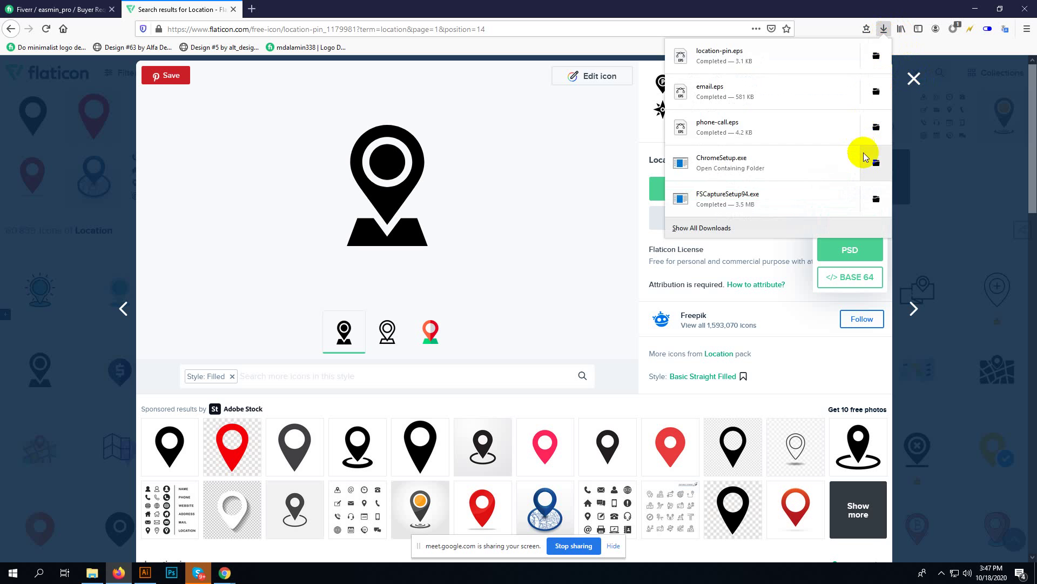
{"action": "left_click", "coordinate": [875, 164]}
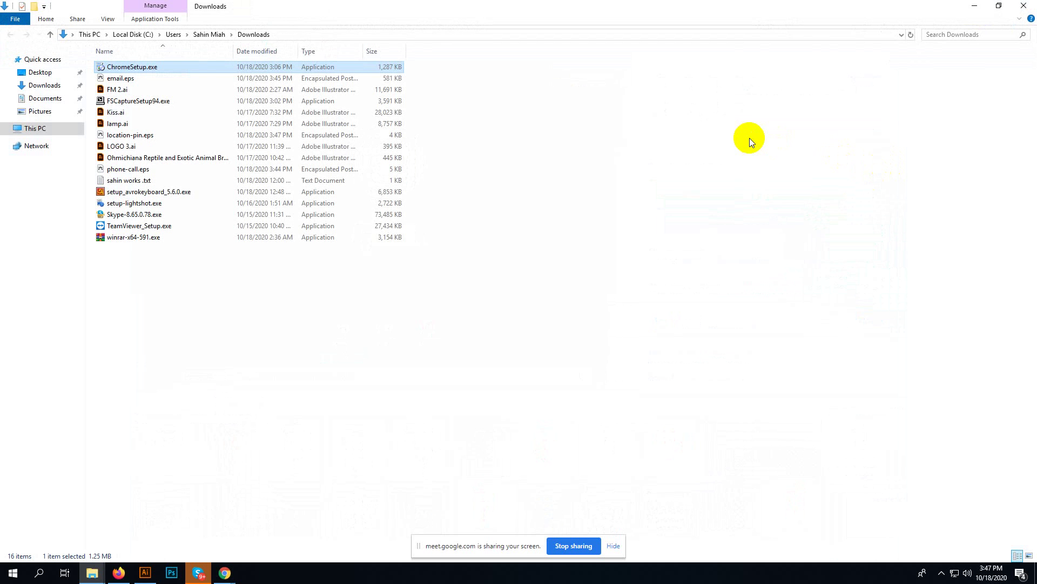
{"action": "left_click", "coordinate": [119, 573]}
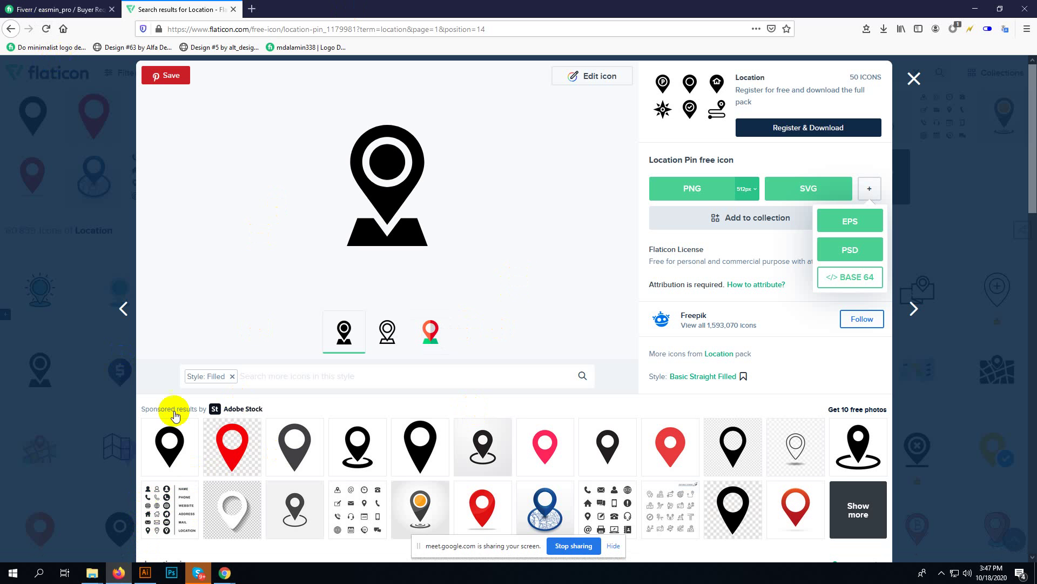
{"action": "mouse_move", "coordinate": [225, 573]}
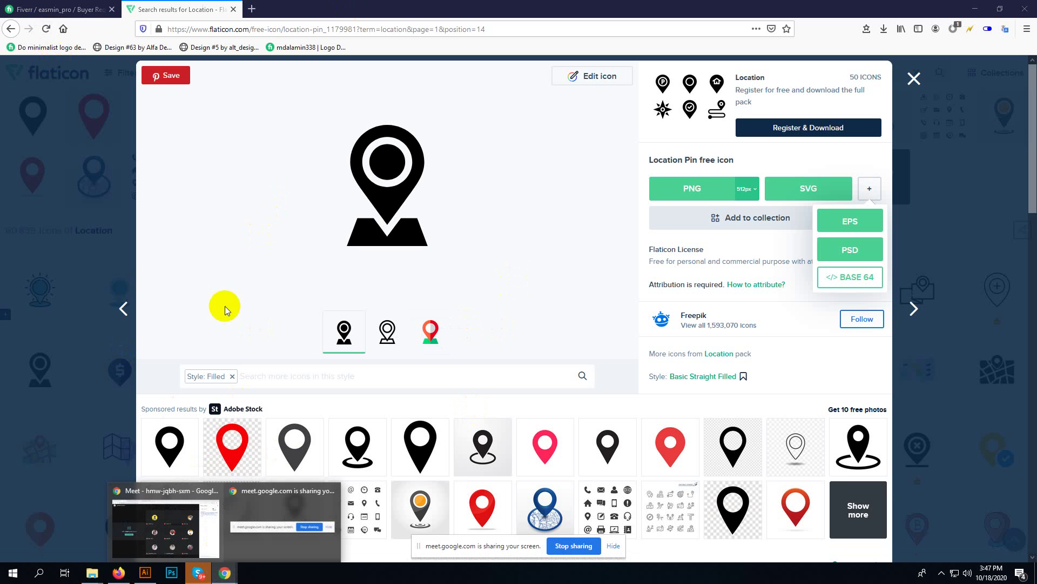
{"action": "left_click", "coordinate": [165, 519]}
{"action": "left_click", "coordinate": [382, 533]}
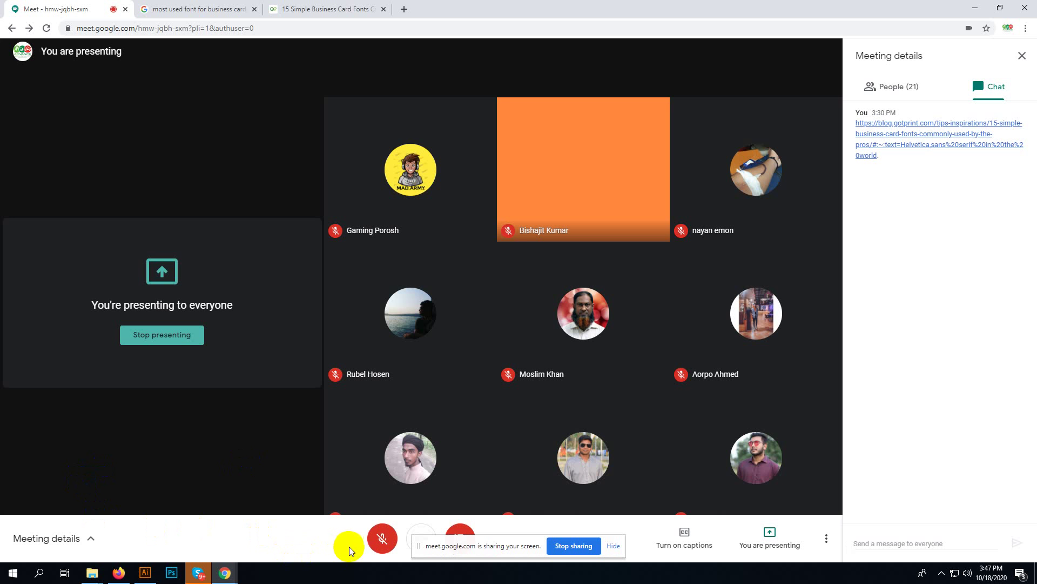
{"action": "left_click", "coordinate": [378, 547]}
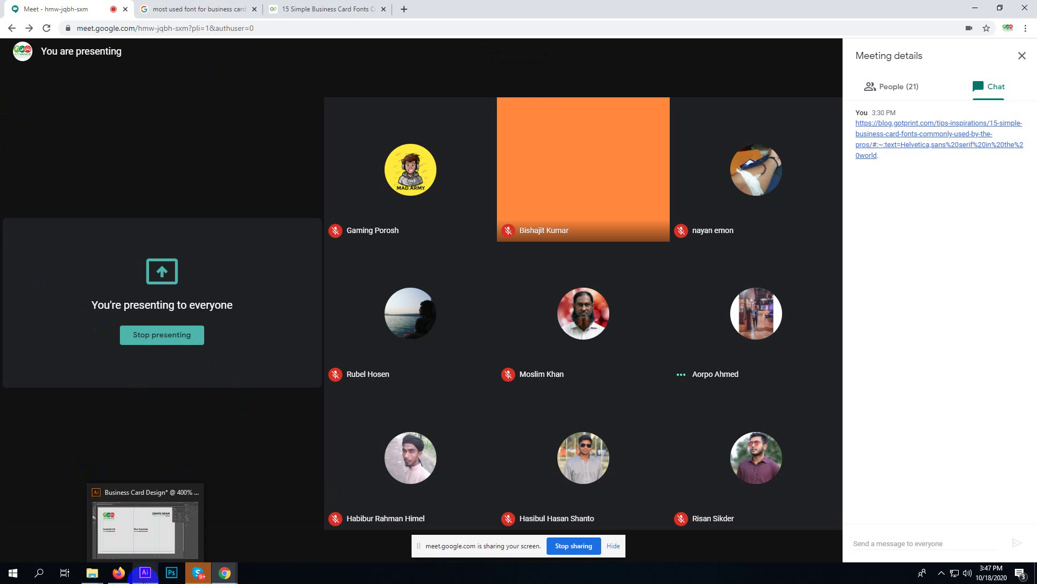
{"action": "left_click", "coordinate": [144, 574]}
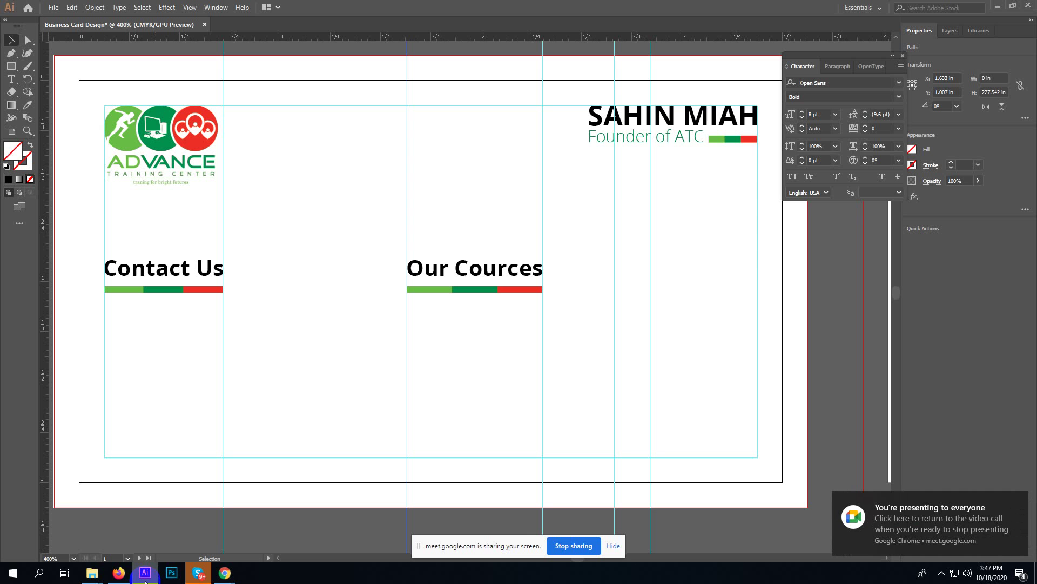
{"action": "left_click", "coordinate": [1025, 501]}
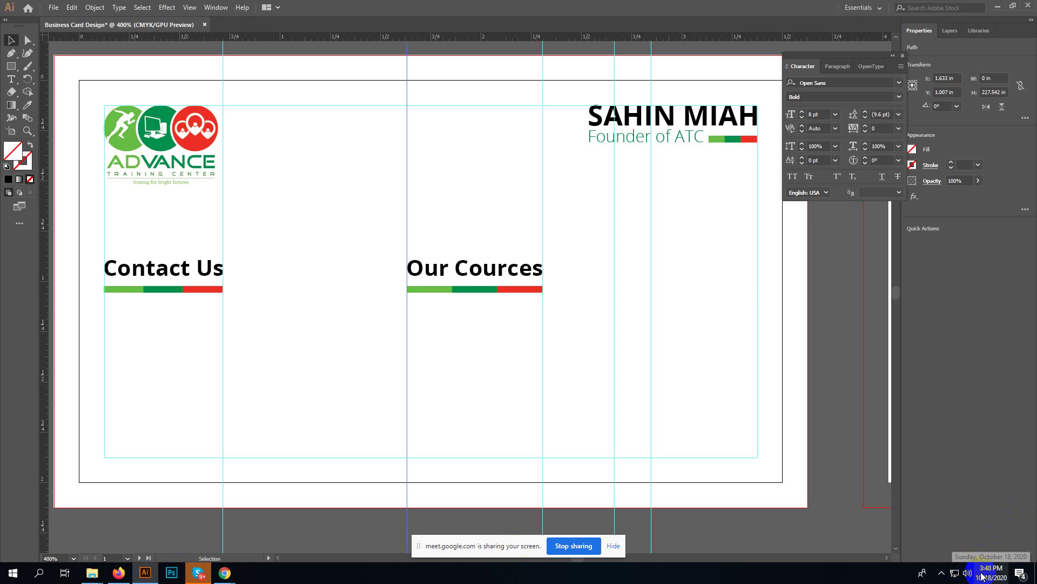
{"action": "left_click", "coordinate": [1021, 574]}
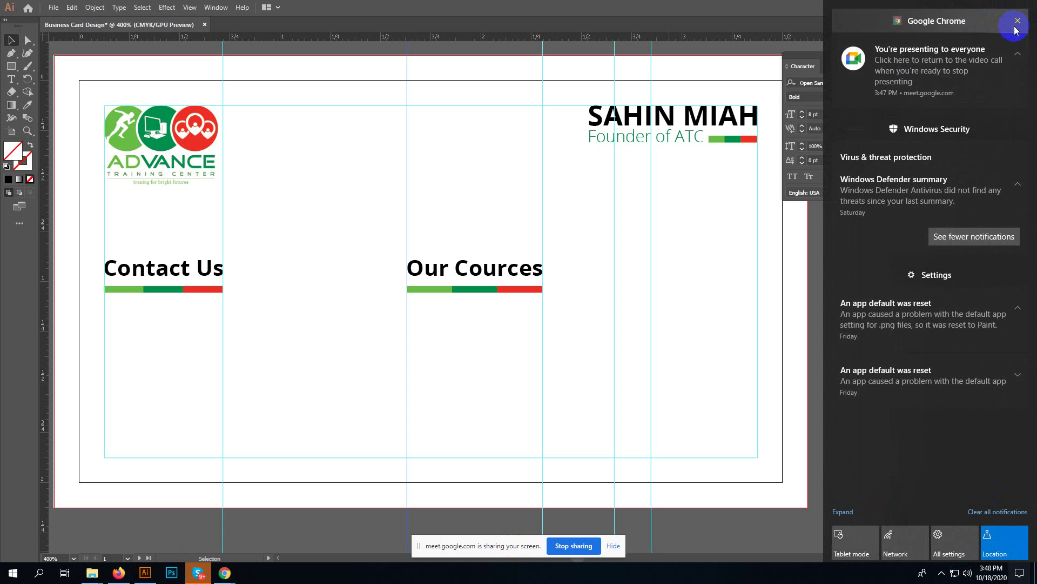
{"action": "left_click", "coordinate": [987, 511]}
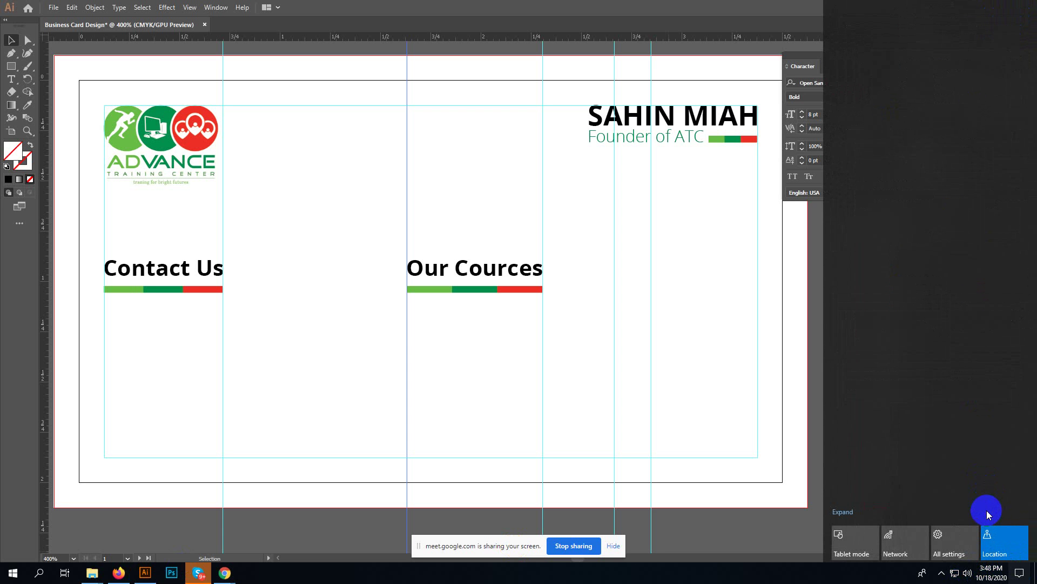
{"action": "left_click", "coordinate": [843, 511]}
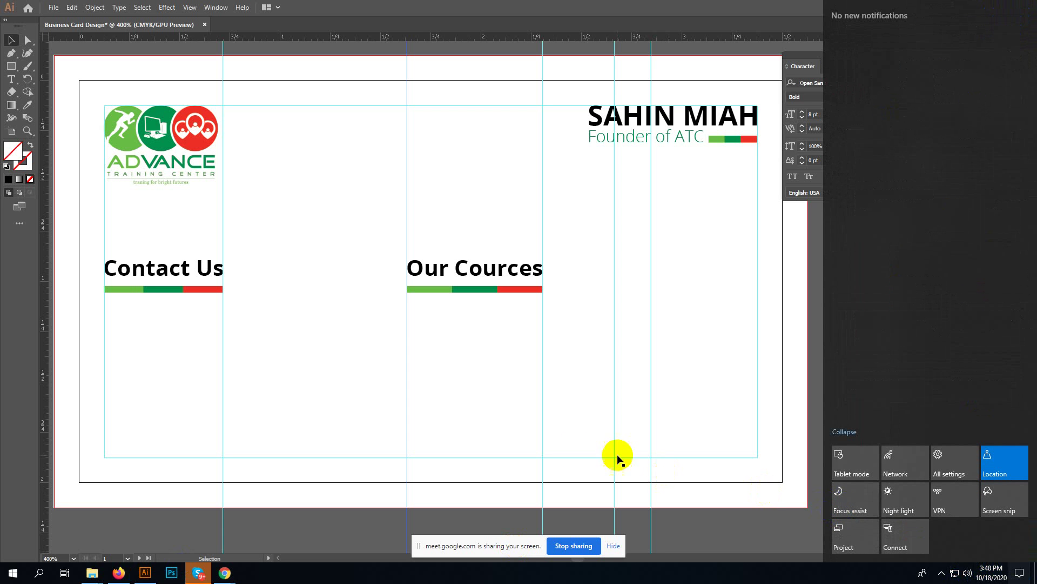
{"action": "left_click", "coordinate": [190, 384]}
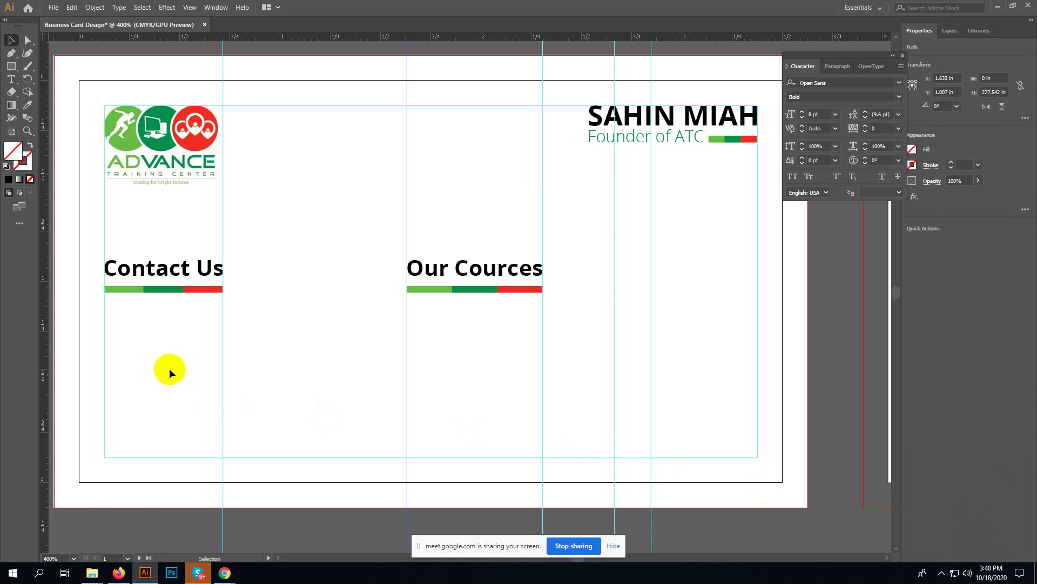
{"action": "mouse_move", "coordinate": [91, 571]}
{"action": "left_click", "coordinate": [129, 532]}
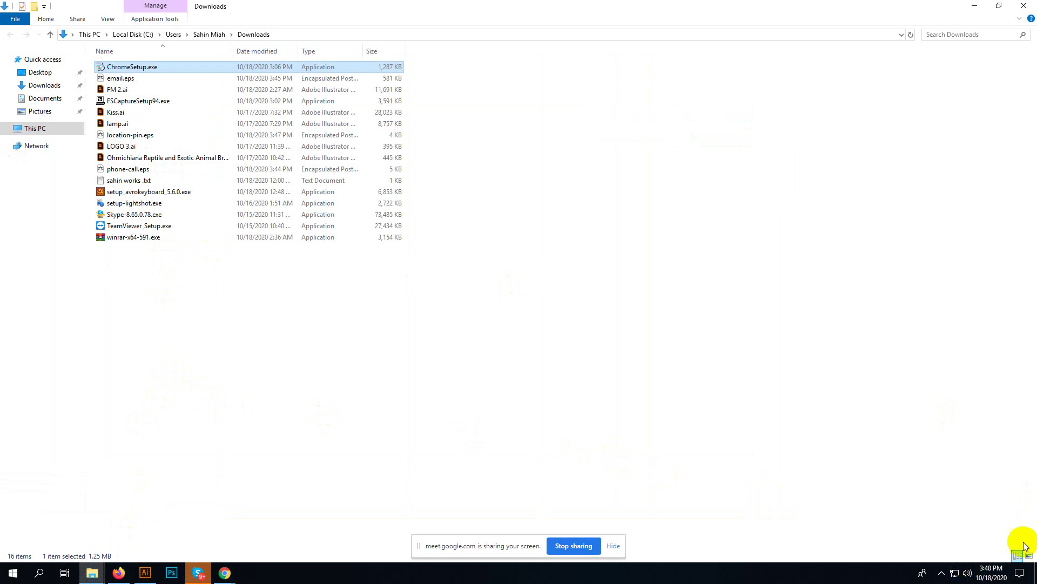
- Switch Downloads to Large icons and open email.eps, location-pin.eps and phone-call.eps in Illustrator
{"action": "left_click", "coordinate": [1030, 555]}
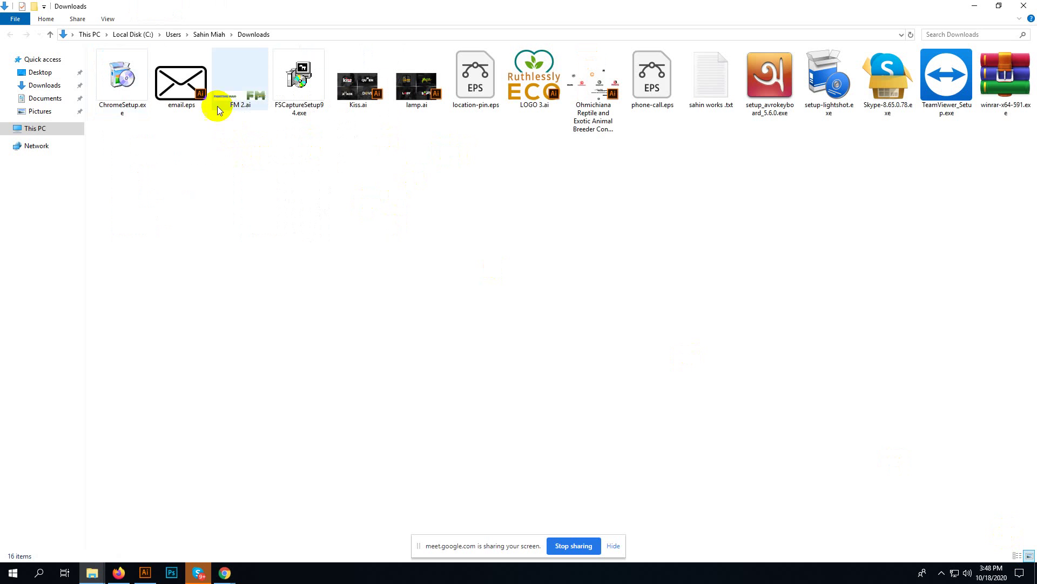
{"action": "left_click", "coordinate": [193, 87]}
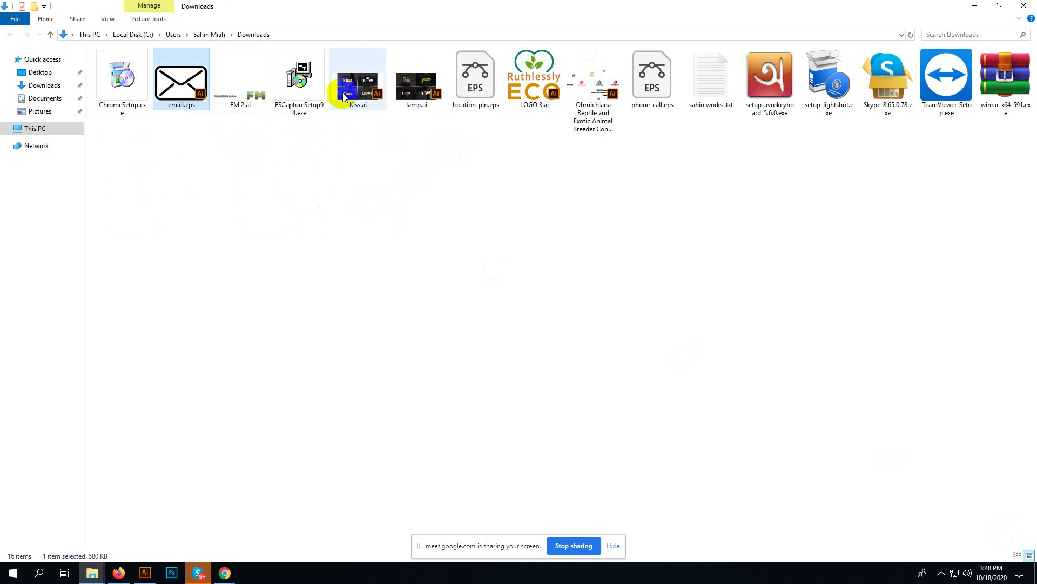
{"action": "left_click", "coordinate": [483, 86], "text": "ctrl"}
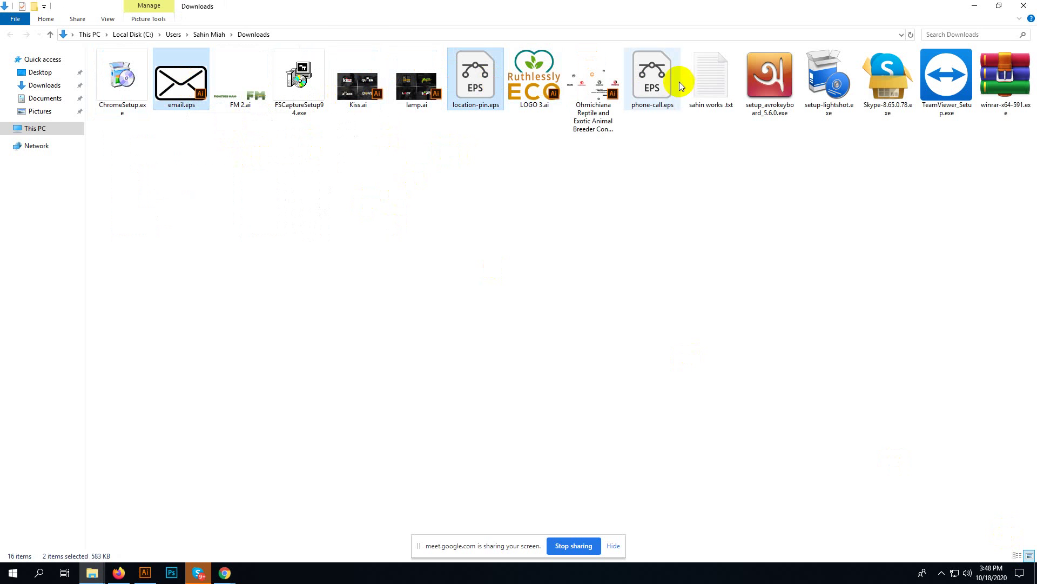
{"action": "left_click", "coordinate": [655, 86], "text": "ctrl"}
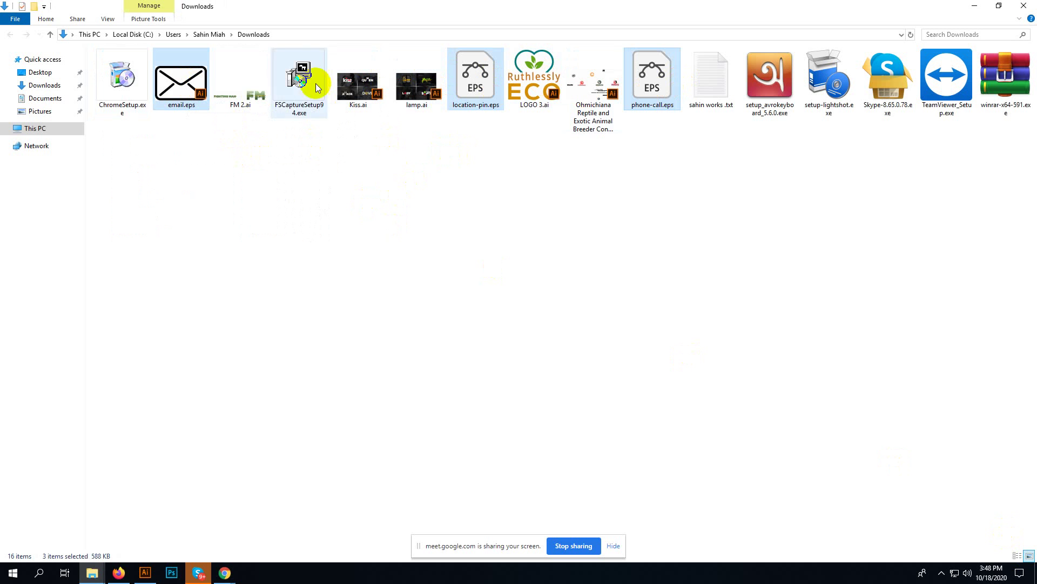
{"action": "right_click", "coordinate": [189, 74]}
{"action": "left_click", "coordinate": [209, 85]}
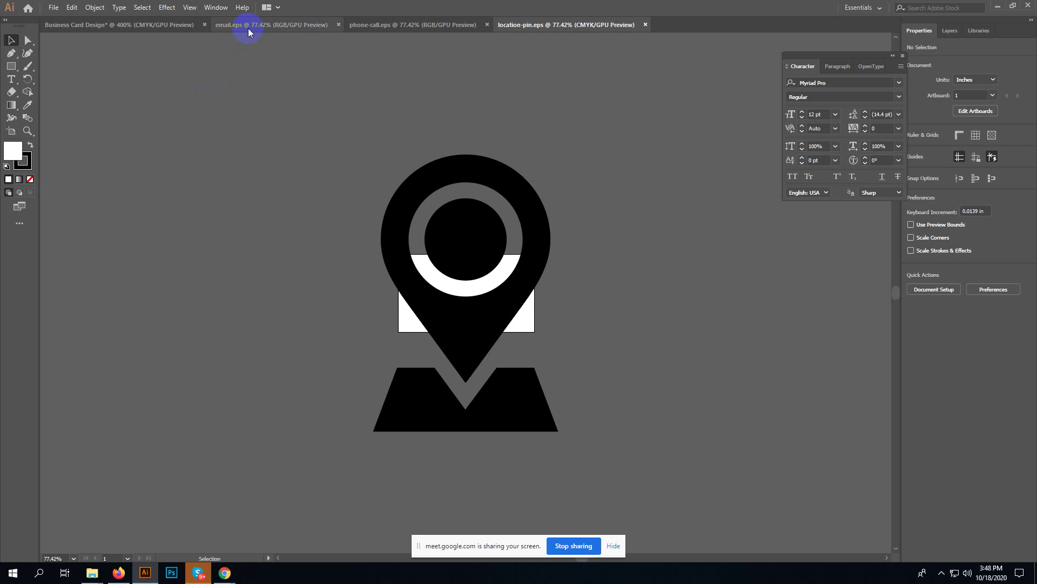
- In phone-call.eps, move the phone artwork up and left and ungroup it
{"action": "left_click", "coordinate": [248, 25]}
{"action": "left_click", "coordinate": [459, 26]}
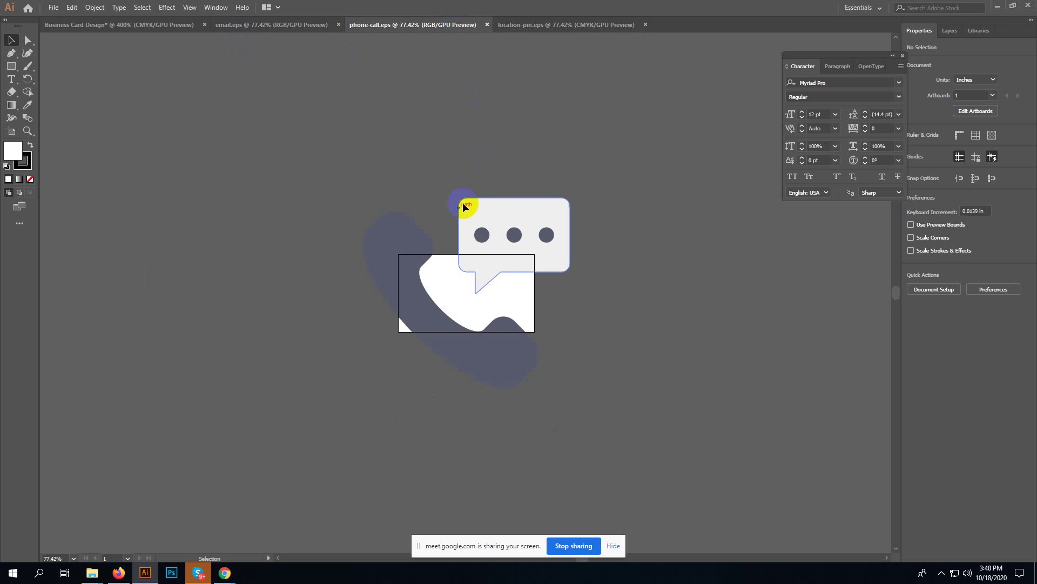
{"action": "left_click_drag", "start_coordinate": [407, 261], "coordinate": [193, 204]}
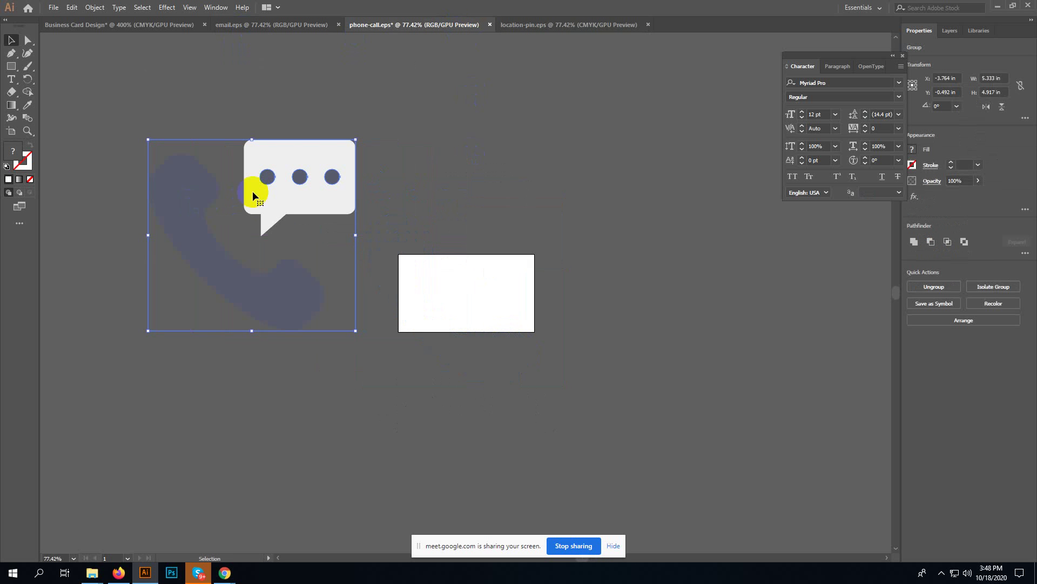
{"action": "right_click", "coordinate": [287, 185]}
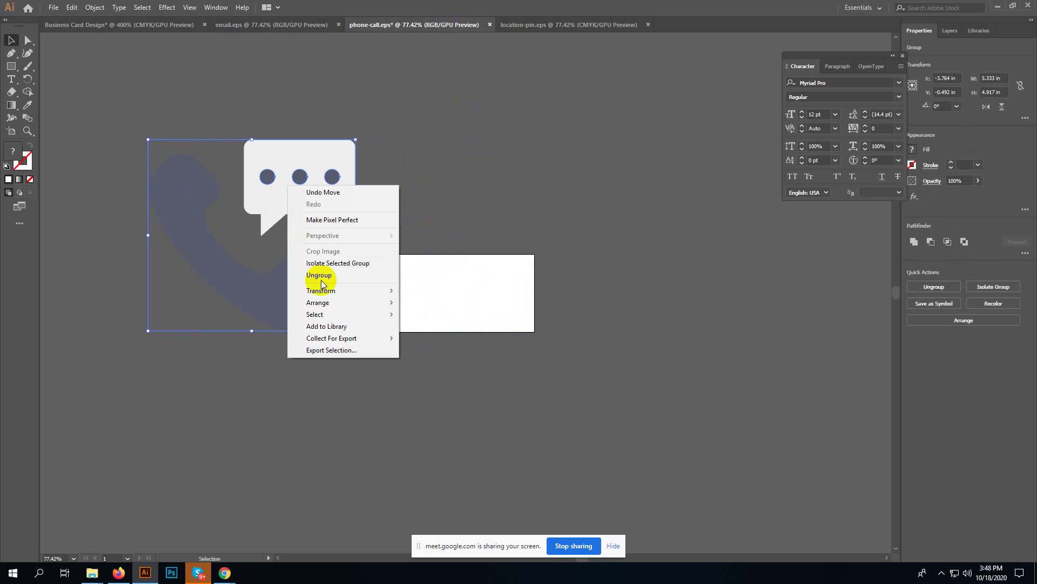
{"action": "left_click", "coordinate": [323, 274]}
{"action": "left_click", "coordinate": [344, 127]}
{"action": "left_click", "coordinate": [286, 194]}
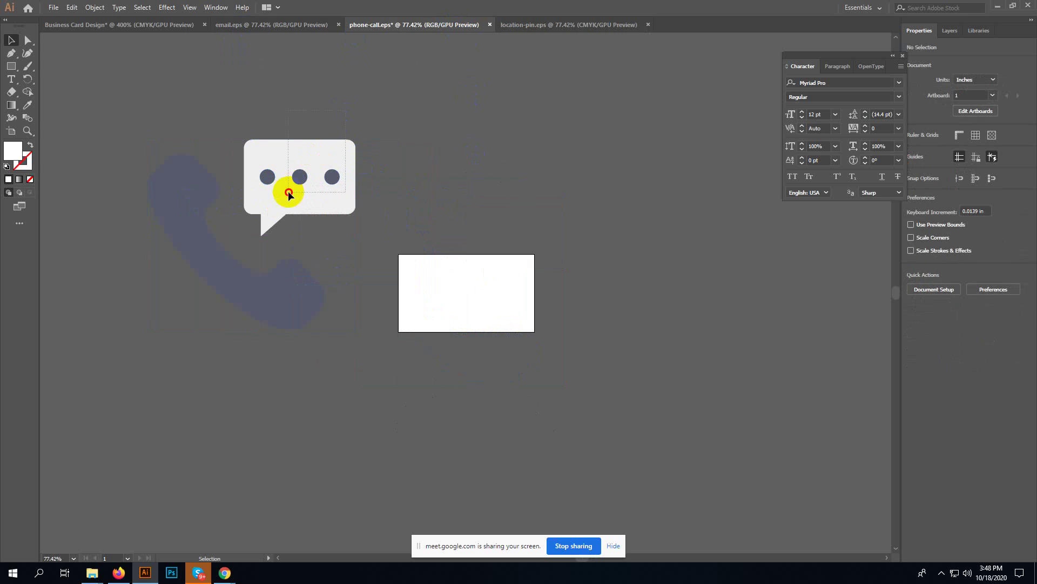
- Select parts of the phone artwork, deleting it by mistake and restoring it with undo
{"action": "right_click", "coordinate": [290, 189]}
{"action": "left_click", "coordinate": [436, 176]}
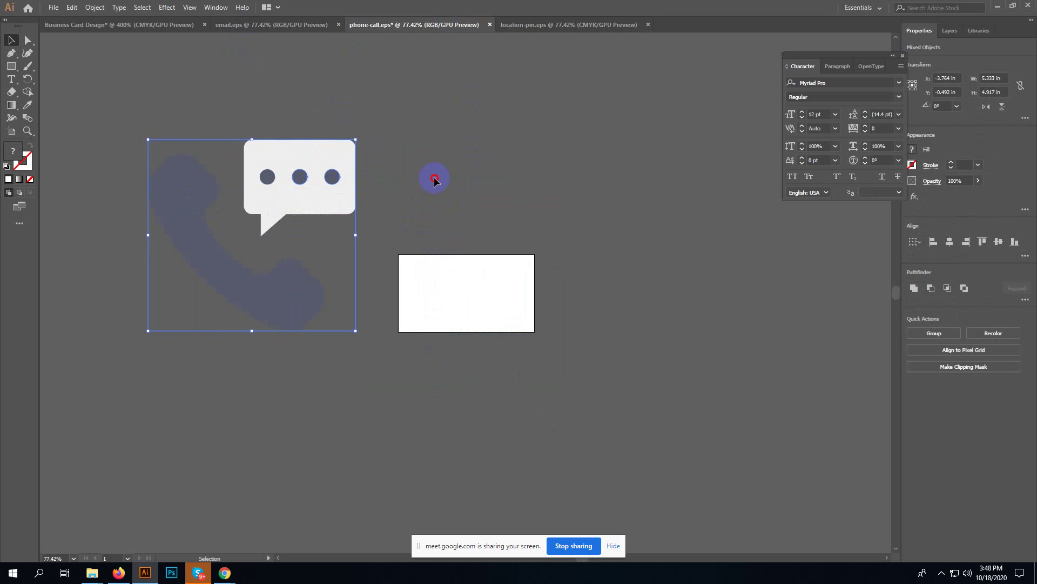
{"action": "left_click", "coordinate": [332, 174]}
{"action": "left_click", "coordinate": [320, 165]}
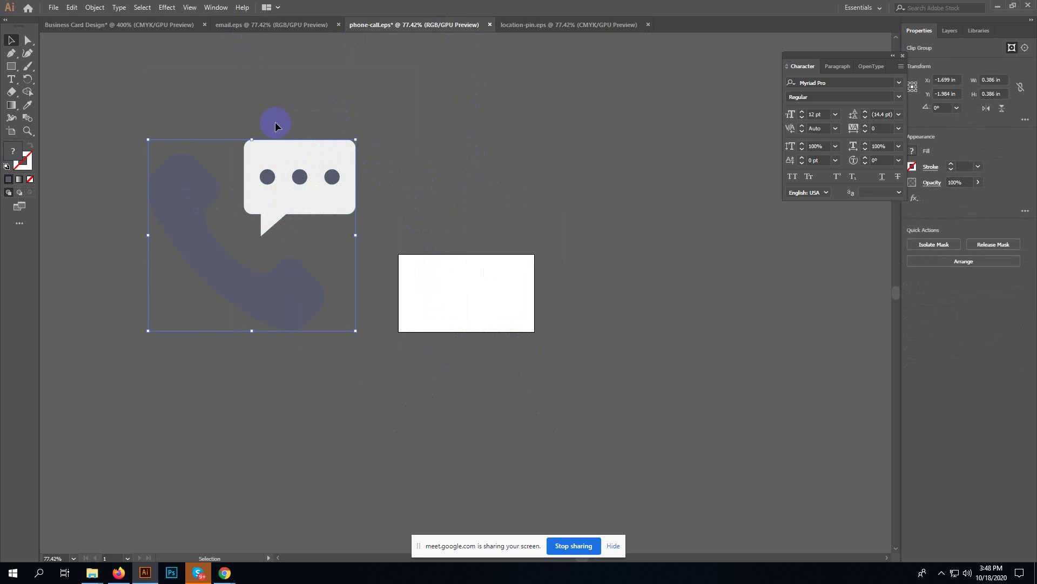
{"action": "left_click", "coordinate": [300, 184]}
{"action": "key", "text": "Delete"}
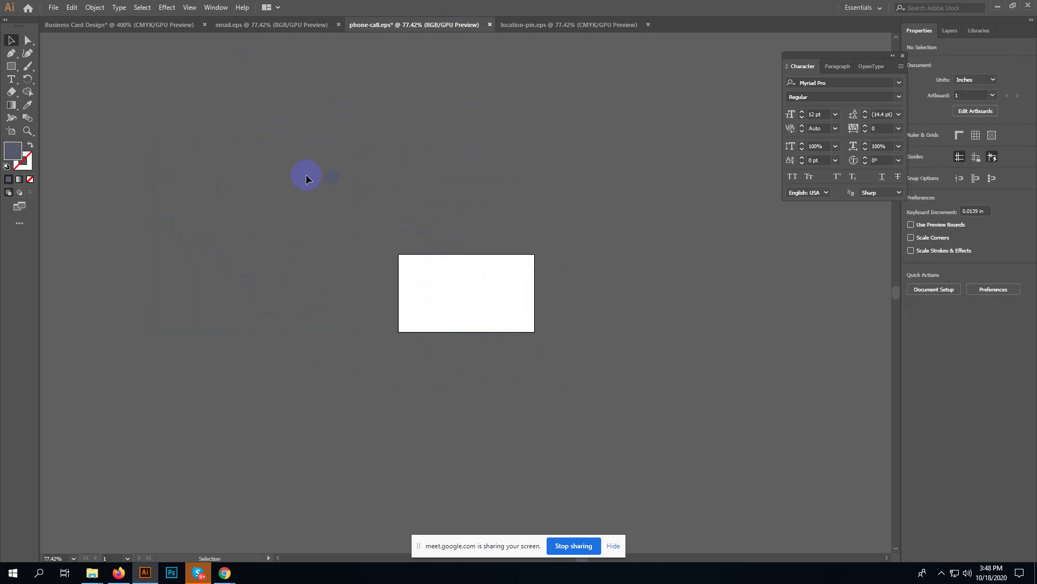
{"action": "key", "text": "ctrl+z"}
{"action": "left_click", "coordinate": [355, 274]}
- Release the clipping mask on the phone group and drag the handset away from the bubble
{"action": "left_click", "coordinate": [318, 293]}
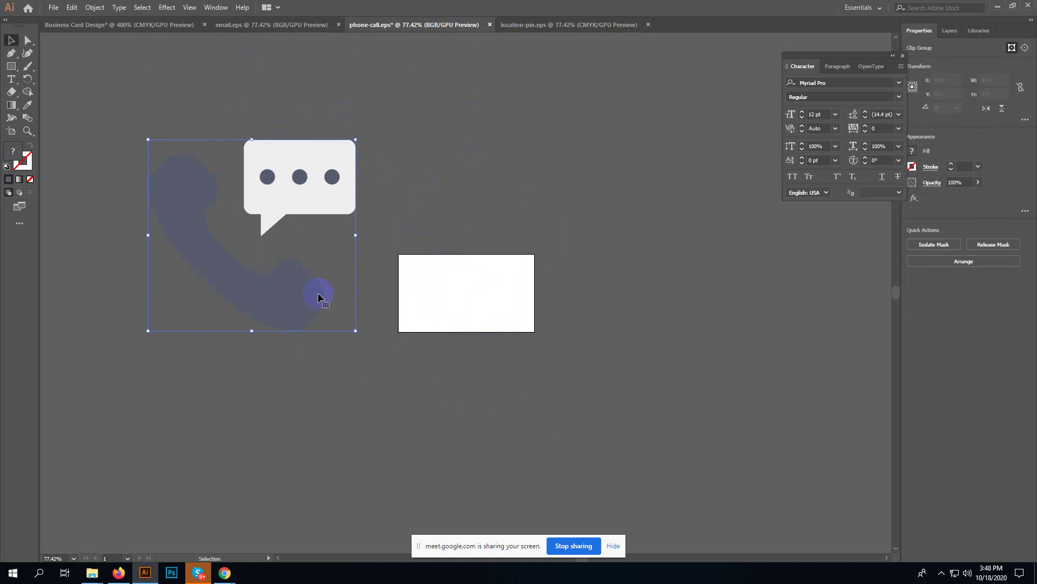
{"action": "right_click", "coordinate": [318, 292]}
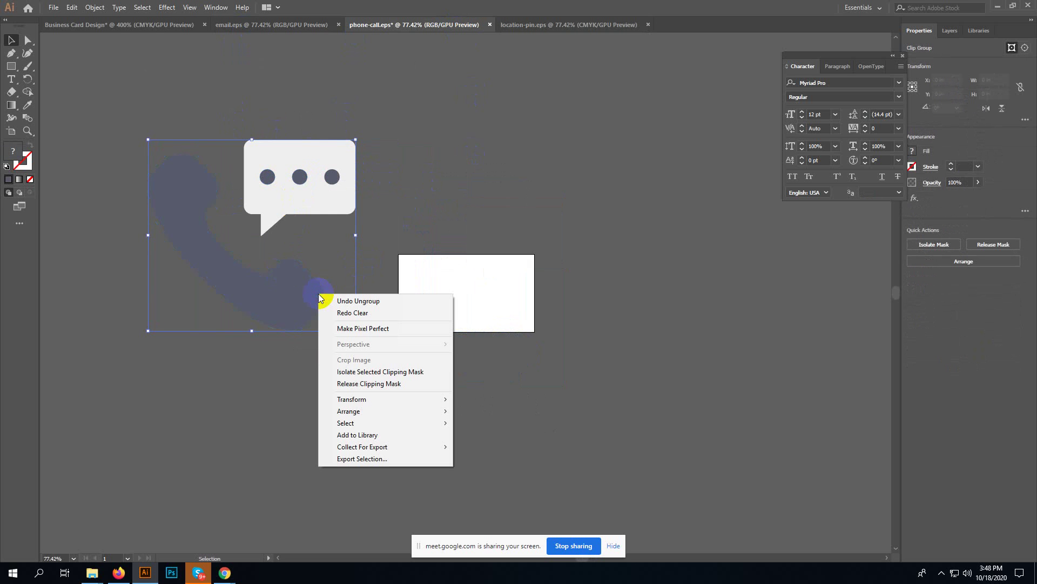
{"action": "left_click", "coordinate": [347, 384]}
{"action": "left_click", "coordinate": [341, 387]}
{"action": "left_click_drag", "start_coordinate": [278, 289], "coordinate": [373, 292]}
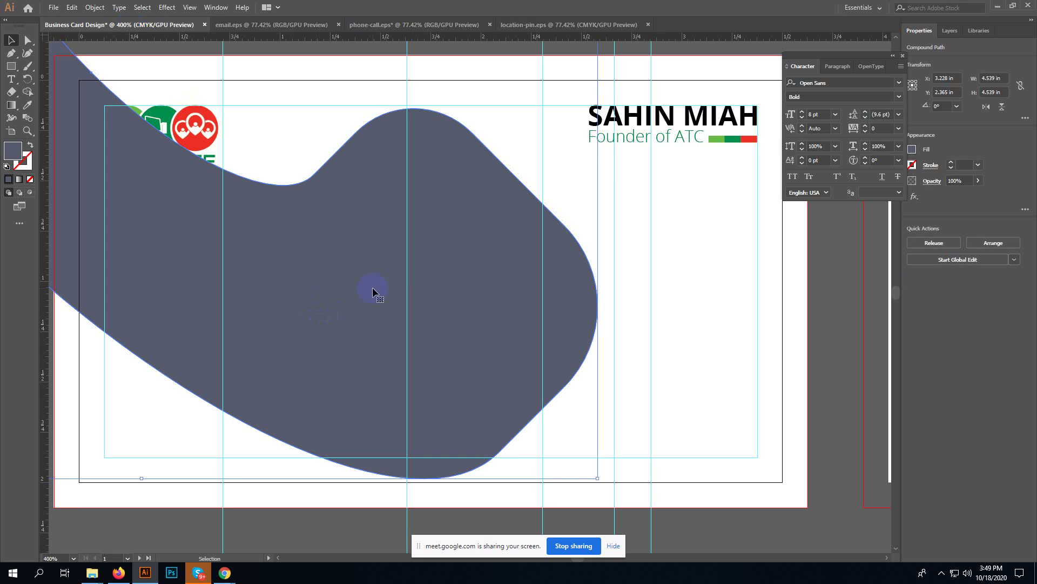
- Shrink the pasted phone icon to 0.211 in below Contact Us and close phone-call.eps without saving
{"action": "left_click_drag", "start_coordinate": [597, 478], "coordinate": [300, 379]}
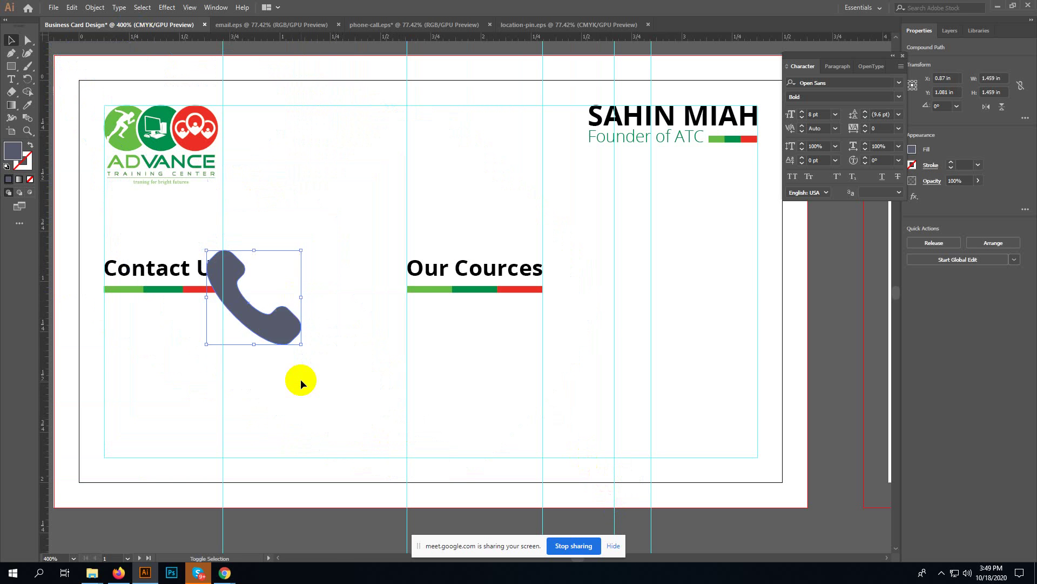
{"action": "left_click_drag", "start_coordinate": [301, 343], "coordinate": [188, 371]}
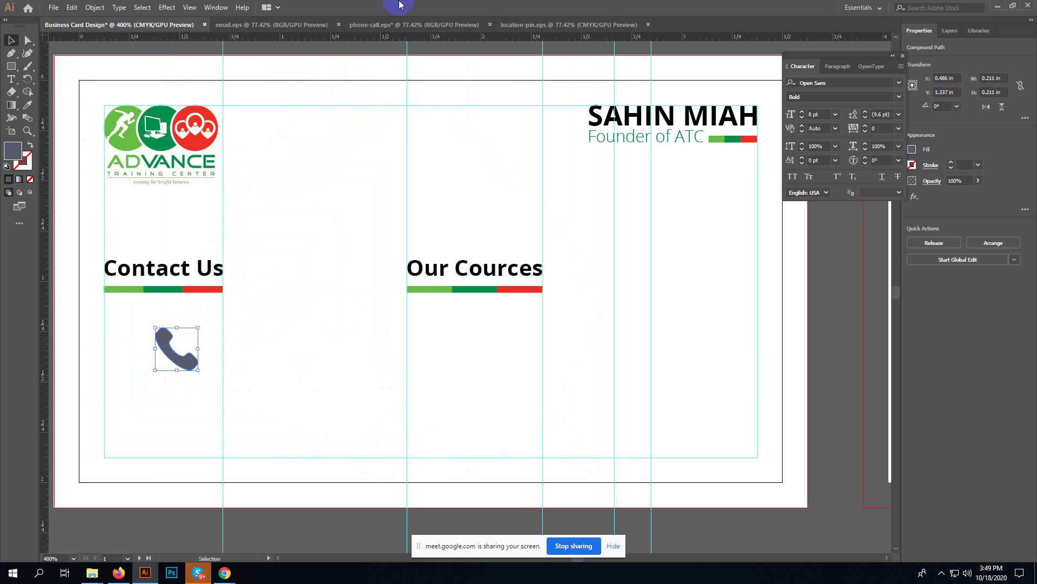
{"action": "left_click", "coordinate": [489, 24]}
{"action": "left_click", "coordinate": [588, 293]}
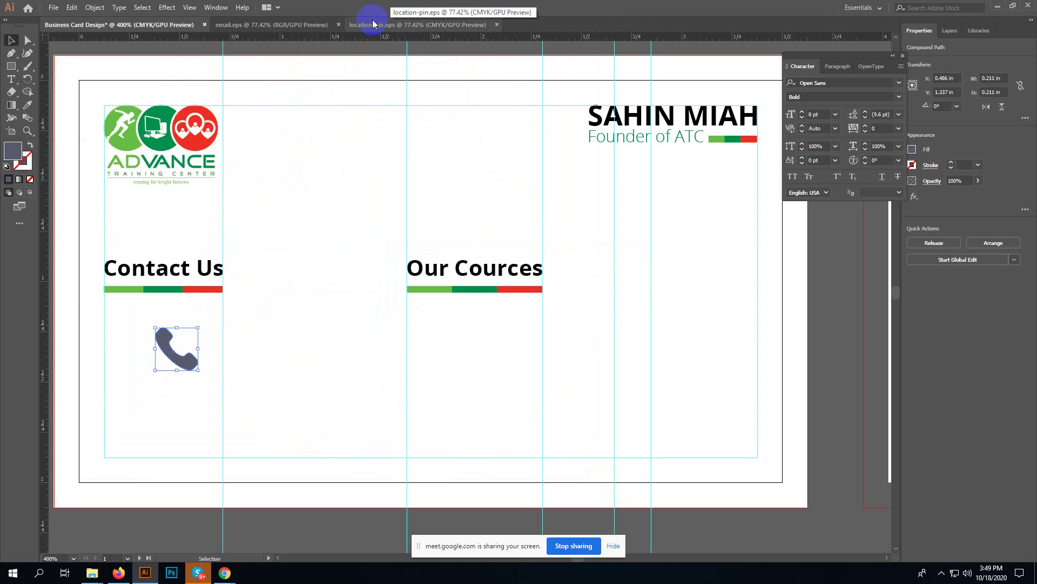
{"action": "left_click", "coordinate": [310, 31]}
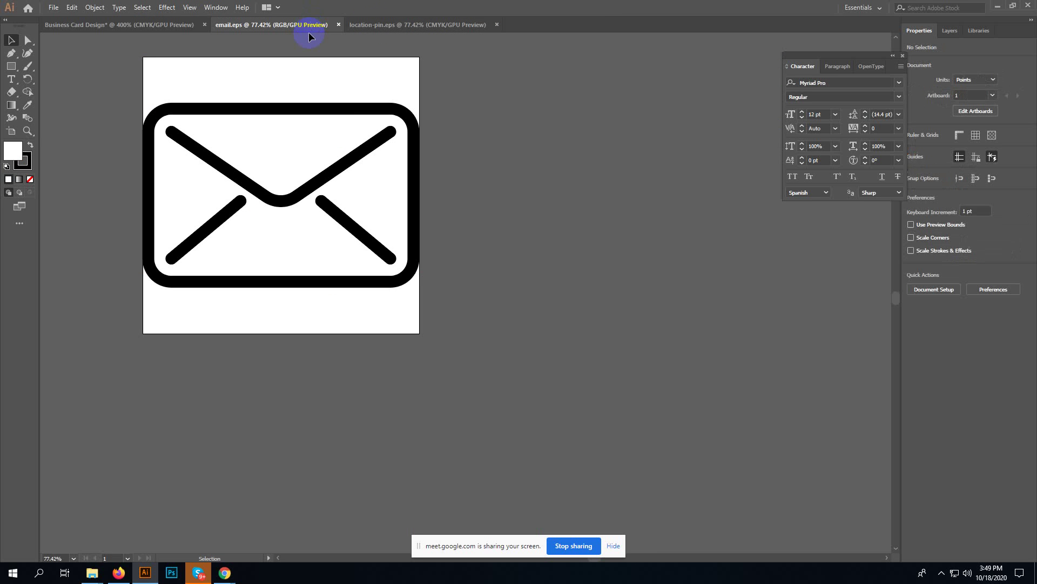
- Select all parts of the envelope artwork in email.eps and group them
{"action": "left_click", "coordinate": [332, 185]}
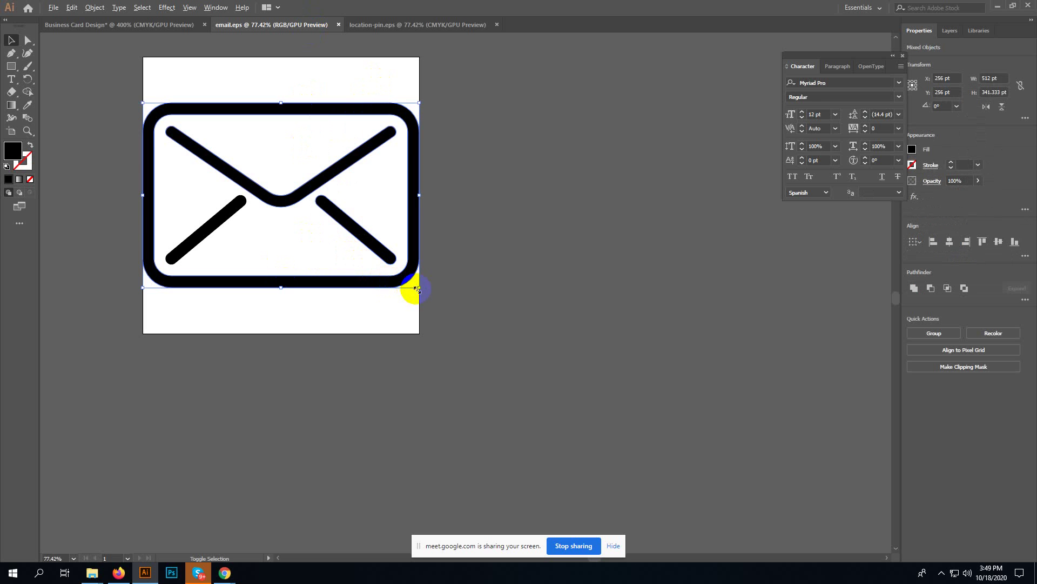
{"action": "left_click_drag", "start_coordinate": [417, 289], "coordinate": [316, 230]}
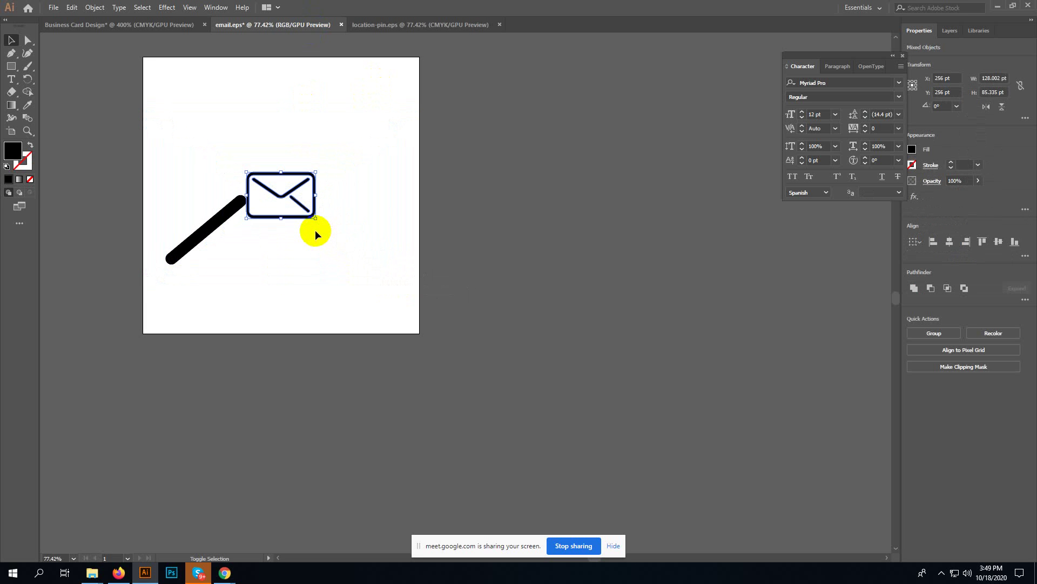
{"action": "key", "text": "ctrl+z"}
{"action": "left_click_drag", "start_coordinate": [116, 80], "coordinate": [481, 335]}
{"action": "key", "text": "ctrl+g"}
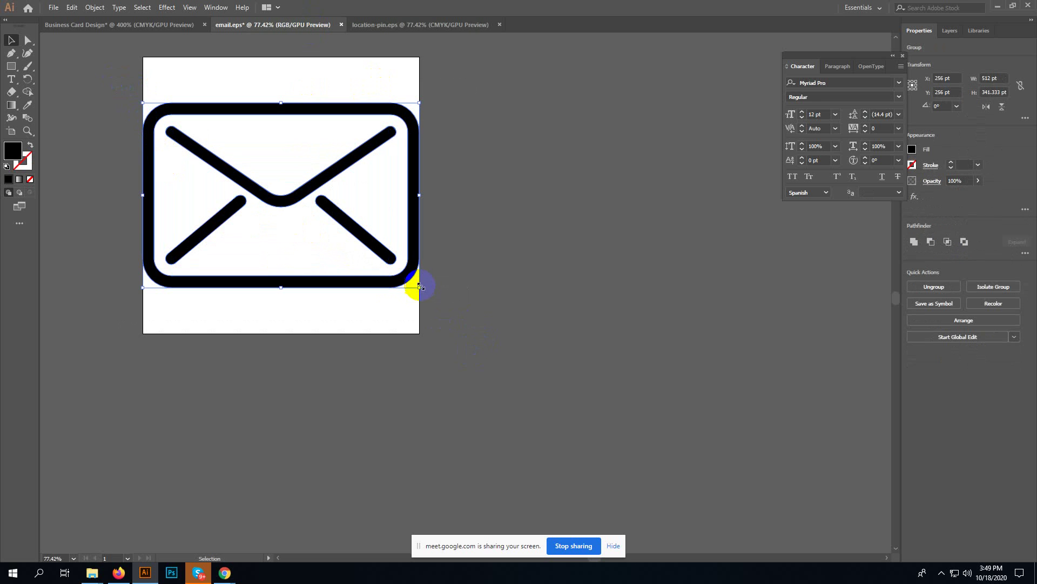
- Shrink the grouped envelope, bring it into the business card and place it below the phone at 0.243 in
{"action": "left_click_drag", "start_coordinate": [420, 286], "coordinate": [7, 25]}
{"action": "left_click", "coordinate": [287, 210]}
{"action": "left_click_drag", "start_coordinate": [99, 33], "coordinate": [261, 478]}
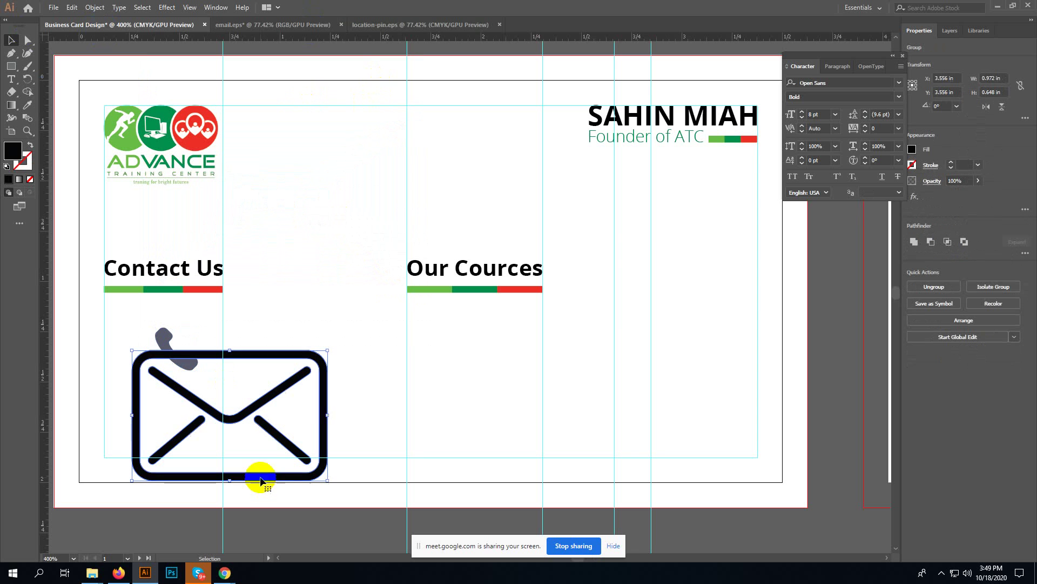
{"action": "left_click_drag", "start_coordinate": [329, 350], "coordinate": [166, 393]}
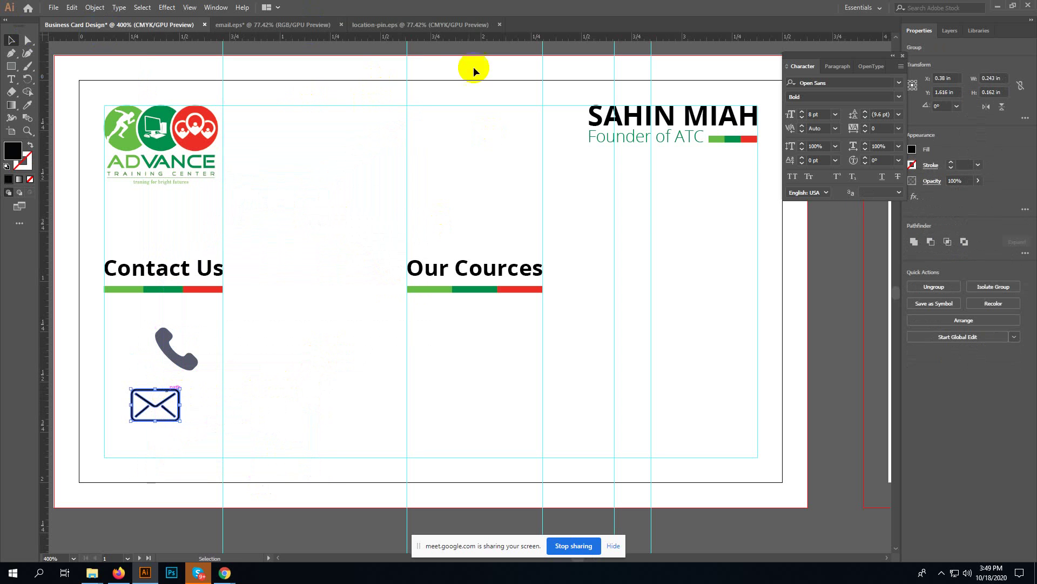
- Save and close email.eps, bringing up location-pin.eps
{"action": "left_click", "coordinate": [341, 25]}
{"action": "left_click", "coordinate": [565, 301]}
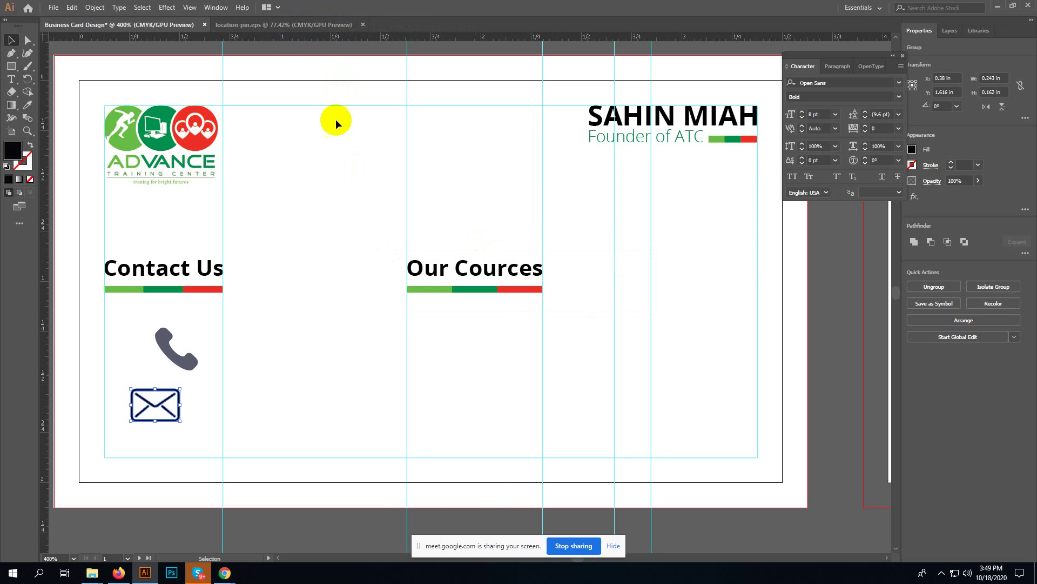
{"action": "left_click", "coordinate": [280, 26]}
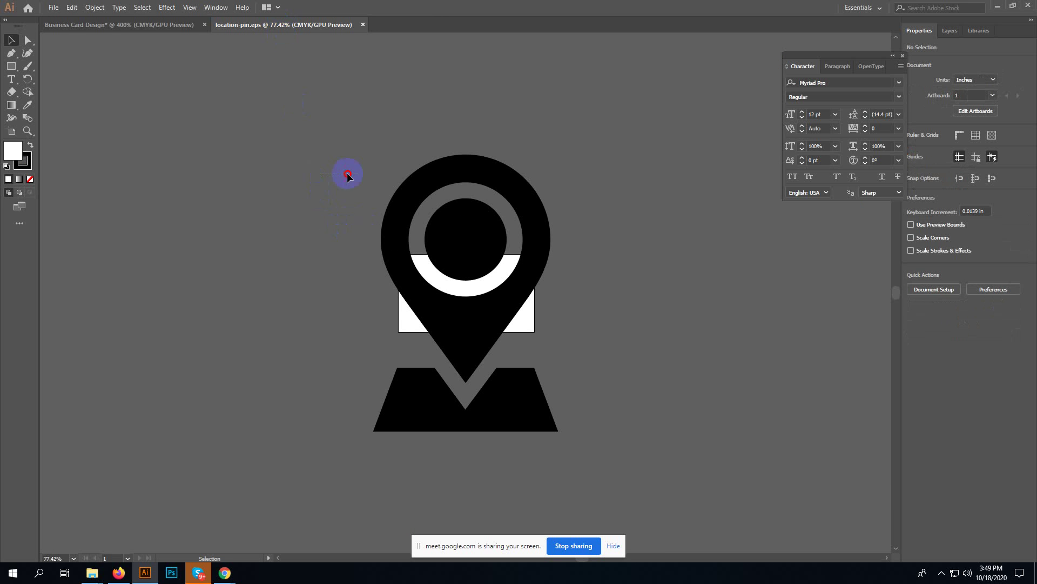
- Ungroup the location pin artwork and delete its base shape
{"action": "left_click_drag", "start_coordinate": [347, 176], "coordinate": [565, 440]}
{"action": "left_click_drag", "start_coordinate": [498, 401], "coordinate": [288, 324]}
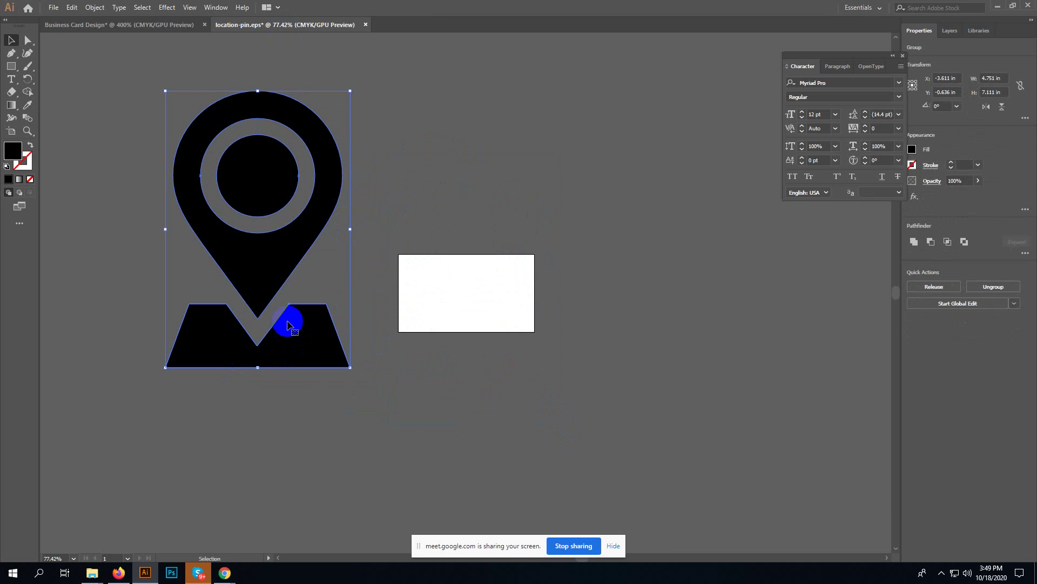
{"action": "right_click", "coordinate": [302, 268]}
{"action": "left_click", "coordinate": [357, 360]}
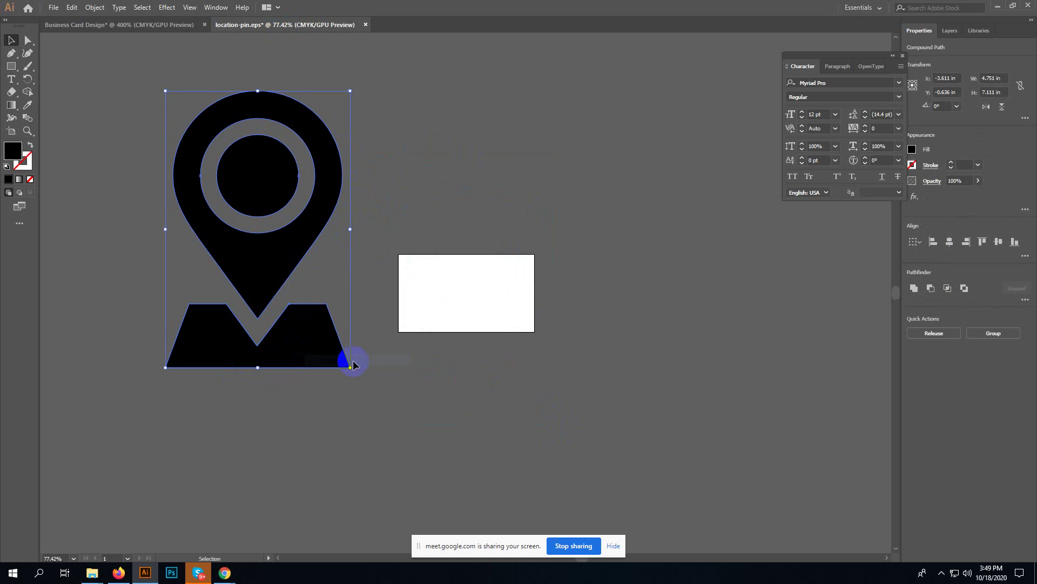
{"action": "left_click_drag", "start_coordinate": [381, 350], "coordinate": [248, 403]}
{"action": "key", "text": "Delete"}
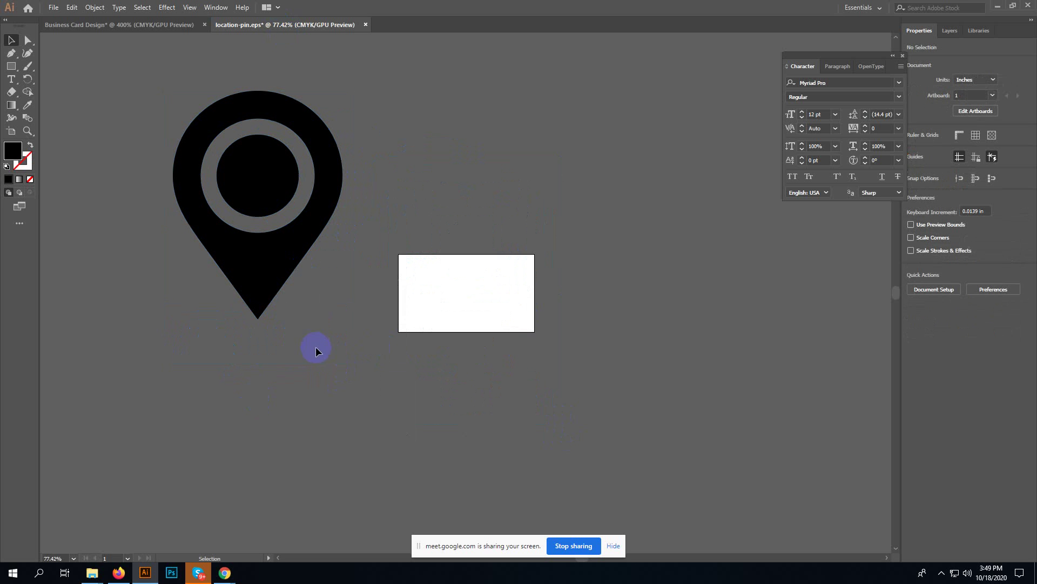
- Bring the pin into the card, scale it to about 0.3 by 0.4 in, and place it beside the envelope
{"action": "left_click", "coordinate": [292, 232]}
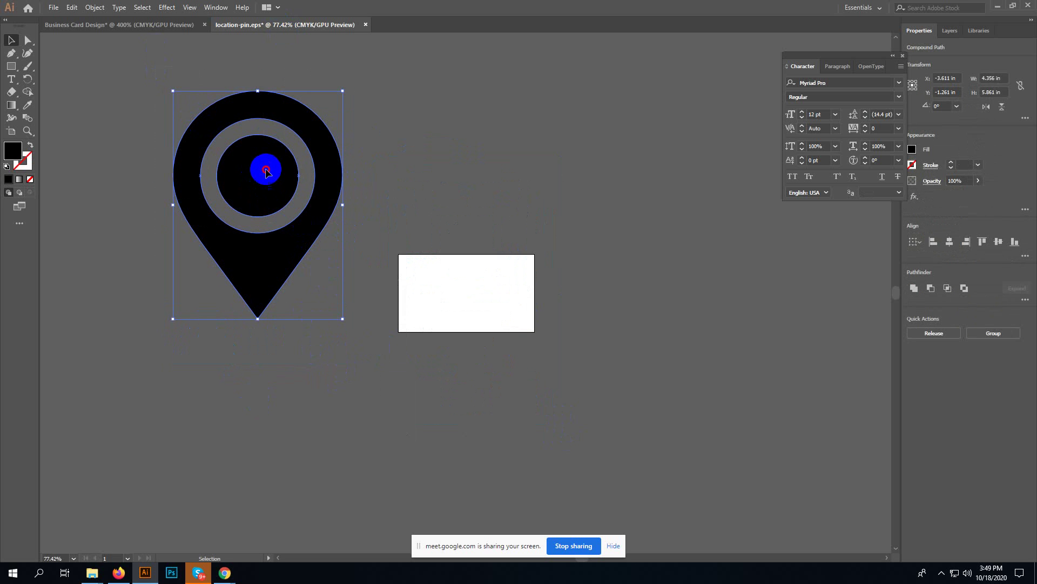
{"action": "left_click_drag", "start_coordinate": [266, 172], "coordinate": [344, 393]}
{"action": "key", "text": "ctrl+minus"}
{"action": "key", "text": "ctrl+minus"}
{"action": "key", "text": "ctrl+minus"}
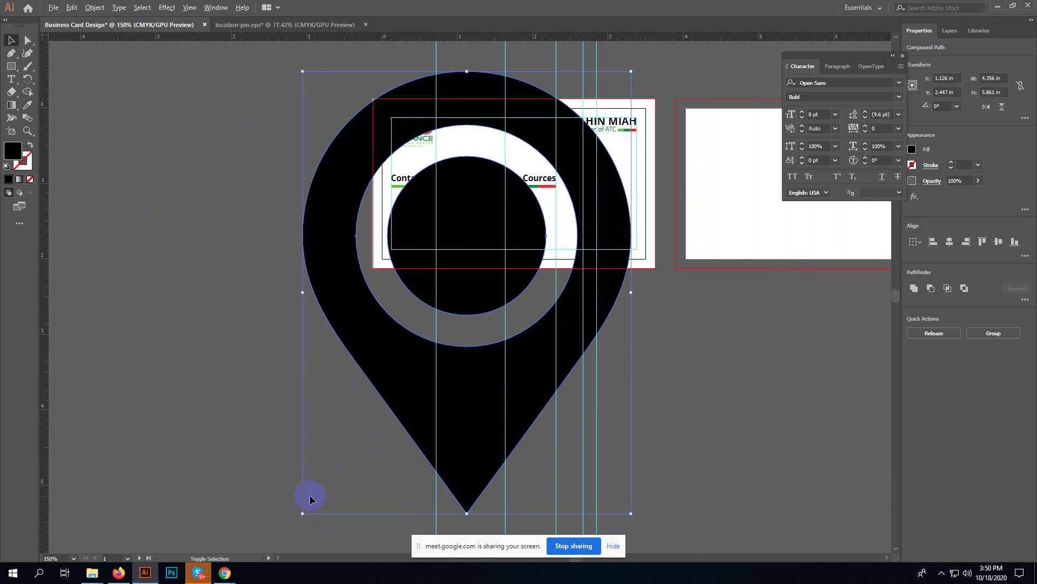
{"action": "left_click_drag", "start_coordinate": [302, 515], "coordinate": [424, 308]}
{"action": "left_click_drag", "start_coordinate": [466, 295], "coordinate": [469, 232]}
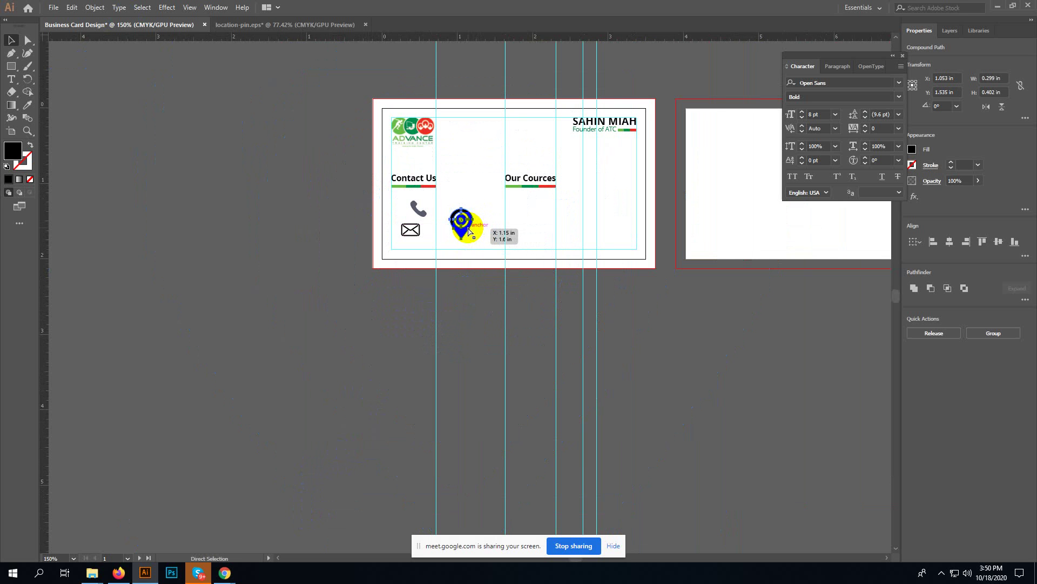
{"action": "key", "text": "ctrl+0"}
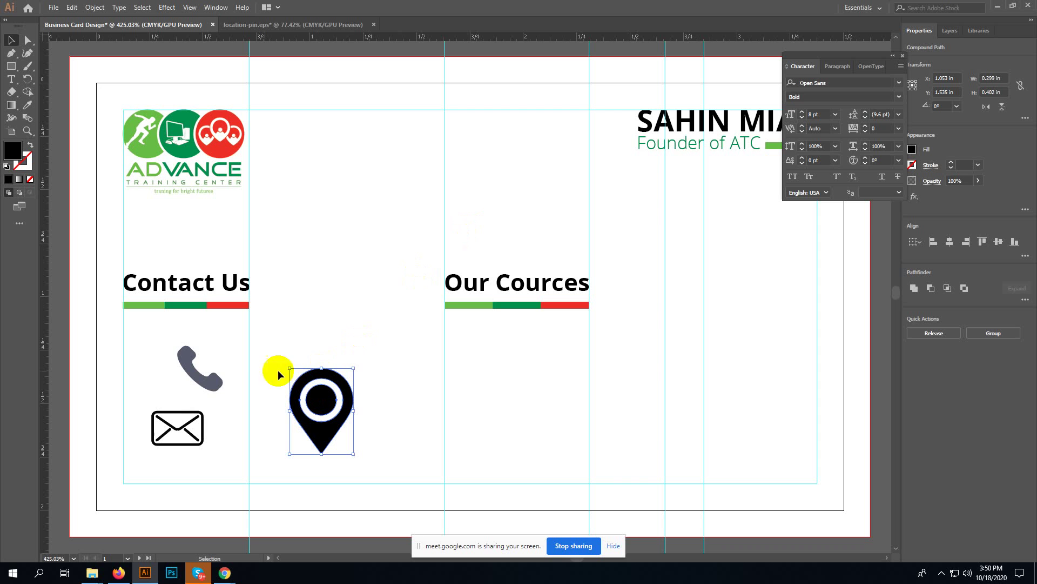
- Eyedrop the location pin's black onto the phone icon with all three icons selected
{"action": "left_click_drag", "start_coordinate": [186, 373], "coordinate": [324, 452]}
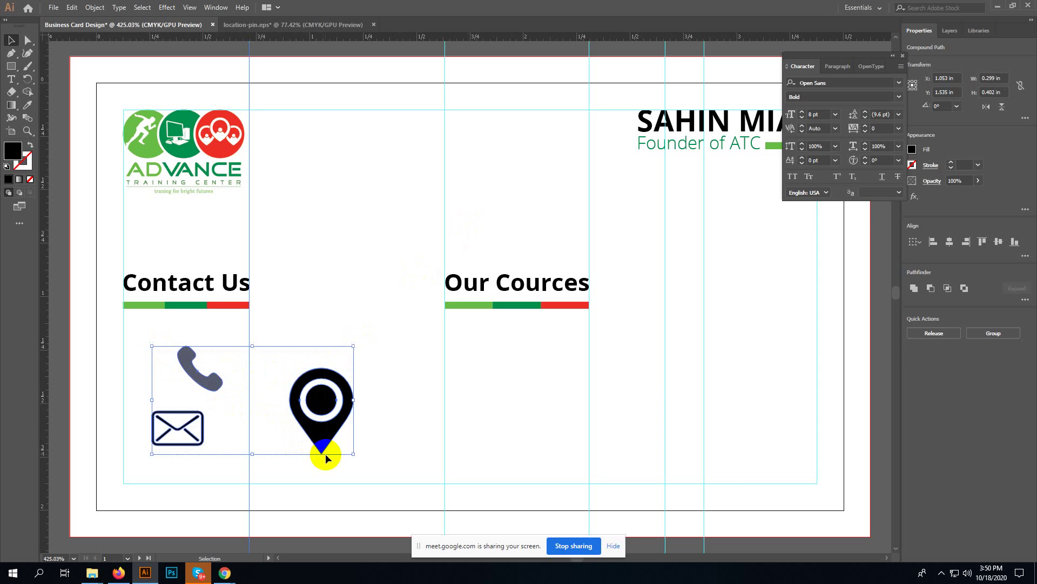
{"action": "key", "text": "i"}
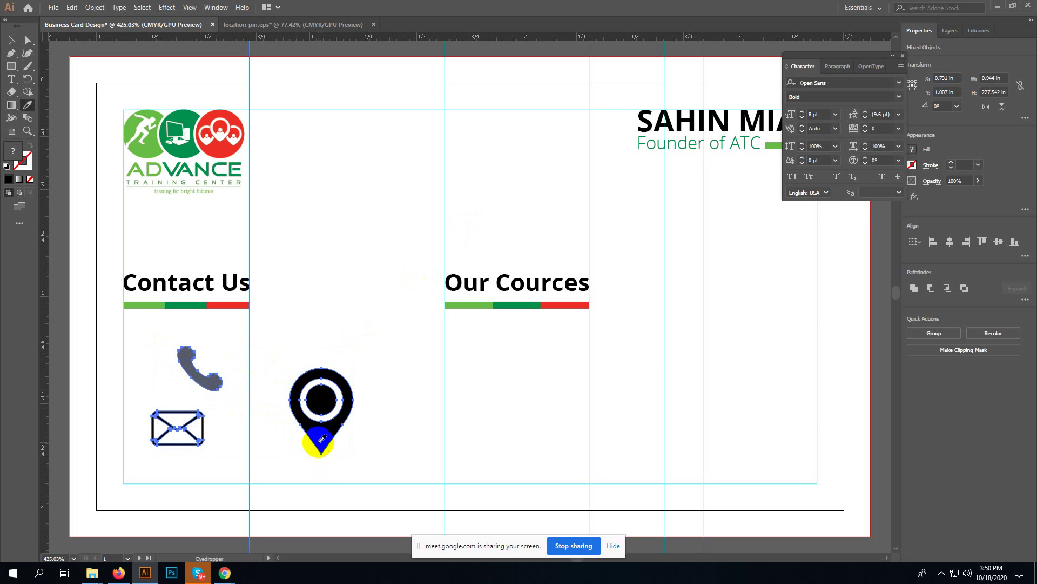
{"action": "left_click", "coordinate": [318, 426]}
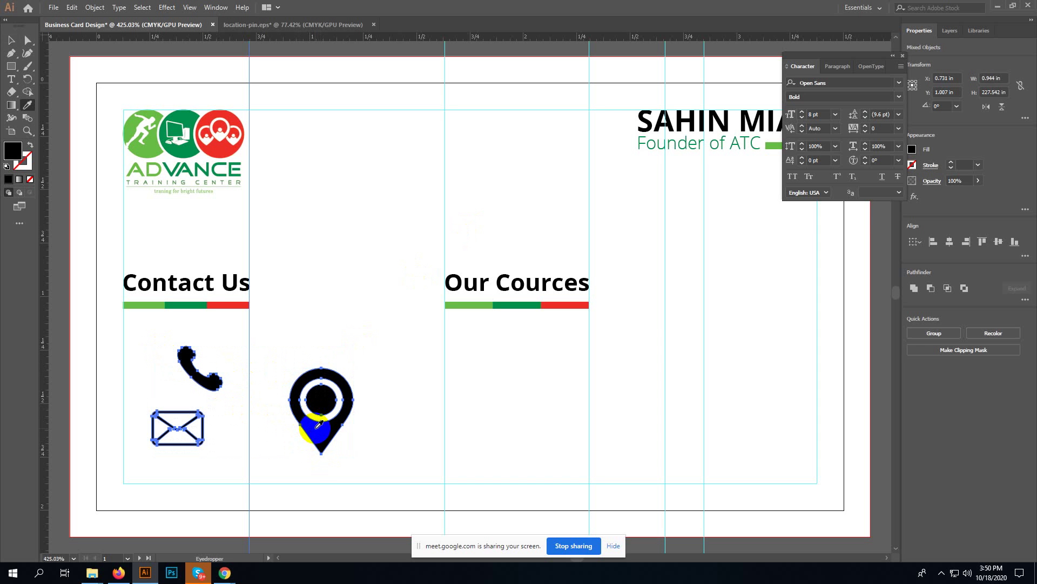
{"action": "key", "text": "v"}
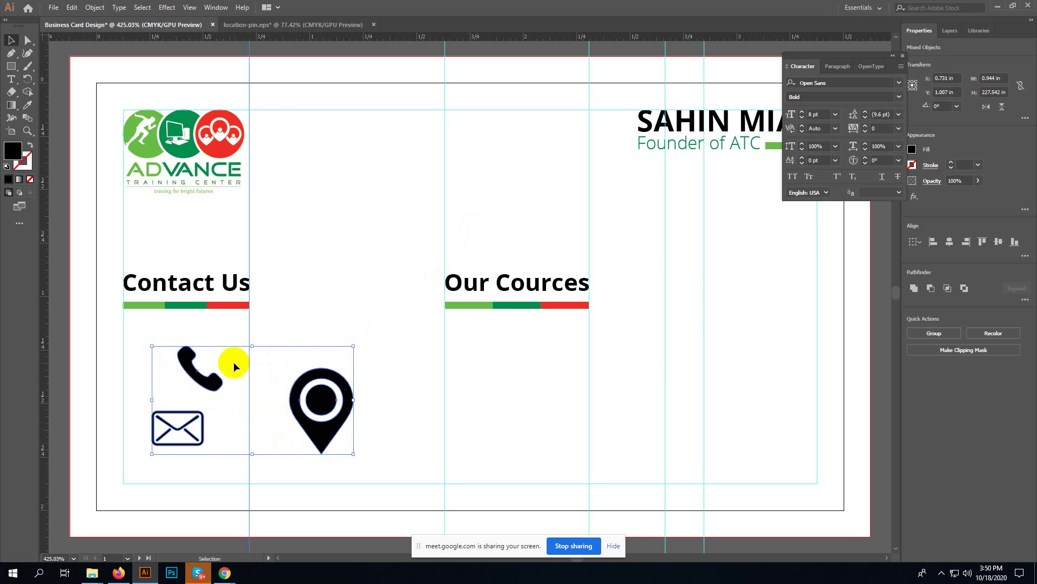
- Undo an accidental move of the icons and select the envelope icon alone
{"action": "left_click_drag", "start_coordinate": [214, 384], "coordinate": [243, 366]}
{"action": "key", "text": "ctrl+z"}
{"action": "left_click", "coordinate": [225, 415]}
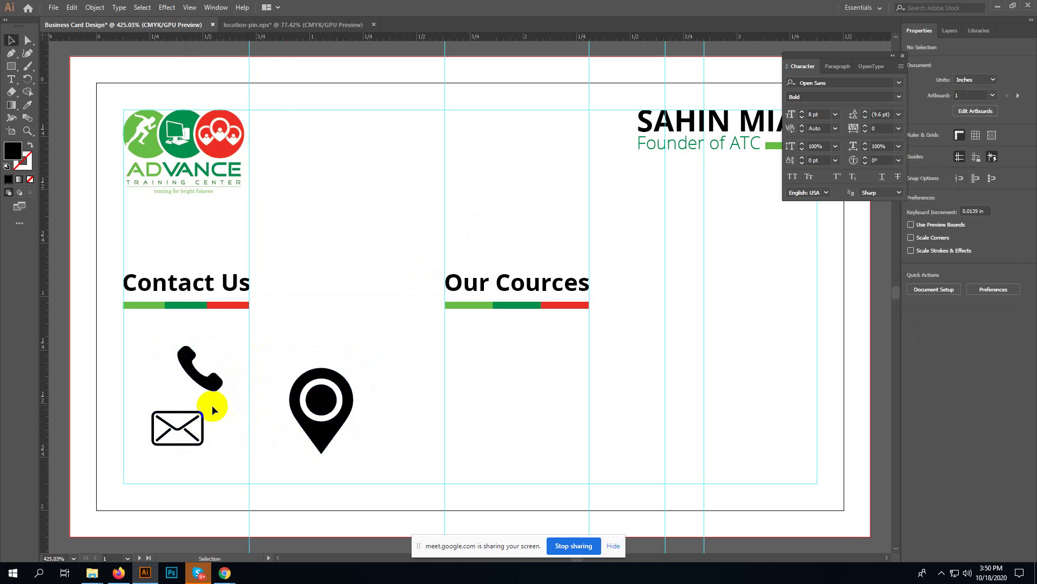
{"action": "left_click", "coordinate": [193, 371]}
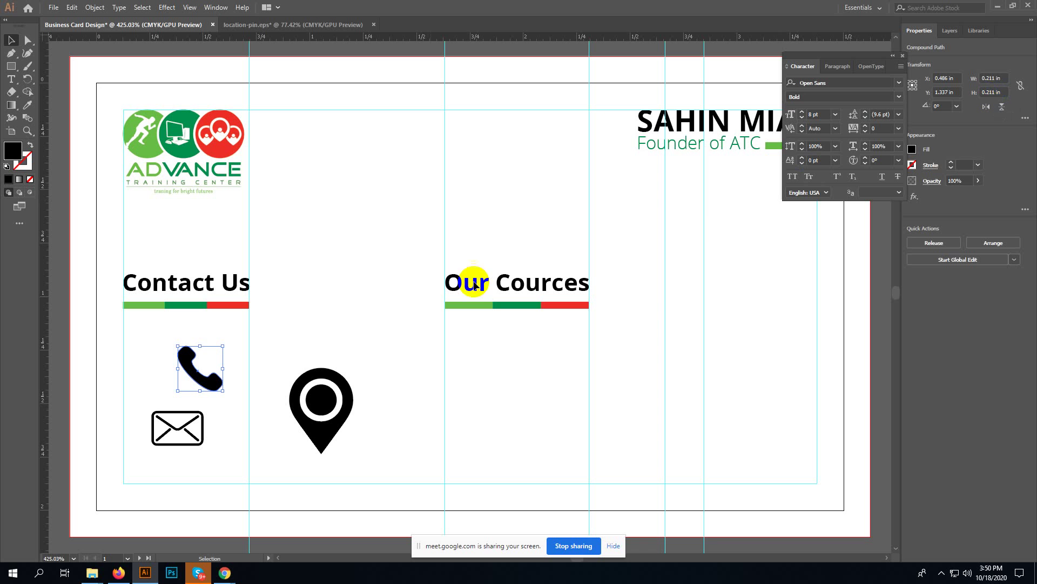
{"action": "left_click", "coordinate": [164, 429]}
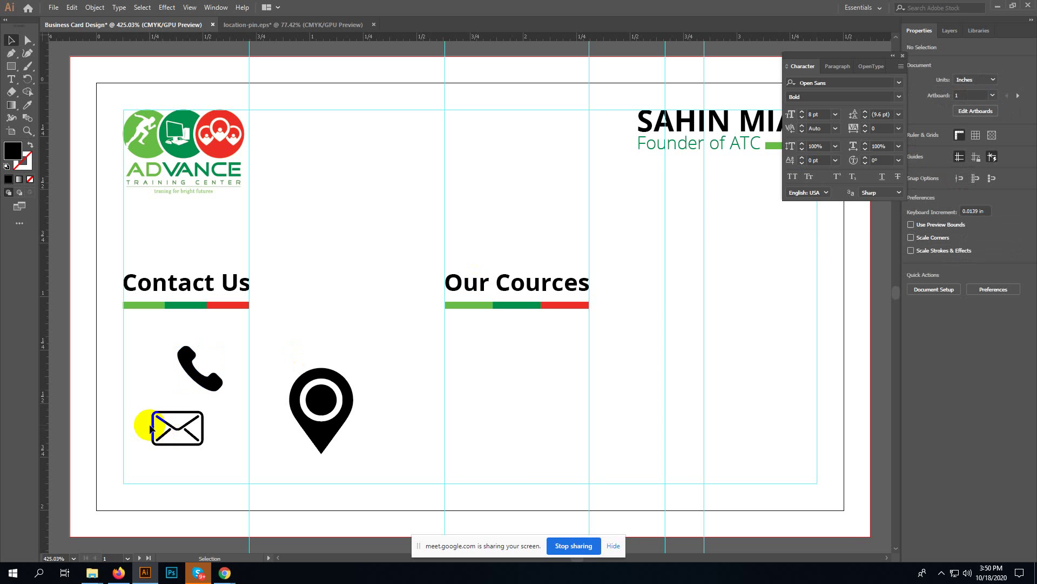
{"action": "left_click", "coordinate": [173, 427]}
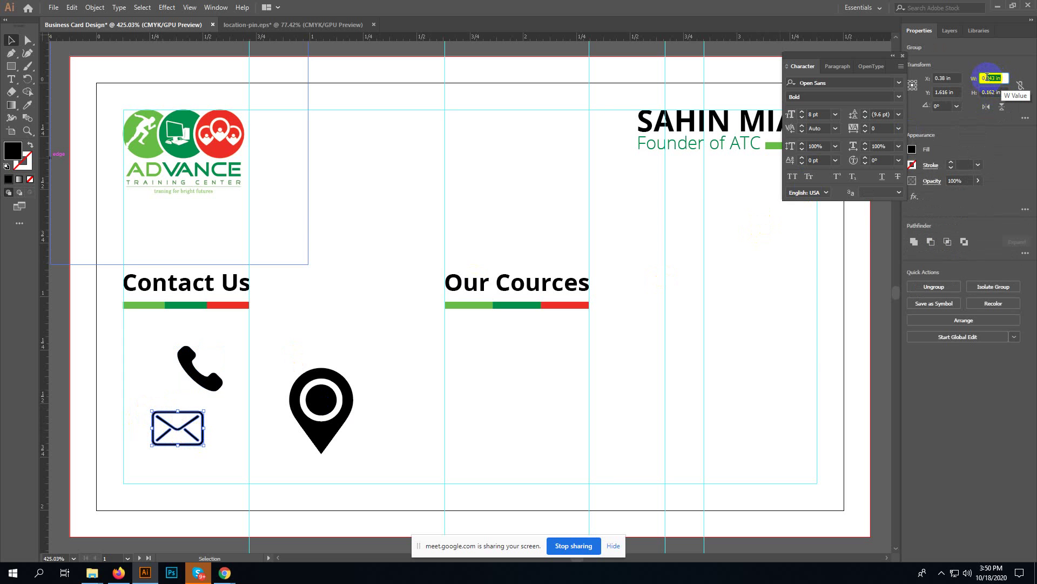
- Enter 0.211 in the Transform panel and check the envelope's width and height values
{"action": "type", "text": "0.211"}
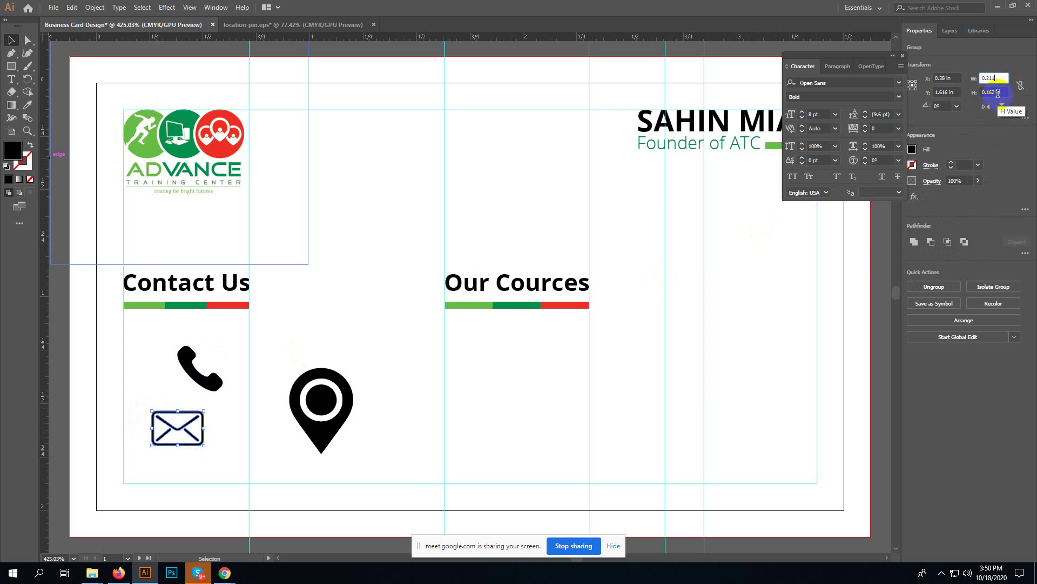
{"action": "left_click", "coordinate": [1001, 92]}
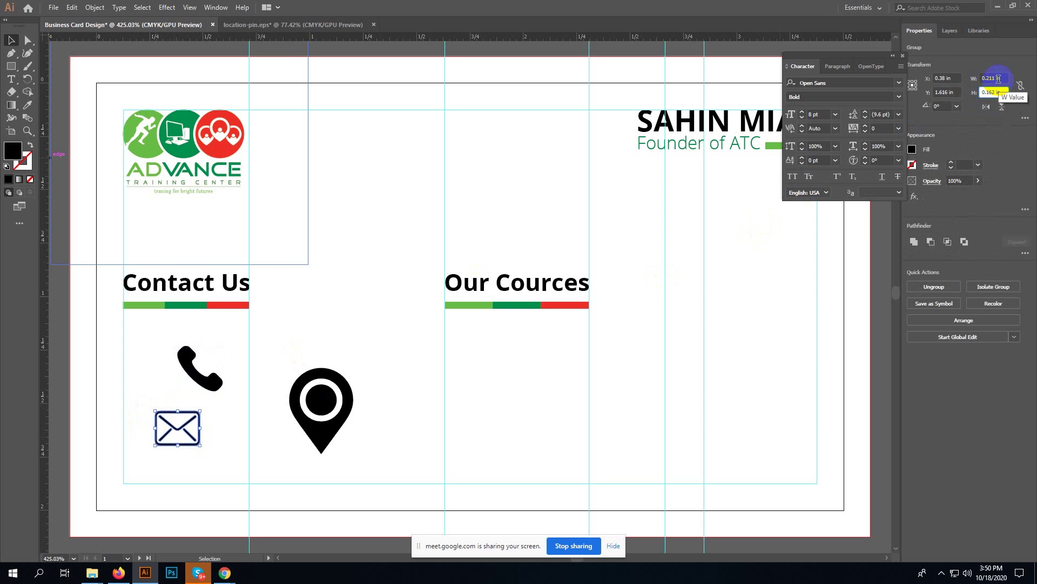
{"action": "left_click", "coordinate": [998, 79]}
{"action": "left_click", "coordinate": [1000, 92]}
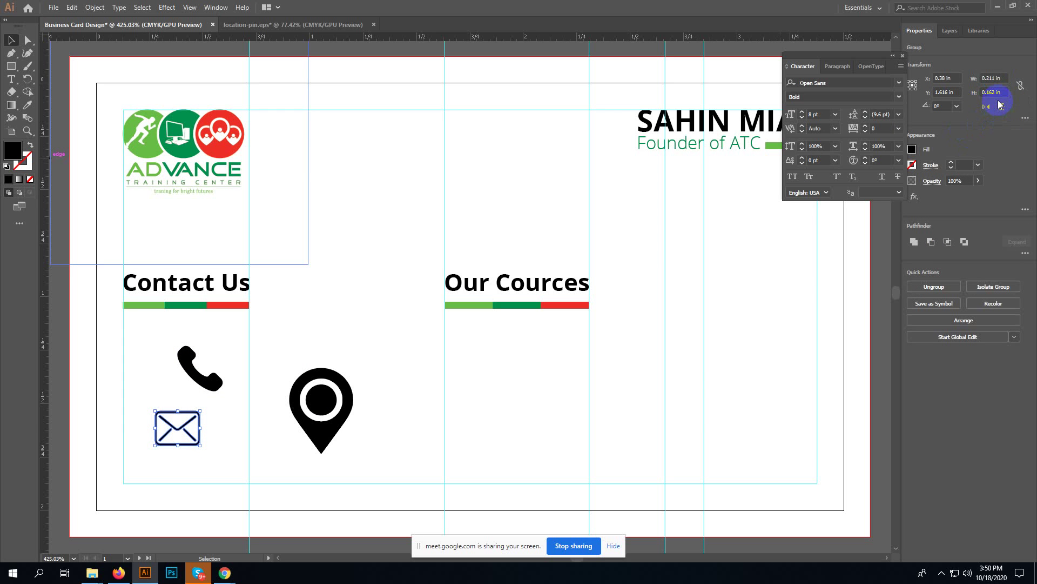
{"action": "left_click", "coordinate": [958, 127]}
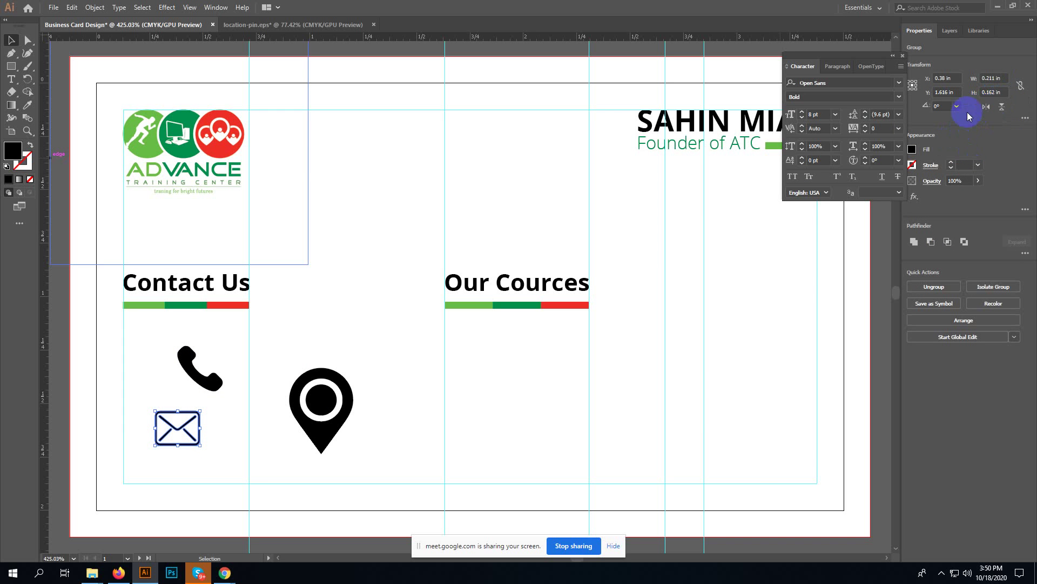
{"action": "left_click", "coordinate": [993, 92]}
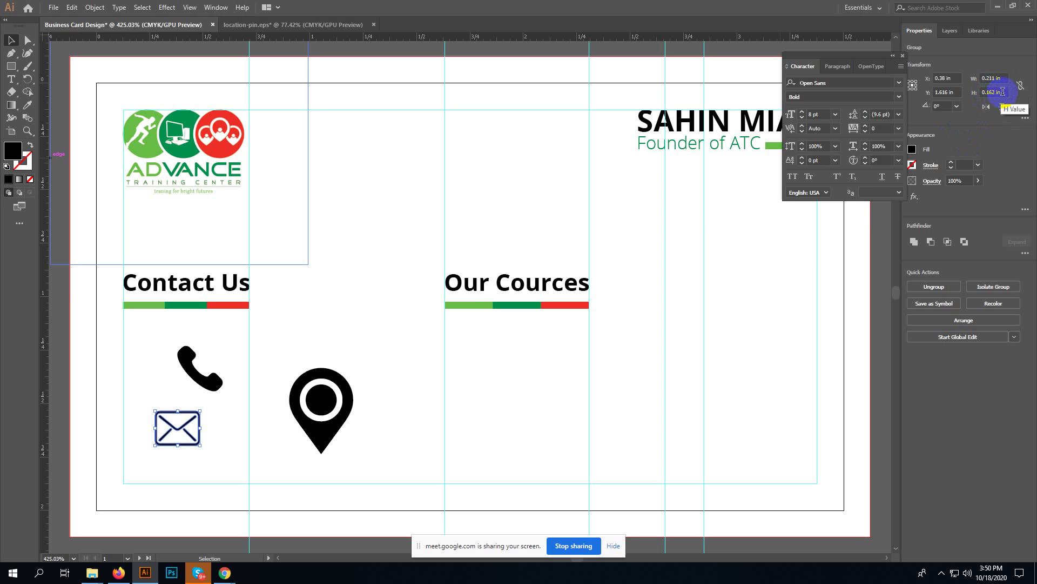
{"action": "left_click", "coordinate": [212, 418]}
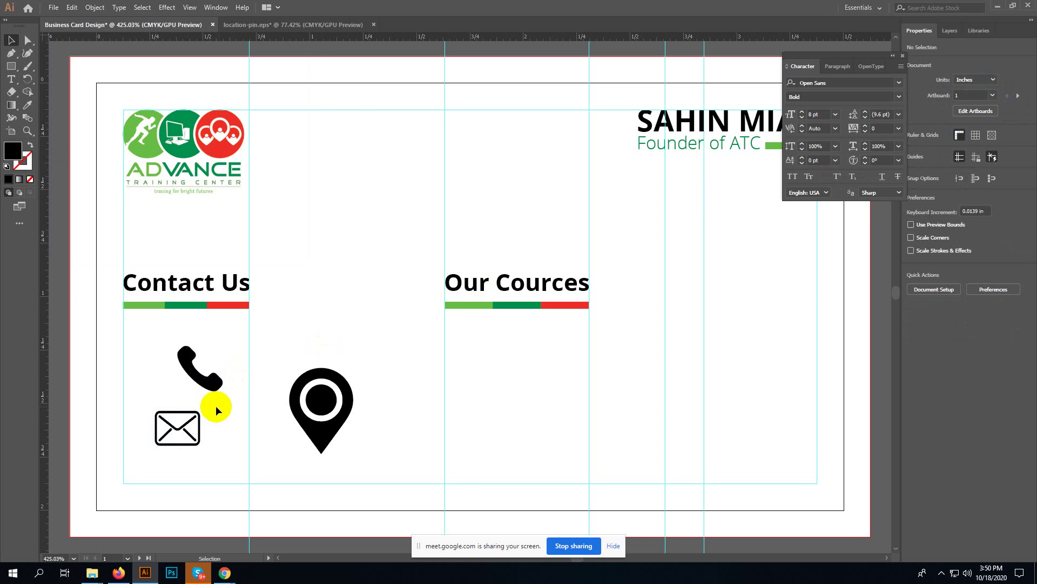
- Resize the location pin to 0.211 by 0.29 in through the Transform panel's W and H fields
{"action": "left_click_drag", "start_coordinate": [322, 348], "coordinate": [376, 447]}
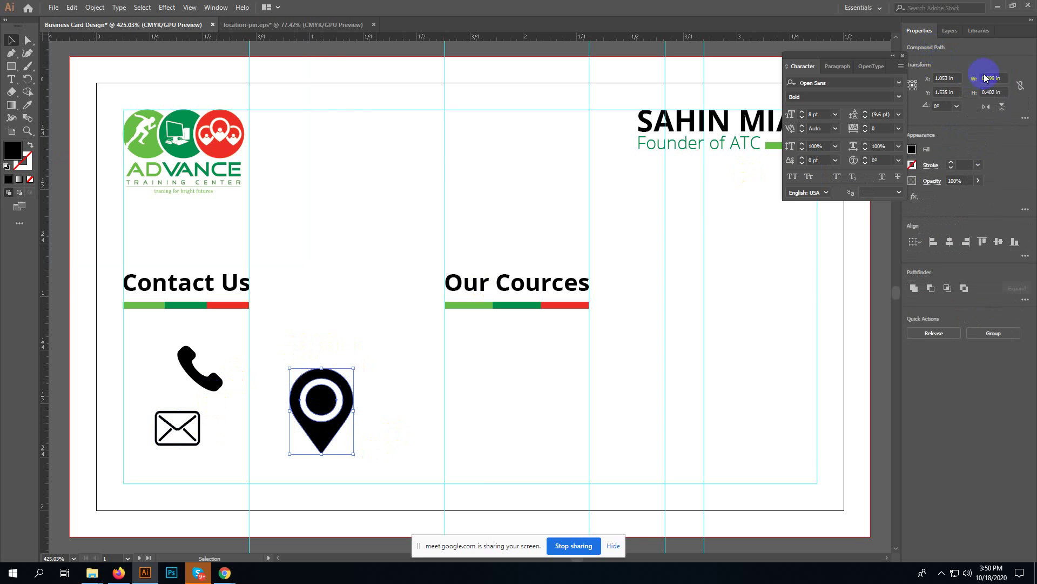
{"action": "left_click", "coordinate": [1001, 75]}
{"action": "double_click", "coordinate": [1002, 79]}
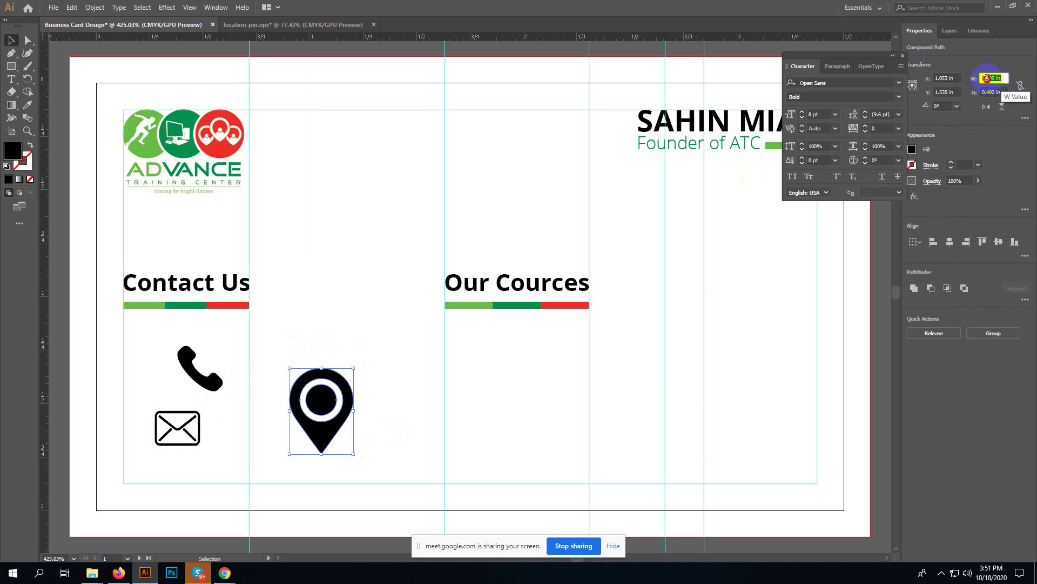
{"action": "type", "text": "0.211"}
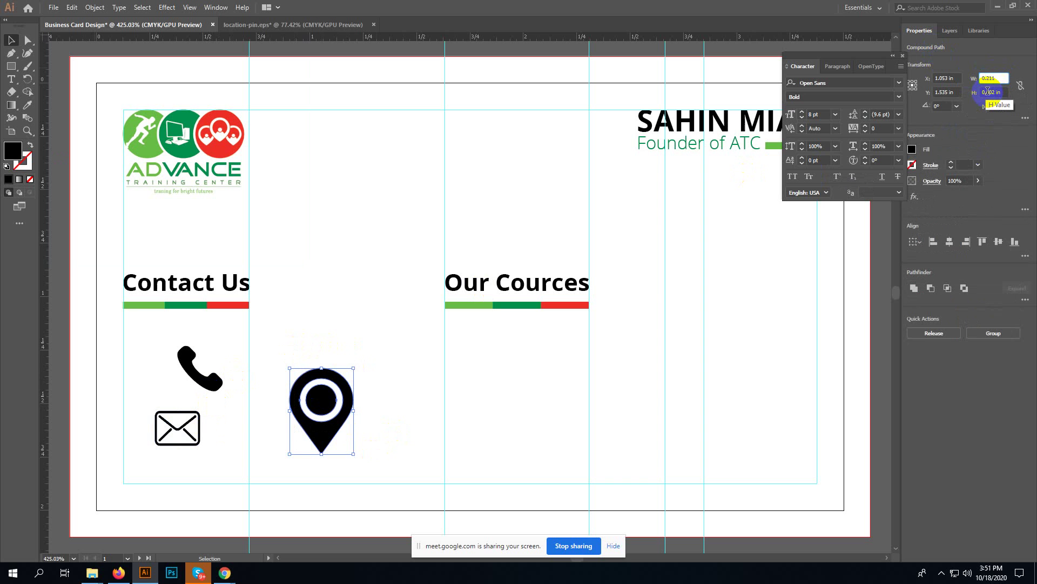
{"action": "double_click", "coordinate": [988, 91]}
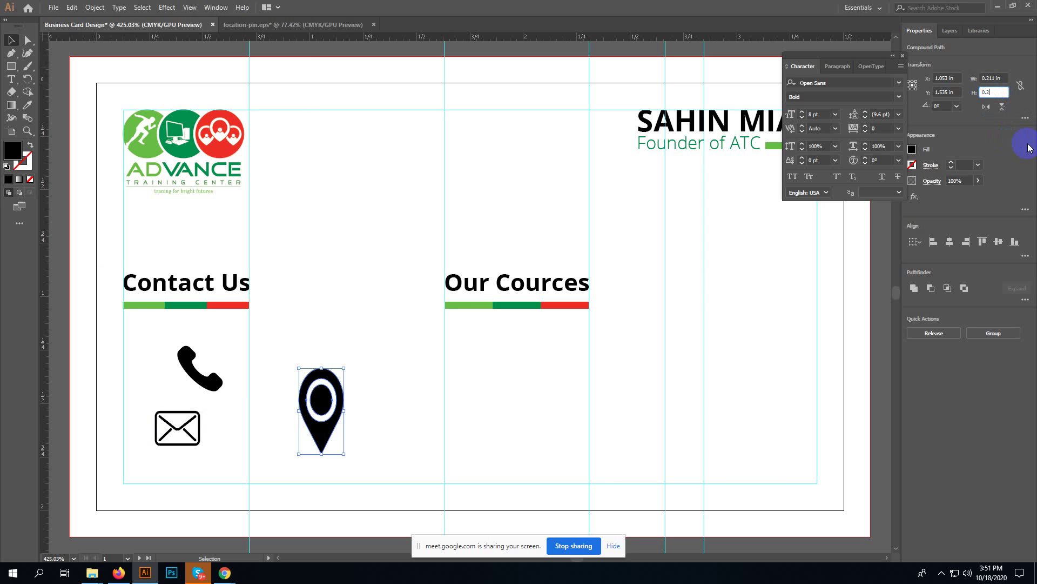
{"action": "key", "text": "Return"}
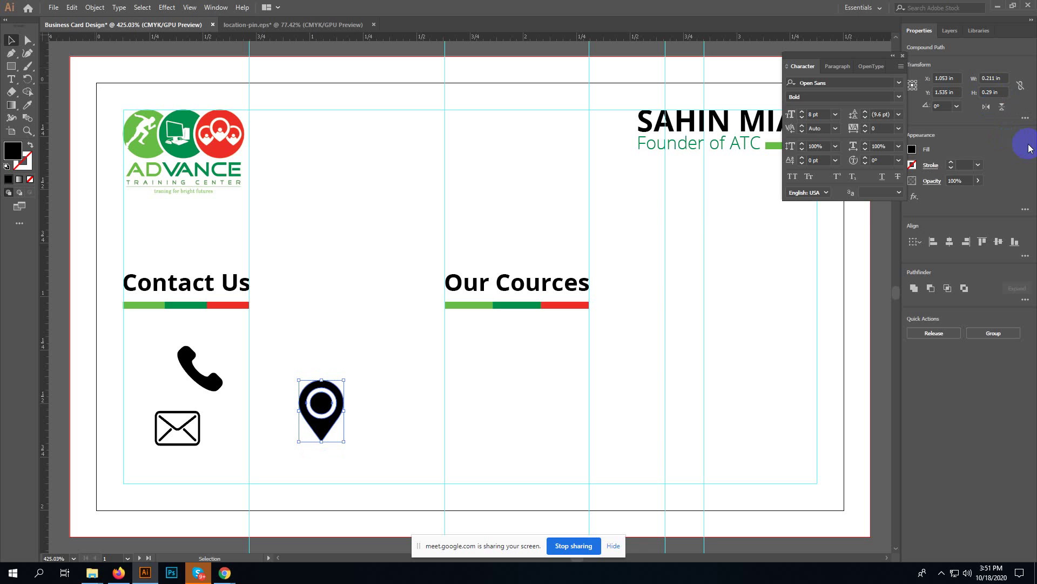
{"action": "left_click", "coordinate": [368, 397]}
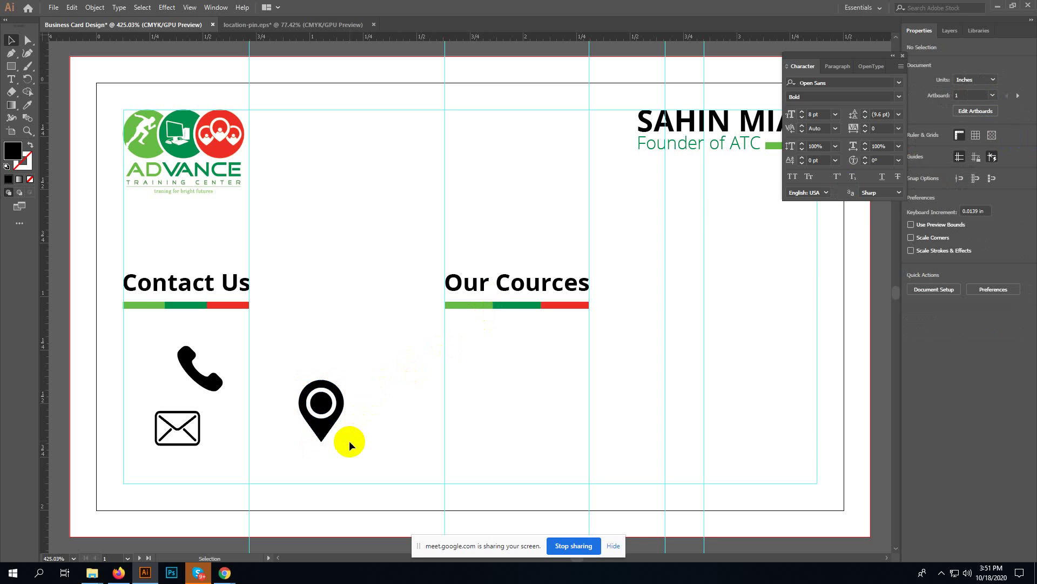
- Undo the pin resize and give the phone and envelope the pin's black fill with the Eyedropper
{"action": "left_click", "coordinate": [317, 441]}
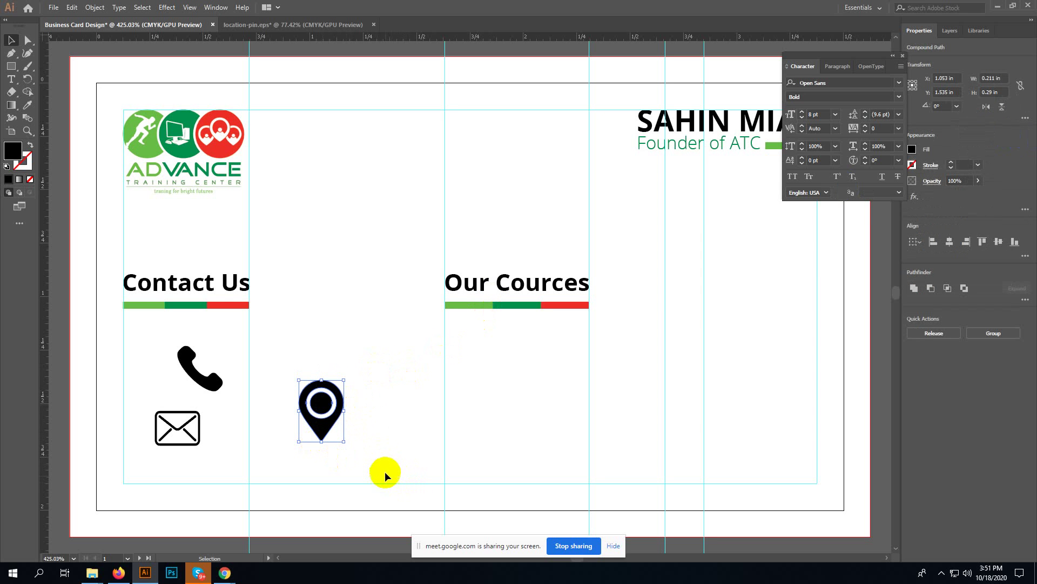
{"action": "key", "text": "a"}
{"action": "key", "text": "ctrl+z"}
{"action": "key", "text": "ctrl+z"}
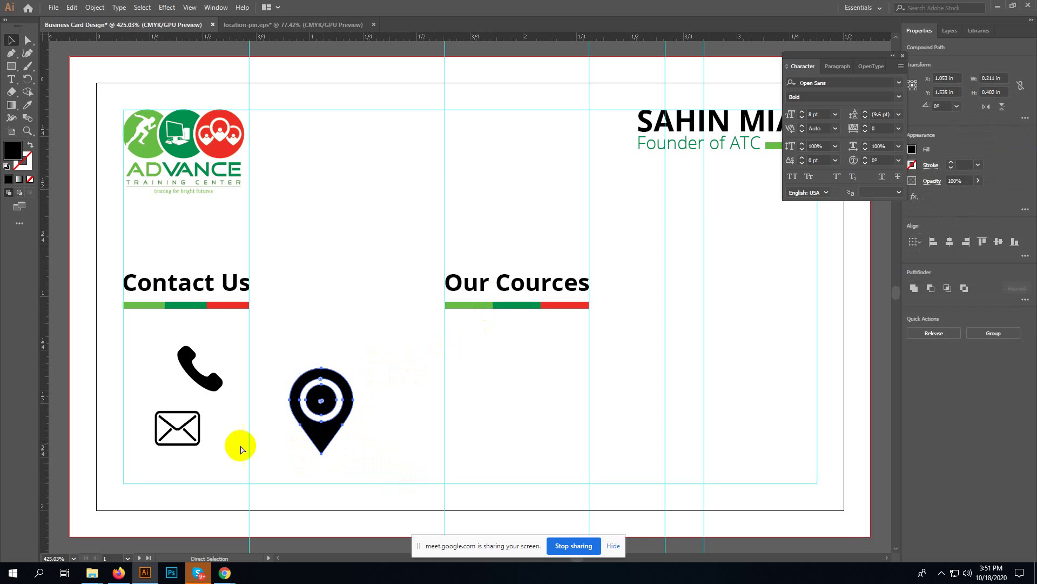
{"action": "left_click", "coordinate": [214, 440], "text": "shift"}
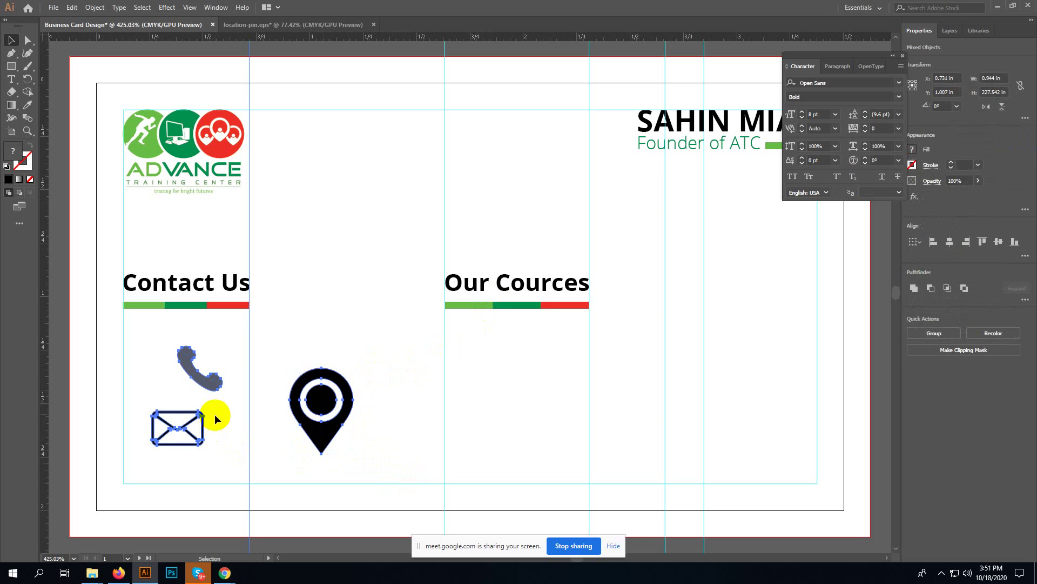
{"action": "key", "text": "v"}
{"action": "left_click_drag", "start_coordinate": [214, 359], "coordinate": [157, 438]}
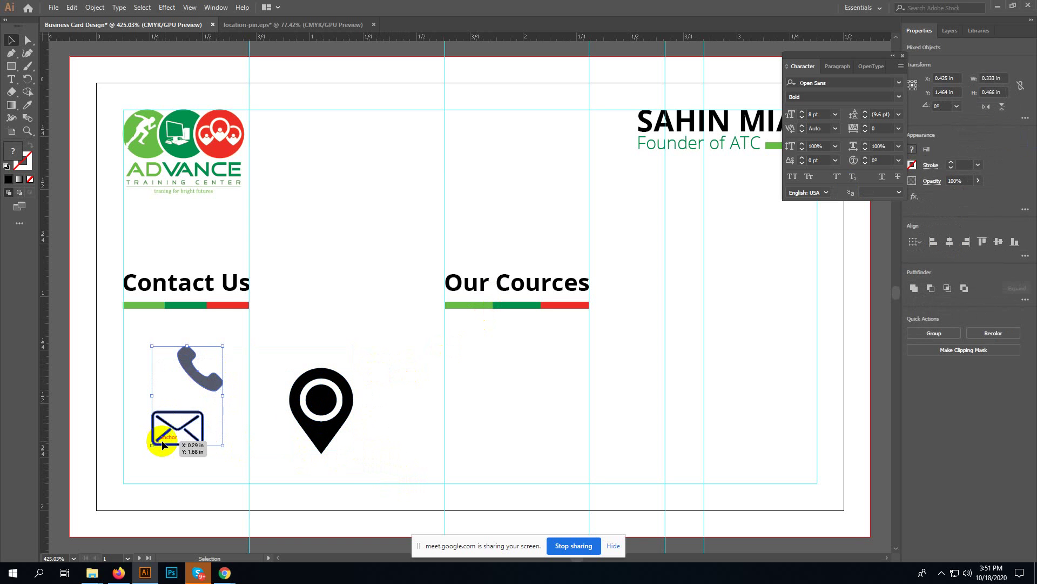
{"action": "key", "text": "i"}
{"action": "left_click", "coordinate": [325, 430]}
{"action": "key", "text": "v"}
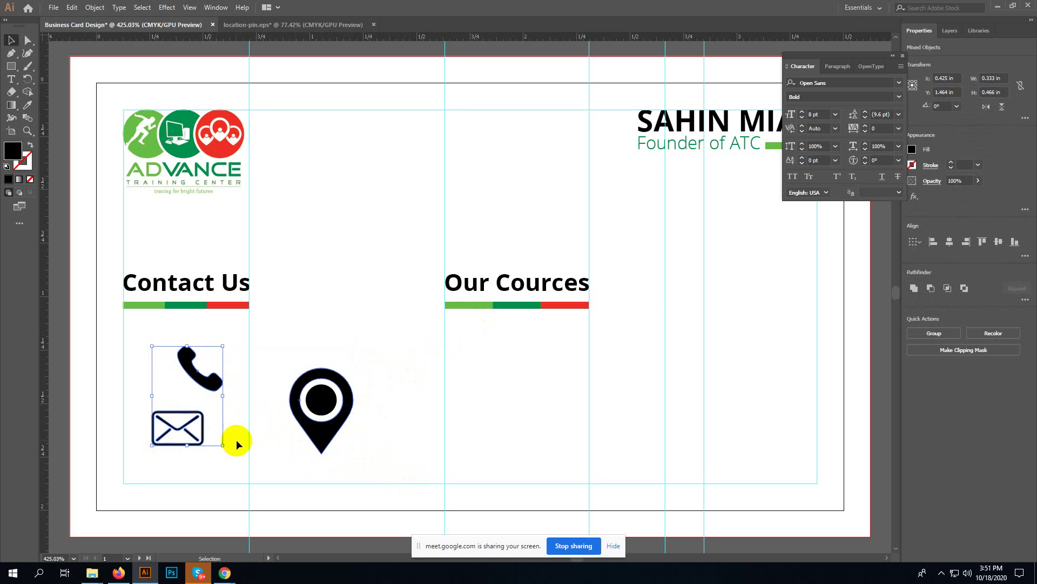
{"action": "left_click", "coordinate": [195, 451]}
- Scale the phone and location pin down to match, placing the pin below the envelope
{"action": "left_click", "coordinate": [214, 380]}
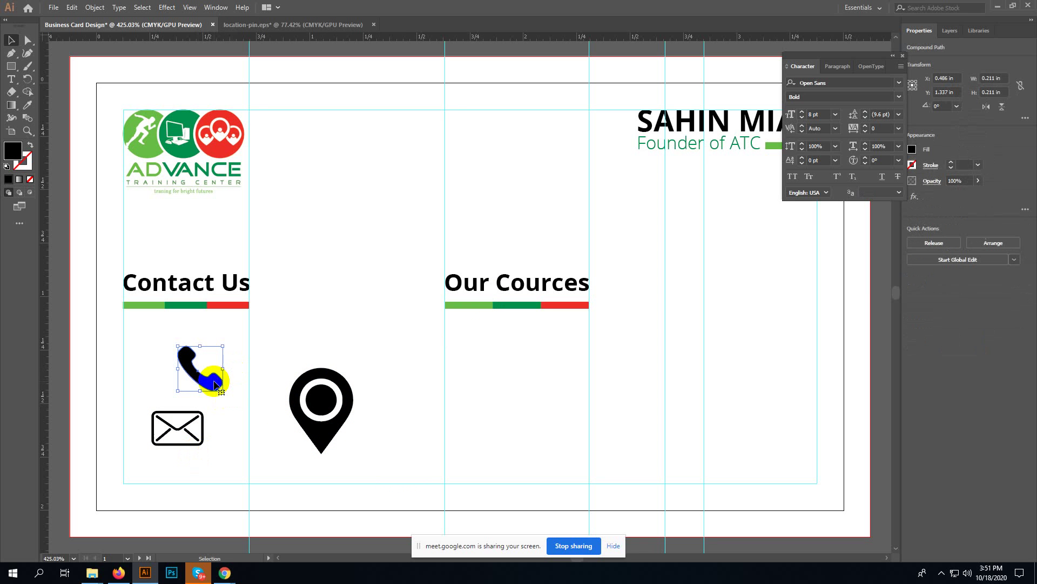
{"action": "mouse_move", "coordinate": [223, 390]}
{"action": "left_mouse_down"}
{"action": "mouse_move", "coordinate": [217, 363]}
{"action": "mouse_move", "coordinate": [210, 377]}
{"action": "left_mouse_up"}
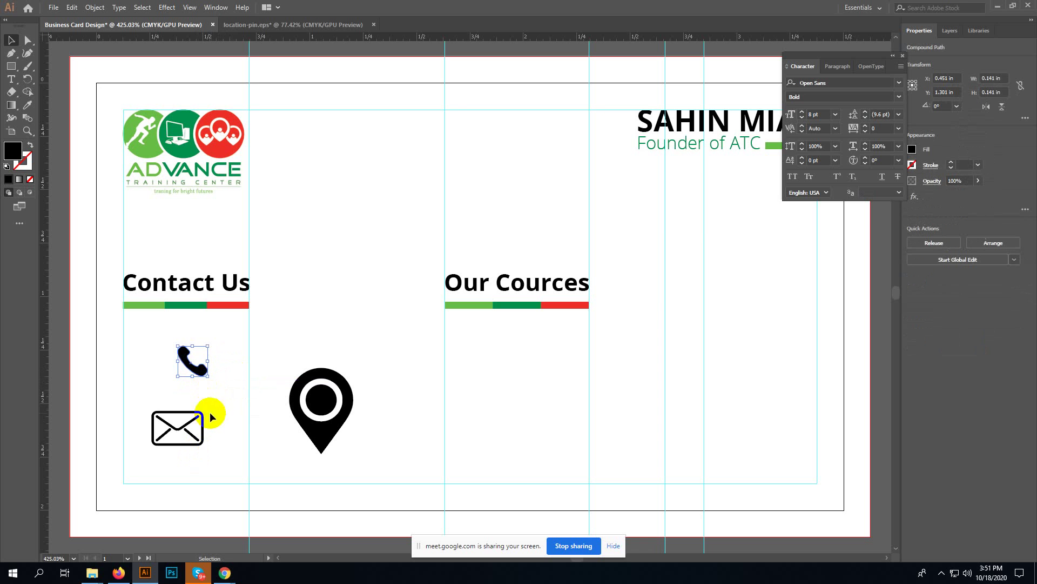
{"action": "mouse_move", "coordinate": [208, 412]}
{"action": "left_mouse_down"}
{"action": "mouse_move", "coordinate": [146, 459]}
{"action": "mouse_move", "coordinate": [202, 446]}
{"action": "mouse_move", "coordinate": [171, 431]}
{"action": "mouse_move", "coordinate": [204, 406]}
{"action": "left_mouse_up"}
{"action": "left_click", "coordinate": [332, 429]}
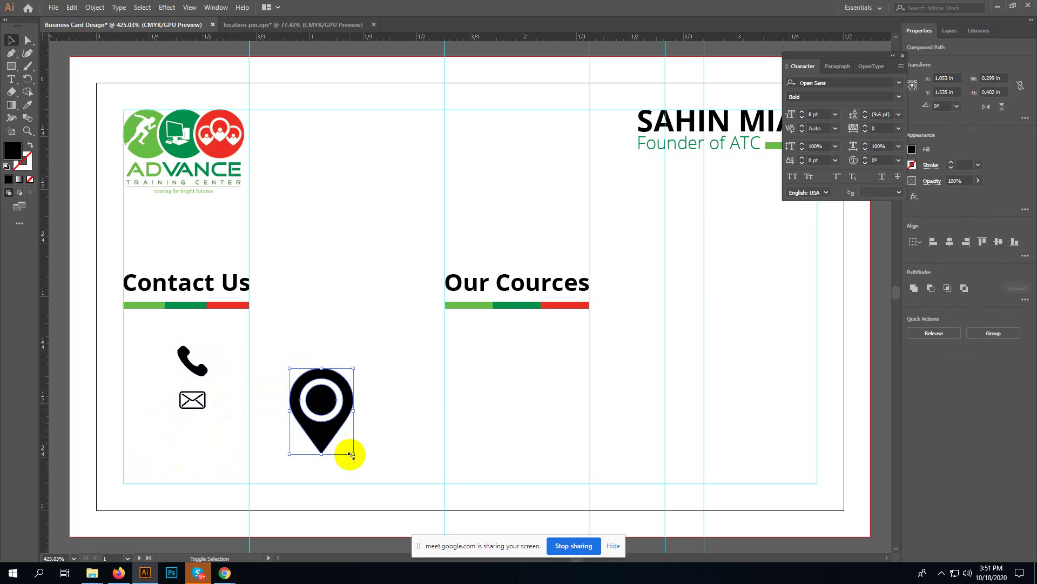
{"action": "left_click_drag", "start_coordinate": [353, 453], "coordinate": [190, 443]}
{"action": "left_click_drag", "start_coordinate": [224, 371], "coordinate": [172, 420]}
- Move the three icons left under Contact Us and align their left edges
{"action": "left_click_drag", "start_coordinate": [190, 430], "coordinate": [140, 419]}
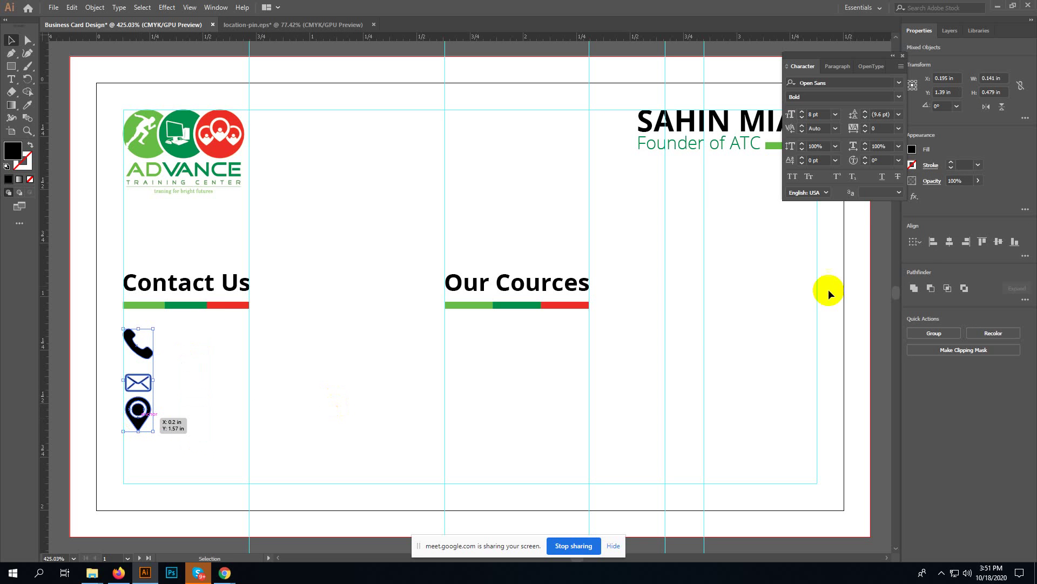
{"action": "left_click", "coordinate": [901, 55]}
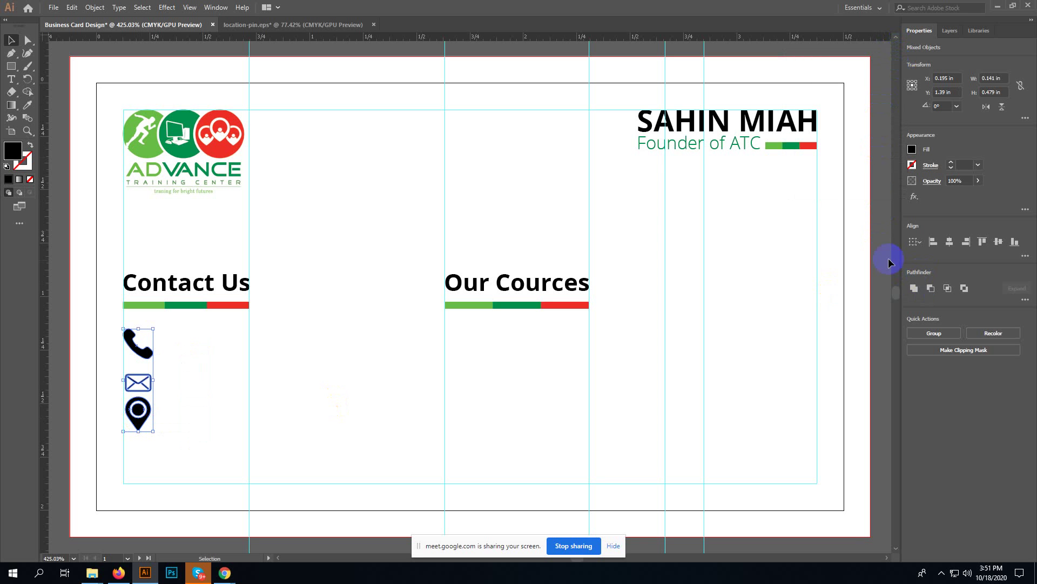
{"action": "left_click", "coordinate": [930, 243]}
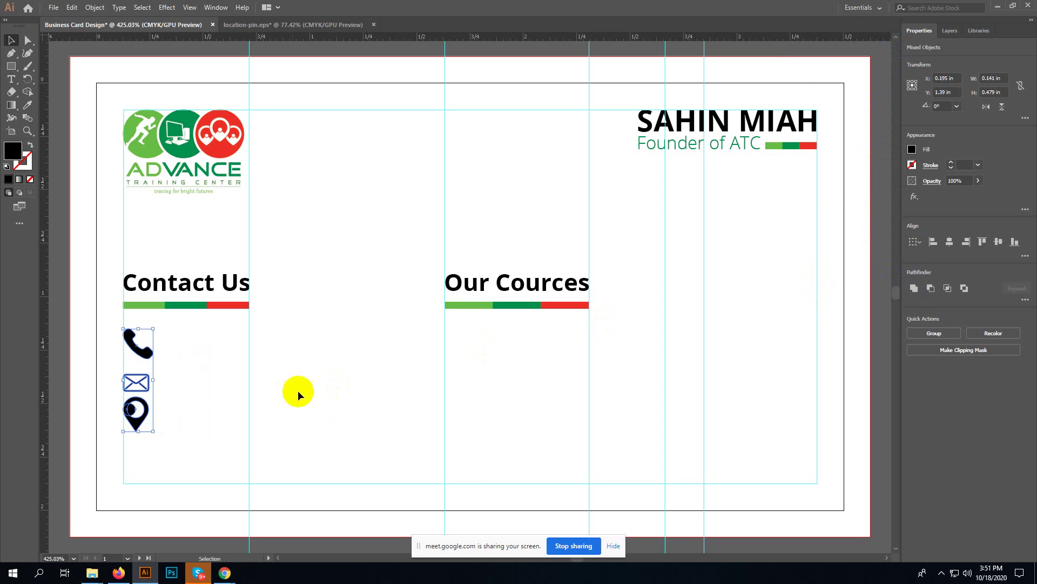
- Add a vertical guide beside the icons and nudge the pin's inner circle
{"action": "key", "text": "ctrl+plus"}
{"action": "key", "text": "ctrl+plus"}
{"action": "key", "text": "ctrl+plus"}
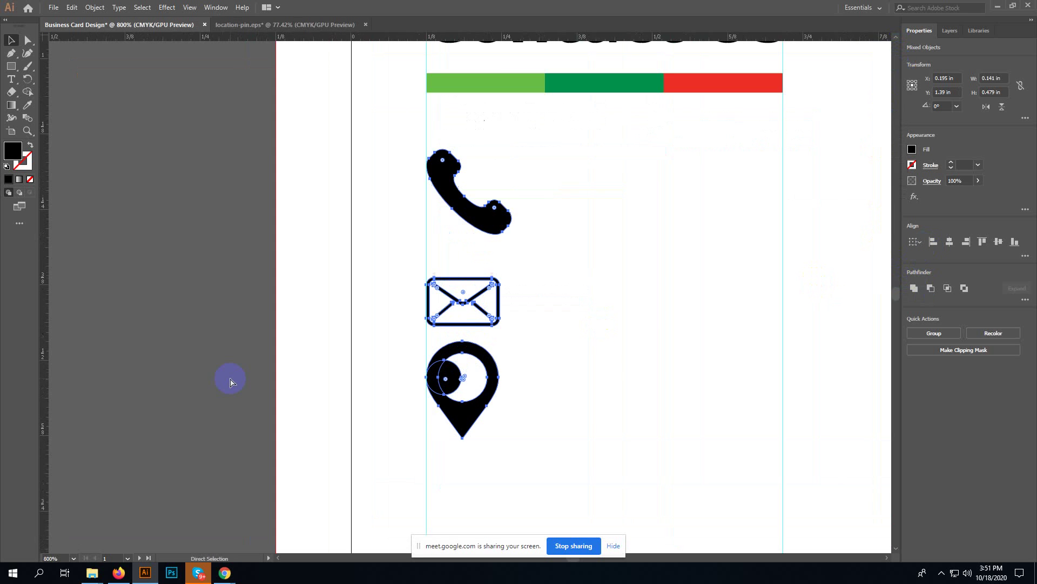
{"action": "left_click", "coordinate": [576, 213]}
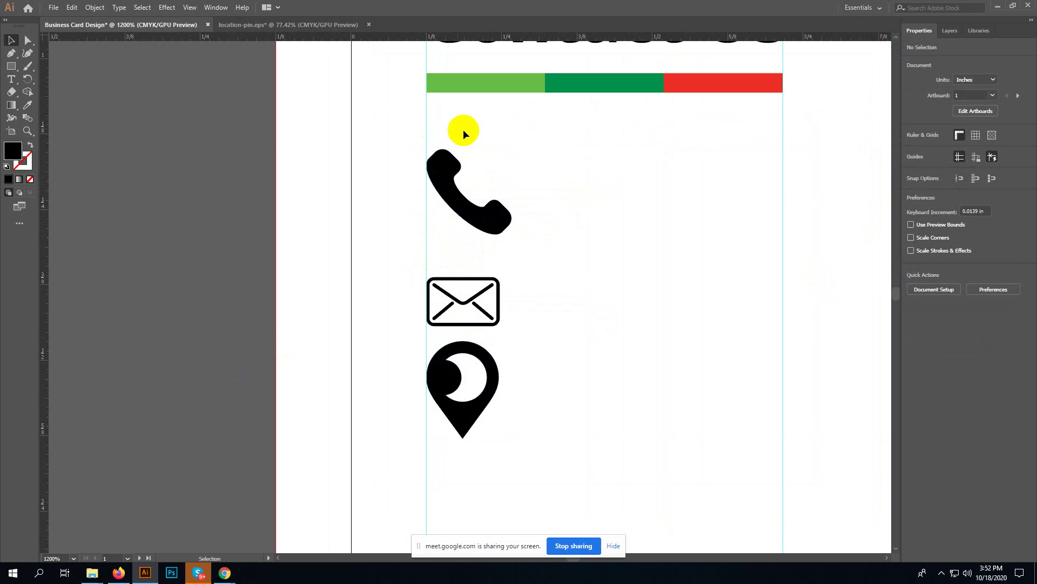
{"action": "left_click_drag", "start_coordinate": [43, 241], "coordinate": [511, 222]}
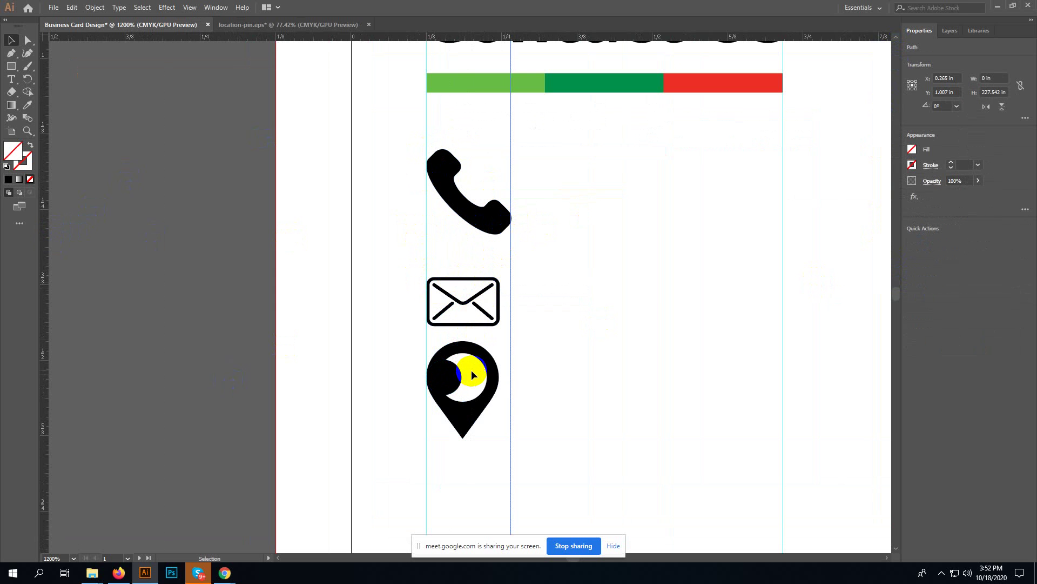
{"action": "mouse_move", "coordinate": [464, 373]}
{"action": "left_mouse_down"}
{"action": "mouse_move", "coordinate": [453, 383]}
{"action": "mouse_move", "coordinate": [470, 380]}
{"action": "left_mouse_up"}
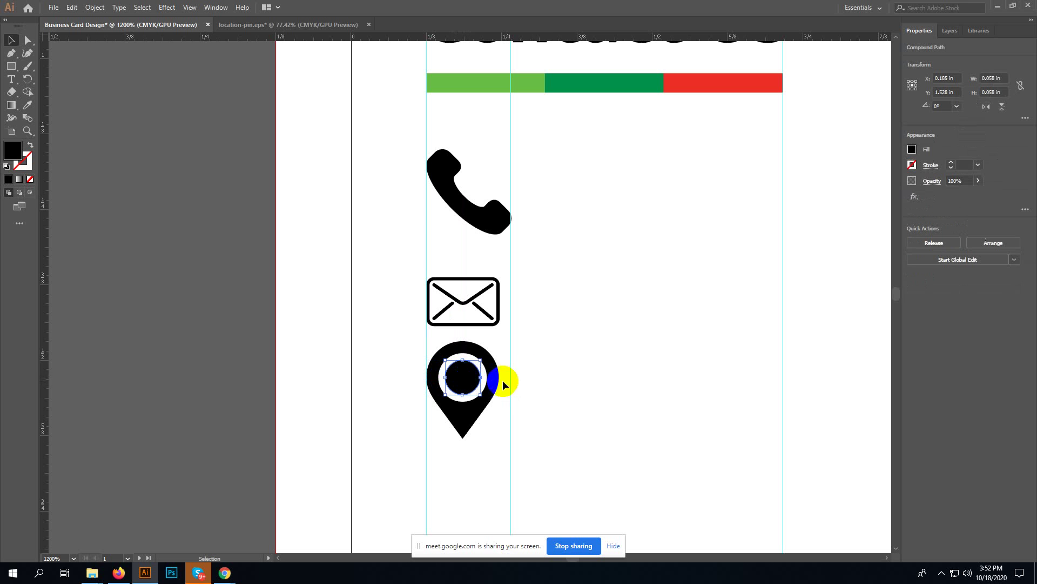
{"action": "left_click", "coordinate": [553, 370]}
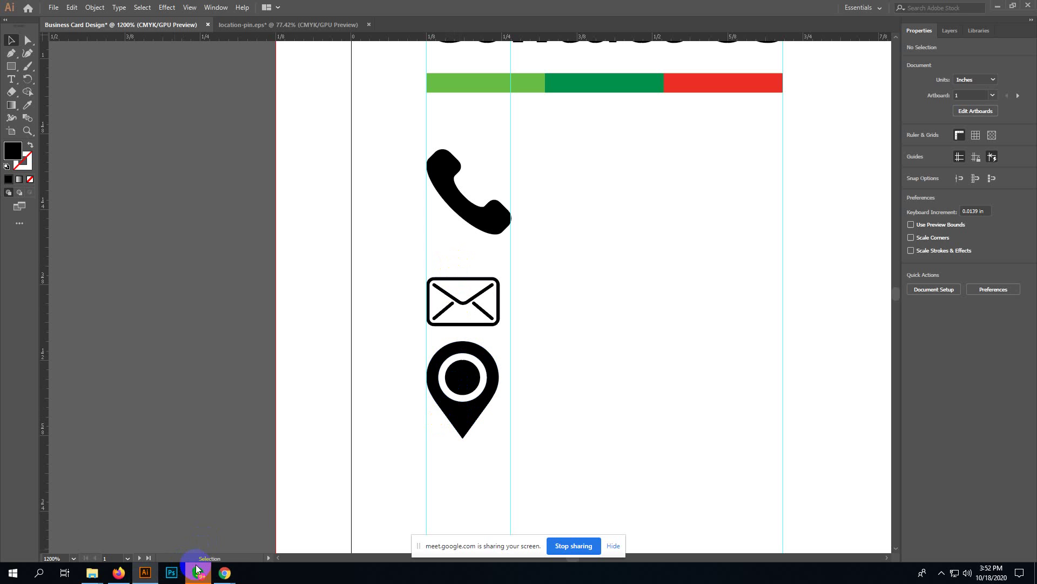
- Admit the waiting participant in the Google Meet call and return to the Illustrator card
{"action": "mouse_move", "coordinate": [225, 571]}
{"action": "left_click", "coordinate": [191, 523]}
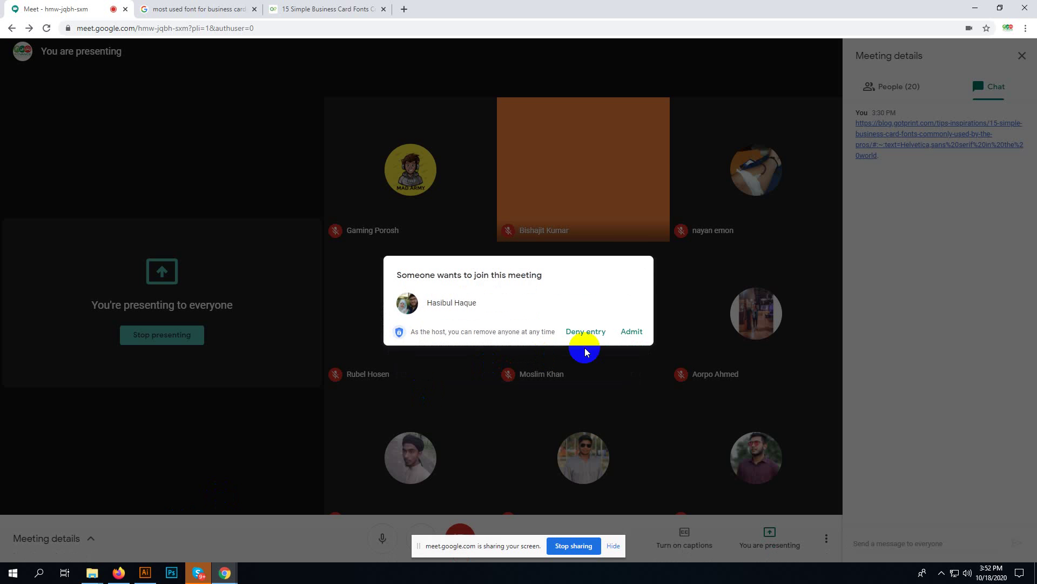
{"action": "left_click", "coordinate": [630, 331]}
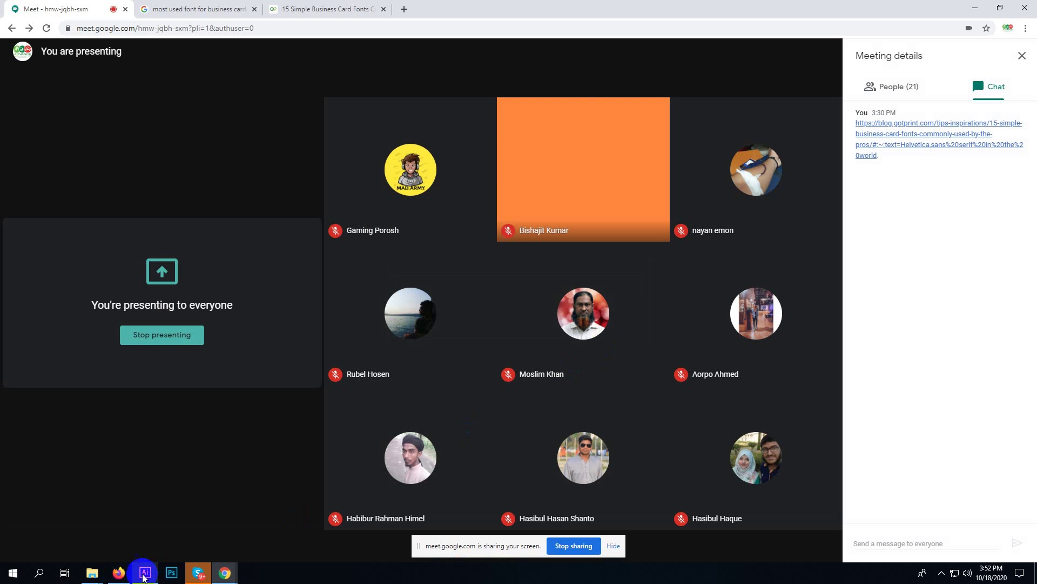
{"action": "left_click", "coordinate": [145, 573]}
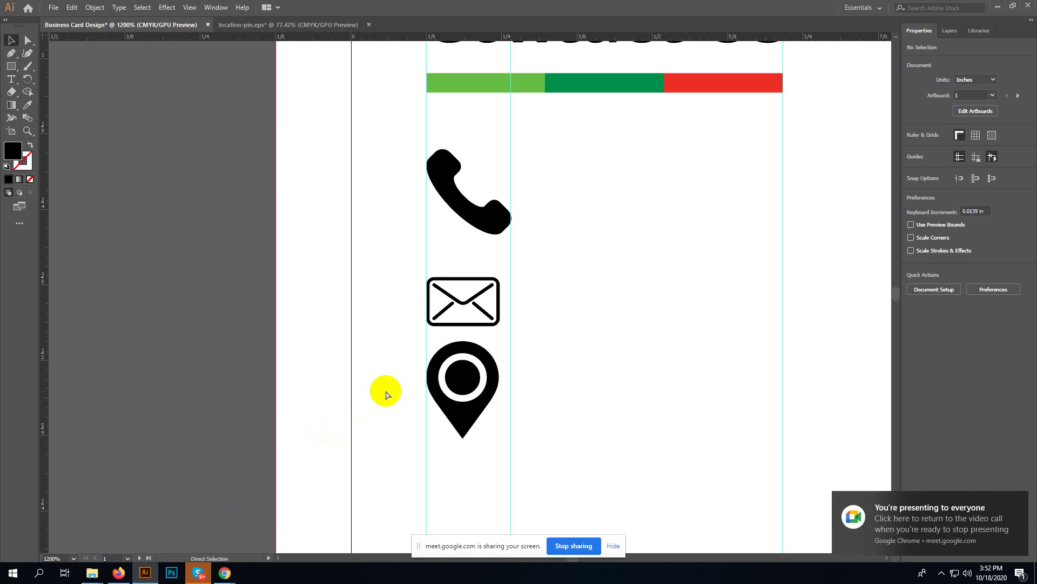
- Zoom into the Contact Us column and reposition the vertical guide slightly left
{"action": "key", "text": "ctrl+0"}
{"action": "key", "text": "ctrl+equal"}
{"action": "key", "text": "ctrl+equal"}
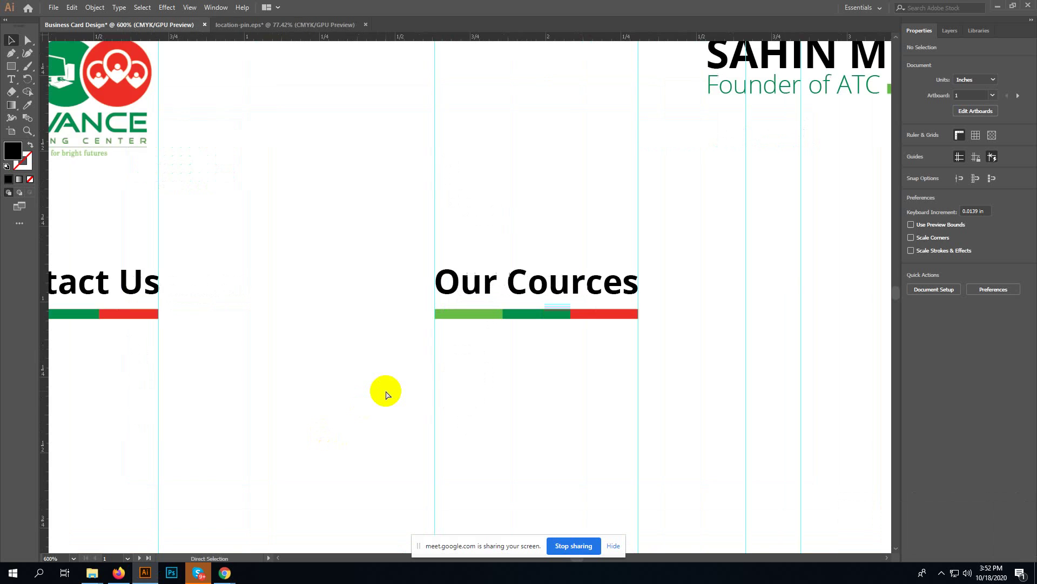
{"action": "key", "text": "space"}
{"action": "left_click_drag", "start_coordinate": [218, 305], "coordinate": [740, 232]}
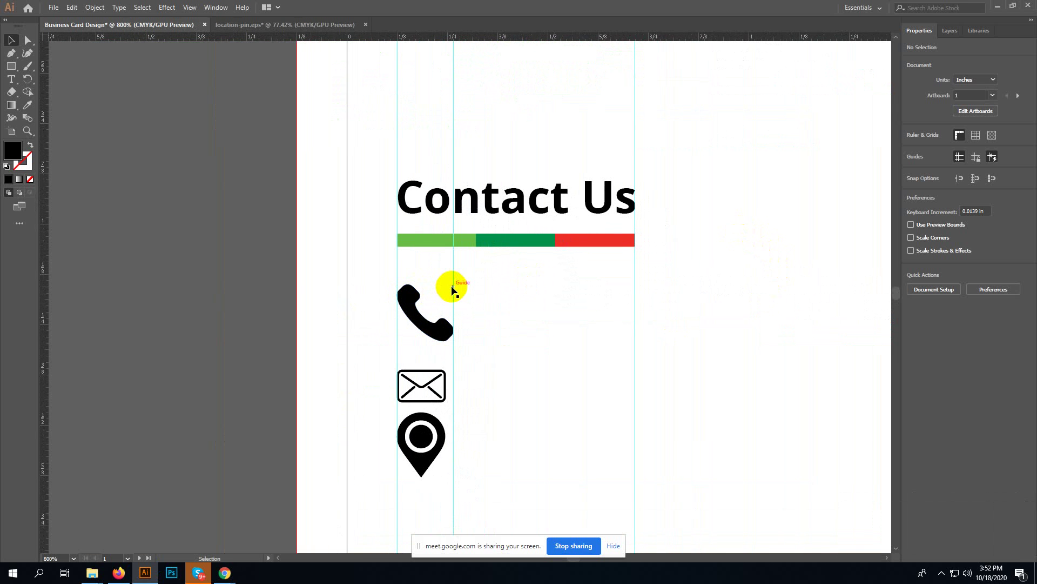
{"action": "left_click_drag", "start_coordinate": [453, 289], "coordinate": [466, 291]}
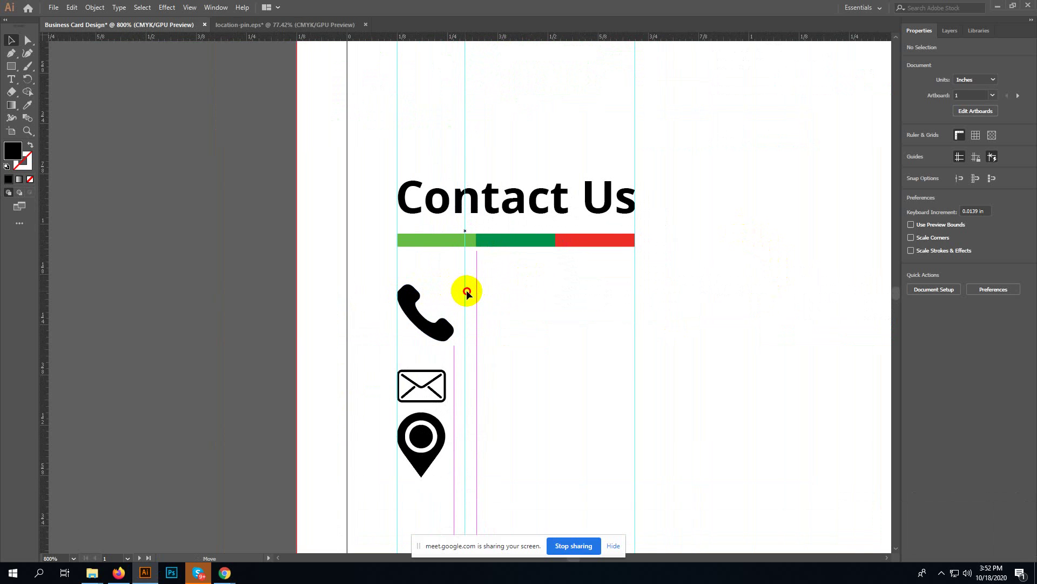
{"action": "left_click_drag", "start_coordinate": [466, 291], "coordinate": [451, 287]}
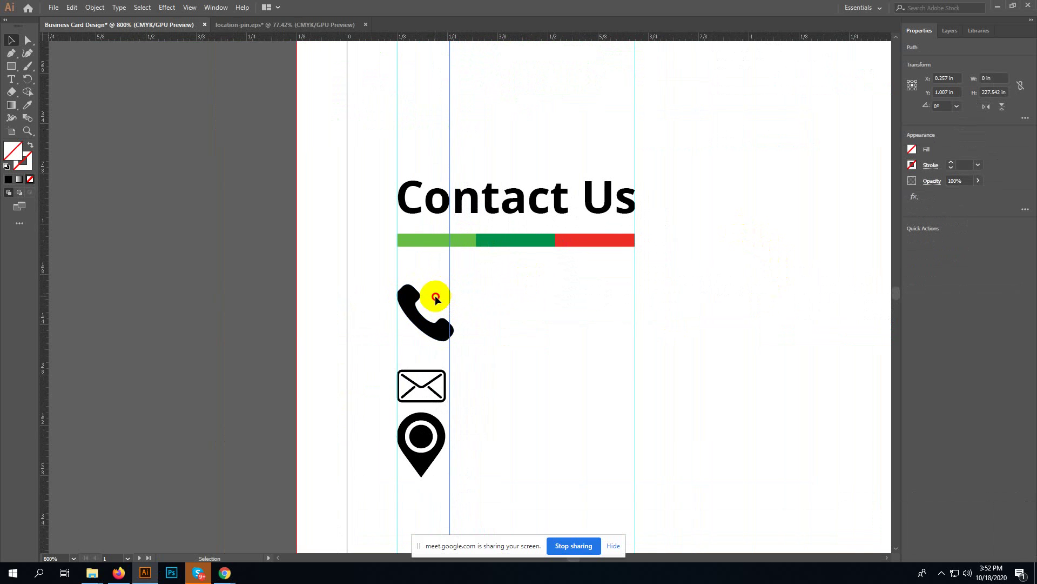
- Scale the three icons down, shrink the phone further, and shift the icons right under the heading
{"action": "left_click", "coordinate": [429, 458]}
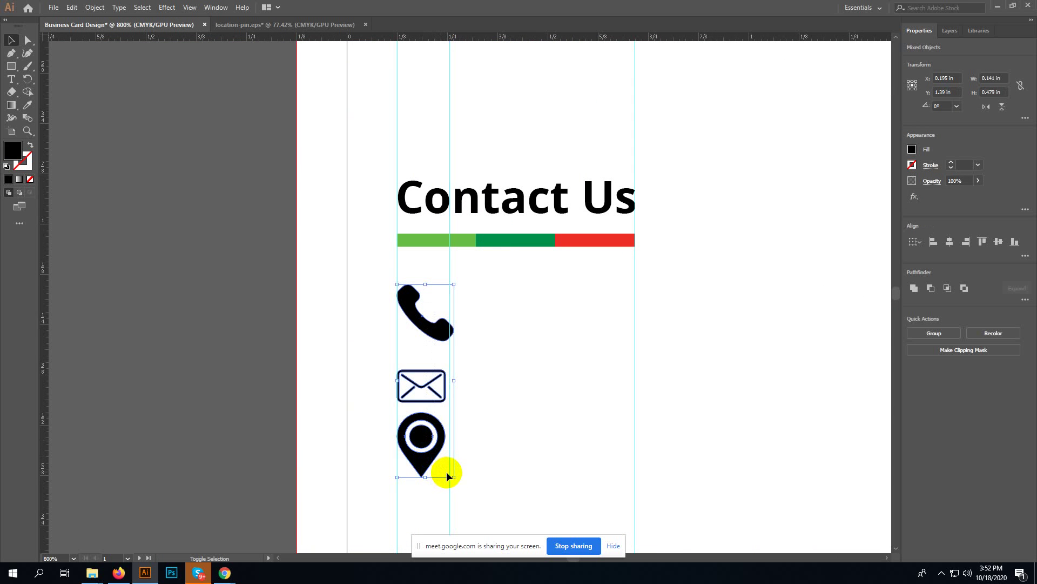
{"action": "left_click_drag", "start_coordinate": [454, 477], "coordinate": [437, 444]}
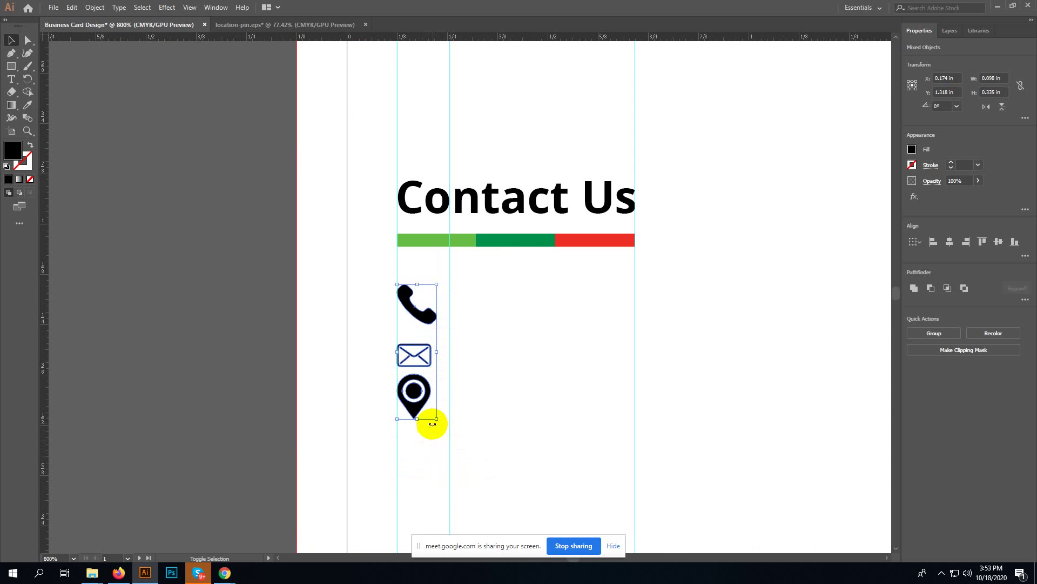
{"action": "left_click", "coordinate": [428, 295]}
{"action": "left_click", "coordinate": [431, 316]}
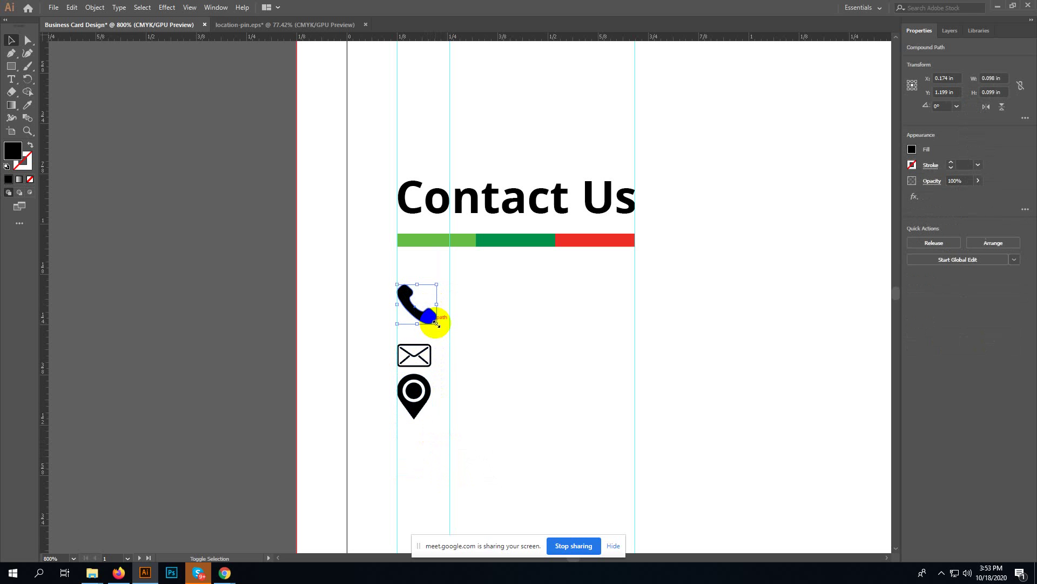
{"action": "left_click_drag", "start_coordinate": [432, 319], "coordinate": [431, 317]}
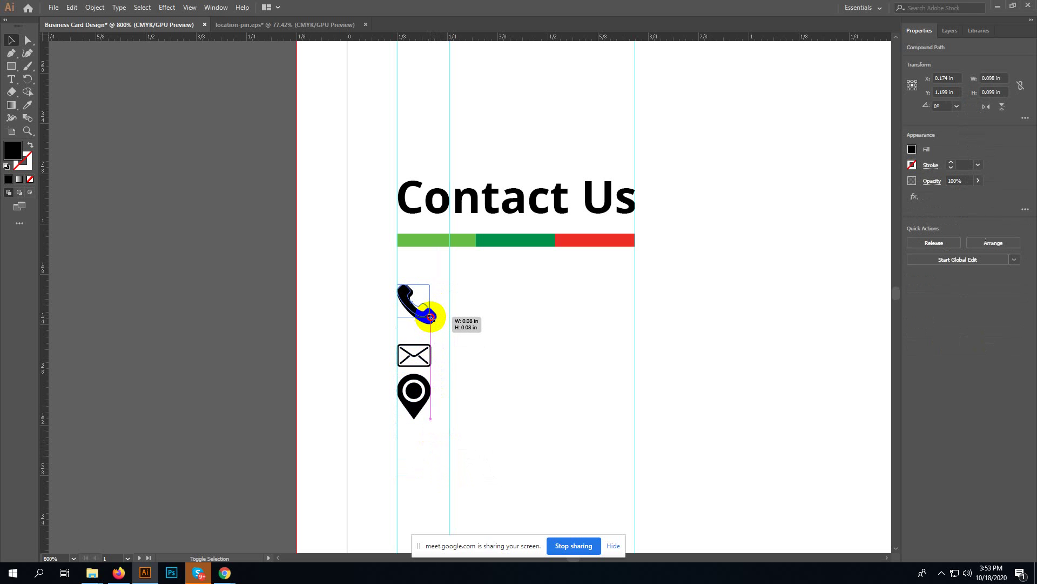
{"action": "left_click", "coordinate": [436, 374]}
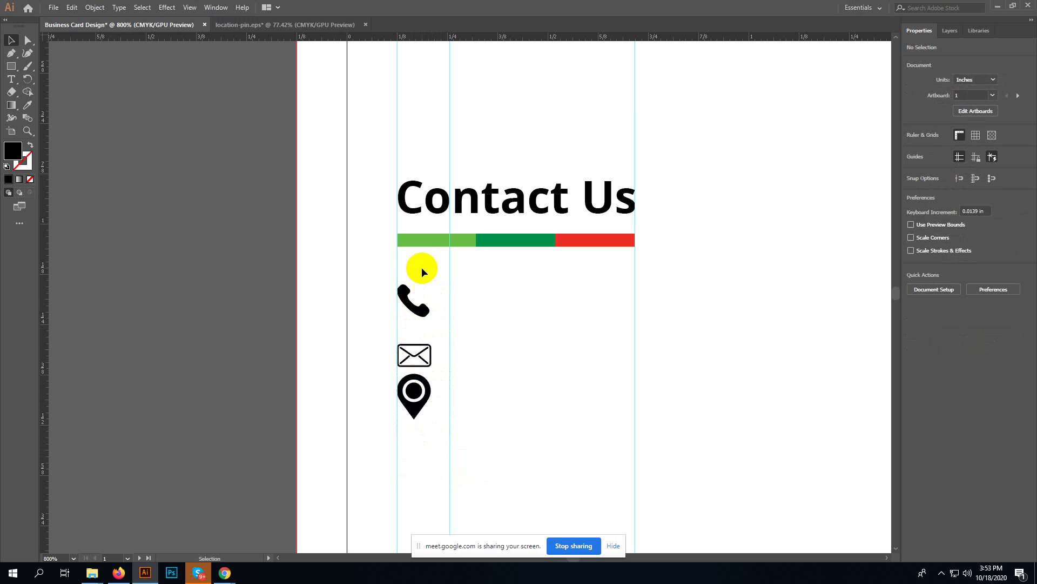
{"action": "left_click_drag", "start_coordinate": [422, 270], "coordinate": [554, 385]}
{"action": "left_click_drag", "start_coordinate": [451, 346], "coordinate": [443, 345]}
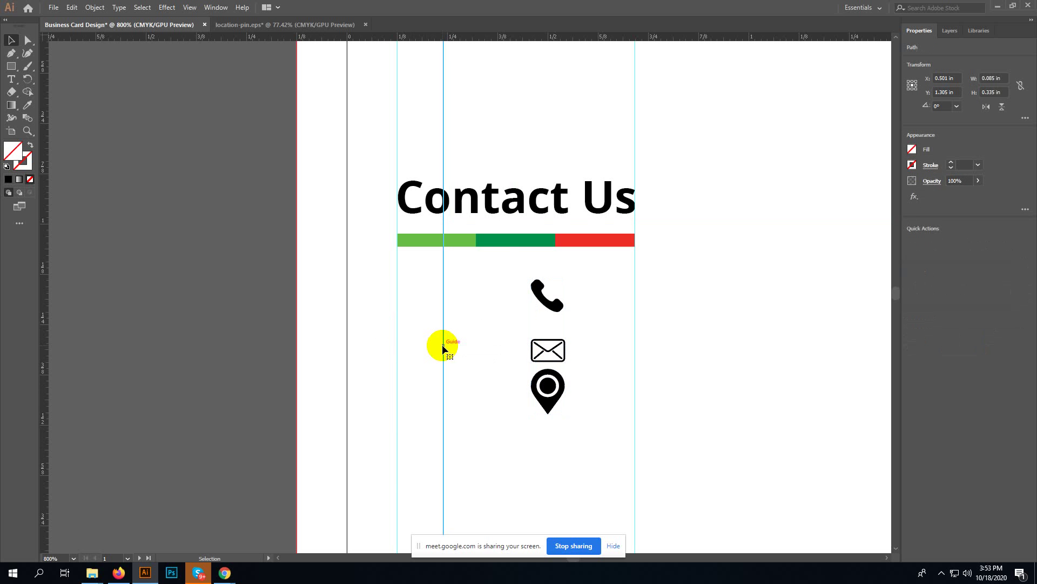
- Draw a small square under the bar's left end and fill it with the bar's light green
{"action": "left_click", "coordinate": [10, 65]}
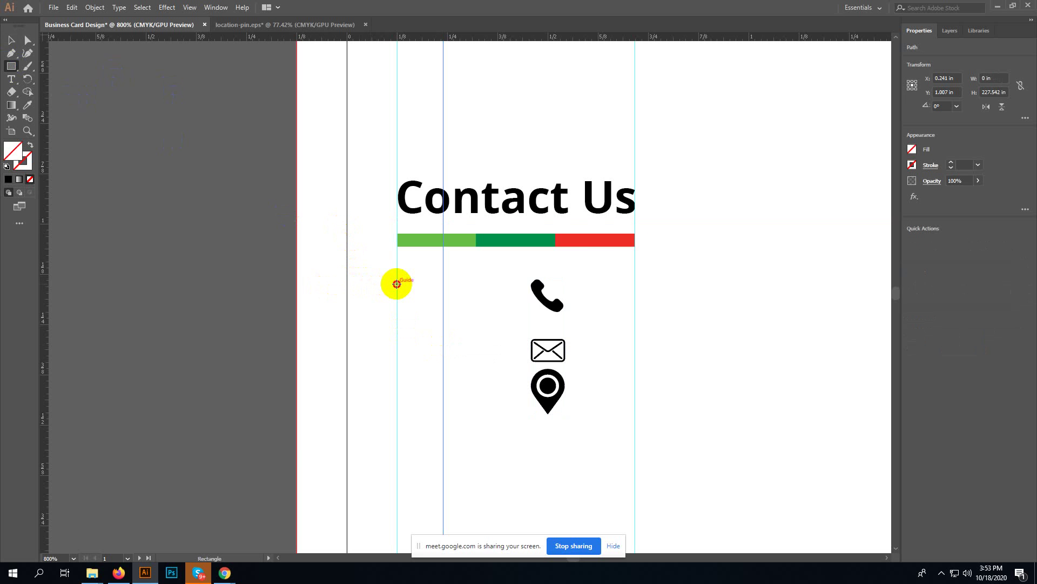
{"action": "left_click", "coordinate": [397, 283]}
{"action": "left_click", "coordinate": [542, 304]}
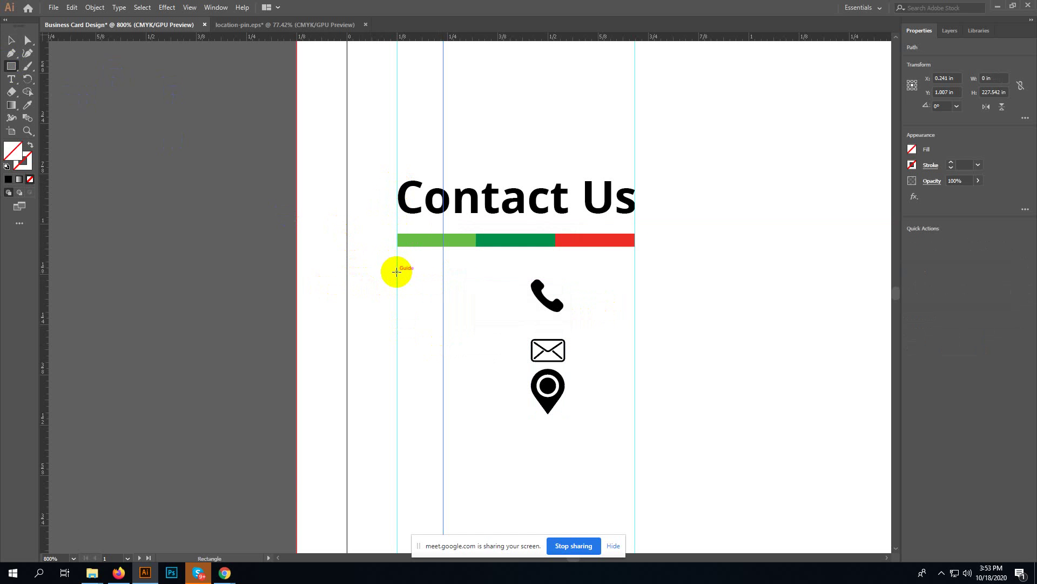
{"action": "key", "text": "ctrl+minus"}
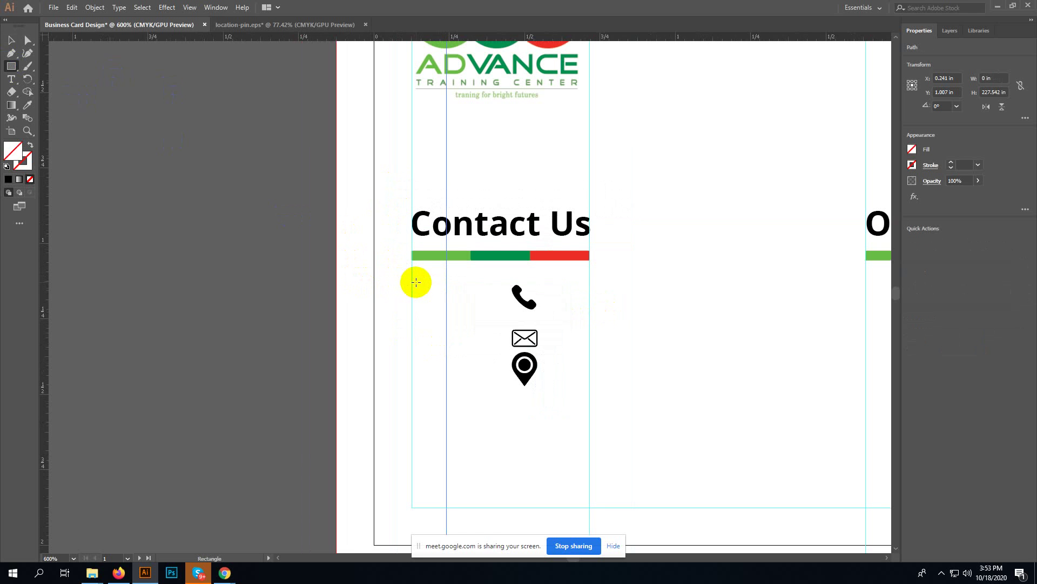
{"action": "left_click_drag", "start_coordinate": [411, 290], "coordinate": [448, 322]}
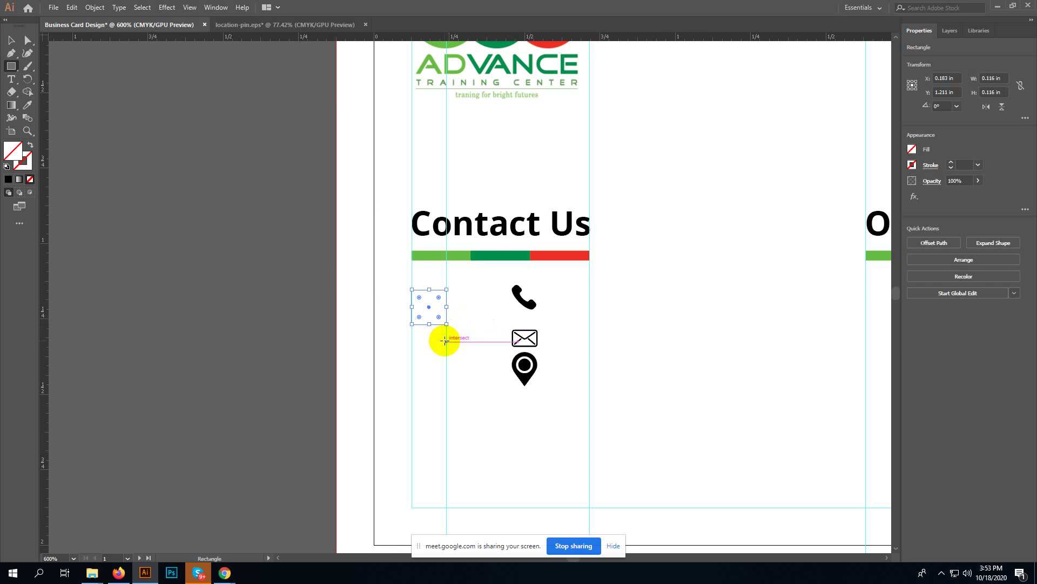
{"action": "key", "text": "v"}
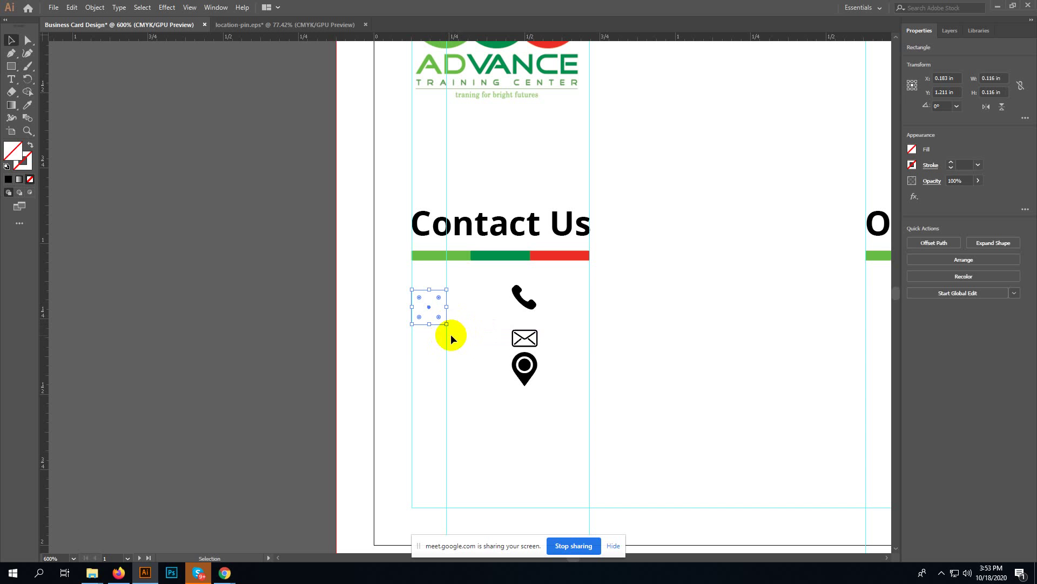
{"action": "key", "text": "i"}
{"action": "left_click", "coordinate": [436, 255]}
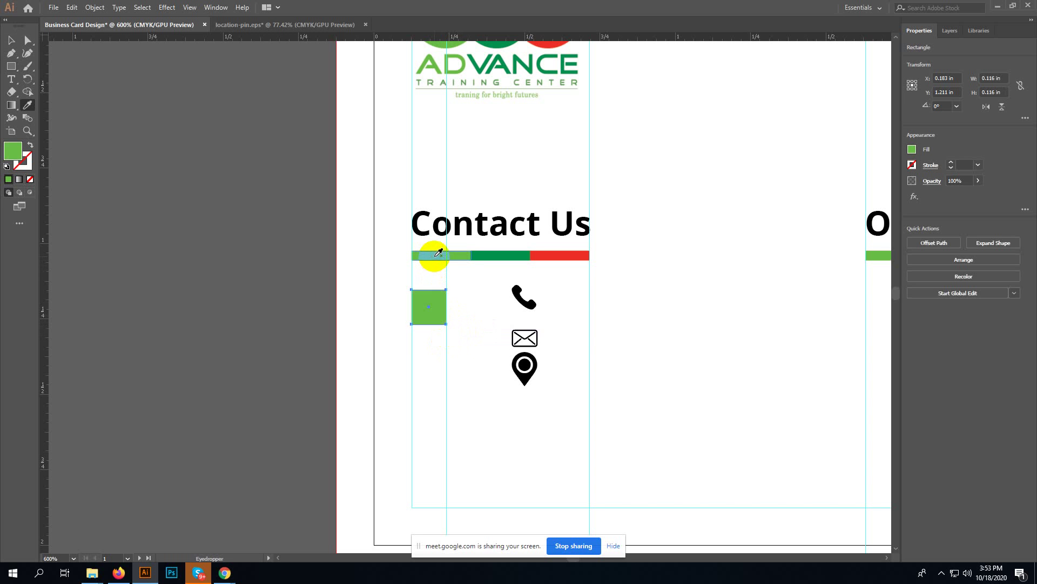
{"action": "key", "text": "v"}
- Duplicate the square twice downward, coloring the middle one dark green and the bottom one red
{"action": "left_click_drag", "start_coordinate": [424, 303], "coordinate": [427, 381]}
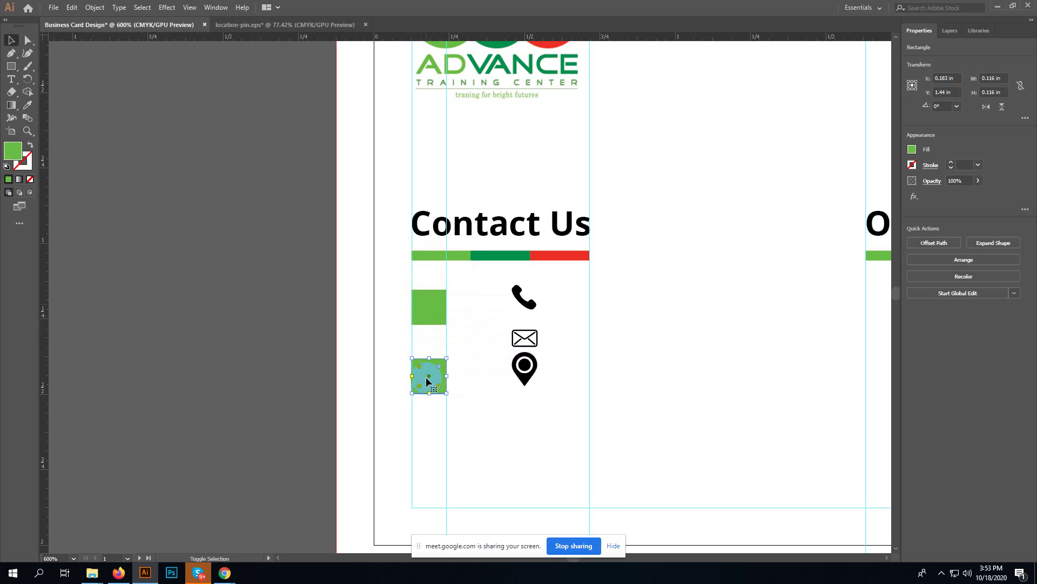
{"action": "key", "text": "ctrl+d"}
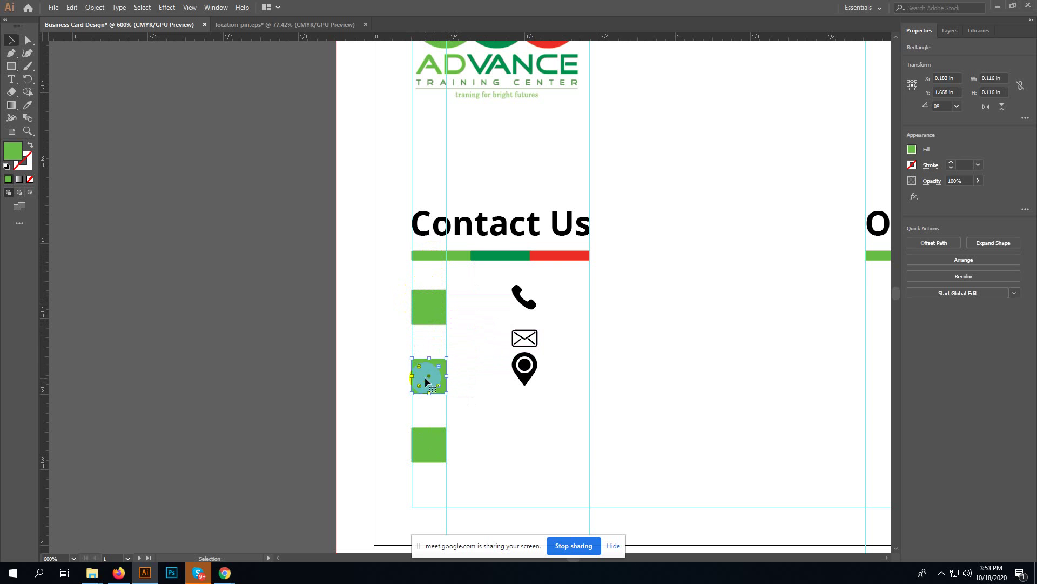
{"action": "key", "text": "i"}
{"action": "left_click", "coordinate": [498, 256]}
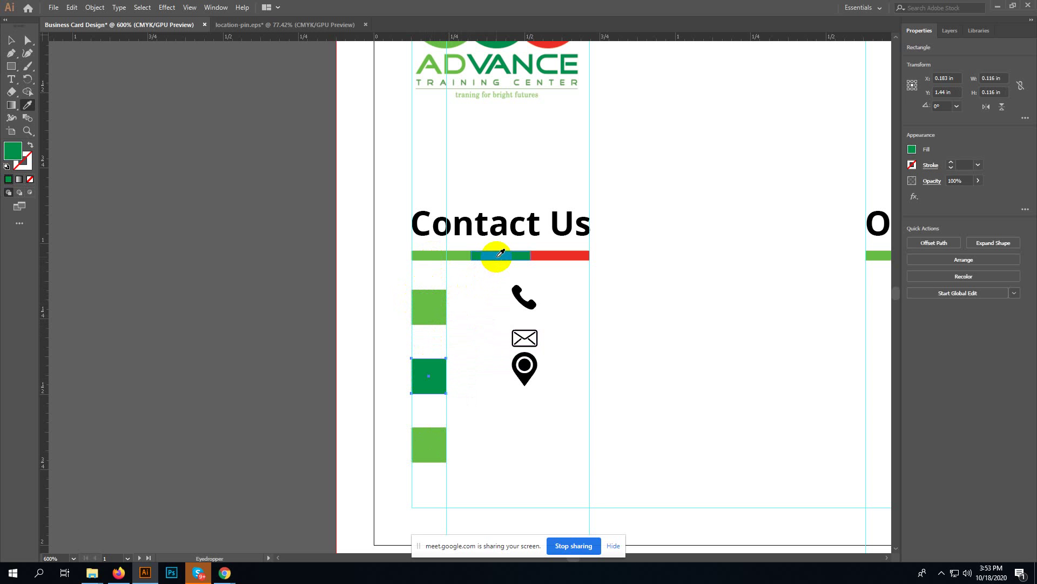
{"action": "key", "text": "v"}
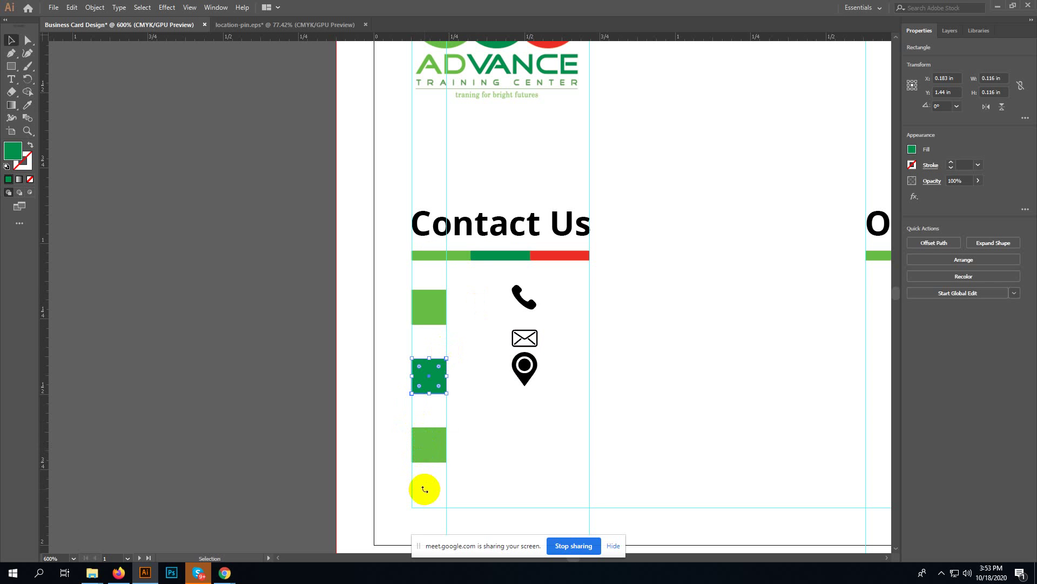
{"action": "left_click", "coordinate": [425, 487]}
{"action": "left_click", "coordinate": [424, 451]}
{"action": "key", "text": "i"}
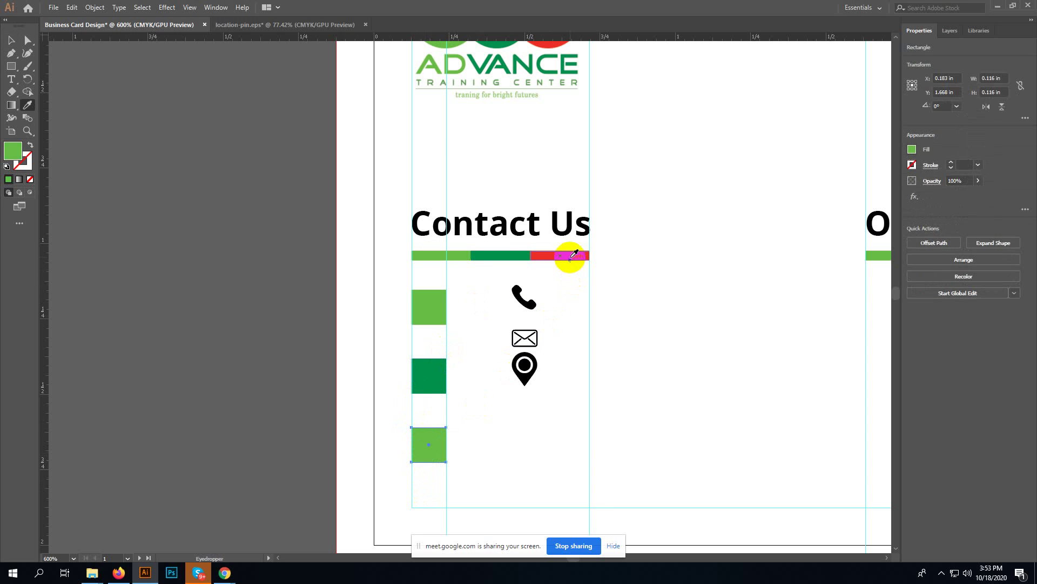
{"action": "left_click", "coordinate": [572, 256]}
{"action": "key", "text": "v"}
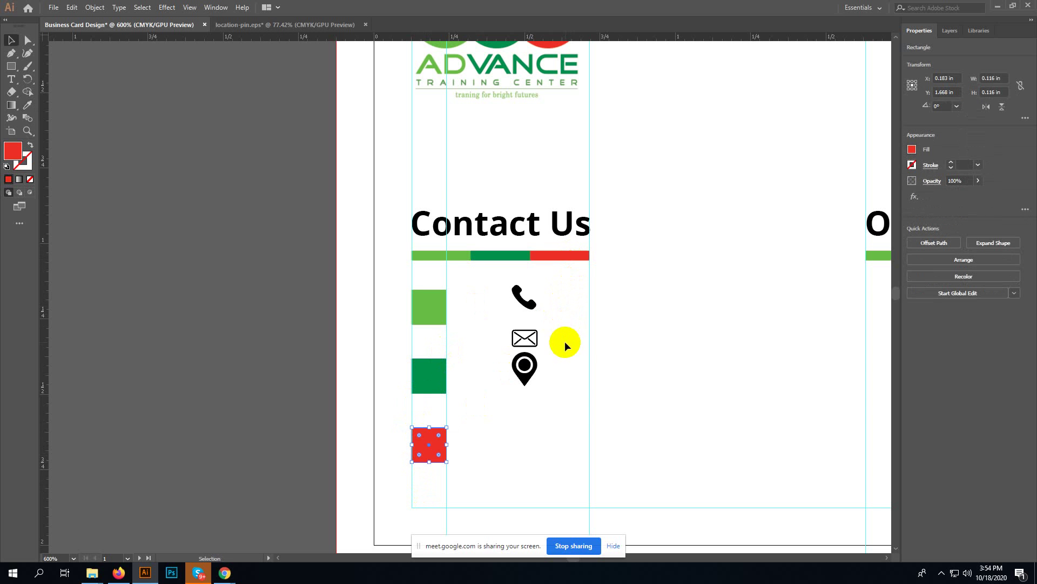
{"action": "left_click", "coordinate": [642, 399]}
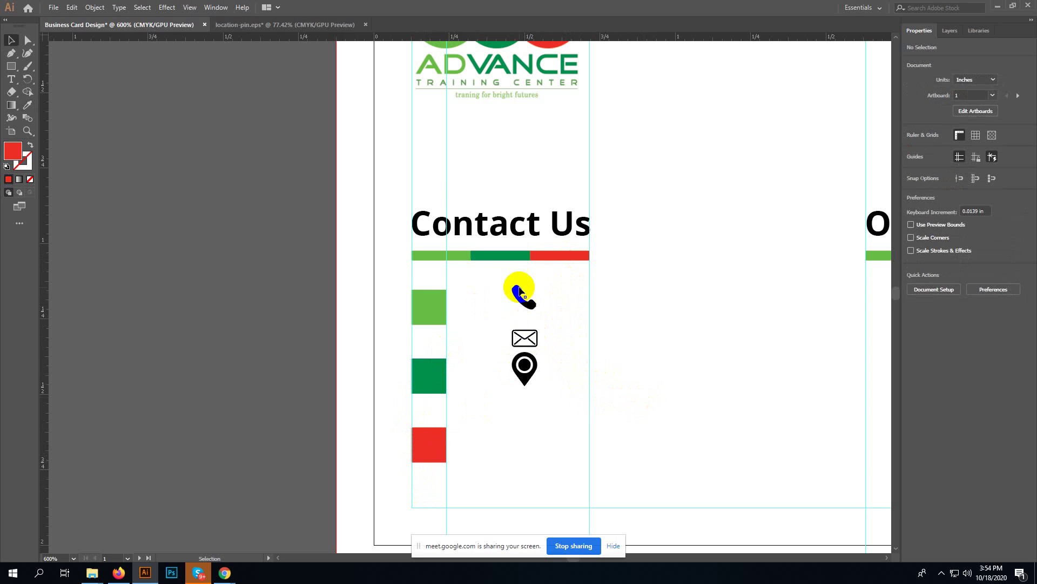
- Move the phone icon onto the light-green square, bring it to front and colour it white
{"action": "left_click_drag", "start_coordinate": [521, 295], "coordinate": [419, 307]}
{"action": "right_click", "coordinate": [420, 306]}
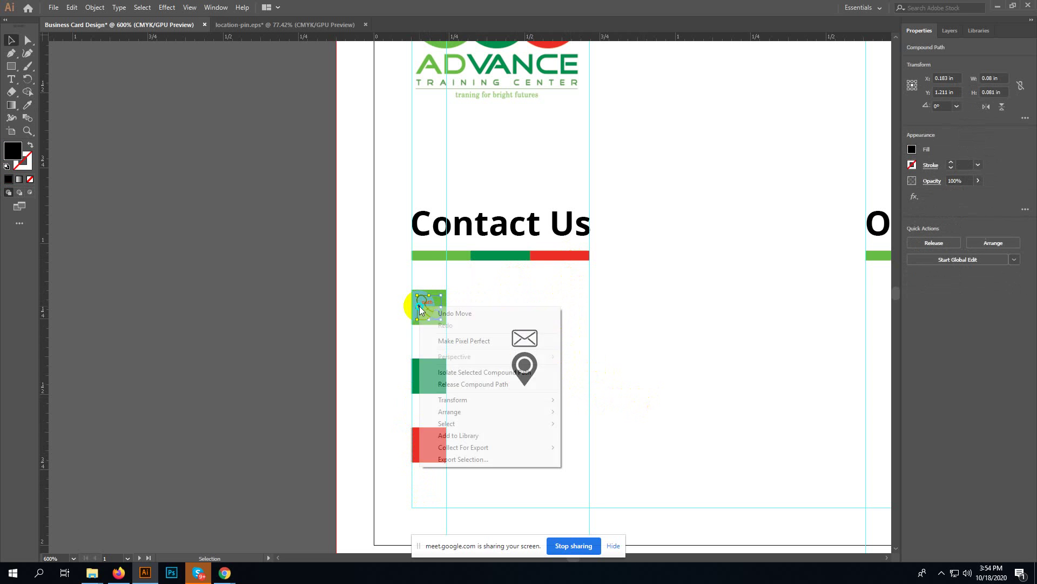
{"action": "mouse_move", "coordinate": [484, 414]}
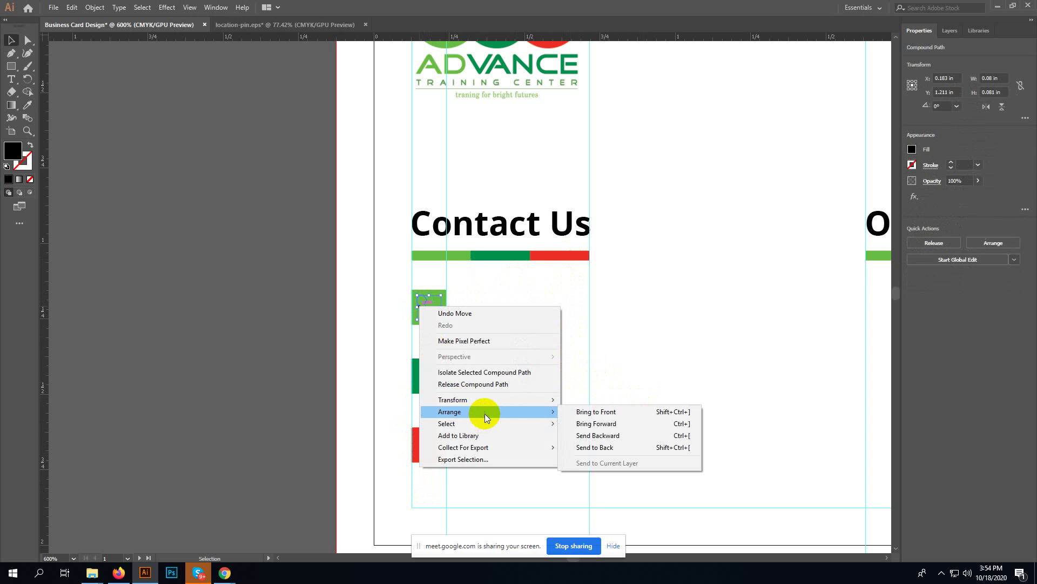
{"action": "left_click", "coordinate": [578, 413]}
{"action": "left_click", "coordinate": [556, 332]}
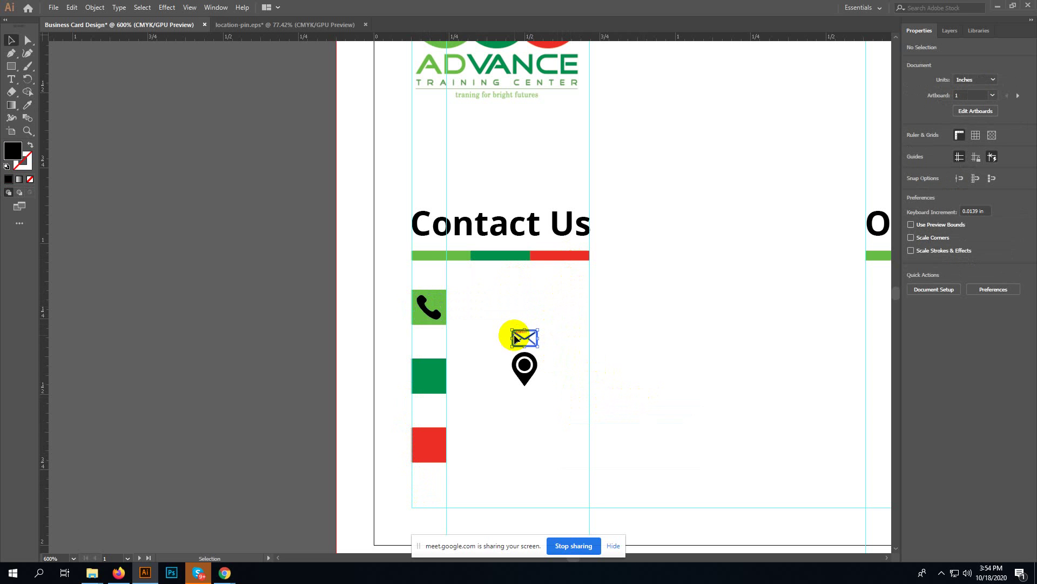
{"action": "left_click_drag", "start_coordinate": [523, 338], "coordinate": [427, 309]}
{"action": "left_click", "coordinate": [427, 308]}
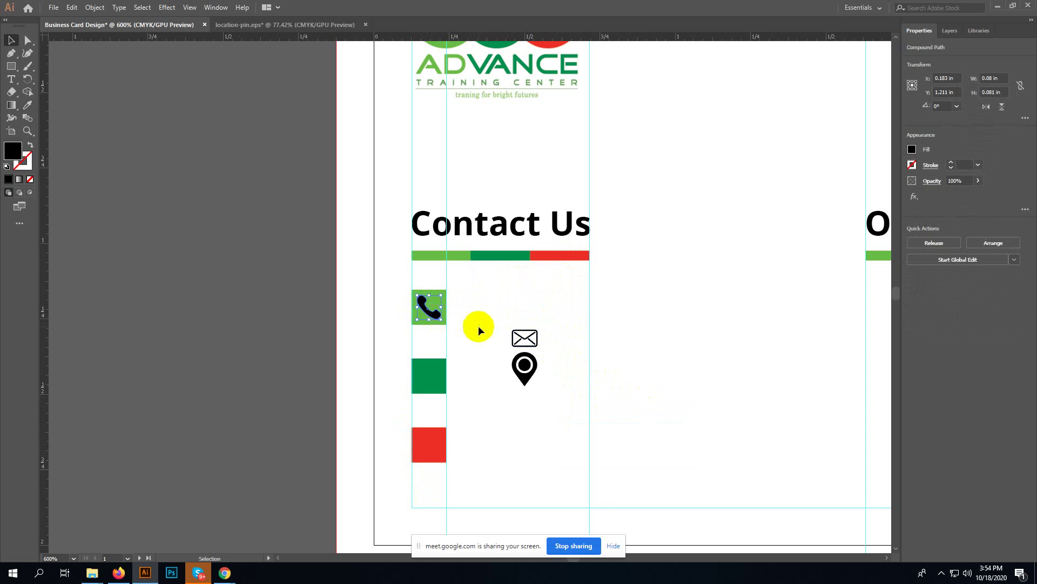
{"action": "key", "text": "i"}
{"action": "left_click", "coordinate": [493, 322]}
{"action": "key", "text": "v"}
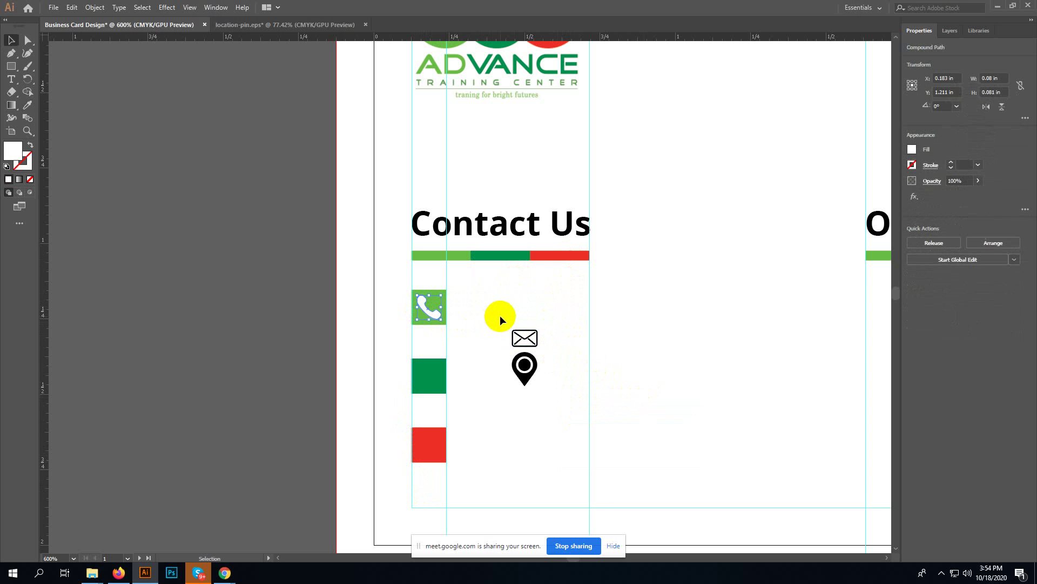
- Move the envelope icon onto the dark-green square, bring it to front and colour it white
{"action": "left_click", "coordinate": [537, 341]}
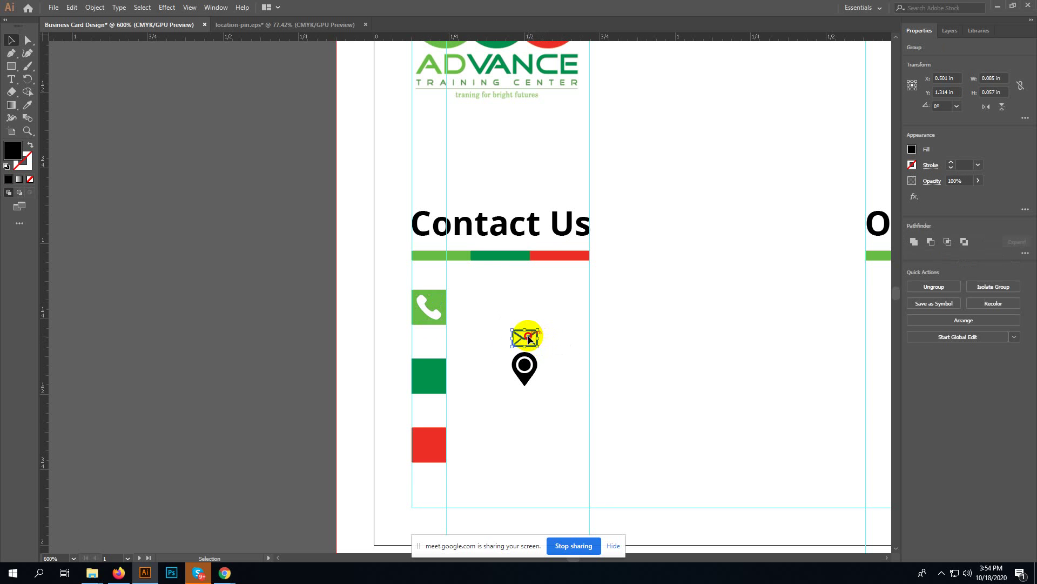
{"action": "left_click_drag", "start_coordinate": [534, 338], "coordinate": [431, 377]}
{"action": "right_click", "coordinate": [430, 378]}
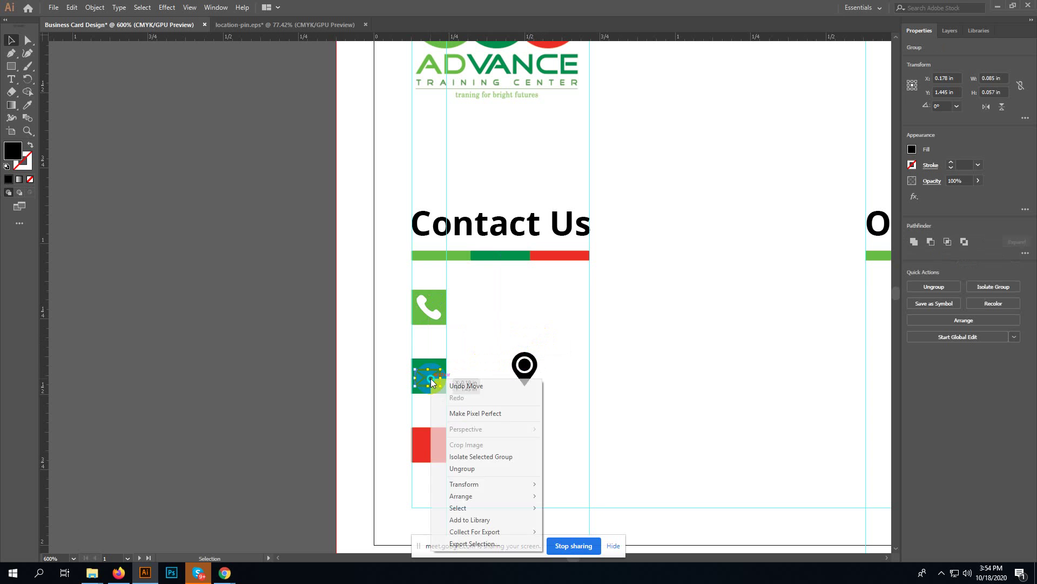
{"action": "mouse_move", "coordinate": [459, 496]}
{"action": "left_click", "coordinate": [560, 496]}
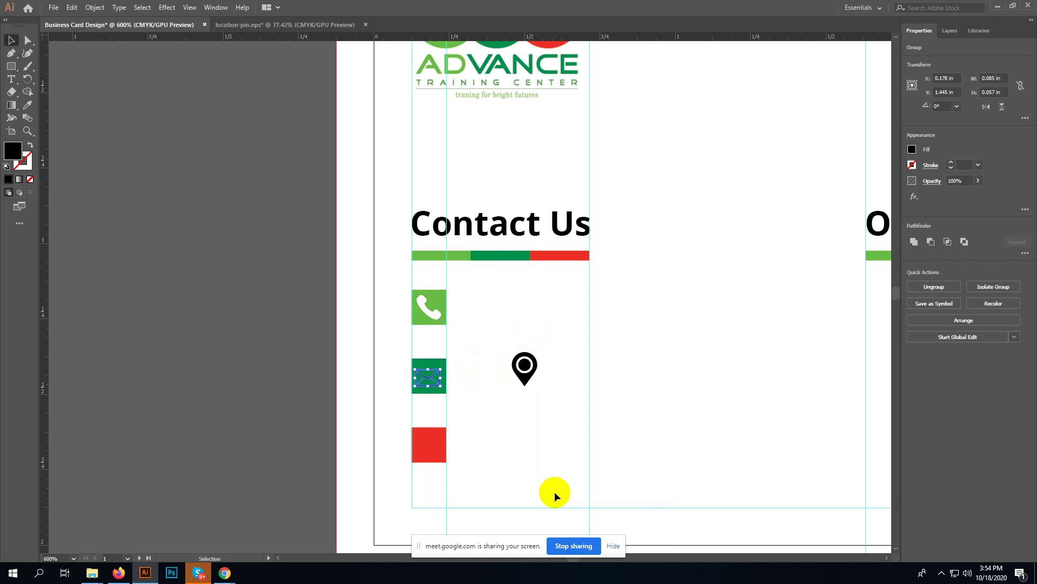
{"action": "key", "text": "i"}
{"action": "left_click", "coordinate": [513, 431]}
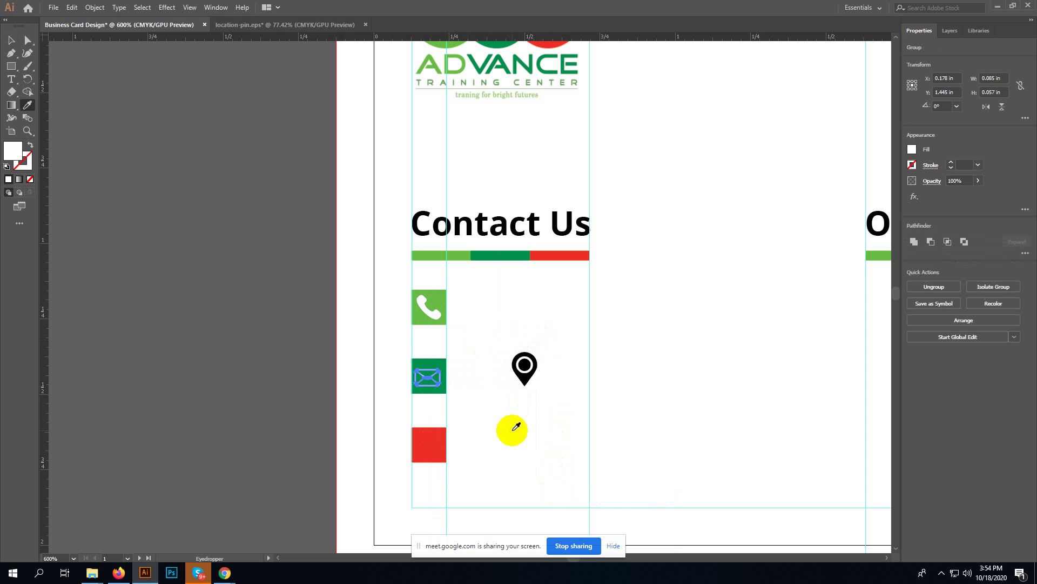
{"action": "key", "text": "v"}
{"action": "left_click", "coordinate": [506, 430]}
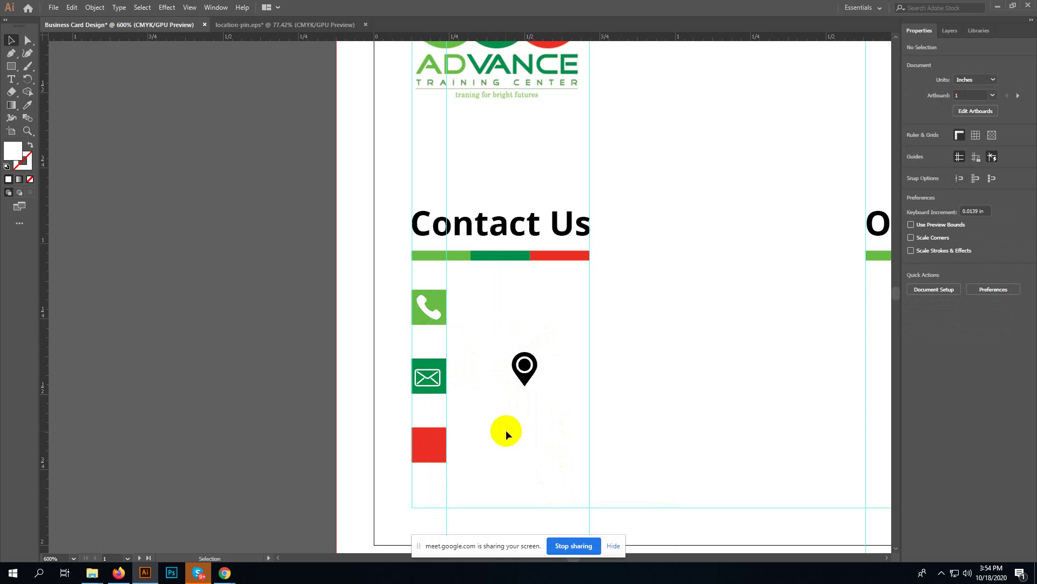
- Fine-tune the envelope's position so it sits centred in the dark-green square
{"action": "left_click", "coordinate": [431, 388]}
{"action": "key", "text": "Up"}
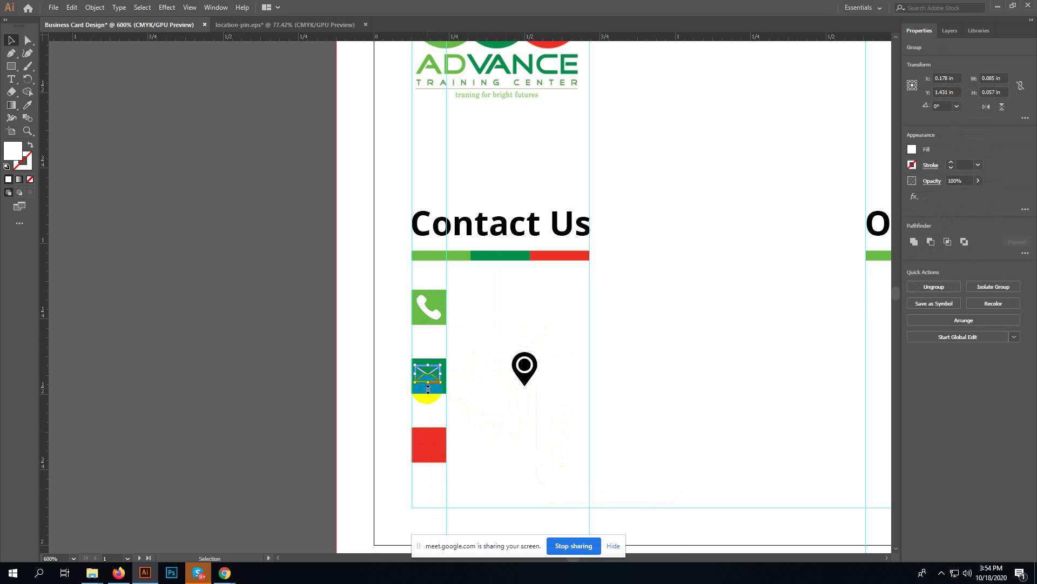
{"action": "scroll", "coordinate": [427, 387], "scroll_direction": "up", "scroll_amount": 4}
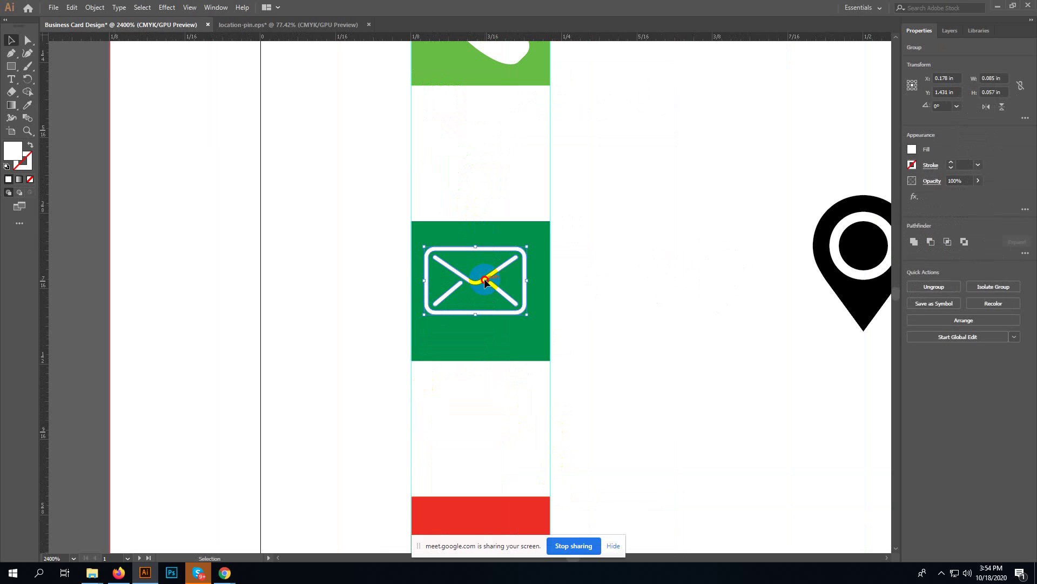
{"action": "mouse_move", "coordinate": [484, 280]}
{"action": "left_mouse_down"}
{"action": "mouse_move", "coordinate": [542, 404]}
{"action": "mouse_move", "coordinate": [488, 283]}
{"action": "left_mouse_up"}
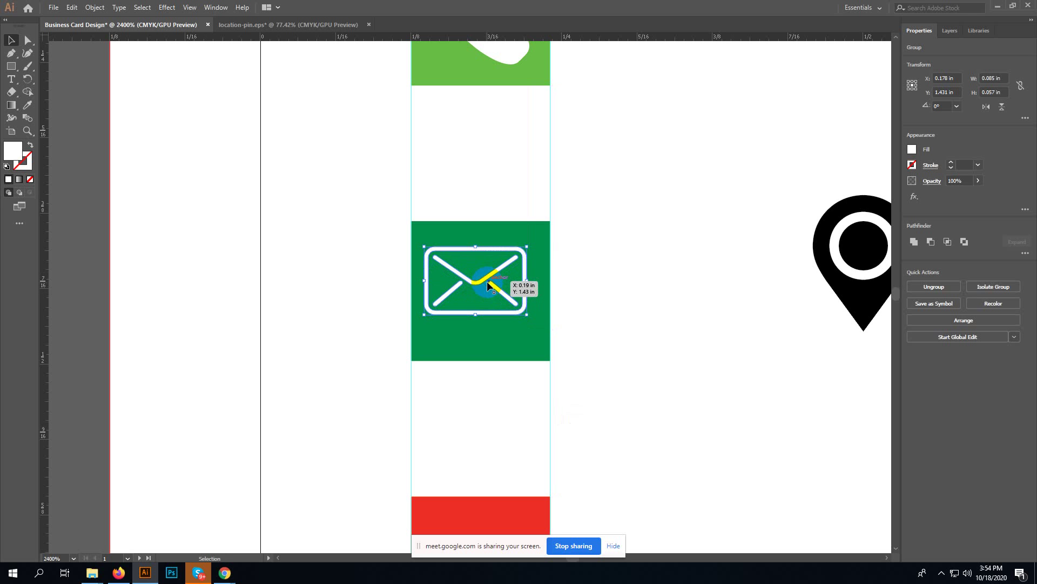
{"action": "key", "text": "Down"}
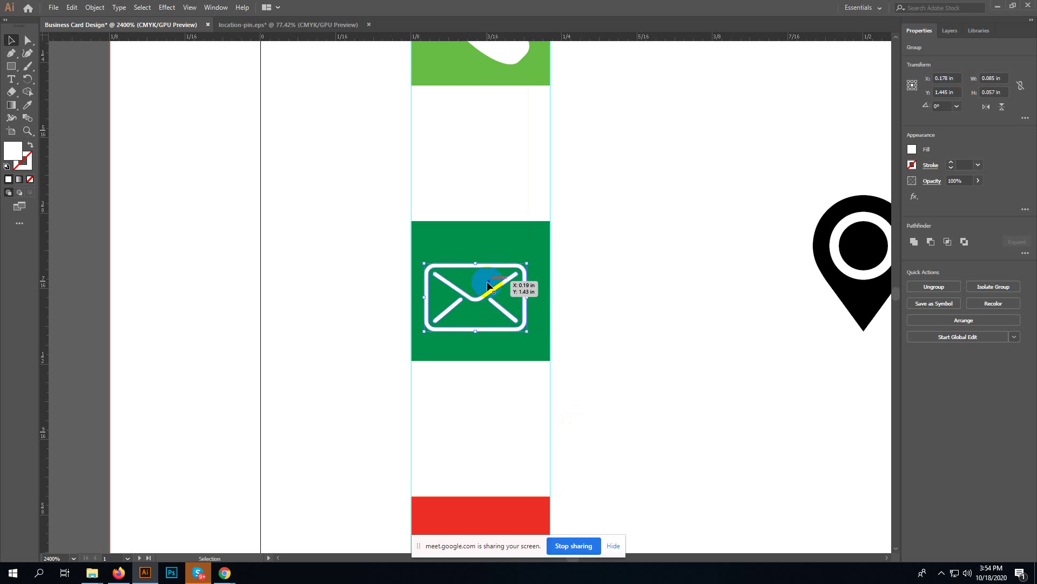
{"action": "left_click_drag", "start_coordinate": [495, 287], "coordinate": [493, 286]}
{"action": "left_click", "coordinate": [617, 279]}
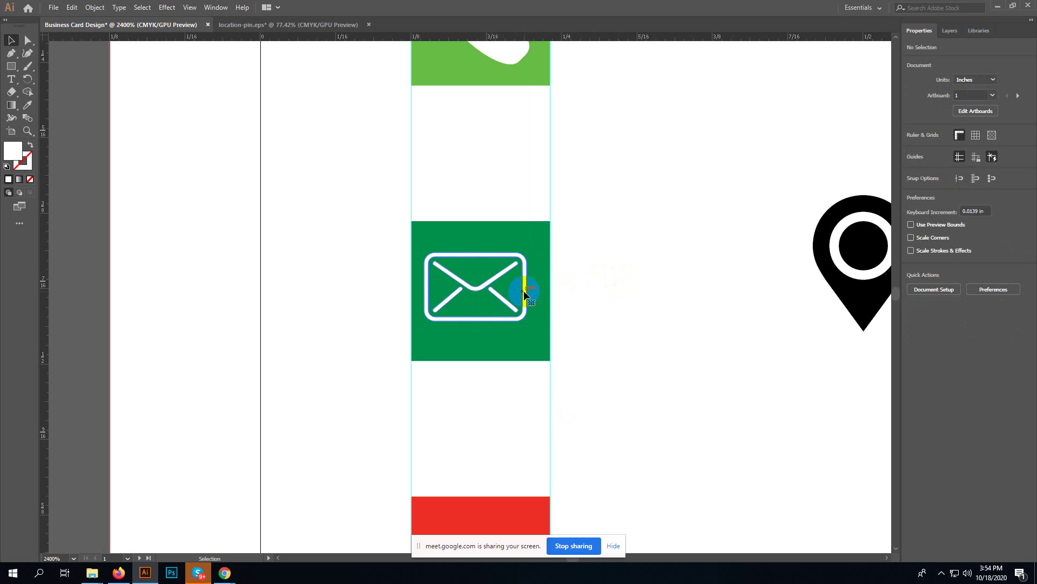
{"action": "left_click", "coordinate": [524, 290]}
{"action": "left_click_drag", "start_coordinate": [524, 290], "coordinate": [532, 292]}
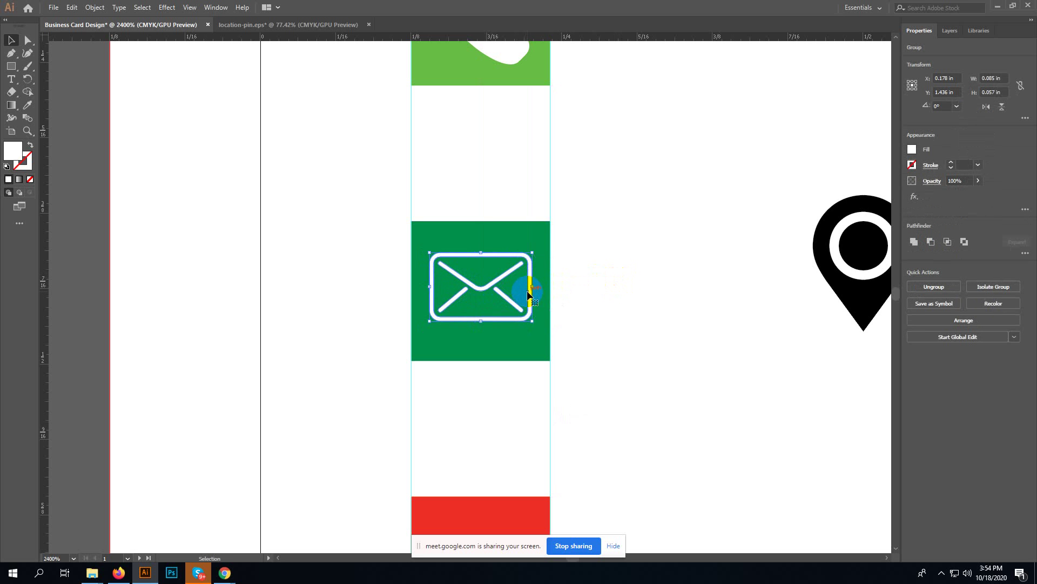
{"action": "left_click", "coordinate": [579, 283]}
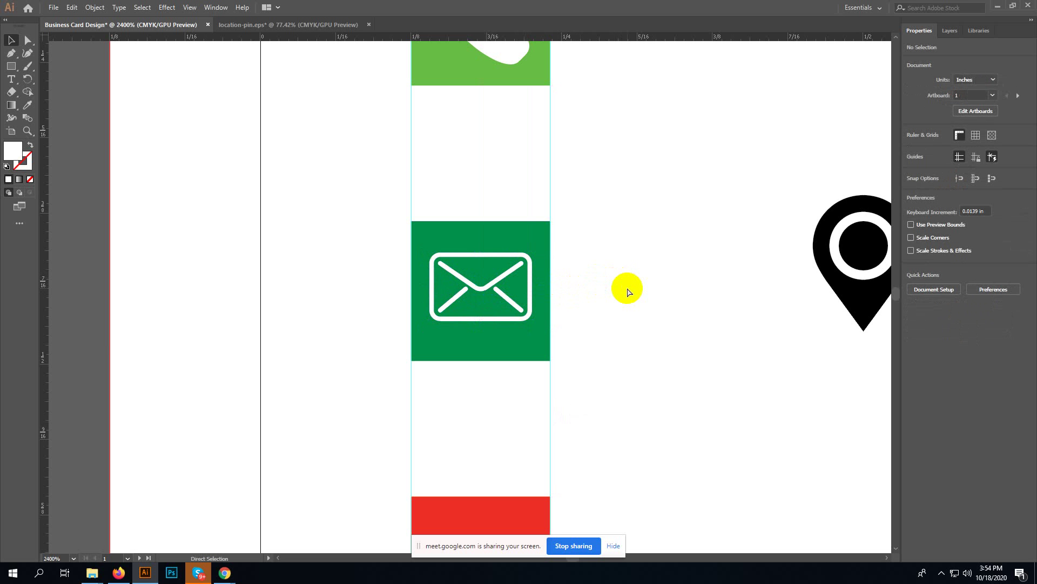
{"action": "key", "text": "ctrl+minus"}
{"action": "key", "text": "ctrl+minus"}
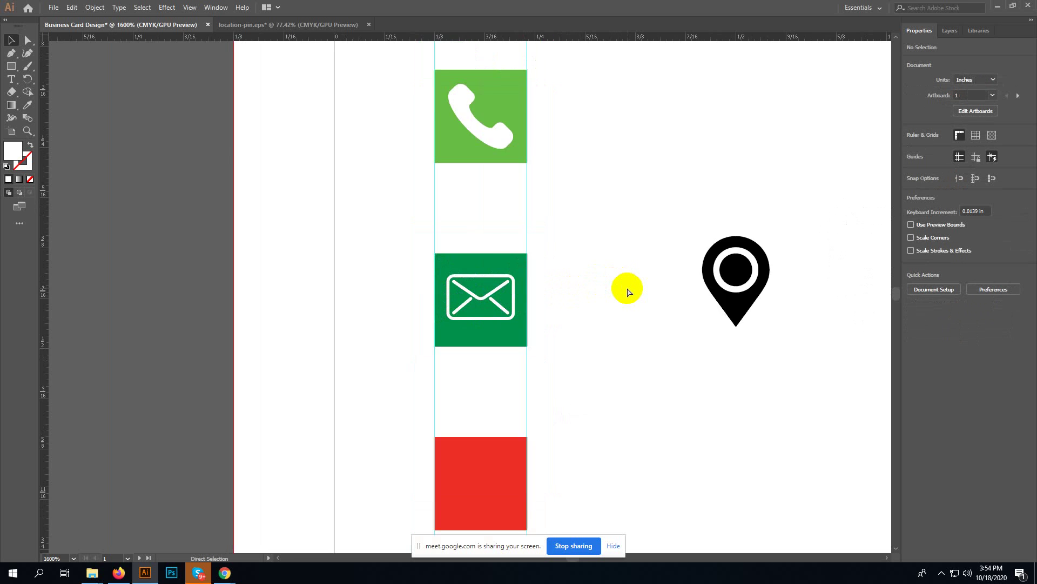
{"action": "left_click_drag", "start_coordinate": [620, 401], "coordinate": [607, 325]}
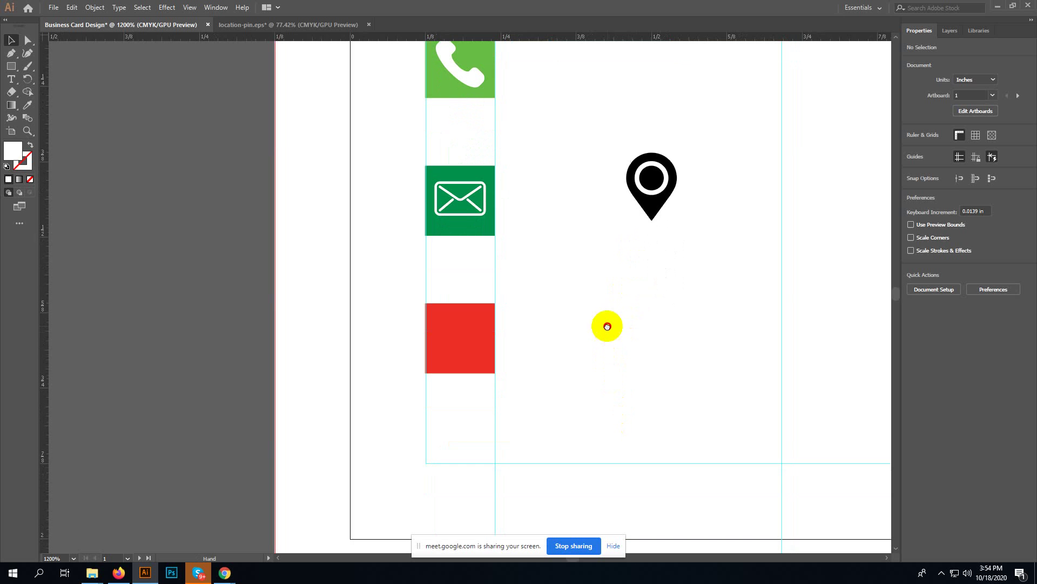
{"action": "left_click_drag", "start_coordinate": [613, 157], "coordinate": [702, 223]}
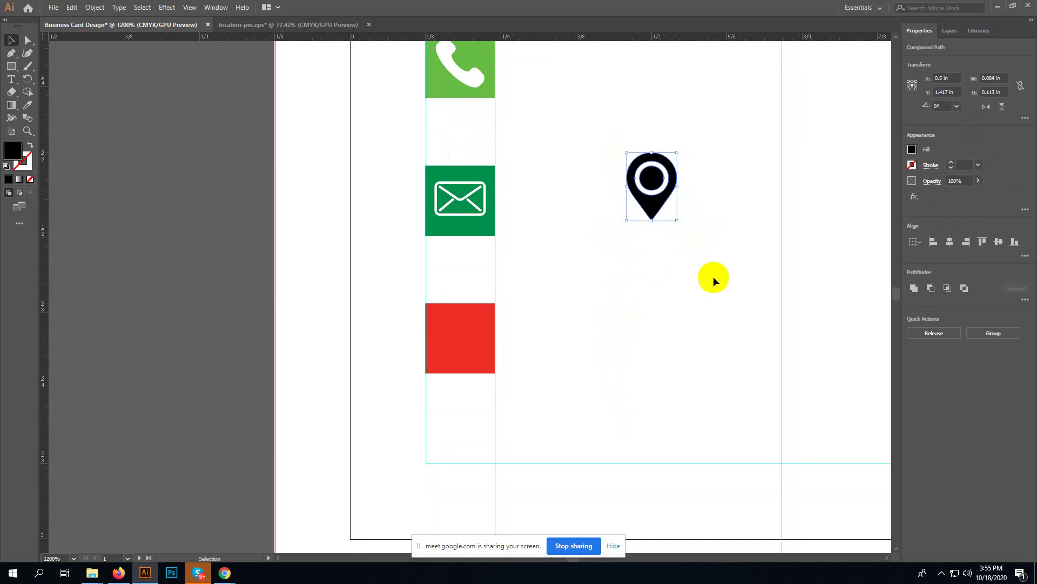
- Select the entire location pin, keeping its inner dot intact
{"action": "left_click", "coordinate": [698, 250]}
{"action": "key", "text": "a"}
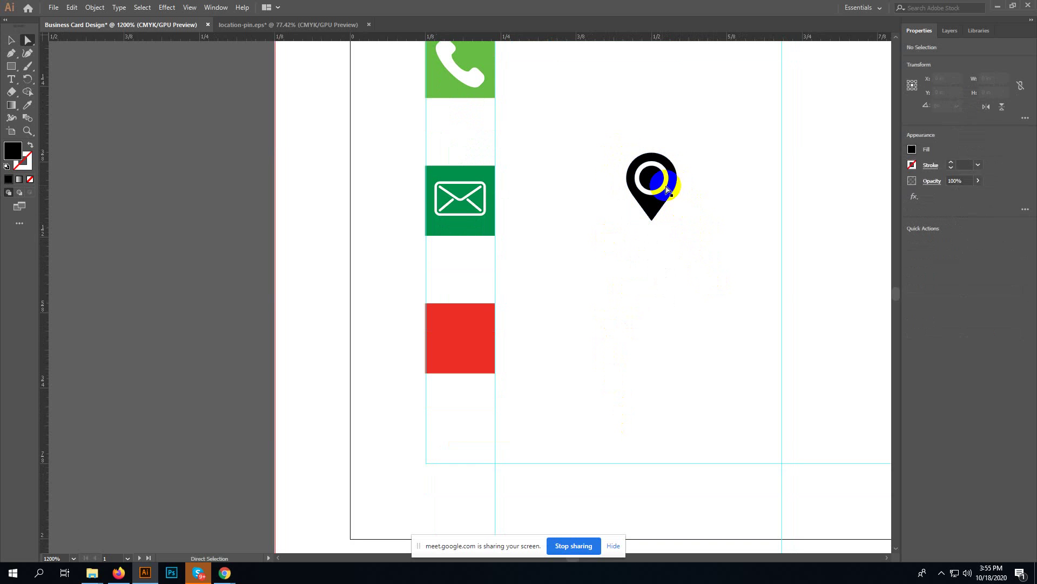
{"action": "left_click", "coordinate": [653, 183]}
{"action": "left_click", "coordinate": [657, 221]}
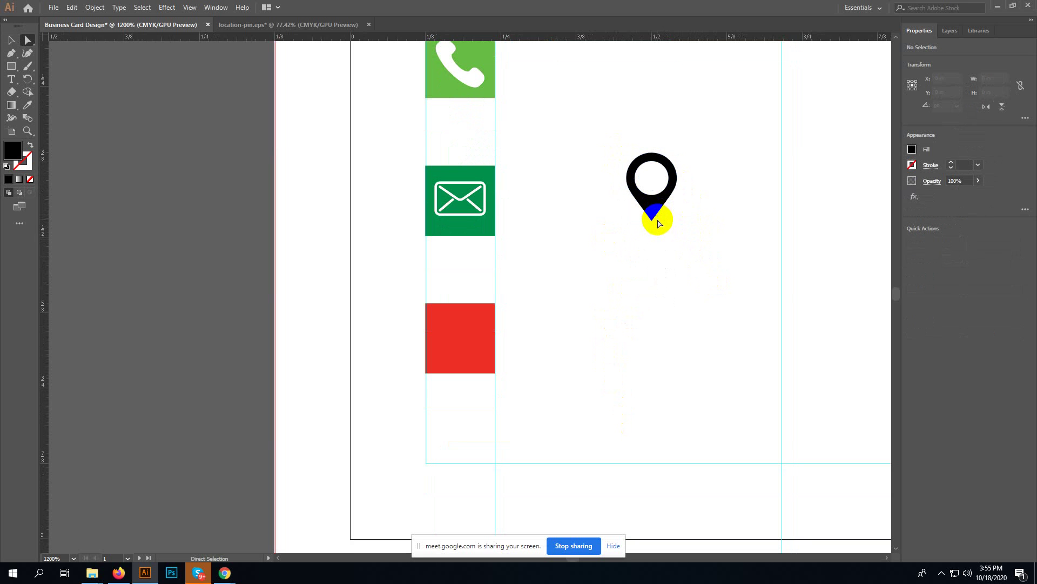
{"action": "key", "text": "v"}
{"action": "left_click_drag", "start_coordinate": [686, 120], "coordinate": [623, 219]}
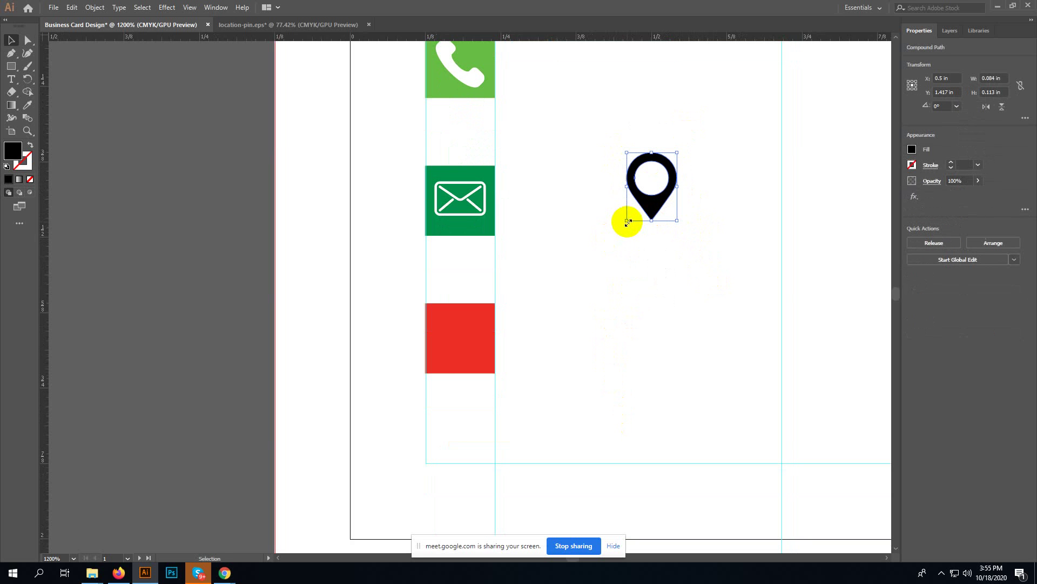
{"action": "key", "text": "a"}
{"action": "key", "text": "ctrl+z"}
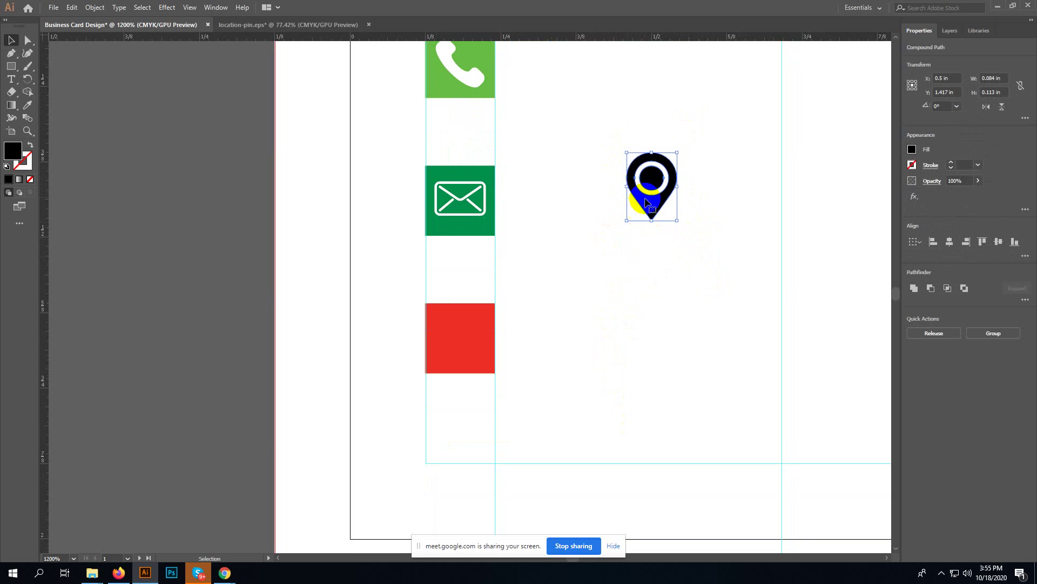
- Shrink the location pin onto the red square and bring it in front
{"action": "left_click_drag", "start_coordinate": [677, 153], "coordinate": [466, 346]}
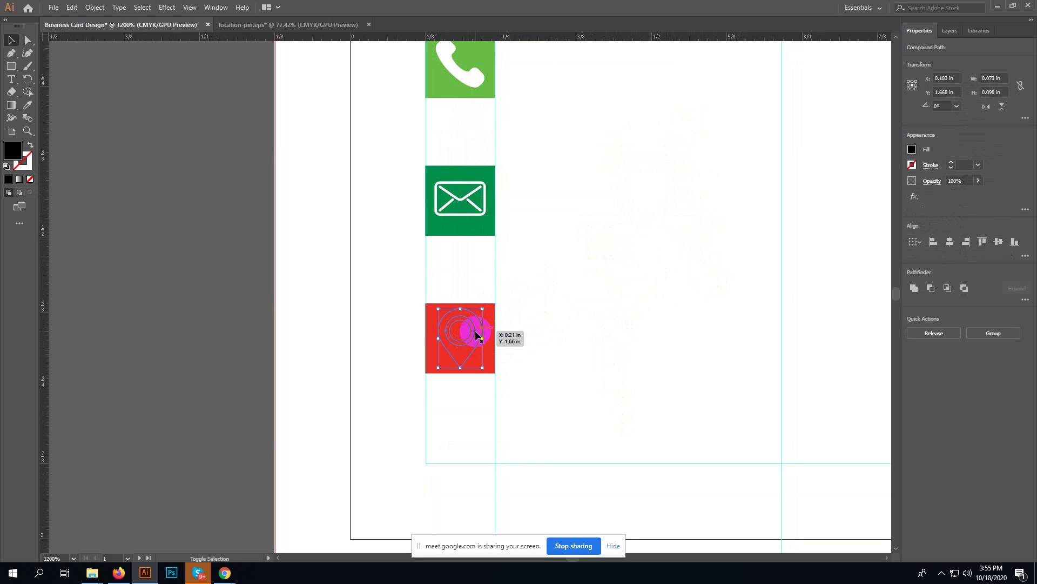
{"action": "right_click", "coordinate": [476, 331]}
{"action": "mouse_move", "coordinate": [525, 425]}
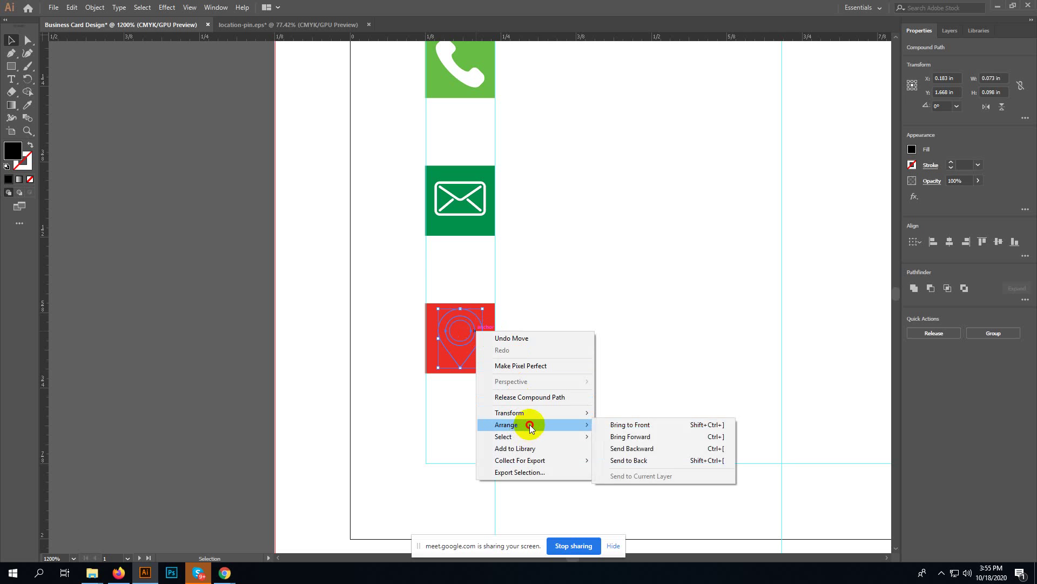
{"action": "left_click", "coordinate": [622, 424]}
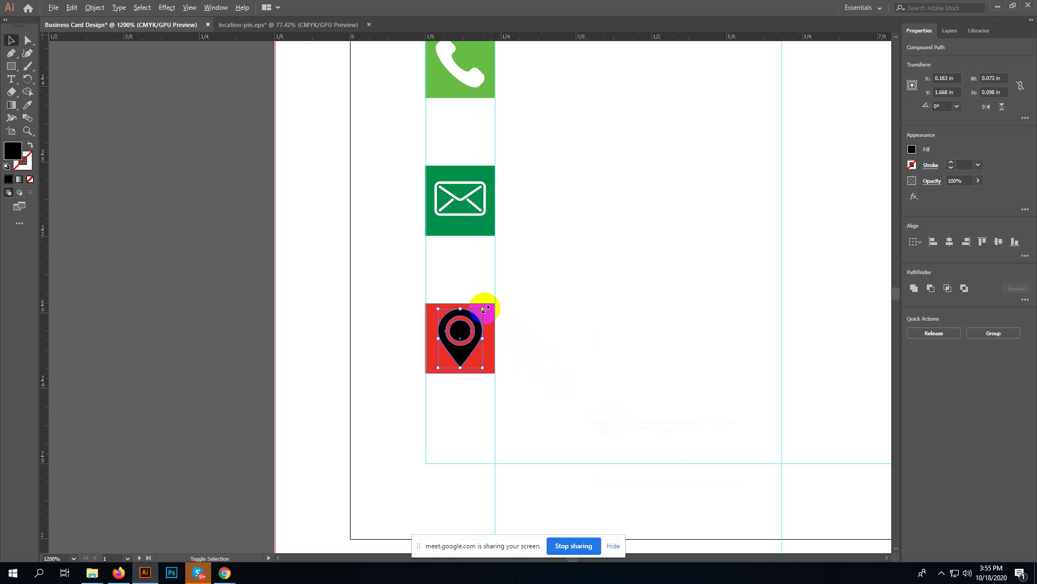
{"action": "left_click_drag", "start_coordinate": [482, 308], "coordinate": [480, 310]}
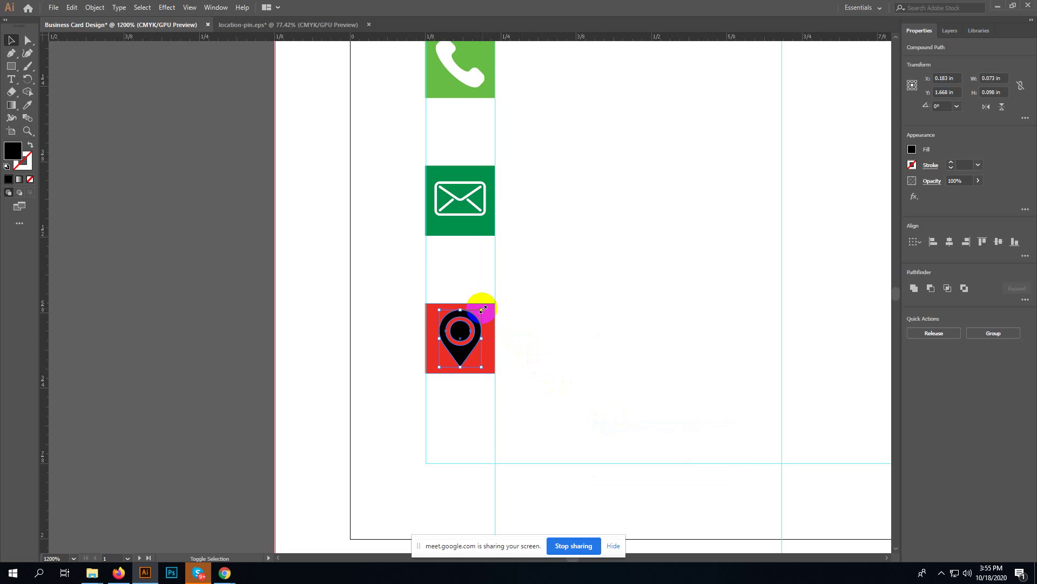
- Make the pin white to match the other icons, then check its inner circle
{"action": "key", "text": "i"}
{"action": "left_click", "coordinate": [614, 390]}
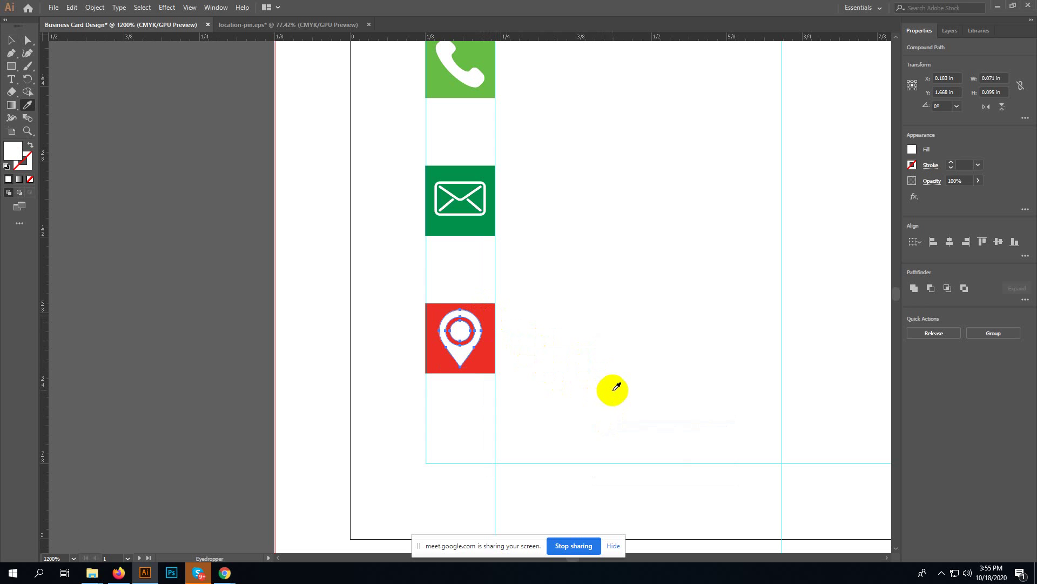
{"action": "key", "text": "v"}
{"action": "left_click", "coordinate": [627, 374]}
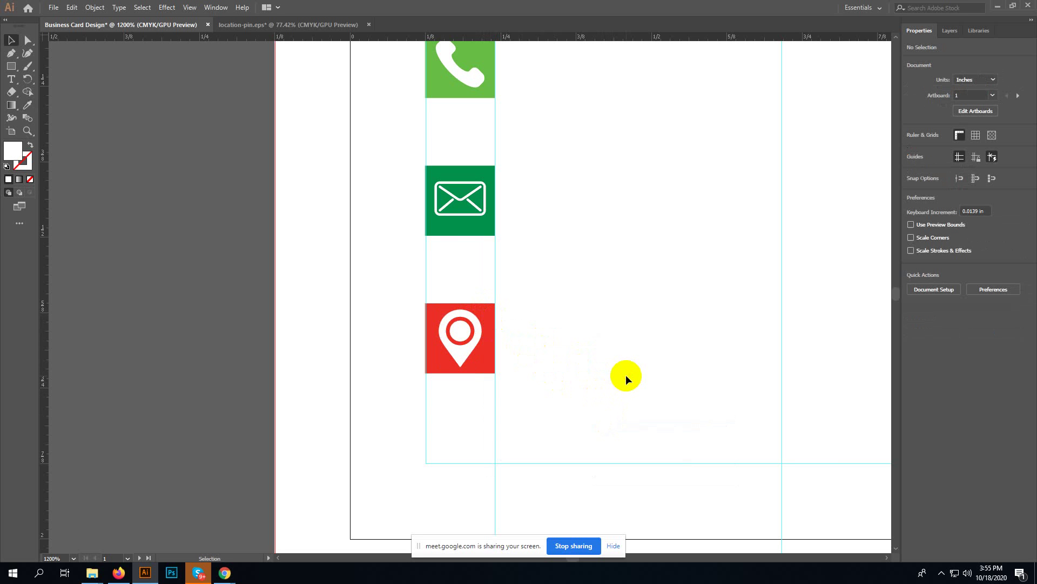
{"action": "key", "text": "a"}
{"action": "left_click", "coordinate": [460, 331]}
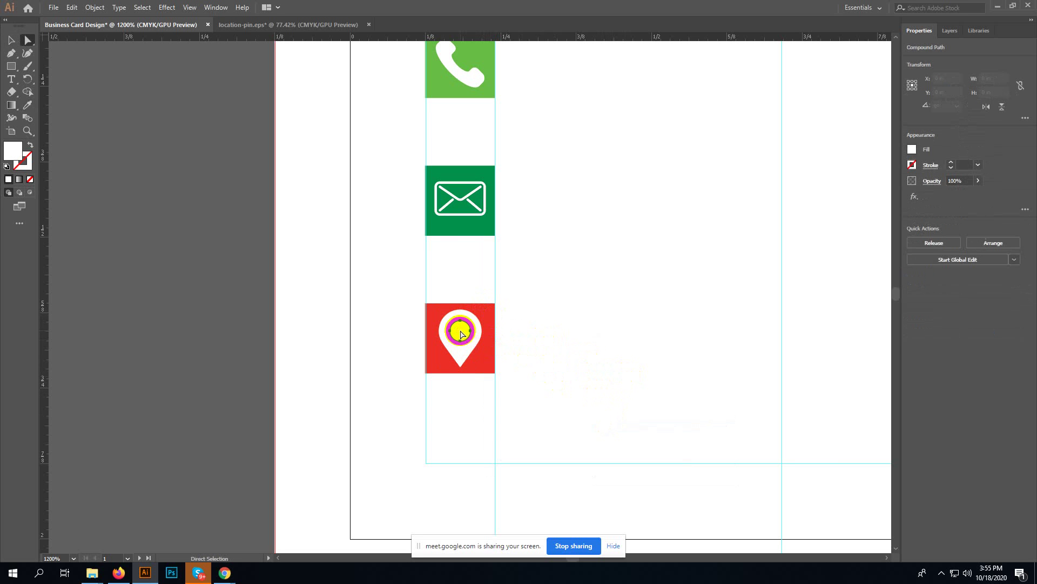
{"action": "left_click", "coordinate": [616, 348]}
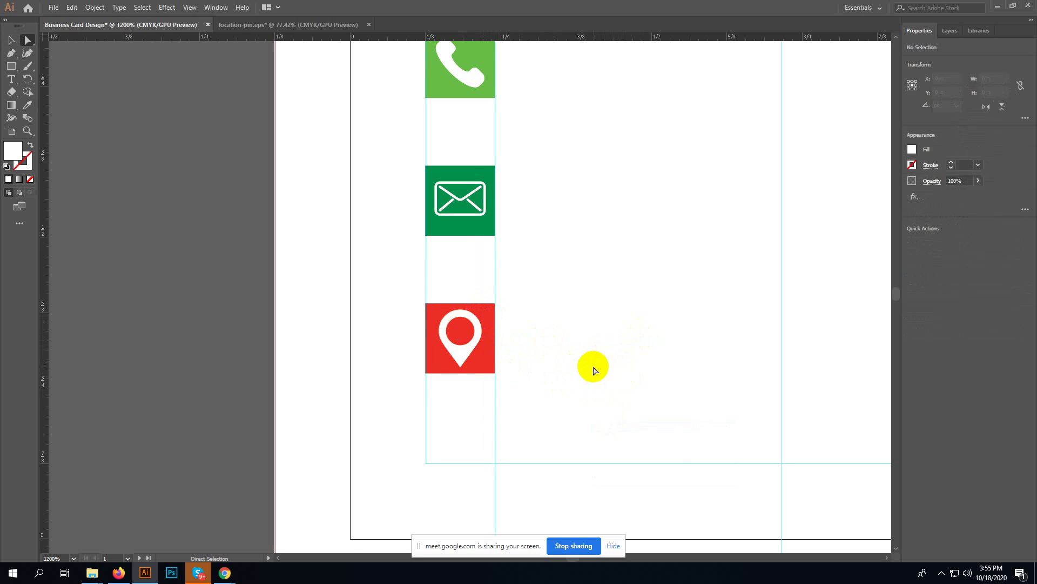
- Scale the white location pin down slightly to about 0.069 × 0.093 in inside the red square
{"action": "scroll", "coordinate": [594, 371], "scroll_direction": "up", "scroll_amount": 2}
{"action": "left_click", "coordinate": [454, 424]}
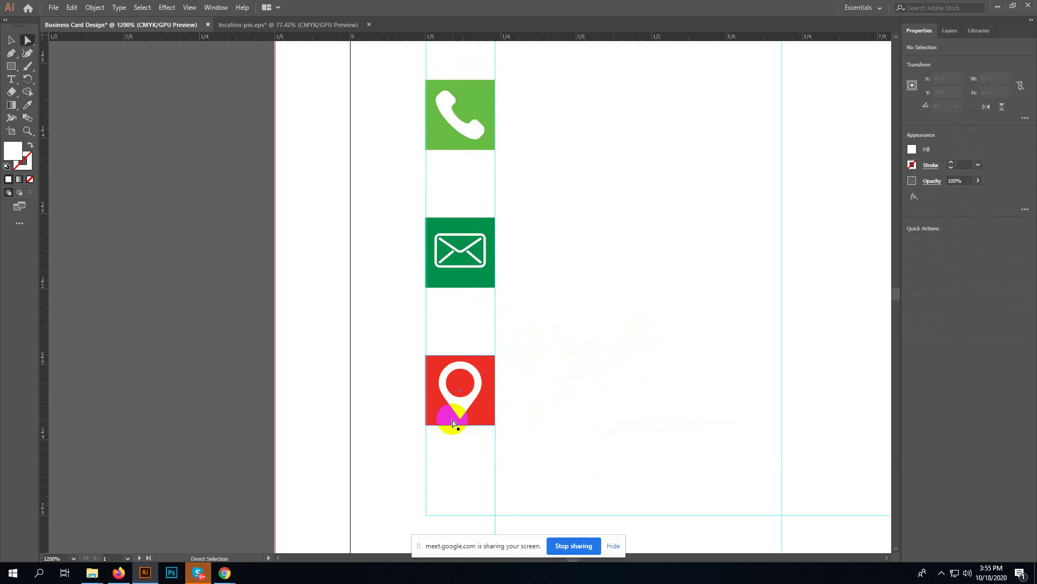
{"action": "left_click", "coordinate": [457, 402]}
{"action": "key", "text": "v"}
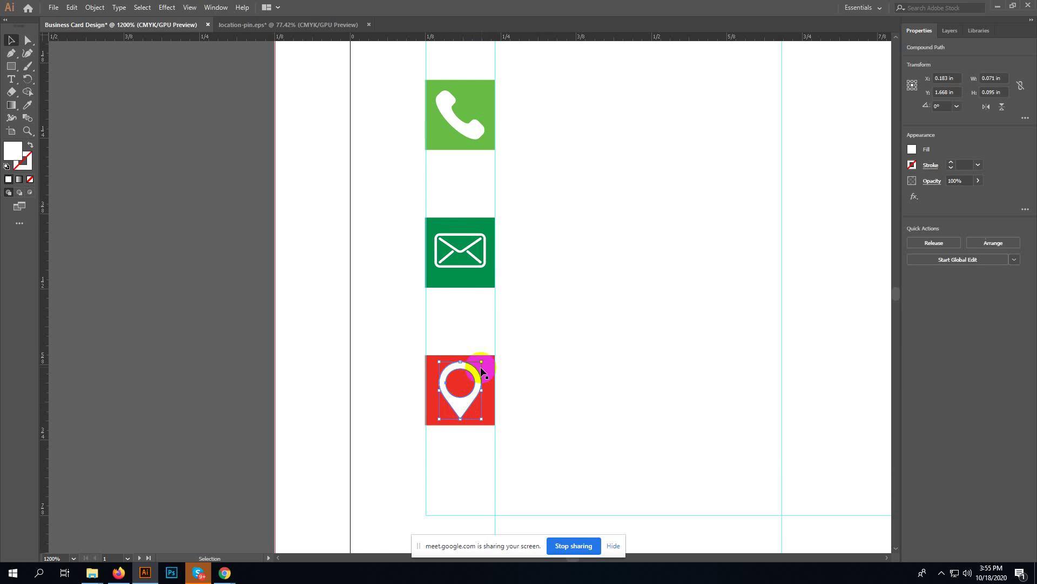
{"action": "key", "text": "a"}
{"action": "key", "text": "ctrl+equal"}
{"action": "key", "text": "ctrl+equal"}
{"action": "key", "text": "ctrl+equal"}
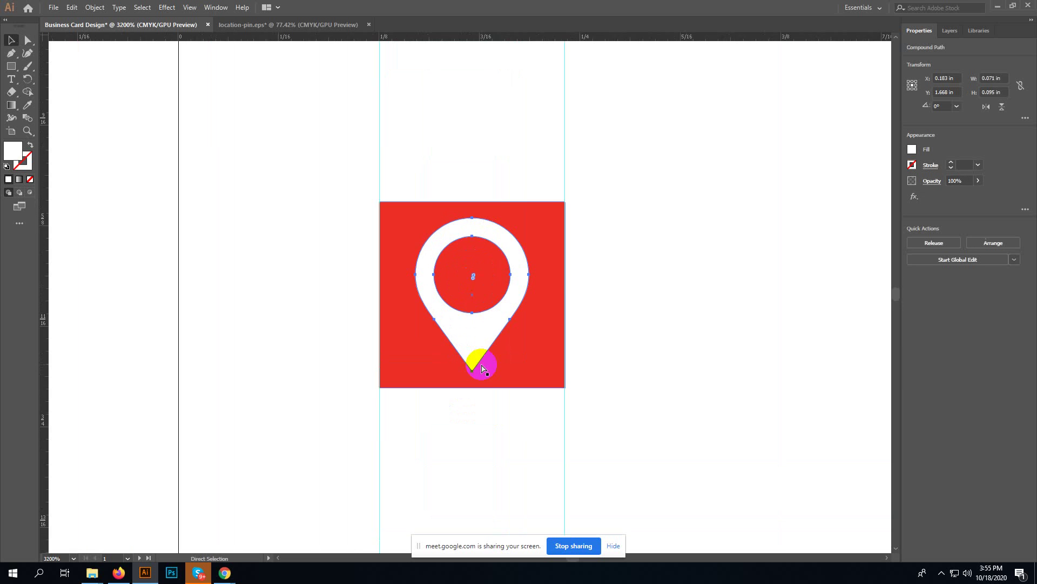
{"action": "key", "text": "ctrl+equal"}
{"action": "key", "text": "v"}
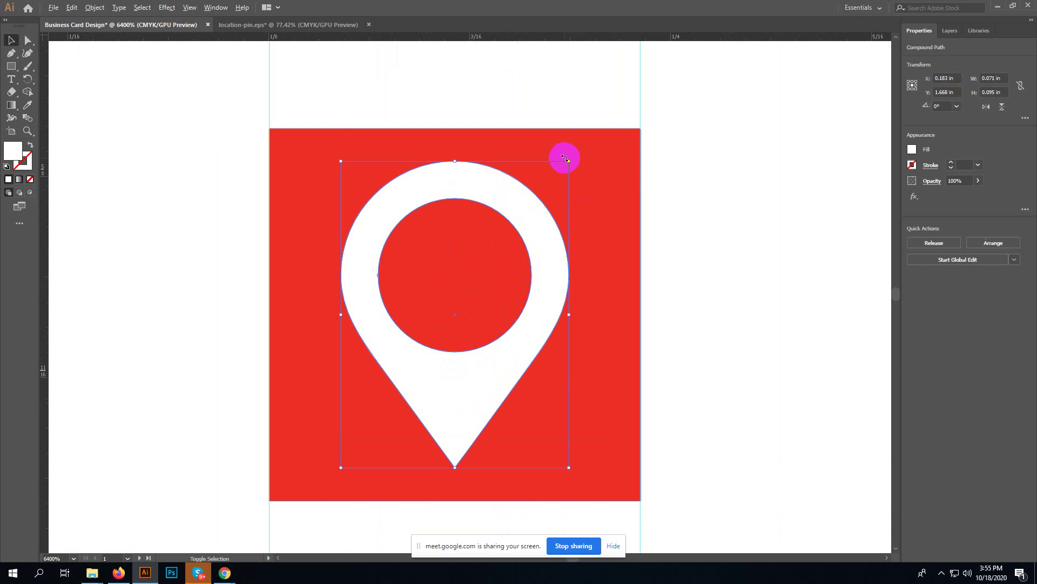
{"action": "left_click_drag", "start_coordinate": [566, 160], "coordinate": [566, 165]}
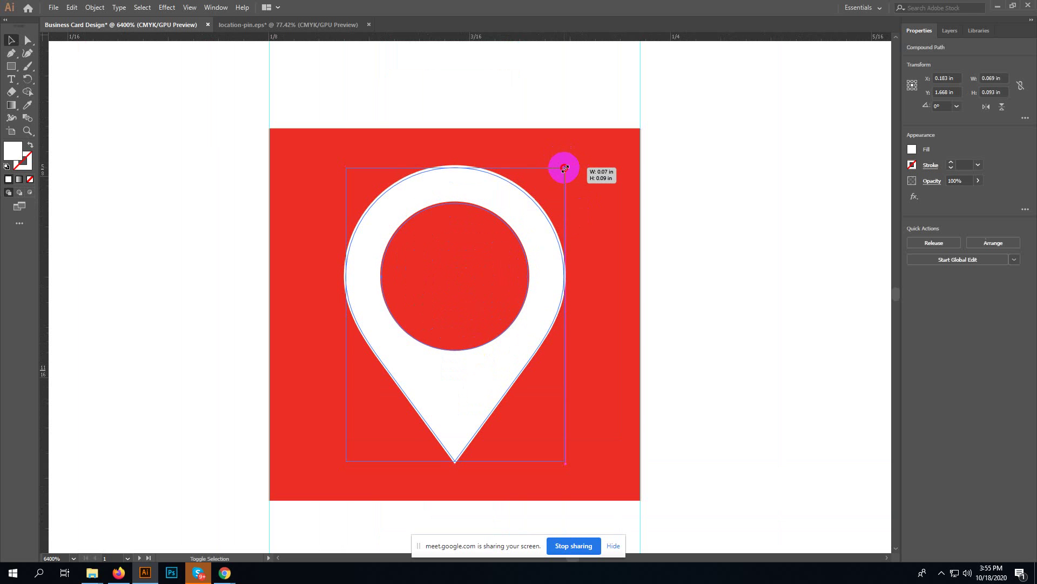
{"action": "left_click", "coordinate": [695, 186]}
{"action": "key", "text": "ctrl+minus"}
{"action": "key", "text": "ctrl+minus"}
{"action": "key", "text": "ctrl+minus"}
{"action": "key", "text": "ctrl+minus"}
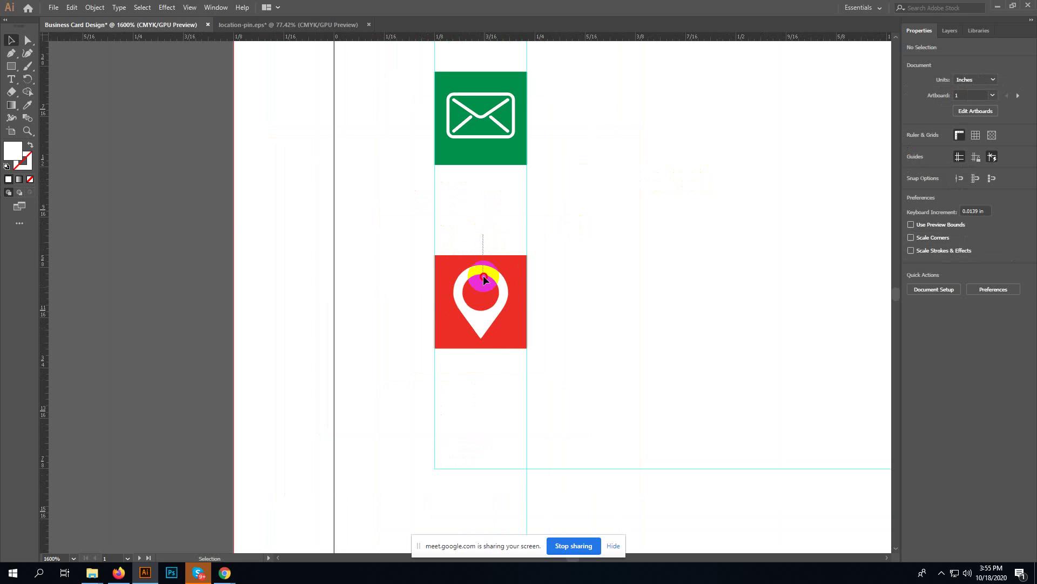
- Centre the pin and envelope horizontally and vertically within the red and dark-green squares
{"action": "left_click_drag", "start_coordinate": [483, 278], "coordinate": [480, 330]}
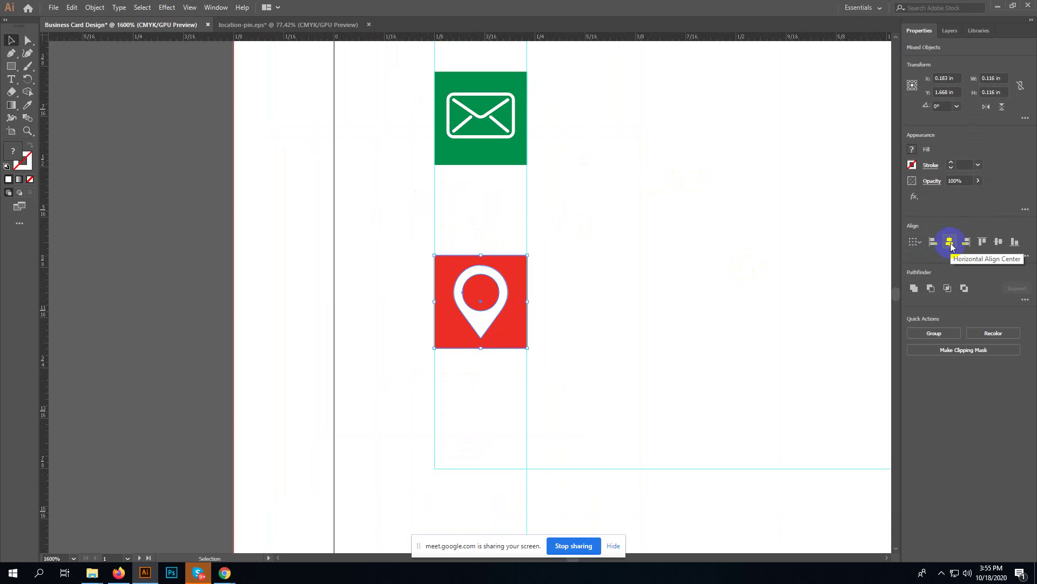
{"action": "left_click", "coordinate": [950, 242]}
{"action": "left_click", "coordinate": [998, 243]}
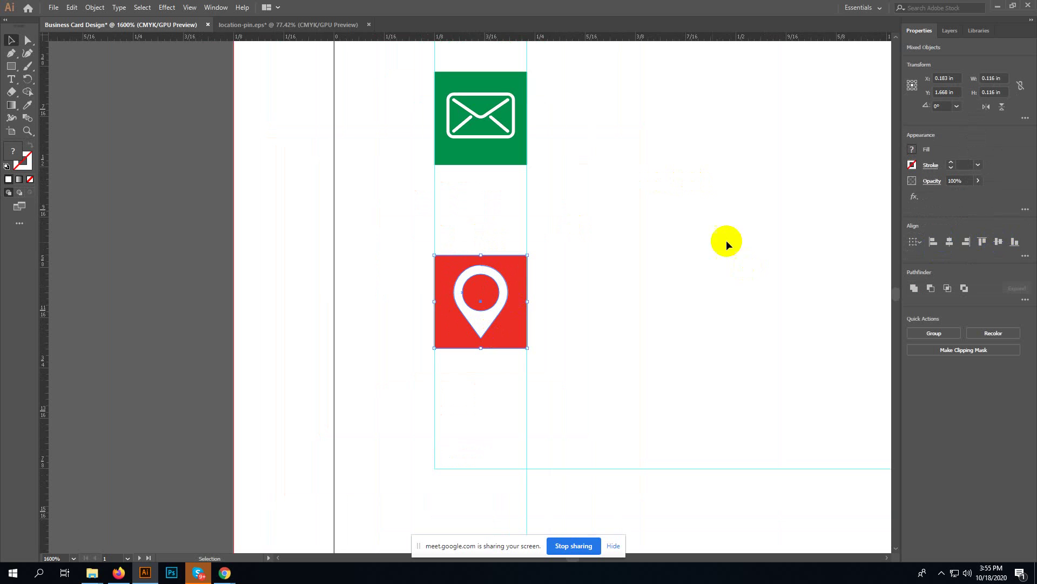
{"action": "scroll", "coordinate": [556, 226], "scroll_direction": "up", "scroll_amount": 4}
{"action": "left_click_drag", "start_coordinate": [481, 149], "coordinate": [479, 268]}
{"action": "left_click", "coordinate": [950, 243]}
{"action": "left_click", "coordinate": [995, 243]}
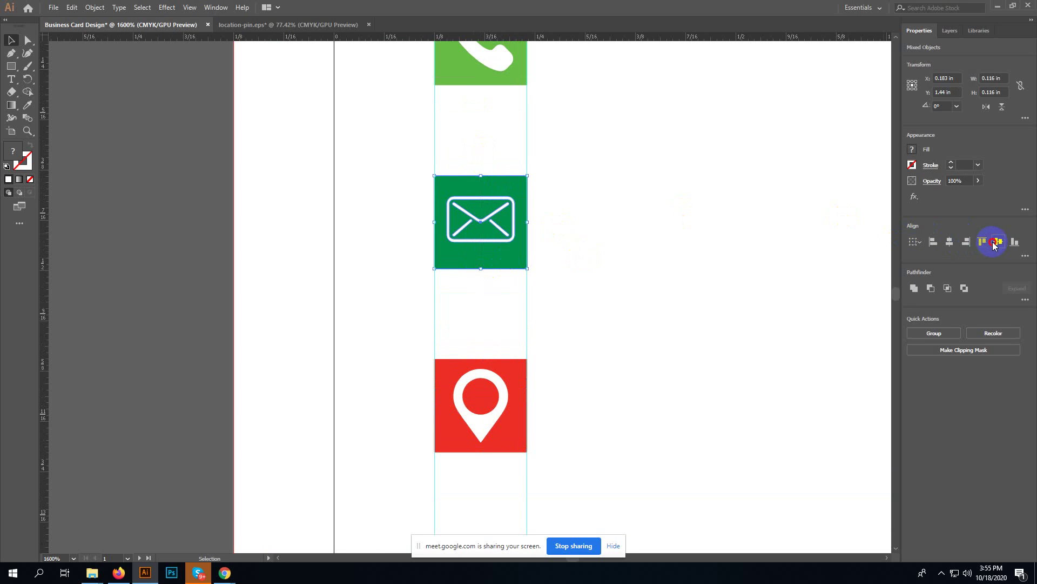
{"action": "left_click", "coordinate": [772, 233]}
- Centre the phone symbol in its light-green square and check each icon's alignment
{"action": "scroll", "coordinate": [550, 280], "scroll_direction": "up", "scroll_amount": 5}
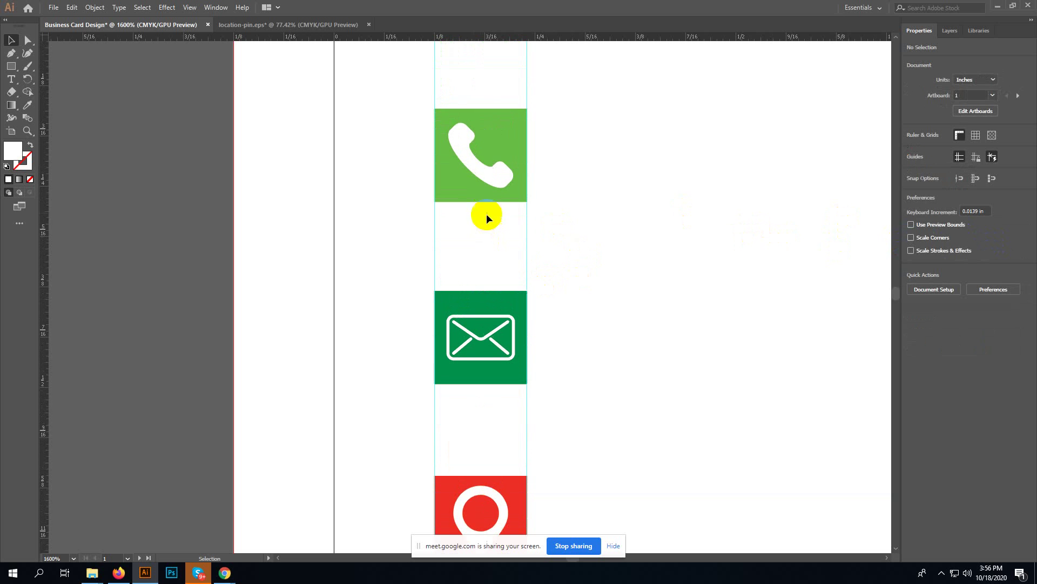
{"action": "left_click_drag", "start_coordinate": [469, 86], "coordinate": [523, 200]}
{"action": "left_click", "coordinate": [949, 242]}
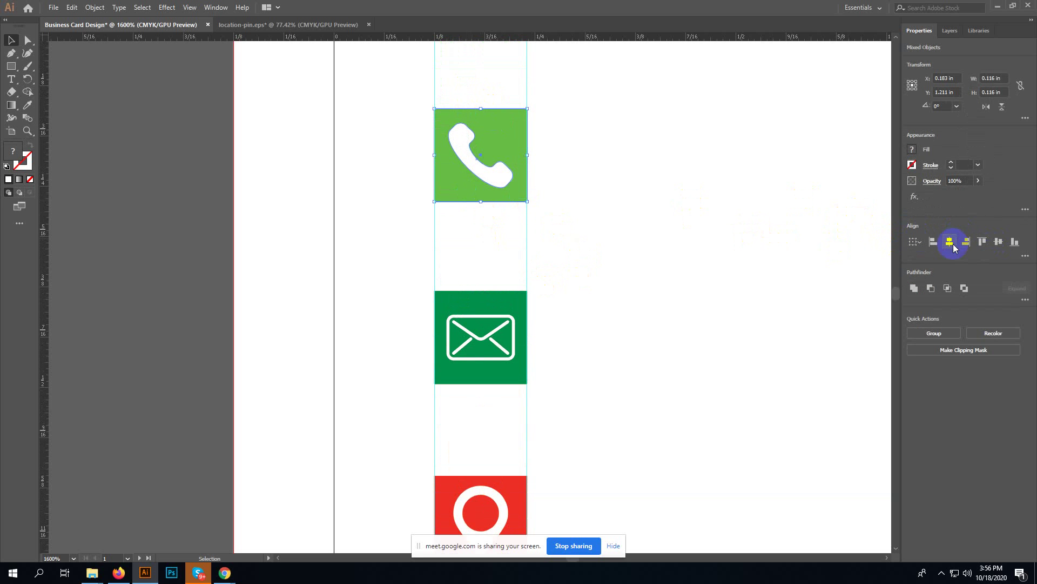
{"action": "left_click", "coordinate": [677, 261]}
{"action": "key", "text": "ctrl+minus"}
{"action": "key", "text": "ctrl+minus"}
{"action": "key", "text": "ctrl+minus"}
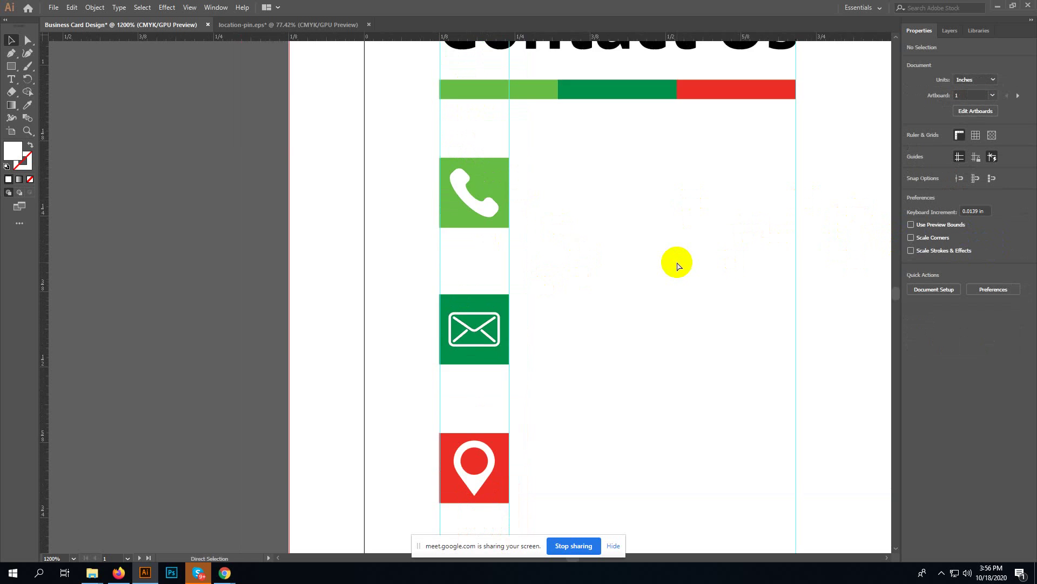
{"action": "key", "text": "a"}
{"action": "left_click_drag", "start_coordinate": [479, 213], "coordinate": [466, 267]}
{"action": "key", "text": "v"}
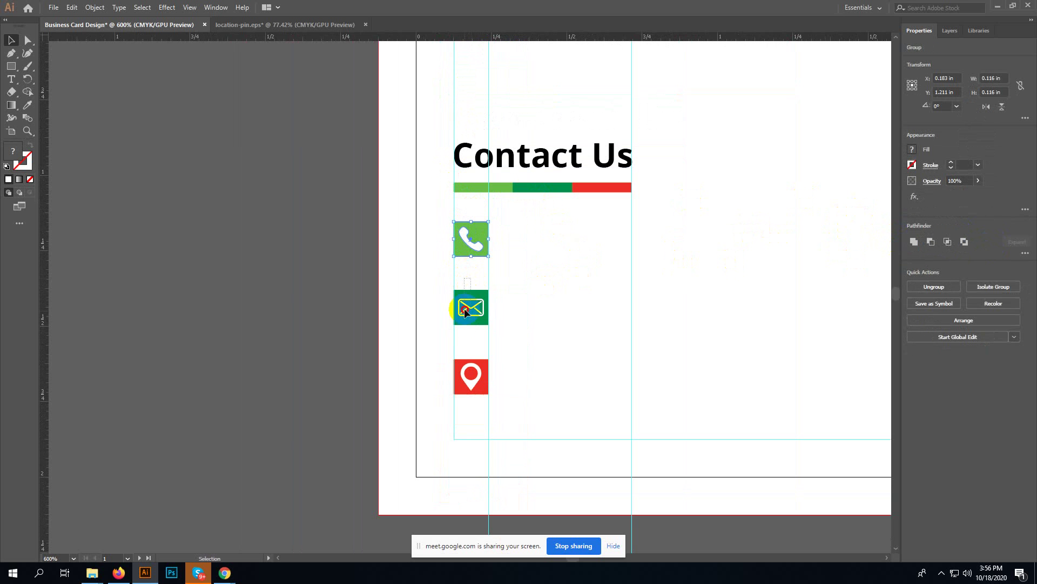
{"action": "left_click", "coordinate": [465, 308]}
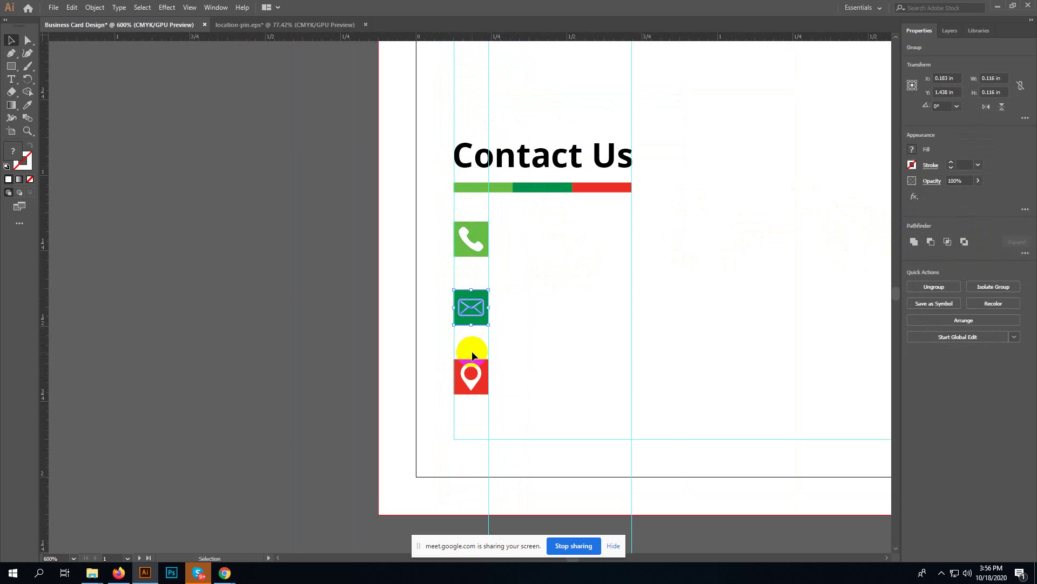
{"action": "key", "text": "a"}
{"action": "left_click_drag", "start_coordinate": [470, 343], "coordinate": [471, 406]}
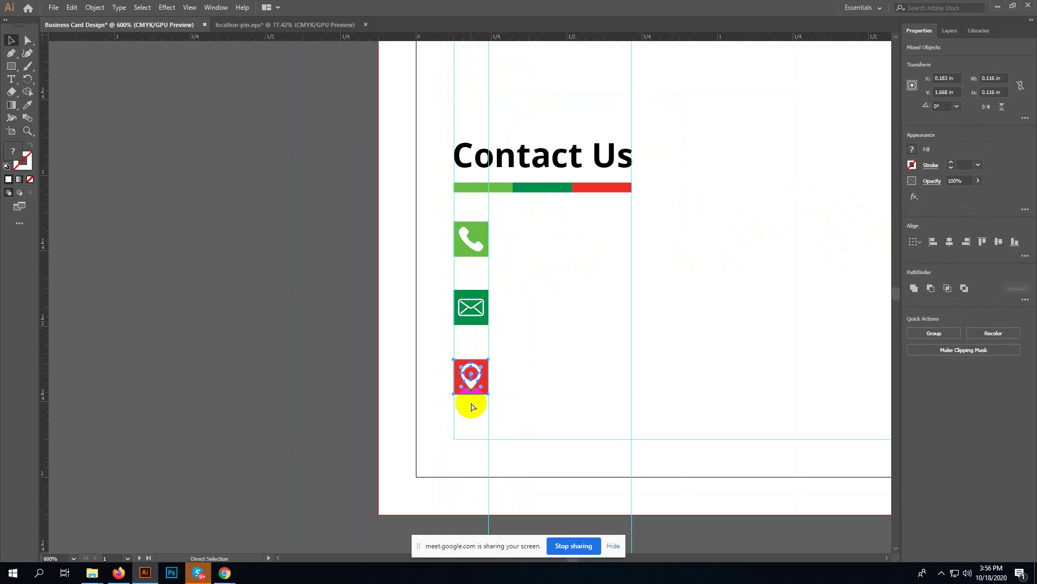
{"action": "key", "text": "v"}
{"action": "left_click", "coordinate": [551, 343]}
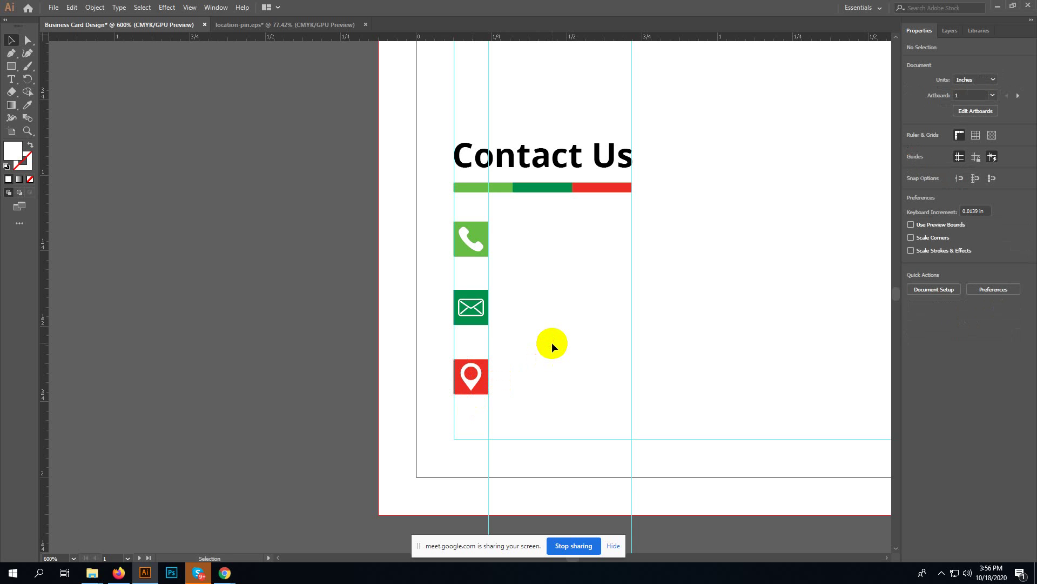
- Start a text line beside the phone icon set to Open Sans Regular, 6 pt
{"action": "key", "text": "t"}
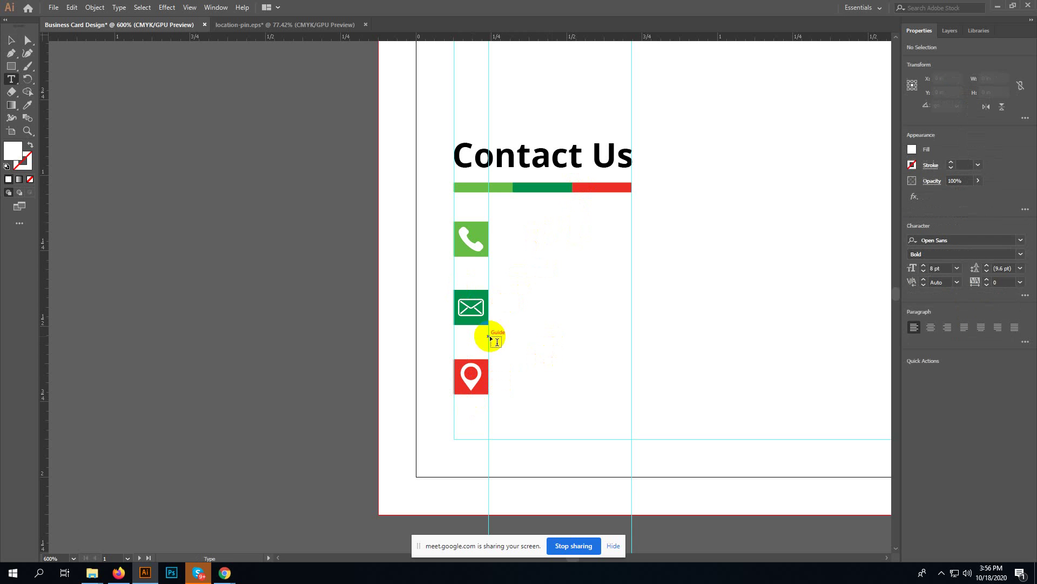
{"action": "left_click", "coordinate": [514, 242]}
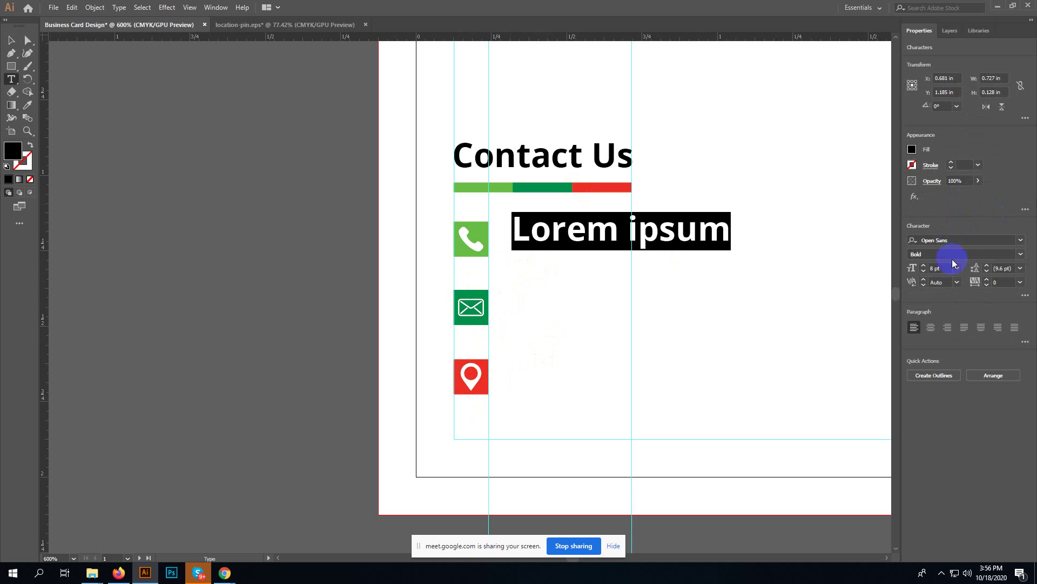
{"action": "left_click", "coordinate": [1022, 255]}
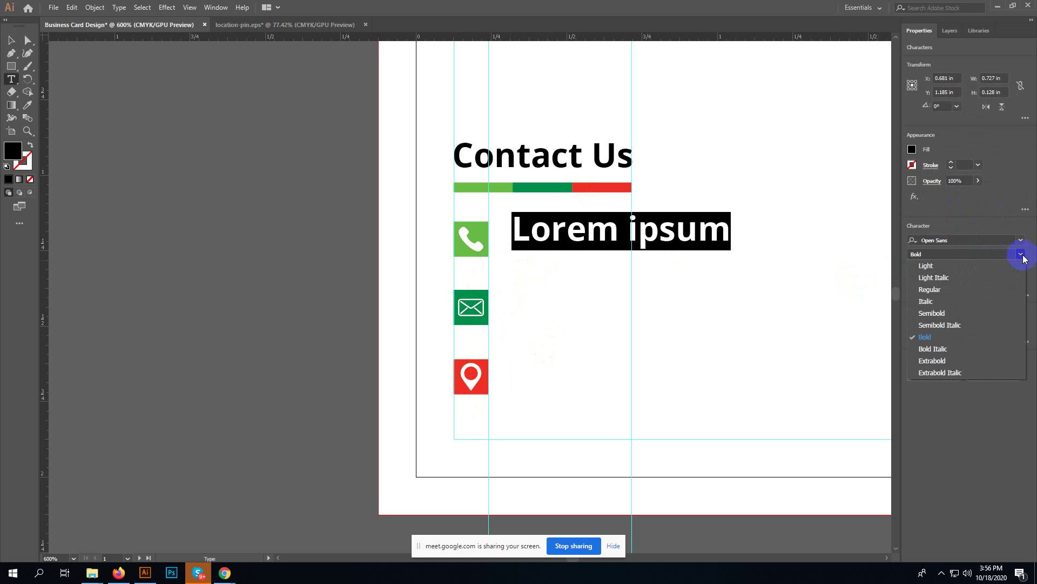
{"action": "left_click", "coordinate": [974, 290]}
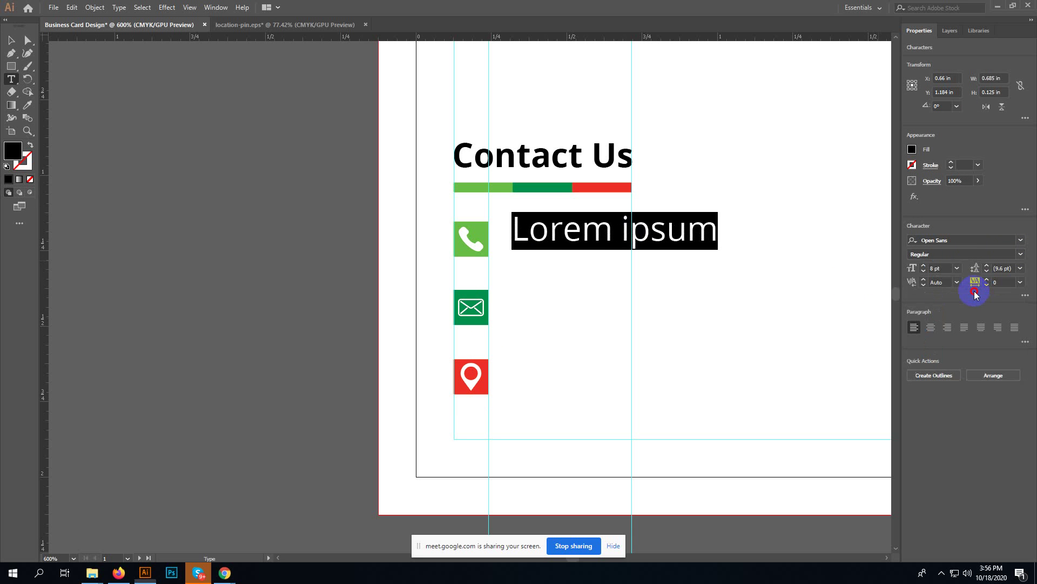
{"action": "left_click", "coordinate": [961, 242]}
{"action": "left_click", "coordinate": [957, 268]}
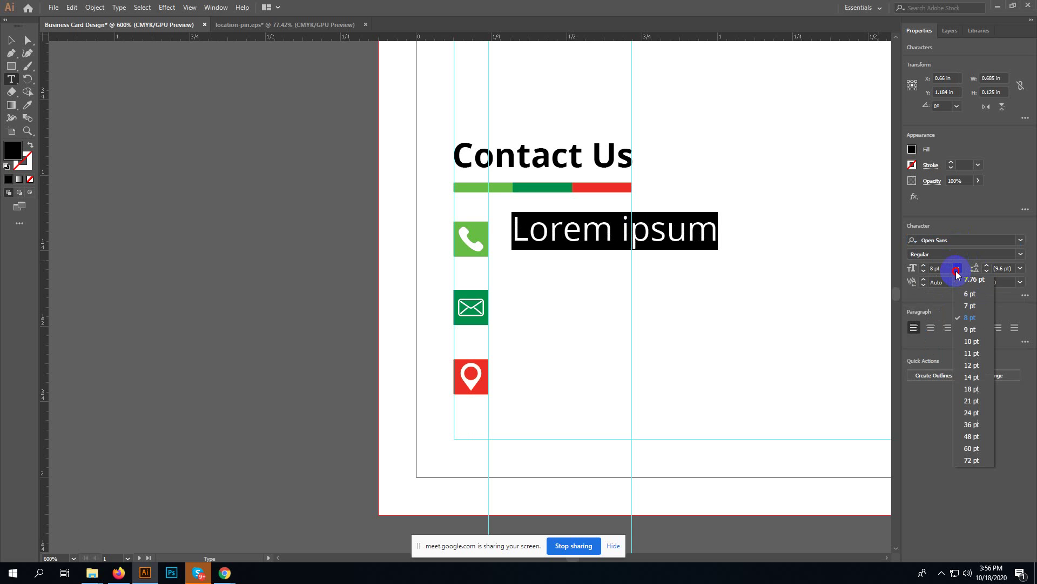
{"action": "left_click", "coordinate": [967, 297]}
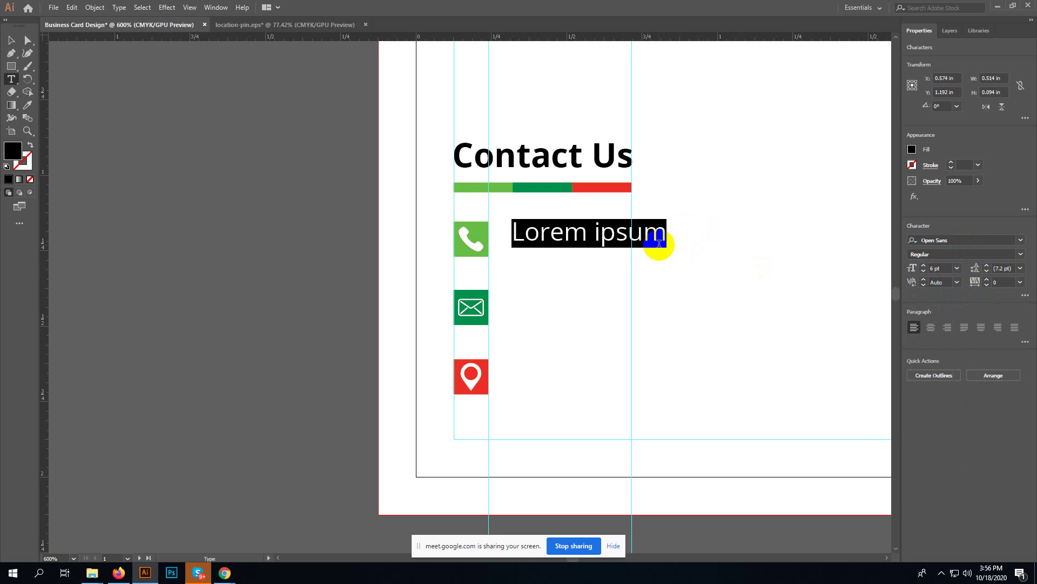
- Type the two phone numbers into the new text line
{"action": "type", "text": "="}
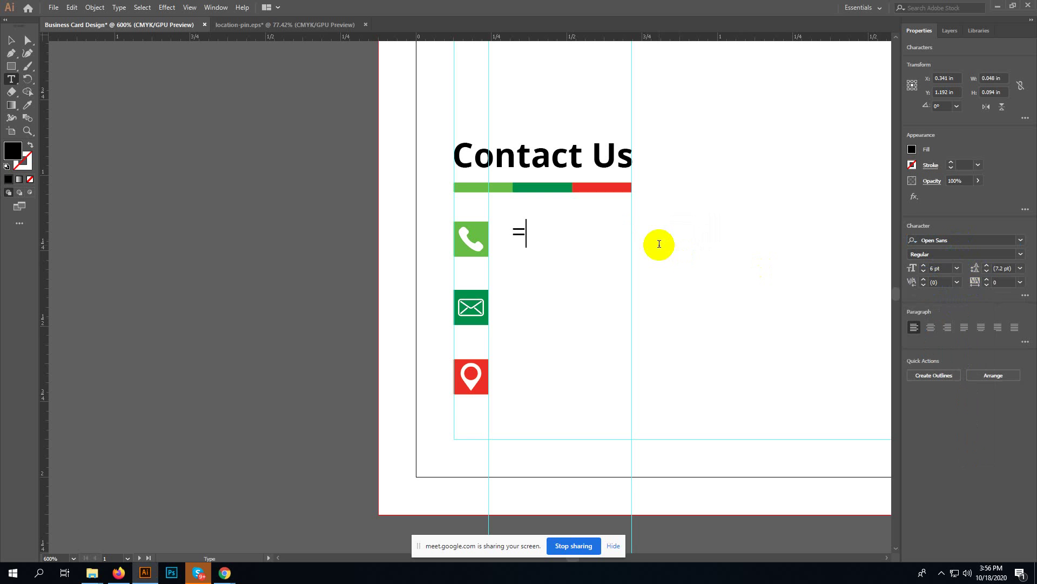
{"action": "key", "text": "BackSpace"}
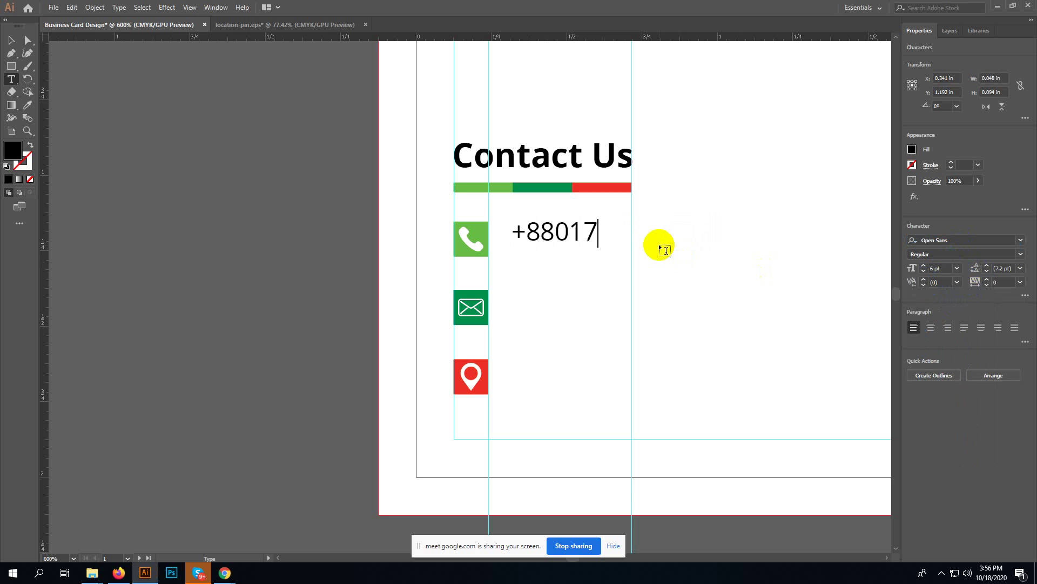
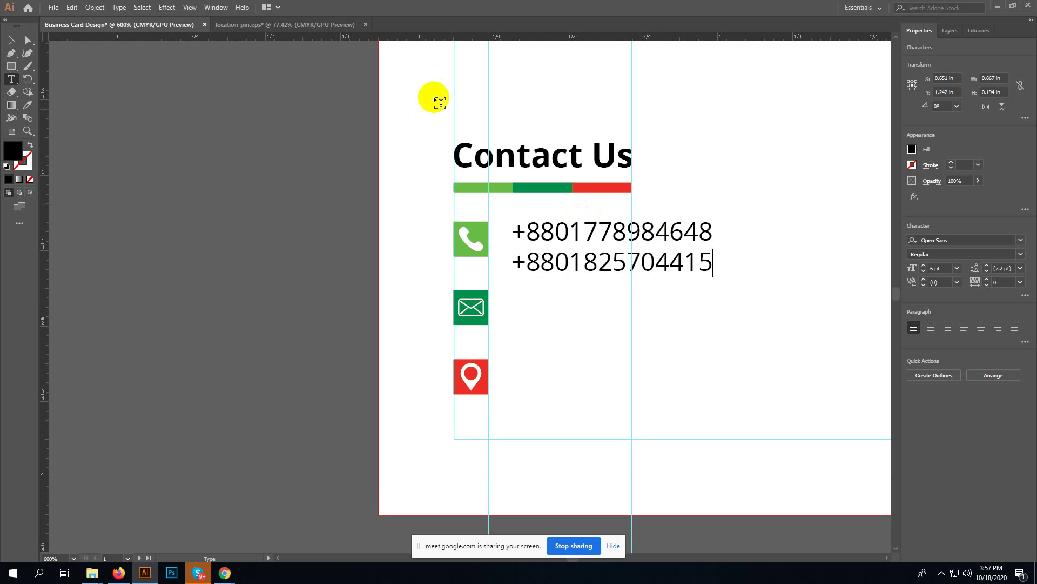
{"action": "left_click", "coordinate": [12, 40]}
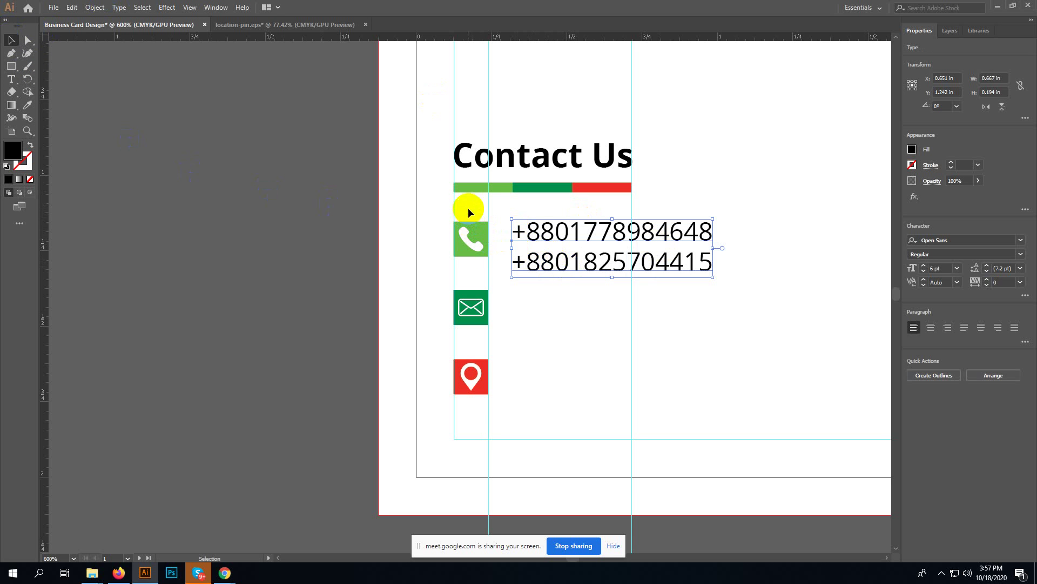
- Lower the three icons, level the phone-number text with its icon, and duplicate it beside the envelope and pin
{"action": "left_click_drag", "start_coordinate": [468, 209], "coordinate": [462, 399]}
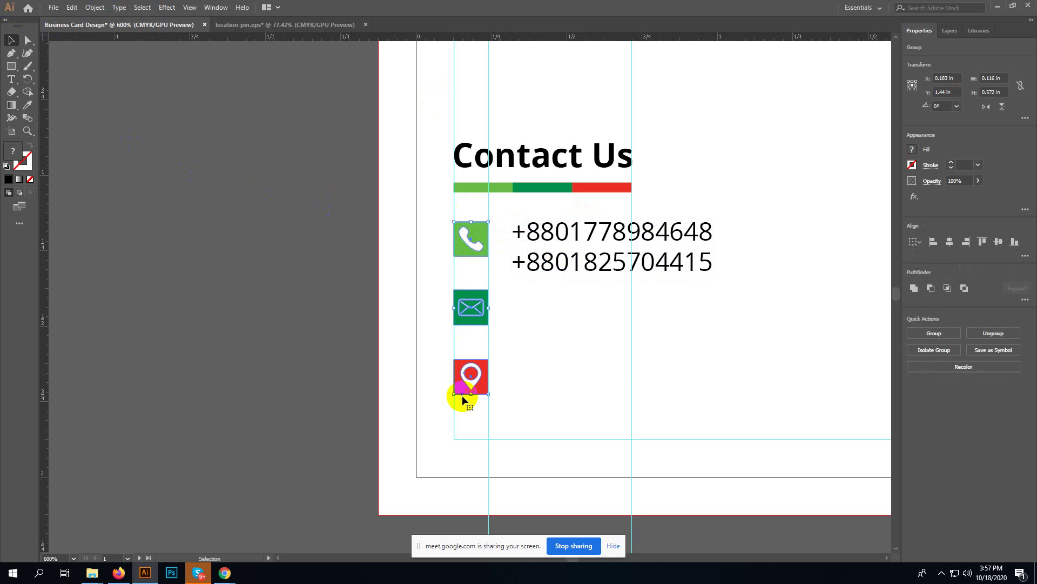
{"action": "key", "text": "Down"}
{"action": "key", "text": "Down"}
{"action": "key", "text": "Down"}
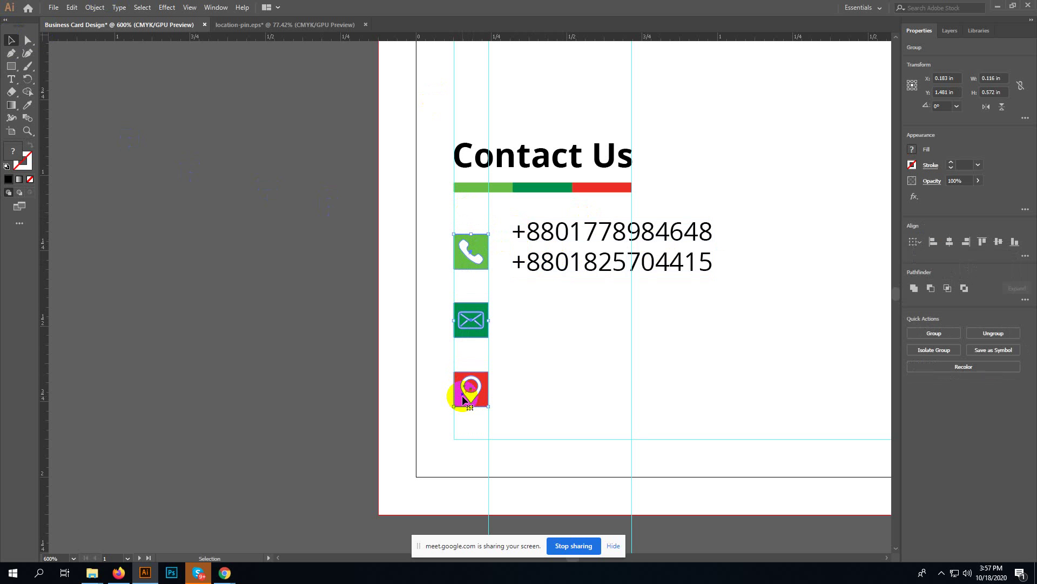
{"action": "key", "text": "Down"}
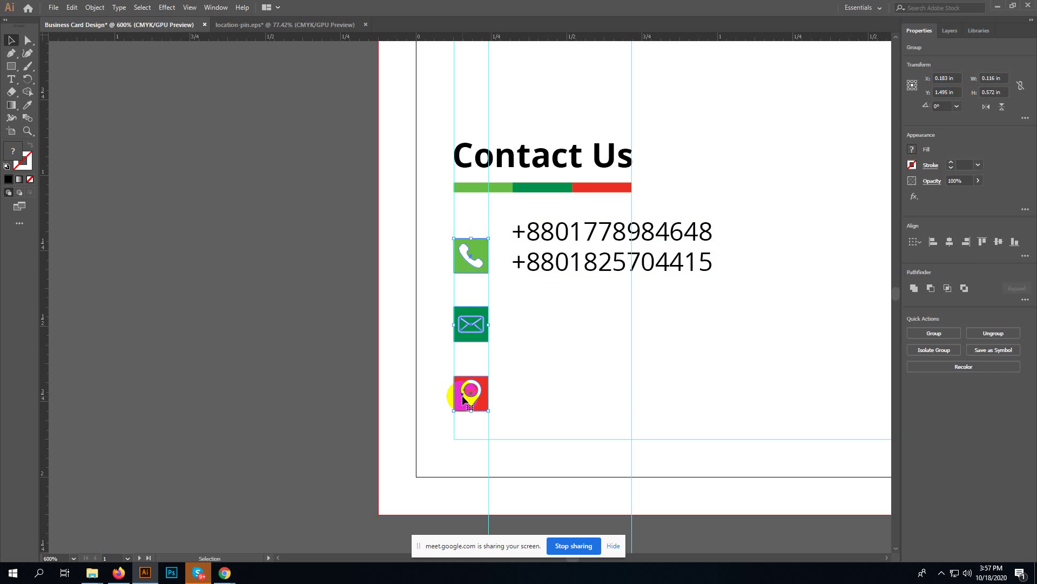
{"action": "left_click", "coordinate": [549, 263]}
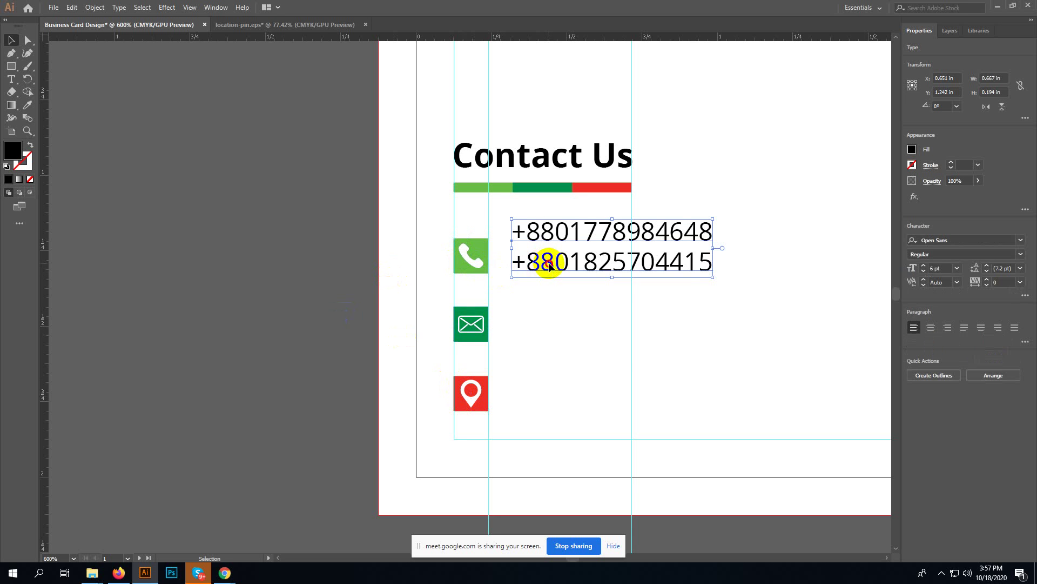
{"action": "left_click_drag", "start_coordinate": [548, 263], "coordinate": [537, 281]}
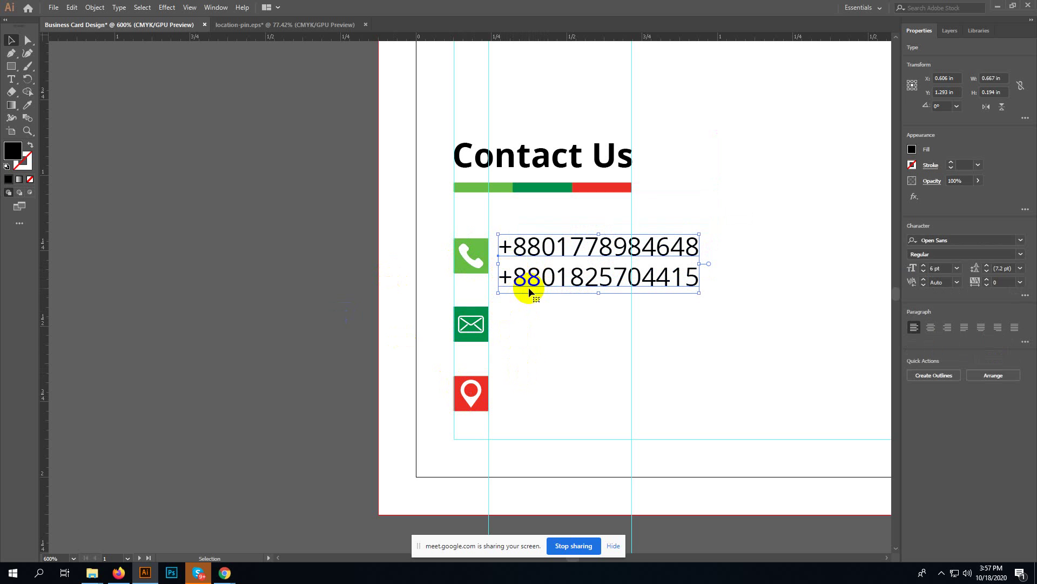
{"action": "left_click_drag", "start_coordinate": [538, 278], "coordinate": [546, 342]}
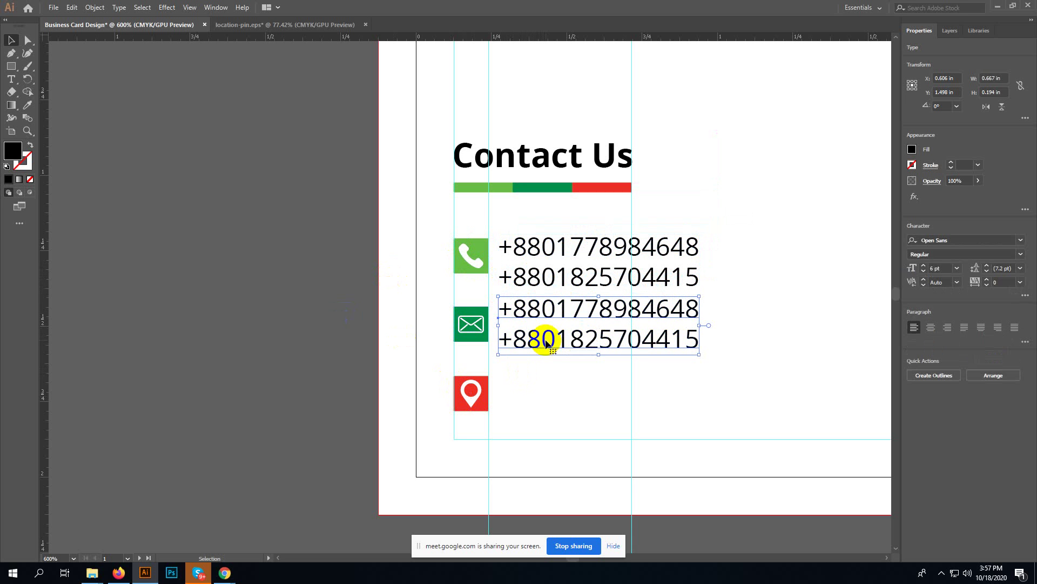
{"action": "key", "text": "ctrl+d"}
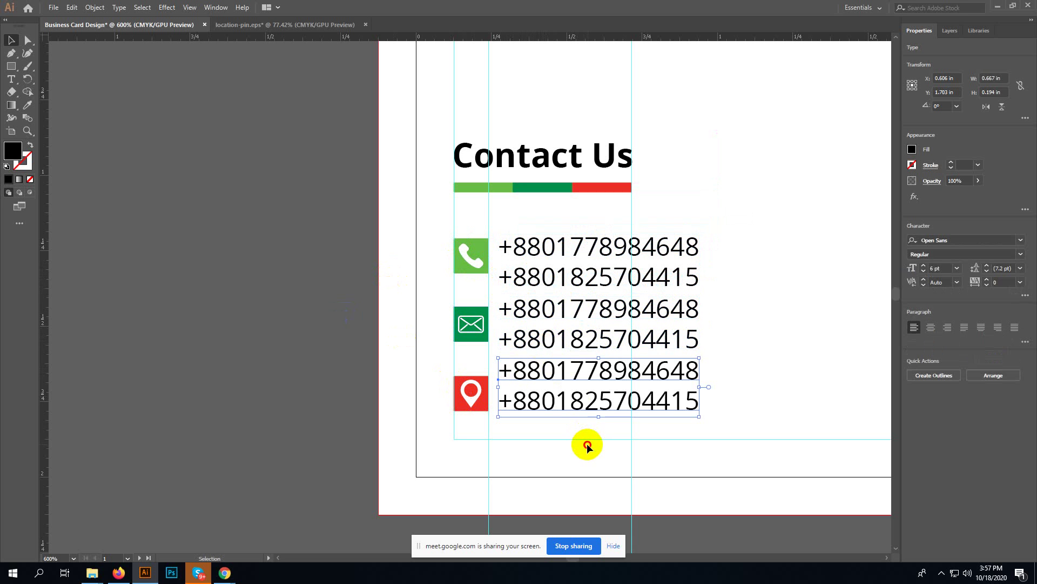
- Replace the copied phone numbers beside the envelope with the two e-mail addresses
{"action": "left_click", "coordinate": [587, 445]}
{"action": "triple_click", "coordinate": [529, 313]}
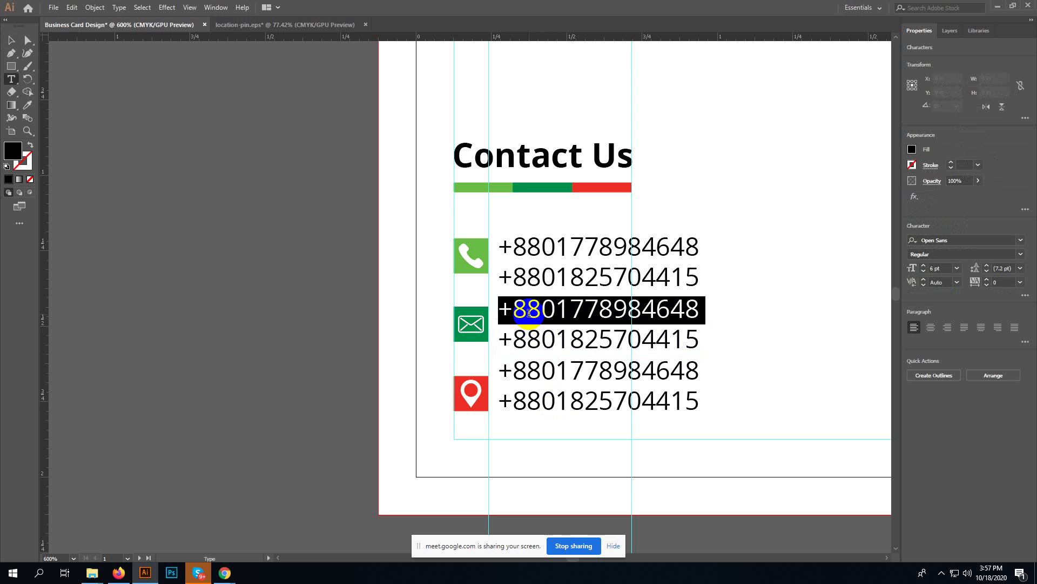
{"action": "key", "text": "ctrl"}
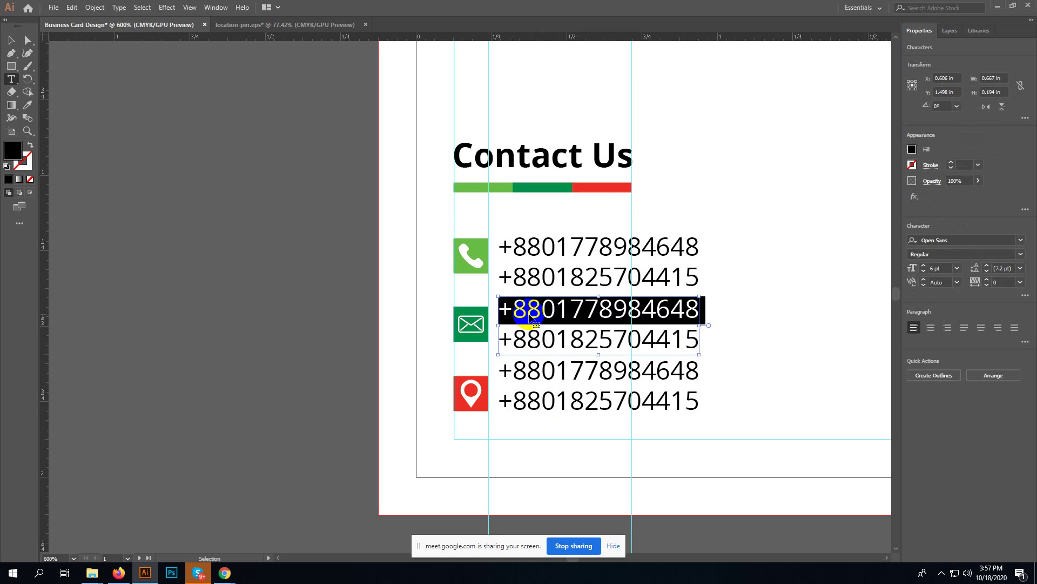
{"action": "key", "text": "ctrl+a"}
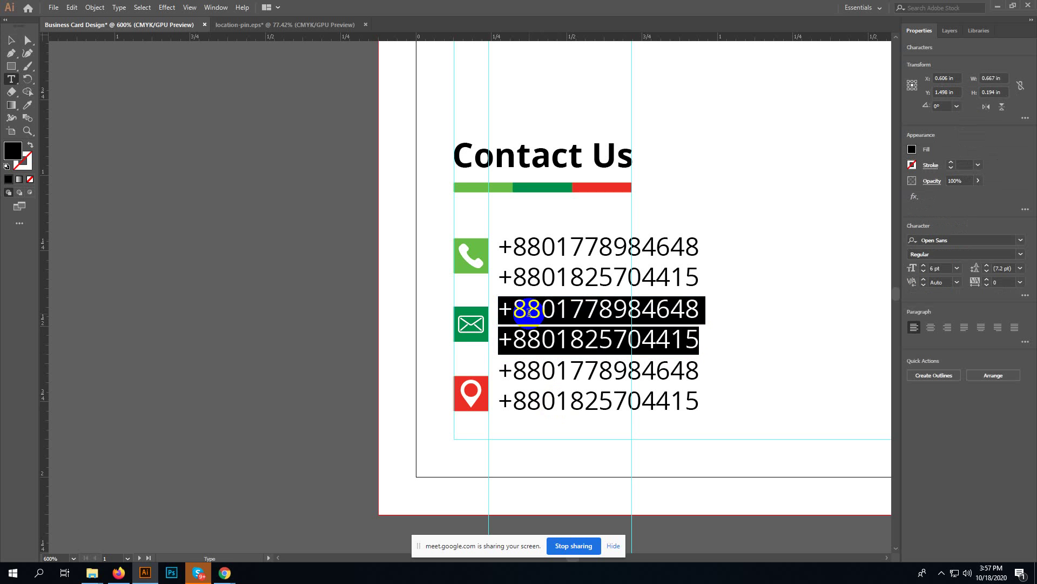
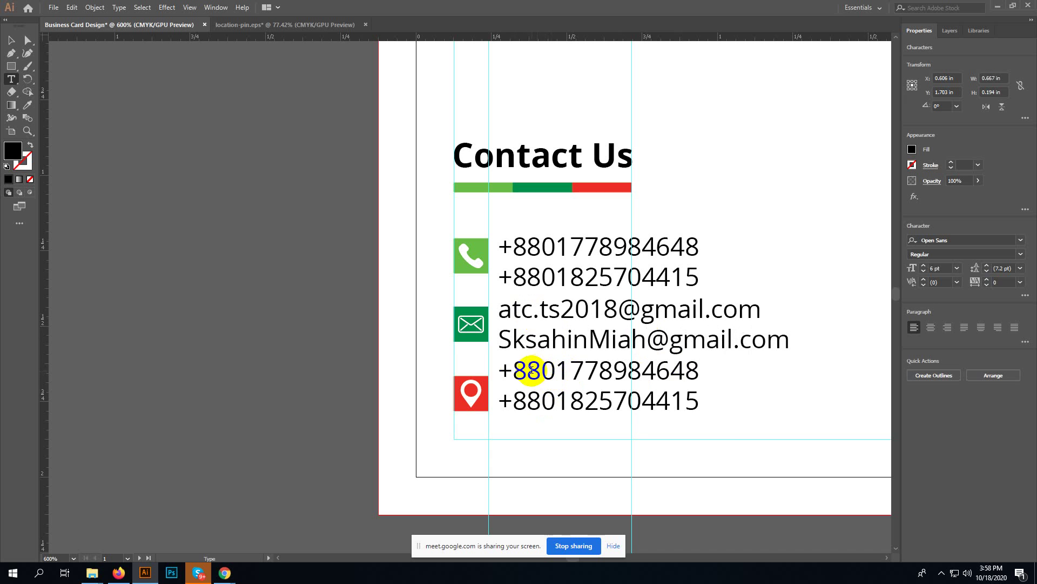
- Replace the text beside the location pin with the three-line postal address
{"action": "left_click_drag", "start_coordinate": [499, 371], "coordinate": [720, 440]}
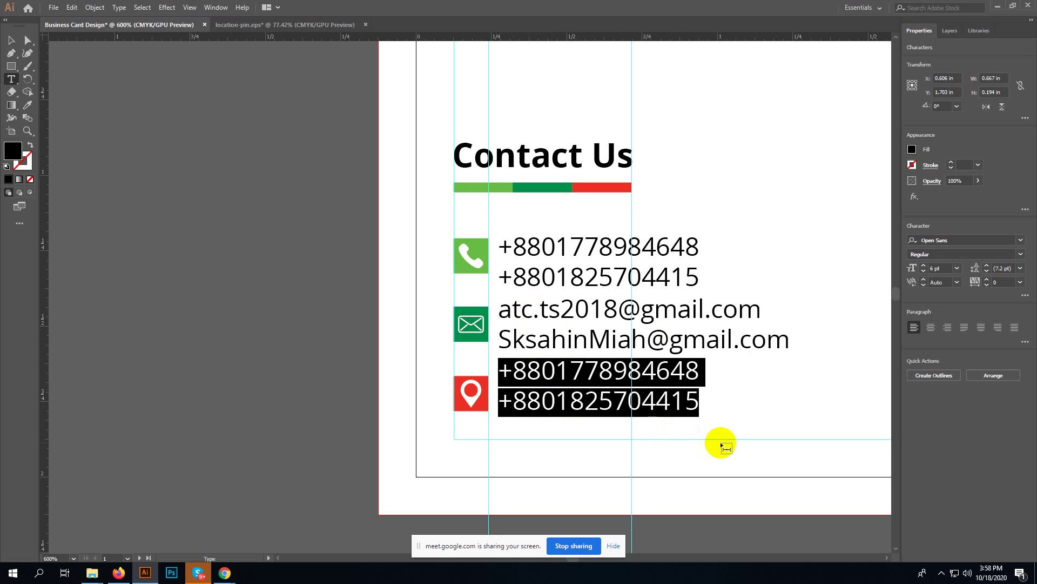
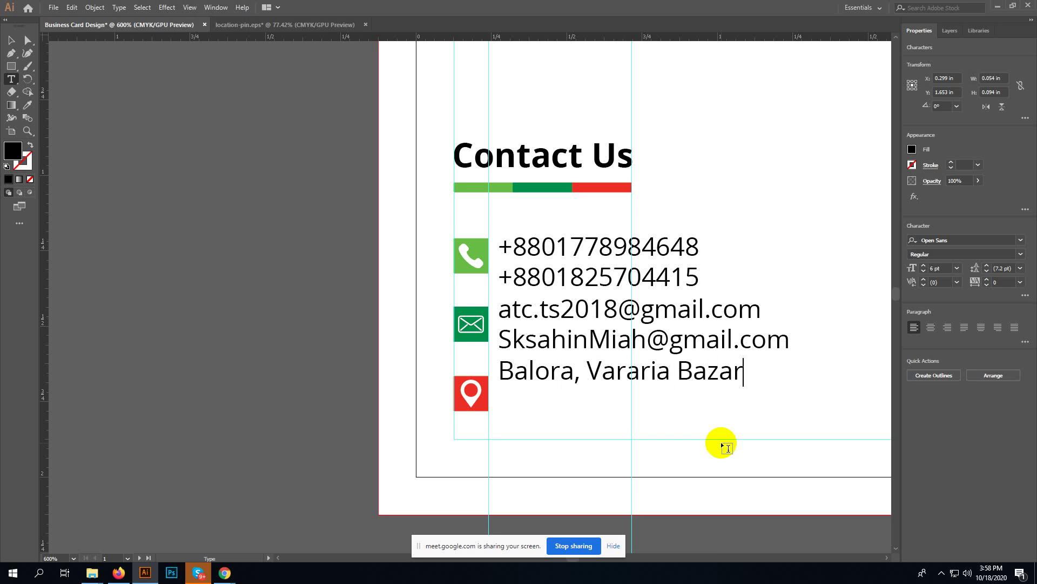
{"action": "key", "text": "Return"}
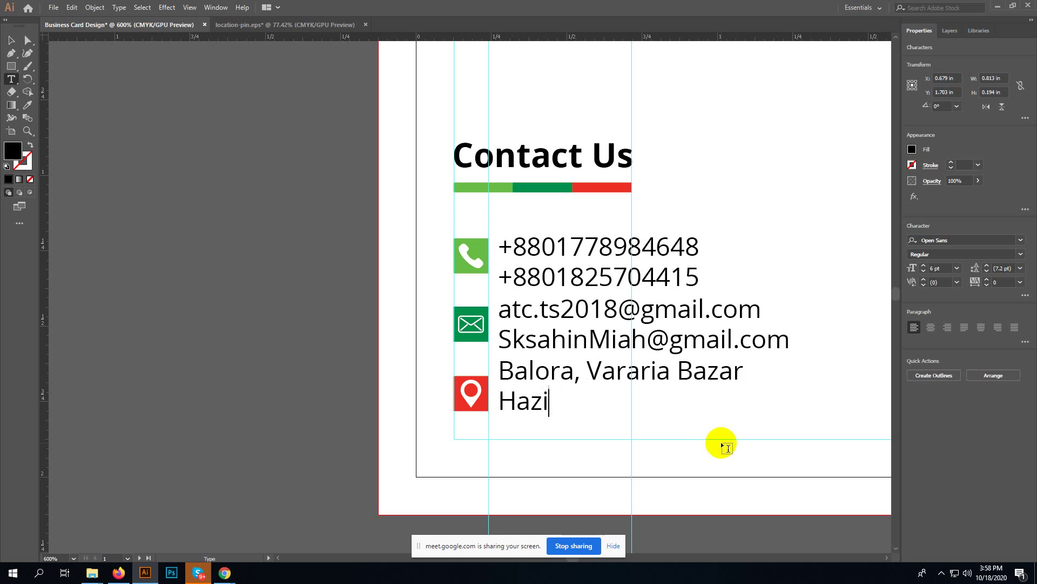
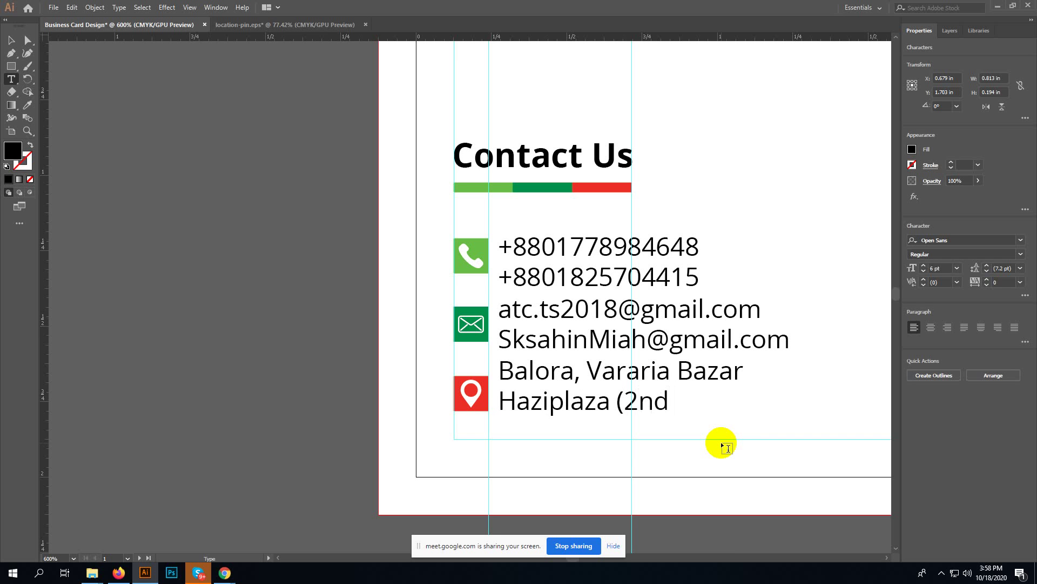
{"action": "key", "text": "Return"}
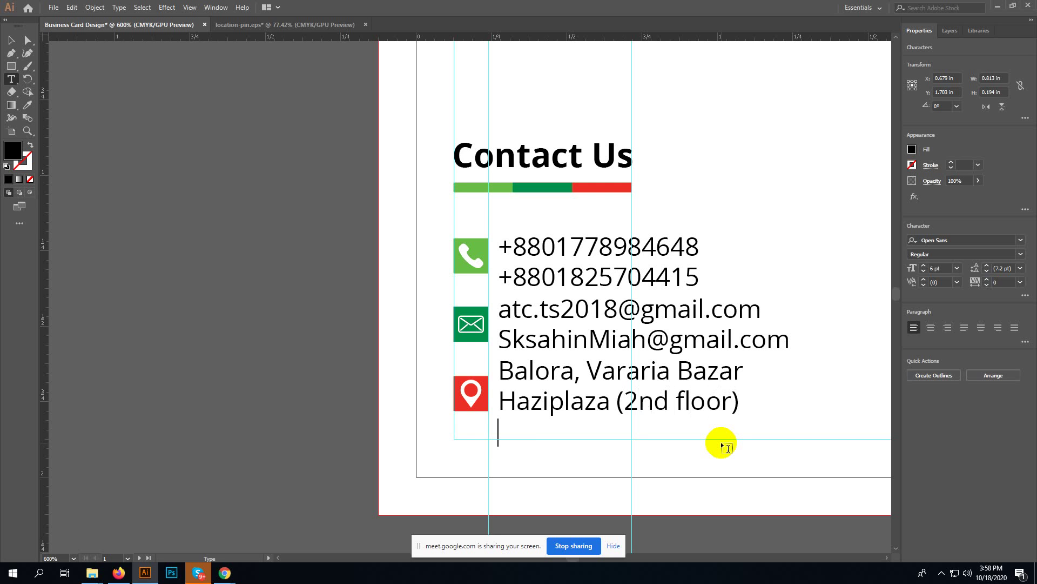
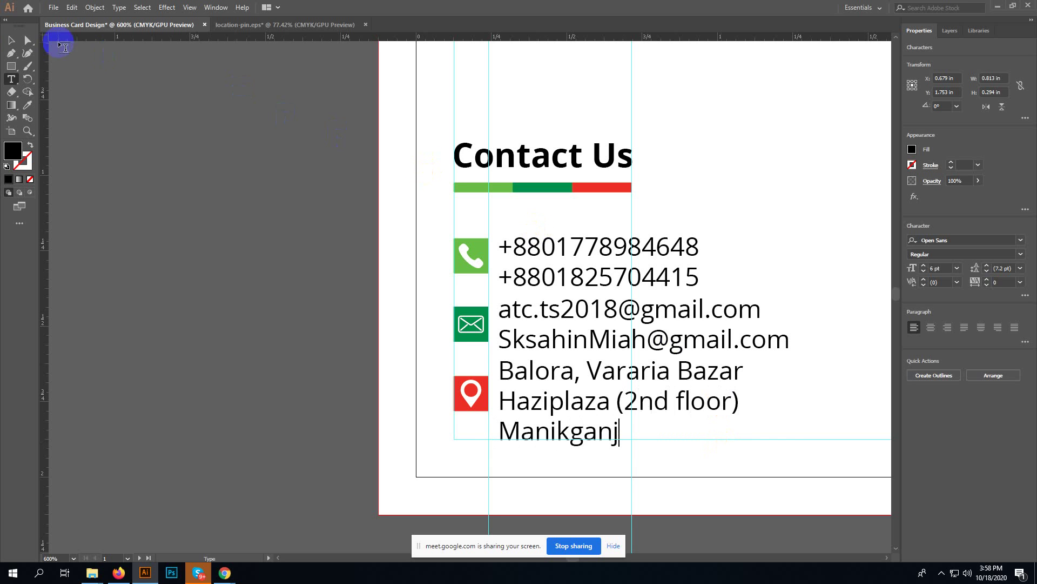
{"action": "left_click", "coordinate": [11, 40]}
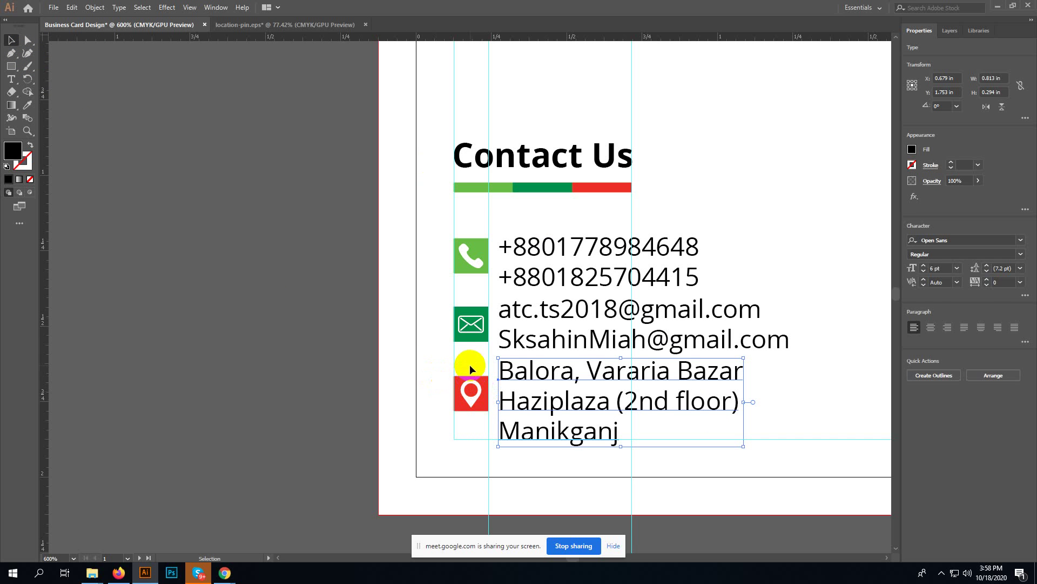
- Vertically centre the location pin with the address text and group them
{"action": "left_click", "coordinate": [470, 390]}
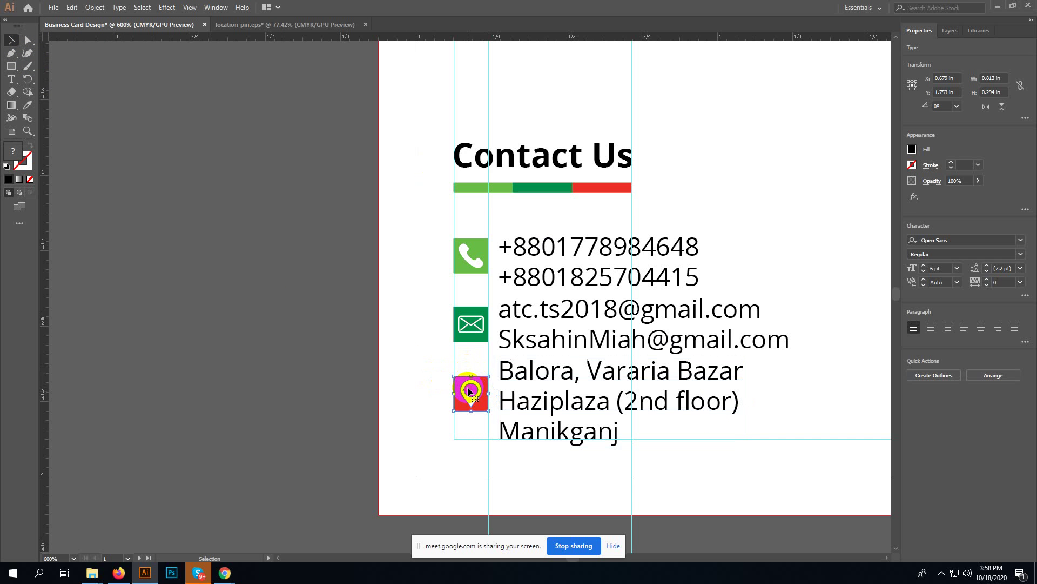
{"action": "left_click", "coordinate": [578, 406], "text": "shift"}
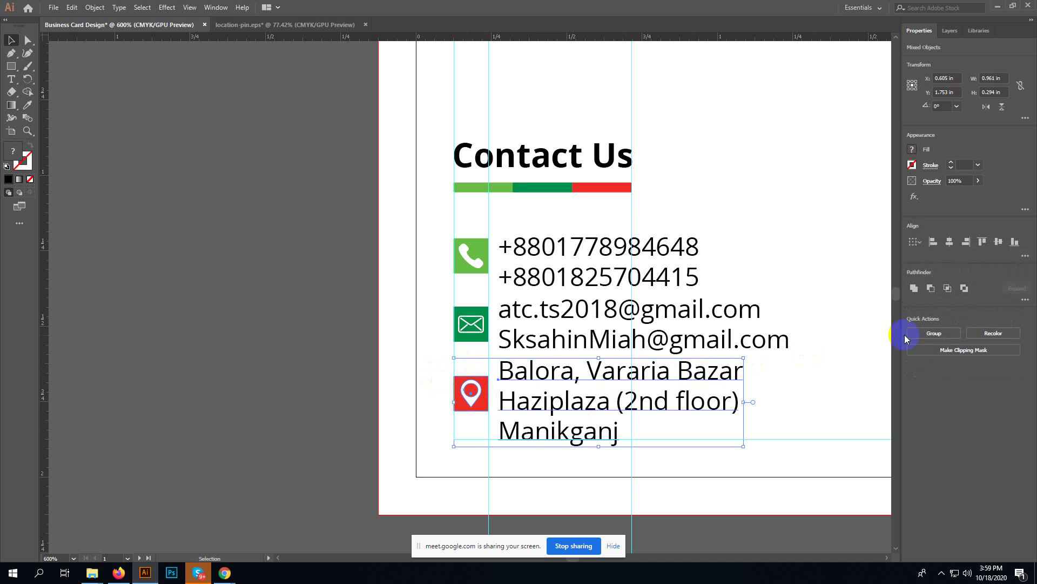
{"action": "left_click", "coordinate": [997, 242]}
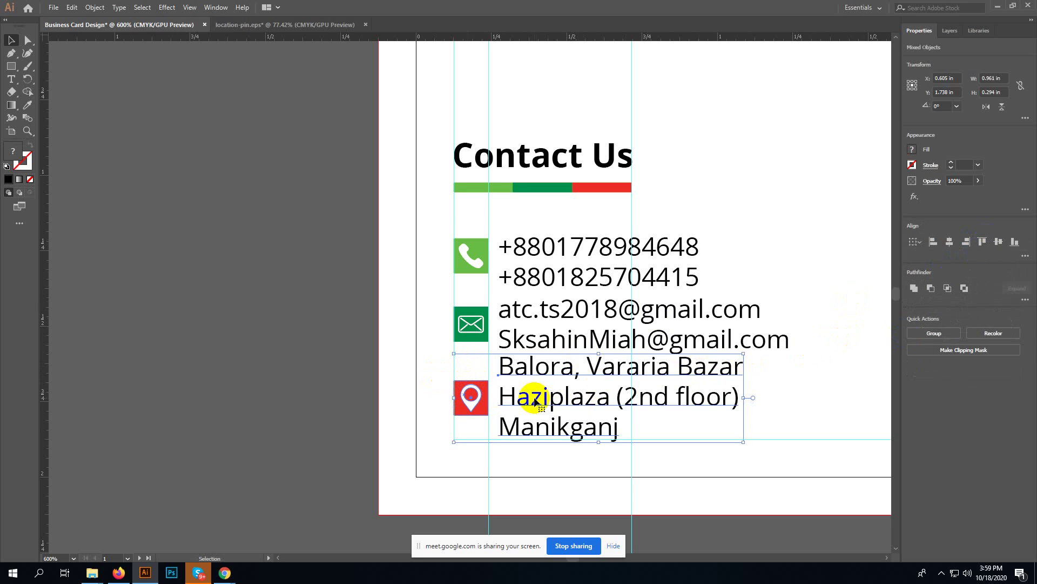
{"action": "key", "text": "a"}
{"action": "key", "text": "ctrl+g"}
{"action": "key", "text": "v"}
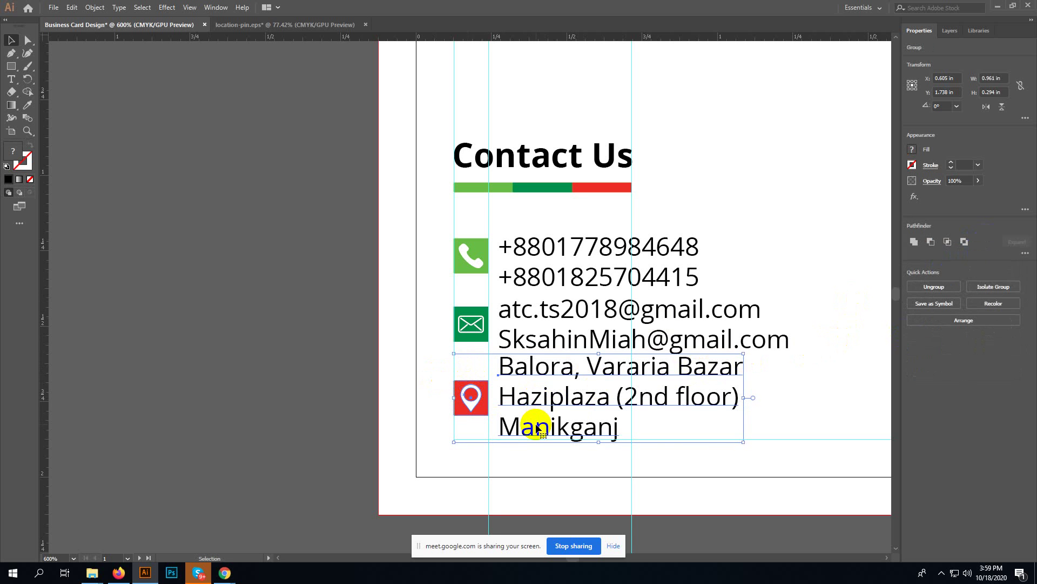
- Nudge the pin-and-address group slightly lower to Y 1.731 in, then view the whole card
{"action": "key", "text": "Down"}
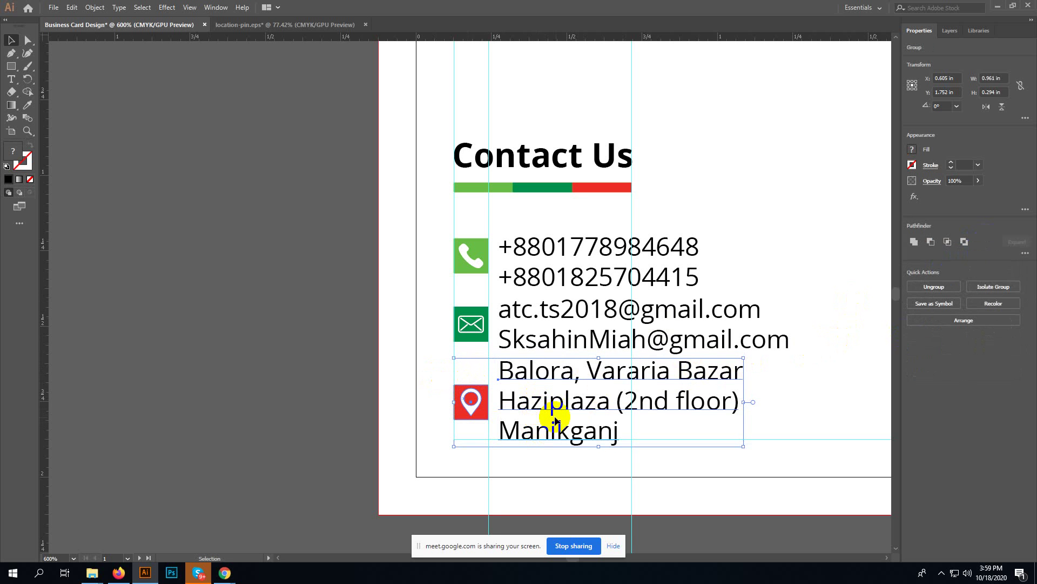
{"action": "left_click_drag", "start_coordinate": [561, 421], "coordinate": [562, 420]}
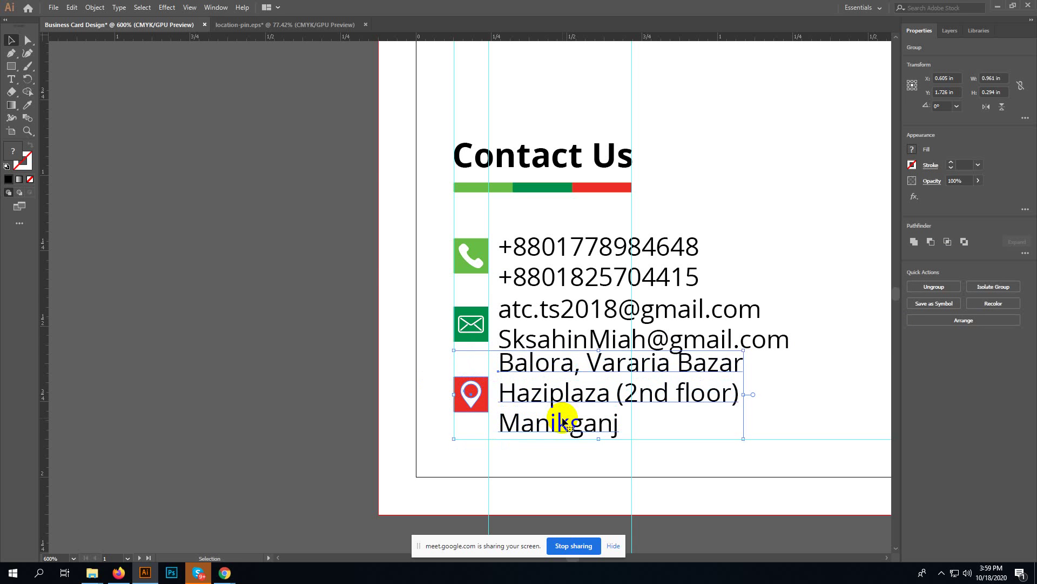
{"action": "key", "text": "ctrl+equal"}
{"action": "key", "text": "ctrl+equal"}
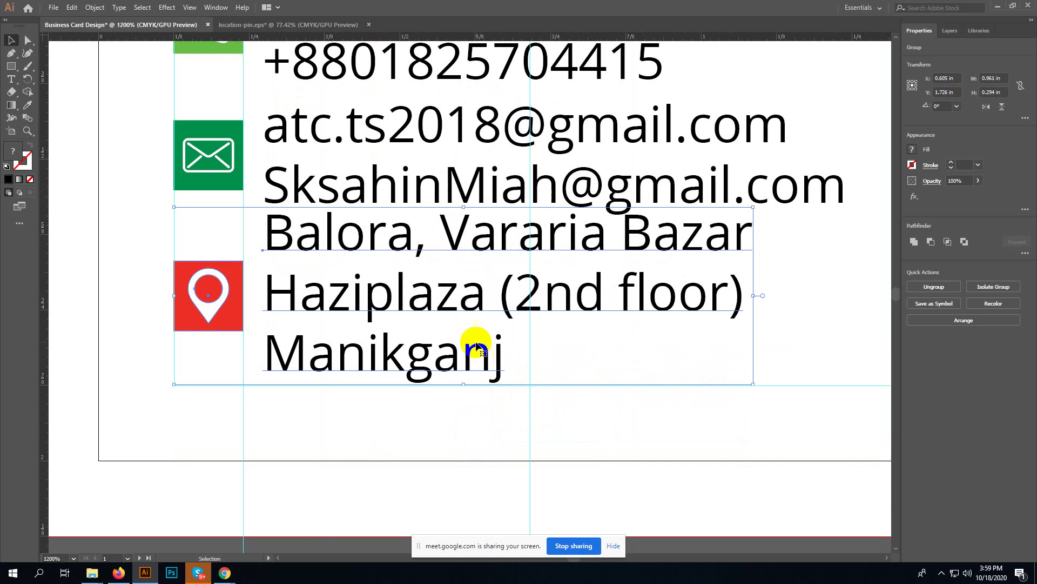
{"action": "left_click_drag", "start_coordinate": [449, 293], "coordinate": [452, 298]}
{"action": "key", "text": "shift"}
{"action": "scroll", "coordinate": [542, 402], "scroll_direction": "up", "scroll_amount": 2}
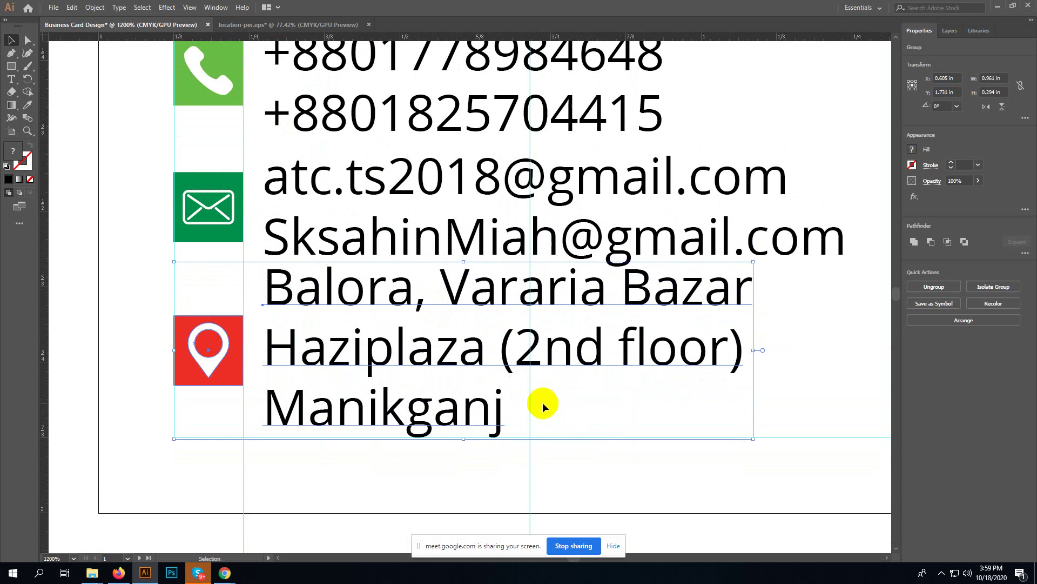
{"action": "key", "text": "ctrl+minus"}
{"action": "key", "text": "ctrl+minus"}
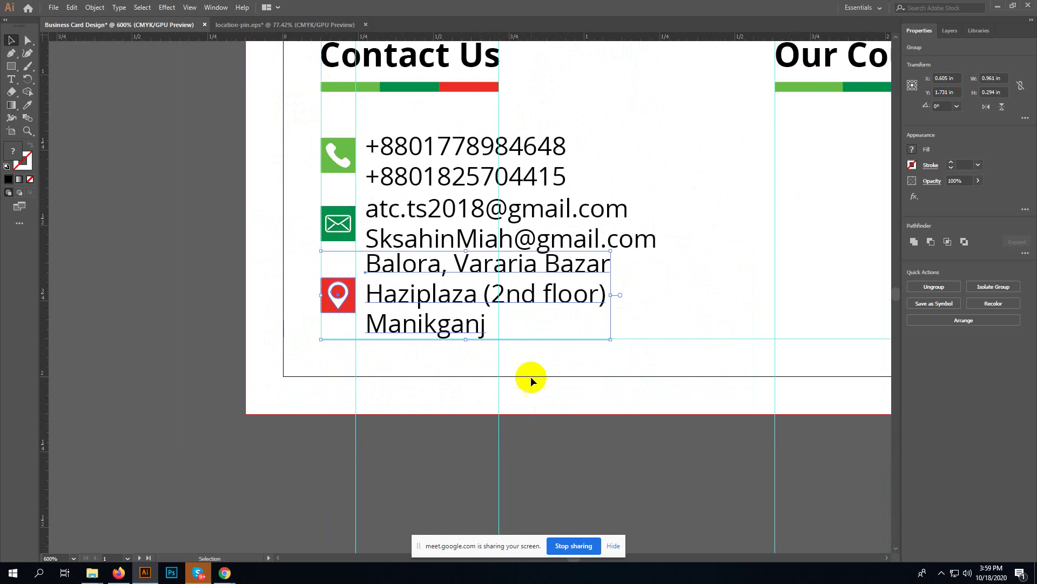
{"action": "scroll", "coordinate": [531, 376], "scroll_direction": "up", "scroll_amount": 4}
{"action": "key", "text": "a"}
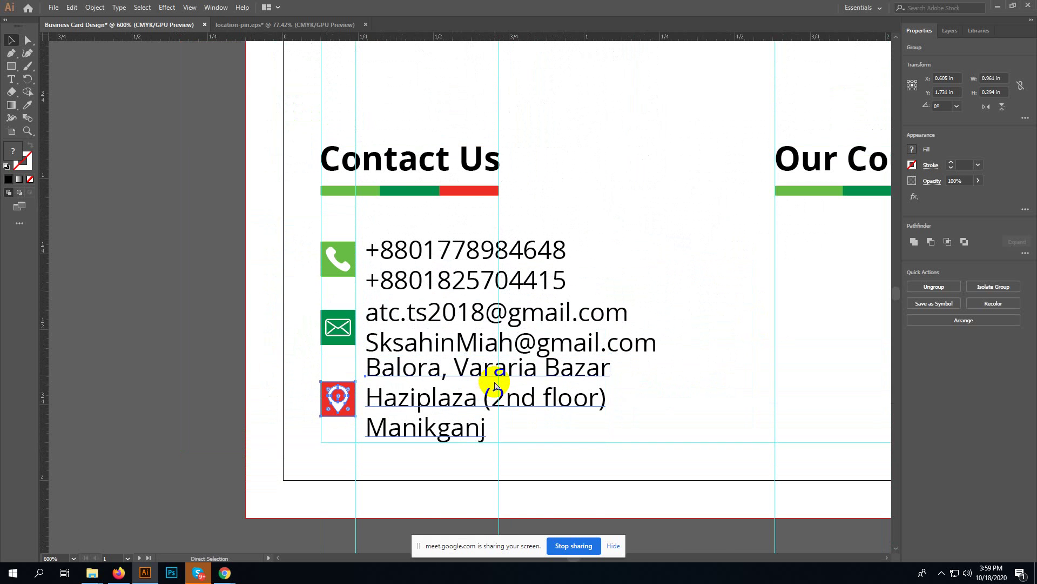
{"action": "key", "text": "ctrl+minus"}
{"action": "key", "text": "ctrl+minus"}
{"action": "key", "text": "v"}
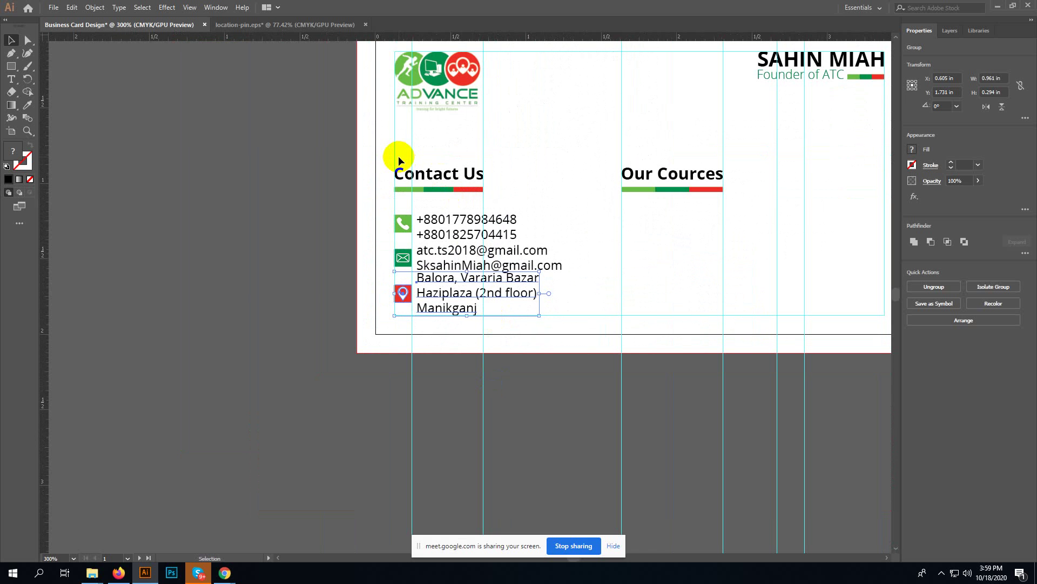
- Select the Contact Us and Our Cources headings, bars and contact lines, then trial a nudge up and back
{"action": "left_click_drag", "start_coordinate": [398, 157], "coordinate": [561, 274]}
{"action": "left_click_drag", "start_coordinate": [495, 130], "coordinate": [407, 135]}
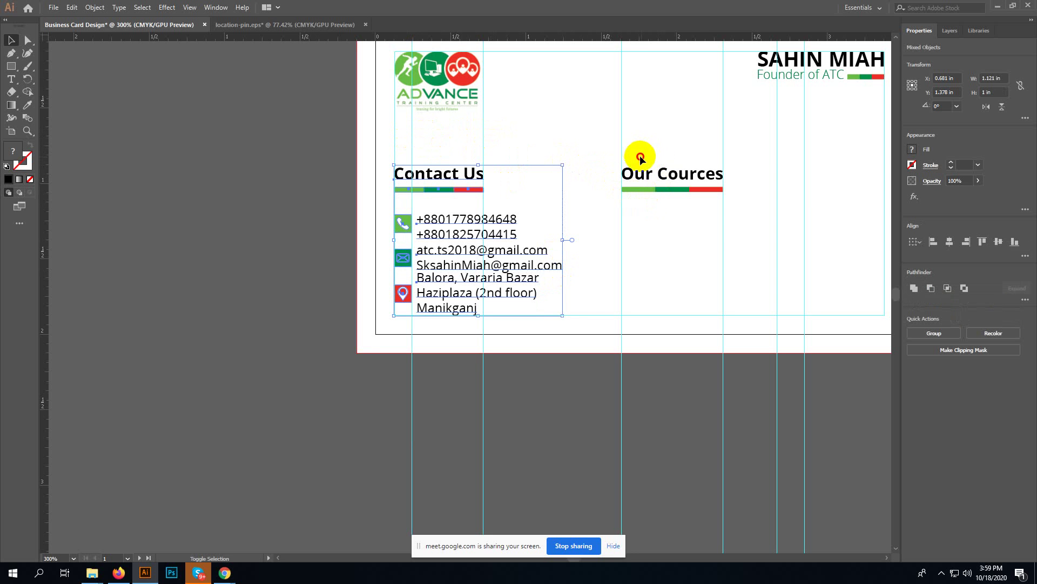
{"action": "left_click_drag", "start_coordinate": [640, 157], "coordinate": [699, 200]}
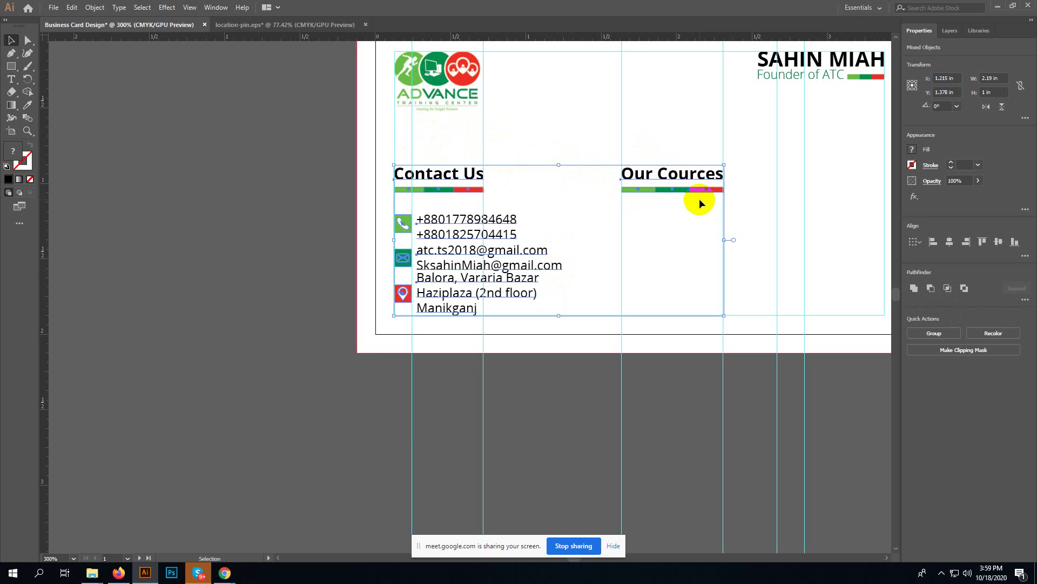
{"action": "key", "text": "Up"}
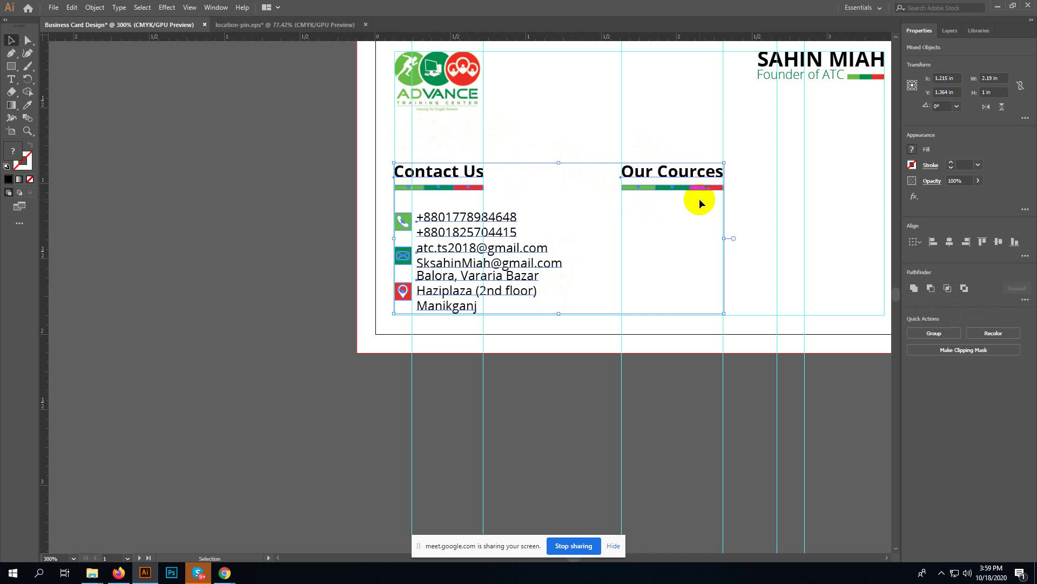
{"action": "key", "text": "Down"}
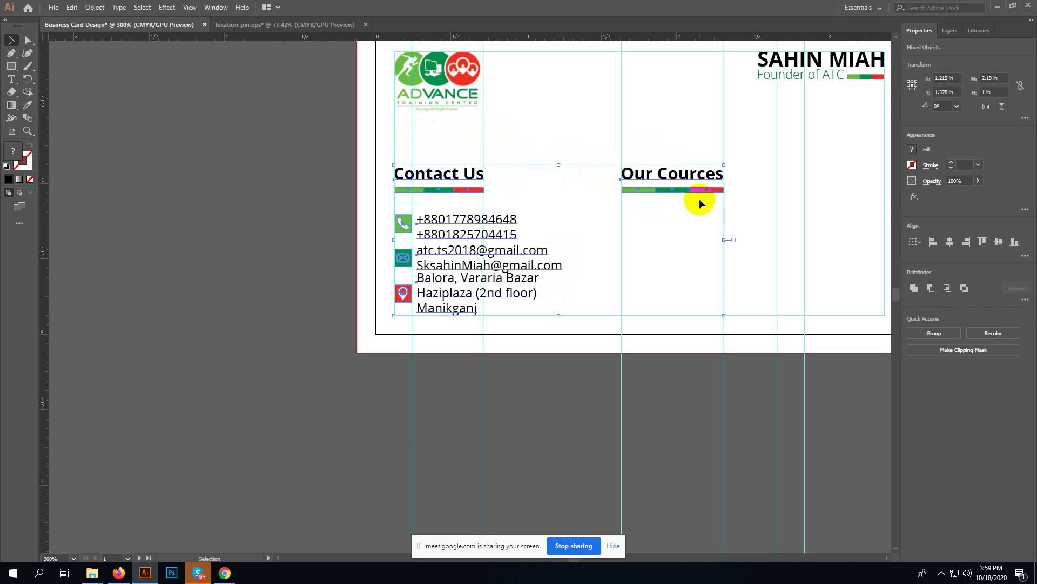
{"action": "left_click", "coordinate": [542, 176]}
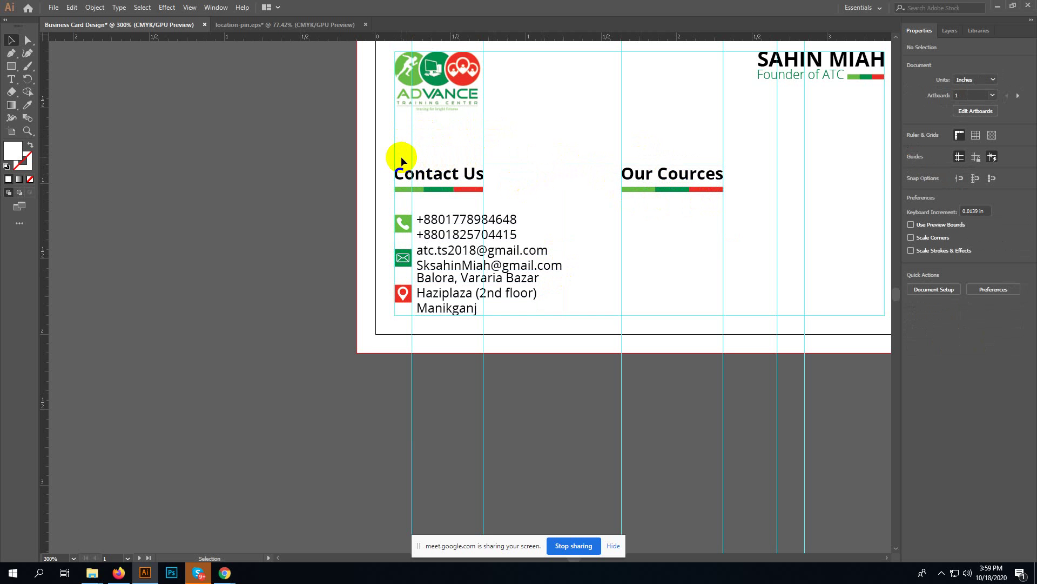
- Reselect both headings with the phone and email lines, excluding guides, and nudge them up twice
{"action": "left_click_drag", "start_coordinate": [401, 156], "coordinate": [708, 251]}
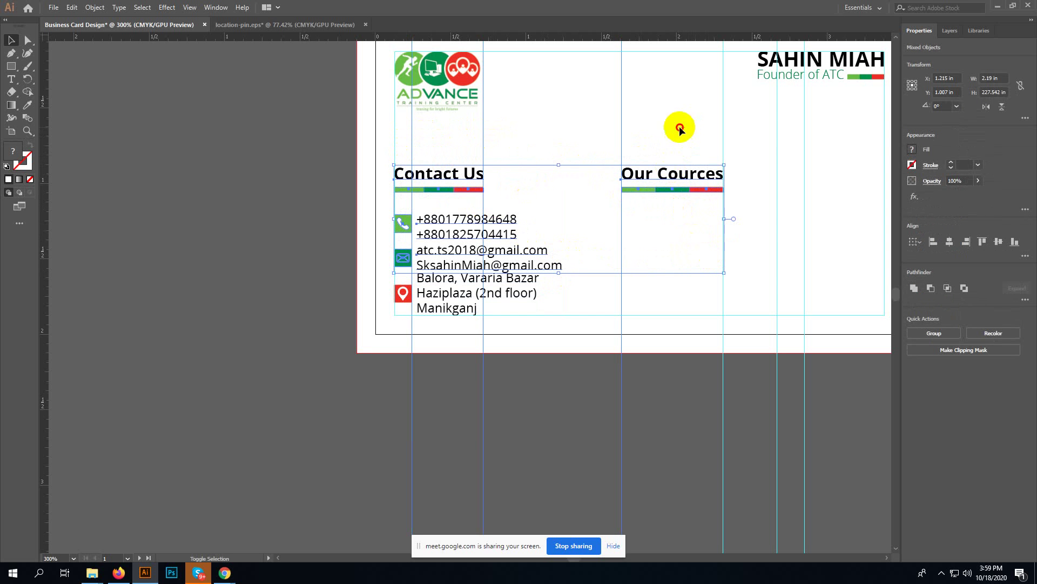
{"action": "left_click_drag", "start_coordinate": [680, 128], "coordinate": [406, 144]}
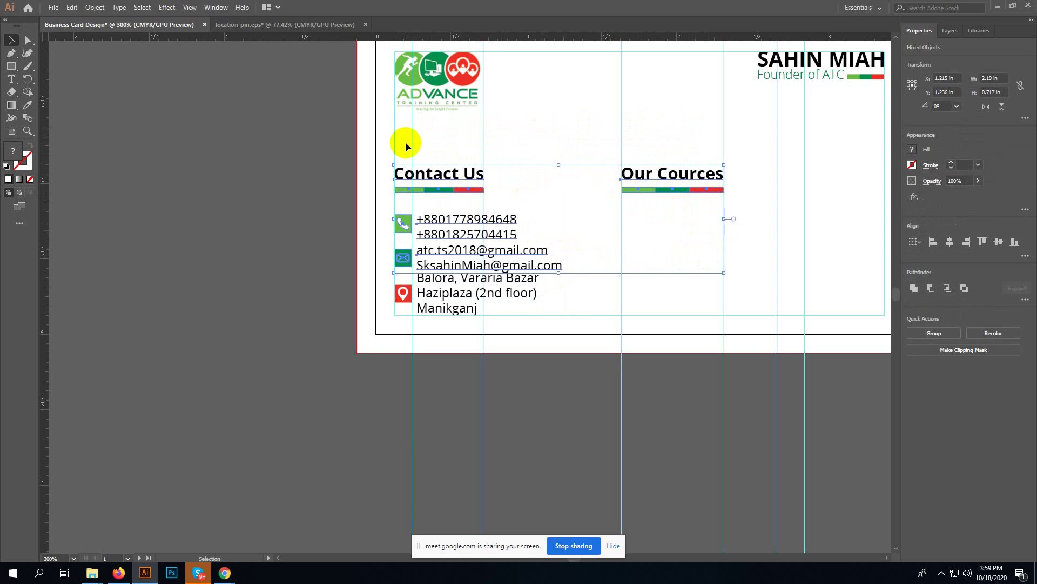
{"action": "key", "text": "Up"}
{"action": "key", "text": "Up"}
{"action": "key", "text": "Up"}
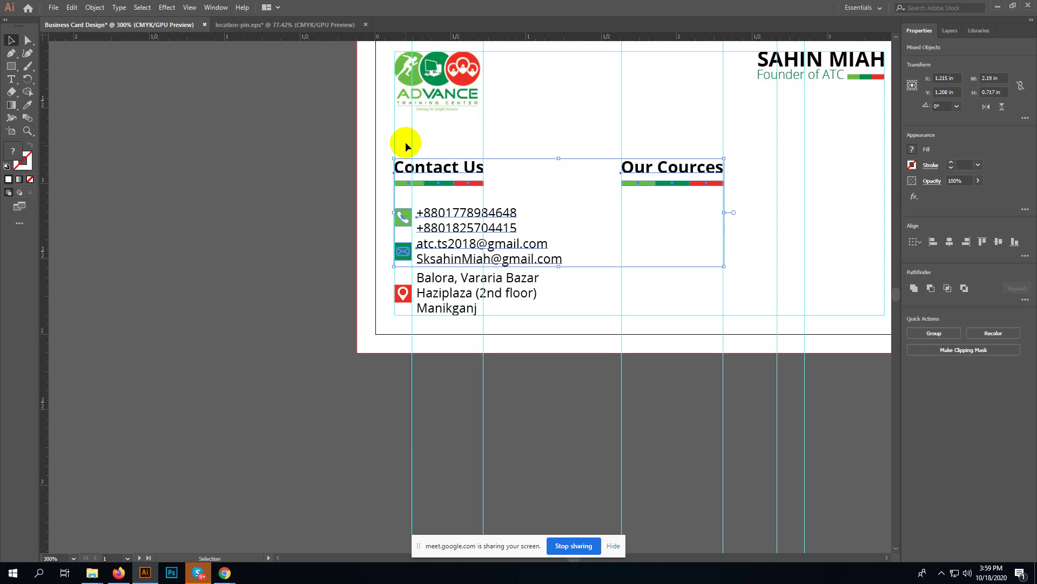
{"action": "key", "text": "Up"}
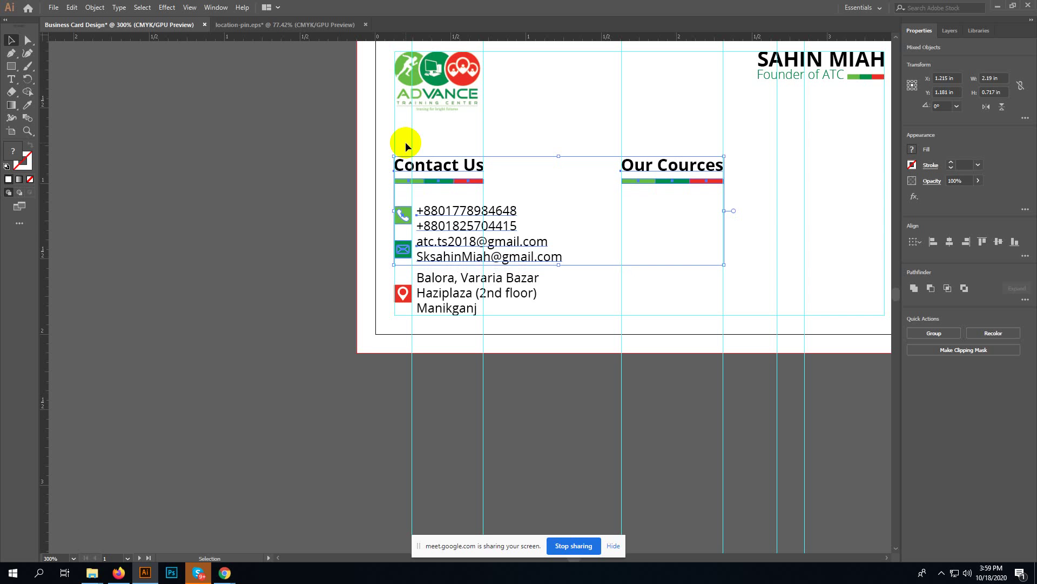
{"action": "left_click", "coordinate": [558, 287]}
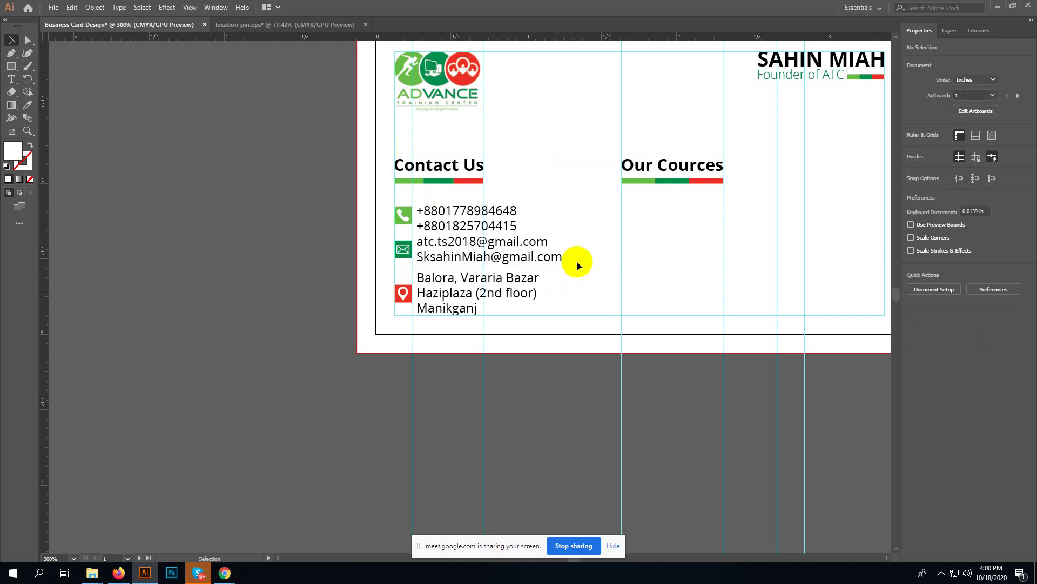
- Vertically centre the mail icon against the two email lines
{"action": "left_click", "coordinate": [449, 257]}
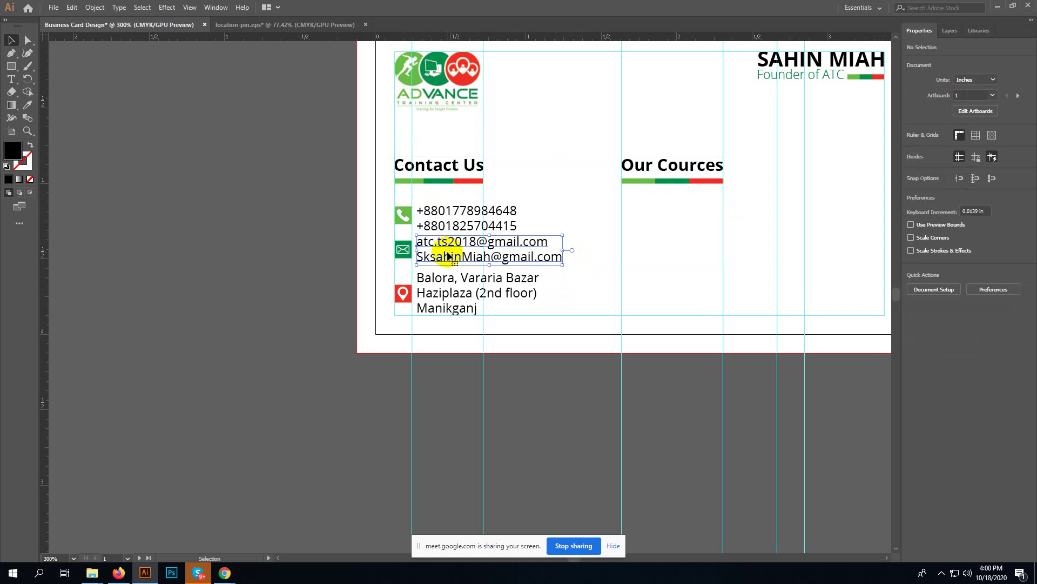
{"action": "left_click", "coordinate": [404, 251], "text": "shift"}
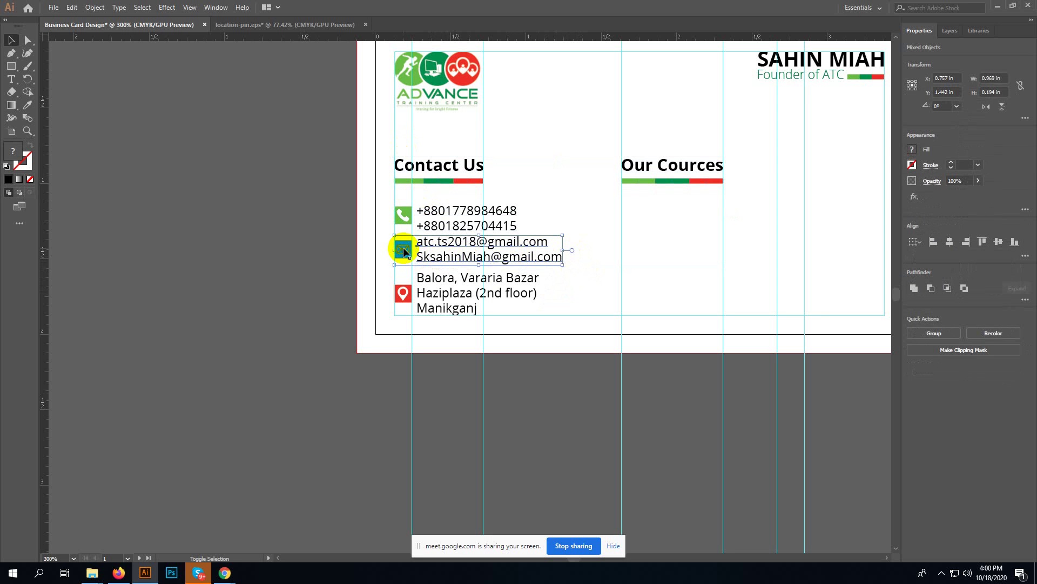
{"action": "left_click", "coordinate": [998, 242]}
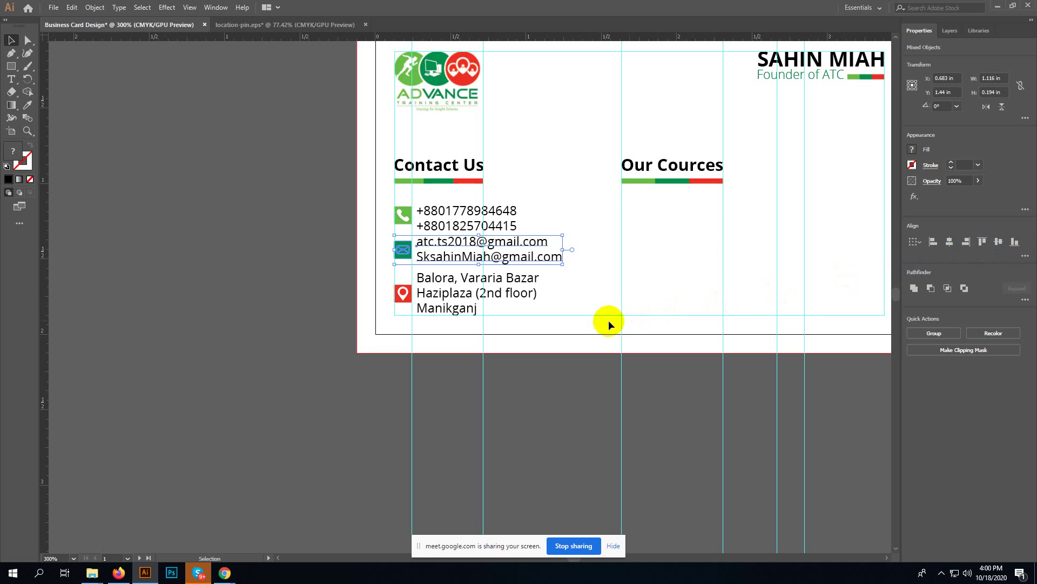
- Select only the address text inside its group and bring up the Character panel
{"action": "left_click", "coordinate": [589, 296]}
{"action": "left_click", "coordinate": [448, 296]}
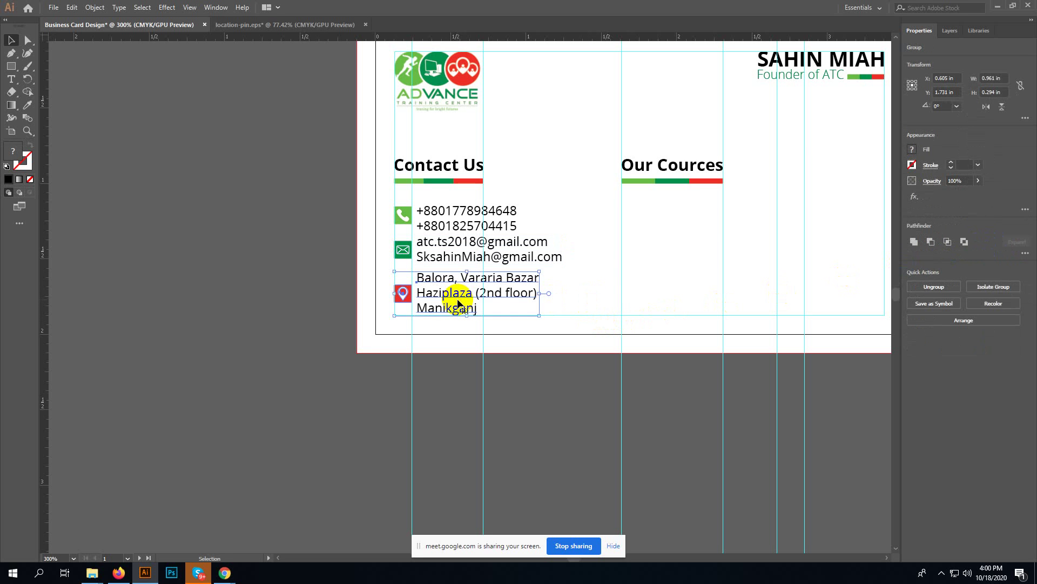
{"action": "left_click", "coordinate": [593, 296]}
{"action": "key", "text": "a"}
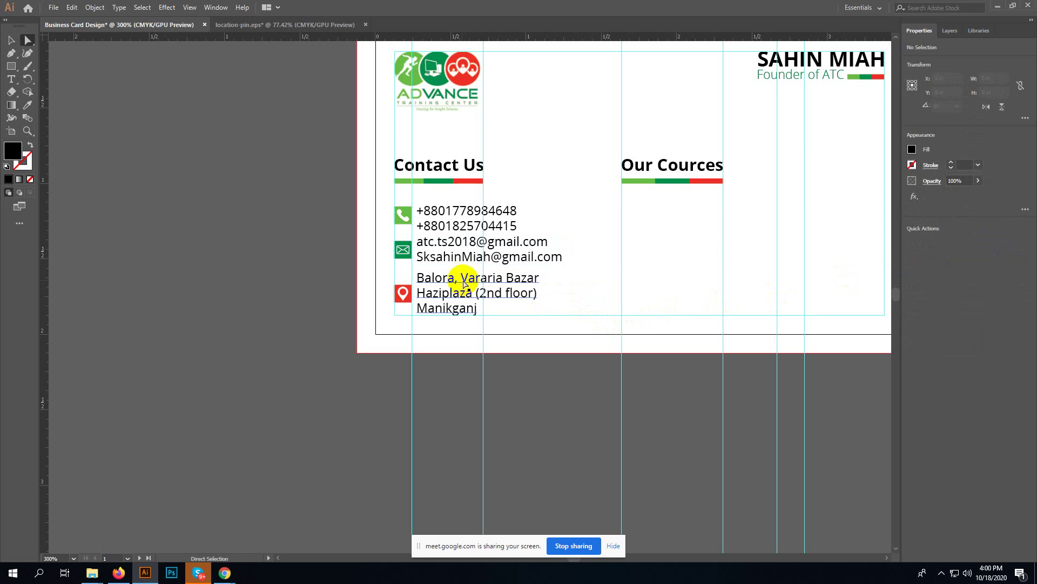
{"action": "left_click", "coordinate": [454, 292]}
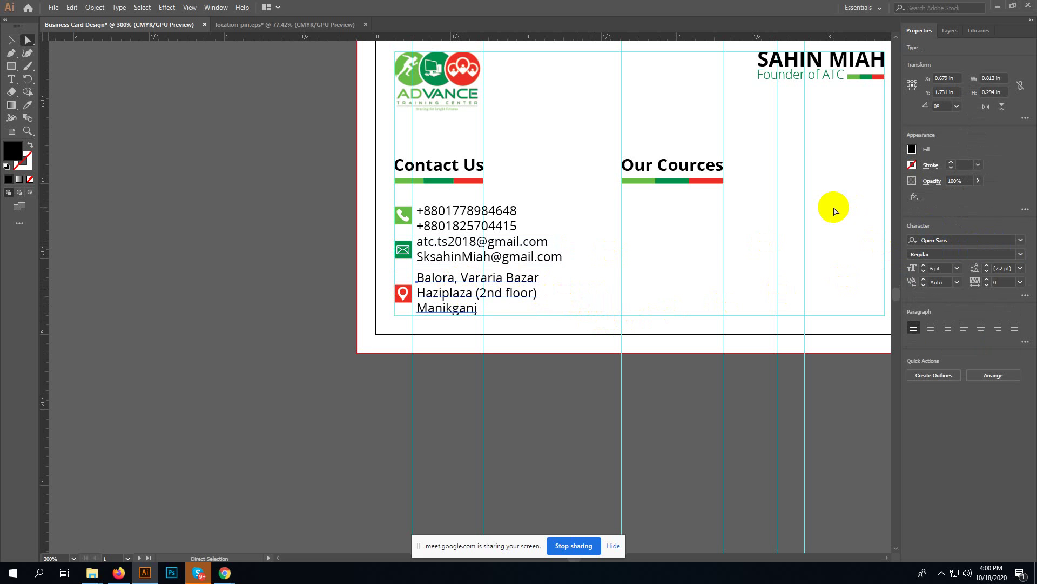
{"action": "key", "text": "ctrl"}
{"action": "key", "text": "ctrl+t"}
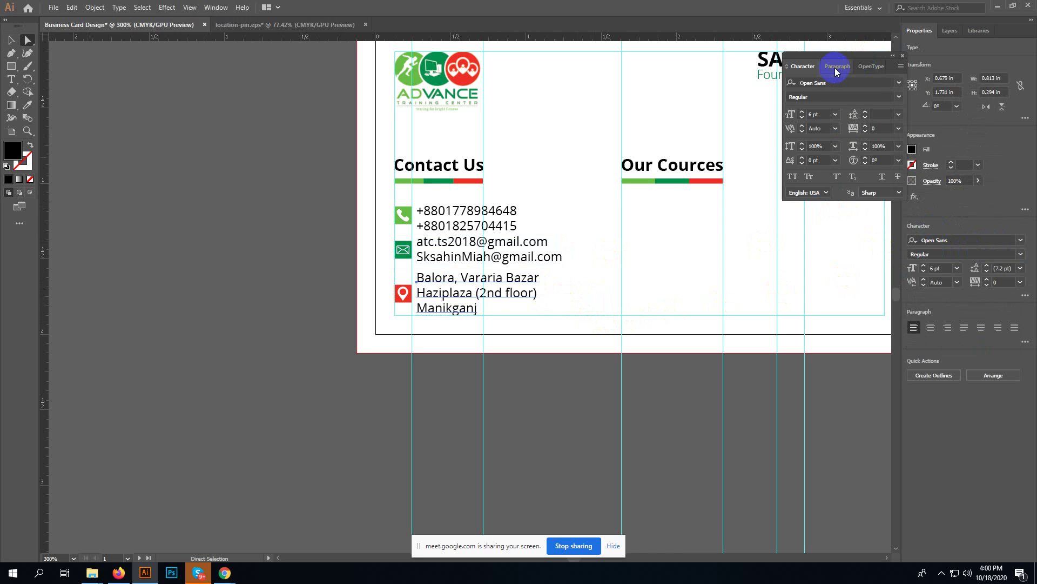
- Set the address text leading to 7 pt after briefly trying 6 pt
{"action": "left_click", "coordinate": [898, 114]}
{"action": "left_click", "coordinate": [902, 139]}
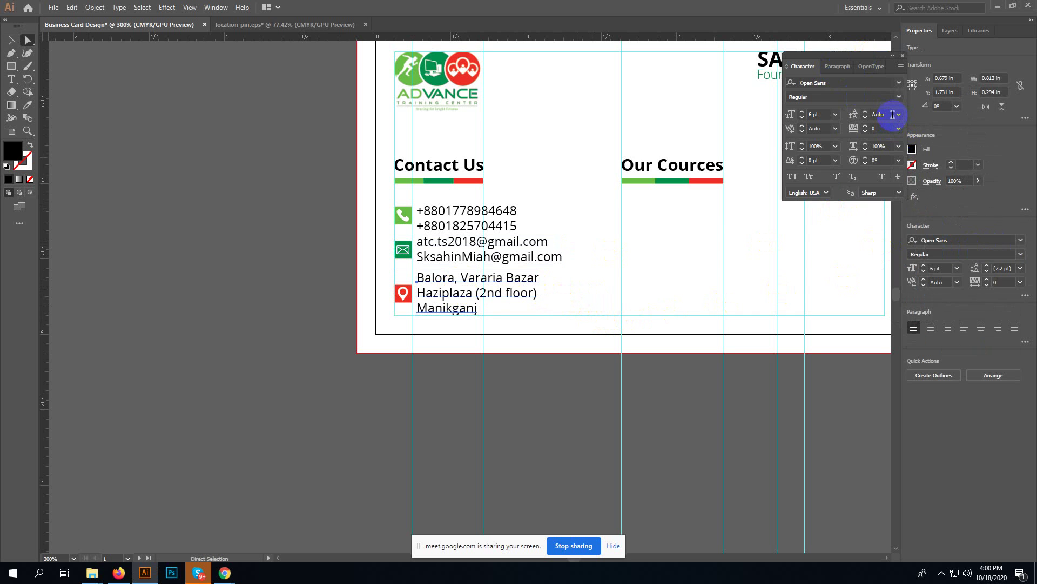
{"action": "double_click", "coordinate": [891, 115]}
{"action": "type", "text": "7"}
{"action": "key", "text": "Return"}
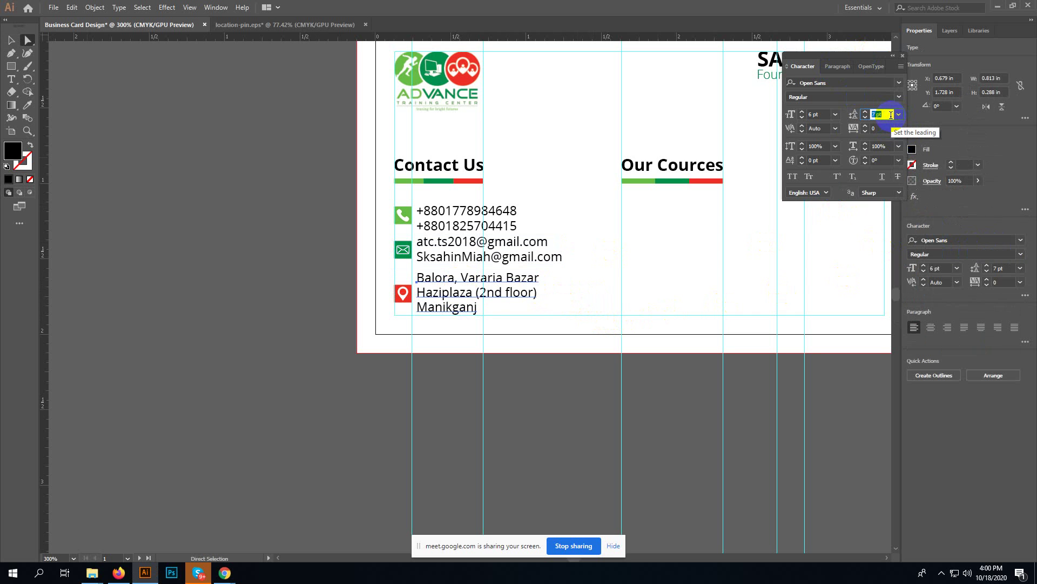
{"action": "type", "text": "6"}
{"action": "key", "text": "Return"}
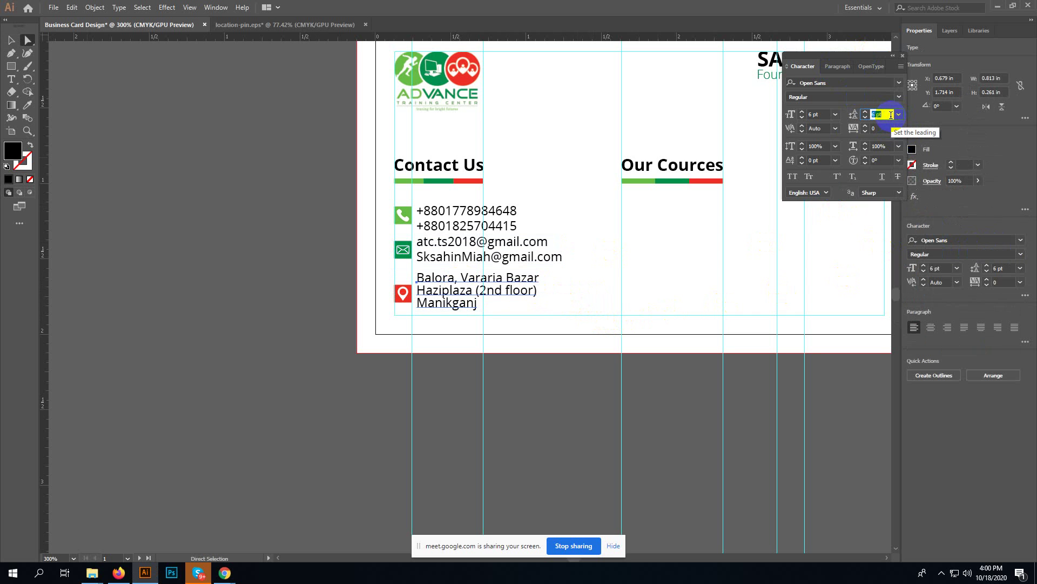
{"action": "type", "text": "7"}
{"action": "key", "text": "Return"}
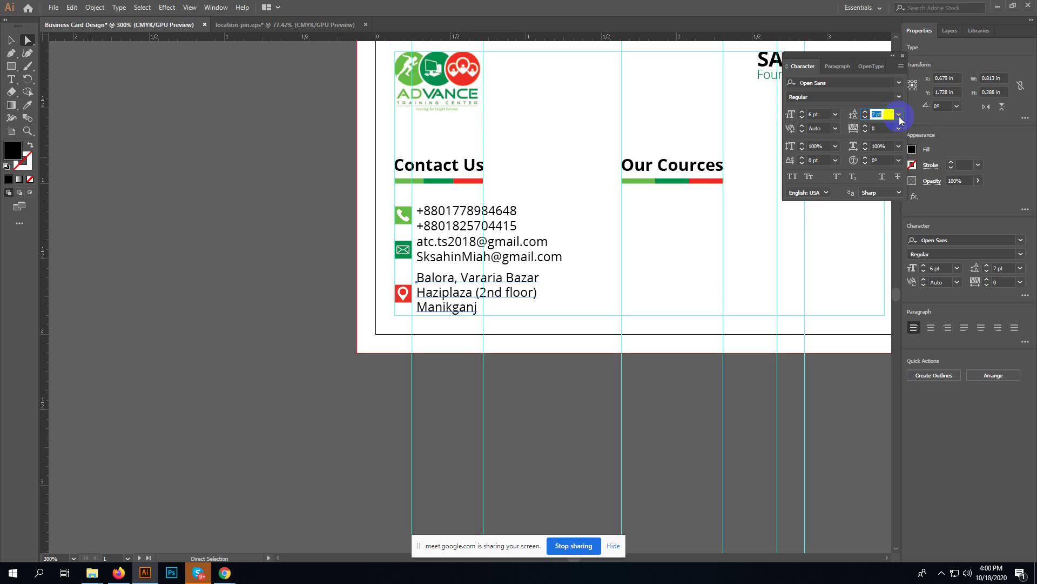
{"action": "left_click", "coordinate": [899, 115]}
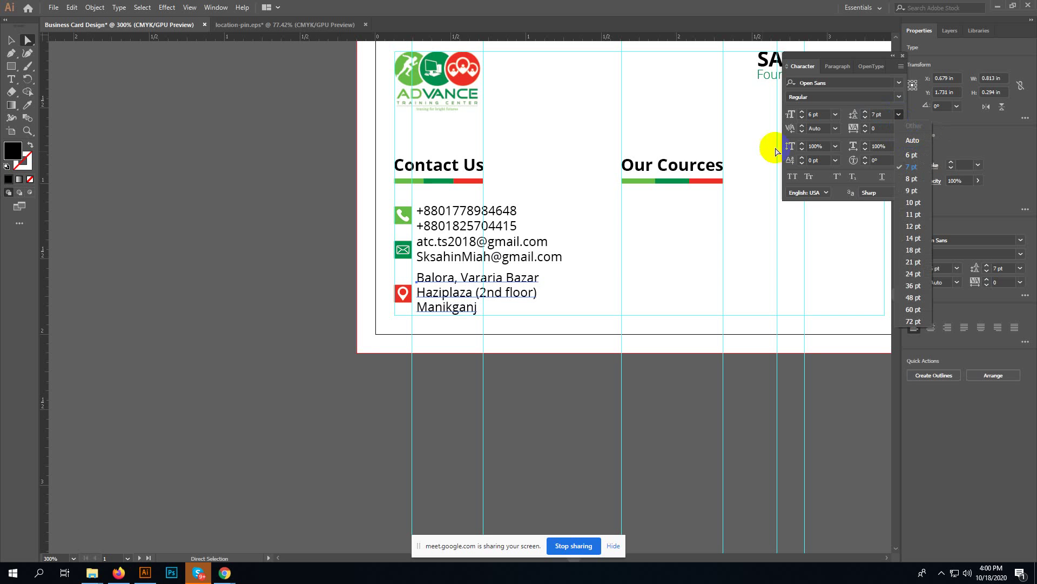
{"action": "left_click", "coordinate": [582, 275]}
- Give the phone and email text block 7 pt leading as well
{"action": "left_click", "coordinate": [500, 259]}
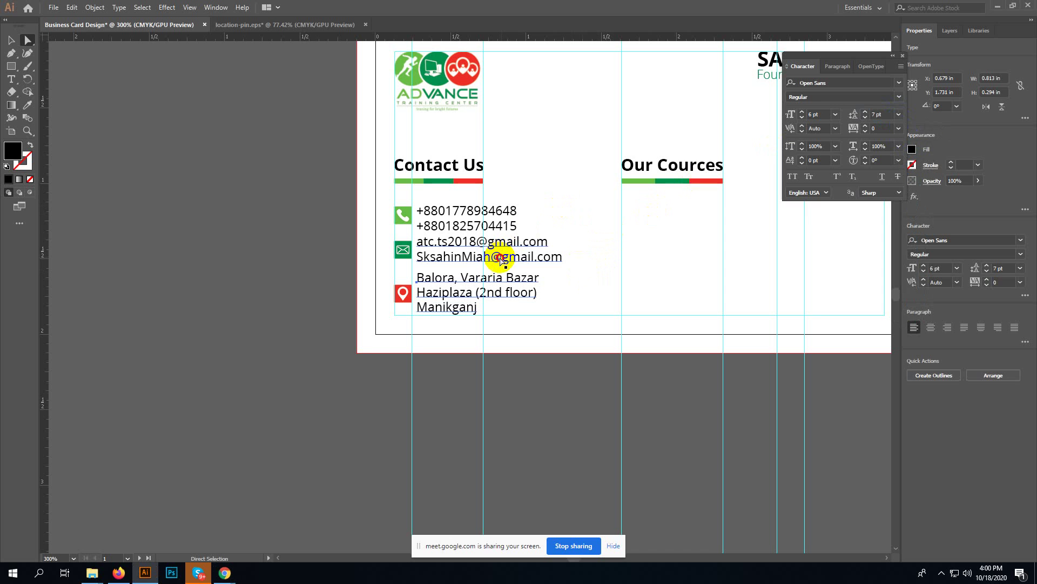
{"action": "key", "text": "v"}
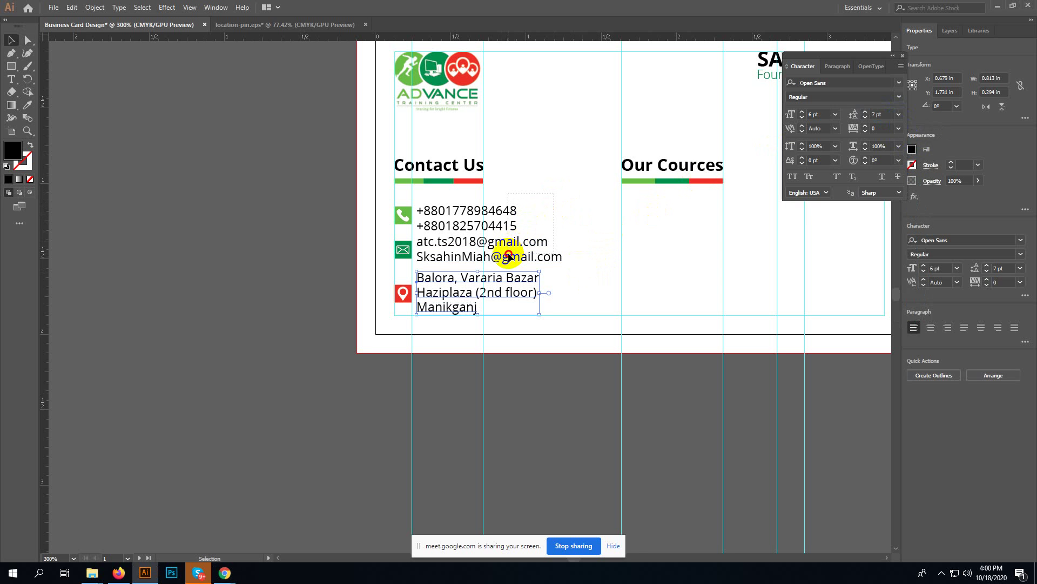
{"action": "left_click", "coordinate": [507, 255]}
{"action": "left_click", "coordinate": [899, 114]}
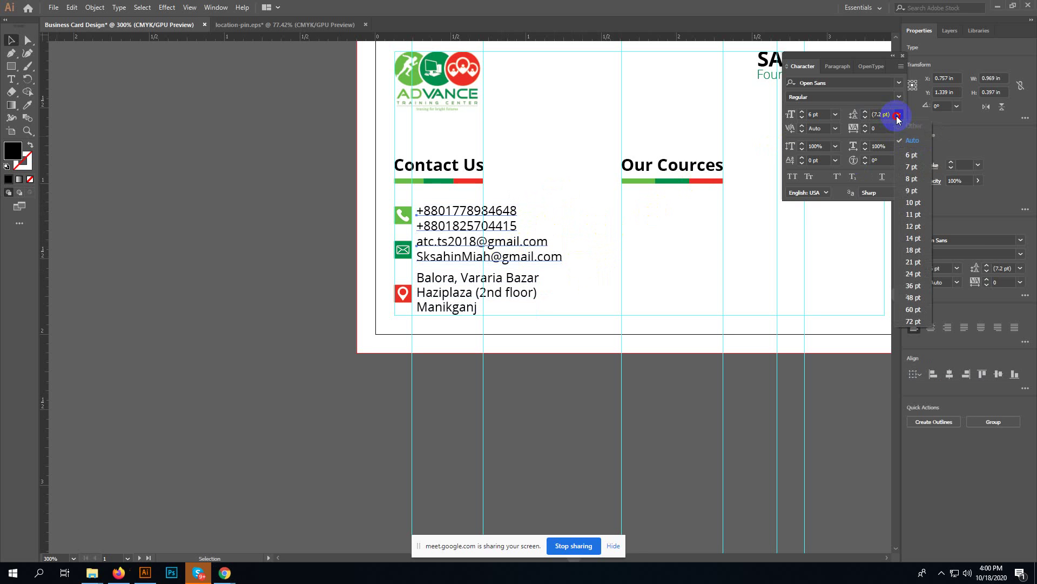
{"action": "left_click", "coordinate": [912, 166]}
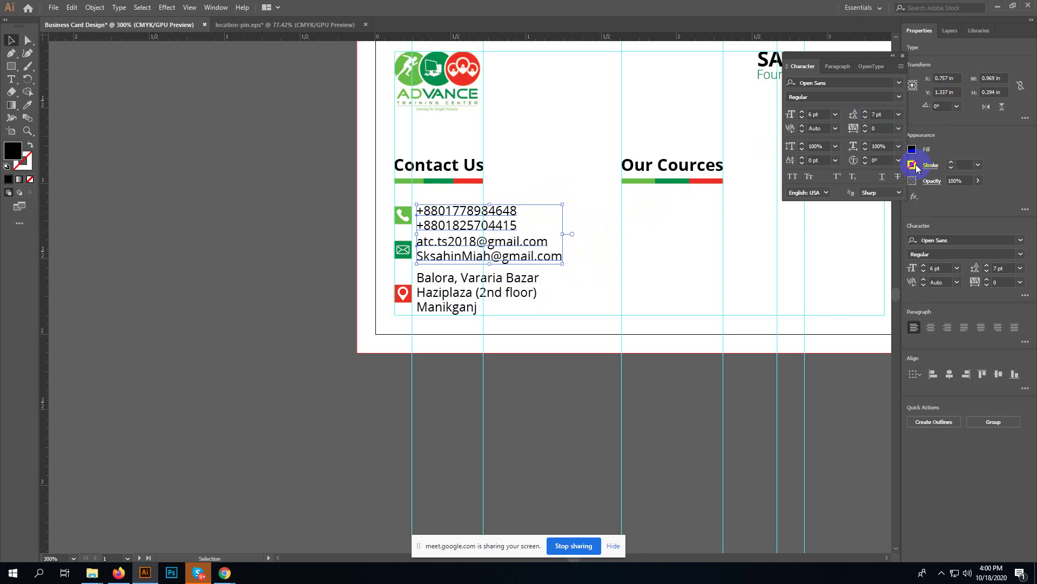
{"action": "left_click", "coordinate": [603, 229]}
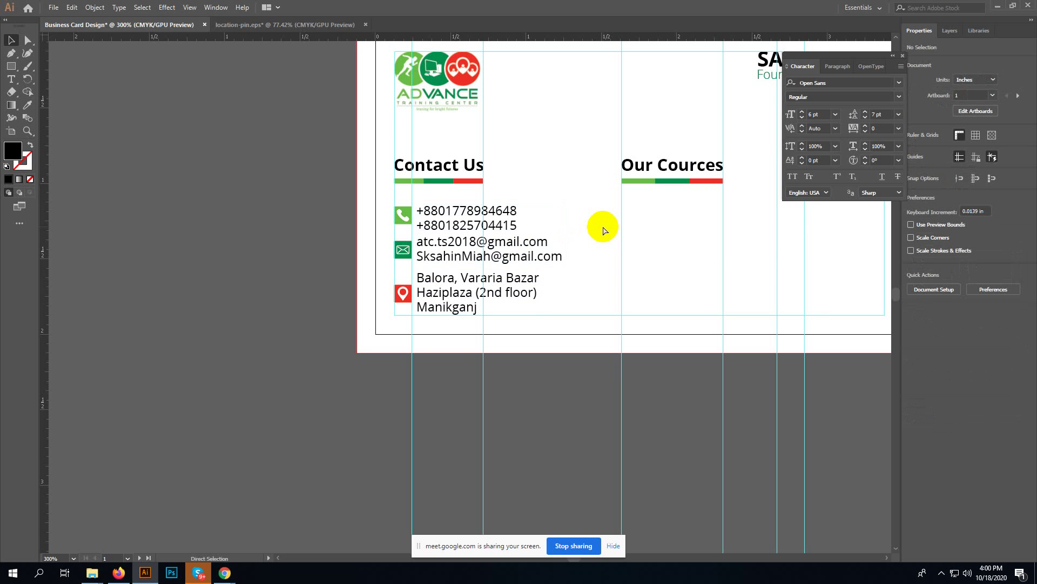
{"action": "key", "text": "ctrl+equal"}
{"action": "key", "text": "ctrl+equal"}
{"action": "key", "text": "ctrl+equal"}
{"action": "key", "text": "ctrl+equal"}
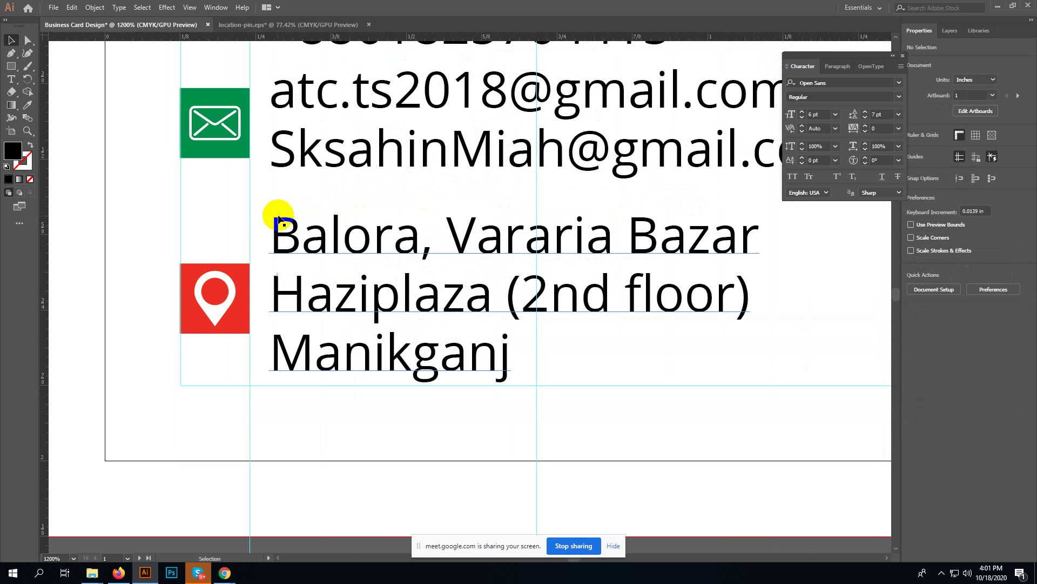
- Group the address text with the location pin and drag the group slightly lower
{"action": "left_click", "coordinate": [325, 316]}
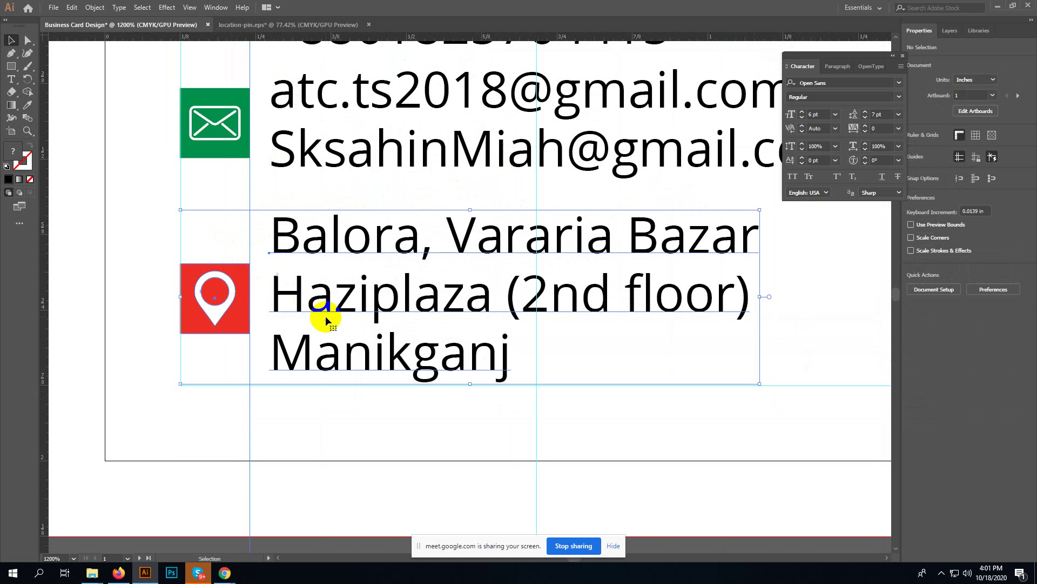
{"action": "key", "text": "ctrl+g"}
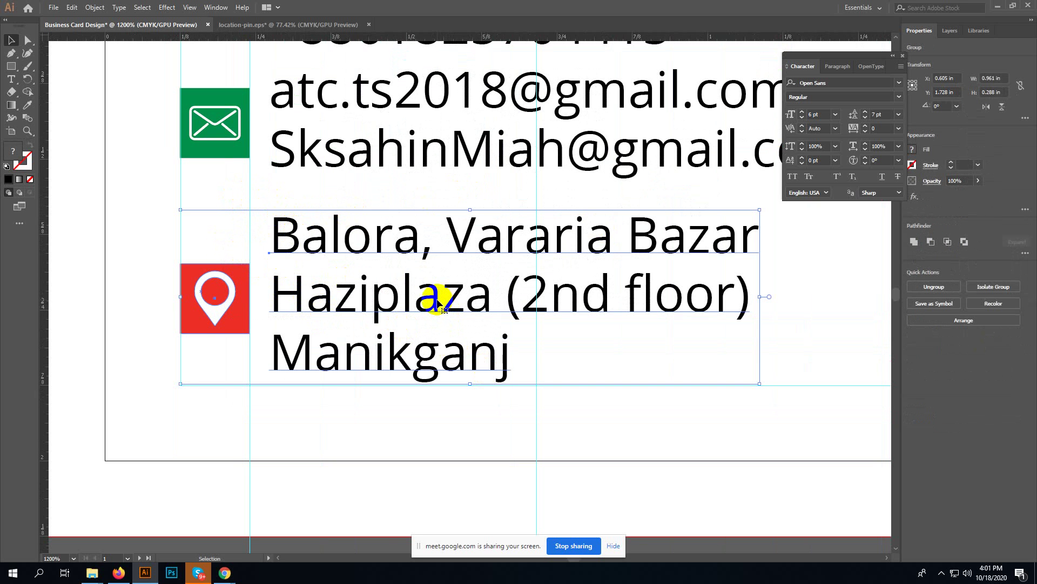
{"action": "left_click_drag", "start_coordinate": [441, 305], "coordinate": [438, 306]}
{"action": "scroll", "coordinate": [437, 304], "scroll_direction": "up", "scroll_amount": 5}
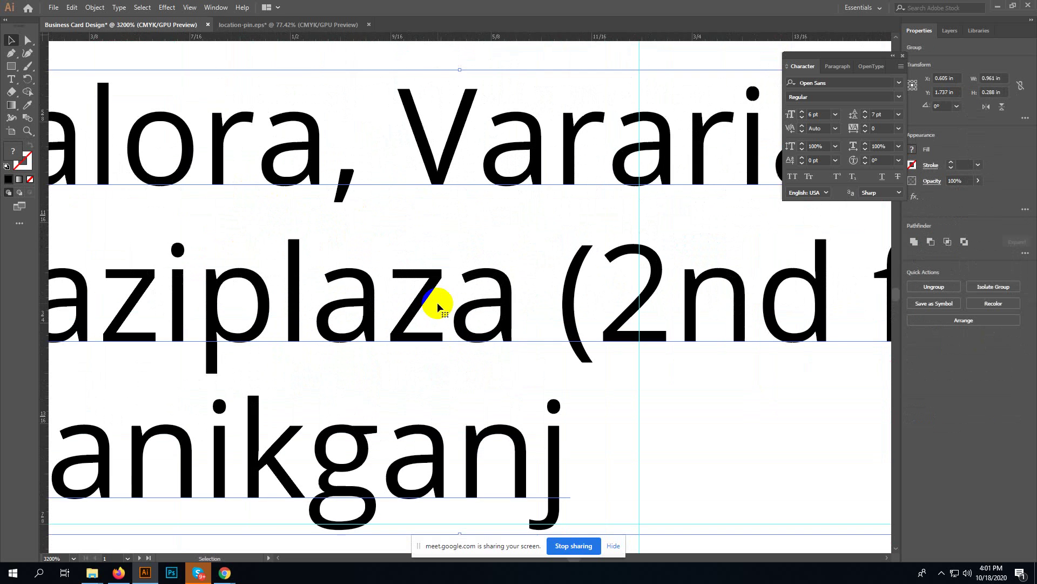
{"action": "scroll", "coordinate": [436, 302], "scroll_direction": "down", "scroll_amount": 4}
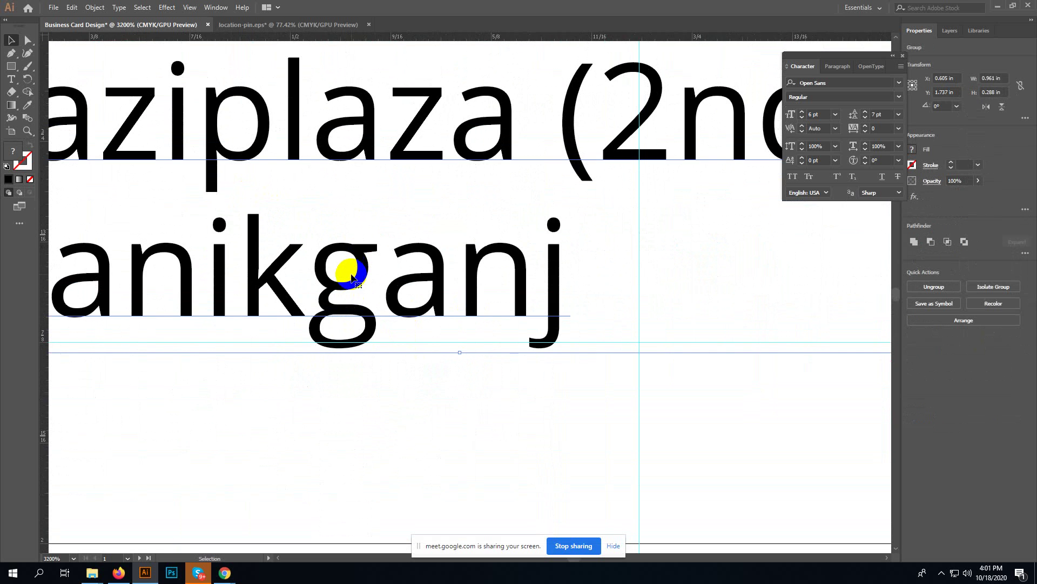
{"action": "mouse_move", "coordinate": [353, 278]}
{"action": "left_mouse_down"}
{"action": "mouse_move", "coordinate": [405, 271]}
{"action": "mouse_move", "coordinate": [356, 271]}
{"action": "left_mouse_up"}
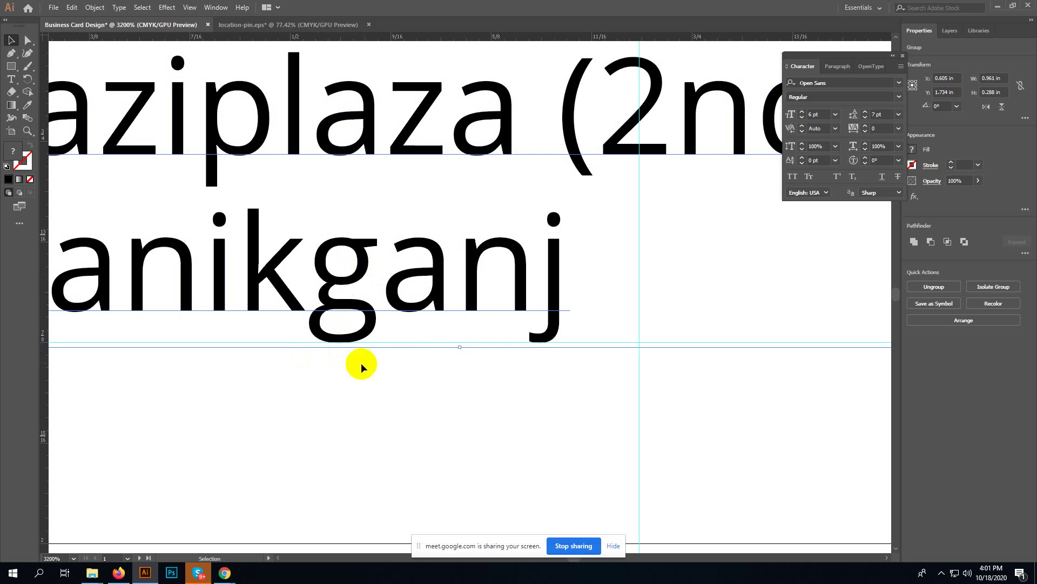
{"action": "left_click", "coordinate": [574, 424]}
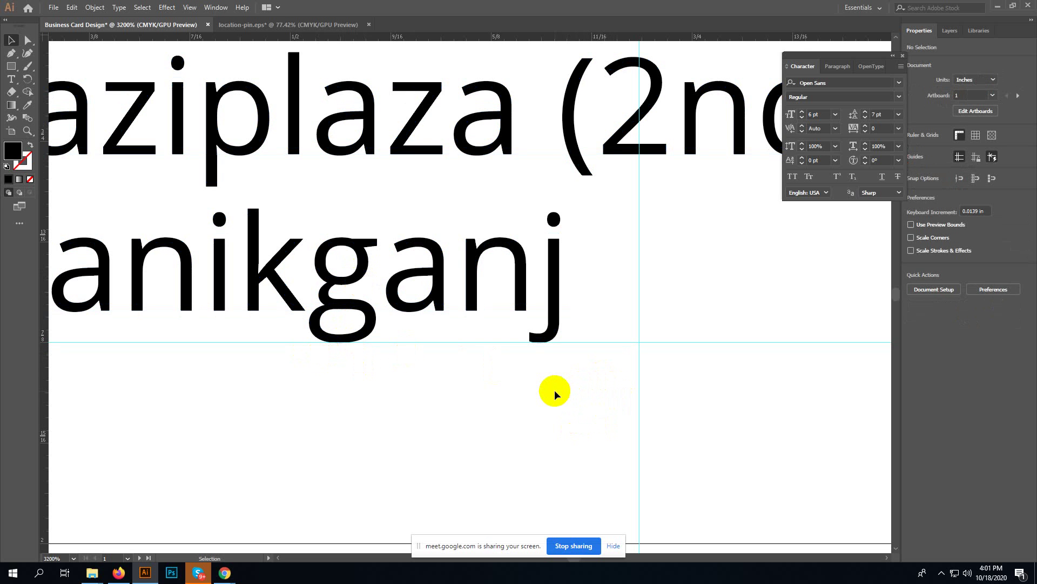
{"action": "key", "text": "ctrl+minus"}
{"action": "key", "text": "ctrl+minus"}
{"action": "key", "text": "ctrl+minus"}
{"action": "key", "text": "ctrl+minus"}
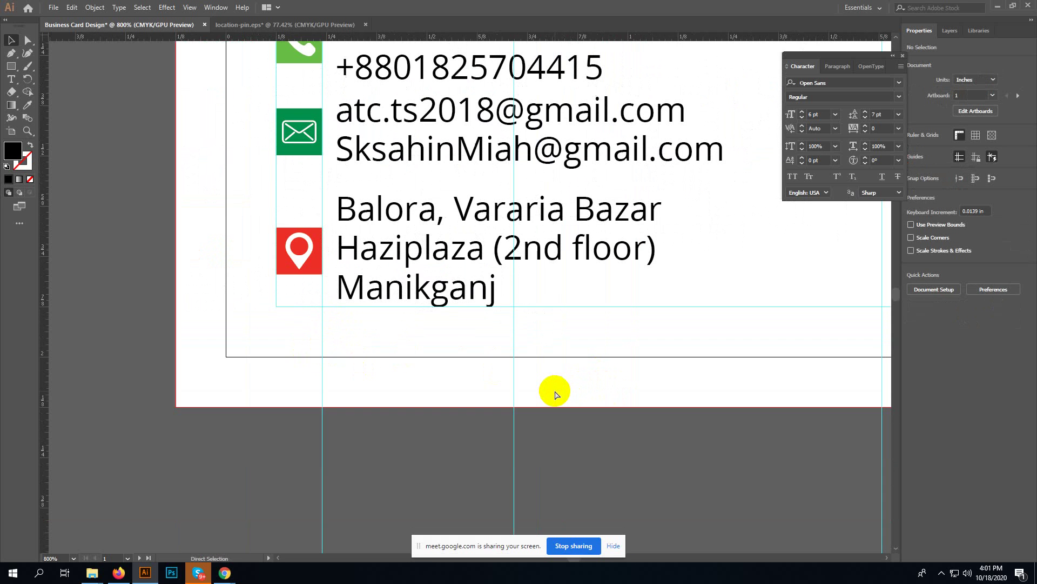
- Vertically centre the envelope icon on the email text lines
{"action": "key", "text": "space"}
{"action": "left_click_drag", "start_coordinate": [671, 227], "coordinate": [630, 333]}
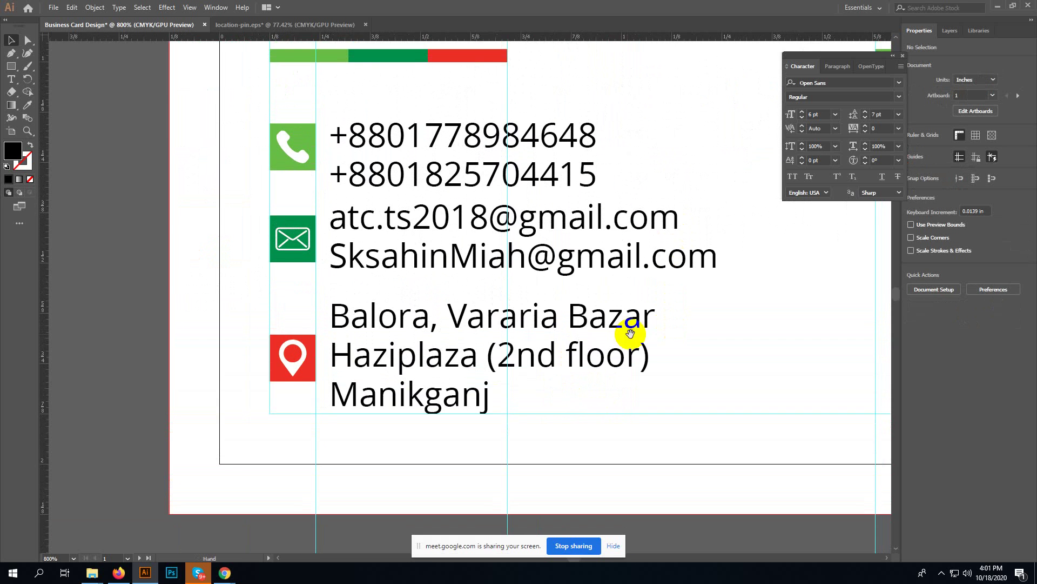
{"action": "left_click", "coordinate": [358, 342]}
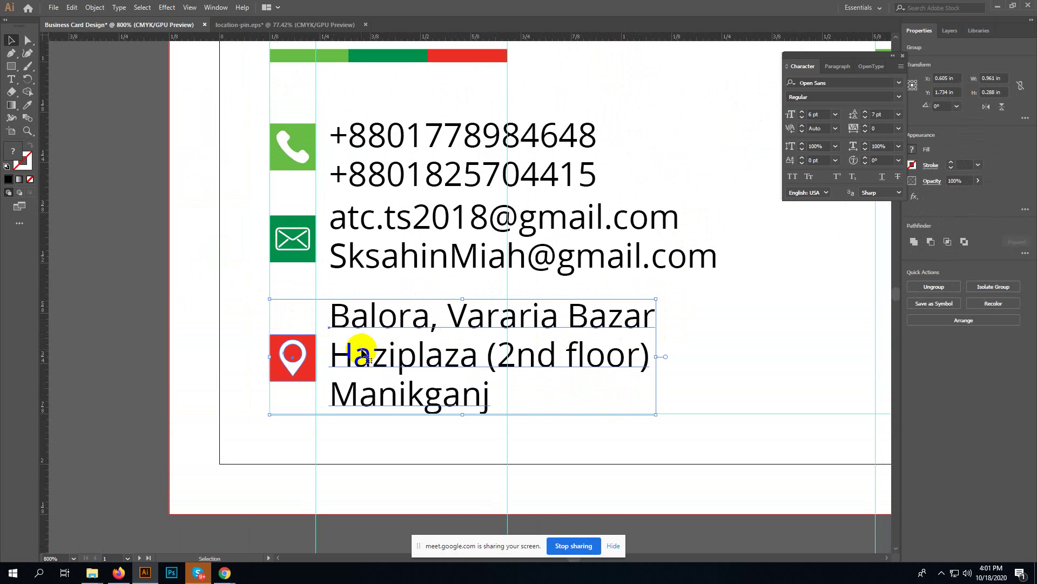
{"action": "scroll", "coordinate": [398, 335], "scroll_direction": "up", "scroll_amount": 2}
{"action": "scroll", "coordinate": [399, 335], "scroll_direction": "up", "scroll_amount": 1}
{"action": "left_click", "coordinate": [369, 322]}
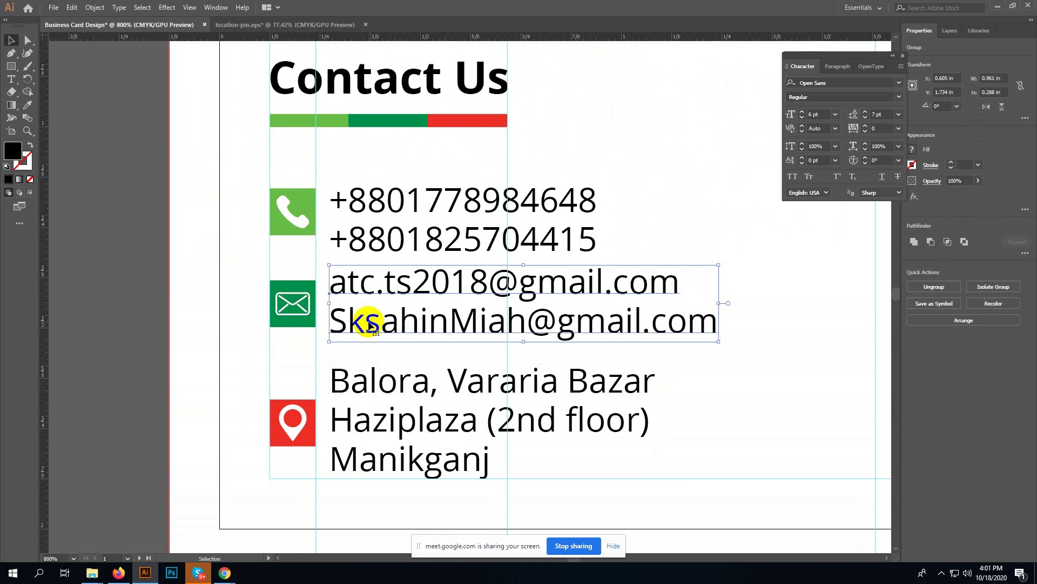
{"action": "left_click", "coordinate": [305, 313], "text": "shift"}
{"action": "left_click", "coordinate": [999, 243]}
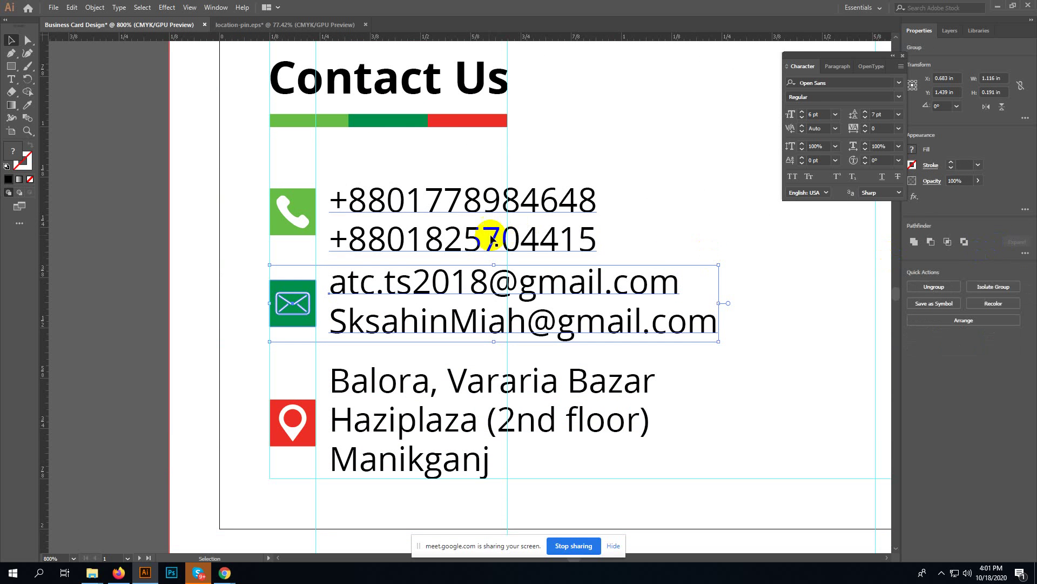
- Vertically centre the phone icon on the phone numbers and group them together
{"action": "left_click", "coordinate": [479, 242]}
{"action": "left_click", "coordinate": [295, 206], "text": "shift"}
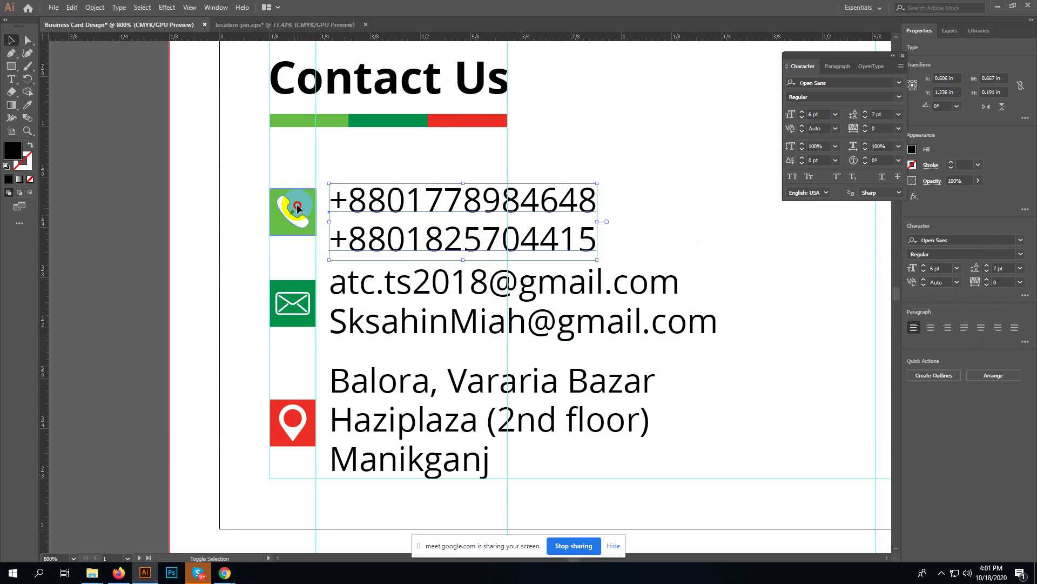
{"action": "left_click", "coordinate": [998, 242]}
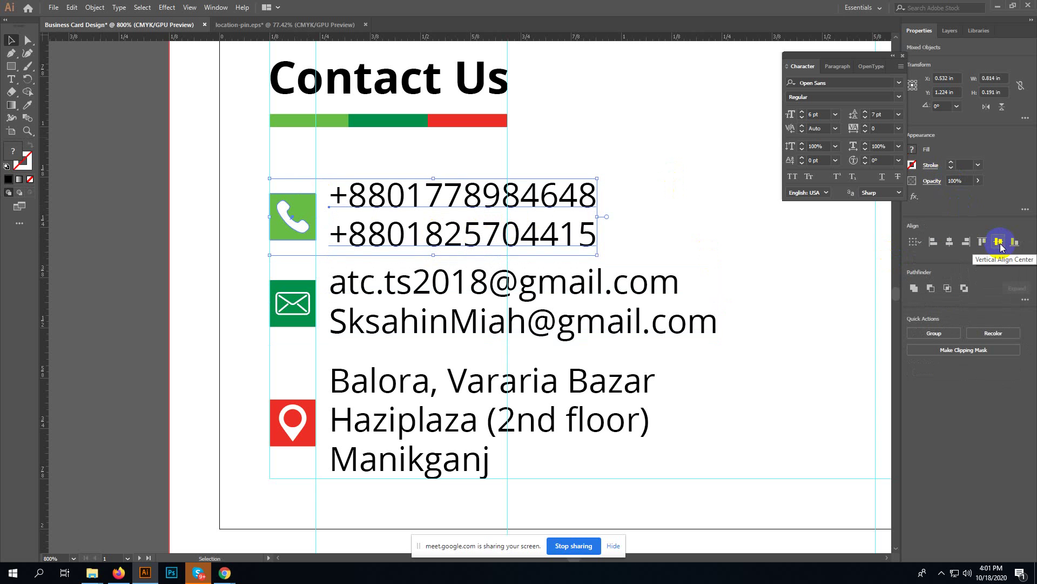
{"action": "key", "text": "ctrl+g"}
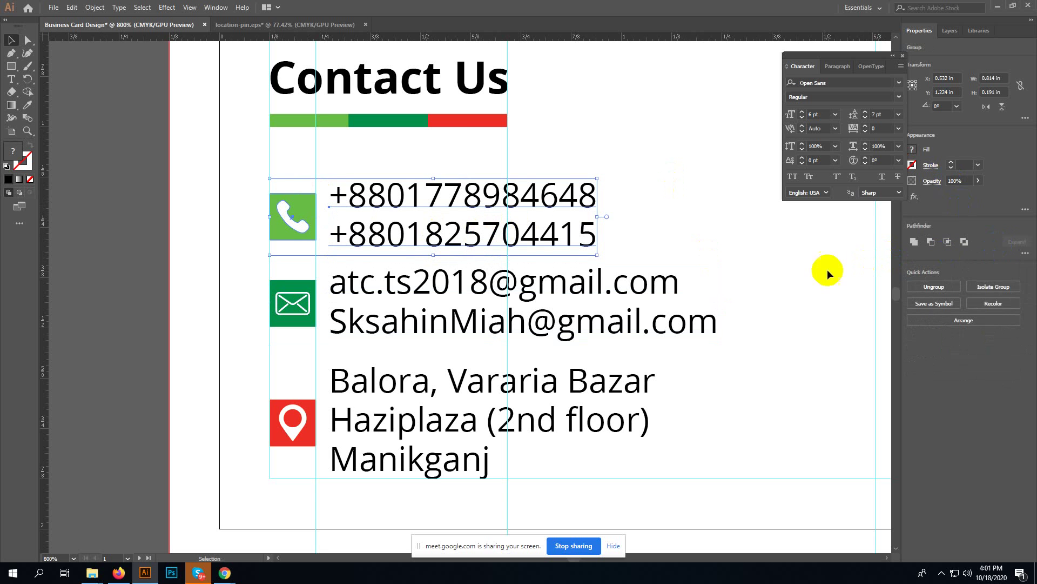
{"action": "left_click", "coordinate": [782, 277]}
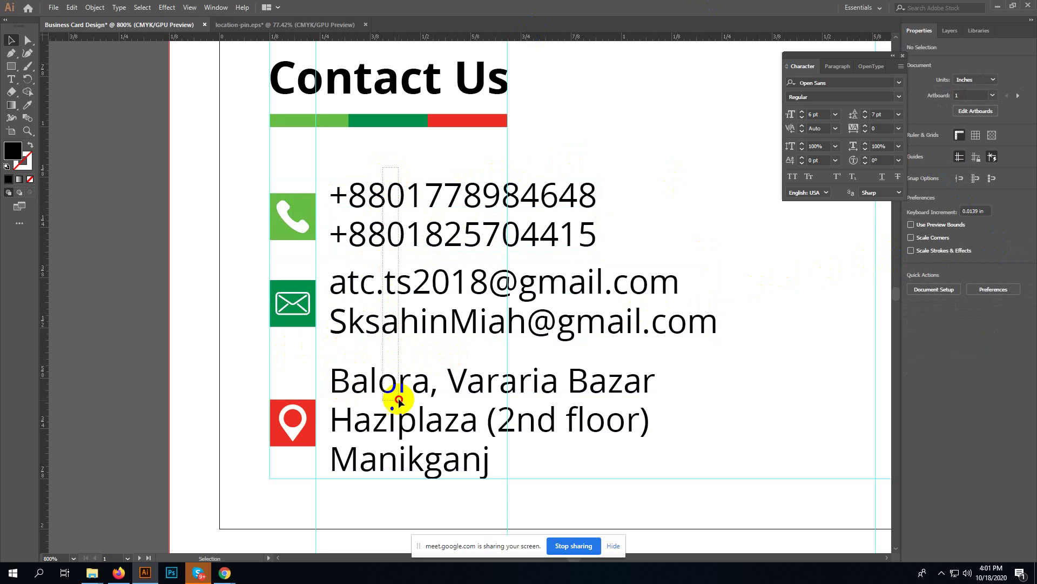
- Apply Vertical Distribute Center to the phone, email and address rows
{"action": "left_click", "coordinate": [403, 428]}
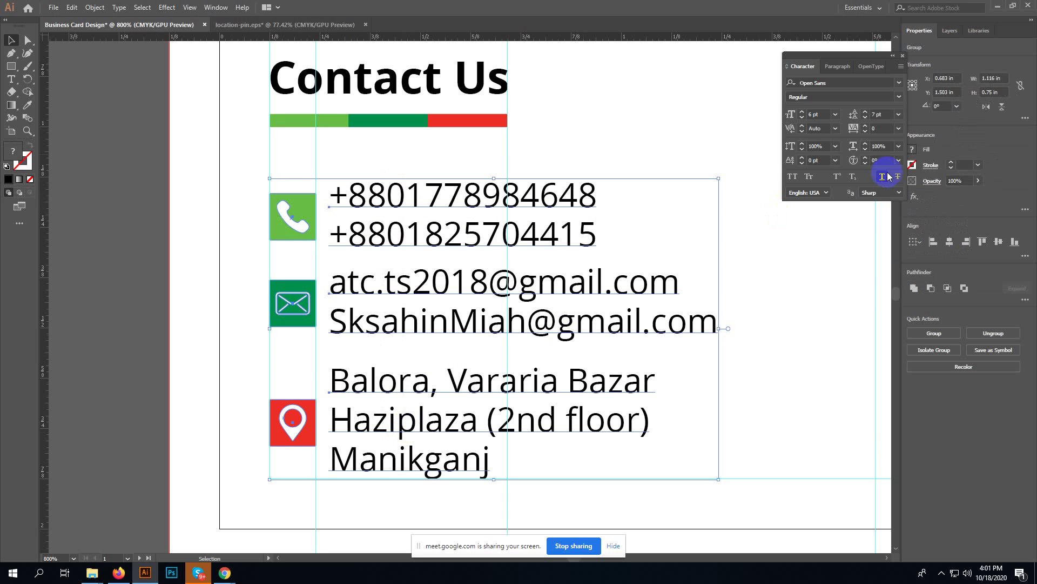
{"action": "left_click", "coordinate": [1026, 255]}
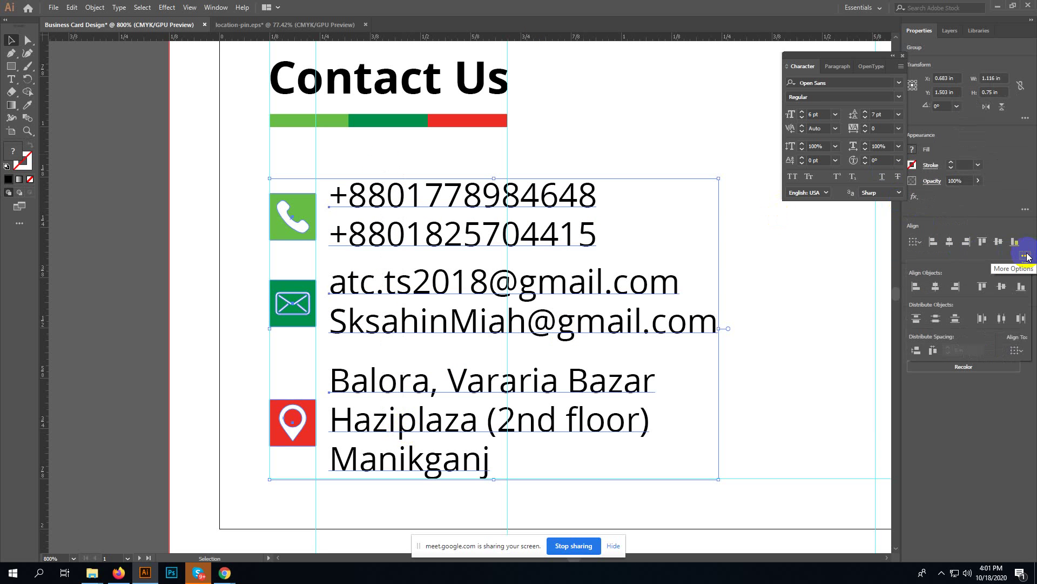
{"action": "left_click", "coordinate": [937, 319]}
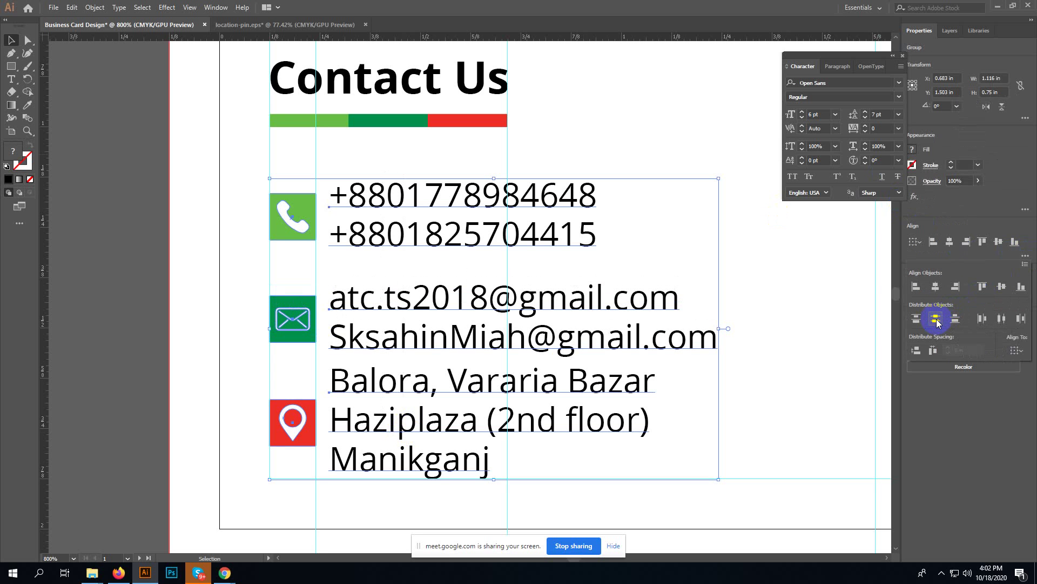
{"action": "left_click", "coordinate": [853, 370]}
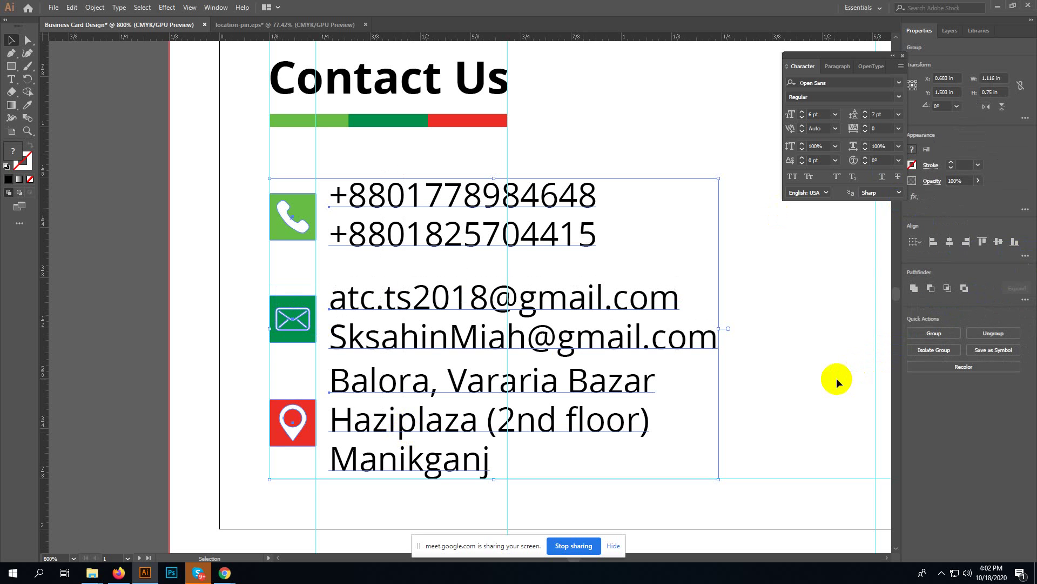
{"action": "left_click", "coordinate": [836, 362]}
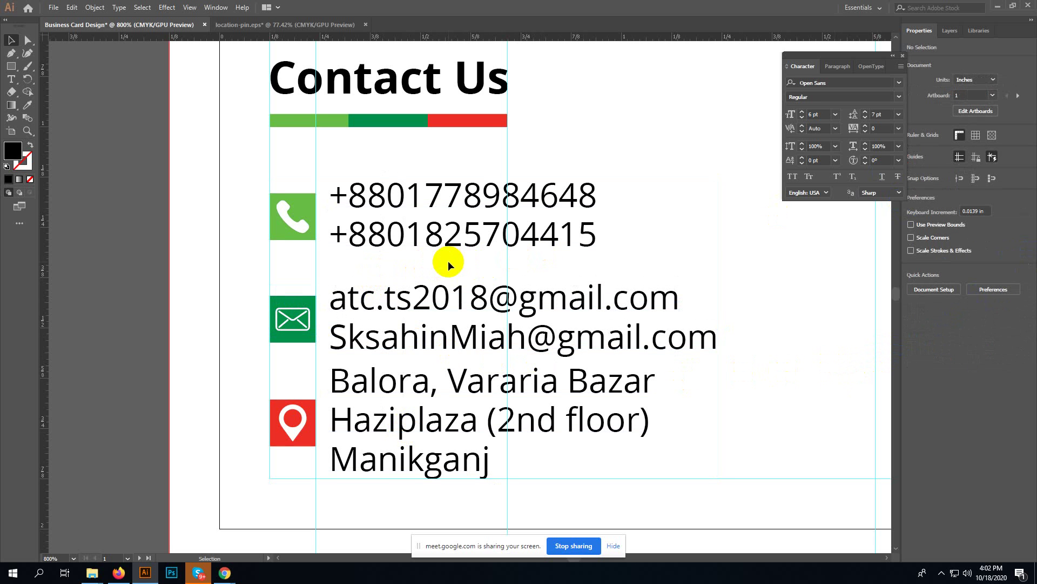
- Nudge the email row up one arrow-key step toward the phone numbers
{"action": "left_click", "coordinate": [441, 313]}
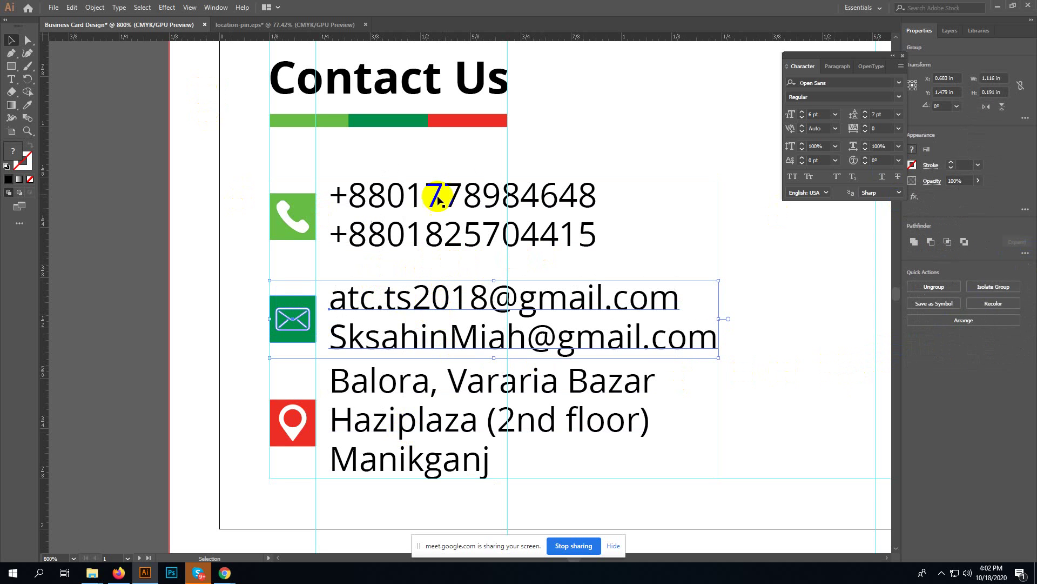
{"action": "left_click", "coordinate": [660, 238]}
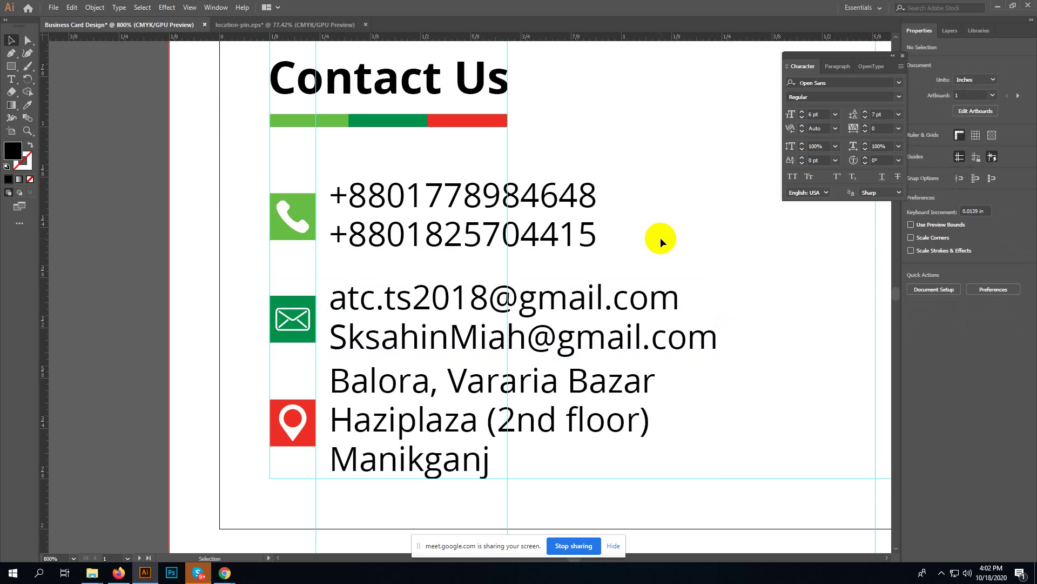
{"action": "left_click", "coordinate": [593, 308]}
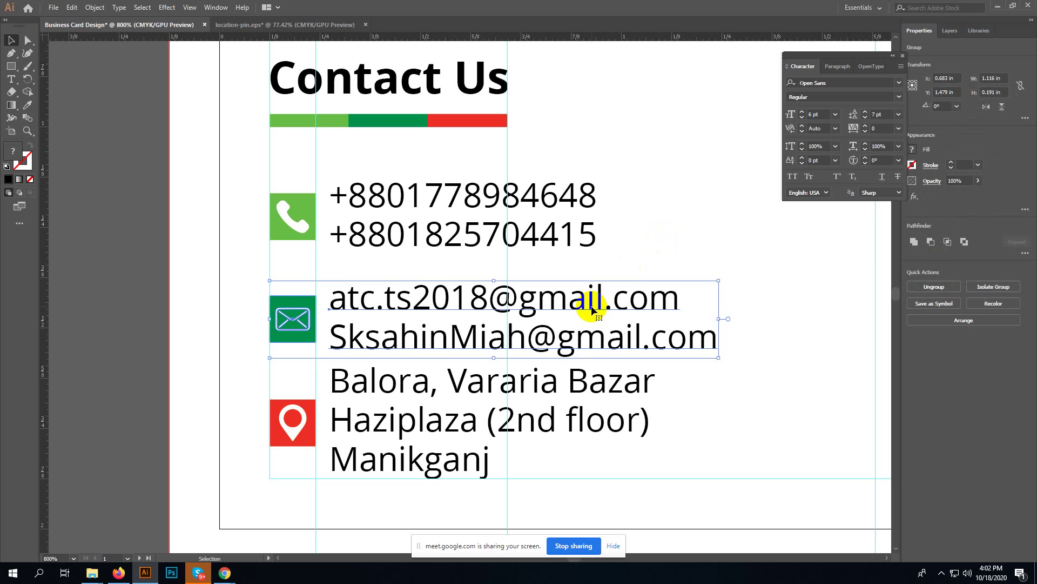
{"action": "key", "text": "Up"}
{"action": "left_click", "coordinate": [632, 221]}
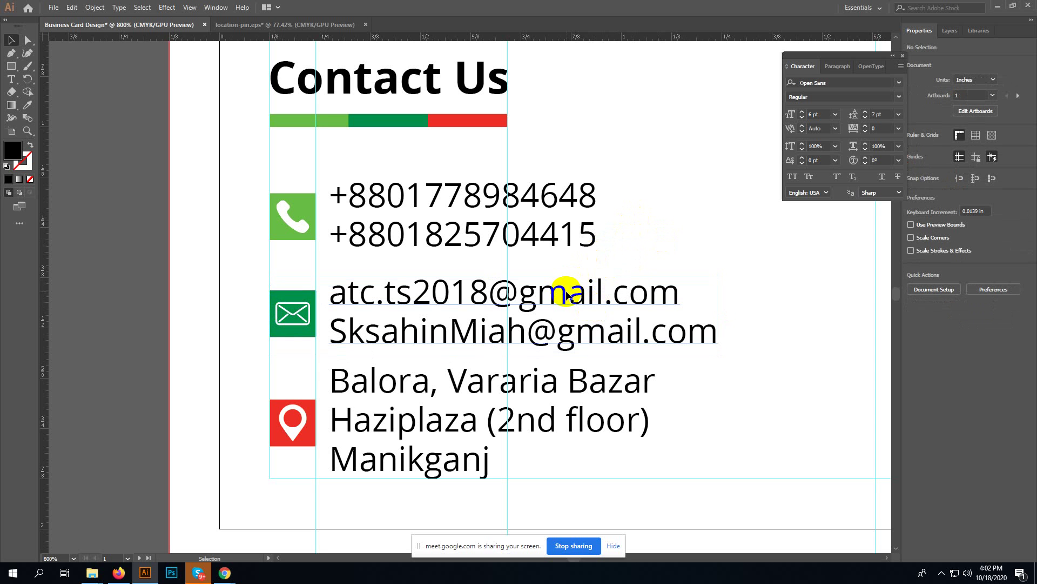
{"action": "key", "text": "ctrl+minus"}
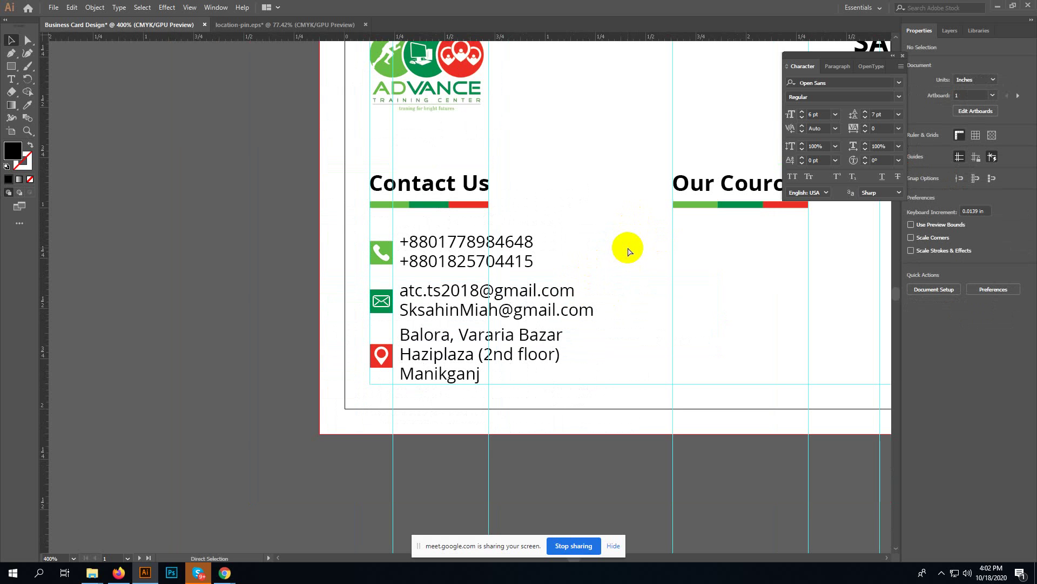
- Pan to reveal the Our Cources column and check the phone, email and address row groups
{"action": "key", "text": "space"}
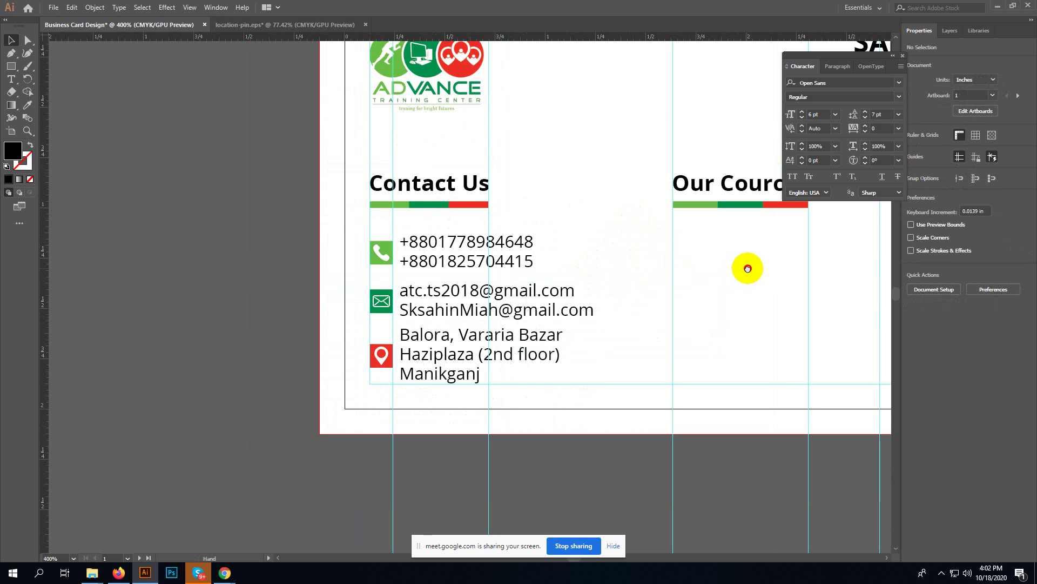
{"action": "left_click_drag", "start_coordinate": [748, 269], "coordinate": [589, 271]}
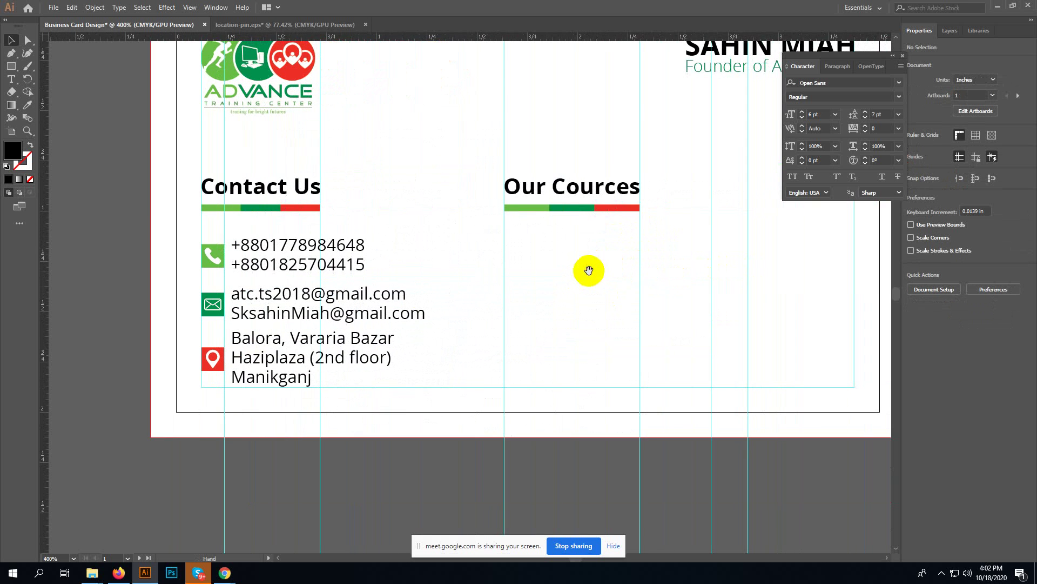
{"action": "left_click", "coordinate": [298, 255]}
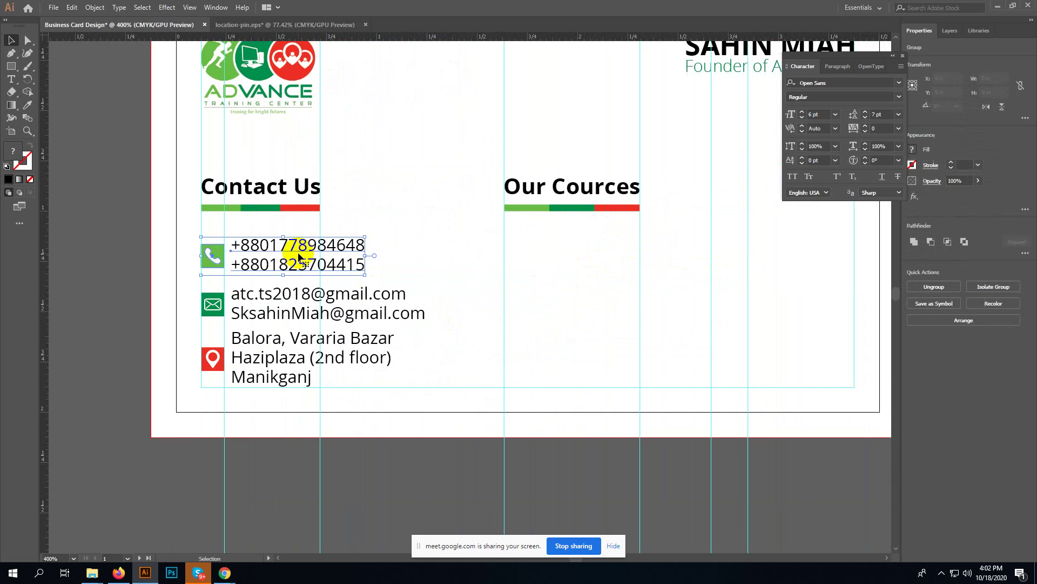
{"action": "left_click", "coordinate": [275, 313]}
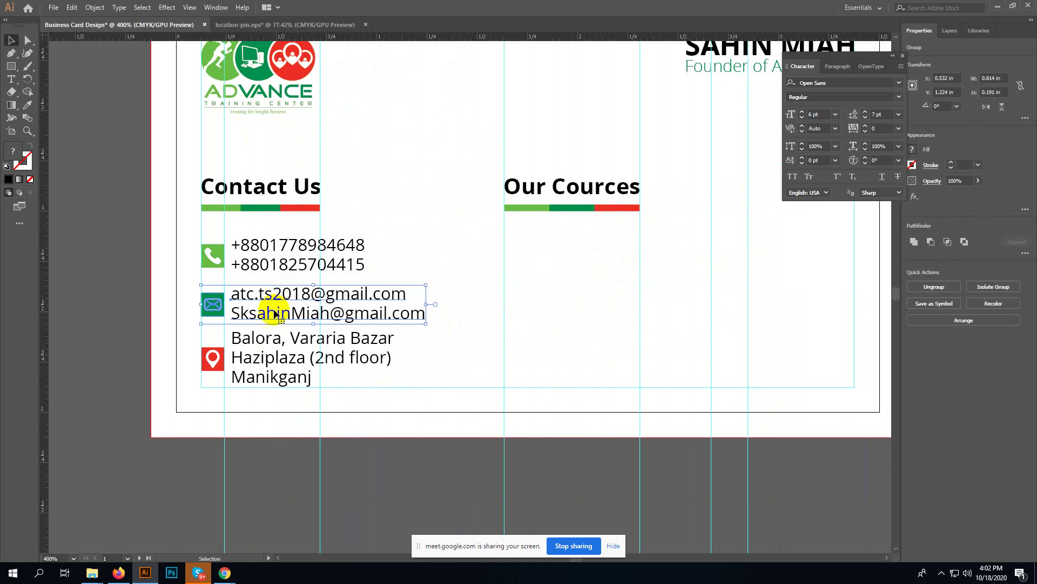
{"action": "left_click", "coordinate": [262, 354]}
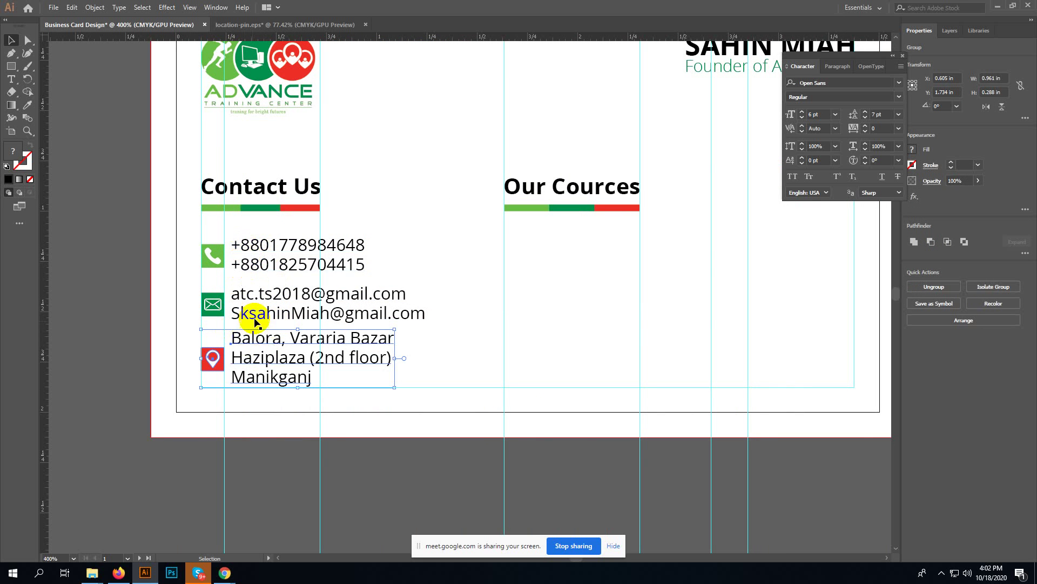
{"action": "left_click", "coordinate": [483, 301]}
{"action": "key", "text": "space"}
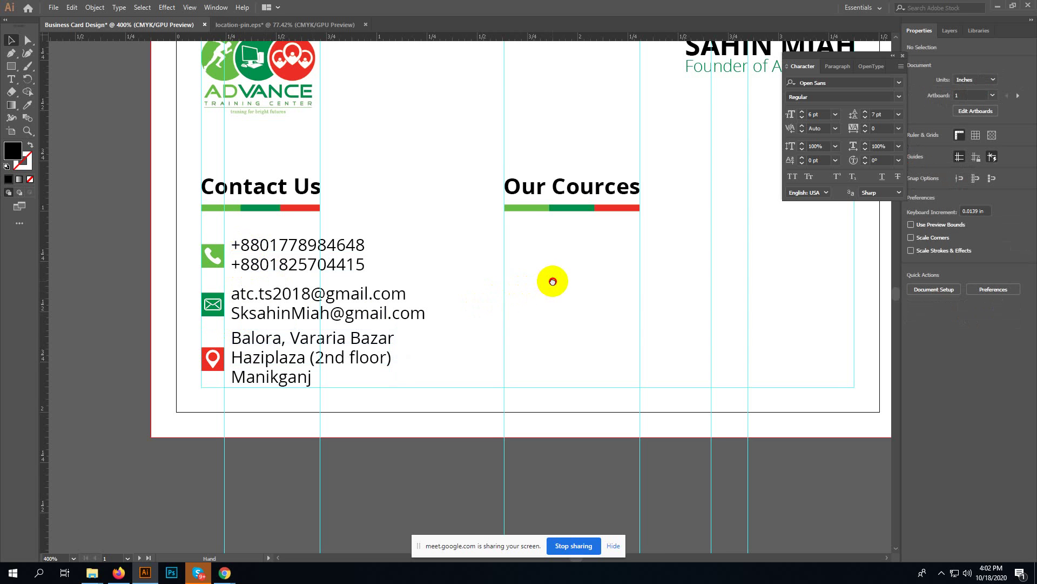
{"action": "left_click_drag", "start_coordinate": [549, 281], "coordinate": [482, 288]}
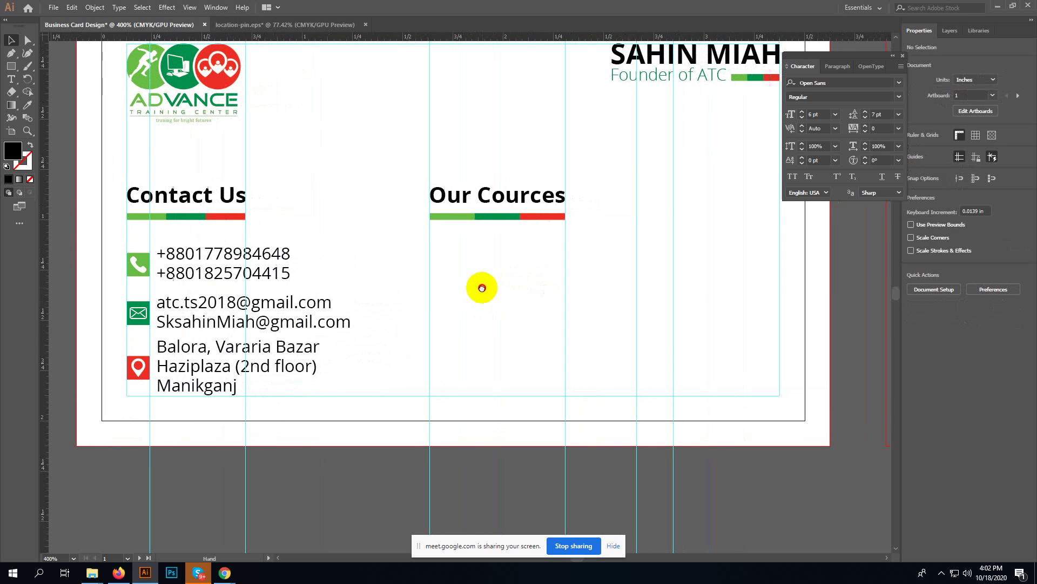
{"action": "left_click", "coordinate": [205, 246]}
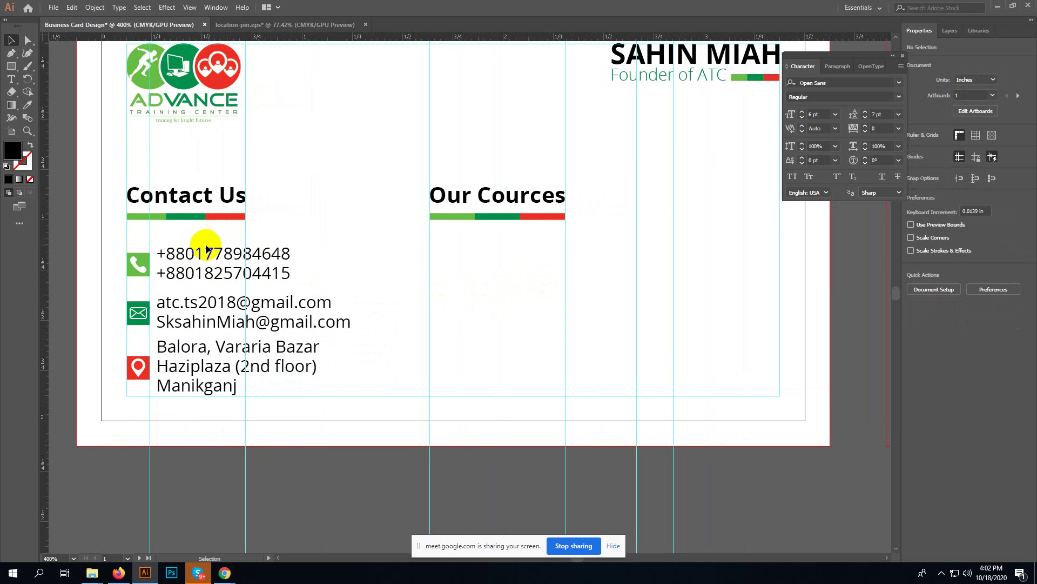
- Start a text block under Our Cources listing *Freelancing, *Outsourcing and *Web Design on separate lines
{"action": "key", "text": "t"}
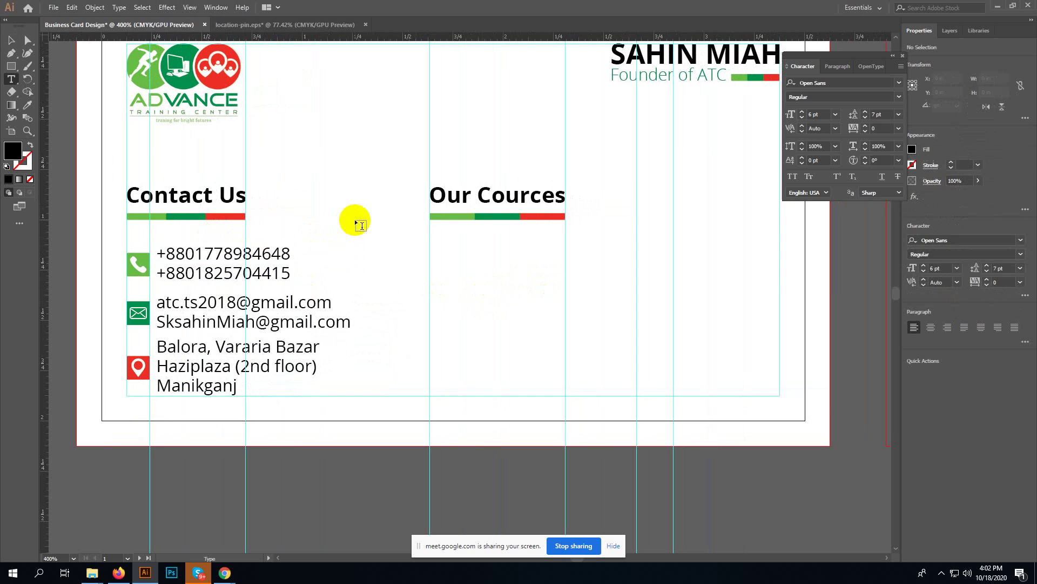
{"action": "left_click", "coordinate": [439, 239]}
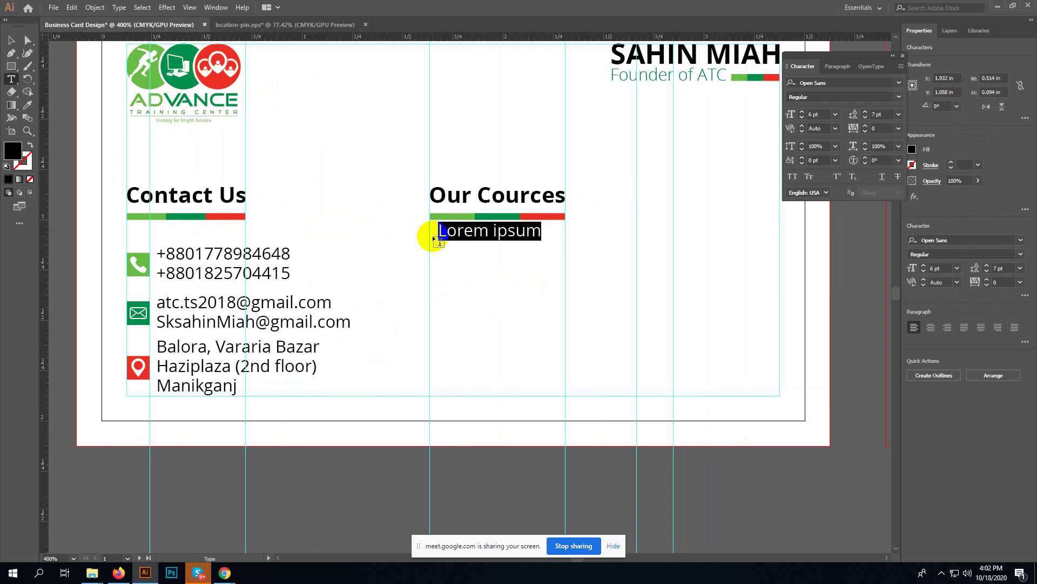
{"action": "type", "text": "*"}
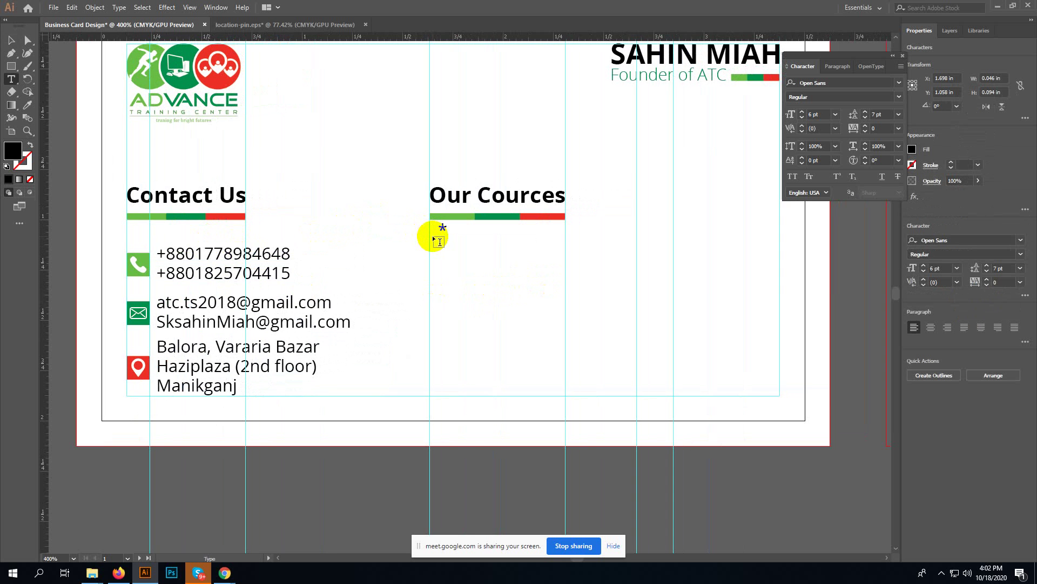
{"action": "type", "text": "Freelancing"}
{"action": "key", "text": "Return"}
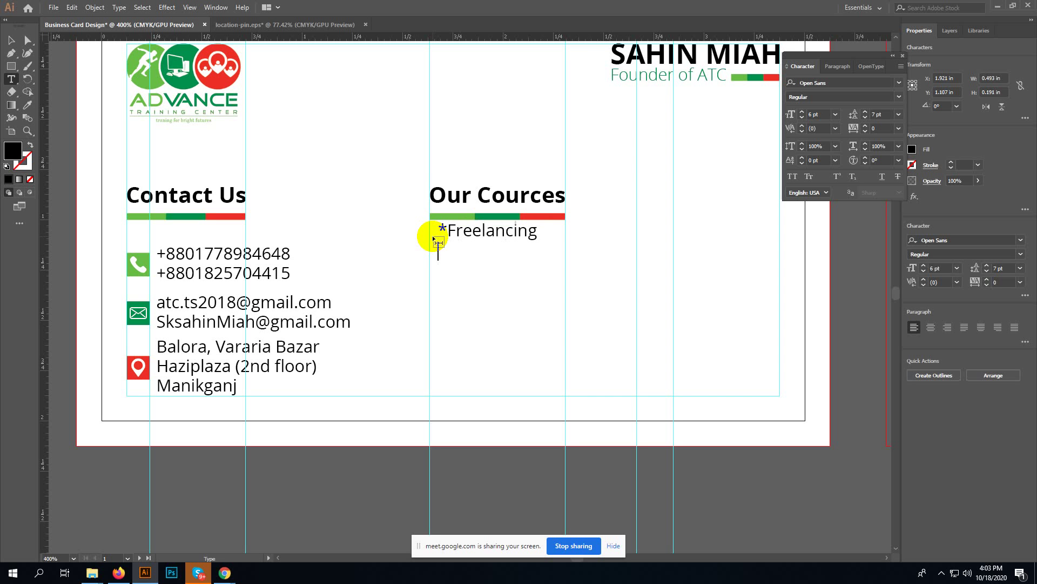
{"action": "type", "text": "*Outsourcing"}
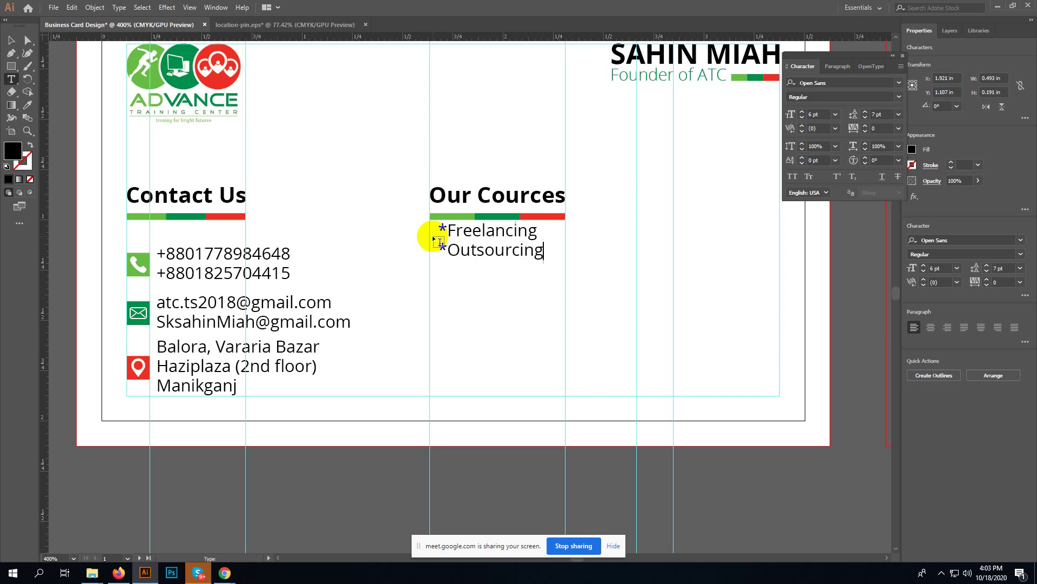
{"action": "key", "text": "Return"}
{"action": "type", "text": "*W"}
{"action": "key", "text": "BackSpace"}
{"action": "type", "text": "Web Design"}
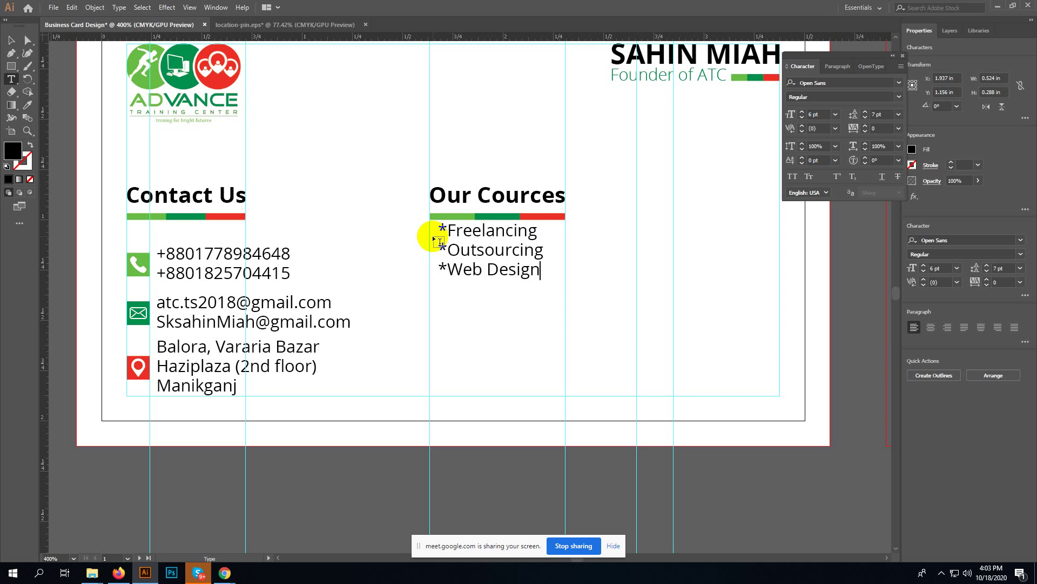
{"action": "key", "text": "Return"}
- Add the lines *Graphic Design, *Computer Basic and Youtube Marketing to the course list
{"action": "type", "text": "*Graphic Des"}
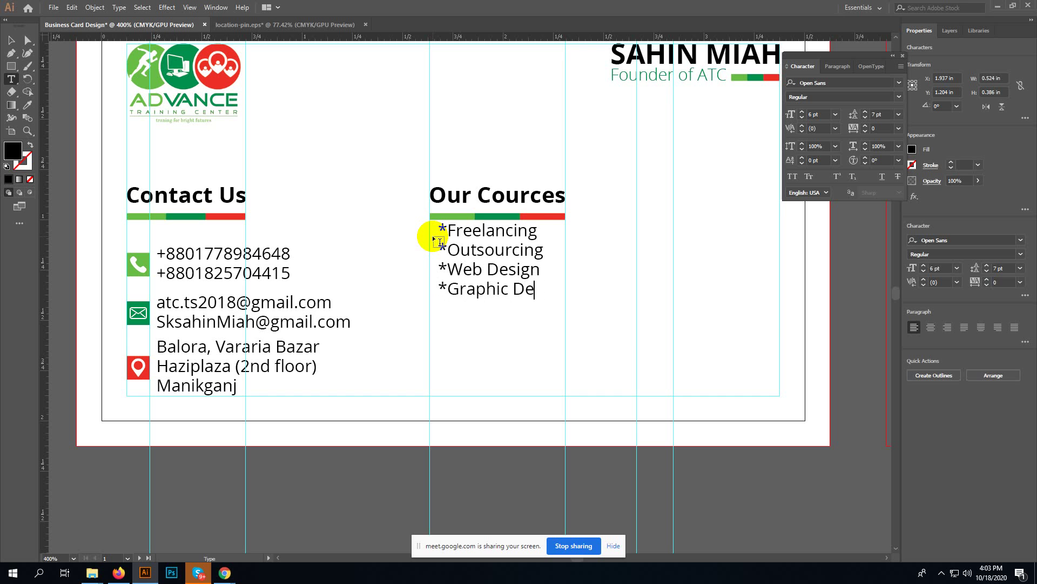
{"action": "type", "text": "ig"}
{"action": "type", "text": "n"}
{"action": "key", "text": "Return"}
{"action": "type", "text": "Compu"}
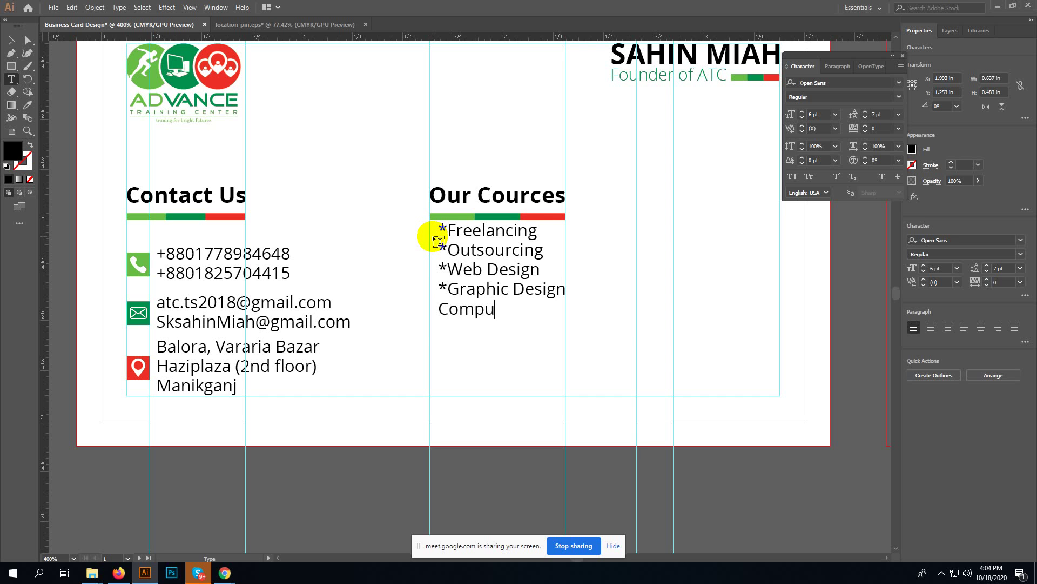
{"action": "type", "text": "ter Basic"}
{"action": "key", "text": "Left"}
{"action": "key", "text": "Left"}
{"action": "key", "text": "Left"}
{"action": "key", "text": "Left"}
{"action": "key", "text": "Left"}
{"action": "key", "text": "Left"}
{"action": "key", "text": "Left"}
{"action": "key", "text": "Left"}
{"action": "key", "text": "Left"}
{"action": "key", "text": "Left"}
{"action": "key", "text": "Left"}
{"action": "key", "text": "Left"}
{"action": "key", "text": "Left"}
{"action": "type", "text": "*"}
{"action": "key", "text": "End"}
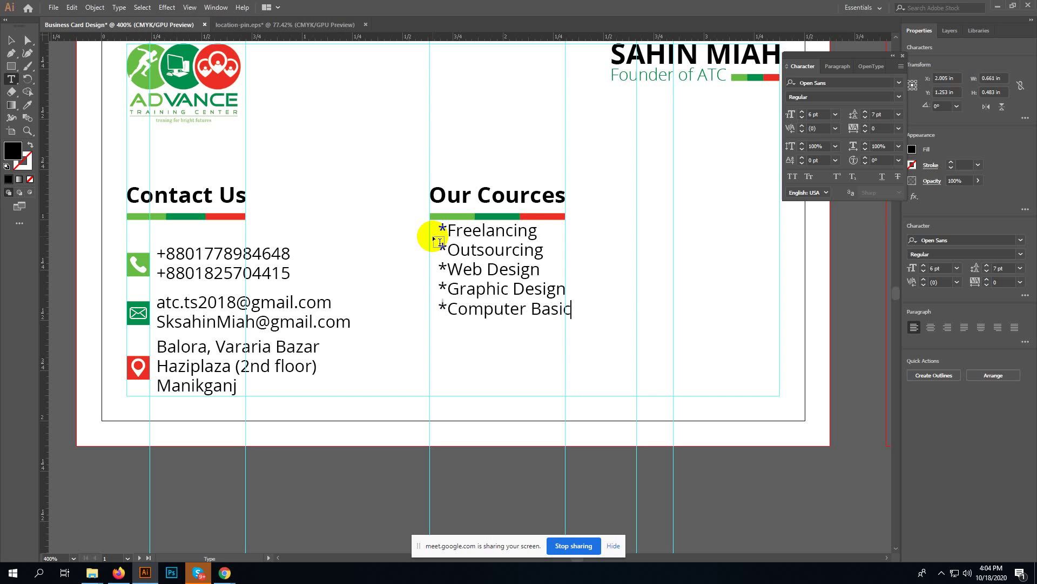
{"action": "key", "text": "Return"}
{"action": "type", "text": "outube Mar"}
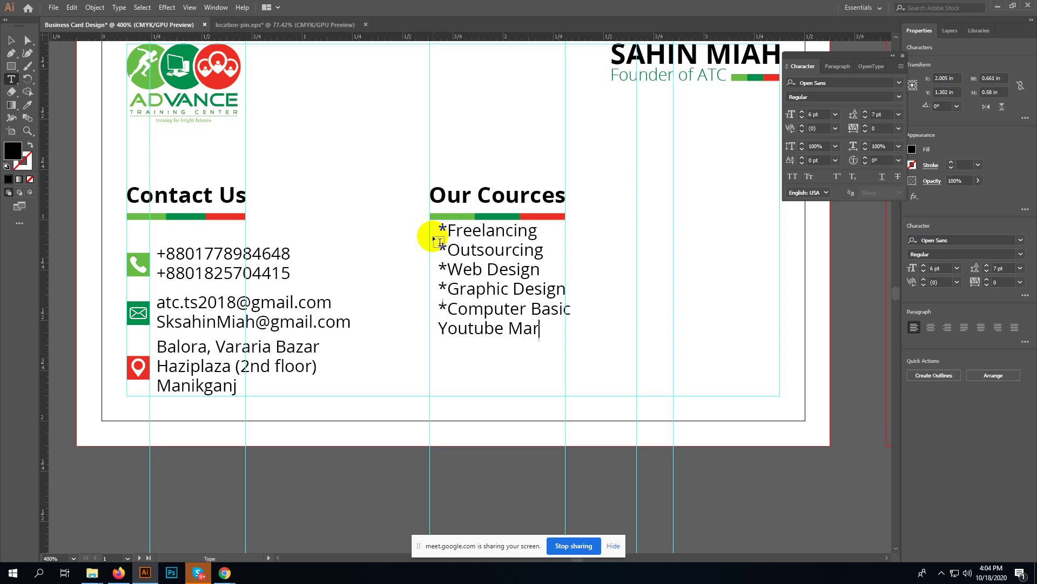
{"action": "type", "text": "keting"}
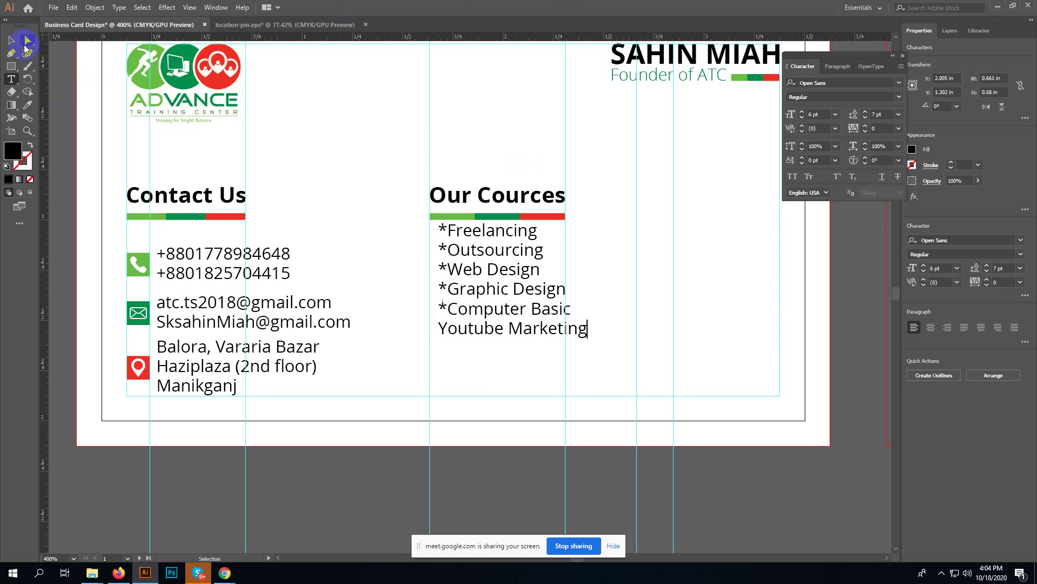
- Drag the course list down and left to line up under the Our Cources heading
{"action": "left_click", "coordinate": [11, 41]}
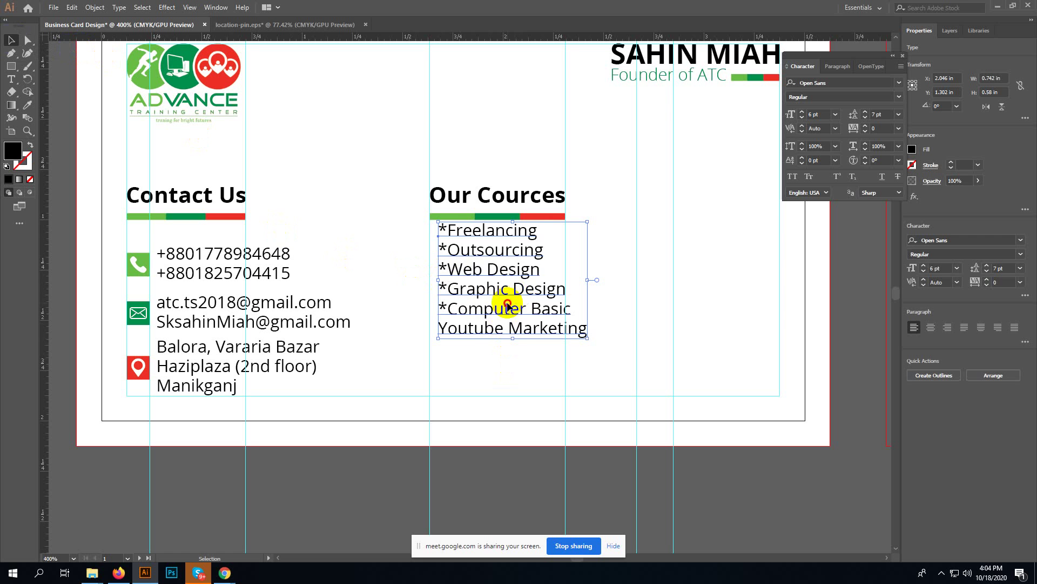
{"action": "mouse_move", "coordinate": [506, 306]}
{"action": "left_mouse_down"}
{"action": "mouse_move", "coordinate": [495, 303]}
{"action": "mouse_move", "coordinate": [497, 321]}
{"action": "left_mouse_up"}
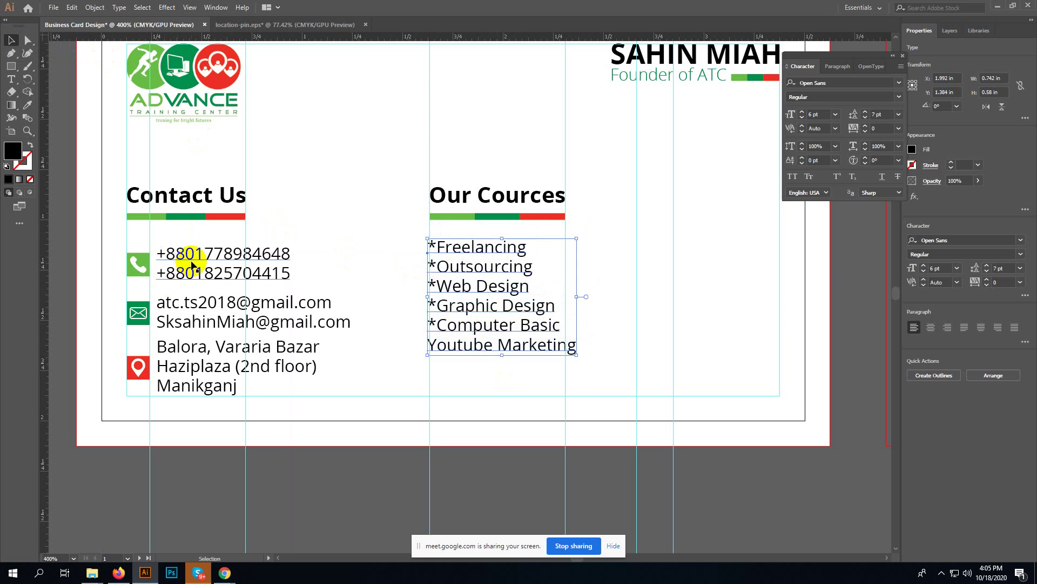
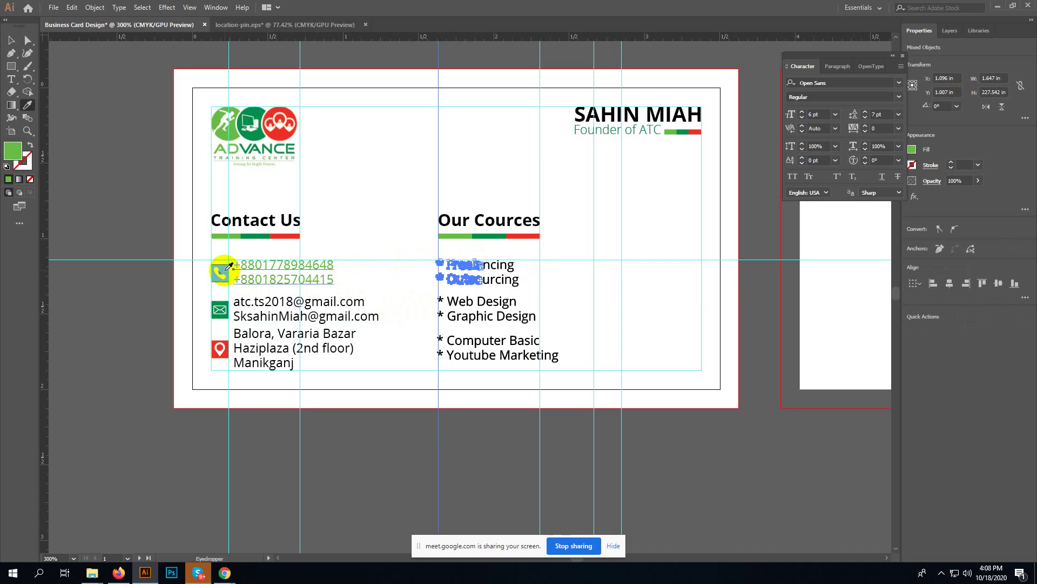
- Colour the rest of the Freelancing and Outsourcing text green by sampling the green icon
{"action": "key", "text": "a"}
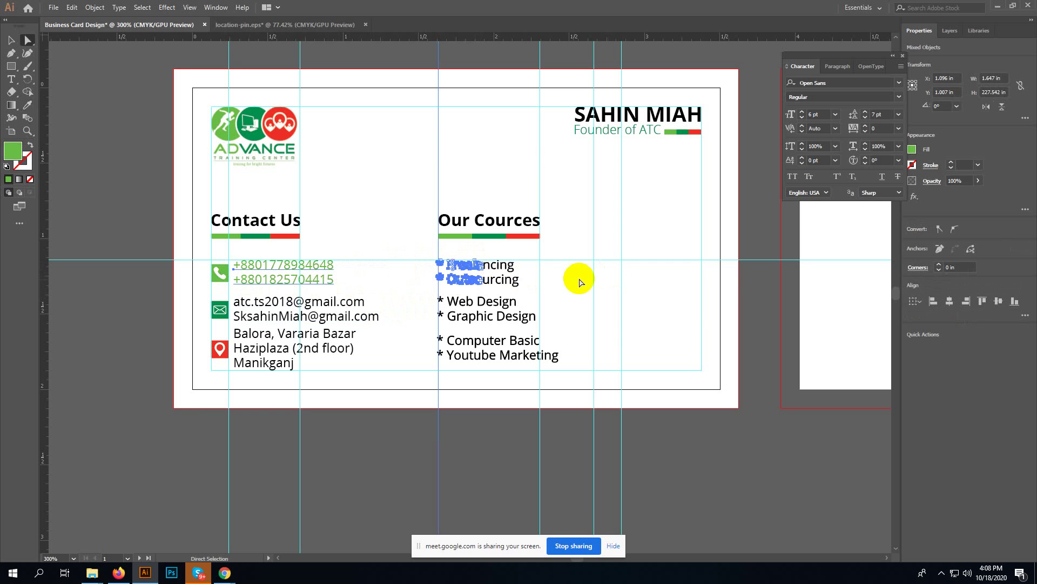
{"action": "left_click", "coordinate": [533, 282]}
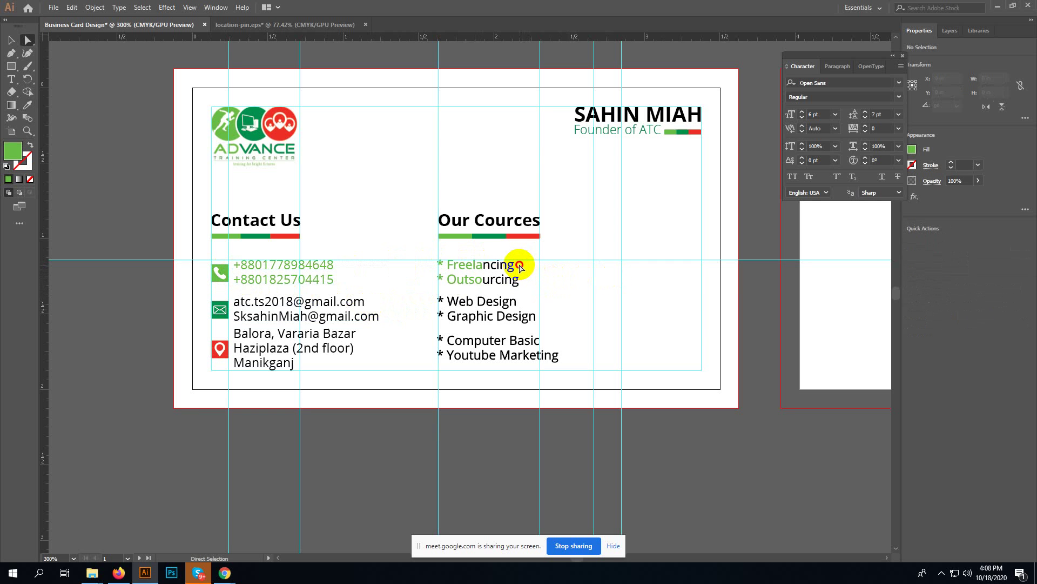
{"action": "left_click_drag", "start_coordinate": [518, 265], "coordinate": [468, 279]}
{"action": "key", "text": "i"}
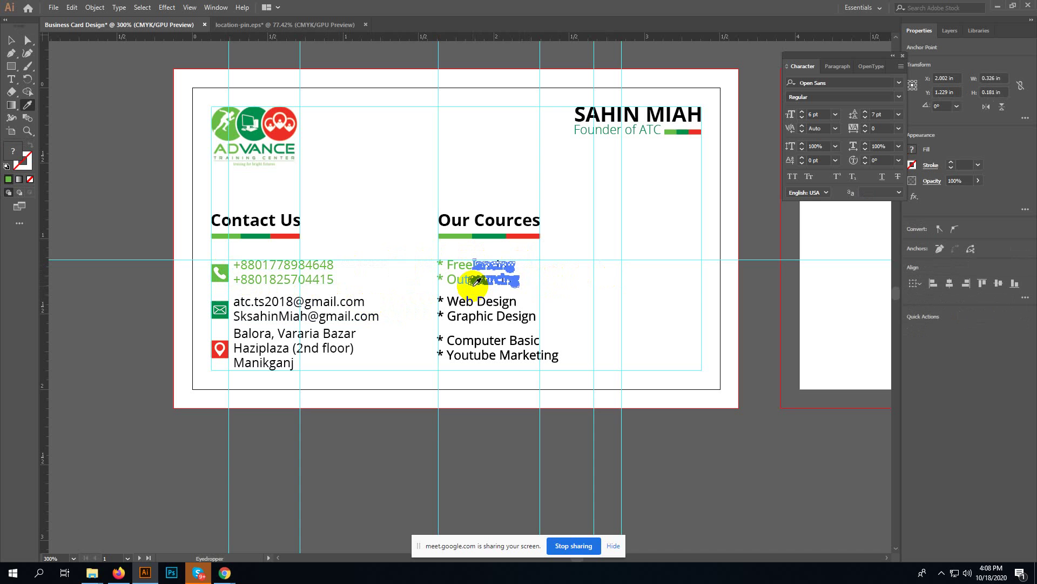
{"action": "left_click", "coordinate": [467, 277]}
{"action": "key", "text": "v"}
{"action": "left_click", "coordinate": [580, 271]}
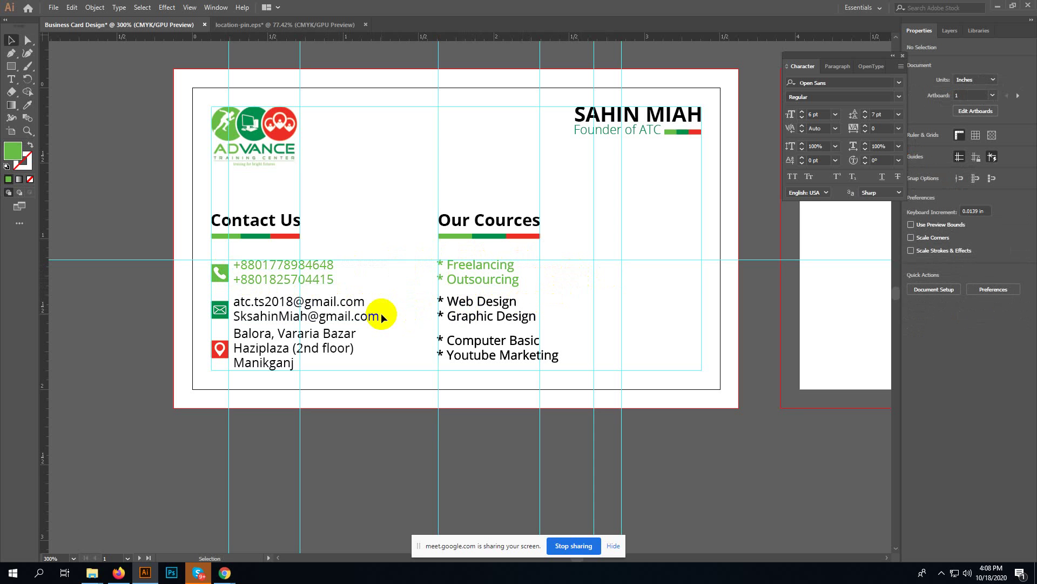
- Make the email lines and Web/Graphic Design text green to match the envelope icon
{"action": "key", "text": "a"}
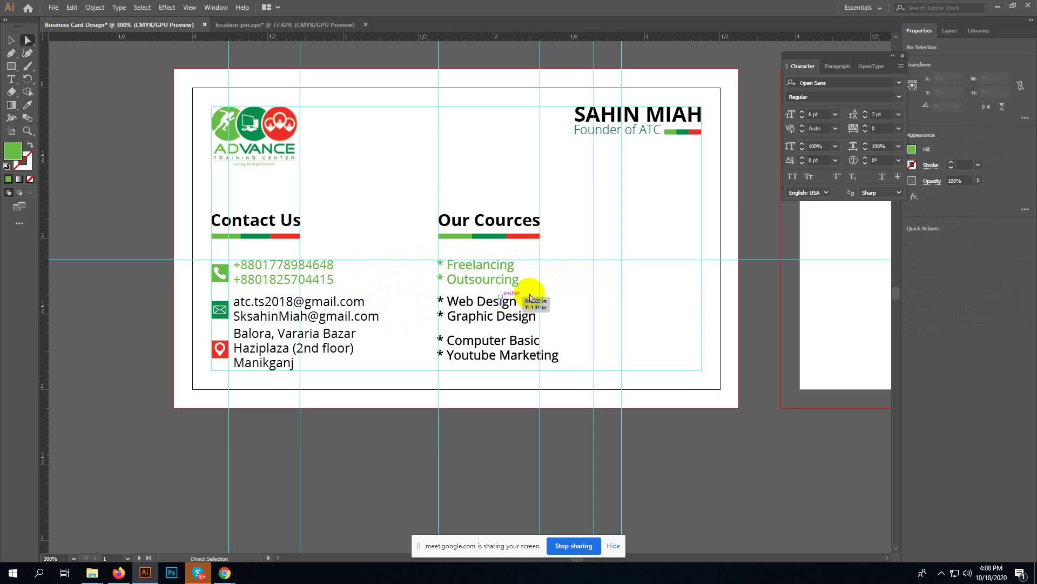
{"action": "left_click_drag", "start_coordinate": [545, 296], "coordinate": [234, 316]}
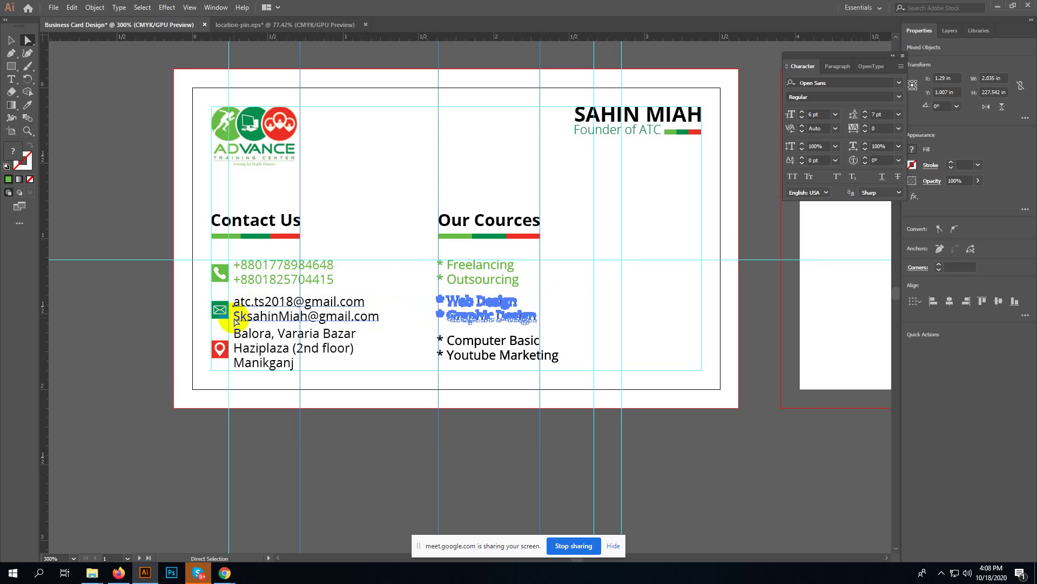
{"action": "key", "text": "i"}
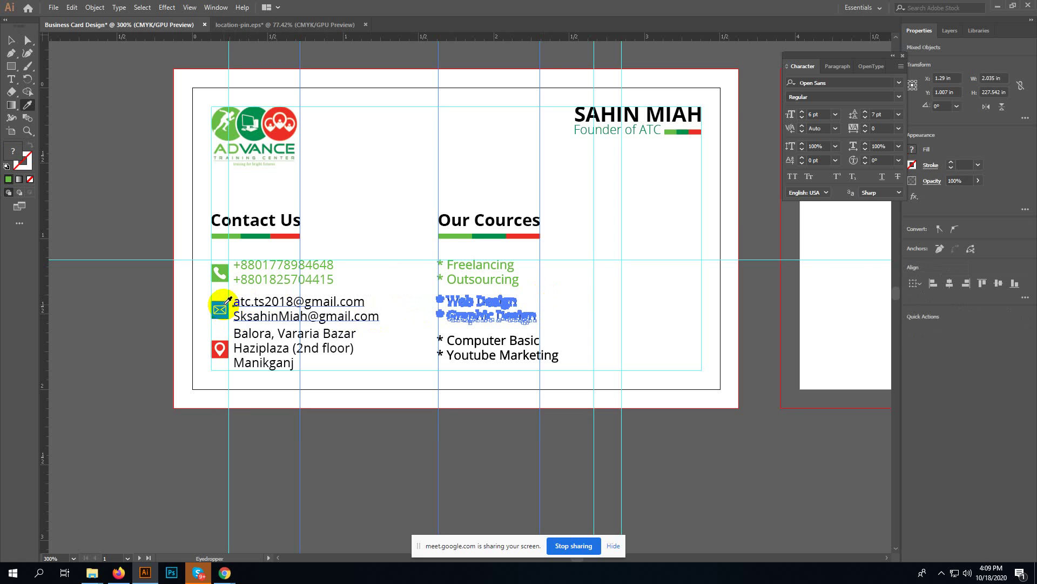
{"action": "left_click", "coordinate": [222, 304]}
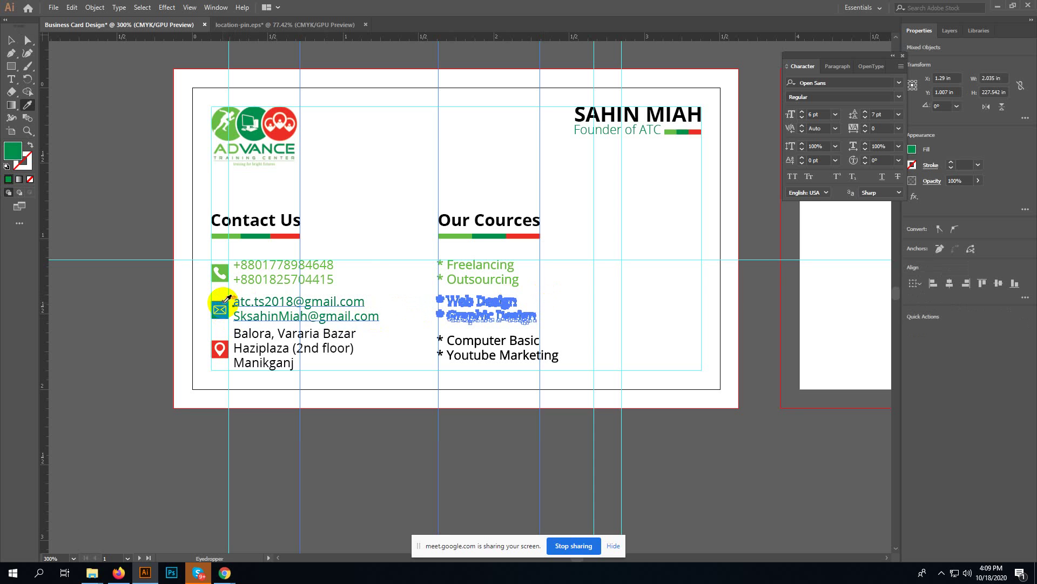
{"action": "key", "text": "v"}
{"action": "left_click", "coordinate": [370, 278]}
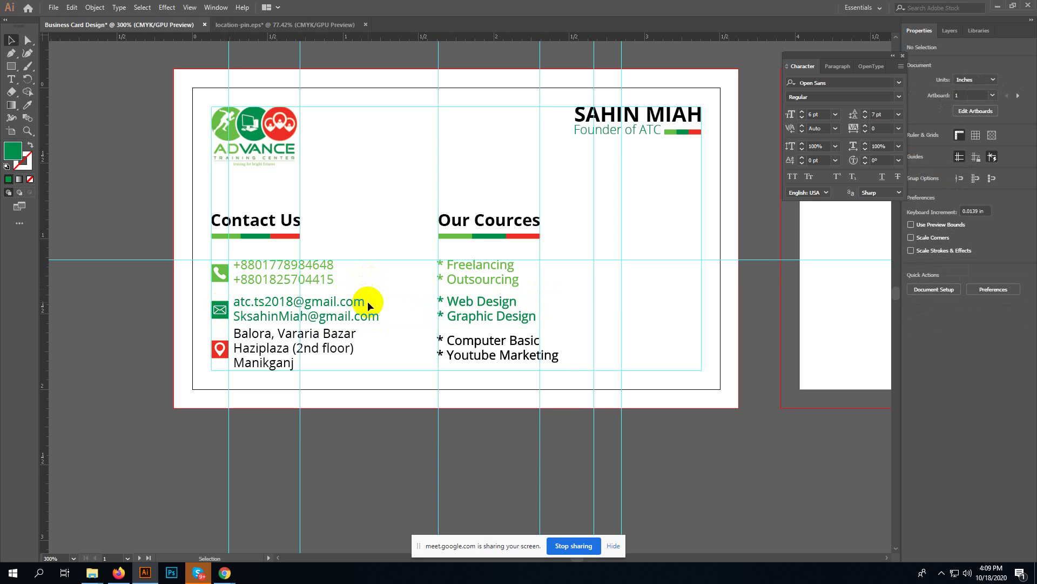
- Colour the address and the Computer Basic and Youtube Marketing lines red from the location pin
{"action": "key", "text": "a"}
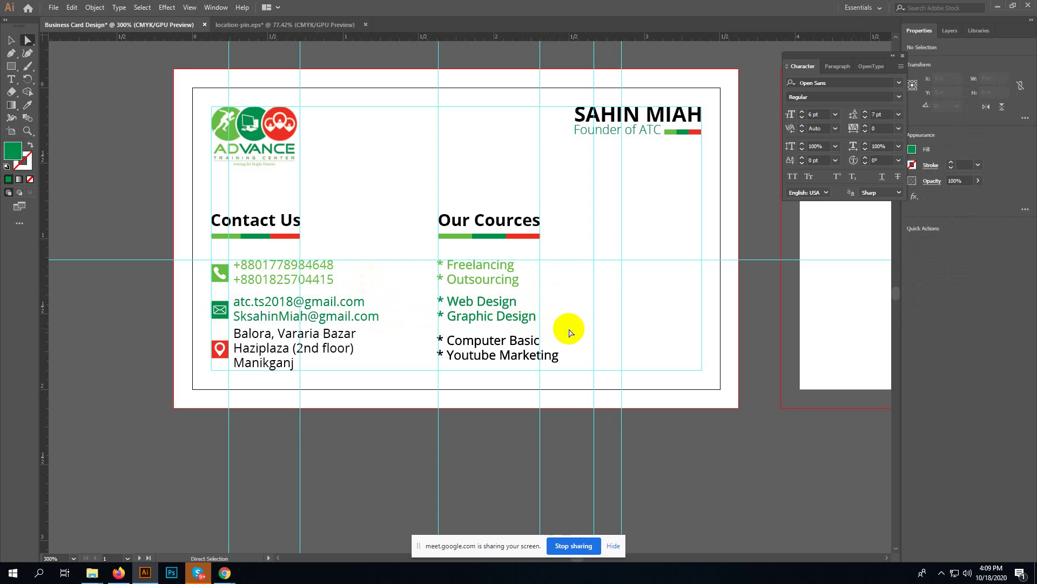
{"action": "left_click_drag", "start_coordinate": [567, 330], "coordinate": [240, 366]}
{"action": "key", "text": "i"}
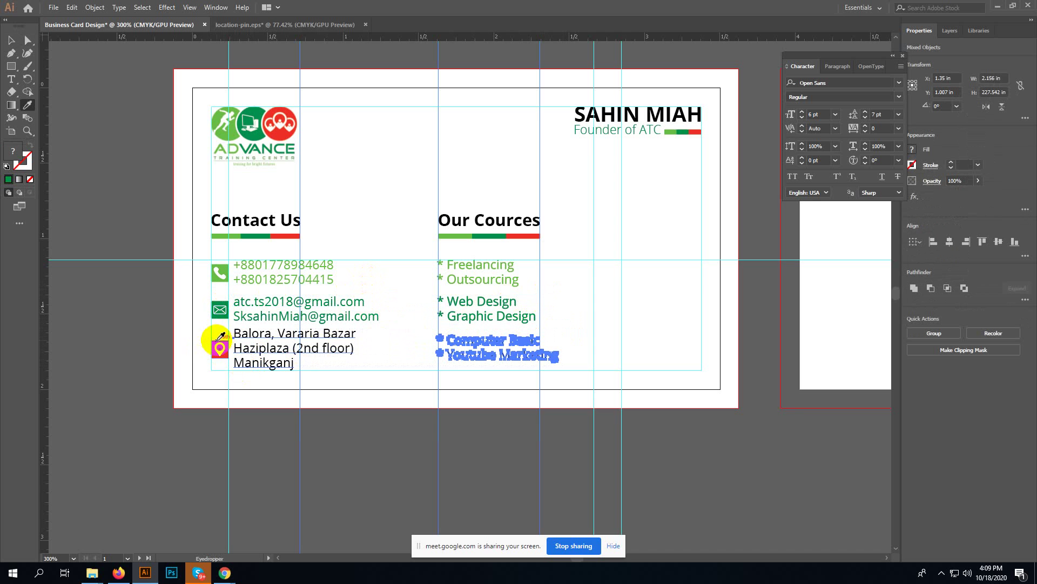
{"action": "left_click", "coordinate": [217, 340]}
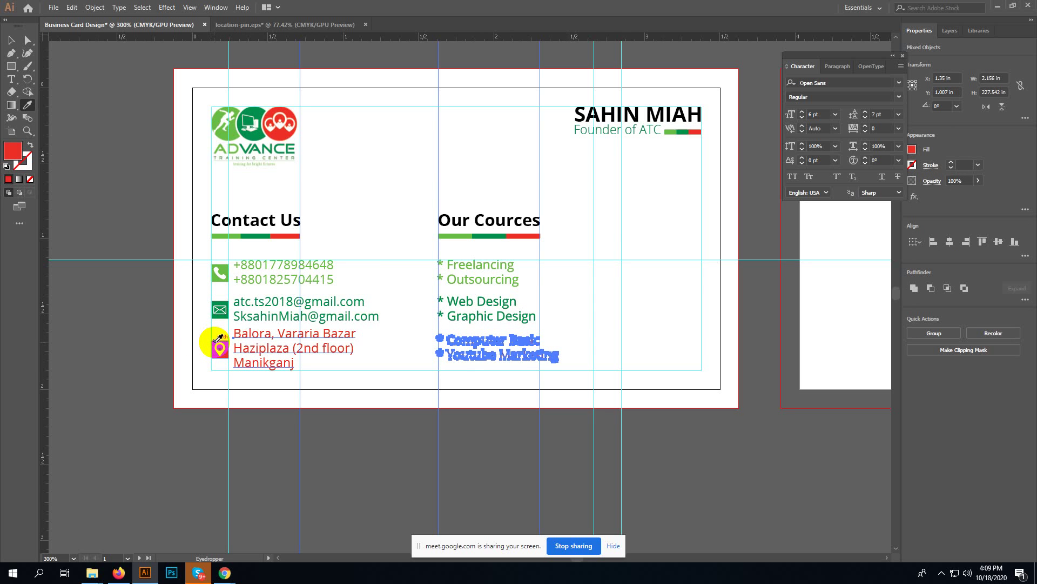
{"action": "key", "text": "v"}
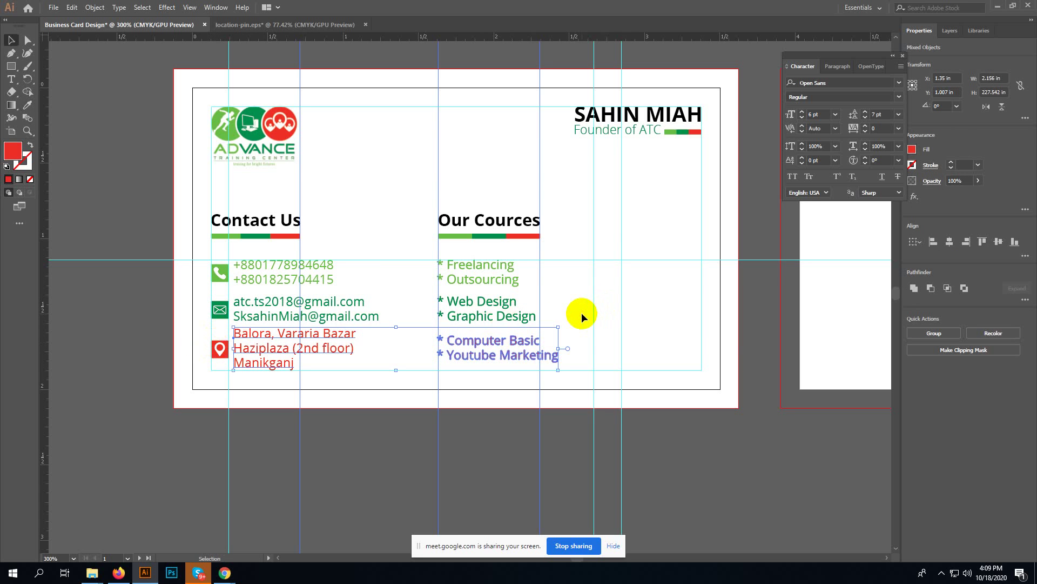
{"action": "left_click", "coordinate": [582, 312]}
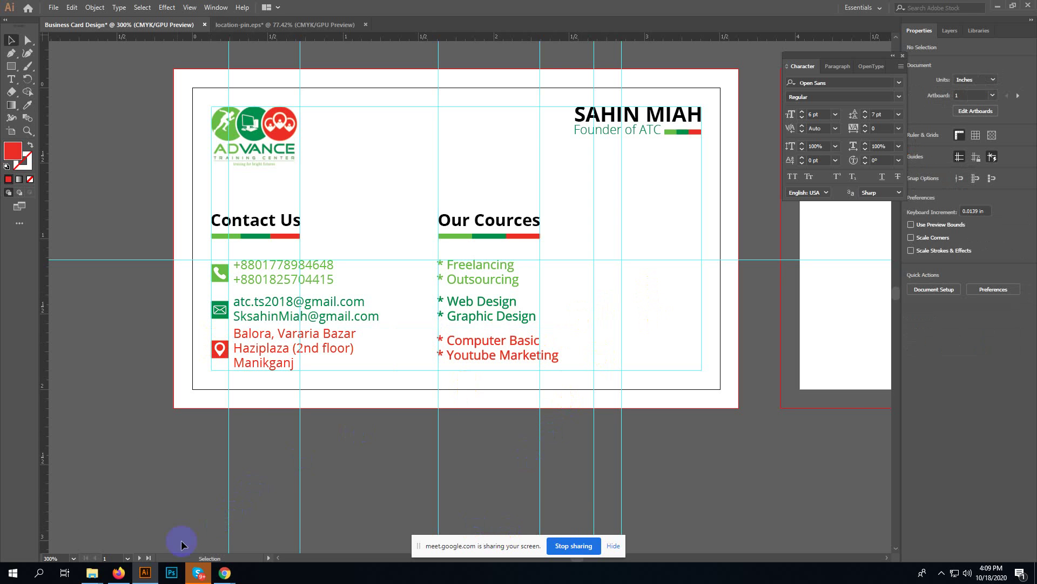
- In Firefox, close the Flaticon tab and Google 'qr code' in a new tab
{"action": "left_click", "coordinate": [118, 573]}
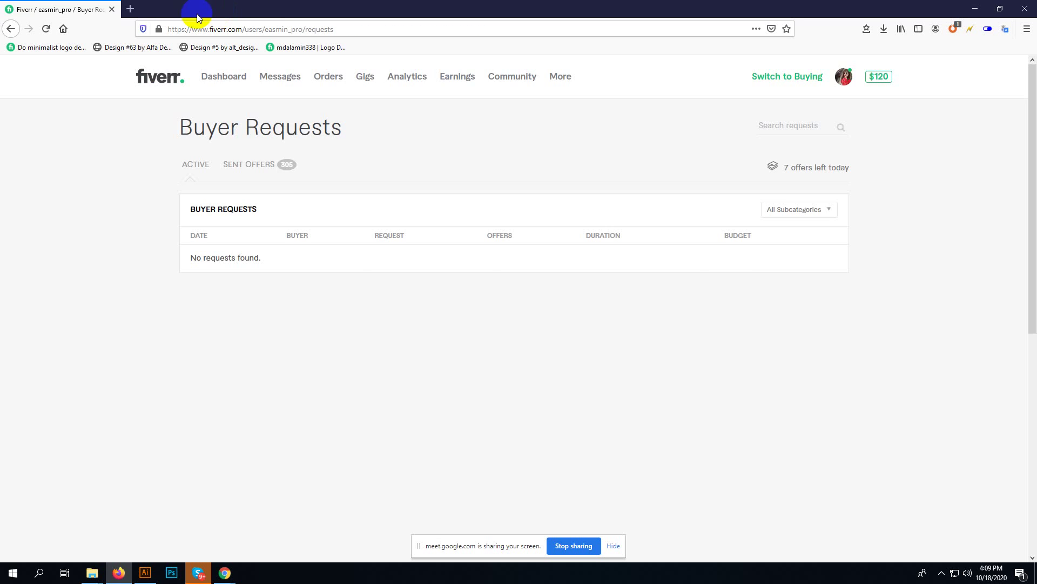
{"action": "left_click", "coordinate": [233, 9]}
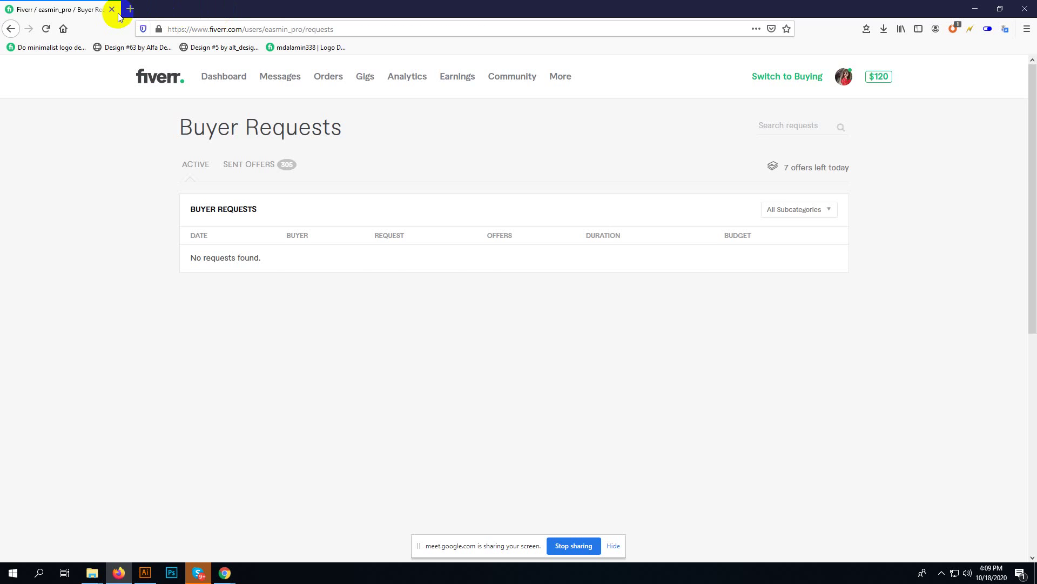
{"action": "left_click", "coordinate": [129, 10]}
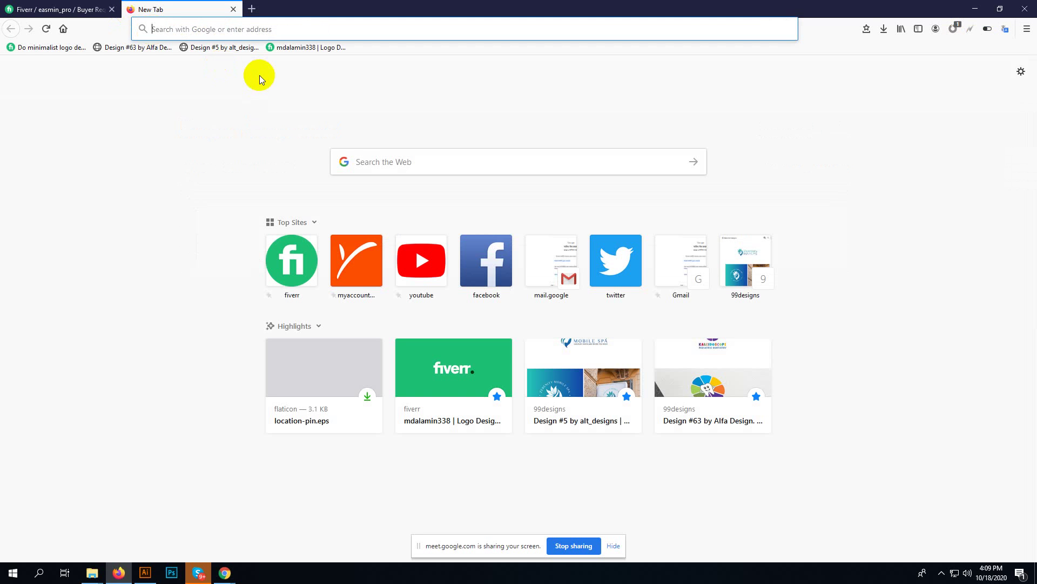
{"action": "type", "text": "qr code"}
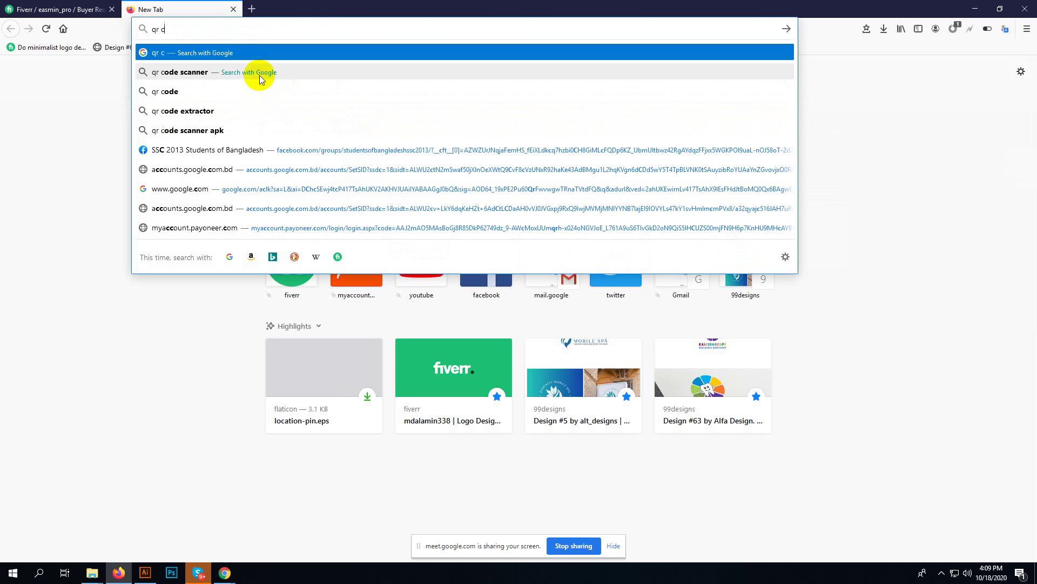
{"action": "key", "text": "Return"}
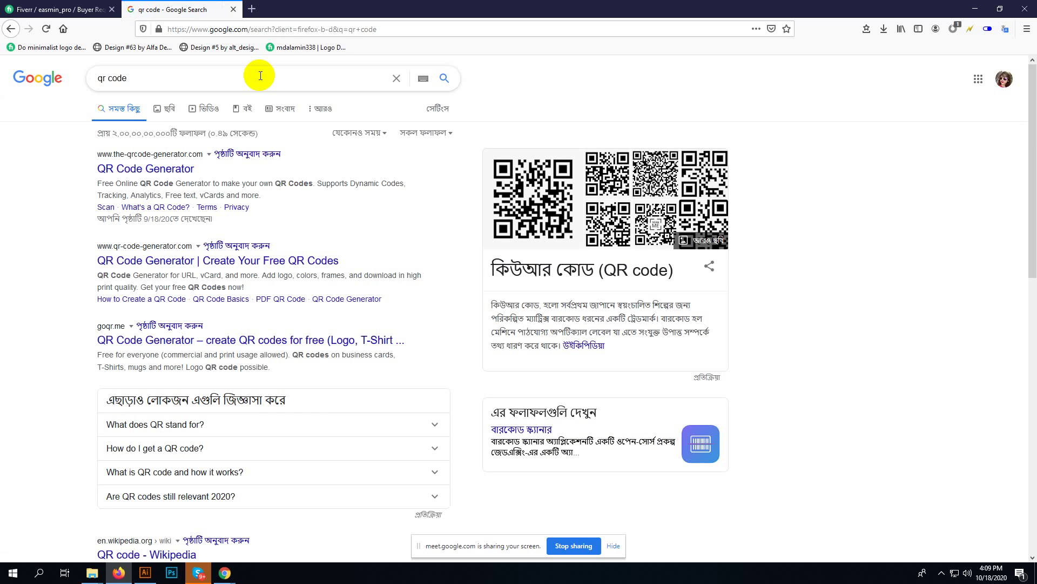
- Open the QR generator results in new tabs, keeping qr-code-generator.com and closing the other
{"action": "right_click", "coordinate": [188, 167]}
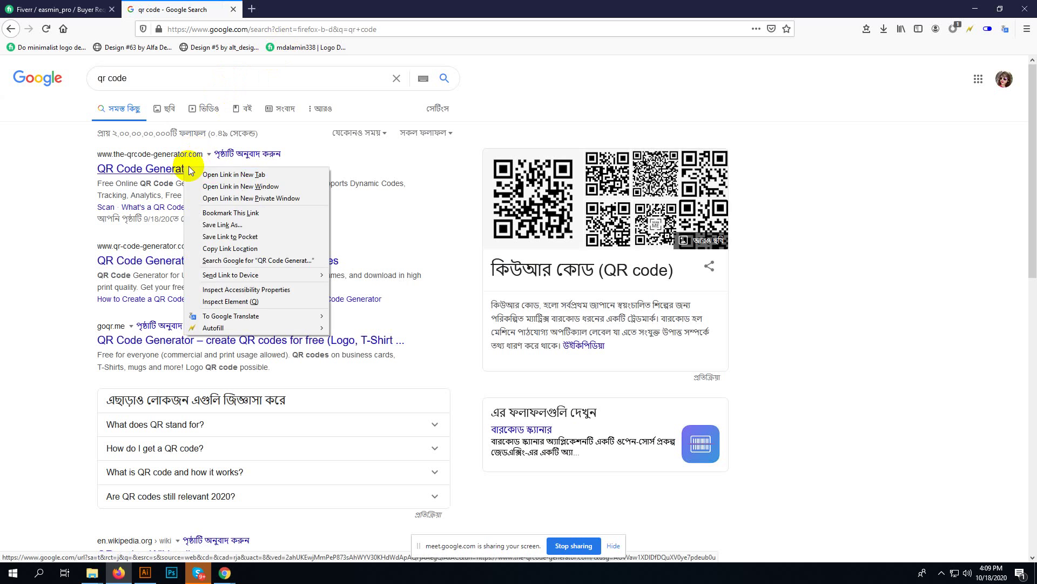
{"action": "left_click", "coordinate": [216, 174]}
{"action": "left_click", "coordinate": [292, 7]}
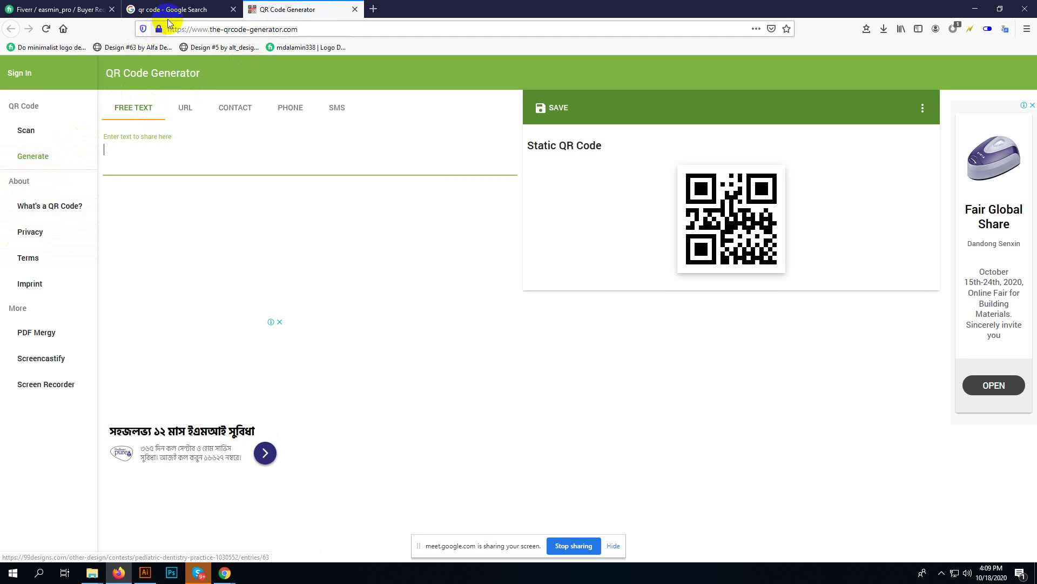
{"action": "left_click", "coordinate": [169, 9]}
{"action": "right_click", "coordinate": [172, 263]}
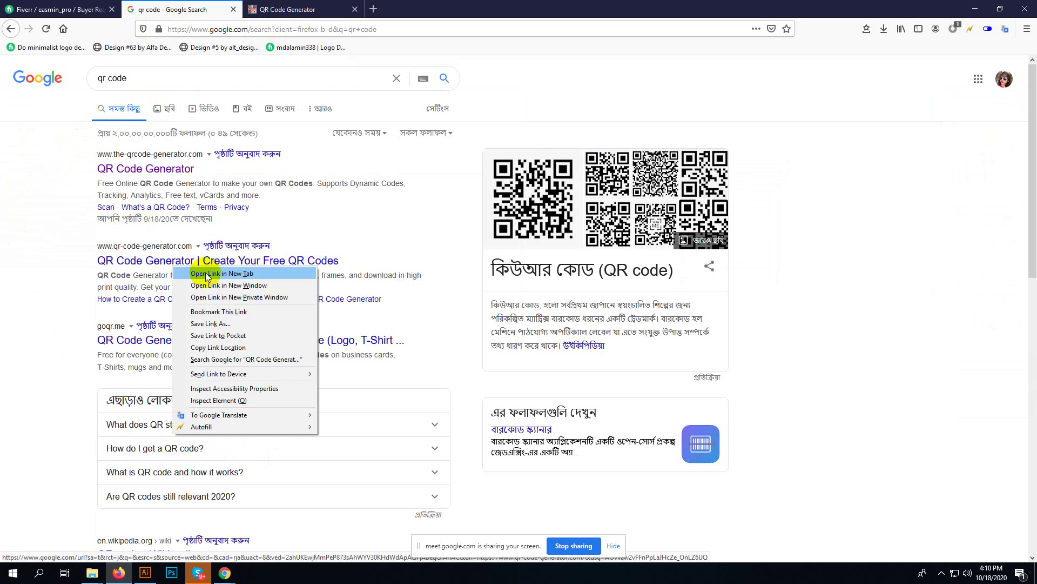
{"action": "left_click", "coordinate": [216, 268]}
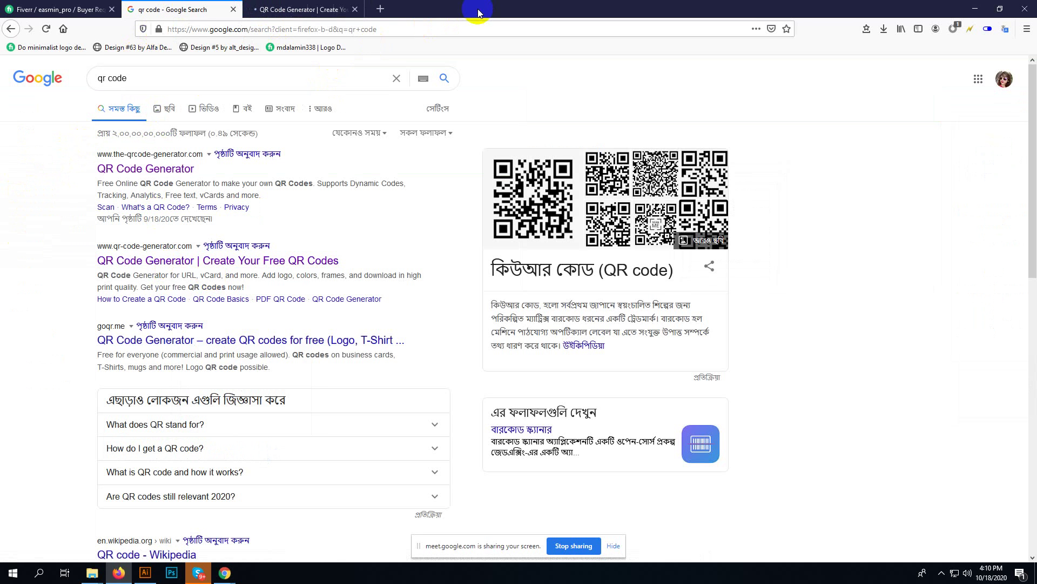
{"action": "left_click", "coordinate": [476, 10]}
- Switch the generator to vCard and enter the contact's first and last name
{"action": "left_click", "coordinate": [319, 6]}
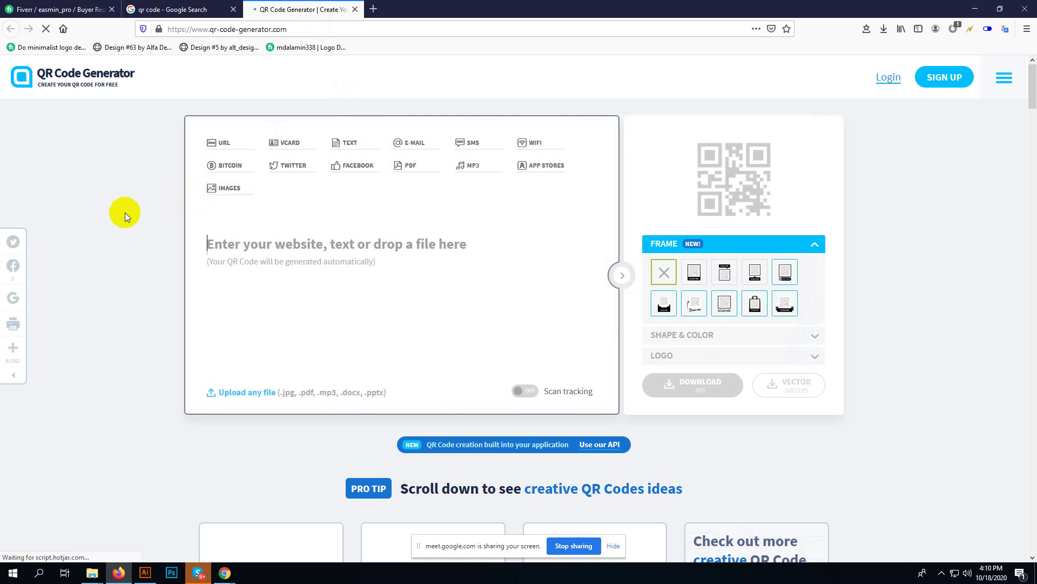
{"action": "left_click", "coordinate": [291, 146]}
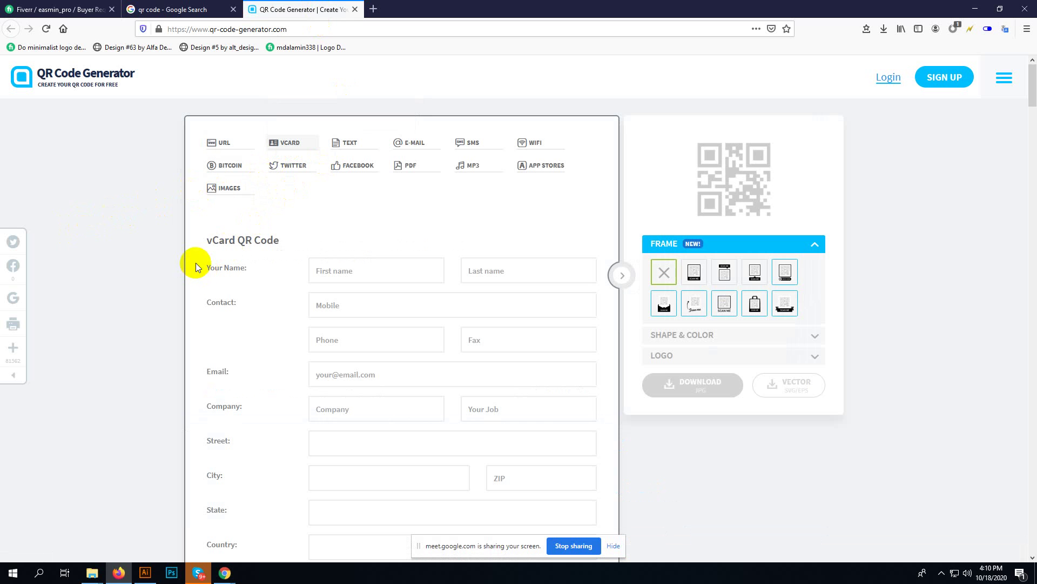
{"action": "left_click", "coordinate": [354, 270]}
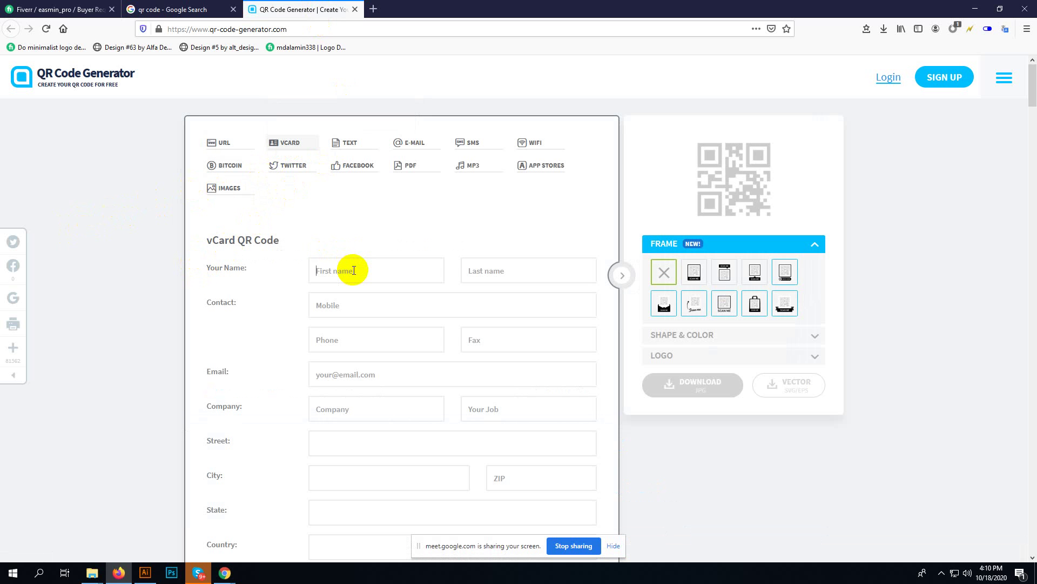
{"action": "type", "text": "Sa"}
{"action": "key", "text": "BackSpace"}
{"action": "key", "text": "BackSpace"}
{"action": "left_click", "coordinate": [367, 275]}
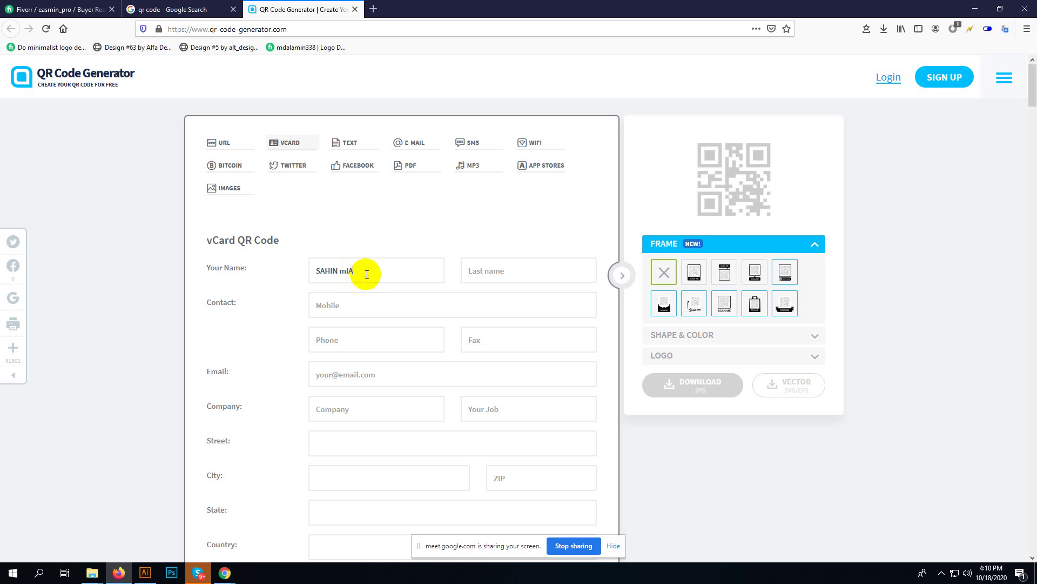
{"action": "key", "text": "BackSpace"}
{"action": "key", "text": "Tab"}
{"action": "type", "text": "MI"}
- Enter the contact's mobile number, starting with '+', in the Contact field
{"action": "left_click", "coordinate": [362, 305]}
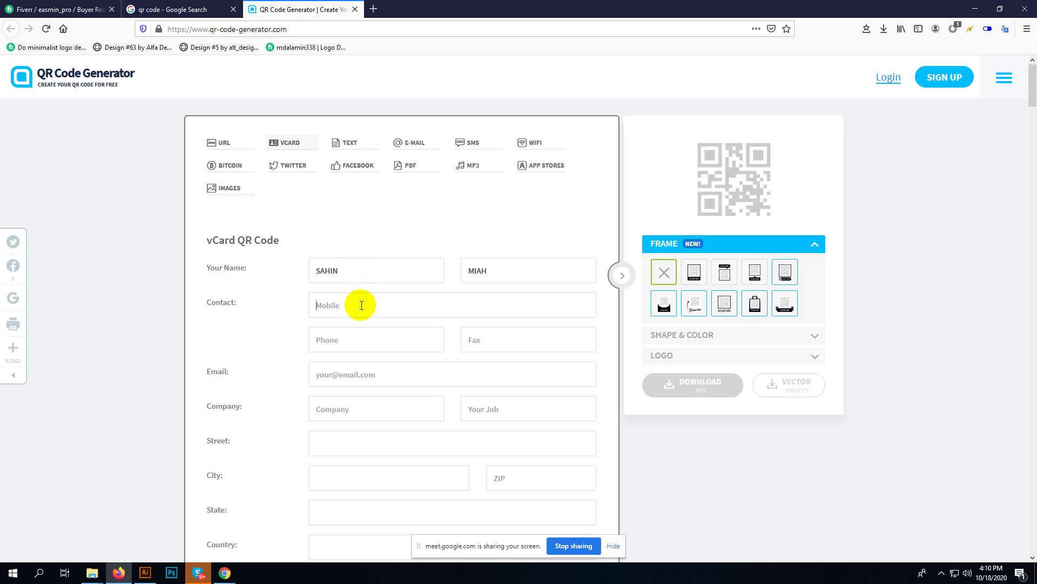
{"action": "type", "text": "*"}
{"action": "key", "text": "BackSpace"}
{"action": "type", "text": "+"}
{"action": "key", "text": "Print"}
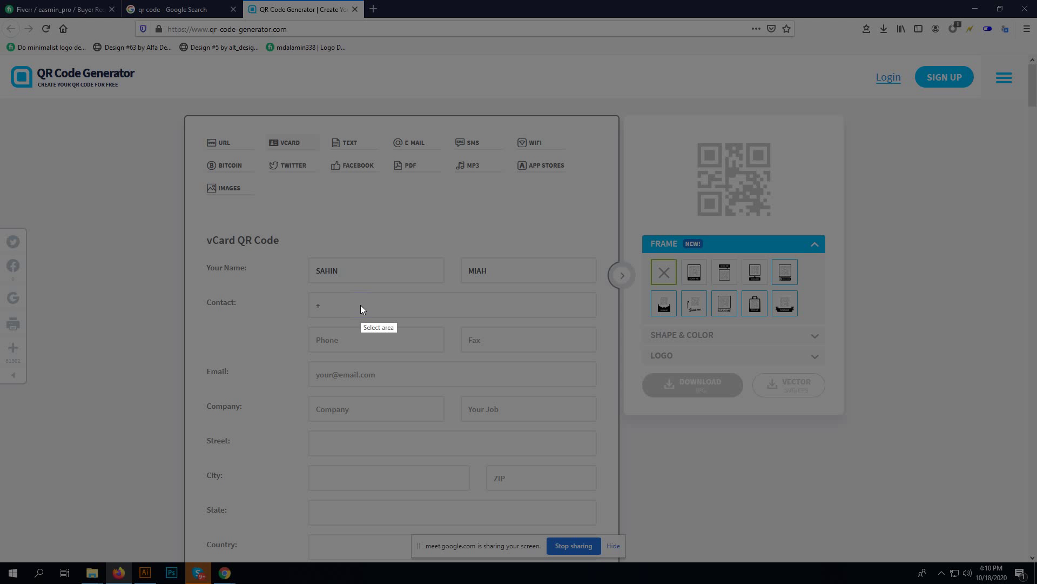
{"action": "left_click_drag", "start_coordinate": [395, 295], "coordinate": [417, 339]}
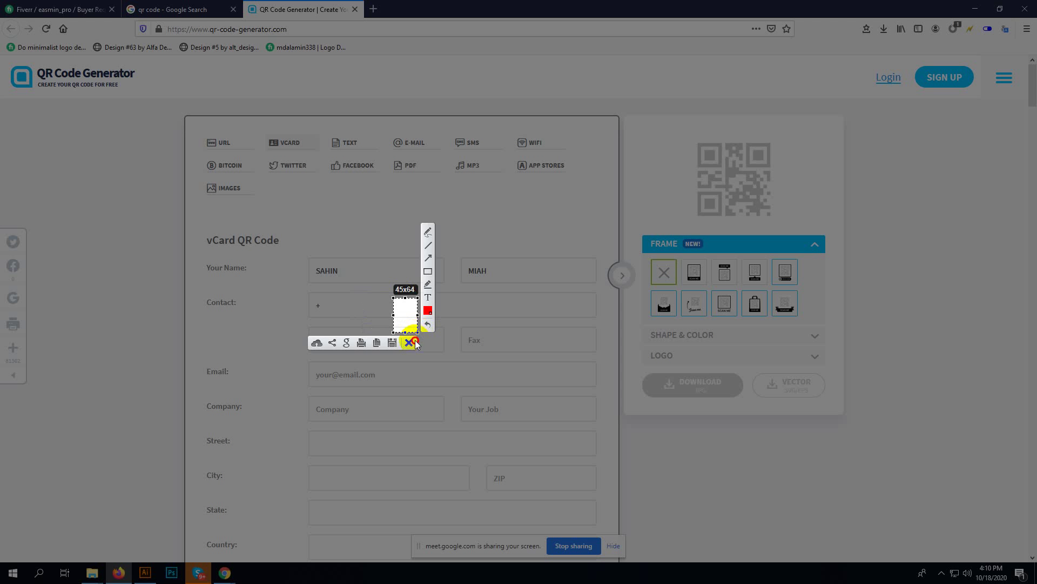
{"action": "left_click", "coordinate": [411, 340]}
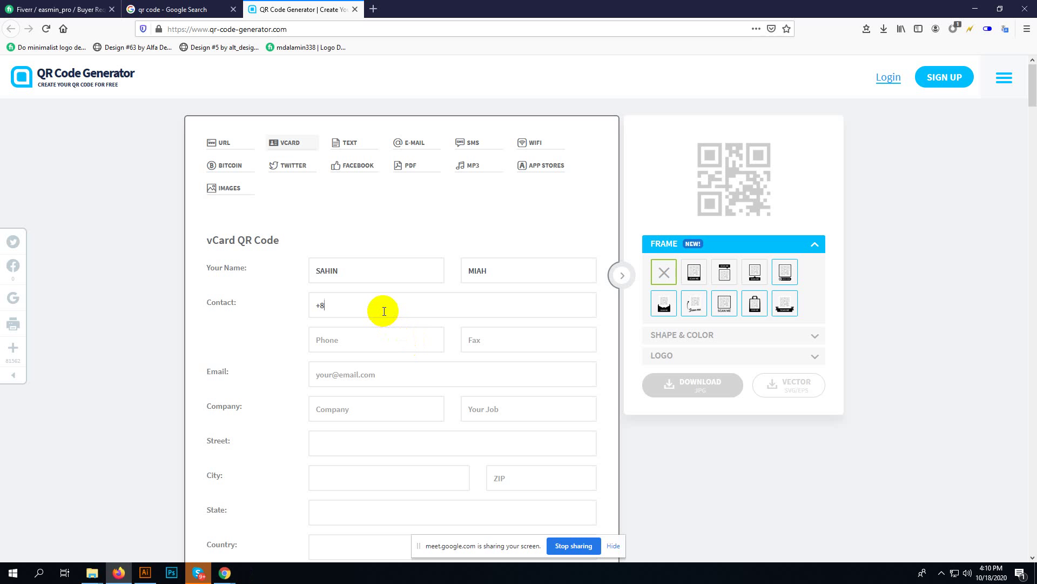
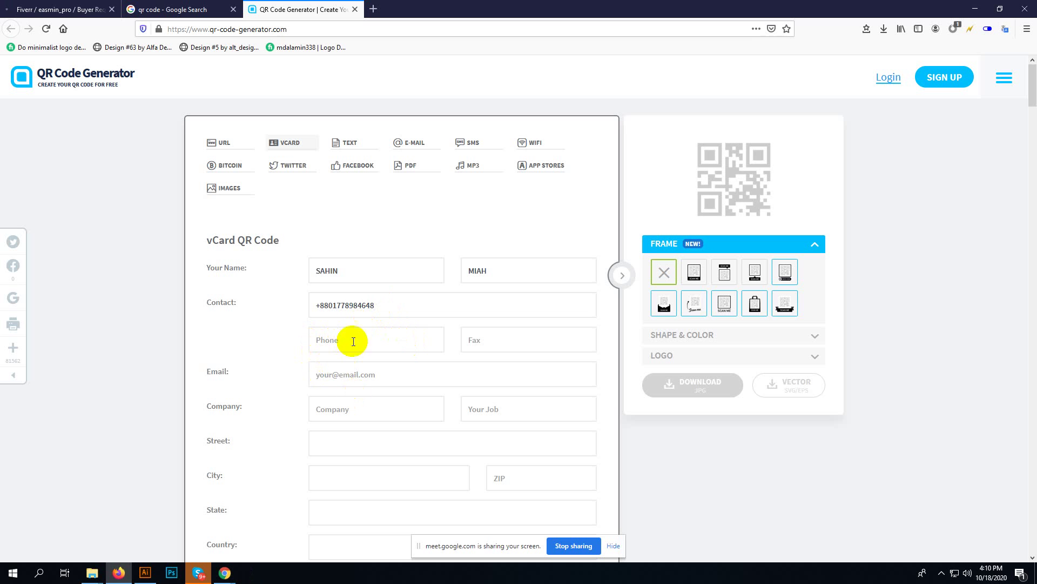
- Fill in the contact's email, company 'Advance Training Center' and job 'Logo Designer'
{"action": "left_click", "coordinate": [347, 378]}
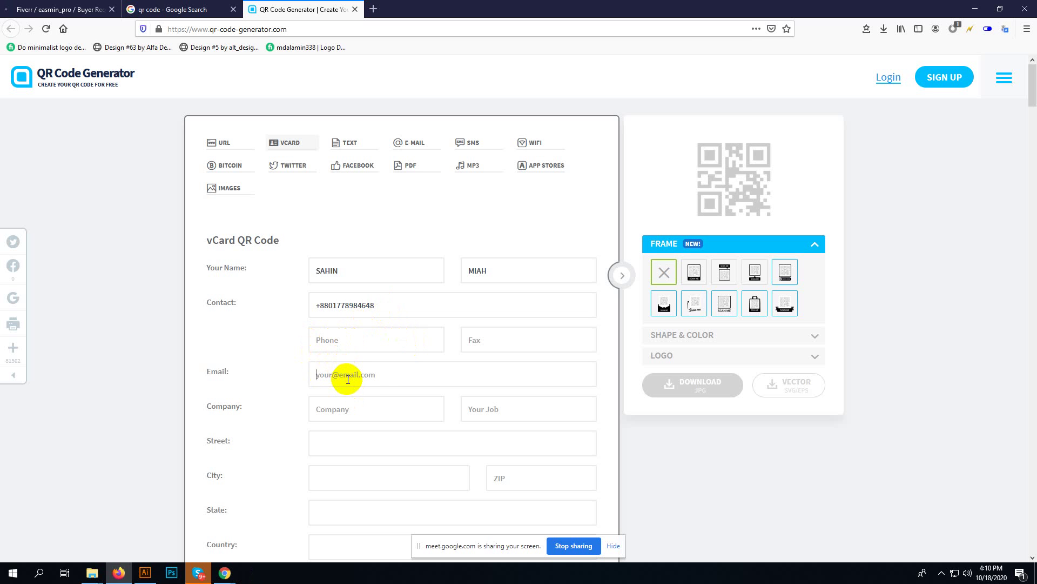
{"action": "type", "text": "s"}
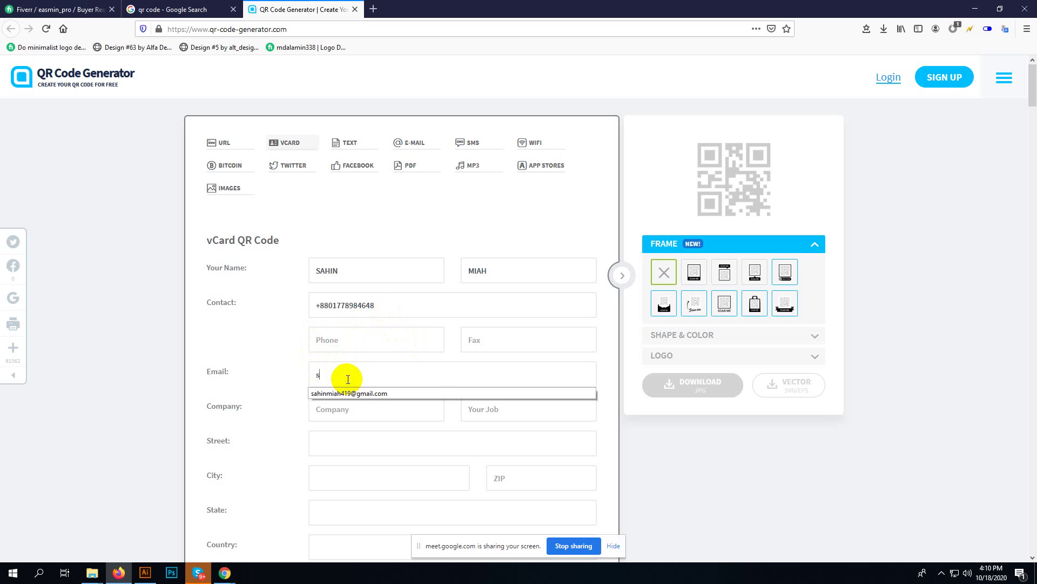
{"action": "type", "text": "KS"}
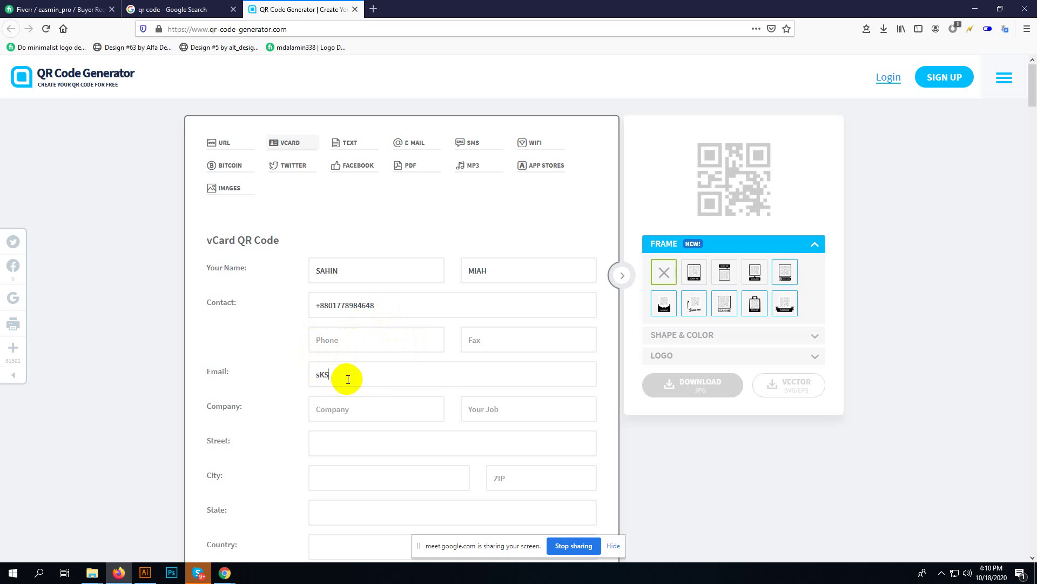
{"action": "key", "text": "BackSpace"}
{"action": "key", "text": "BackSpace"}
{"action": "left_click", "coordinate": [359, 405]}
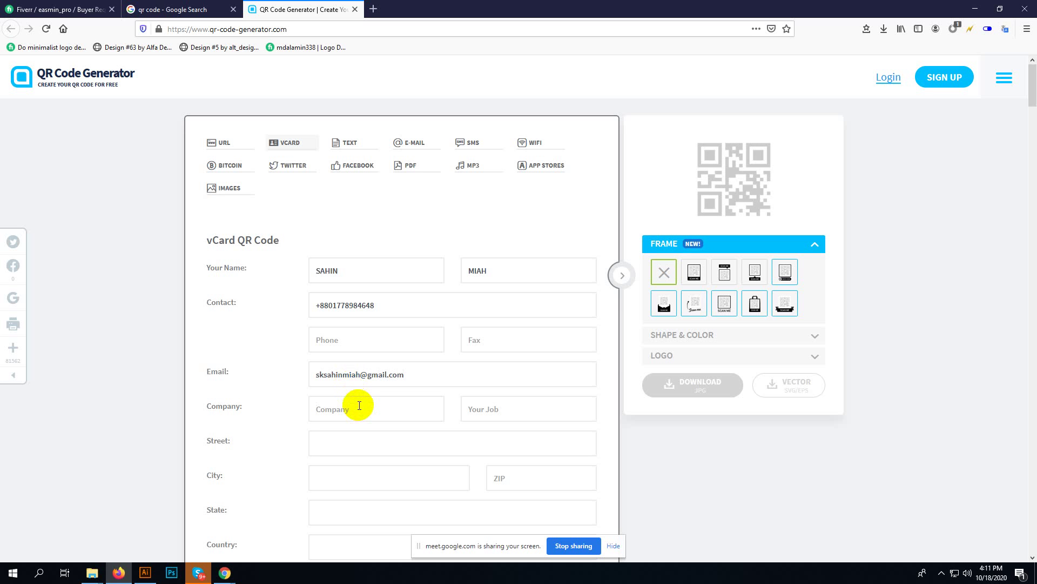
{"action": "type", "text": "Advance Training Center"}
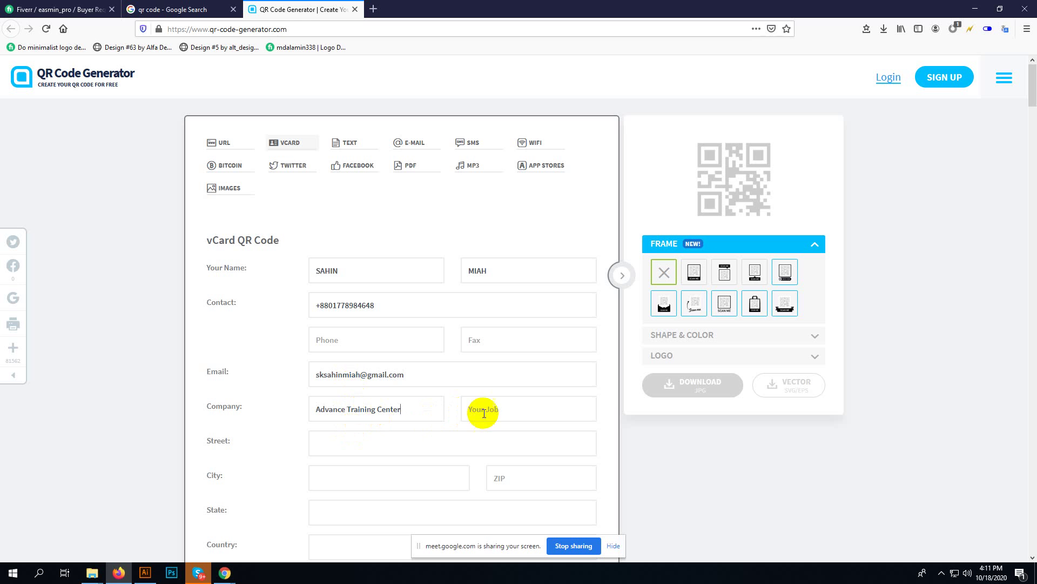
{"action": "left_click", "coordinate": [494, 410]}
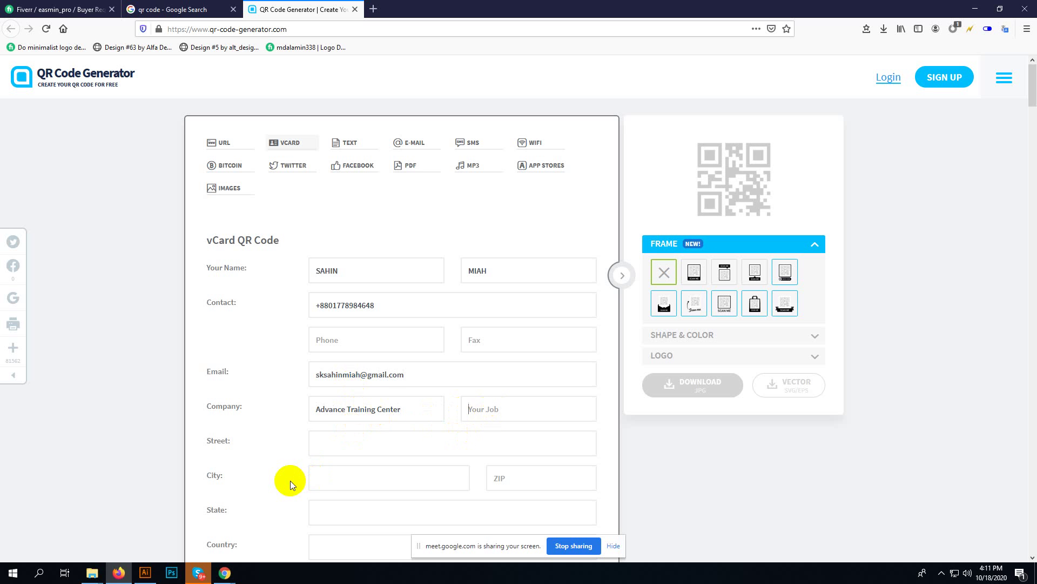
{"action": "type", "text": "Logo Designer"}
- Generate the vCard QR code and scroll back up to its preview
{"action": "scroll", "coordinate": [346, 440], "scroll_direction": "down", "scroll_amount": 2}
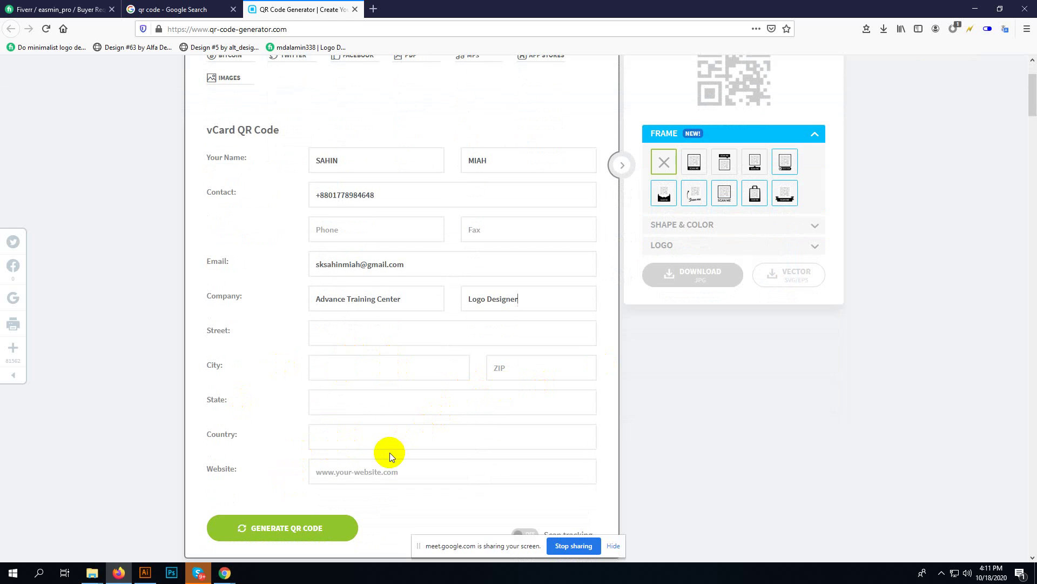
{"action": "left_click", "coordinate": [292, 528]}
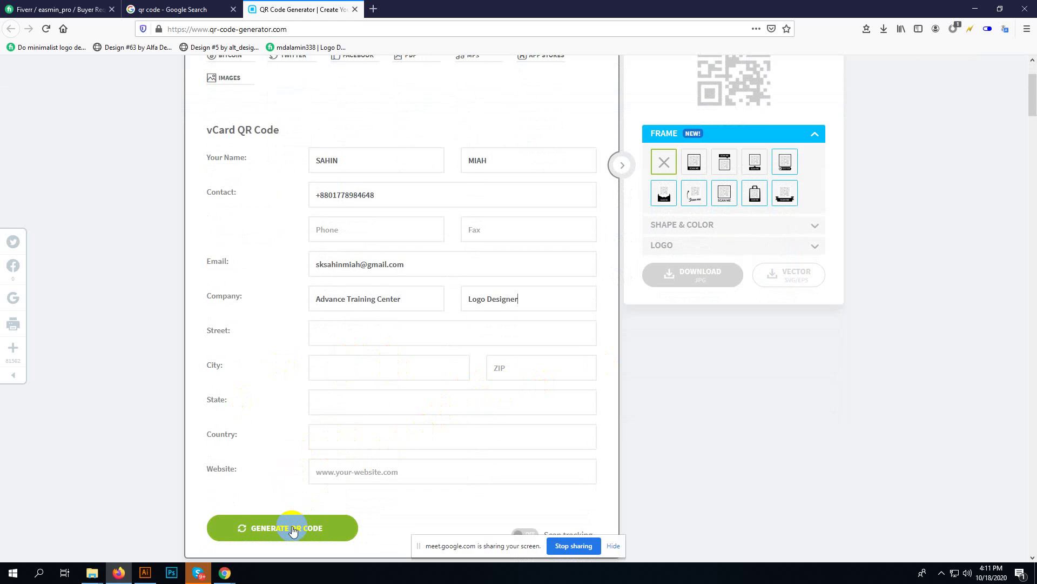
{"action": "scroll", "coordinate": [303, 514], "scroll_direction": "down", "scroll_amount": 2}
{"action": "left_click", "coordinate": [273, 419]}
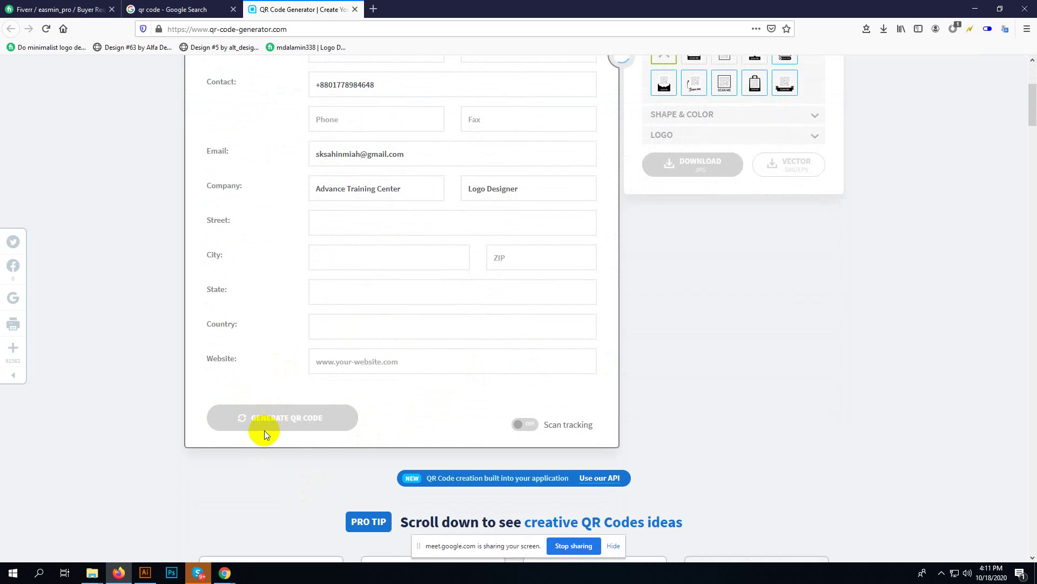
{"action": "scroll", "coordinate": [683, 344], "scroll_direction": "up", "scroll_amount": 3}
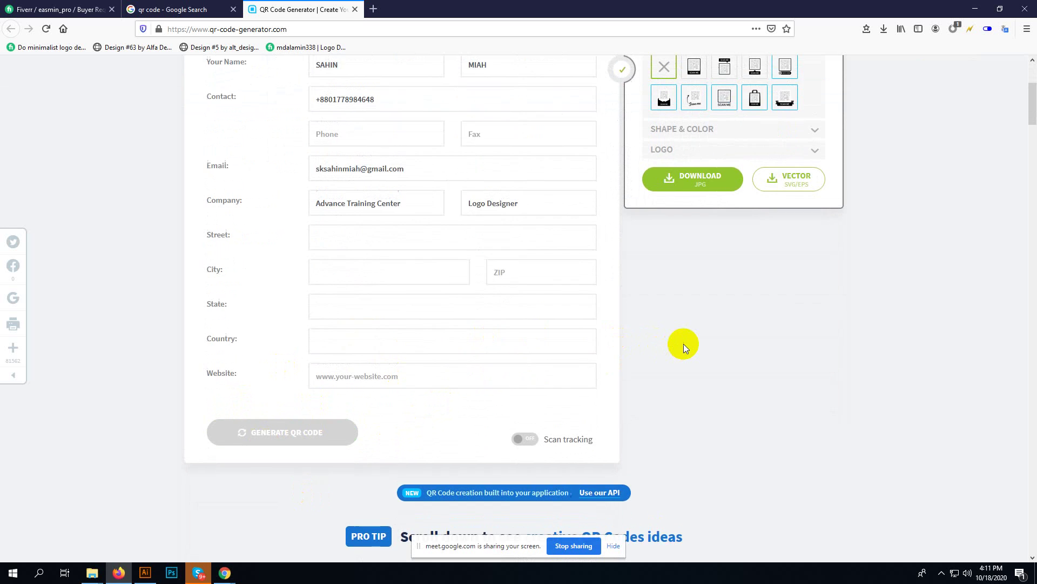
{"action": "scroll", "coordinate": [685, 349], "scroll_direction": "up", "scroll_amount": 1}
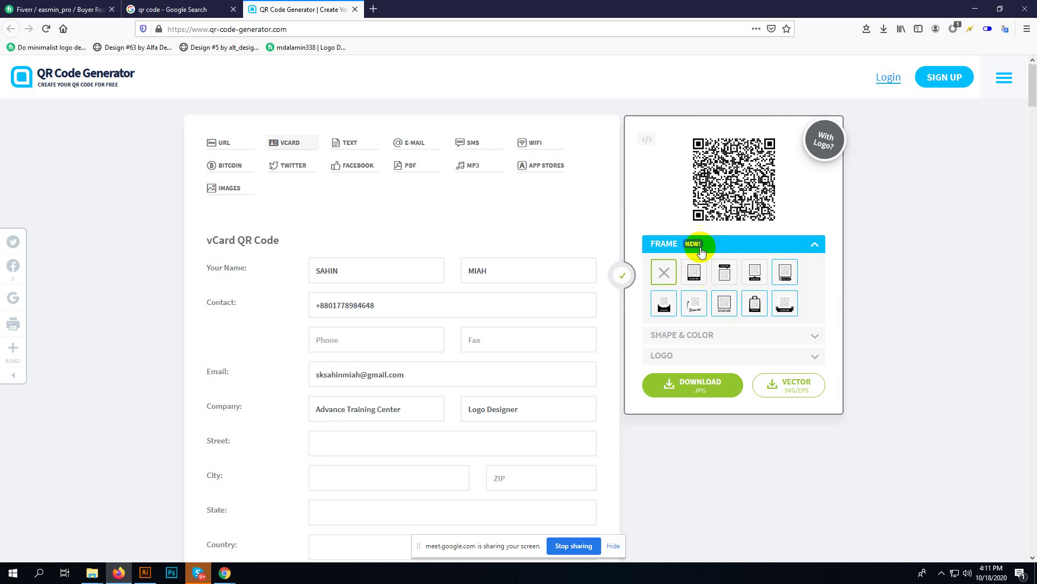
- Frame the QR code with the SCAN ME speech-bubble frame from the FRAME thumbnails
{"action": "left_click", "coordinate": [689, 276]}
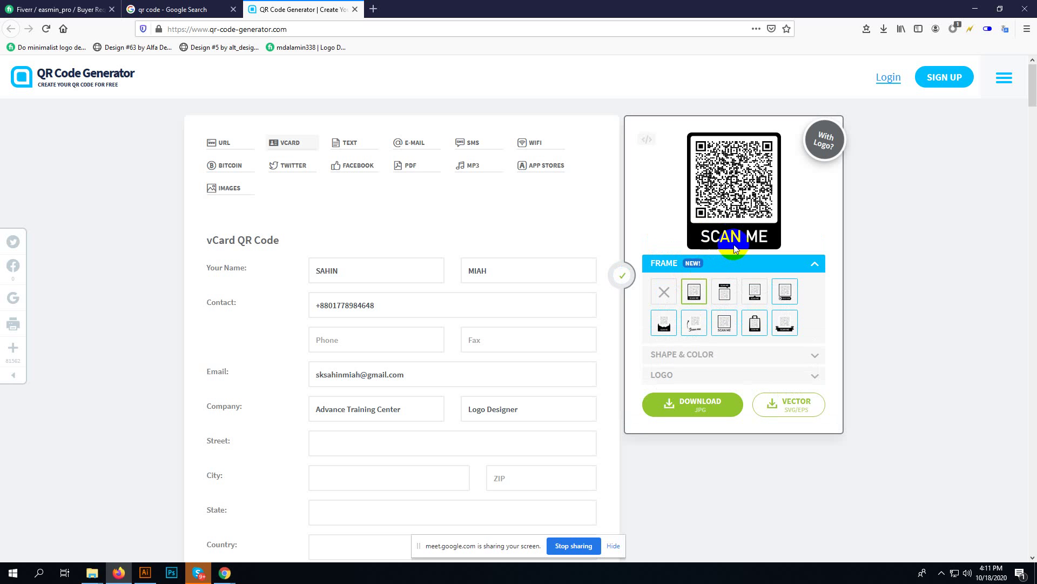
{"action": "left_click", "coordinate": [725, 288]}
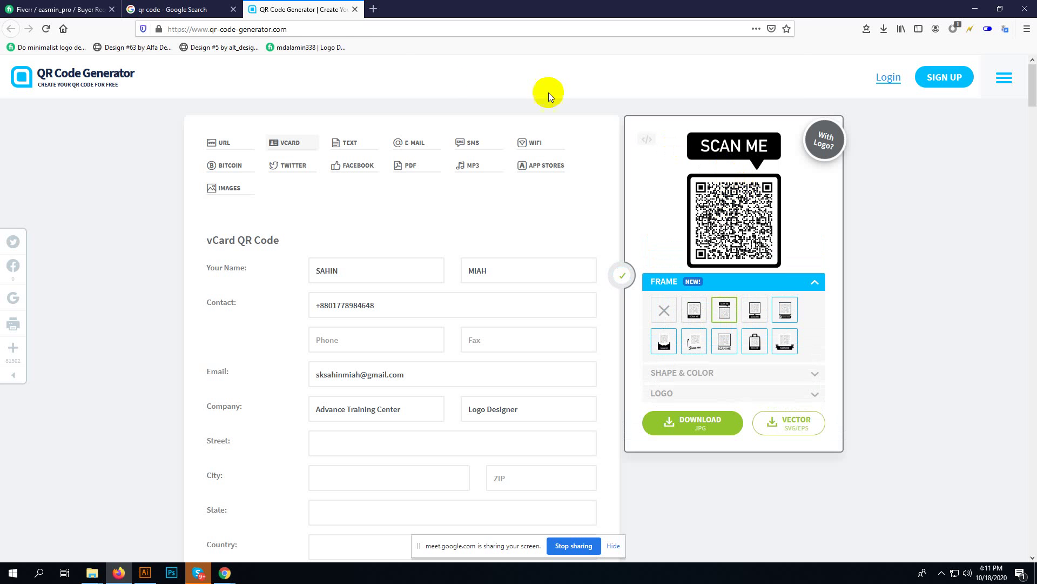
{"action": "left_click", "coordinate": [319, 29]}
- Copy the QR Code Generator web address and send it in the Google Meet chat
{"action": "left_click", "coordinate": [319, 29]}
{"action": "right_click", "coordinate": [319, 29]}
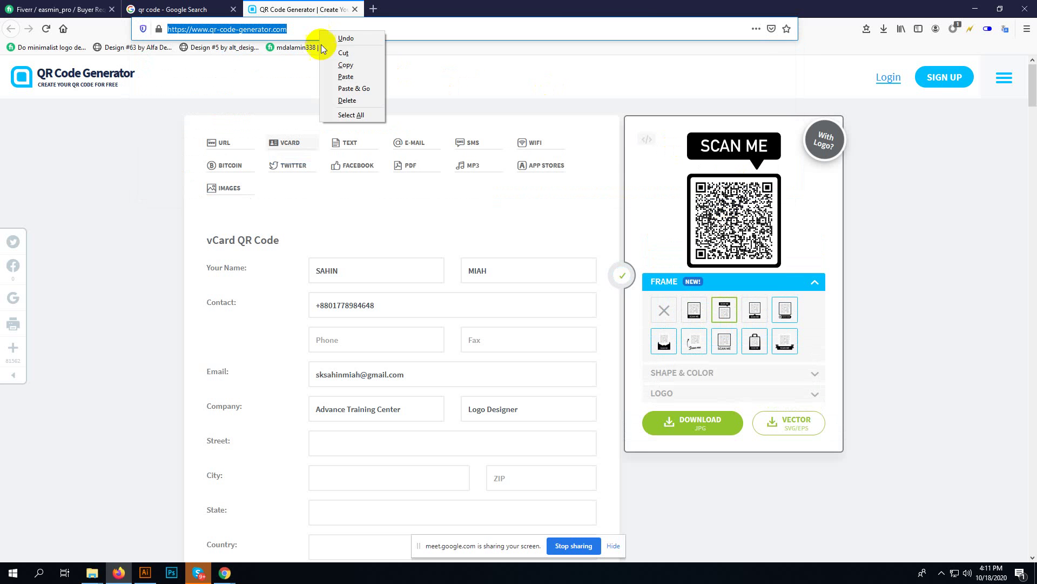
{"action": "left_click", "coordinate": [337, 65]}
{"action": "left_click", "coordinate": [195, 10]}
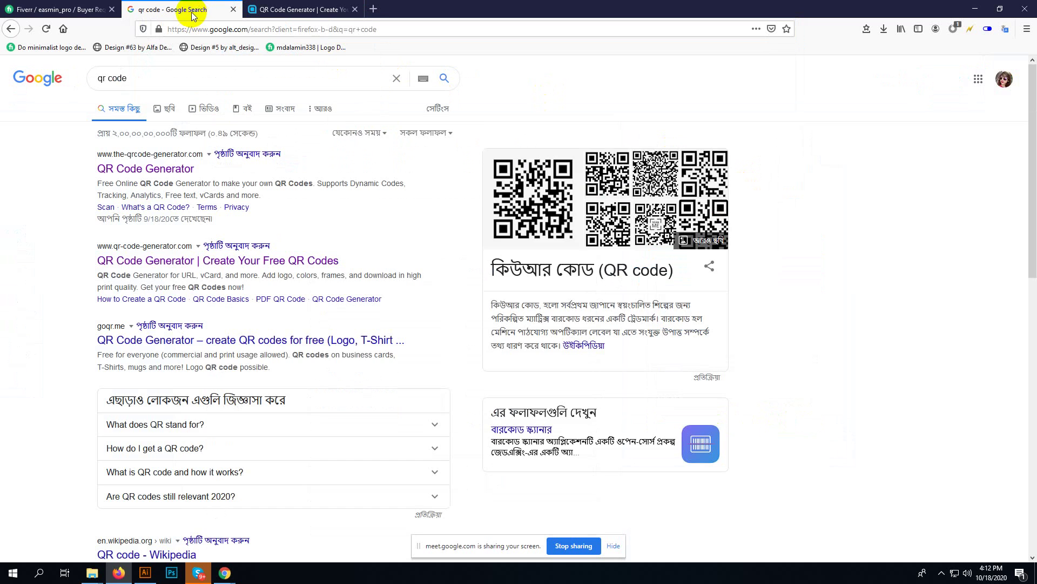
{"action": "left_click", "coordinate": [62, 9]}
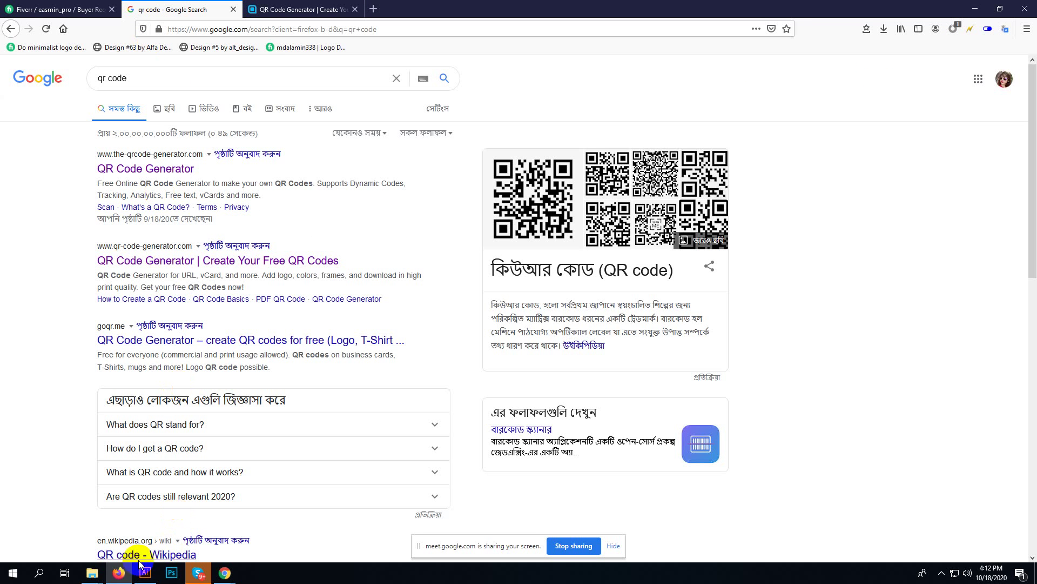
{"action": "left_click", "coordinate": [224, 572]}
{"action": "left_click", "coordinate": [221, 555]}
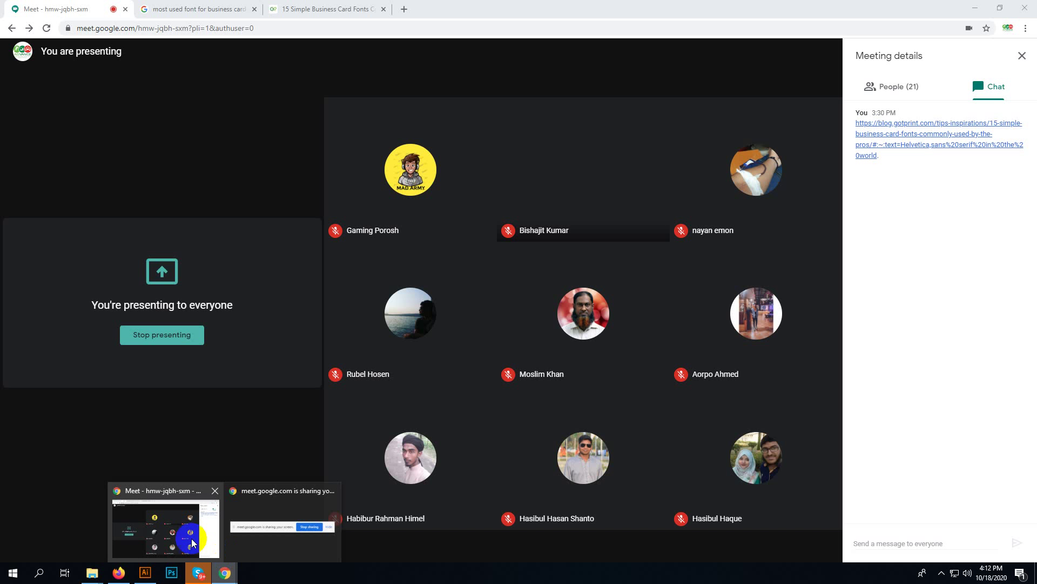
{"action": "left_click", "coordinate": [878, 538]}
{"action": "key", "text": "ctrl+v"}
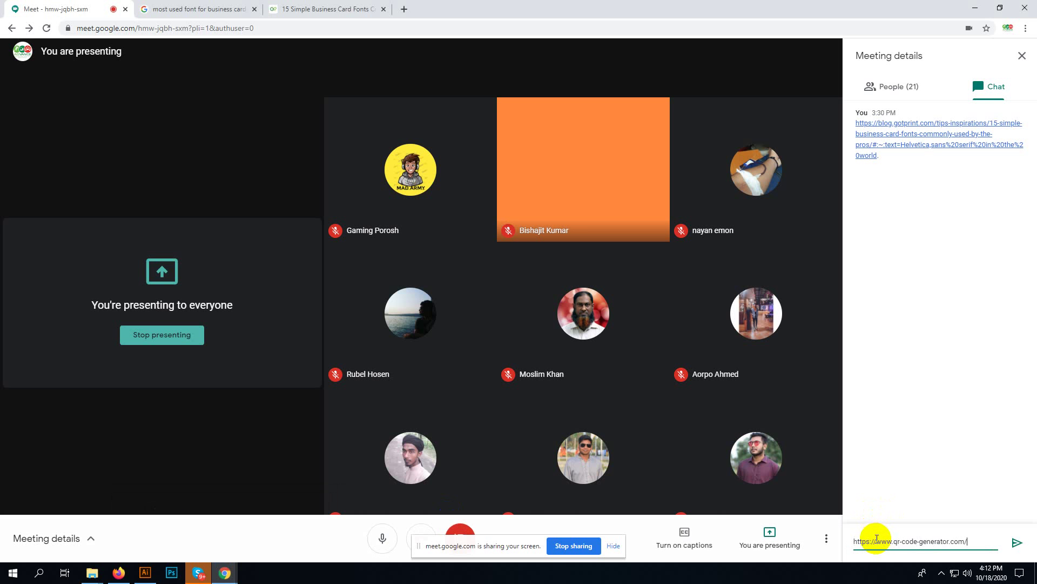
{"action": "key", "text": "Return"}
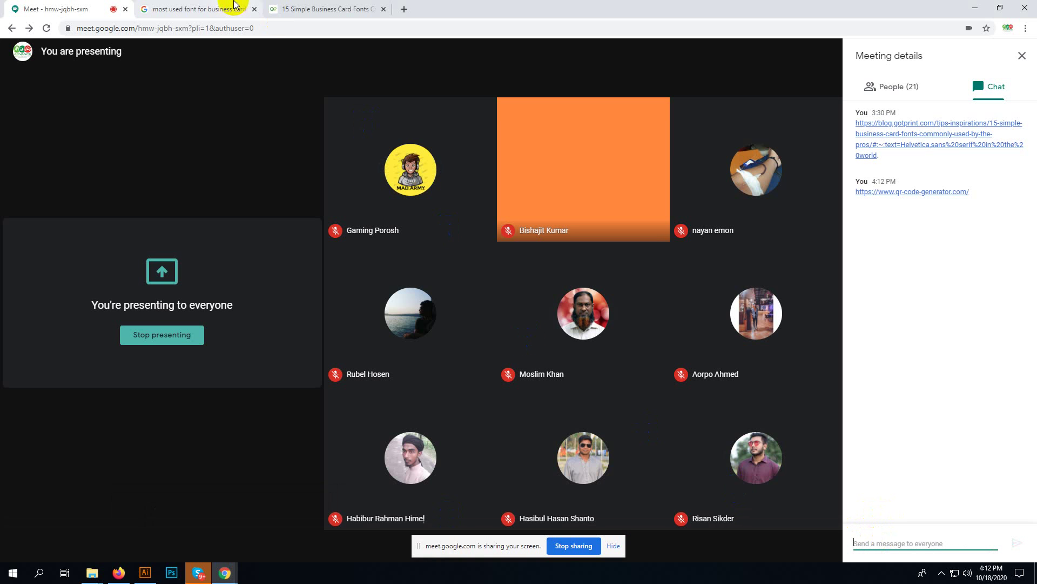
- Switch back through the Chrome tabs and return to the Firefox window
{"action": "left_click", "coordinate": [310, 10]}
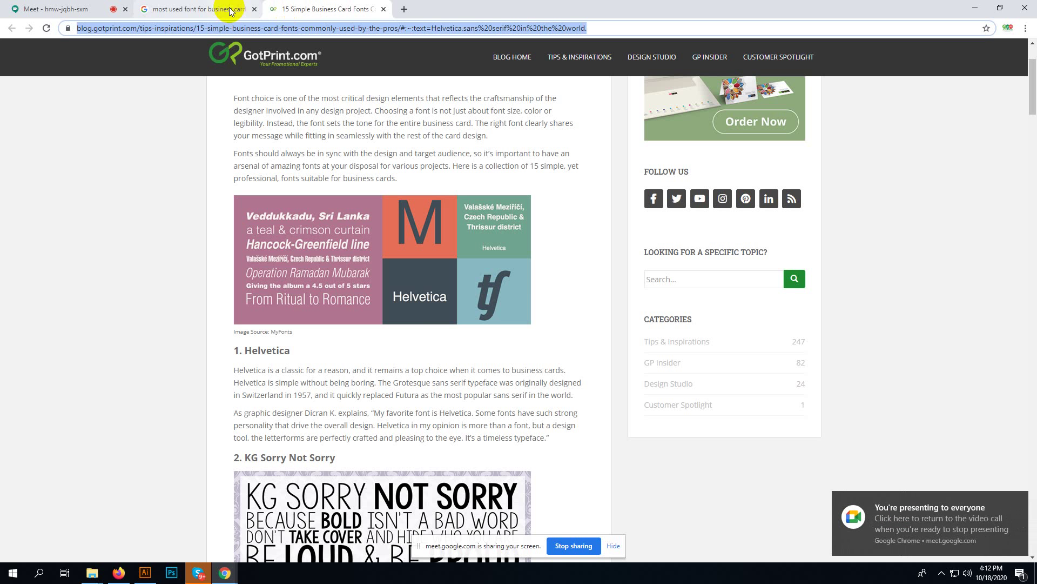
{"action": "left_click", "coordinate": [196, 5]}
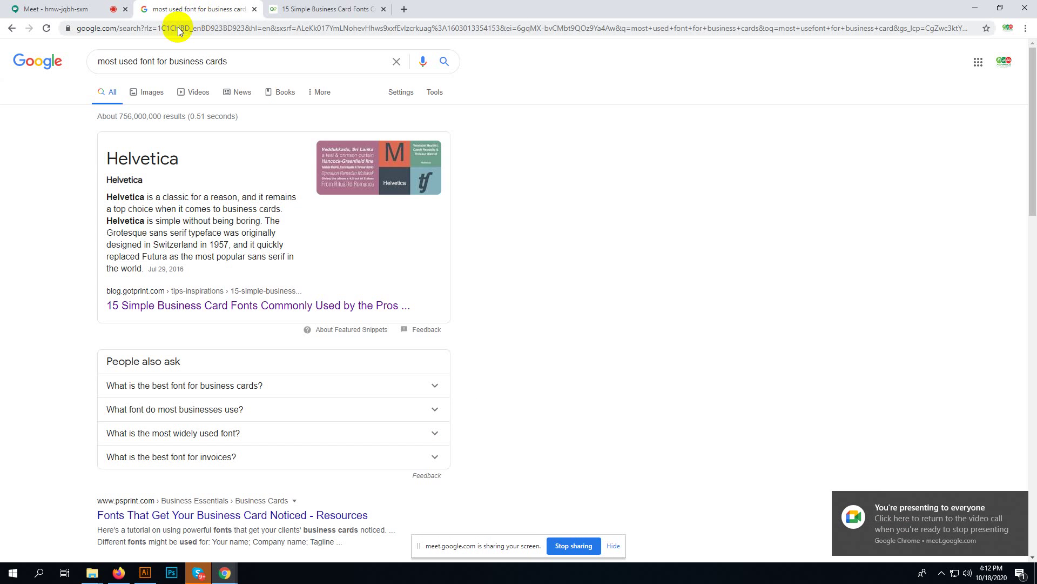
{"action": "left_click", "coordinate": [112, 577]}
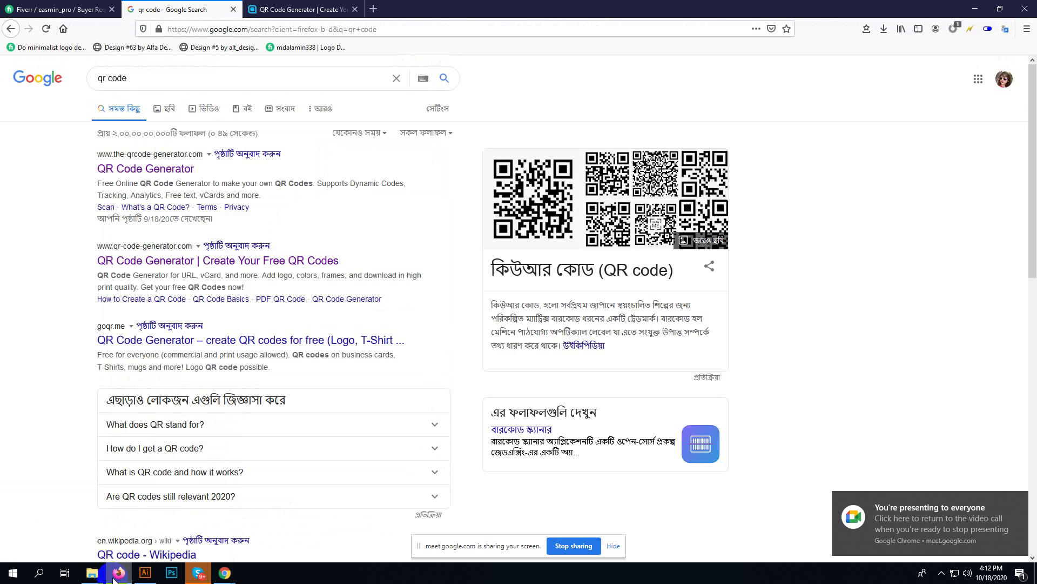
- Remove the QR code's frame and request the Vector SVG/EPS download, opening free sign-up
{"action": "left_click", "coordinate": [300, 9]}
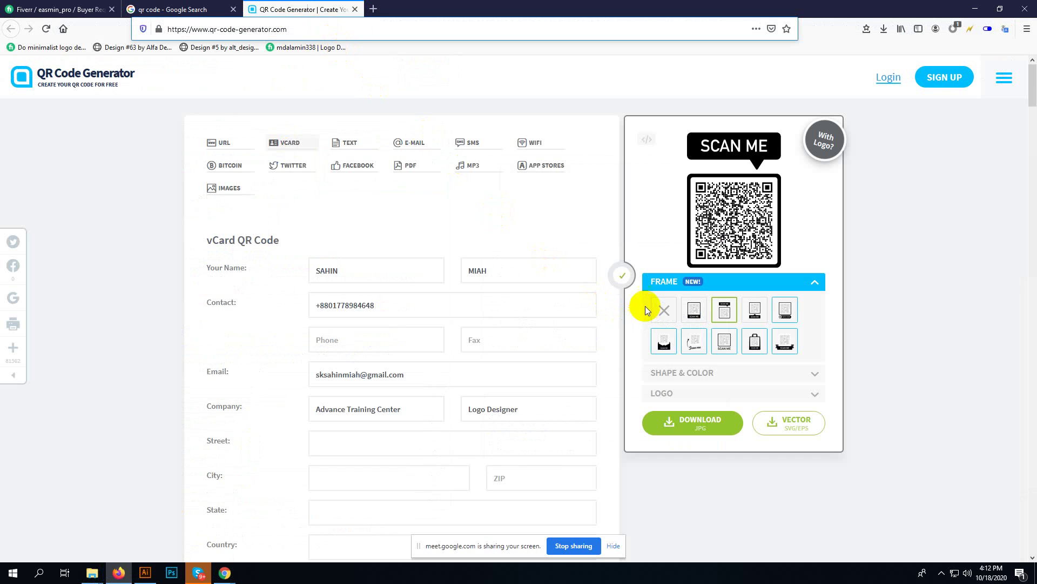
{"action": "left_click", "coordinate": [172, 9]}
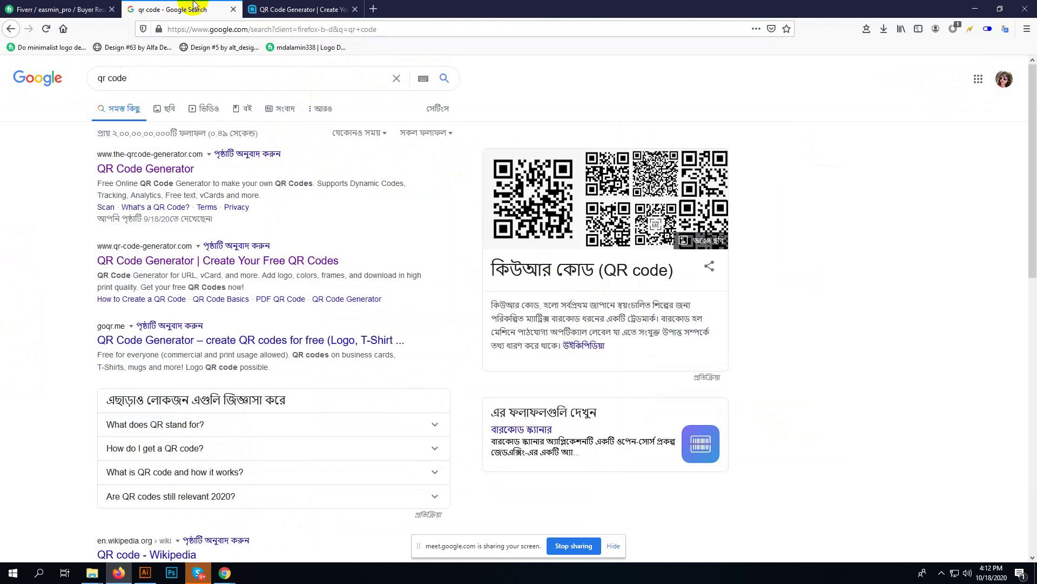
{"action": "left_click", "coordinate": [72, 6]}
{"action": "left_click", "coordinate": [300, 9]}
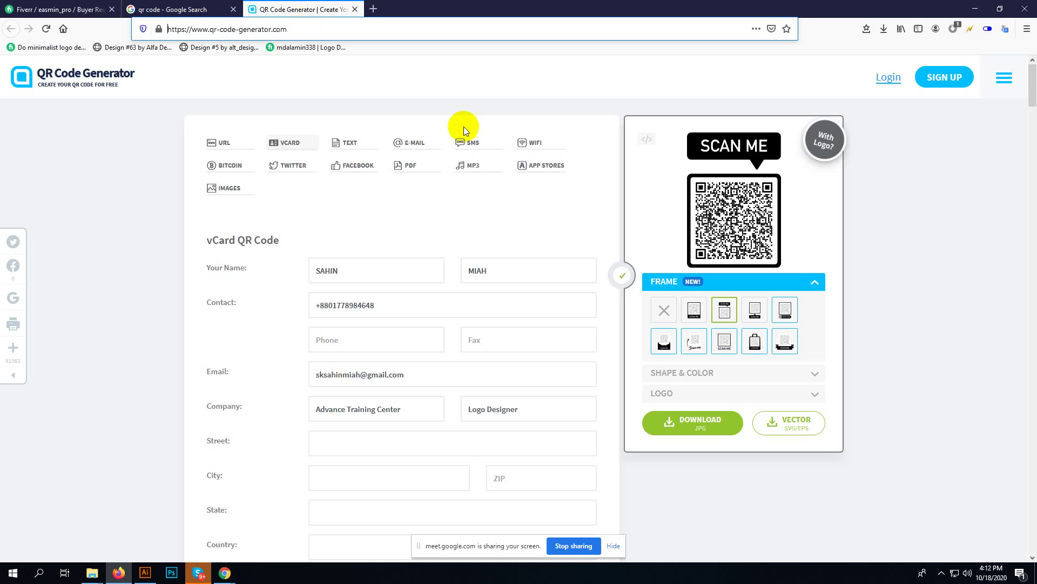
{"action": "left_click", "coordinate": [664, 310]}
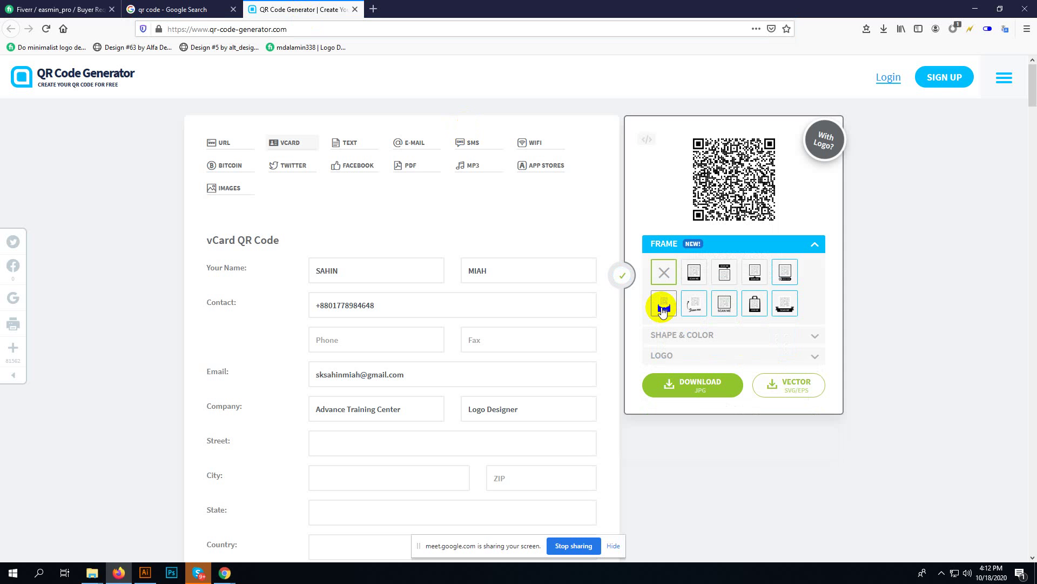
{"action": "left_click", "coordinate": [810, 390]}
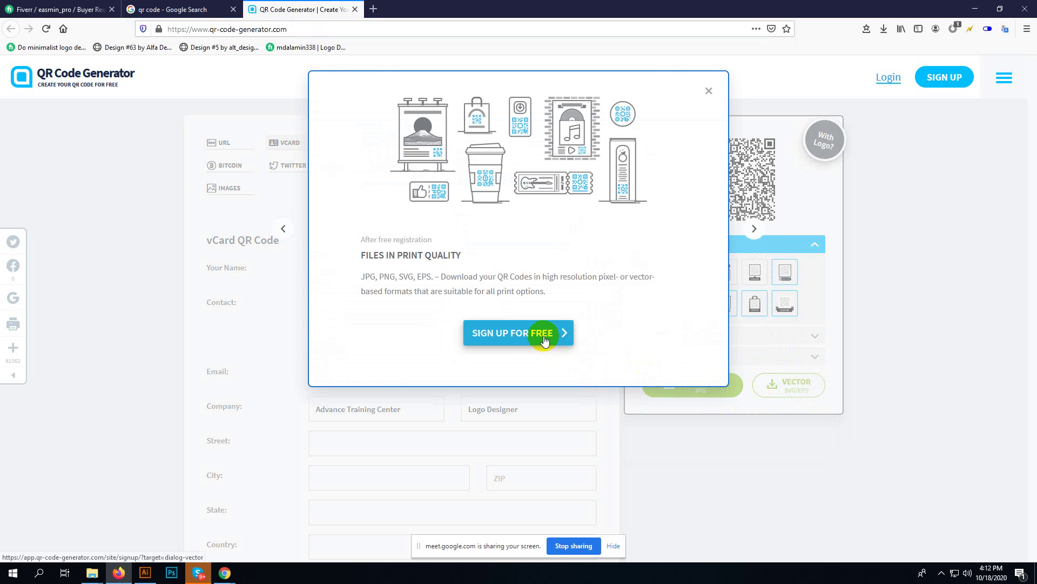
{"action": "left_click", "coordinate": [544, 338]}
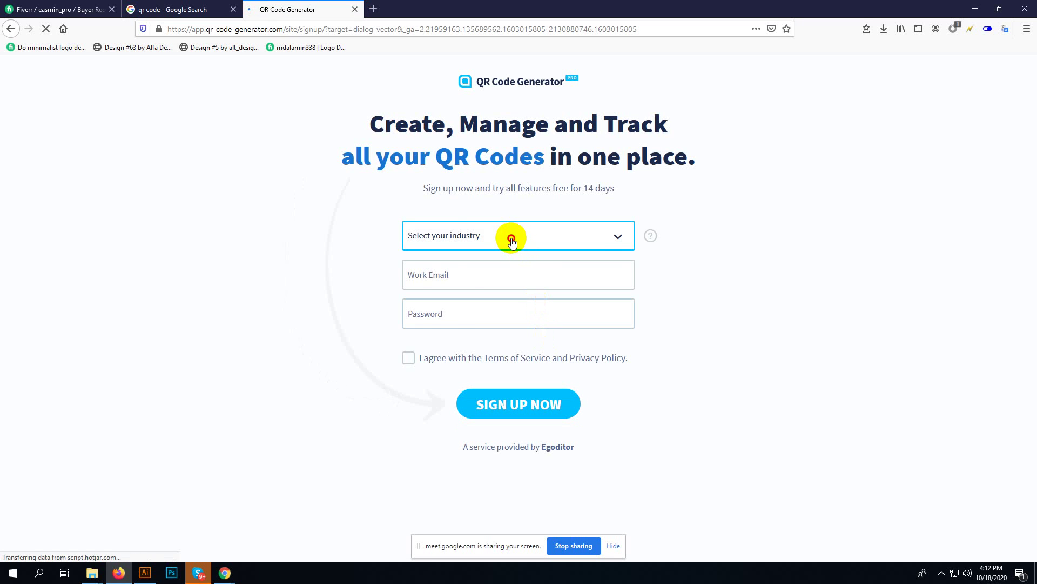
- Choose Personal Use as the industry and enter the sign-up email and password
{"action": "left_click", "coordinate": [511, 235]}
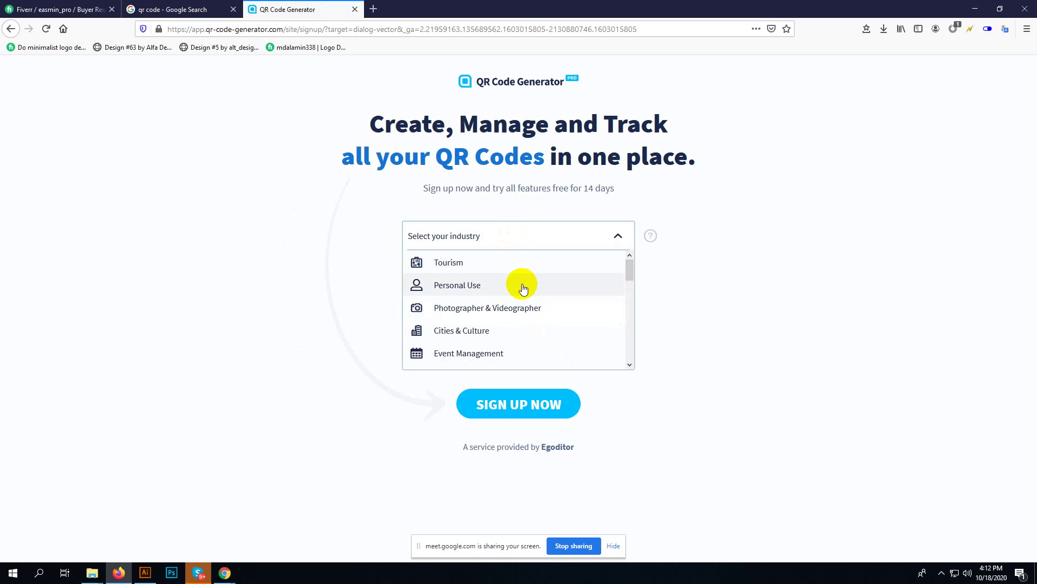
{"action": "left_click", "coordinate": [520, 284]}
{"action": "key", "text": "ctrl+a"}
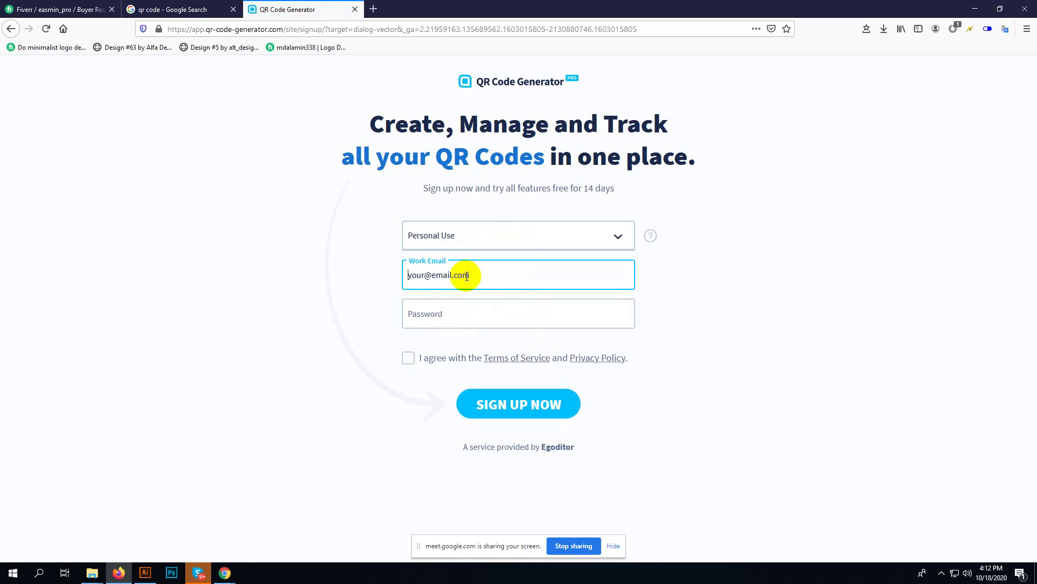
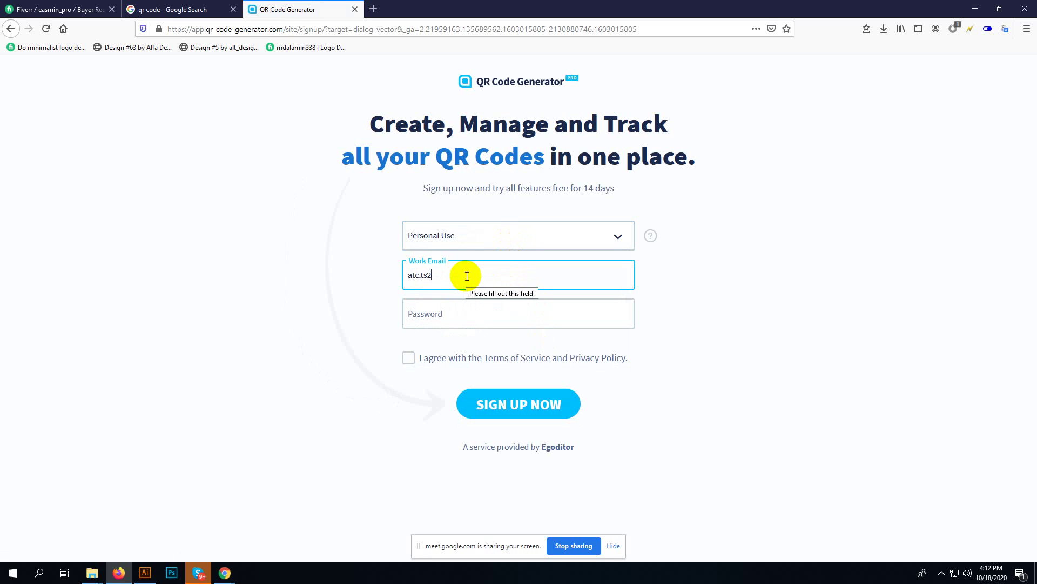
{"action": "key", "text": "Tab"}
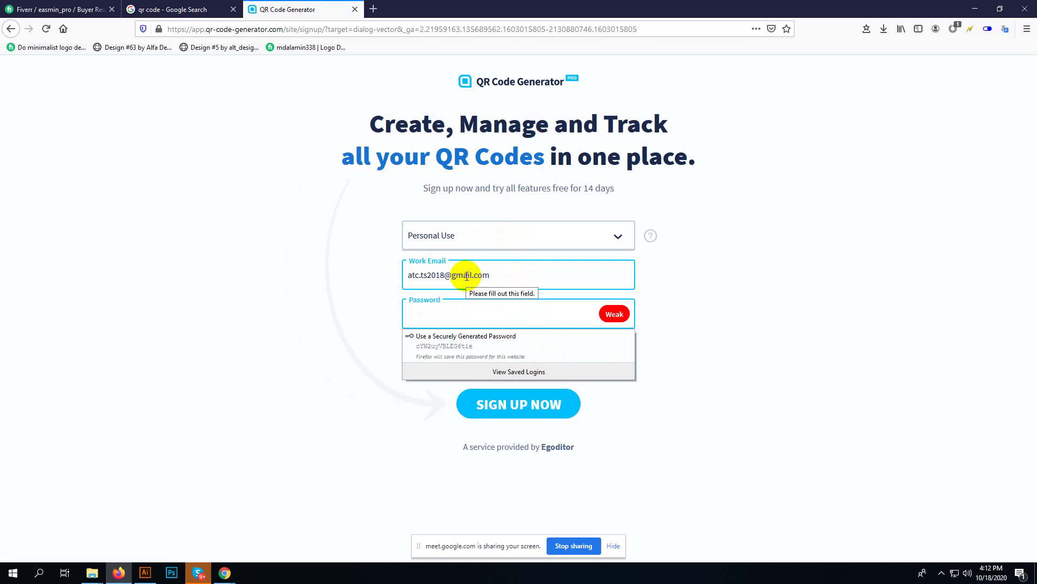
{"action": "type", "text": "••••••"}
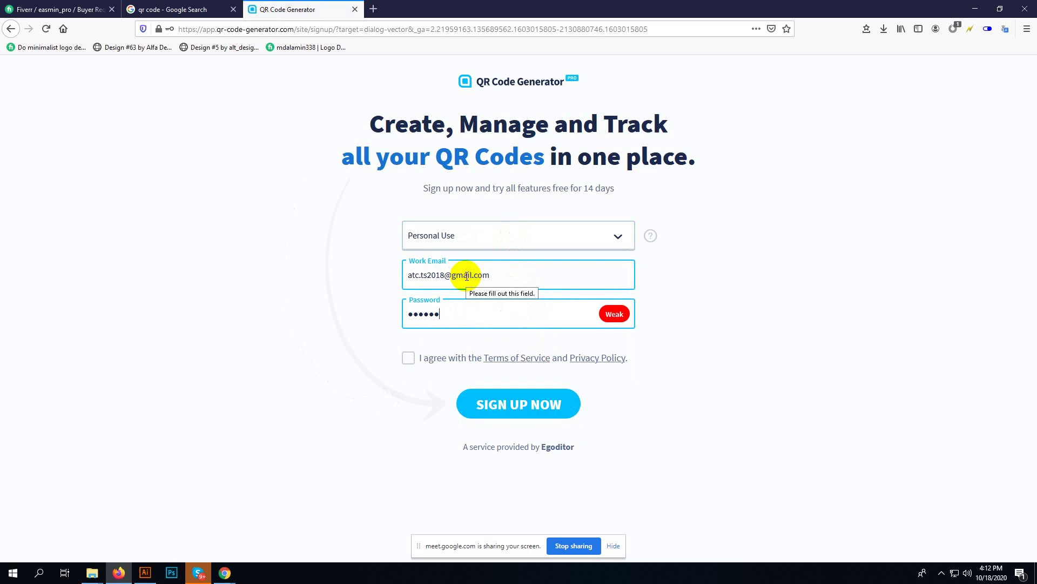
{"action": "type", "text": "••••"}
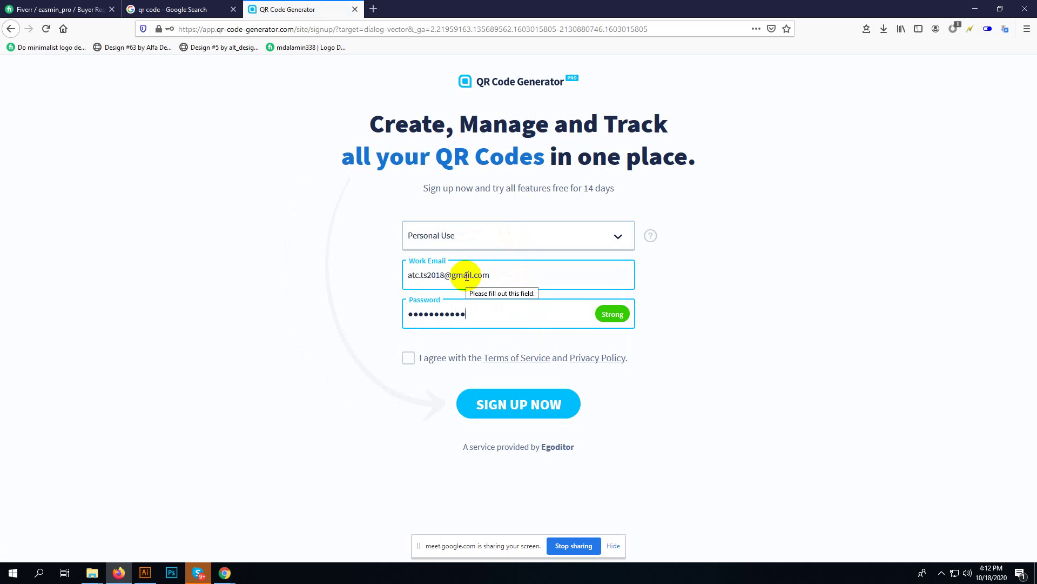
- Accept the terms, submit the sign-up and save the login in Firefox
{"action": "left_click", "coordinate": [412, 358]}
{"action": "left_click", "coordinate": [491, 400]}
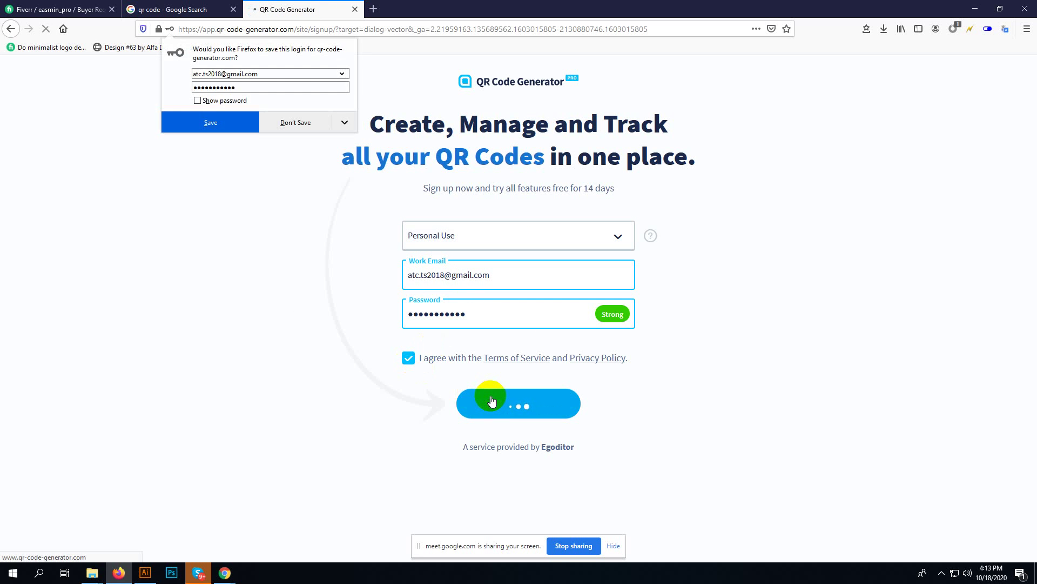
{"action": "left_click", "coordinate": [229, 119]}
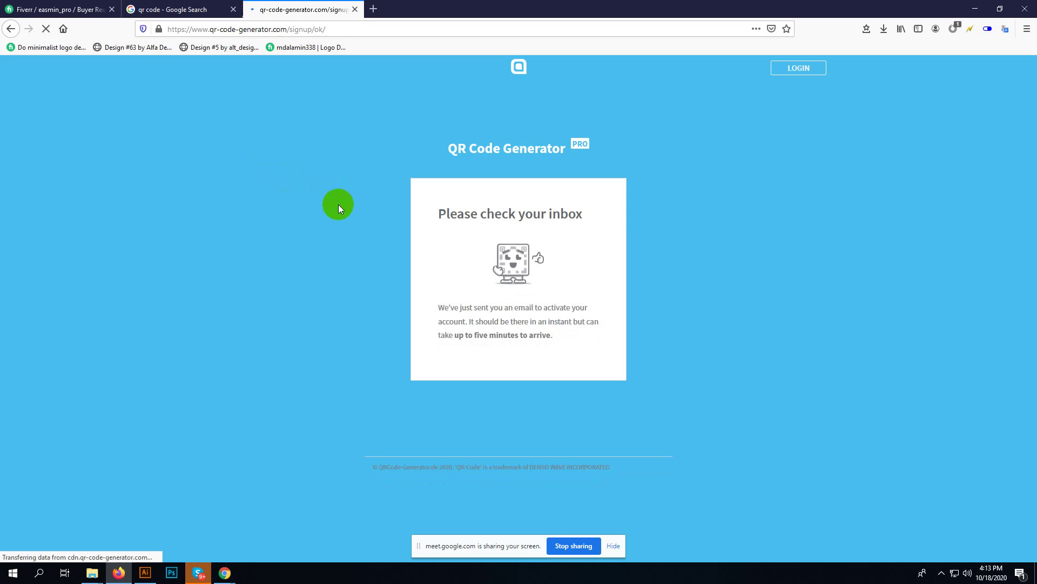
{"action": "left_click", "coordinate": [373, 10]}
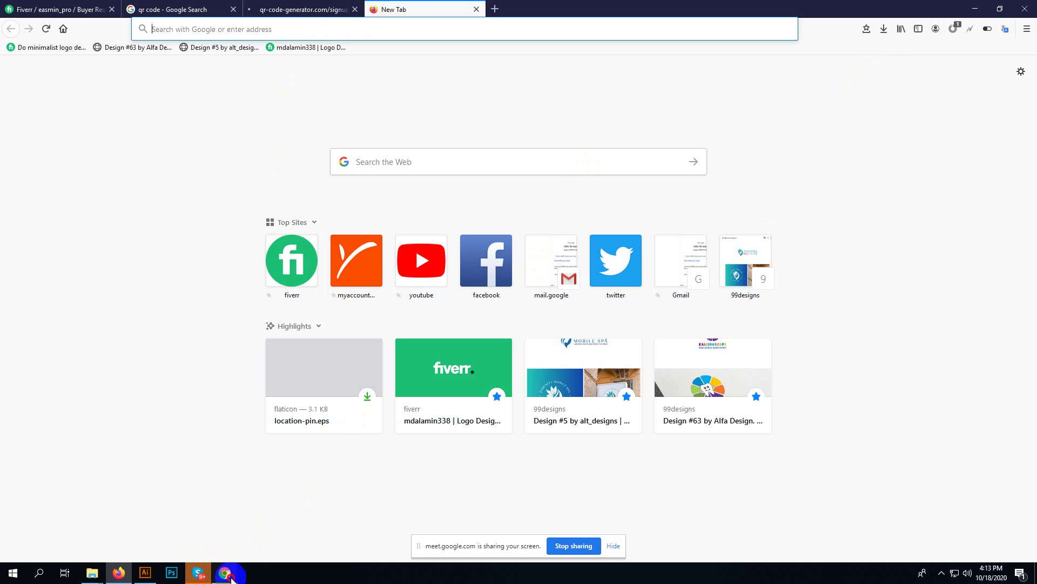
- In Chrome, open Gmail and click ACTIVATE ACCOUNT in the QR Code Generator email
{"action": "mouse_move", "coordinate": [224, 572]}
{"action": "left_click", "coordinate": [185, 510]}
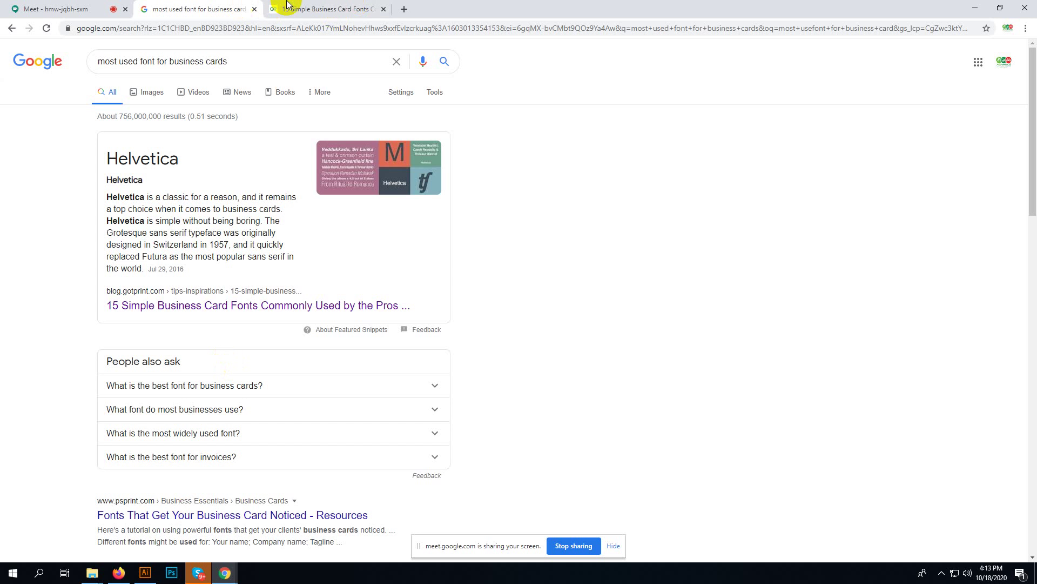
{"action": "left_click", "coordinate": [1002, 69]}
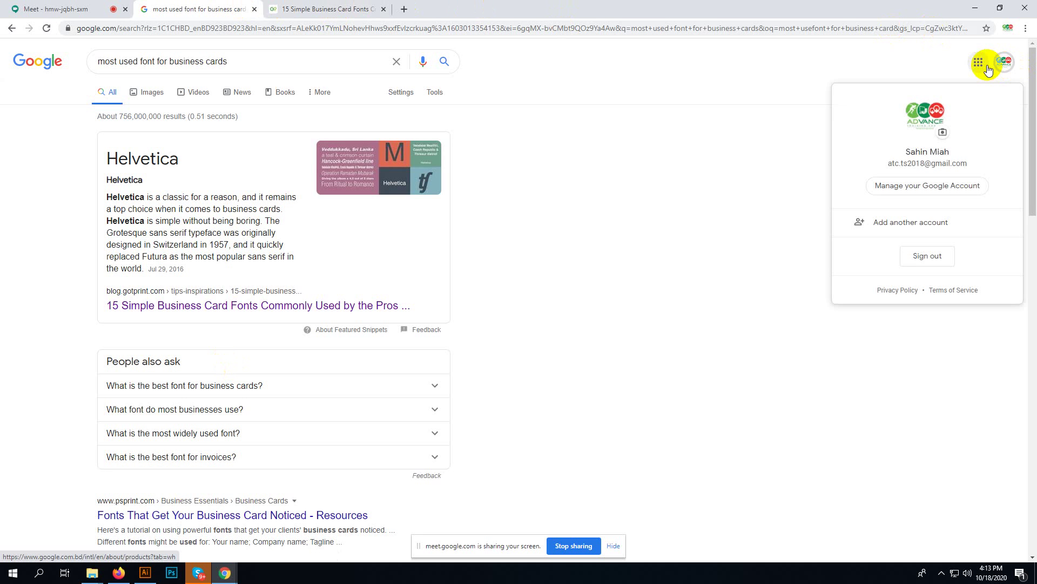
{"action": "left_click", "coordinate": [978, 62]}
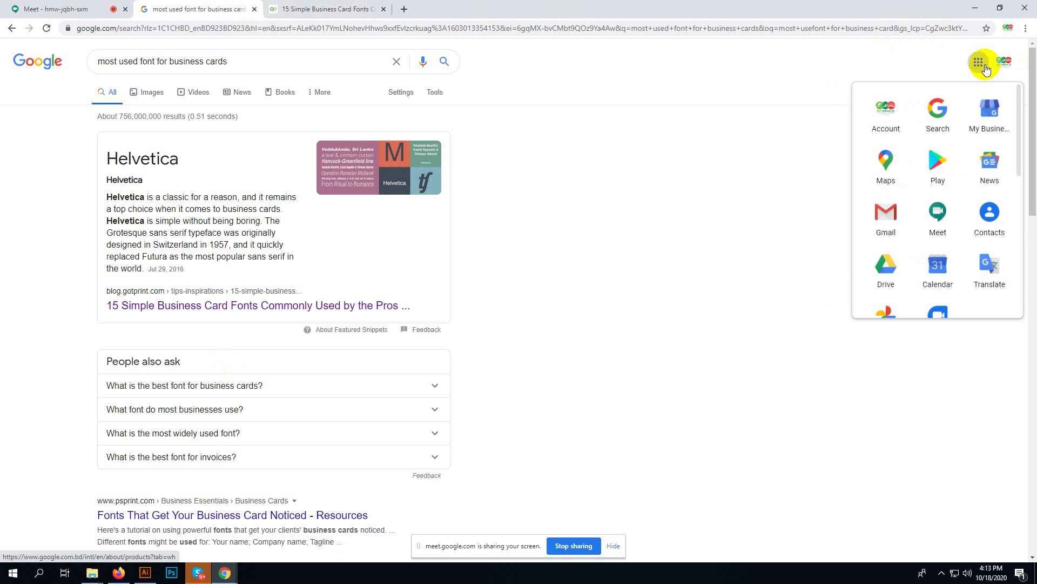
{"action": "left_click", "coordinate": [886, 213]}
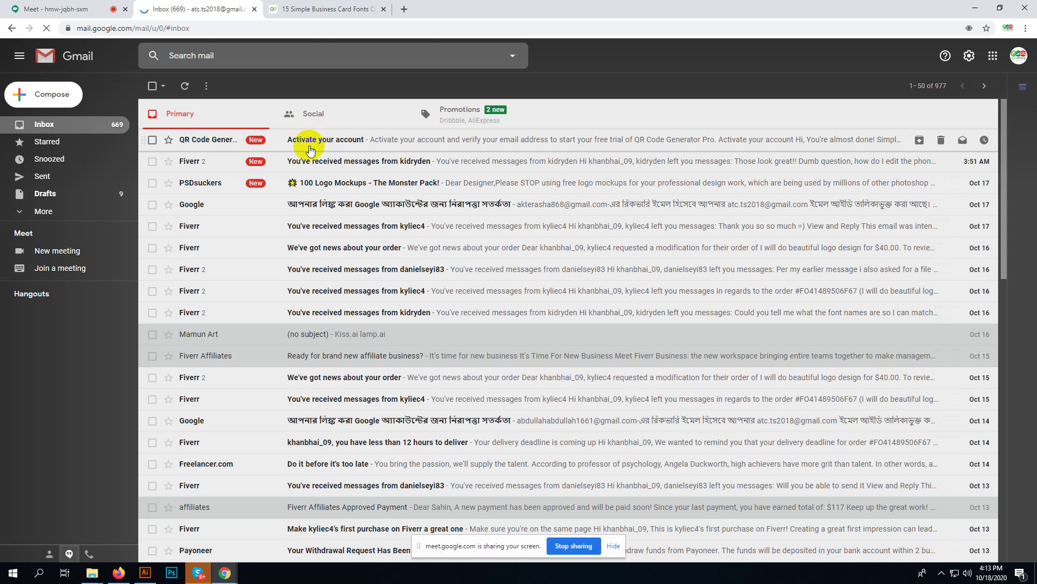
{"action": "left_click", "coordinate": [314, 141]}
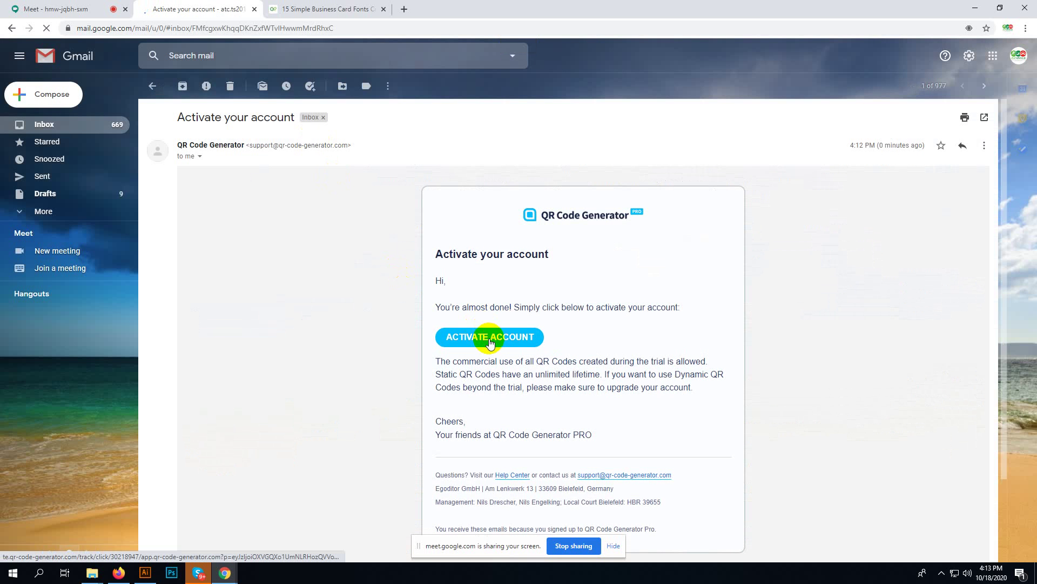
{"action": "left_click", "coordinate": [489, 339]}
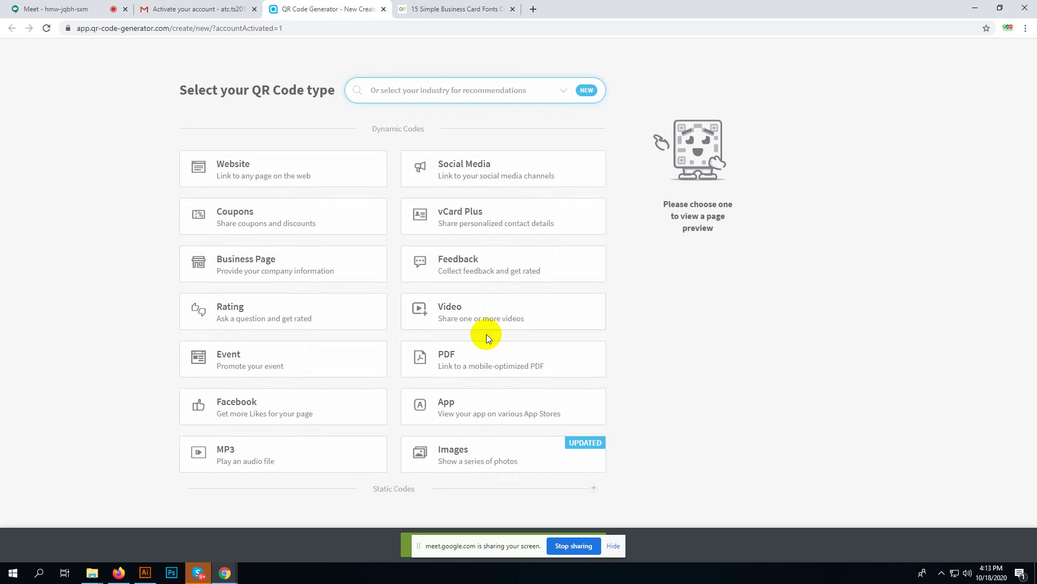
- Log in to QR Code Generator in Firefox with Remember me ticked
{"action": "left_click", "coordinate": [223, 577]}
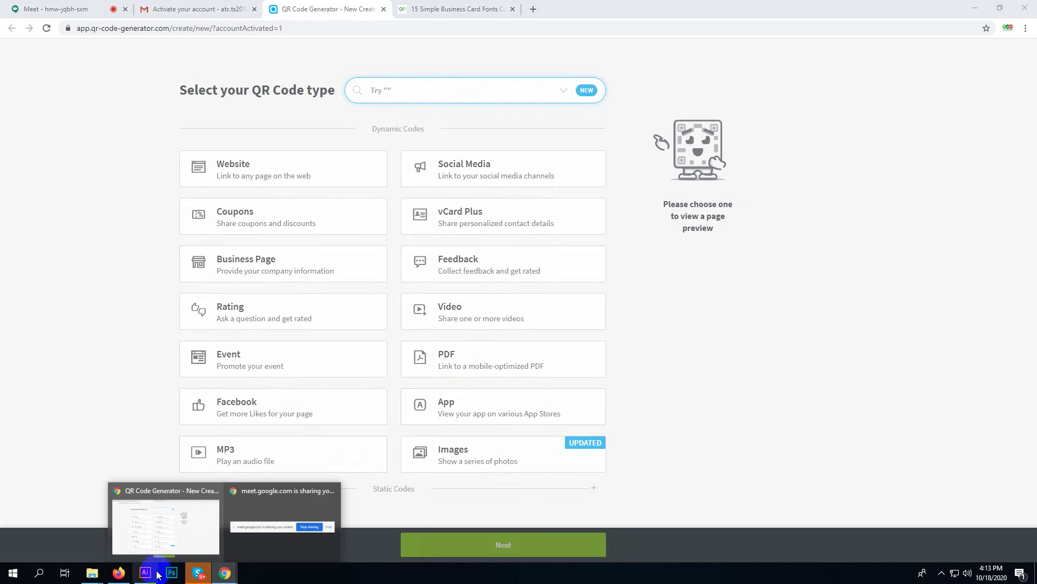
{"action": "left_click", "coordinate": [121, 574]}
{"action": "left_click", "coordinate": [290, 6]}
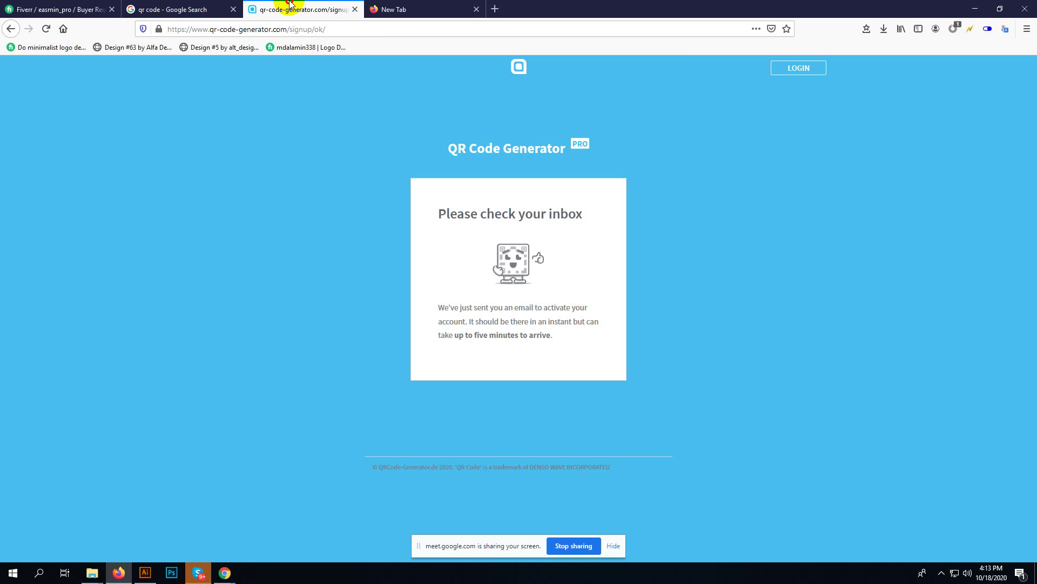
{"action": "left_click", "coordinate": [812, 70]}
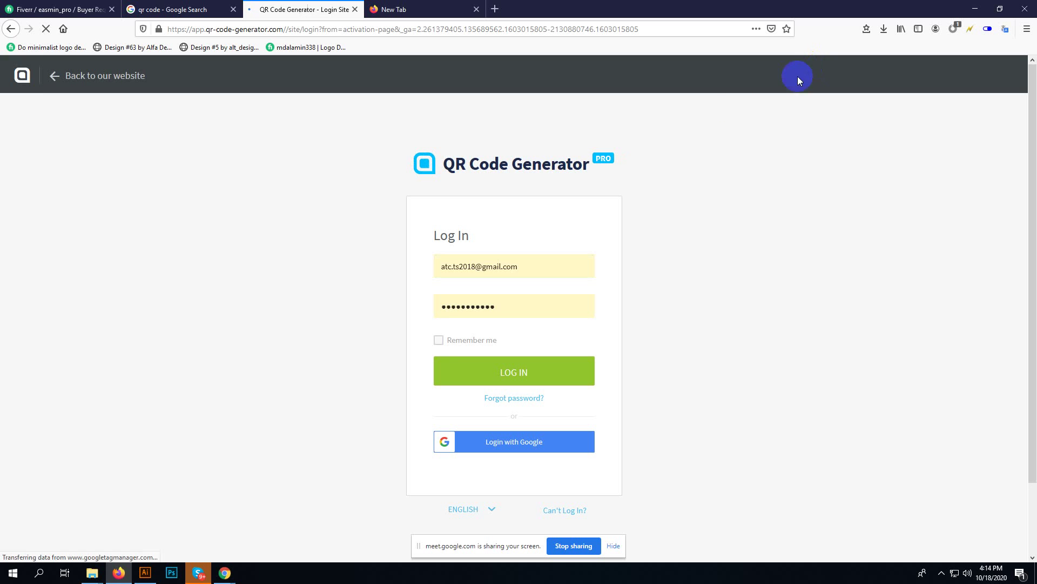
{"action": "left_click", "coordinate": [440, 345]}
{"action": "left_click", "coordinate": [490, 373]}
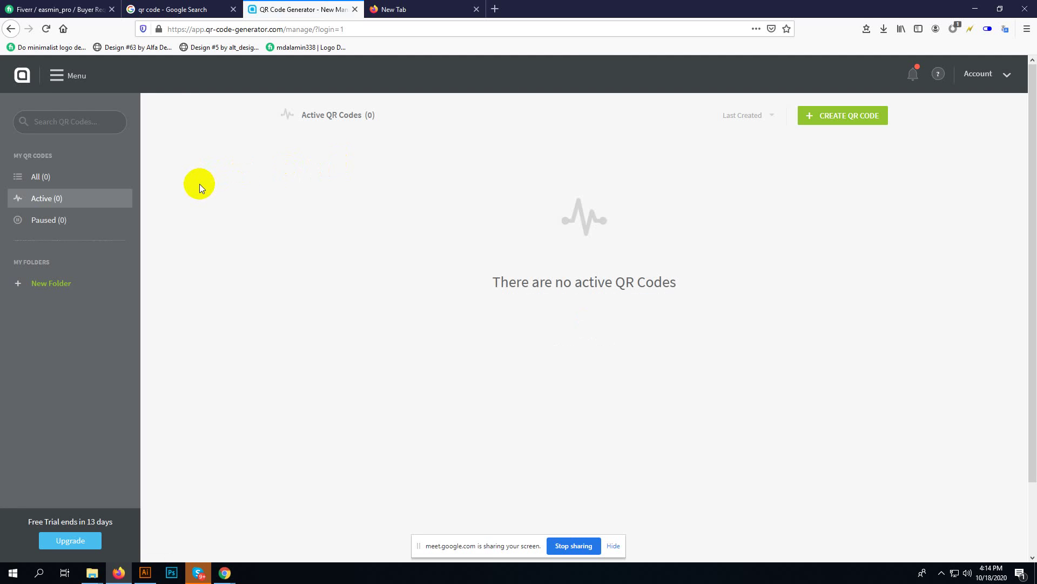
- Step back through the site's pages and close the QR Code Generator tab
{"action": "left_click", "coordinate": [12, 28]}
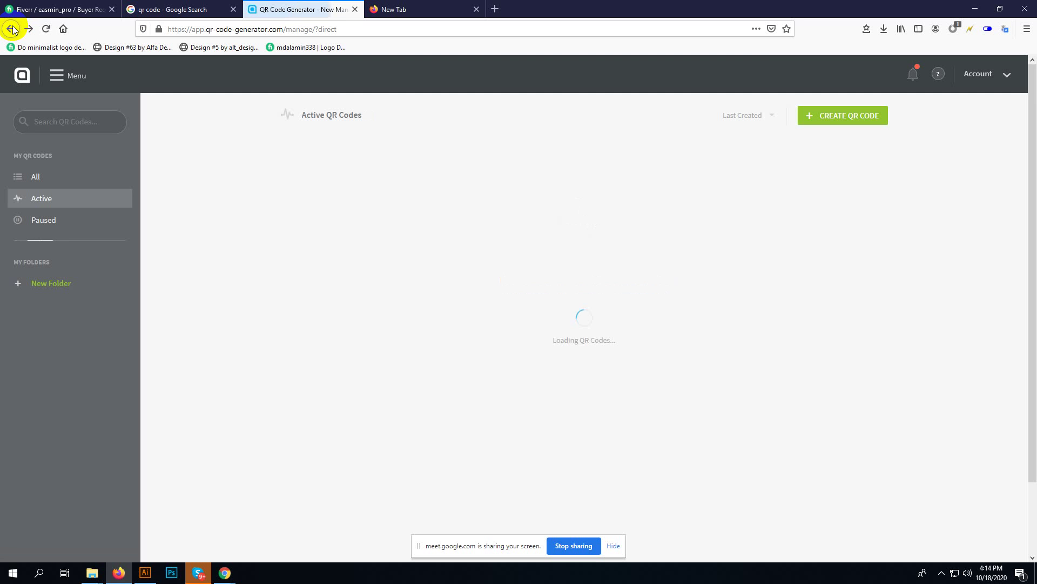
{"action": "left_click", "coordinate": [12, 28]}
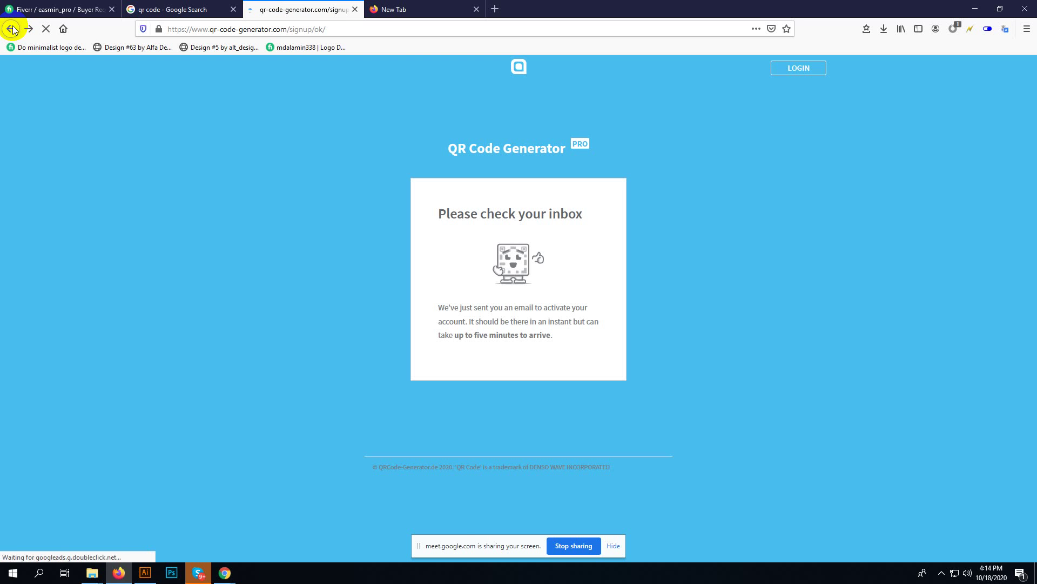
{"action": "left_click", "coordinate": [12, 28]}
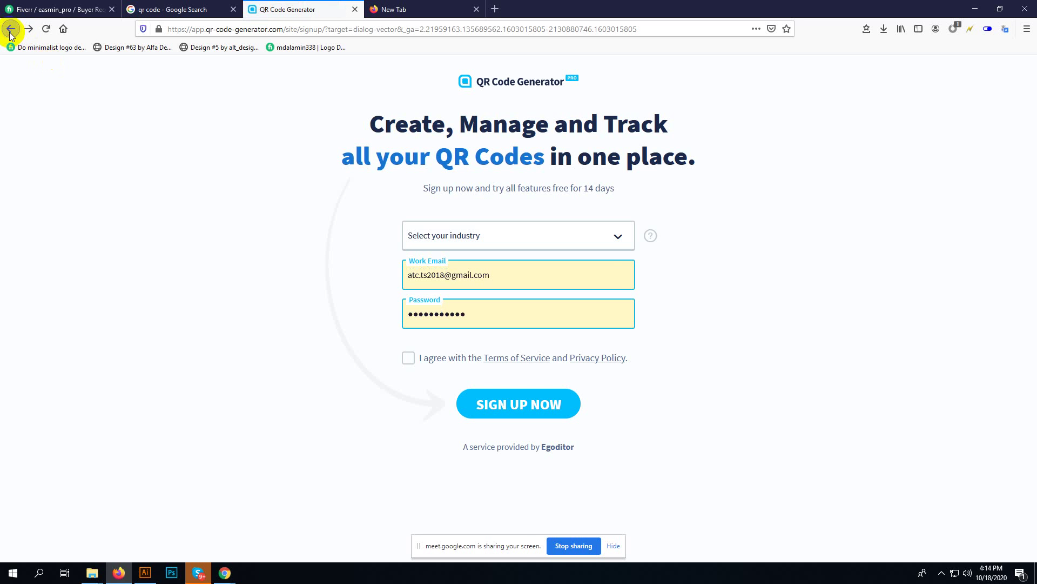
{"action": "left_click", "coordinate": [12, 30]}
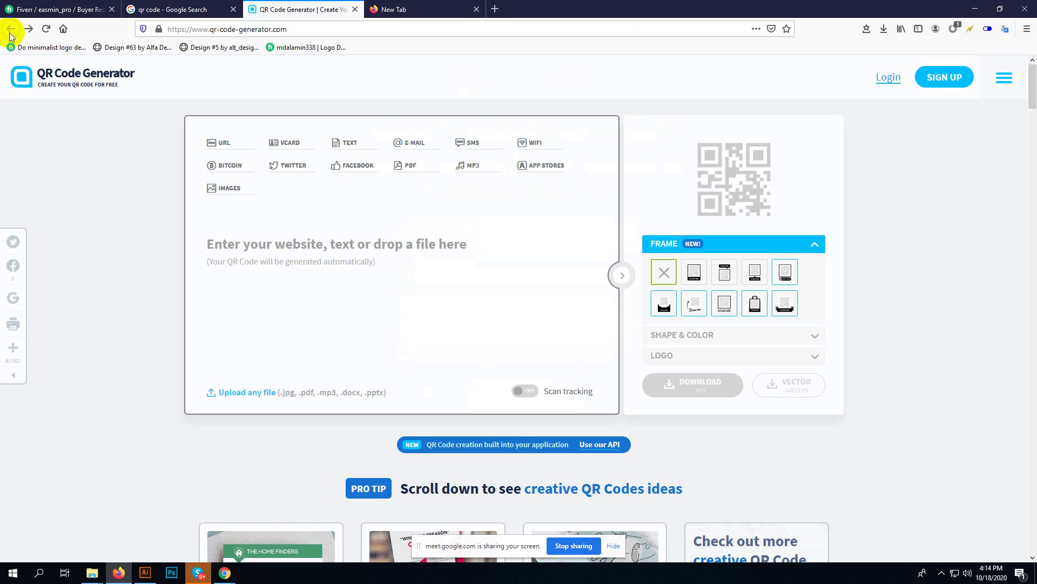
{"action": "left_click", "coordinate": [355, 9]}
{"action": "left_click", "coordinate": [225, 571]}
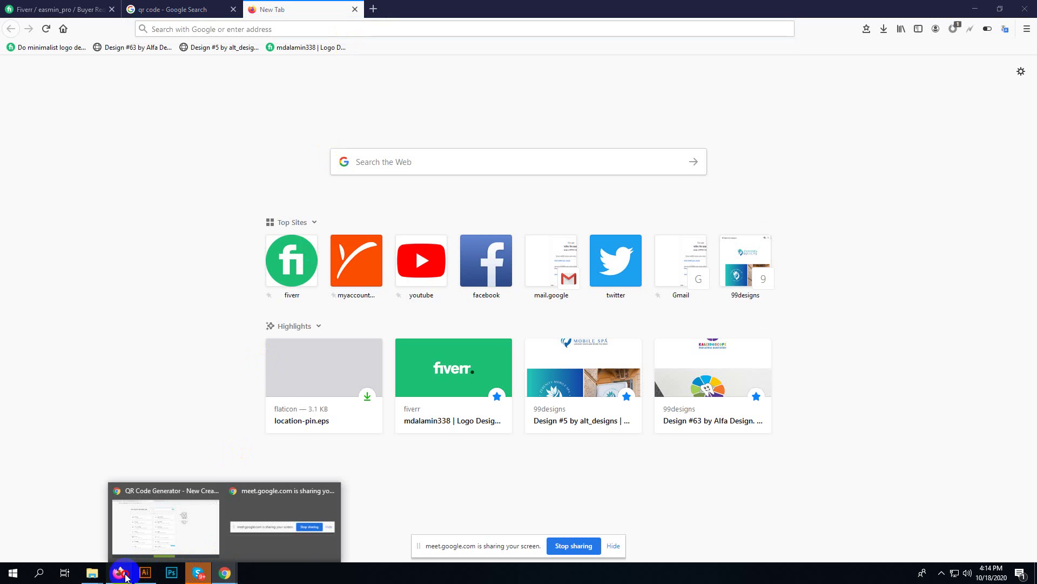
{"action": "left_click", "coordinate": [122, 574]}
{"action": "left_click", "coordinate": [224, 572]}
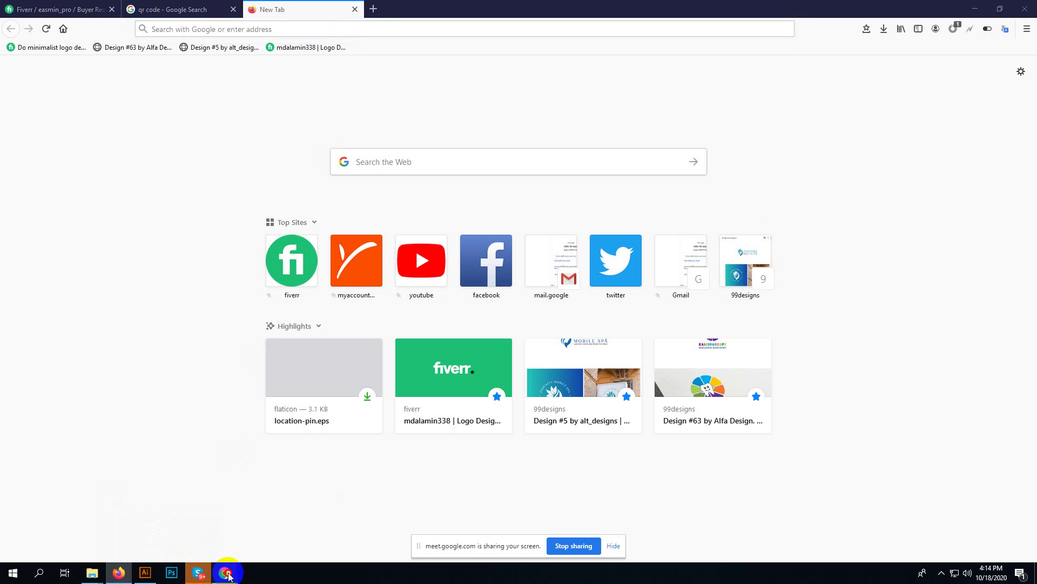
- Mute and unmute the microphone in the Google Meet call, then go back to the Gmail activation email
{"action": "left_click", "coordinate": [180, 531]}
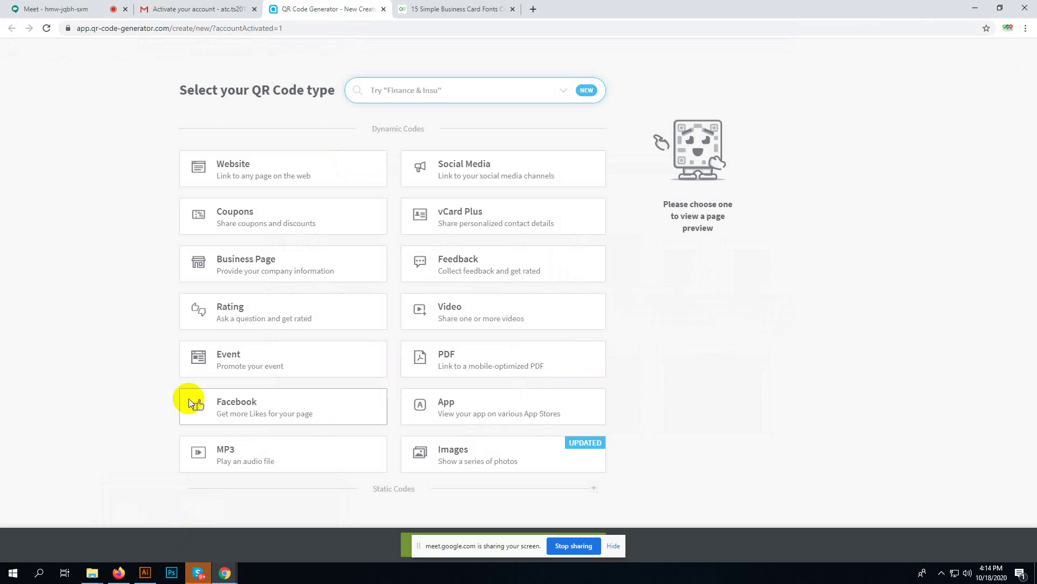
{"action": "left_click", "coordinate": [200, 10]}
{"action": "left_click", "coordinate": [75, 9]}
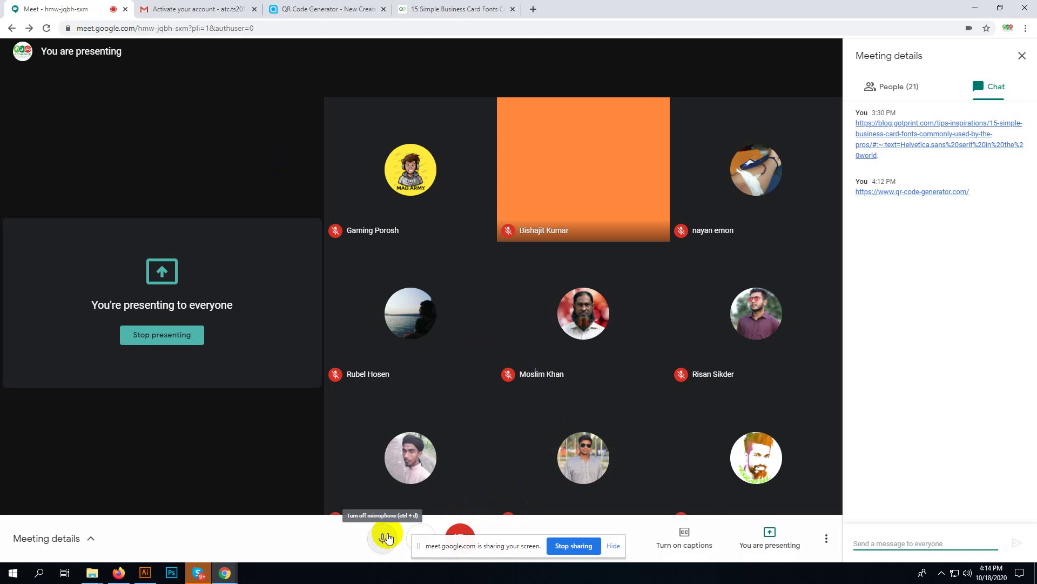
{"action": "left_click", "coordinate": [382, 537]}
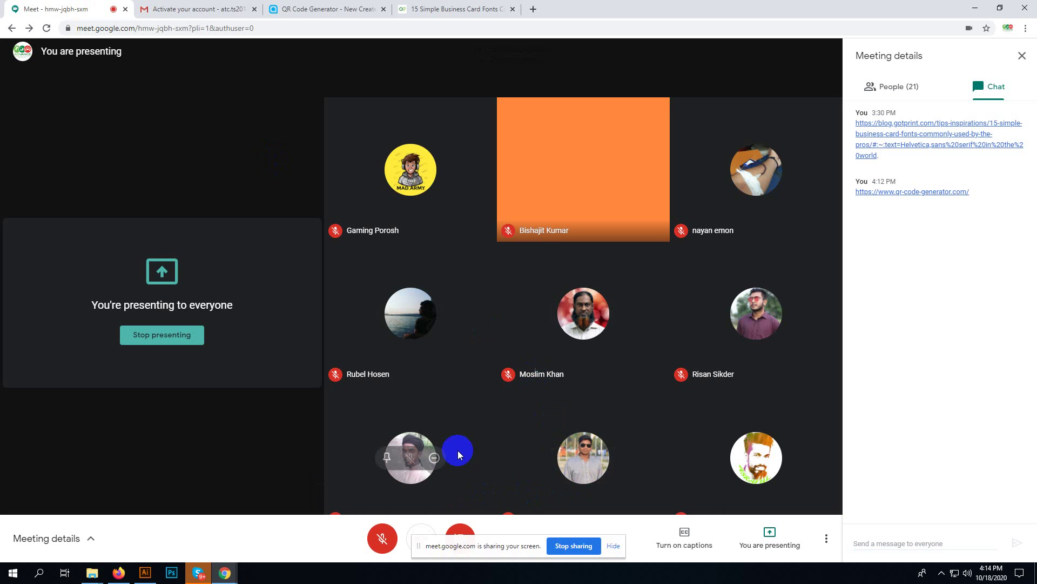
{"action": "left_click", "coordinate": [378, 539]}
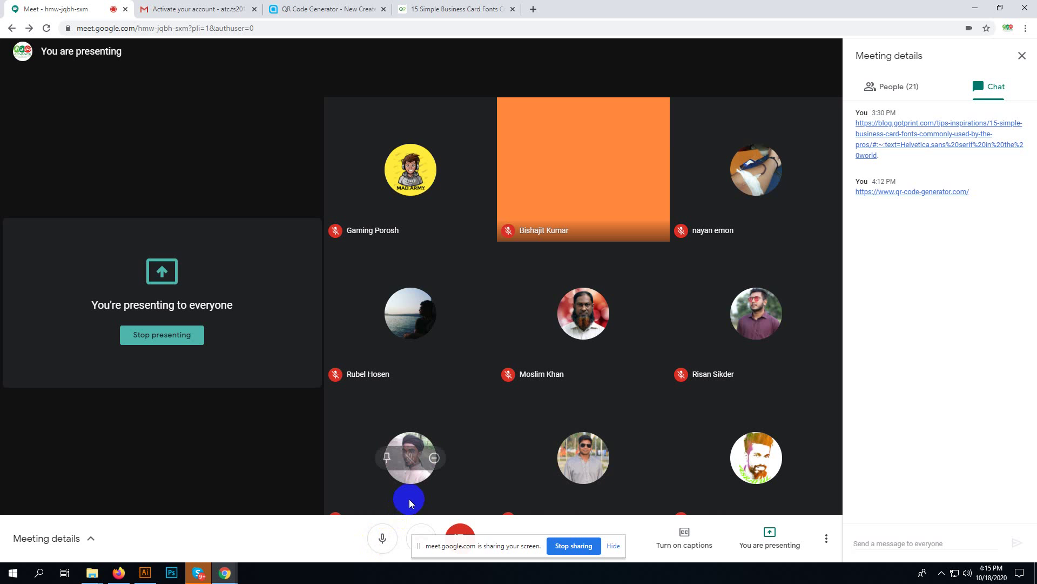
{"action": "left_click", "coordinate": [178, 8]}
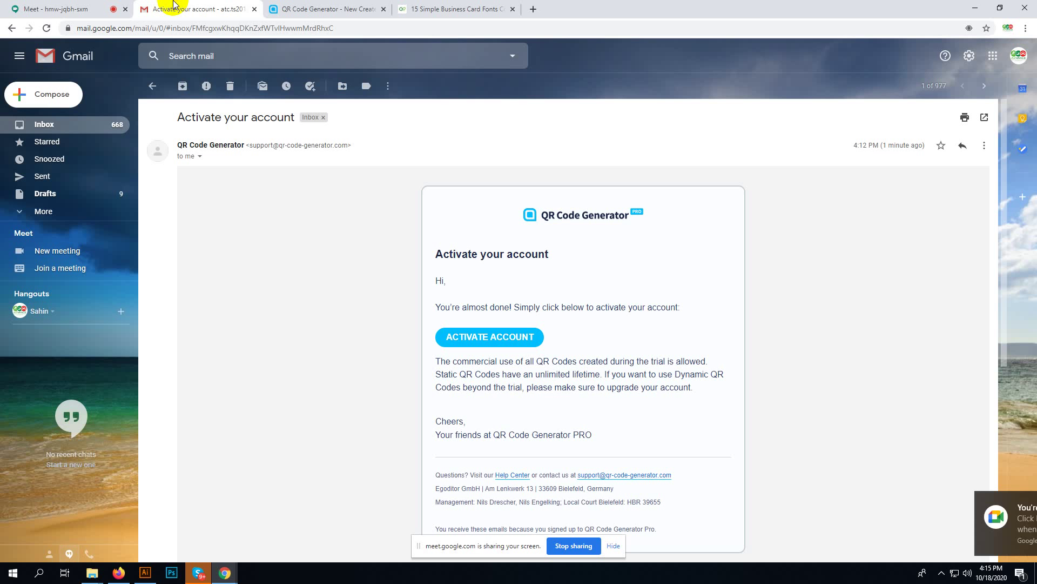
- Pick vCard Plus on the QR code type page and open the industry recommendations dropdown
{"action": "left_click", "coordinate": [292, 9]}
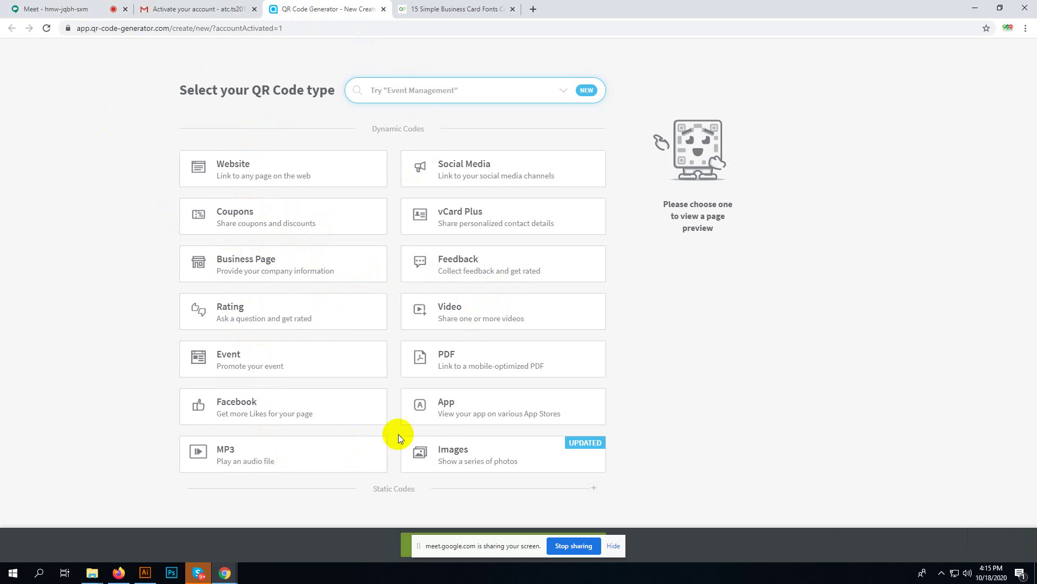
{"action": "left_click", "coordinate": [456, 216]}
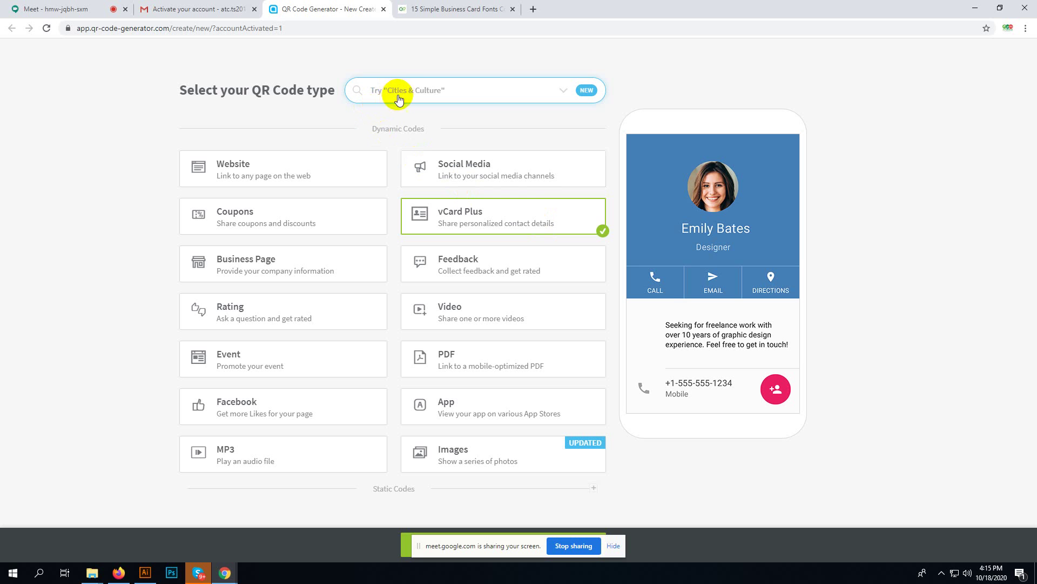
{"action": "mouse_move", "coordinate": [715, 392]}
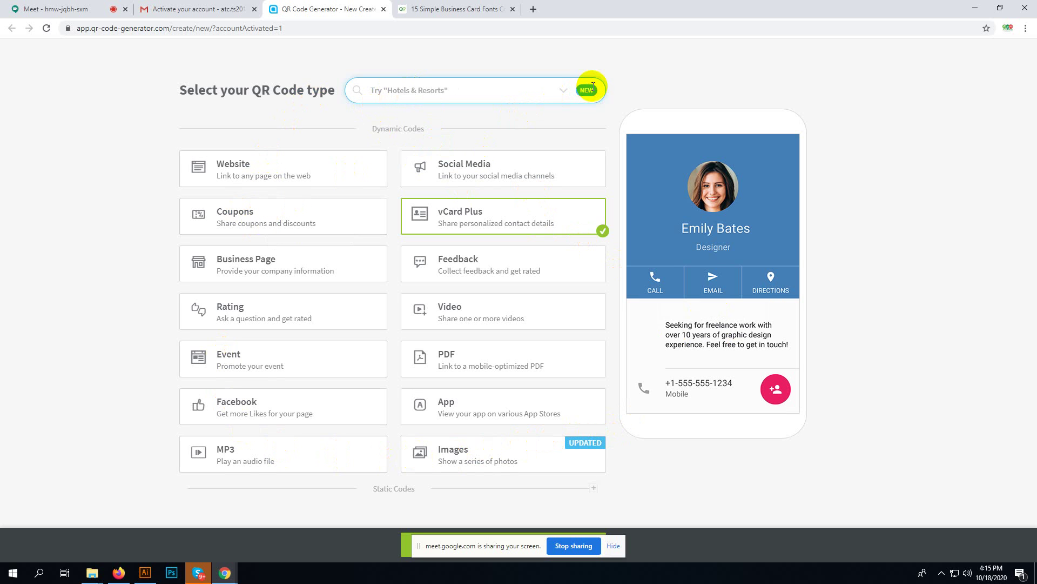
{"action": "left_click", "coordinate": [562, 90]}
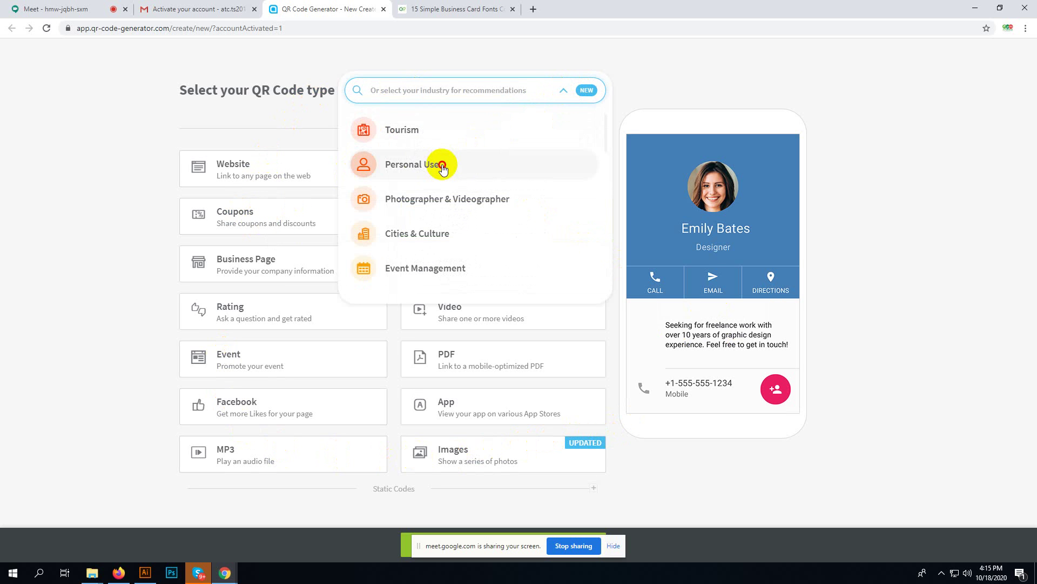
- Show the popular codes for Personal Use and choose vCard Plus
{"action": "left_click", "coordinate": [436, 163]}
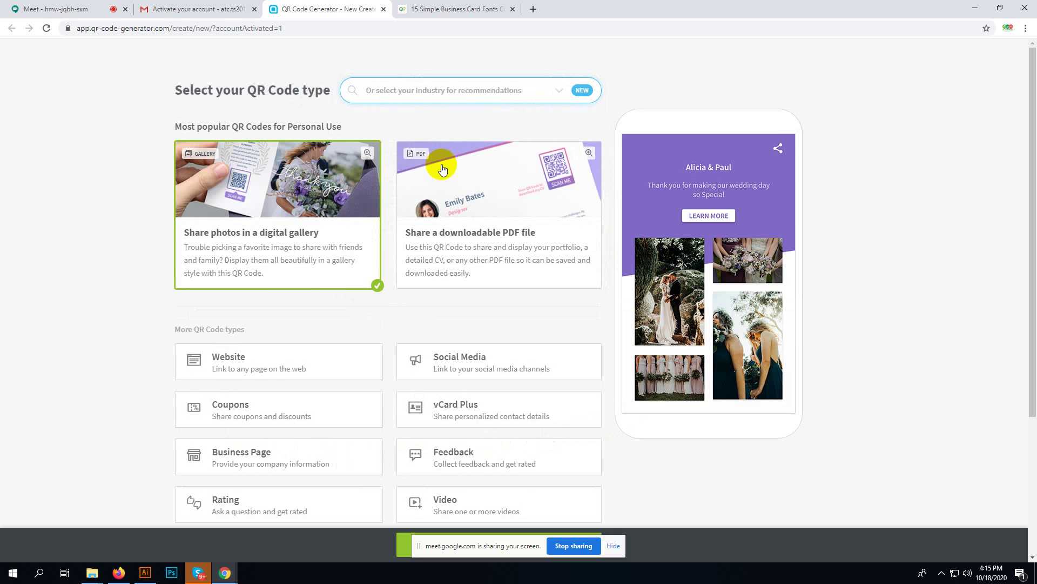
{"action": "scroll", "coordinate": [430, 286], "scroll_direction": "down", "scroll_amount": 1}
{"action": "scroll", "coordinate": [430, 286], "scroll_direction": "down", "scroll_amount": 1}
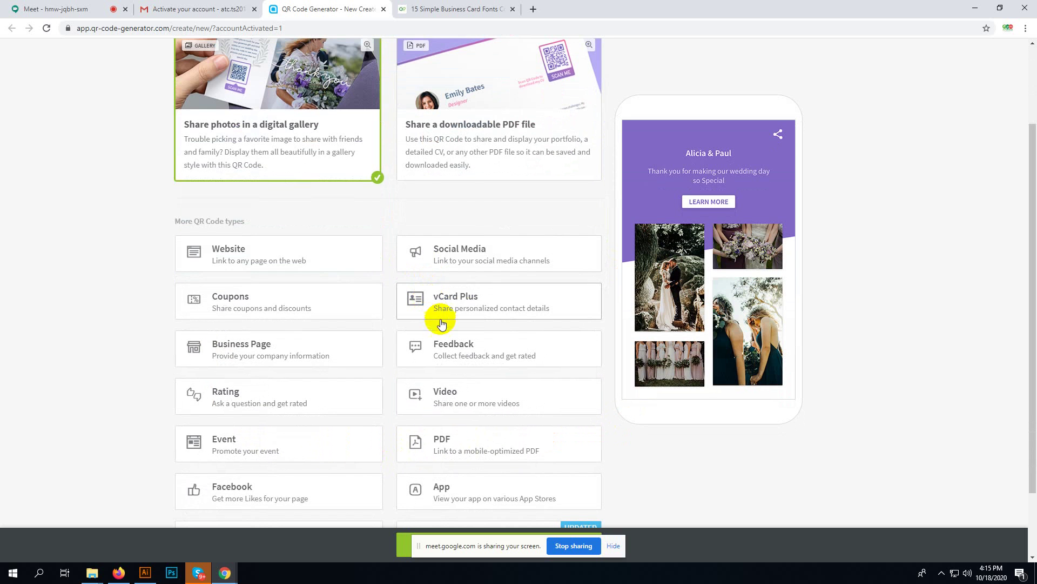
{"action": "left_click", "coordinate": [474, 308]}
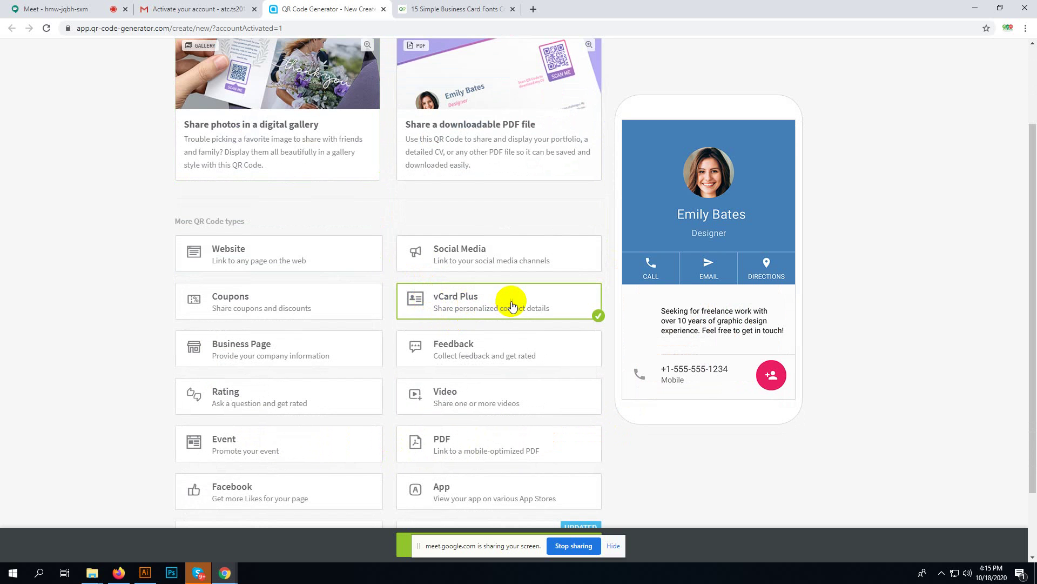
{"action": "scroll", "coordinate": [615, 340], "scroll_direction": "down", "scroll_amount": 2}
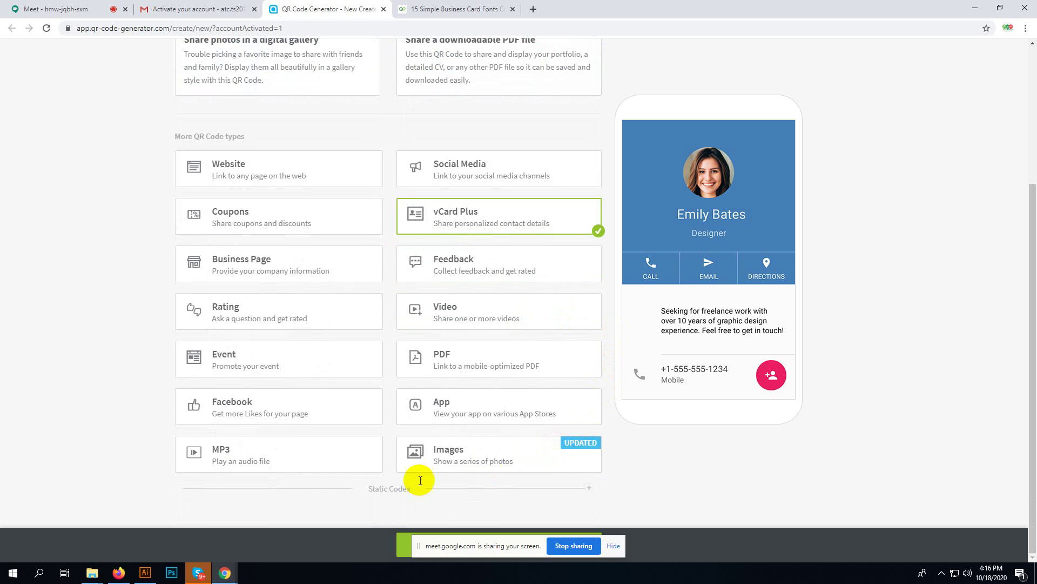
{"action": "mouse_move", "coordinate": [225, 572]}
{"action": "left_click", "coordinate": [189, 539]}
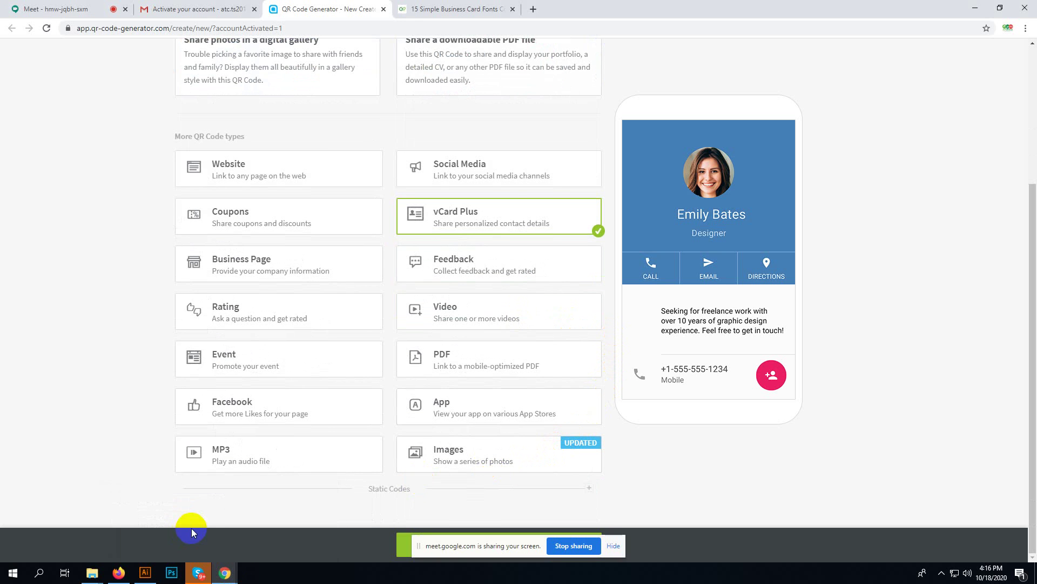
- Switch the code type to Social Media and then to Website
{"action": "scroll", "coordinate": [541, 184], "scroll_direction": "up", "scroll_amount": 4}
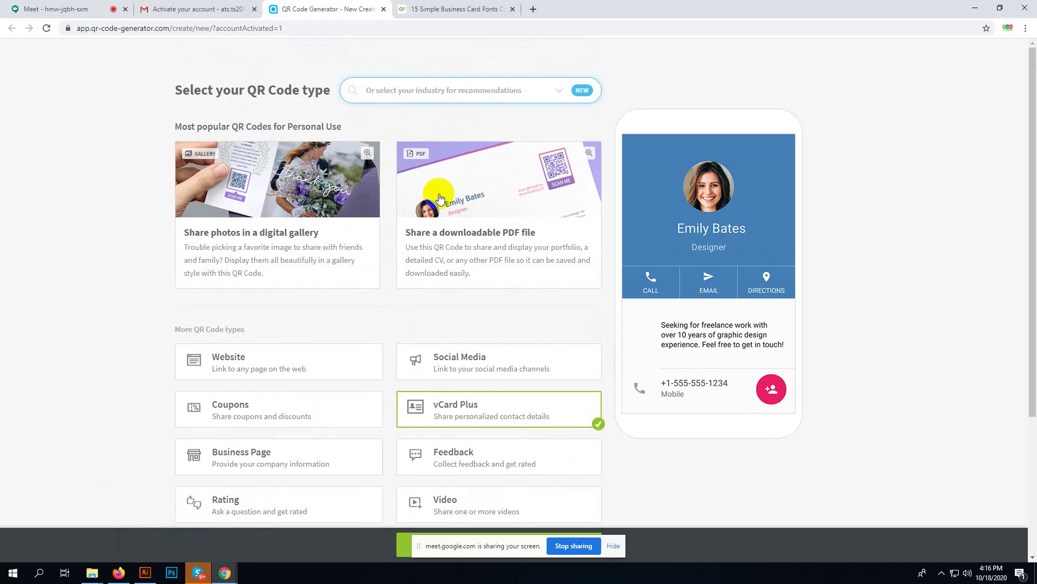
{"action": "left_click", "coordinate": [503, 360]}
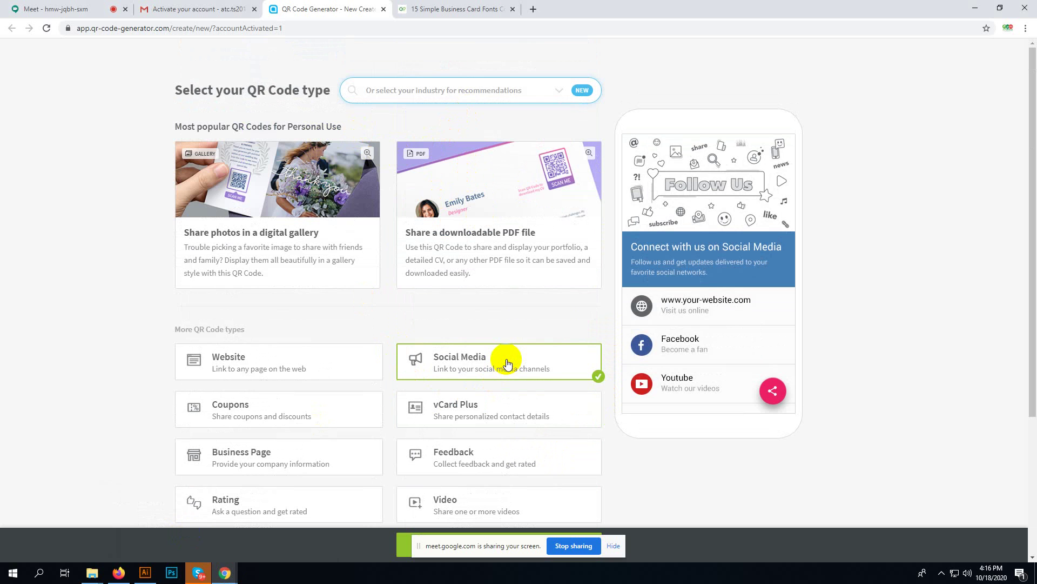
{"action": "left_click", "coordinate": [288, 364]}
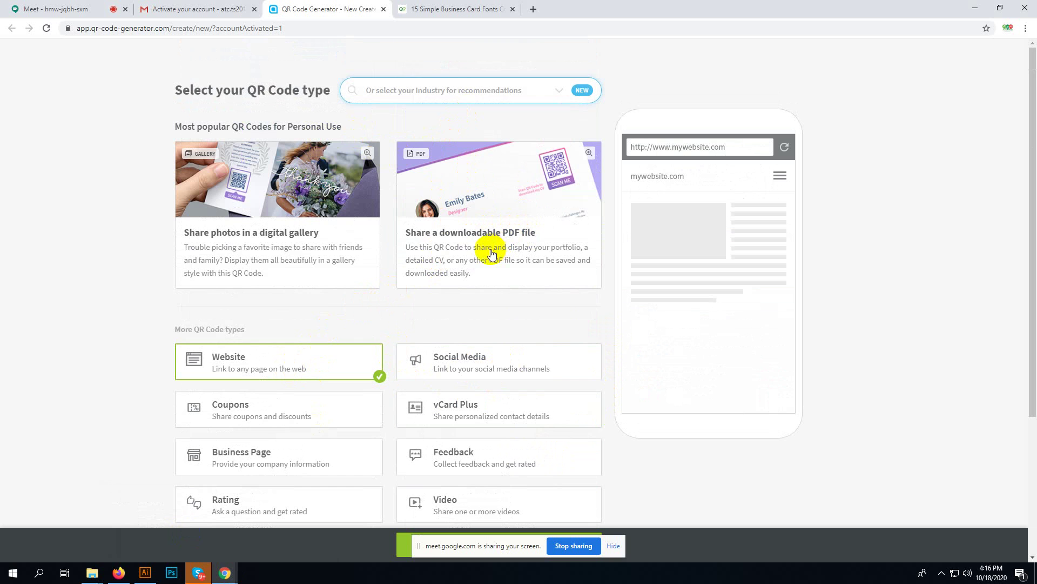
{"action": "scroll", "coordinate": [292, 233], "scroll_direction": "down", "scroll_amount": 1}
{"action": "scroll", "coordinate": [289, 232], "scroll_direction": "up", "scroll_amount": 1}
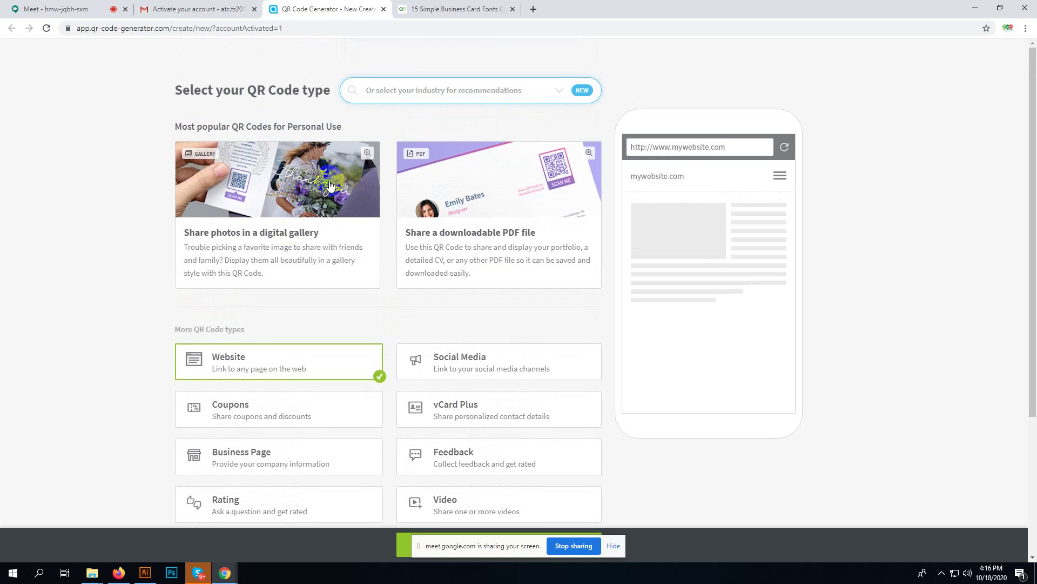
{"action": "left_click", "coordinate": [402, 90]}
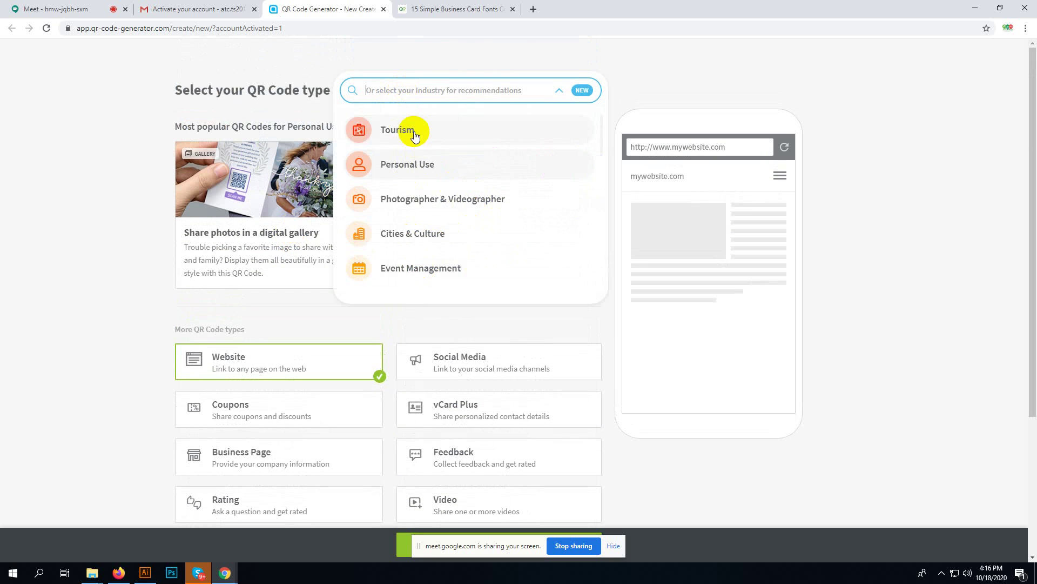
- Trim the address to app.qr-code-generator.com/manage to load the empty QR code dashboard
{"action": "left_click", "coordinate": [170, 28]}
{"action": "left_click_drag", "start_coordinate": [171, 28], "coordinate": [383, 27]}
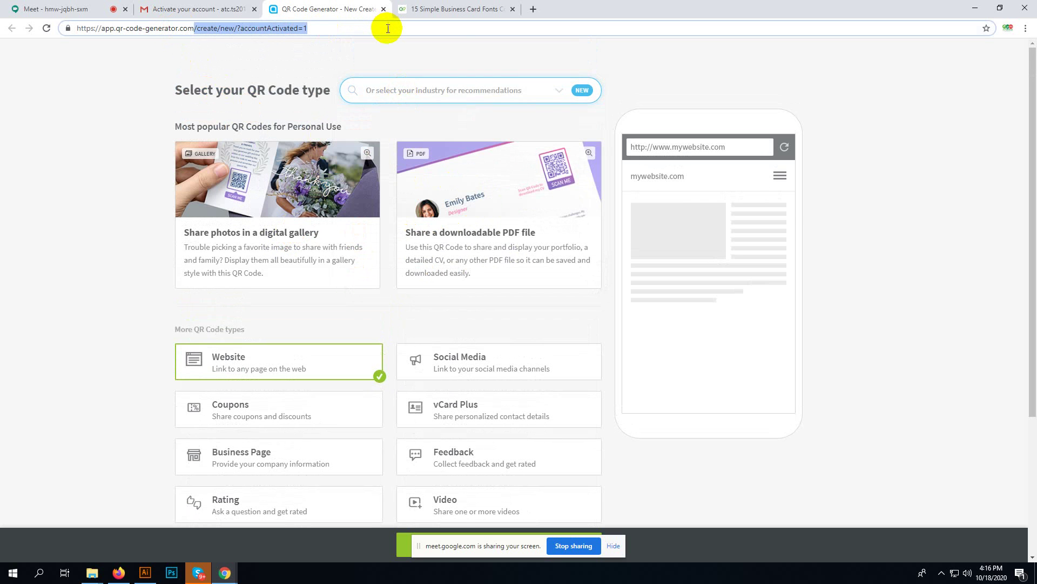
{"action": "key", "text": "BackSpace"}
{"action": "key", "text": "Return"}
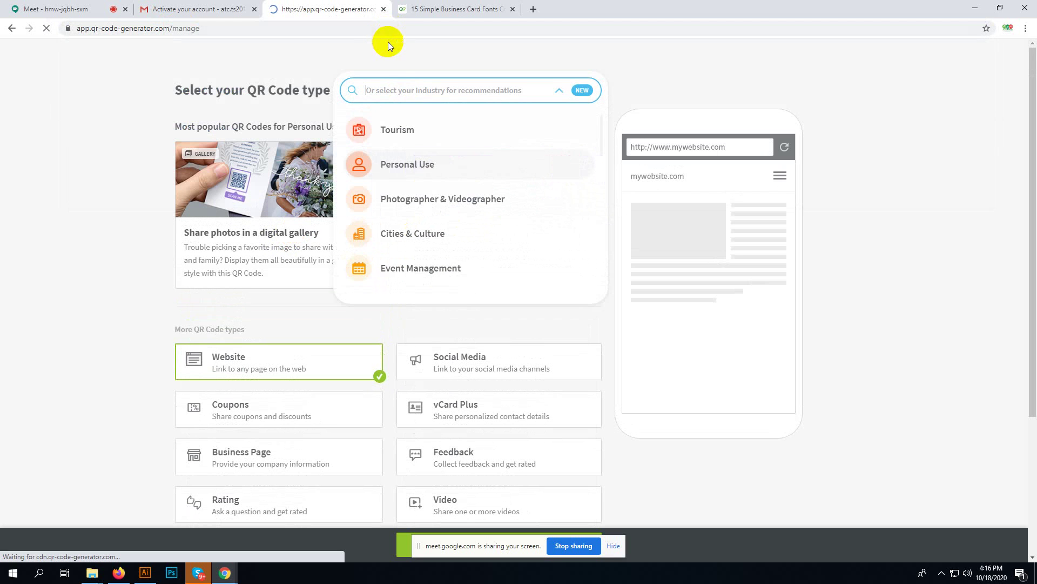
{"action": "left_click", "coordinate": [170, 29]}
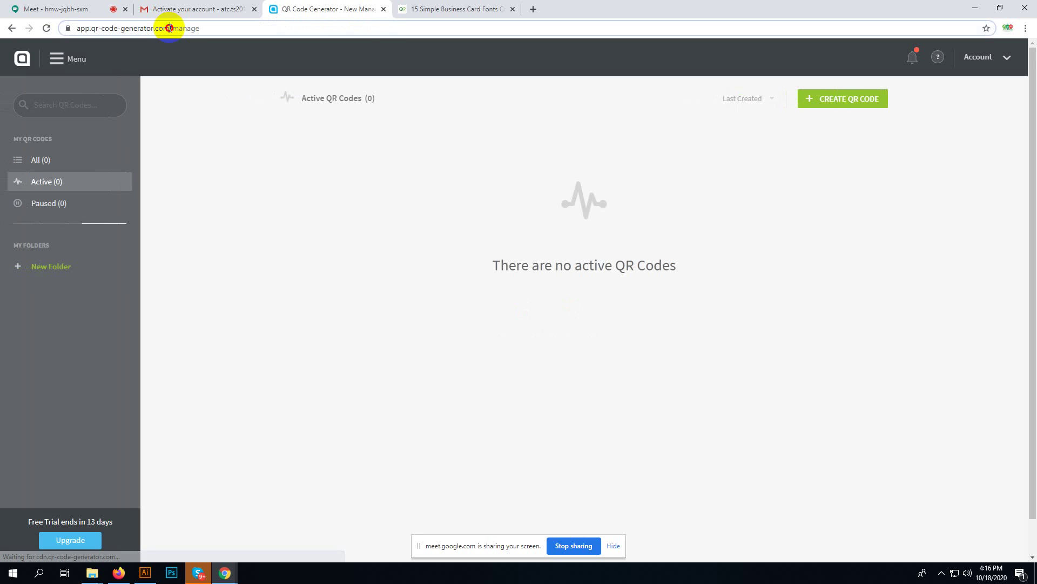
{"action": "left_click_drag", "start_coordinate": [170, 28], "coordinate": [391, 24]}
{"action": "key", "text": "BackSpace"}
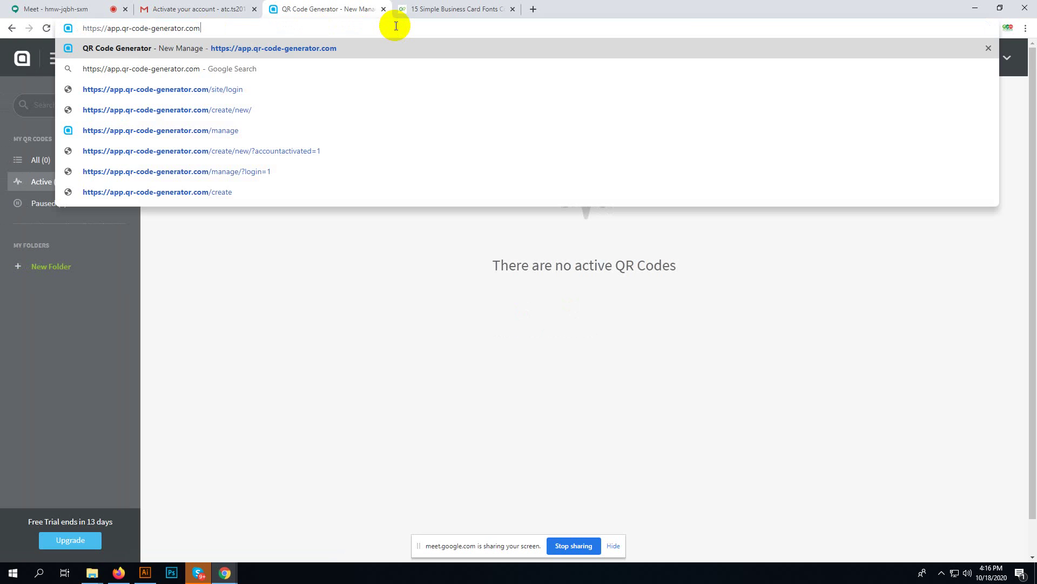
{"action": "key", "text": "Return"}
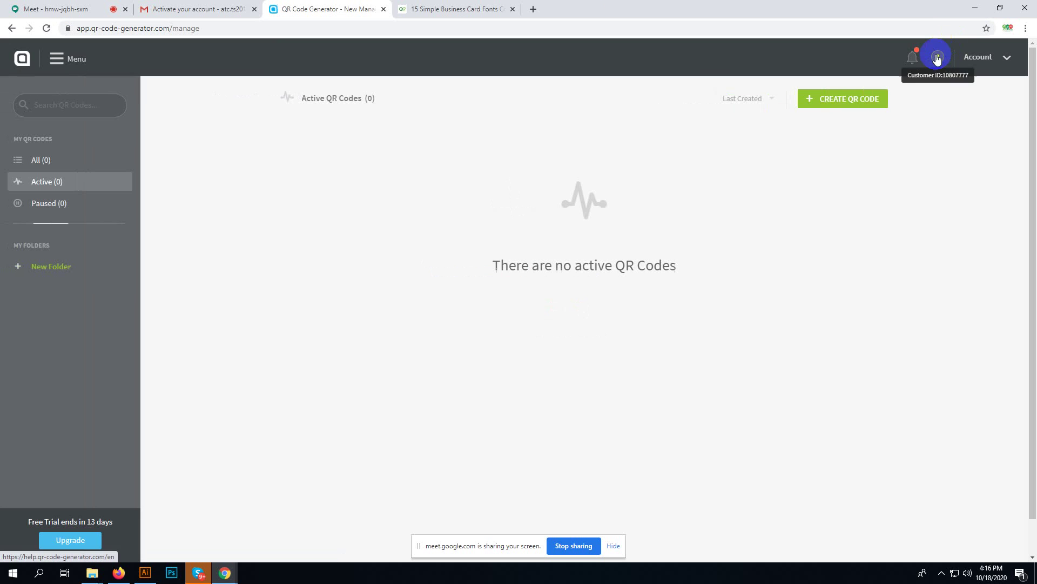
- Open and close What's new, then start a new QR code with CREATE QR CODE
{"action": "left_click", "coordinate": [913, 59]}
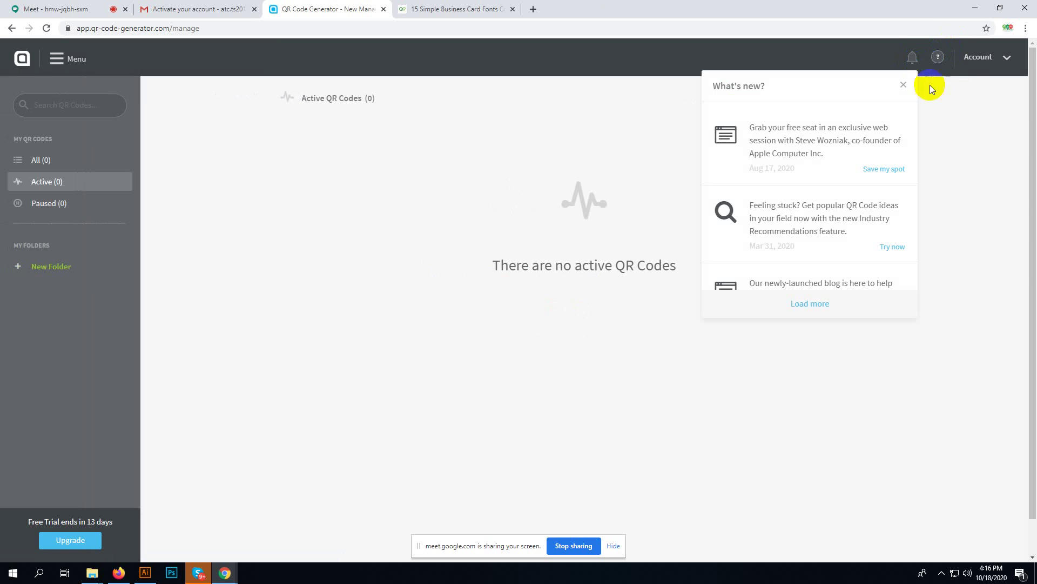
{"action": "left_click", "coordinate": [962, 126]}
{"action": "left_click", "coordinate": [833, 103]}
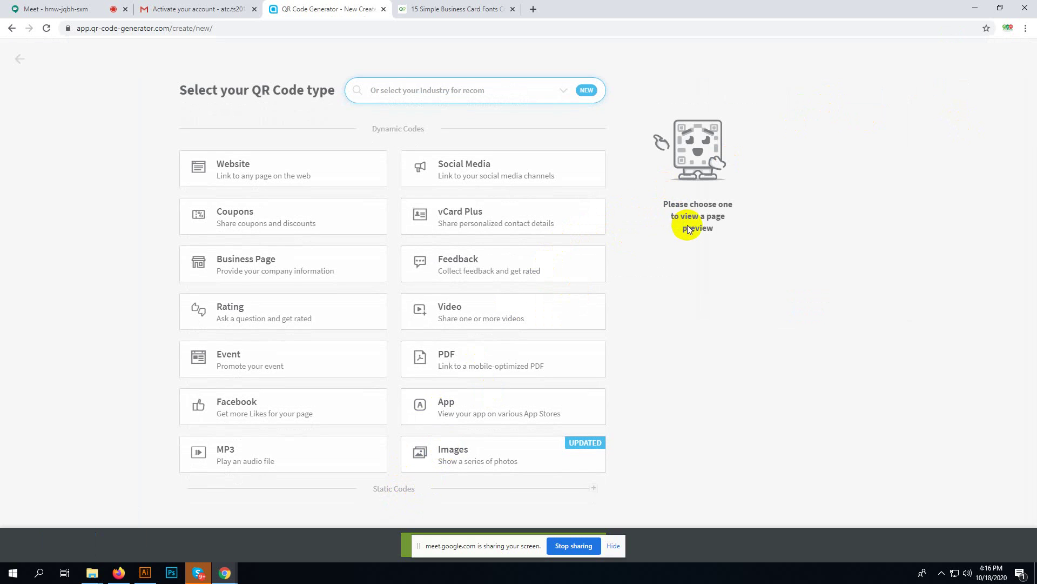
- Select the vCard Plus tile in Dynamic Codes to preview the sample contact card
{"action": "left_click", "coordinate": [494, 226]}
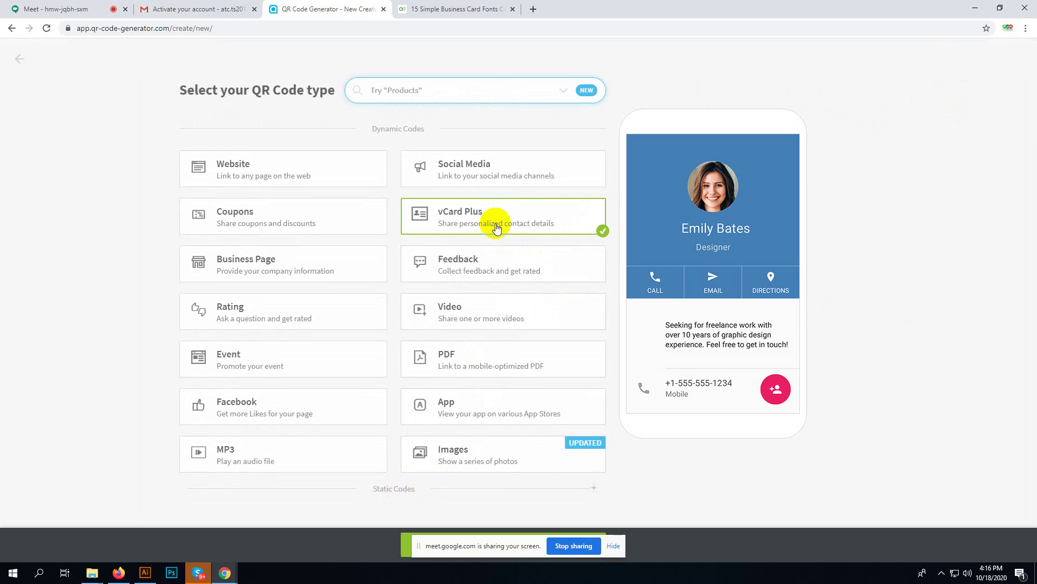
{"action": "mouse_move", "coordinate": [660, 362]}
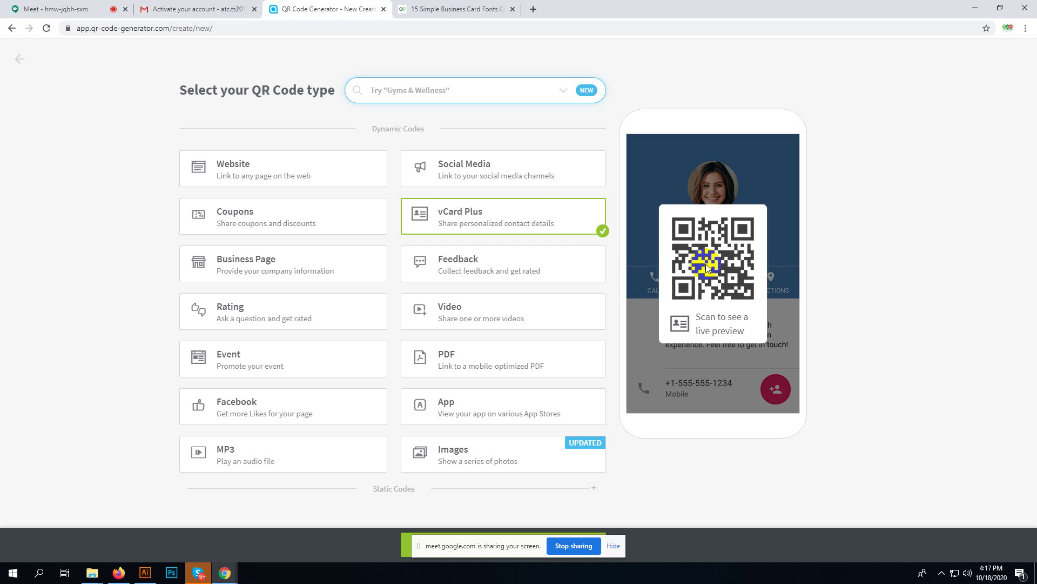
- Admit the waiting guest into the Google Meet call, then return to the QR code type page
{"action": "left_click", "coordinate": [216, 8]}
{"action": "left_click", "coordinate": [56, 5]}
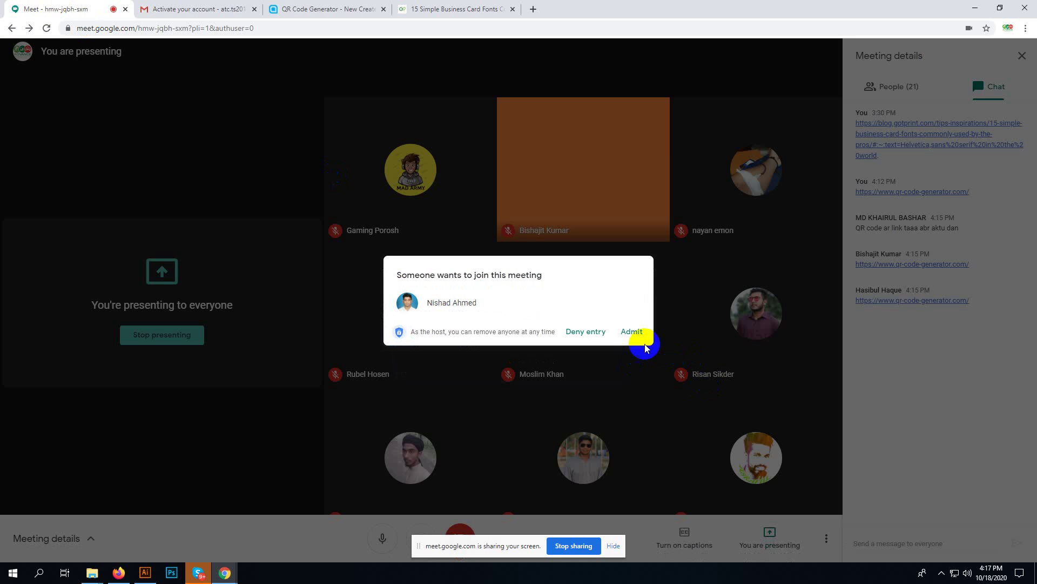
{"action": "left_click", "coordinate": [631, 332]}
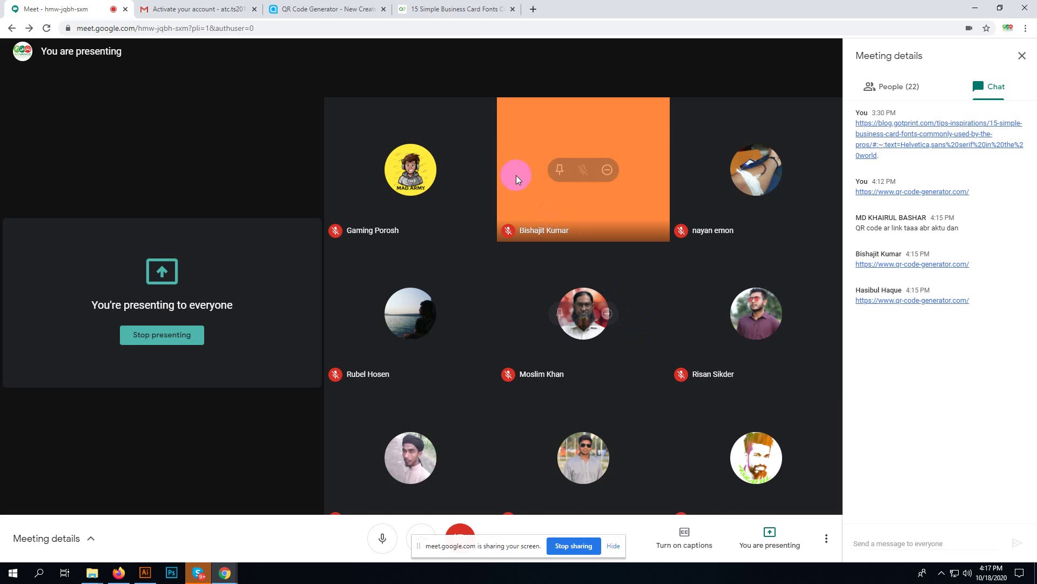
{"action": "left_click", "coordinate": [473, 7]}
{"action": "left_click", "coordinate": [311, 8]}
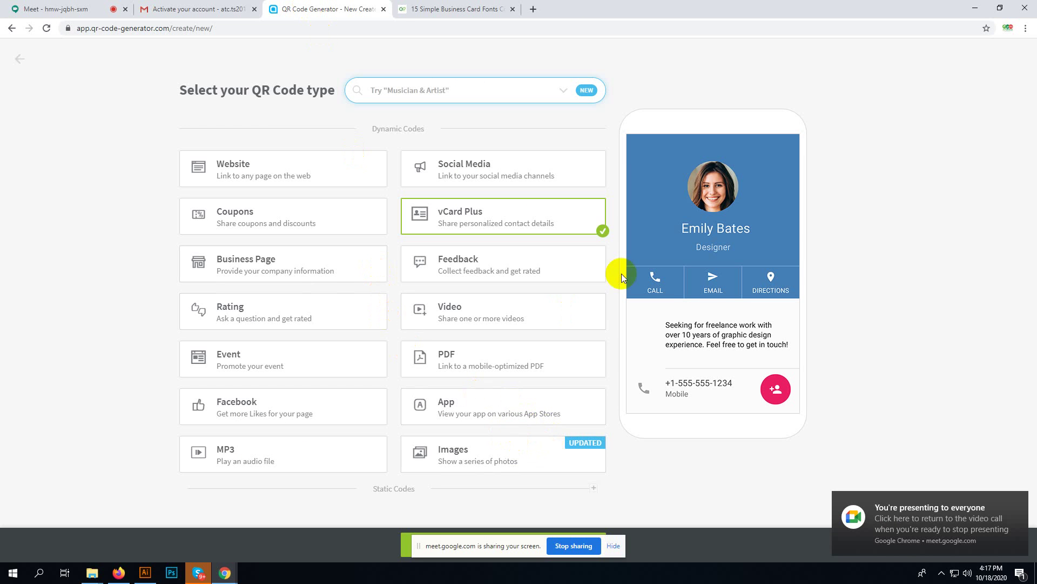
- Look over the fonts article and activation email tabs before returning to the QR generator
{"action": "mouse_move", "coordinate": [675, 281]}
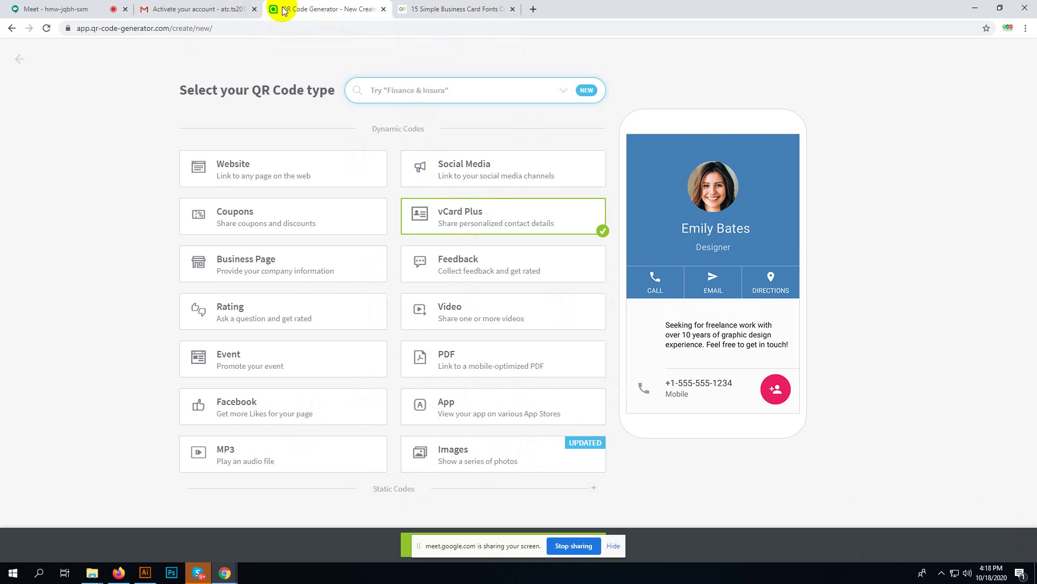
{"action": "left_click", "coordinate": [434, 6]}
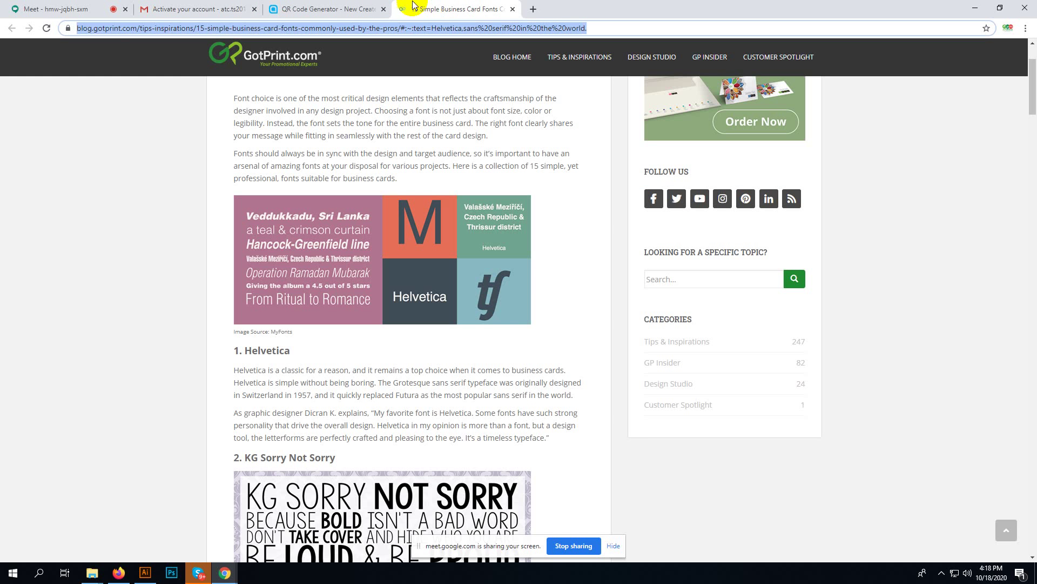
{"action": "left_click", "coordinate": [321, 9]}
{"action": "left_click", "coordinate": [181, 6]}
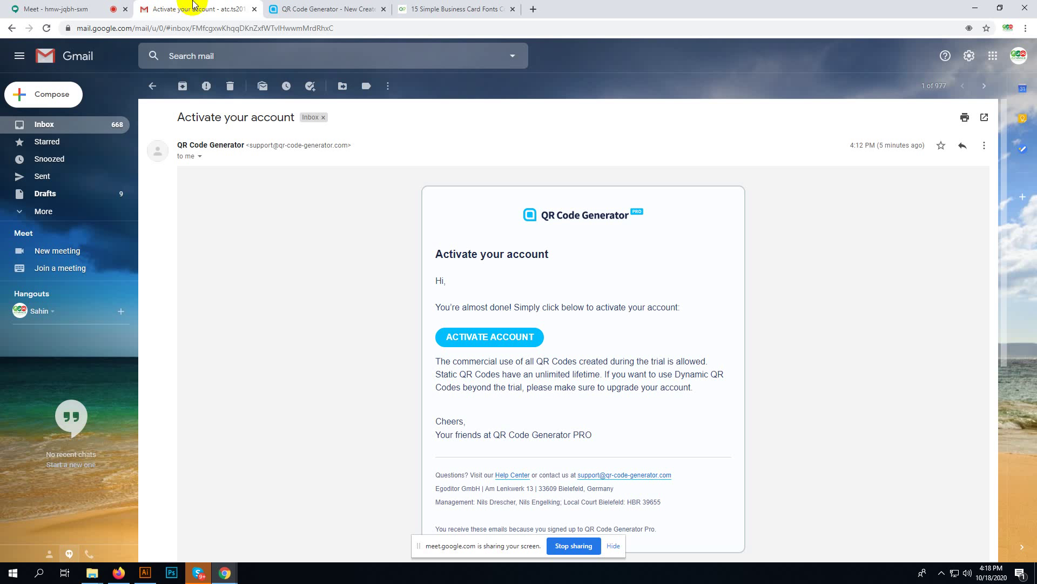
{"action": "scroll", "coordinate": [555, 370], "scroll_direction": "down", "scroll_amount": 3}
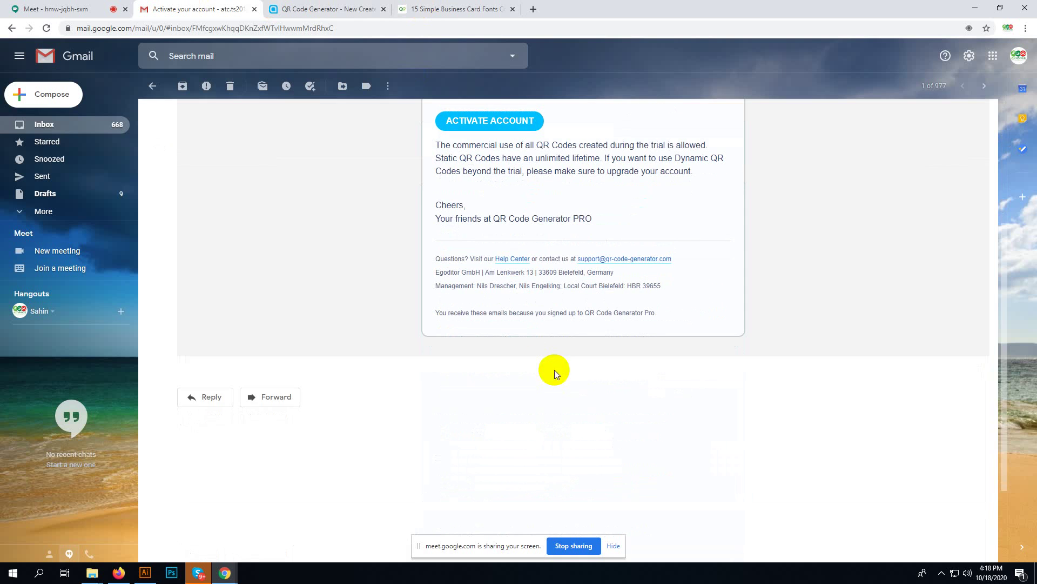
{"action": "scroll", "coordinate": [555, 370], "scroll_direction": "up", "scroll_amount": 3}
{"action": "left_click", "coordinate": [433, 7]}
{"action": "left_click", "coordinate": [329, 8]}
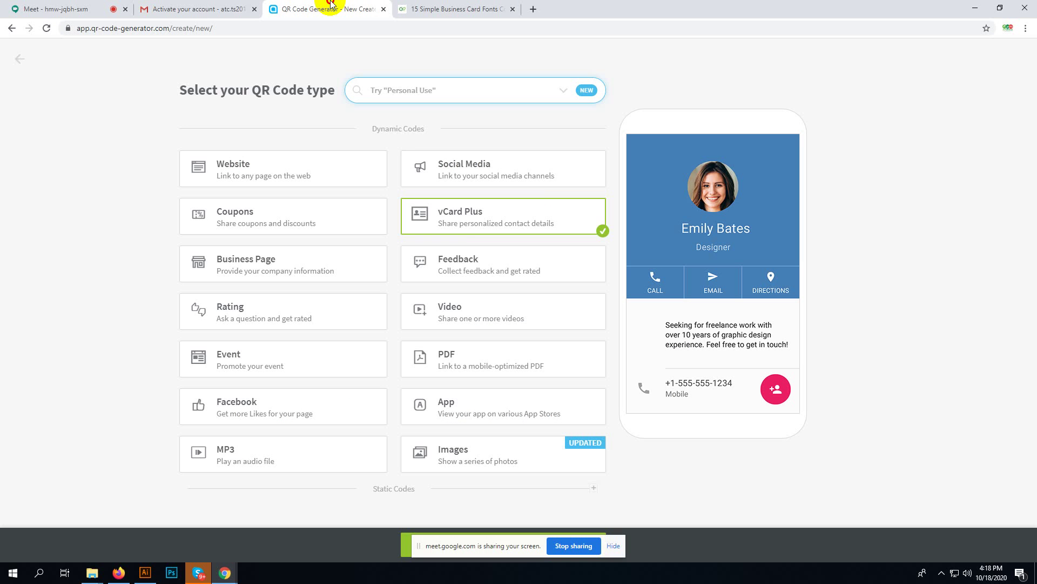
- Make vCard Plus the QR code type after briefly trying Images
{"action": "right_click", "coordinate": [483, 214]}
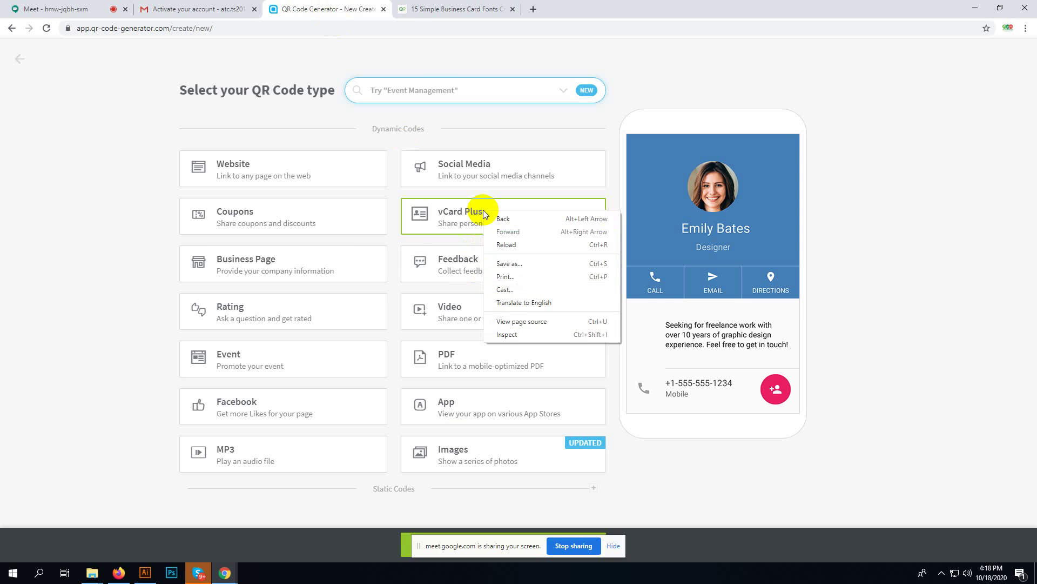
{"action": "left_click", "coordinate": [483, 213]}
{"action": "left_click_drag", "start_coordinate": [483, 212], "coordinate": [438, 212]}
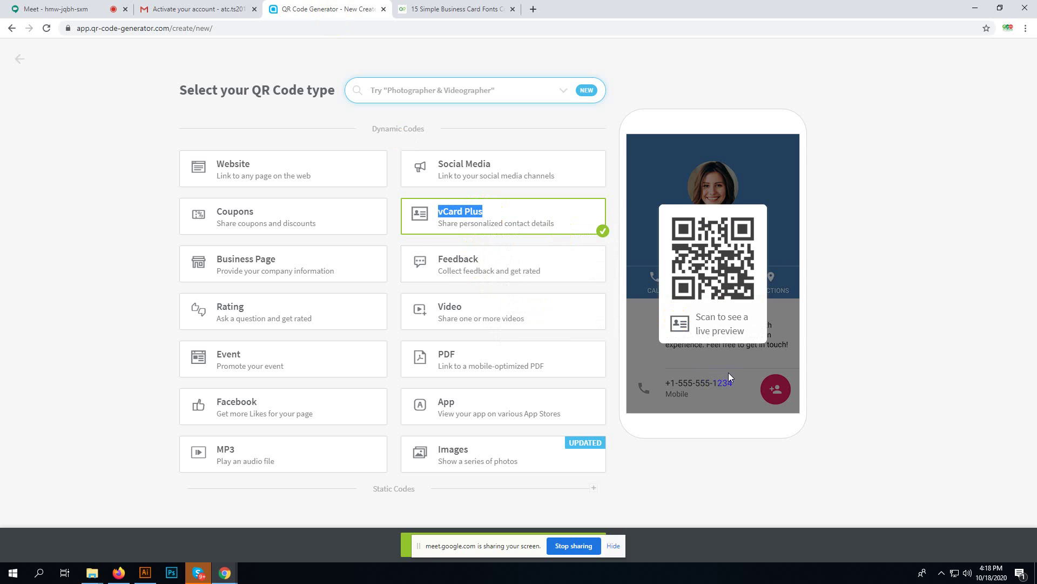
{"action": "left_click", "coordinate": [705, 319]}
{"action": "left_click", "coordinate": [449, 454]}
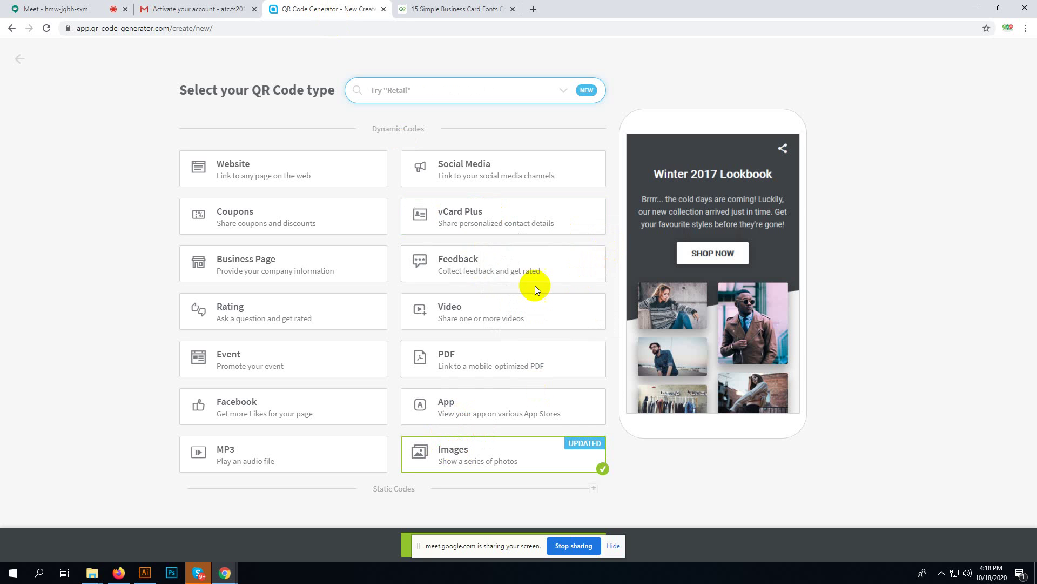
{"action": "left_click", "coordinate": [469, 213]}
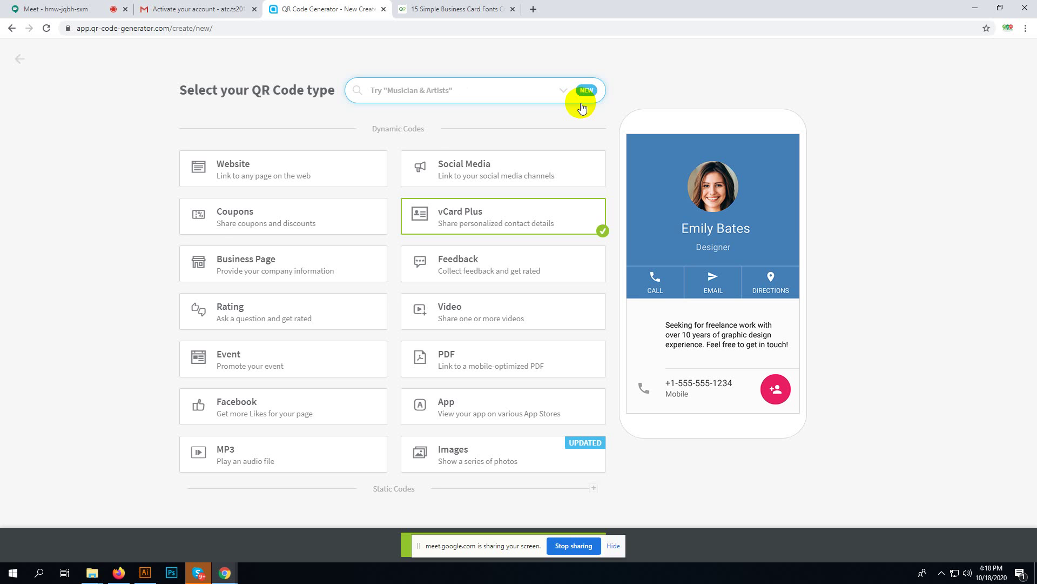
- In the Skype chat, jump to the newest messages and open the shared sample vCard link
{"action": "left_click", "coordinate": [199, 573]}
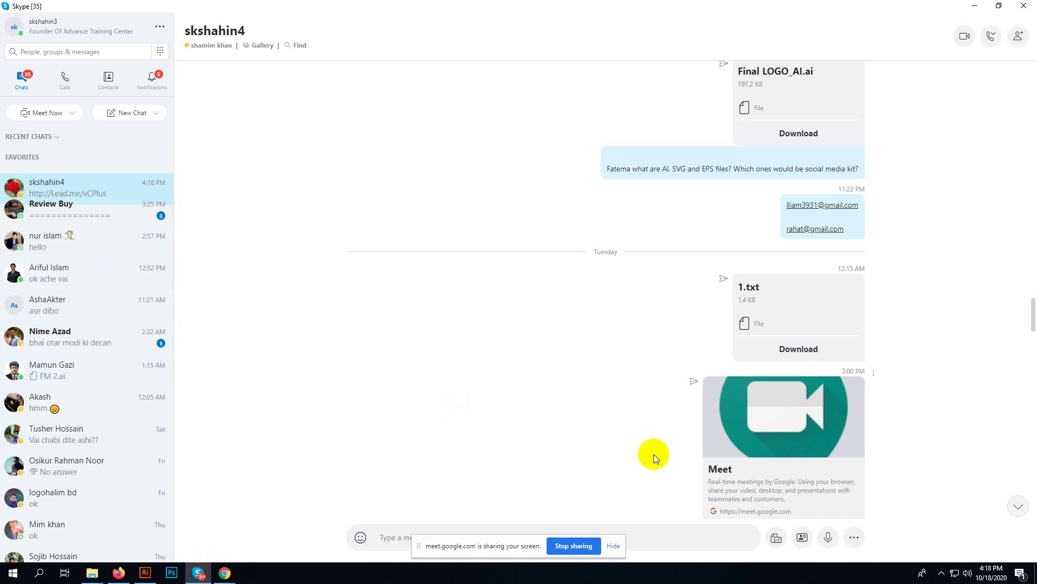
{"action": "scroll", "coordinate": [626, 292], "scroll_direction": "down", "scroll_amount": 10}
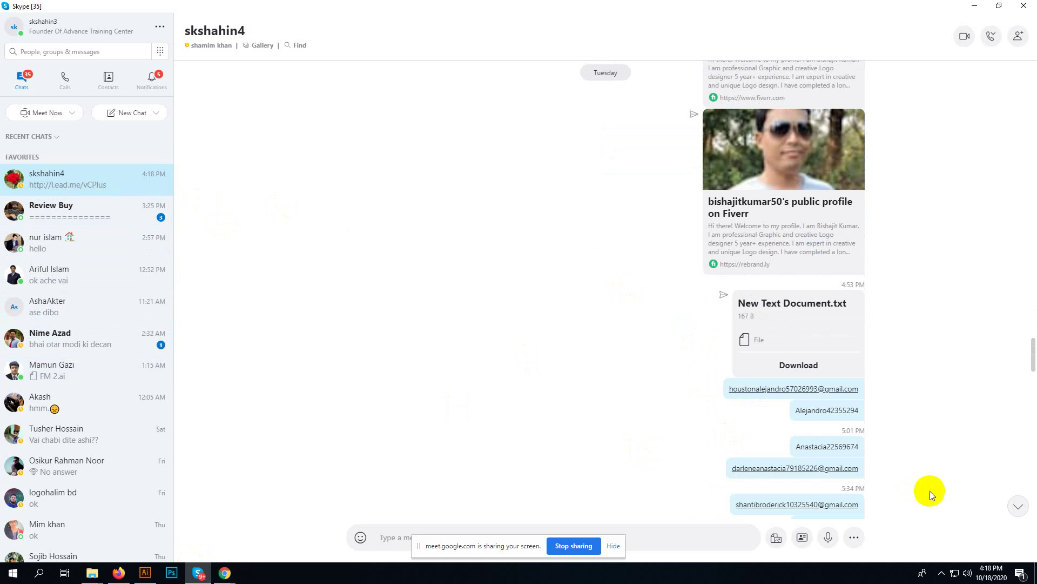
{"action": "left_click", "coordinate": [1009, 504]}
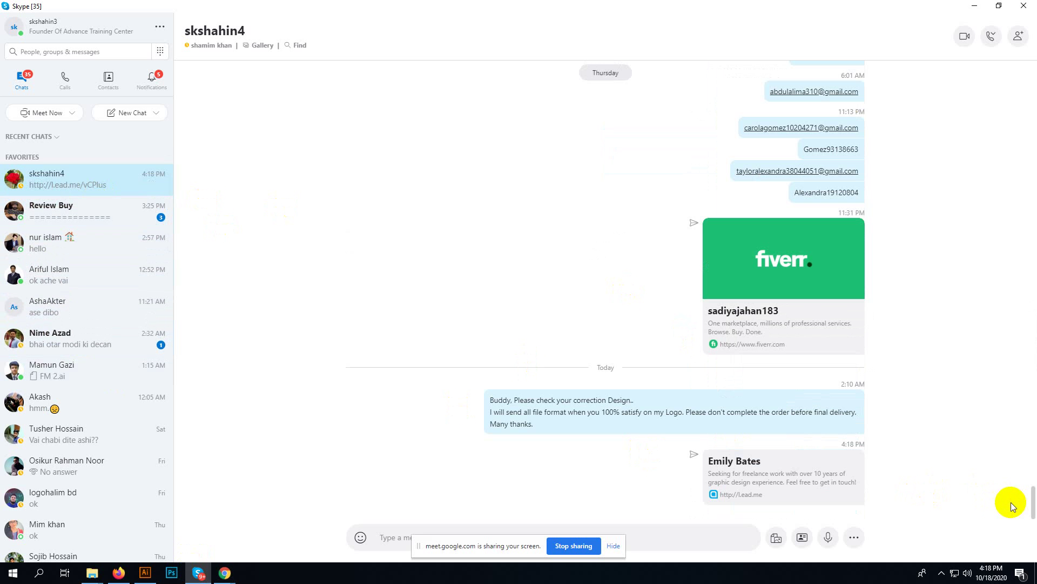
{"action": "left_click", "coordinate": [787, 482]}
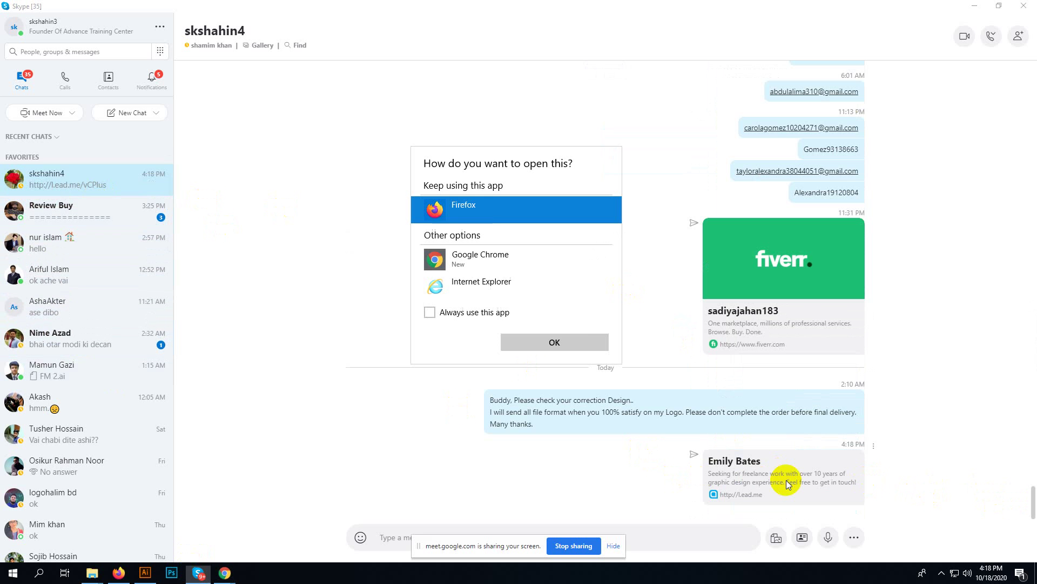
- Open the sample vCard link in Chrome, scroll it, test the phone link, then close the page
{"action": "left_click", "coordinate": [490, 259]}
{"action": "left_click", "coordinate": [539, 336]}
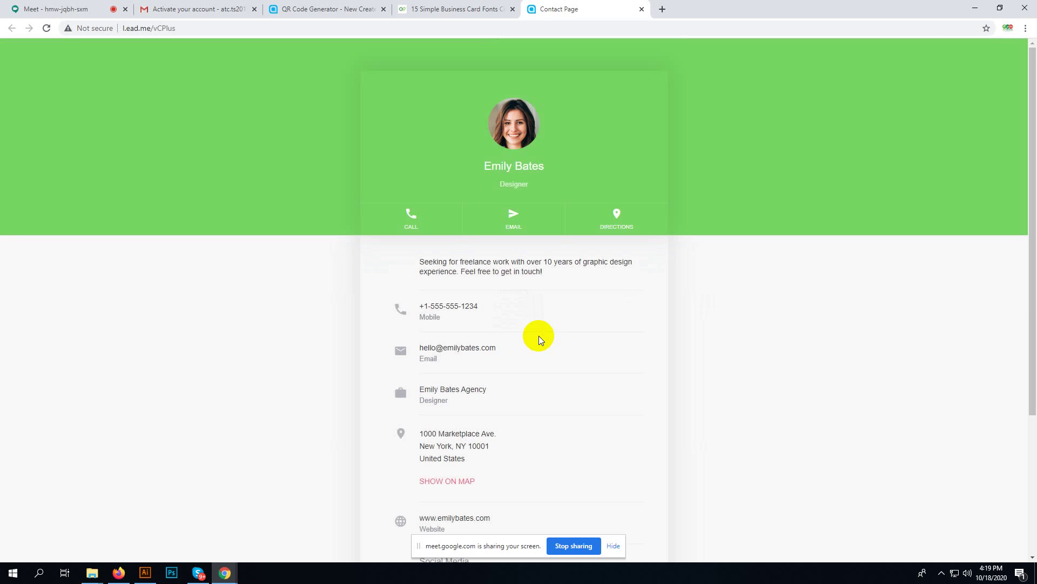
{"action": "scroll", "coordinate": [516, 386], "scroll_direction": "down", "scroll_amount": 4}
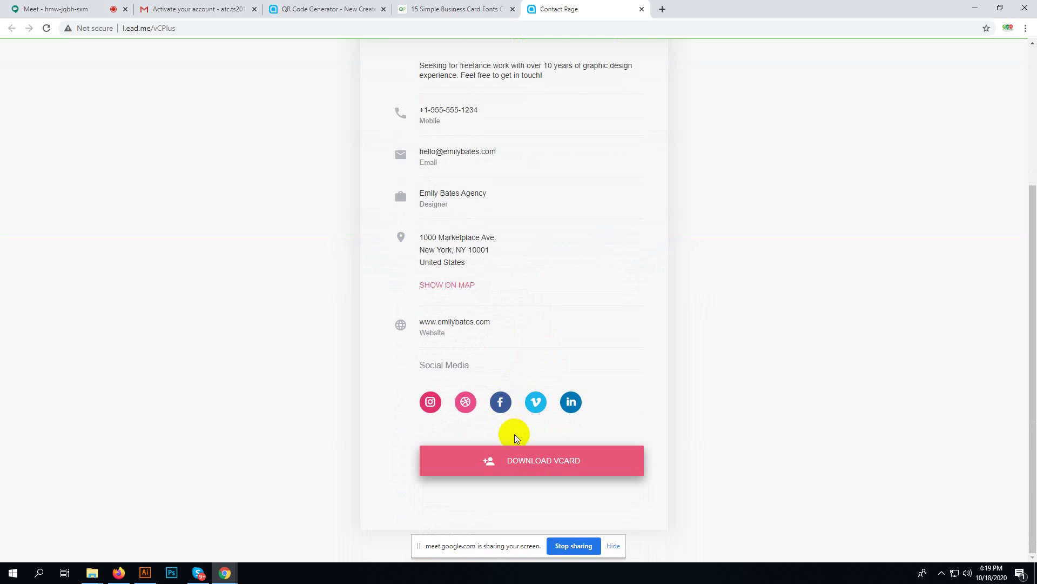
{"action": "scroll", "coordinate": [465, 334], "scroll_direction": "up", "scroll_amount": 4}
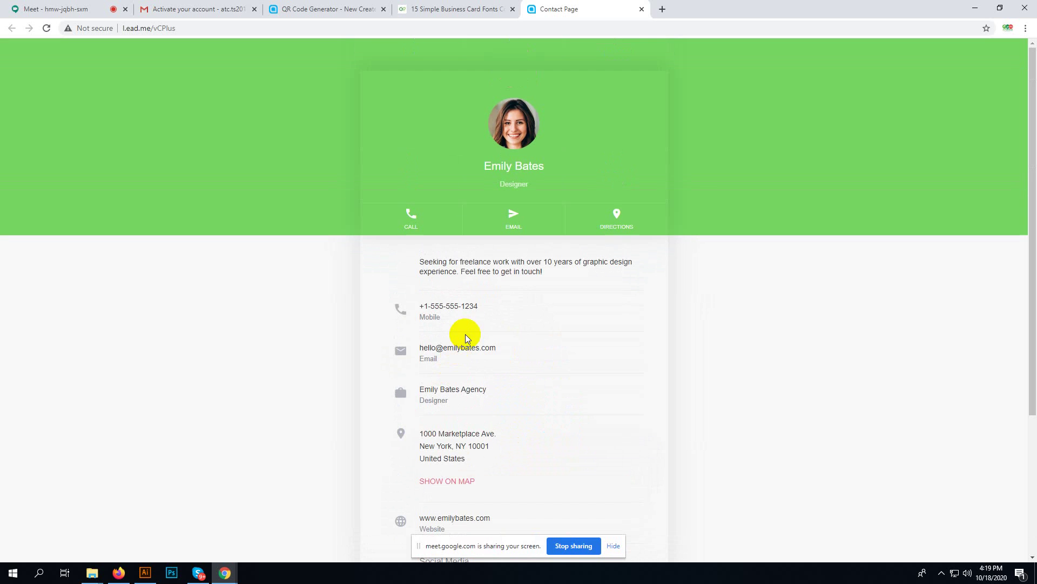
{"action": "left_click", "coordinate": [450, 309]}
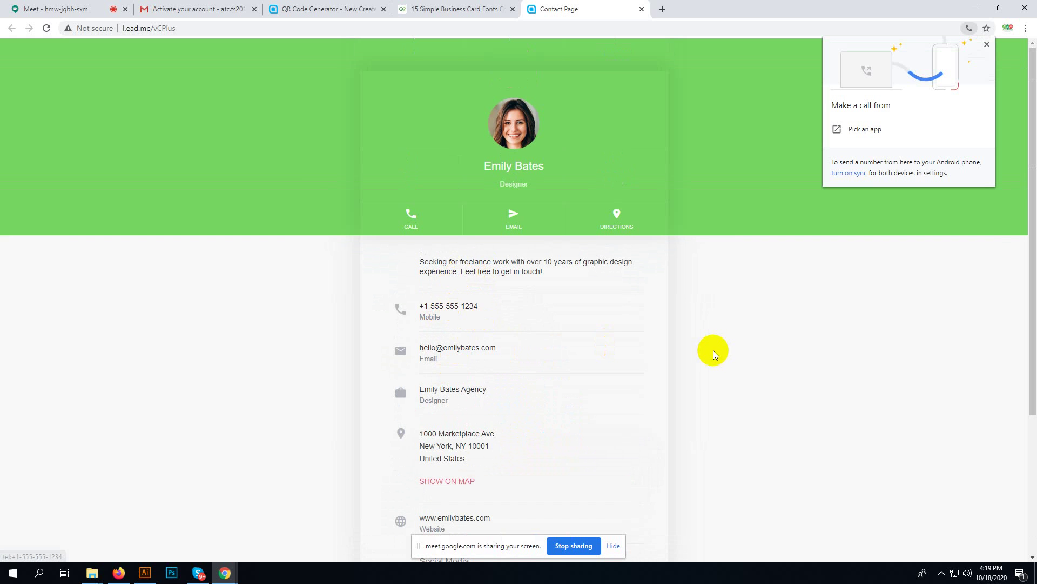
{"action": "scroll", "coordinate": [708, 356], "scroll_direction": "down", "scroll_amount": 4}
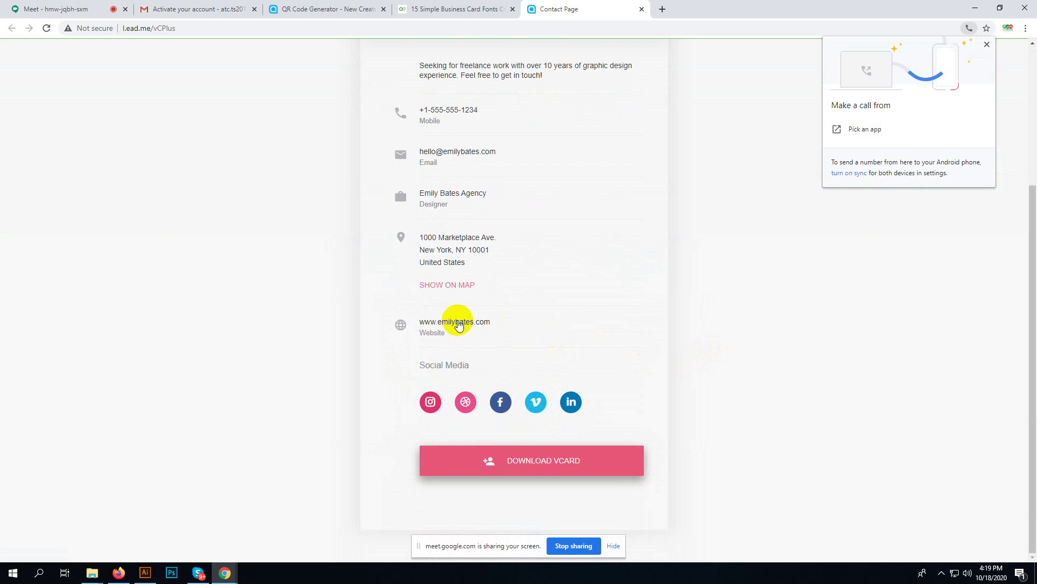
{"action": "left_click", "coordinate": [642, 8]}
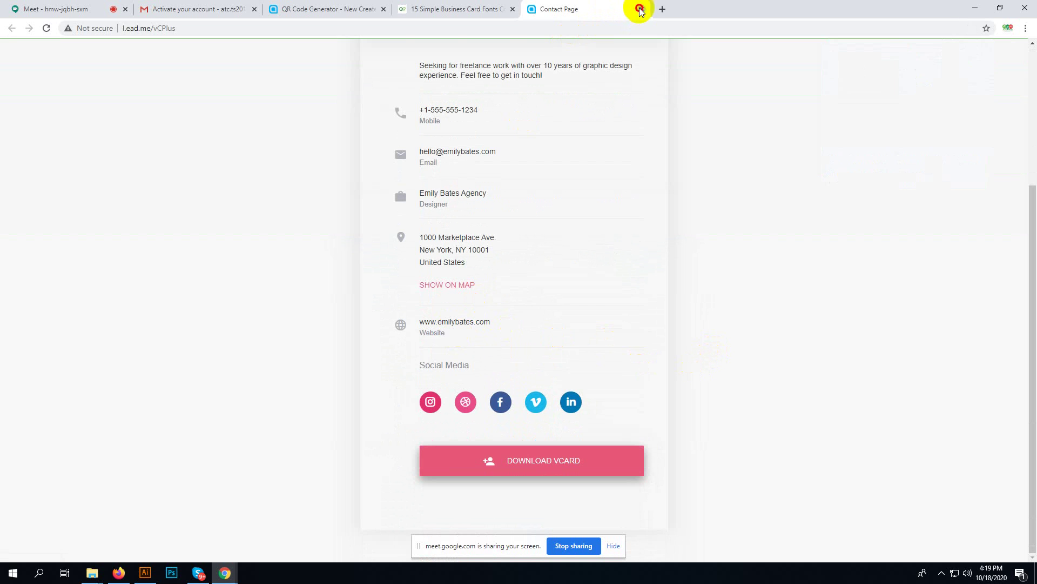
{"action": "left_click", "coordinate": [642, 8]}
- Close the business card fonts tab and re-maximize the browser window
{"action": "left_click", "coordinate": [513, 10]}
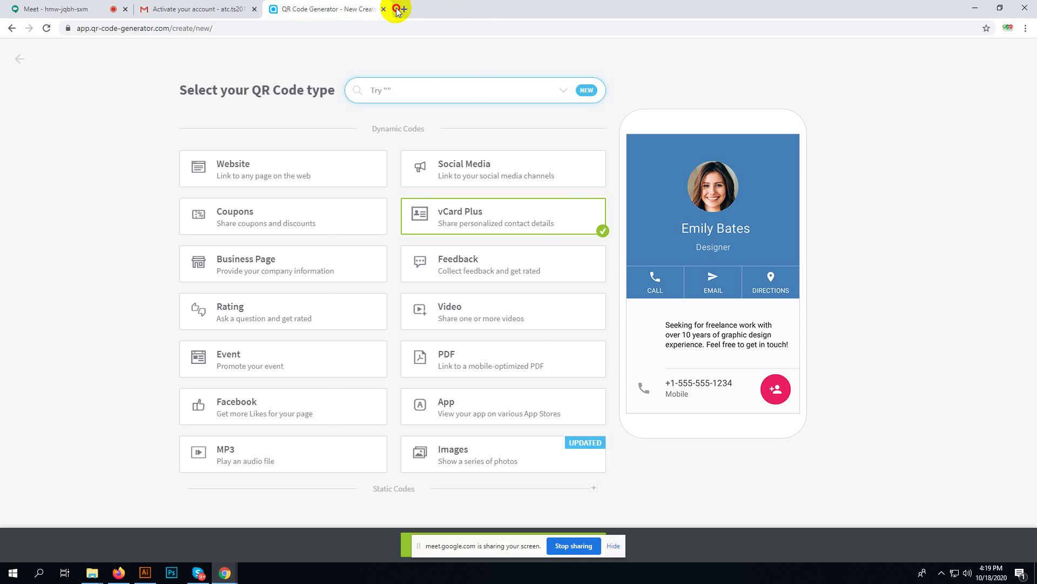
{"action": "left_click_drag", "start_coordinate": [397, 10], "coordinate": [398, 35]}
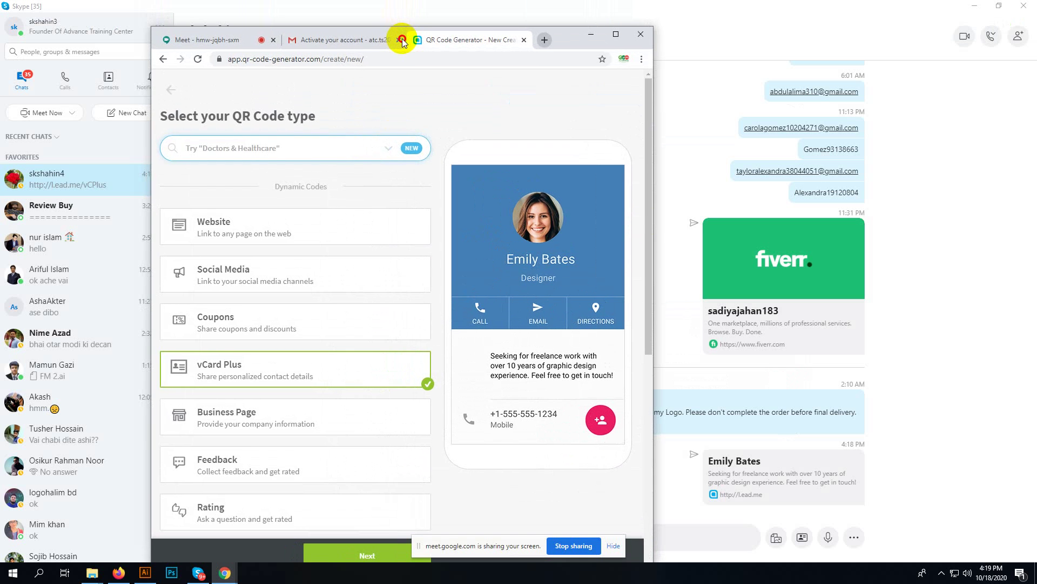
{"action": "left_click", "coordinate": [616, 34]}
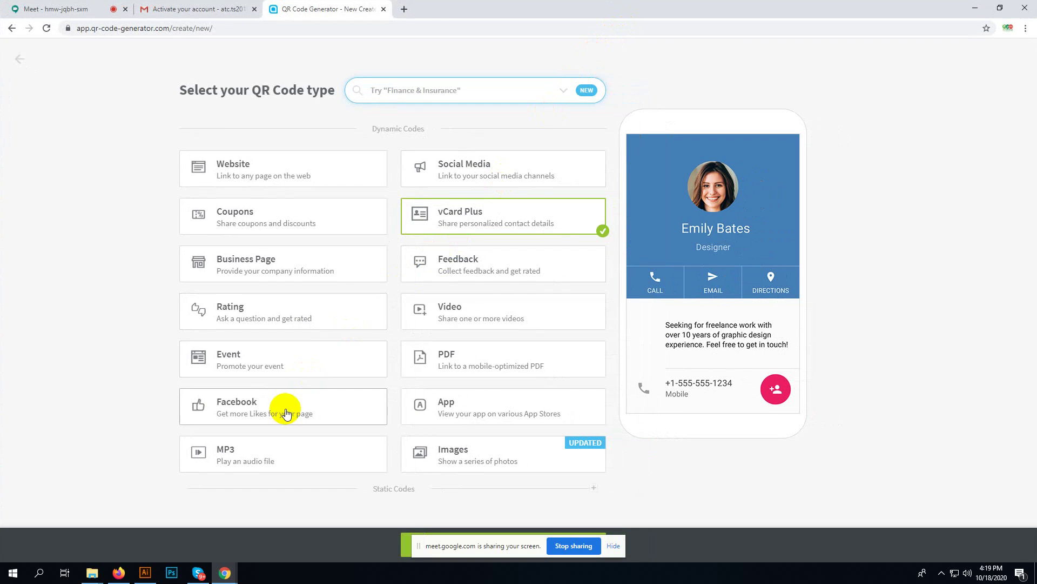
- Load the /manage dashboard and log out from Account, ending on the Log In page
{"action": "left_click", "coordinate": [169, 27]}
{"action": "left_click_drag", "start_coordinate": [169, 28], "coordinate": [394, 28]}
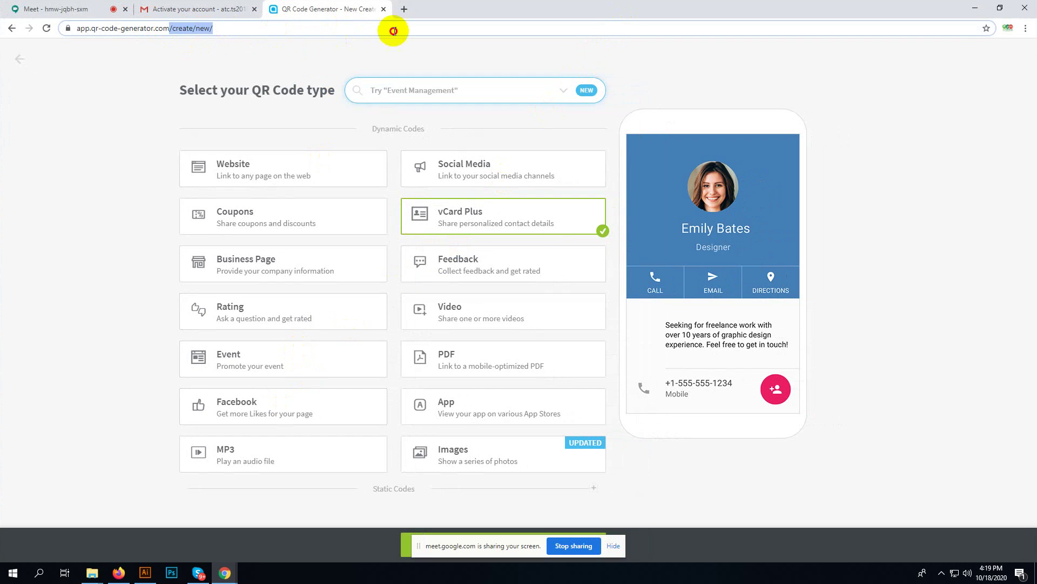
{"action": "key", "text": "BackSpace"}
{"action": "key", "text": "Return"}
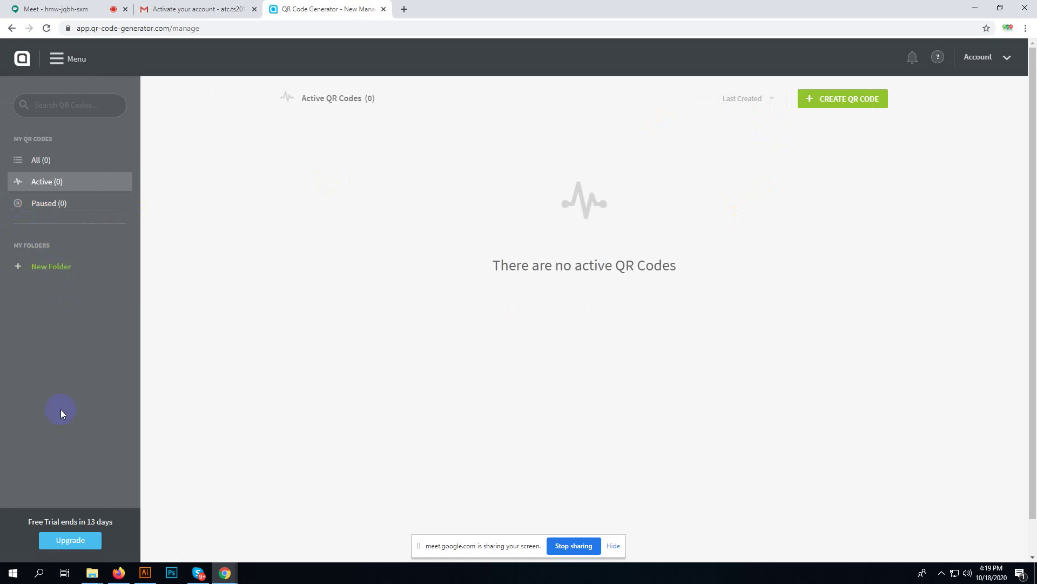
{"action": "left_click", "coordinate": [993, 58]}
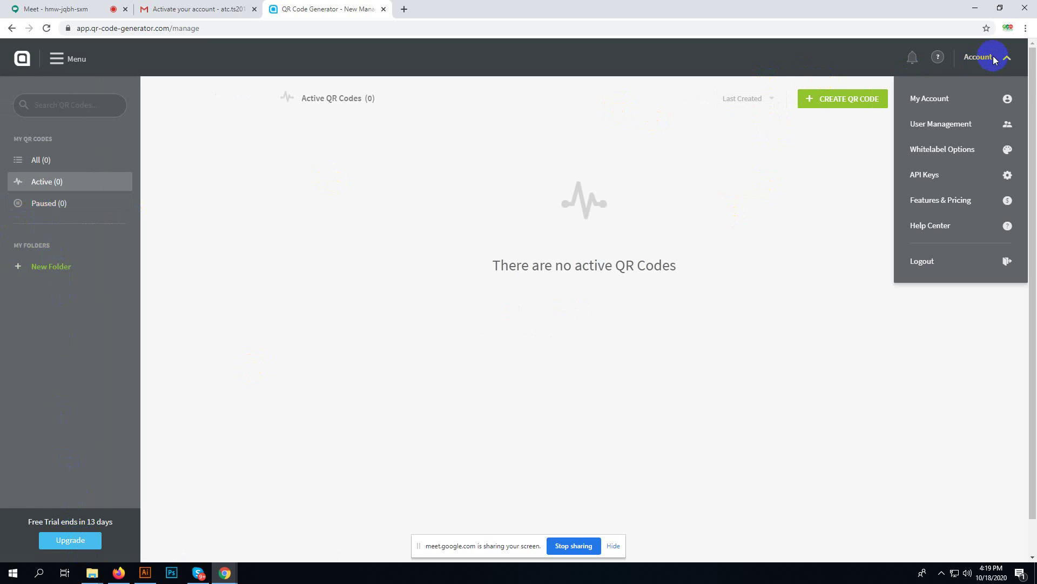
{"action": "left_click", "coordinate": [933, 262]}
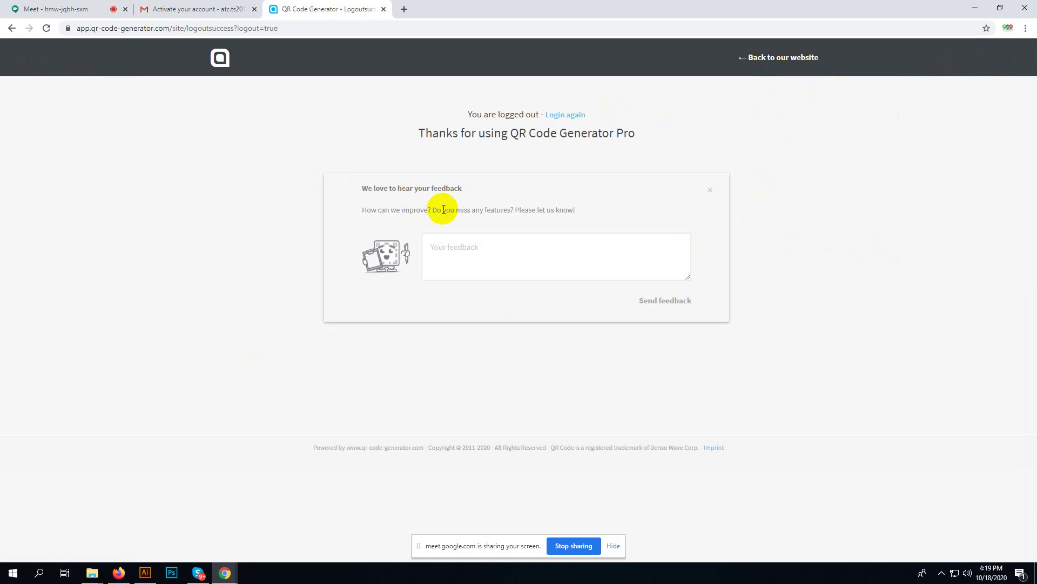
{"action": "left_click", "coordinate": [220, 56]}
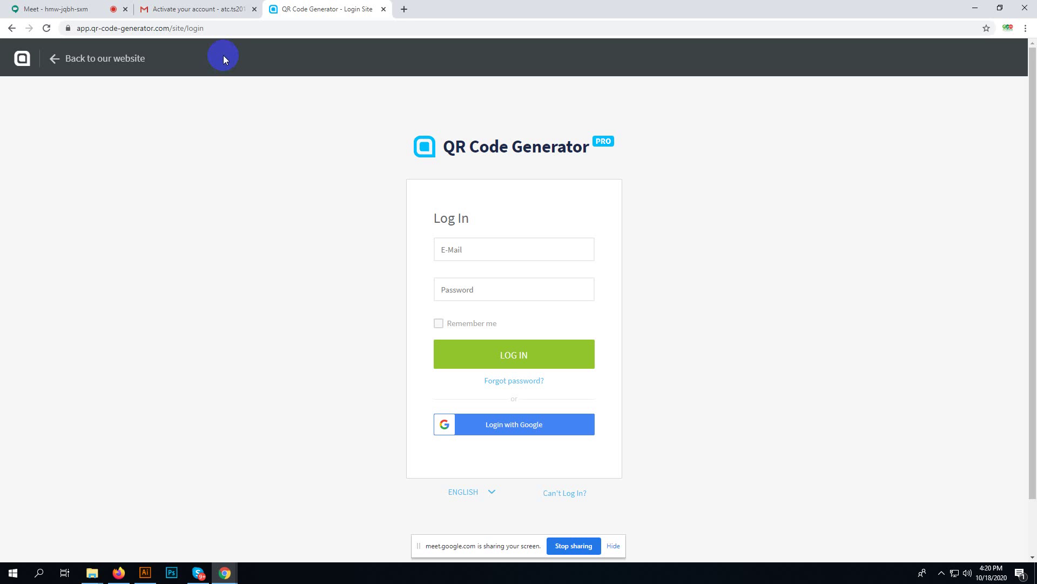
- Search Google for 'qr code' in a new tab
{"action": "left_click", "coordinate": [406, 9]}
{"action": "type", "text": "bu"}
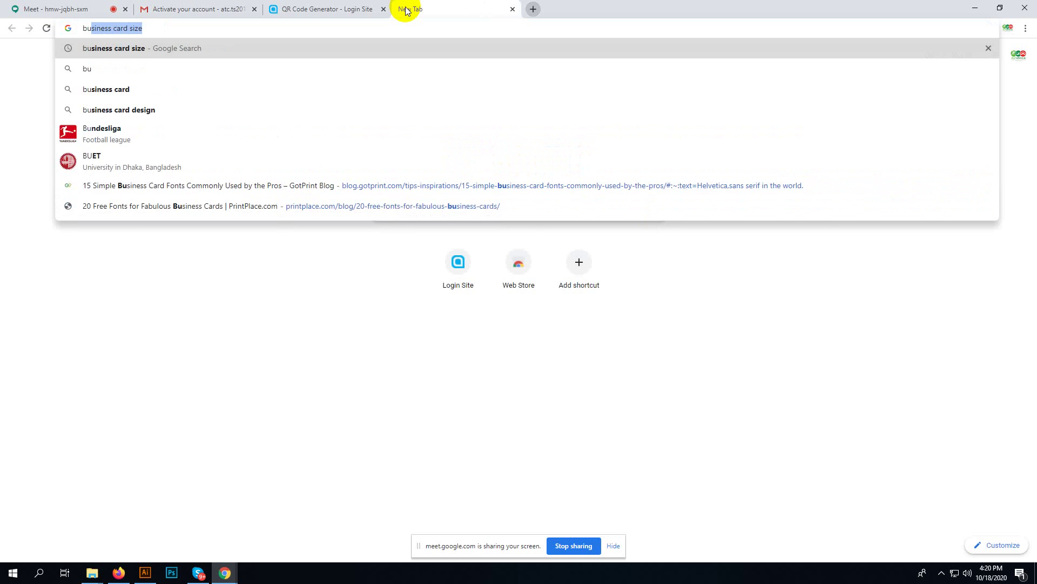
{"action": "type", "text": "siness"}
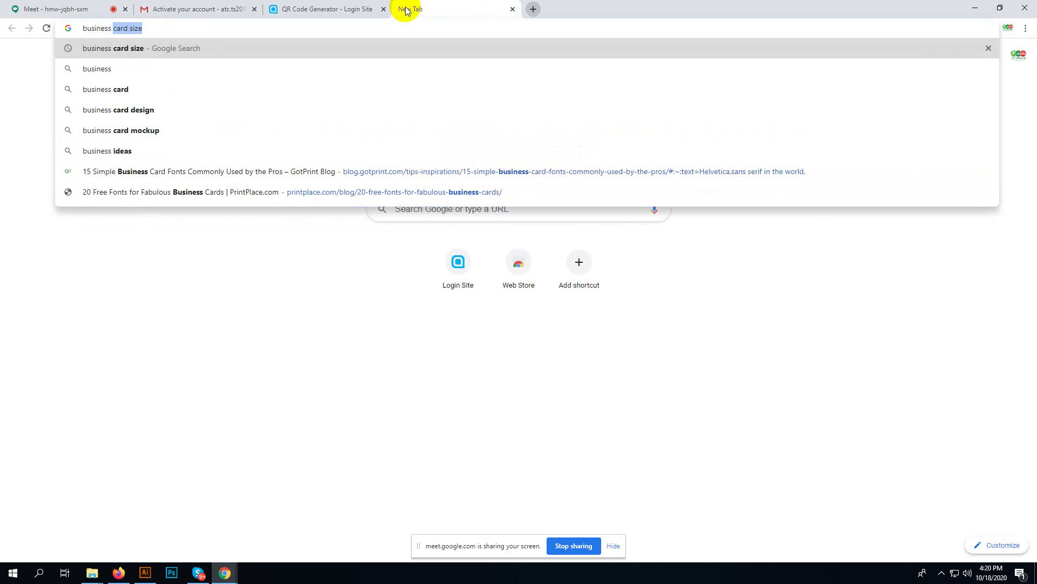
{"action": "key", "text": "BackSpace"}
{"action": "key", "text": "BackSpace"}
{"action": "key", "text": "BackSpace"}
{"action": "key", "text": "BackSpace"}
{"action": "key", "text": "BackSpace"}
{"action": "key", "text": "BackSpace"}
{"action": "key", "text": "BackSpace"}
{"action": "key", "text": "BackSpace"}
{"action": "key", "text": "BackSpace"}
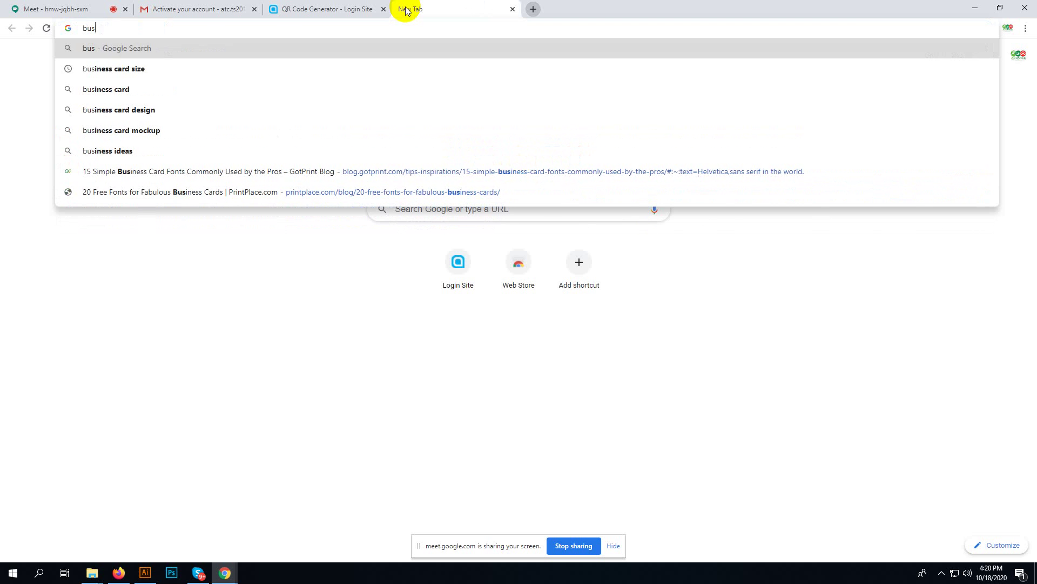
{"action": "type", "text": "qr code"}
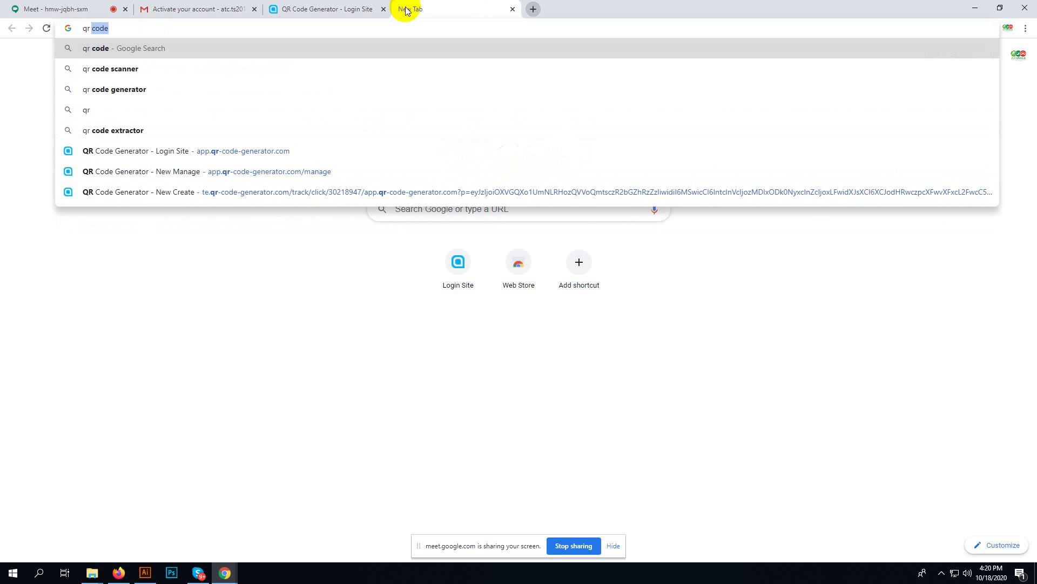
{"action": "key", "text": "Return"}
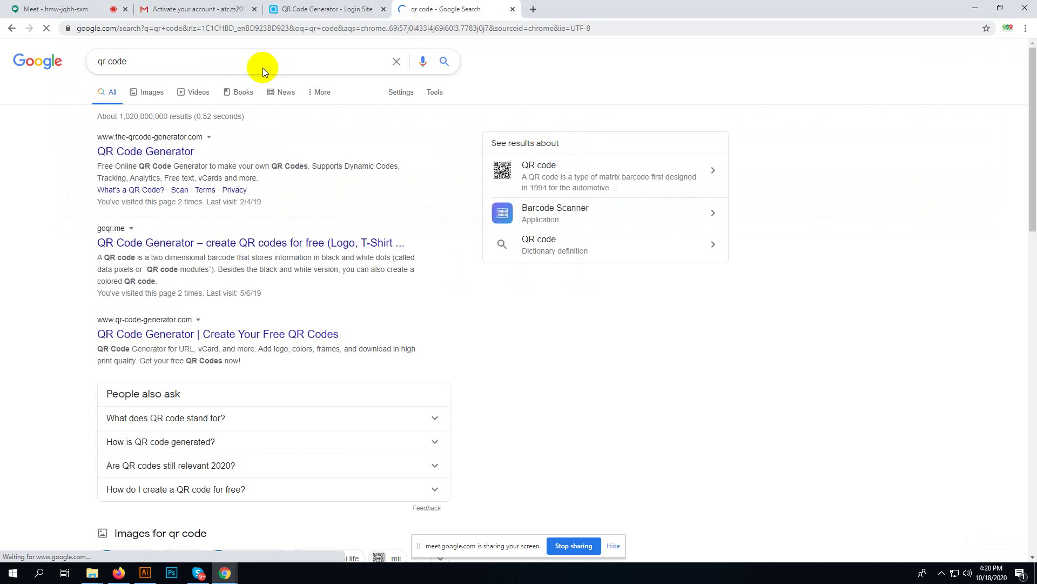
{"action": "scroll", "coordinate": [234, 276], "scroll_direction": "down", "scroll_amount": 3}
{"action": "scroll", "coordinate": [139, 132], "scroll_direction": "up", "scroll_amount": 1}
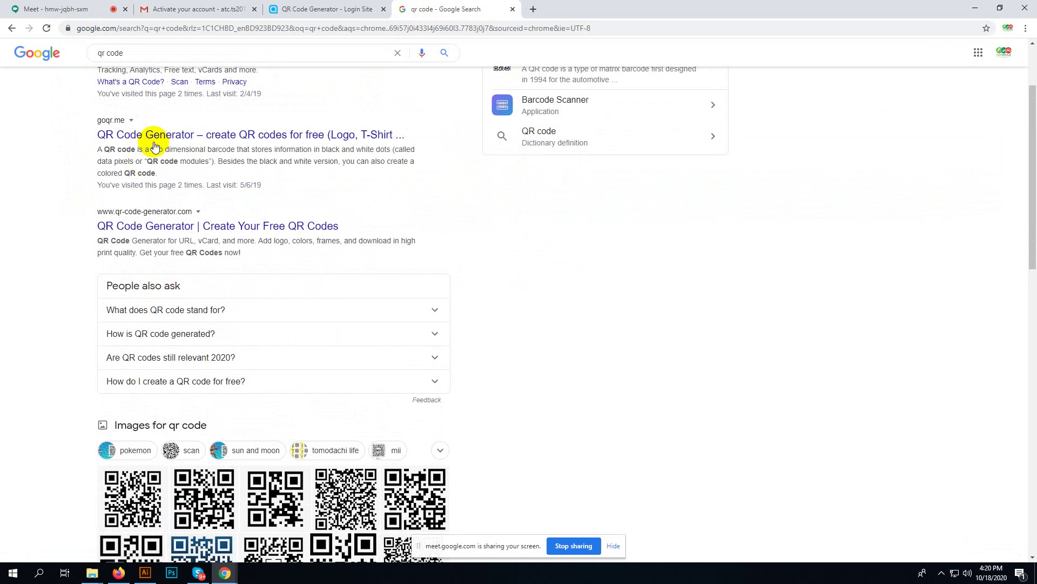
- Check the goqr.me generator result, then close its tab
{"action": "middle_click", "coordinate": [153, 133]}
{"action": "left_click", "coordinate": [566, 8]}
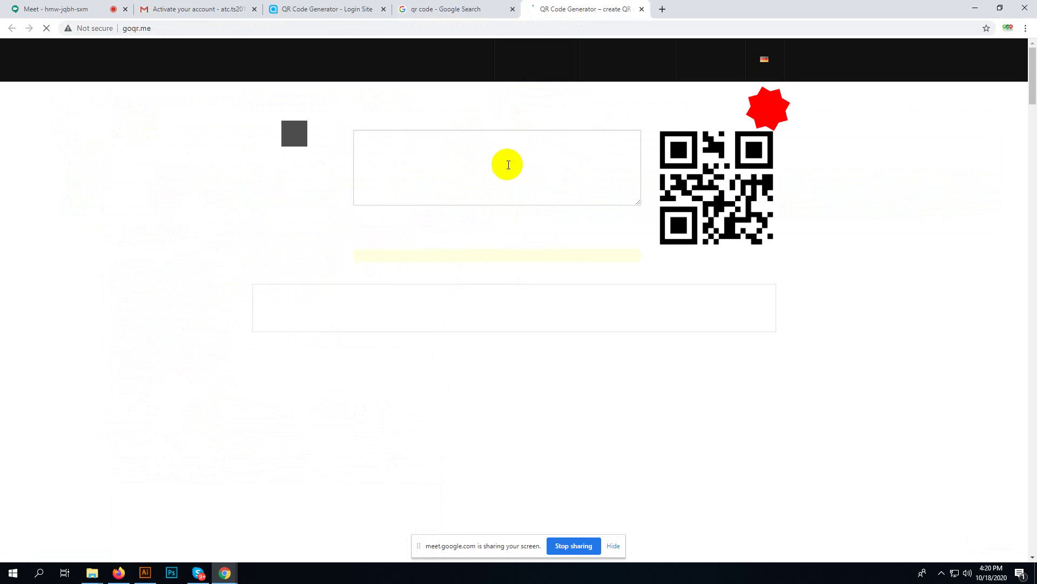
{"action": "left_click", "coordinate": [456, 166]}
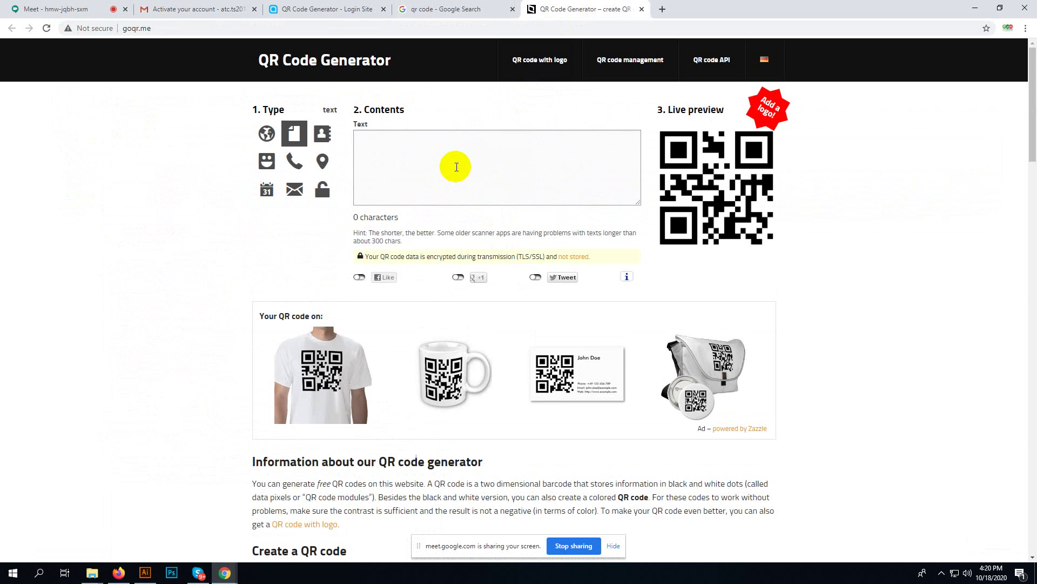
{"action": "scroll", "coordinate": [457, 166], "scroll_direction": "down", "scroll_amount": 5}
{"action": "scroll", "coordinate": [446, 235], "scroll_direction": "up", "scroll_amount": 5}
{"action": "left_click", "coordinate": [642, 9]}
- Open the QRCode Monkey and QRcode.com results in new tabs
{"action": "scroll", "coordinate": [331, 294], "scroll_direction": "down", "scroll_amount": 2}
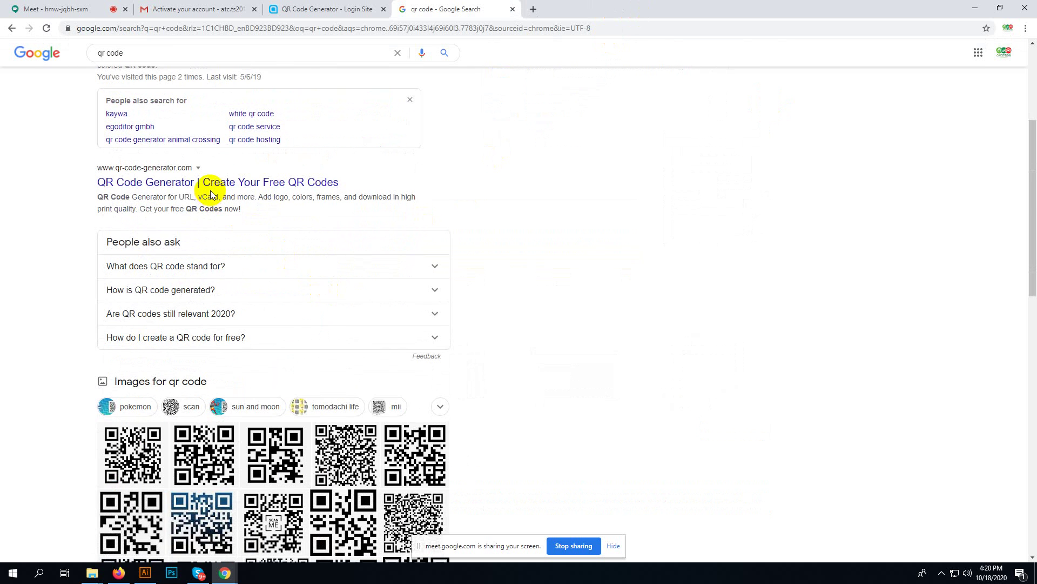
{"action": "scroll", "coordinate": [226, 279], "scroll_direction": "down", "scroll_amount": 10}
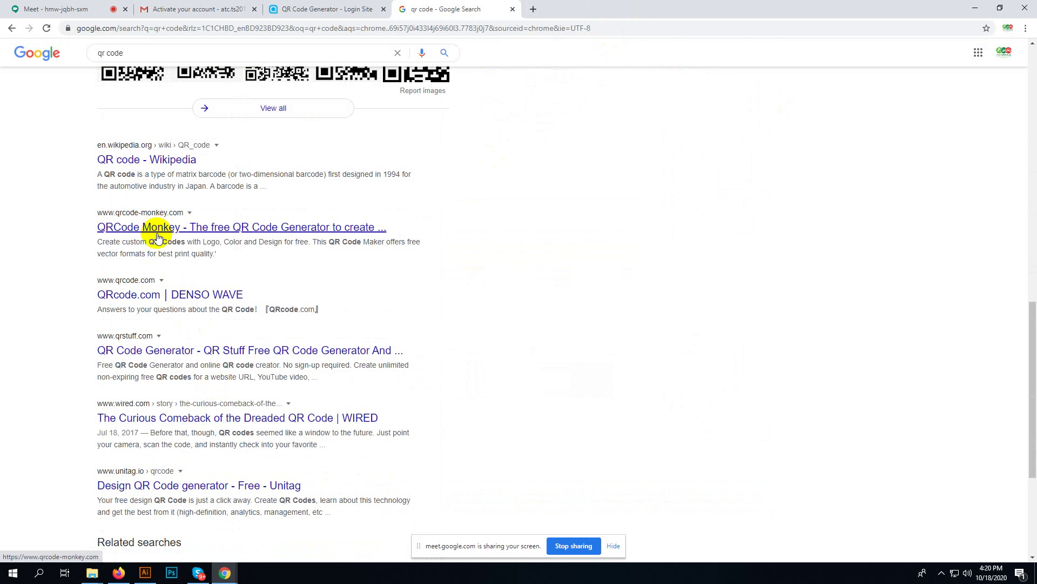
{"action": "right_click", "coordinate": [157, 235]}
{"action": "left_click", "coordinate": [199, 242]}
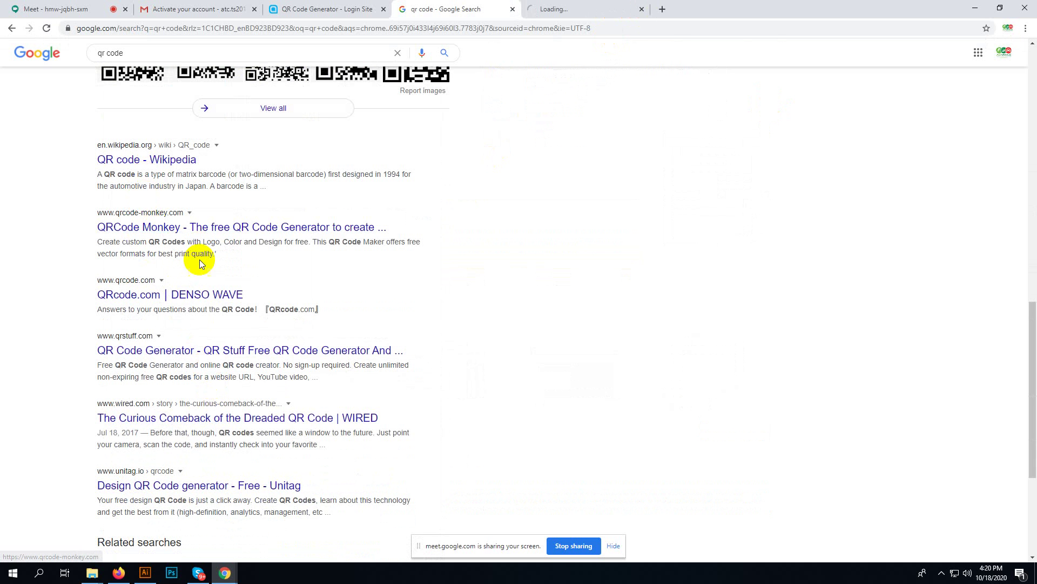
{"action": "right_click", "coordinate": [188, 297]}
{"action": "left_click", "coordinate": [229, 303]}
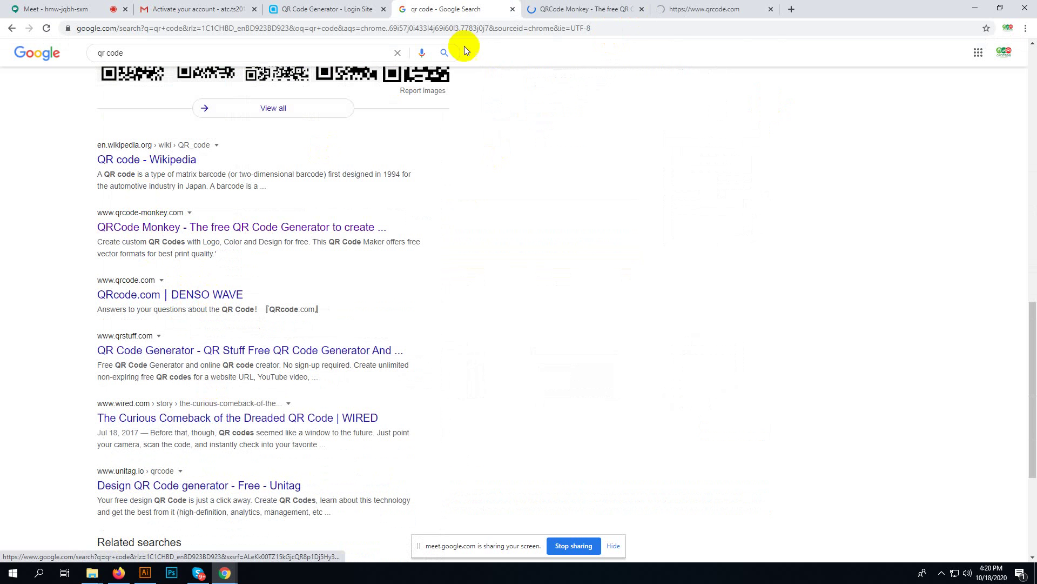
- Browse QRcode.com and its QR Code Model 1 and Model 2 page, then close it
{"action": "left_click", "coordinate": [690, 9]}
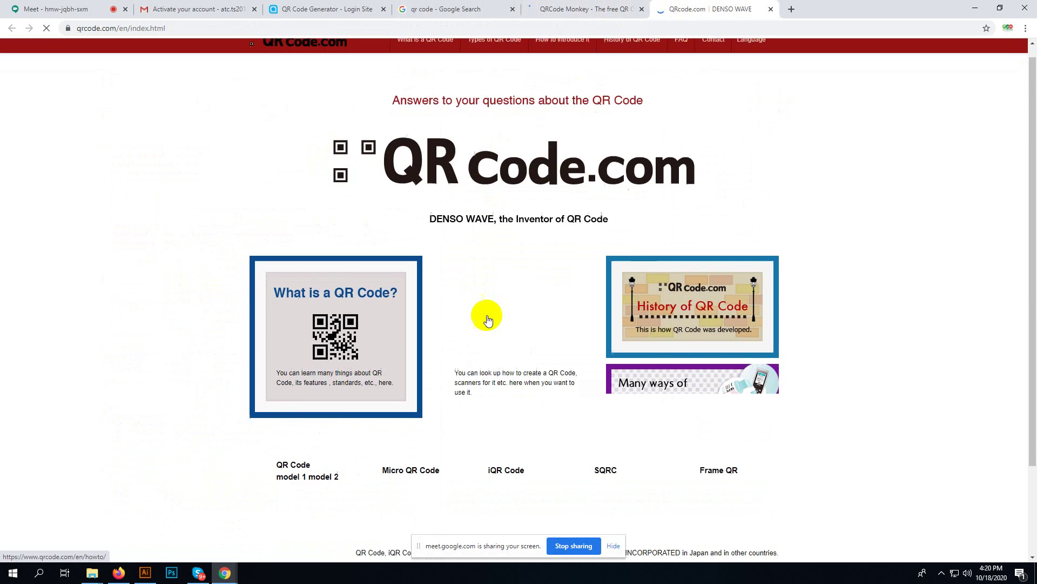
{"action": "scroll", "coordinate": [486, 319], "scroll_direction": "down", "scroll_amount": 2}
{"action": "scroll", "coordinate": [491, 329], "scroll_direction": "up", "scroll_amount": 2}
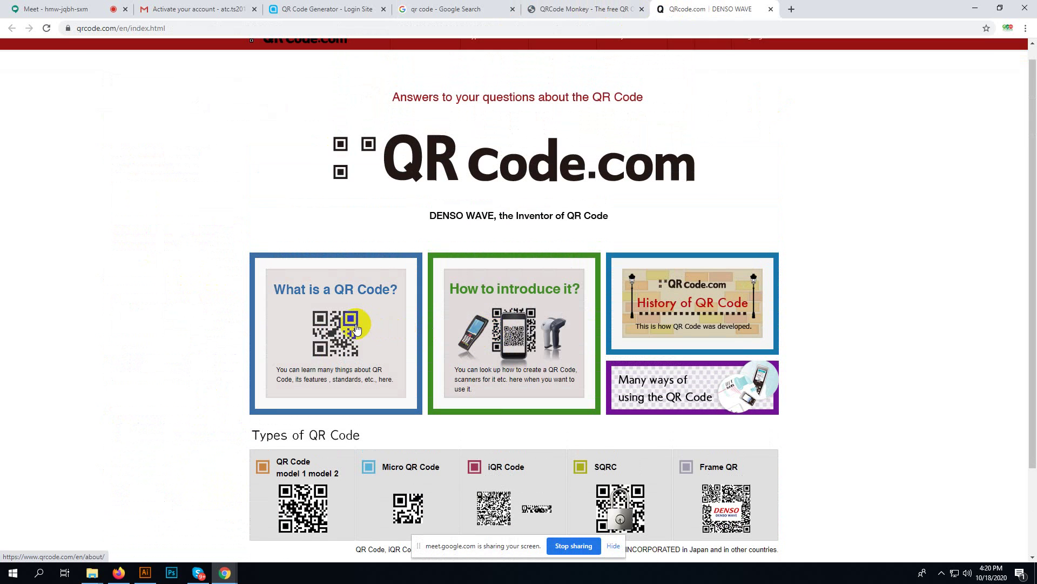
{"action": "scroll", "coordinate": [356, 328], "scroll_direction": "down", "scroll_amount": 2}
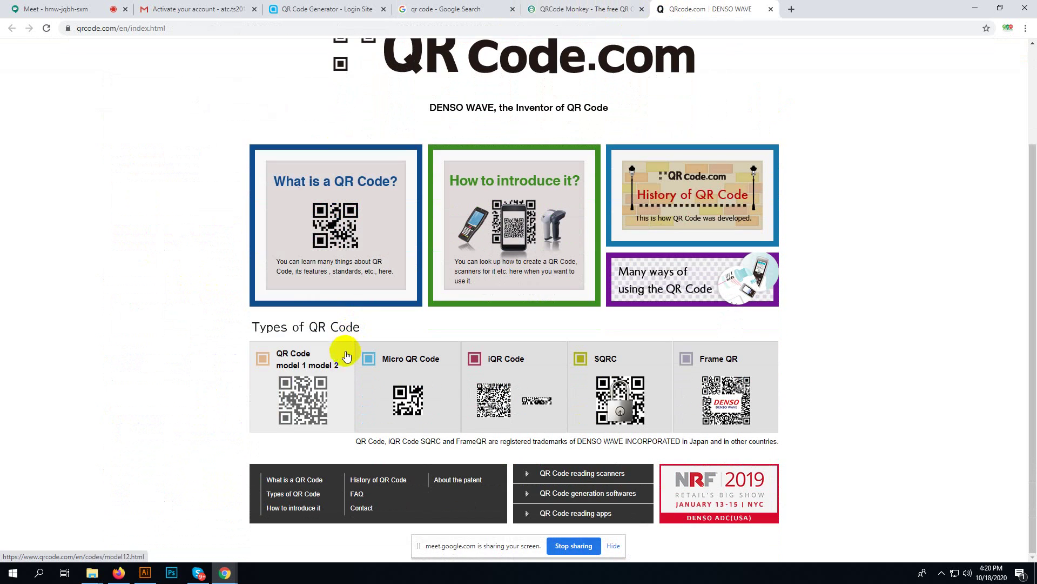
{"action": "left_click", "coordinate": [316, 396]}
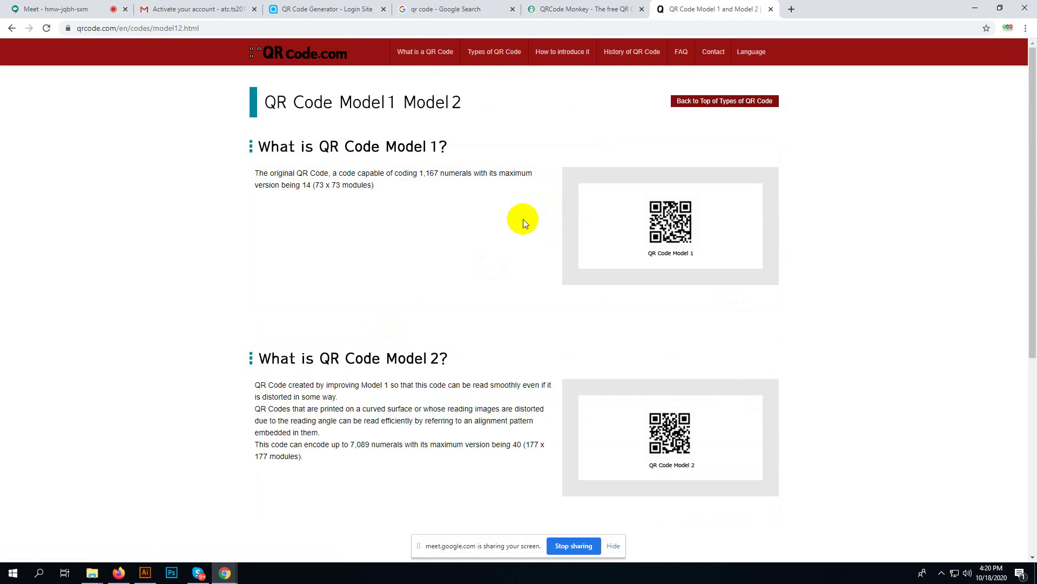
{"action": "scroll", "coordinate": [501, 280], "scroll_direction": "down", "scroll_amount": 6}
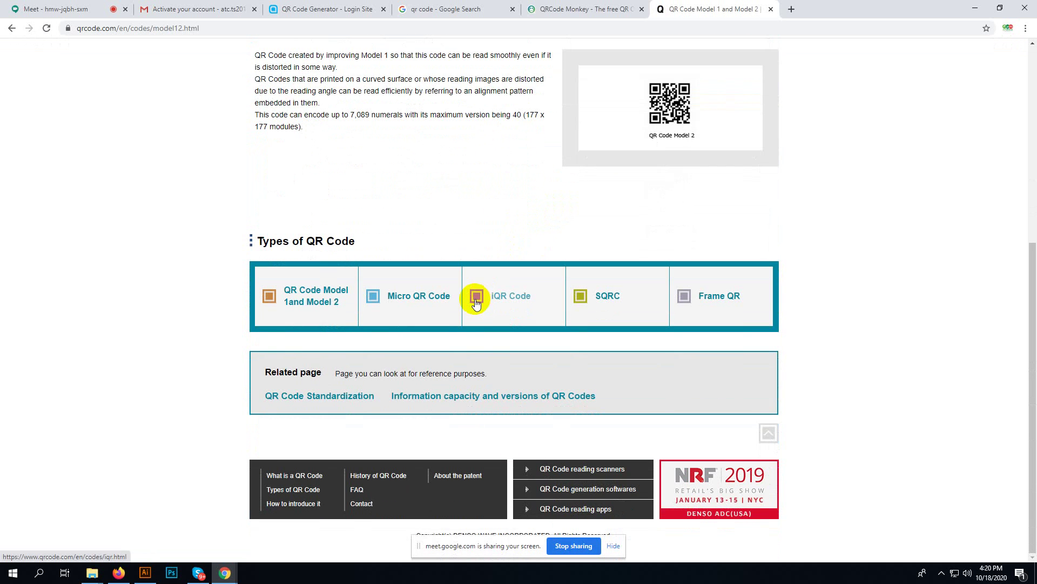
{"action": "left_click", "coordinate": [771, 10]}
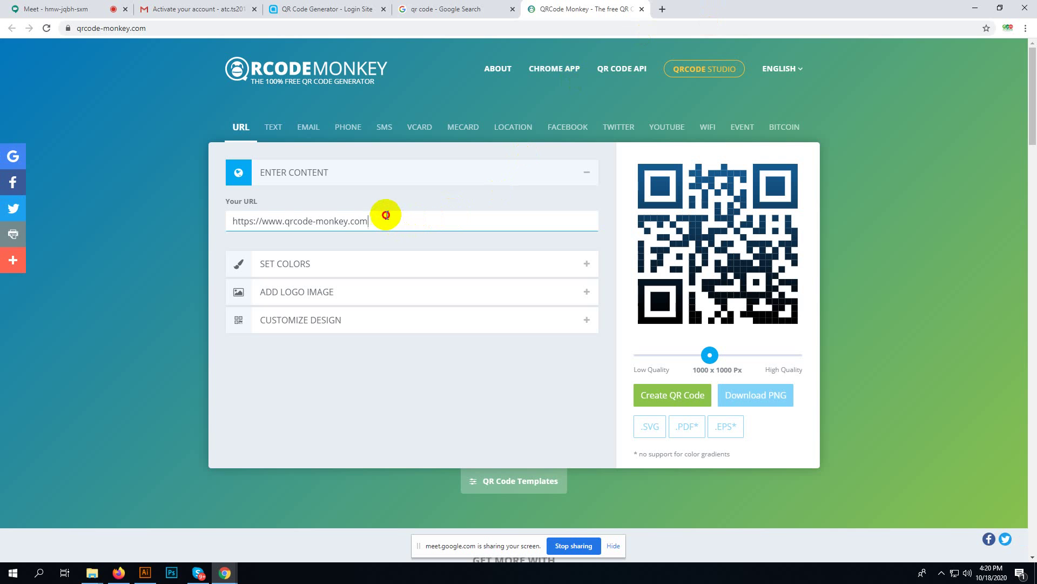
- Review QRCode Monkey's URL content, colour and body/eye shape design settings
{"action": "left_click_drag", "start_coordinate": [386, 215], "coordinate": [179, 216]}
{"action": "key", "text": "ctrl+c"}
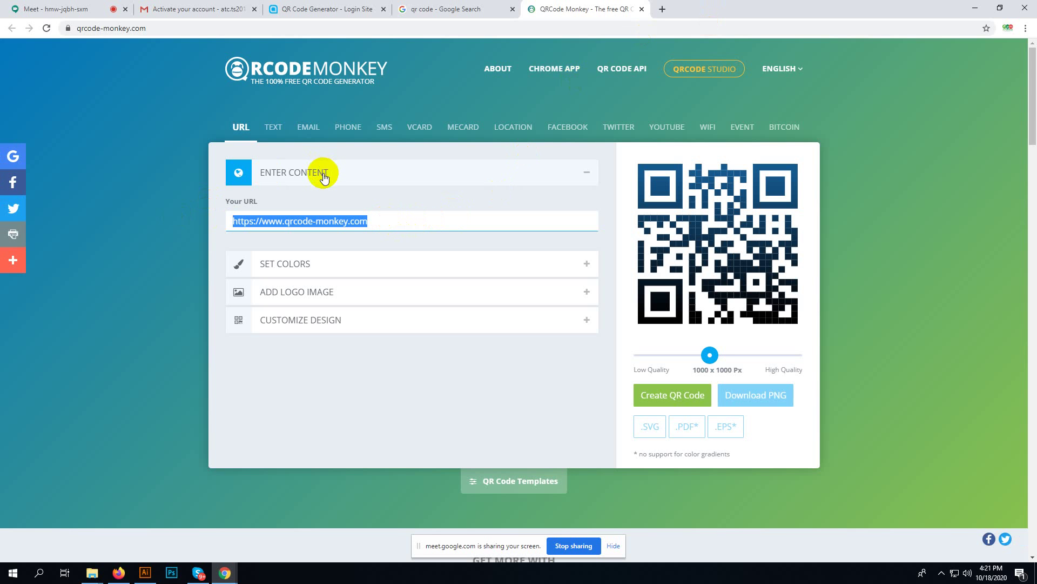
{"action": "left_click", "coordinate": [314, 267]}
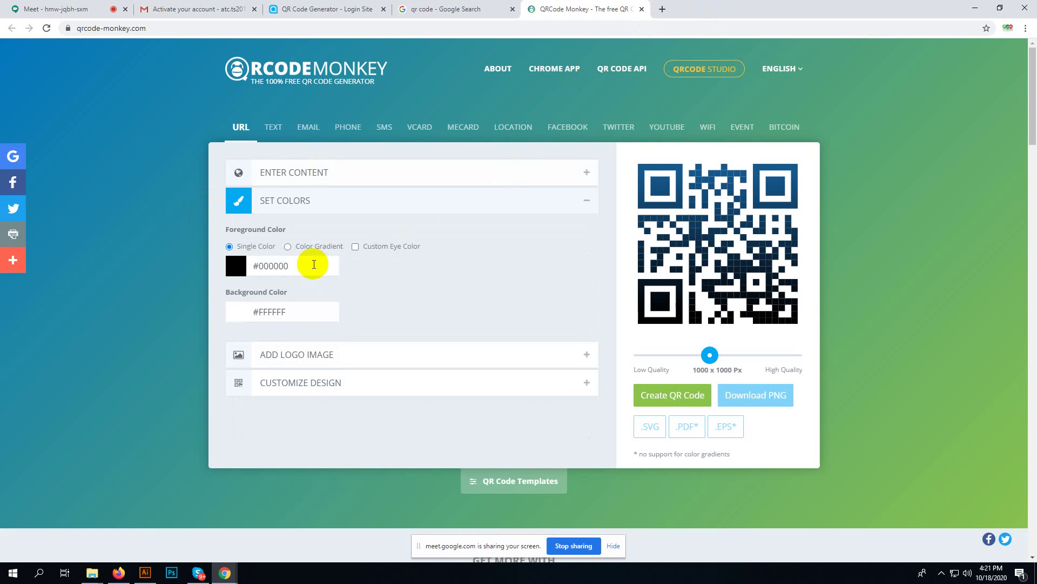
{"action": "left_click", "coordinate": [325, 174]}
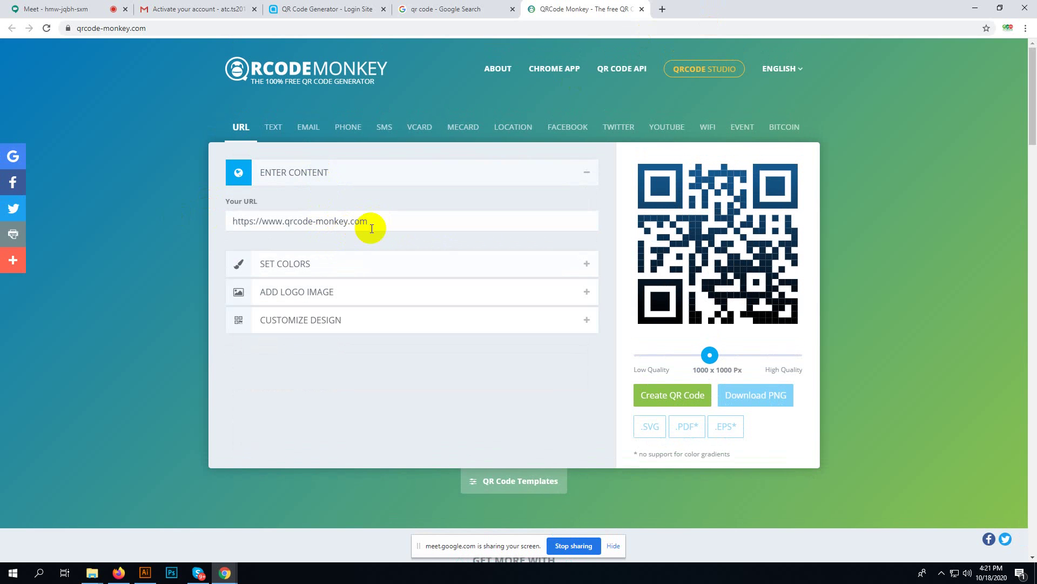
{"action": "left_click", "coordinate": [313, 319]}
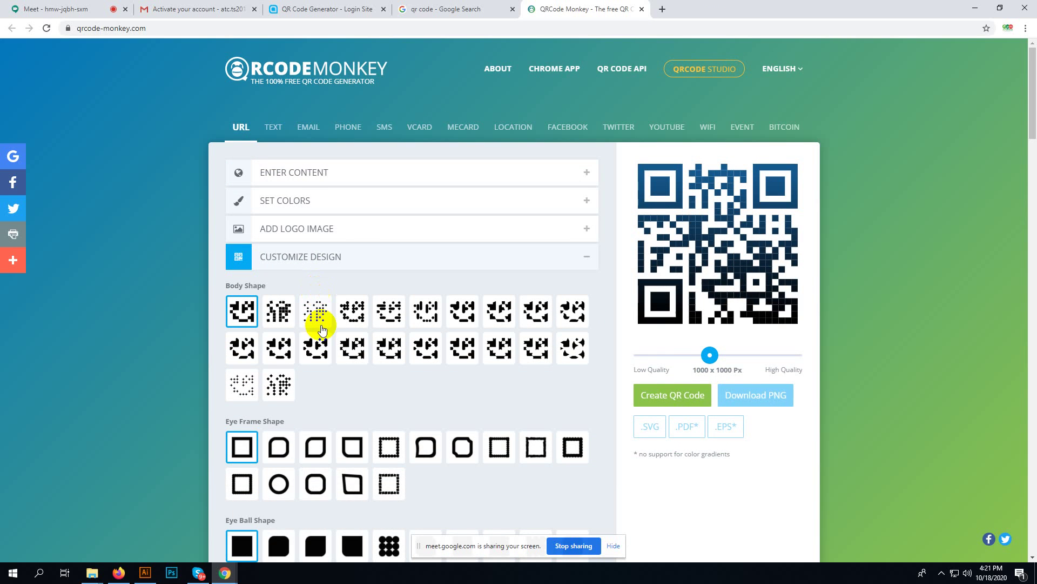
{"action": "scroll", "coordinate": [342, 392], "scroll_direction": "down", "scroll_amount": 4}
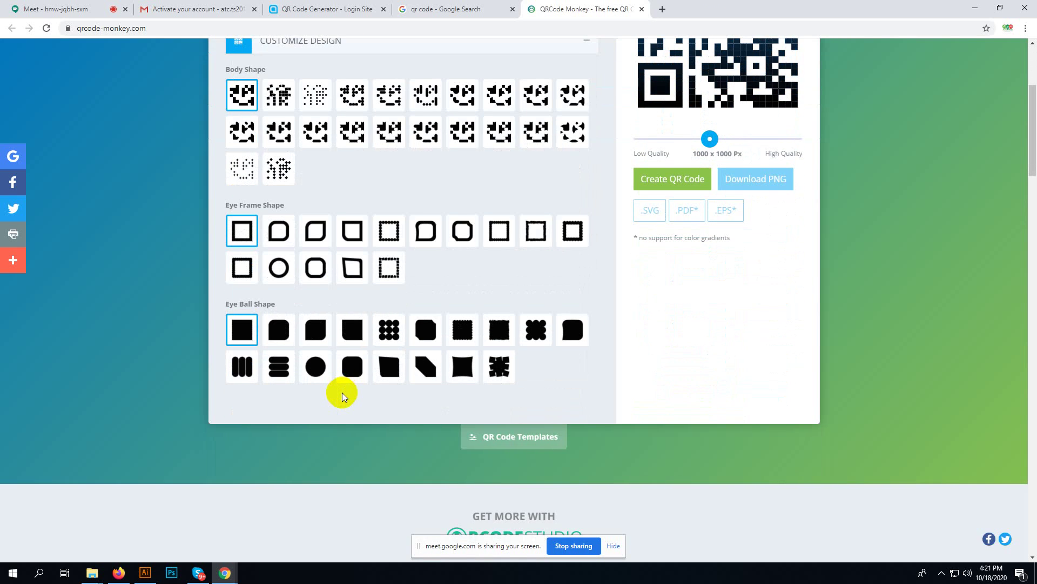
{"action": "scroll", "coordinate": [342, 392], "scroll_direction": "up", "scroll_amount": 4}
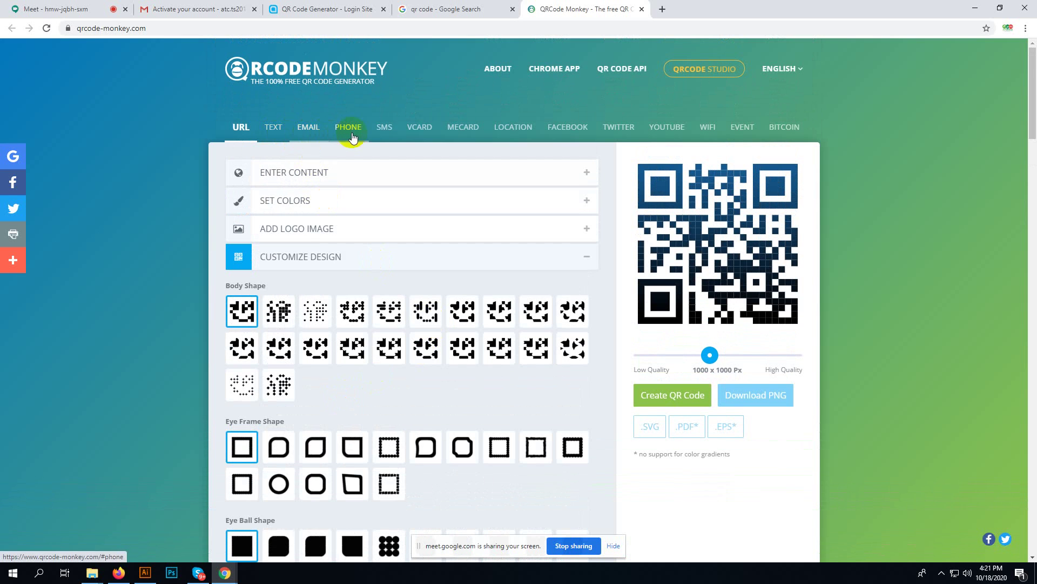
- Switch to a vCard code and fill in the contact's name, work phone and e-mail
{"action": "left_click", "coordinate": [418, 132]}
{"action": "left_click", "coordinate": [288, 243]}
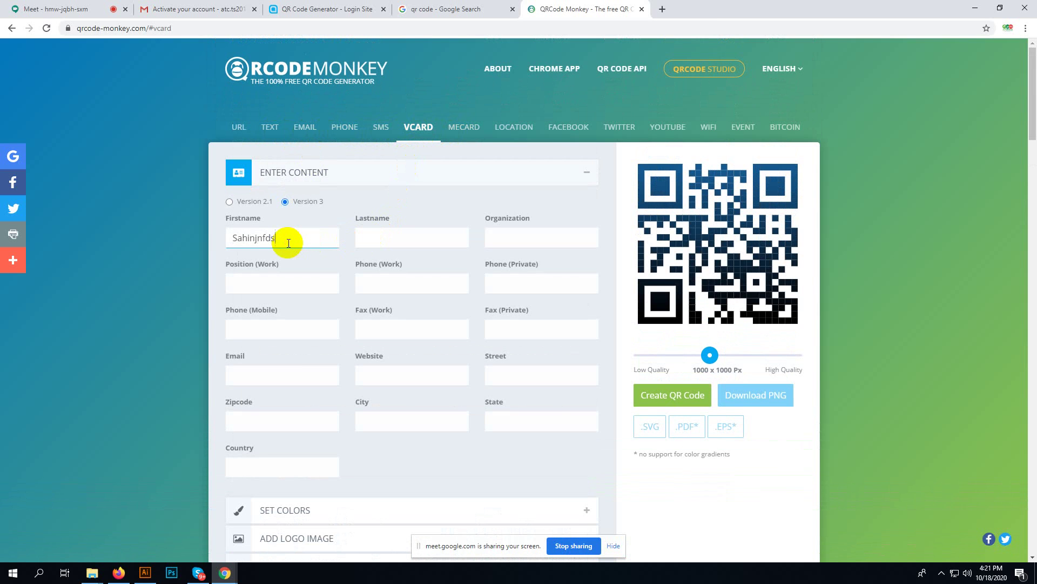
{"action": "key", "text": "Tab"}
{"action": "key", "text": "Tab"}
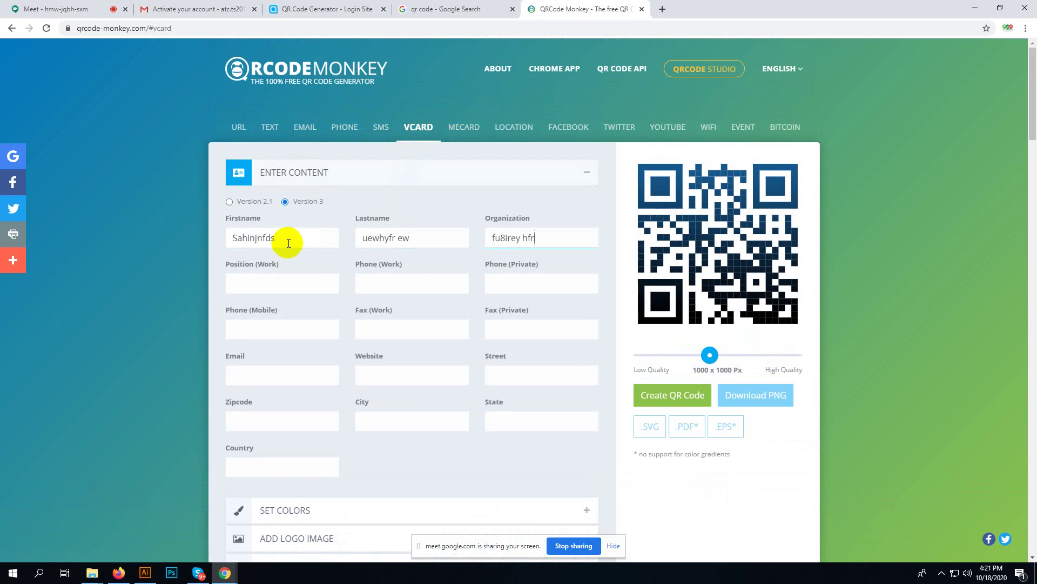
{"action": "left_click", "coordinate": [395, 286]}
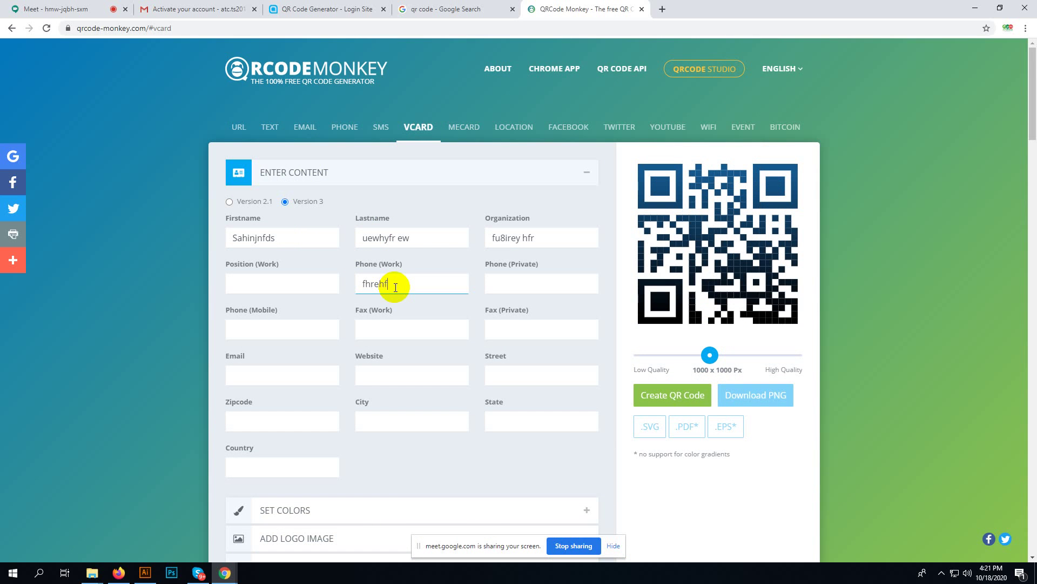
{"action": "left_click", "coordinate": [273, 381]}
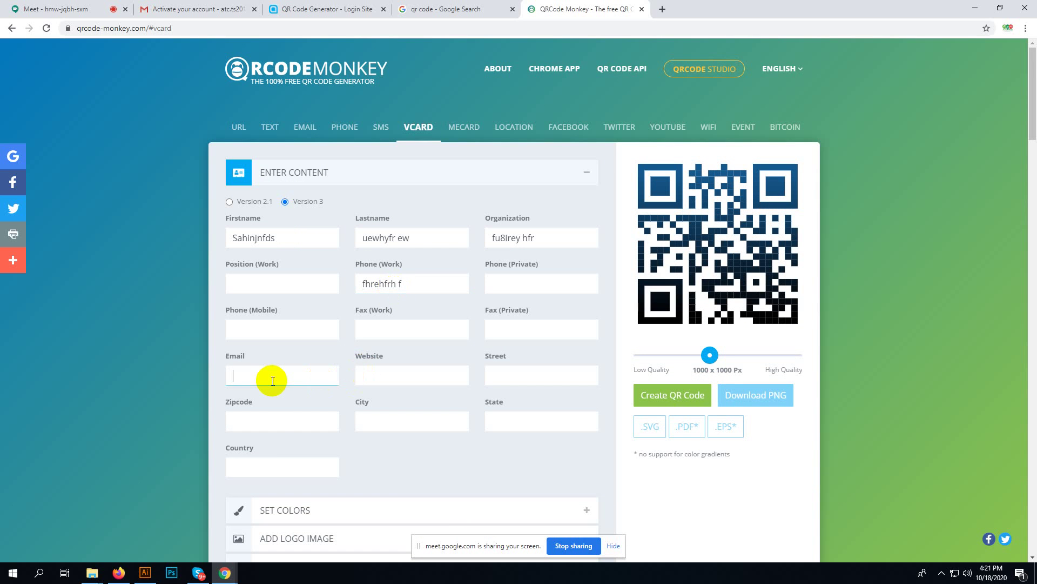
{"action": "type", "text": "uhfuheigf"}
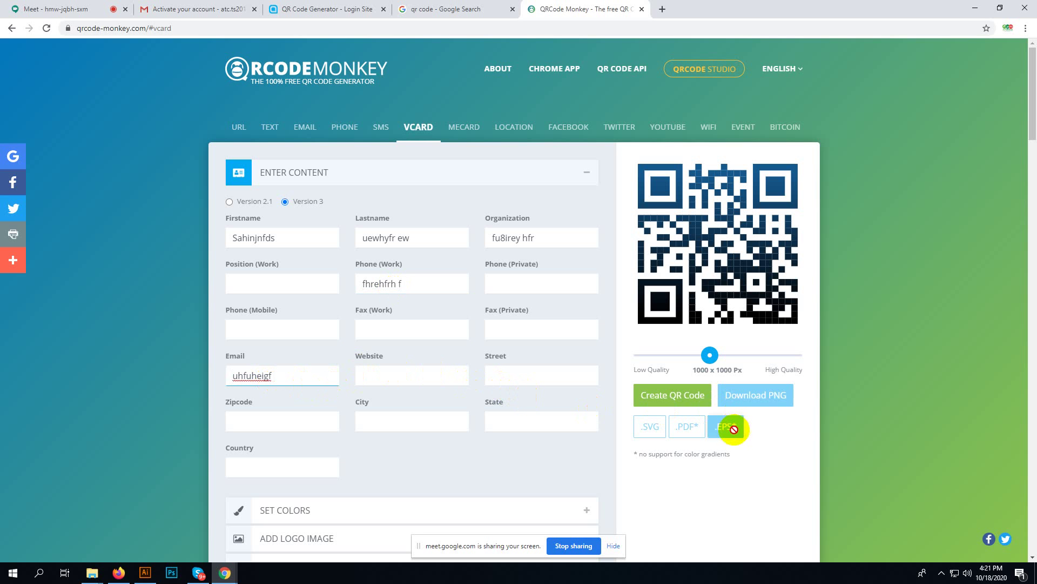
- Raise quality to 1025 x 1025 px, create the QR code and download it as EPS
{"action": "mouse_move", "coordinate": [709, 355]}
{"action": "left_mouse_down"}
{"action": "mouse_move", "coordinate": [829, 354]}
{"action": "mouse_move", "coordinate": [714, 365]}
{"action": "mouse_move", "coordinate": [712, 355]}
{"action": "left_mouse_up"}
{"action": "left_click", "coordinate": [676, 393]}
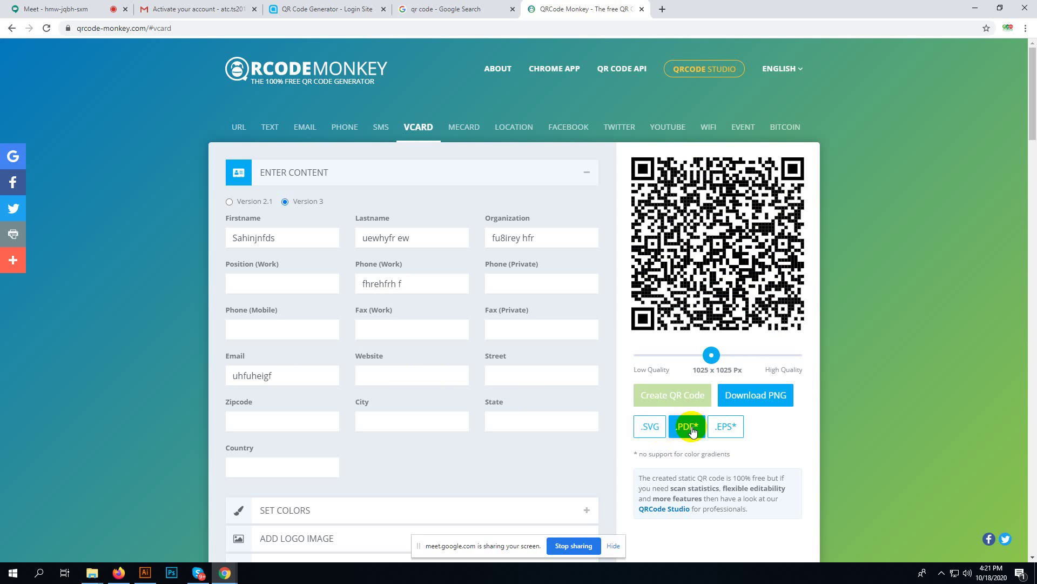
{"action": "left_click", "coordinate": [731, 428]}
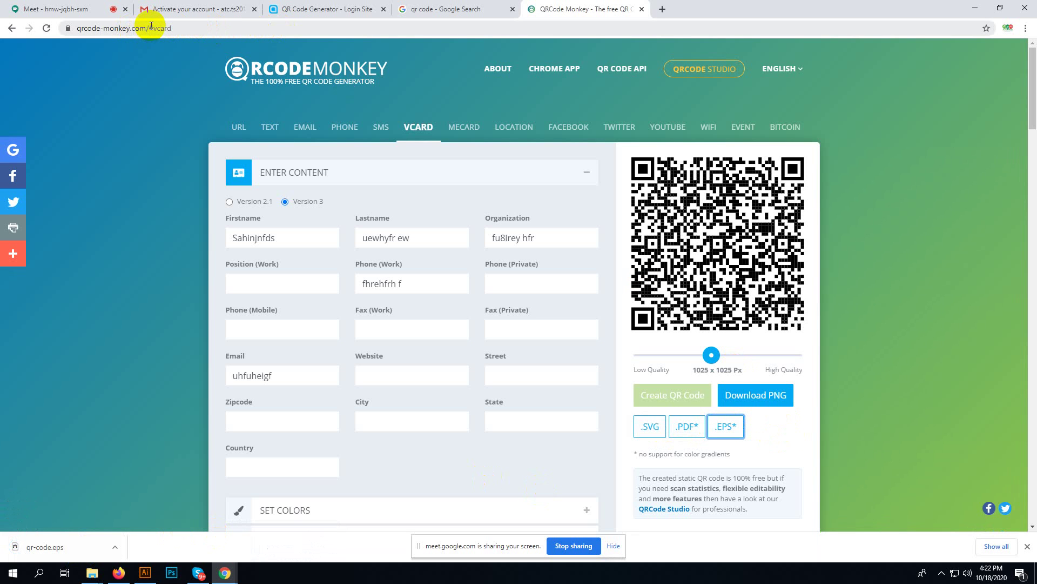
- Post the QRCode Monkey link in the Google Meet chat
{"action": "left_click", "coordinate": [134, 28]}
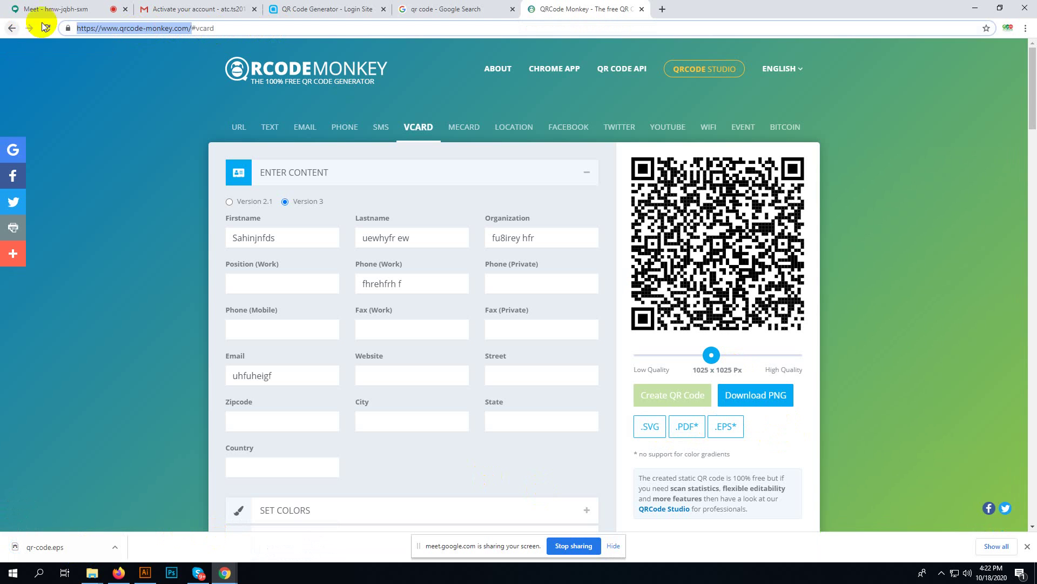
{"action": "left_click", "coordinate": [22, 5]}
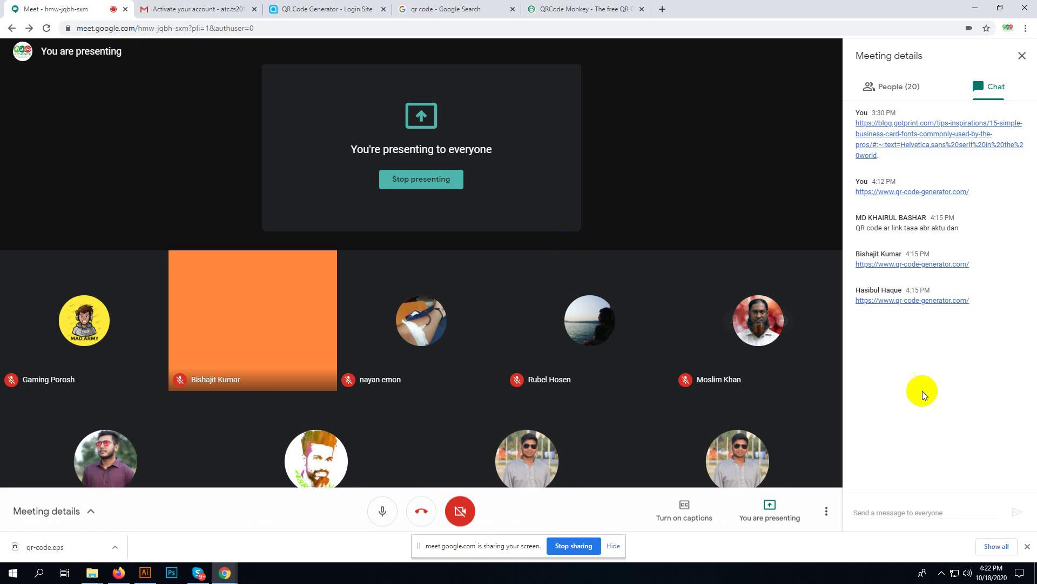
{"action": "left_click", "coordinate": [907, 514]}
{"action": "key", "text": "ctrl+v"}
{"action": "key", "text": "Return"}
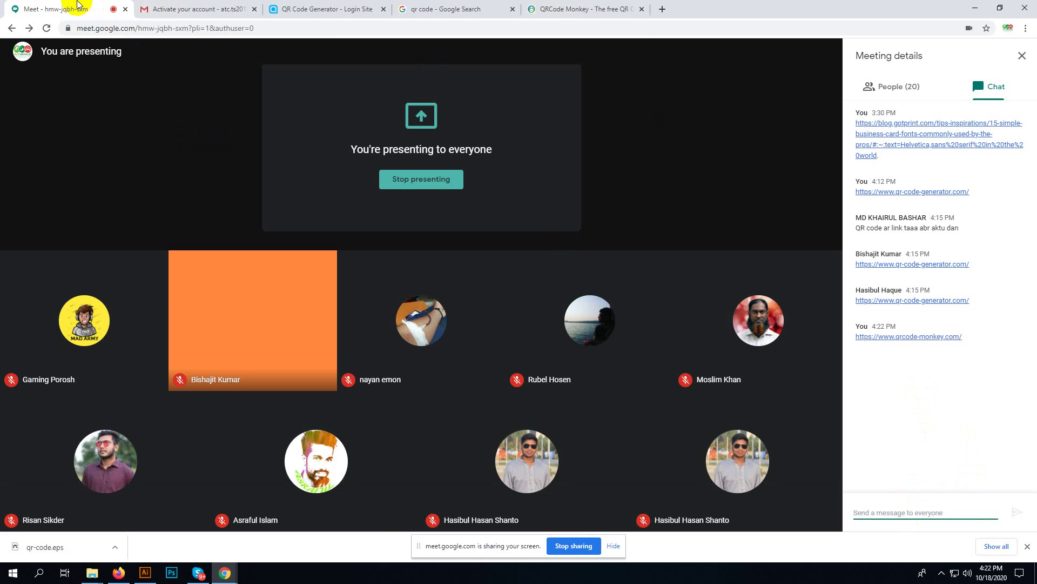
- Bookmark the QRCode Monkey generator page
{"action": "left_click", "coordinate": [463, 7]}
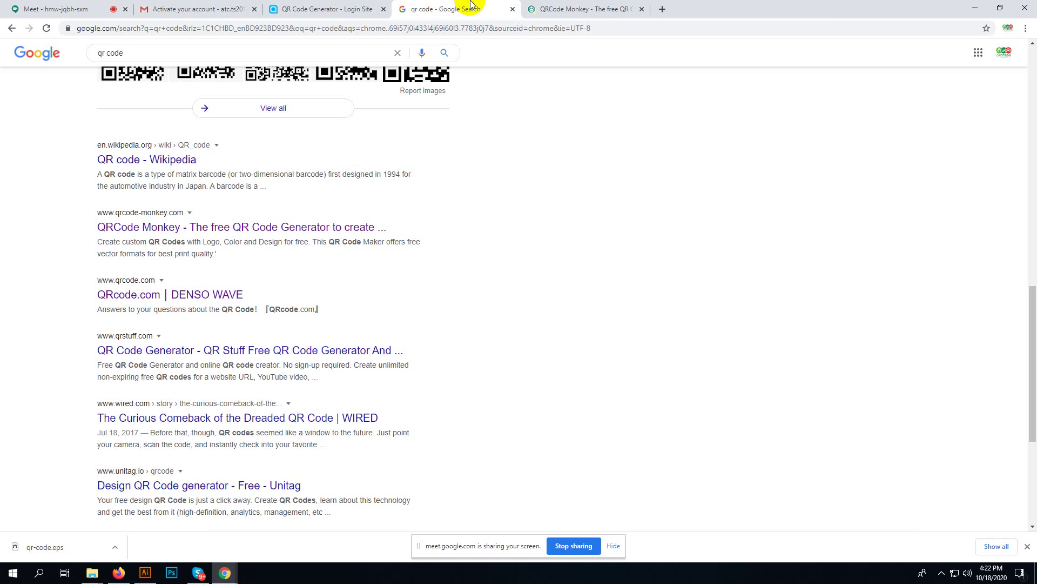
{"action": "left_click", "coordinate": [590, 7]}
{"action": "left_click", "coordinate": [985, 28]}
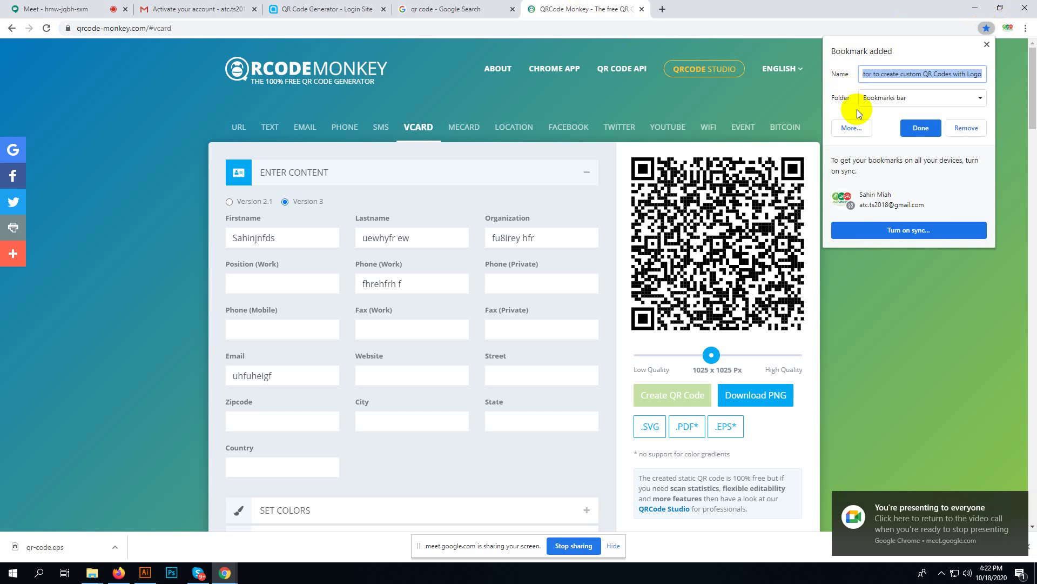
{"action": "left_click", "coordinate": [915, 130]}
- Open the downloaded qr-code.eps in Illustrator
{"action": "left_click", "coordinate": [459, 6]}
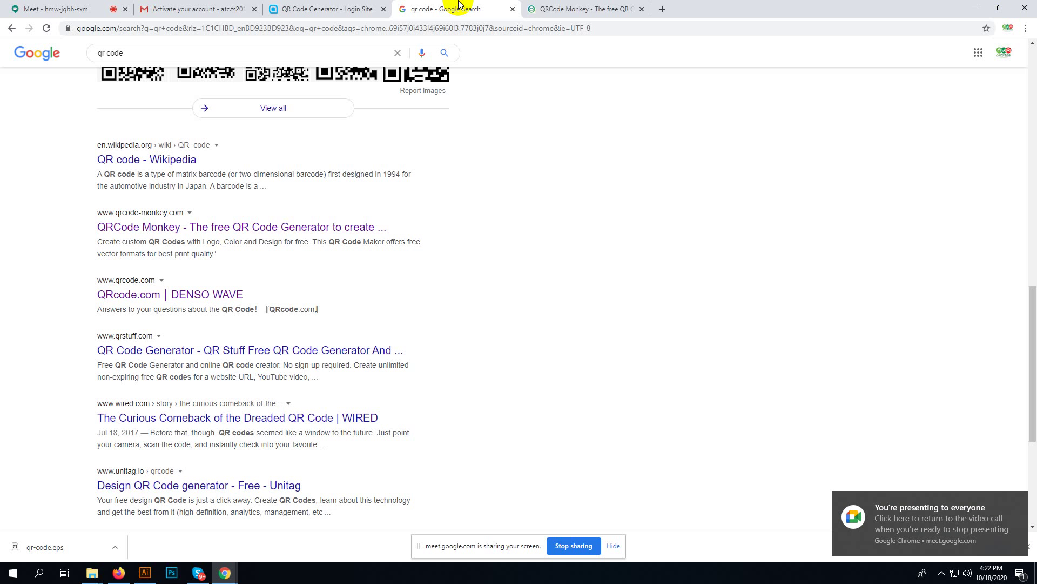
{"action": "left_click", "coordinate": [116, 547]}
{"action": "left_click", "coordinate": [141, 480]}
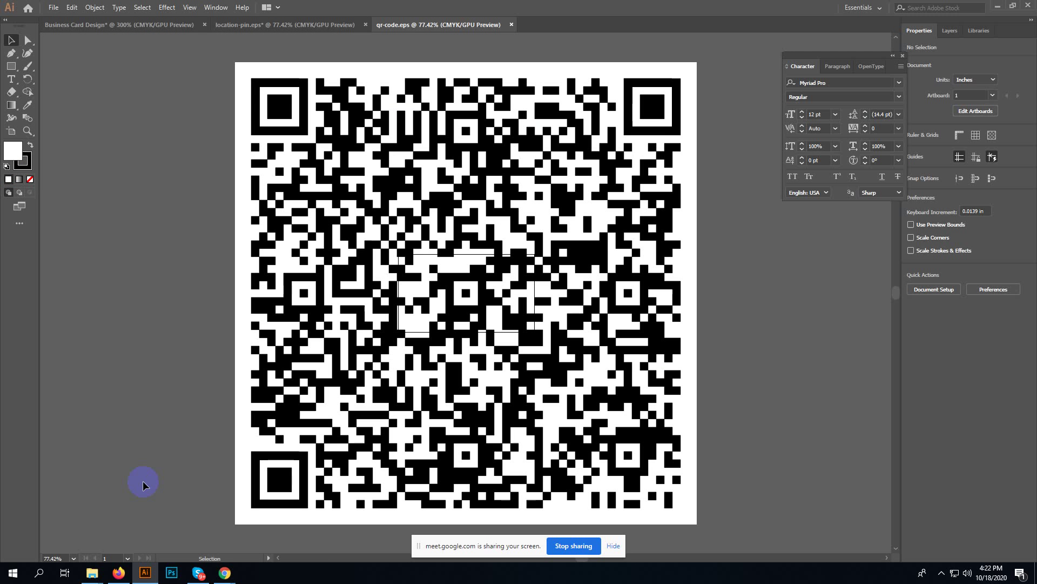
- Ungroup the QR code, delete its white background and select all the modules
{"action": "left_click", "coordinate": [238, 64]}
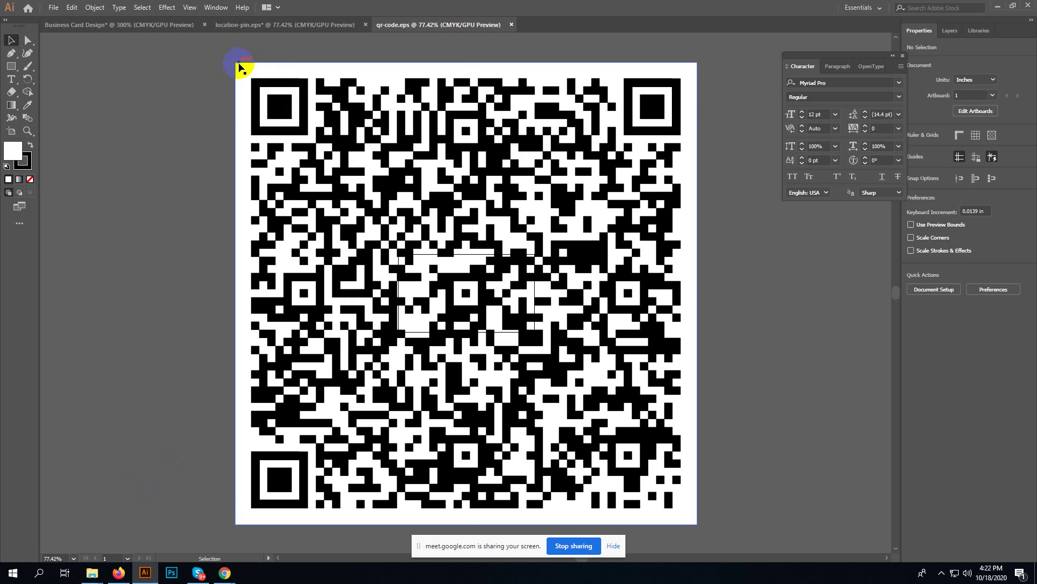
{"action": "right_click", "coordinate": [239, 65]}
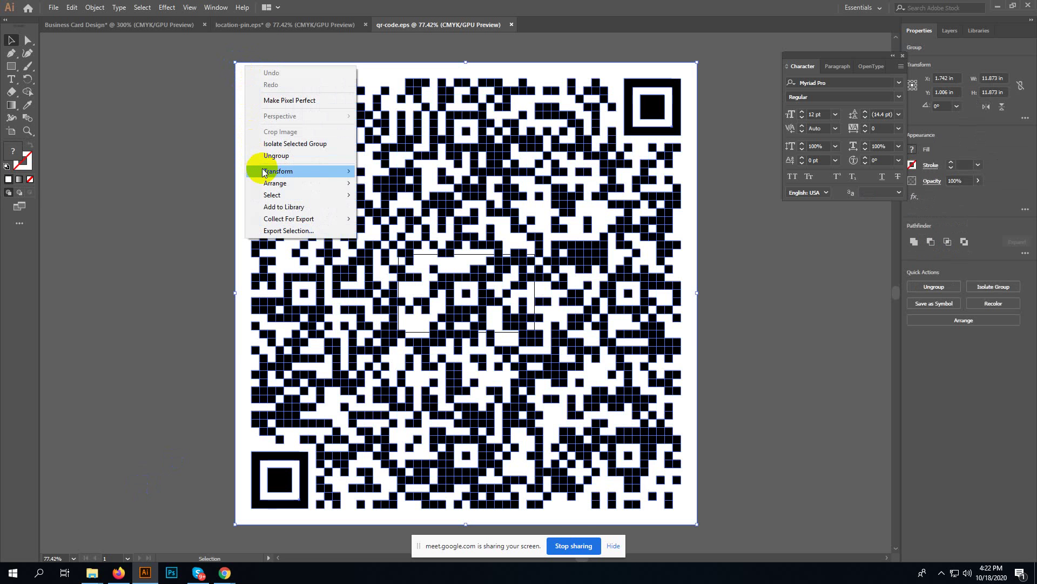
{"action": "left_click", "coordinate": [287, 156]}
{"action": "left_click", "coordinate": [167, 194]}
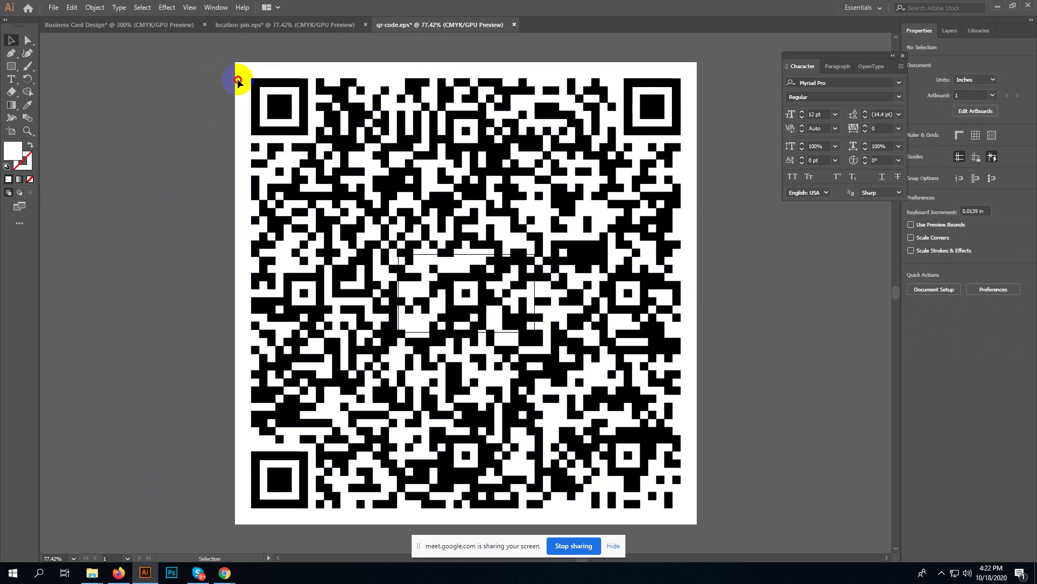
{"action": "key", "text": "Delete"}
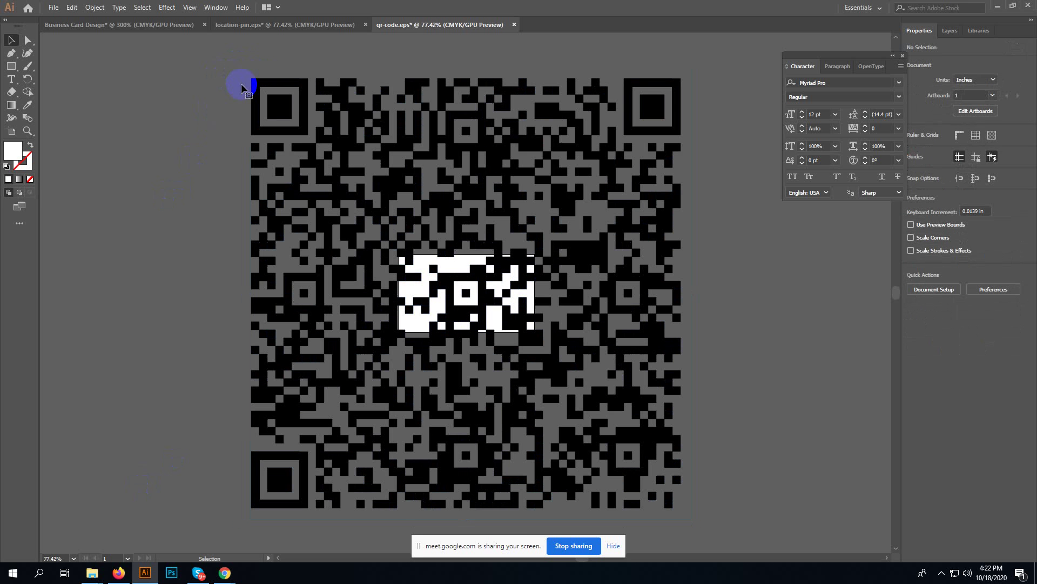
{"action": "left_click_drag", "start_coordinate": [241, 88], "coordinate": [551, 379]}
- Scale the QR code down to about half an inch square on the business card
{"action": "left_click_drag", "start_coordinate": [458, 276], "coordinate": [628, 311]}
{"action": "scroll", "coordinate": [452, 296], "scroll_direction": "up", "scroll_amount": 6}
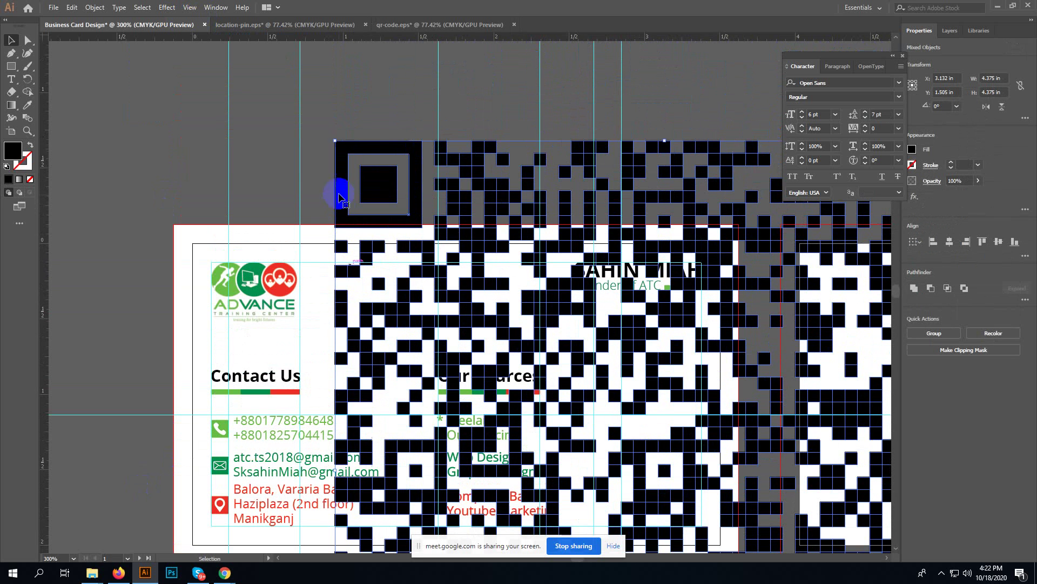
{"action": "left_click", "coordinate": [333, 141]}
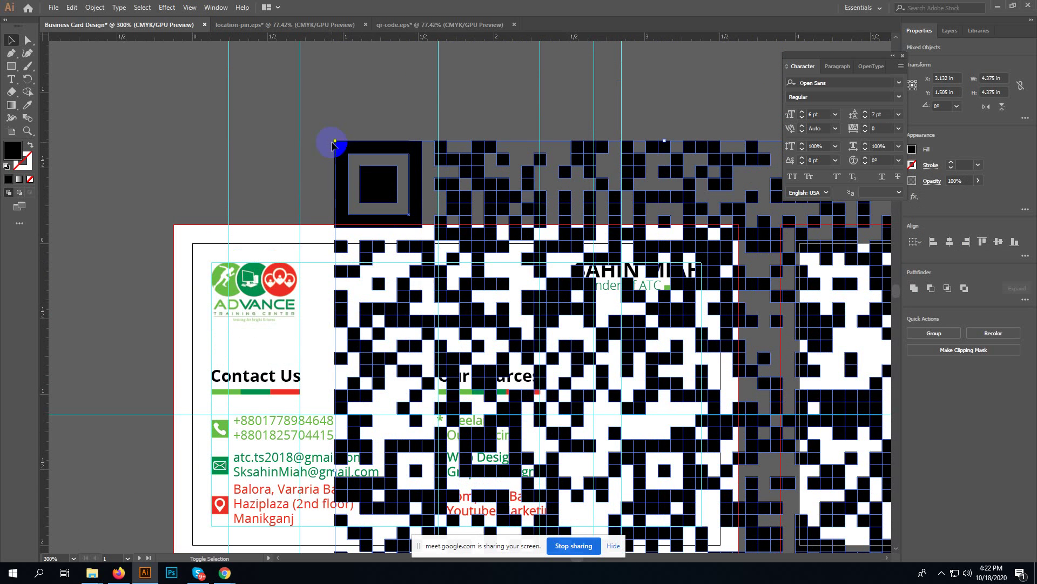
{"action": "left_click_drag", "start_coordinate": [333, 141], "coordinate": [554, 431]}
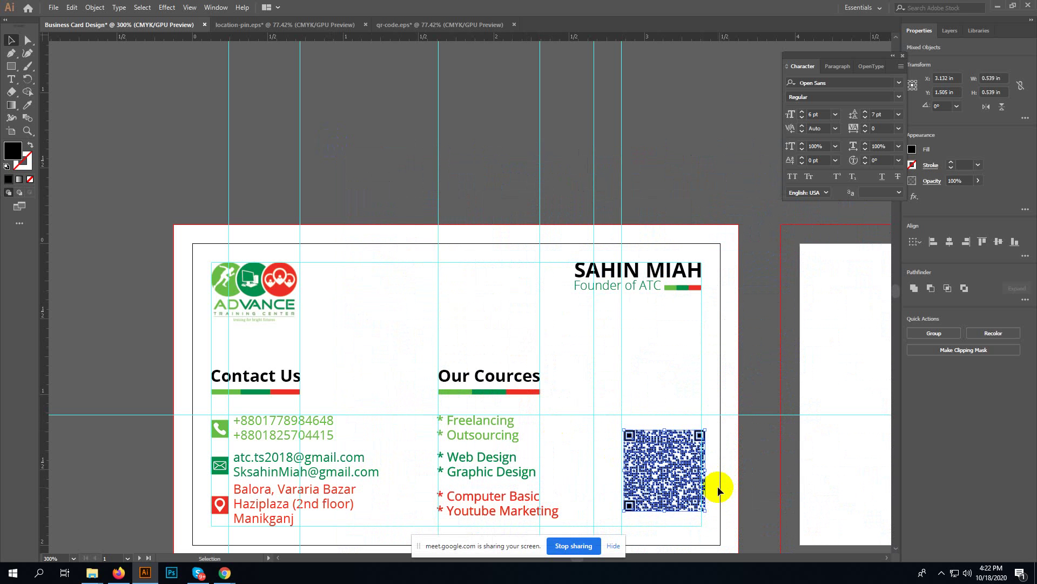
{"action": "left_click_drag", "start_coordinate": [721, 485], "coordinate": [677, 408]}
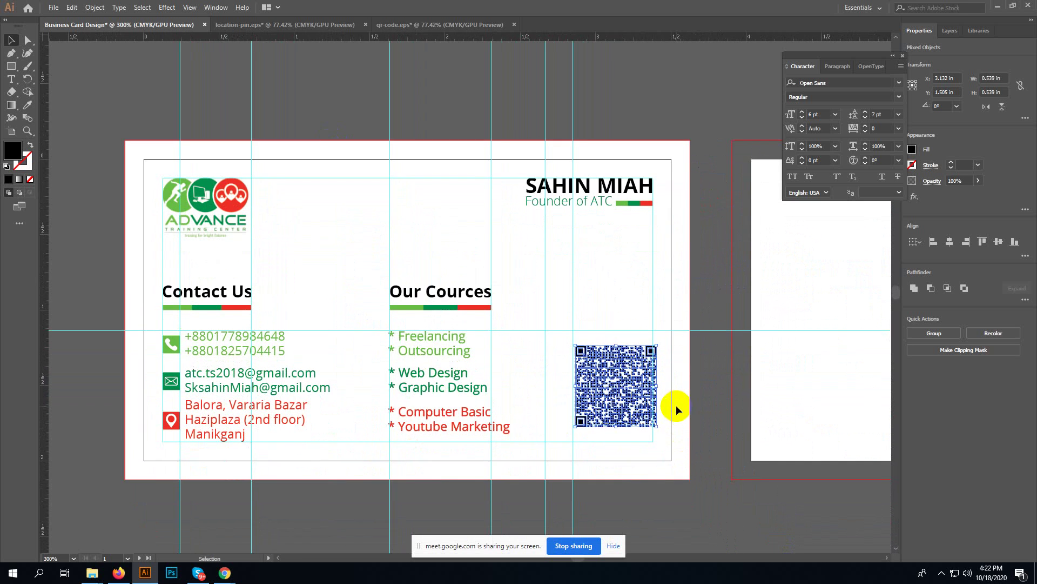
{"action": "key", "text": "ctrl+equal"}
{"action": "key", "text": "ctrl+equal"}
- Group the QR pieces, place them bottom-right beside 'Our Cources' and trim to ~0.53 in
{"action": "key", "text": "ctrl+g"}
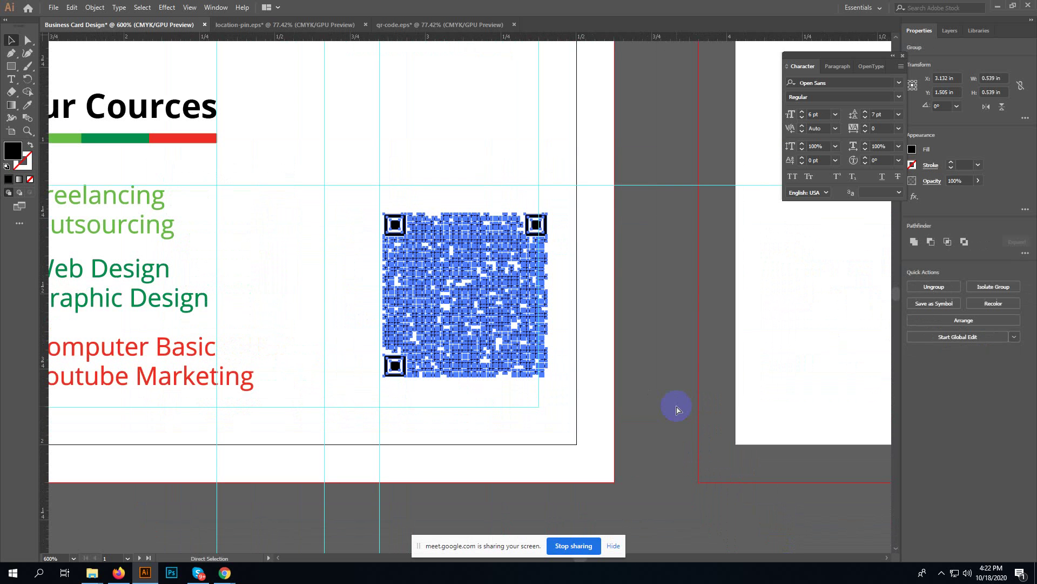
{"action": "key", "text": "v"}
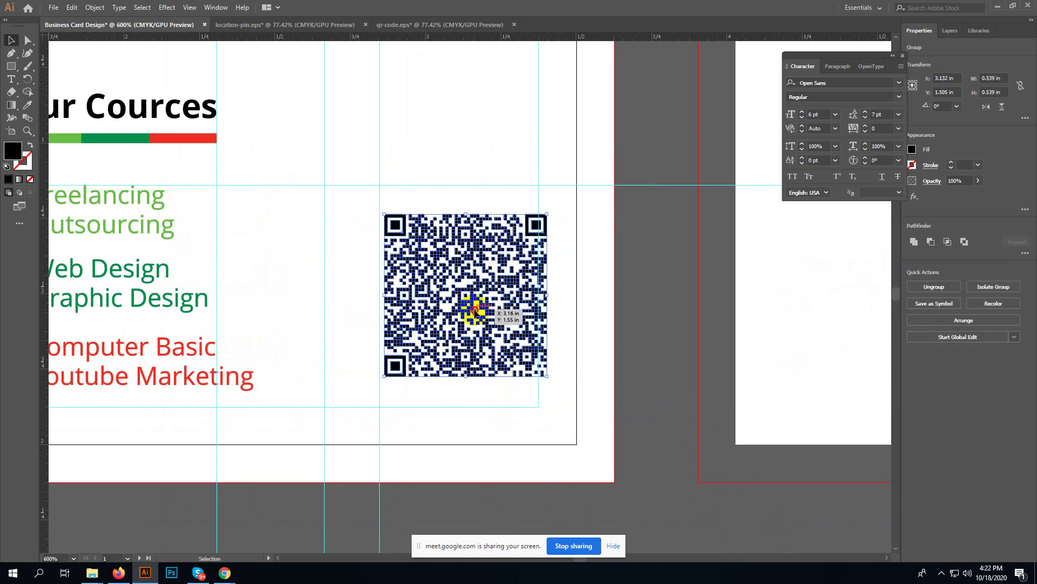
{"action": "left_click_drag", "start_coordinate": [475, 302], "coordinate": [466, 340]}
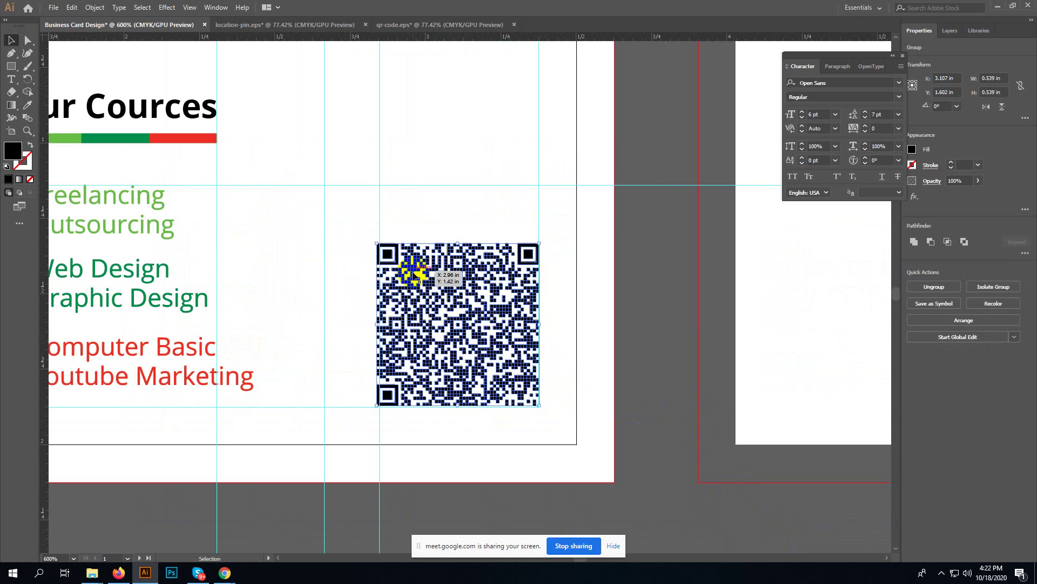
{"action": "key", "text": "a"}
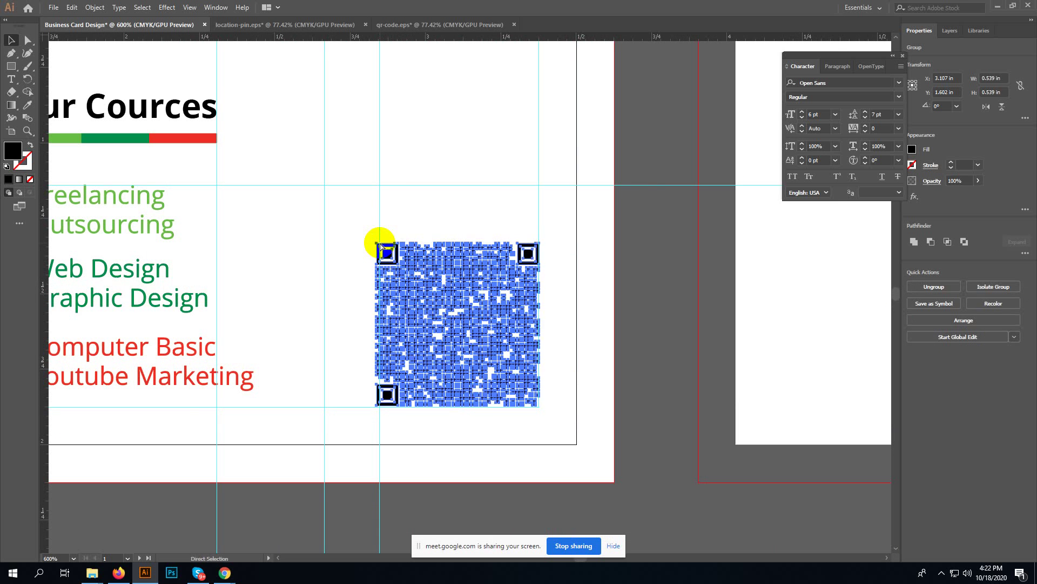
{"action": "key", "text": "ctrl+plus"}
{"action": "key", "text": "ctrl+plus"}
{"action": "left_click", "coordinate": [306, 131]}
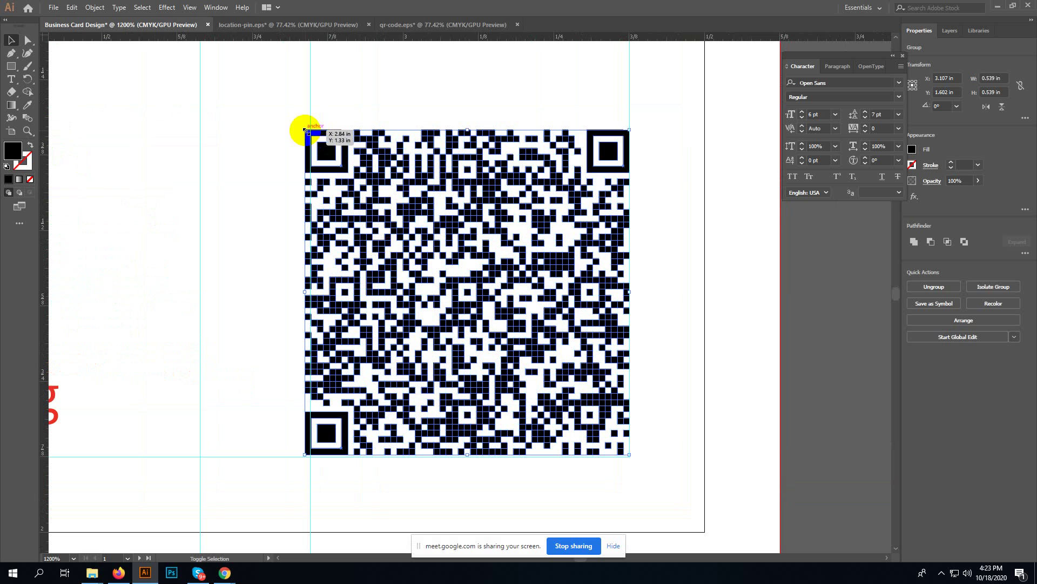
{"action": "left_click_drag", "start_coordinate": [306, 131], "coordinate": [323, 168]}
{"action": "left_click", "coordinate": [647, 293]}
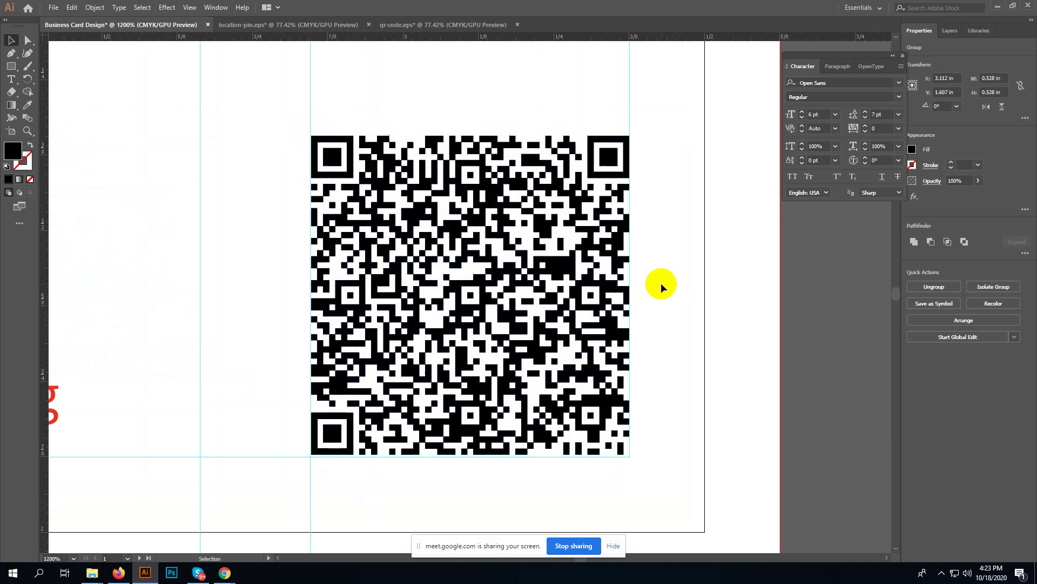
{"action": "key", "text": "ctrl+minus"}
{"action": "key", "text": "ctrl+minus"}
{"action": "key", "text": "ctrl+minus"}
{"action": "key", "text": "ctrl+minus"}
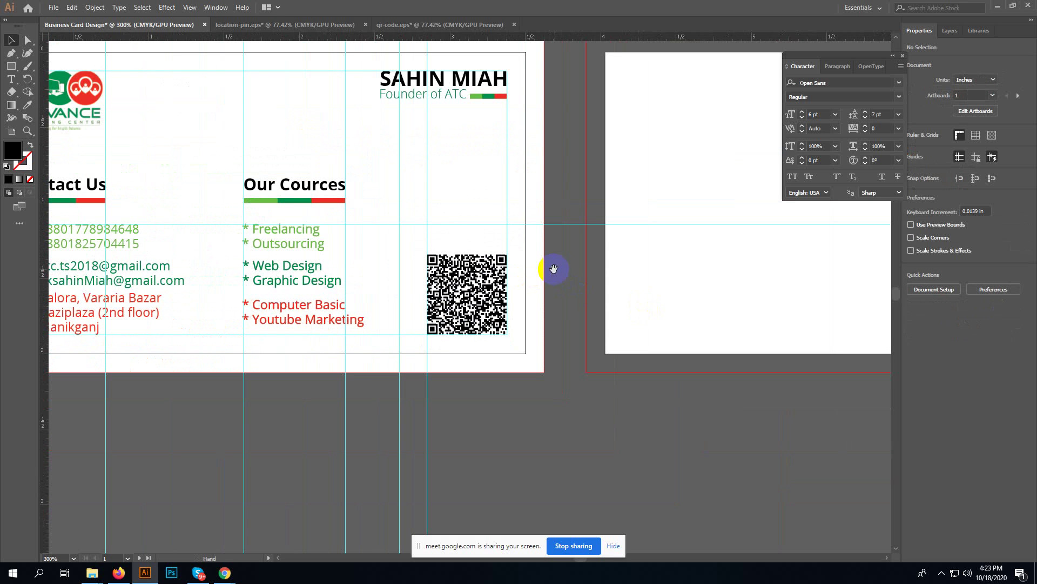
- Colour the QR code's top-left corner square with the logo's light green
{"action": "key", "text": "a"}
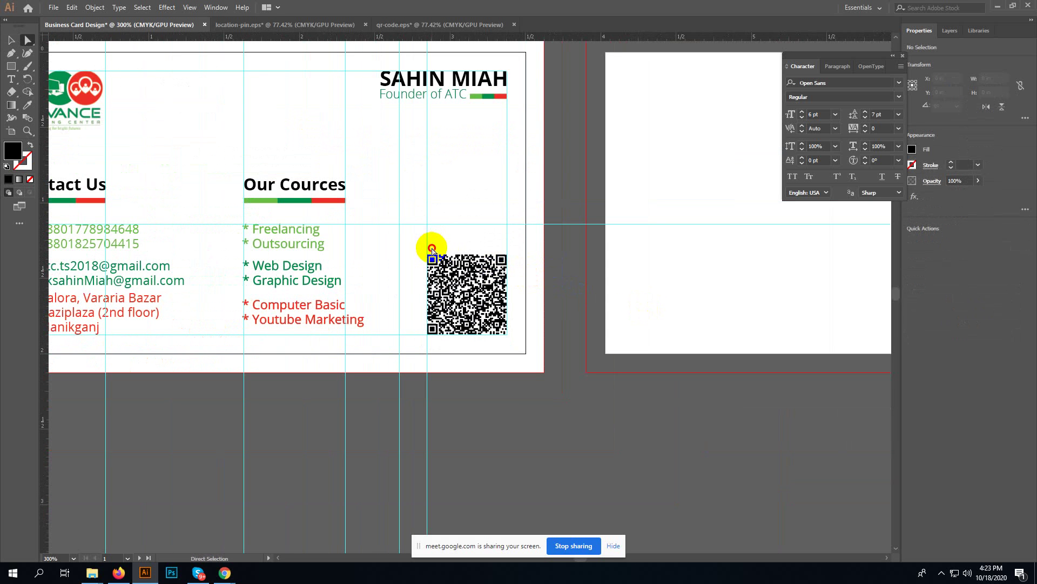
{"action": "left_click", "coordinate": [432, 258]}
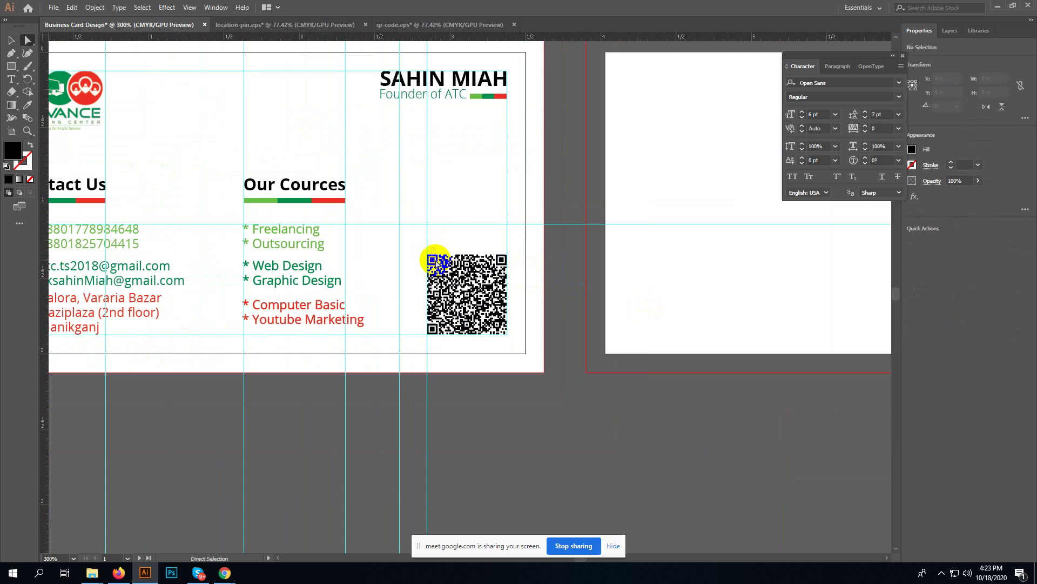
{"action": "left_click", "coordinate": [436, 260]}
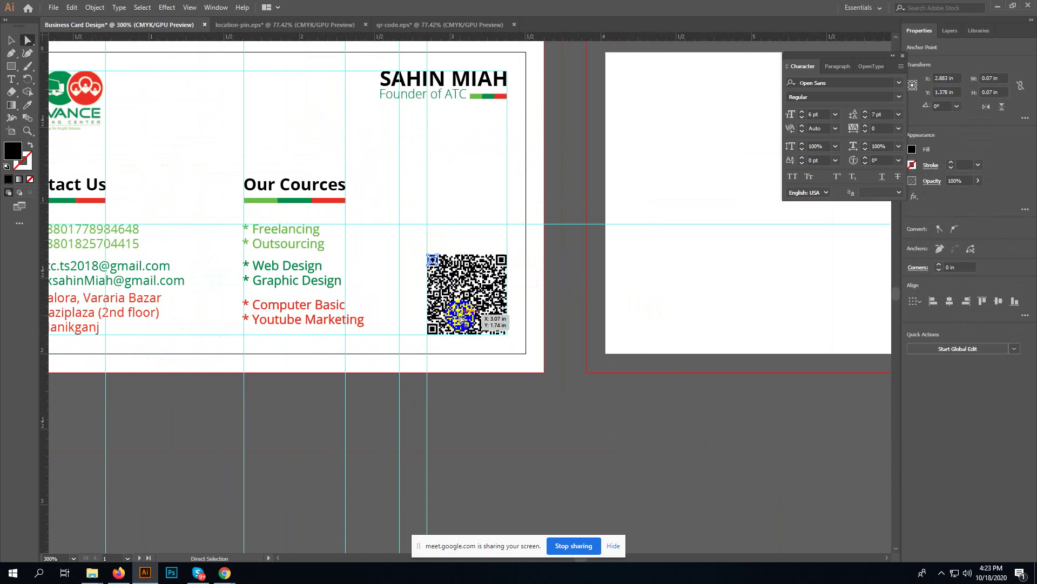
{"action": "left_click_drag", "start_coordinate": [211, 174], "coordinate": [252, 174]}
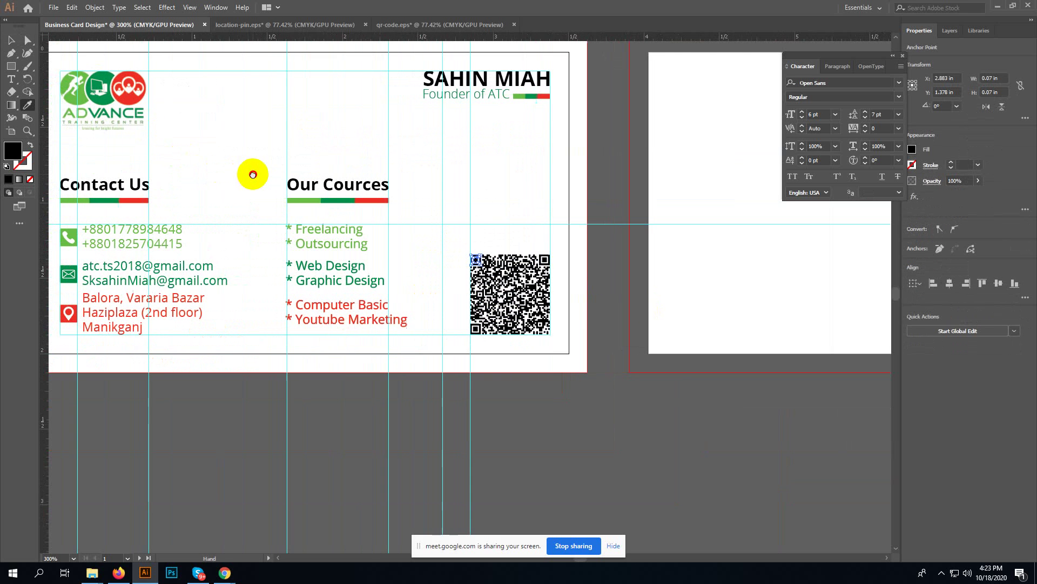
{"action": "left_click", "coordinate": [71, 99]}
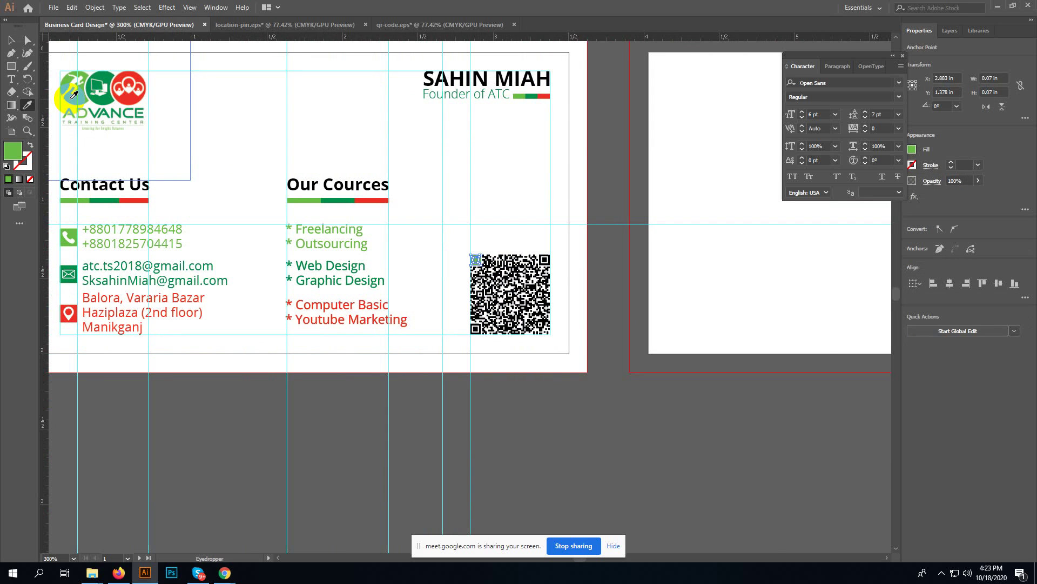
{"action": "key", "text": "v"}
{"action": "left_click", "coordinate": [510, 191]}
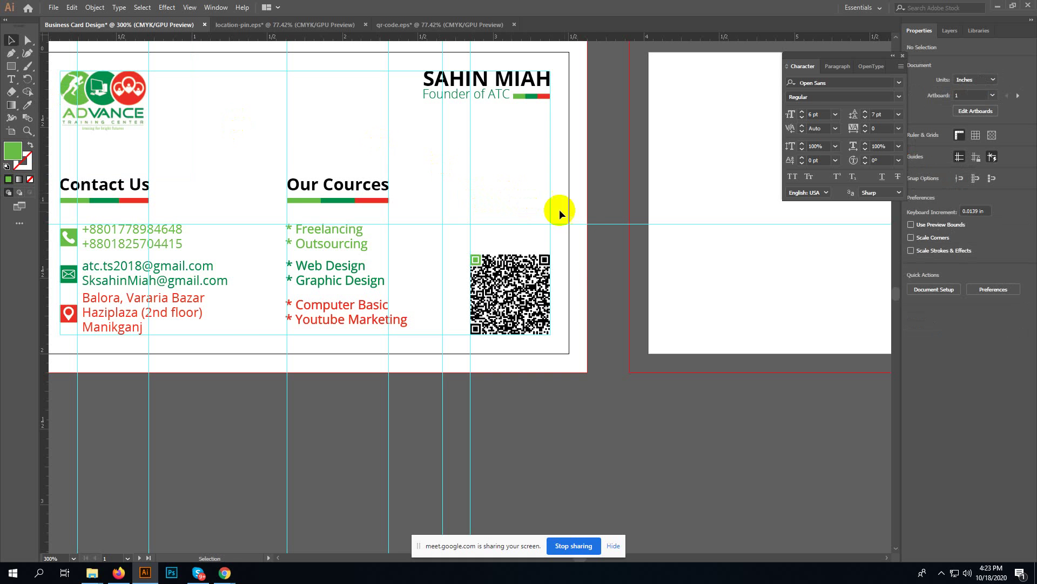
- Colour the top-right corner square with the logo's dark green
{"action": "key", "text": "a"}
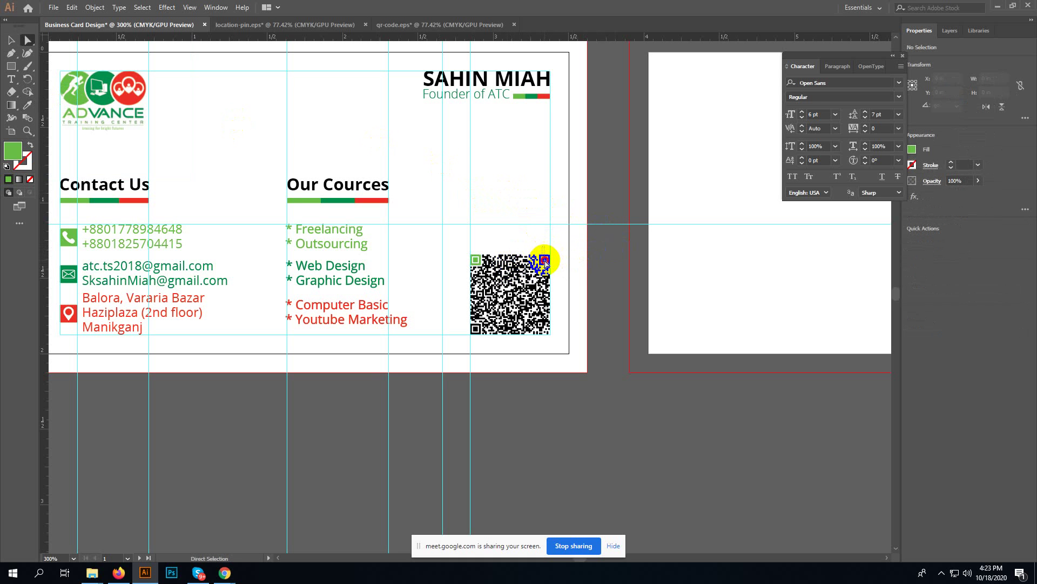
{"action": "left_click", "coordinate": [545, 261]}
{"action": "key", "text": "i"}
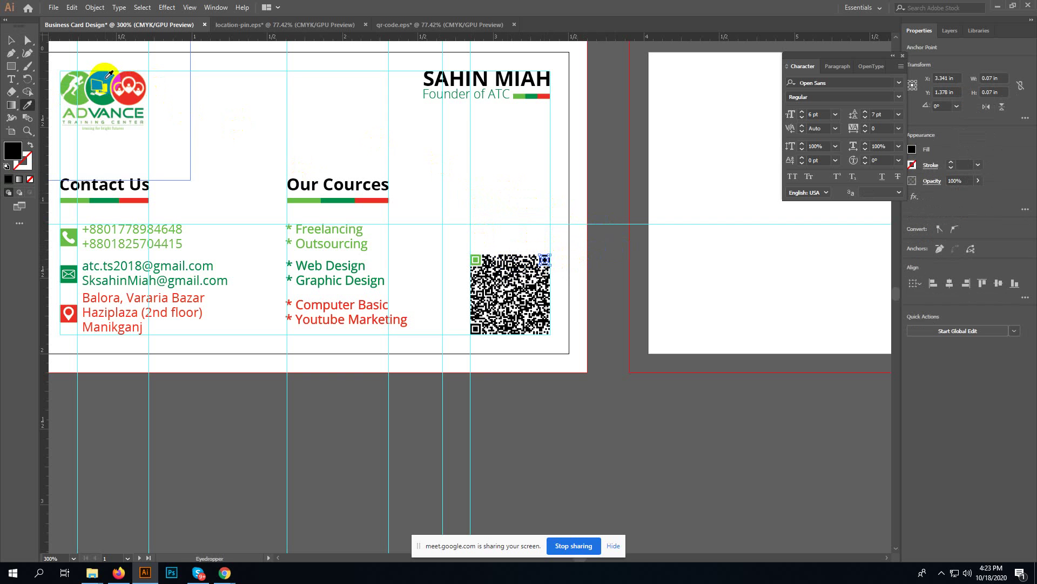
{"action": "left_click", "coordinate": [106, 79]}
- Colour the bottom-left corner square with the logo's red
{"action": "key", "text": "a"}
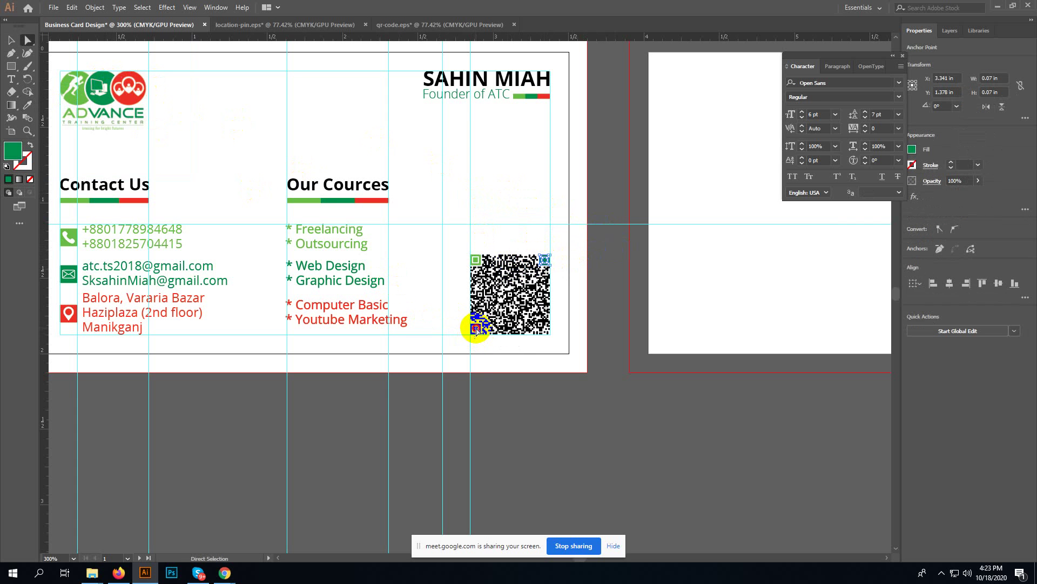
{"action": "left_click", "coordinate": [476, 329]}
{"action": "key", "text": "i"}
{"action": "left_click", "coordinate": [131, 98]}
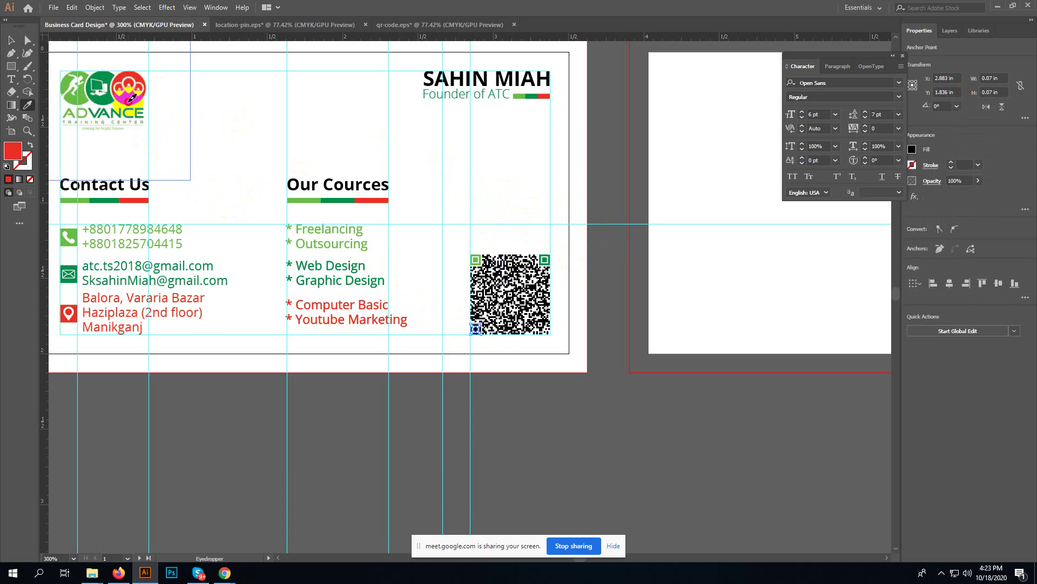
{"action": "key", "text": "v"}
{"action": "left_click", "coordinate": [498, 249]}
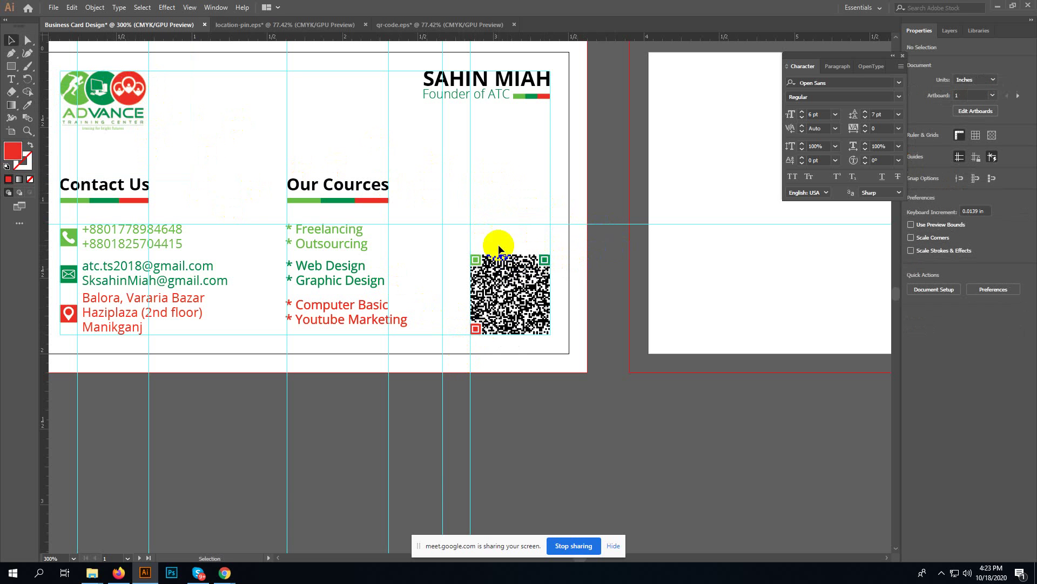
{"action": "key", "text": "a"}
{"action": "key", "text": "ctrl+equal"}
{"action": "key", "text": "ctrl+equal"}
{"action": "key", "text": "ctrl+equal"}
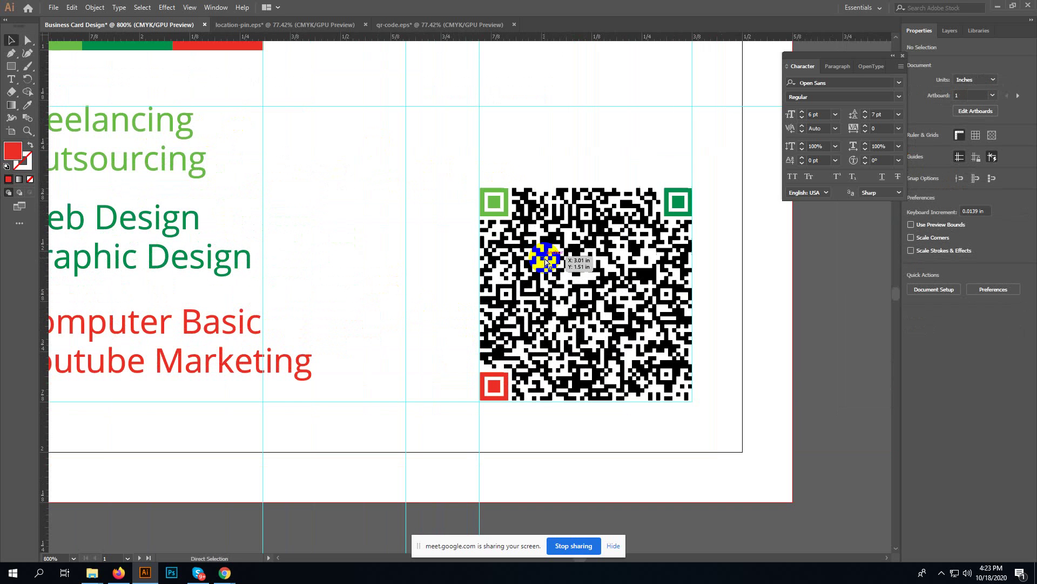
{"action": "key", "text": "v"}
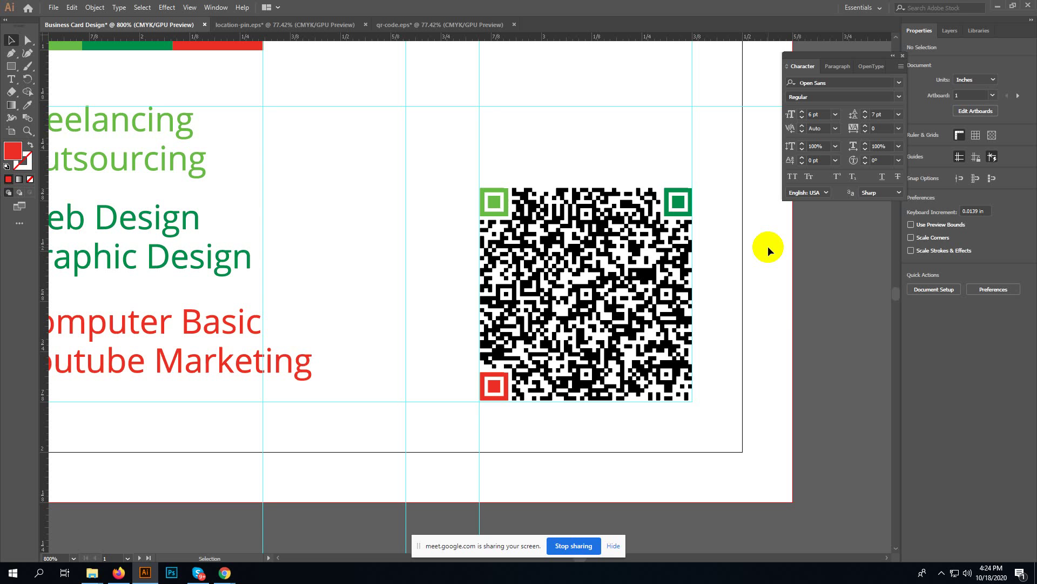
- Check the vCard details in the shared results screenshot in Skype, then return to Illustrator
{"action": "left_click", "coordinate": [198, 572]}
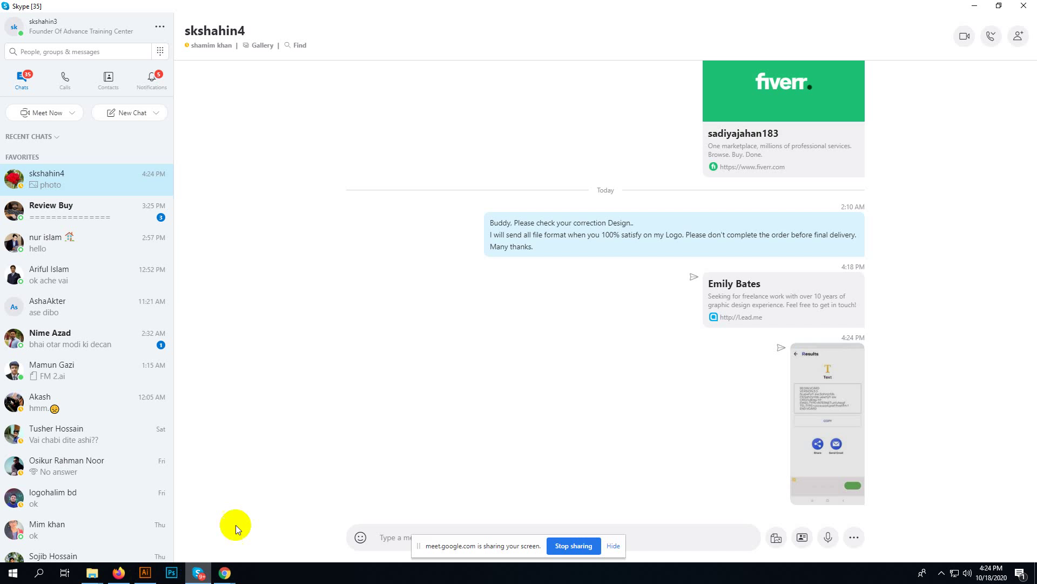
{"action": "left_click", "coordinate": [800, 424]}
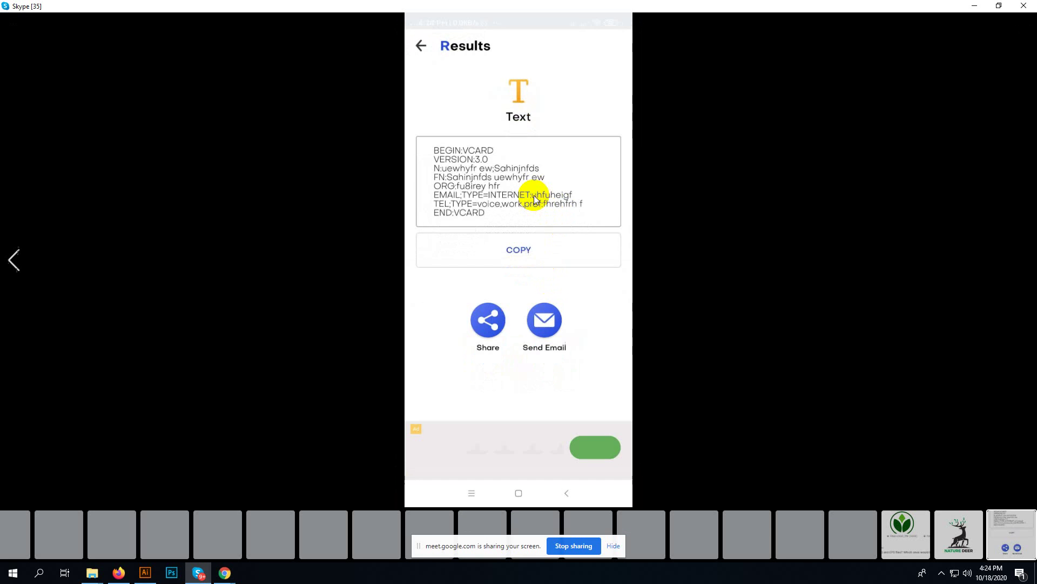
{"action": "double_click", "coordinate": [534, 196]}
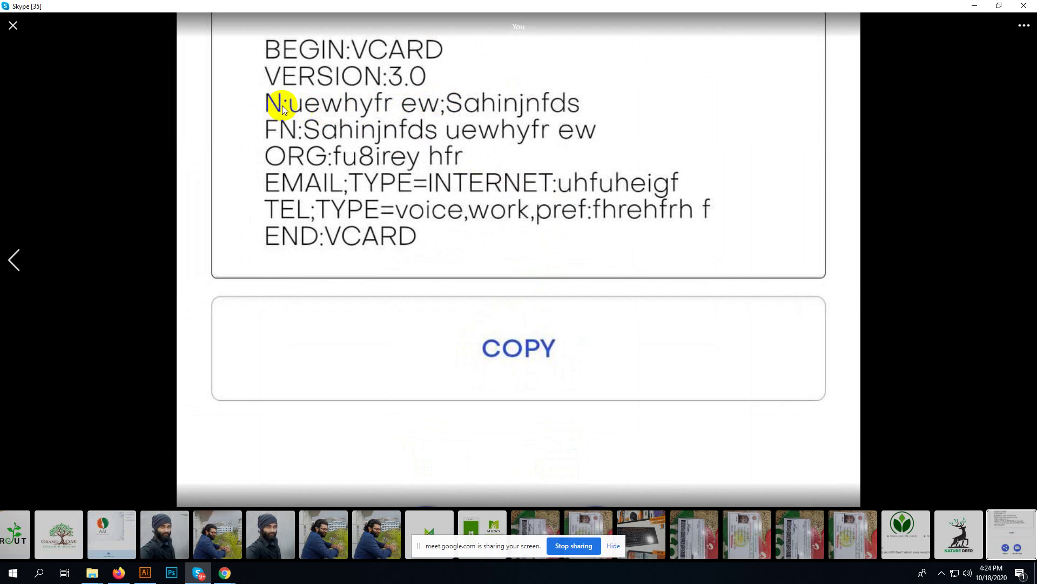
{"action": "left_click", "coordinate": [13, 27]}
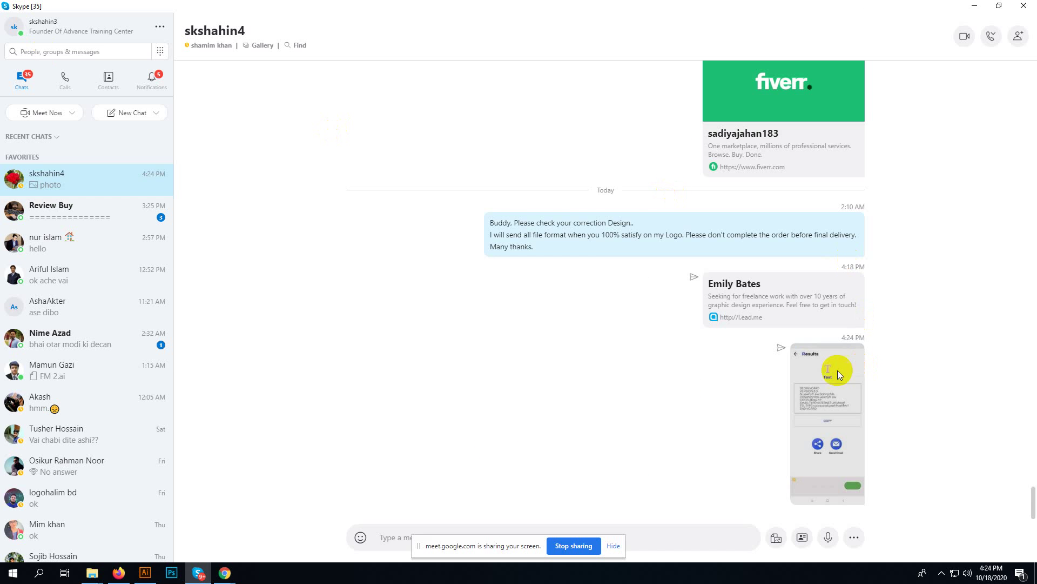
{"action": "left_click", "coordinate": [145, 572]}
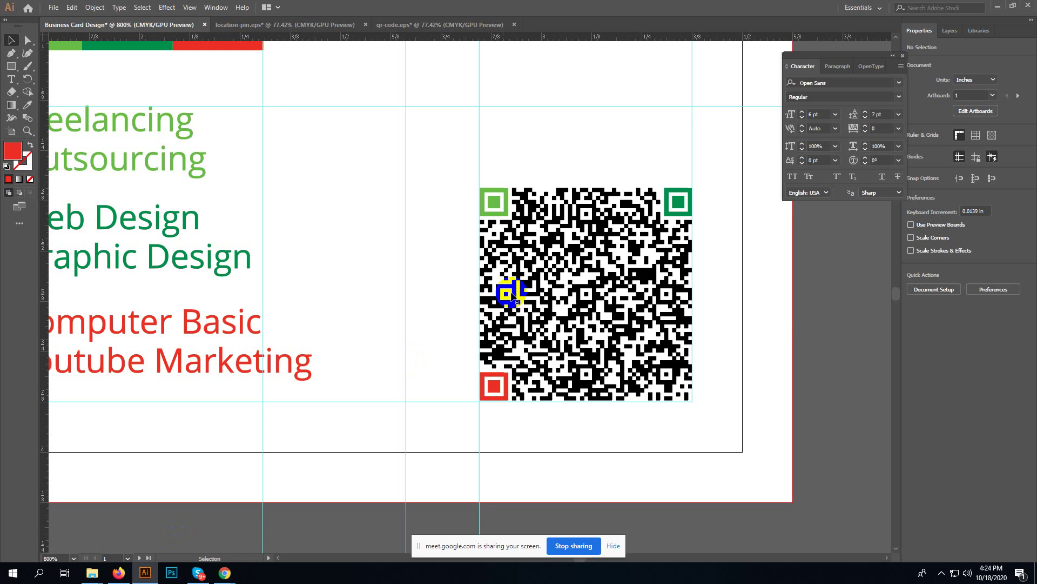
- Fit the whole business card in view, then bring up Chrome's 'qr code' search results
{"action": "key", "text": "ctrl+0"}
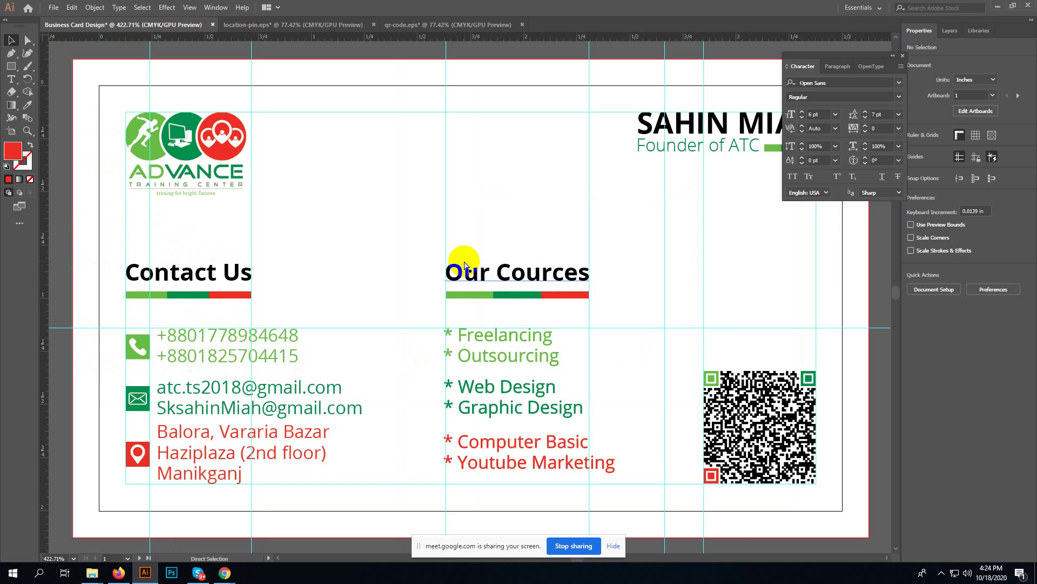
{"action": "key", "text": "v"}
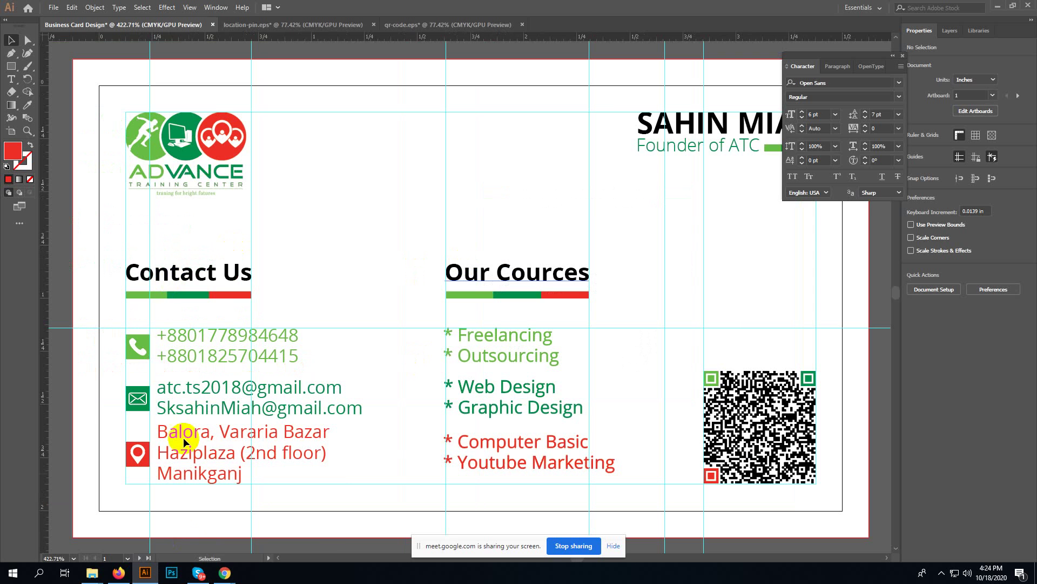
{"action": "mouse_move", "coordinate": [225, 573]}
{"action": "left_click", "coordinate": [181, 510]}
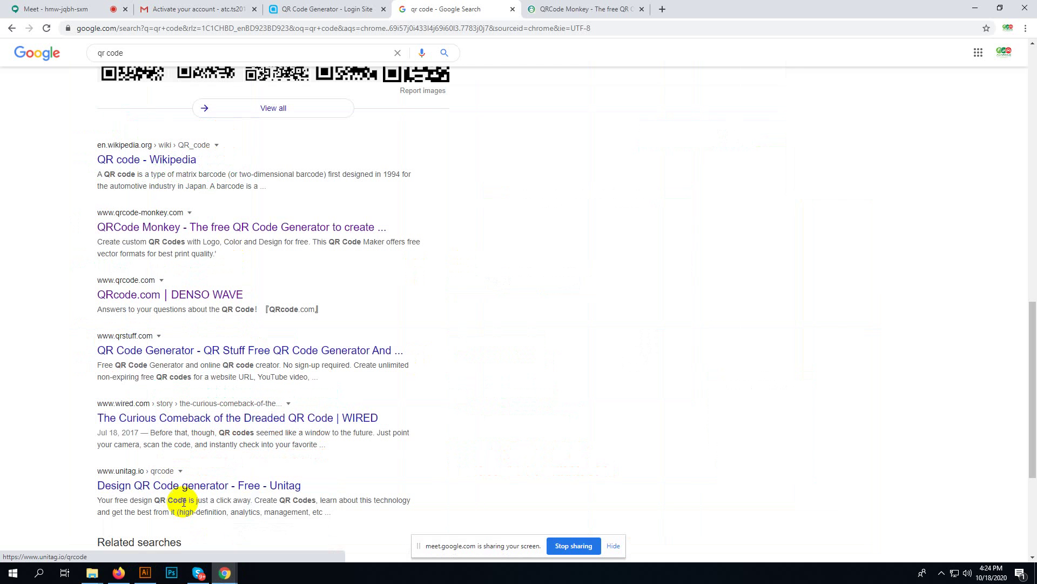
- Look over the vCard form's Website and other fields in QRCode Monkey, then go back to Illustrator
{"action": "left_click", "coordinate": [562, 5]}
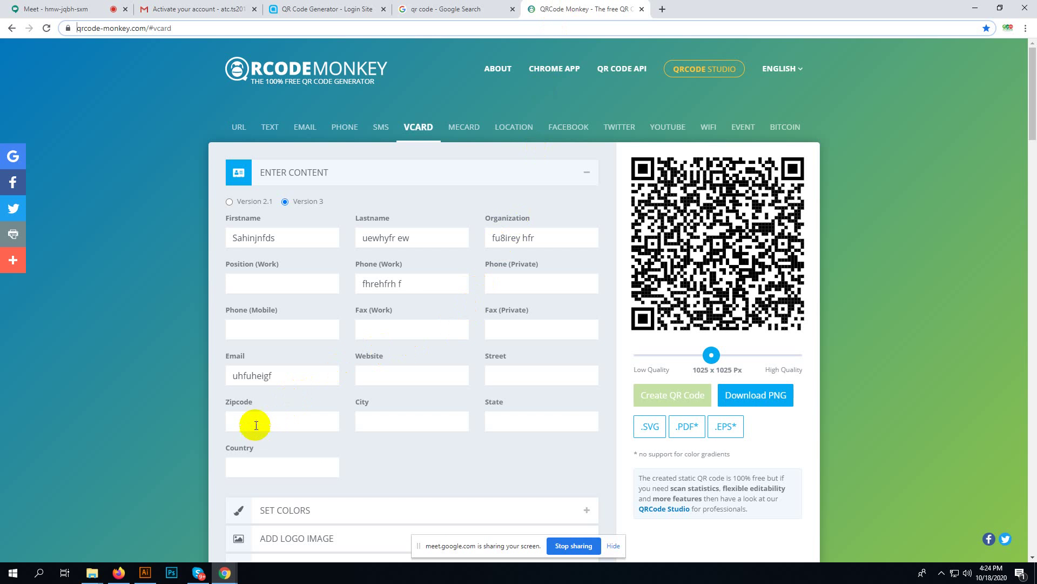
{"action": "left_click", "coordinate": [408, 374]}
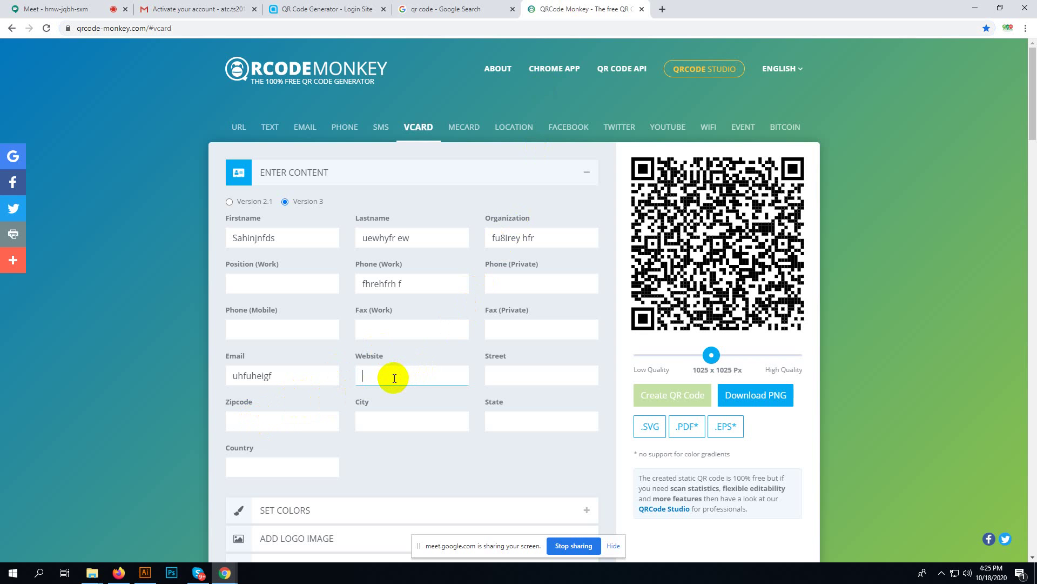
{"action": "scroll", "coordinate": [403, 357], "scroll_direction": "down", "scroll_amount": 4}
{"action": "scroll", "coordinate": [398, 365], "scroll_direction": "up", "scroll_amount": 3}
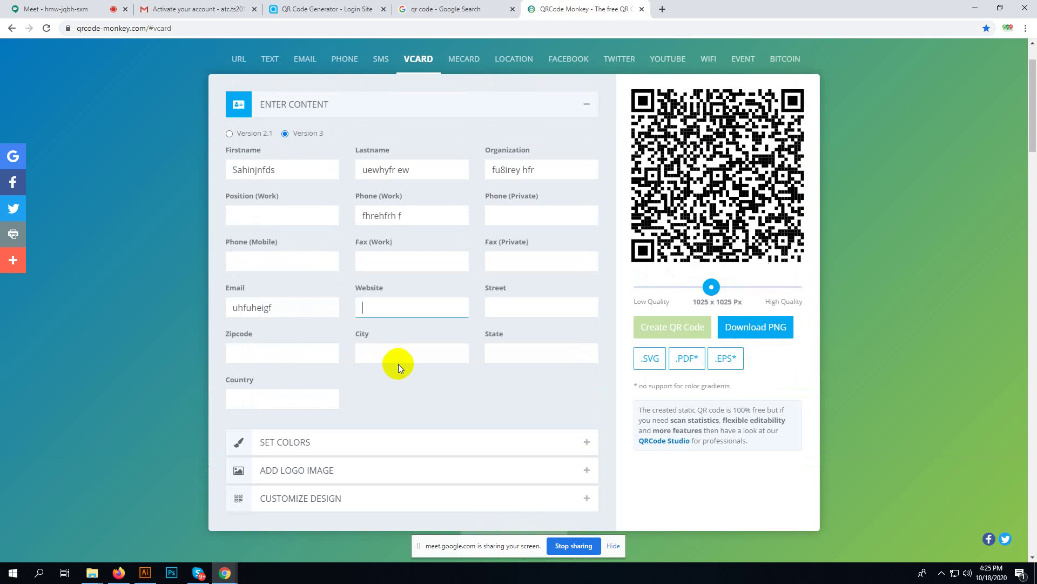
{"action": "left_click", "coordinate": [144, 572]}
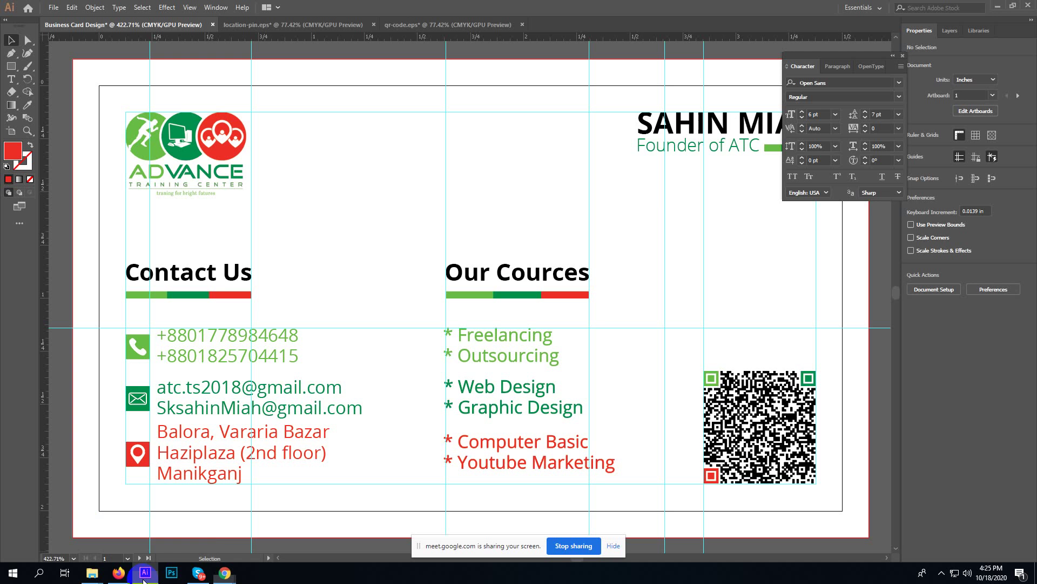
- Check the QR code group, zoom out to 200% to show both artboards, and launch Photoshop
{"action": "left_click", "coordinate": [762, 411]}
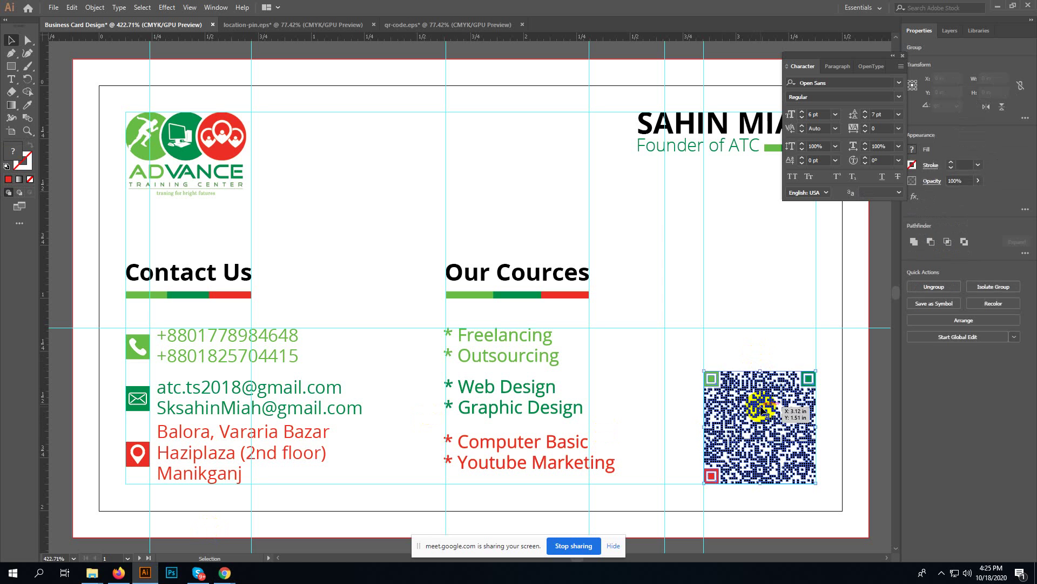
{"action": "left_click", "coordinate": [758, 352]}
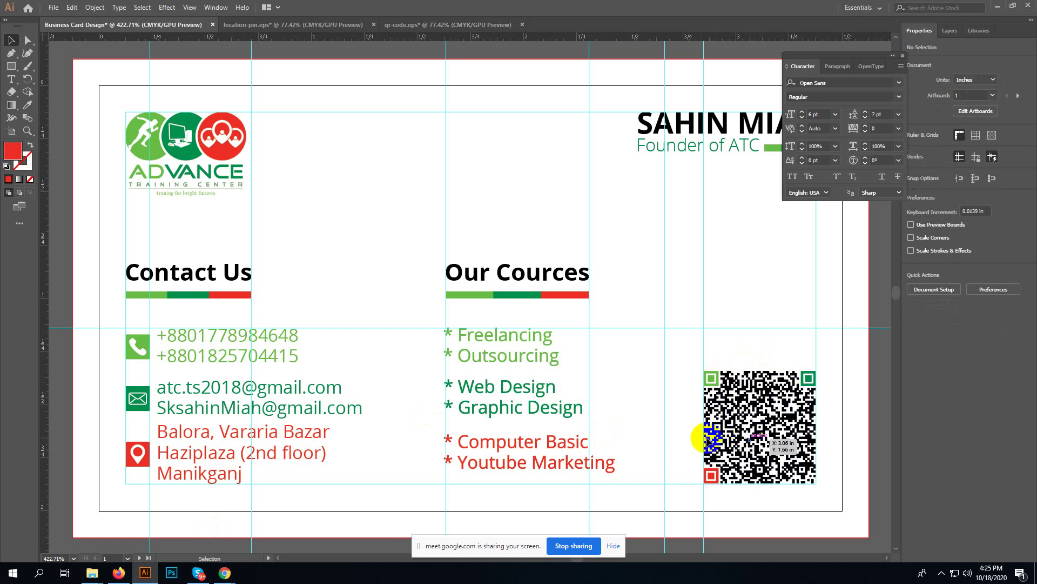
{"action": "key", "text": "ctrl+minus"}
{"action": "key", "text": "ctrl+minus"}
{"action": "key", "text": "ctrl+minus"}
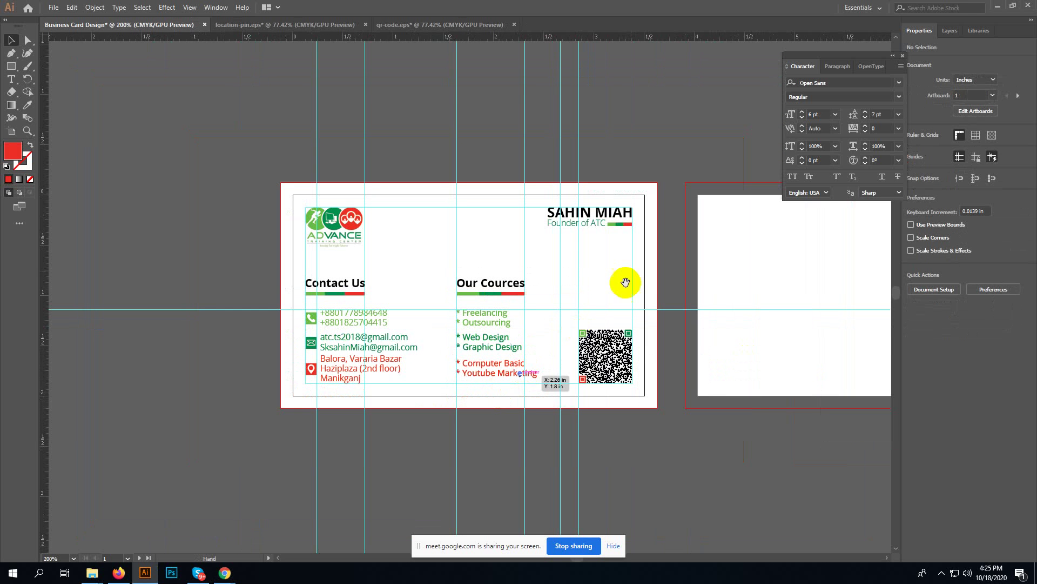
{"action": "left_click_drag", "start_coordinate": [655, 194], "coordinate": [510, 307]}
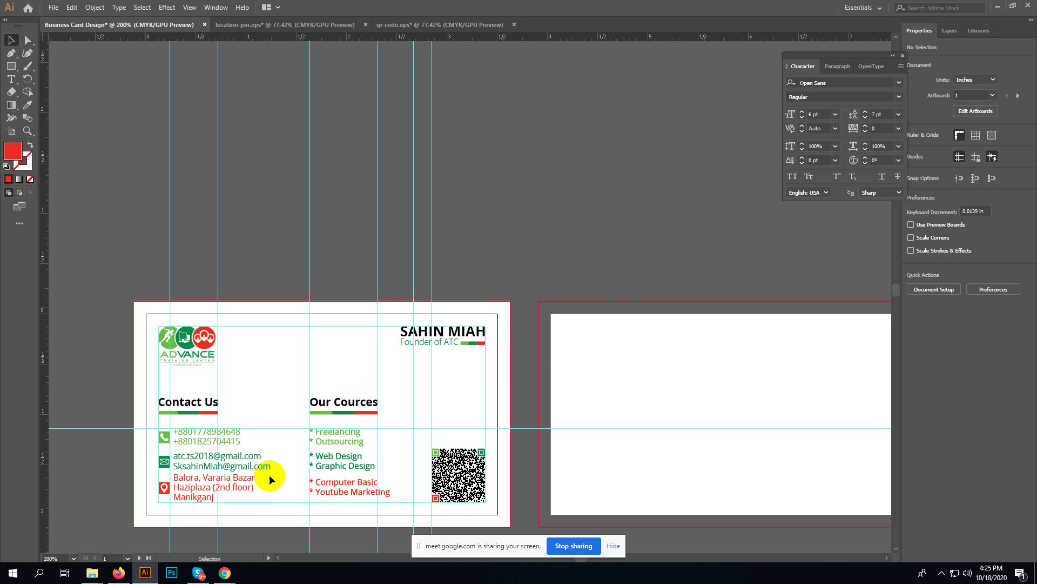
{"action": "left_click", "coordinate": [171, 572]}
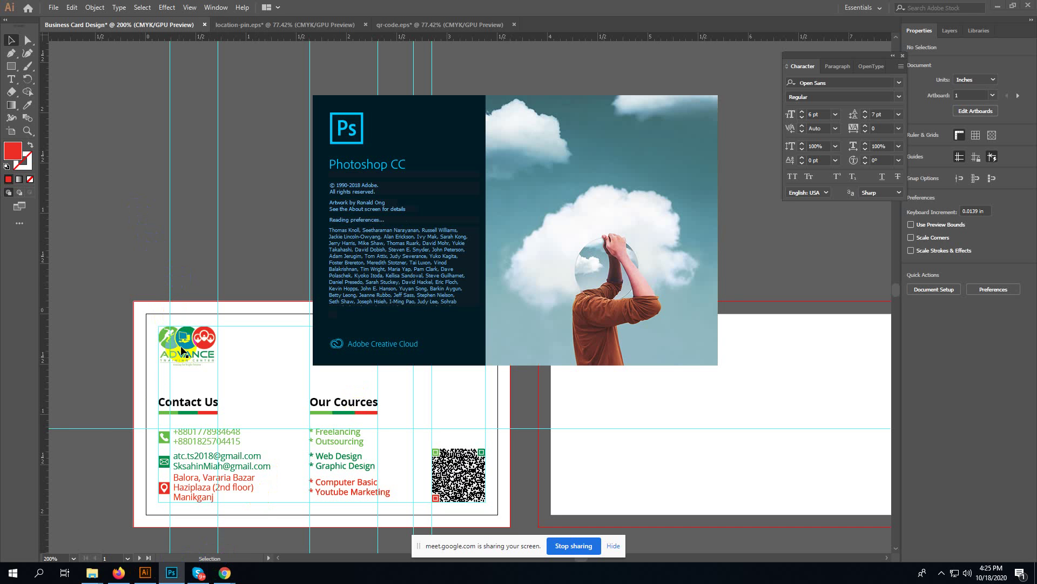
- Browse to This PC > New Volume (E:) > Learn Graphic Design in File Explorer
{"action": "mouse_move", "coordinate": [92, 573]}
{"action": "left_click", "coordinate": [64, 532]}
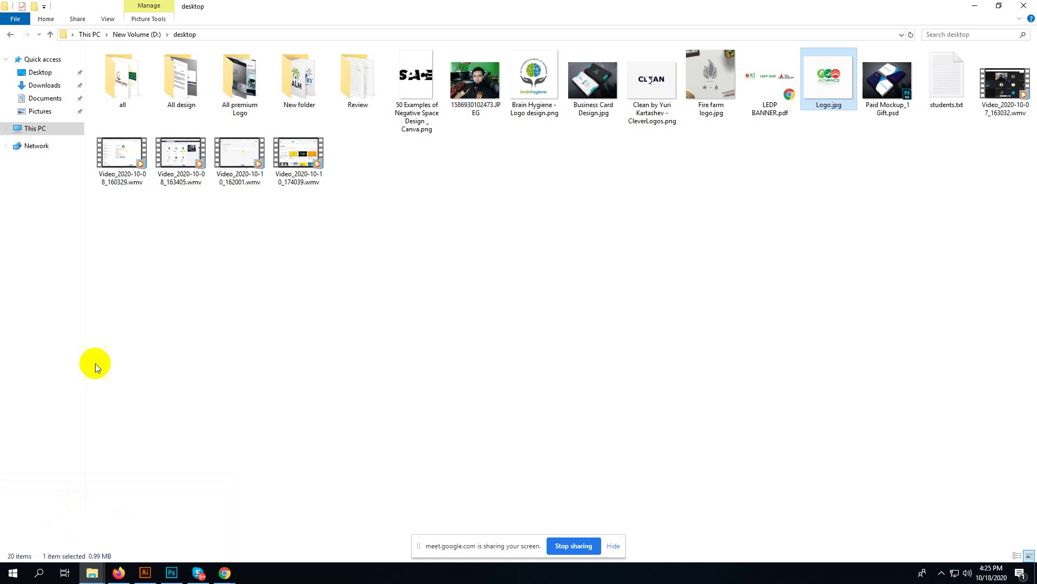
{"action": "left_click", "coordinate": [38, 130]}
{"action": "double_click", "coordinate": [420, 154]}
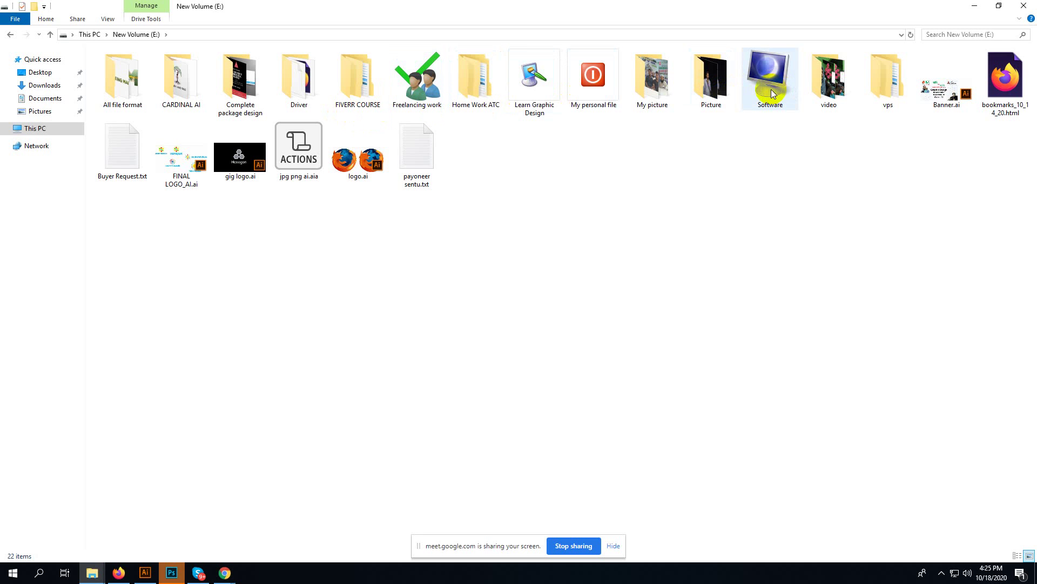
{"action": "left_click", "coordinate": [560, 85]}
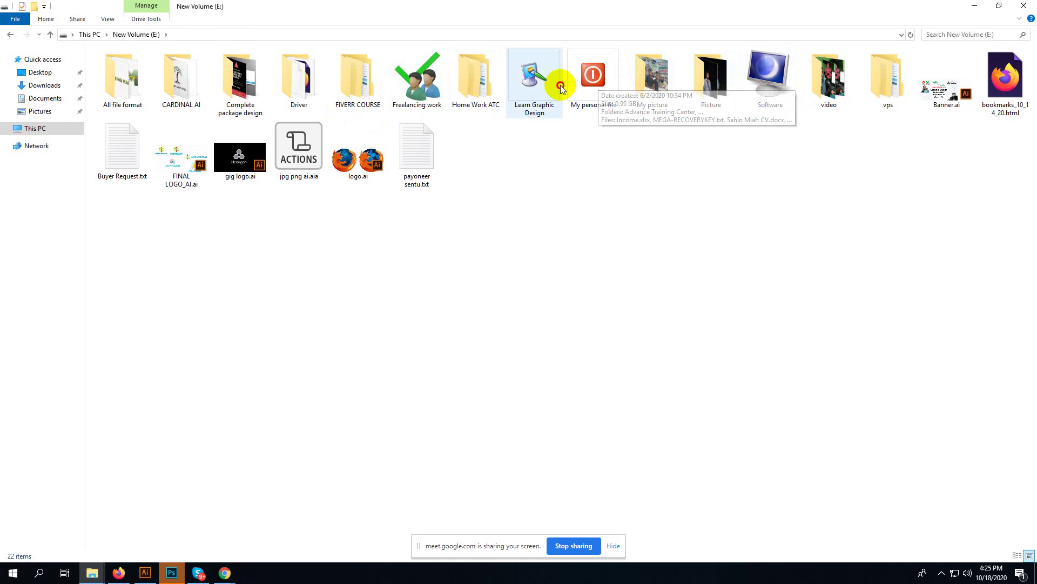
{"action": "double_click", "coordinate": [561, 85]}
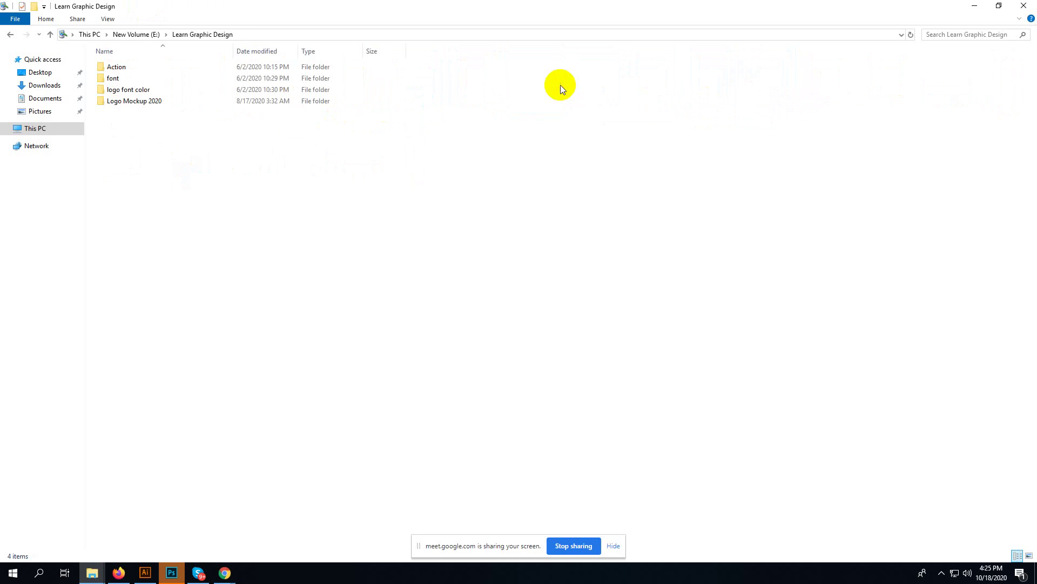
- View the Logo Mockup 2020 files as large icons, then go back up to Learn Graphic Design
{"action": "double_click", "coordinate": [132, 102]}
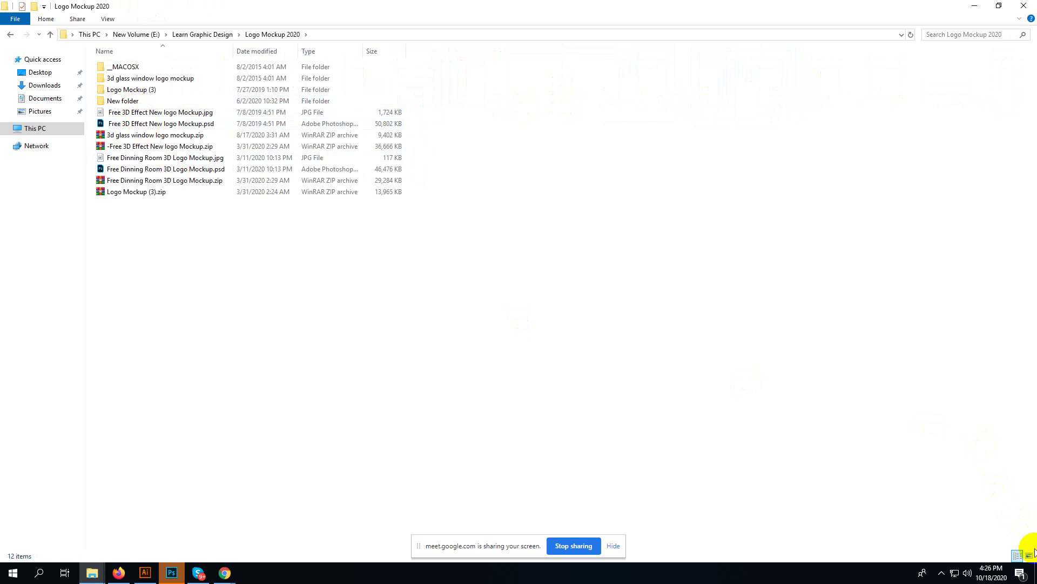
{"action": "left_click", "coordinate": [1029, 555]}
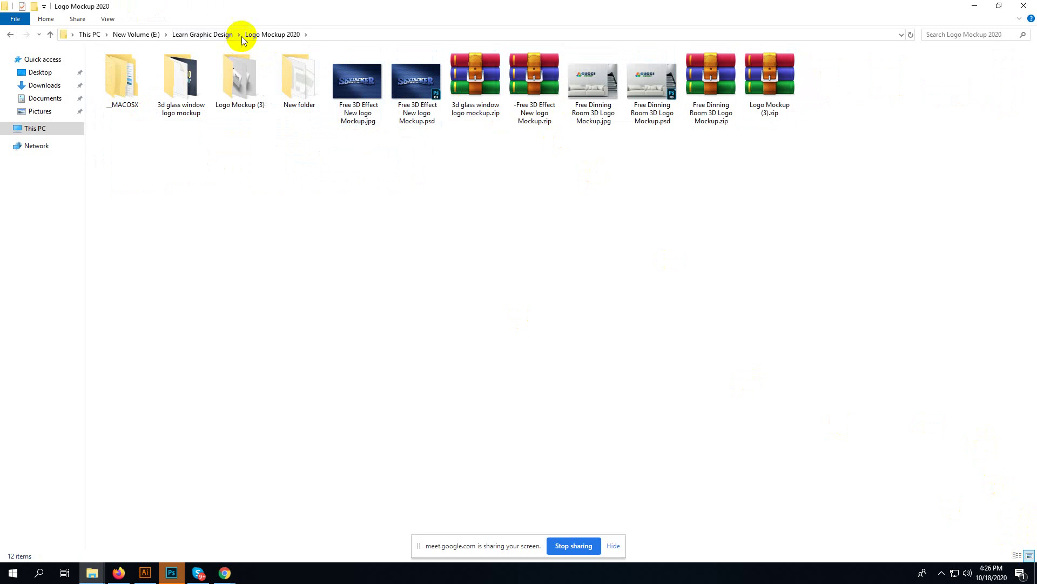
{"action": "left_click", "coordinate": [205, 35]}
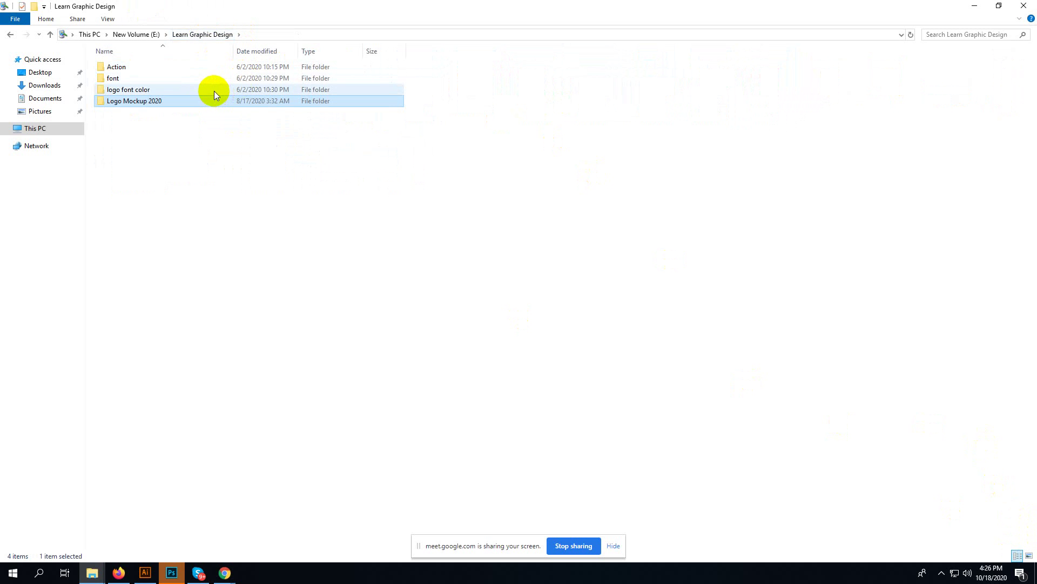
- Search Google for 'business card mockup' in a new Firefox tab
{"action": "left_click", "coordinate": [119, 573]}
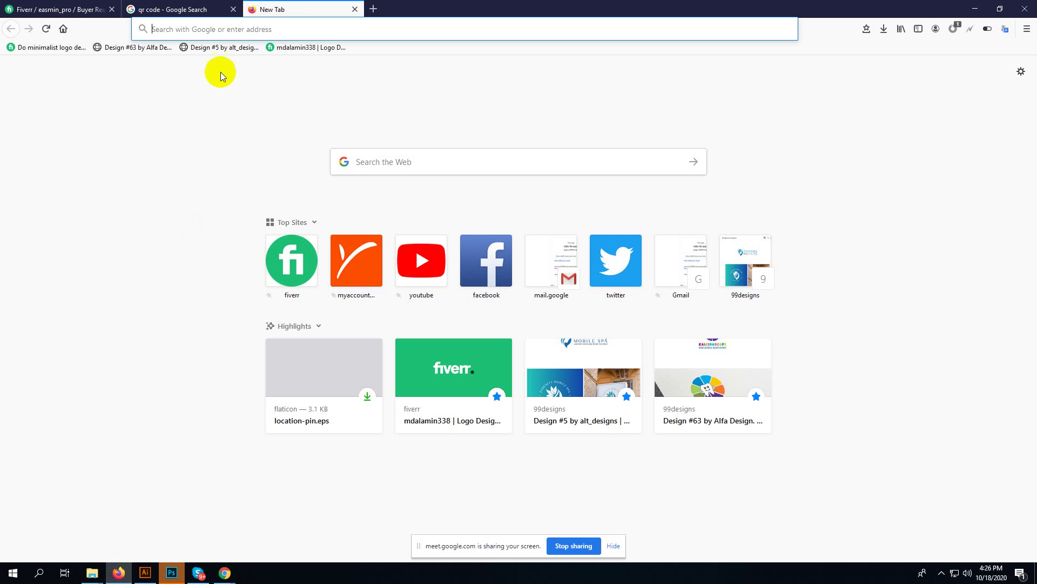
{"action": "left_click", "coordinate": [316, 30]}
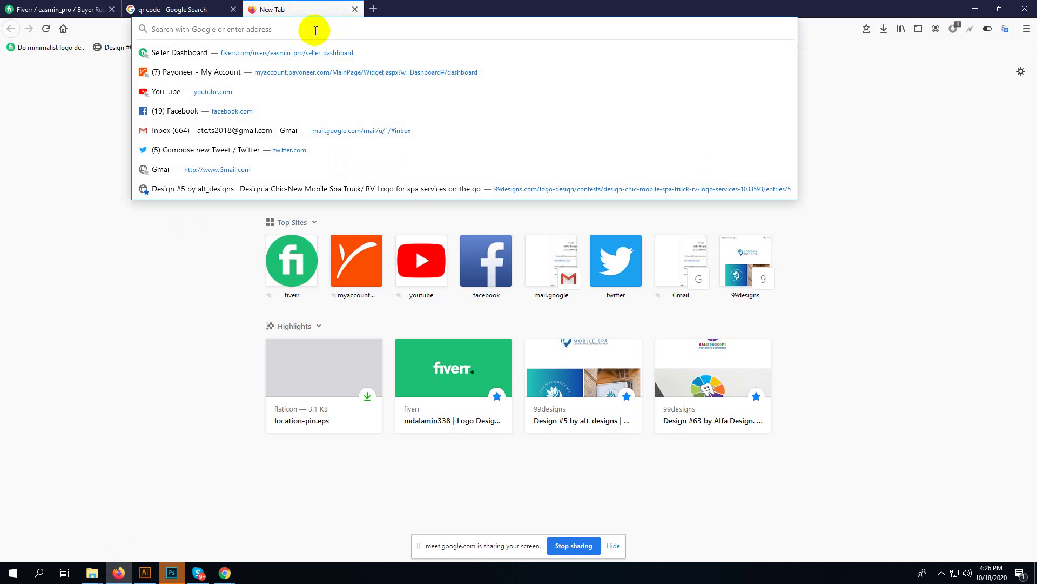
{"action": "type", "text": "busine"}
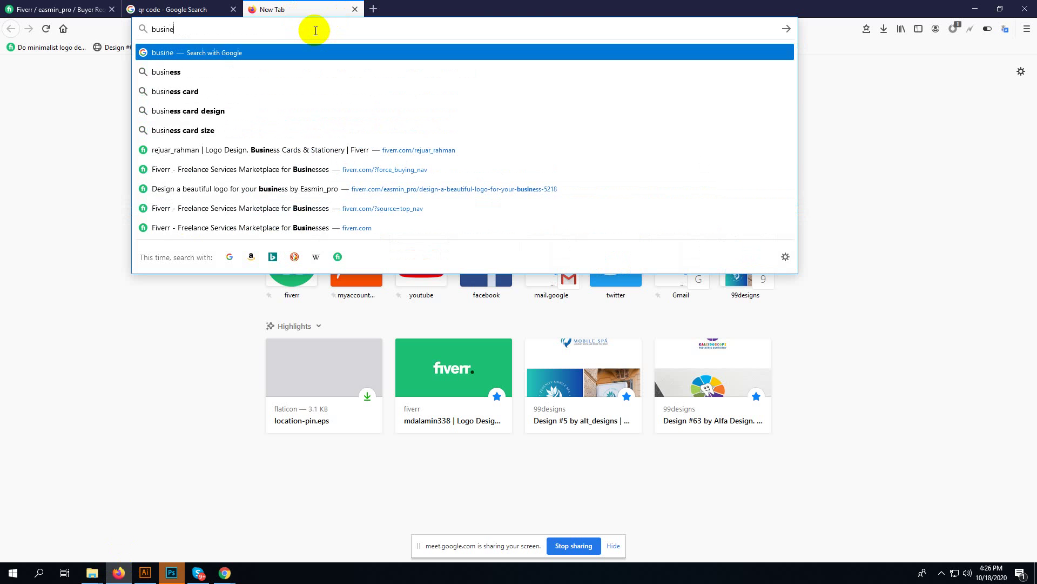
{"action": "type", "text": "ss card "}
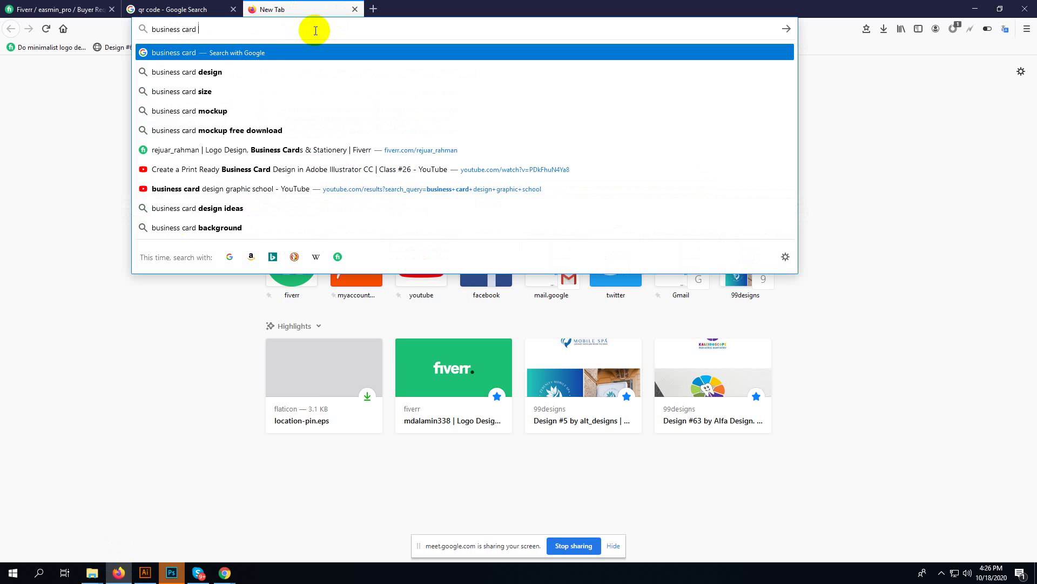
{"action": "type", "text": "m"}
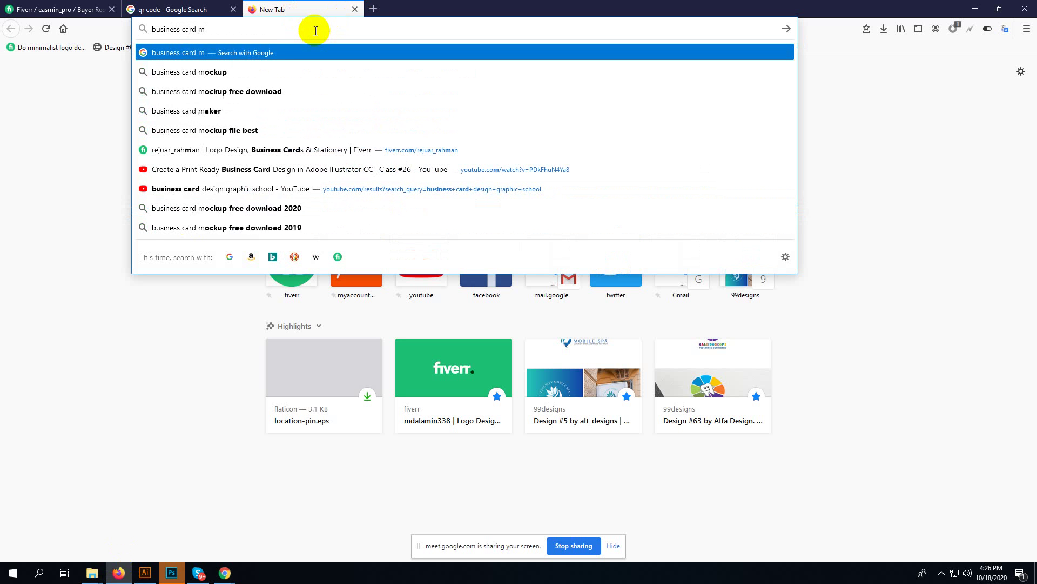
{"action": "type", "text": "ockup"}
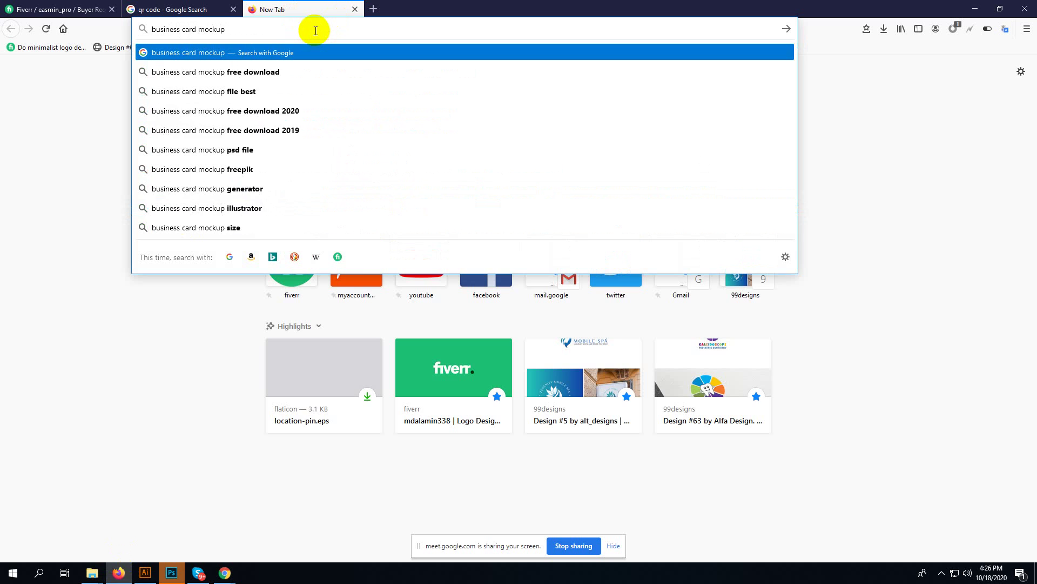
{"action": "key", "text": "Return"}
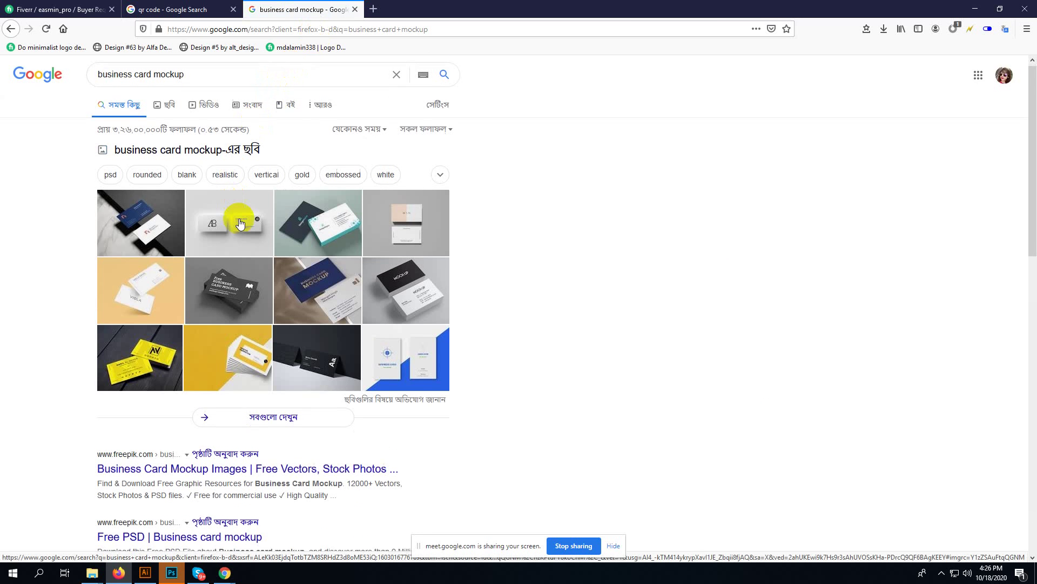
- In the image results, preview the Freepik blue and white card mockup and open its page
{"action": "scroll", "coordinate": [241, 224], "scroll_direction": "down", "scroll_amount": 2}
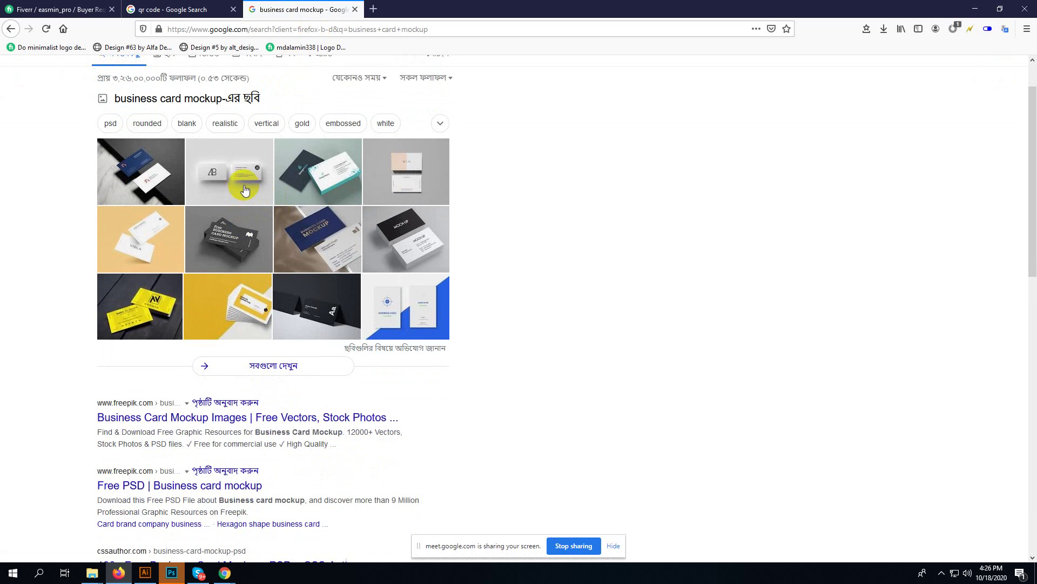
{"action": "left_click", "coordinate": [223, 179]}
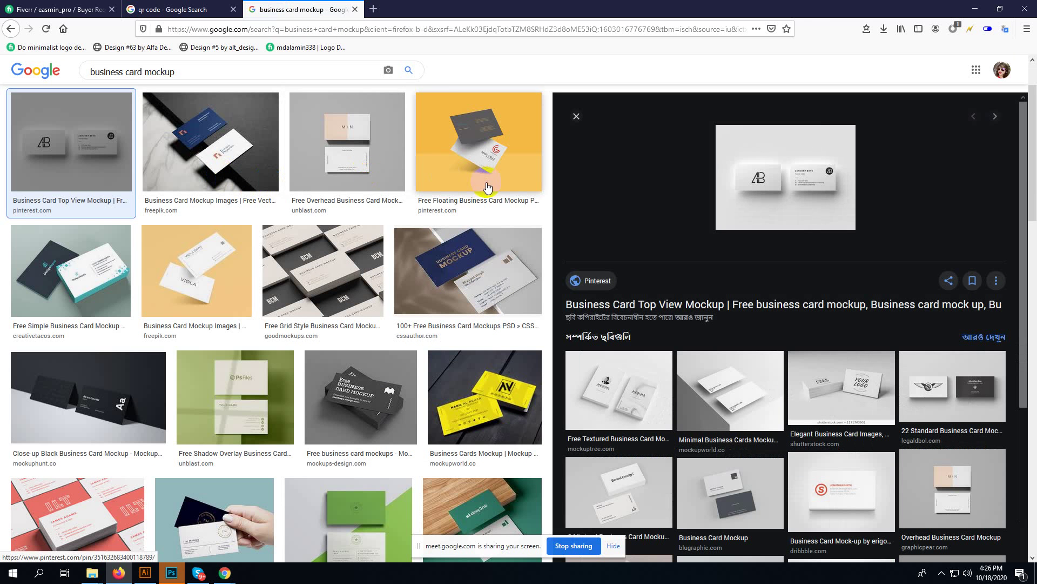
{"action": "left_click", "coordinate": [222, 143]}
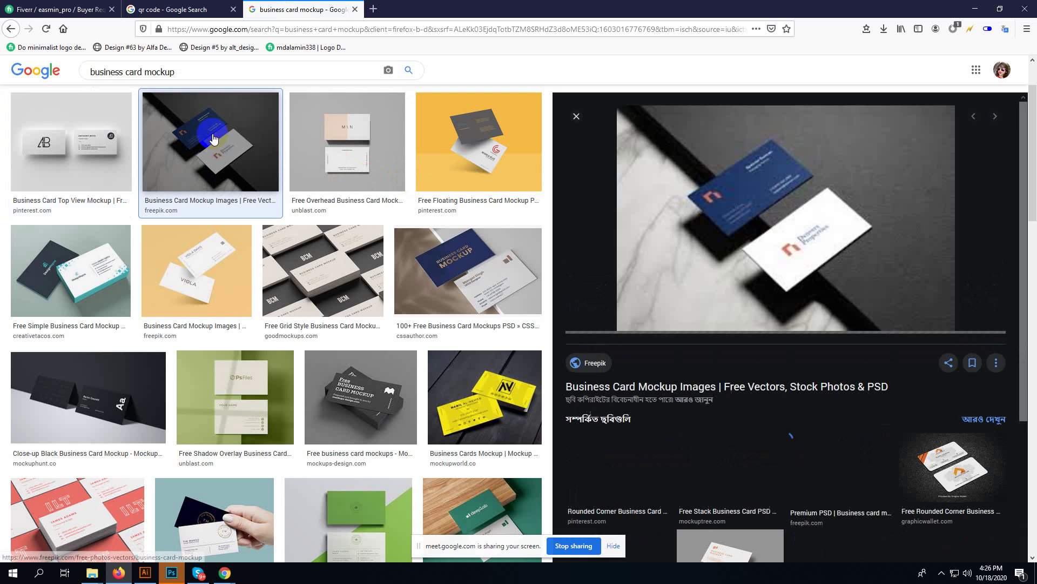
{"action": "left_click", "coordinate": [677, 387]}
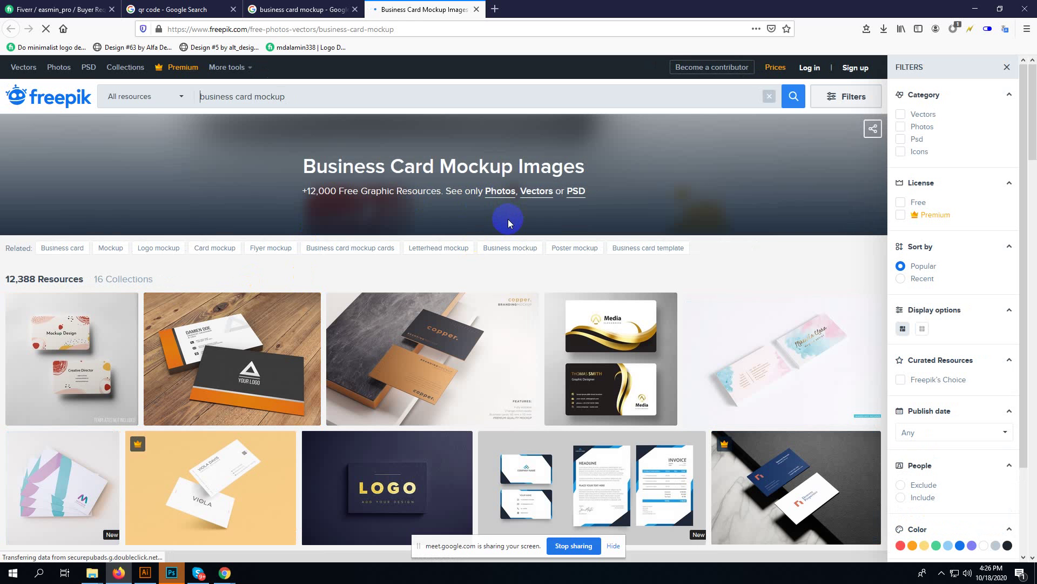
- Try logging in to Freepik with the account username and password, declining to save the login
{"action": "left_click", "coordinate": [781, 474]}
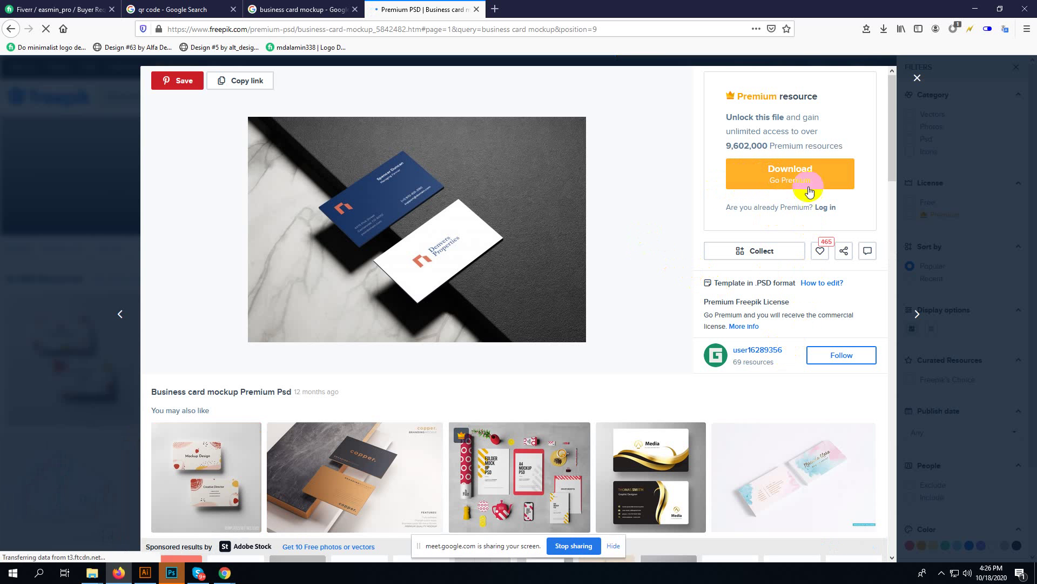
{"action": "left_click", "coordinate": [917, 77]}
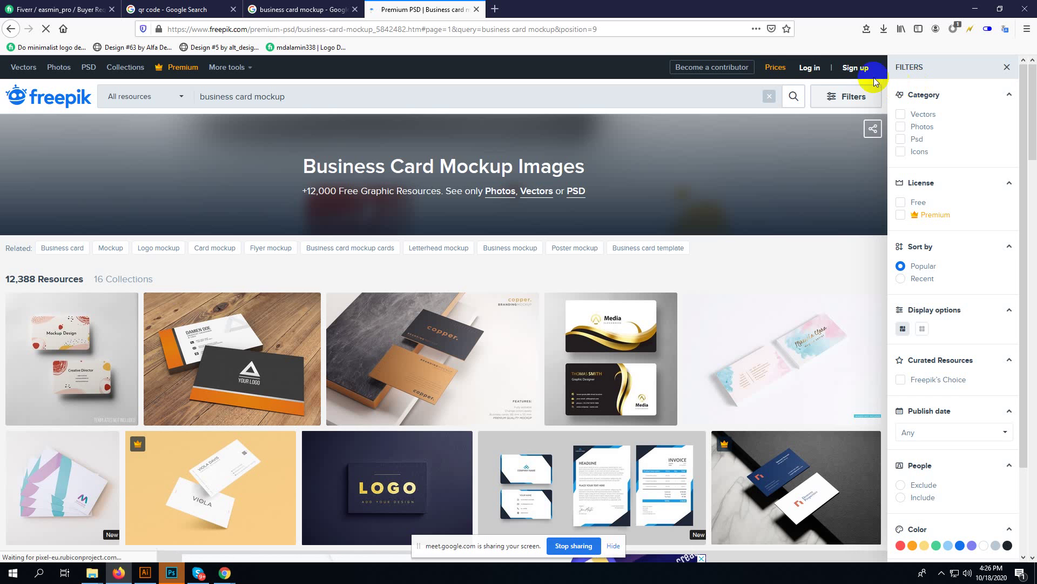
{"action": "left_click", "coordinate": [809, 68]}
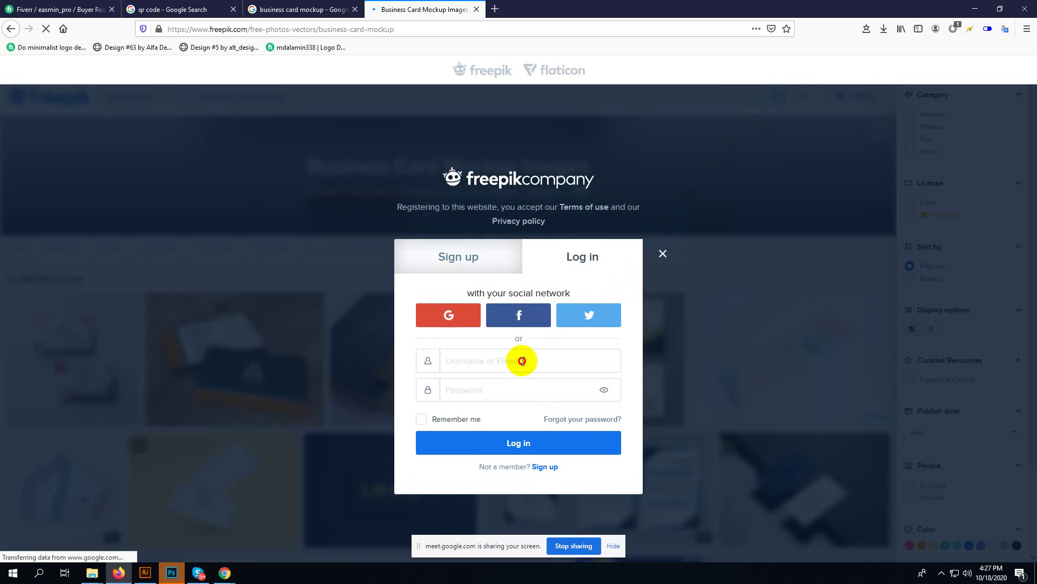
{"action": "left_click", "coordinate": [522, 361]}
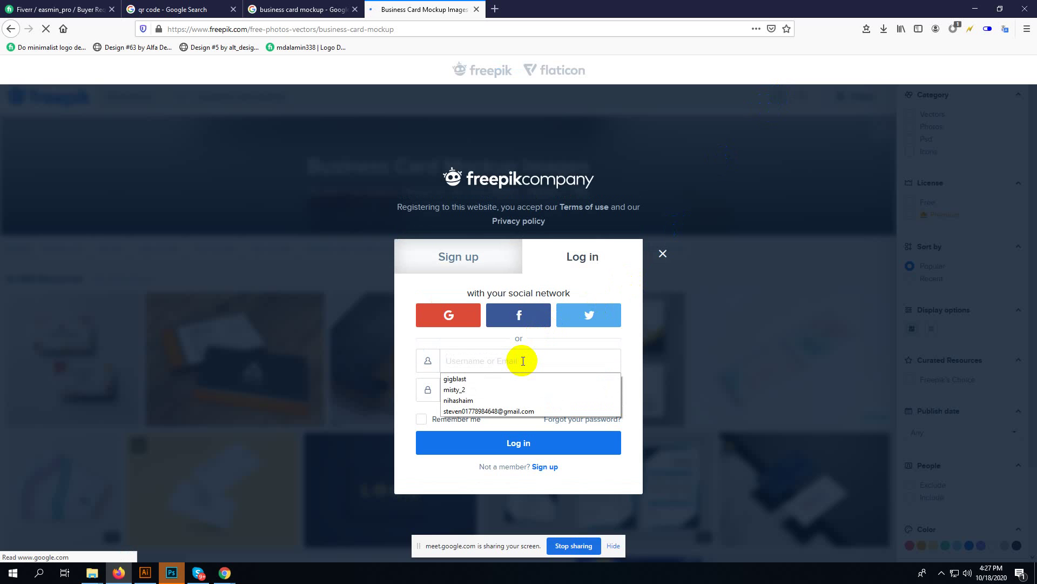
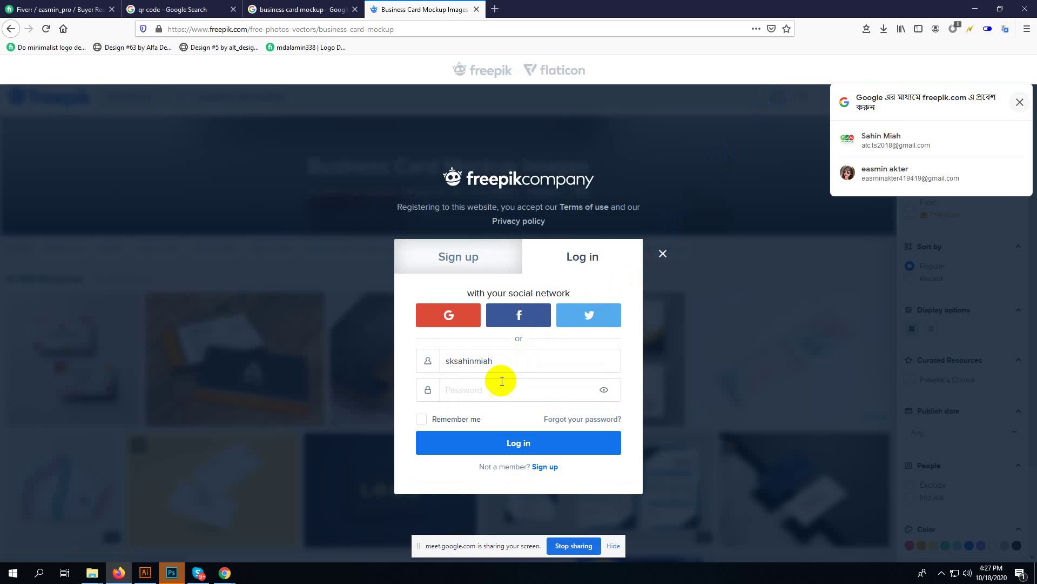
{"action": "left_click", "coordinate": [484, 397]}
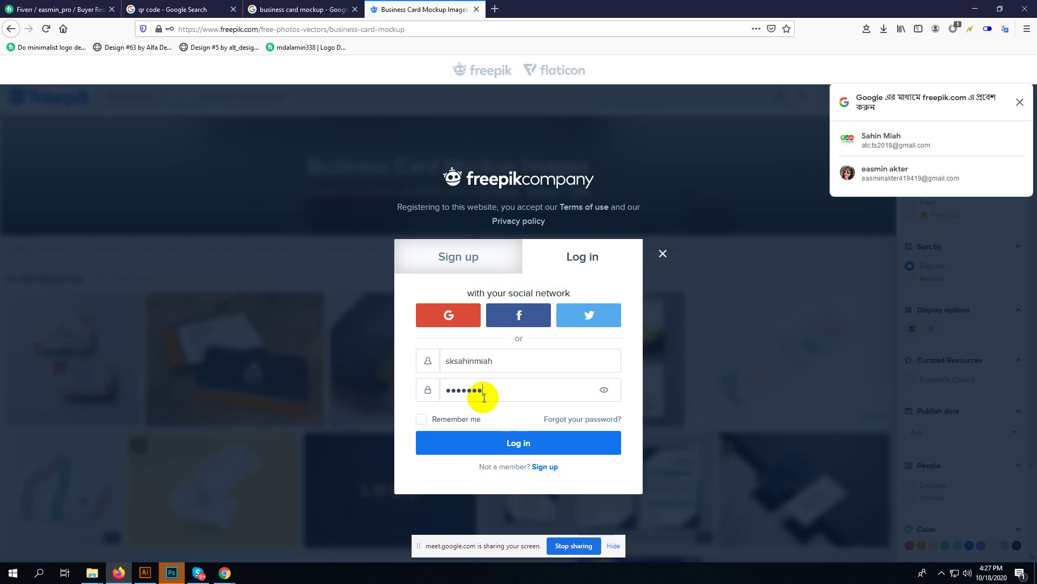
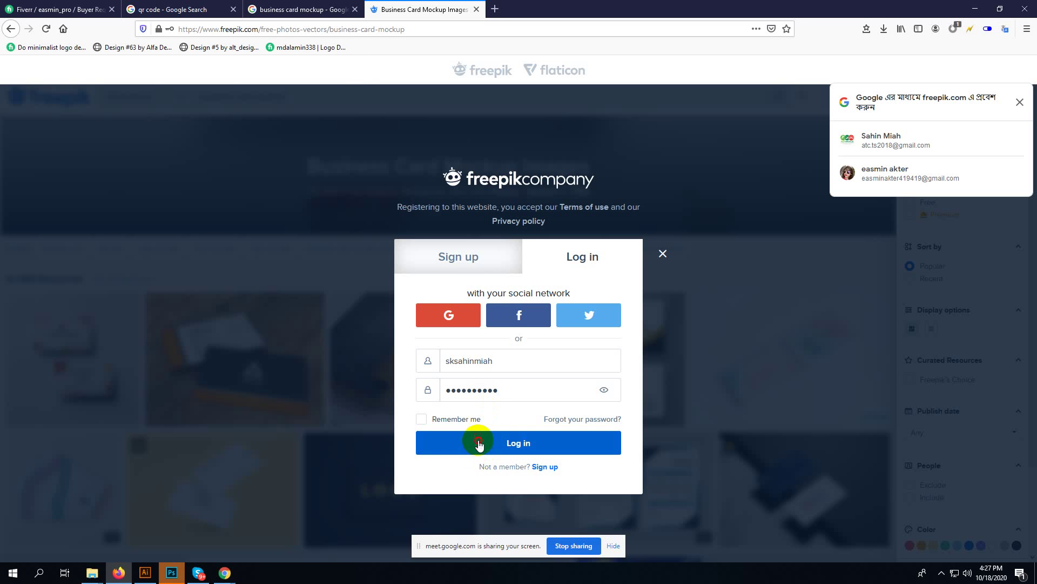
{"action": "left_click", "coordinate": [478, 439]}
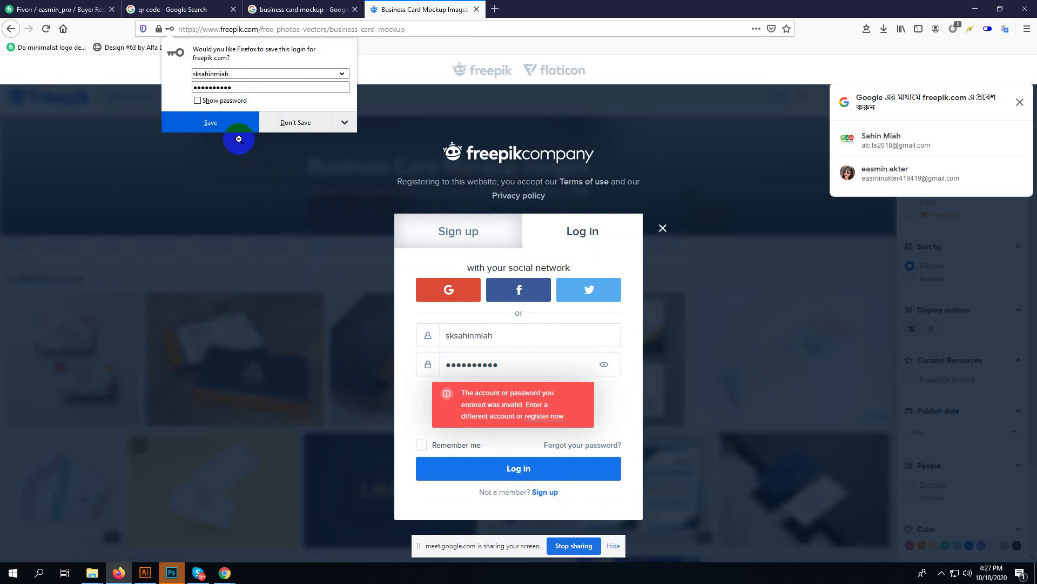
{"action": "left_click", "coordinate": [296, 132]}
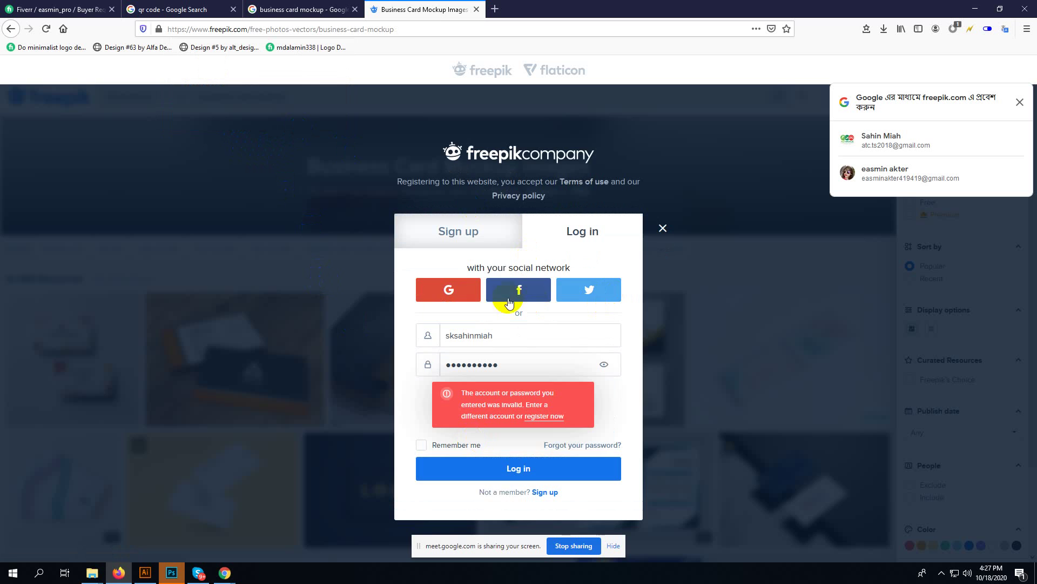
- Sign in to Freepik with a different Google account, entering its address and password
{"action": "left_click", "coordinate": [438, 293]}
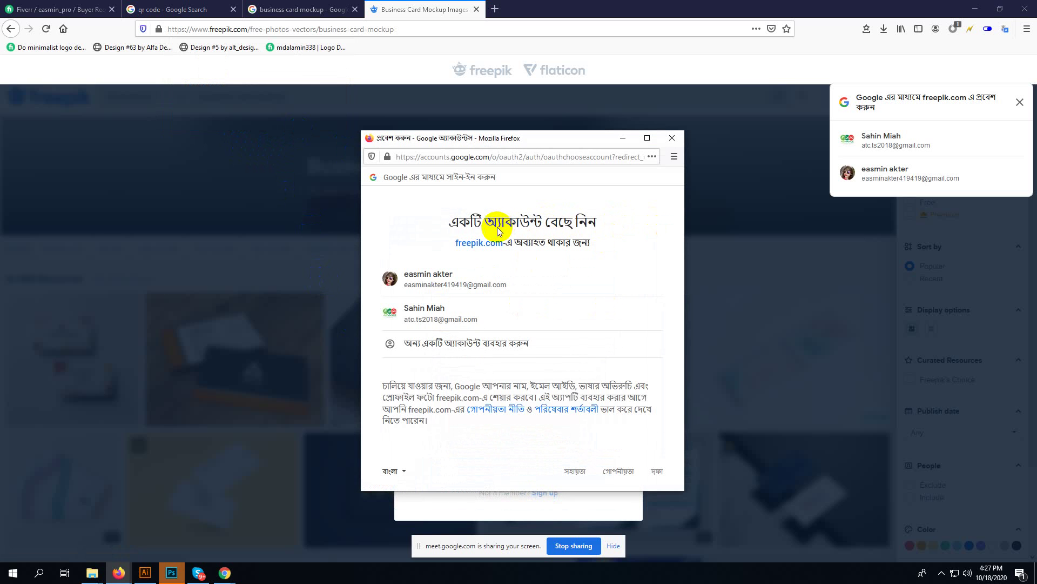
{"action": "left_click", "coordinate": [470, 342]}
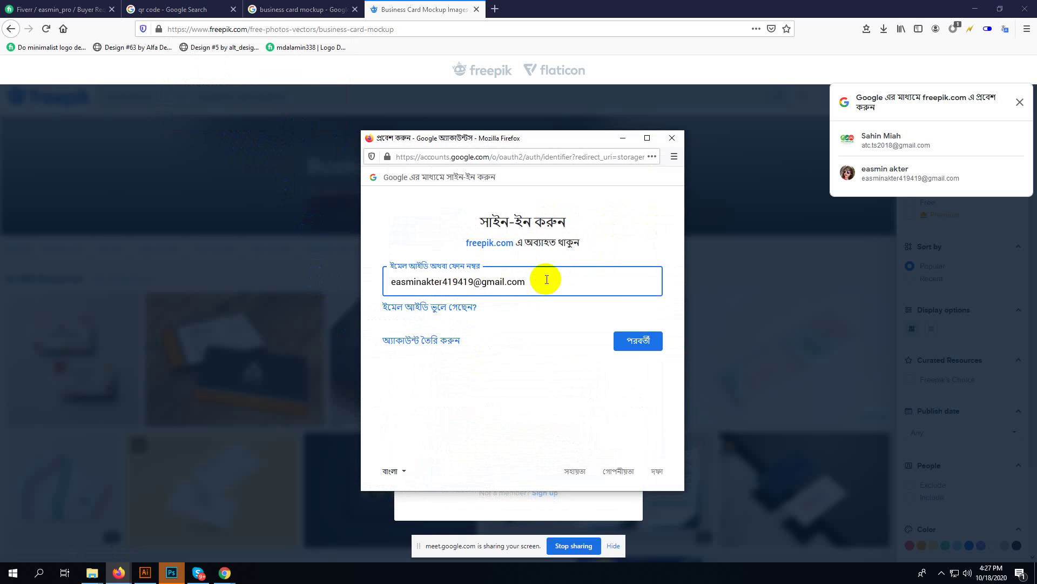
{"action": "left_click_drag", "start_coordinate": [547, 280], "coordinate": [251, 286]}
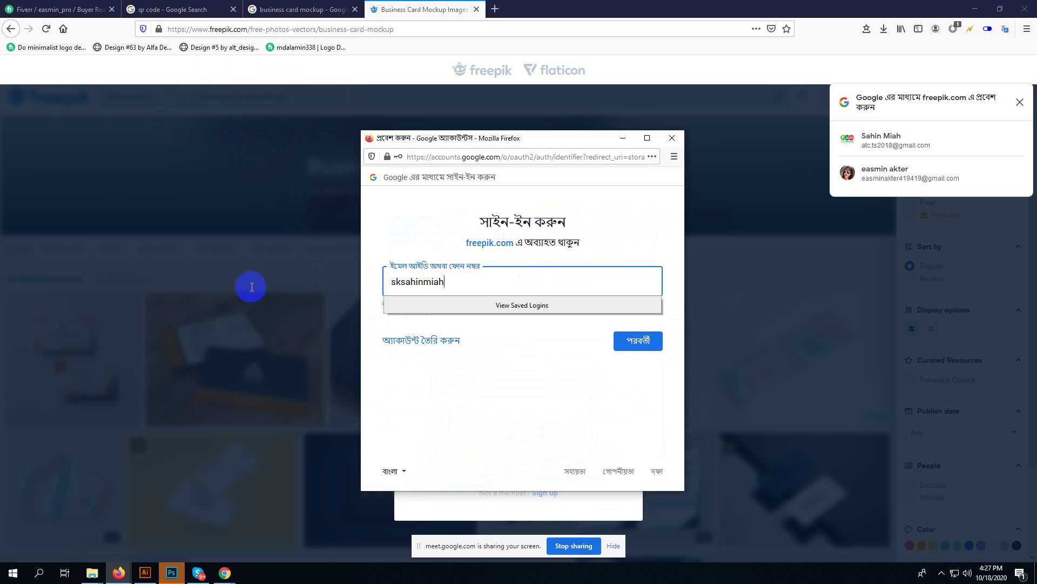
{"action": "key", "text": "Return"}
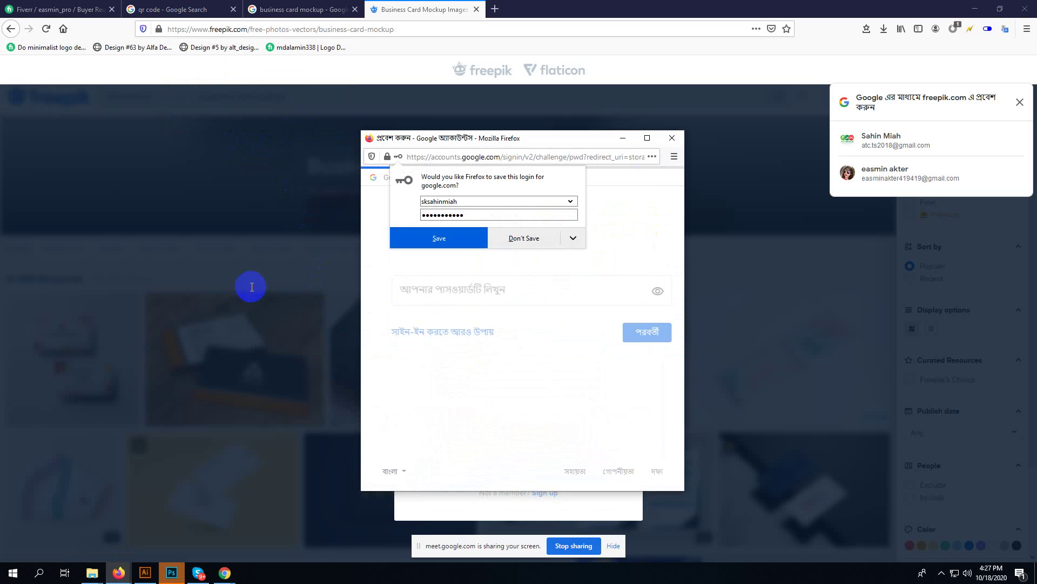
{"action": "type", "text": "•"}
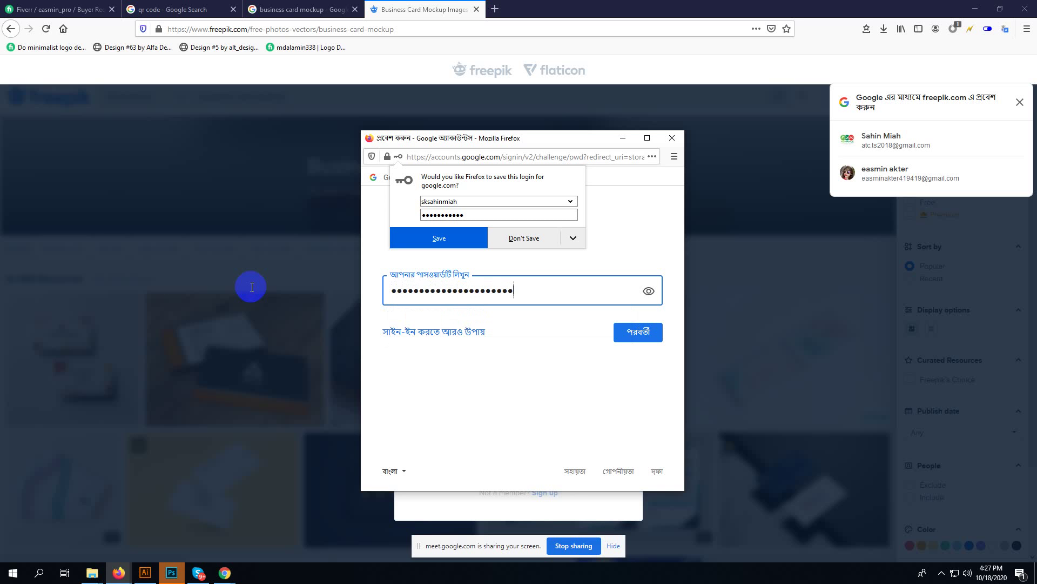
{"action": "key", "text": "Return"}
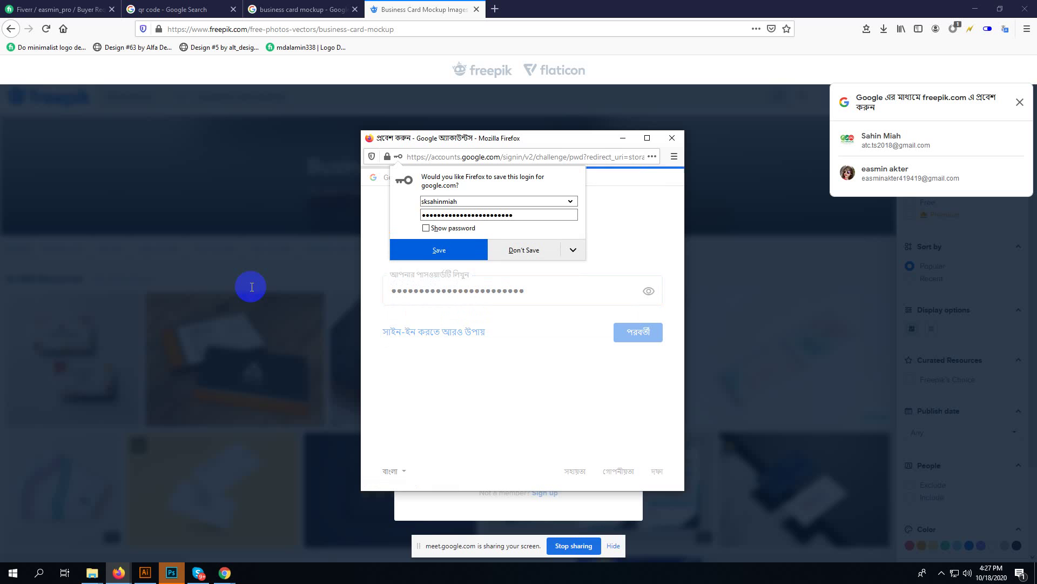
{"action": "left_click", "coordinate": [459, 253]}
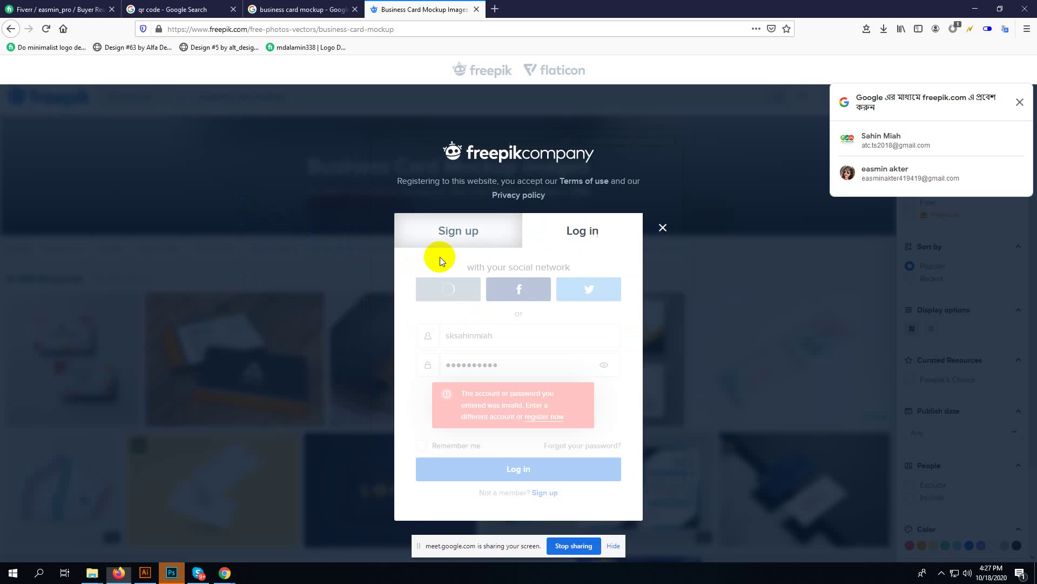
{"action": "scroll", "coordinate": [737, 301], "scroll_direction": "down", "scroll_amount": 3}
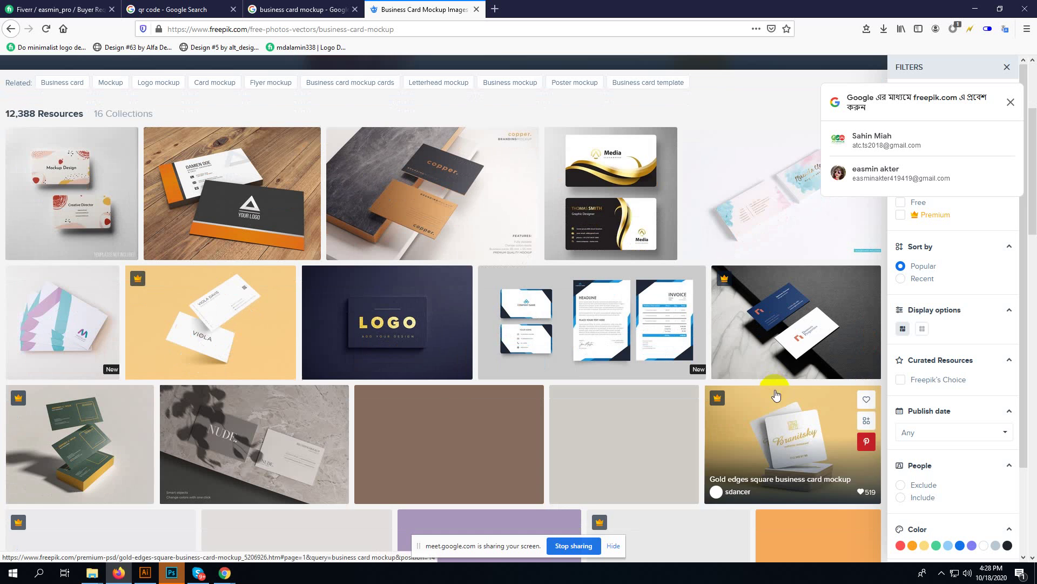
- Attempt to download the blue Denvers card mockup PSD, then follow Reset password from the devices-limit notice
{"action": "left_click", "coordinate": [793, 324]}
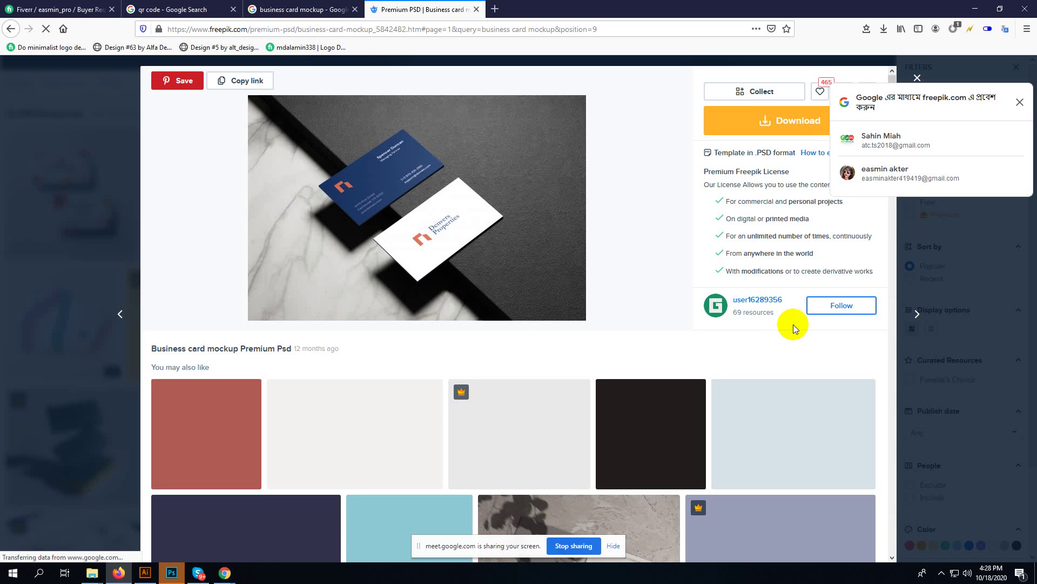
{"action": "left_click", "coordinate": [794, 121]}
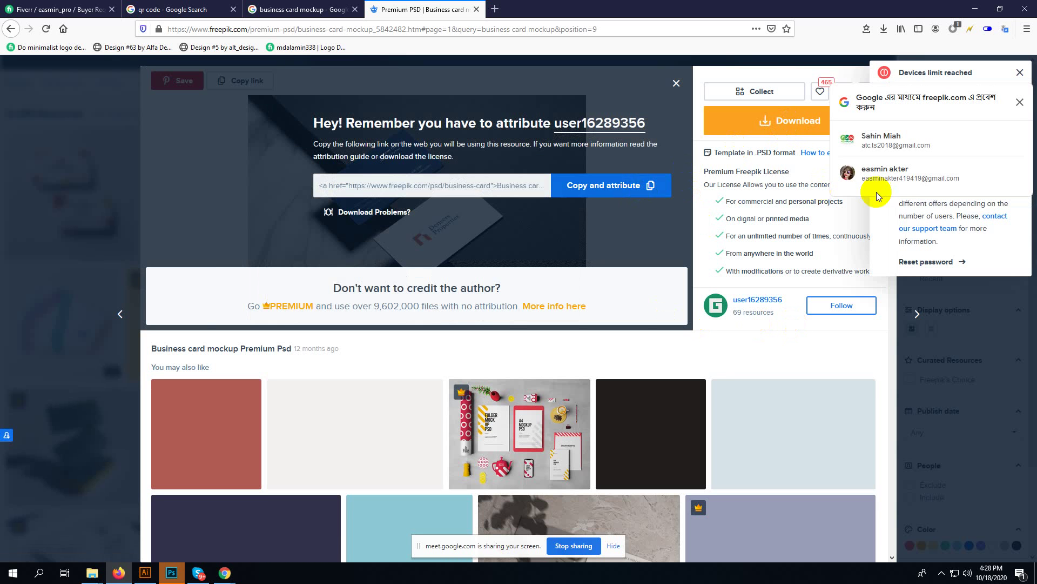
{"action": "left_click", "coordinate": [1018, 102]}
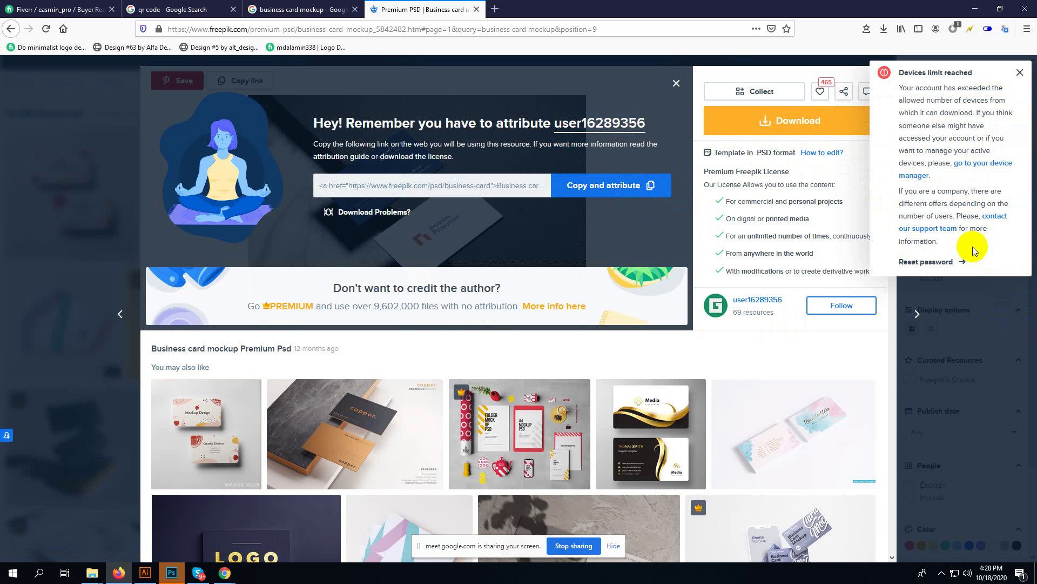
{"action": "left_click", "coordinate": [949, 261]}
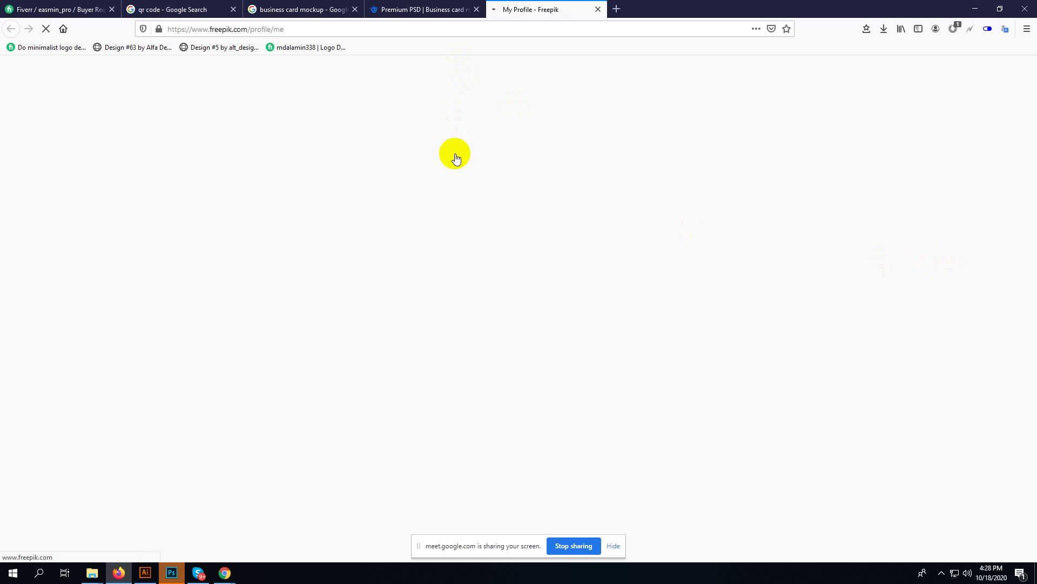
- Look over the My Profile password fields without changing anything, then open a new blank tab
{"action": "left_click", "coordinate": [448, 9]}
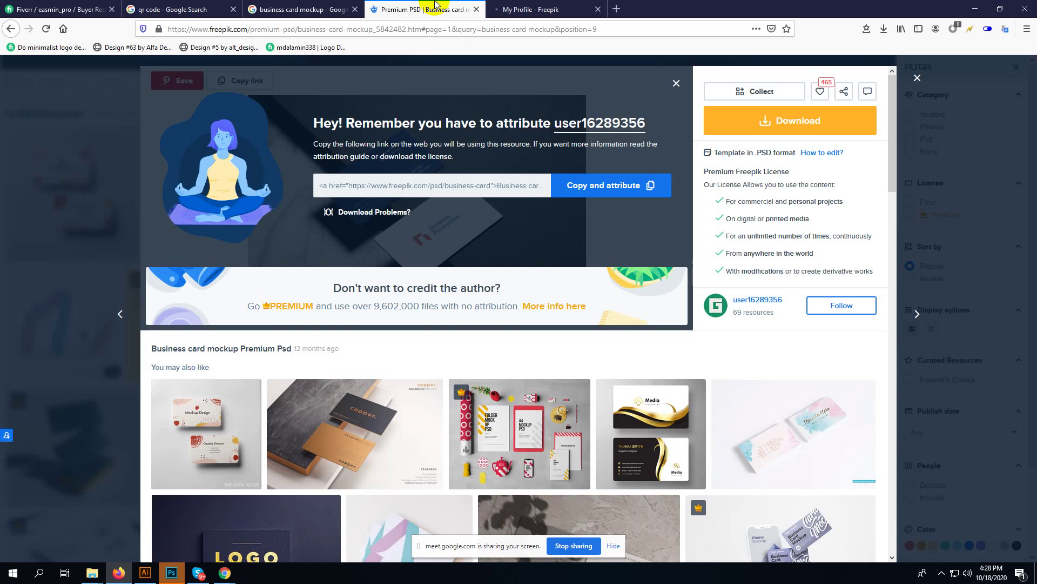
{"action": "left_click", "coordinate": [532, 10]}
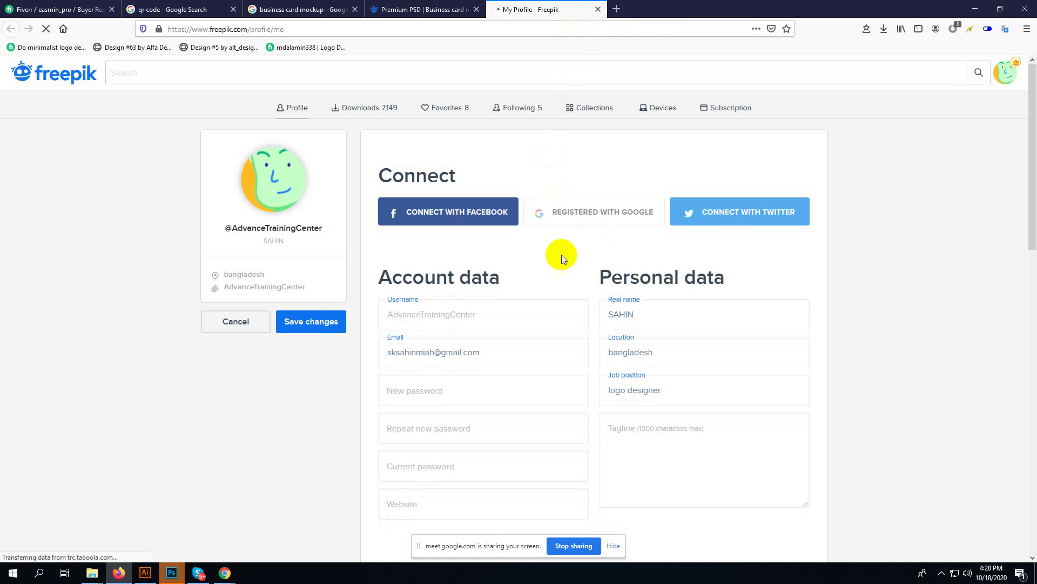
{"action": "scroll", "coordinate": [545, 324], "scroll_direction": "down", "scroll_amount": 2}
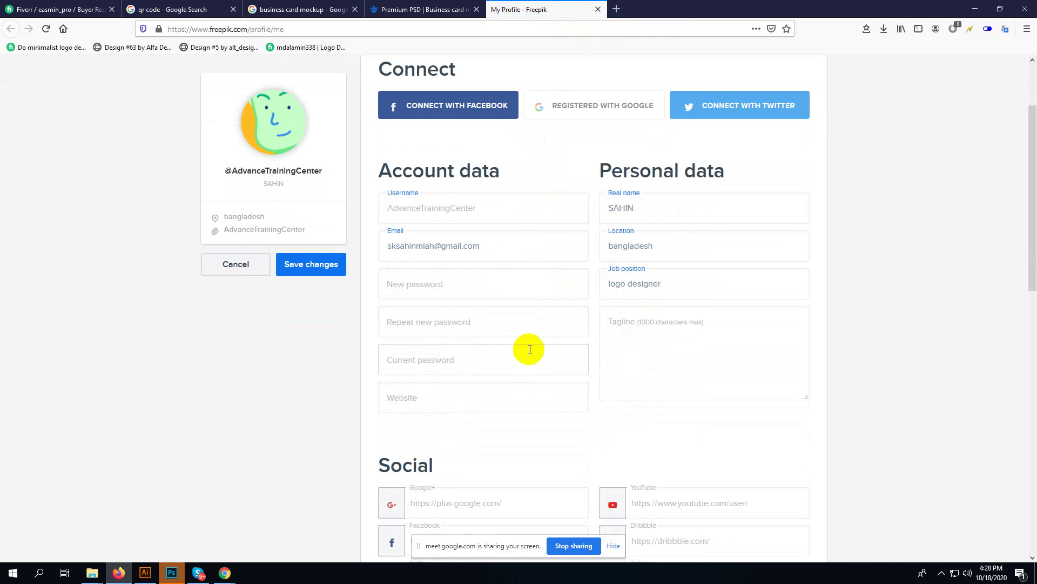
{"action": "left_click", "coordinate": [457, 281]}
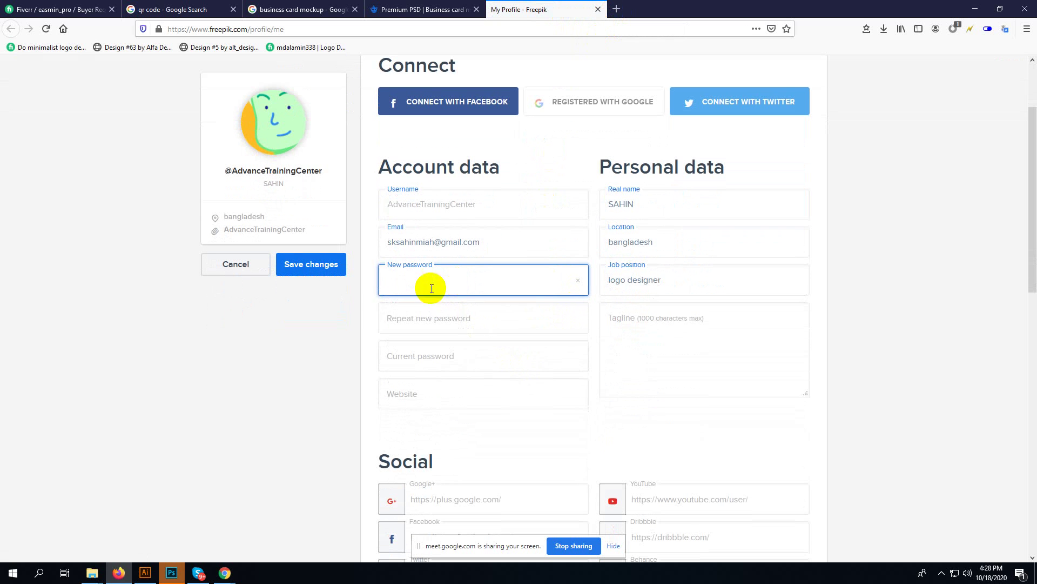
{"action": "left_click", "coordinate": [408, 319]}
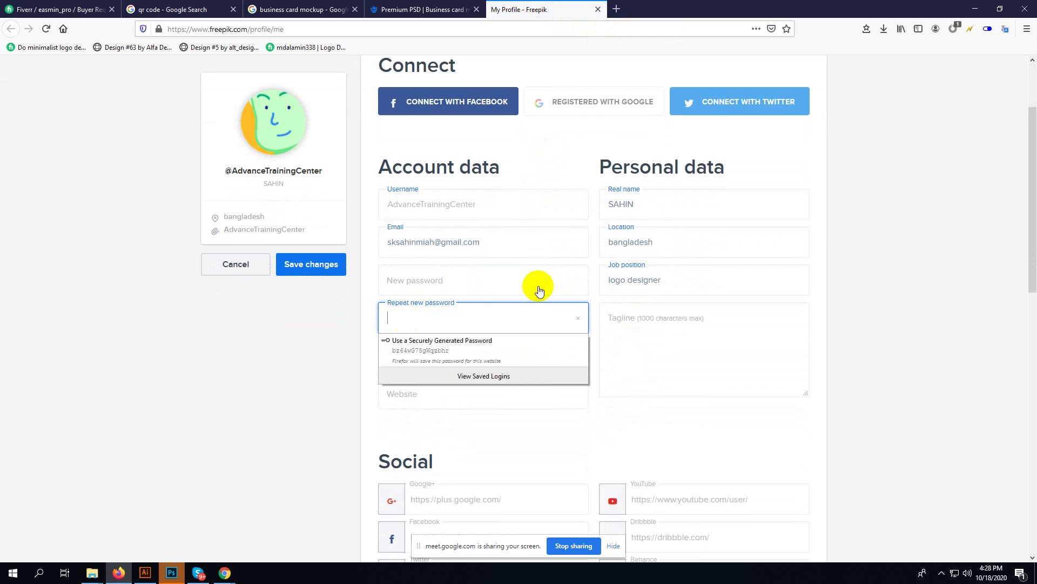
{"action": "scroll", "coordinate": [912, 248], "scroll_direction": "down", "scroll_amount": 5}
{"action": "scroll", "coordinate": [854, 270], "scroll_direction": "down", "scroll_amount": 2}
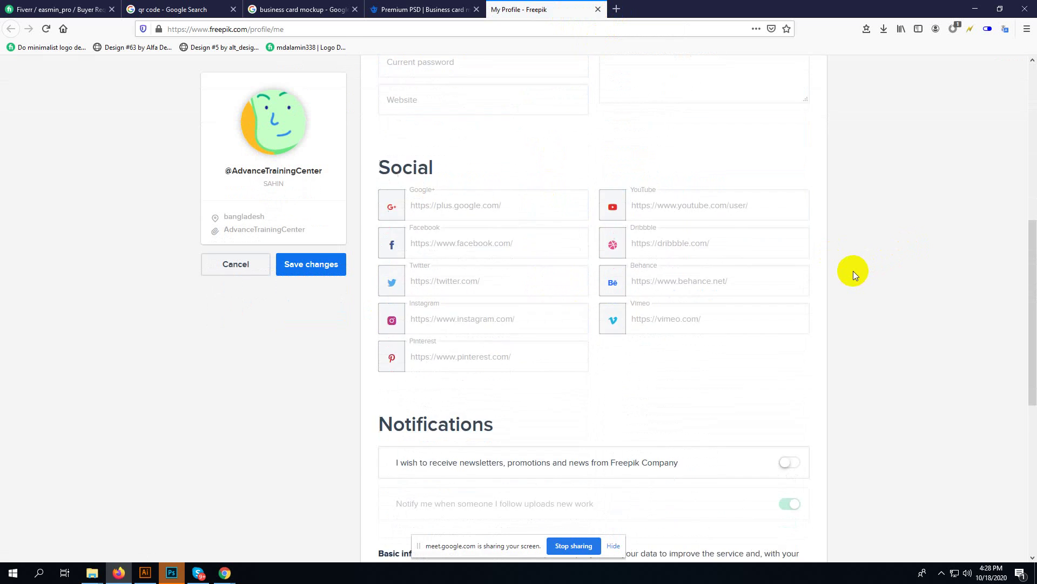
{"action": "left_click", "coordinate": [617, 9]}
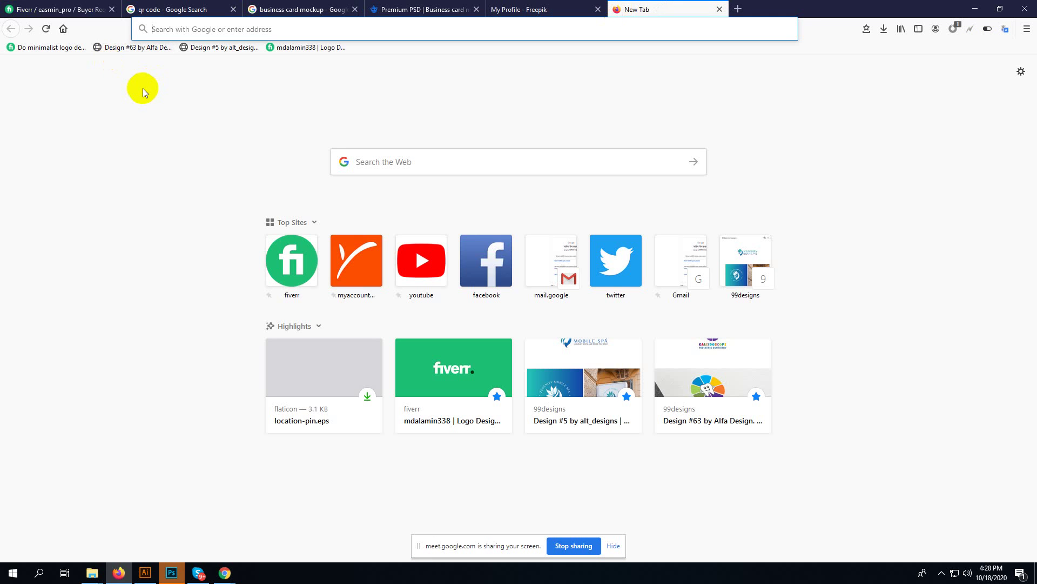
- Search Google for 'business card mockup' and scroll through the results
{"action": "type", "text": "busine"}
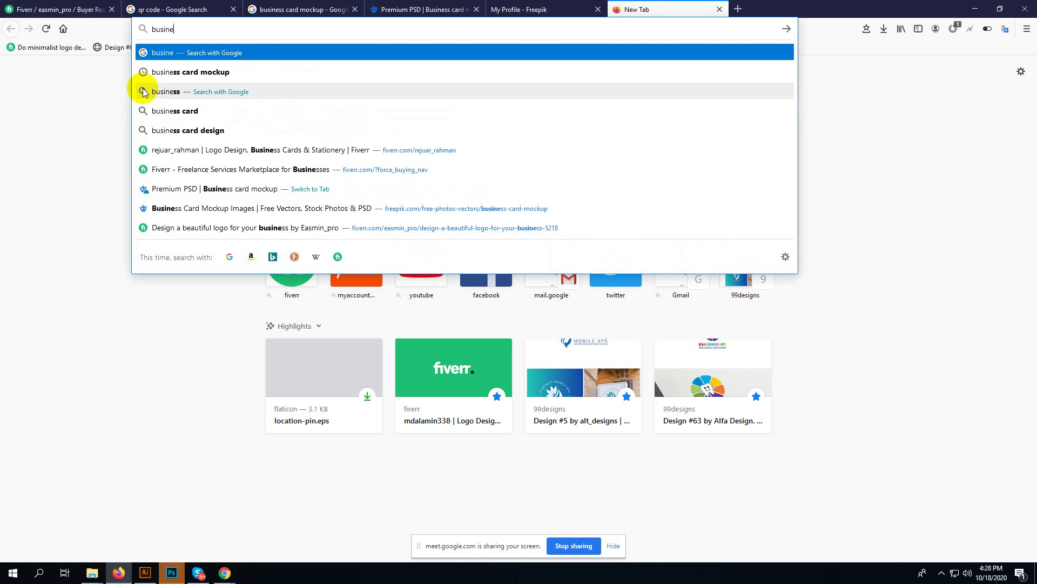
{"action": "type", "text": "ss card"}
{"action": "type", "text": "mockup"}
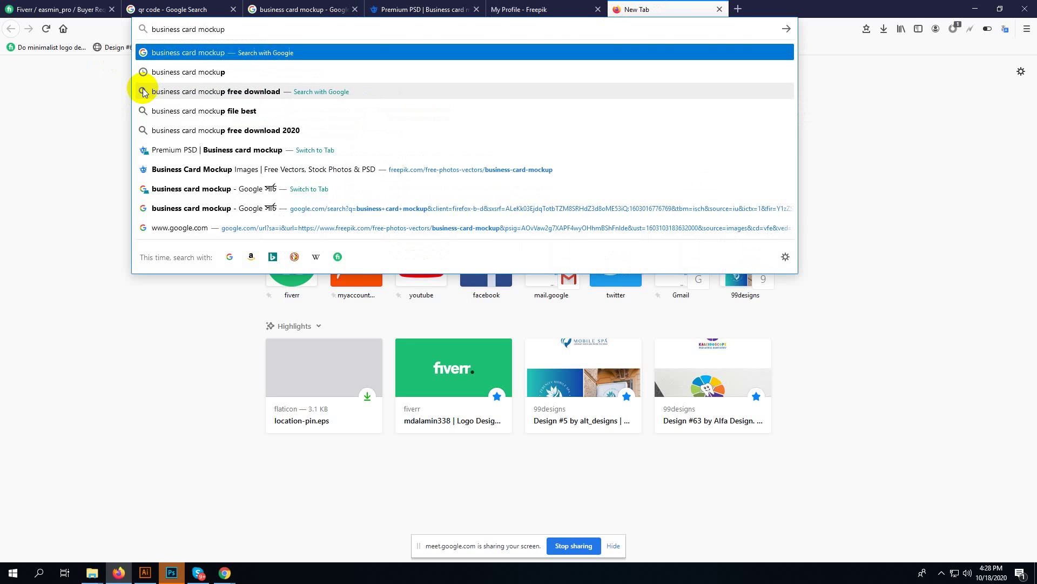
{"action": "key", "text": "Return"}
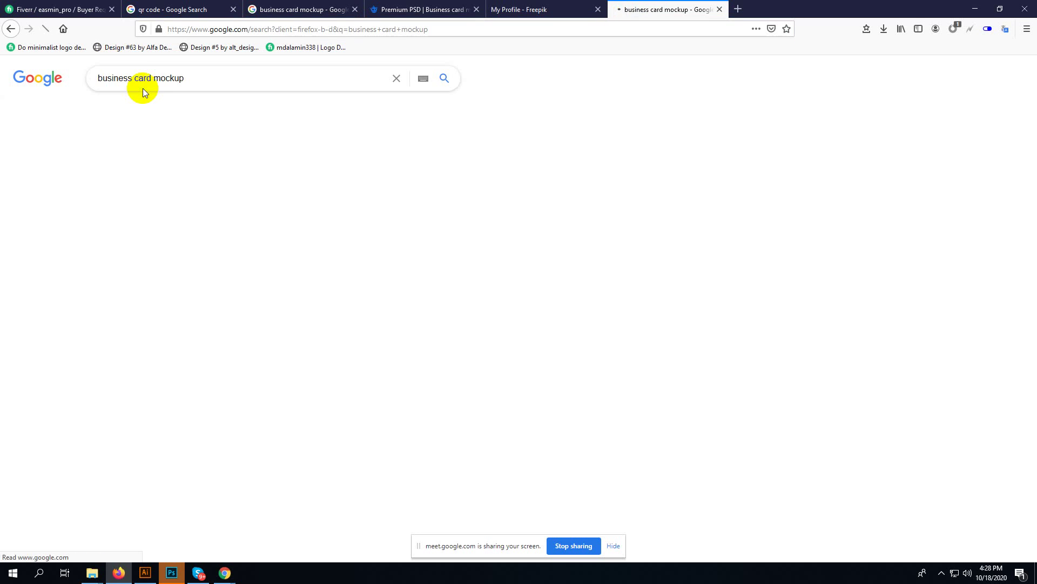
{"action": "scroll", "coordinate": [140, 399], "scroll_direction": "down", "scroll_amount": 2}
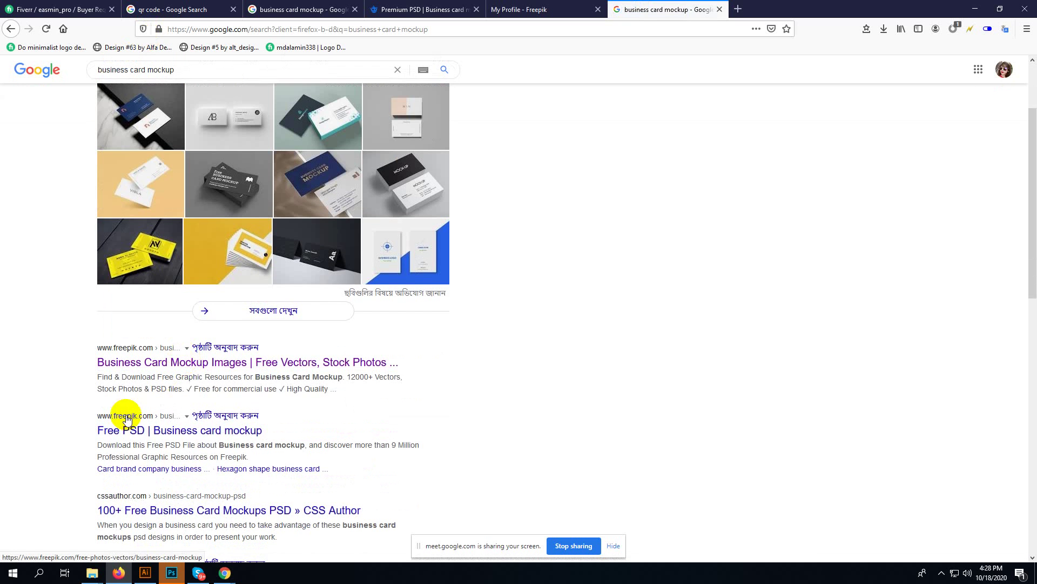
{"action": "scroll", "coordinate": [189, 389], "scroll_direction": "down", "scroll_amount": 4}
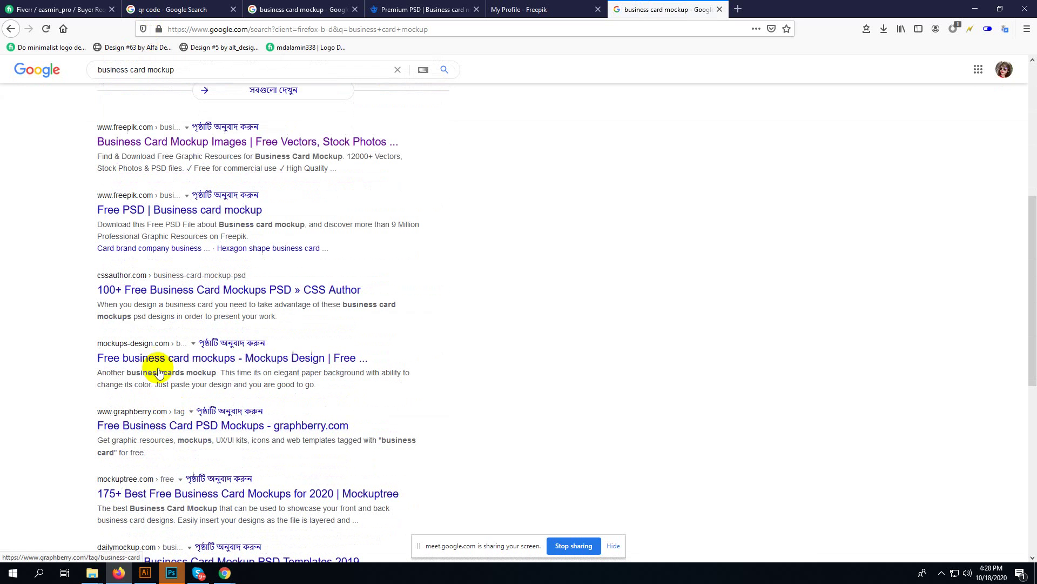
- Open the CSS Author, mockups-design and graphberry results in new tabs and close the search tab
{"action": "right_click", "coordinate": [147, 289]}
{"action": "left_click", "coordinate": [153, 295]}
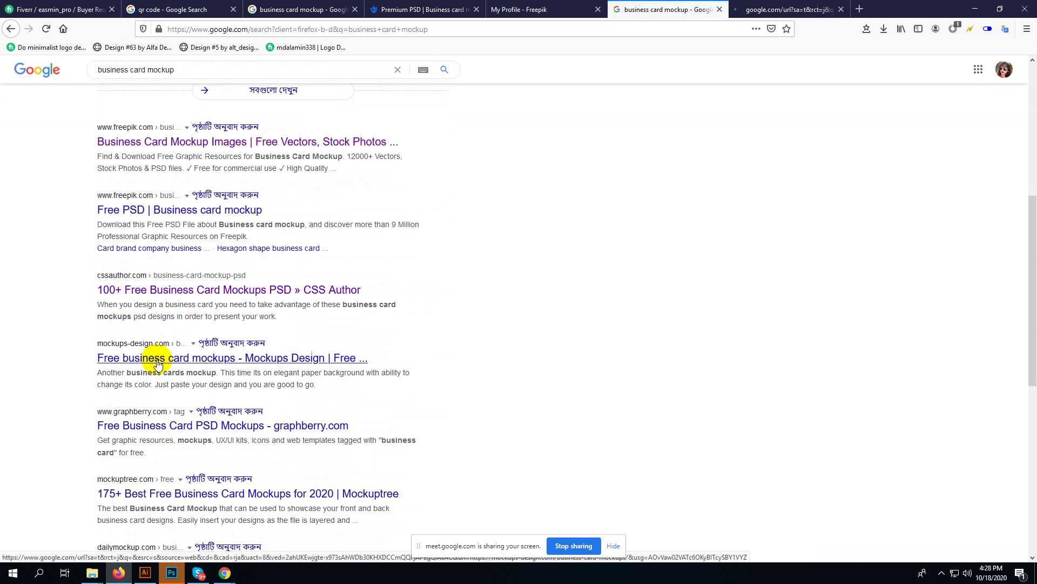
{"action": "right_click", "coordinate": [157, 363]}
{"action": "left_click", "coordinate": [163, 369]}
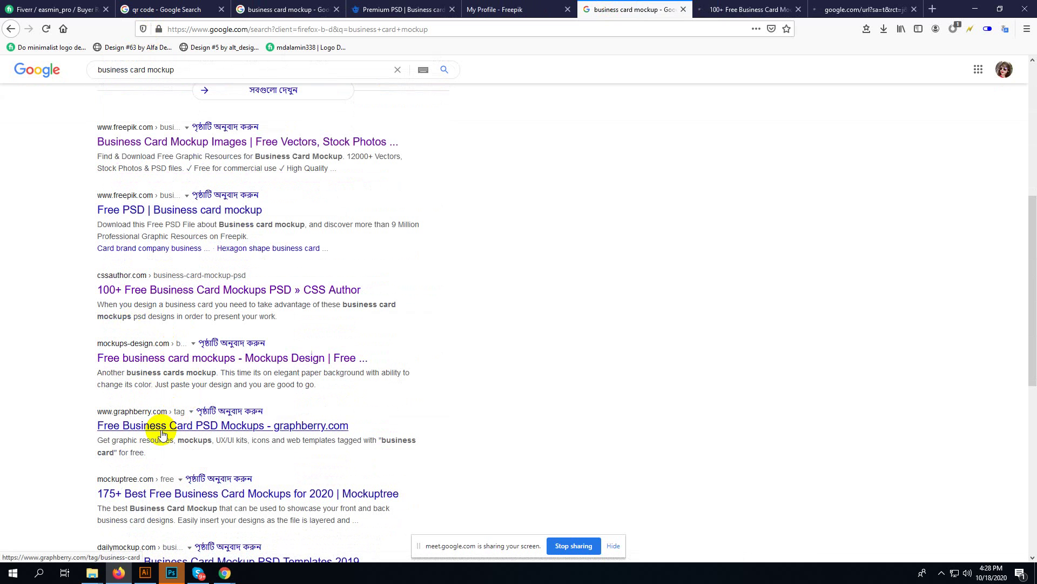
{"action": "right_click", "coordinate": [162, 432]}
{"action": "left_click", "coordinate": [259, 269]}
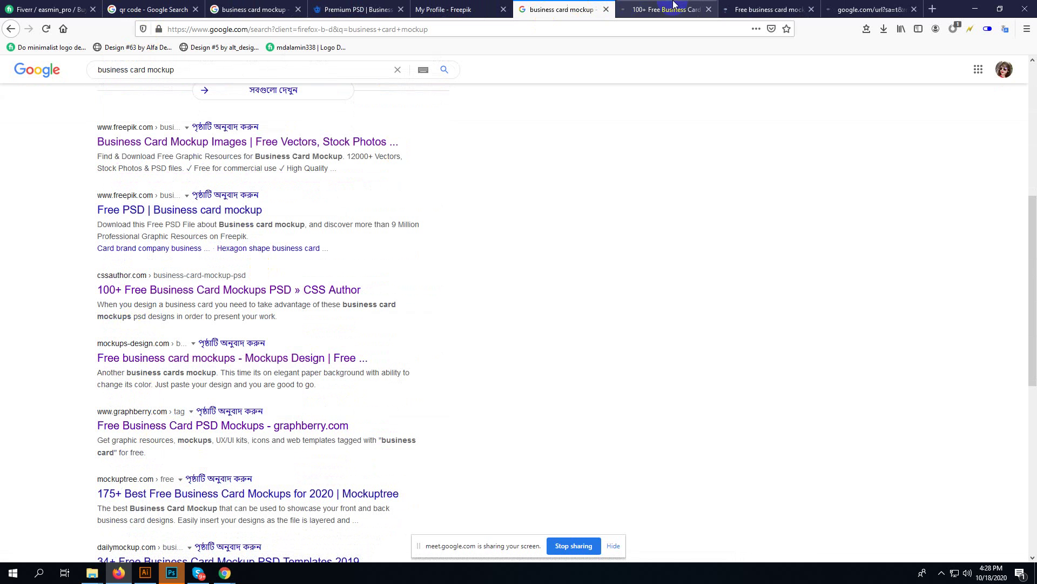
{"action": "left_click", "coordinate": [606, 9]}
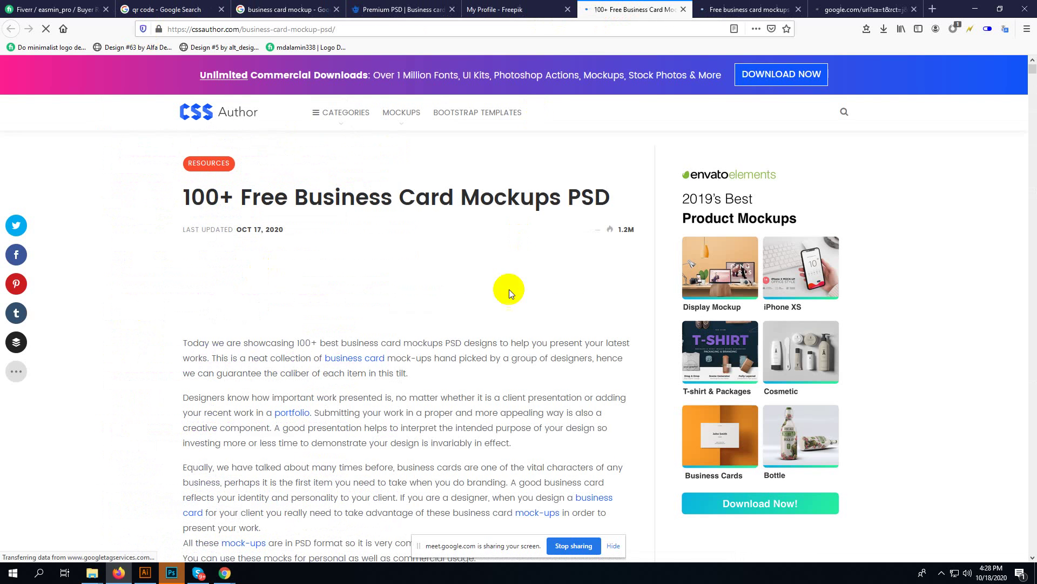
- Browse the CSS Author mockup list and look at the Mockup Cloud floral card mockup page
{"action": "scroll", "coordinate": [510, 317], "scroll_direction": "down", "scroll_amount": 6}
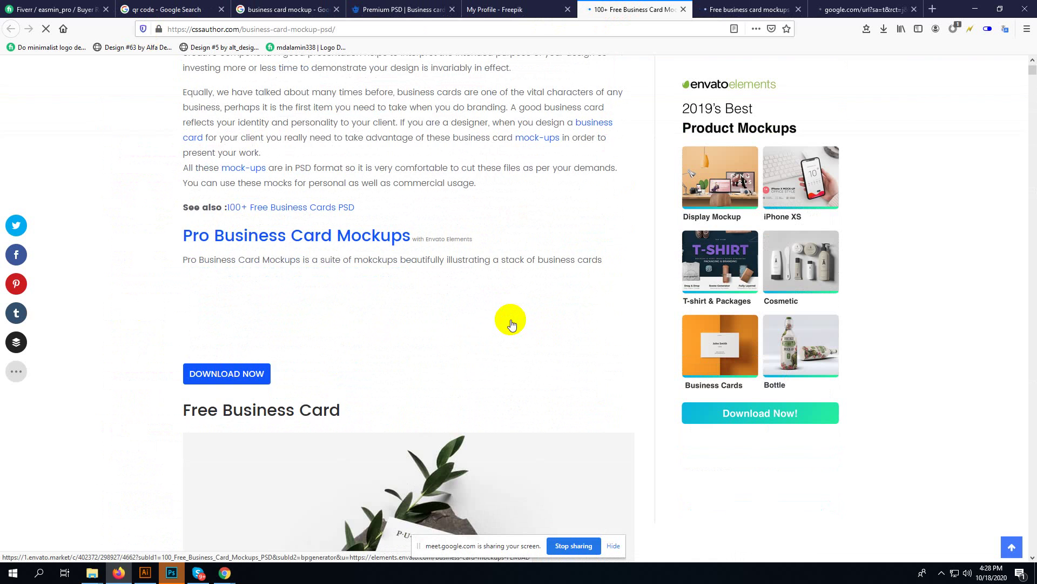
{"action": "scroll", "coordinate": [510, 322], "scroll_direction": "down", "scroll_amount": 4}
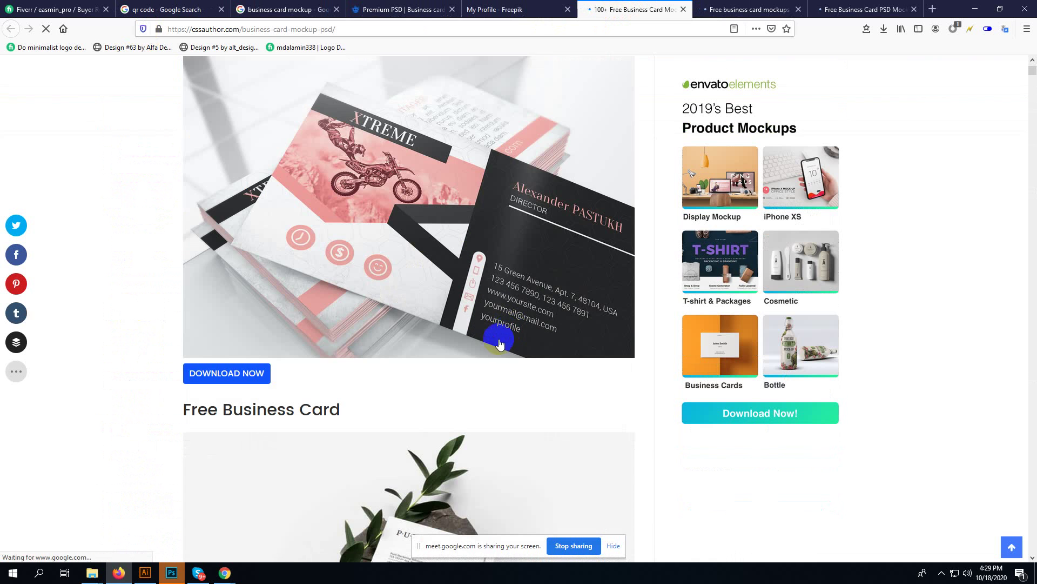
{"action": "scroll", "coordinate": [497, 343], "scroll_direction": "down", "scroll_amount": 8}
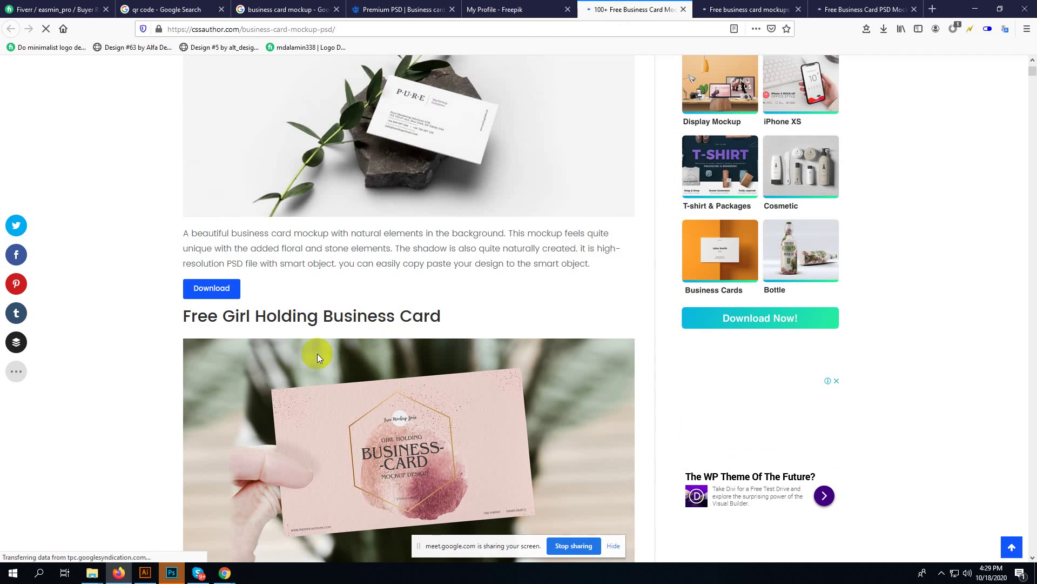
{"action": "scroll", "coordinate": [317, 353], "scroll_direction": "up", "scroll_amount": 3}
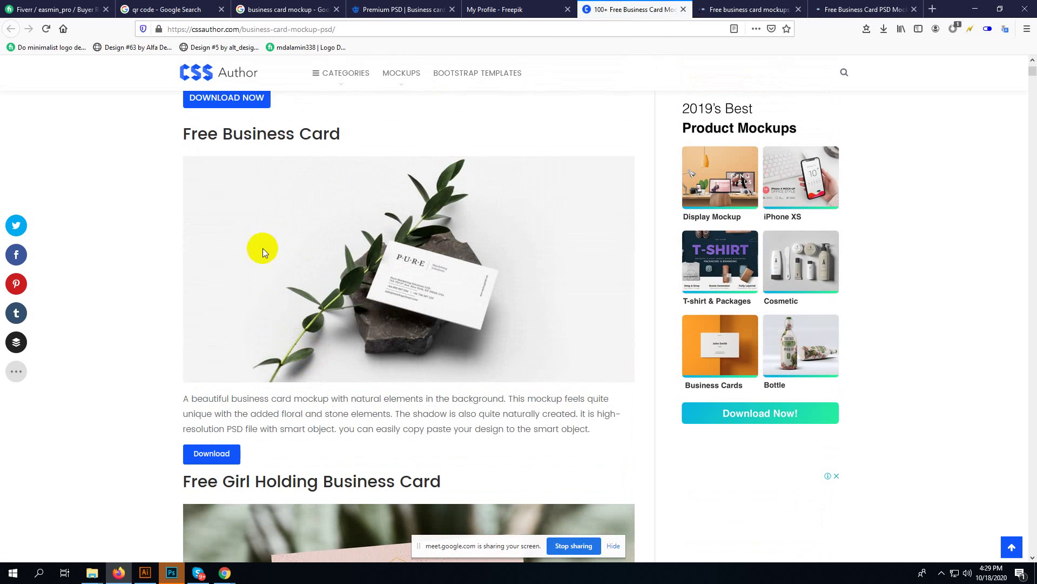
{"action": "left_click", "coordinate": [203, 461]}
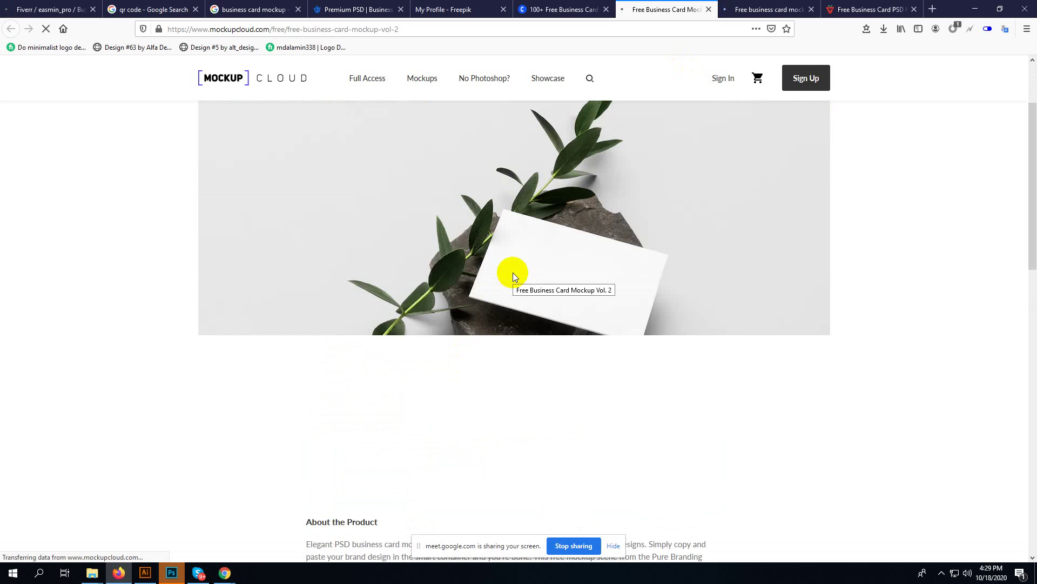
{"action": "scroll", "coordinate": [513, 272], "scroll_direction": "down", "scroll_amount": 5}
{"action": "scroll", "coordinate": [511, 278], "scroll_direction": "down", "scroll_amount": 2}
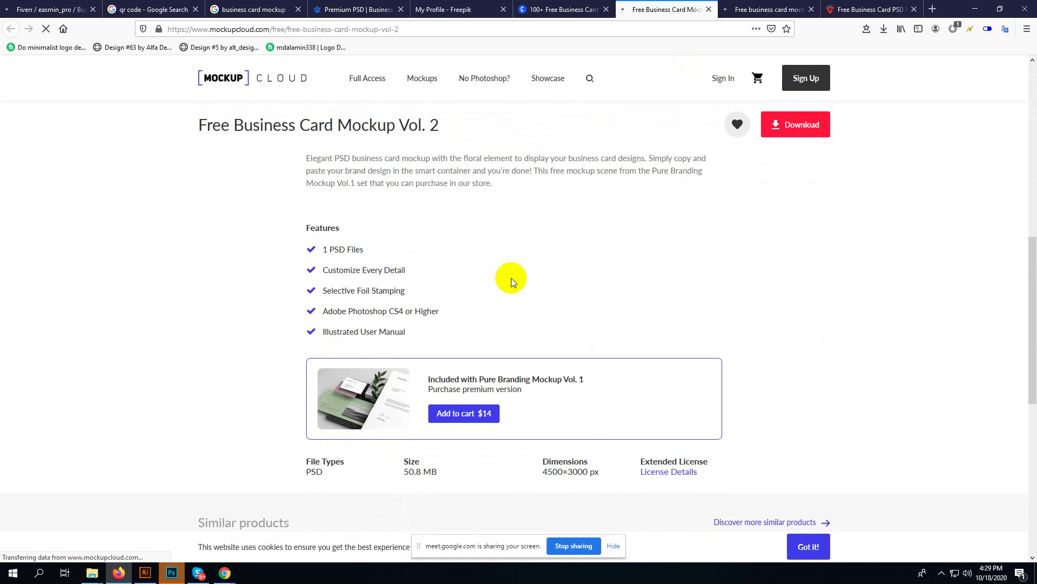
{"action": "scroll", "coordinate": [511, 278], "scroll_direction": "down", "scroll_amount": 8}
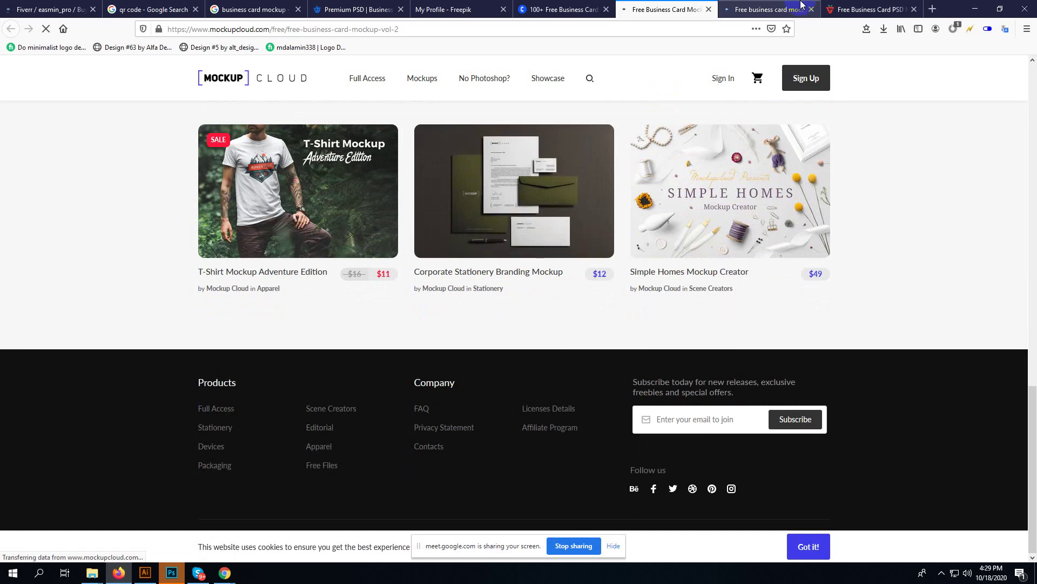
{"action": "left_click", "coordinate": [708, 9]}
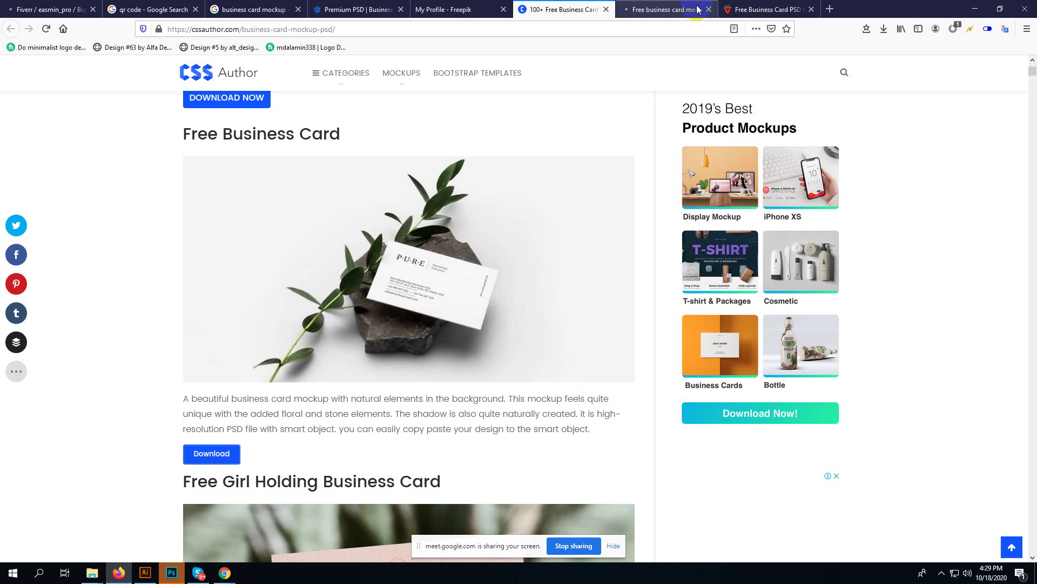
- Open the free foil business card mockup page on mockups-design and scroll to its download
{"action": "scroll", "coordinate": [569, 184], "scroll_direction": "down", "scroll_amount": 15}
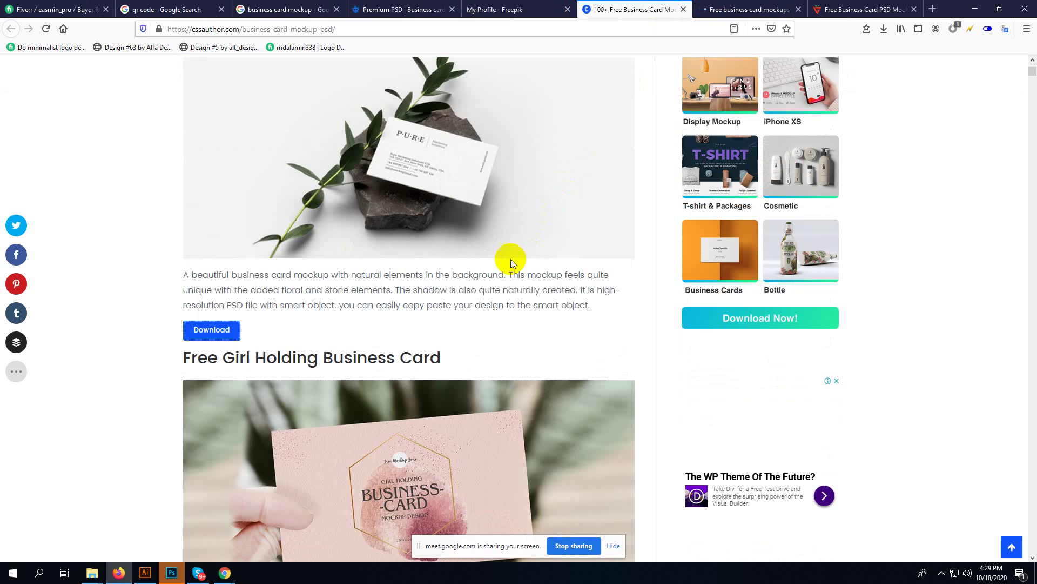
{"action": "scroll", "coordinate": [458, 299], "scroll_direction": "down", "scroll_amount": 5}
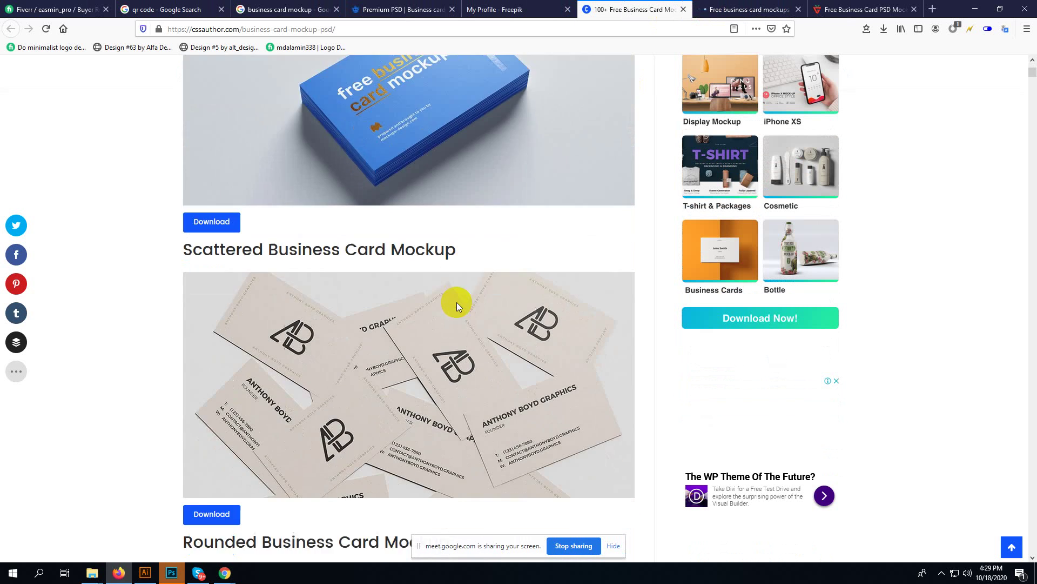
{"action": "scroll", "coordinate": [456, 303], "scroll_direction": "up", "scroll_amount": 6}
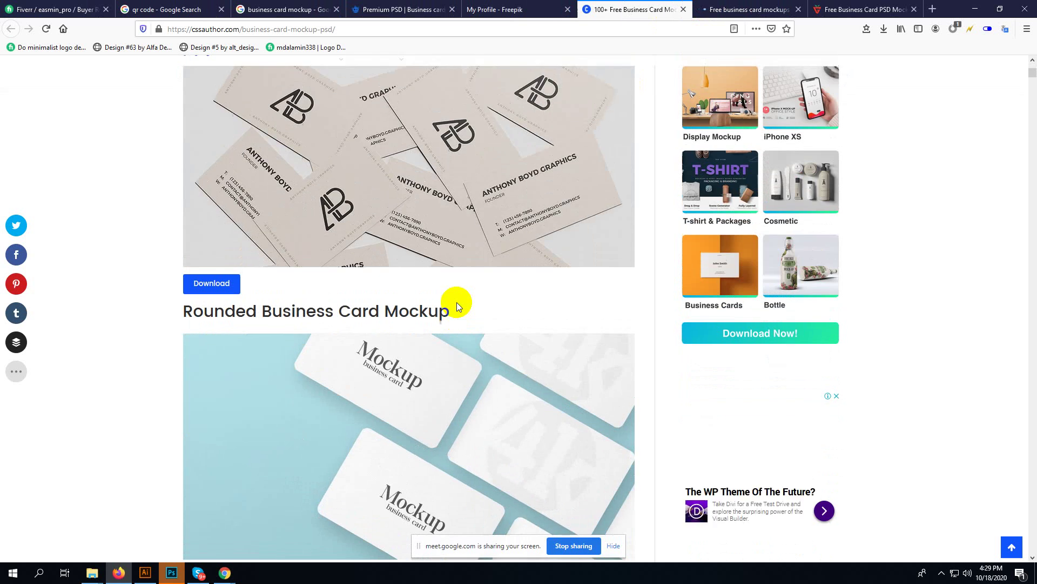
{"action": "left_click", "coordinate": [217, 369]}
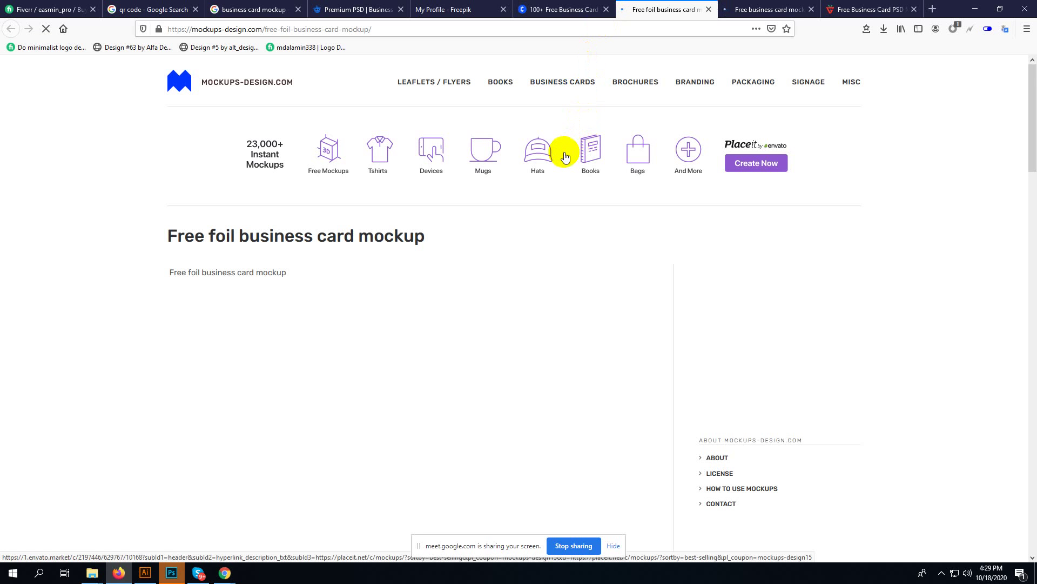
{"action": "scroll", "coordinate": [546, 161], "scroll_direction": "down", "scroll_amount": 4}
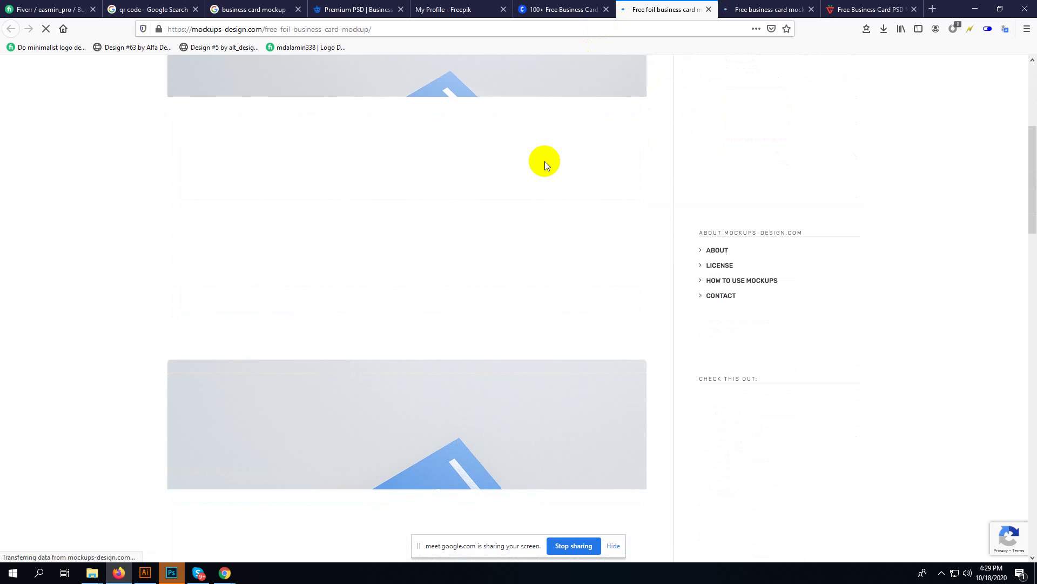
{"action": "scroll", "coordinate": [544, 162], "scroll_direction": "down", "scroll_amount": 15}
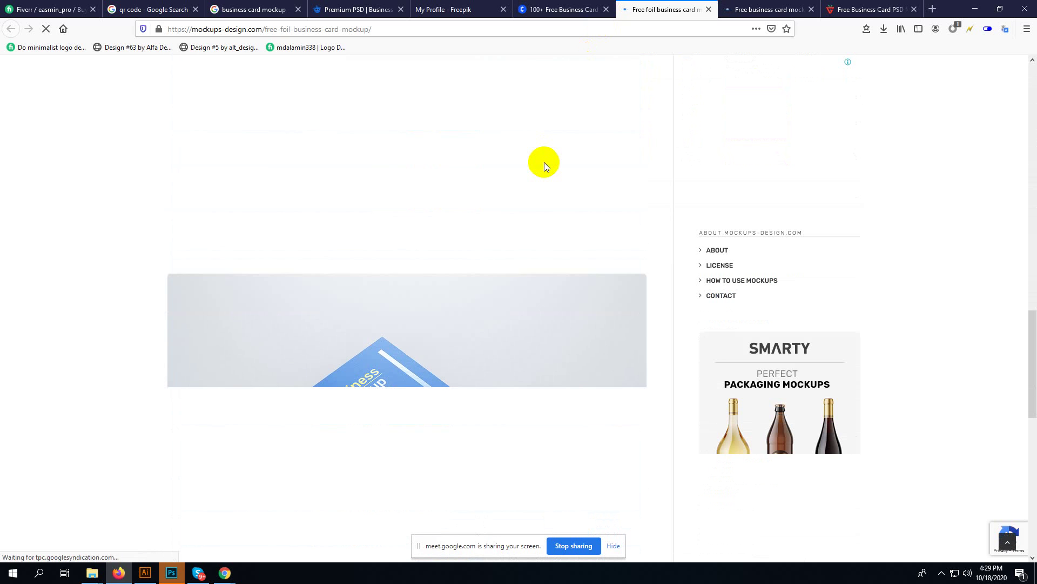
{"action": "scroll", "coordinate": [544, 163], "scroll_direction": "down", "scroll_amount": 9}
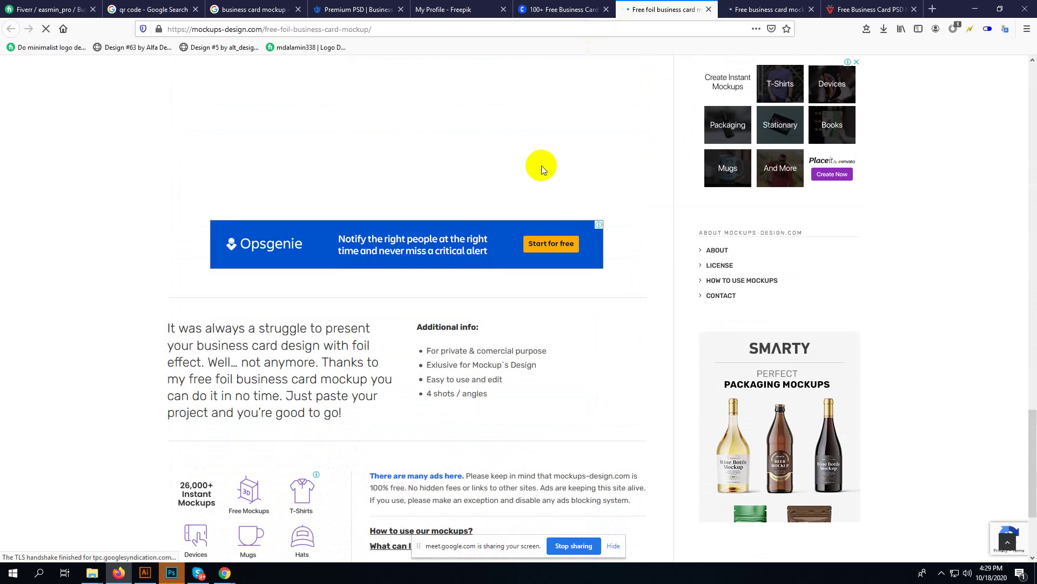
{"action": "scroll", "coordinate": [537, 170], "scroll_direction": "down", "scroll_amount": 3}
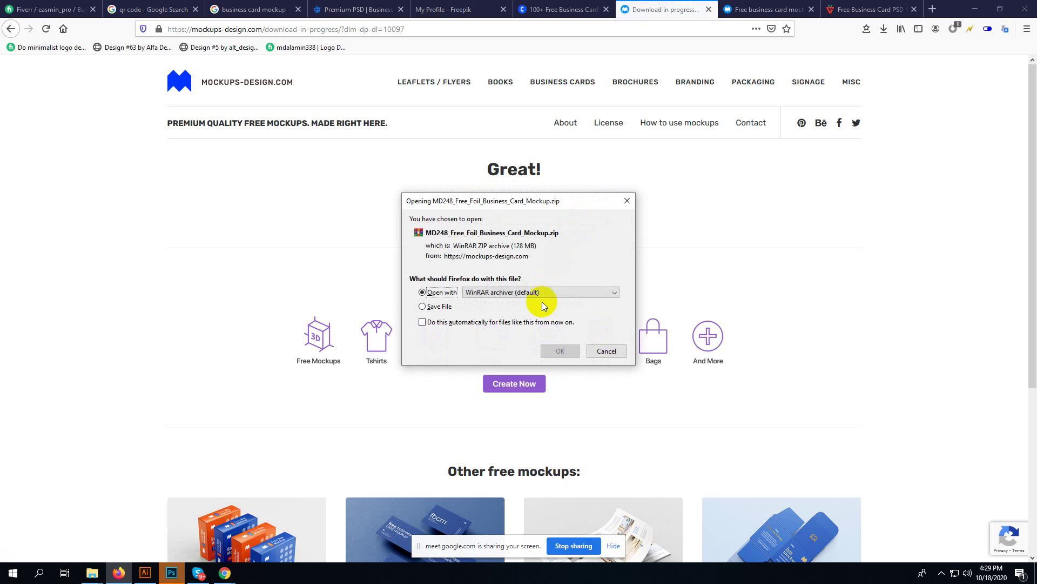
- Save the MD248 foil business card mockup zip and check its download progress
{"action": "left_click", "coordinate": [439, 306]}
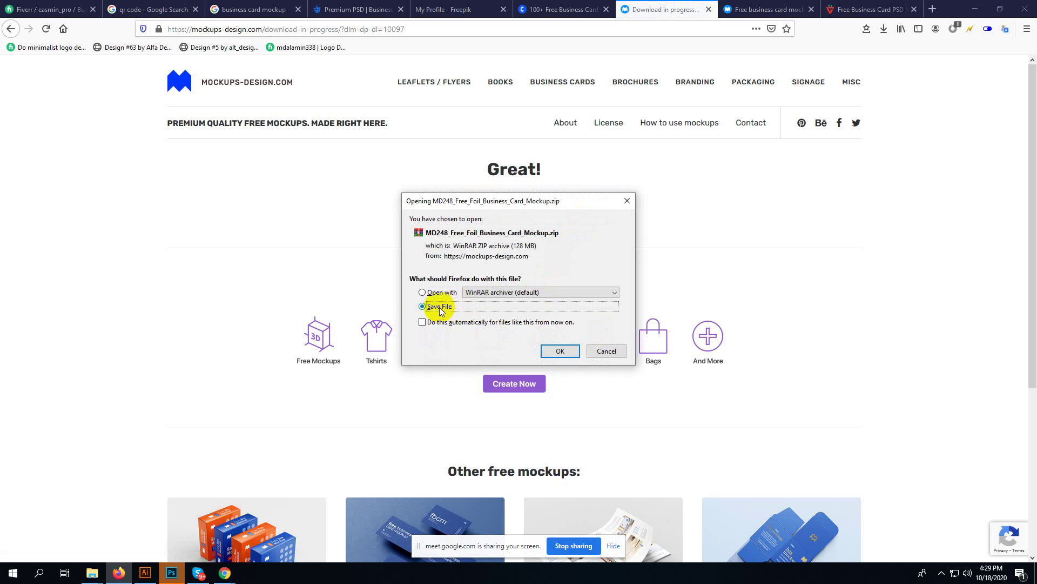
{"action": "left_click", "coordinate": [556, 352]}
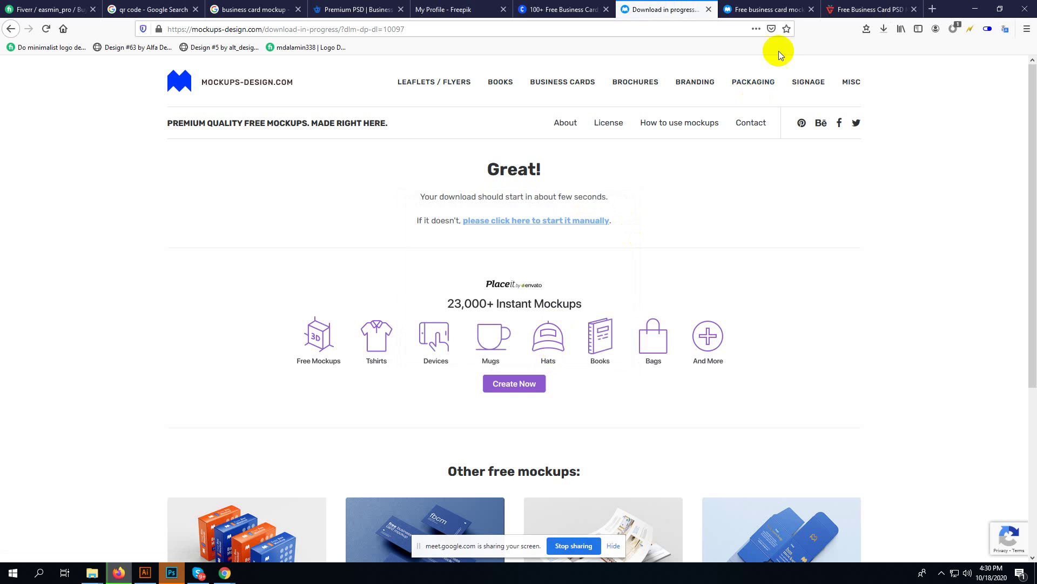
{"action": "left_click", "coordinate": [746, 6]}
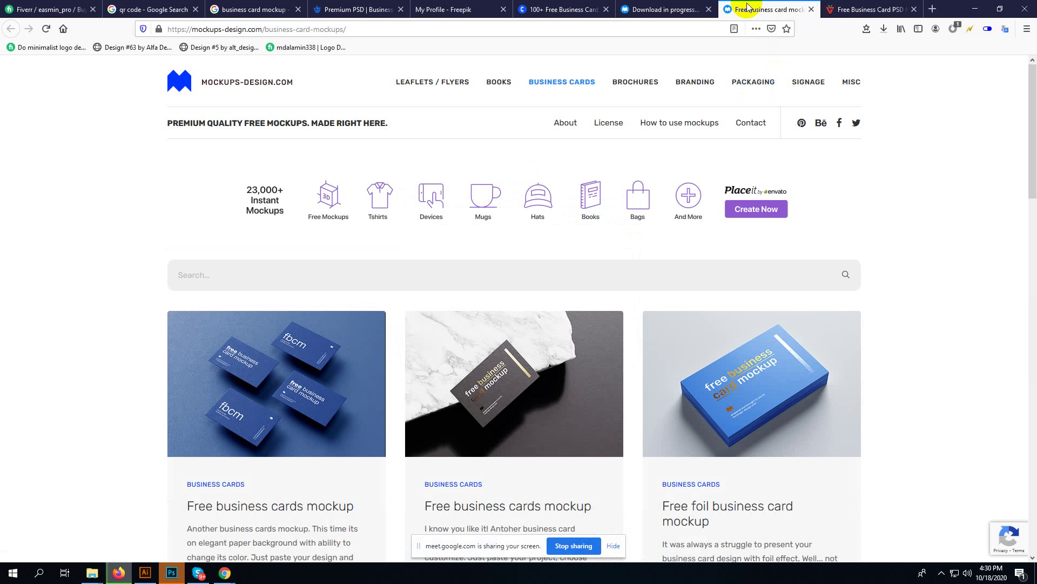
{"action": "scroll", "coordinate": [627, 195], "scroll_direction": "down", "scroll_amount": 5}
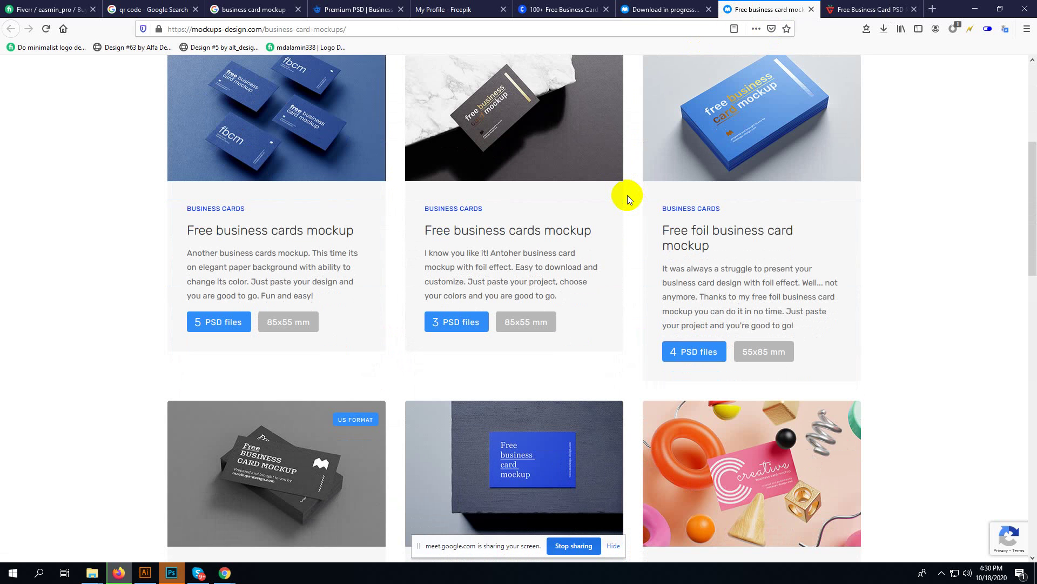
{"action": "left_click", "coordinate": [884, 30]}
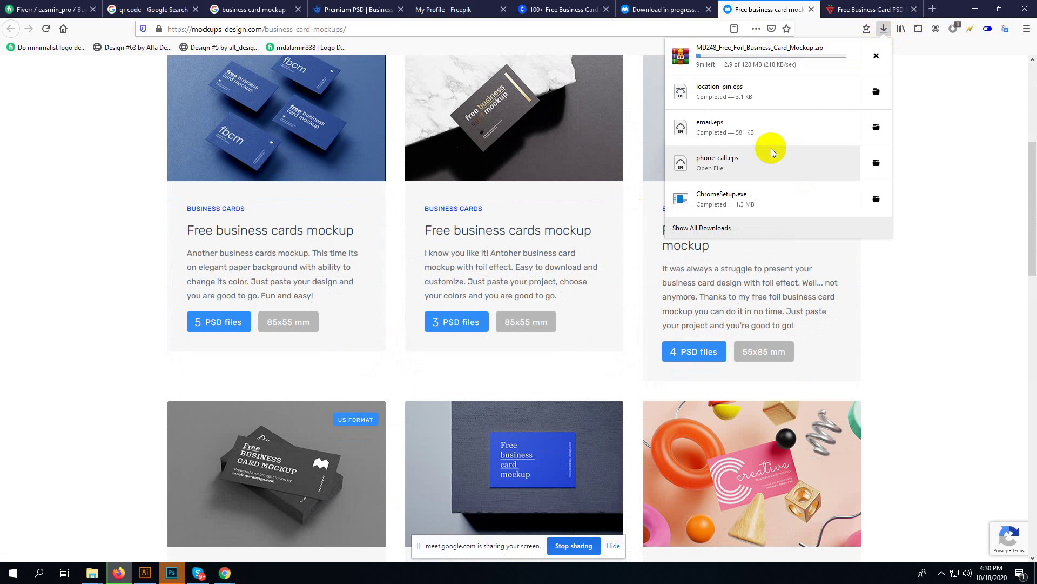
- Scroll the business card mockups listing and open the card holder's 4 PSD files page
{"action": "scroll", "coordinate": [98, 261], "scroll_direction": "up", "scroll_amount": 5}
{"action": "left_click", "coordinate": [98, 261]}
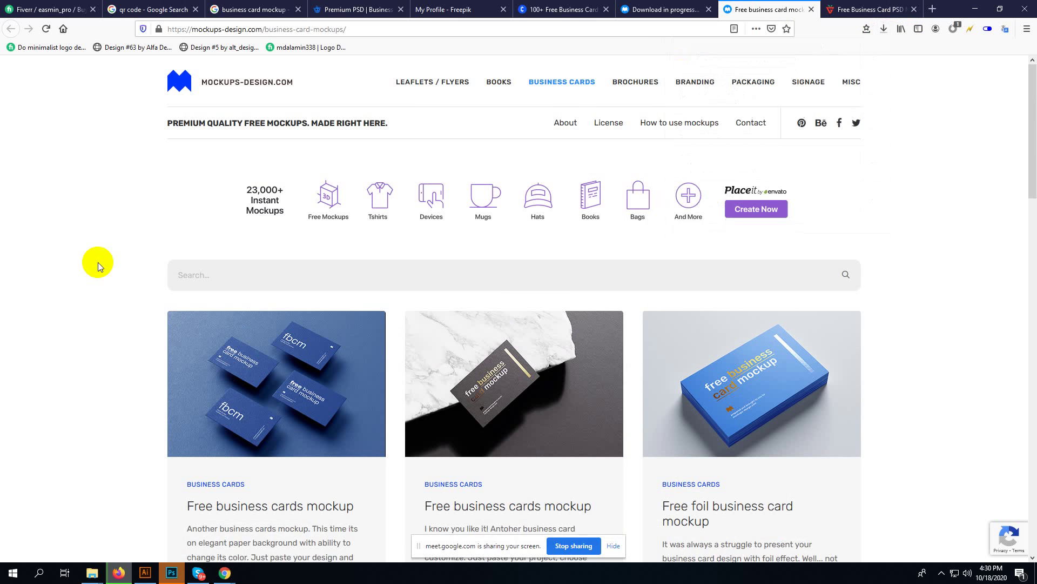
{"action": "scroll", "coordinate": [98, 262], "scroll_direction": "down", "scroll_amount": 4}
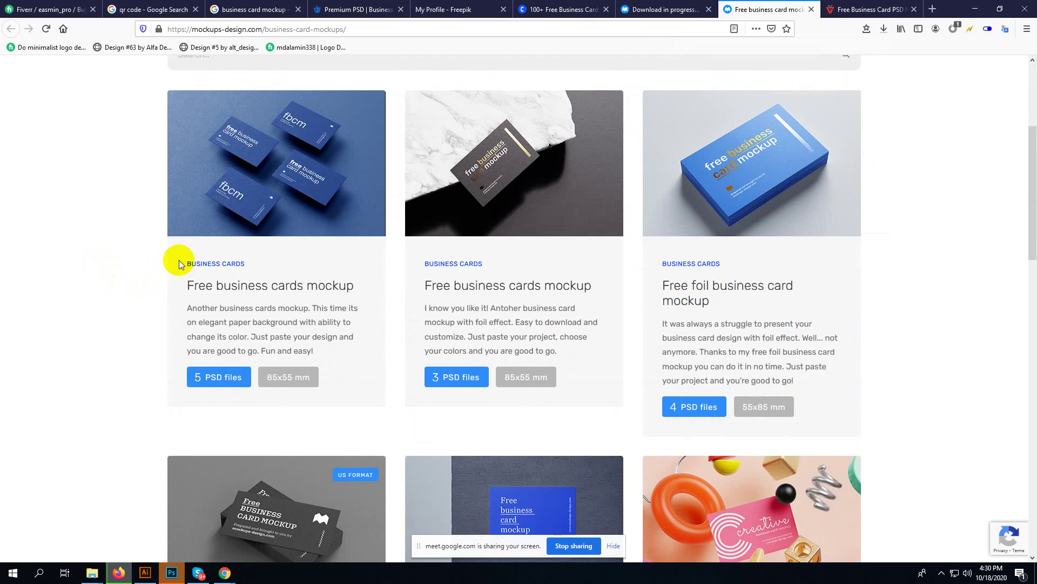
{"action": "scroll", "coordinate": [180, 263], "scroll_direction": "down", "scroll_amount": 12}
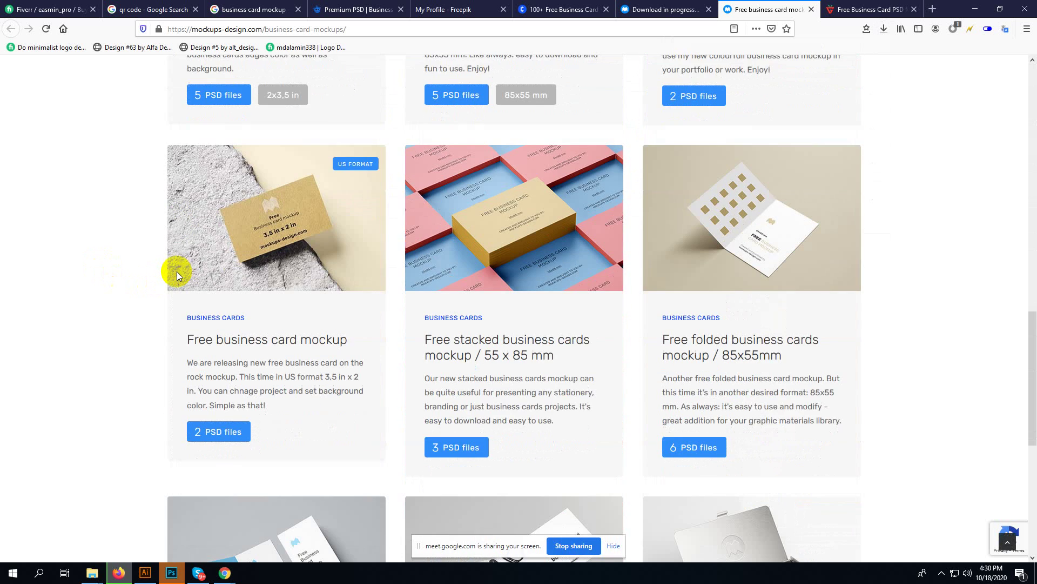
{"action": "scroll", "coordinate": [177, 272], "scroll_direction": "down", "scroll_amount": 4}
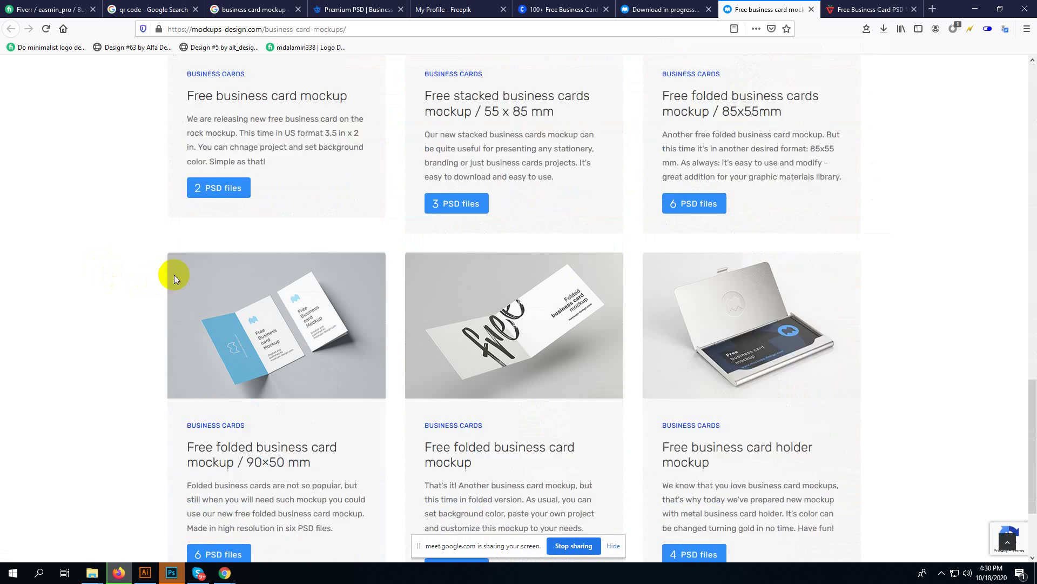
{"action": "scroll", "coordinate": [177, 273], "scroll_direction": "down", "scroll_amount": 3}
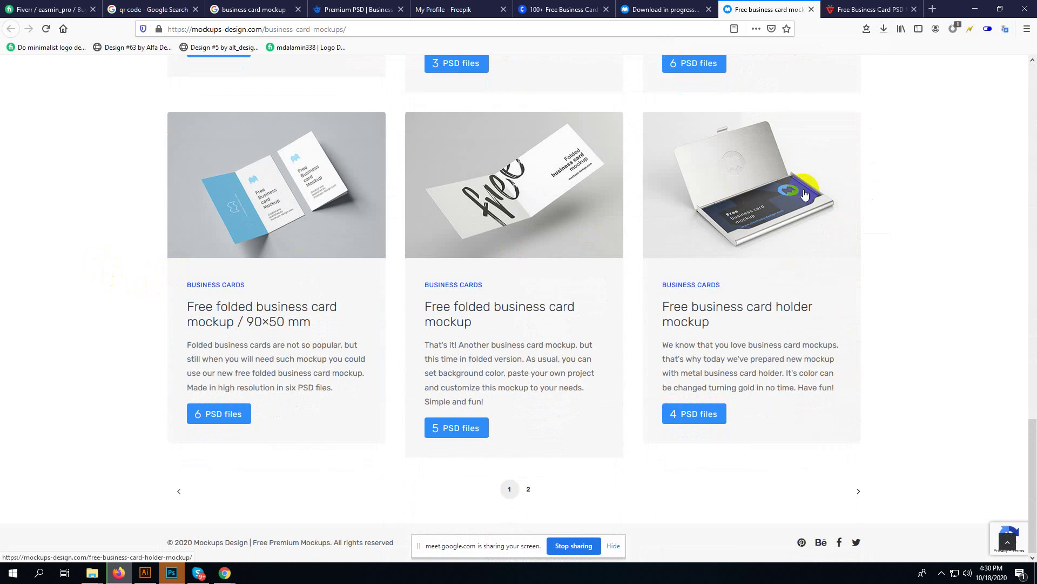
{"action": "left_click", "coordinate": [697, 414]}
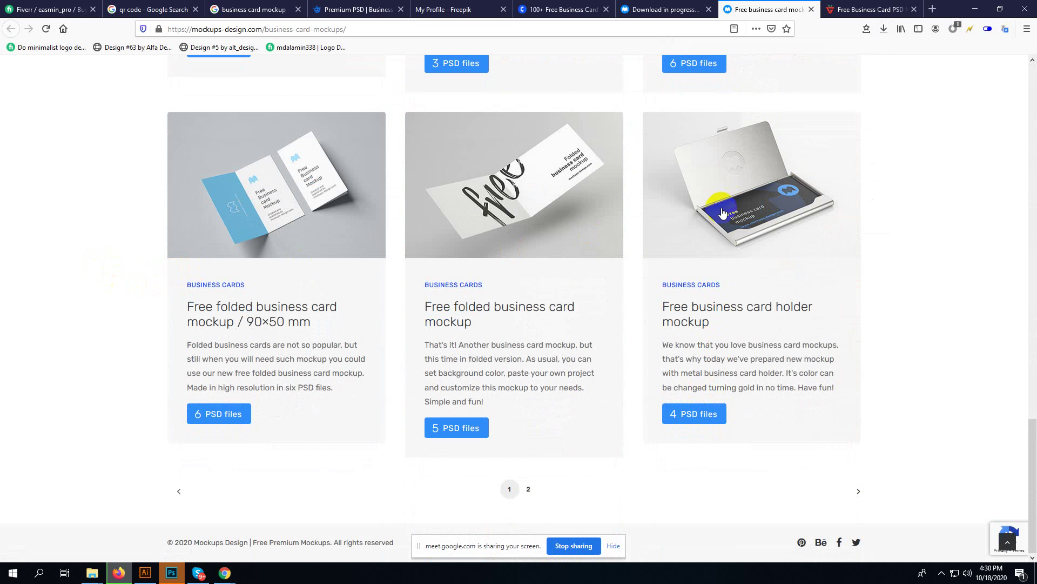
{"action": "left_click", "coordinate": [828, 7]}
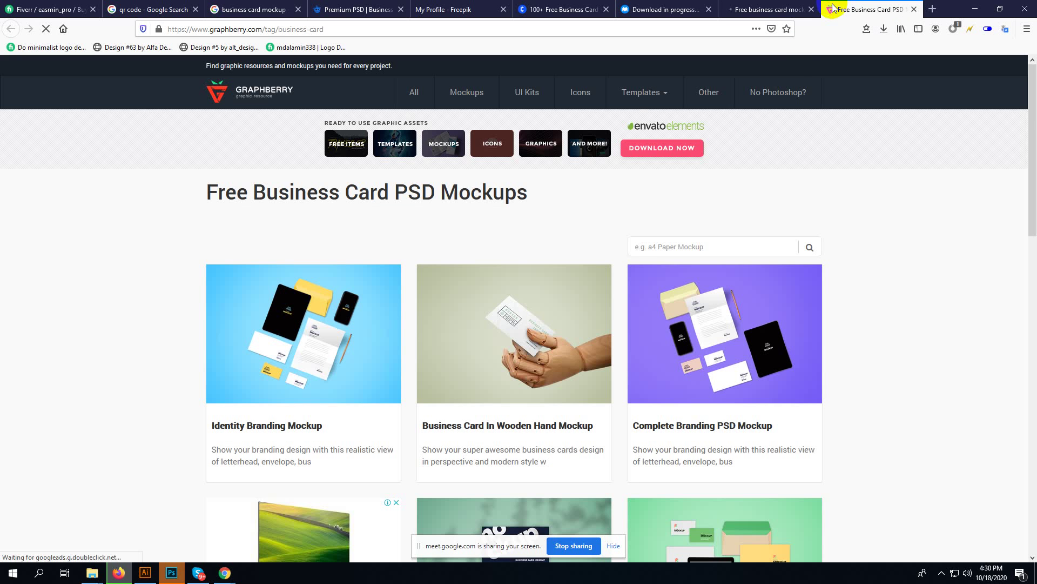
- Close the Graphberry tab and save the MD145 business card holder mockup zip
{"action": "scroll", "coordinate": [659, 188], "scroll_direction": "down", "scroll_amount": 3}
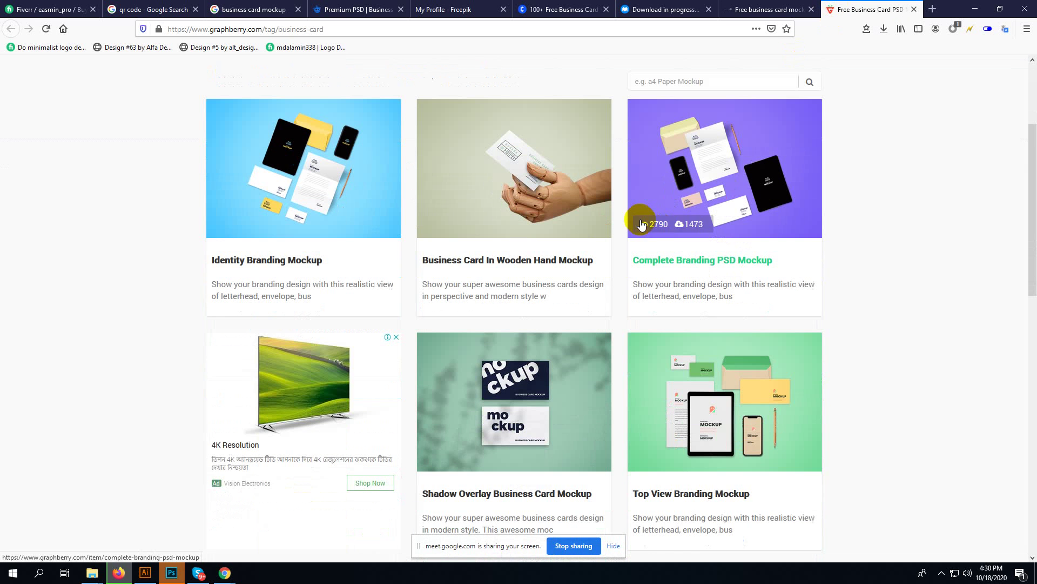
{"action": "left_click", "coordinate": [914, 9]}
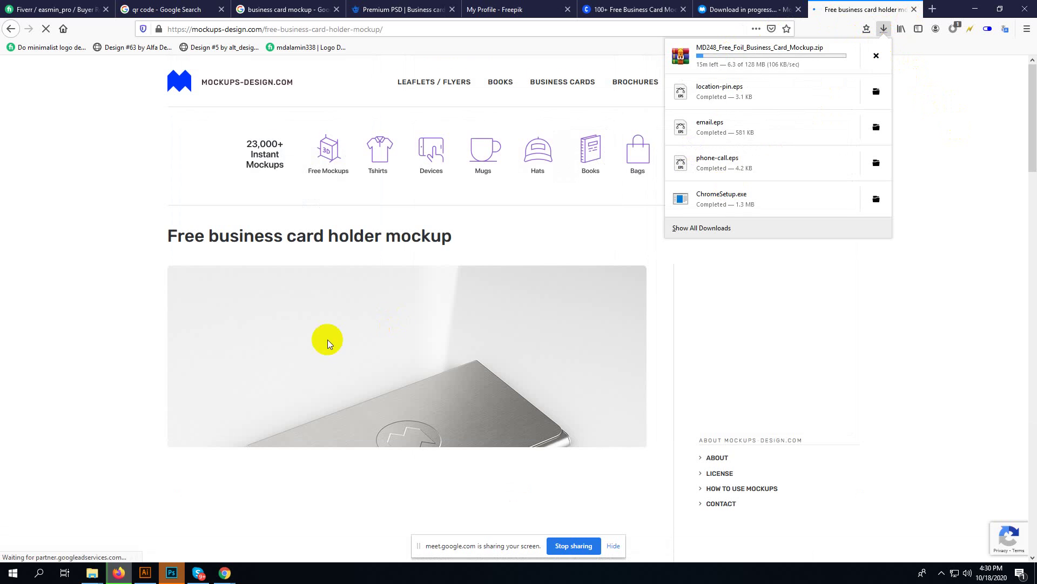
{"action": "scroll", "coordinate": [328, 344], "scroll_direction": "down", "scroll_amount": 5}
{"action": "scroll", "coordinate": [321, 346], "scroll_direction": "down", "scroll_amount": 5}
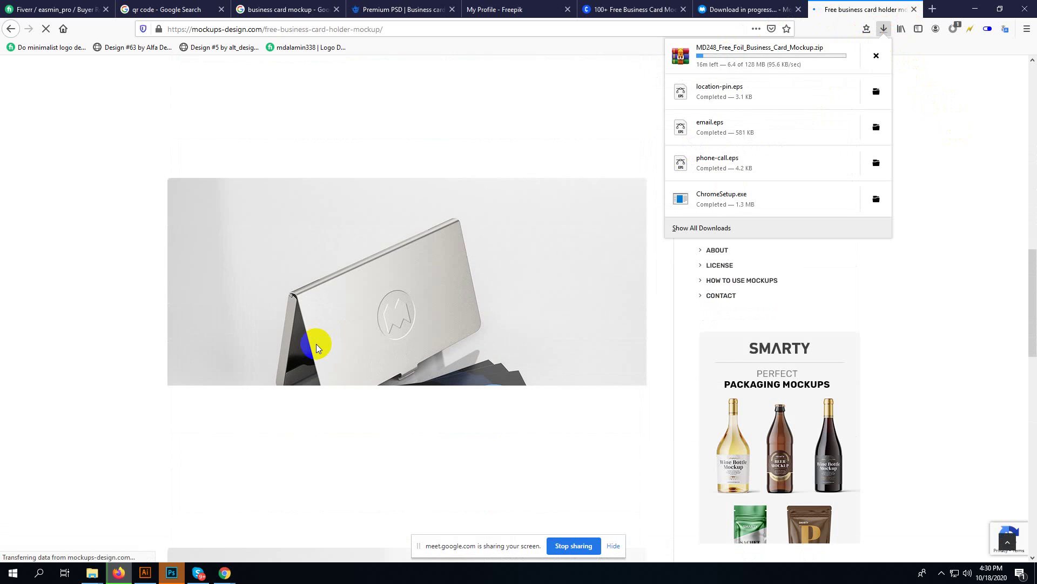
{"action": "scroll", "coordinate": [317, 349], "scroll_direction": "down", "scroll_amount": 10}
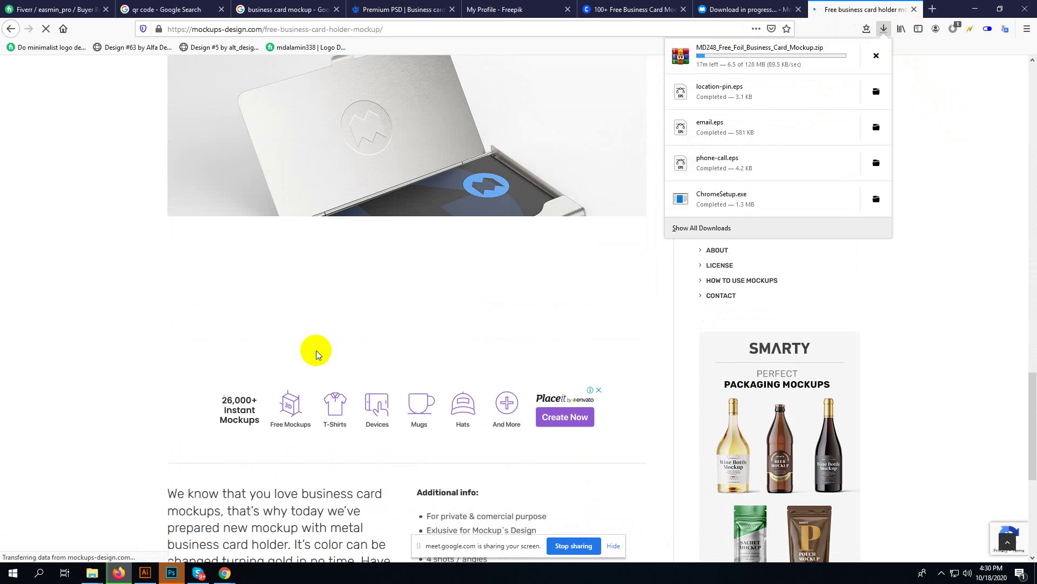
{"action": "scroll", "coordinate": [319, 353], "scroll_direction": "down", "scroll_amount": 6}
{"action": "left_click", "coordinate": [423, 420]}
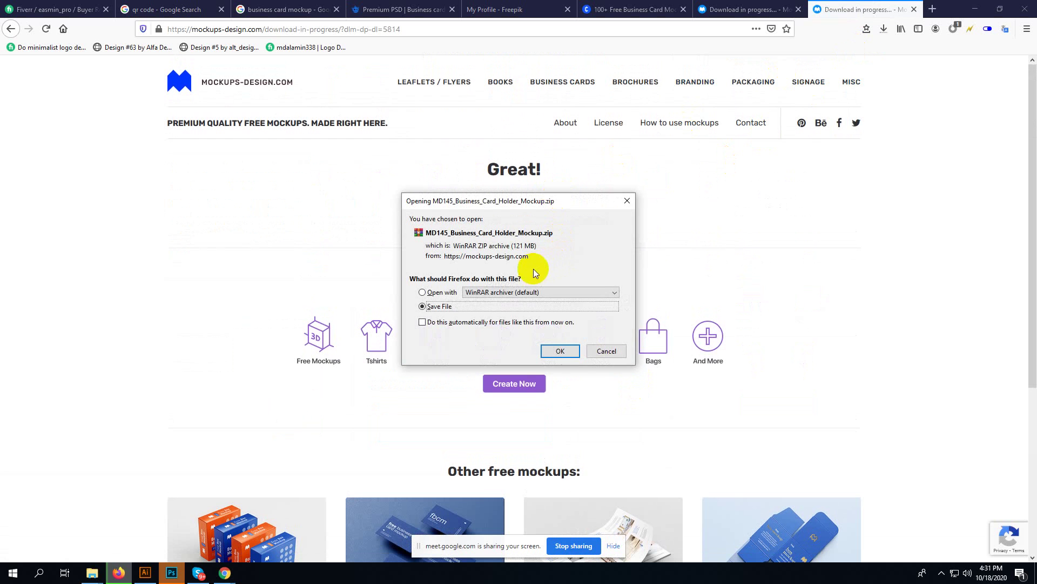
{"action": "left_click", "coordinate": [560, 351]}
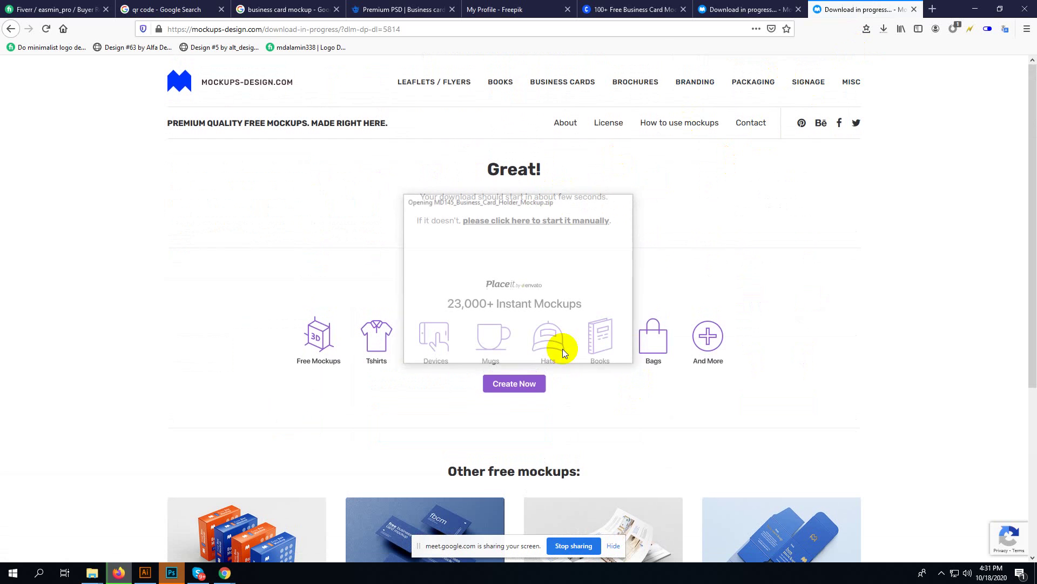
- Cancel the MD248 foil mockup download from the Downloads list
{"action": "left_click", "coordinate": [883, 30]}
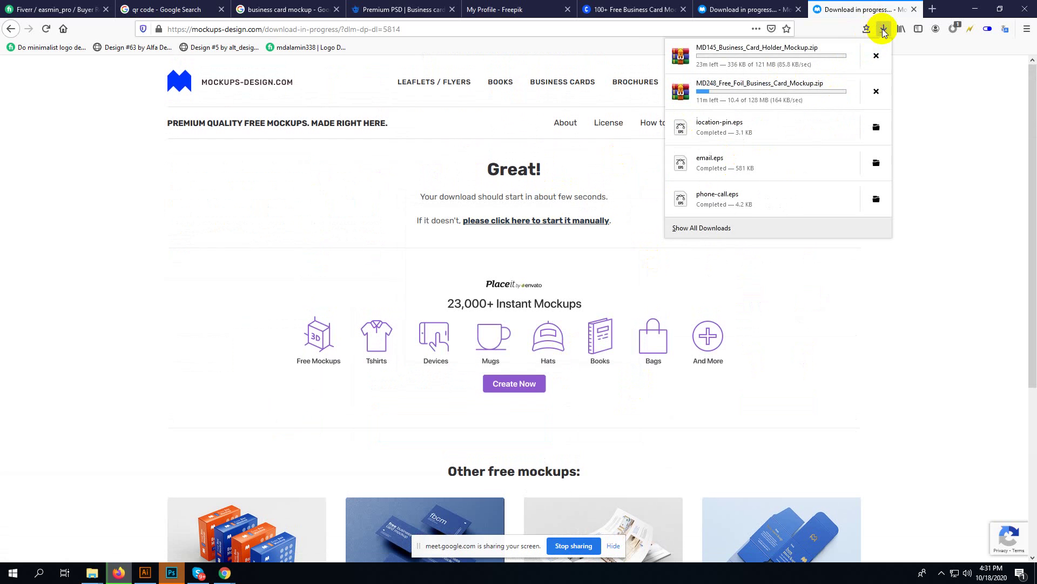
{"action": "left_click", "coordinate": [876, 92]}
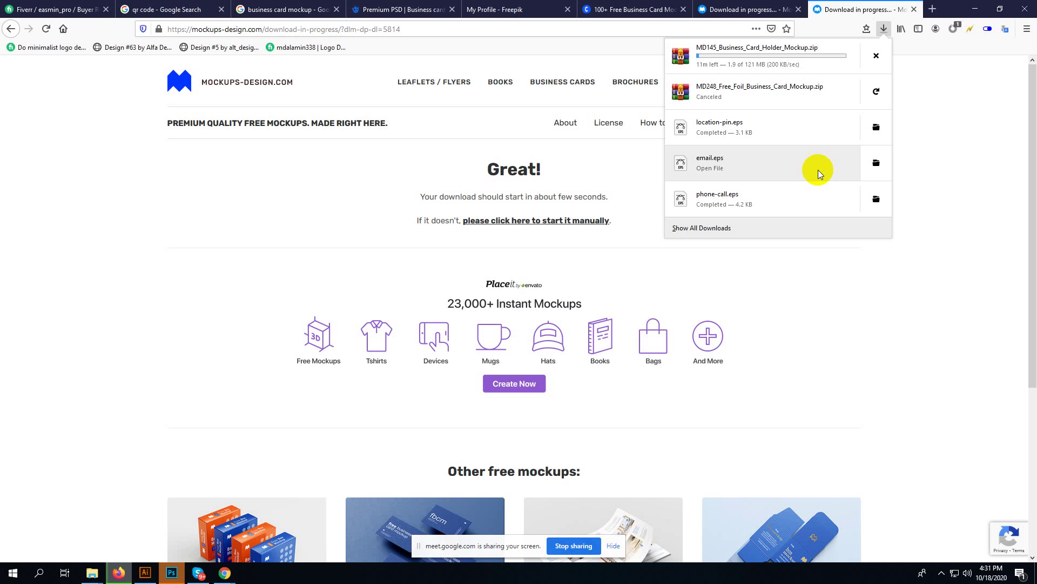
{"action": "left_click", "coordinate": [145, 572]}
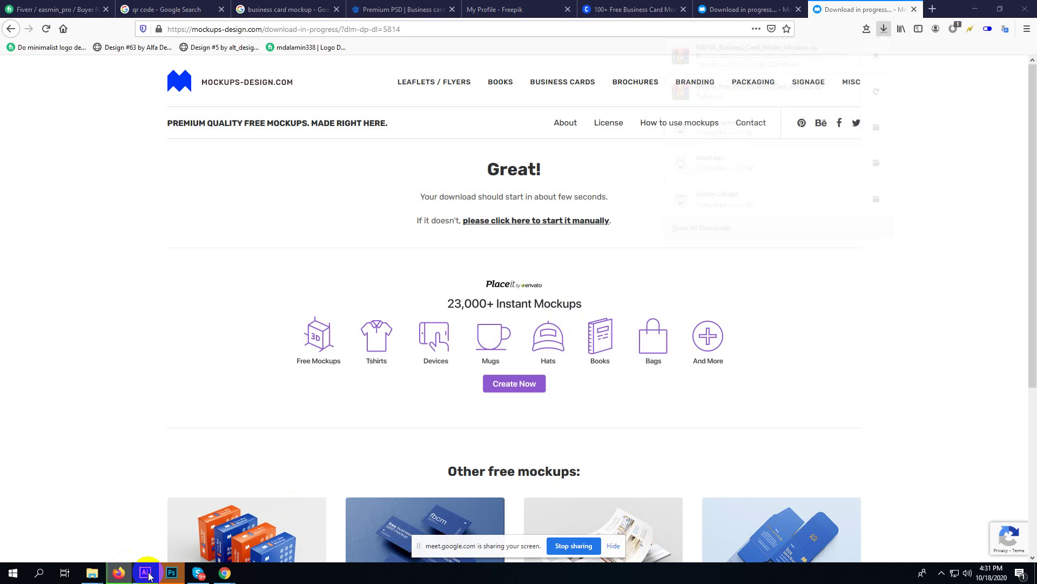
- Delete the empty Artboard 2 from the business card document
{"action": "key", "text": "a"}
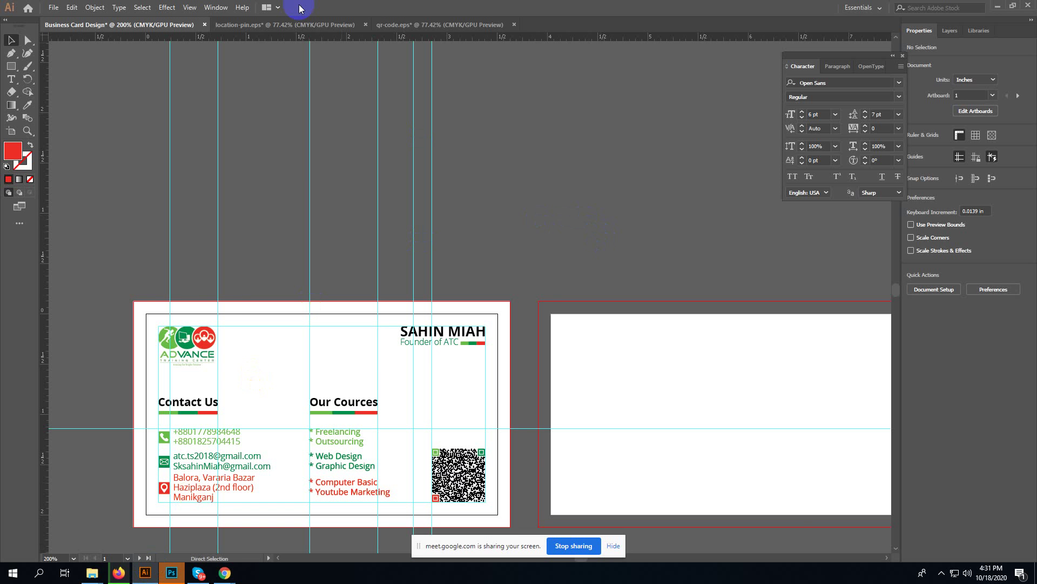
{"action": "key", "text": "ctrl+minus"}
{"action": "key", "text": "ctrl+minus"}
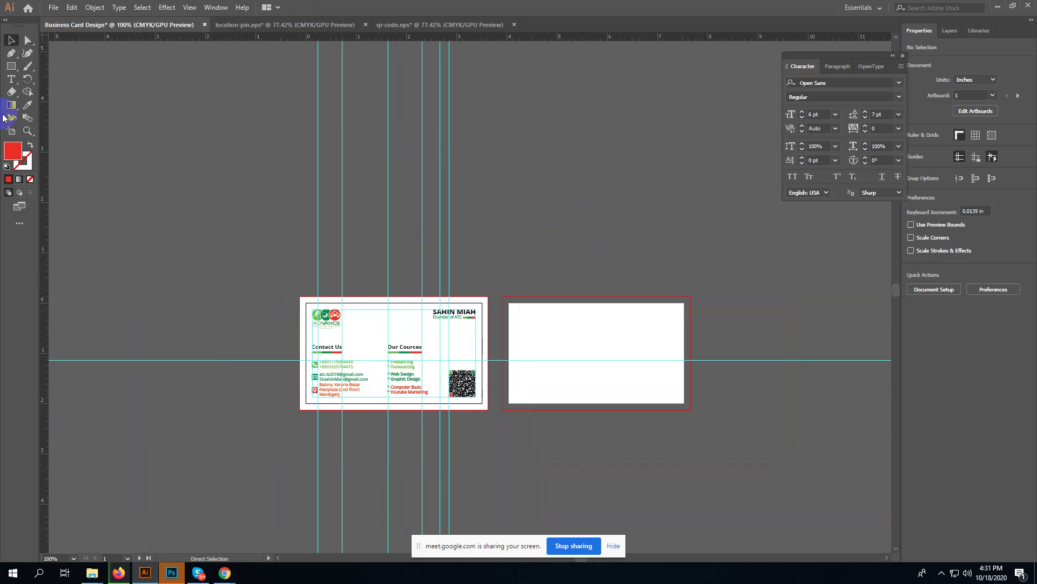
{"action": "left_click", "coordinate": [11, 131]}
{"action": "left_click", "coordinate": [570, 306]}
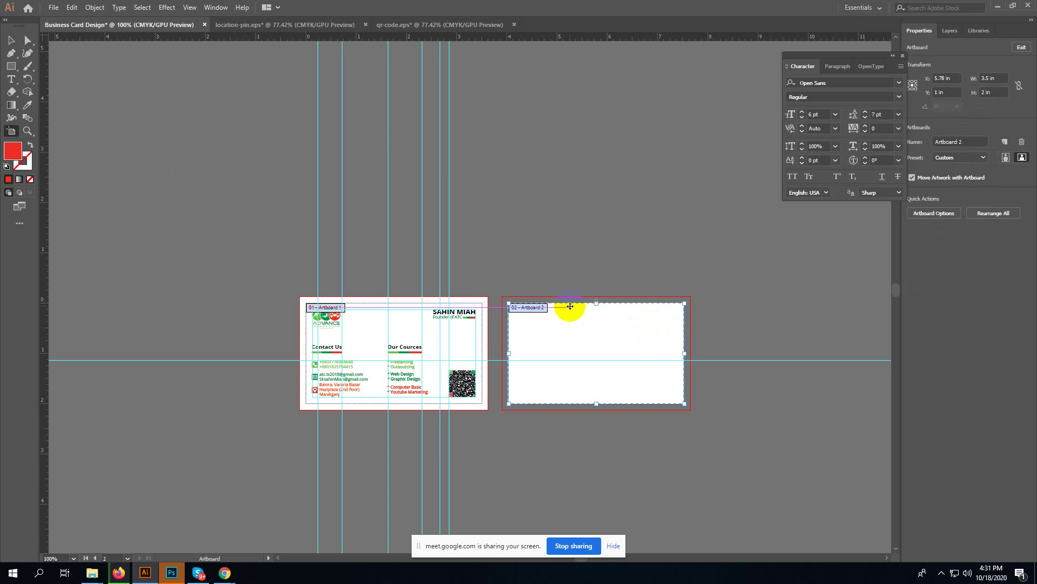
{"action": "key", "text": "Delete"}
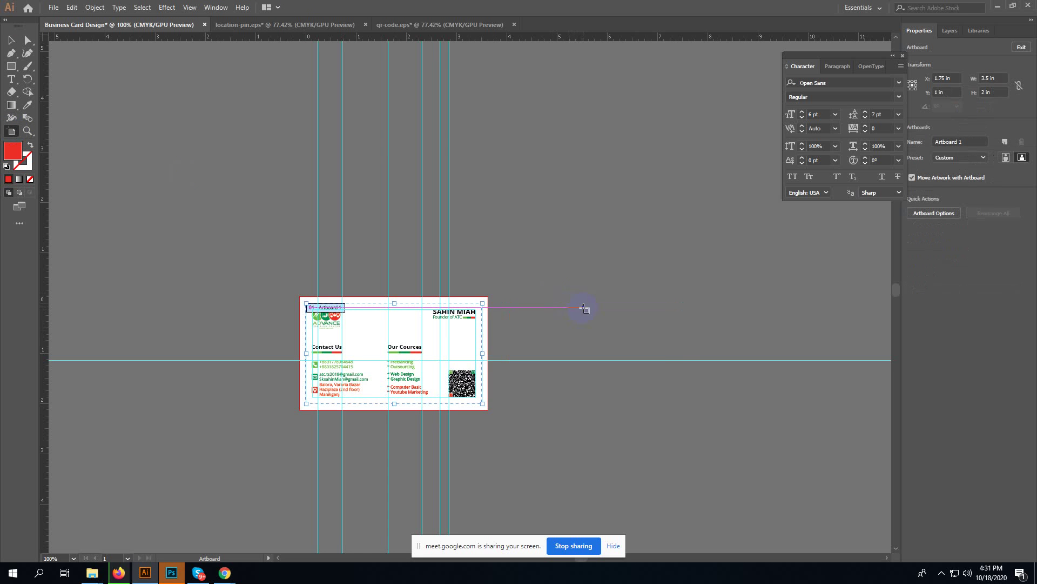
{"action": "key", "text": "Escape"}
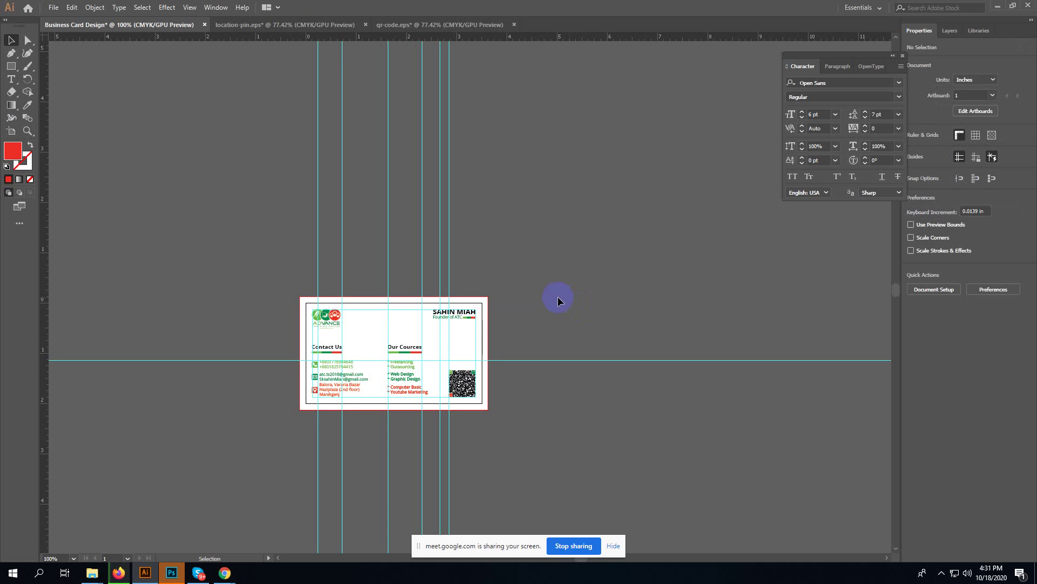
- Export the design to the Desktop as Business Card Design.png at 300 ppi
{"action": "left_click", "coordinate": [54, 8]}
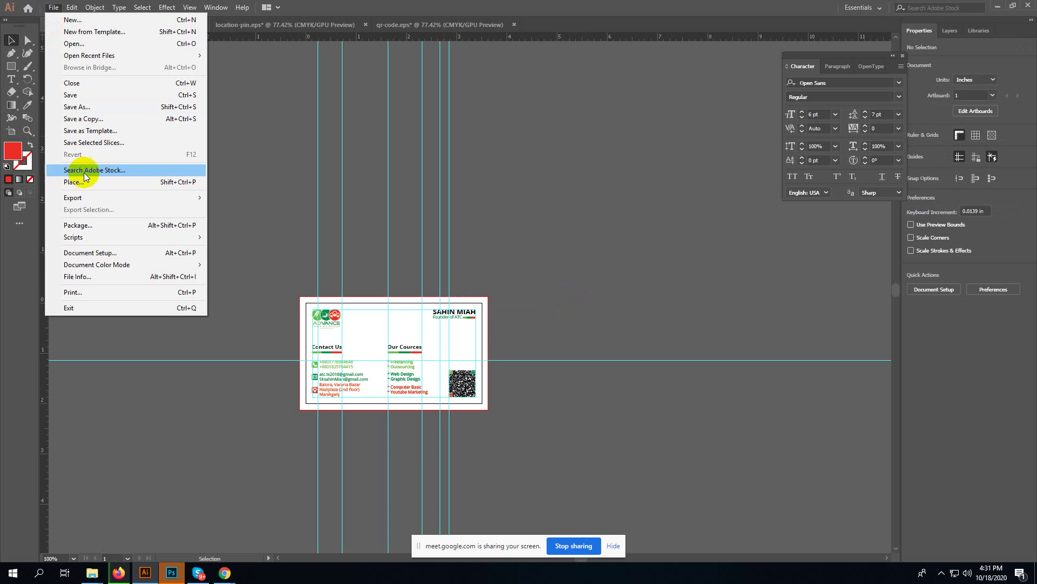
{"action": "mouse_move", "coordinate": [98, 198]}
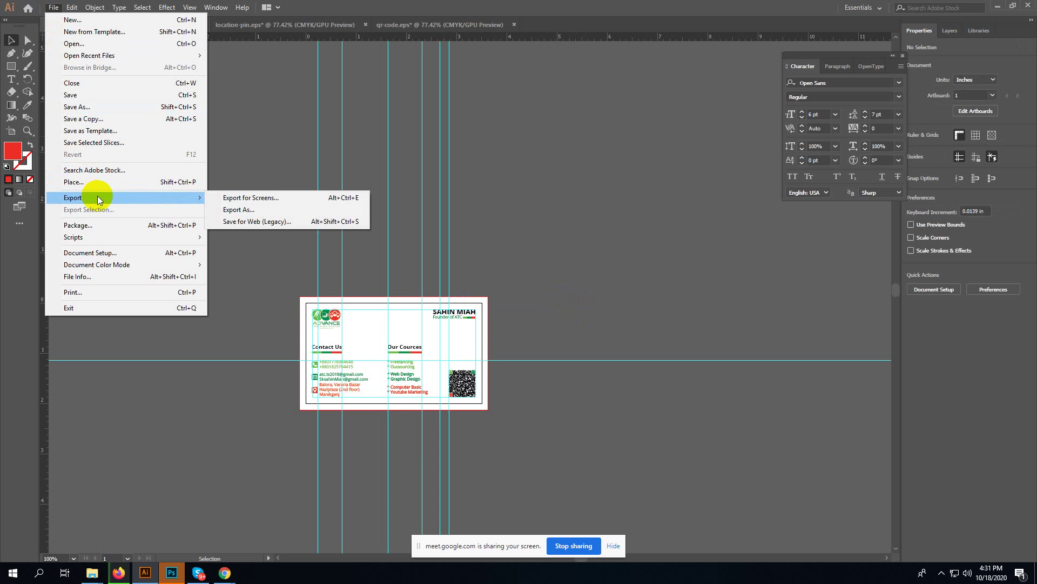
{"action": "left_click", "coordinate": [238, 210]}
{"action": "left_click", "coordinate": [42, 82]}
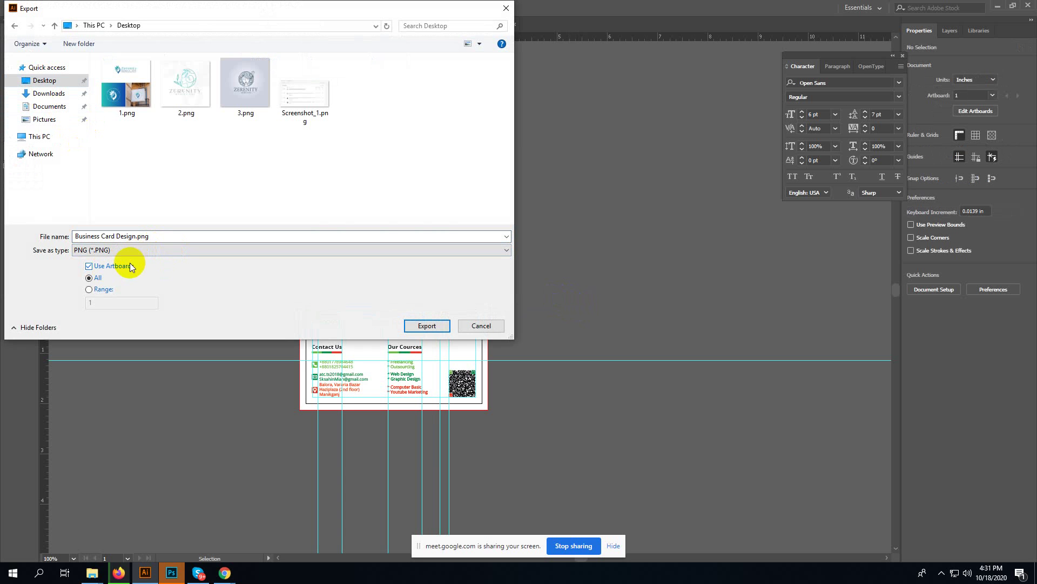
{"action": "left_click", "coordinate": [423, 326]}
{"action": "left_click", "coordinate": [531, 449]}
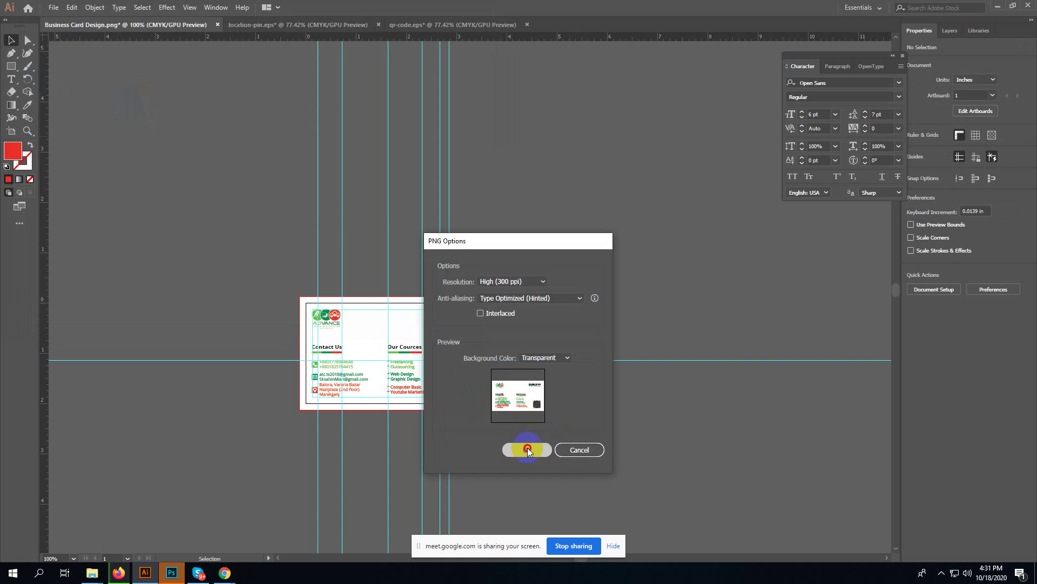
- Minimize the open windows and open Business Card Design-01.png from the Desktop in Paint
{"action": "left_click", "coordinate": [997, 6]}
{"action": "left_click", "coordinate": [975, 8]}
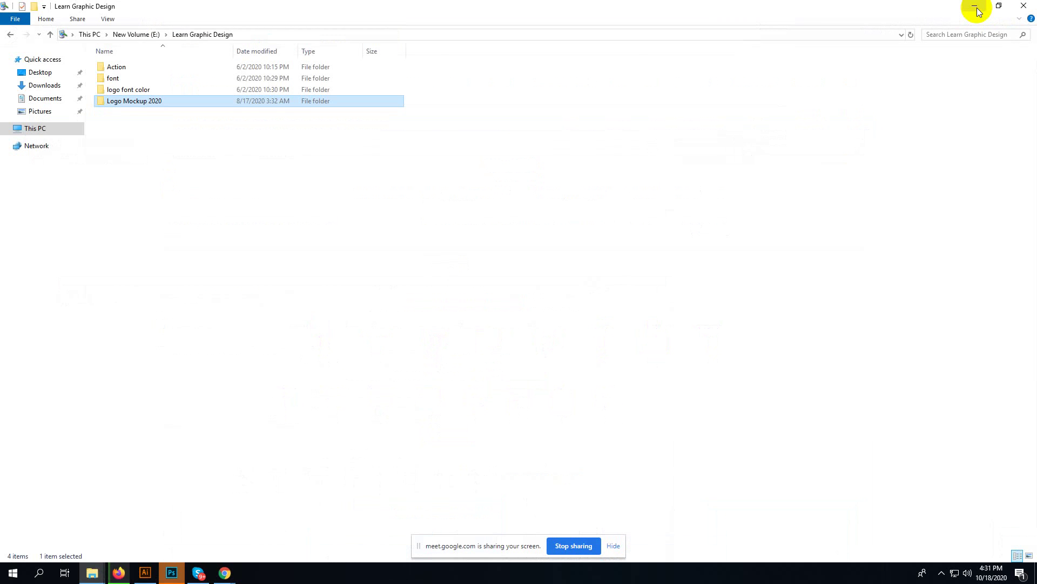
{"action": "left_click", "coordinate": [973, 7]}
{"action": "left_click", "coordinate": [988, 6]}
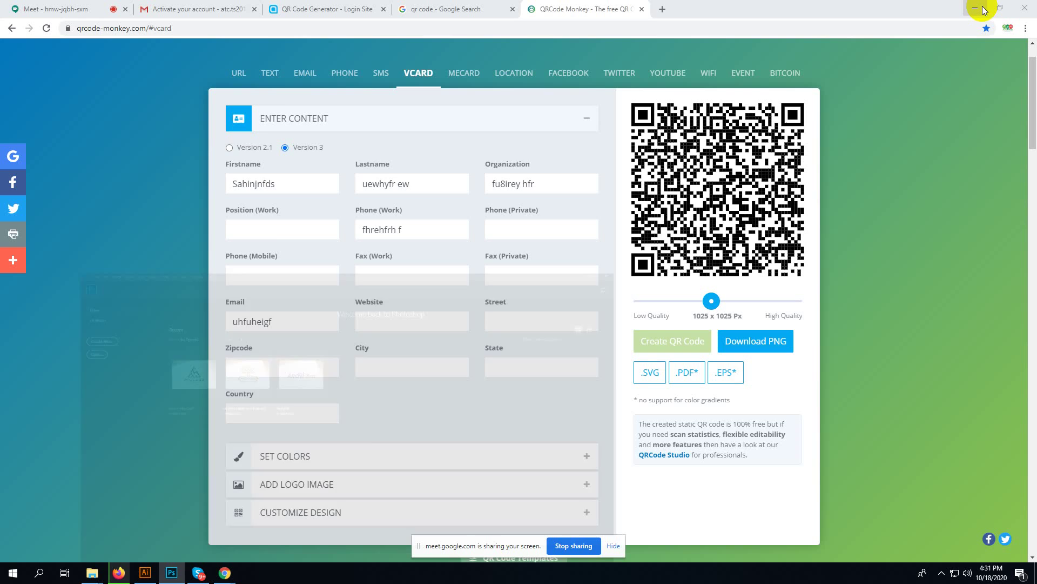
{"action": "left_click", "coordinate": [975, 9]}
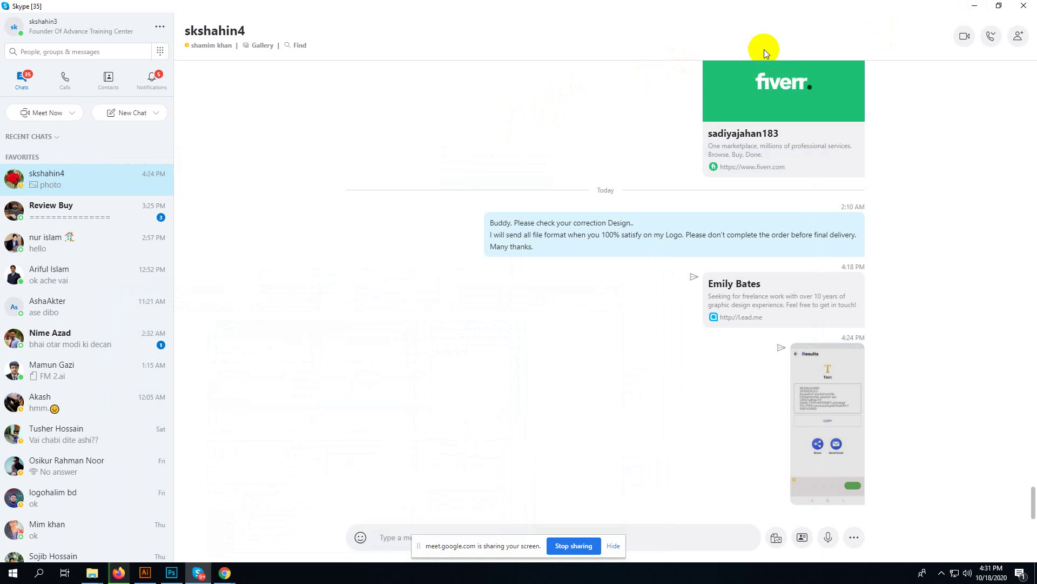
{"action": "left_click", "coordinate": [976, 7]}
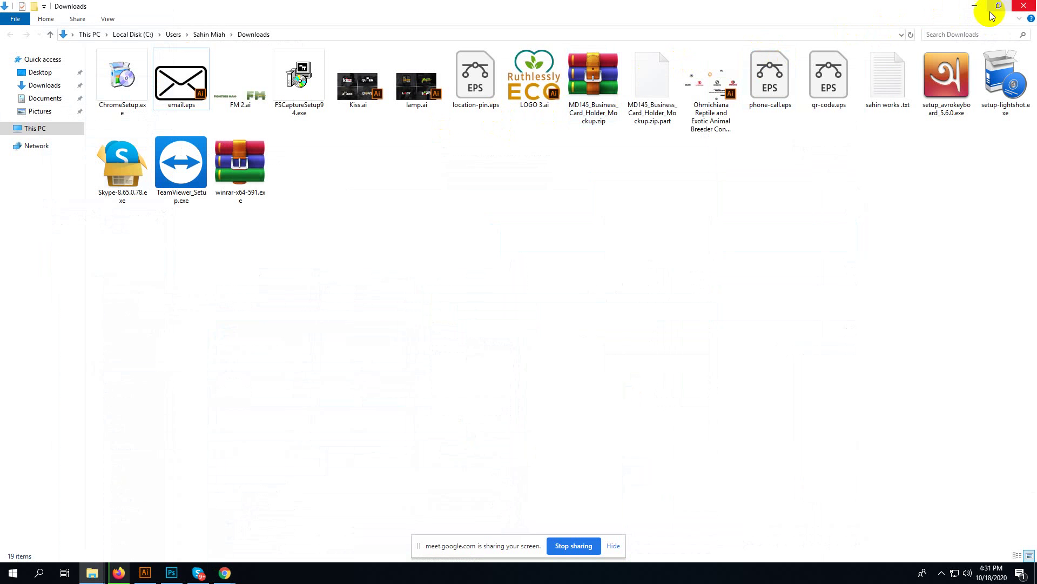
{"action": "left_click", "coordinate": [40, 72]}
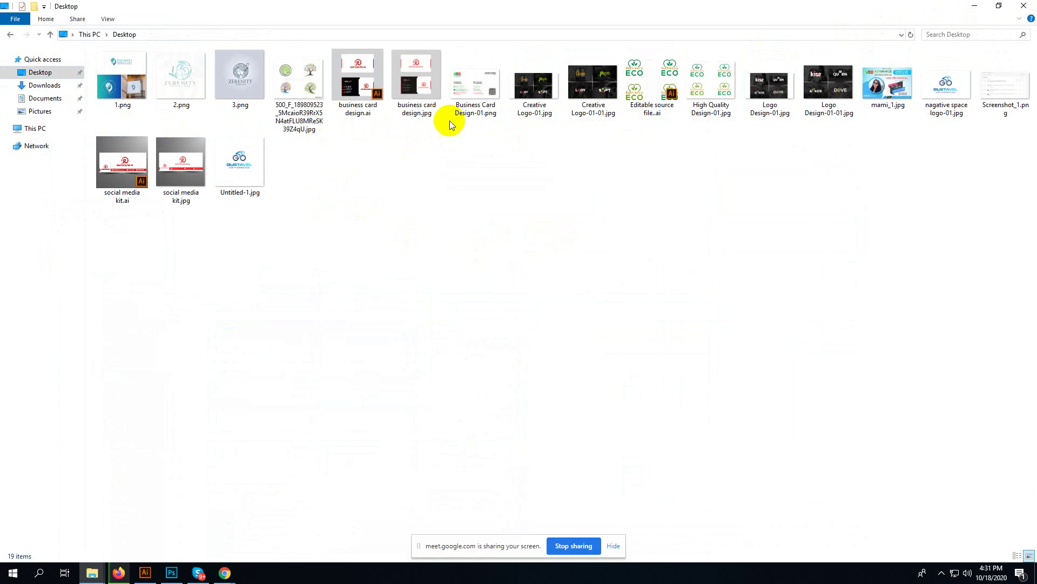
{"action": "left_click", "coordinate": [477, 99]}
{"action": "double_click", "coordinate": [478, 93]}
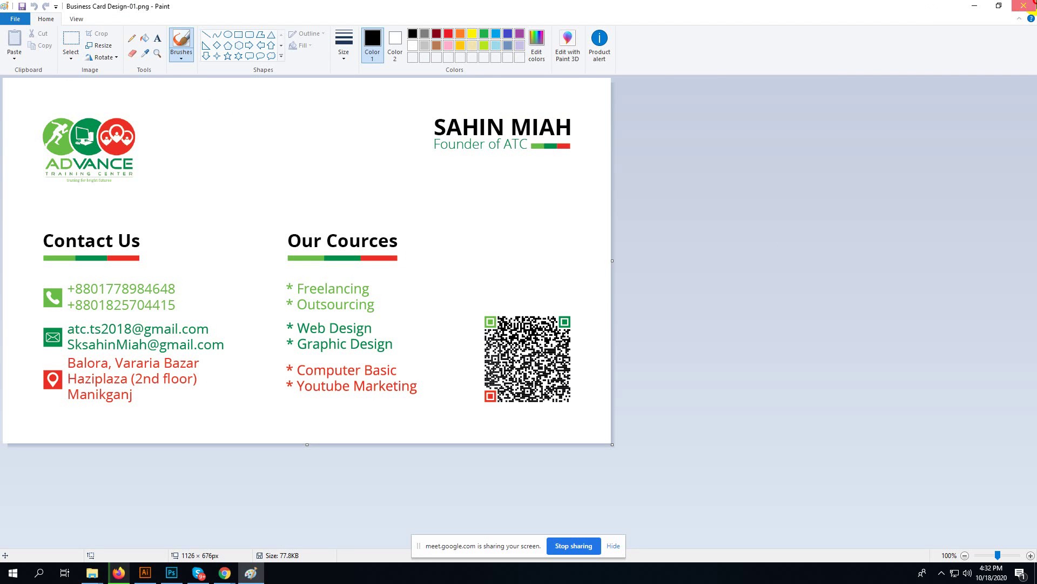
- Close Paint and bring Firefox's mockups-design download page back to the front
{"action": "left_click", "coordinate": [1024, 6]}
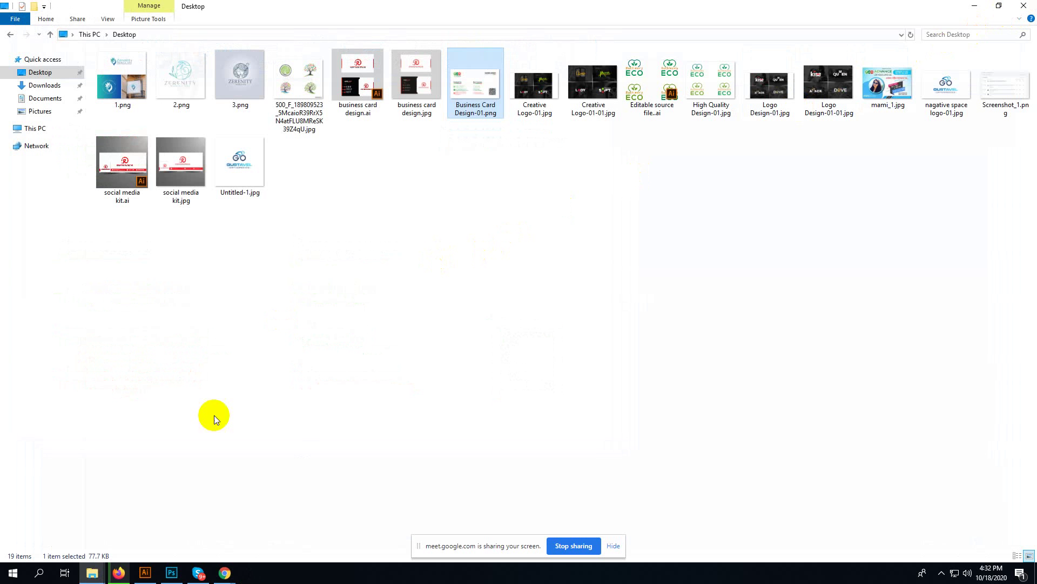
{"action": "left_click", "coordinate": [118, 572]}
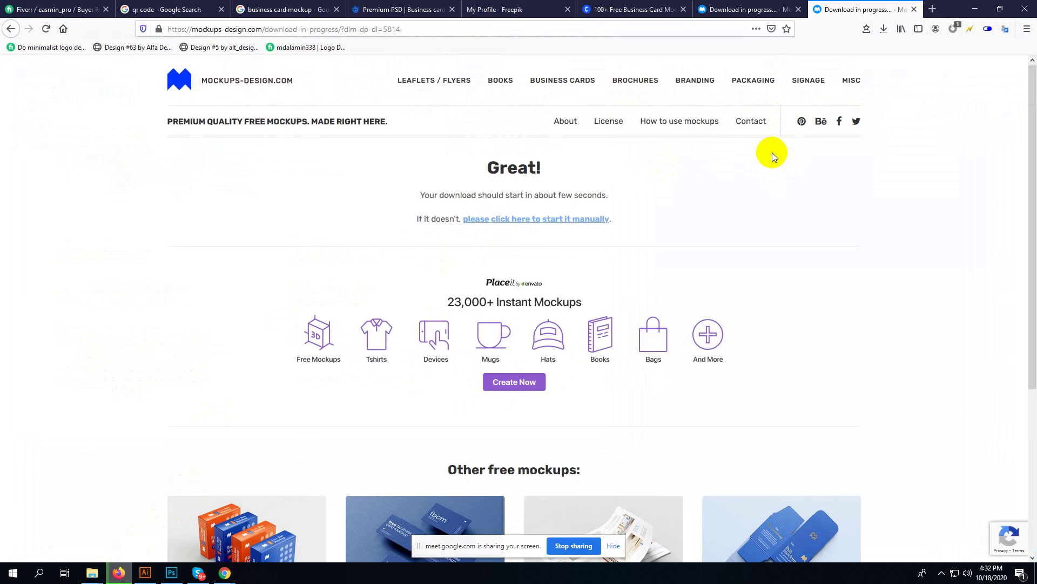
- Scroll to the free mockups at the page bottom, then switch back to Illustrator's Business Card Design
{"action": "scroll", "coordinate": [773, 153], "scroll_direction": "down", "scroll_amount": 5}
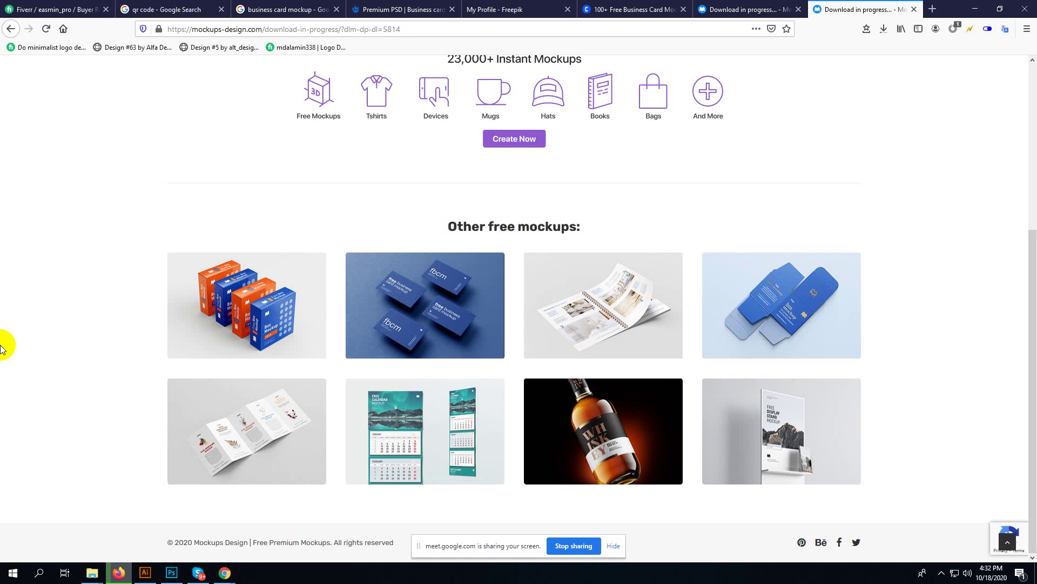
{"action": "left_click", "coordinate": [196, 574]}
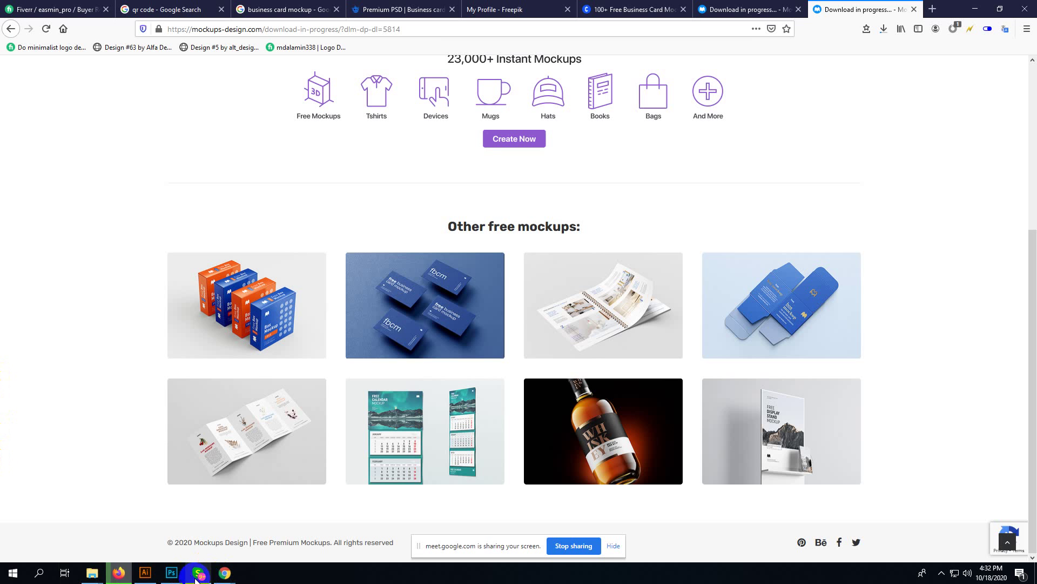
{"action": "left_click", "coordinate": [144, 573]}
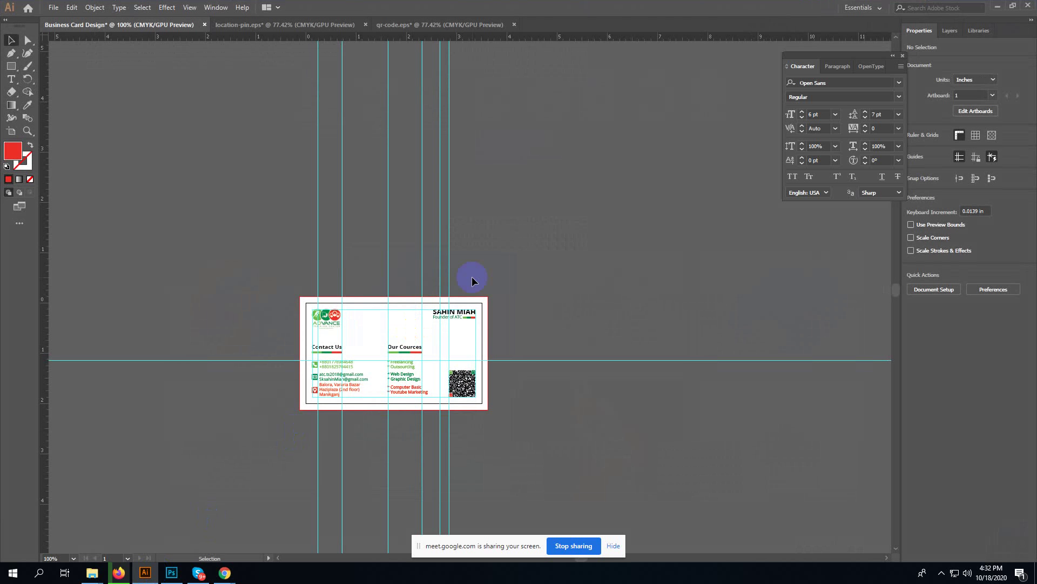
- Check the hidden tray icons, then switch back to Firefox's mockups download page
{"action": "left_click", "coordinate": [942, 571]}
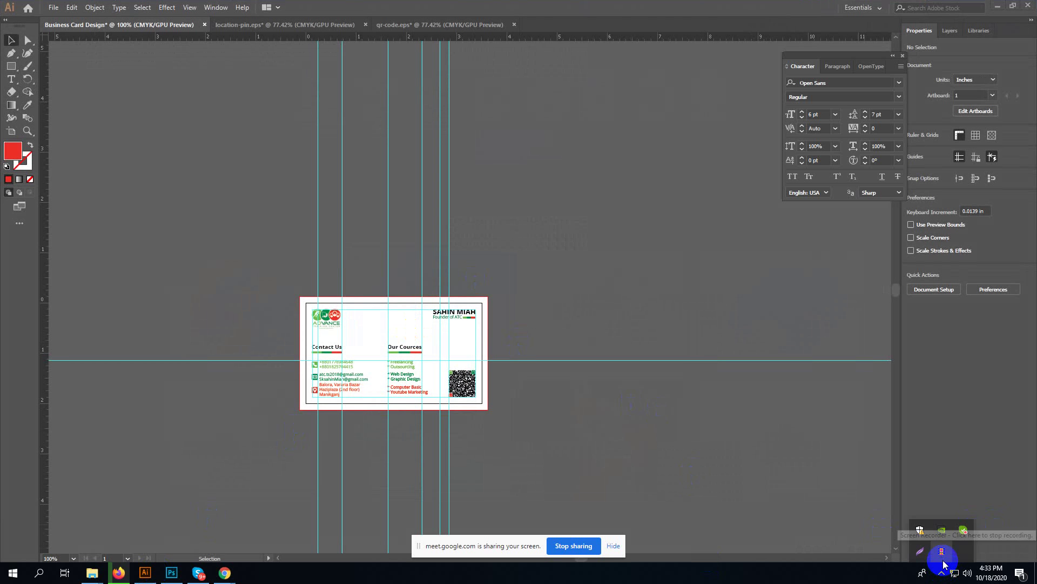
{"action": "left_click", "coordinate": [913, 465]}
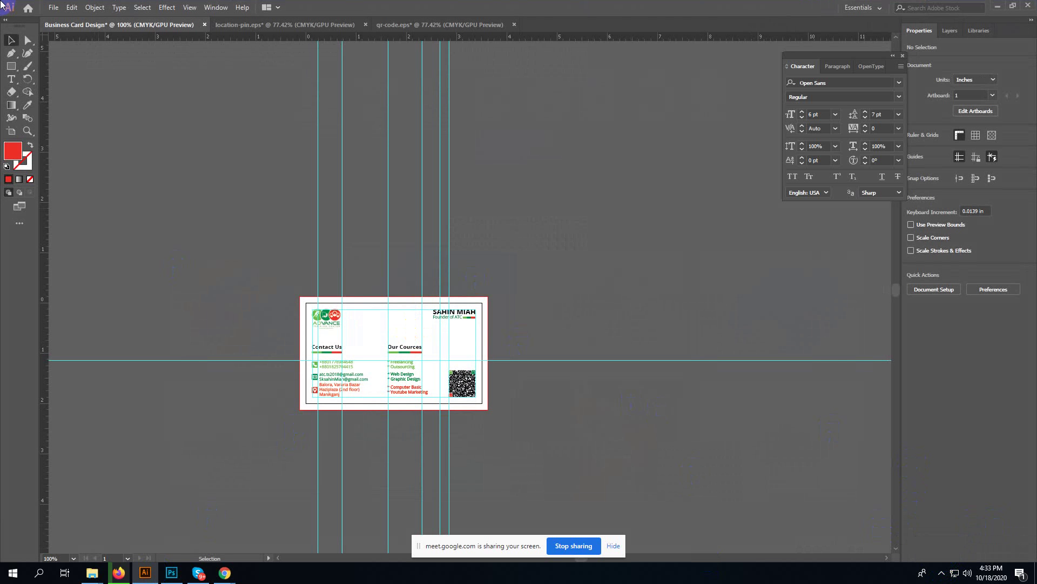
{"action": "left_click", "coordinate": [943, 573]}
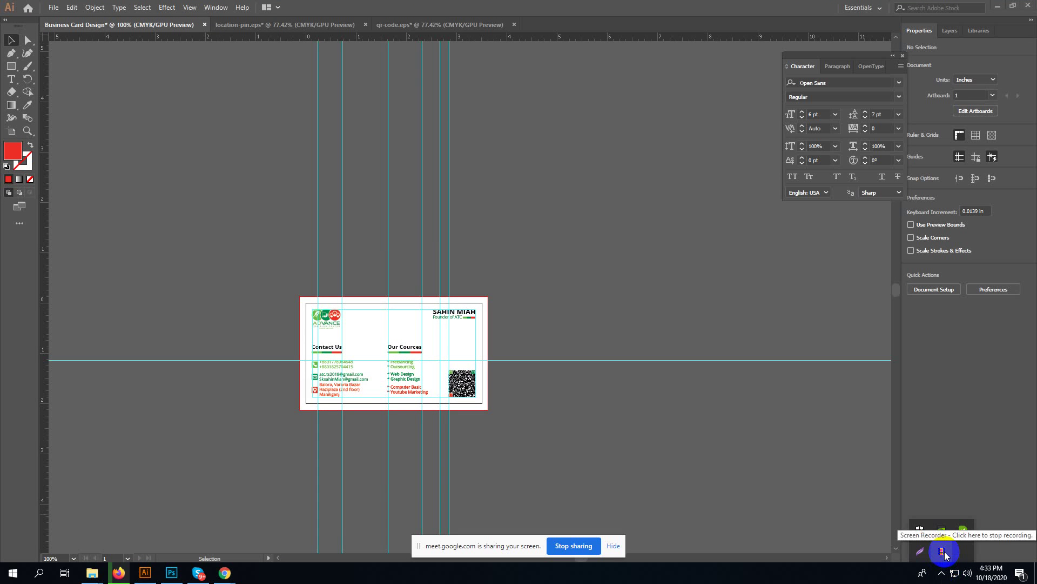
{"action": "left_click", "coordinate": [119, 572]}
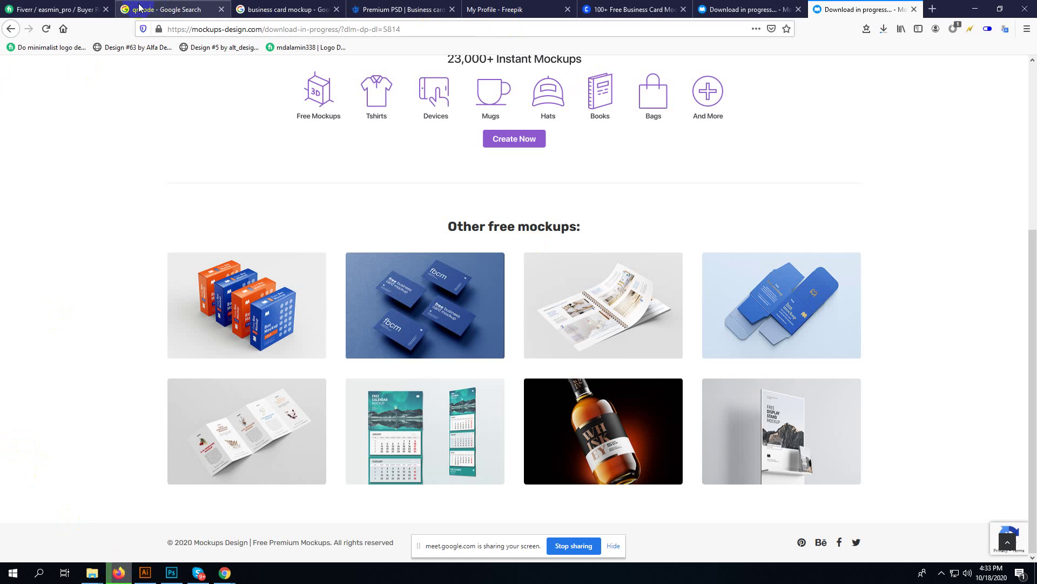
- Close the qr code, business card mockup, Premium PSD, My Profile and 100+ mockups tabs
{"action": "left_click", "coordinate": [221, 10]}
{"action": "left_click", "coordinate": [221, 9]}
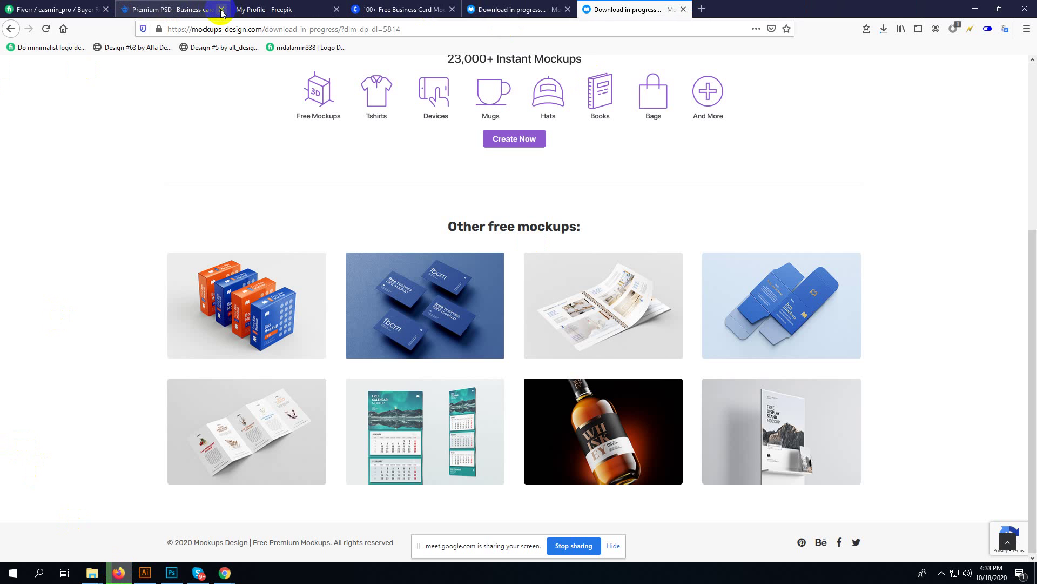
{"action": "left_click", "coordinate": [221, 9]}
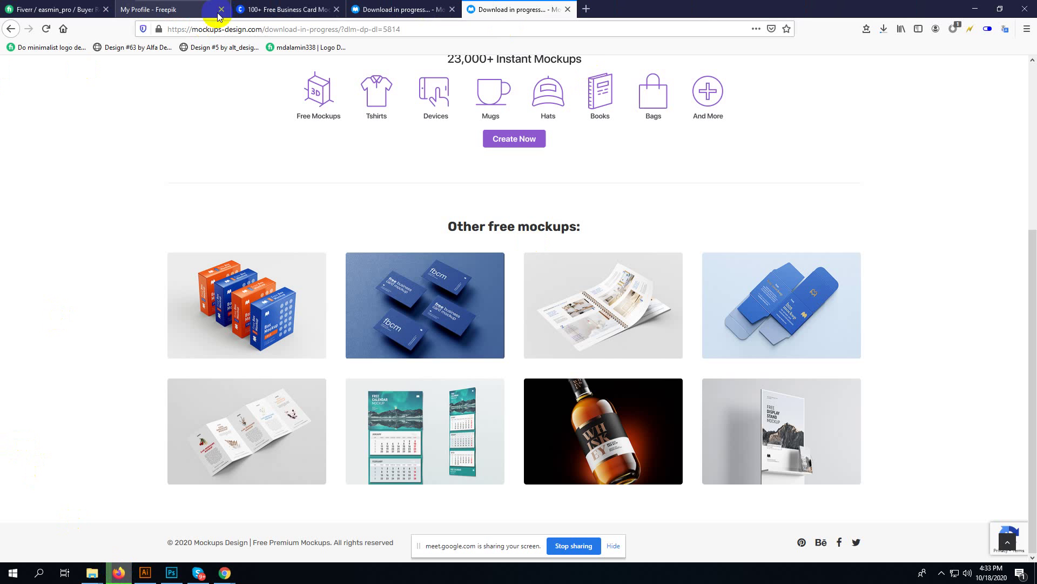
{"action": "left_click", "coordinate": [221, 9]}
{"action": "left_click", "coordinate": [221, 10]}
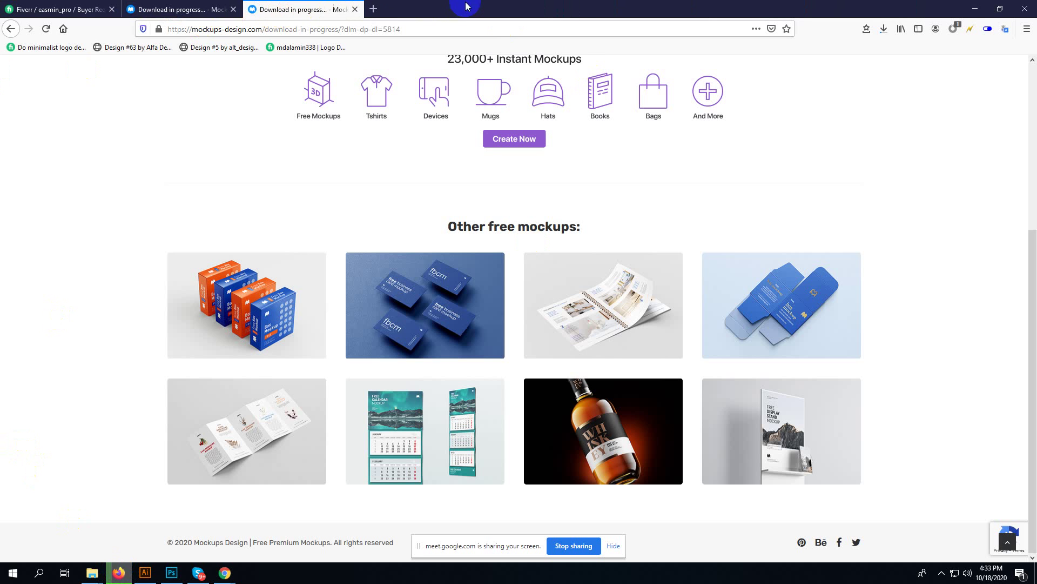
- Open YouTube in a new tab, view its account options, then close it
{"action": "left_click", "coordinate": [372, 9]}
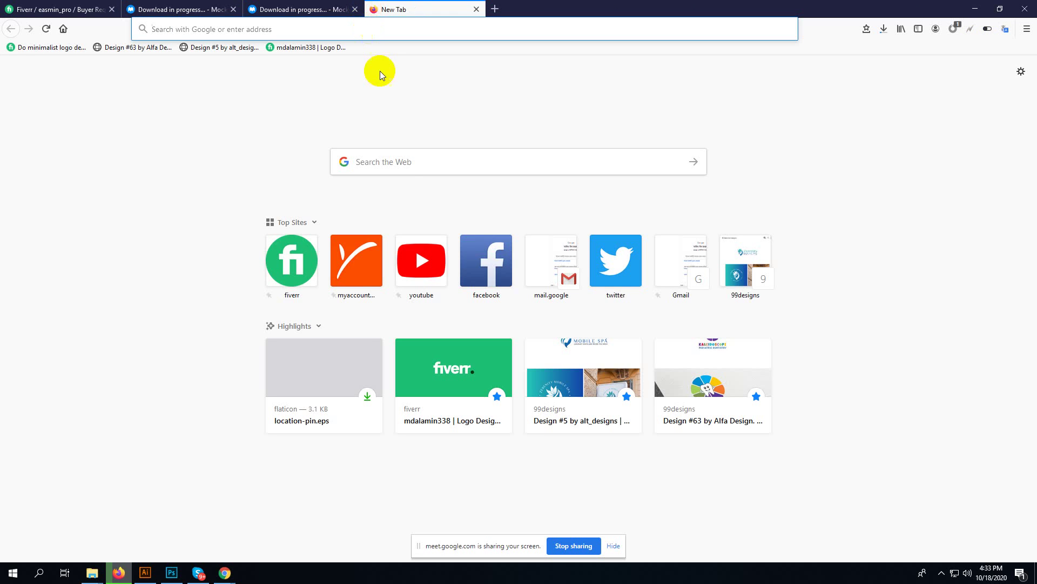
{"action": "left_click", "coordinate": [411, 265]}
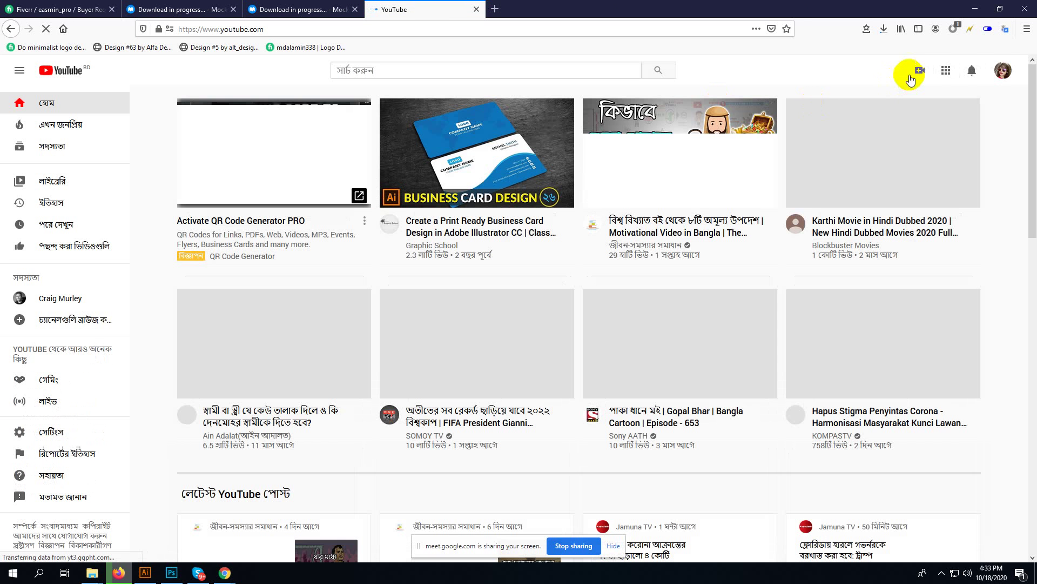
{"action": "left_click", "coordinate": [1002, 71]}
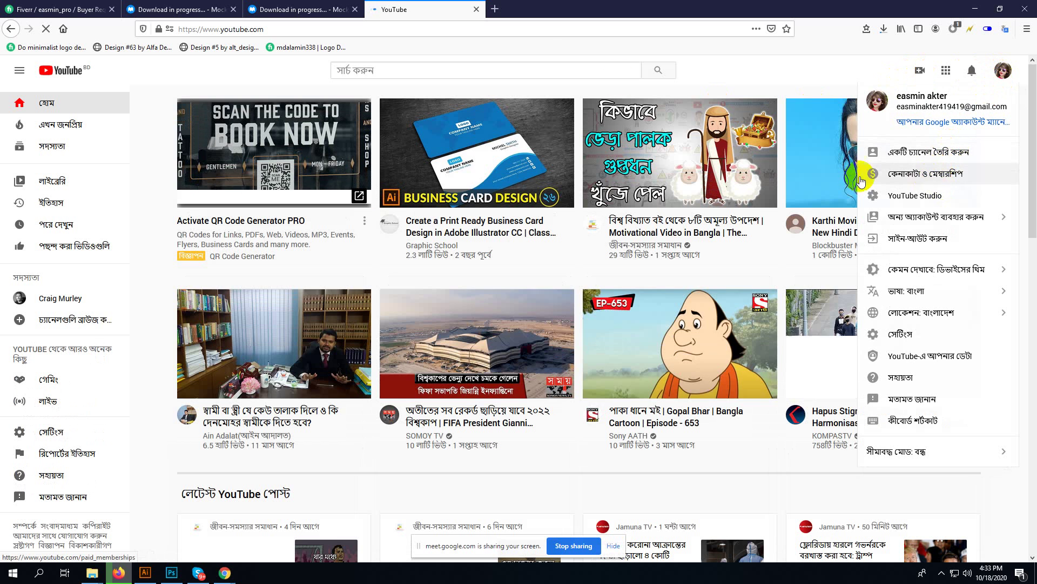
{"action": "left_click", "coordinate": [476, 8]}
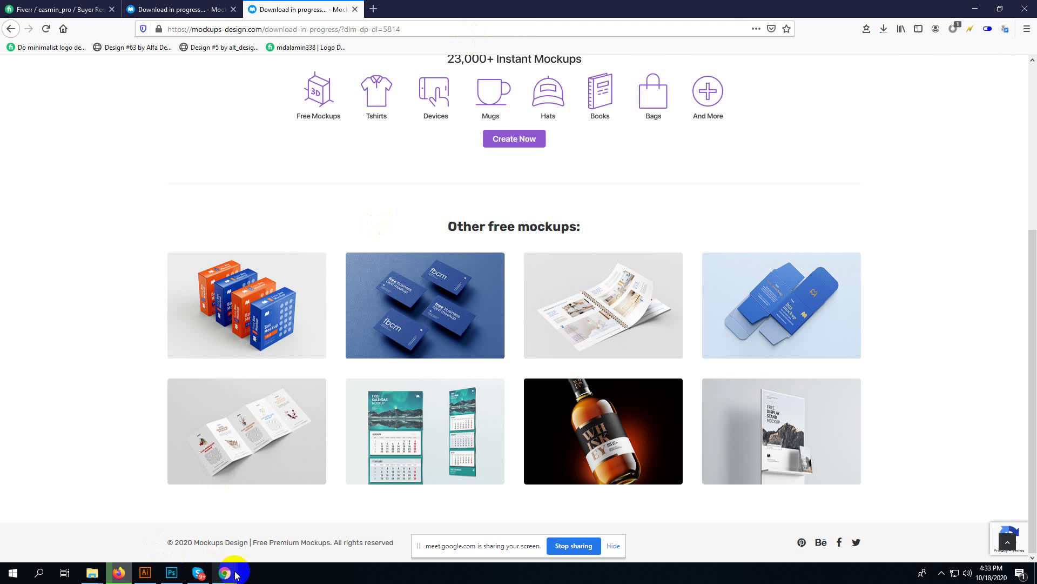
- In Chrome, close the QR Code Generator, Google Search and QRCode Monkey tabs
{"action": "mouse_move", "coordinate": [225, 572]}
{"action": "left_click", "coordinate": [171, 537]}
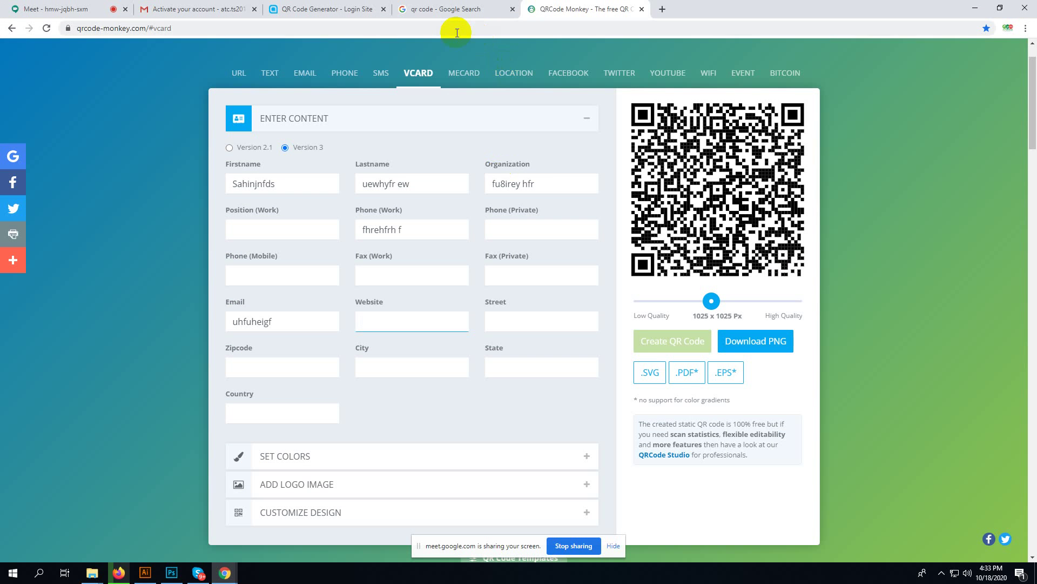
{"action": "left_click", "coordinate": [383, 9]}
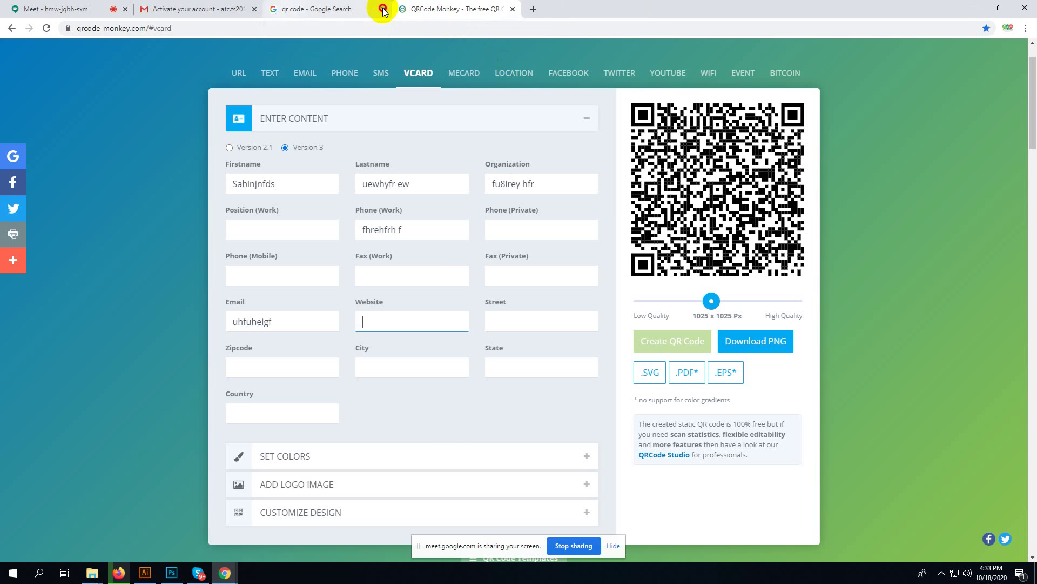
{"action": "left_click", "coordinate": [384, 10]}
{"action": "left_click", "coordinate": [384, 10]}
- Search 'youtube' in a new tab and open the YouTube site
{"action": "left_click", "coordinate": [275, 9]}
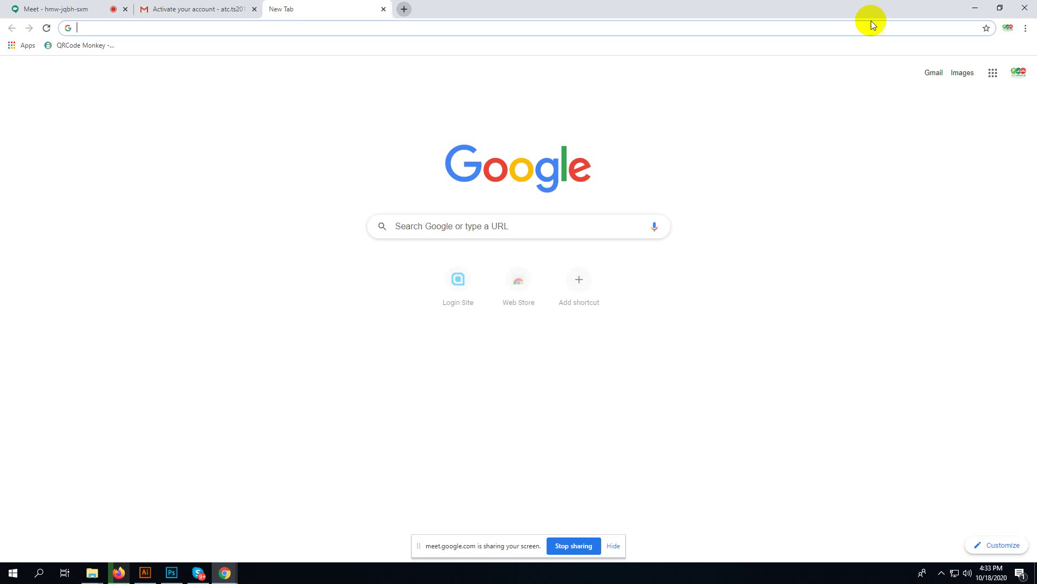
{"action": "left_click", "coordinate": [1018, 74]}
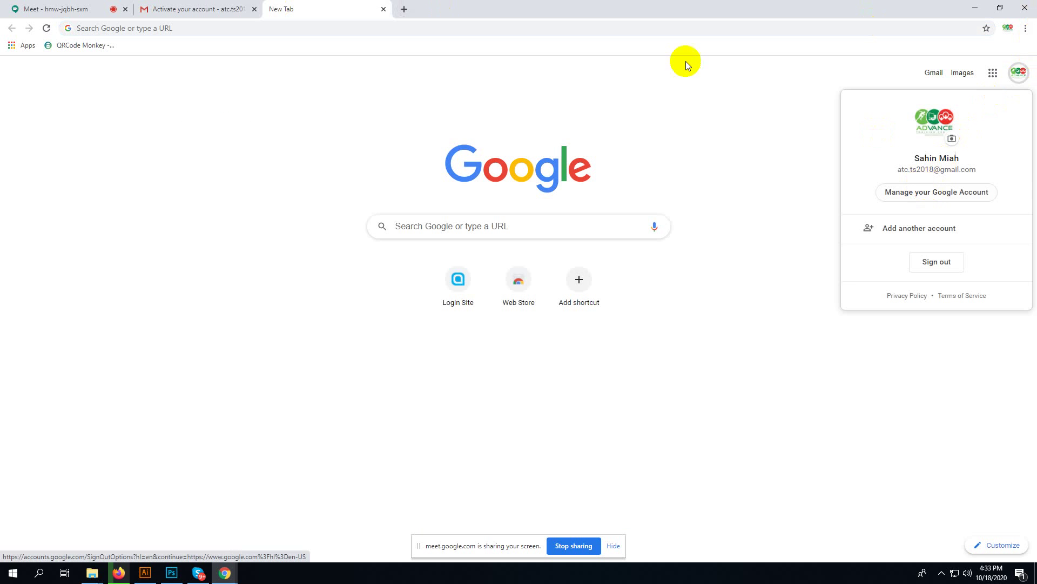
{"action": "left_click", "coordinate": [274, 30]}
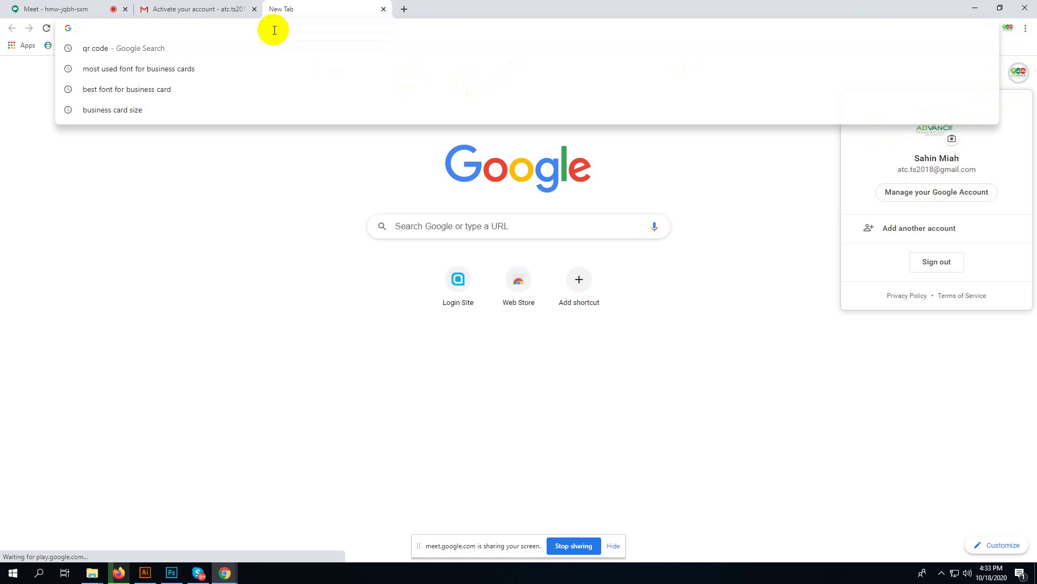
{"action": "type", "text": "youtube"}
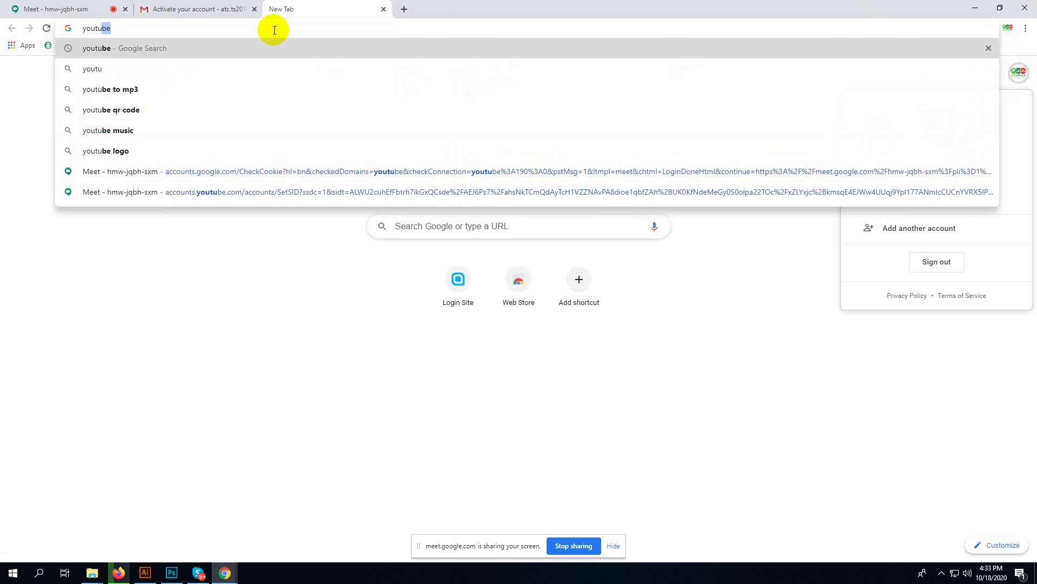
{"action": "key", "text": "Return"}
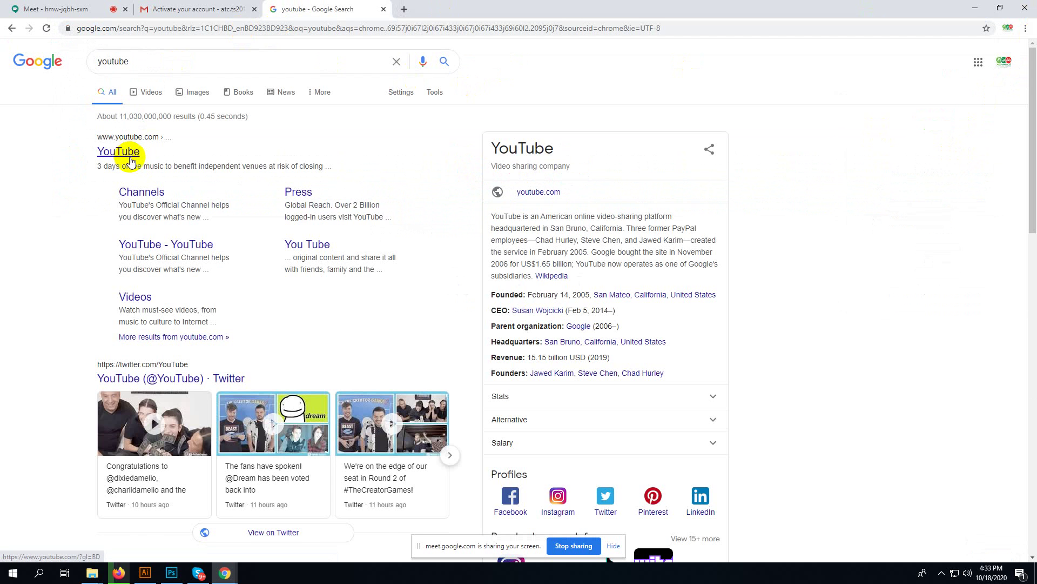
{"action": "left_click", "coordinate": [97, 151]}
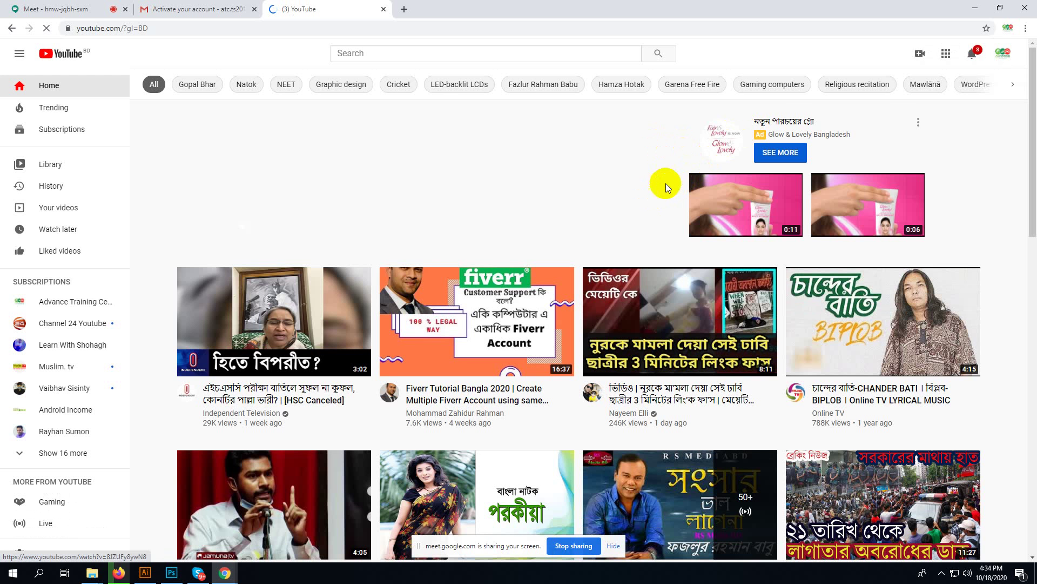
- Block YouTube's notification request and view your own channel's empty Videos tab
{"action": "left_click", "coordinate": [1002, 53]}
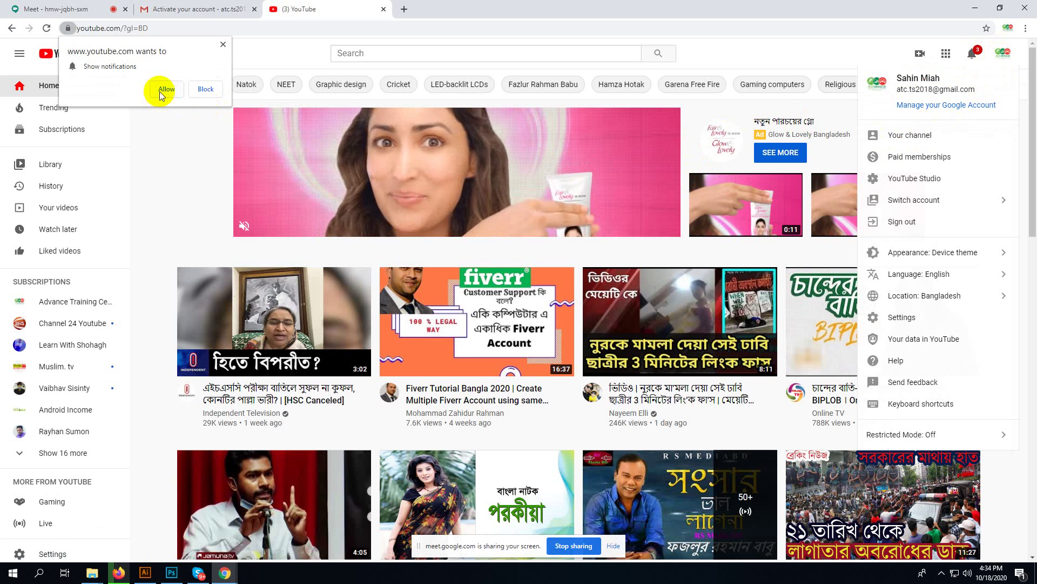
{"action": "left_click", "coordinate": [206, 88]}
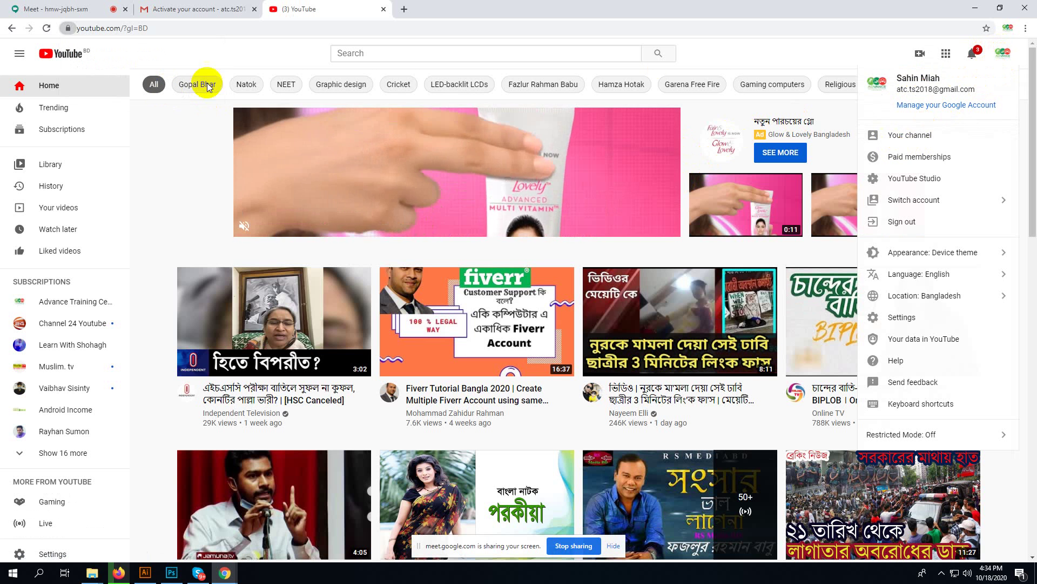
{"action": "left_click", "coordinate": [952, 142]}
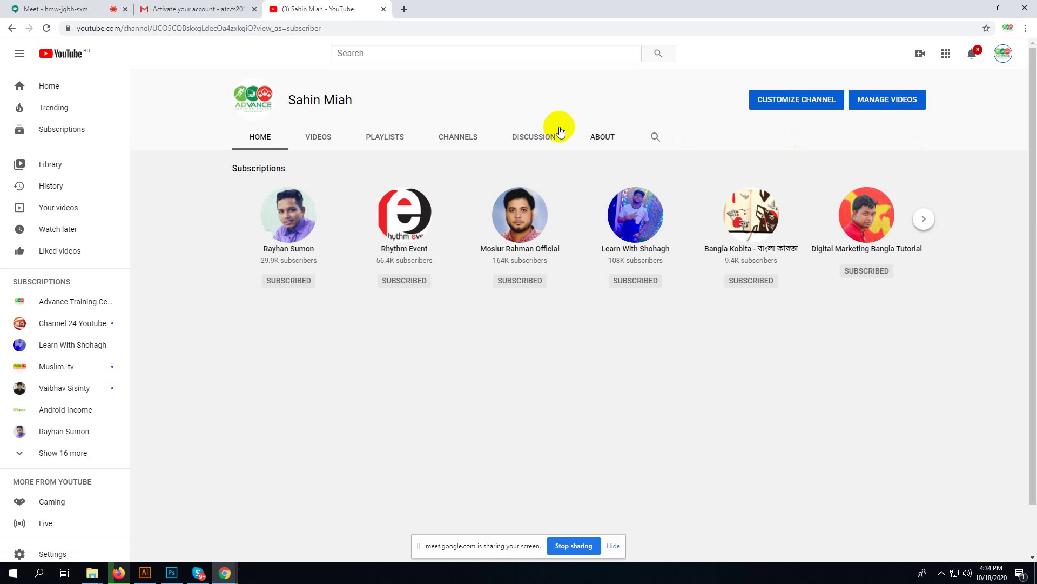
{"action": "left_click", "coordinate": [320, 136]}
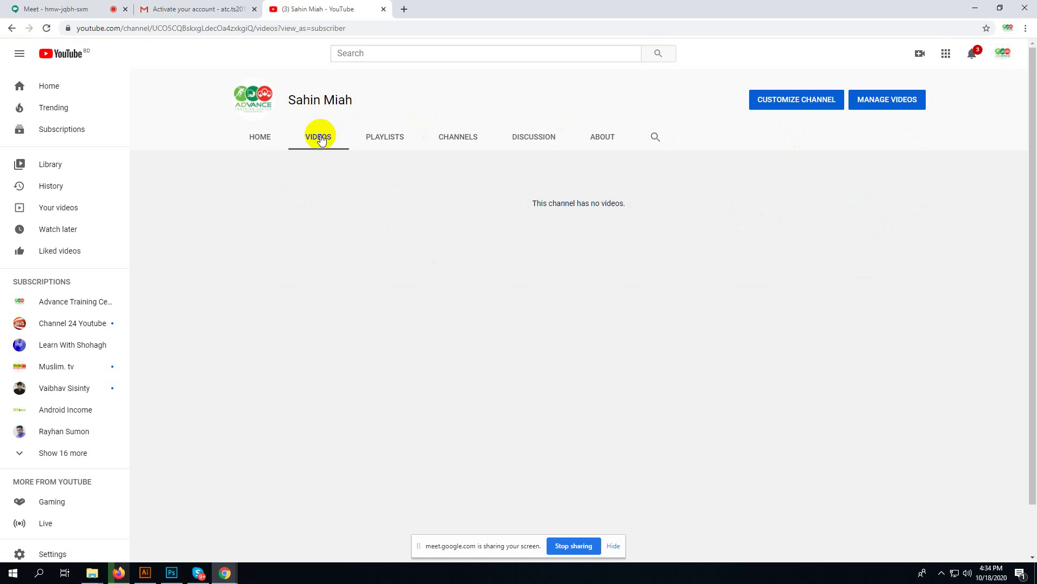
- Switch the YouTube account to the LEDP LOT13, Tangail channel
{"action": "left_click", "coordinate": [1002, 60]}
{"action": "left_click", "coordinate": [987, 200]}
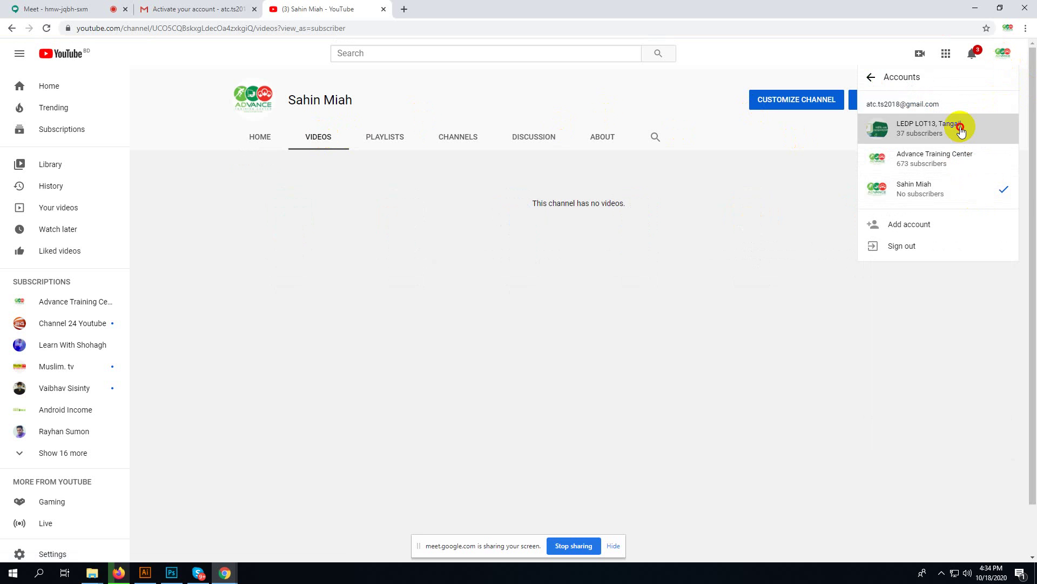
{"action": "left_click", "coordinate": [961, 131]}
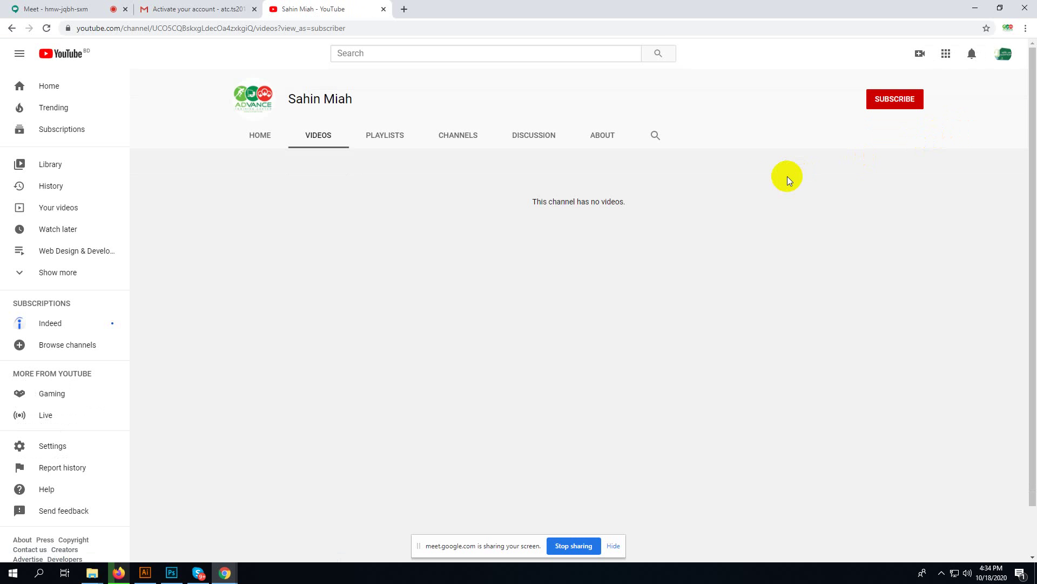
{"action": "left_click", "coordinate": [1001, 67]}
- Browse the LEDP LOT13, Tangail channel's uploaded videos on YouTube
{"action": "left_click", "coordinate": [934, 119]}
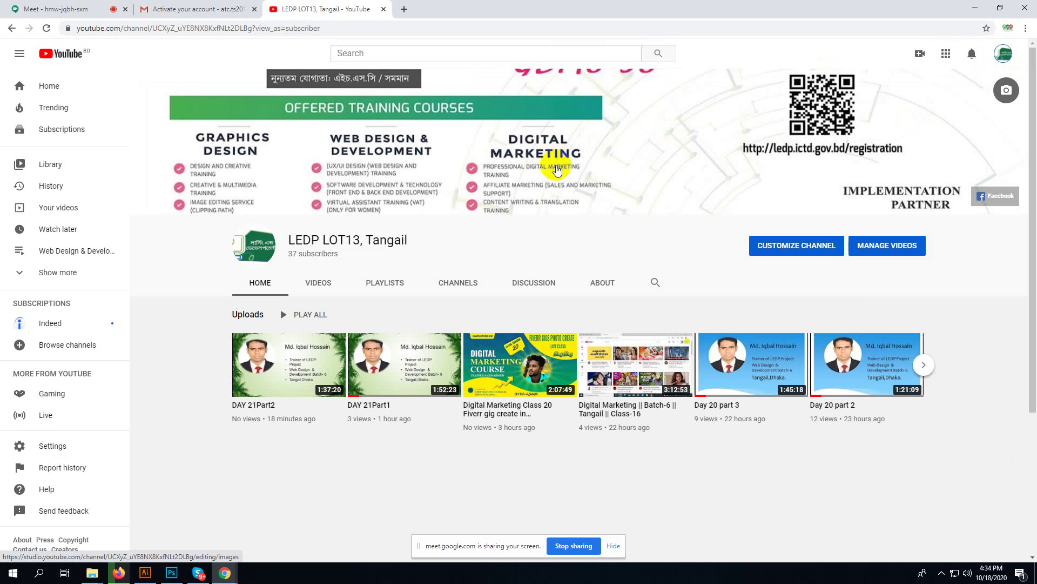
{"action": "left_click", "coordinate": [320, 284]}
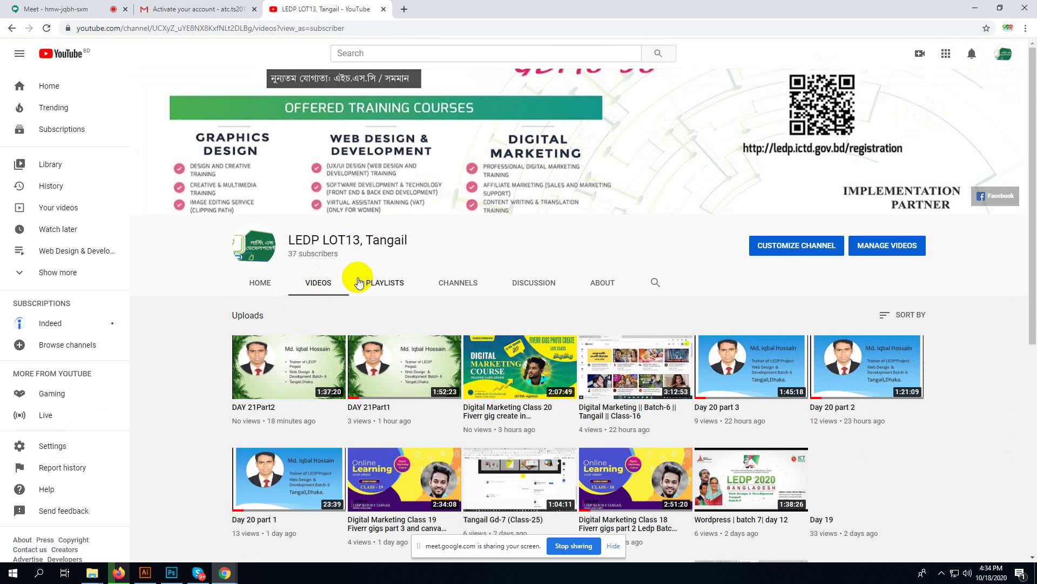
{"action": "scroll", "coordinate": [378, 281], "scroll_direction": "down", "scroll_amount": 6}
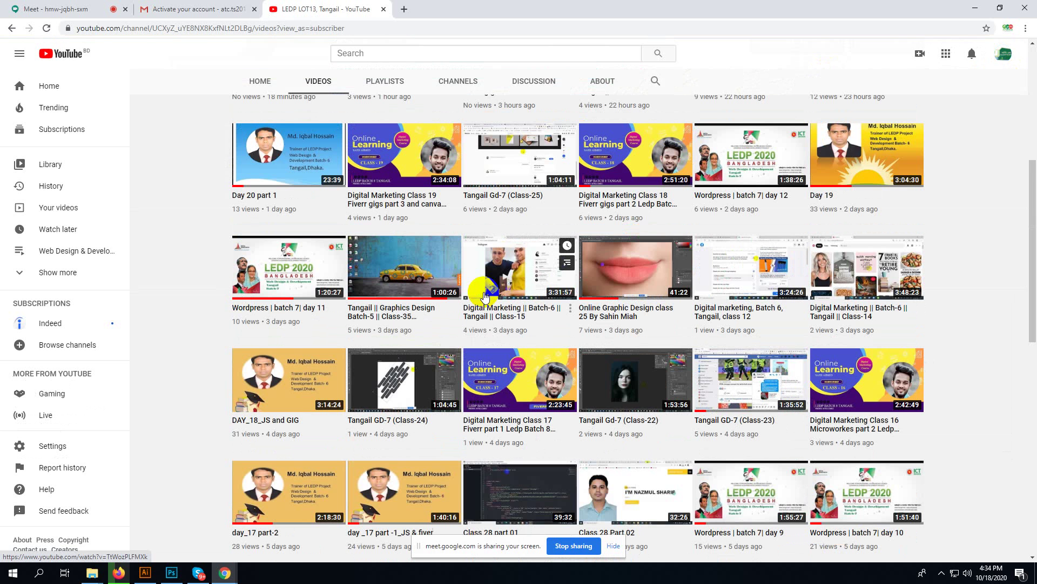
{"action": "scroll", "coordinate": [485, 296], "scroll_direction": "up", "scroll_amount": 6}
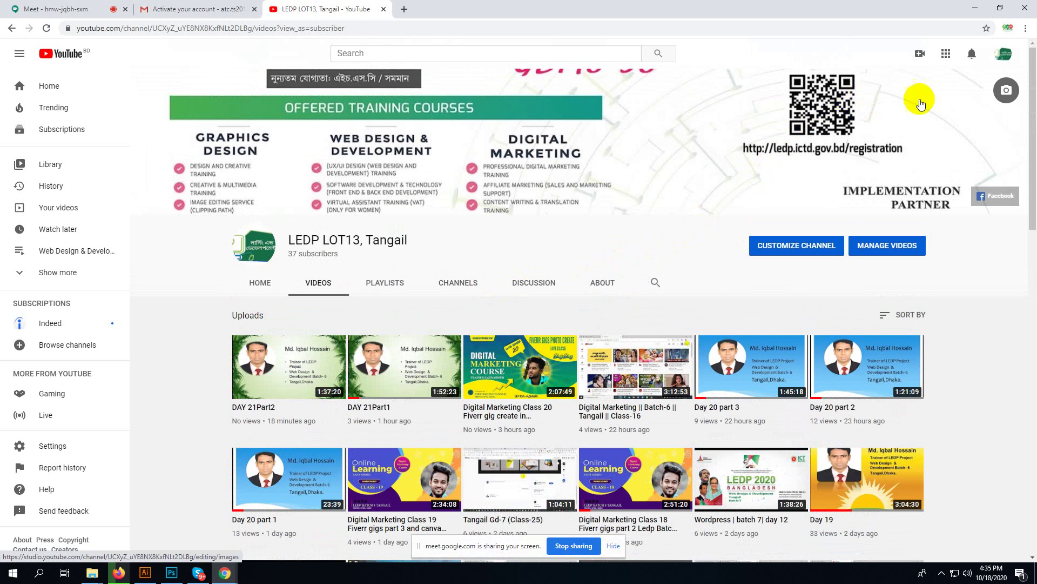
- Start a new video upload in YouTube Studio from the Create menu
{"action": "left_click", "coordinate": [1001, 56]}
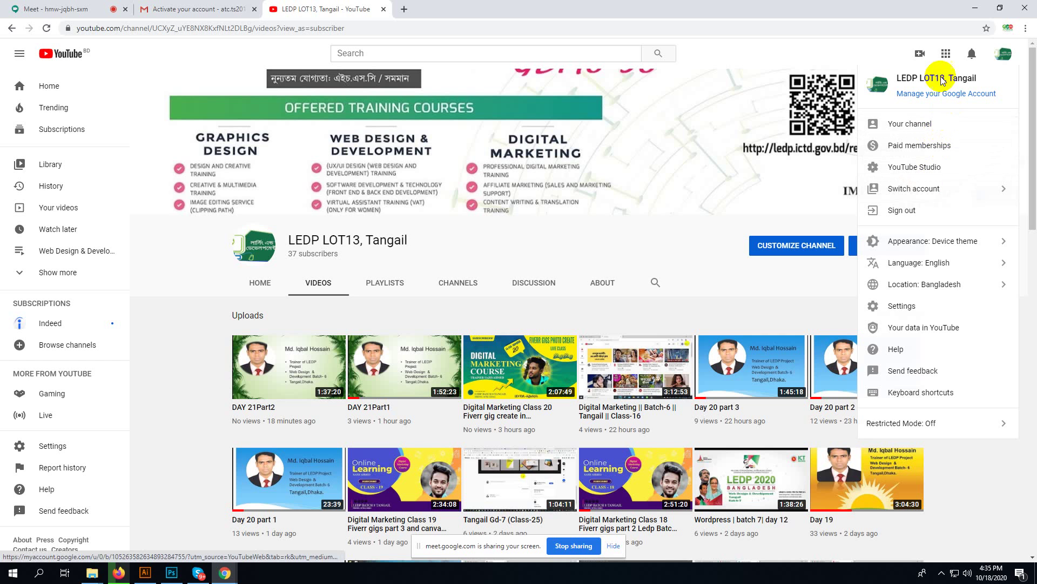
{"action": "left_click", "coordinate": [922, 54]}
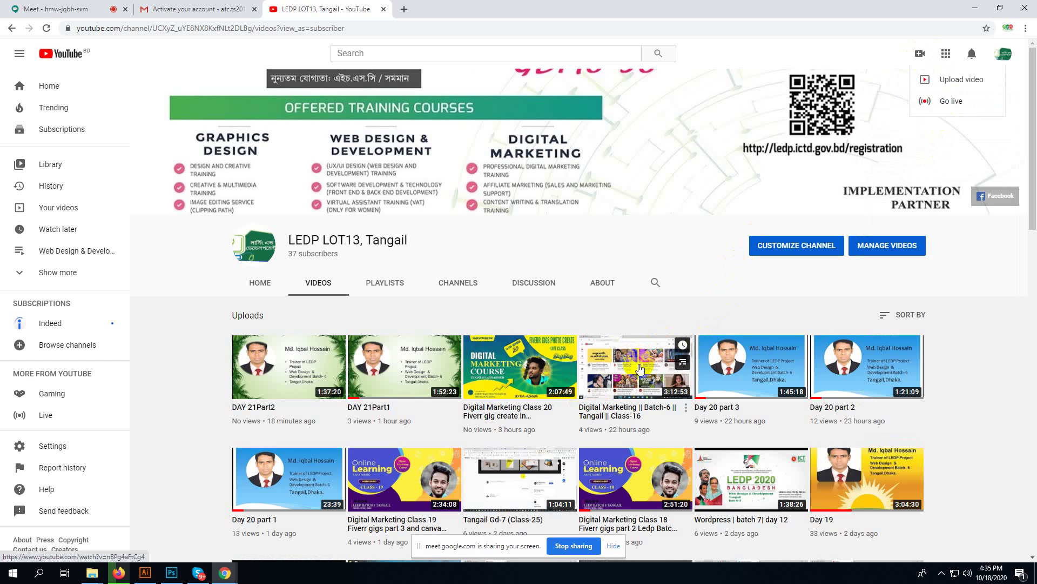
{"action": "left_click", "coordinate": [953, 80]}
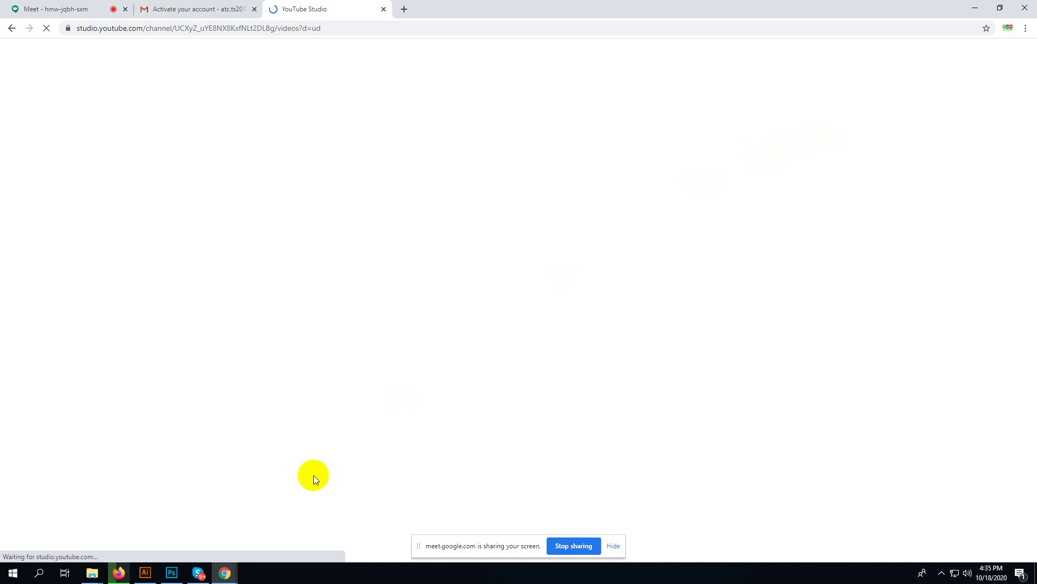
- Check the MD145_Business_Card_Holder_Mockup.zip download progress in Firefox and glance at the YouTube Studio upload
{"action": "left_click", "coordinate": [129, 574]}
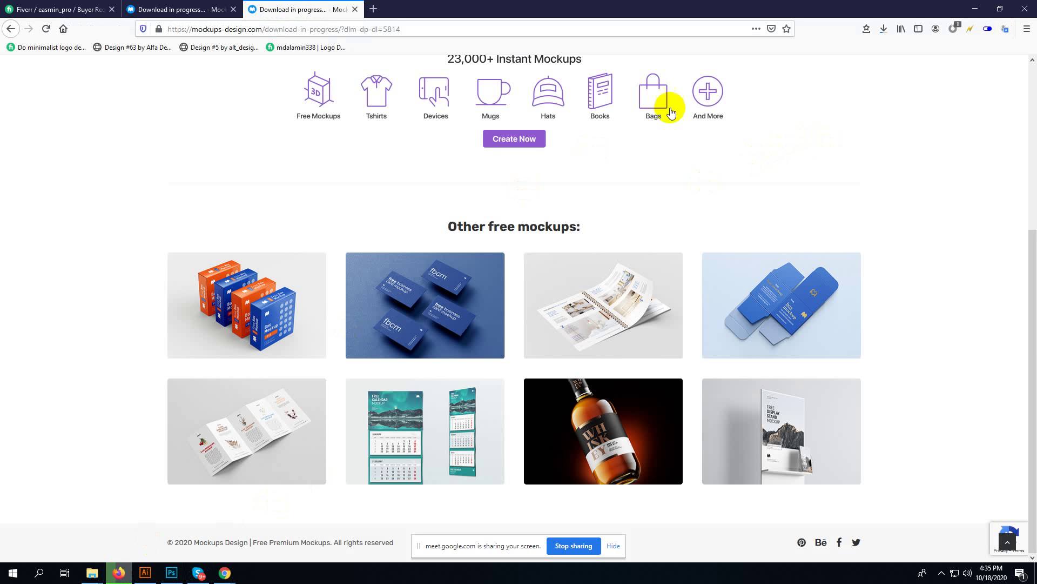
{"action": "left_click", "coordinate": [882, 31]}
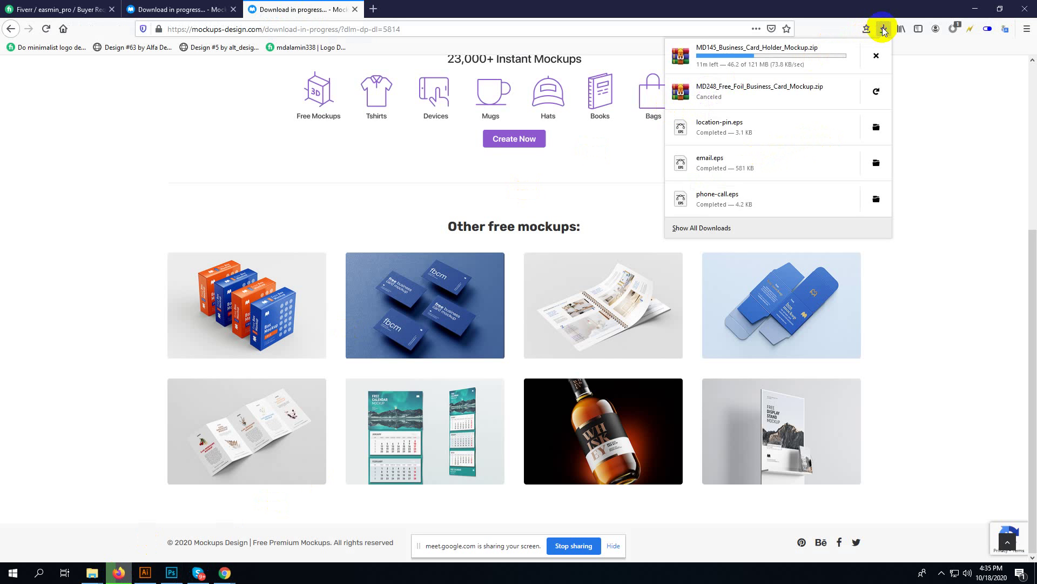
{"action": "left_click", "coordinate": [884, 31]}
{"action": "left_click", "coordinate": [225, 573]}
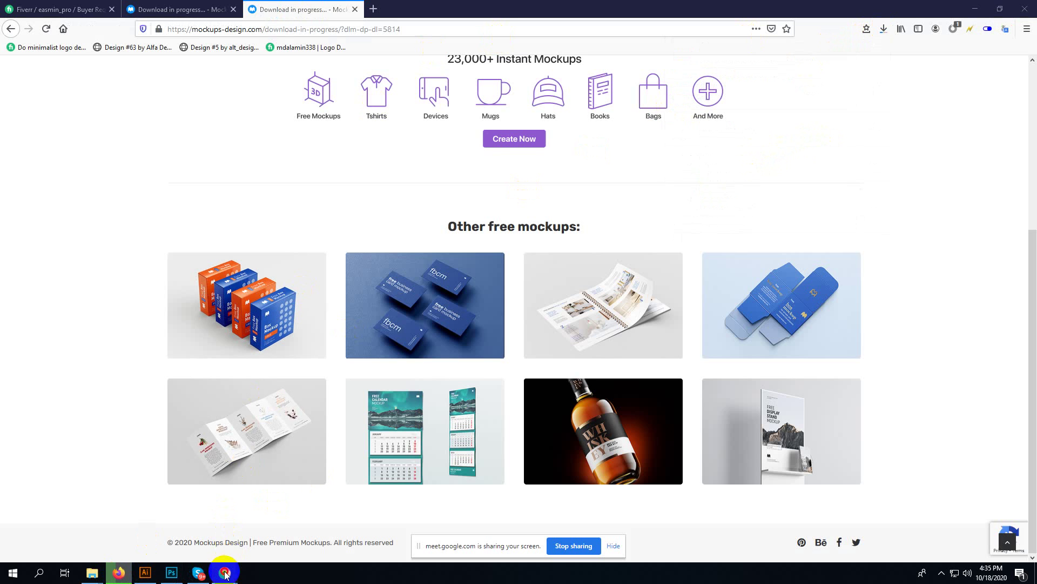
{"action": "left_click", "coordinate": [189, 543]}
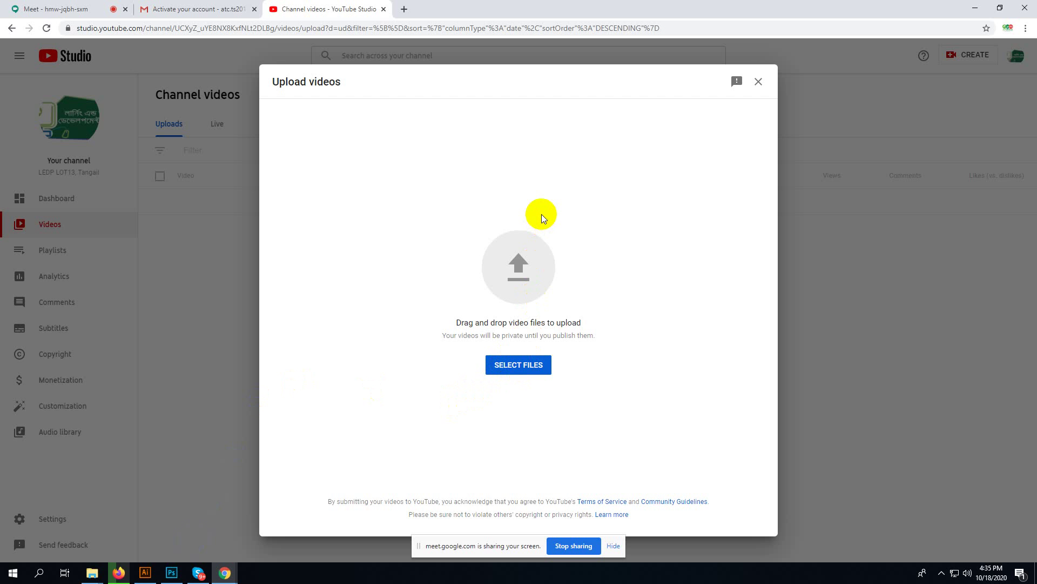
{"action": "left_click", "coordinate": [119, 574]}
{"action": "left_click", "coordinate": [199, 7]}
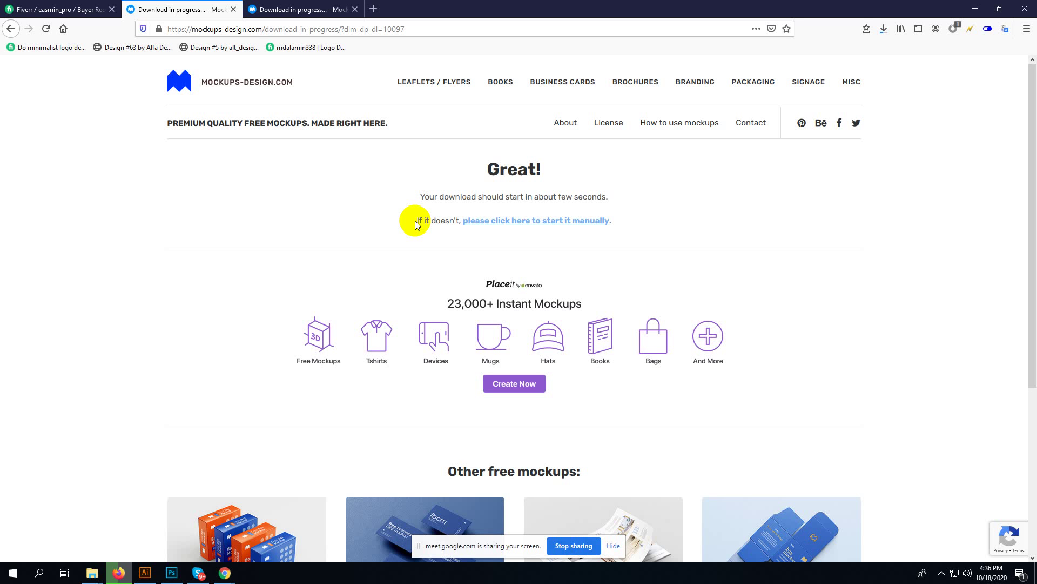
- Cycle through Skype and the mockup download tabs, ending on Fiverr's Buyer Requests page
{"action": "left_click", "coordinate": [56, 10]}
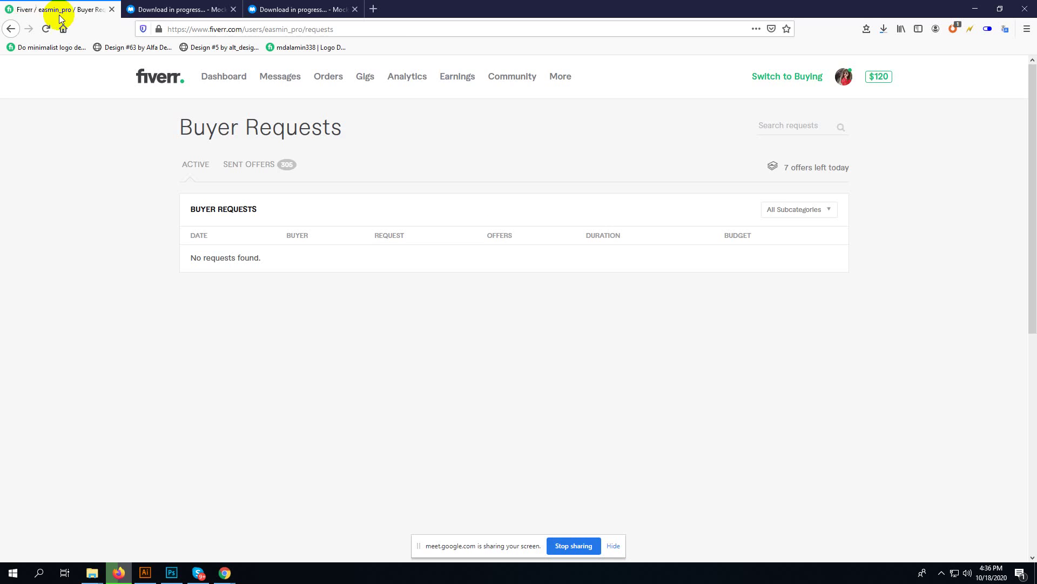
{"action": "left_click", "coordinate": [205, 575]}
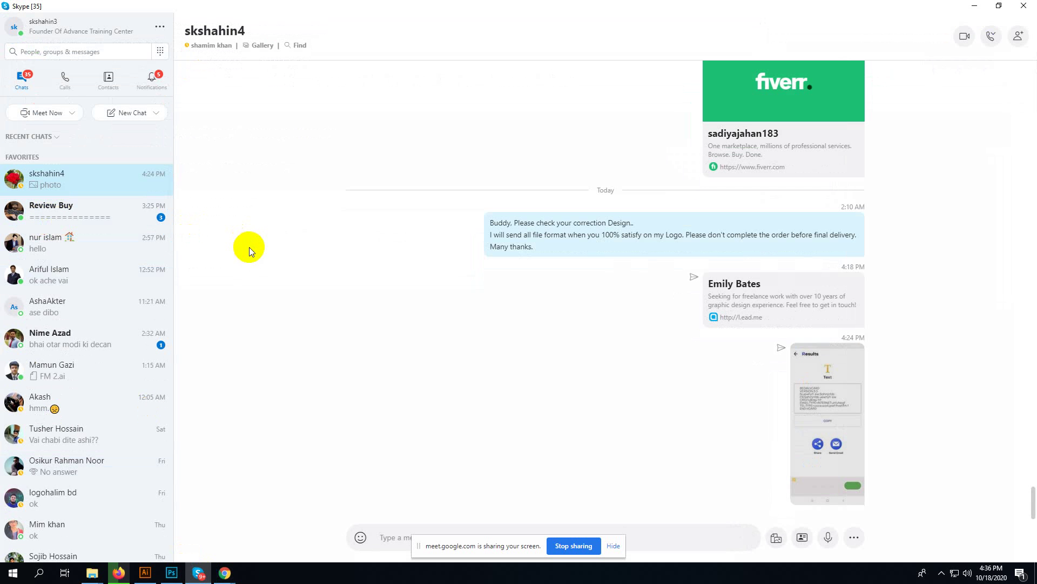
{"action": "left_click", "coordinate": [110, 575]}
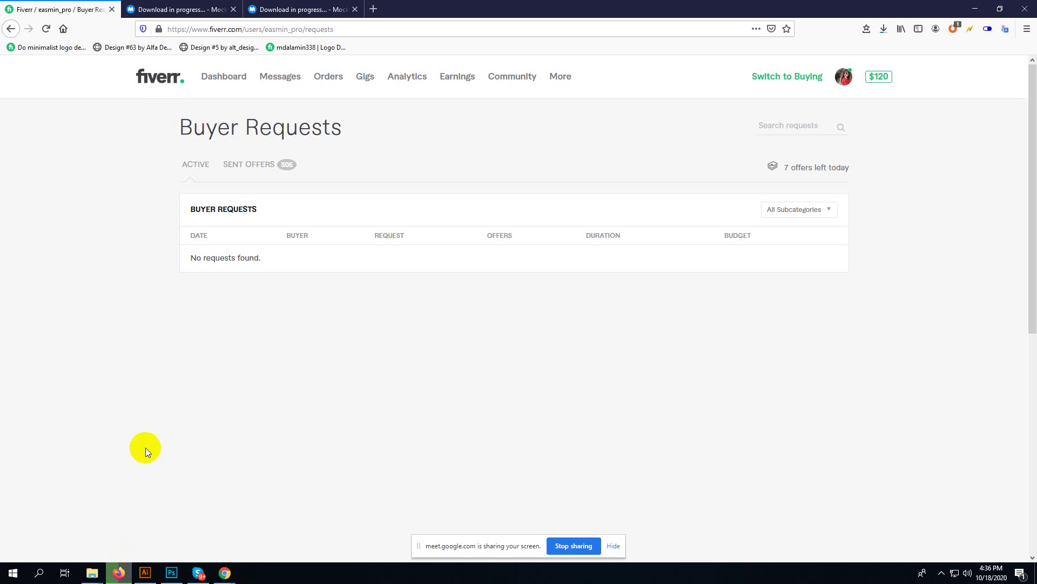
{"action": "left_click", "coordinate": [183, 11]}
{"action": "left_click", "coordinate": [264, 8]}
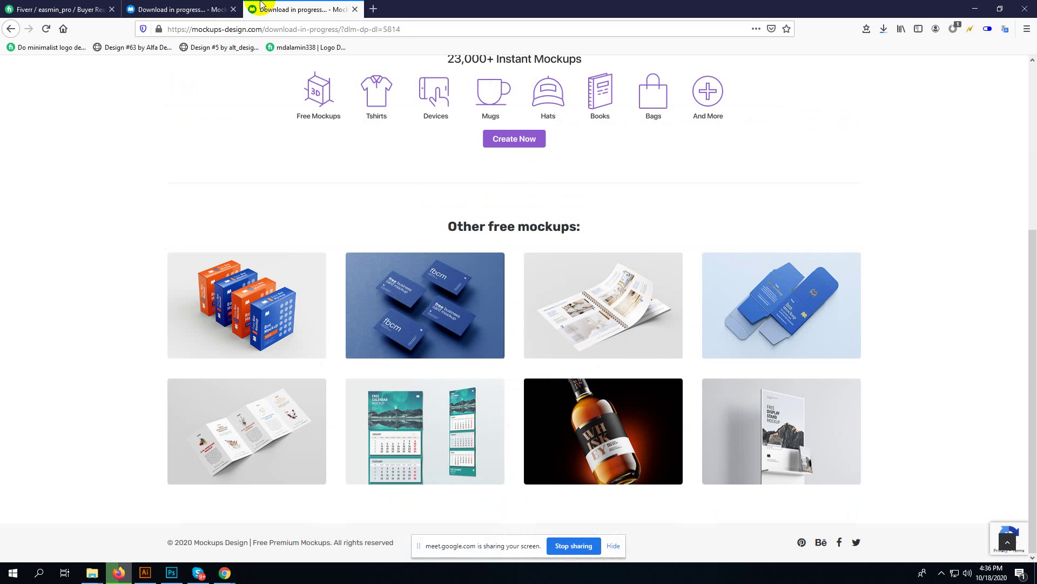
{"action": "left_click", "coordinate": [176, 5]}
{"action": "left_click", "coordinate": [70, 9]}
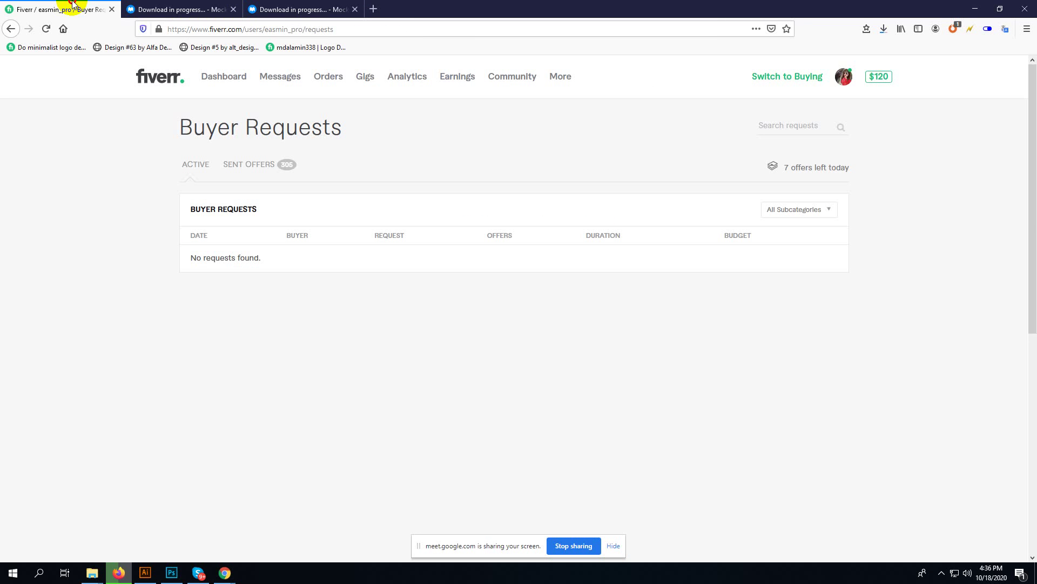
{"action": "left_click", "coordinate": [941, 571]}
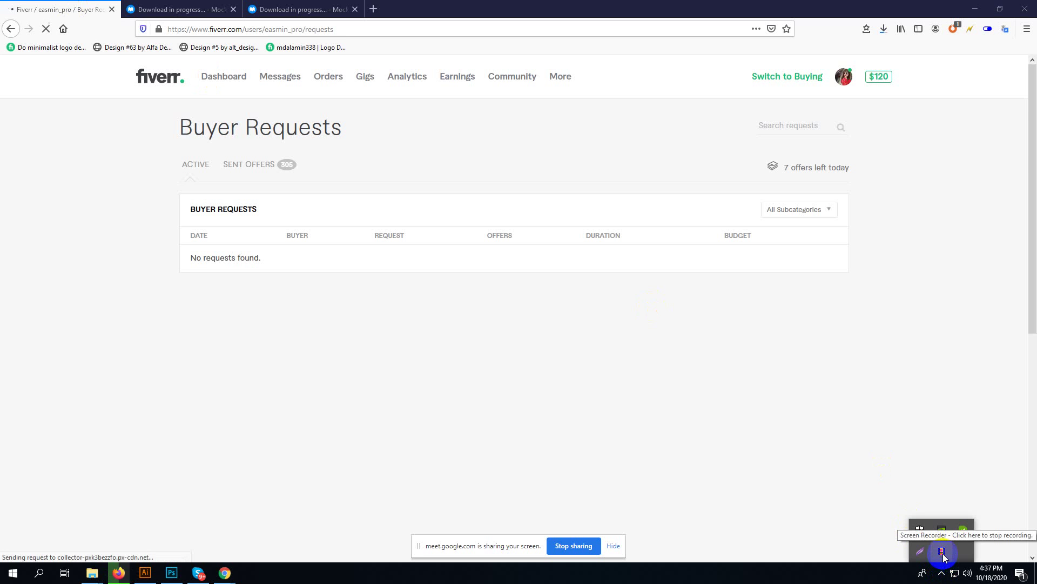
{"action": "left_click", "coordinate": [941, 552]}
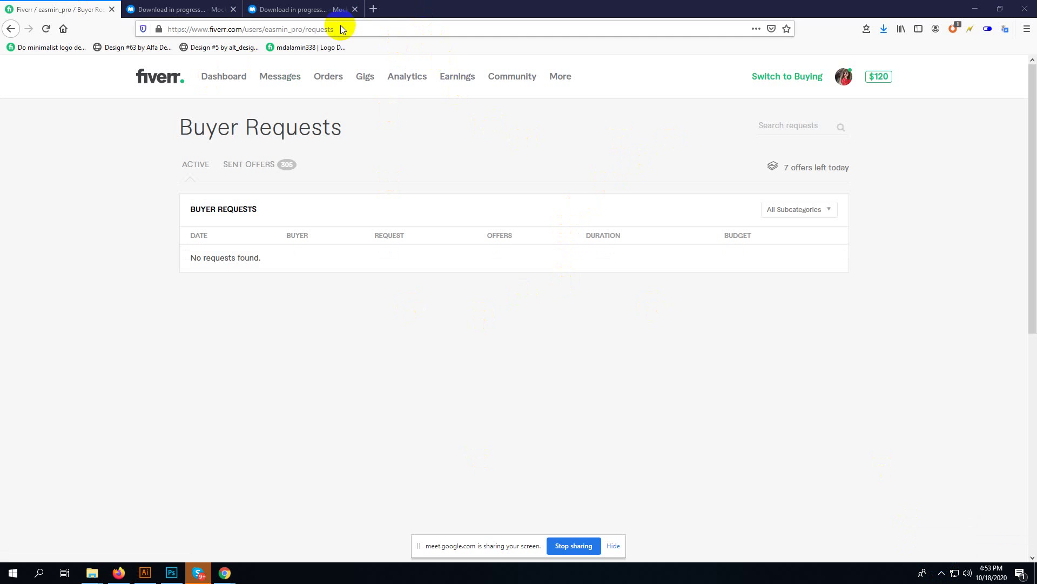
- Extract MD145_Business_Card_Holder_Mockup.zip into Downloads and open Business_Card_Holder_1.psd in Photoshop
{"action": "left_click", "coordinate": [868, 26]}
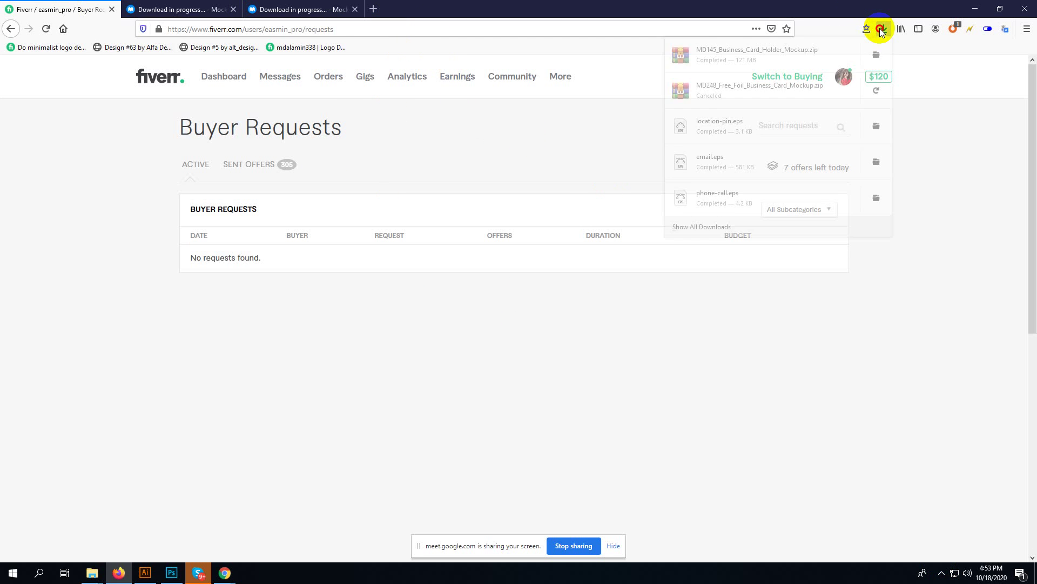
{"action": "left_click", "coordinate": [876, 52]}
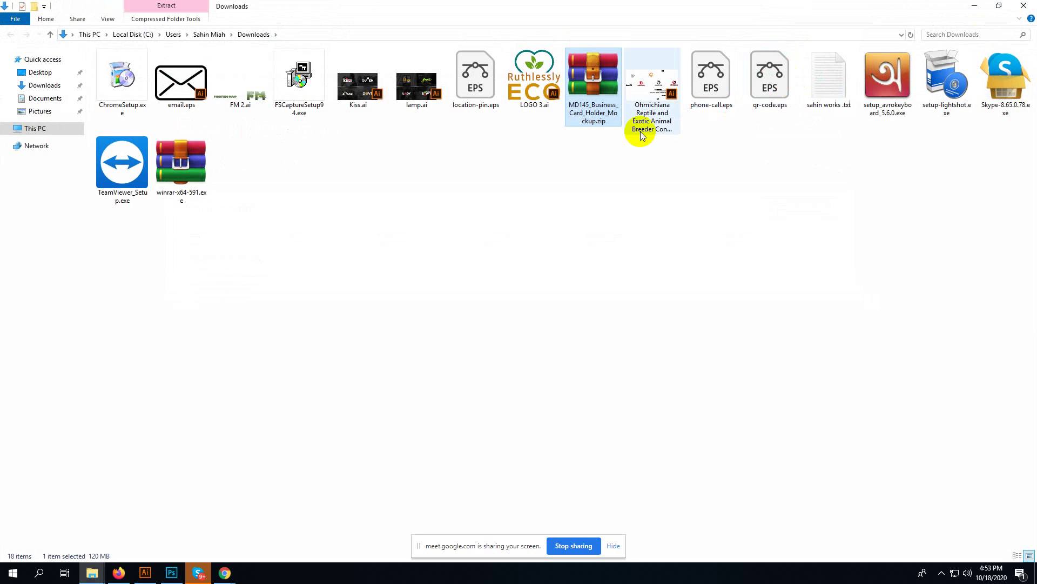
{"action": "right_click", "coordinate": [609, 103]}
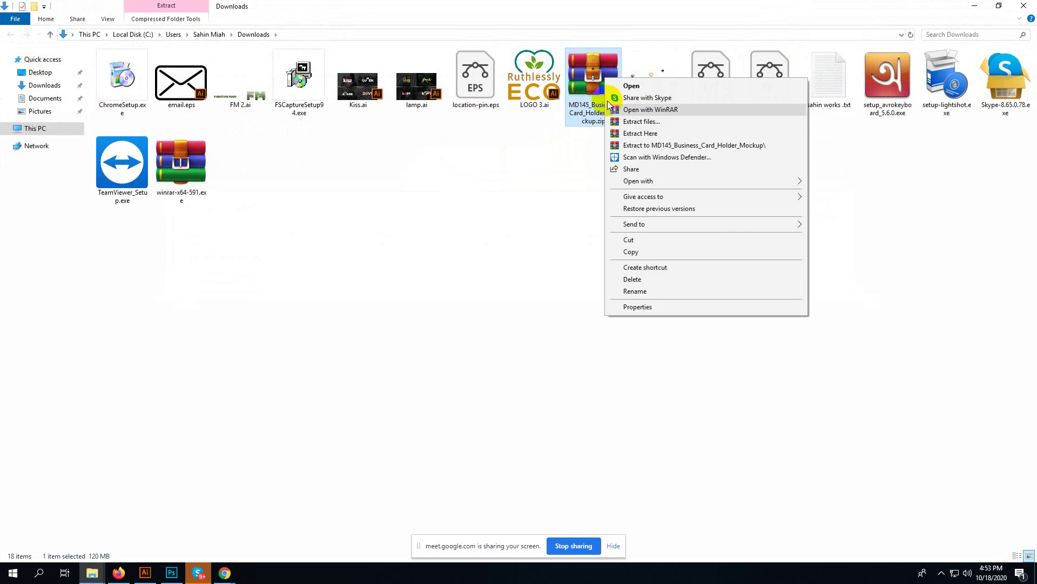
{"action": "left_click", "coordinate": [664, 133]}
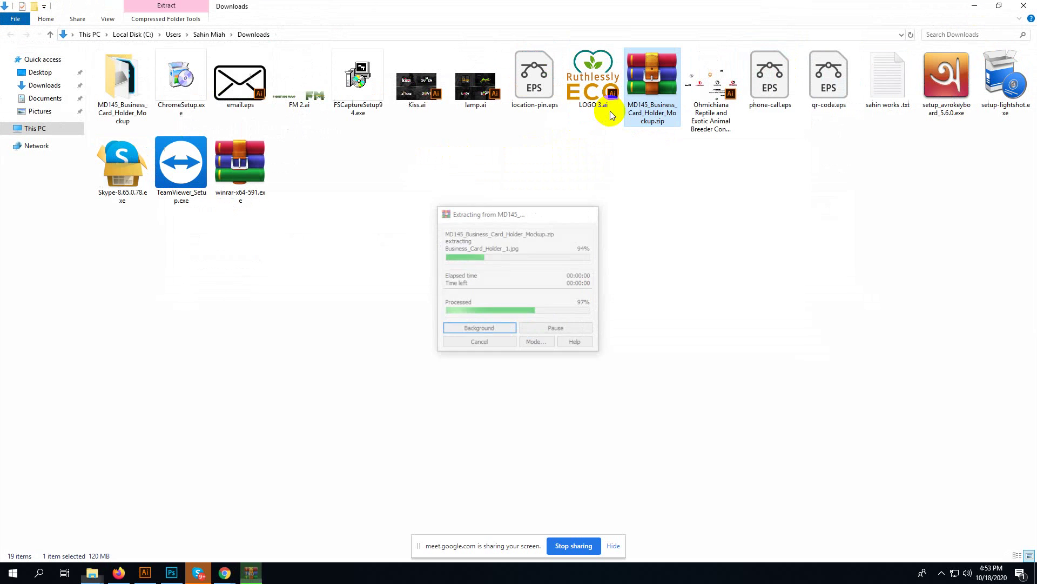
{"action": "double_click", "coordinate": [132, 90]}
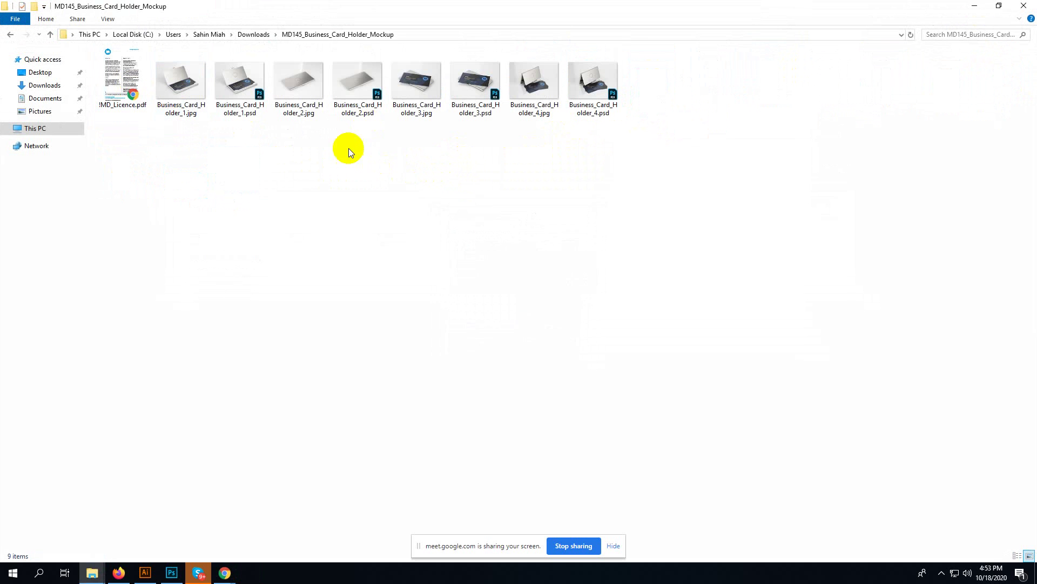
{"action": "double_click", "coordinate": [248, 82]}
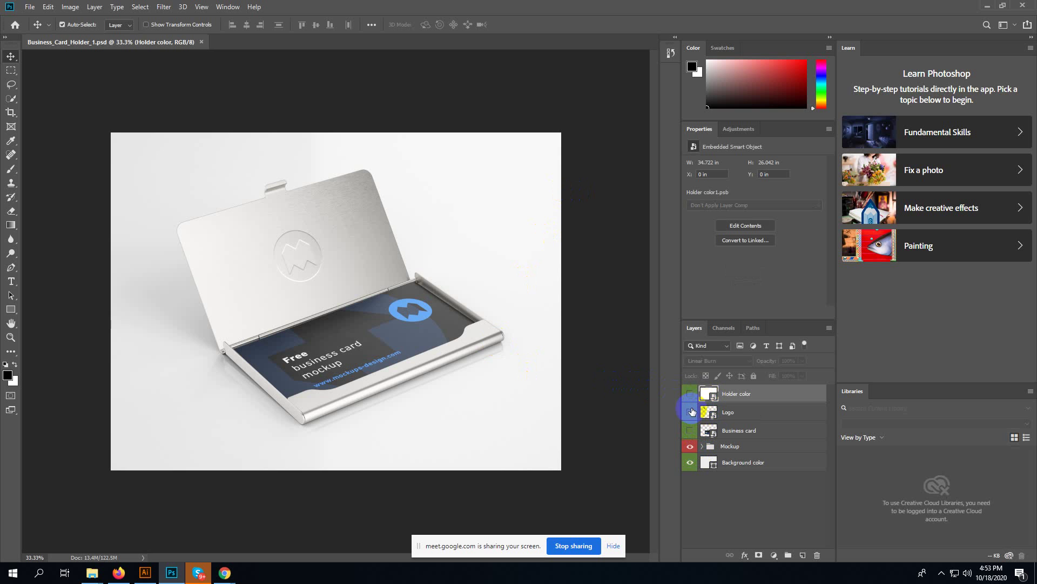
- Show the Logo layer, open Holder color1.psb, and minimize all windows to reveal the Desktop folder
{"action": "left_click", "coordinate": [690, 411]}
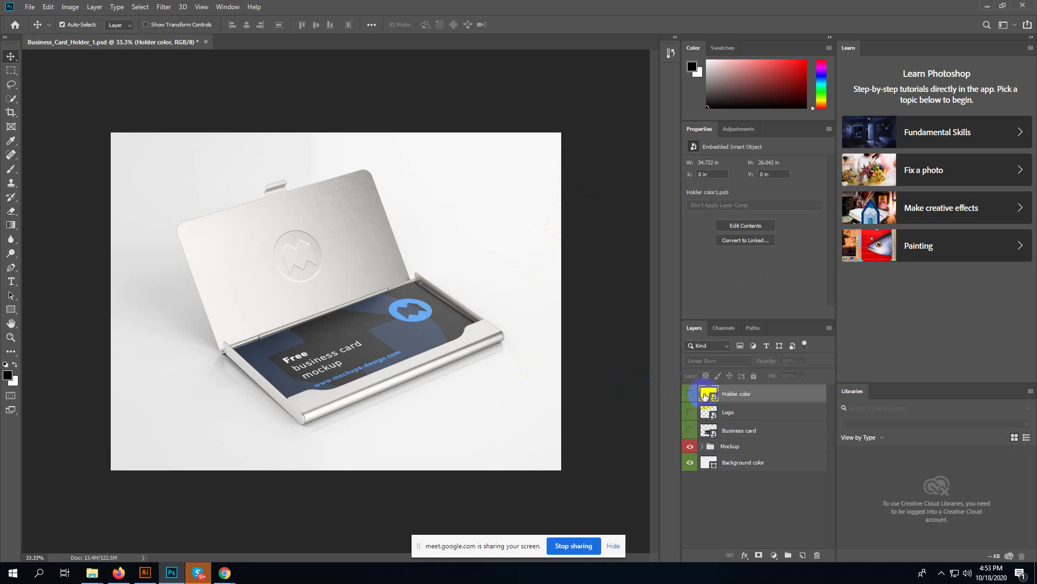
{"action": "double_click", "coordinate": [705, 396]}
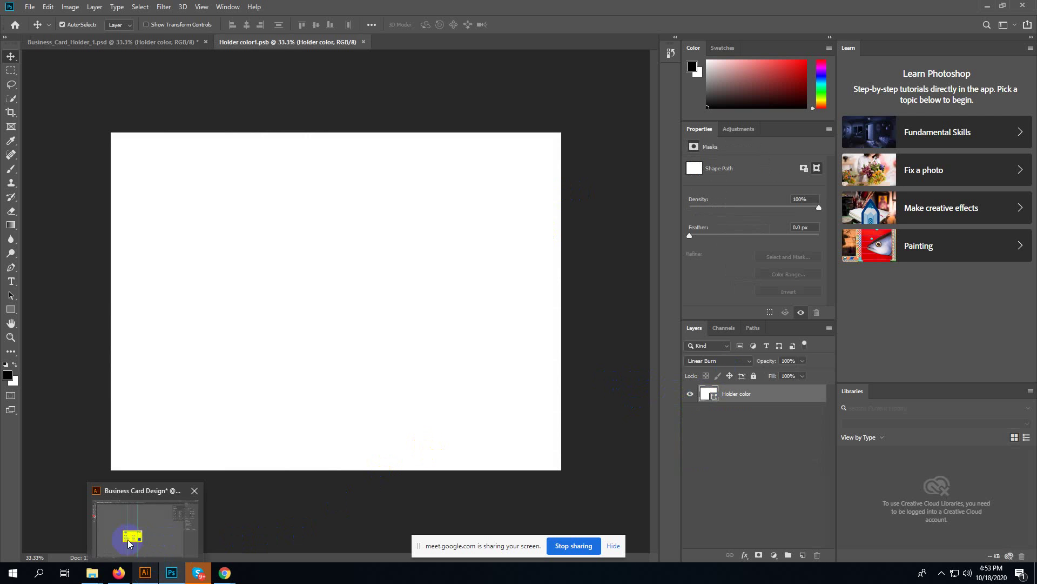
{"action": "left_click", "coordinate": [985, 5]}
{"action": "left_click", "coordinate": [978, 9]}
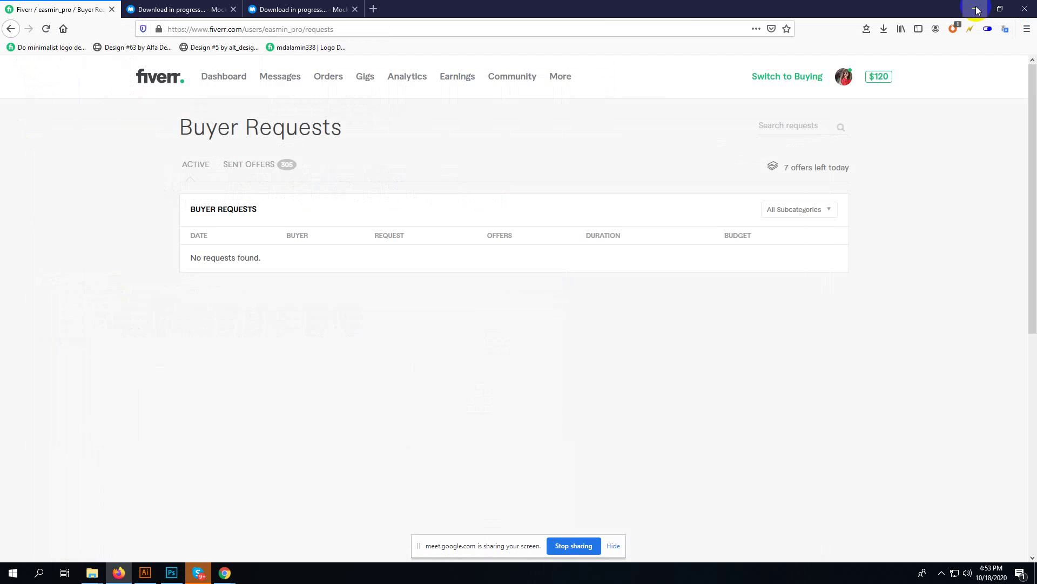
{"action": "left_click", "coordinate": [977, 8]}
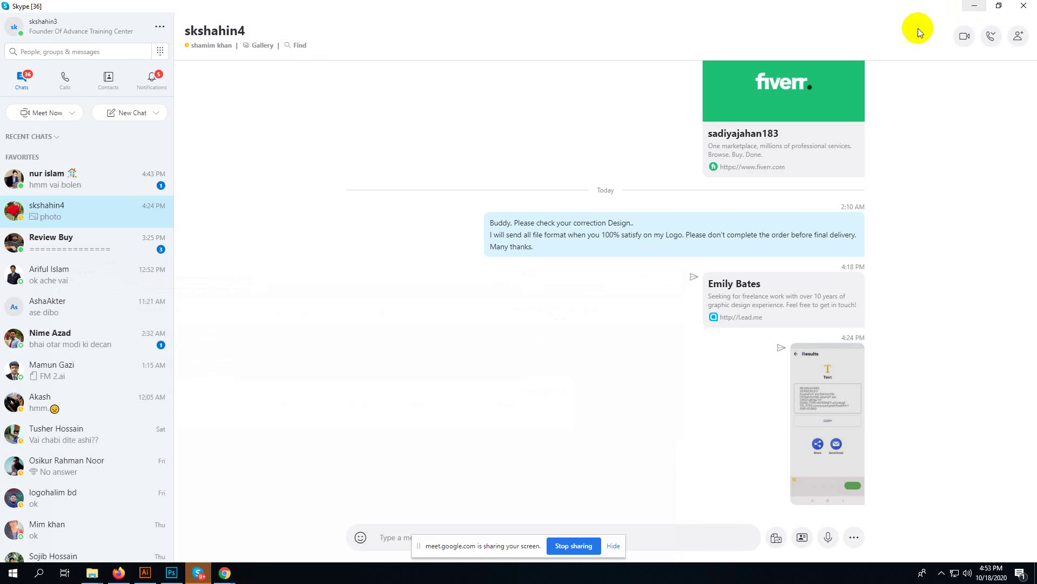
{"action": "left_click", "coordinate": [977, 6]}
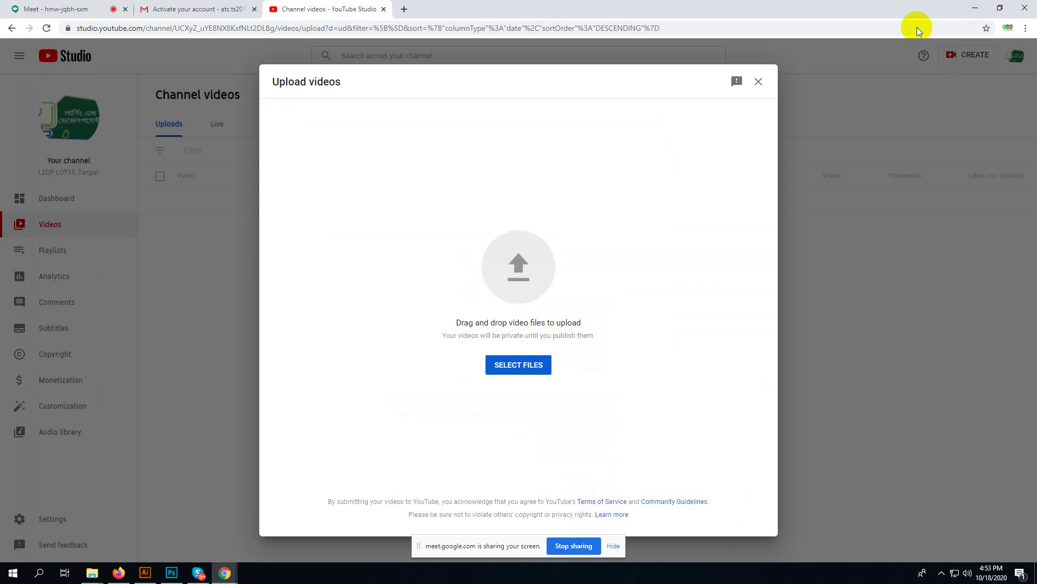
{"action": "left_click", "coordinate": [976, 8]}
{"action": "left_click", "coordinate": [997, 6]}
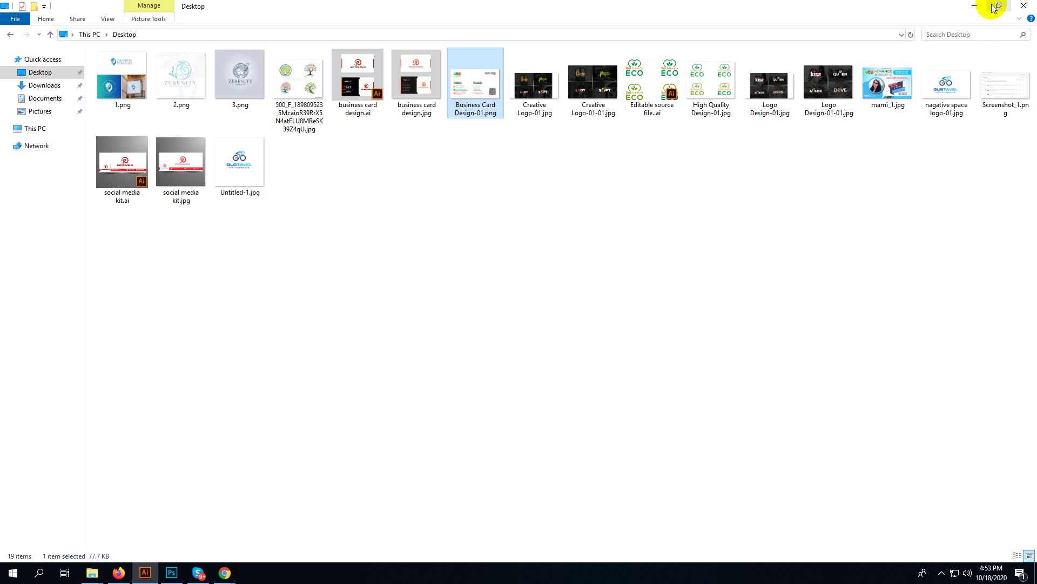
- Place Business Card Design-01.png scaled to fill Holder color1.psb, save, and return to the mockup
{"action": "left_click_drag", "start_coordinate": [479, 76], "coordinate": [296, 296]}
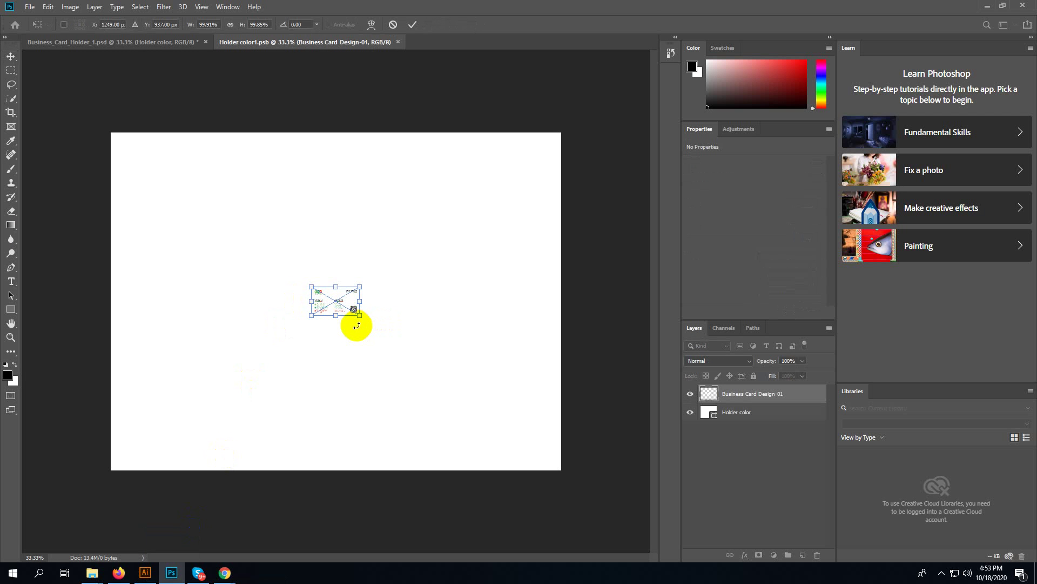
{"action": "left_click_drag", "start_coordinate": [359, 315], "coordinate": [547, 461]}
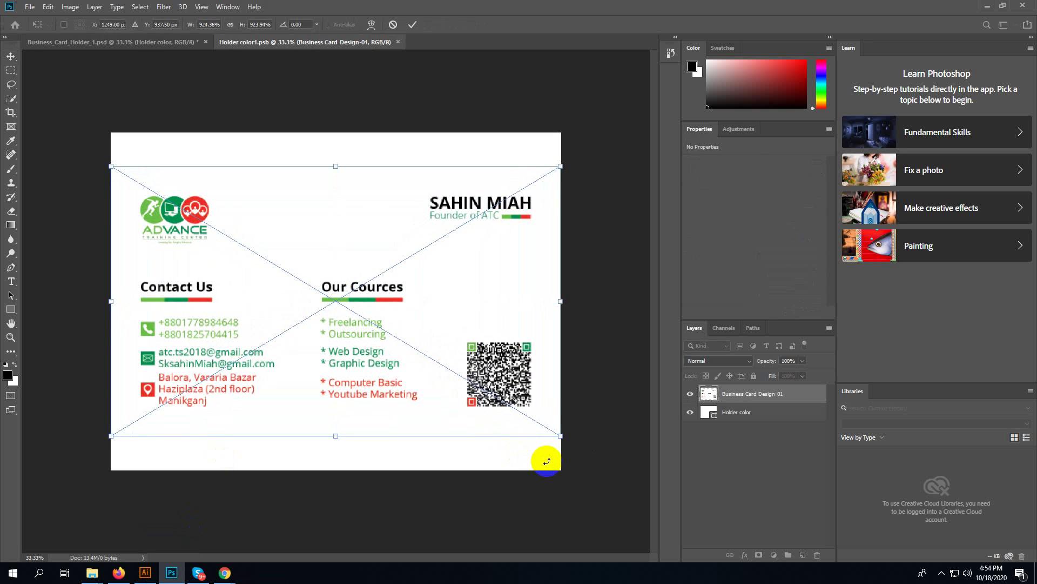
{"action": "key", "text": "Return"}
{"action": "key", "text": "ctrl+s"}
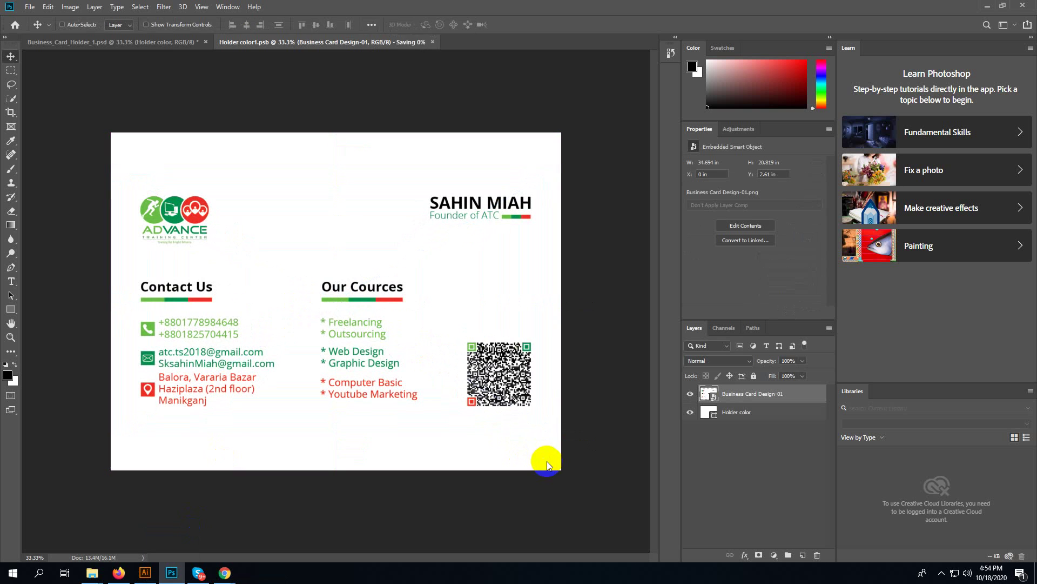
{"action": "left_click", "coordinate": [169, 43]}
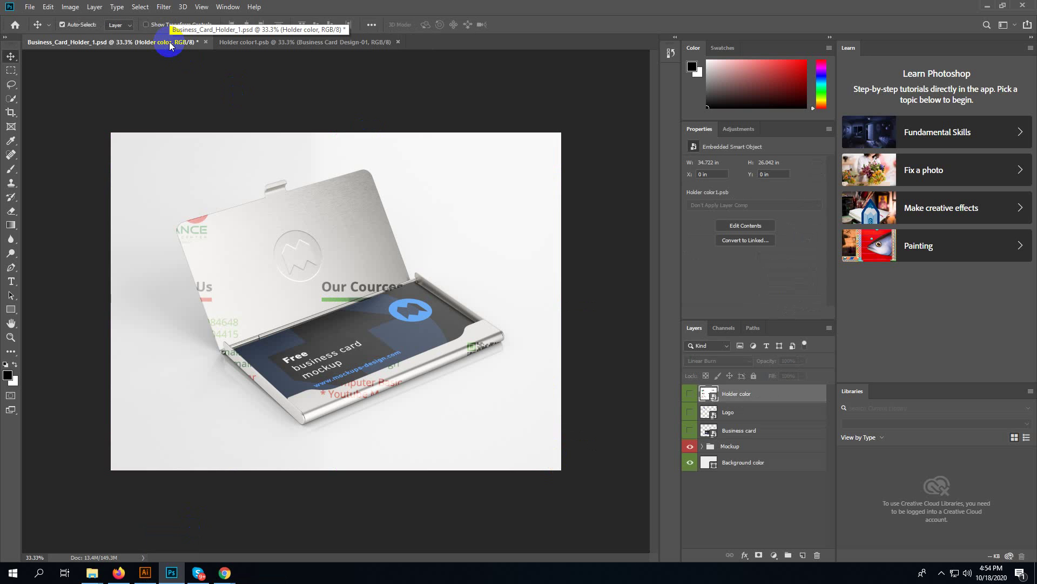
{"action": "key", "text": "ctrl"}
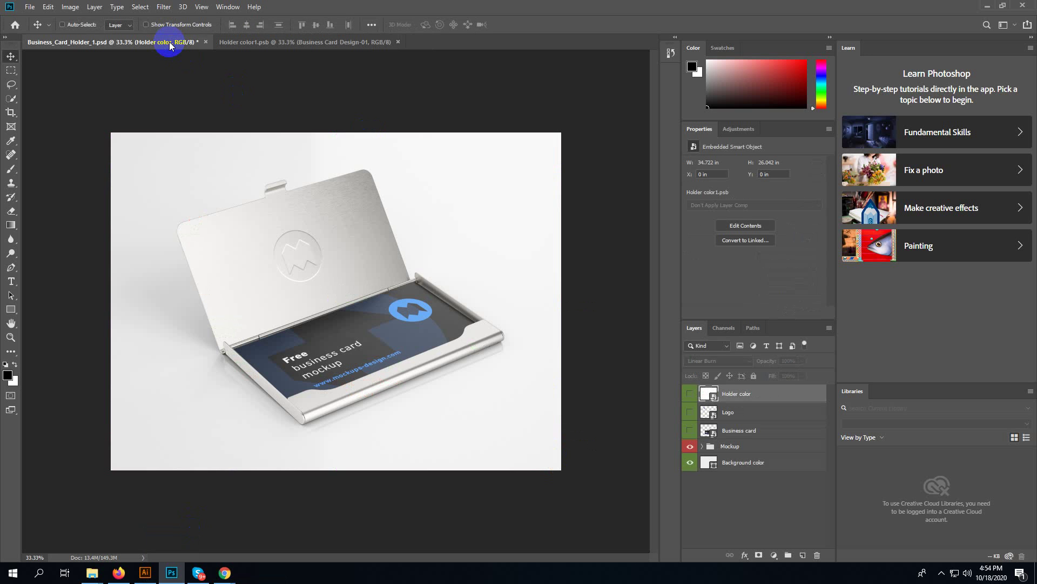
- Close Holder color1.psb, open the Business card smart object, and hide its sample Layer 1 artwork
{"action": "left_click", "coordinate": [398, 42]}
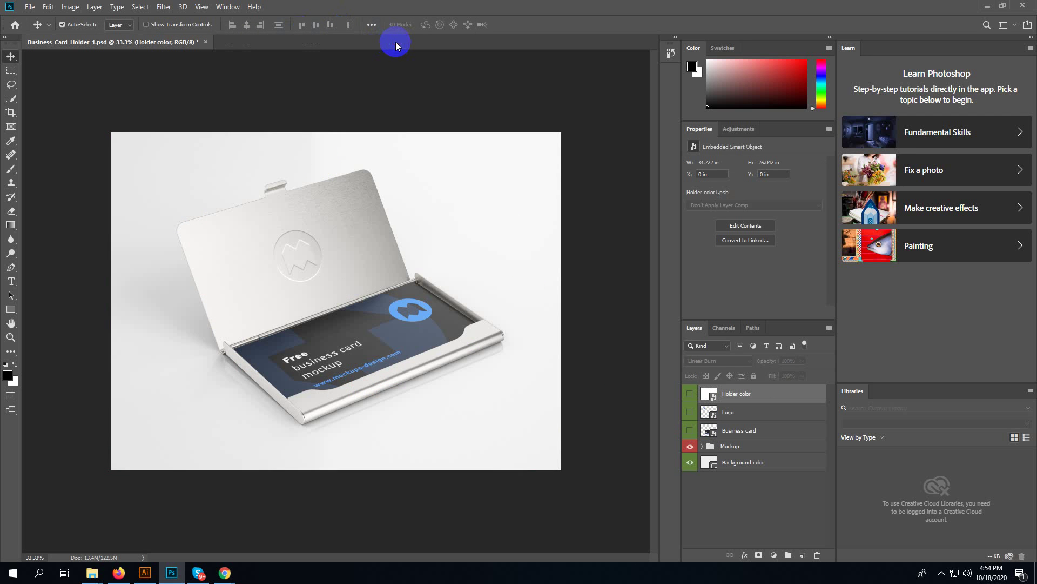
{"action": "double_click", "coordinate": [709, 430]}
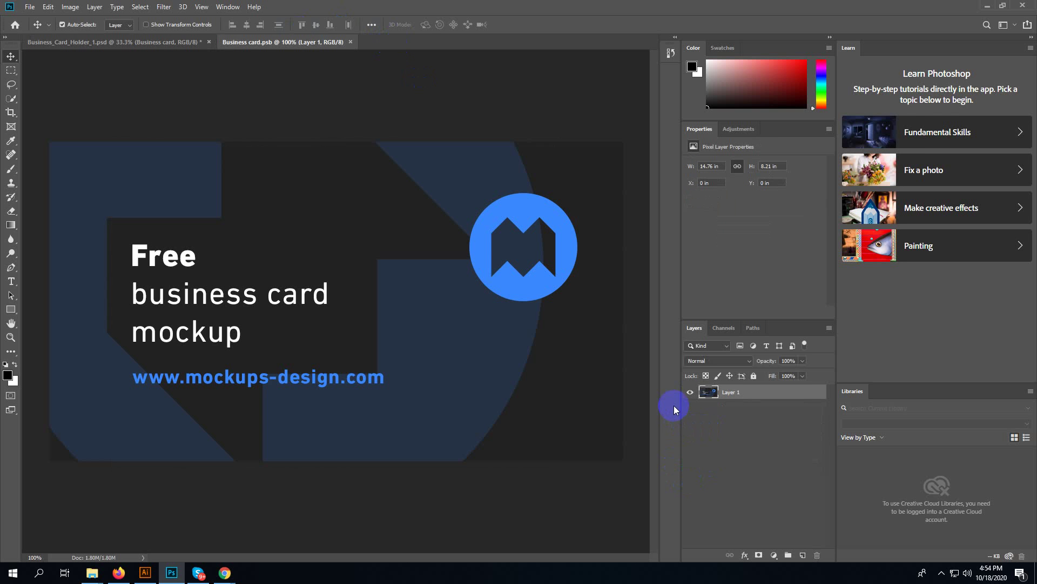
{"action": "left_click", "coordinate": [690, 392]}
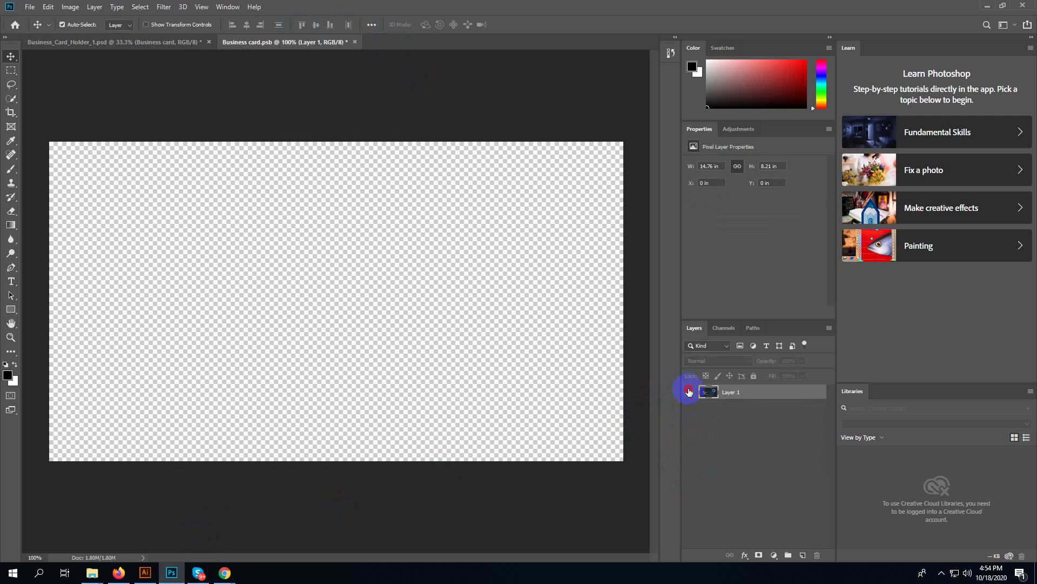
{"action": "left_click", "coordinate": [690, 392]}
{"action": "left_click", "coordinate": [689, 392]}
{"action": "left_click", "coordinate": [689, 392]}
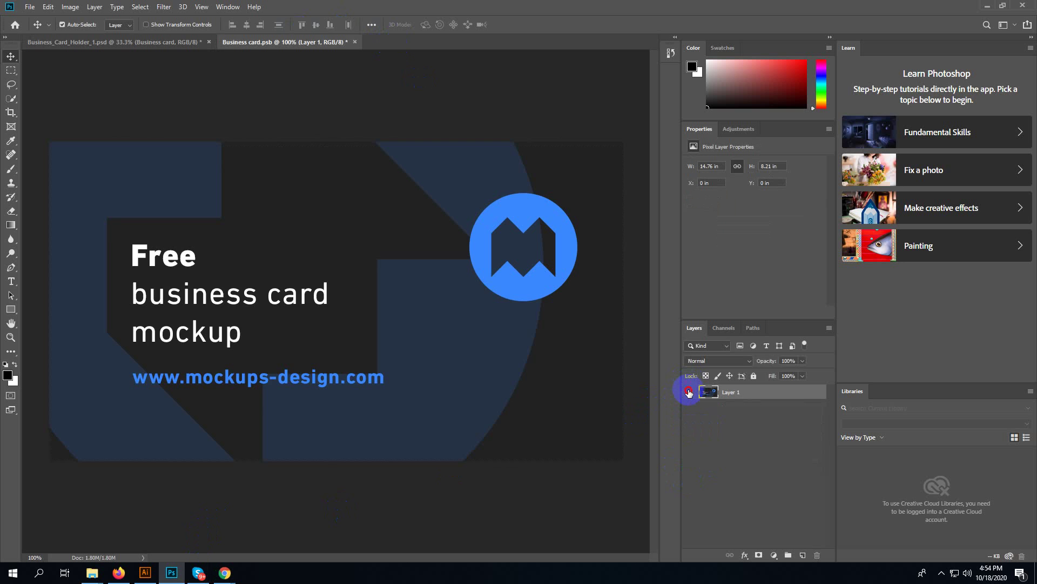
{"action": "left_click", "coordinate": [689, 392]}
- Drag Business Card Design-01.png into Business card.psb and scale it over the card
{"action": "left_click", "coordinate": [989, 5]}
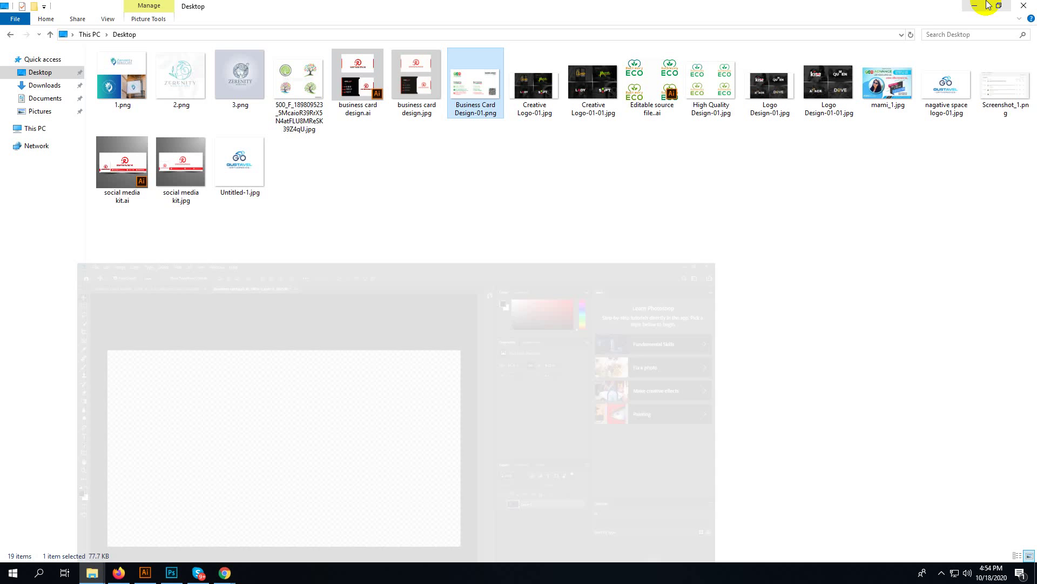
{"action": "left_click_drag", "start_coordinate": [476, 81], "coordinate": [296, 310]}
{"action": "left_click_drag", "start_coordinate": [412, 348], "coordinate": [608, 508]}
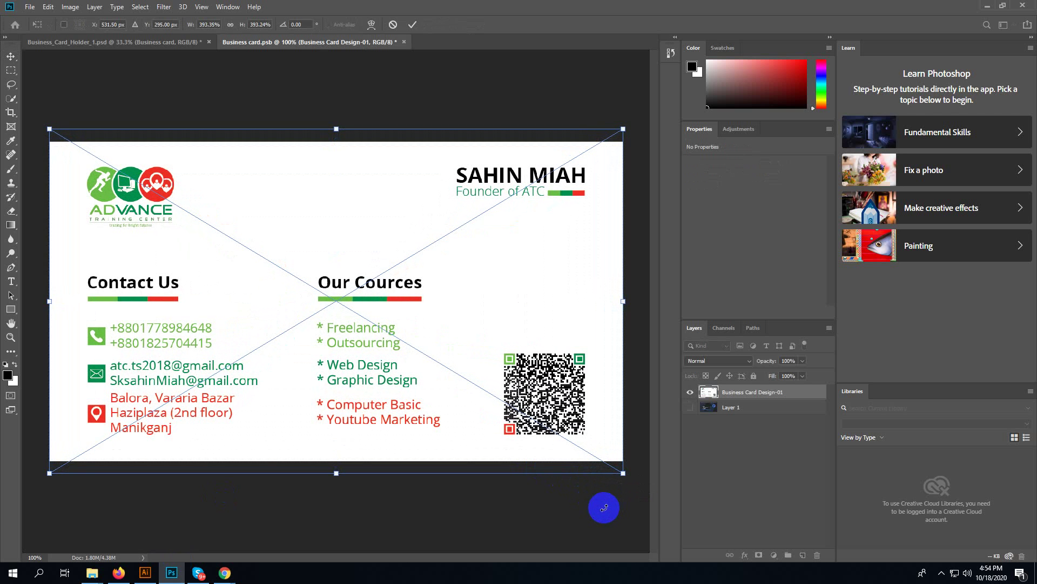
{"action": "key", "text": "Return"}
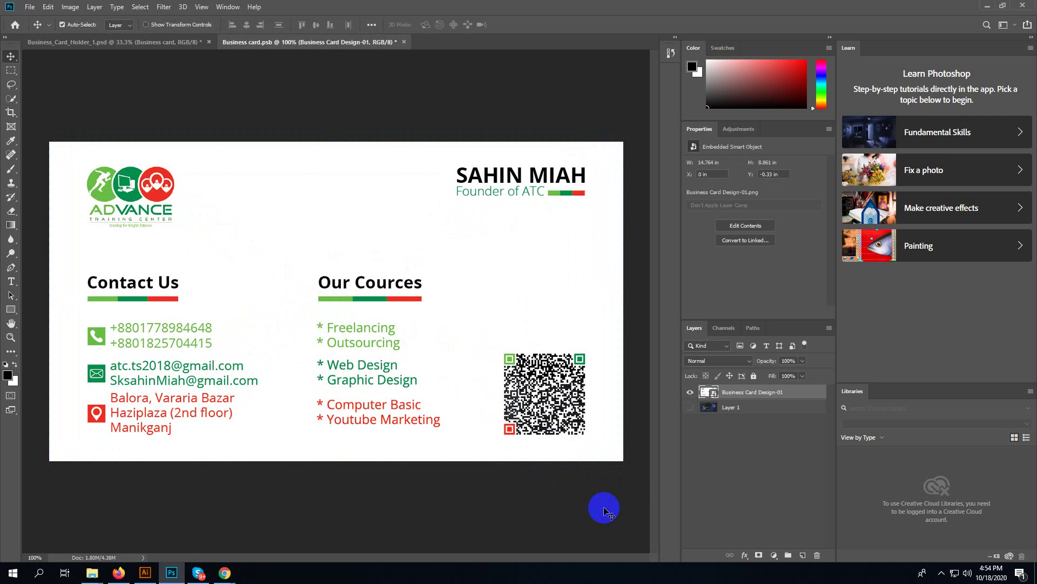
- Nudge the card design into place with Free Transform, then switch to Illustrator's card document
{"action": "key", "text": "ctrl"}
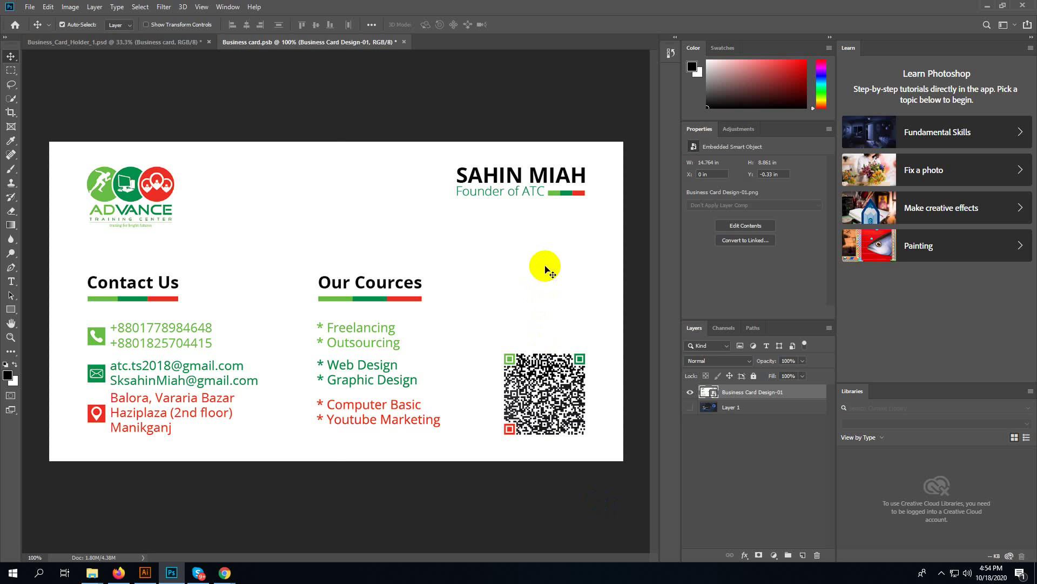
{"action": "left_click_drag", "start_coordinate": [546, 267], "coordinate": [548, 282]}
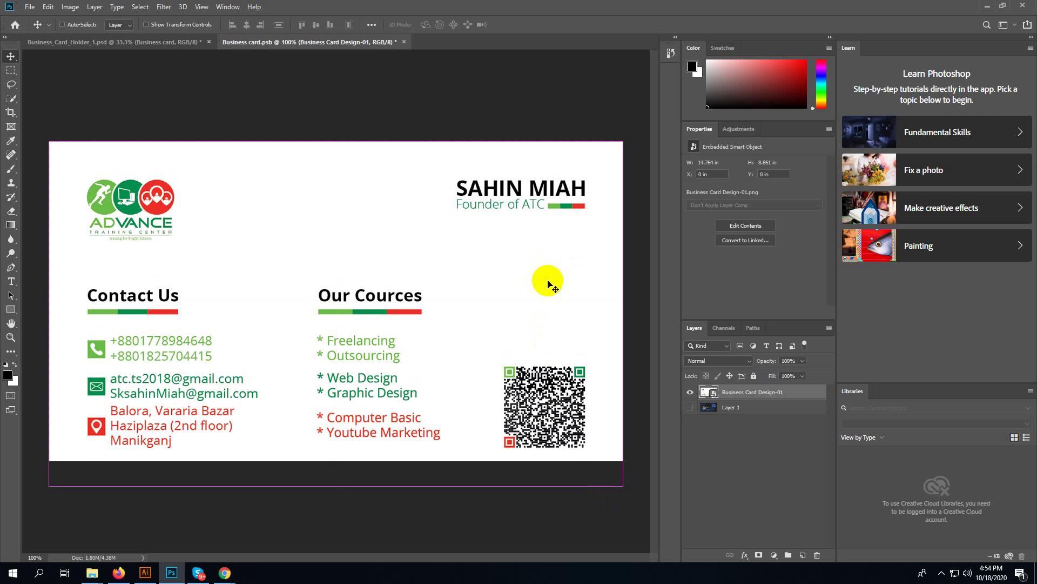
{"action": "key", "text": "ctrl+t"}
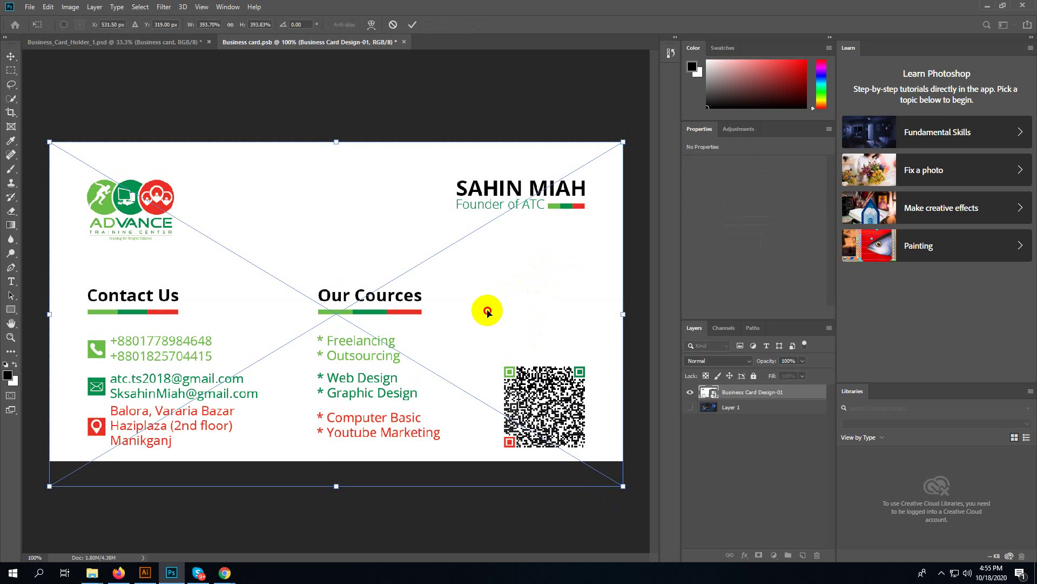
{"action": "left_click_drag", "start_coordinate": [487, 313], "coordinate": [488, 304]}
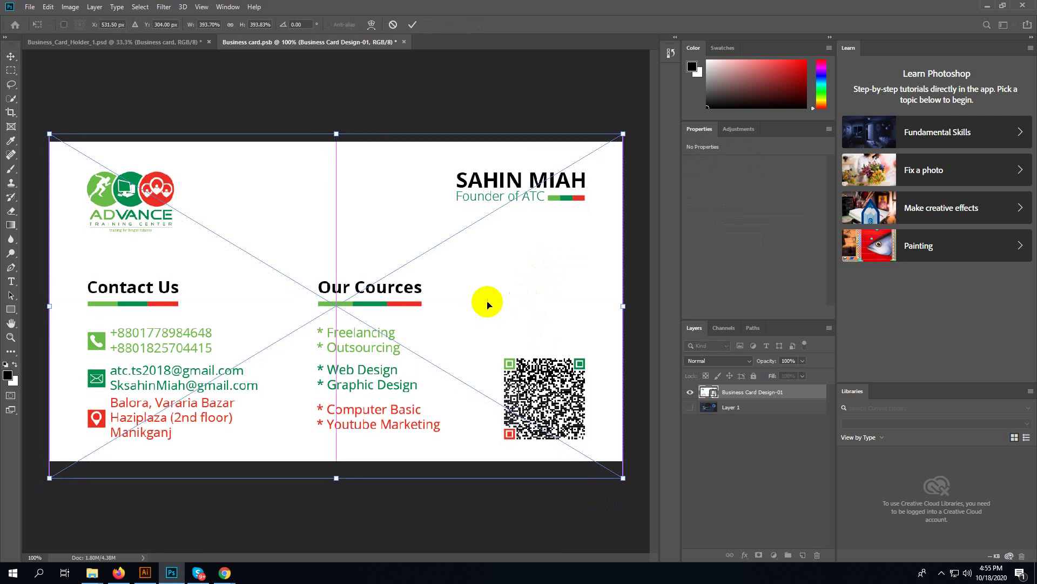
{"action": "left_click", "coordinate": [145, 573]}
{"action": "left_click_drag", "start_coordinate": [679, 271], "coordinate": [236, 243]}
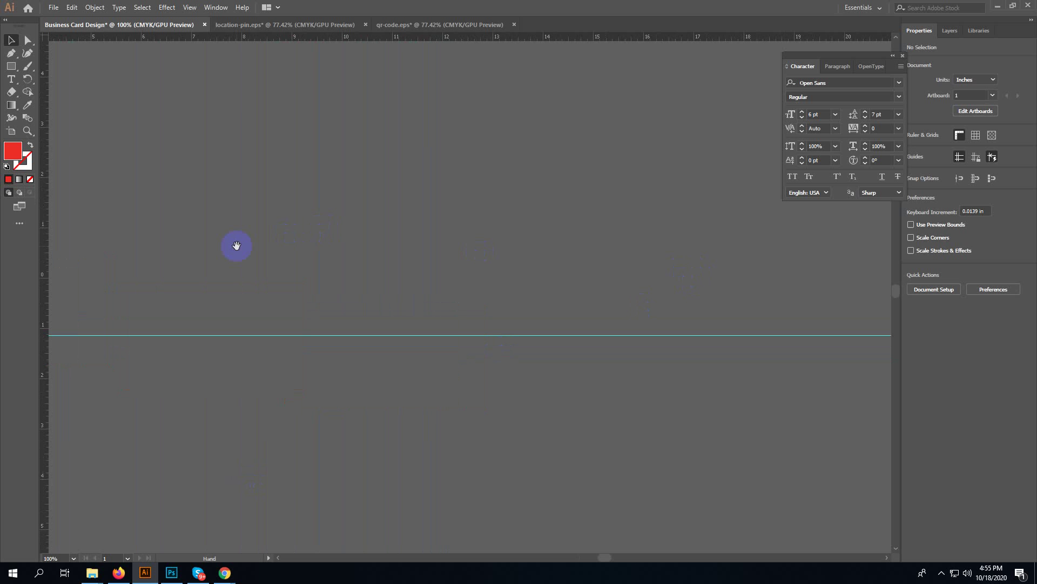
- Draw a 5.549 in red square in Illustrator, delete it, and return to Business card.psb
{"action": "left_click", "coordinate": [7, 67]}
{"action": "left_click_drag", "start_coordinate": [174, 150], "coordinate": [280, 291]}
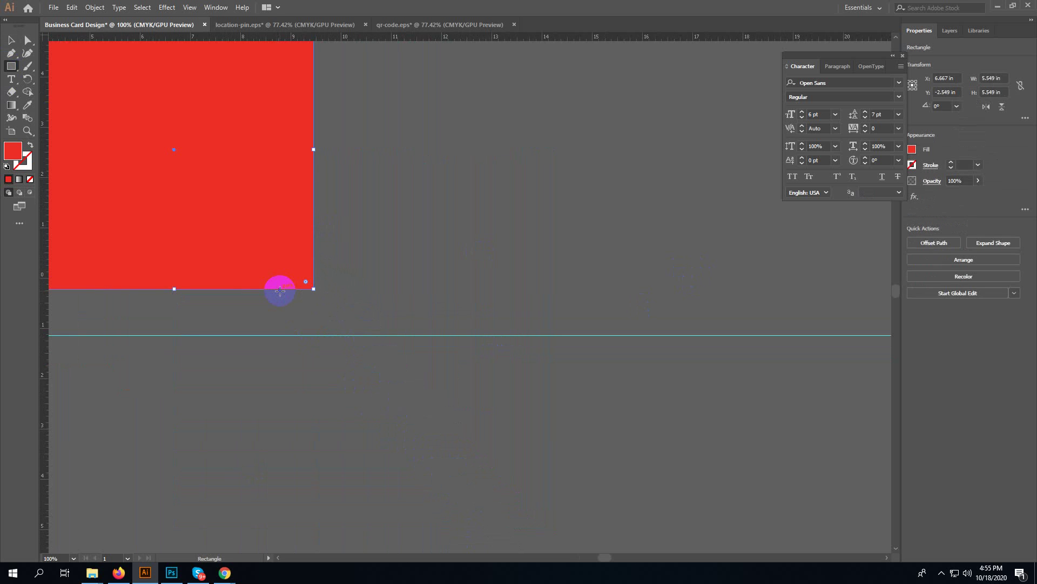
{"action": "key", "text": "Delete"}
{"action": "left_click", "coordinate": [171, 572]}
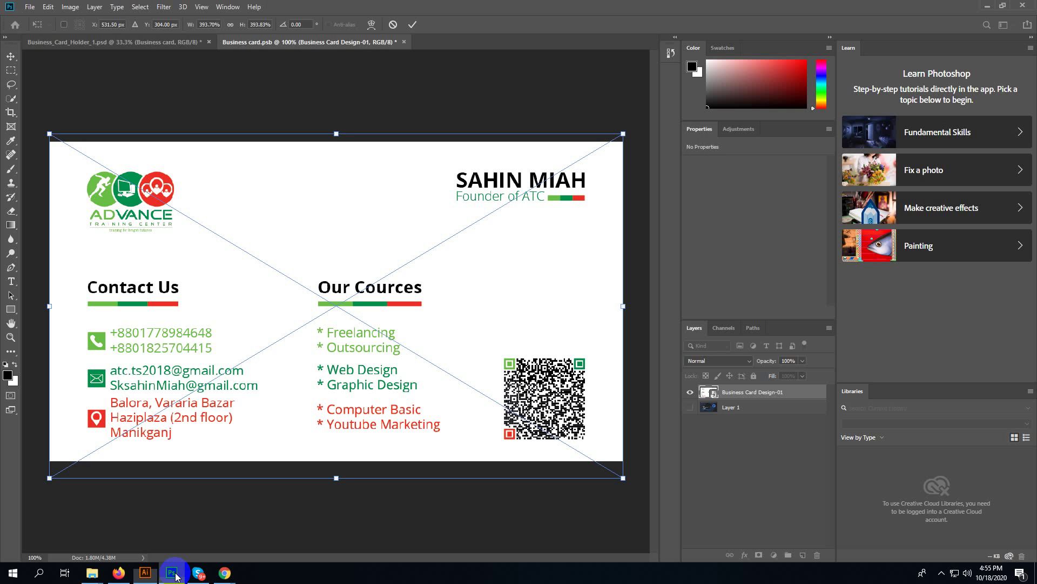
- Move the card design up and scale it to cover the card, save, and close Business card.psb
{"action": "left_click_drag", "start_coordinate": [330, 326], "coordinate": [335, 344]}
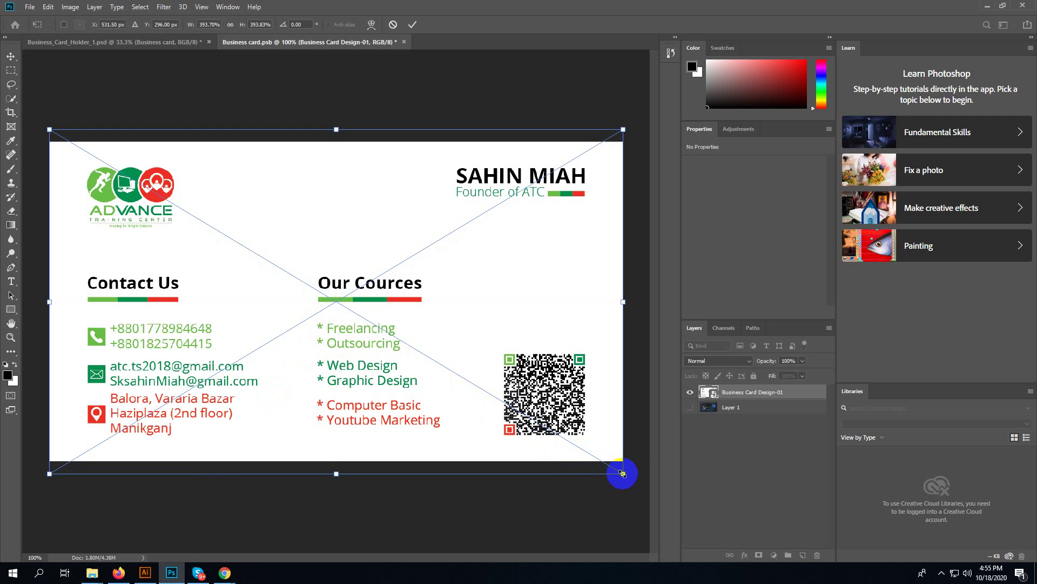
{"action": "mouse_move", "coordinate": [623, 474]}
{"action": "left_mouse_down"}
{"action": "mouse_move", "coordinate": [465, 359]}
{"action": "mouse_move", "coordinate": [615, 491]}
{"action": "left_mouse_up"}
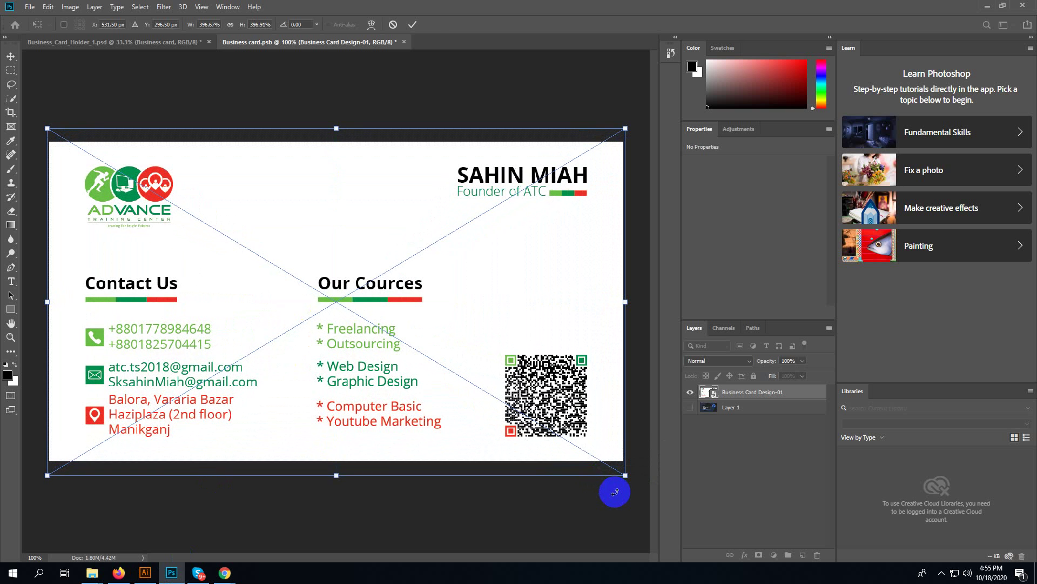
{"action": "key", "text": "Return"}
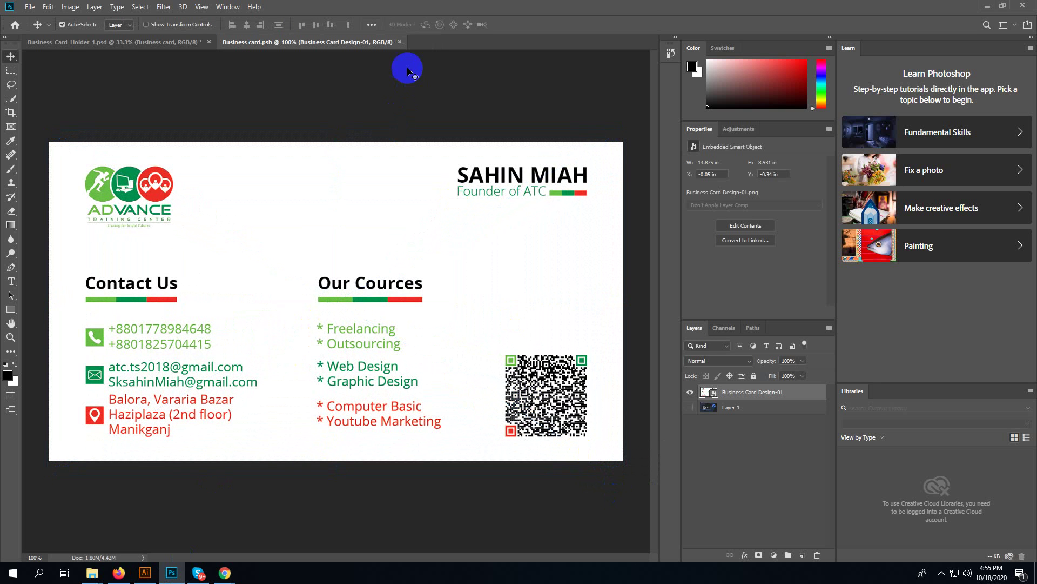
{"action": "key", "text": "ctrl"}
{"action": "left_click", "coordinate": [400, 42]}
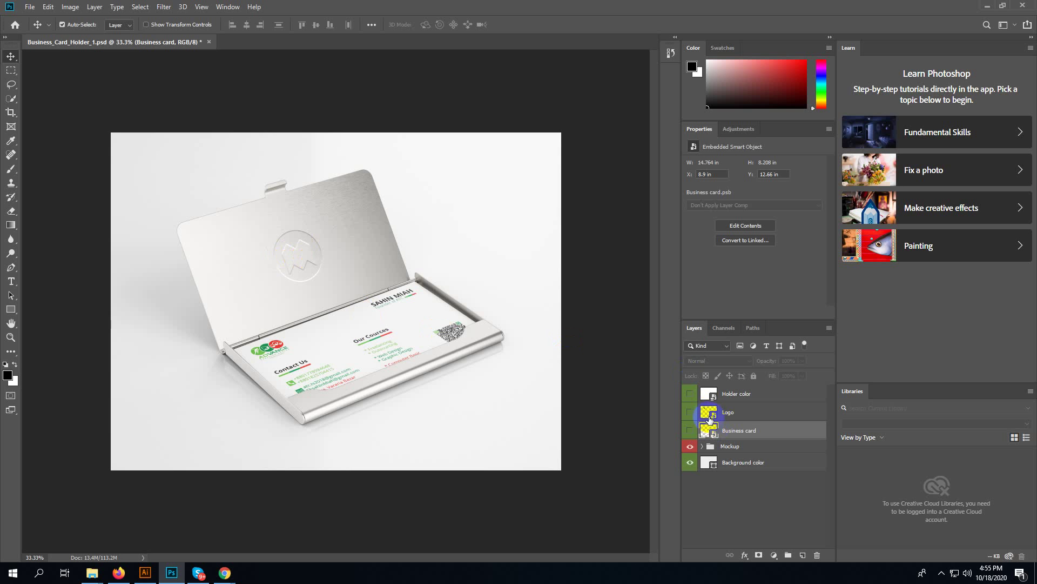
- Toggle the Logo, Business card and Holder color layer eyes, leaving Holder color visible
{"action": "left_click", "coordinate": [690, 415]}
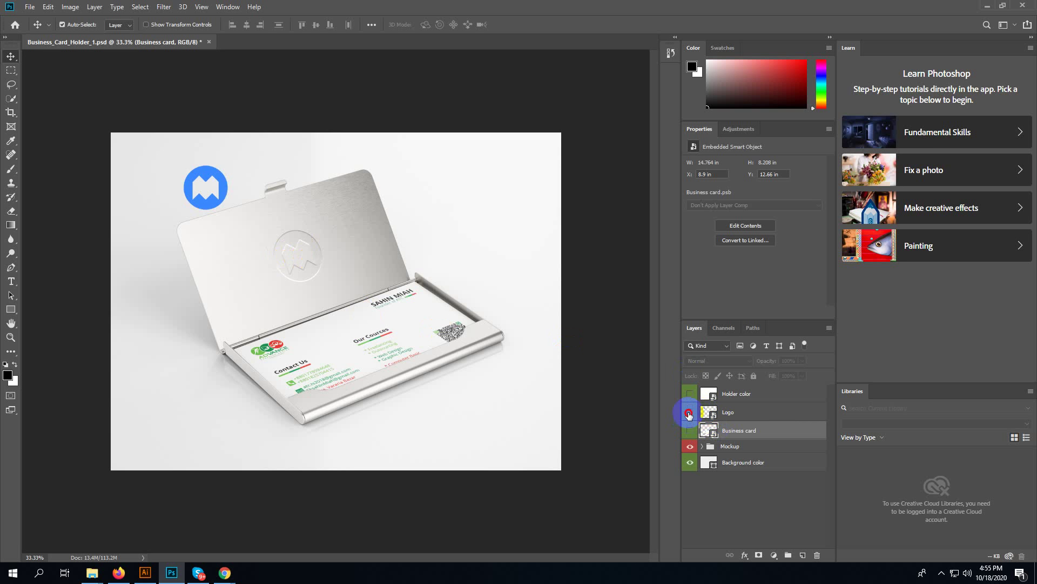
{"action": "left_click", "coordinate": [689, 415]}
{"action": "left_click", "coordinate": [689, 430]}
{"action": "left_click", "coordinate": [690, 430]}
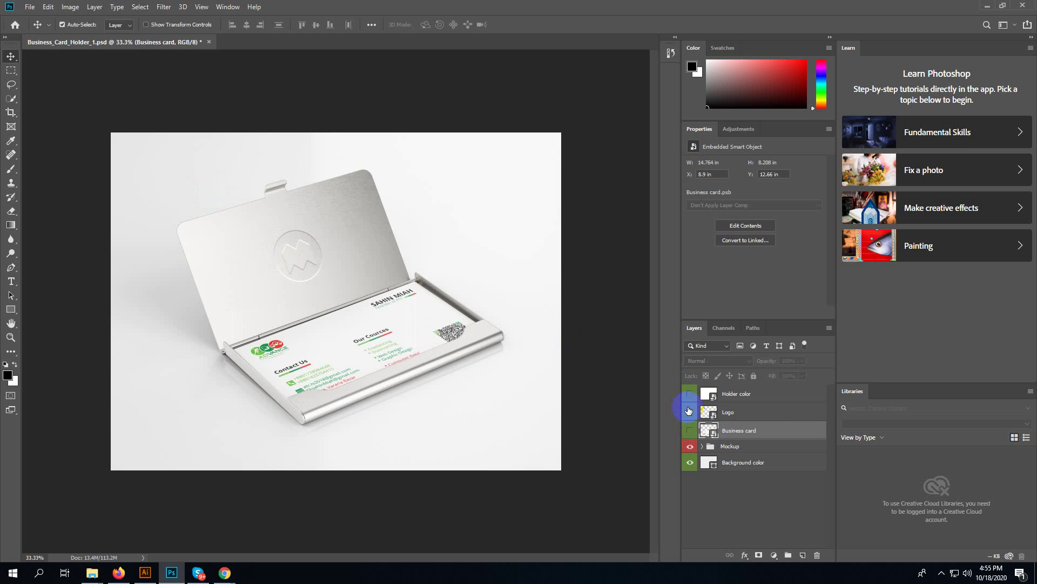
{"action": "left_click", "coordinate": [689, 394]}
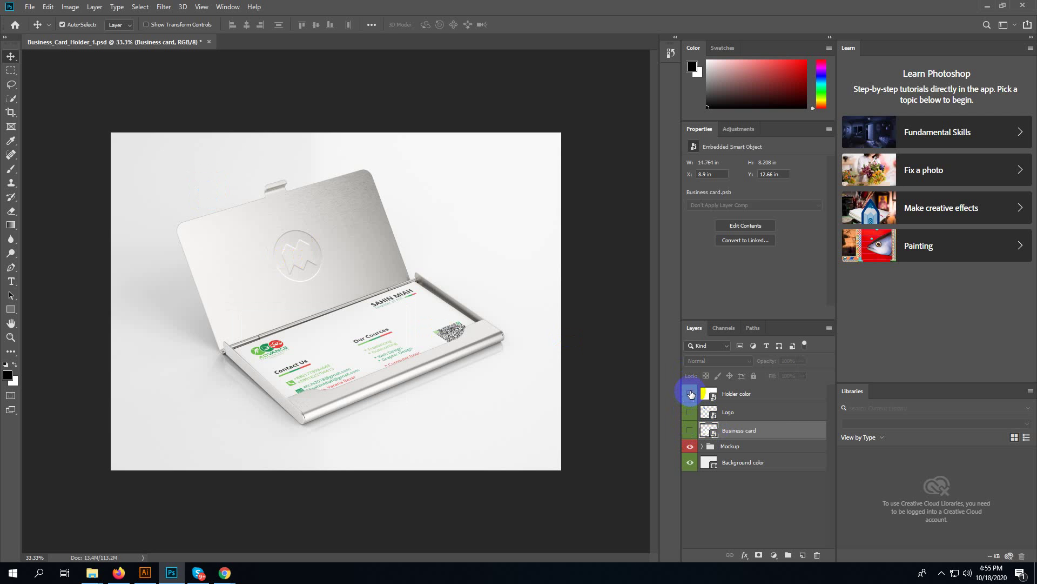
- Open the Logo smart object as Shape 1.psb and hide its blue placeholder Shape 1 layer
{"action": "double_click", "coordinate": [708, 412]}
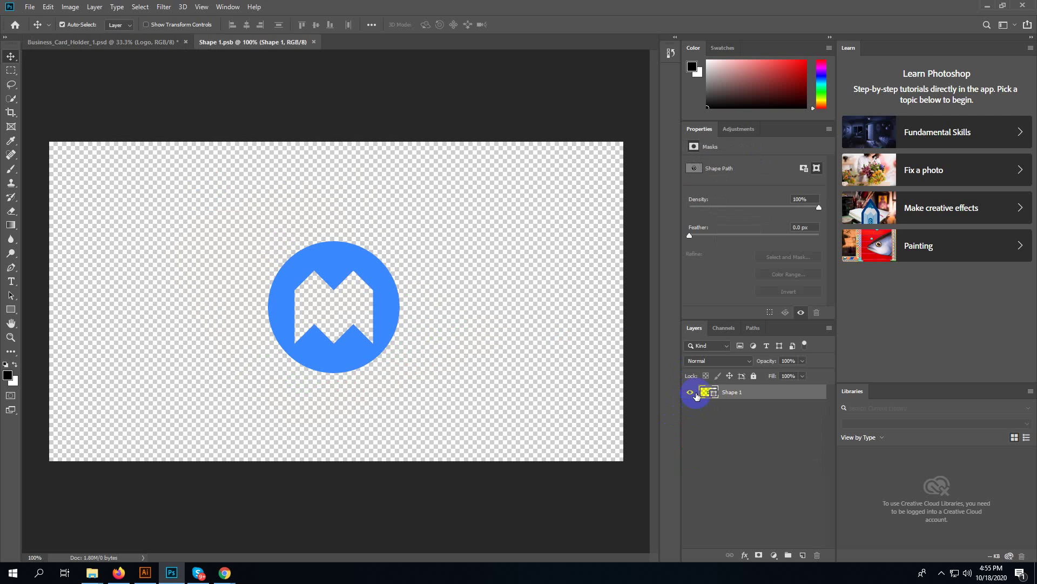
{"action": "left_click", "coordinate": [694, 393]}
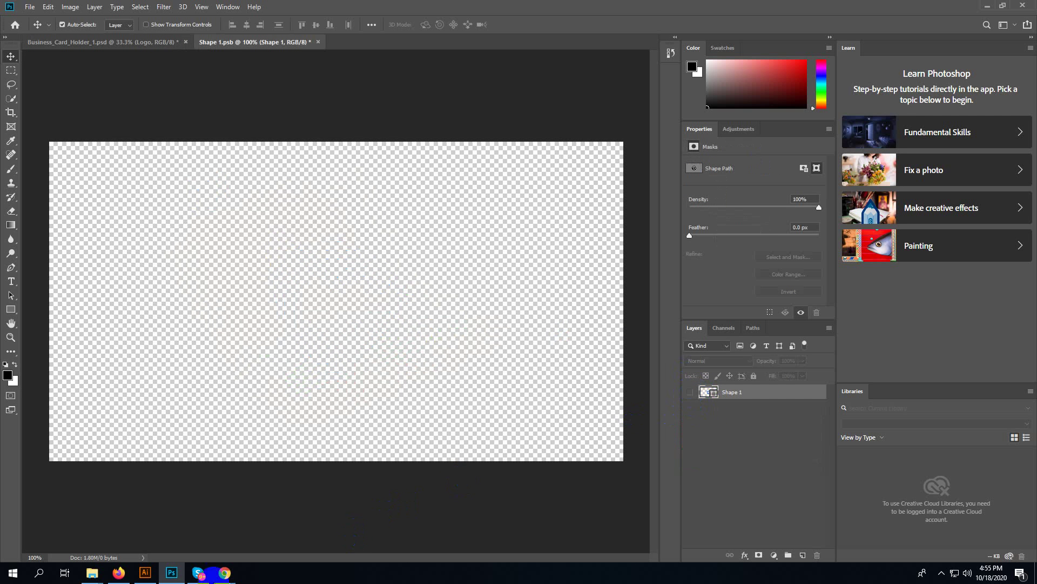
{"action": "left_click", "coordinate": [119, 573]}
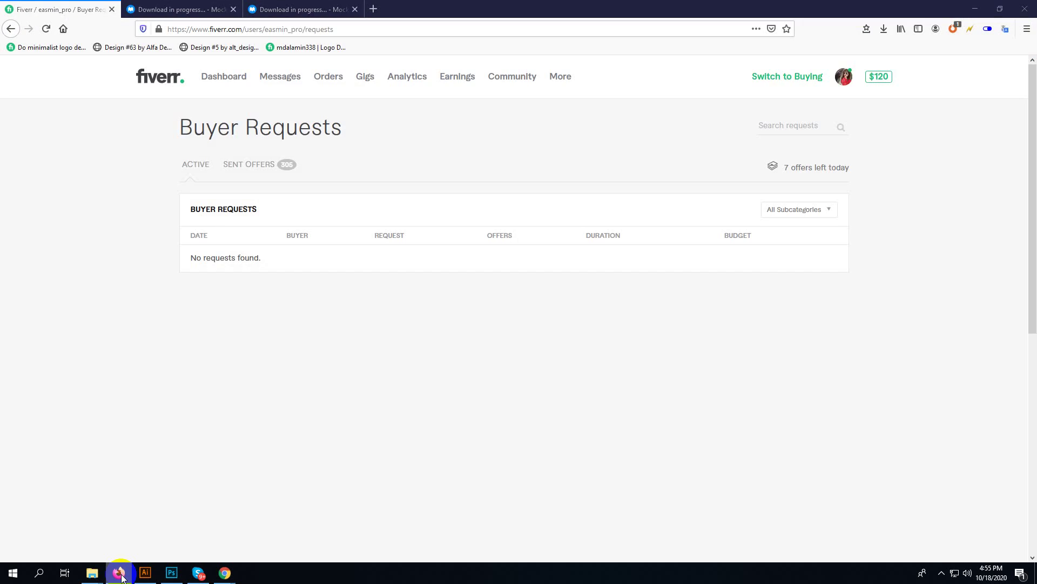
- Drag the ADVANCE Training Center logo group from Illustrator into Shape 1.psb, position it, and commit
{"action": "left_click", "coordinate": [119, 573]}
{"action": "left_click", "coordinate": [145, 573]}
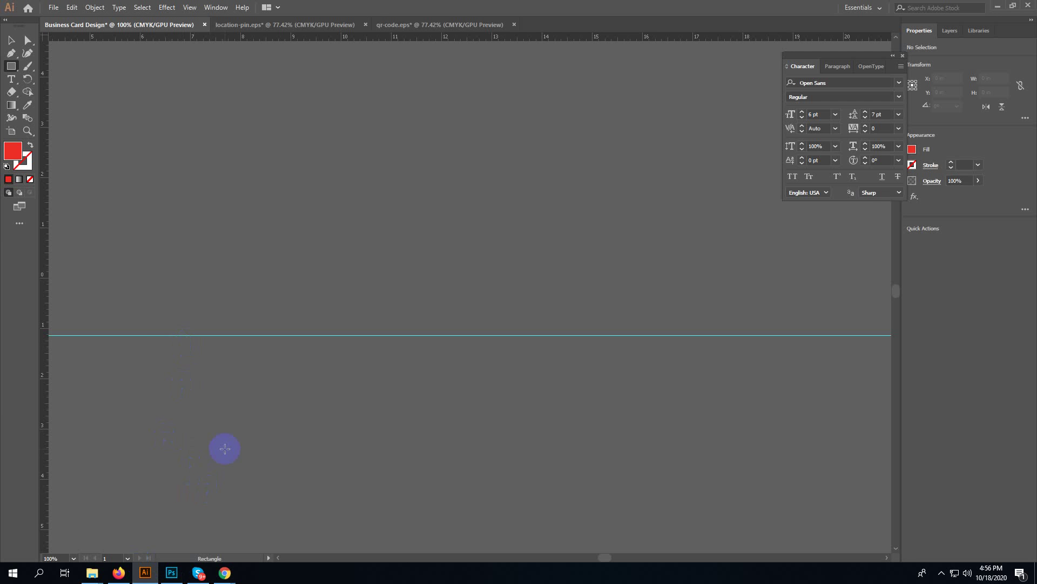
{"action": "key", "text": "v"}
{"action": "key", "text": "ctrl+0"}
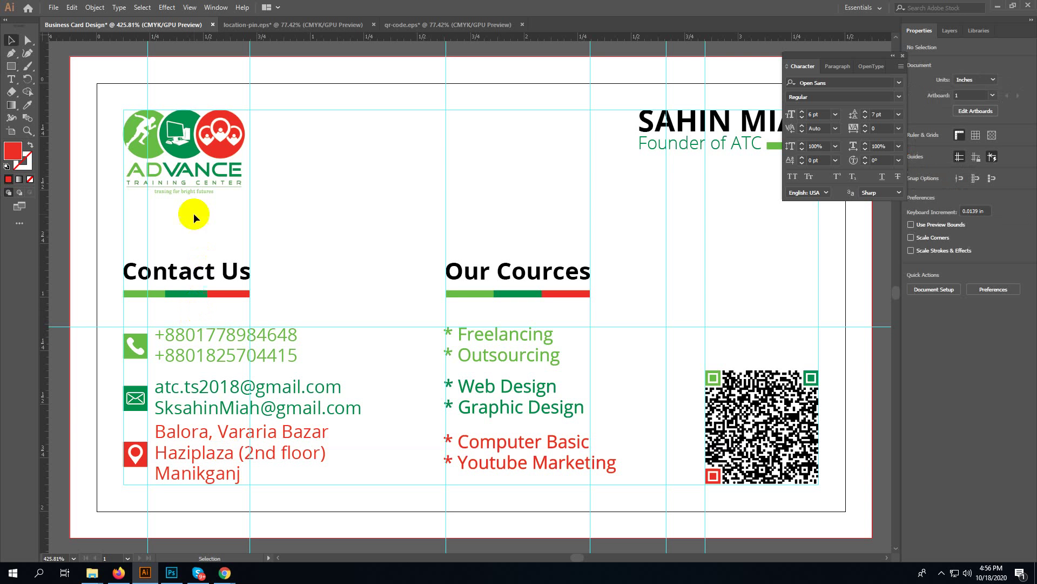
{"action": "left_click_drag", "start_coordinate": [193, 159], "coordinate": [562, 499]}
{"action": "left_click_drag", "start_coordinate": [412, 365], "coordinate": [394, 353]}
{"action": "double_click", "coordinate": [394, 355]}
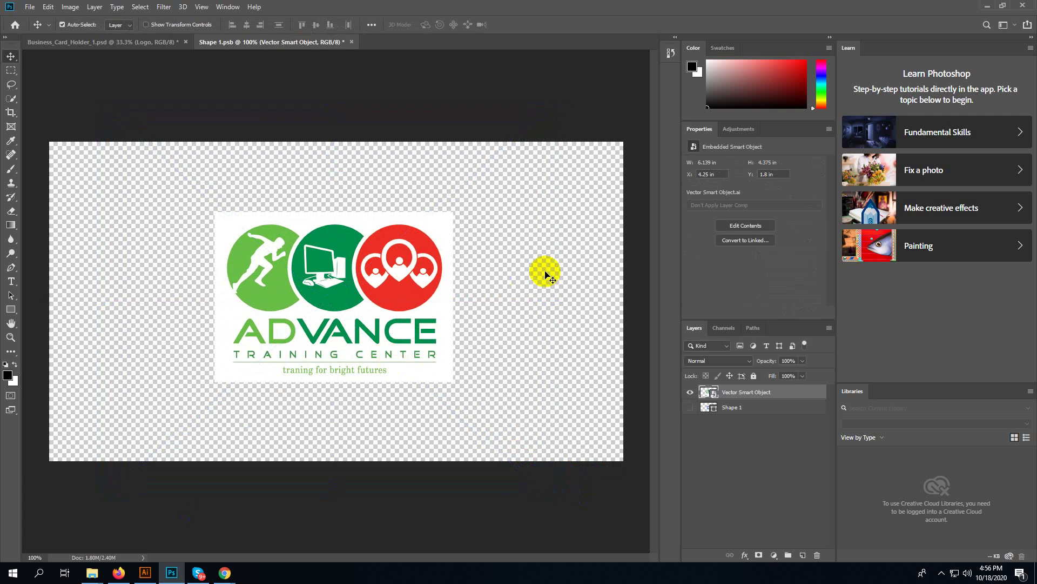
- Rasterize the ADVANCE logo layer and delete its white background with the Magic Wand
{"action": "right_click", "coordinate": [774, 400]}
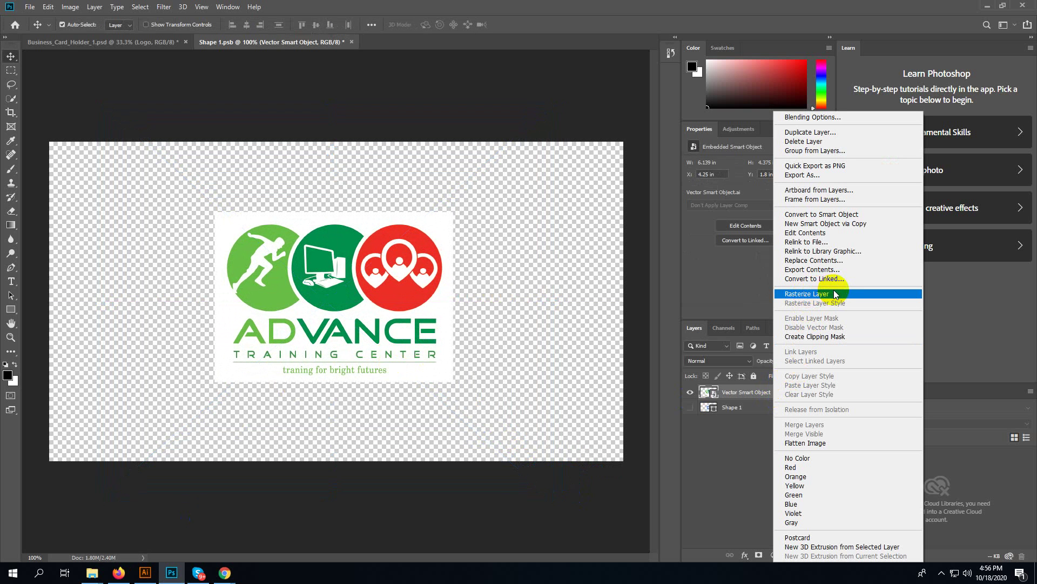
{"action": "left_click", "coordinate": [835, 294]}
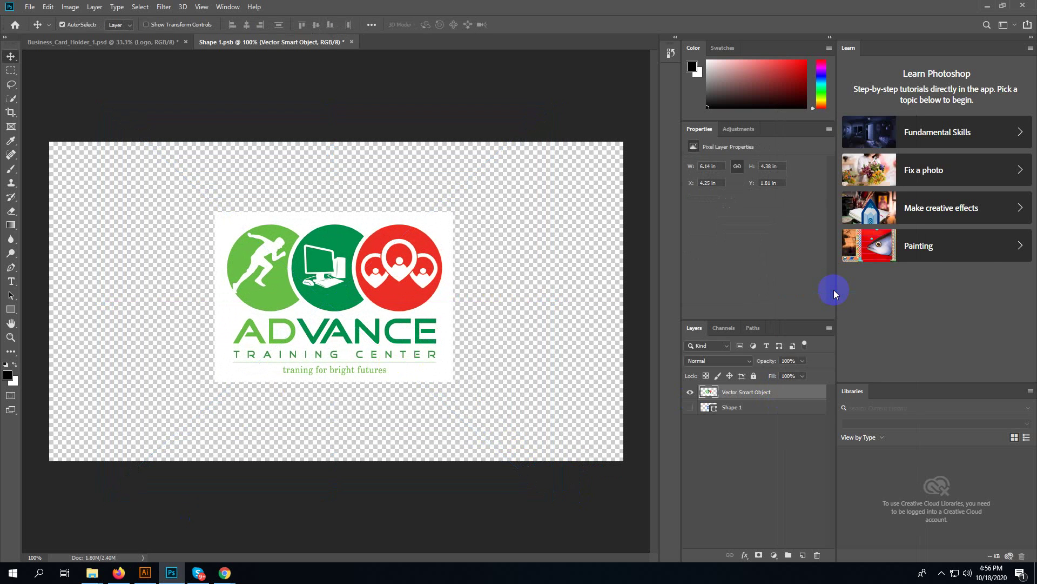
{"action": "key", "text": "w"}
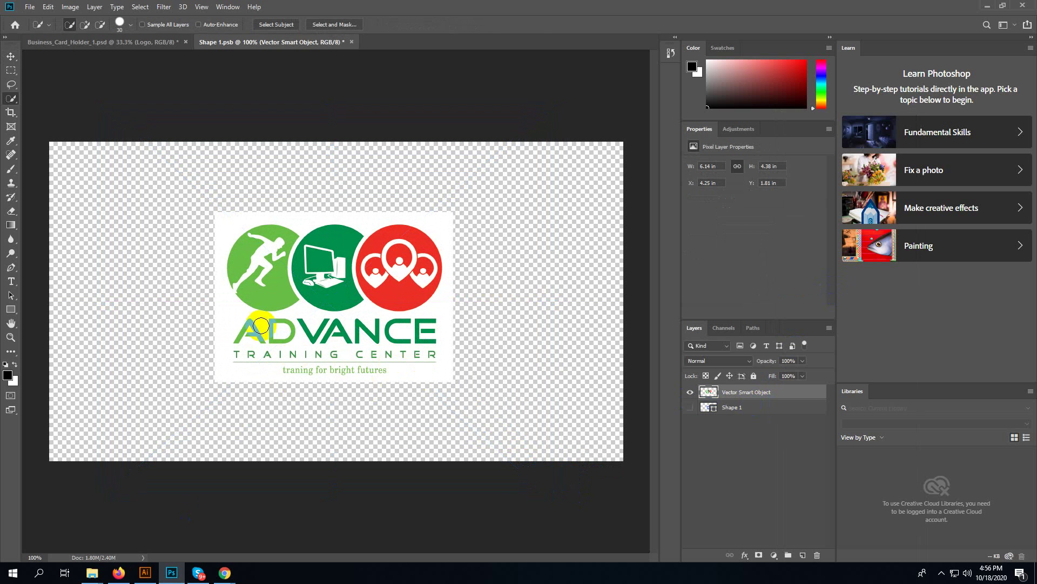
{"action": "key", "text": "shift+w"}
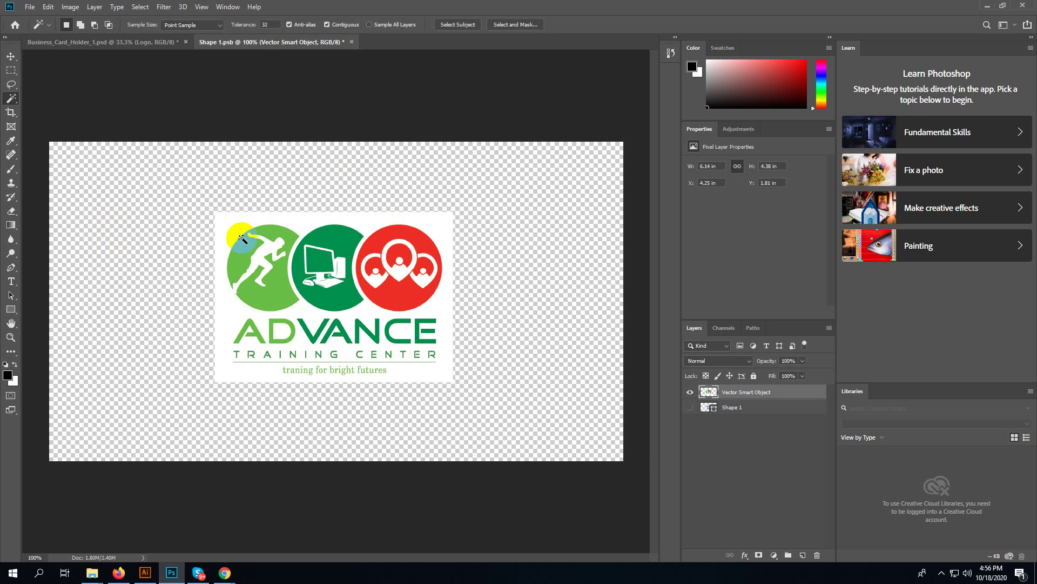
{"action": "left_click", "coordinate": [230, 232]}
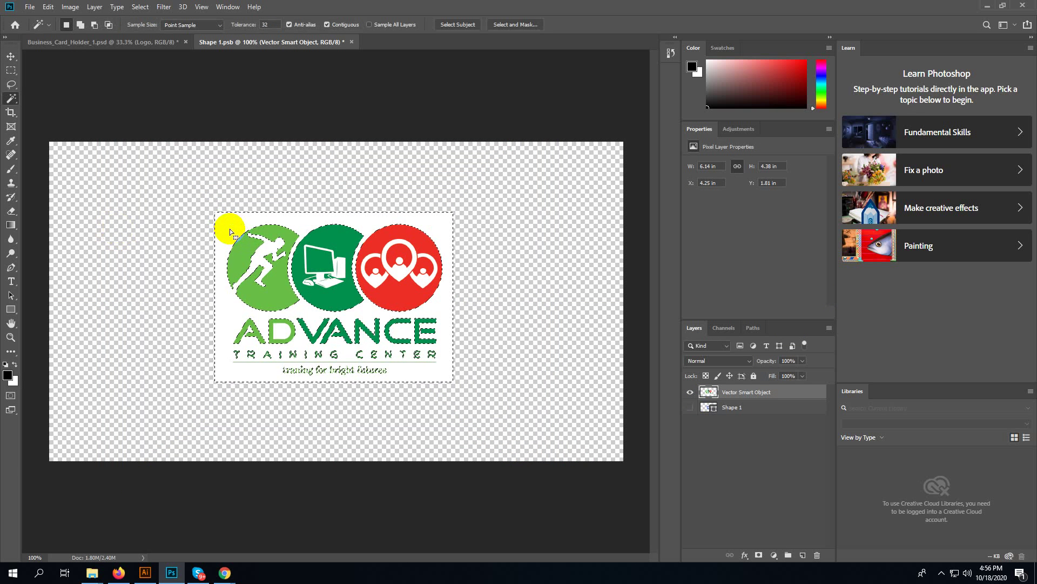
{"action": "key", "text": "Delete"}
- Magic-Wand select the white monitor, the three white pins and part of the ADVANCE lettering
{"action": "left_click", "coordinate": [340, 264]}
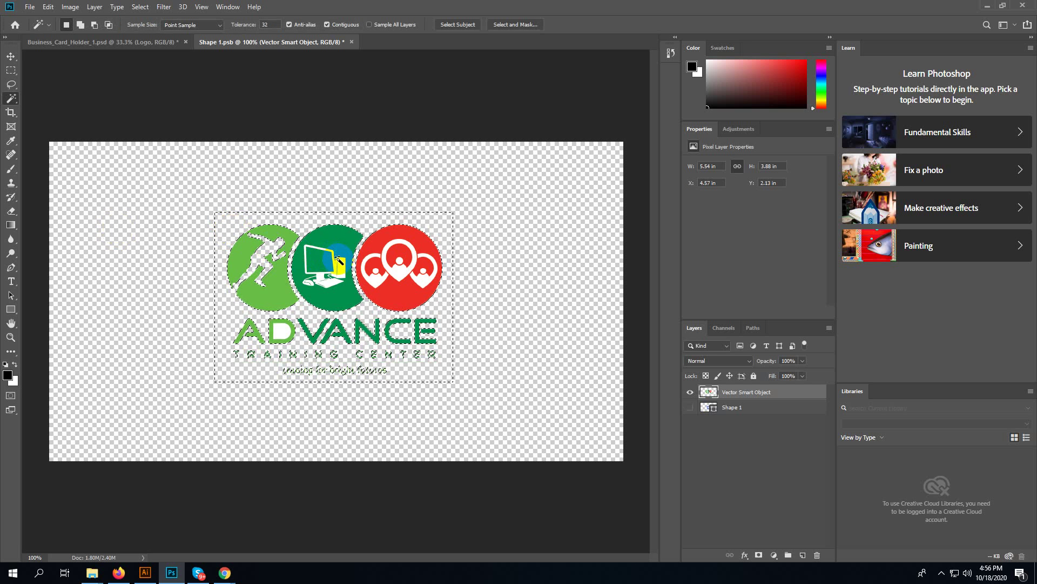
{"action": "left_click", "coordinate": [377, 285]}
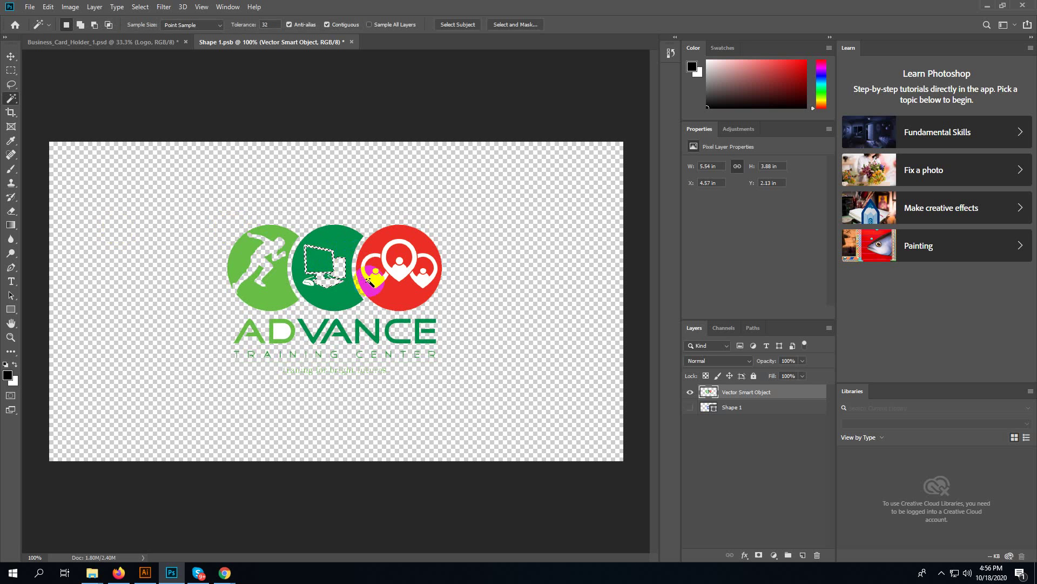
{"action": "left_click", "coordinate": [399, 273], "text": "shift"}
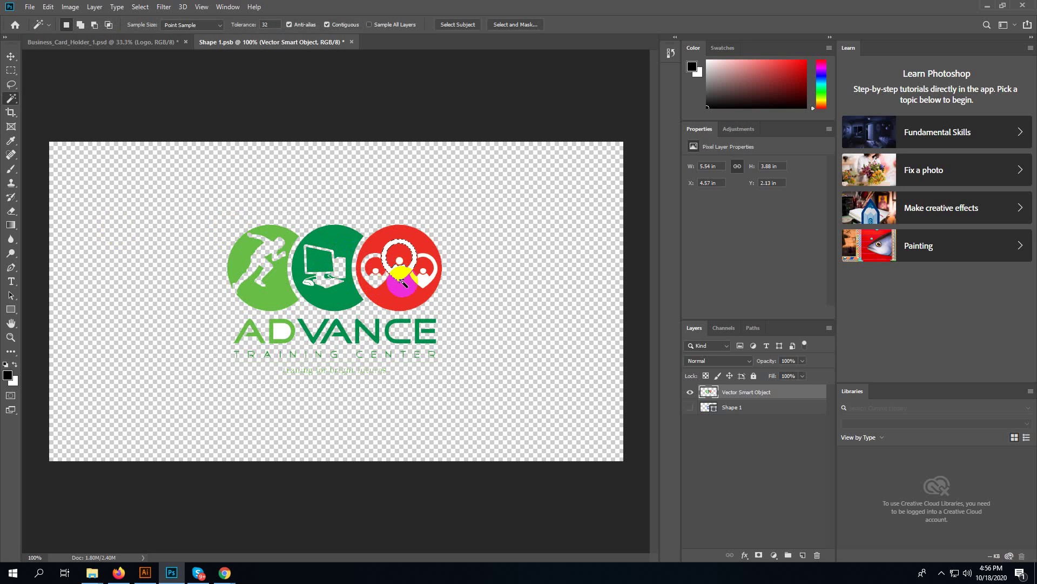
{"action": "left_click", "coordinate": [419, 283], "text": "shift"}
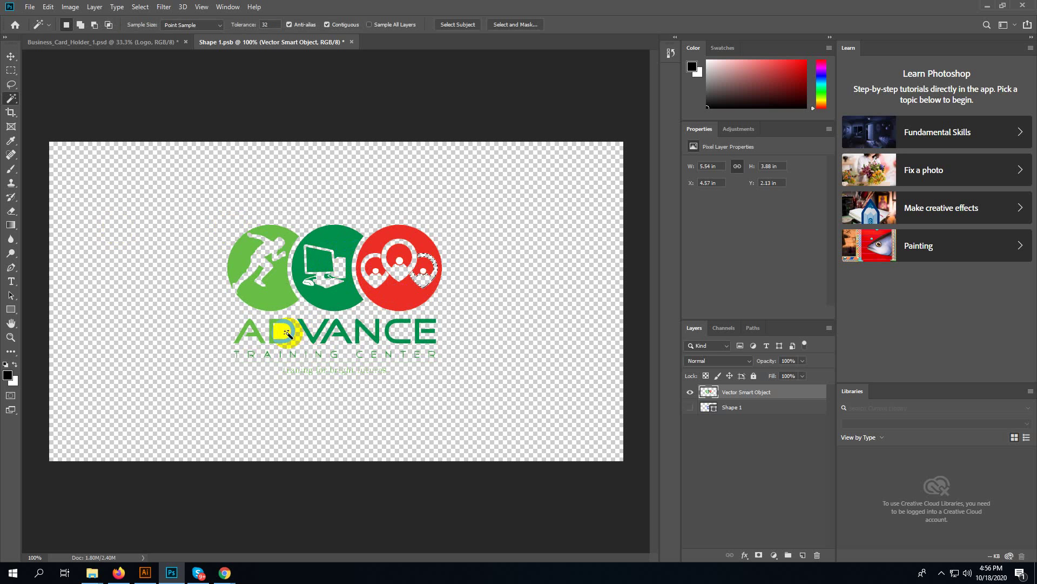
{"action": "left_click", "coordinate": [355, 333], "text": "shift"}
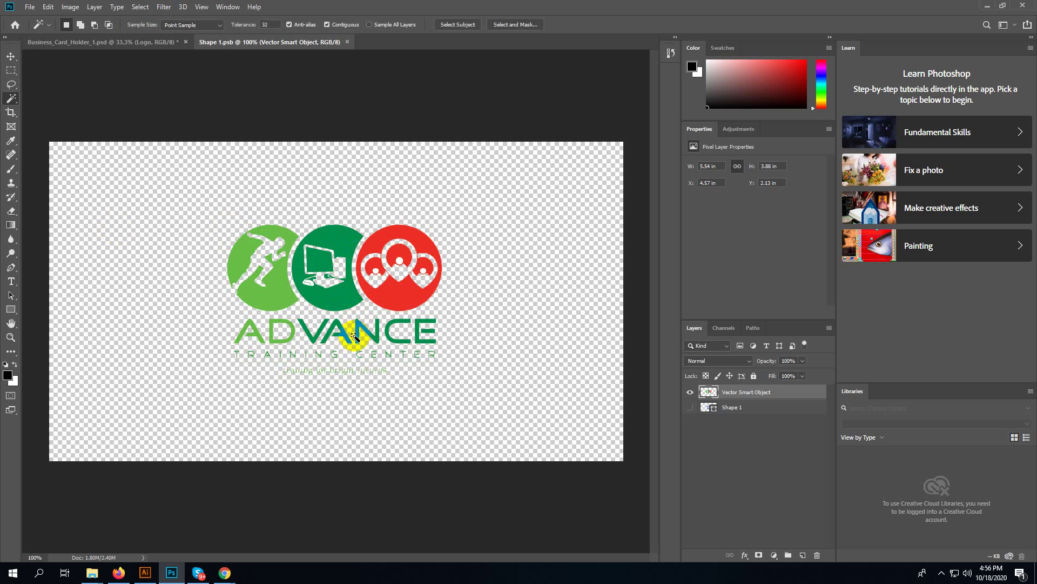
- Save the holder mockup to the Desktop as Business_Card_Holder_1.jpg at JPEG quality 12
{"action": "left_click", "coordinate": [154, 42]}
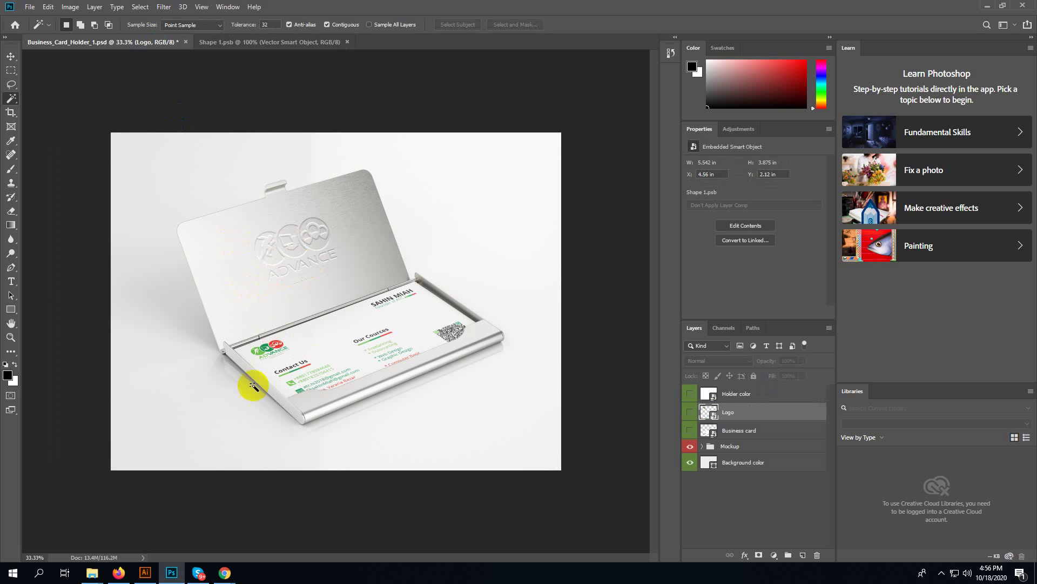
{"action": "left_click", "coordinate": [174, 501]}
{"action": "key", "text": "ctrl+shift+s"}
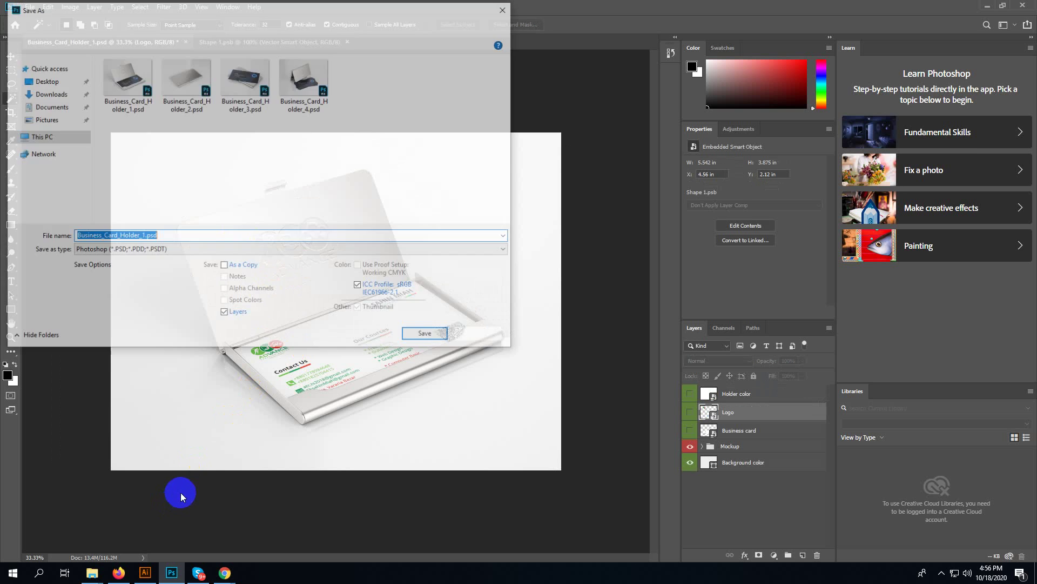
{"action": "left_click", "coordinate": [38, 81]}
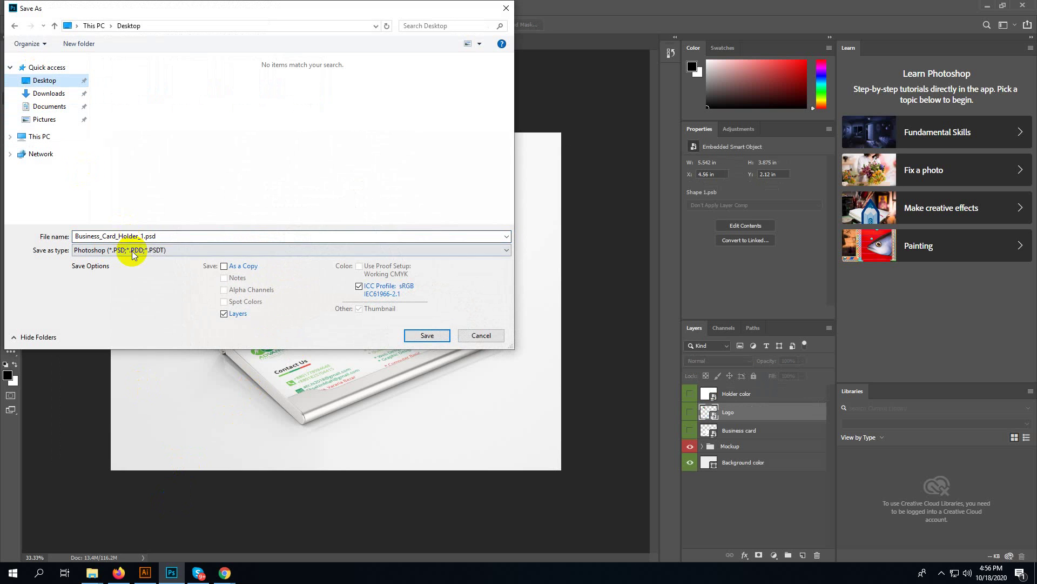
{"action": "left_click", "coordinate": [200, 249]}
{"action": "left_click", "coordinate": [146, 327]}
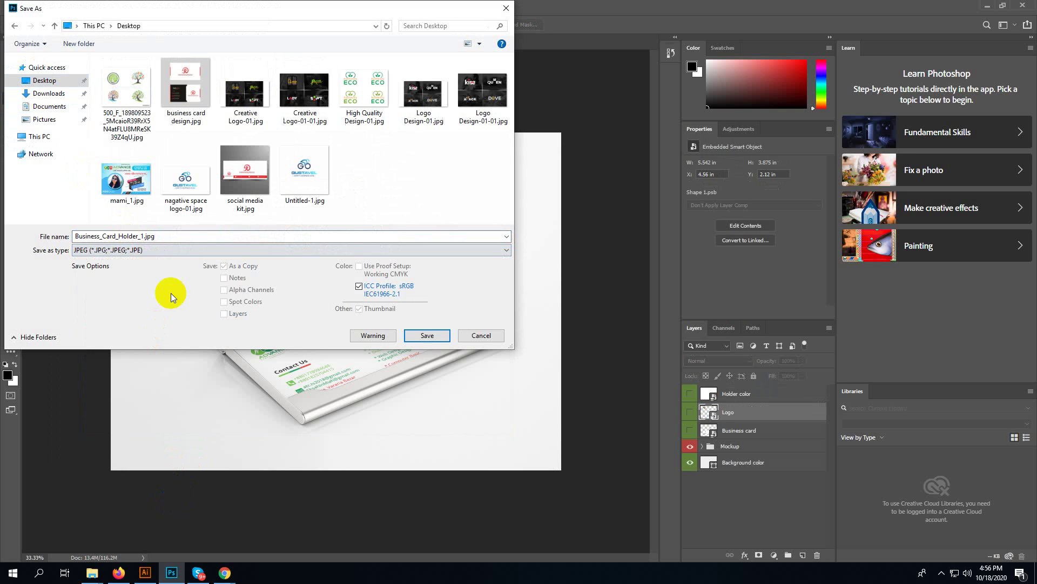
{"action": "left_click", "coordinate": [187, 235]}
{"action": "left_click", "coordinate": [189, 234]}
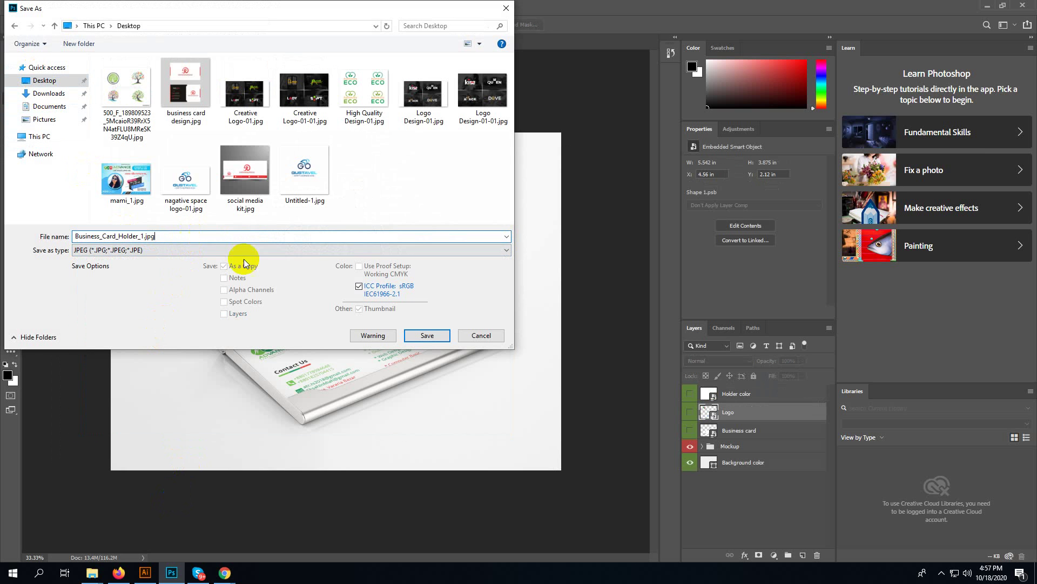
{"action": "left_click", "coordinate": [424, 336]}
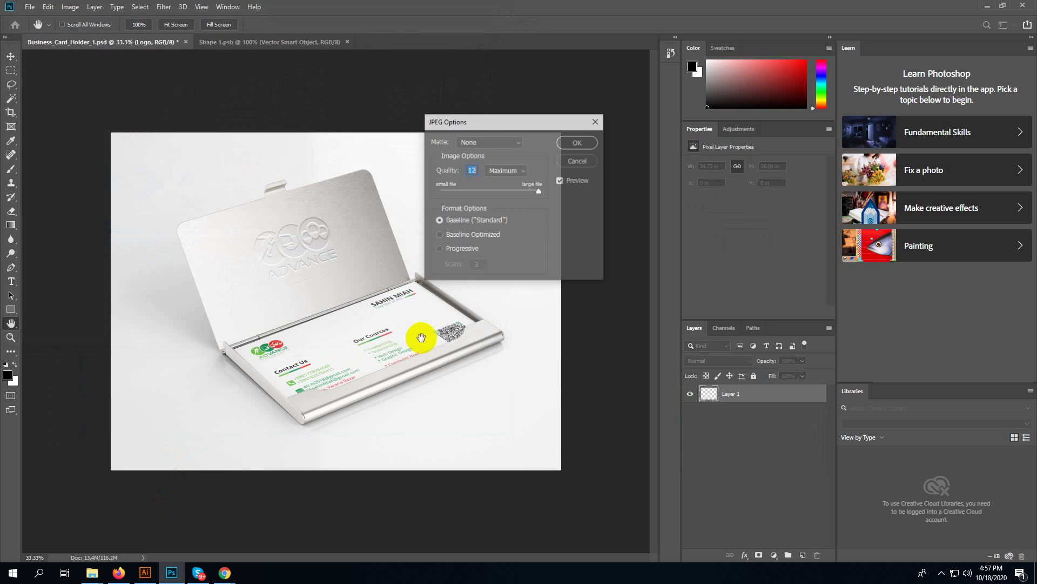
{"action": "left_click", "coordinate": [577, 142]}
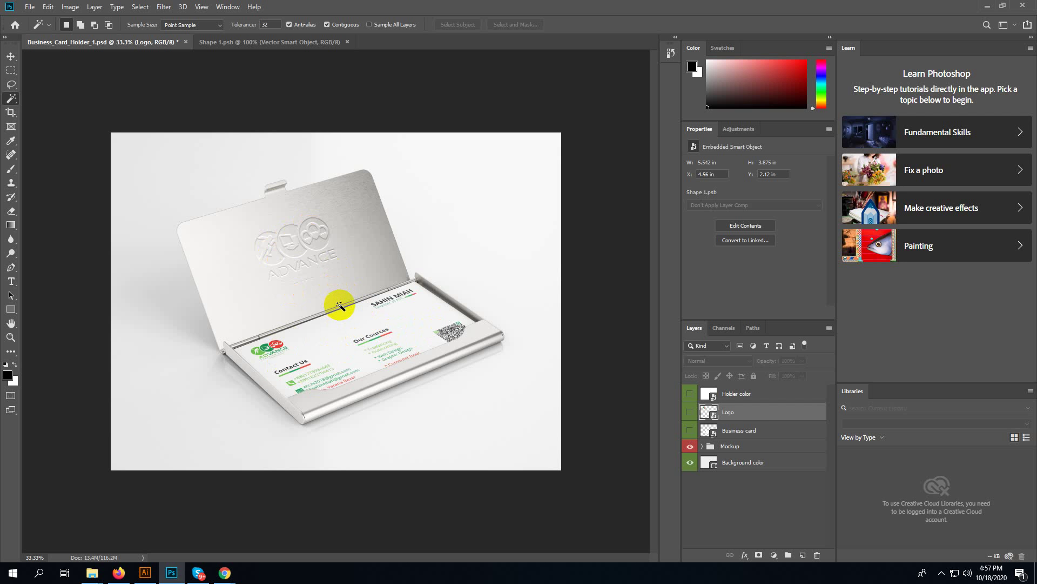
- Delete the old logo layer in Shape 1, then drag Illustrator's ADVANCE logo into it
{"action": "left_click", "coordinate": [264, 42]}
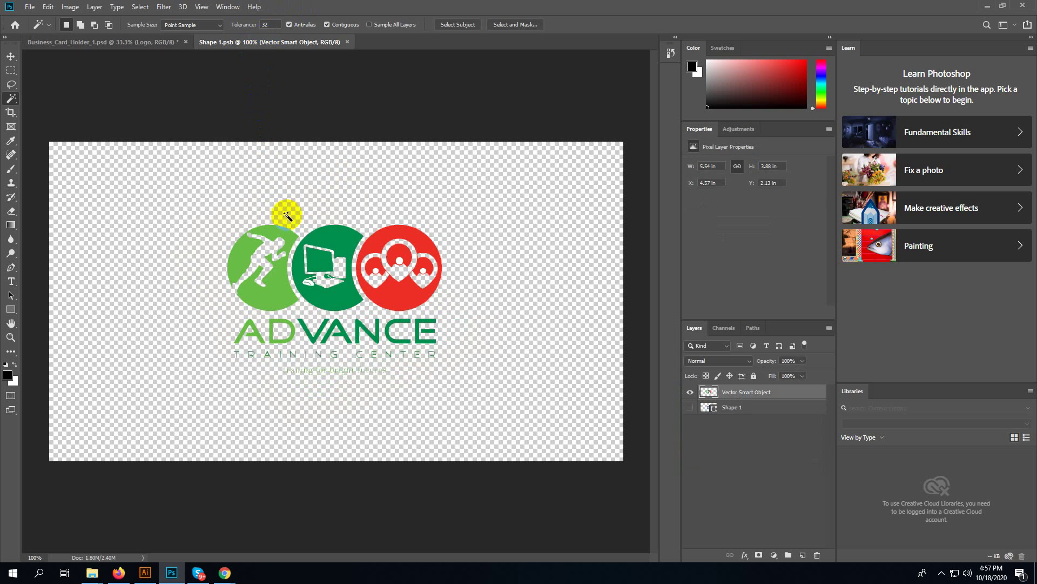
{"action": "key", "text": "Delete"}
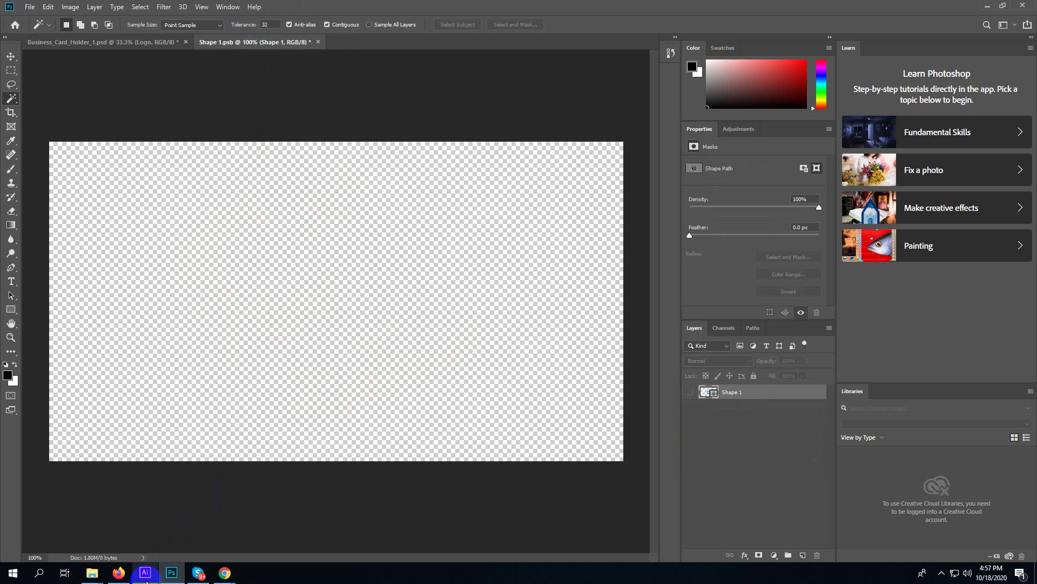
{"action": "mouse_move", "coordinate": [145, 574]}
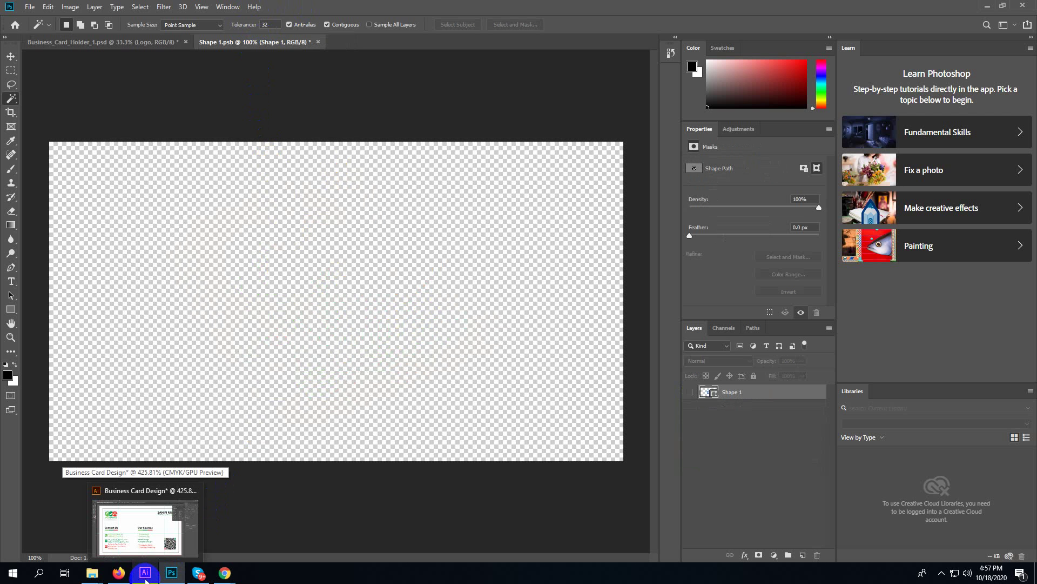
{"action": "left_click", "coordinate": [144, 574]}
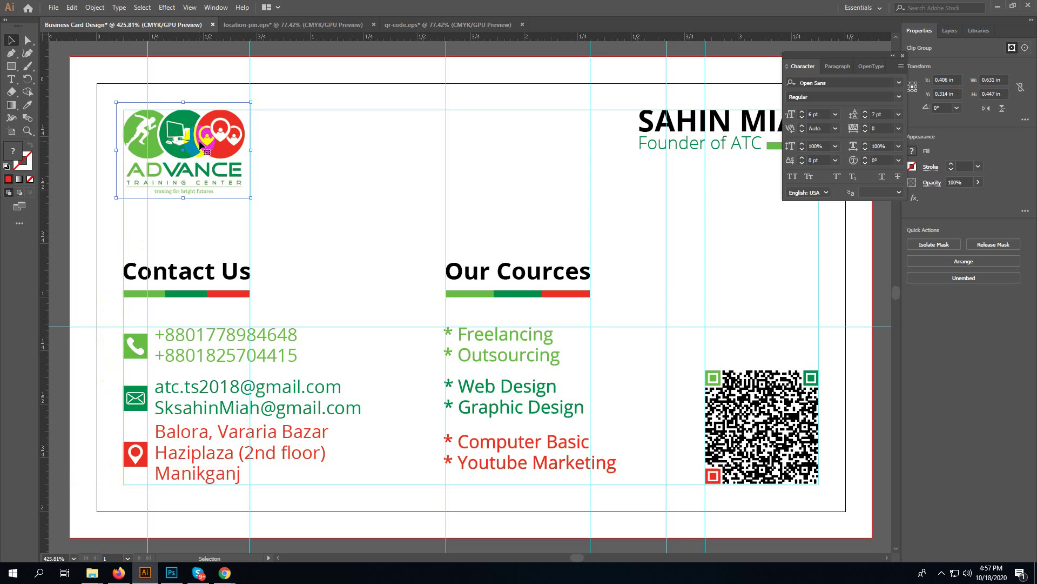
{"action": "left_click_drag", "start_coordinate": [222, 150], "coordinate": [318, 303]}
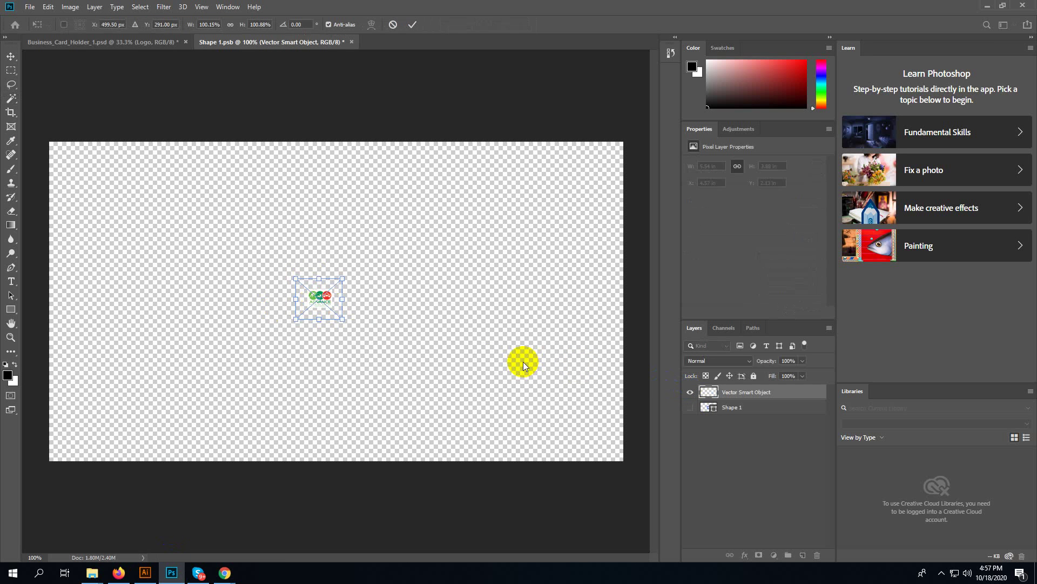
- Scale up the pasted logo, then try erasing on it, undoing both rasterize prompts
{"action": "left_click_drag", "start_coordinate": [343, 319], "coordinate": [416, 409]}
{"action": "key", "text": "Return"}
{"action": "key", "text": "w"}
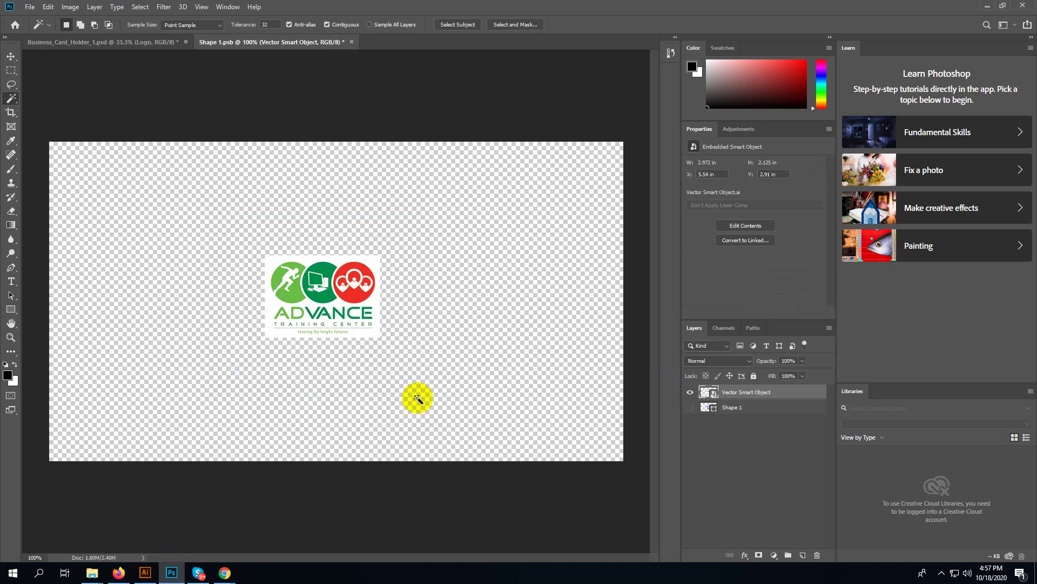
{"action": "key", "text": "e"}
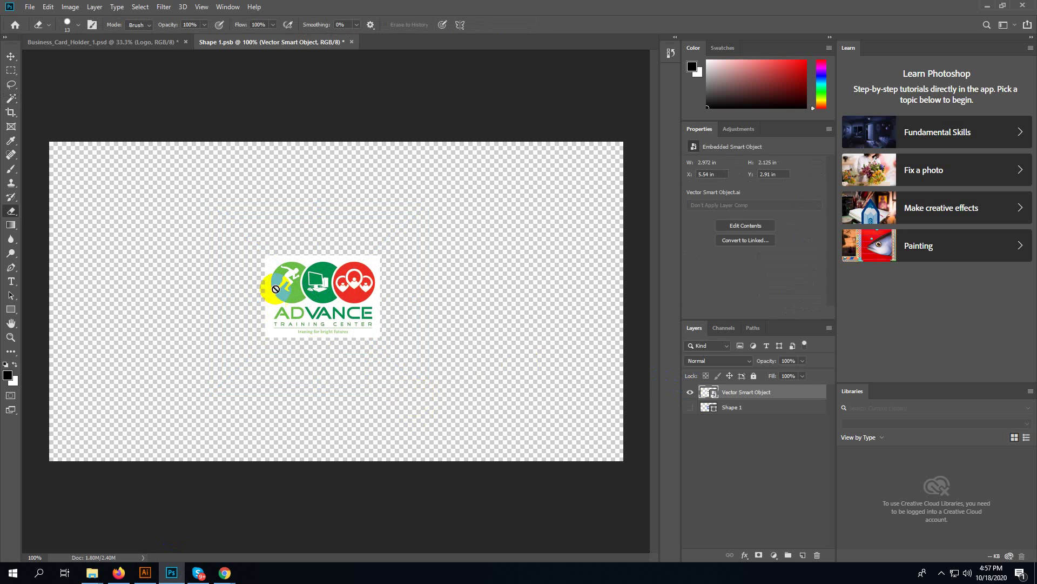
{"action": "left_click", "coordinate": [273, 291]}
{"action": "left_click", "coordinate": [504, 221]}
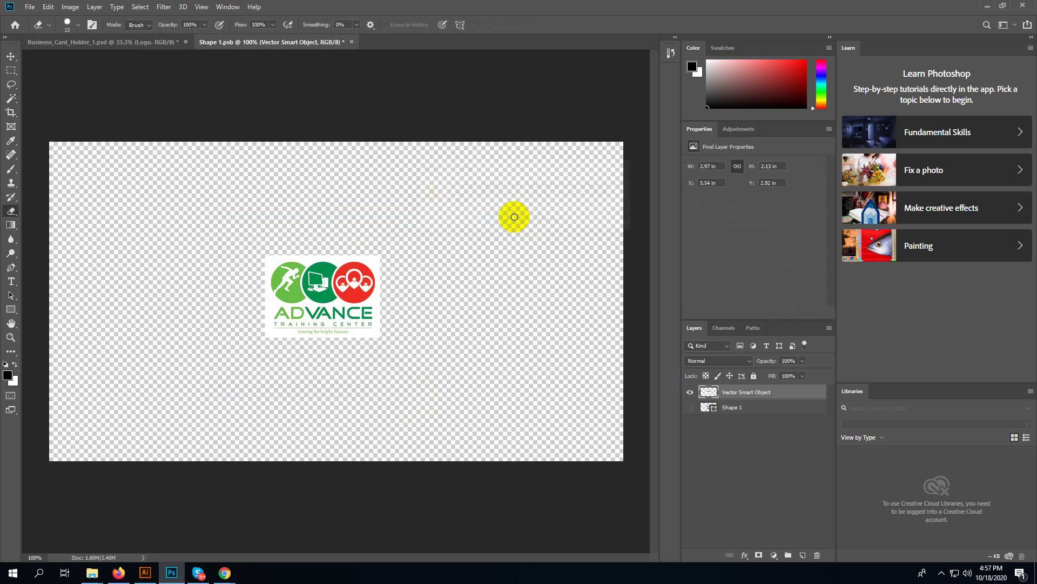
{"action": "key", "text": "ctrl+z"}
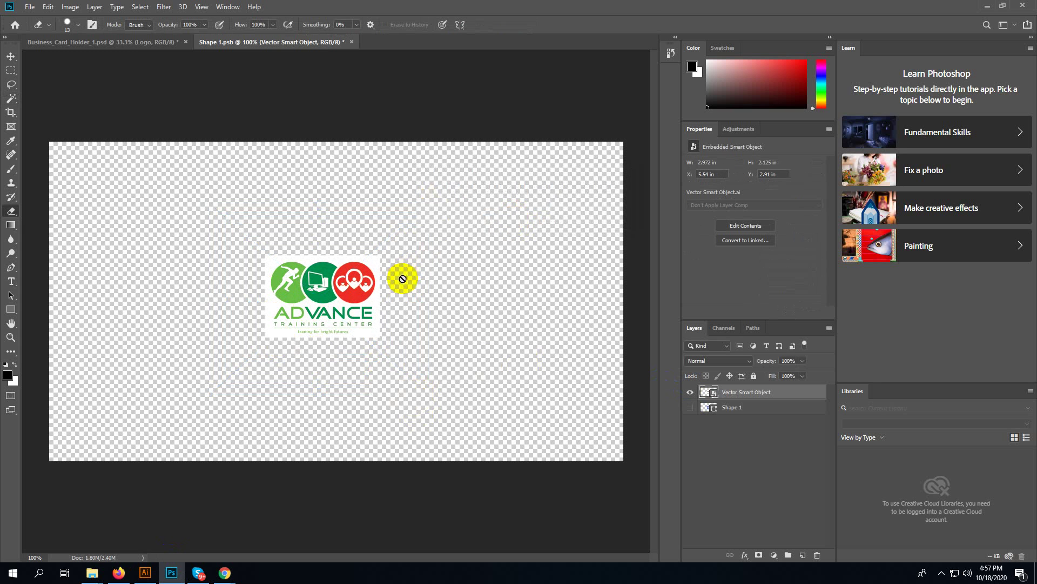
{"action": "left_click", "coordinate": [294, 287]}
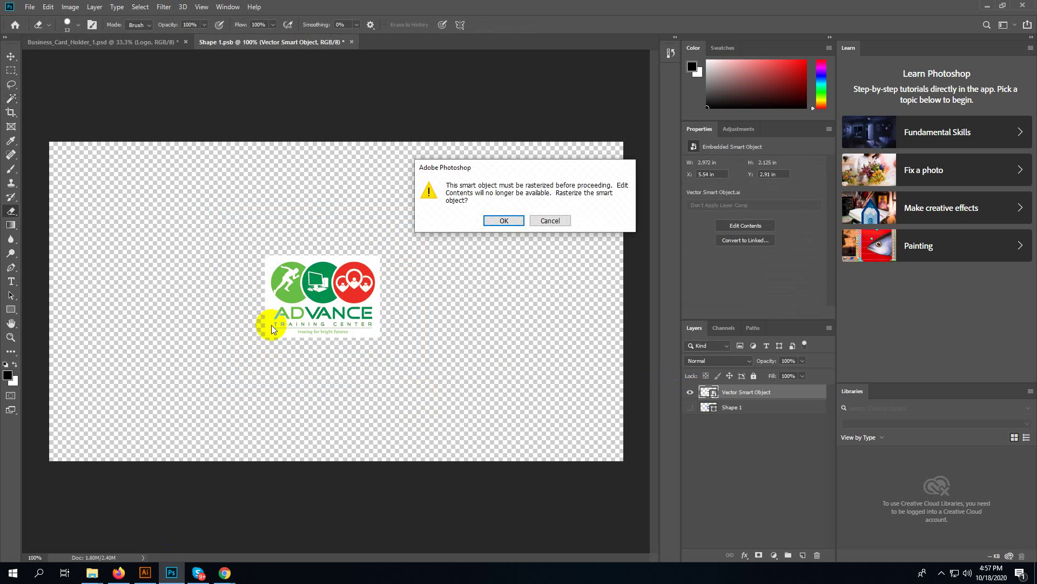
{"action": "left_click", "coordinate": [500, 221]}
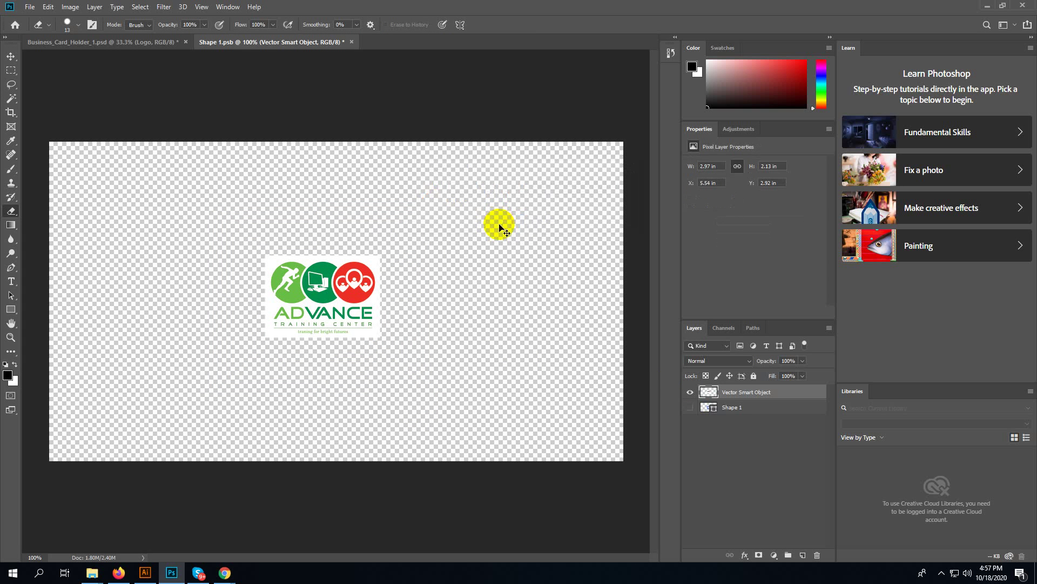
{"action": "key", "text": "ctrl+z"}
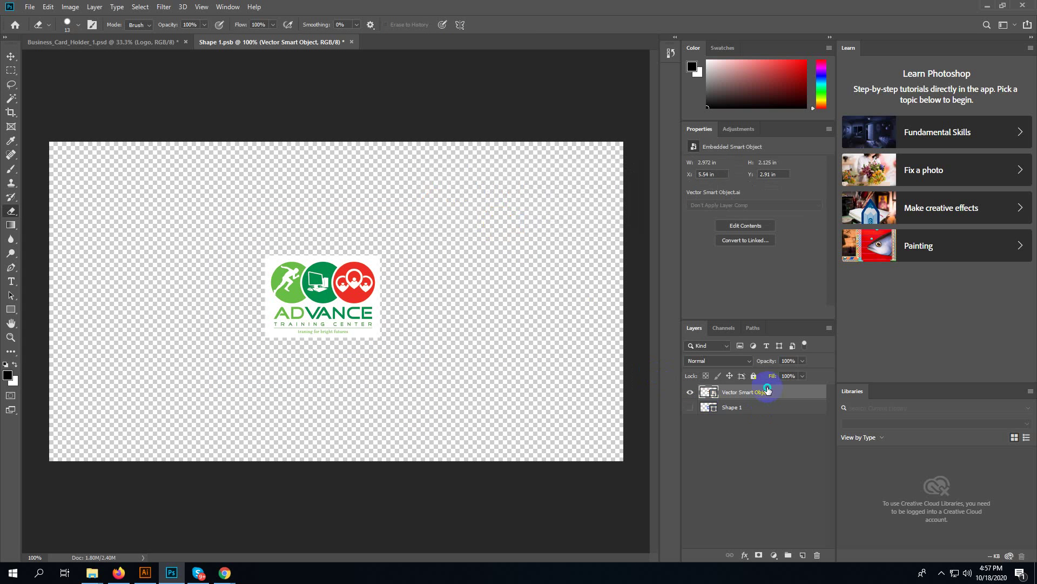
- Rasterize the Vector Smart Object layer and zoom in to 200% with the Magic Wand ready
{"action": "right_click", "coordinate": [767, 390]}
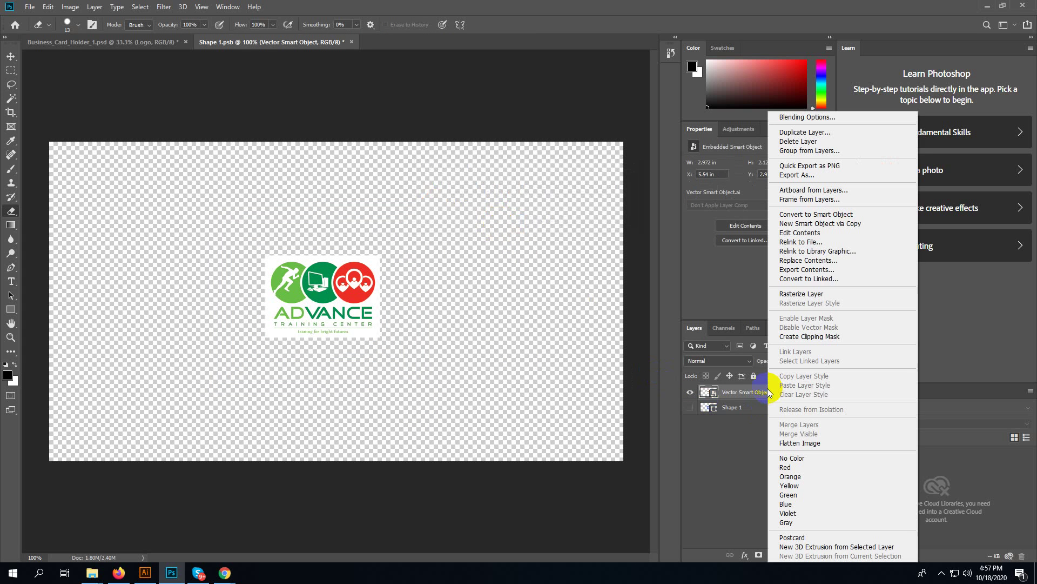
{"action": "left_click", "coordinate": [809, 297]}
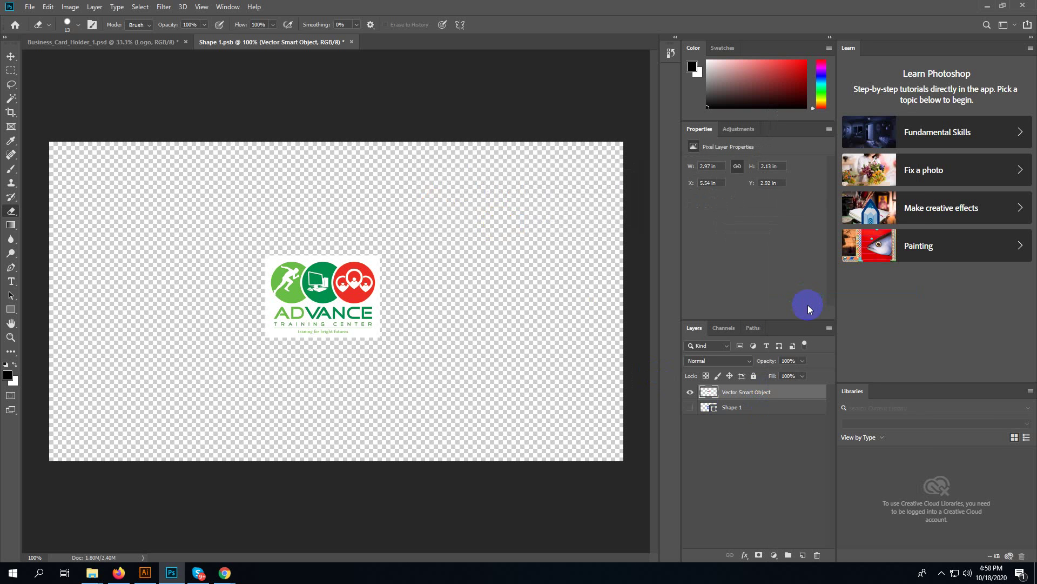
{"action": "key", "text": "ctrl+plus"}
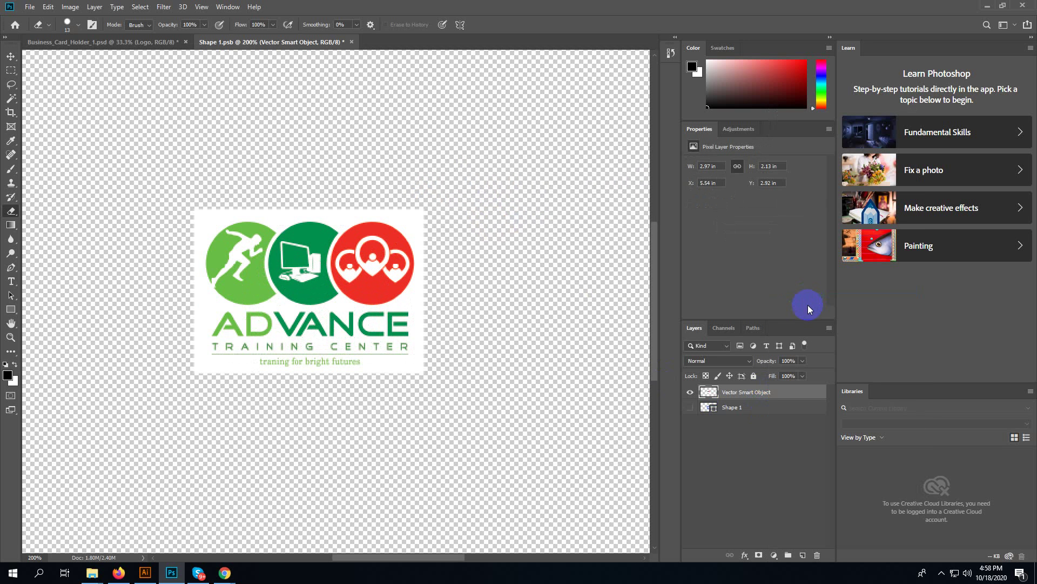
{"action": "key", "text": "w"}
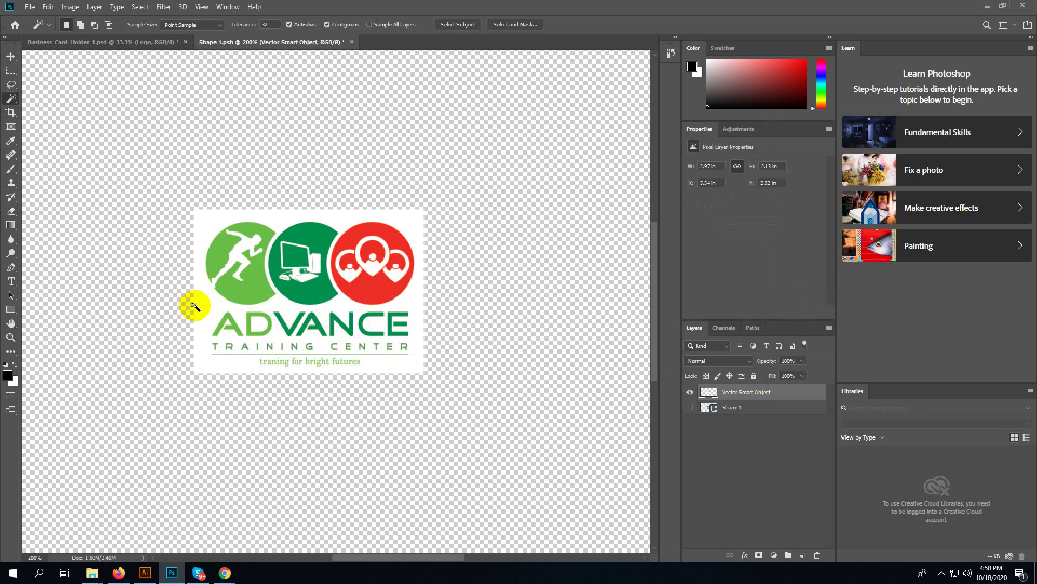
- Delete the white background, select the white D, monitor and three pins, then close Shape 1.psb
{"action": "left_click", "coordinate": [204, 318]}
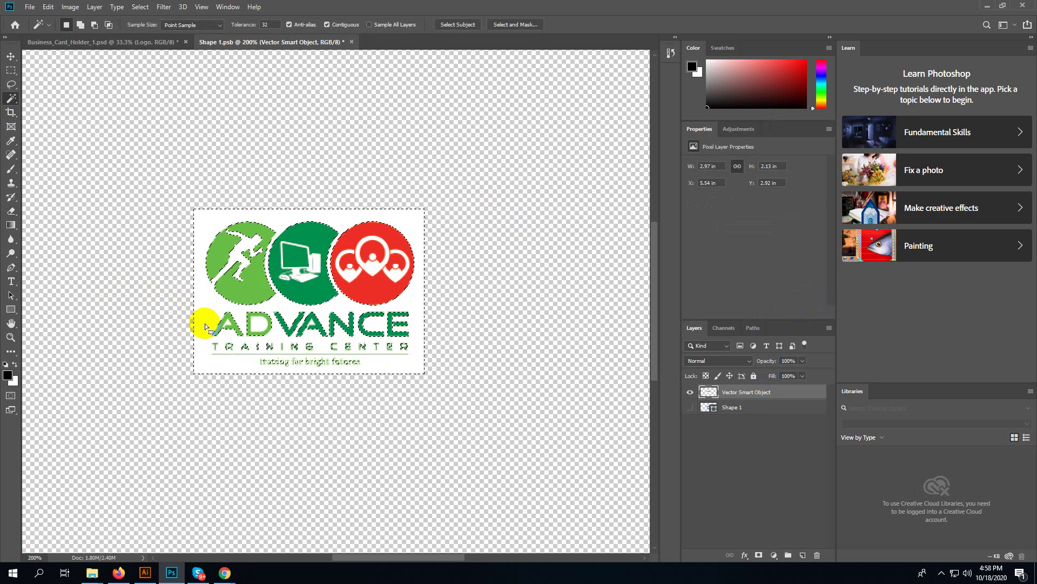
{"action": "key", "text": "Delete"}
{"action": "left_click", "coordinate": [260, 328]}
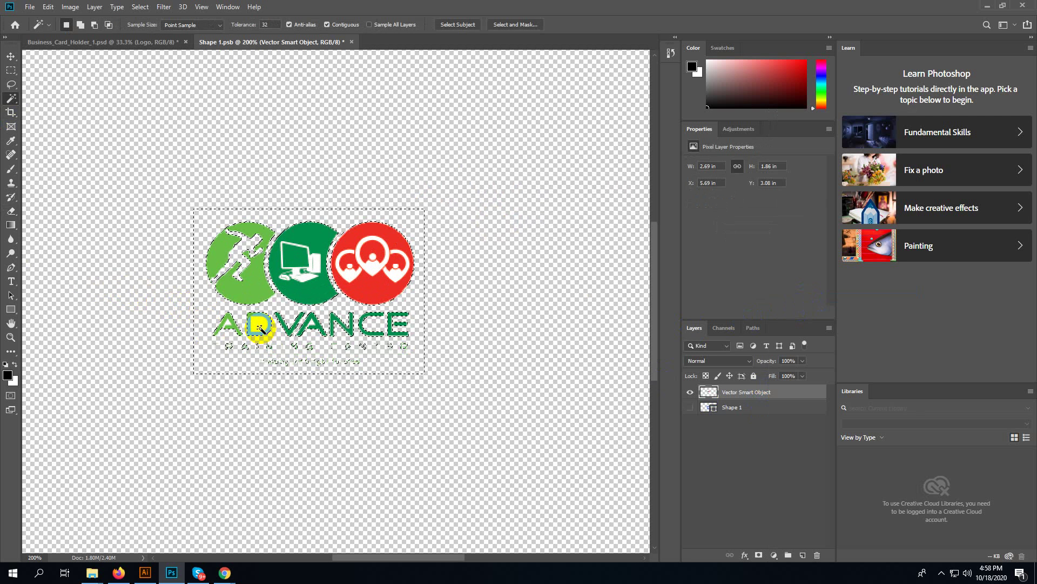
{"action": "left_click", "coordinate": [296, 255]}
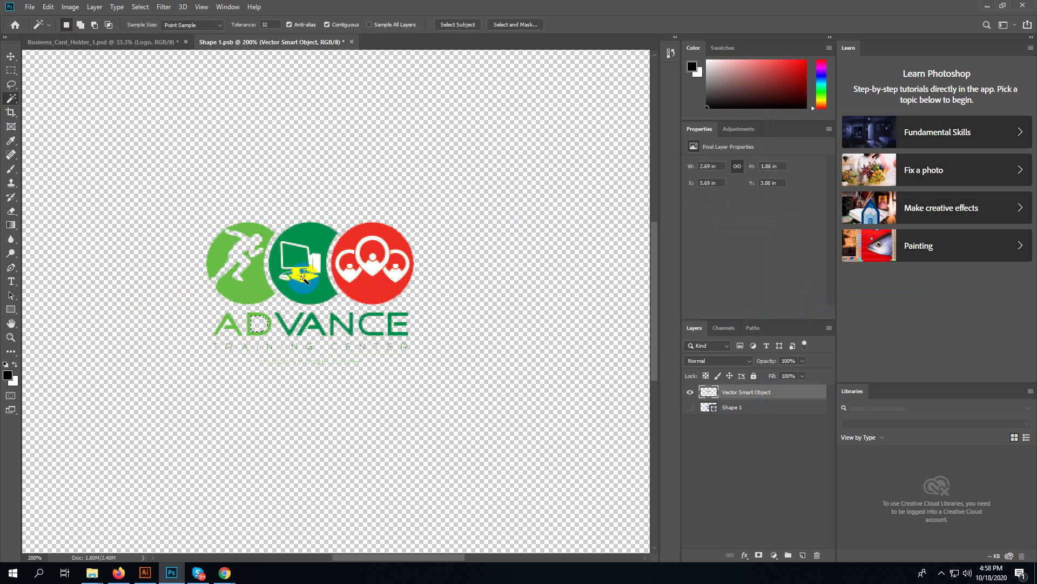
{"action": "left_click", "coordinate": [376, 267]}
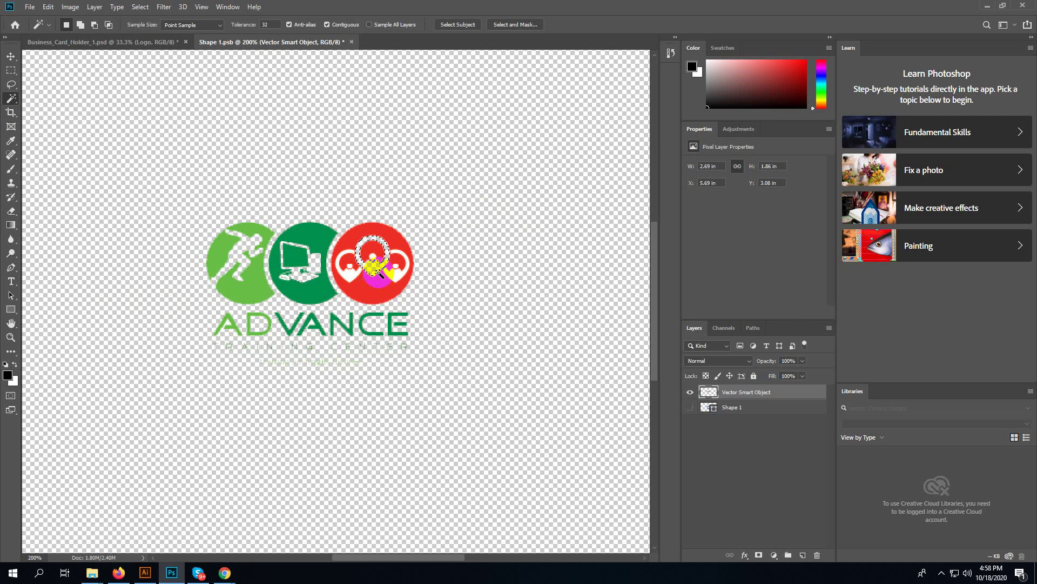
{"action": "left_click", "coordinate": [396, 282]}
{"action": "left_click", "coordinate": [348, 281]}
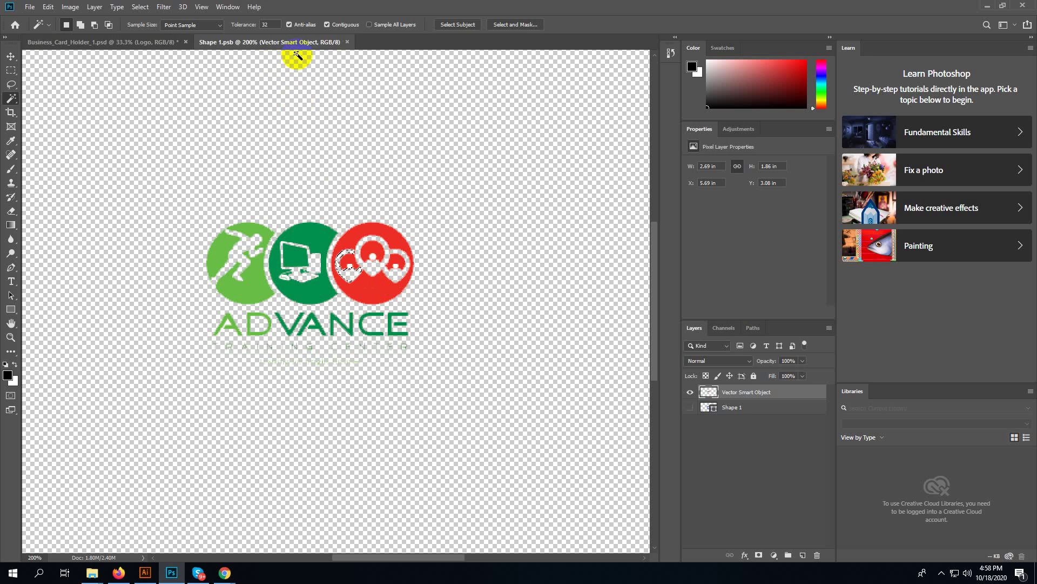
{"action": "left_click", "coordinate": [346, 42]}
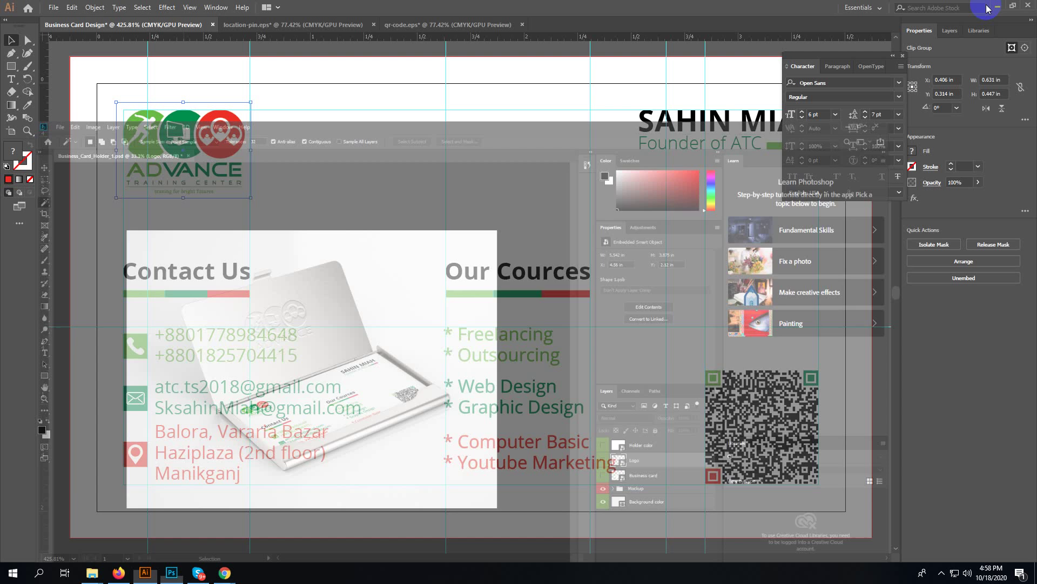
- Minimize Photoshop and pan Illustrator's view onto empty pasteboard beside the card artboard
{"action": "left_click", "coordinate": [987, 6]}
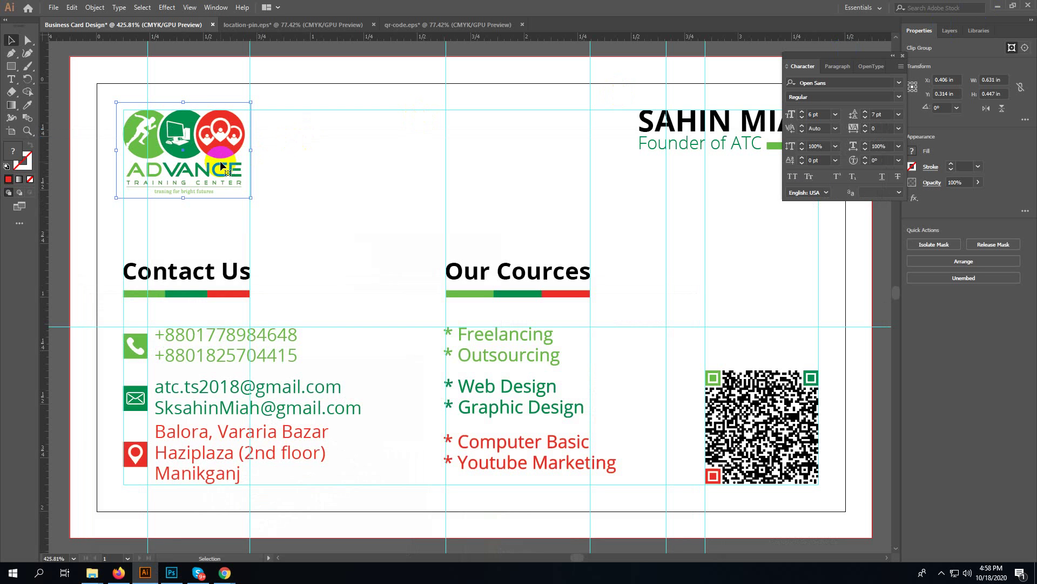
{"action": "key", "text": "space"}
{"action": "left_click_drag", "start_coordinate": [627, 183], "coordinate": [0, 132]}
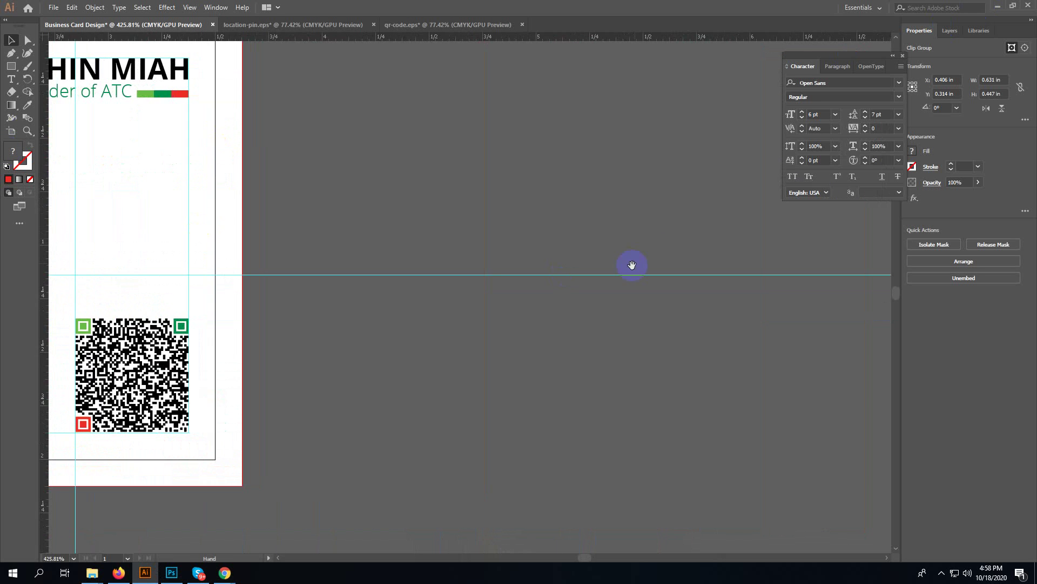
{"action": "left_click_drag", "start_coordinate": [632, 264], "coordinate": [340, 433]}
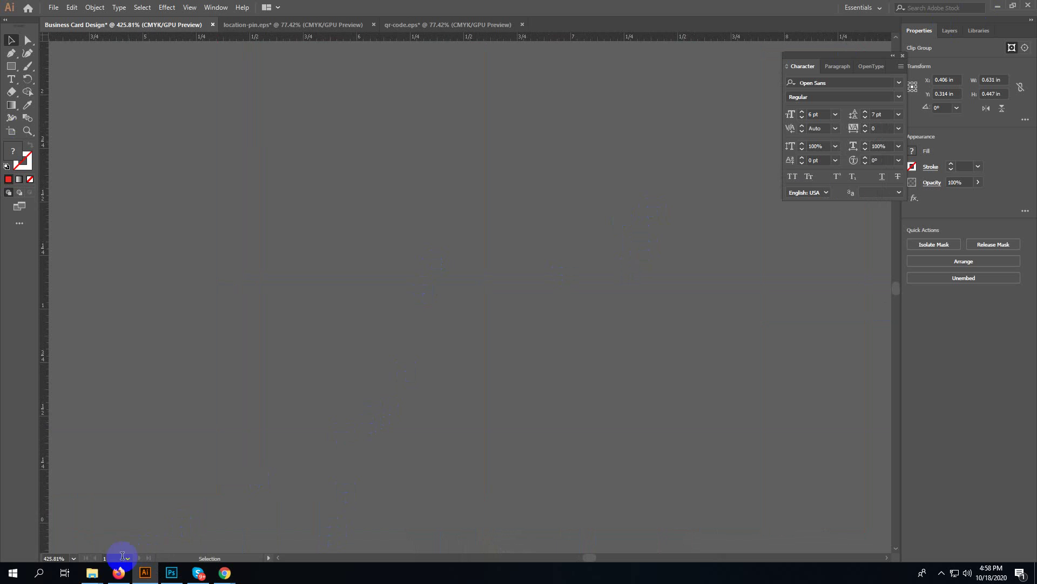
{"action": "mouse_move", "coordinate": [92, 573]}
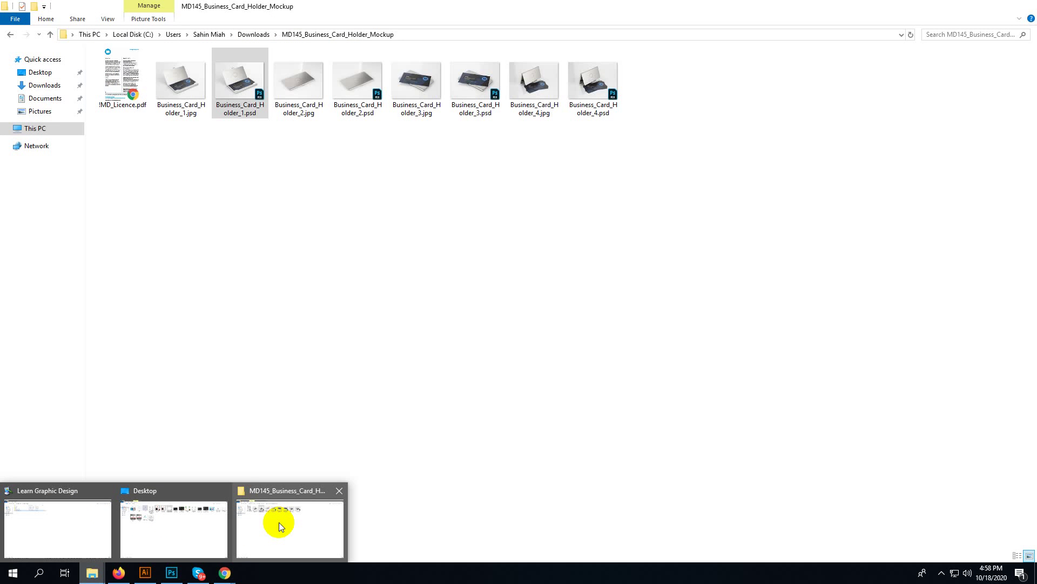
- Open the Desktop folder and preview the 500 × 400px tree-logos image in Paint, then close Paint
{"action": "left_click", "coordinate": [278, 521]}
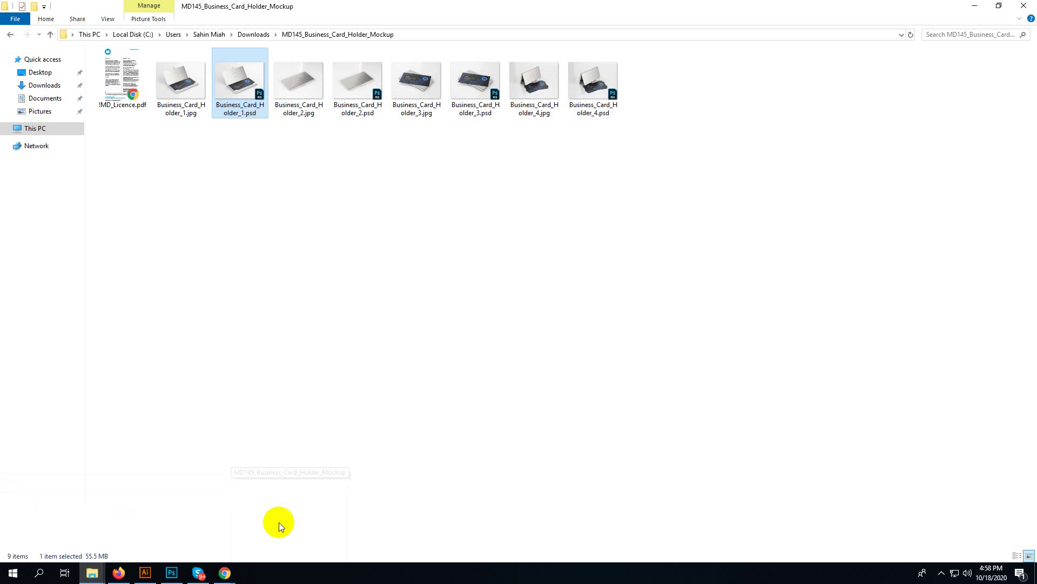
{"action": "left_click", "coordinate": [49, 72]}
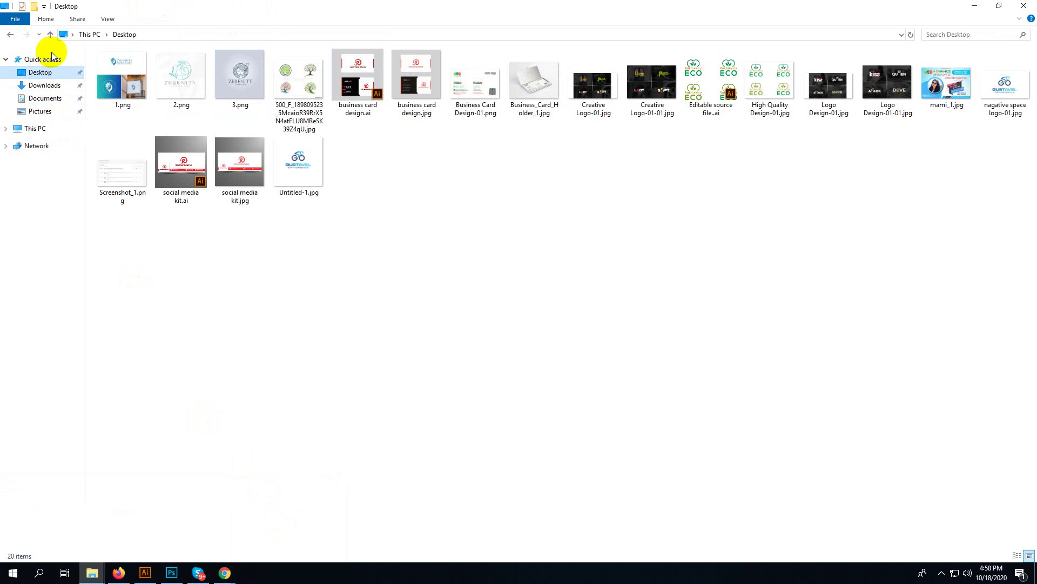
{"action": "double_click", "coordinate": [295, 81]}
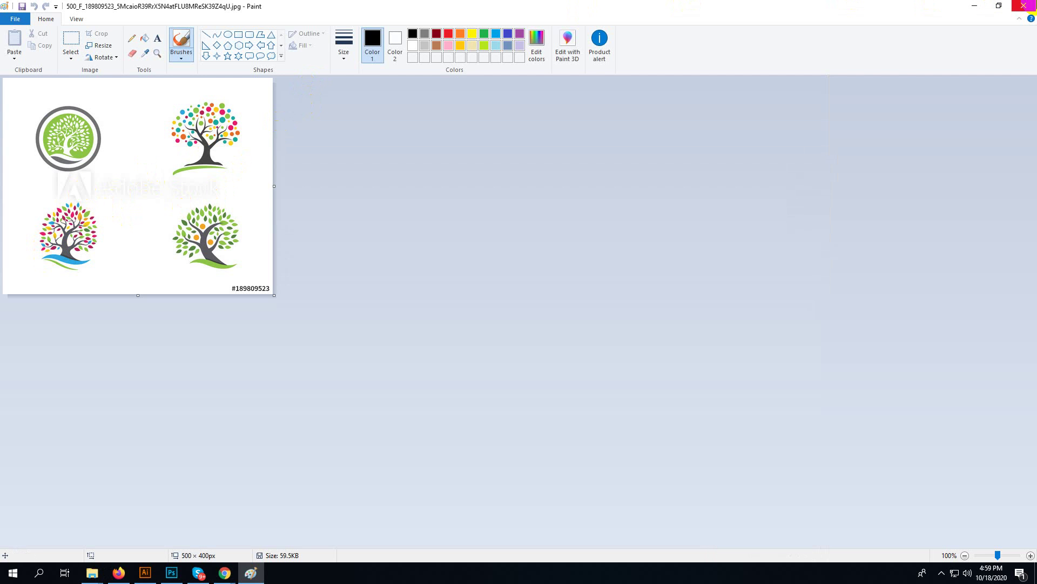
{"action": "left_click", "coordinate": [1035, 4]}
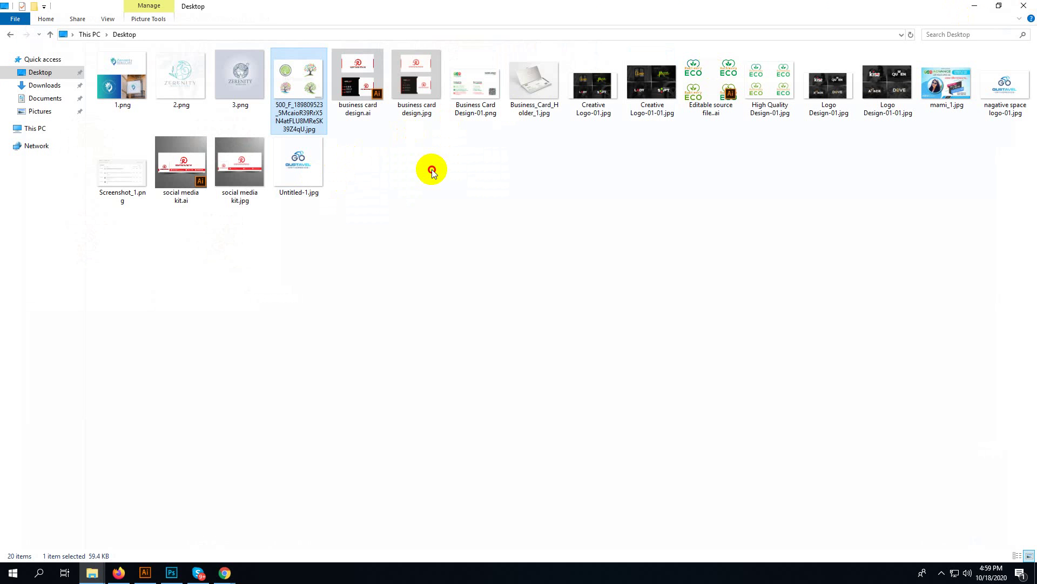
- Drag the tree-logos image into Business Card Design and move it up beside the card
{"action": "left_click", "coordinate": [432, 169]}
{"action": "left_click_drag", "start_coordinate": [316, 83], "coordinate": [386, 295]}
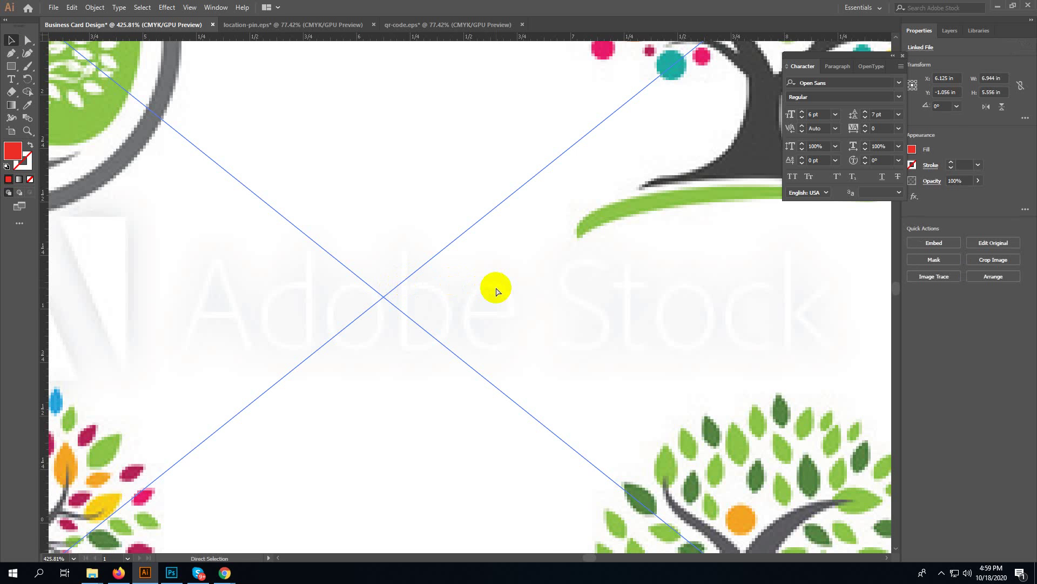
{"action": "scroll", "coordinate": [497, 291], "scroll_direction": "down", "scroll_amount": 5}
{"action": "scroll", "coordinate": [497, 290], "scroll_direction": "up", "scroll_amount": 2}
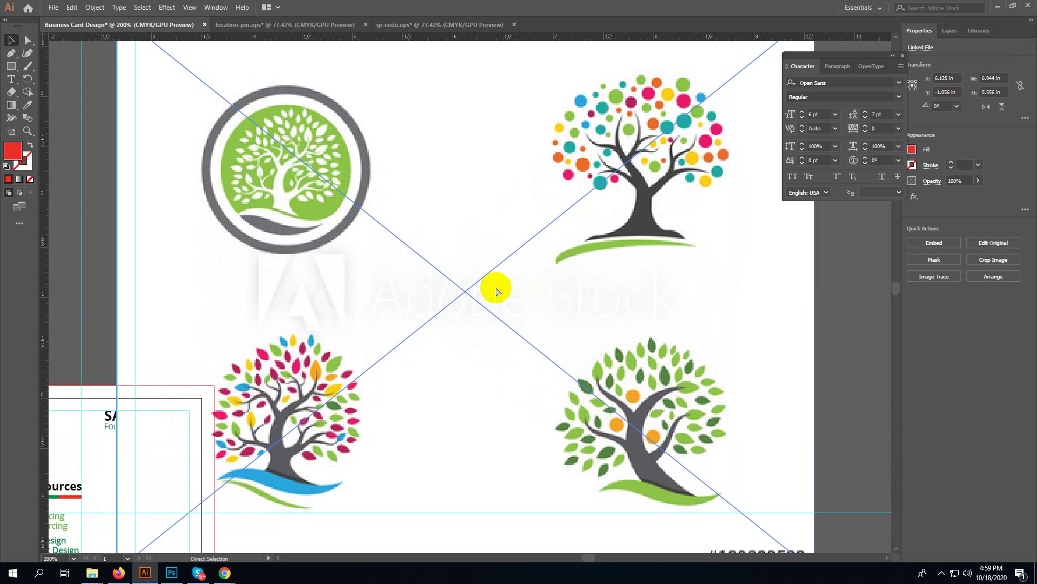
{"action": "left_click_drag", "start_coordinate": [358, 350], "coordinate": [404, 275]}
{"action": "key", "text": "a"}
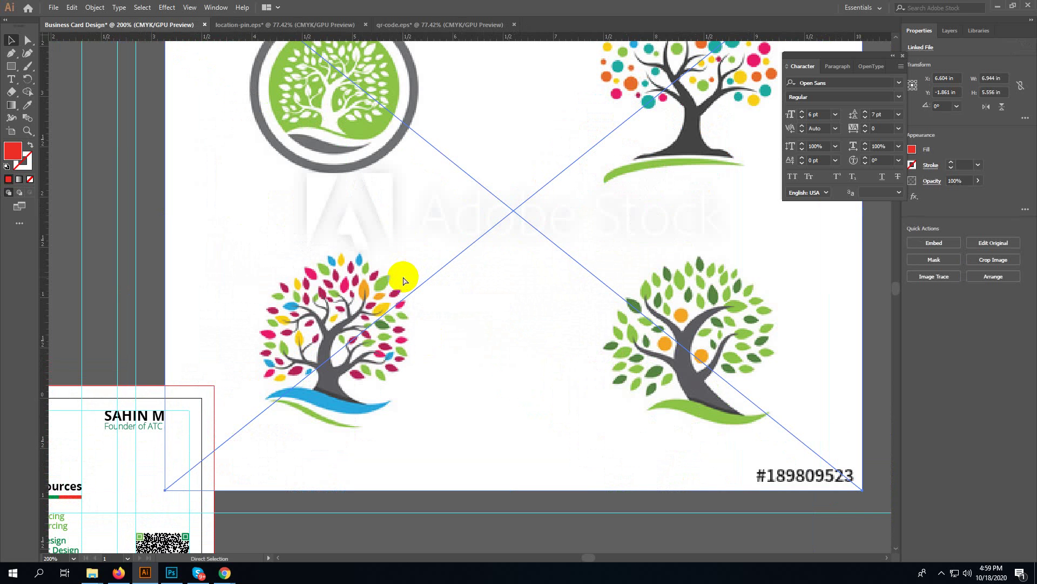
- Create a new two-artboard document, then close the blank Untitled-5 again
{"action": "key", "text": "ctrl+n"}
{"action": "left_click", "coordinate": [735, 441]}
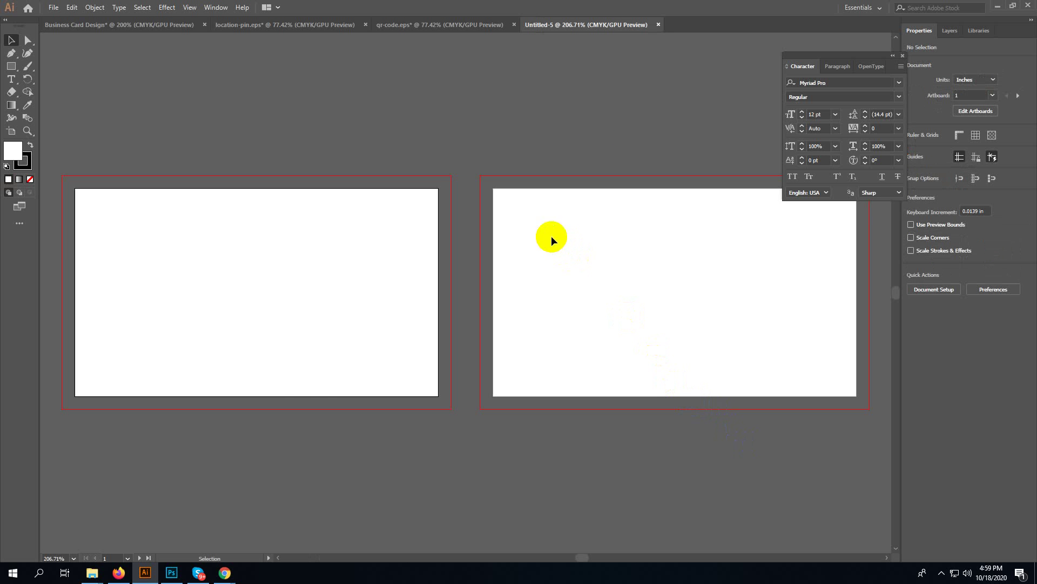
{"action": "left_click", "coordinate": [659, 24]}
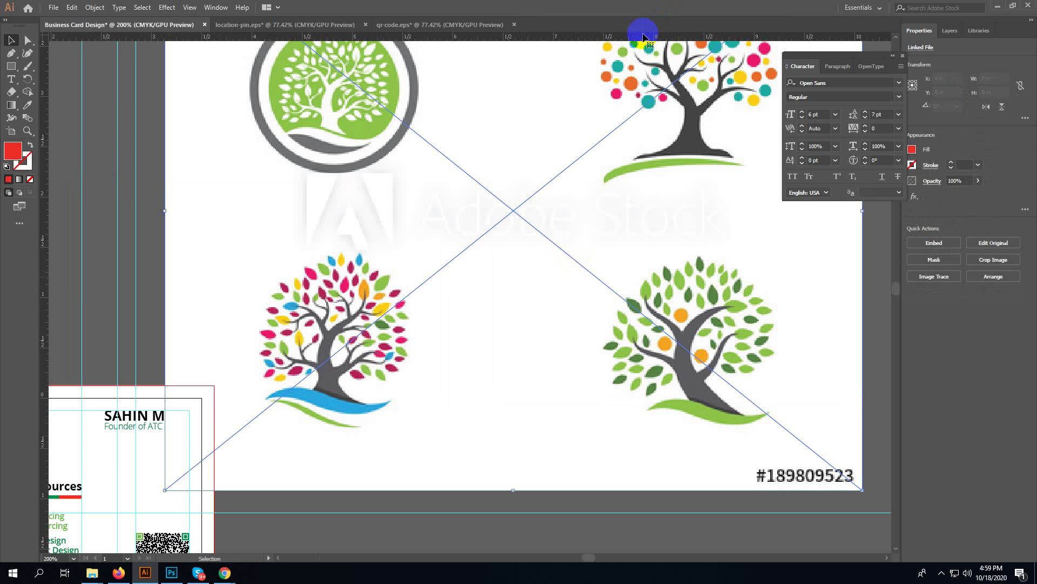
- Create a new 1920 × 1080 px Web-Large document in Illustrator
{"action": "key", "text": "ctrl+n"}
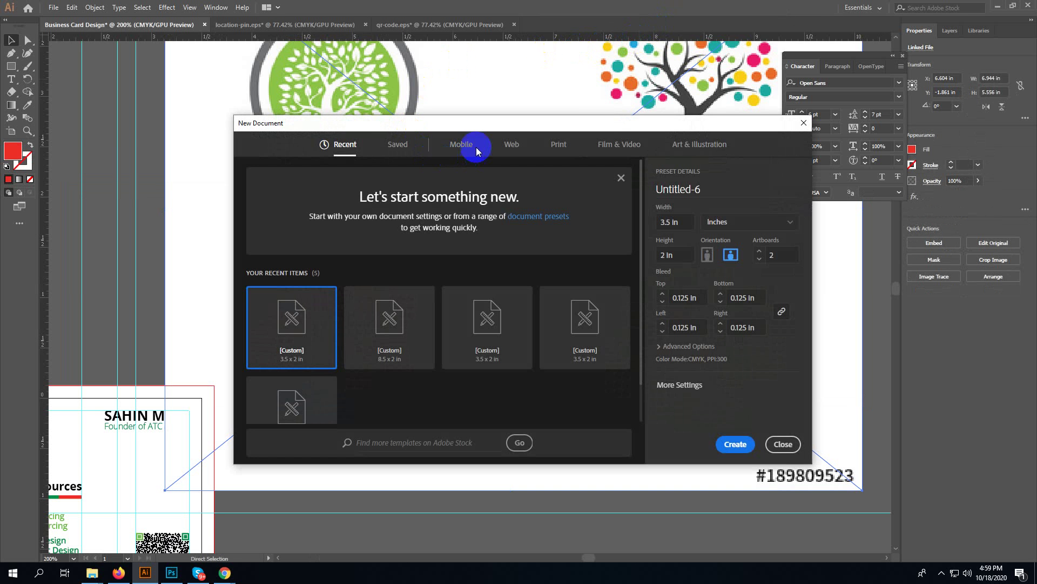
{"action": "left_click", "coordinate": [517, 146]}
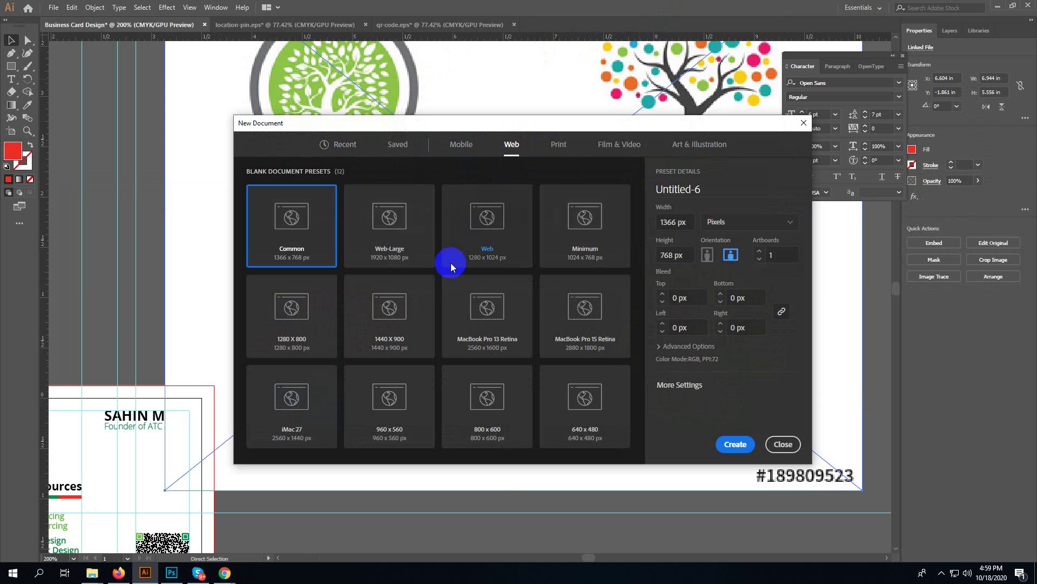
{"action": "left_click", "coordinate": [407, 204]}
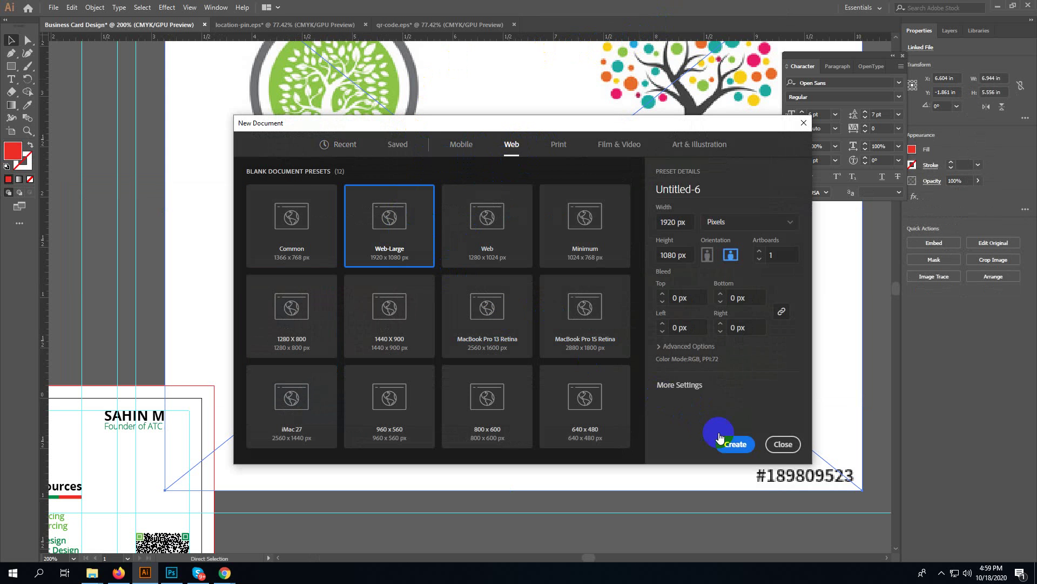
{"action": "left_click", "coordinate": [735, 443]}
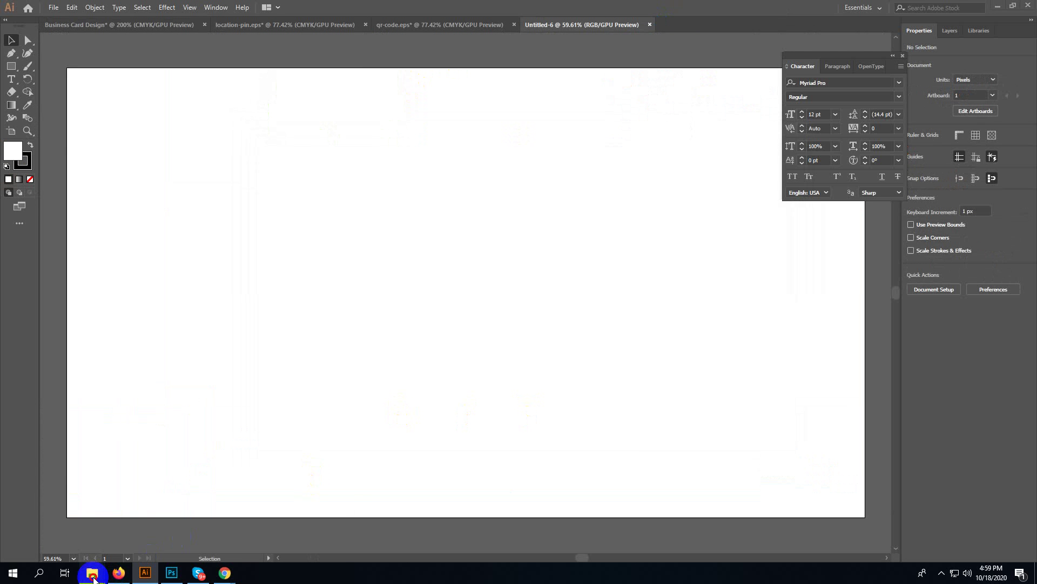
- Bring the Desktop folder's File Explorer window forward from the taskbar
{"action": "mouse_move", "coordinate": [92, 573]}
{"action": "mouse_move", "coordinate": [141, 532]}
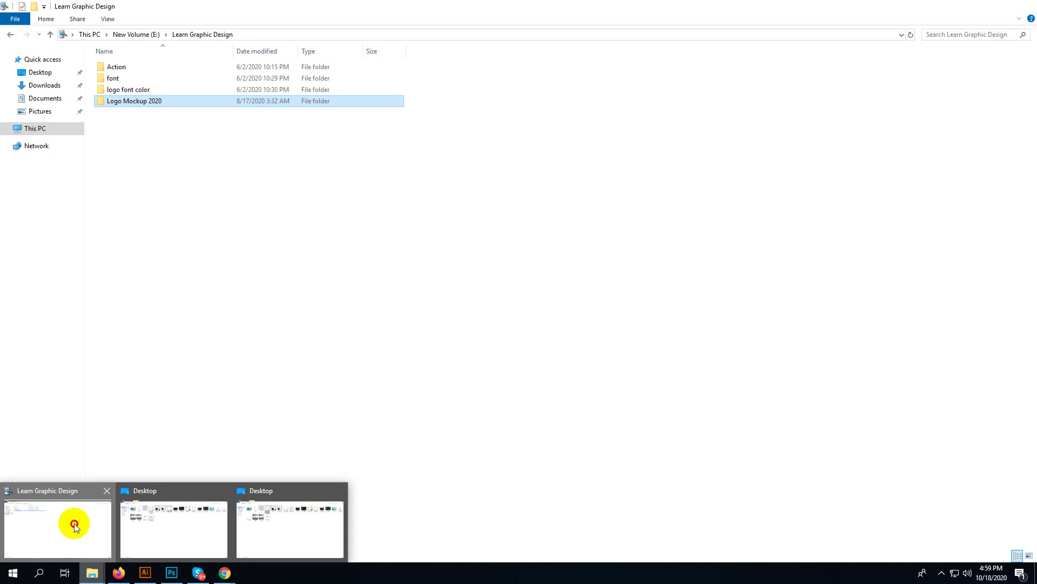
{"action": "left_click", "coordinate": [74, 521]}
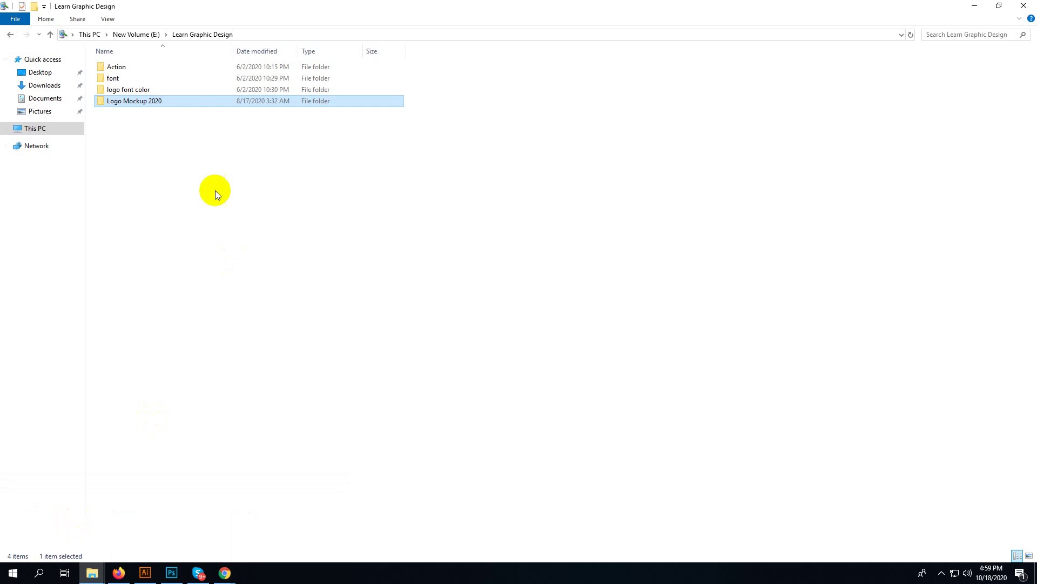
{"action": "left_click", "coordinate": [91, 573]}
{"action": "left_click", "coordinate": [169, 533]}
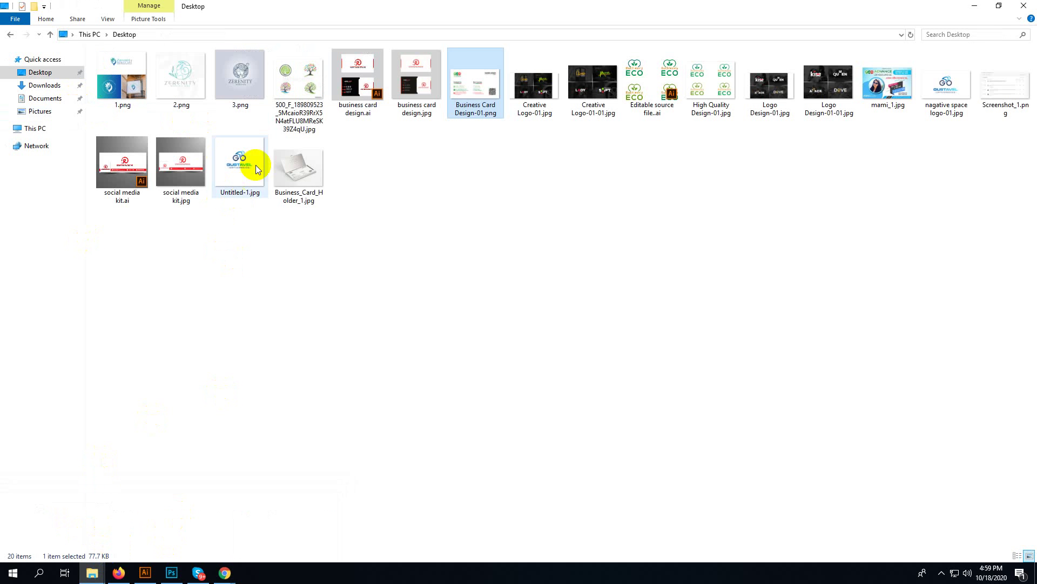
- Drag the tree JPG into Untitled-6, enlarge it to 1358 × 1086.4 px and center it
{"action": "left_click_drag", "start_coordinate": [298, 114], "coordinate": [342, 337]}
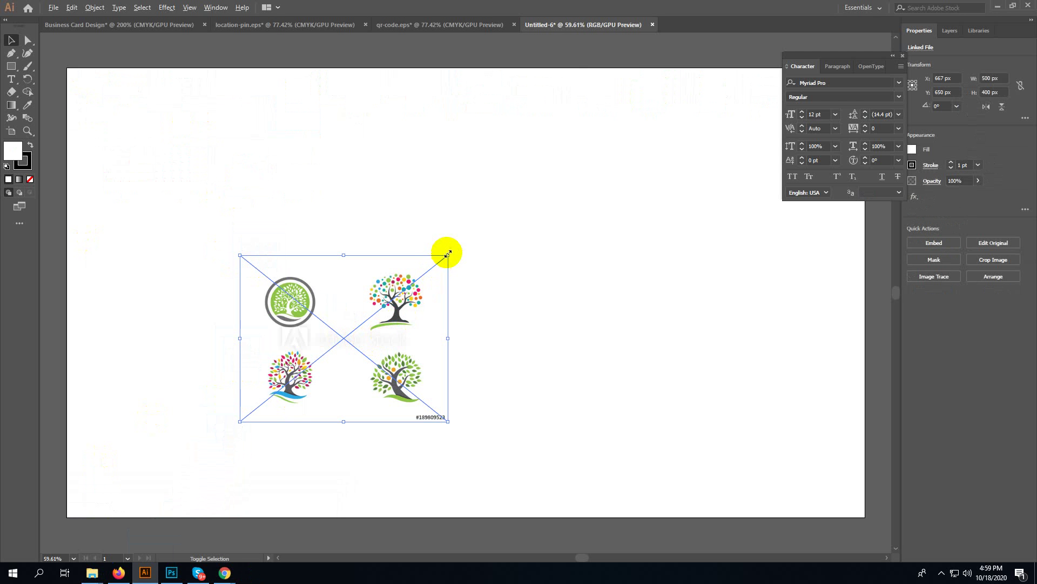
{"action": "left_click_drag", "start_coordinate": [447, 250], "coordinate": [620, 93]}
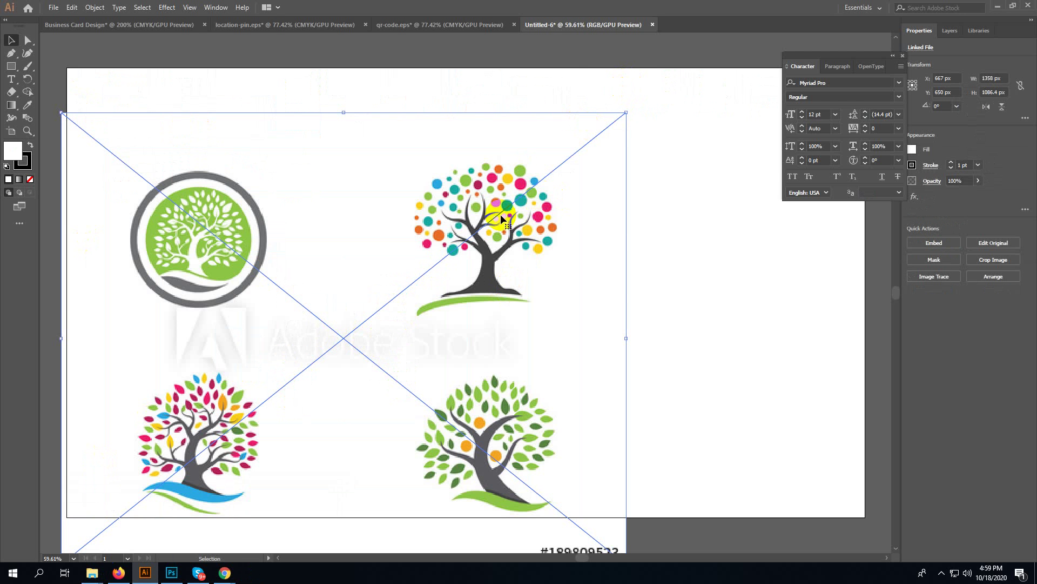
{"action": "left_click_drag", "start_coordinate": [492, 222], "coordinate": [508, 179]}
- Open the Image Trace panel beside the artwork with its Advanced options expanded
{"action": "left_click", "coordinate": [215, 7]}
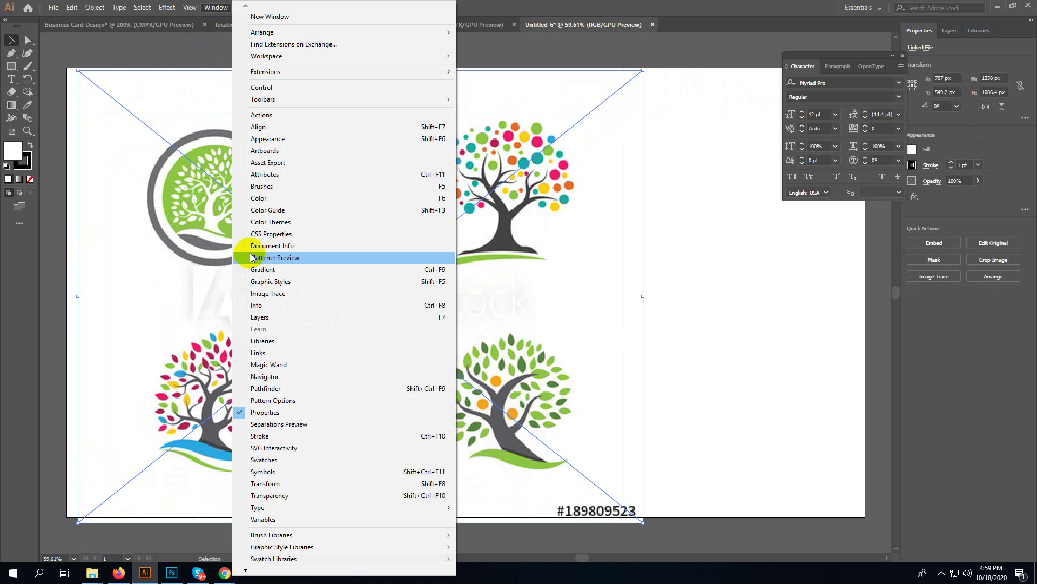
{"action": "left_click", "coordinate": [281, 293]}
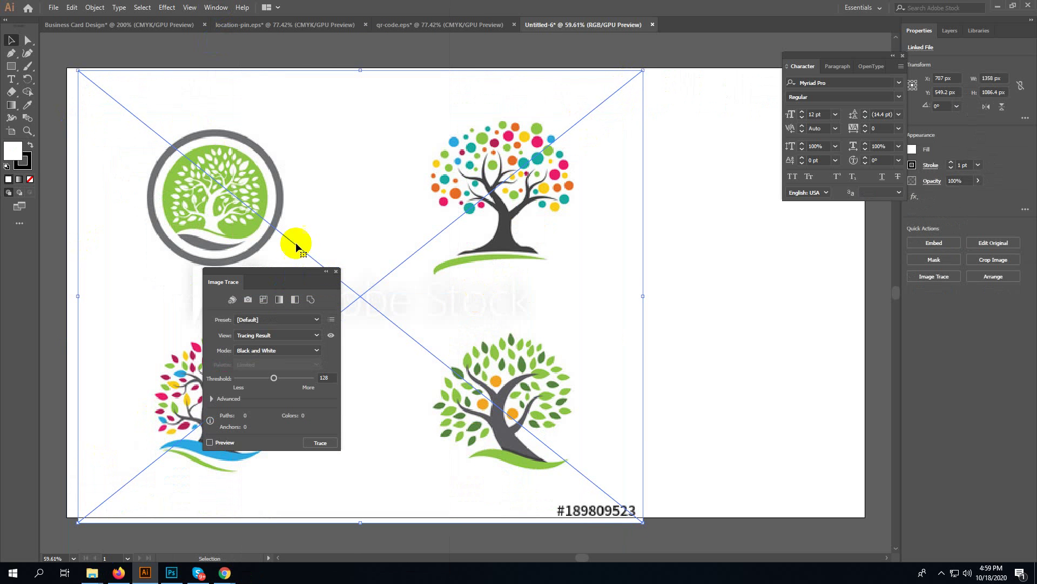
{"action": "left_click_drag", "start_coordinate": [280, 272], "coordinate": [708, 135]}
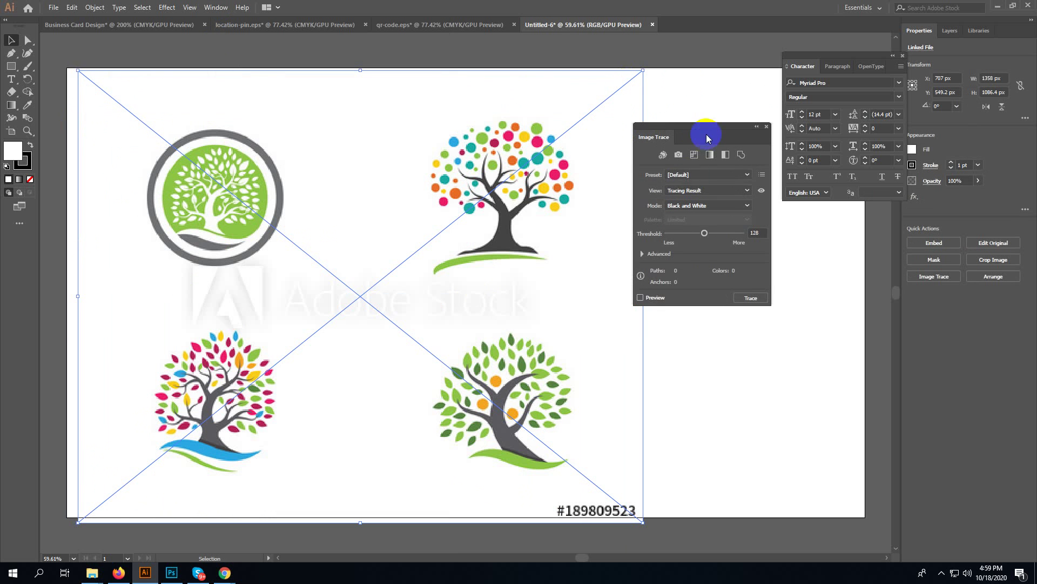
{"action": "left_click", "coordinate": [642, 254]}
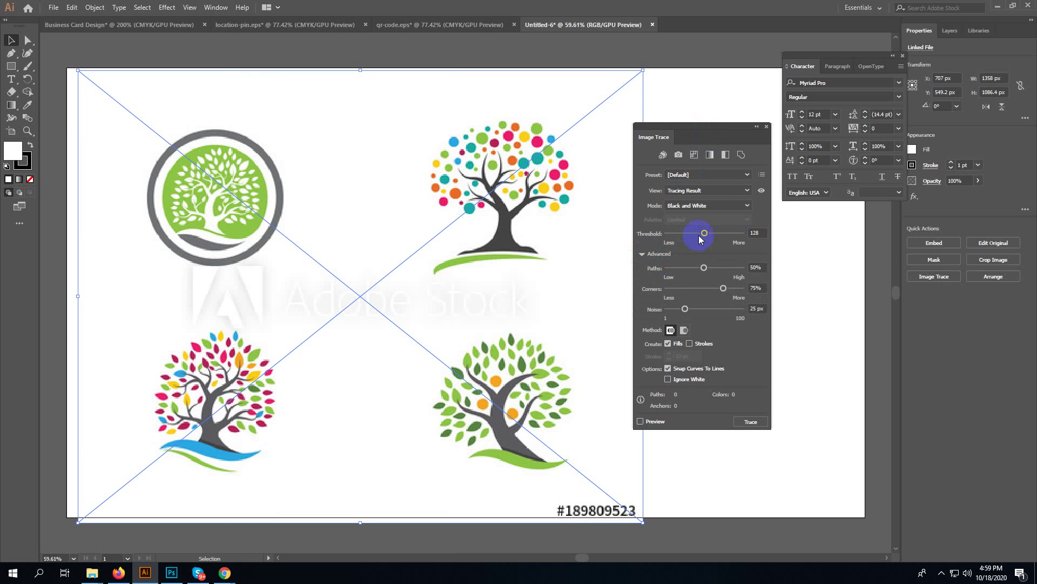
- Set threshold 174, paths 62%, corners about 86%, ignore white, and preview the black-and-white trace
{"action": "left_click_drag", "start_coordinate": [705, 233], "coordinate": [717, 242]}
{"action": "left_click", "coordinate": [714, 268]}
{"action": "left_click_drag", "start_coordinate": [723, 288], "coordinate": [732, 288]}
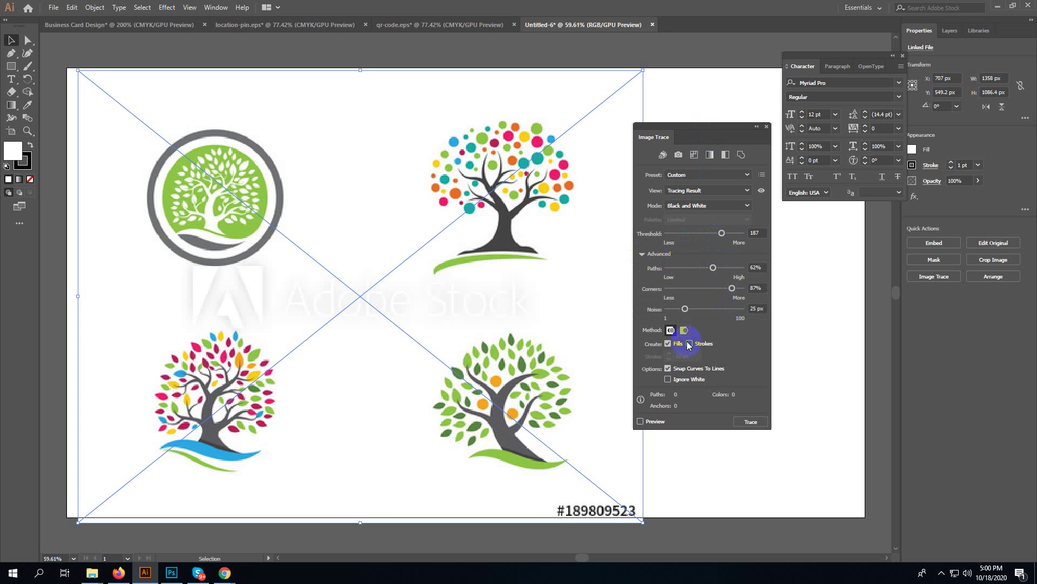
{"action": "left_click", "coordinate": [668, 381]}
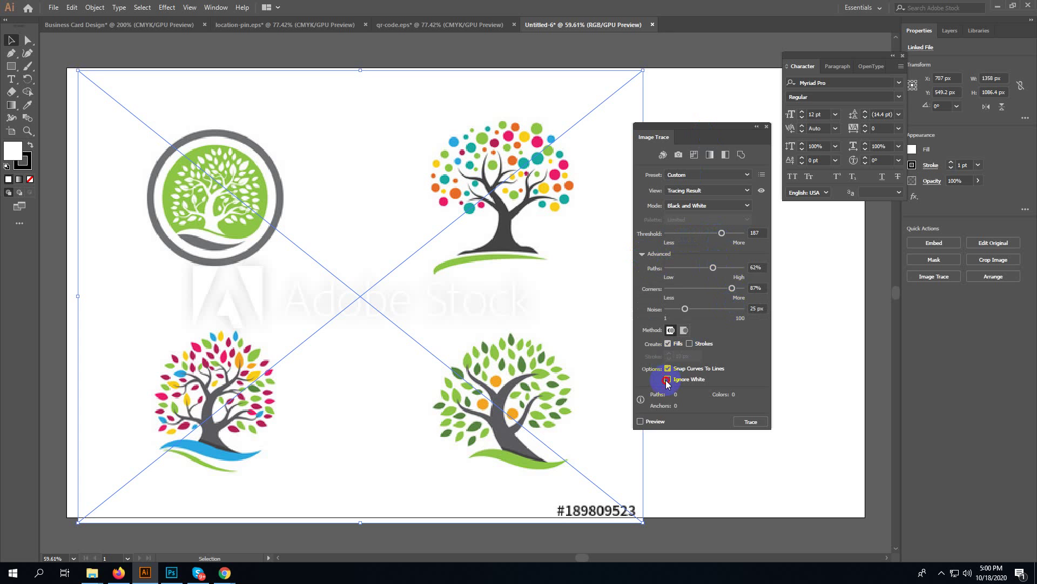
{"action": "left_click", "coordinate": [640, 422]}
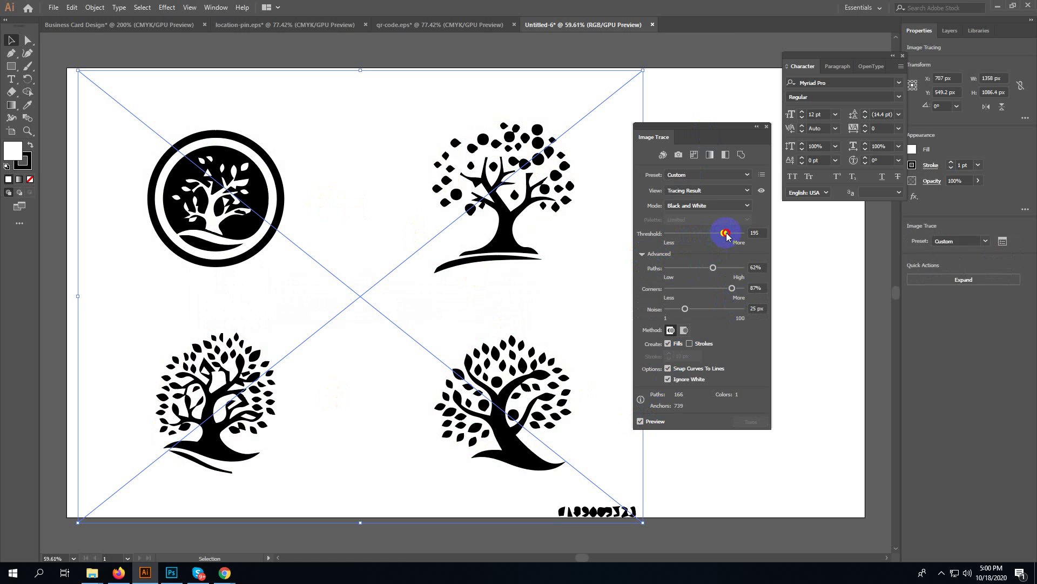
- Tune the trace threshold up to 250, then settle at 176
{"action": "left_click_drag", "start_coordinate": [730, 239], "coordinate": [736, 238]}
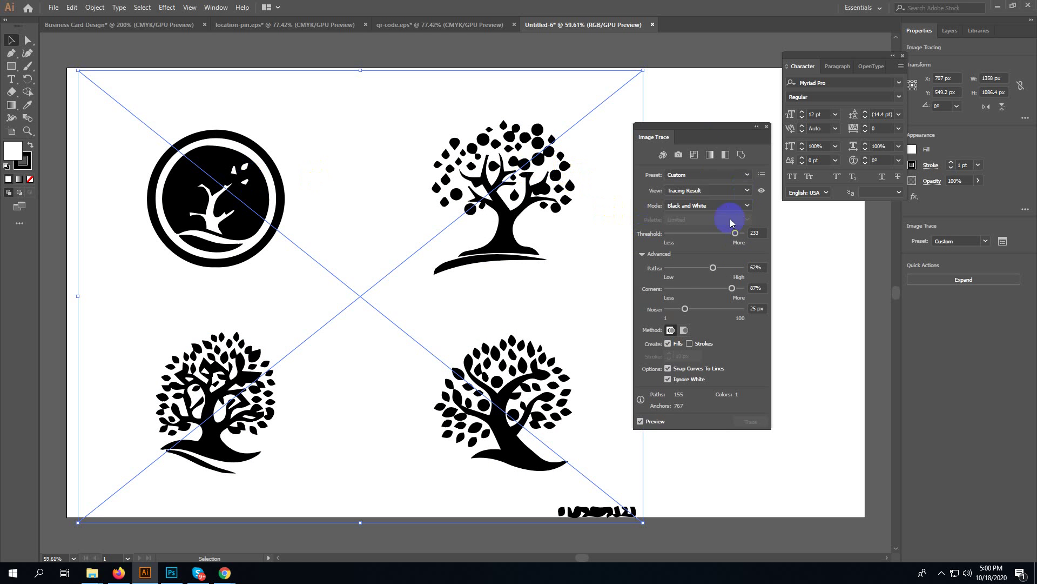
{"action": "left_click_drag", "start_coordinate": [733, 234], "coordinate": [742, 239]}
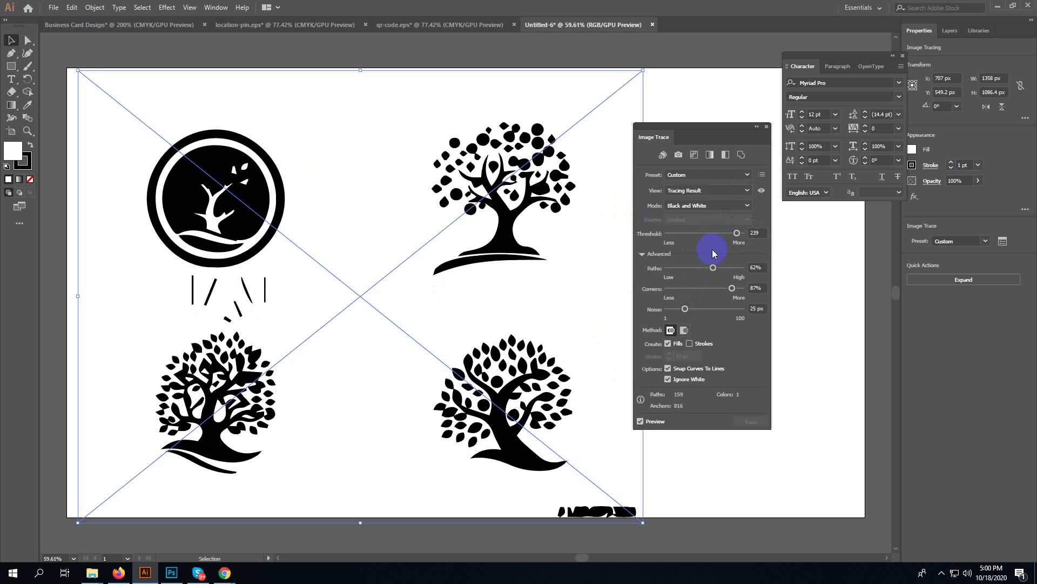
{"action": "left_click", "coordinate": [724, 233]}
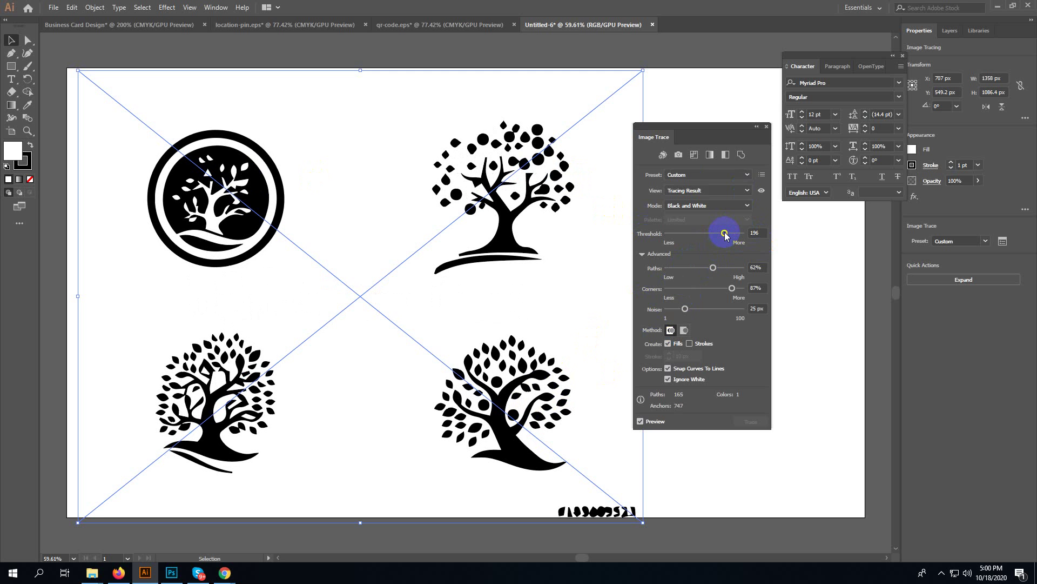
{"action": "left_click_drag", "start_coordinate": [725, 232], "coordinate": [719, 234]}
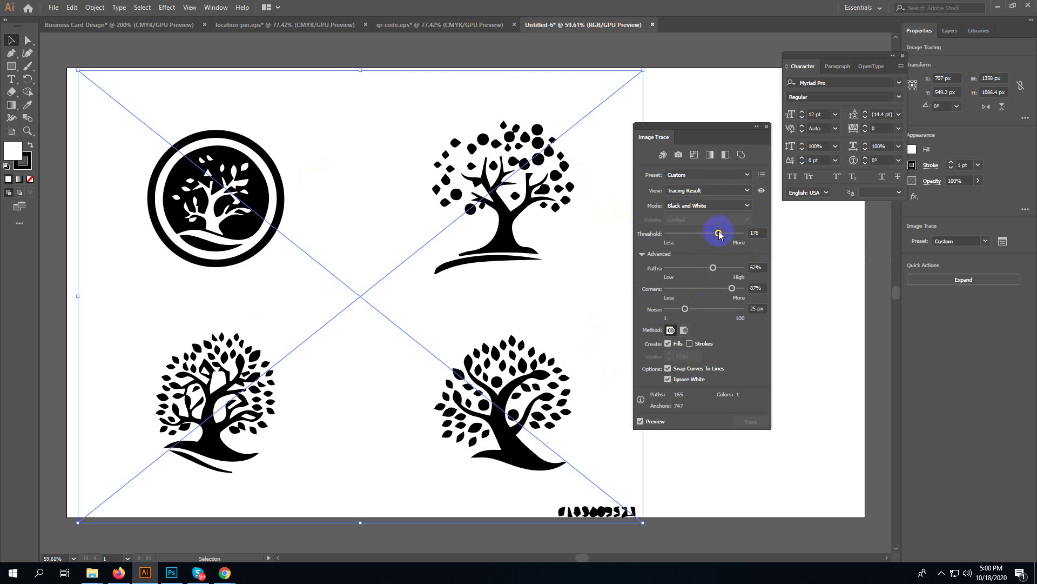
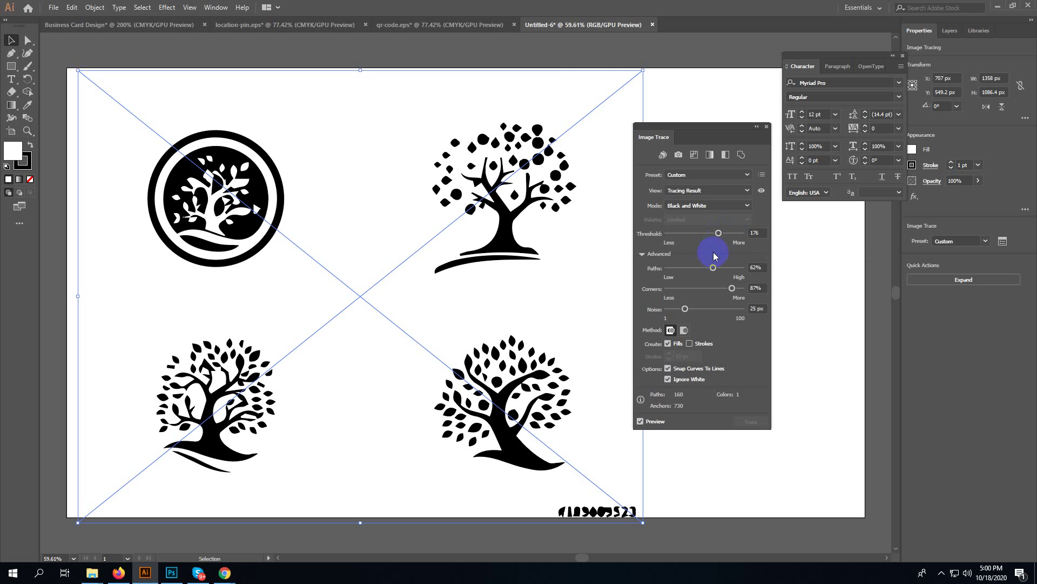
- Expand and ungroup the trace, then delete everything except the bottom-right tree
{"action": "left_click", "coordinate": [956, 280]}
{"action": "right_click", "coordinate": [508, 307]}
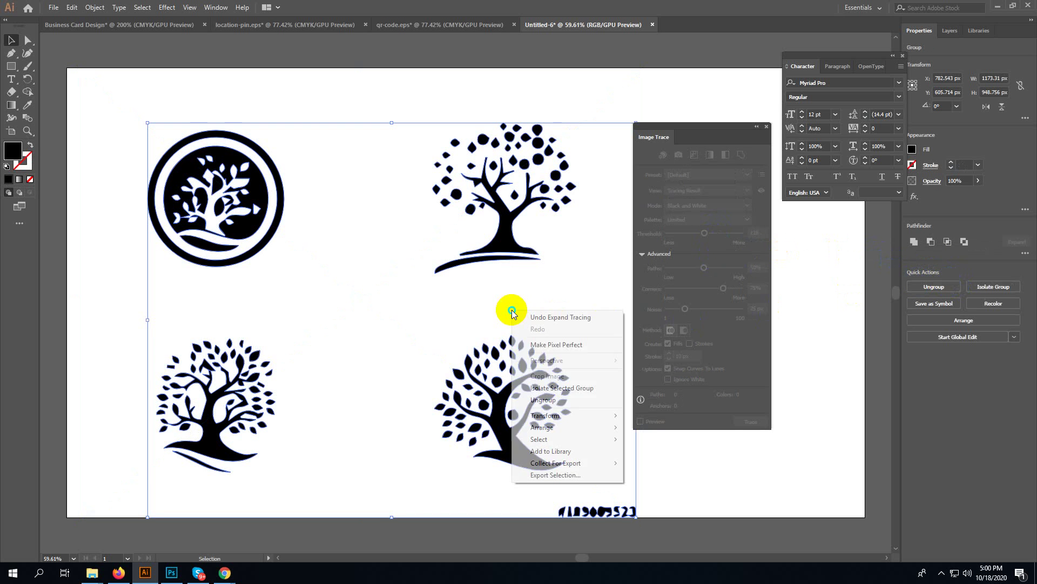
{"action": "left_click", "coordinate": [547, 396]}
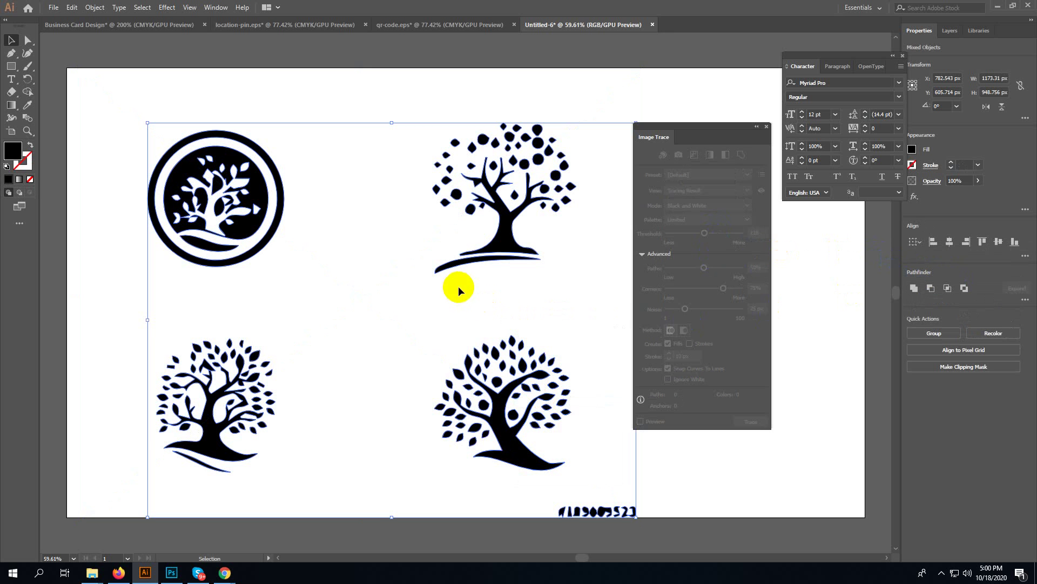
{"action": "left_click_drag", "start_coordinate": [414, 324], "coordinate": [587, 473]}
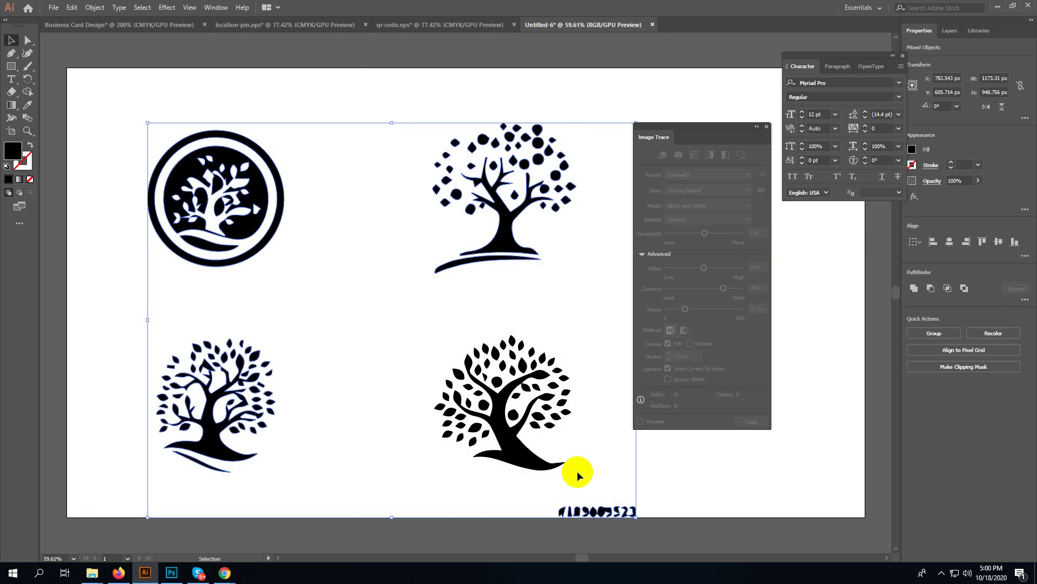
{"action": "key", "text": "Delete"}
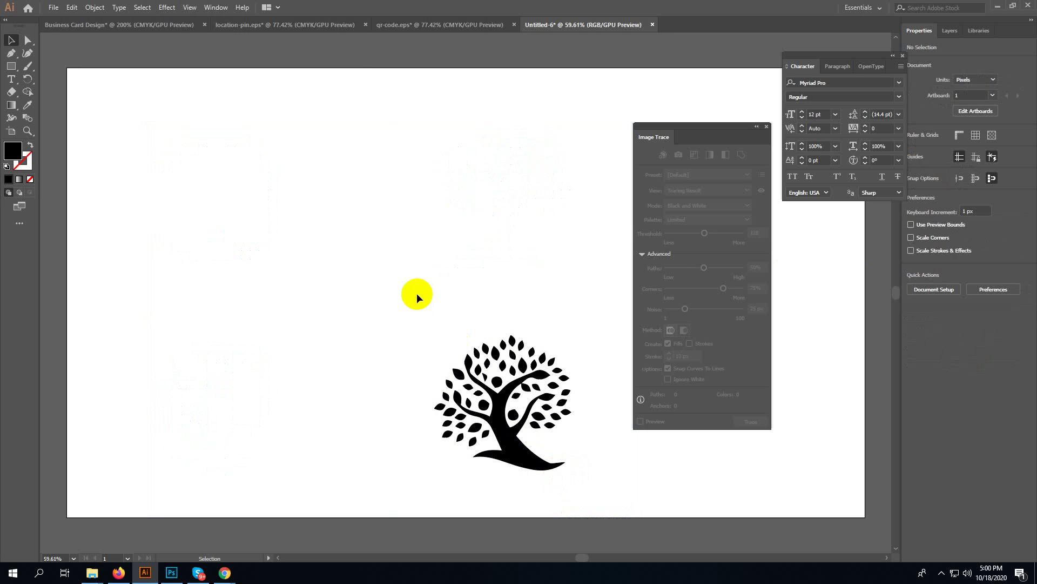
- Fill the remaining bottom-right tree with a dark green swatch and deselect it
{"action": "left_click_drag", "start_coordinate": [417, 292], "coordinate": [576, 471]}
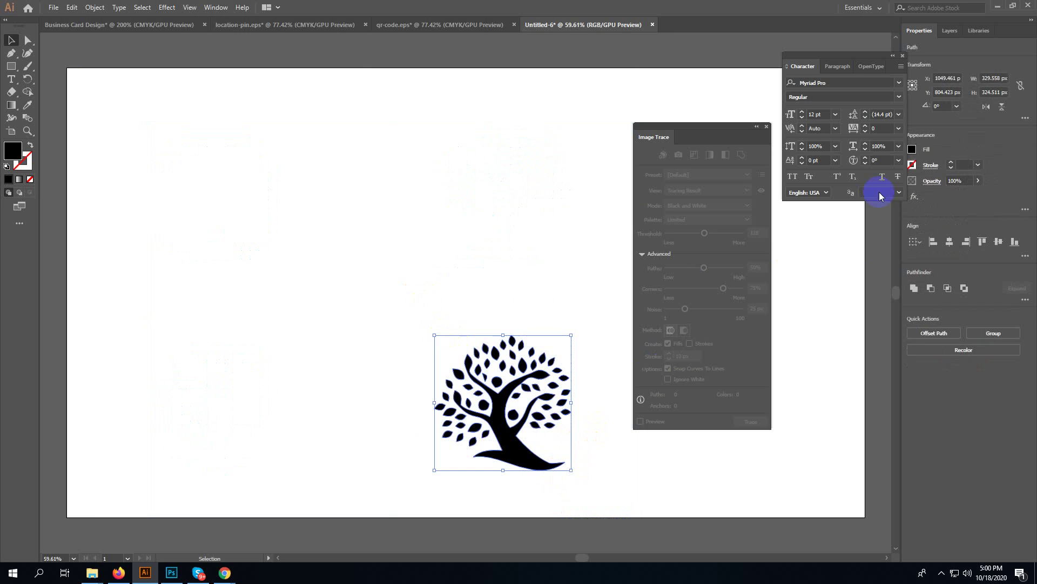
{"action": "left_click", "coordinate": [917, 148]}
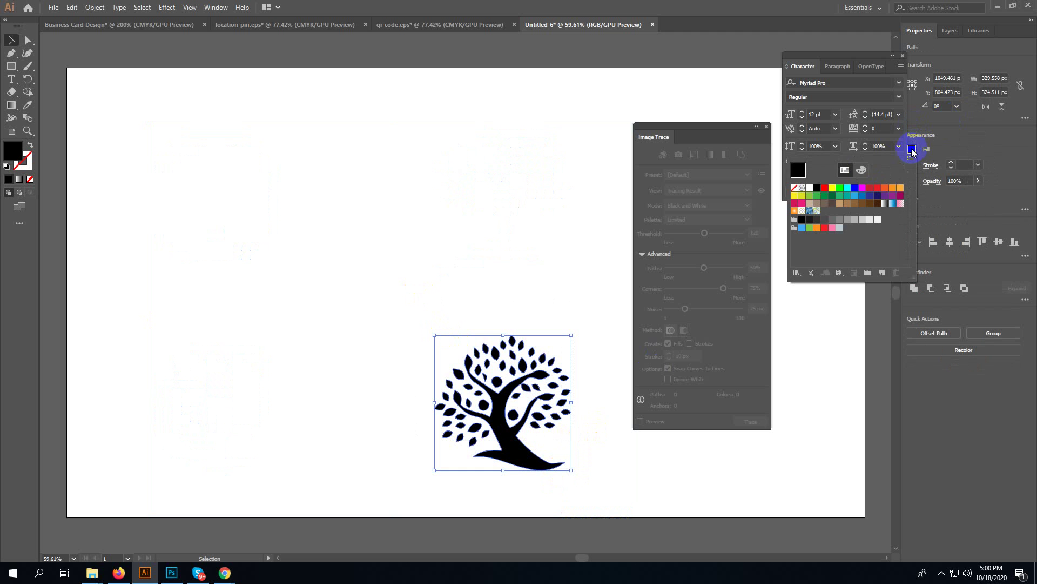
{"action": "left_click", "coordinate": [836, 200]}
{"action": "left_click", "coordinate": [510, 237]}
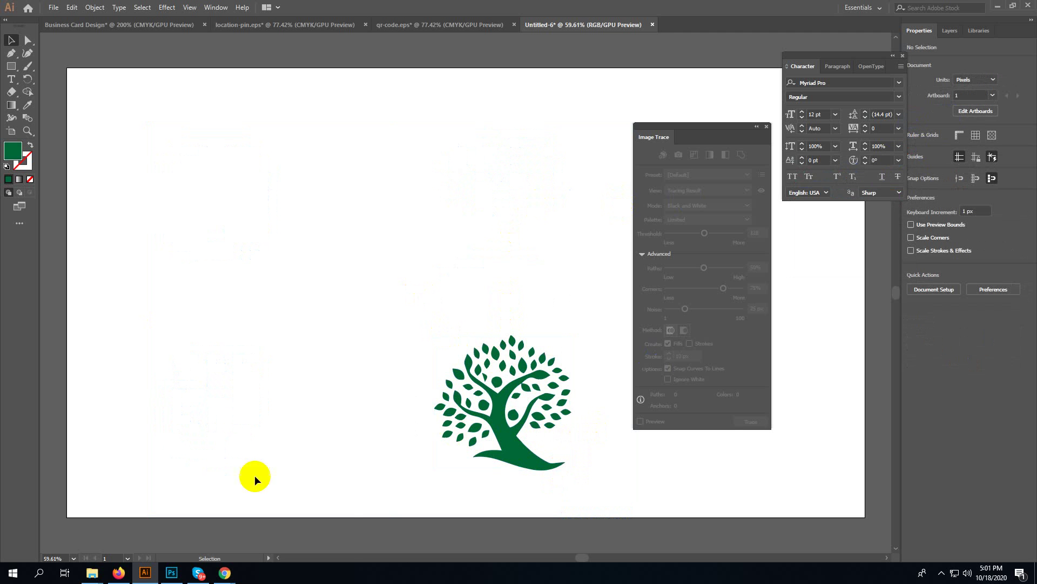
- Open the tree stock JPG from the desktop folder in Photoshop and zoom in
{"action": "mouse_move", "coordinate": [92, 572]}
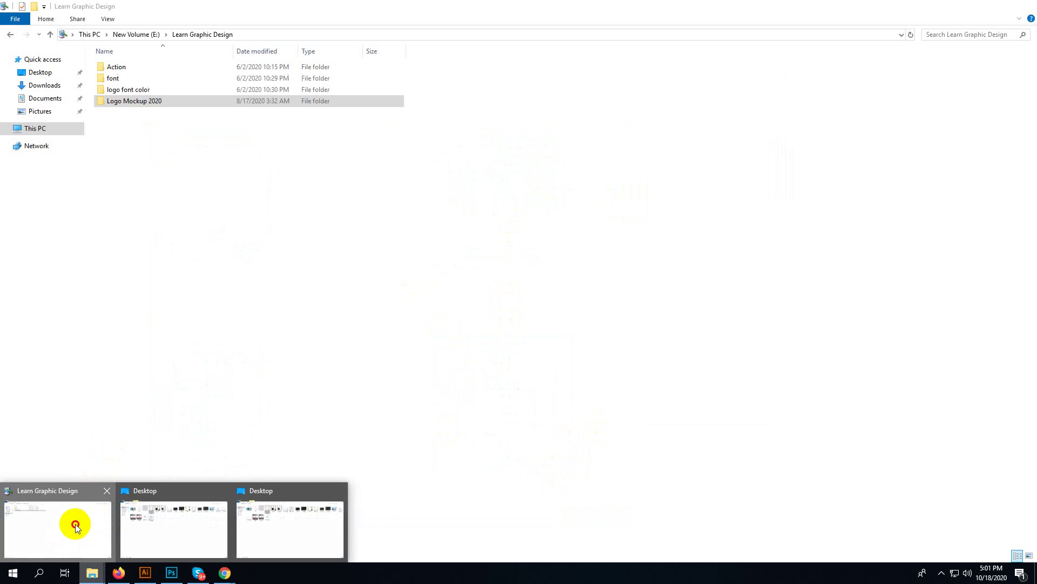
{"action": "left_click", "coordinate": [76, 523]}
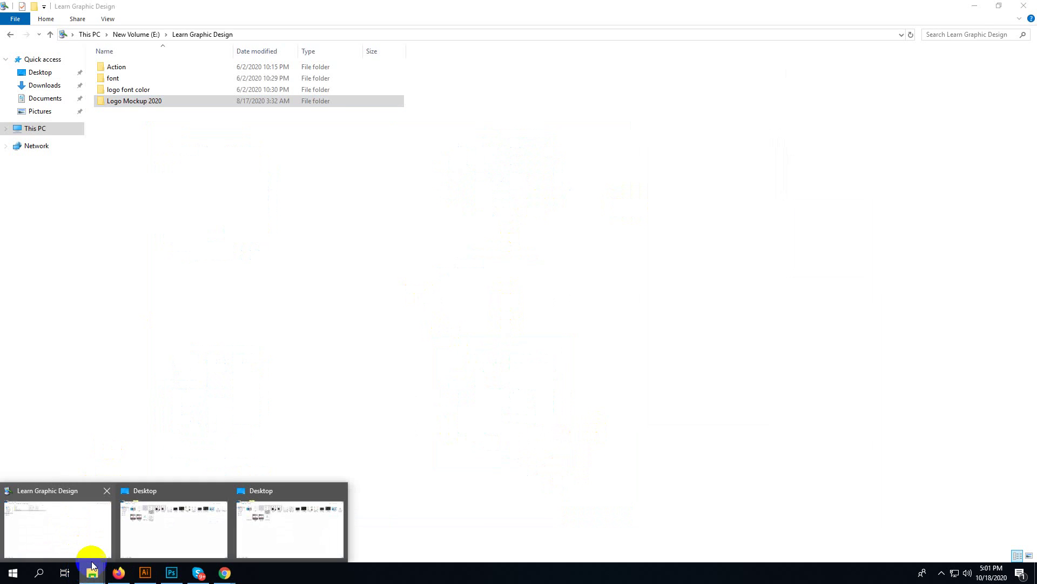
{"action": "left_click", "coordinate": [201, 531]}
{"action": "left_click_drag", "start_coordinate": [276, 121], "coordinate": [366, 15]}
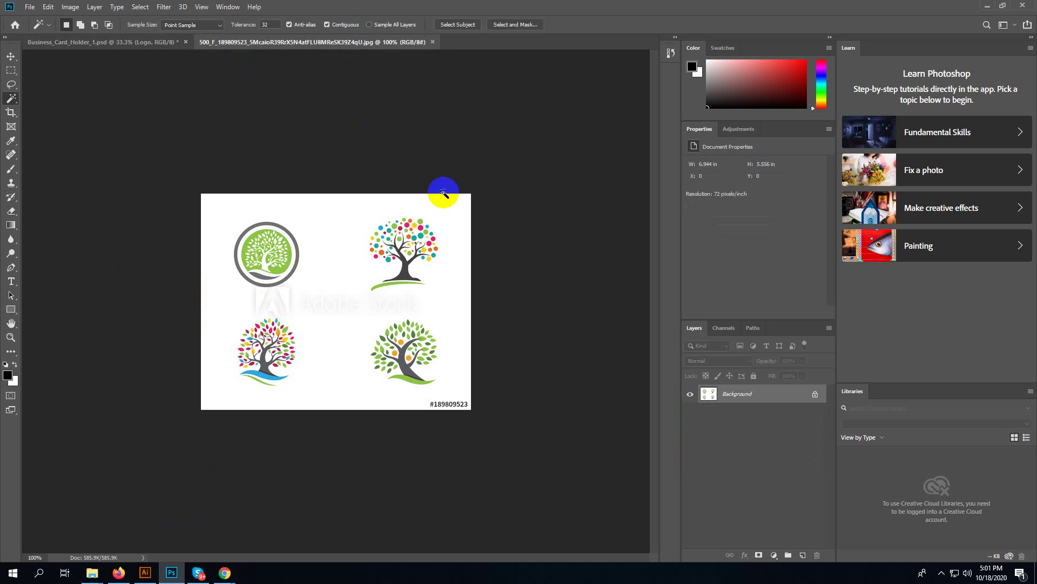
{"action": "key", "text": "ctrl+plus"}
{"action": "key", "text": "ctrl+plus"}
{"action": "key", "text": "ctrl+plus"}
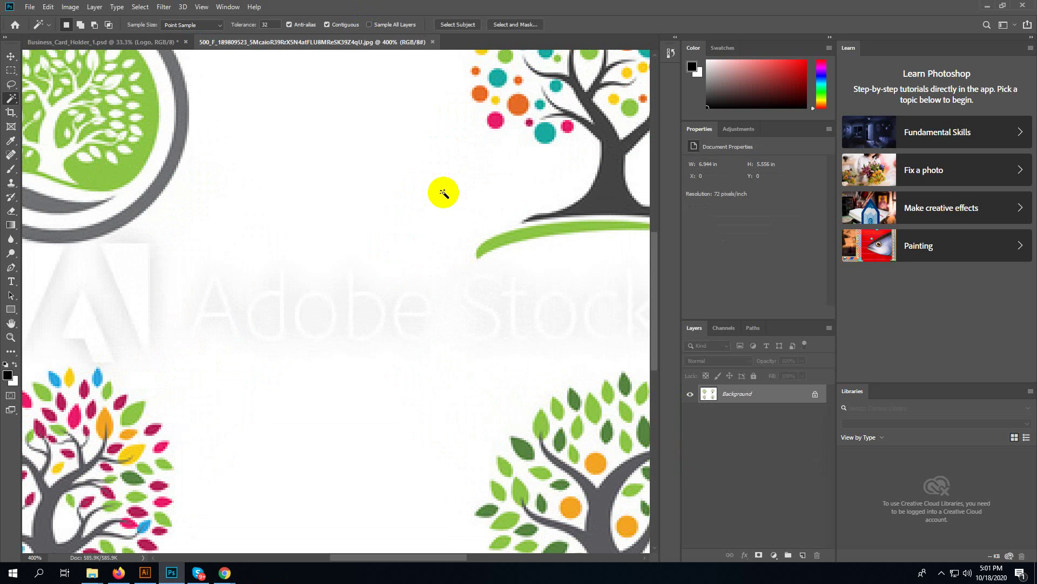
{"action": "scroll", "coordinate": [447, 215], "scroll_direction": "up", "scroll_amount": 5}
{"action": "scroll", "coordinate": [539, 313], "scroll_direction": "left", "scroll_amount": 3}
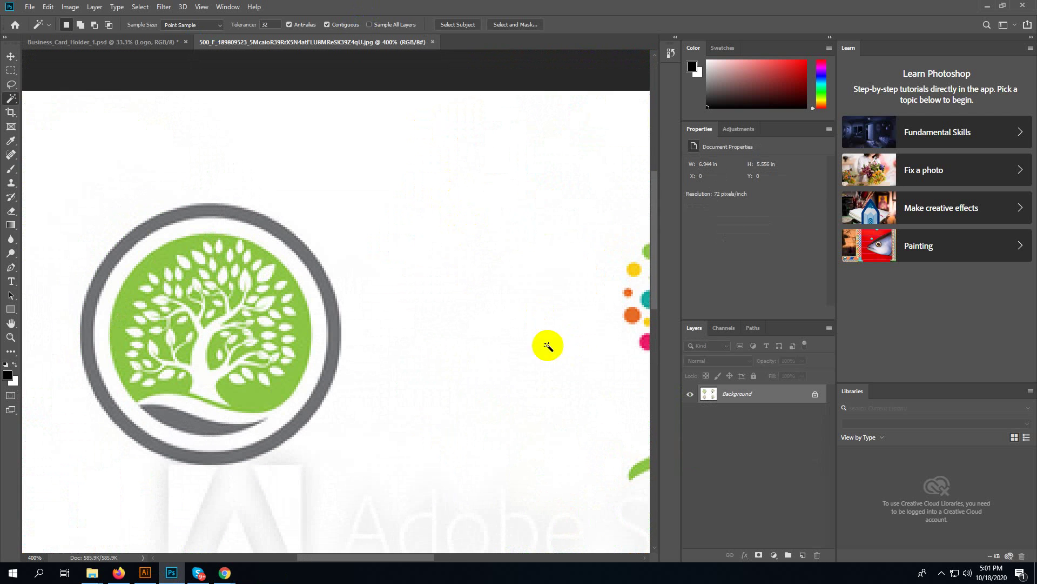
- Select the top-left logo's green circle, sample its green and brush over the leaves
{"action": "left_click", "coordinate": [270, 395]}
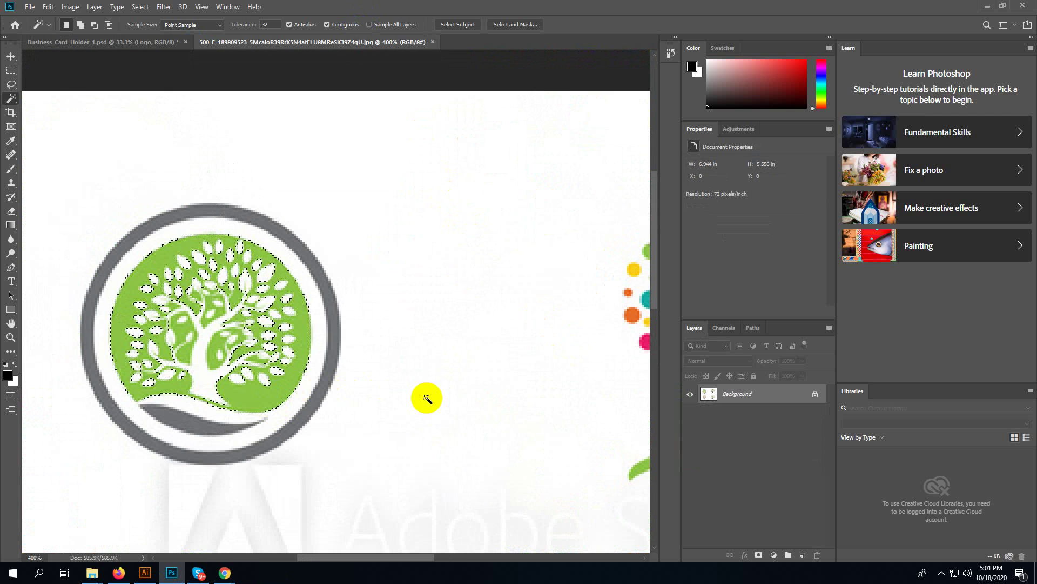
{"action": "key", "text": "i"}
{"action": "left_click", "coordinate": [284, 395]}
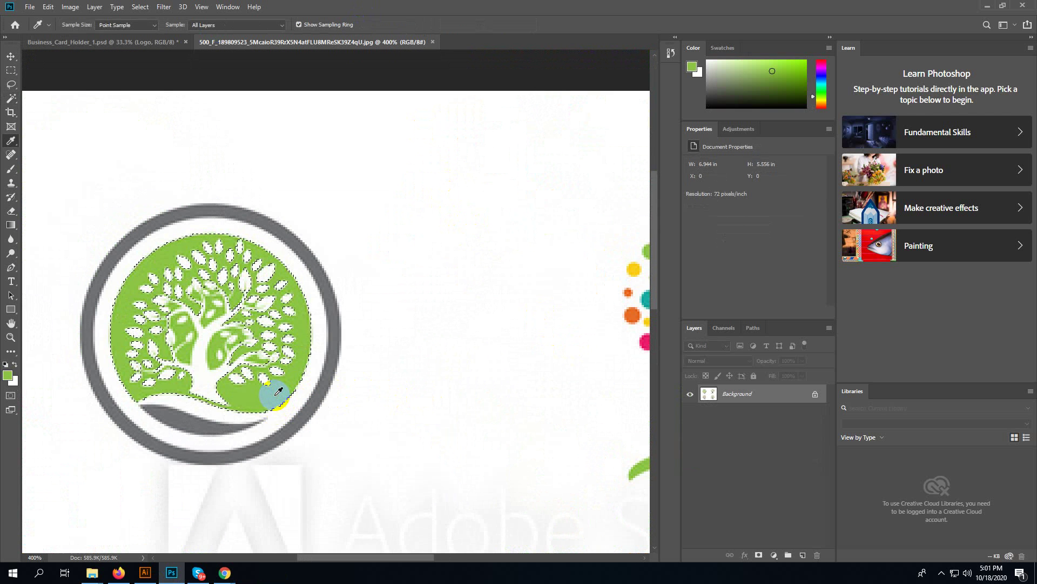
{"action": "key", "text": "b"}
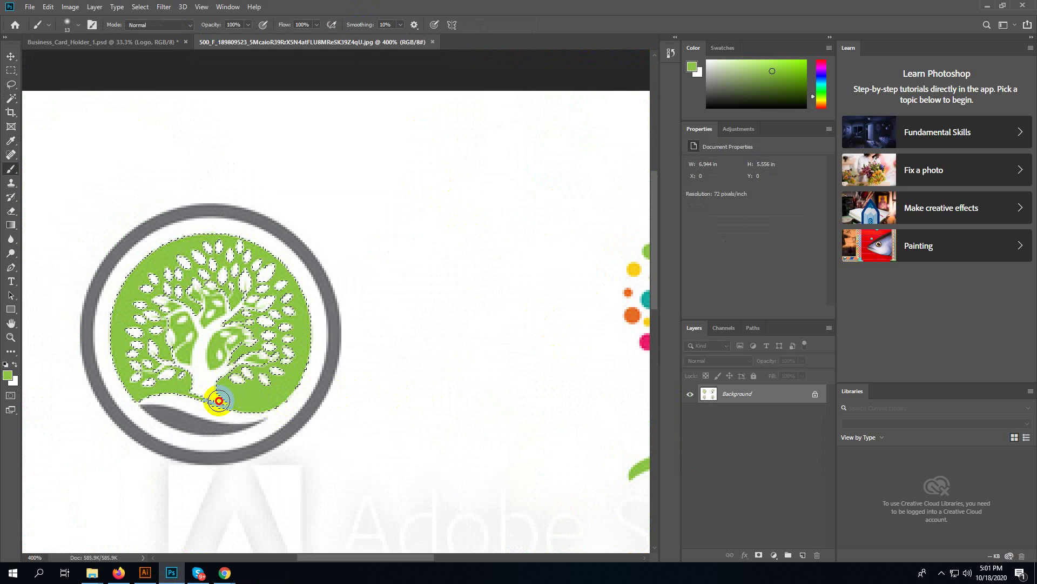
{"action": "mouse_move", "coordinate": [292, 377]}
{"action": "left_mouse_down"}
{"action": "mouse_move", "coordinate": [319, 264]}
{"action": "mouse_move", "coordinate": [294, 324]}
{"action": "left_mouse_up"}
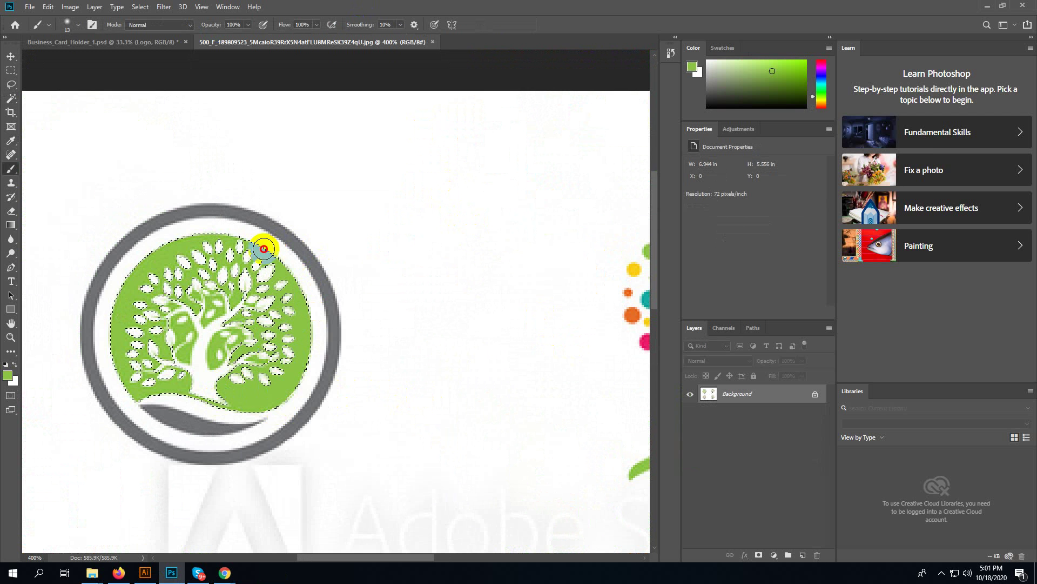
{"action": "mouse_move", "coordinate": [264, 249]}
{"action": "left_mouse_down"}
{"action": "mouse_move", "coordinate": [228, 201]}
{"action": "mouse_move", "coordinate": [219, 331]}
{"action": "left_mouse_up"}
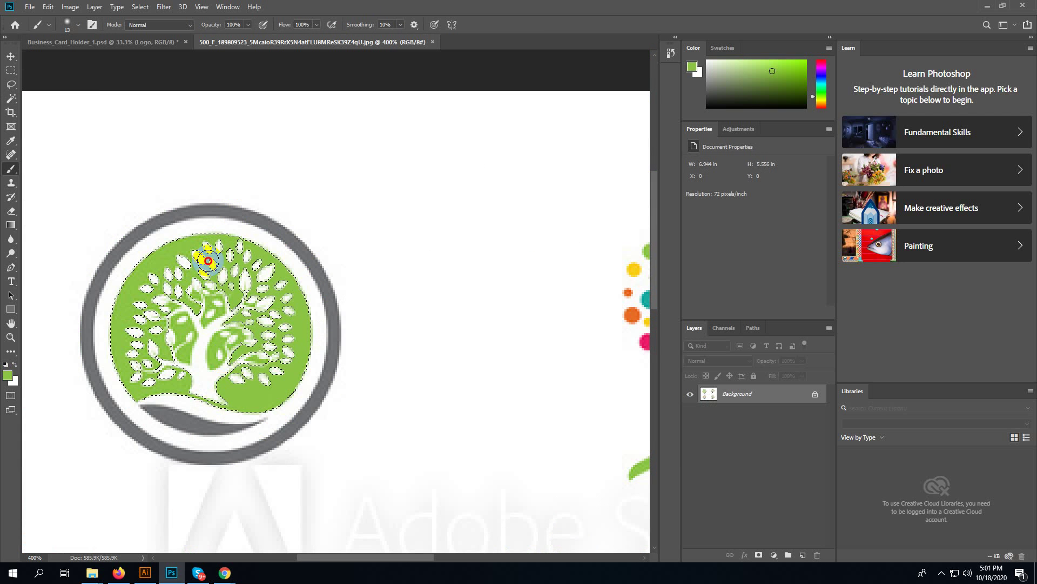
{"action": "mouse_move", "coordinate": [231, 277]}
{"action": "left_mouse_down"}
{"action": "mouse_move", "coordinate": [253, 213]}
{"action": "mouse_move", "coordinate": [248, 335]}
{"action": "left_mouse_up"}
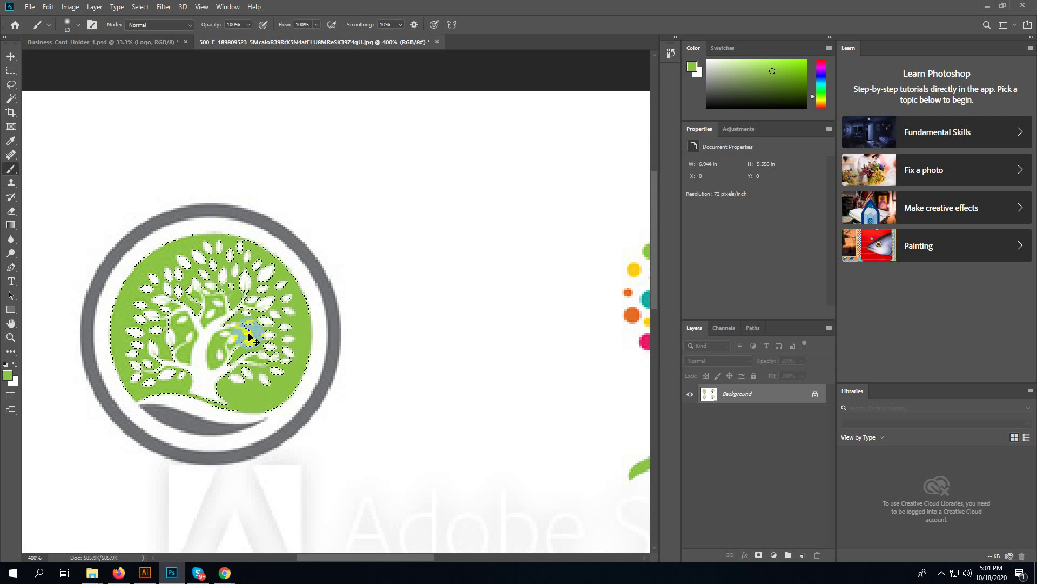
- Paint the remaining white leaves green, deselect, and close the image without saving
{"action": "key", "text": "ctrl+plus"}
{"action": "key", "text": "ctrl+plus"}
{"action": "key", "text": "ctrl+plus"}
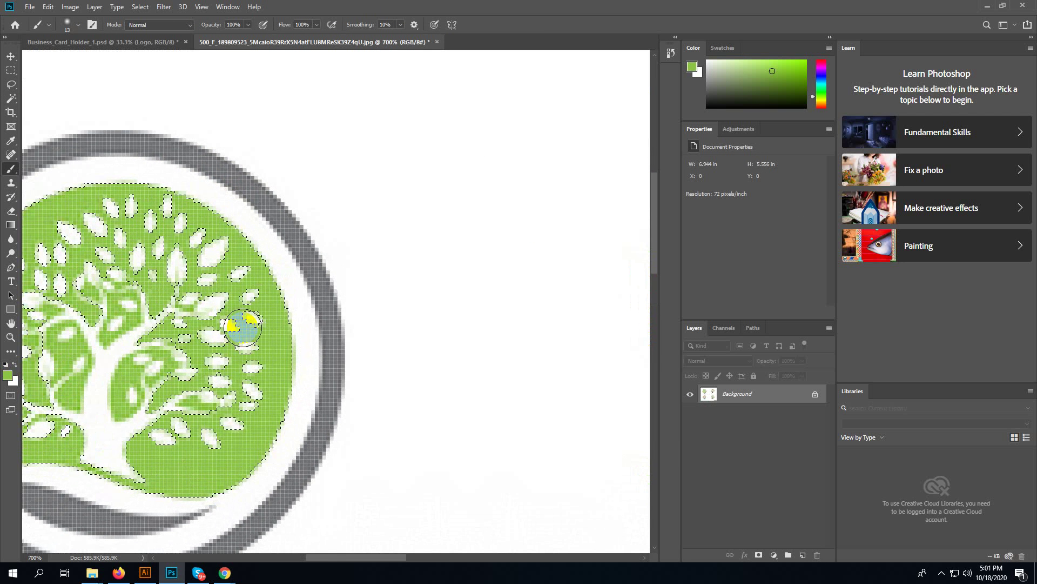
{"action": "left_click_drag", "start_coordinate": [243, 328], "coordinate": [185, 290]}
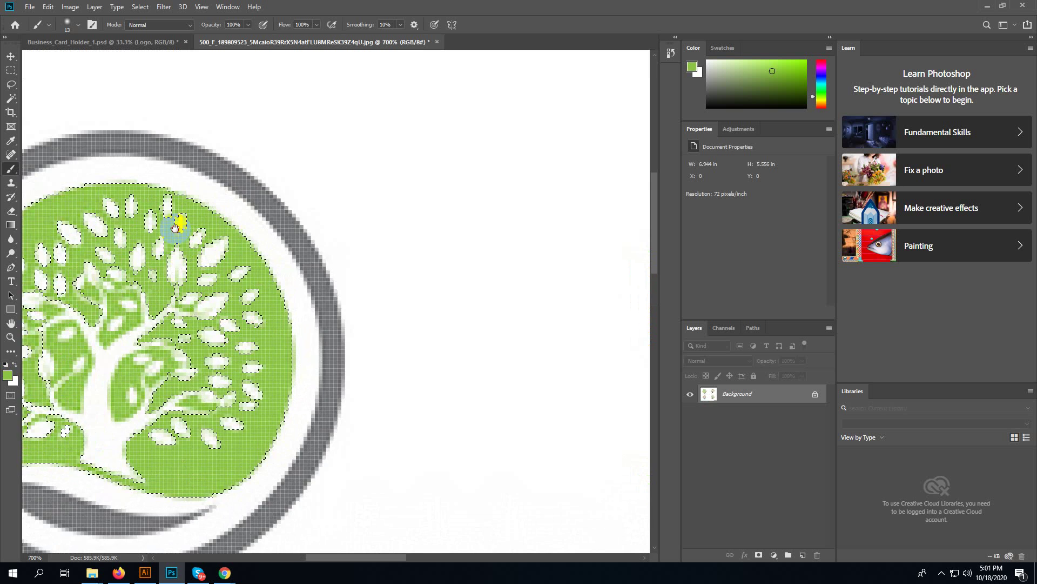
{"action": "mouse_move", "coordinate": [169, 220]}
{"action": "left_mouse_down"}
{"action": "mouse_move", "coordinate": [309, 233]}
{"action": "mouse_move", "coordinate": [379, 206]}
{"action": "mouse_move", "coordinate": [236, 434]}
{"action": "mouse_move", "coordinate": [258, 329]}
{"action": "mouse_move", "coordinate": [383, 163]}
{"action": "mouse_move", "coordinate": [342, 370]}
{"action": "mouse_move", "coordinate": [232, 408]}
{"action": "mouse_move", "coordinate": [324, 225]}
{"action": "mouse_move", "coordinate": [211, 399]}
{"action": "mouse_move", "coordinate": [222, 188]}
{"action": "mouse_move", "coordinate": [385, 407]}
{"action": "mouse_move", "coordinate": [402, 384]}
{"action": "mouse_move", "coordinate": [317, 432]}
{"action": "mouse_move", "coordinate": [369, 362]}
{"action": "mouse_move", "coordinate": [410, 351]}
{"action": "mouse_move", "coordinate": [485, 297]}
{"action": "mouse_move", "coordinate": [342, 356]}
{"action": "mouse_move", "coordinate": [311, 352]}
{"action": "mouse_move", "coordinate": [324, 333]}
{"action": "mouse_move", "coordinate": [230, 344]}
{"action": "mouse_move", "coordinate": [205, 285]}
{"action": "mouse_move", "coordinate": [213, 278]}
{"action": "mouse_move", "coordinate": [180, 417]}
{"action": "mouse_move", "coordinate": [189, 270]}
{"action": "mouse_move", "coordinate": [295, 174]}
{"action": "mouse_move", "coordinate": [203, 241]}
{"action": "mouse_move", "coordinate": [138, 329]}
{"action": "mouse_move", "coordinate": [192, 431]}
{"action": "mouse_move", "coordinate": [222, 445]}
{"action": "mouse_move", "coordinate": [211, 316]}
{"action": "mouse_move", "coordinate": [209, 341]}
{"action": "mouse_move", "coordinate": [252, 270]}
{"action": "mouse_move", "coordinate": [282, 147]}
{"action": "mouse_move", "coordinate": [401, 203]}
{"action": "mouse_move", "coordinate": [394, 153]}
{"action": "mouse_move", "coordinate": [409, 187]}
{"action": "mouse_move", "coordinate": [529, 215]}
{"action": "mouse_move", "coordinate": [380, 407]}
{"action": "mouse_move", "coordinate": [441, 402]}
{"action": "mouse_move", "coordinate": [450, 308]}
{"action": "mouse_move", "coordinate": [284, 391]}
{"action": "mouse_move", "coordinate": [161, 356]}
{"action": "left_mouse_up"}
{"action": "key", "text": "ctrl+d"}
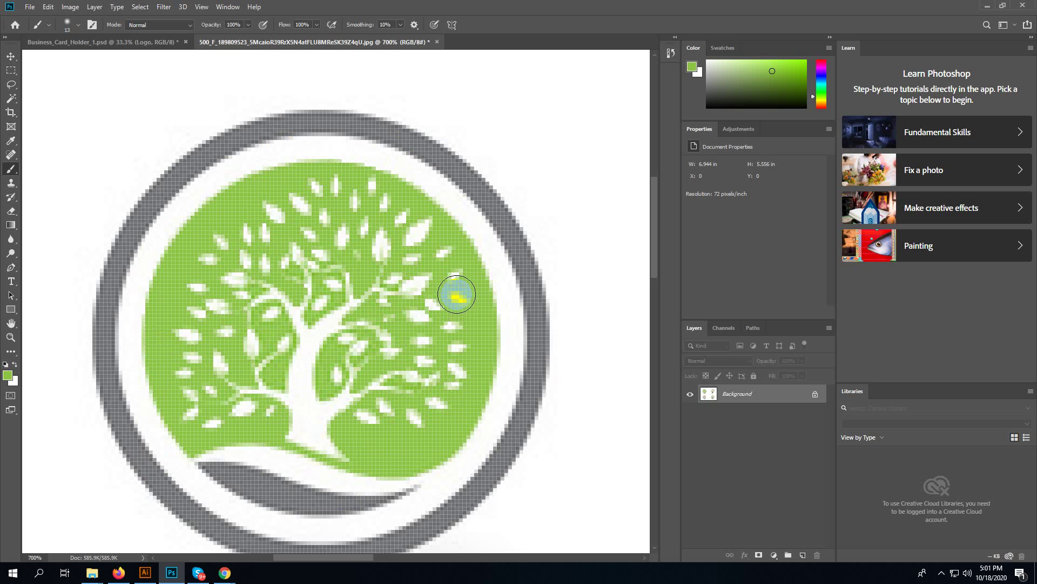
{"action": "left_click", "coordinate": [437, 42]}
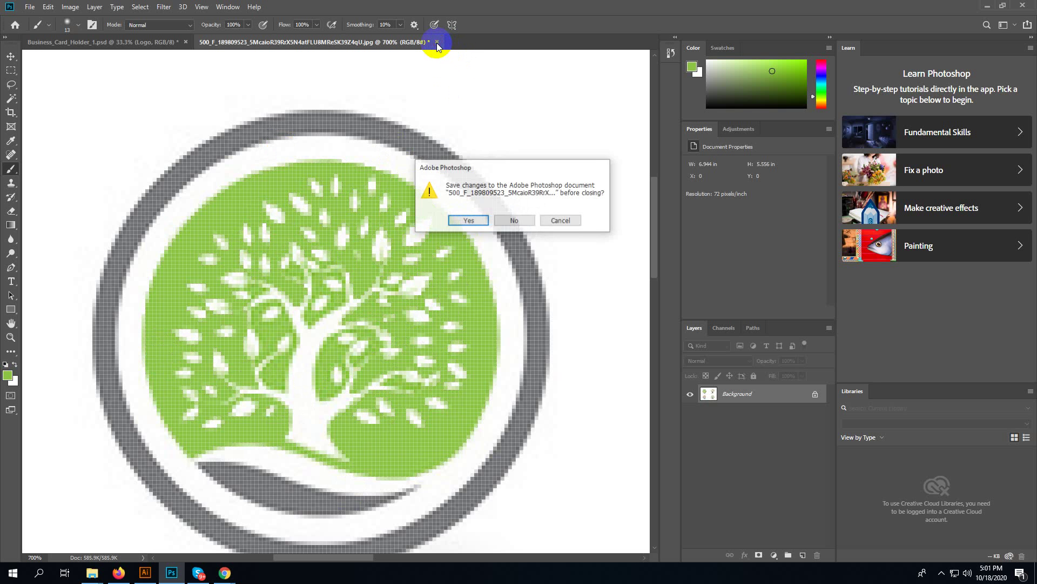
{"action": "left_click", "coordinate": [514, 221]}
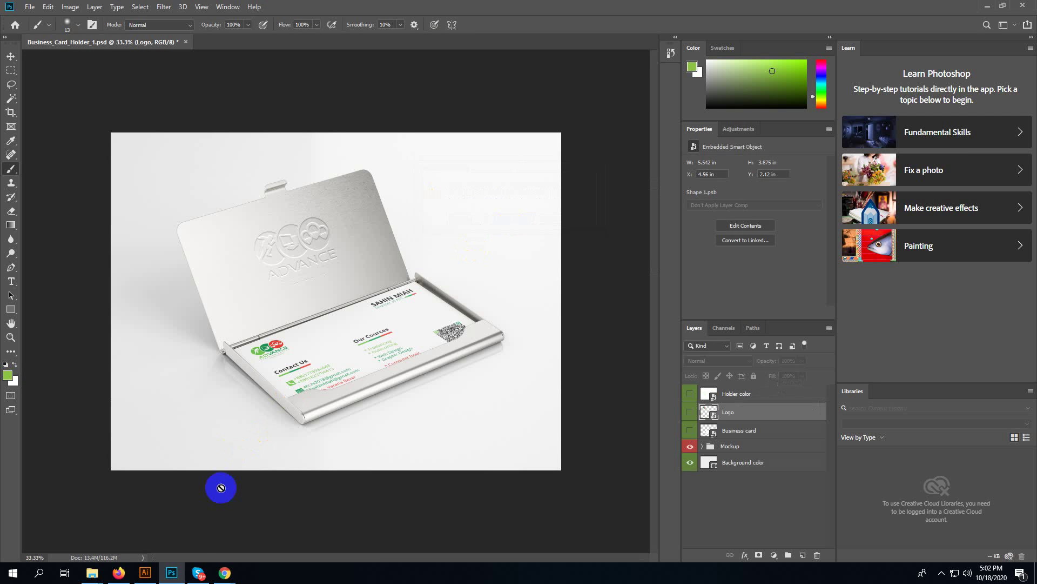
- Back in Illustrator, undo twice to restore the original coloured stock image placement
{"action": "left_click", "coordinate": [145, 572]}
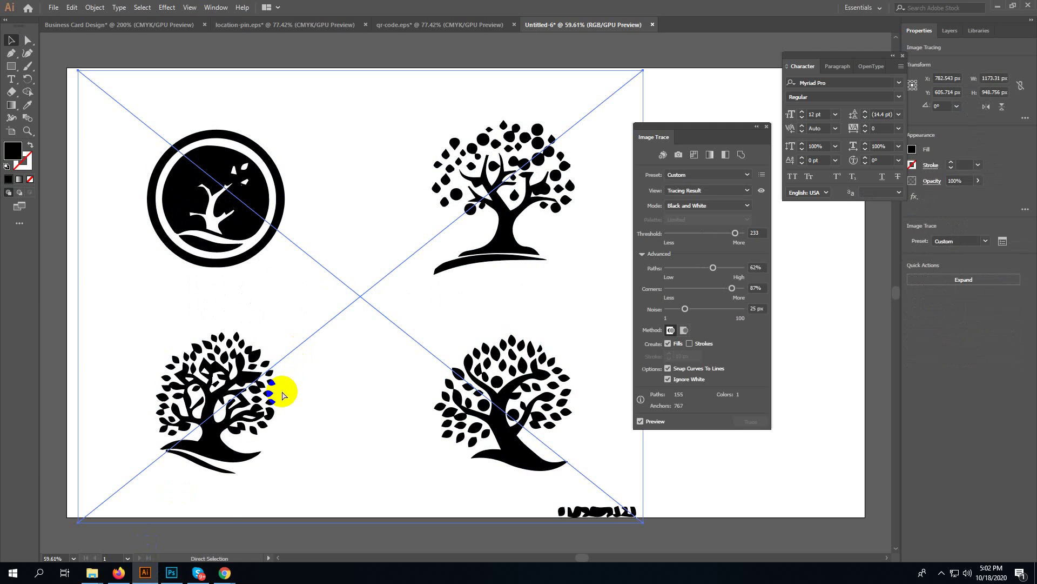
{"action": "key", "text": "ctrl+z"}
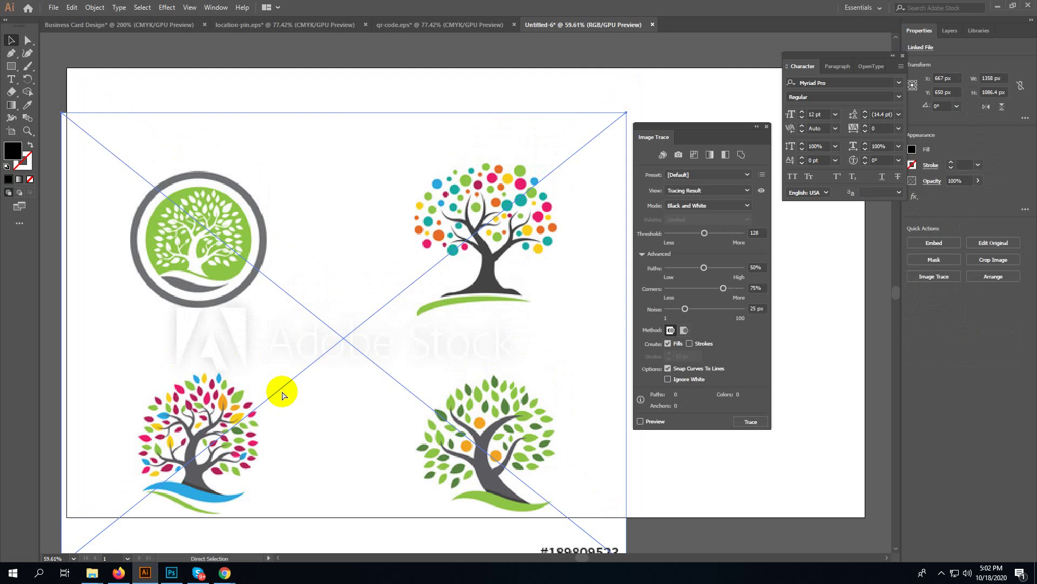
{"action": "key", "text": "ctrl+z"}
{"action": "key", "text": "ctrl+z"}
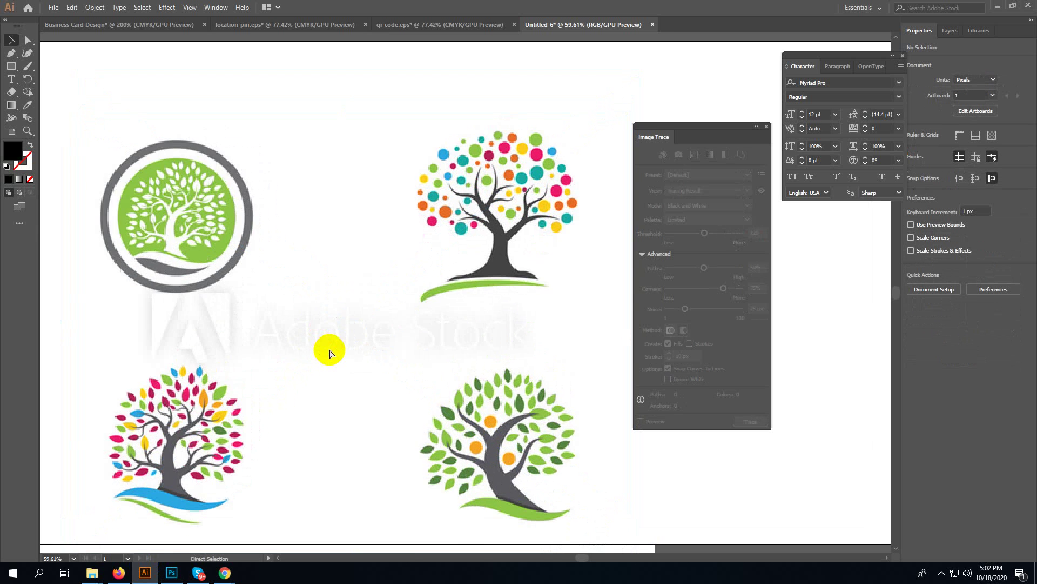
{"action": "scroll", "coordinate": [329, 351], "scroll_direction": "up", "scroll_amount": 5}
- Zoom in and draw a Pen shape along the colourful tree's trunk
{"action": "left_click_drag", "start_coordinate": [486, 132], "coordinate": [270, 342]}
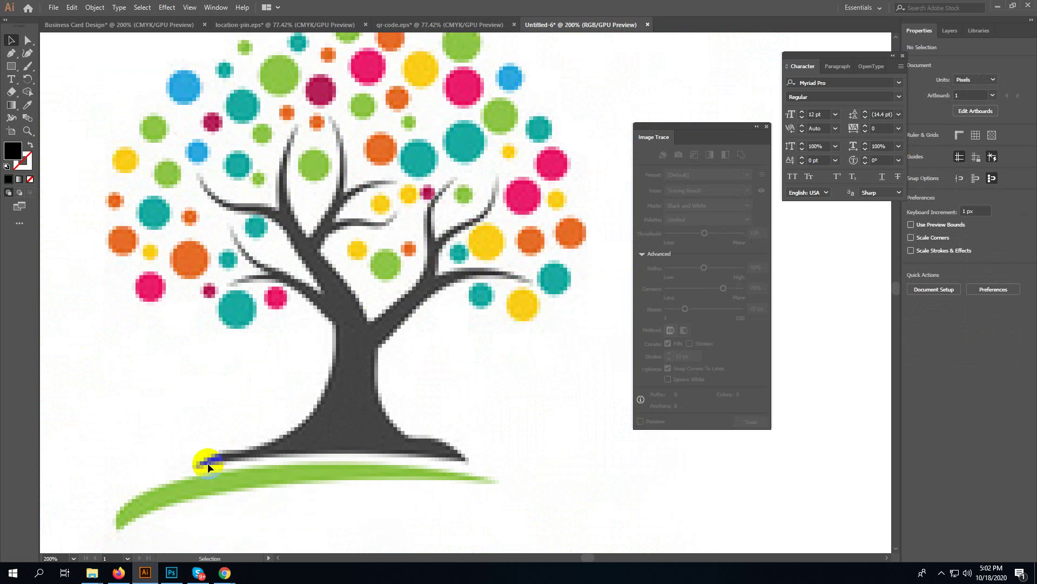
{"action": "key", "text": "p"}
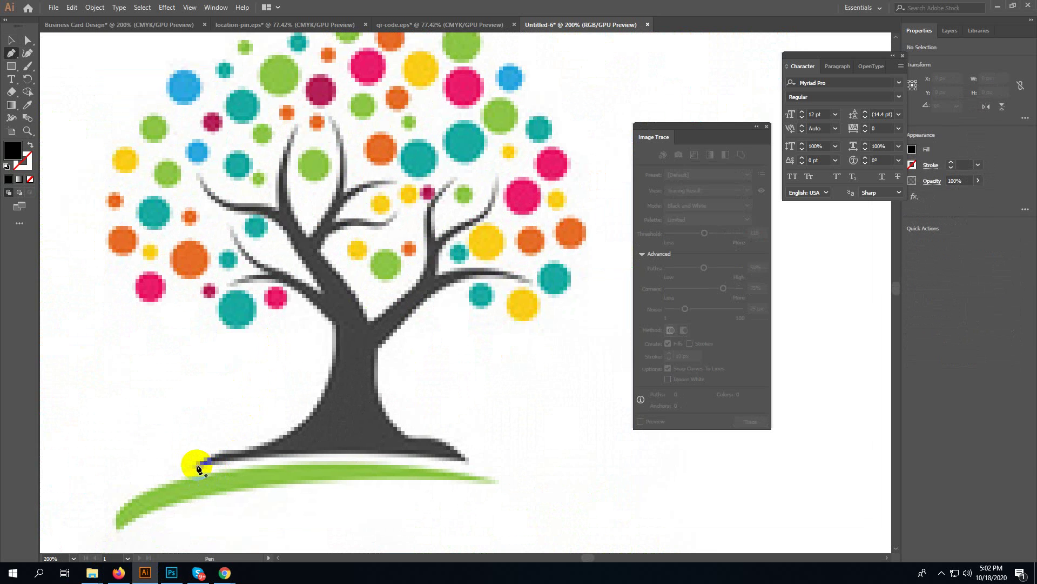
{"action": "left_click", "coordinate": [199, 466]}
{"action": "left_click_drag", "start_coordinate": [254, 449], "coordinate": [333, 331]}
{"action": "left_click_drag", "start_coordinate": [332, 331], "coordinate": [313, 297]}
{"action": "key", "text": "ctrl+z"}
{"action": "left_click_drag", "start_coordinate": [332, 370], "coordinate": [336, 324]}
{"action": "left_click_drag", "start_coordinate": [336, 324], "coordinate": [254, 272]}
{"action": "left_click_drag", "start_coordinate": [333, 369], "coordinate": [325, 403]}
- Delete the drawn shape, fit the artboard, and select the top-left tree logo
{"action": "key", "text": "v"}
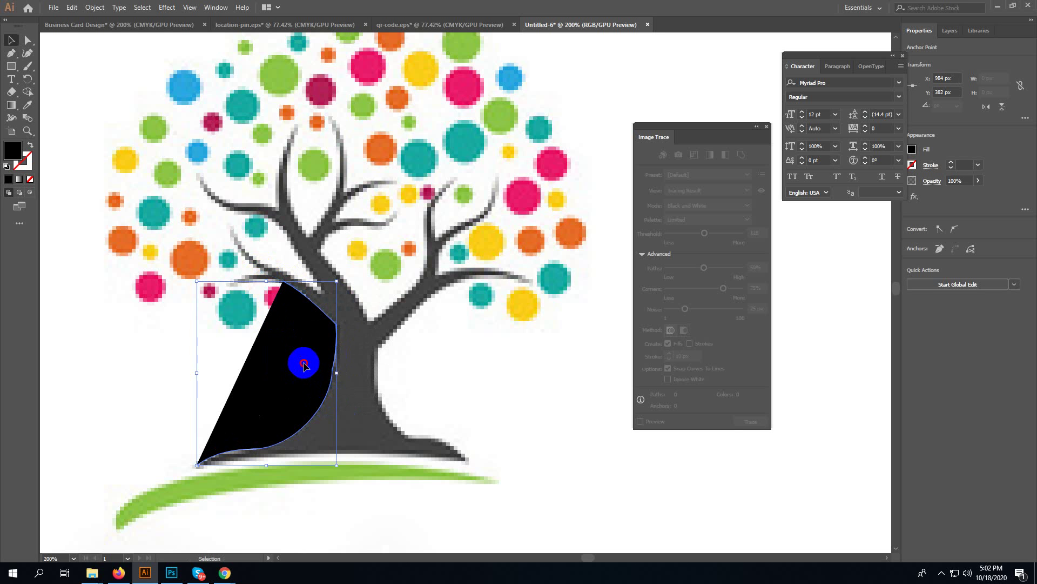
{"action": "key", "text": "Delete"}
{"action": "key", "text": "ctrl+0"}
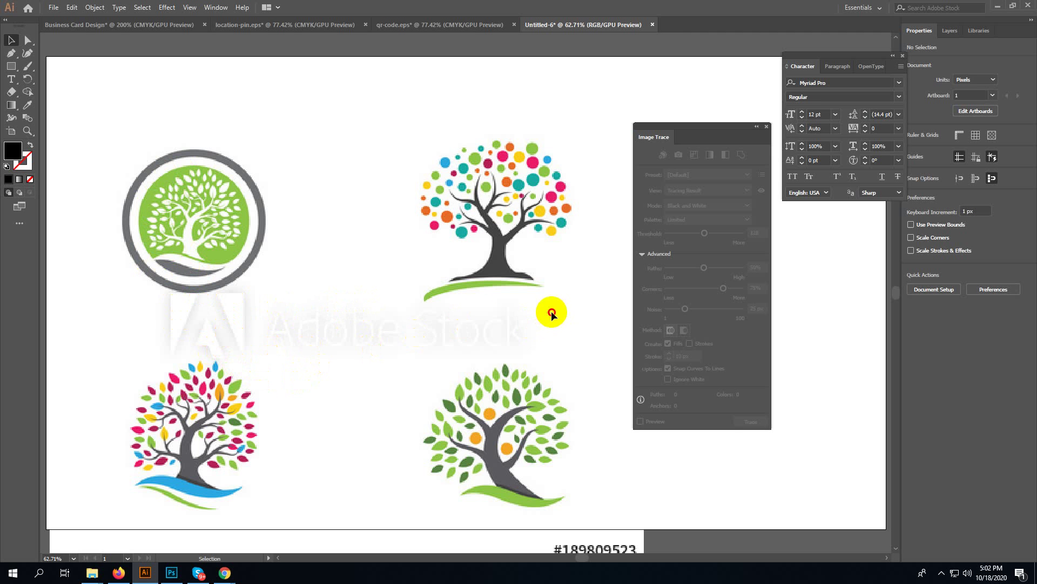
{"action": "left_click_drag", "start_coordinate": [551, 311], "coordinate": [103, 350]}
{"action": "left_click_drag", "start_coordinate": [193, 228], "coordinate": [263, 199]}
- Fit the artboard, close the Character and Image Trace panels, and select the stock image
{"action": "left_click_drag", "start_coordinate": [511, 209], "coordinate": [453, 231]}
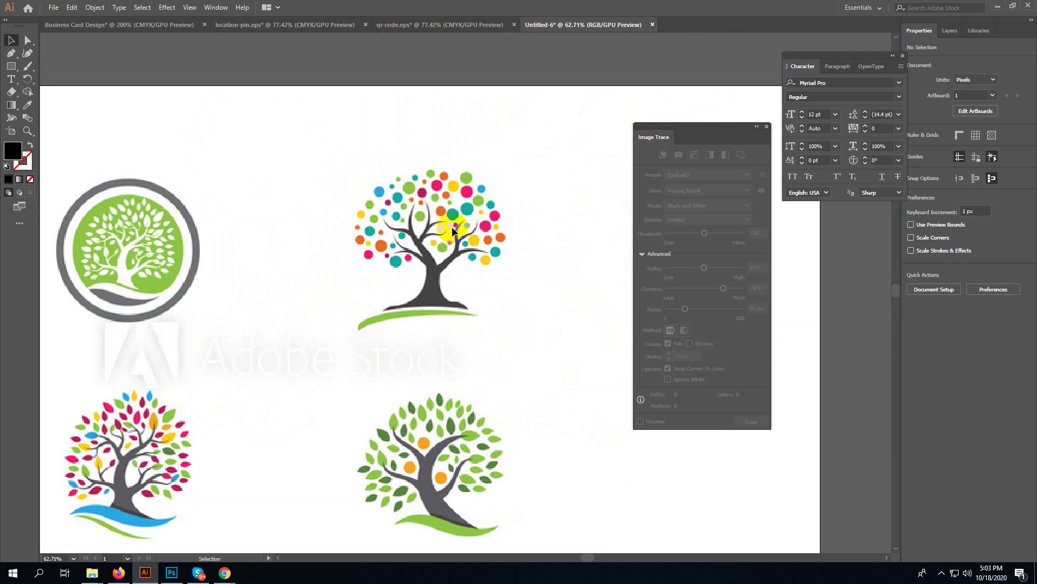
{"action": "key", "text": "ctrl+0"}
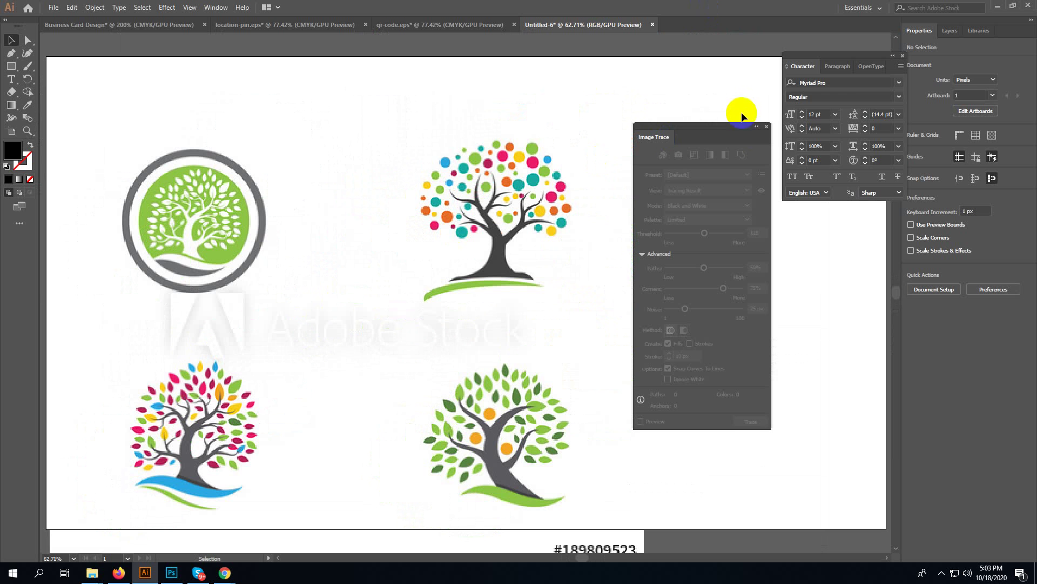
{"action": "left_click", "coordinate": [902, 56]}
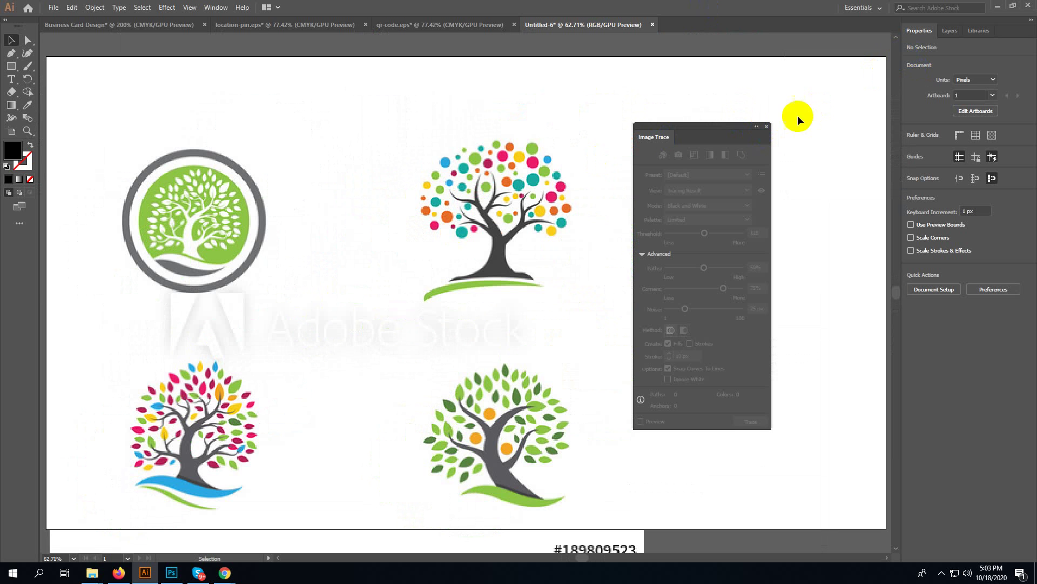
{"action": "left_click", "coordinate": [766, 127]}
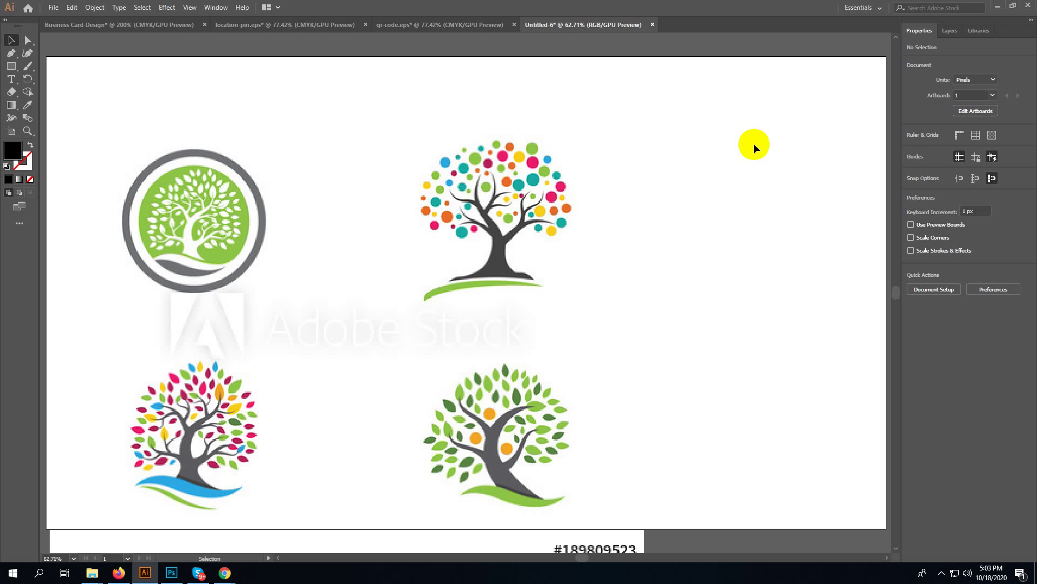
{"action": "key", "text": "ctrl+a"}
- Resize the tree image to about 1348×1078 px, shift it 40 px right, and reselect it
{"action": "left_click_drag", "start_coordinate": [518, 256], "coordinate": [577, 248]}
{"action": "left_click", "coordinate": [569, 248]}
{"action": "scroll", "coordinate": [579, 324], "scroll_direction": "down", "scroll_amount": 2}
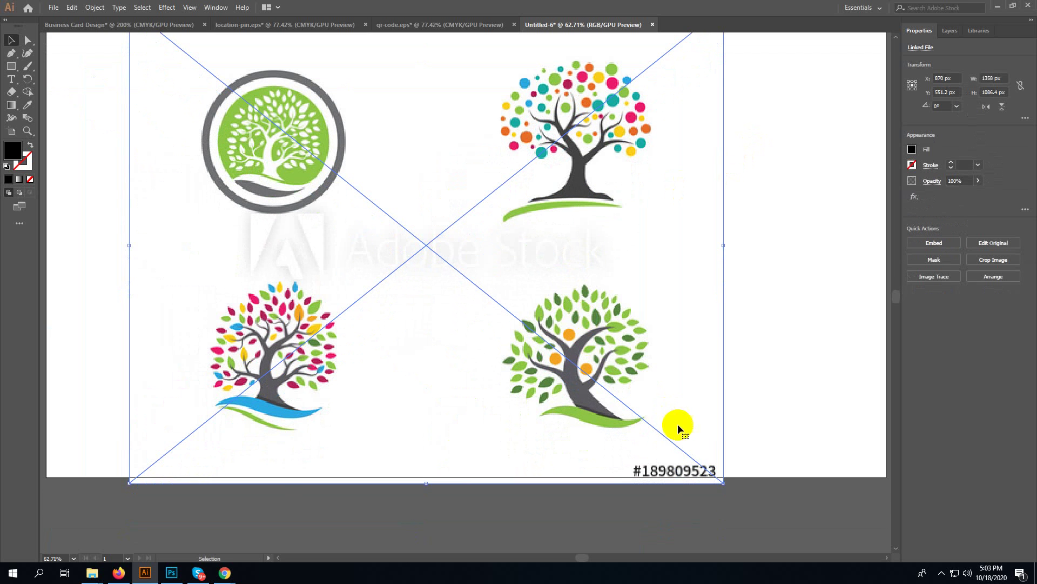
{"action": "left_click_drag", "start_coordinate": [721, 479], "coordinate": [715, 477]}
{"action": "scroll", "coordinate": [267, 249], "scroll_direction": "up", "scroll_amount": 2}
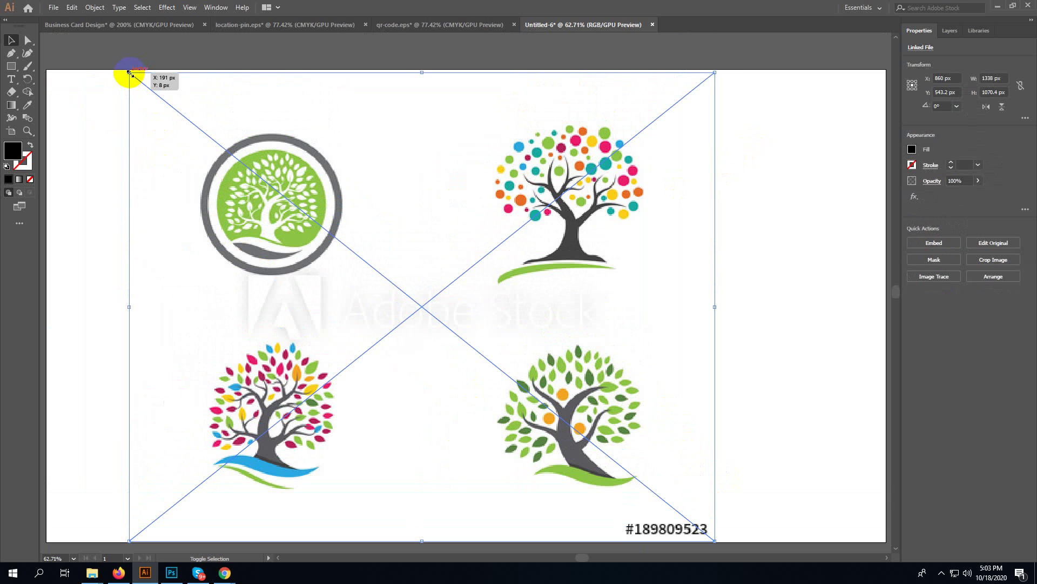
{"action": "left_click_drag", "start_coordinate": [716, 72], "coordinate": [720, 70]}
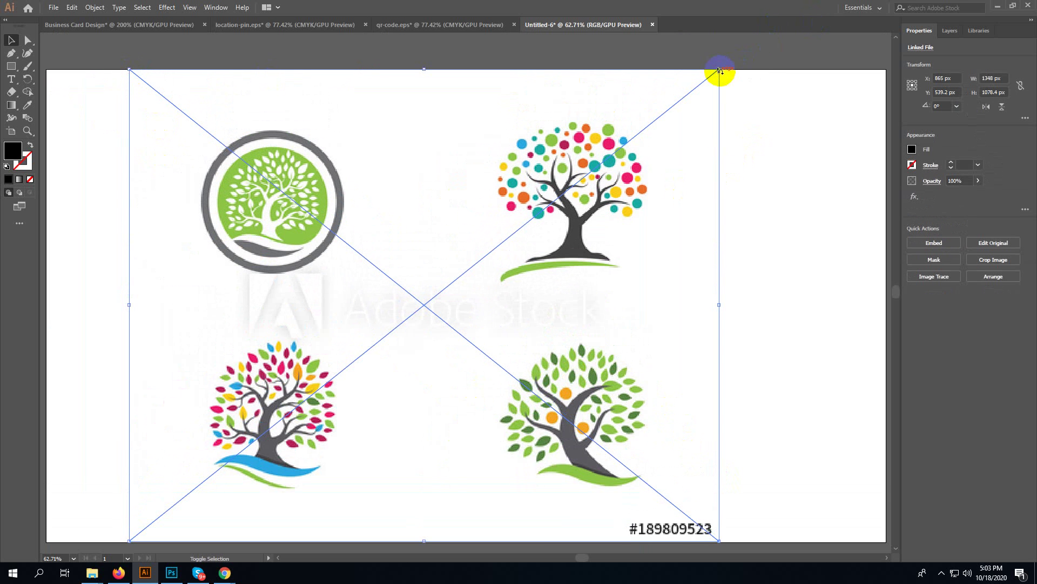
{"action": "left_click", "coordinate": [783, 194]}
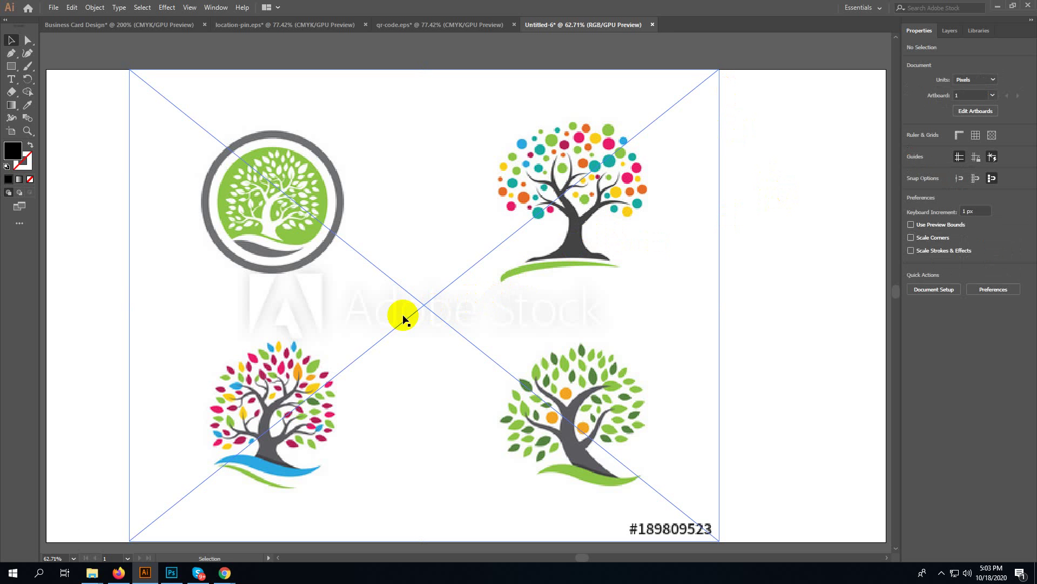
{"action": "left_click_drag", "start_coordinate": [399, 319], "coordinate": [423, 317]}
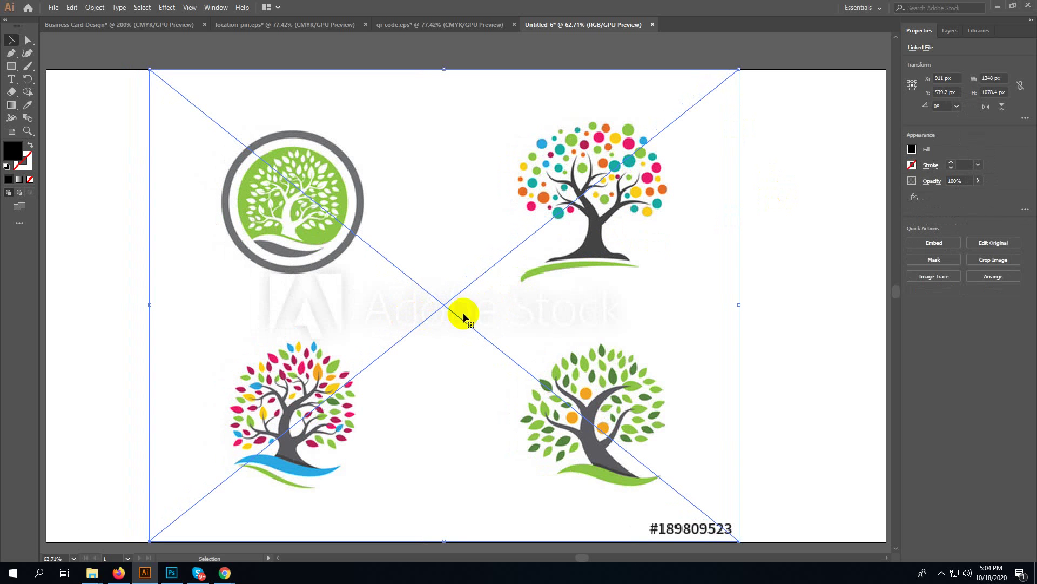
{"action": "left_click", "coordinate": [769, 232]}
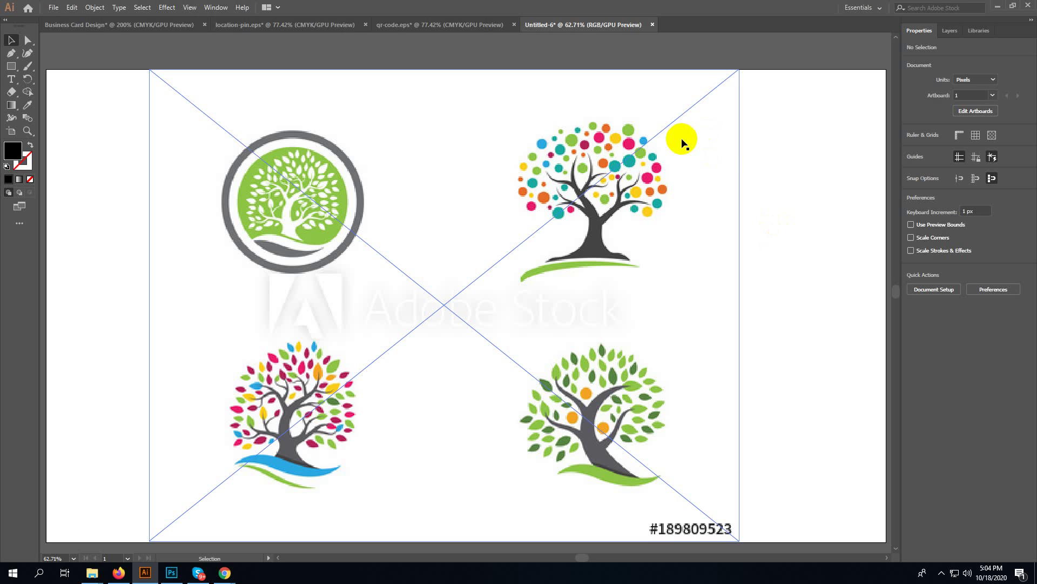
{"action": "left_click_drag", "start_coordinate": [797, 88], "coordinate": [77, 439]}
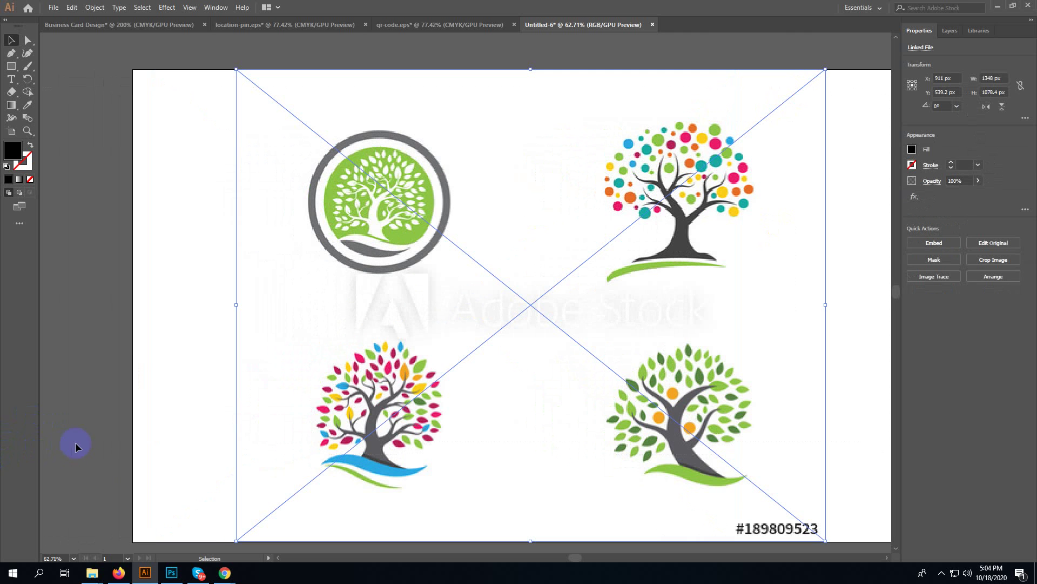
{"action": "left_click_drag", "start_coordinate": [134, 480], "coordinate": [860, 79]}
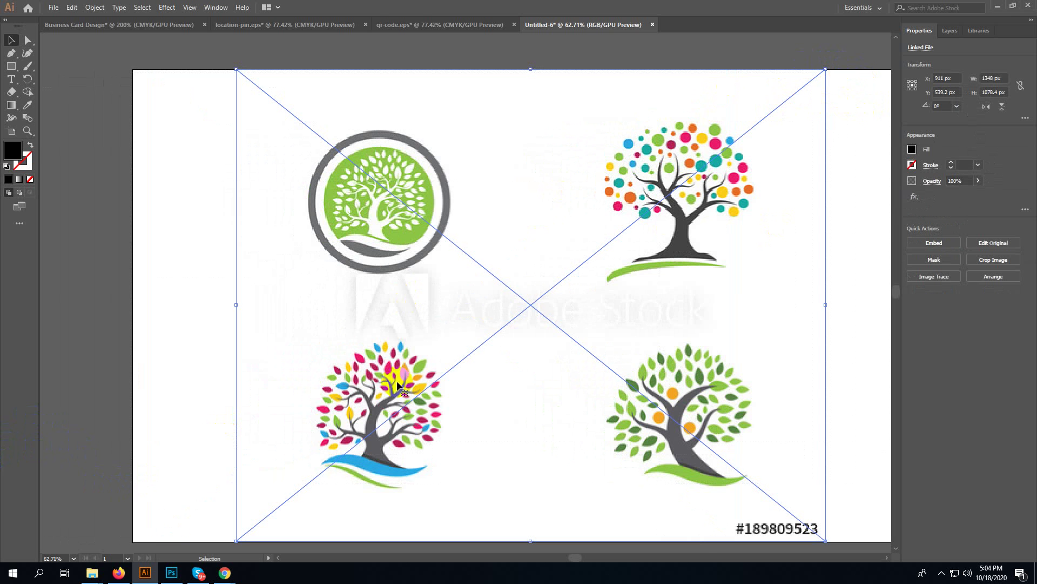
- Close the business card mockup in Photoshop and bring up the Learn Graphic Design folder
{"action": "left_click", "coordinate": [179, 573]}
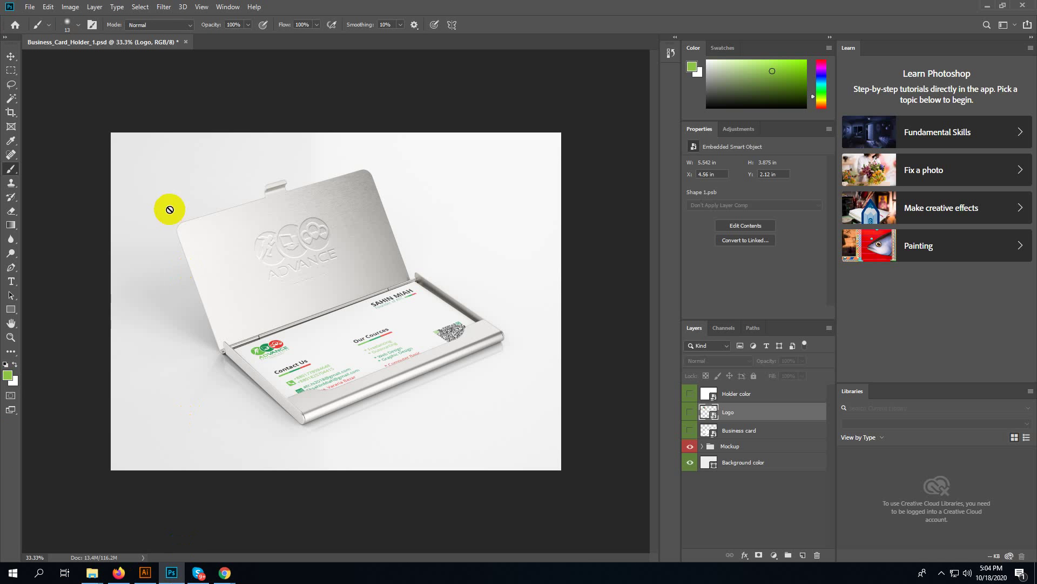
{"action": "left_click", "coordinate": [186, 42]}
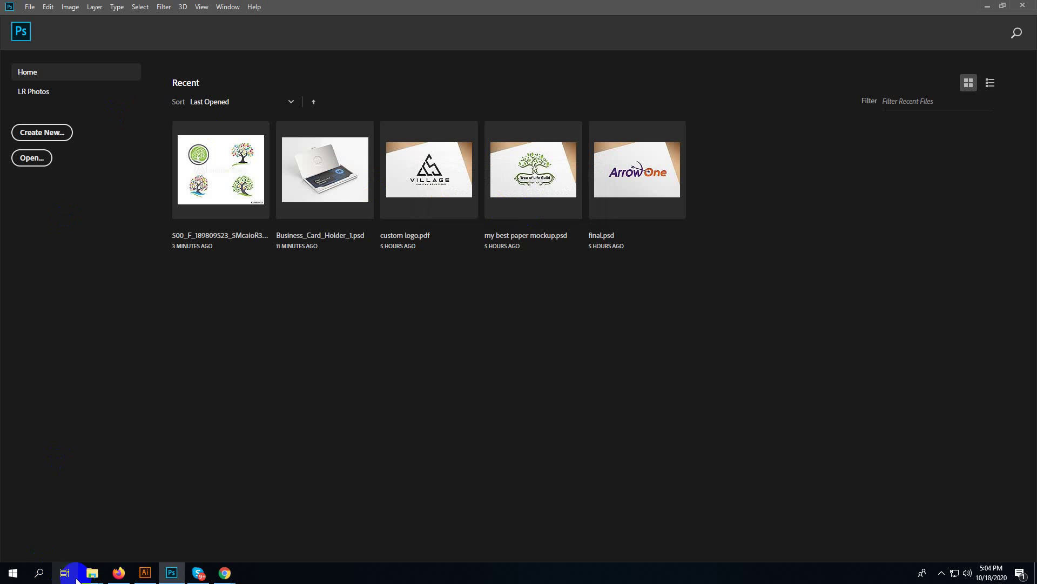
{"action": "mouse_move", "coordinate": [92, 572]}
{"action": "left_click", "coordinate": [89, 532]}
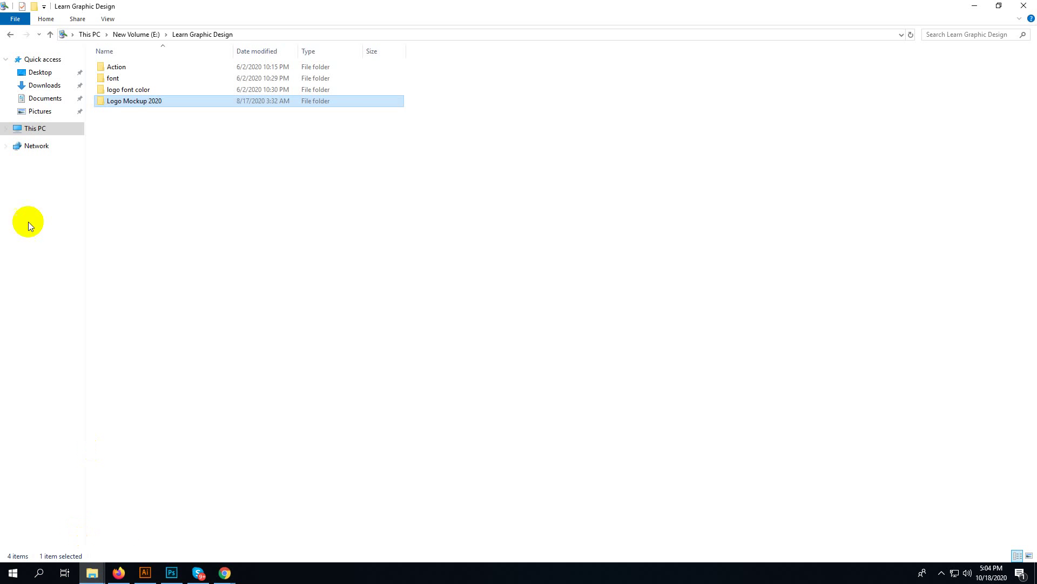
- Browse the New Volume (E:) drive's Picture and video folders, then switch to Firefox
{"action": "left_click", "coordinate": [43, 132]}
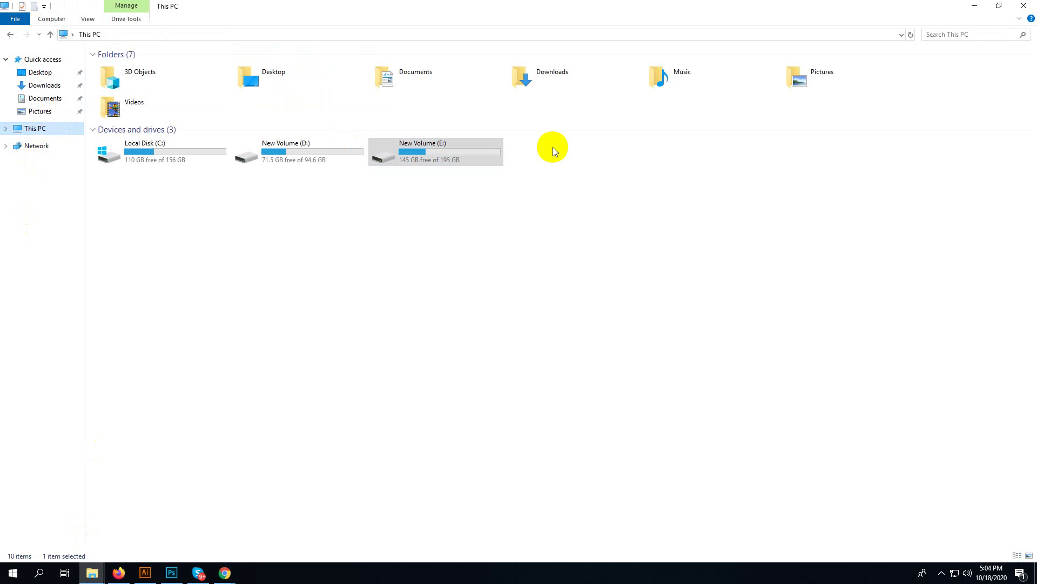
{"action": "double_click", "coordinate": [459, 147]}
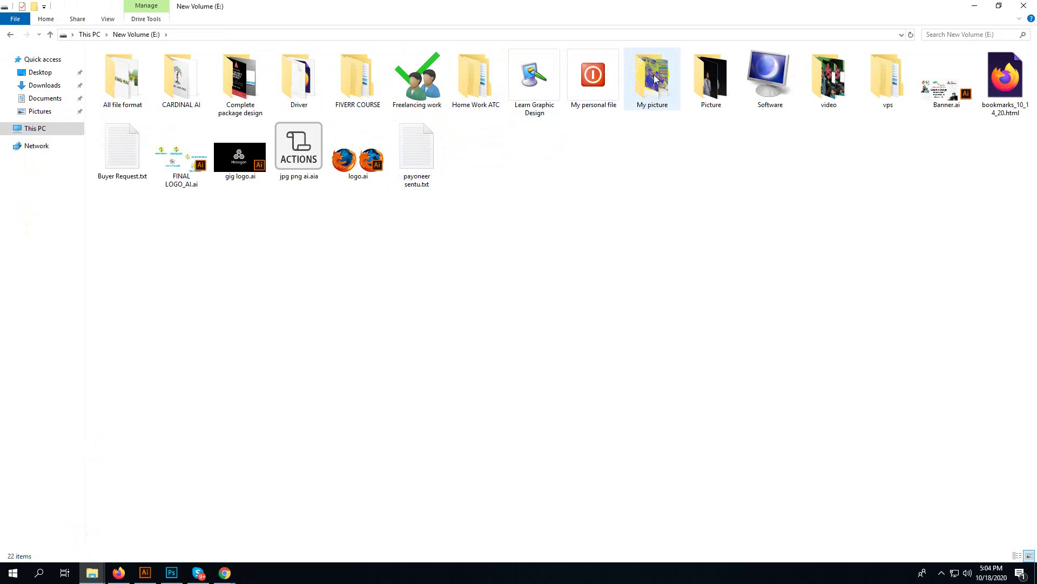
{"action": "left_click", "coordinate": [707, 84]}
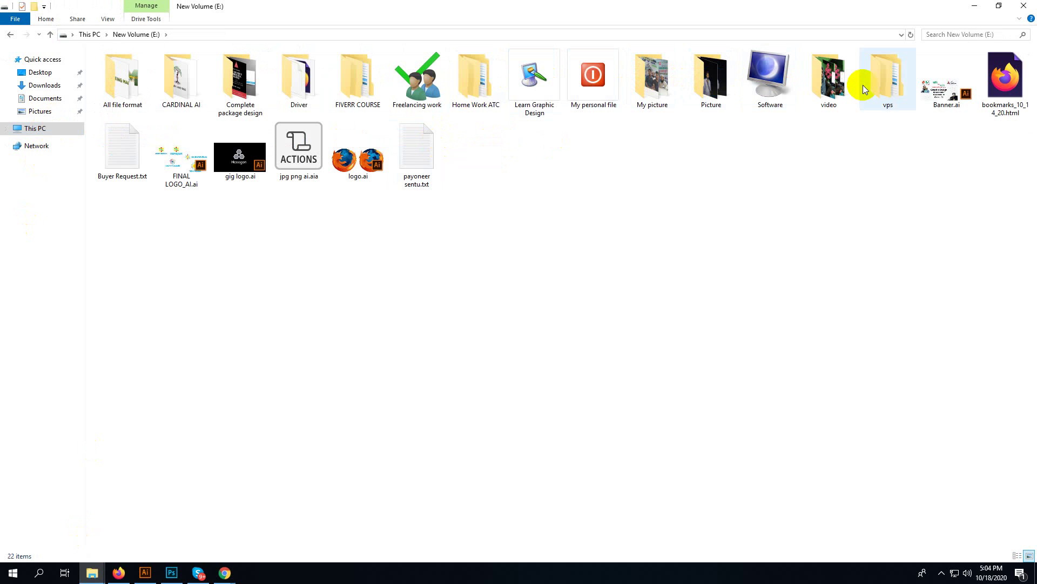
{"action": "left_click", "coordinate": [844, 90]}
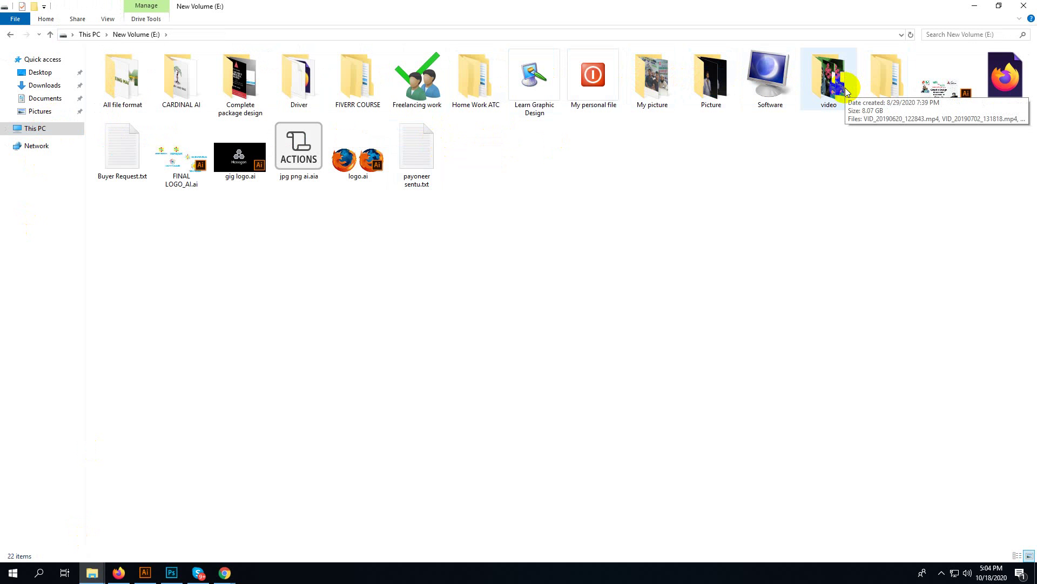
{"action": "left_click", "coordinate": [119, 572]}
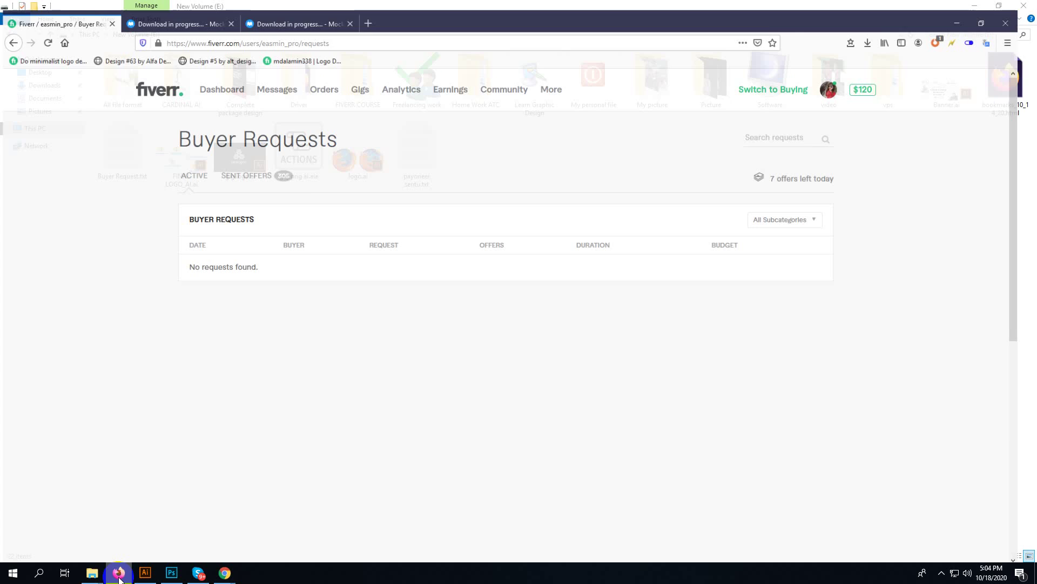
- Copy the web address of the mockups-design.com dl=5814 download page
{"action": "left_click", "coordinate": [176, 6]}
{"action": "left_click", "coordinate": [283, 7]}
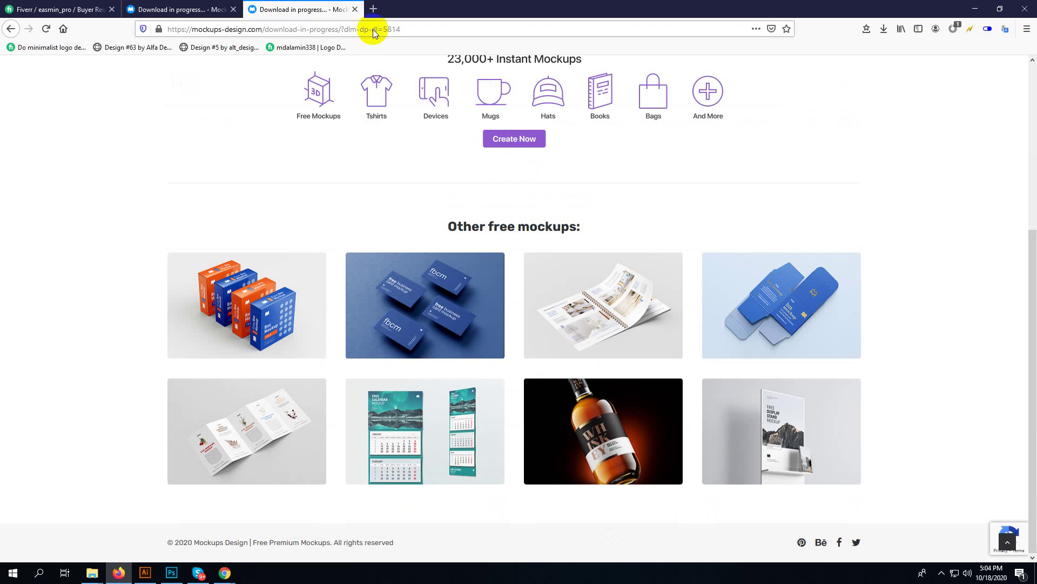
{"action": "scroll", "coordinate": [401, 160], "scroll_direction": "up", "scroll_amount": 5}
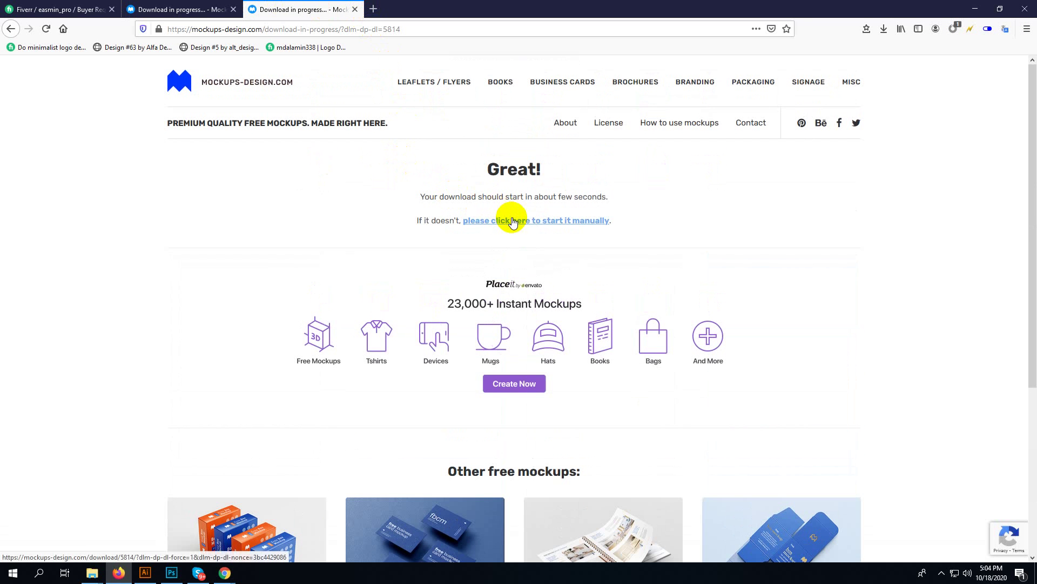
{"action": "left_click", "coordinate": [352, 29]}
{"action": "right_click", "coordinate": [351, 29]}
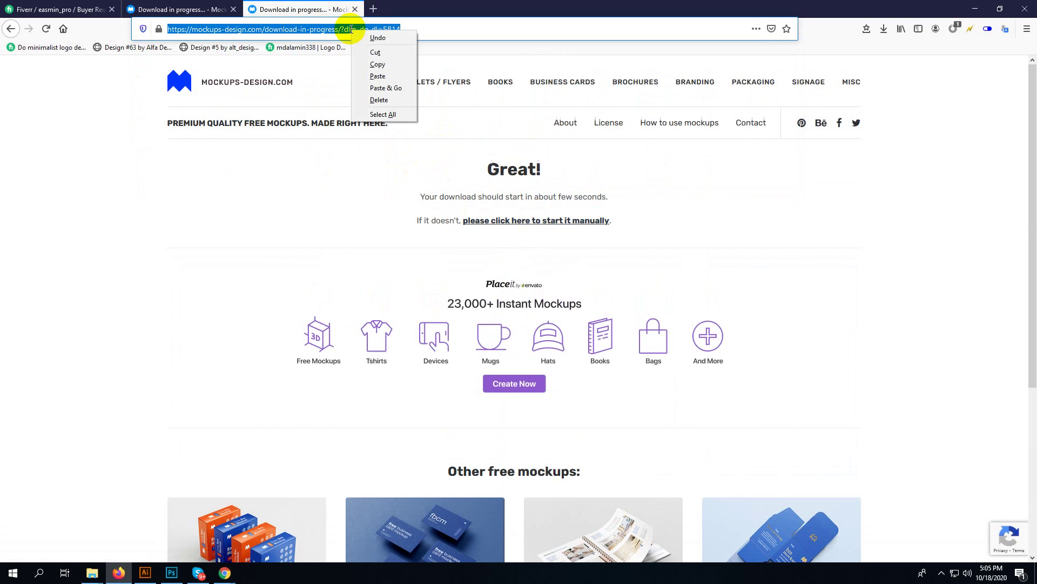
{"action": "left_click", "coordinate": [394, 66]}
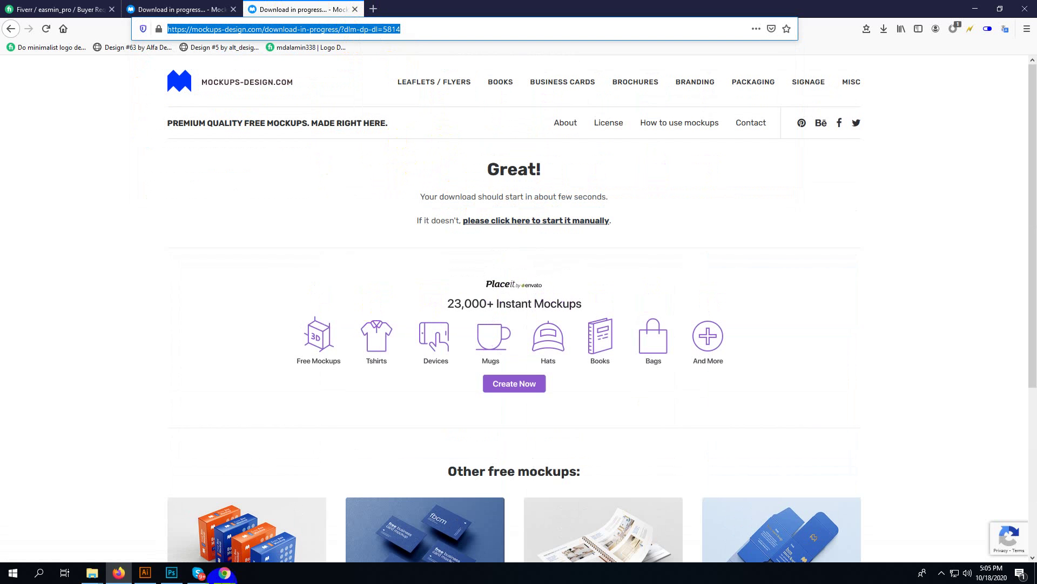
- Return to the Fiverr Buyer Requests tab, then bring the Chrome window forward
{"action": "left_click", "coordinate": [173, 6]}
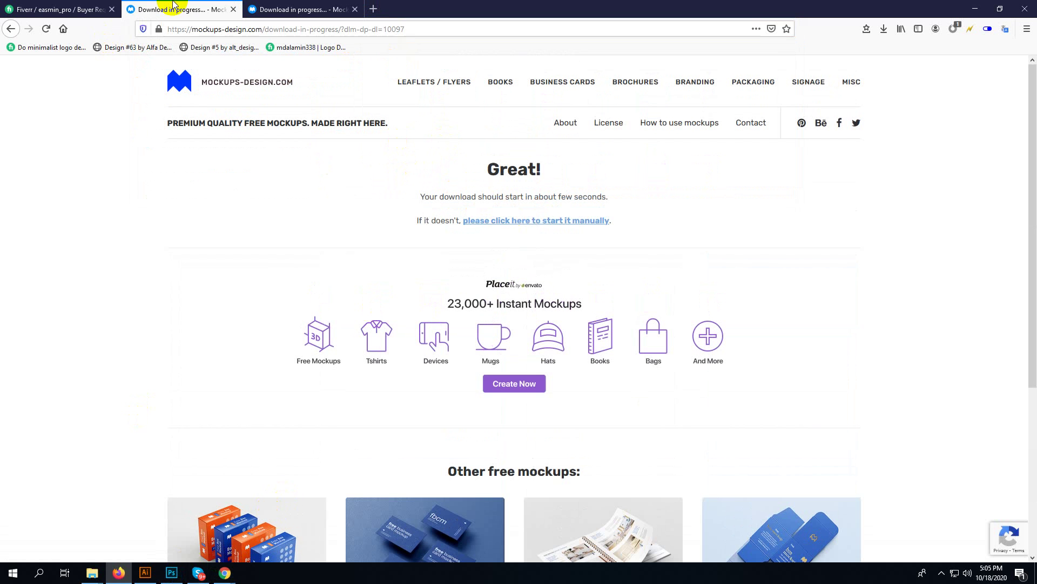
{"action": "left_click", "coordinate": [70, 8]}
{"action": "left_click", "coordinate": [120, 574]}
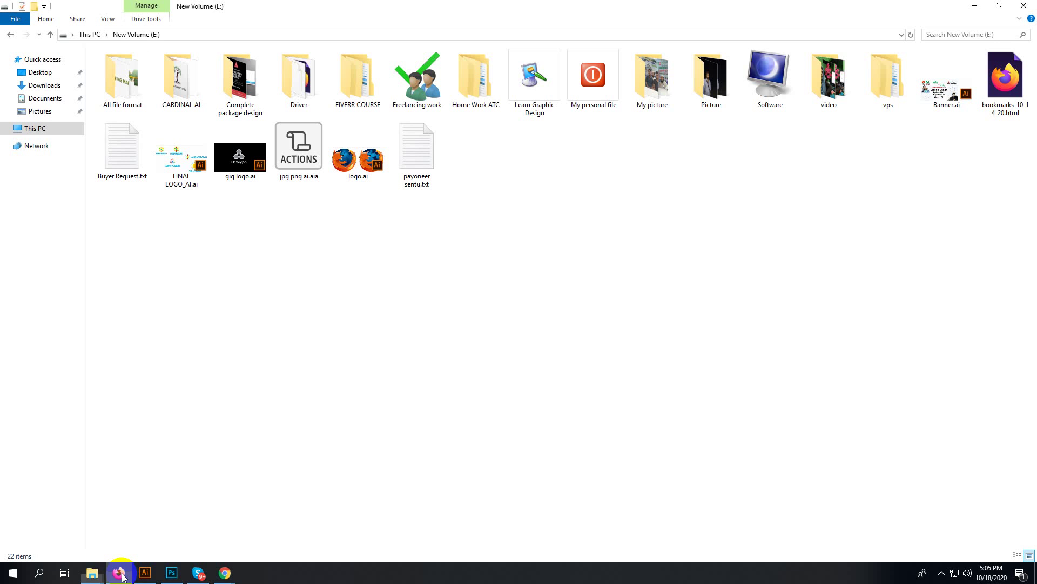
{"action": "left_click", "coordinate": [120, 574]}
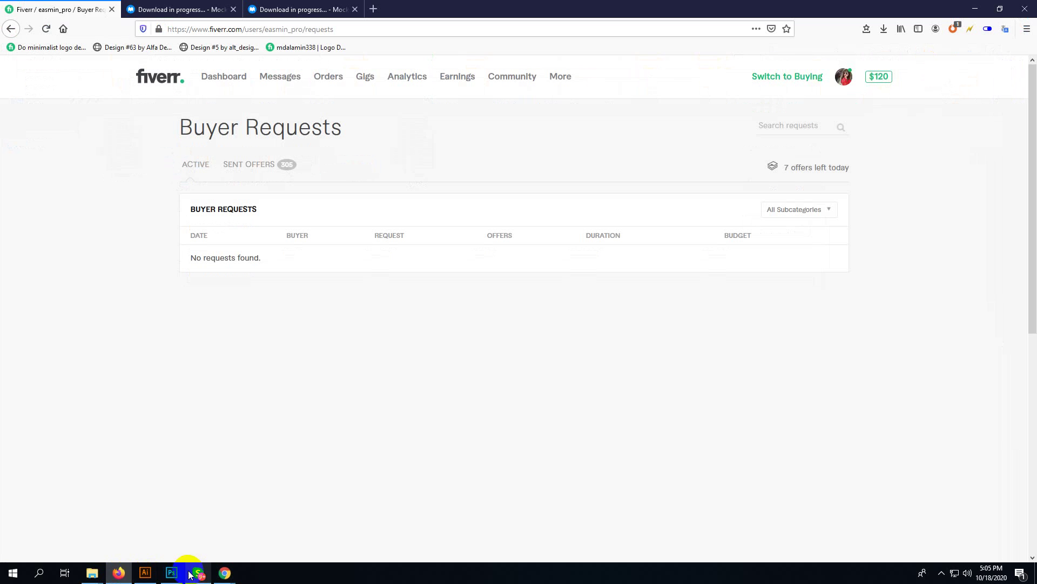
{"action": "mouse_move", "coordinate": [220, 574]}
{"action": "left_click", "coordinate": [199, 523]}
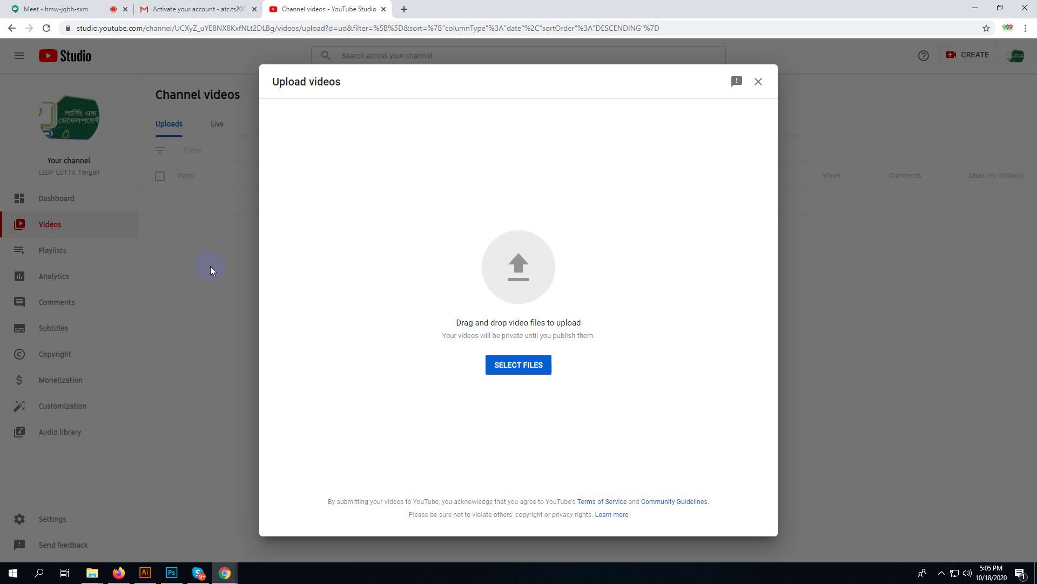
- Paste and send the dl=5814 download link in the Meet chat, then return to YouTube Studio
{"action": "left_click", "coordinate": [105, 7]}
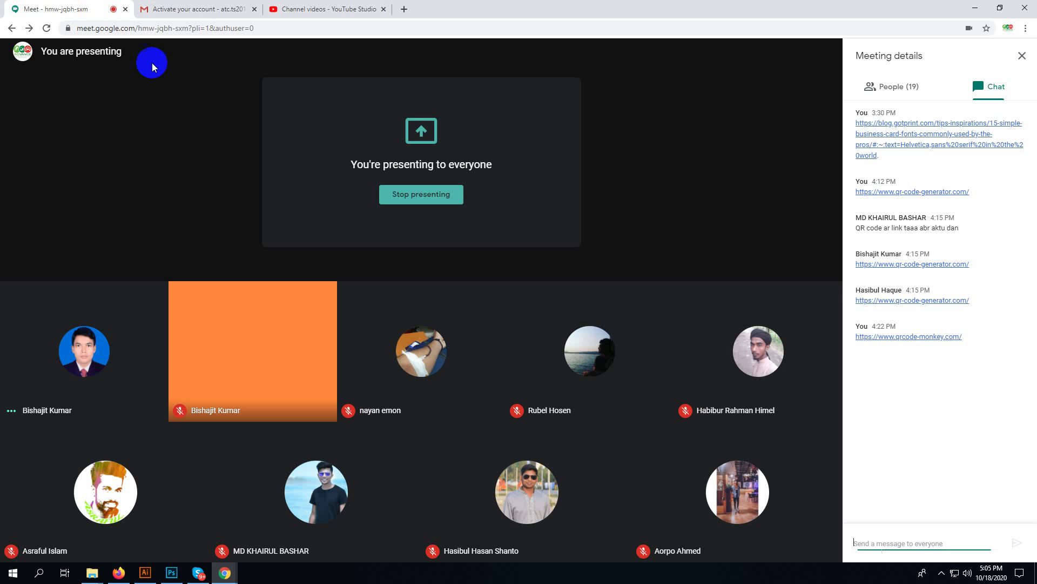
{"action": "left_click", "coordinate": [900, 543]}
{"action": "key", "text": "ctrl+v"}
{"action": "key", "text": "Return"}
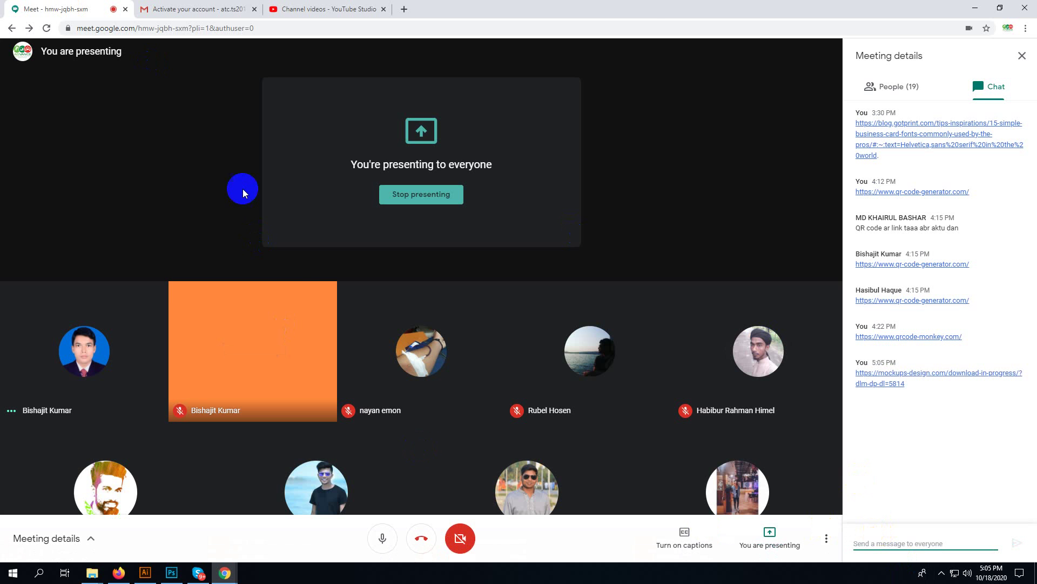
{"action": "left_click", "coordinate": [364, 7]}
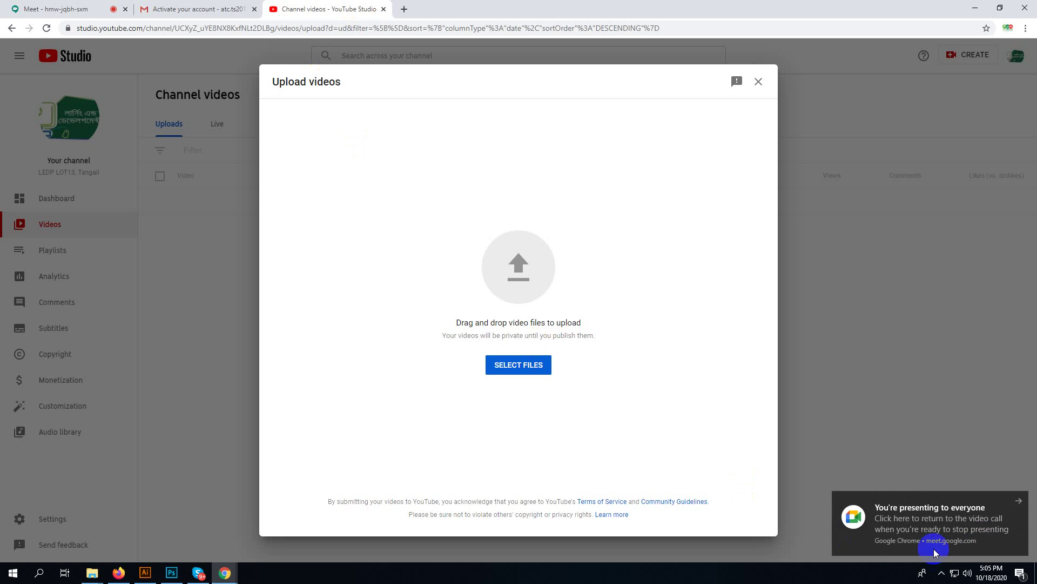